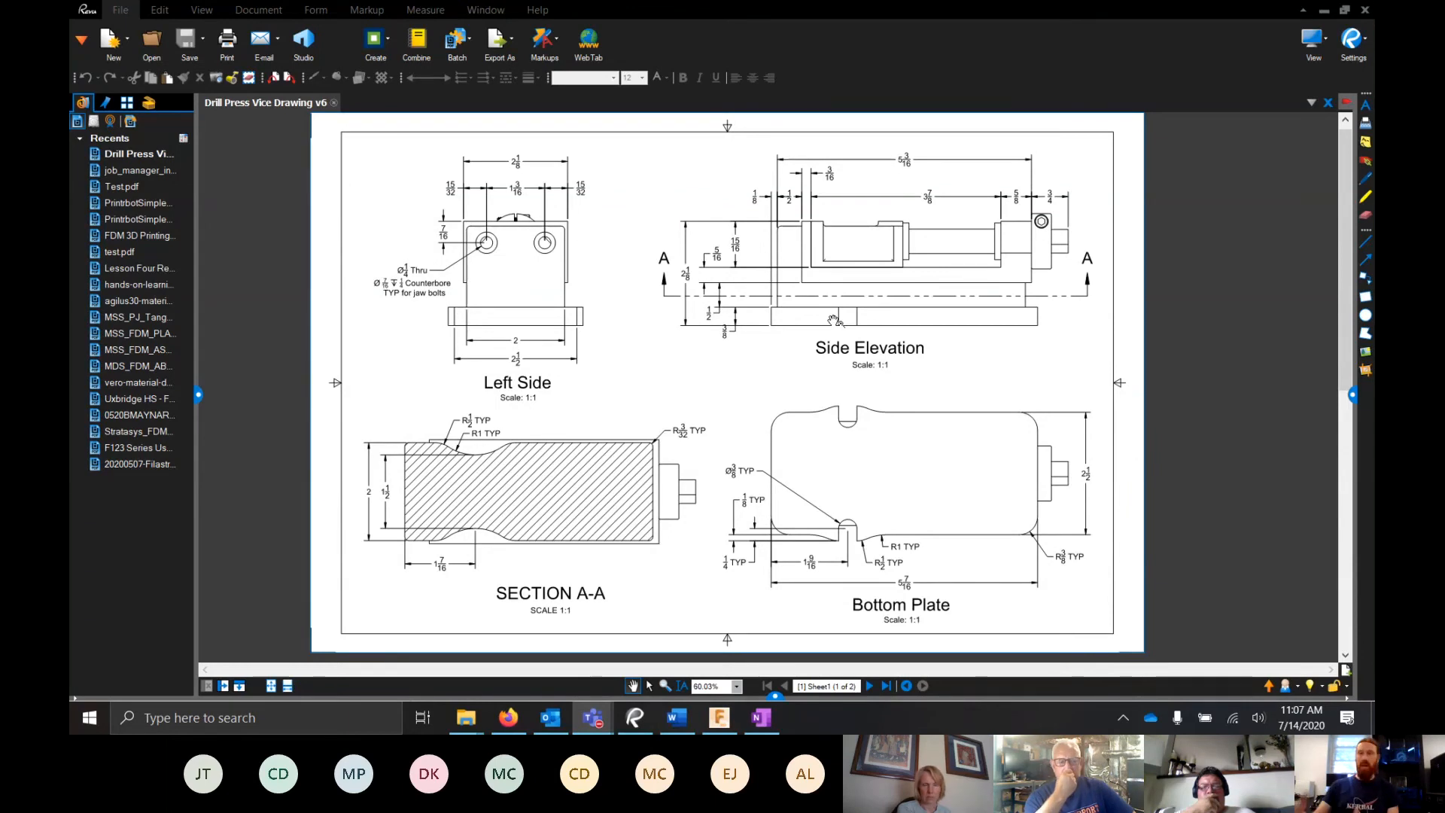
- Switch to Fusion 360 and open the Drill Press Vice design from the CAD folder
left_click(712, 726)
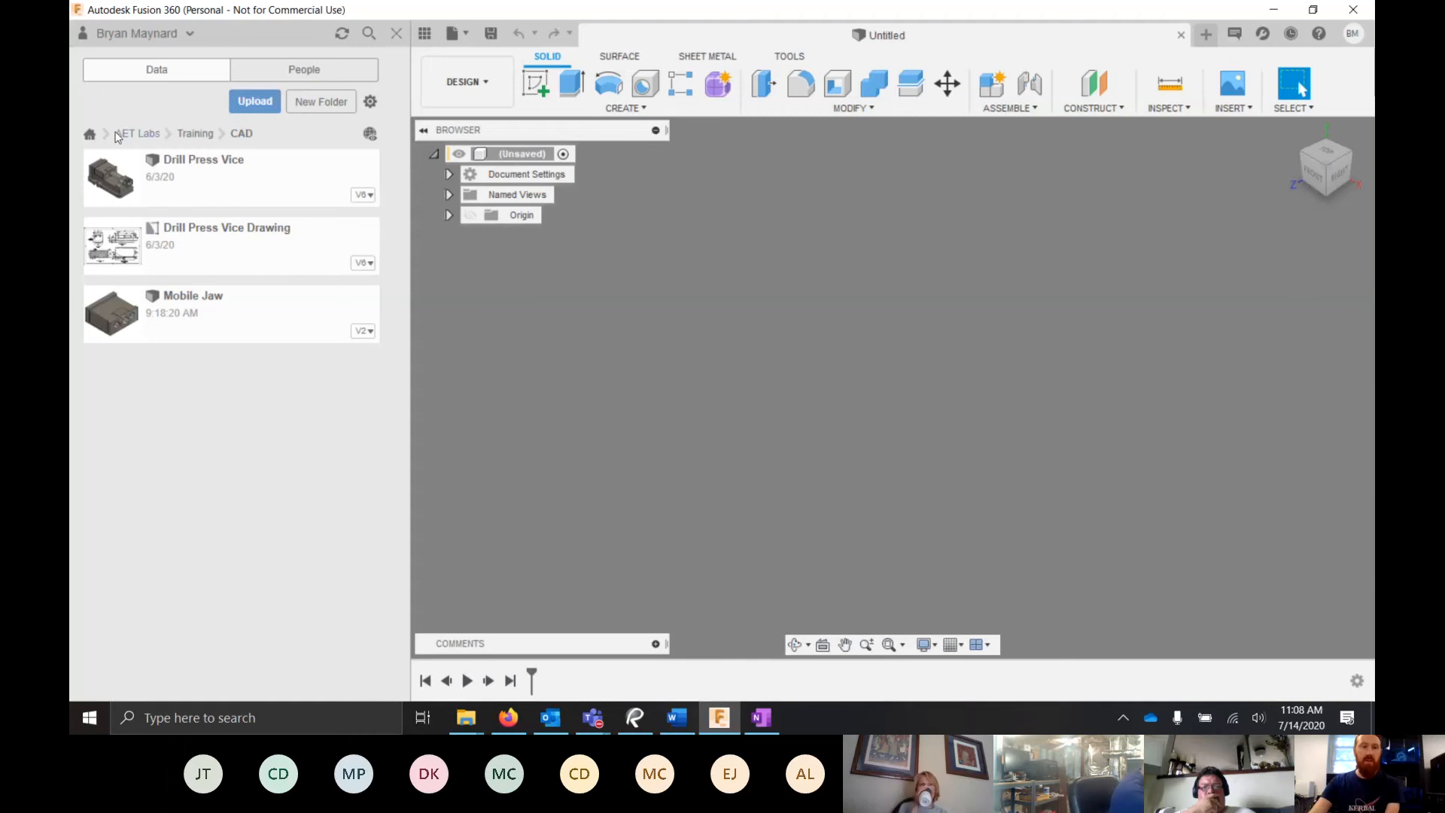
double_click(237, 177)
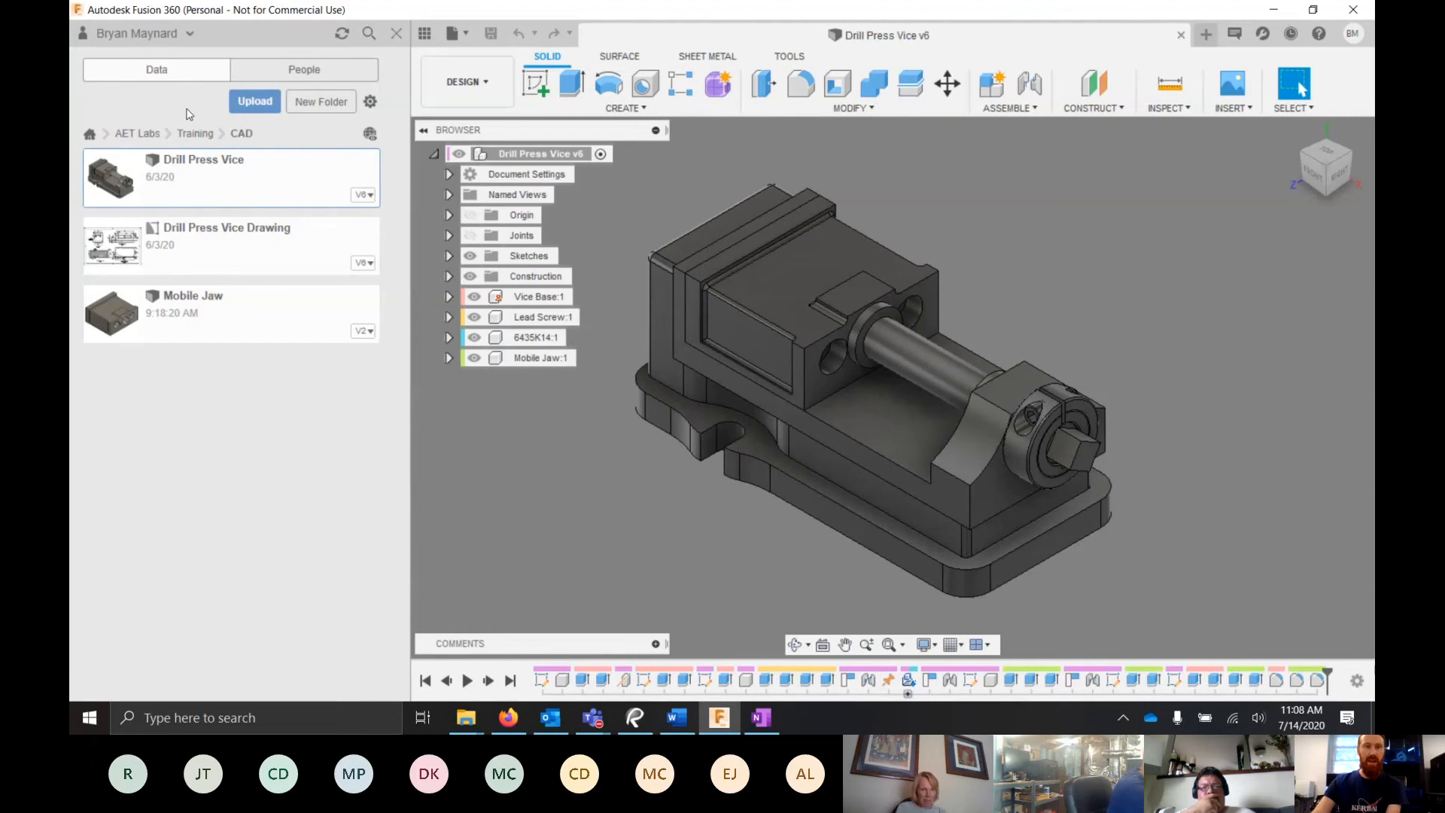
- Look through the CNC Machining folder in the Training project files and return to the CAD folder
left_click(206, 136)
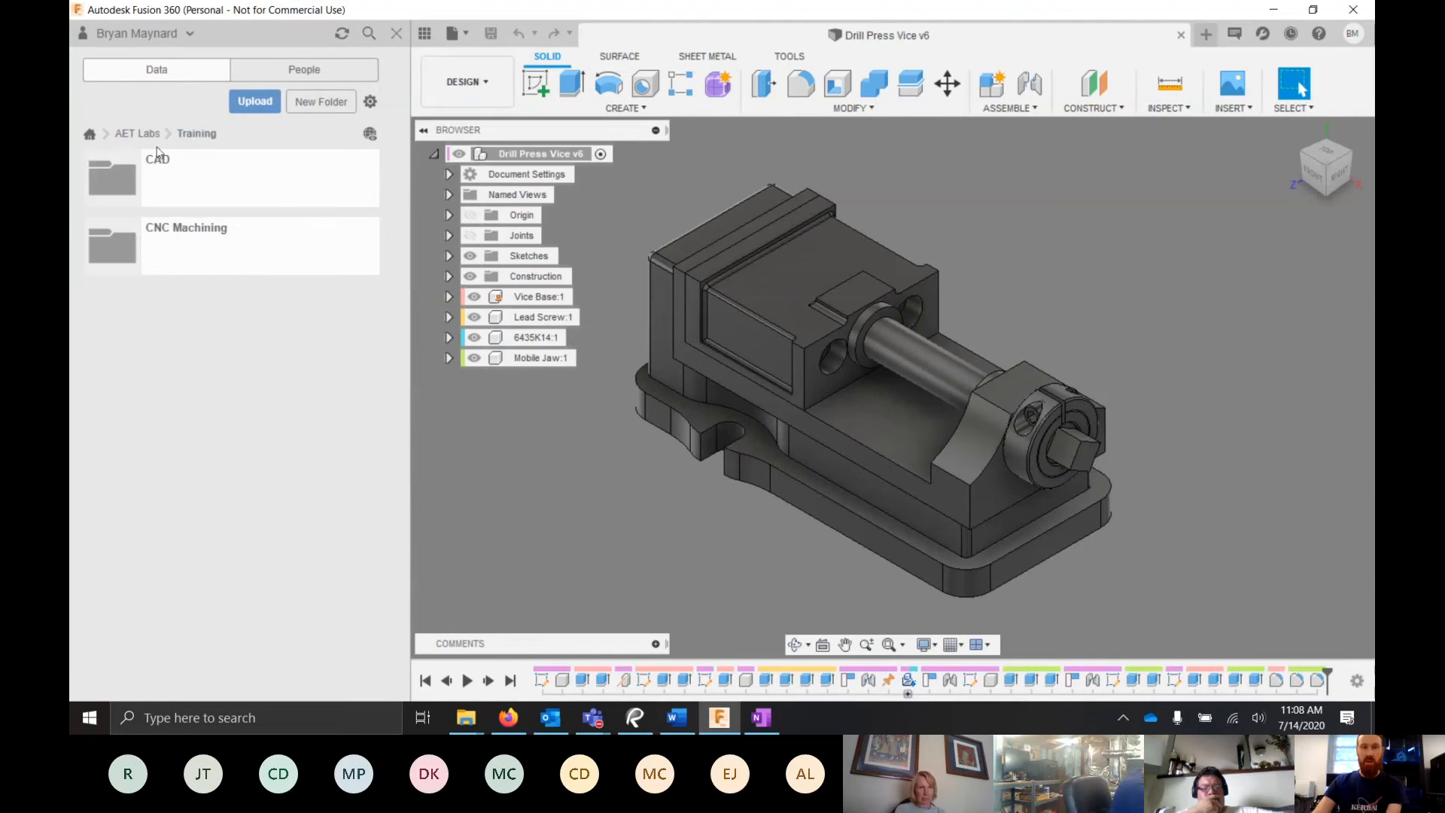
left_click(167, 243)
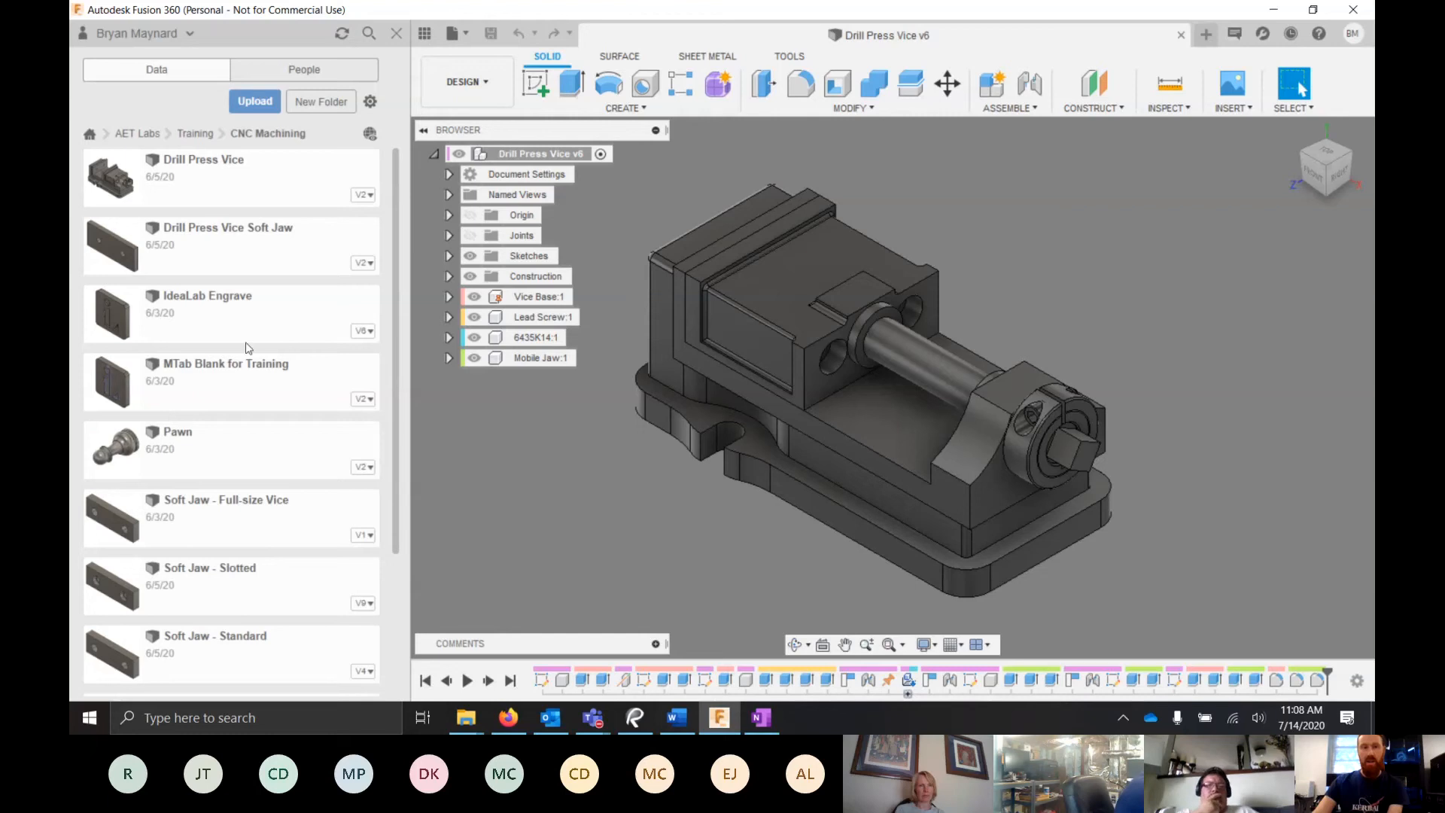
left_click(193, 134)
left_click(201, 167)
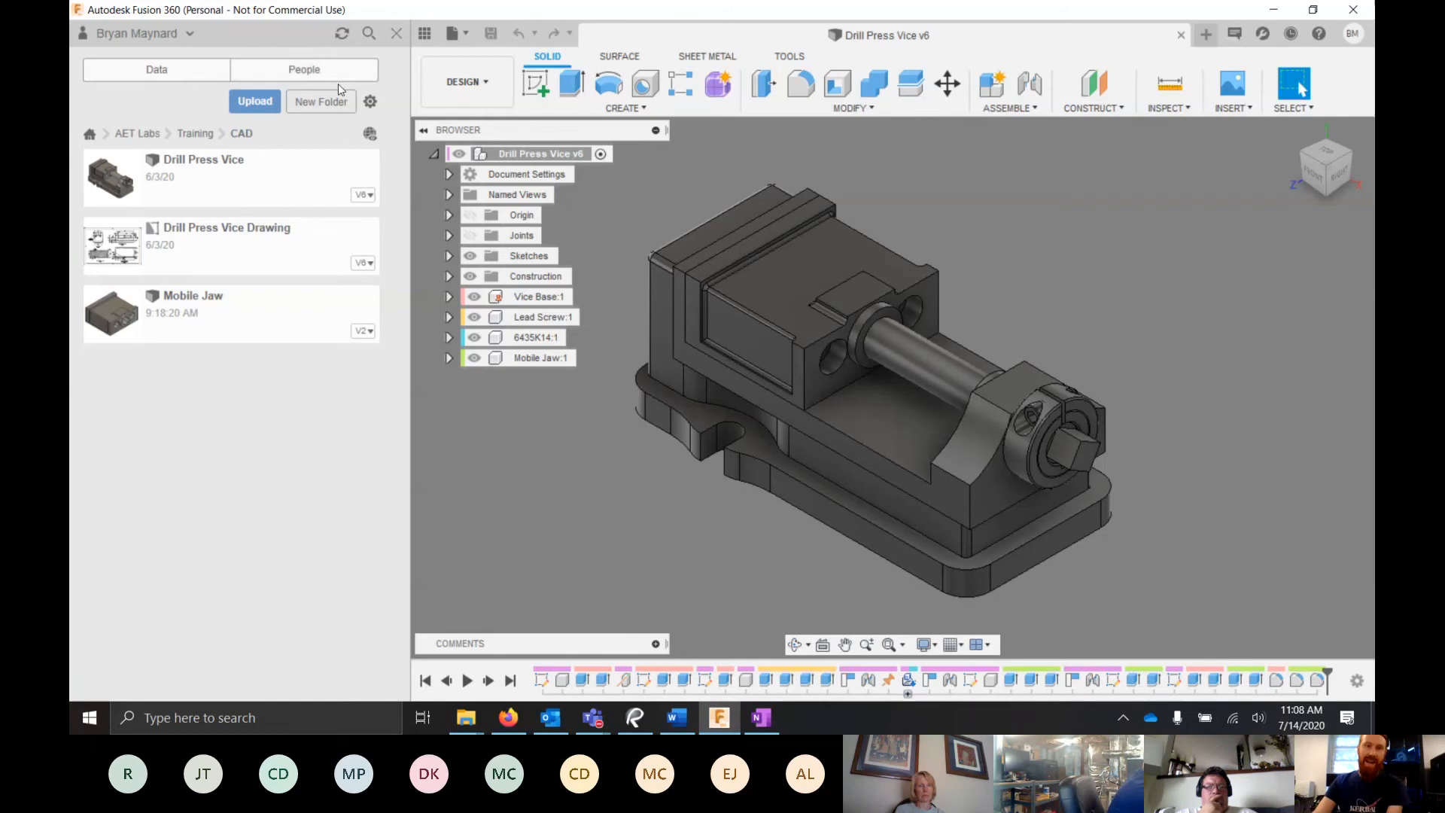
- View the upload options for the CAD folder without uploading anything, and hide the data panel
left_click(254, 103)
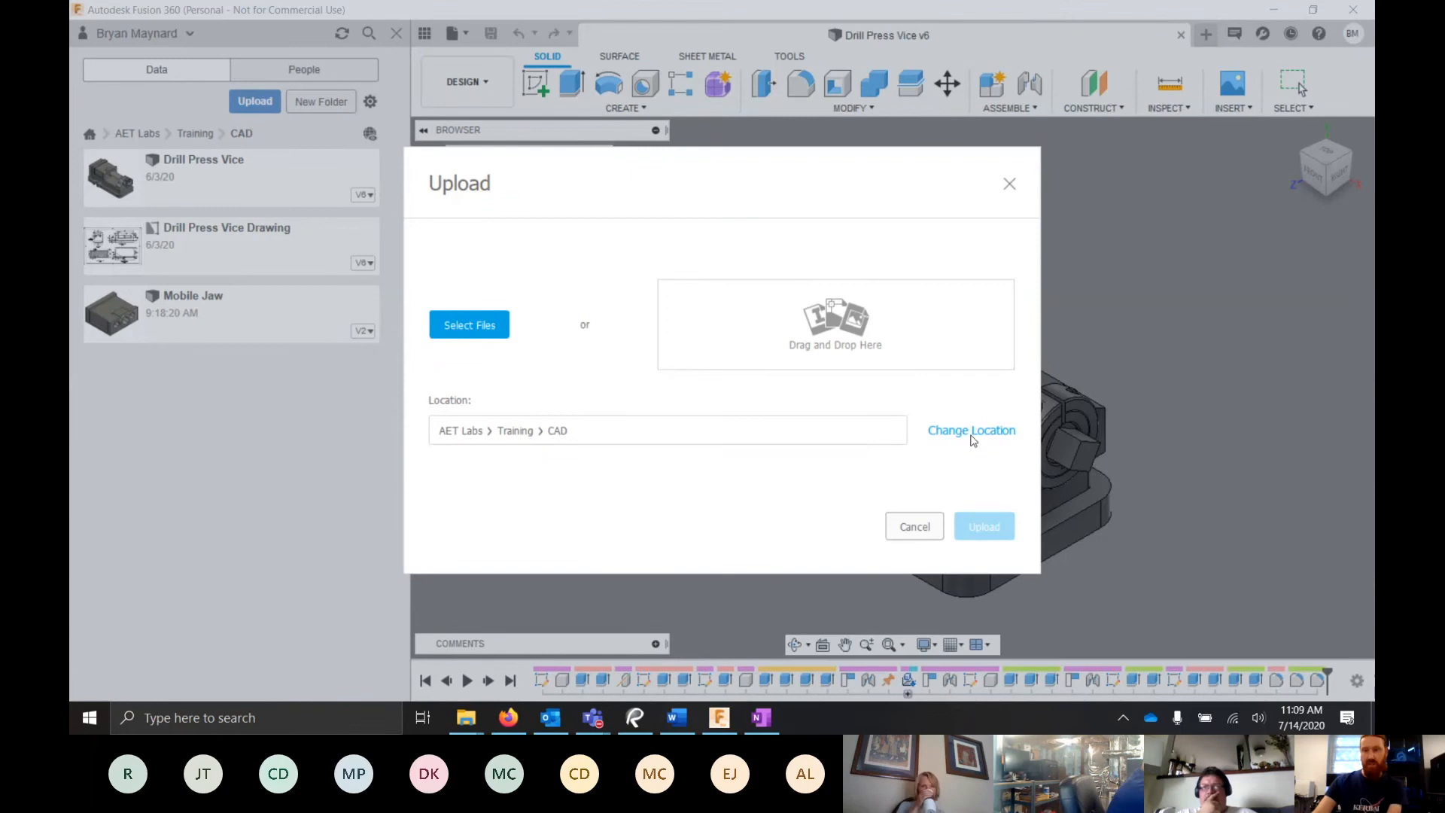
left_click(1009, 186)
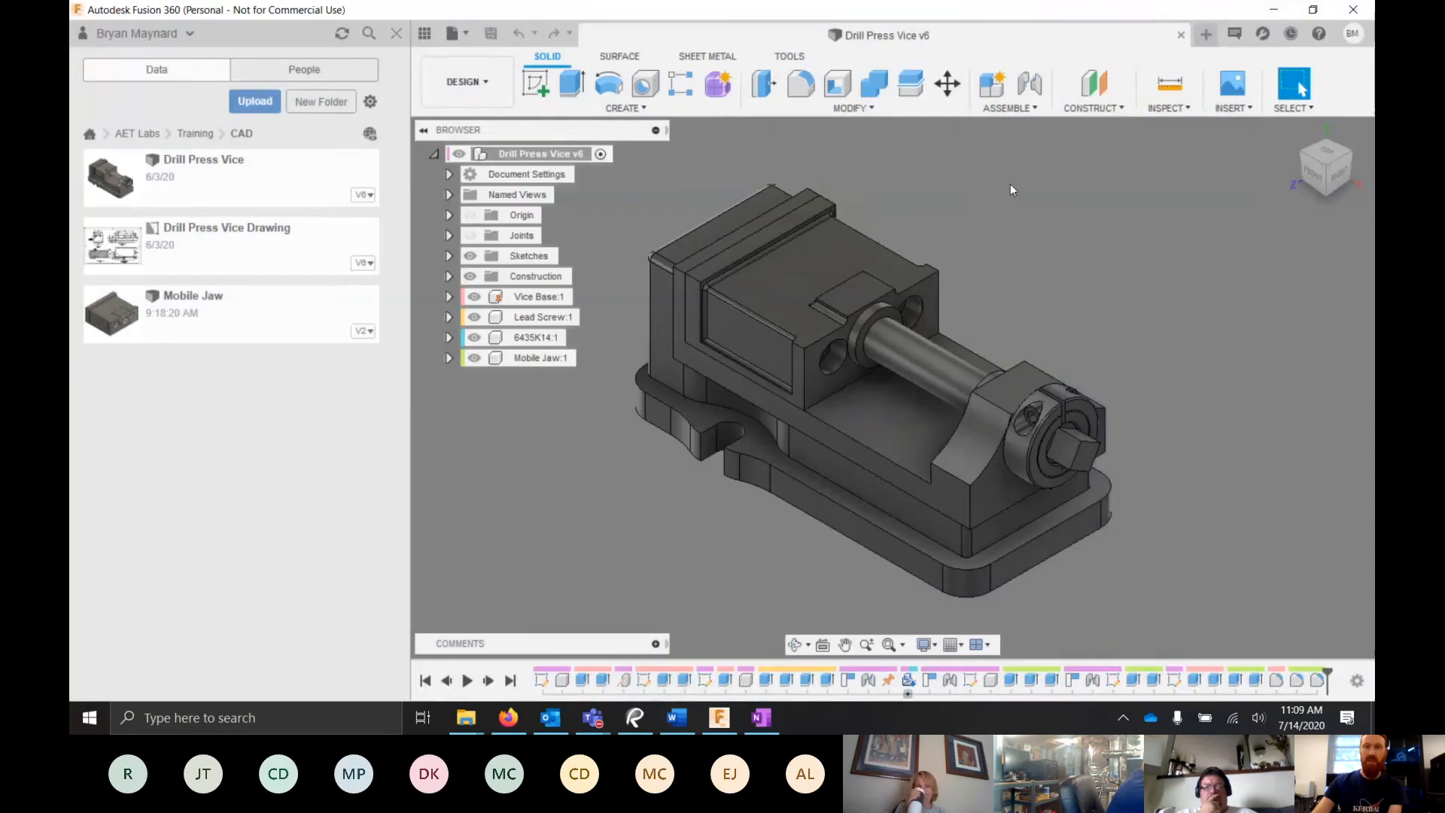
left_click(395, 33)
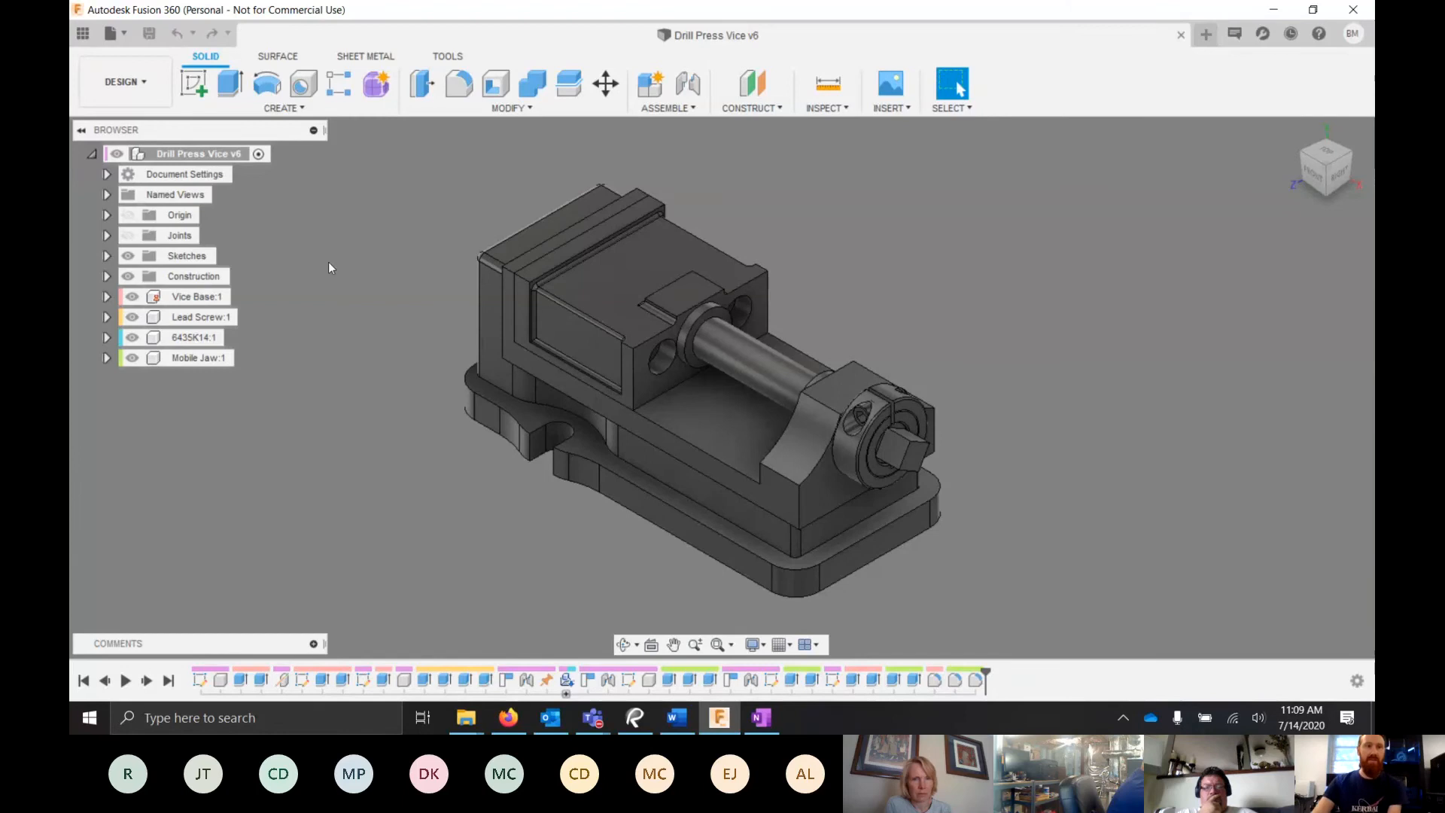
left_click(83, 34)
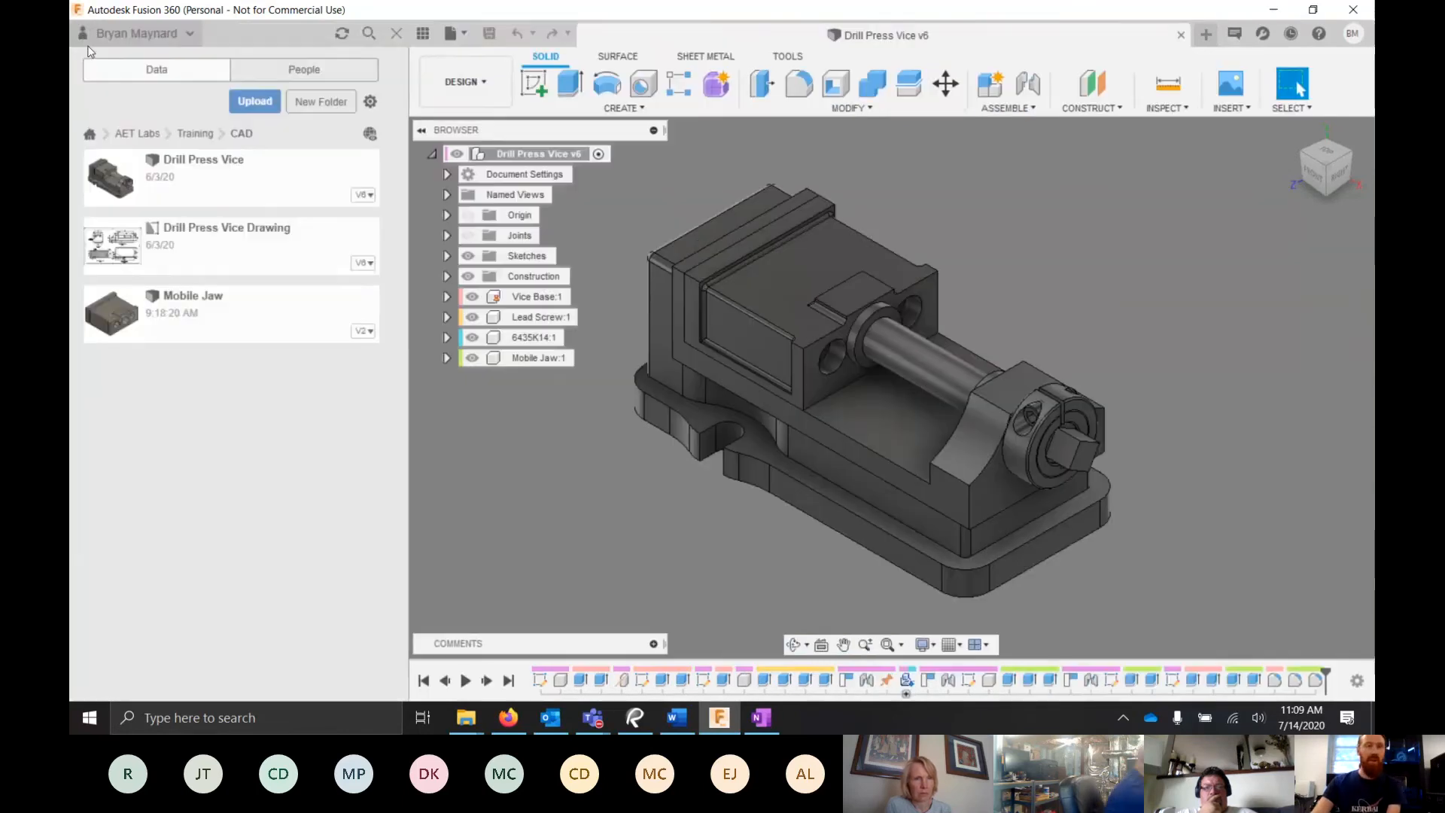
left_click(397, 35)
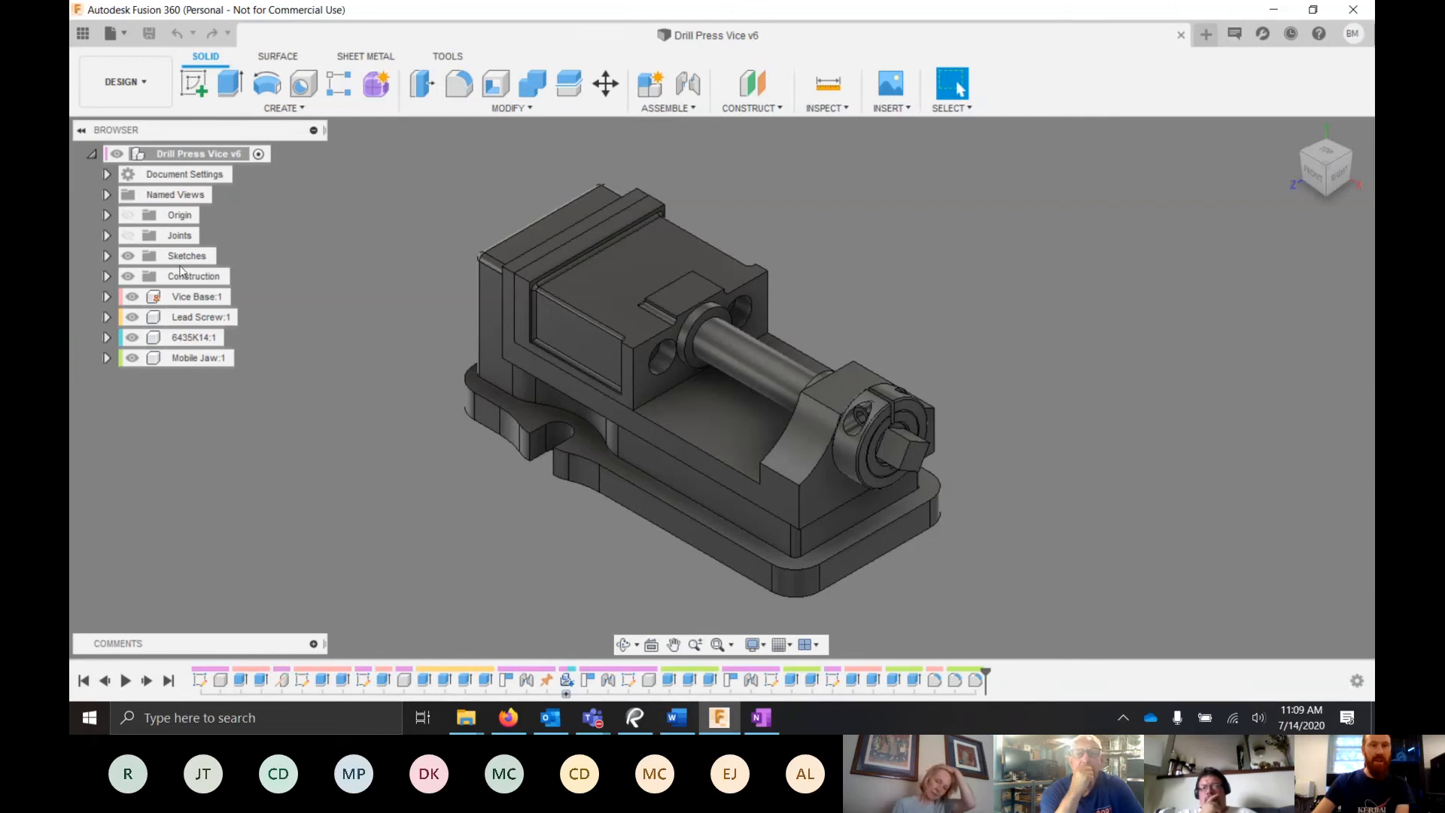
- Highlight the Vice Base, Lead Screw, 6435K14 and Mobile Jaw components and the Sketches folder in turn, and clear the selection
left_click(192, 296)
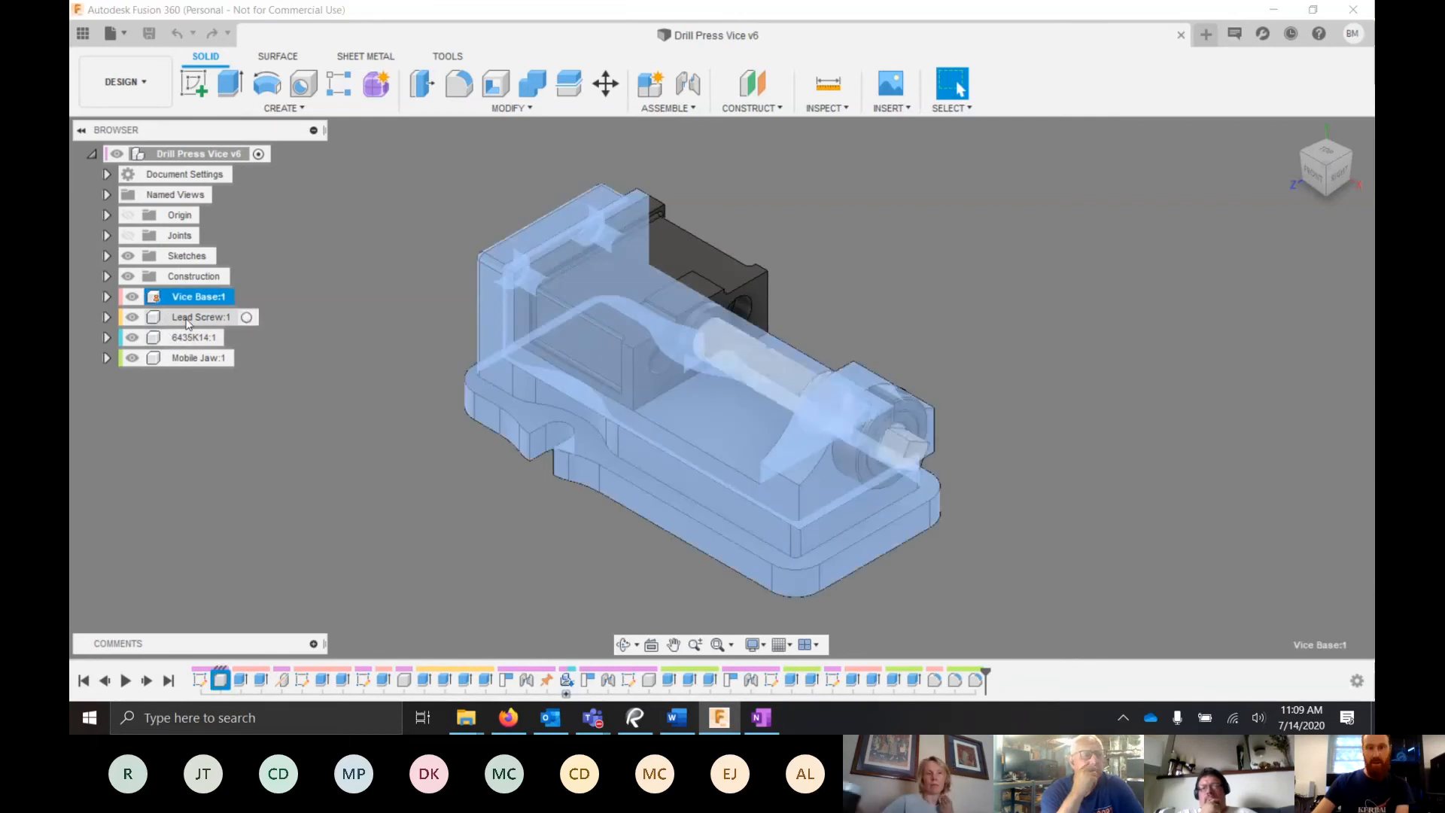
left_click(195, 317)
left_click(188, 337)
left_click(198, 357)
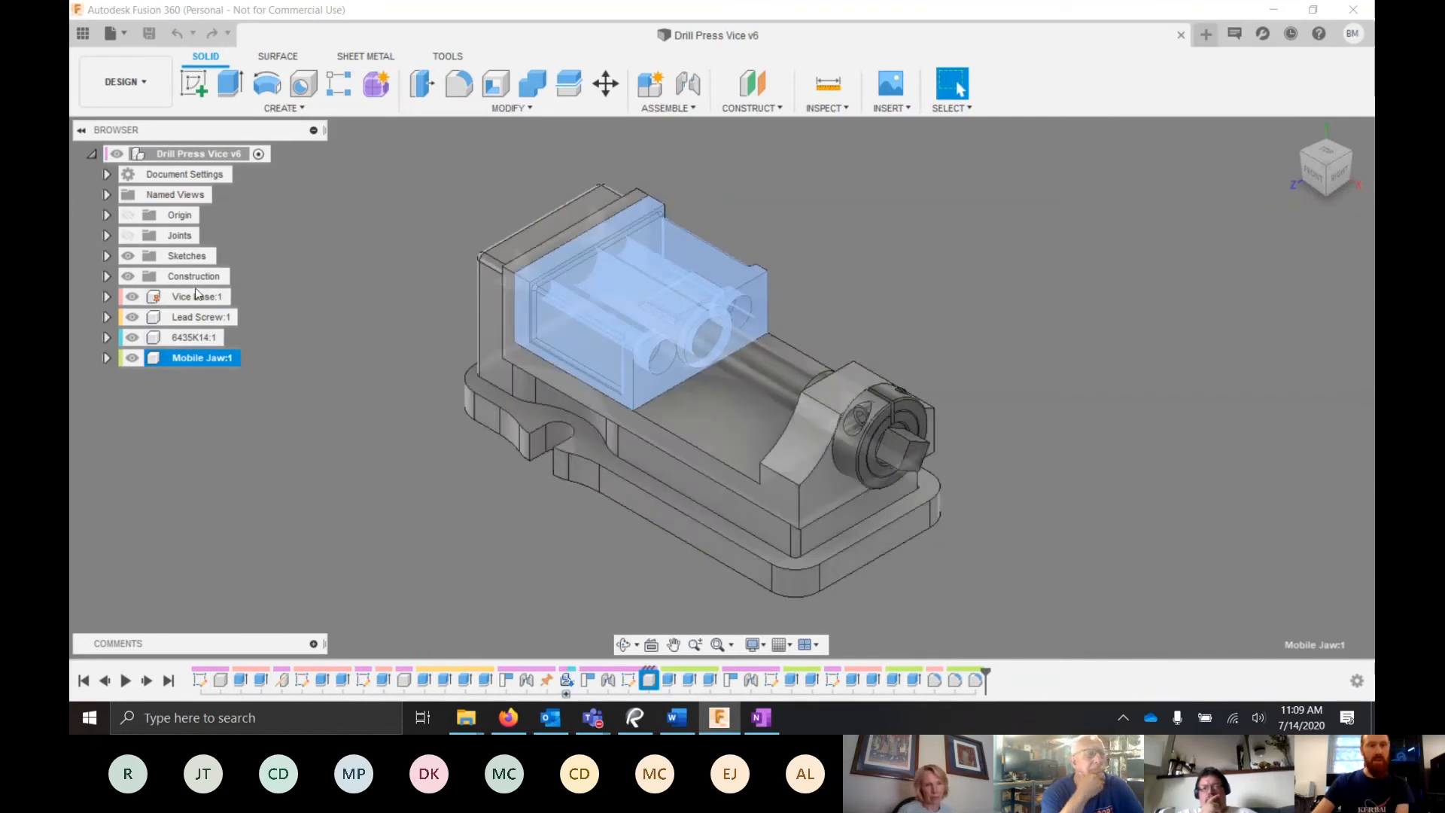
left_click(188, 255)
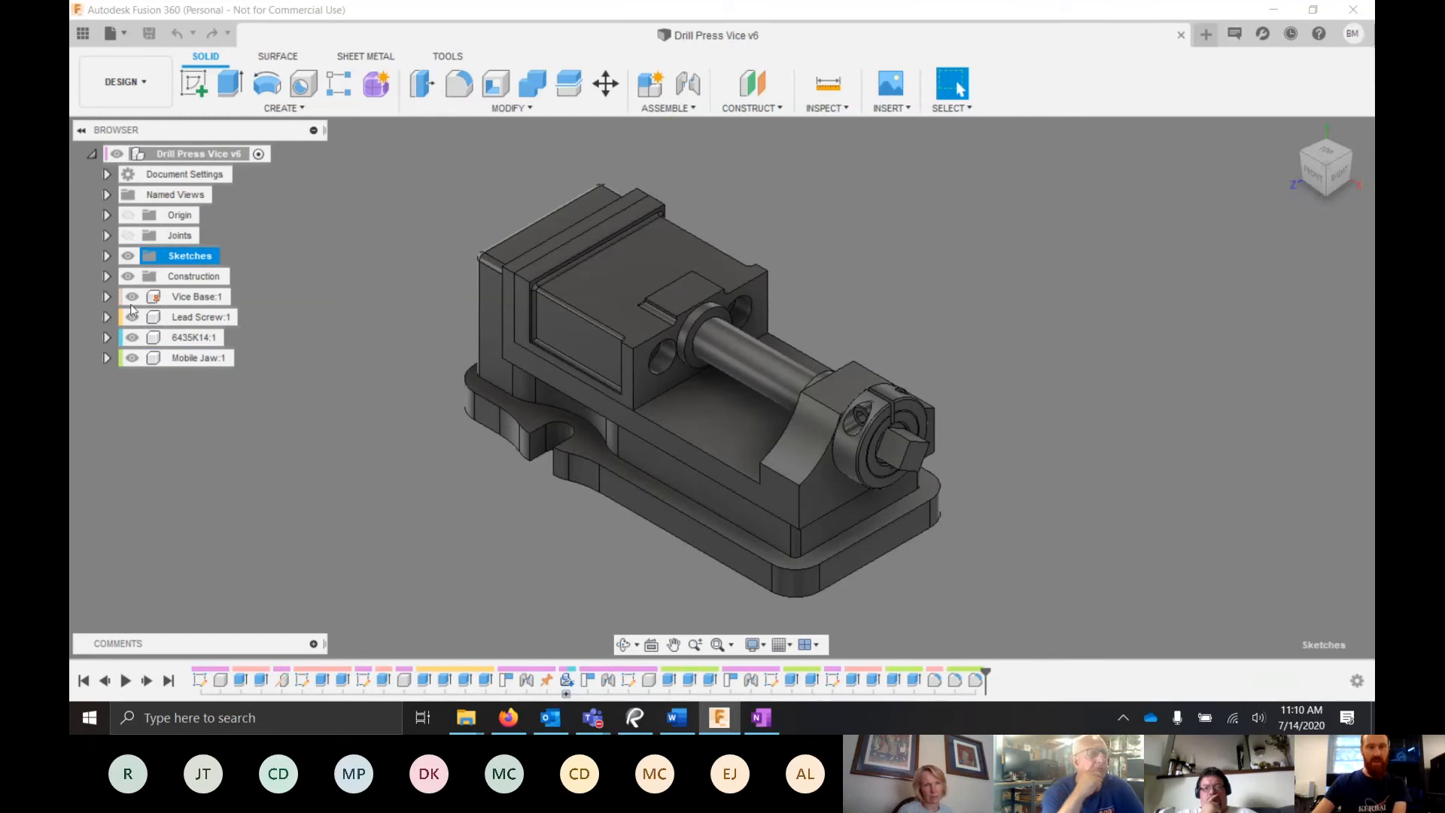
left_click(300, 222)
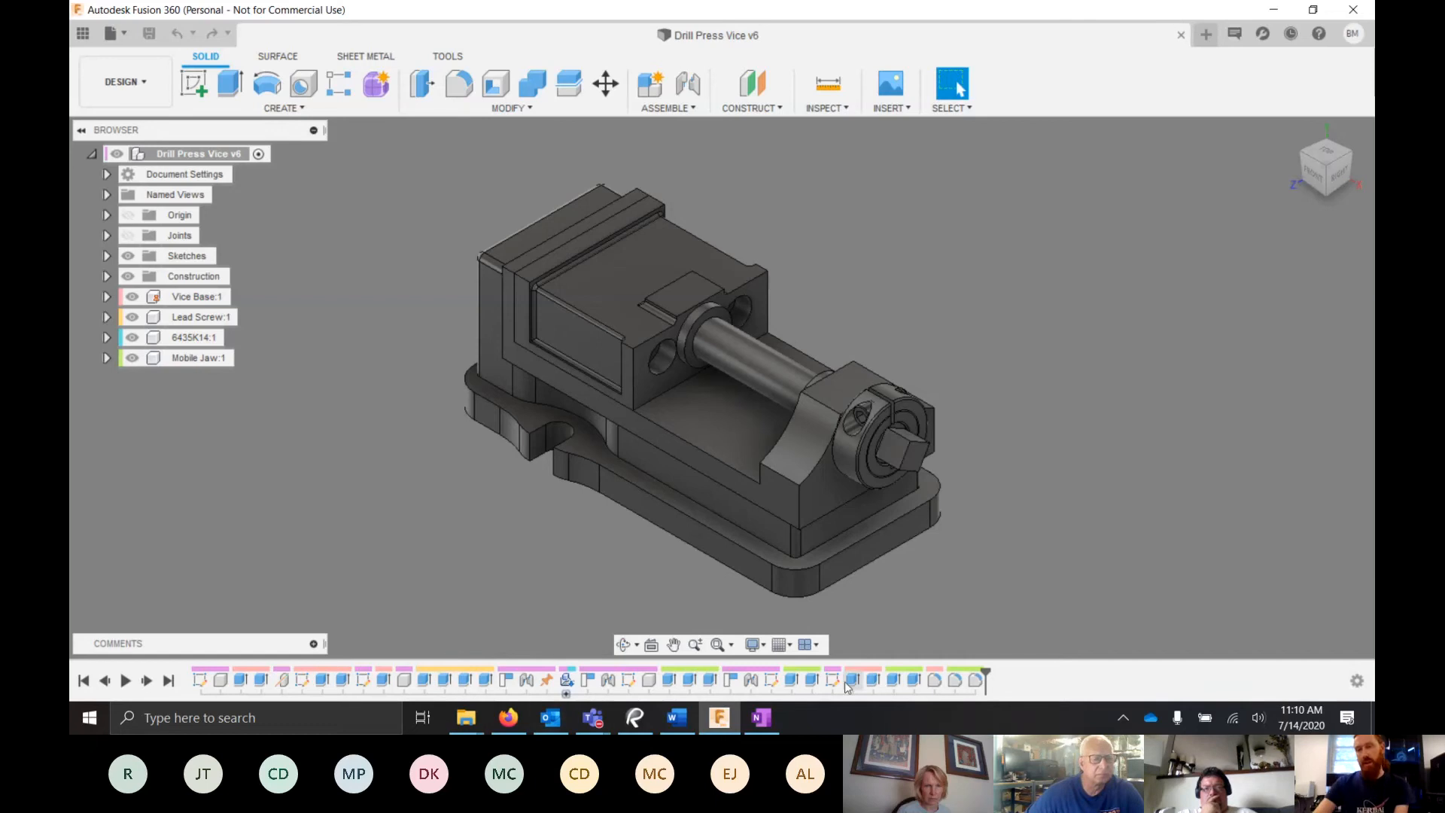
- Roll the design history back to just before the Vice Base's Extrude6 to review the features, and return the marker to the end
left_click_drag(986, 678, 927, 680)
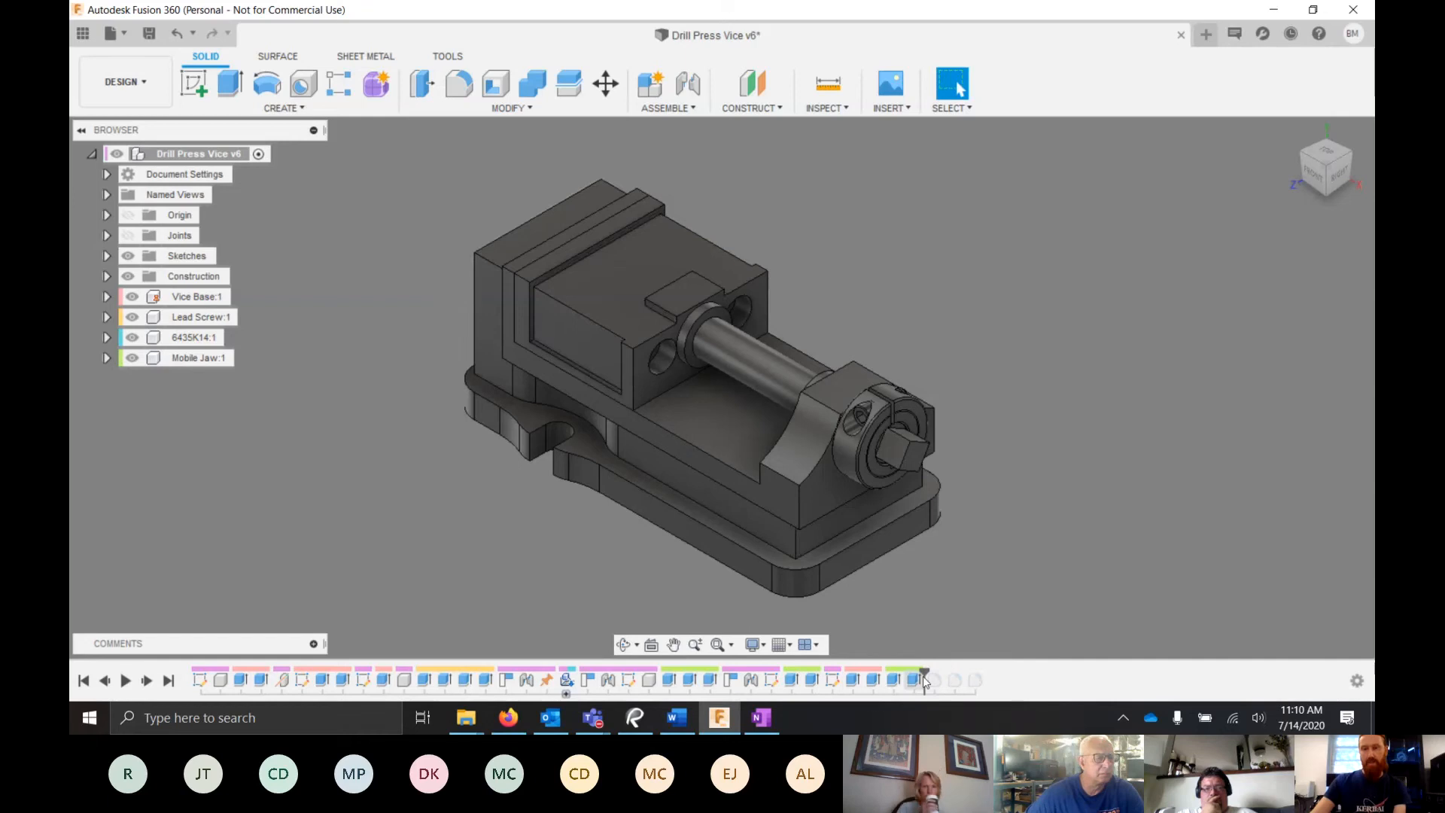
left_click_drag(924, 672, 838, 680)
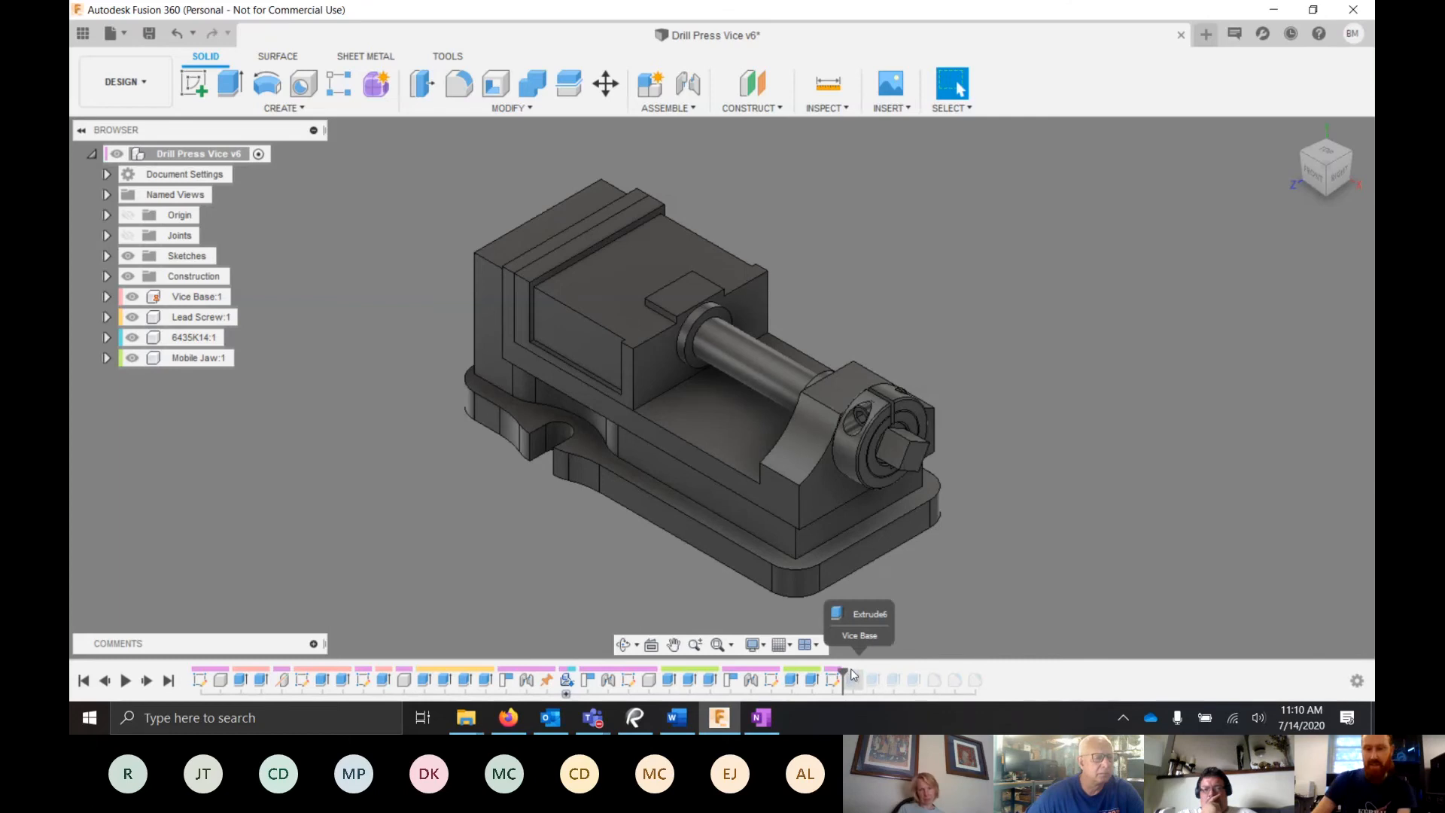
left_click_drag(844, 674, 985, 675)
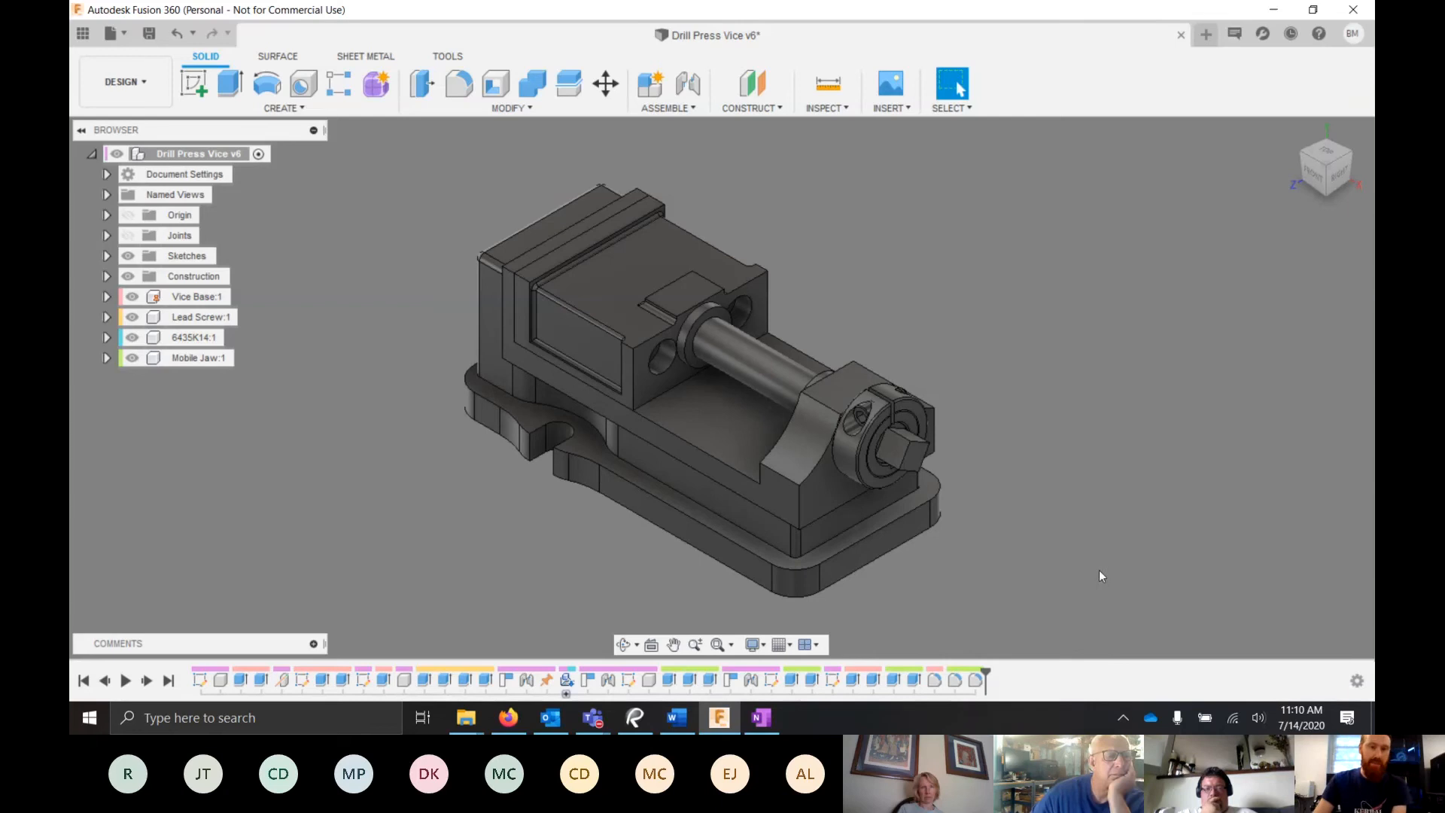
- Examine the vice assembly from several angles and distances by orbiting, panning and zooming
mouse_move(1295, 150)
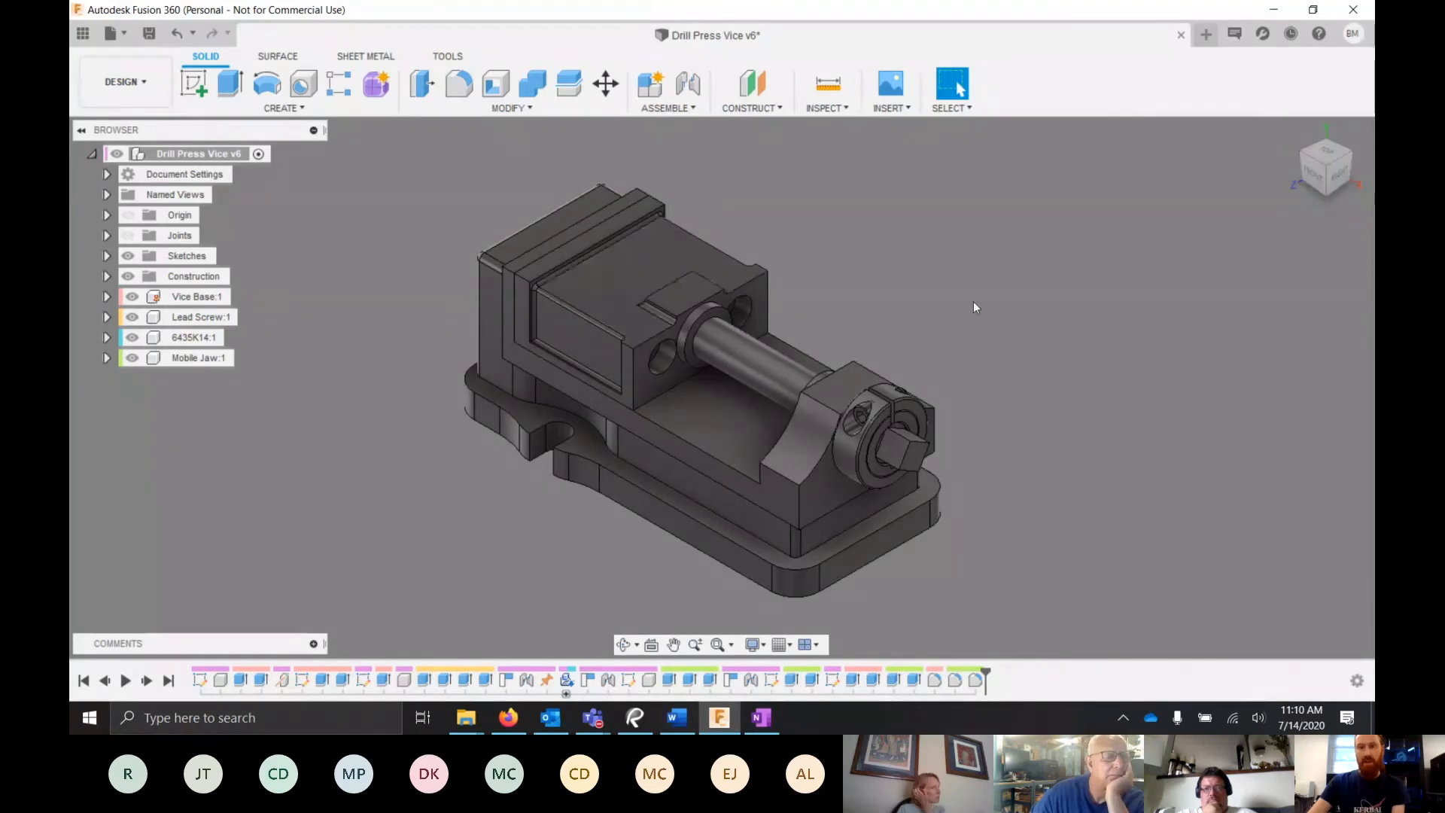
middle_click_drag(974, 306, 870, 295, "shift")
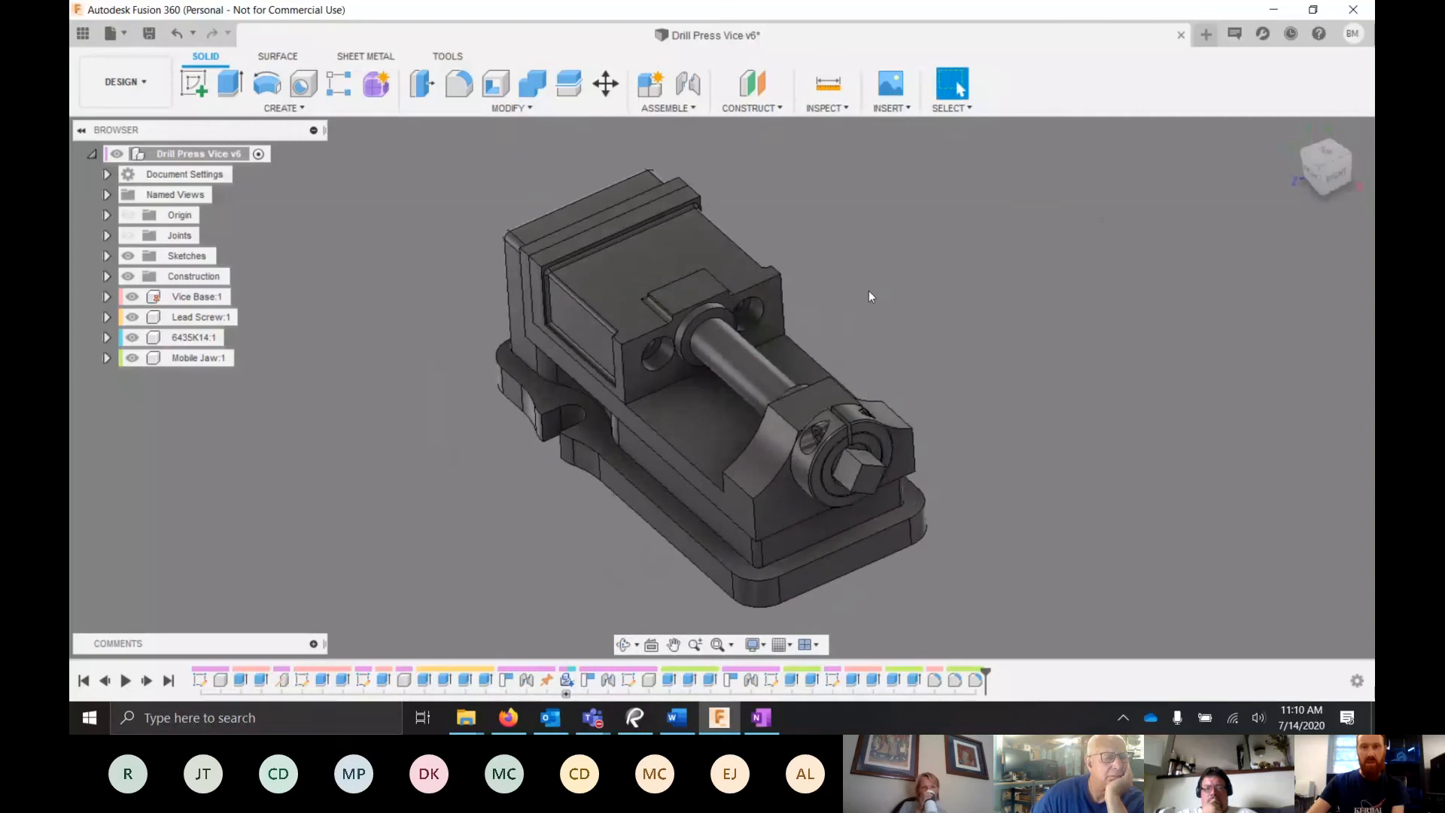
left_click_drag(810, 213, 1106, 354)
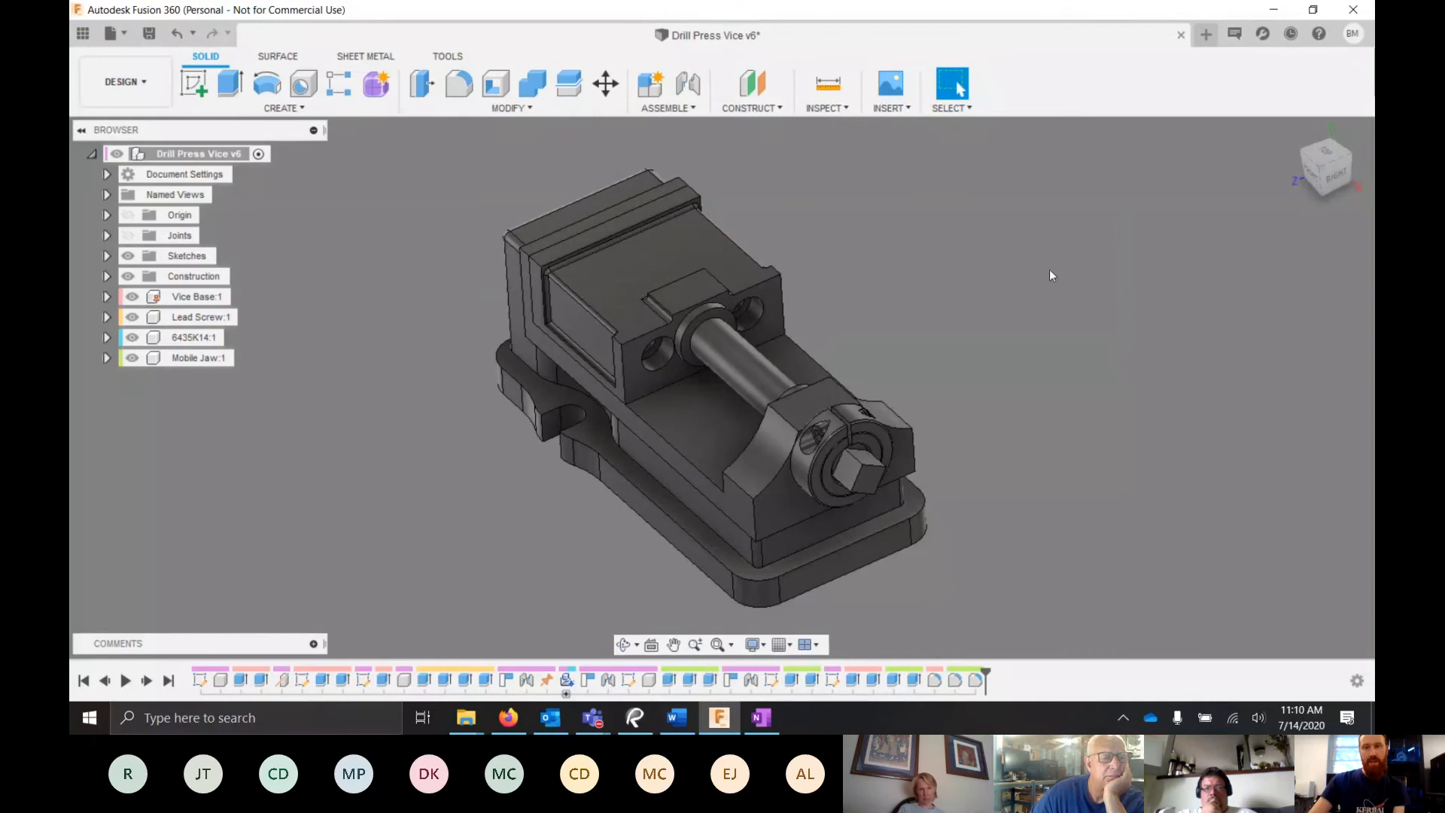
key("m")
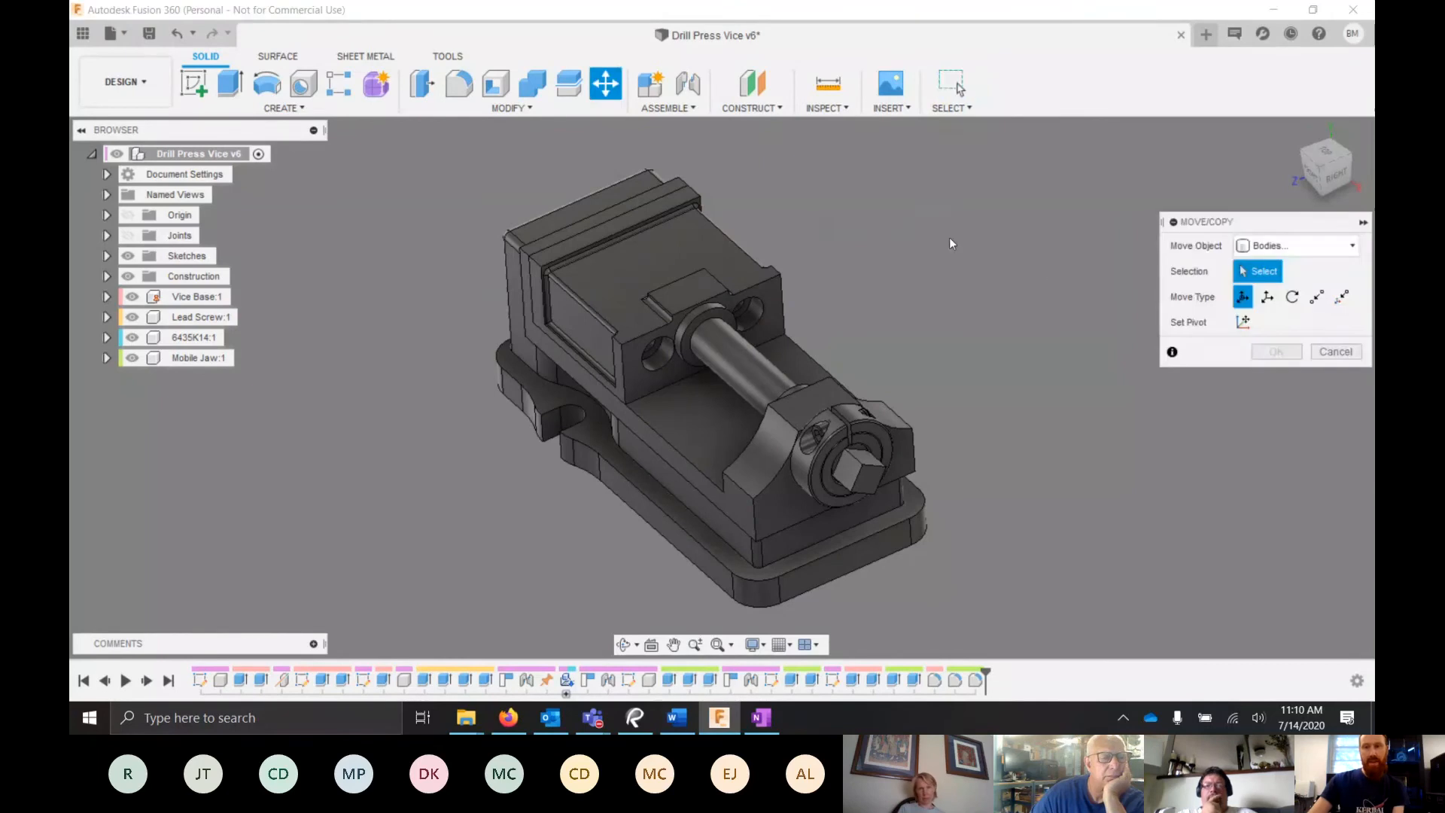
left_click(1335, 351)
middle_click_drag(900, 313, 822, 258, "shift")
scroll(822, 258, "up", 3)
scroll(821, 258, "down", 4)
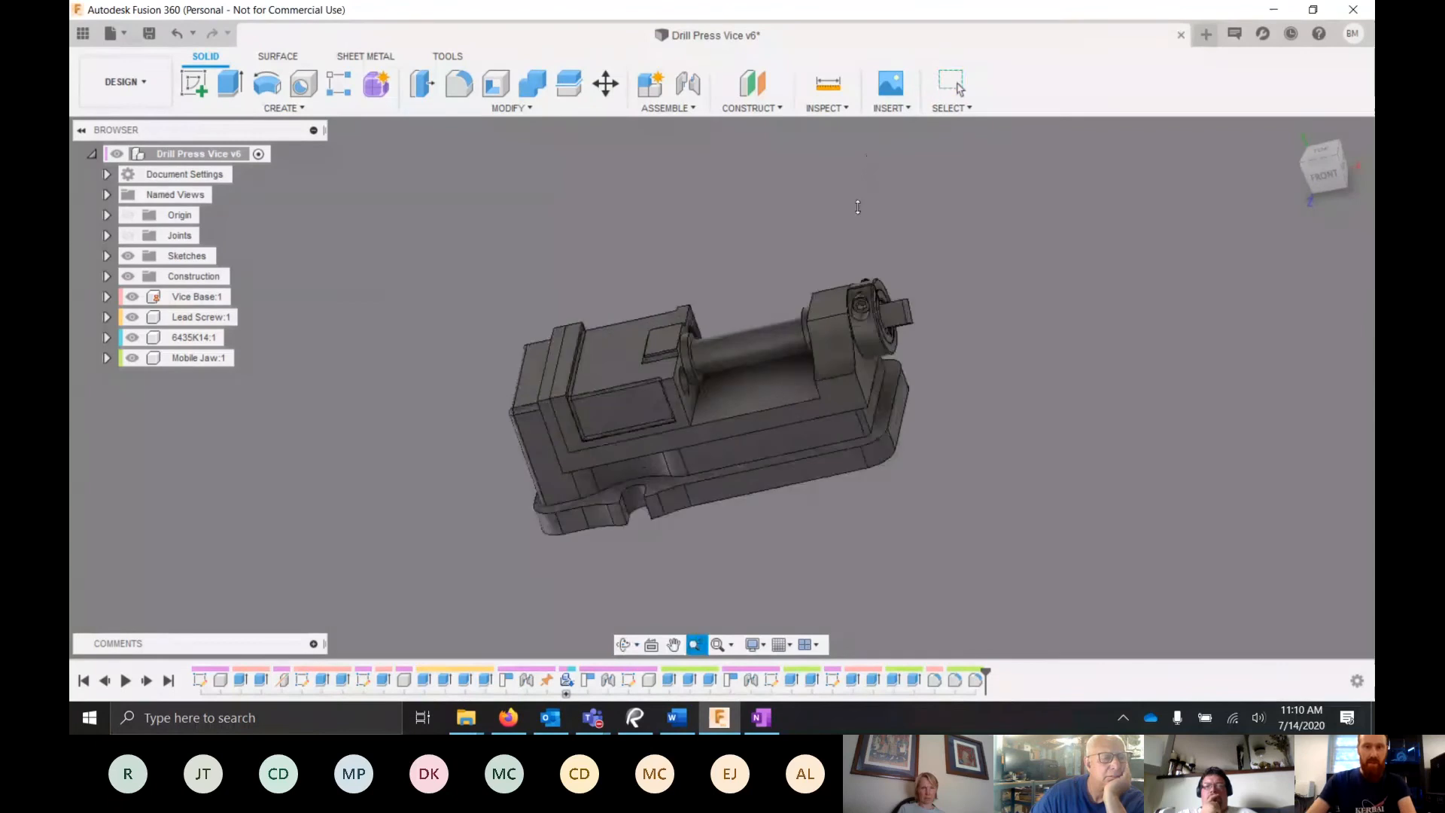
scroll(860, 211, "up", 1)
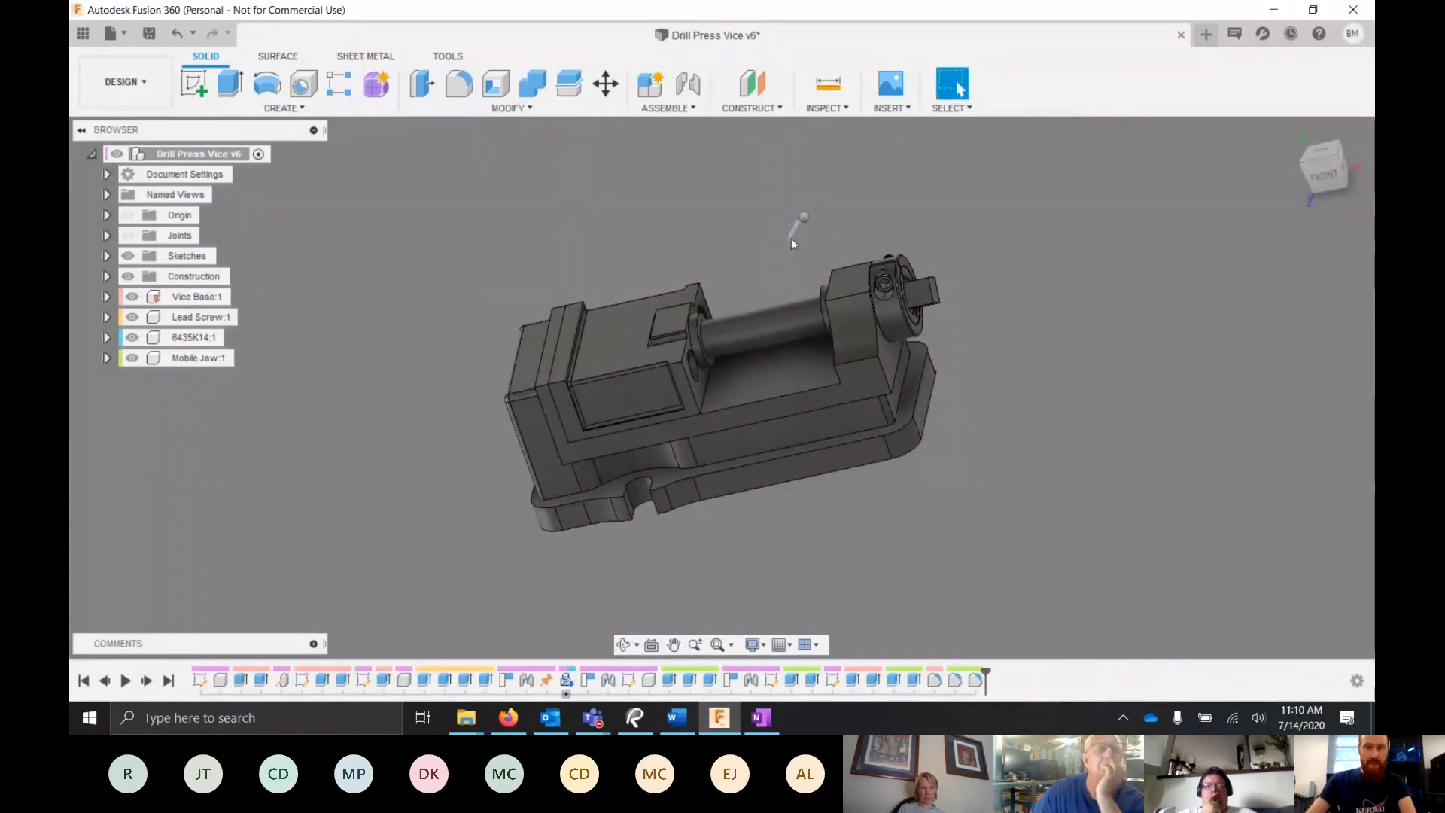
right_click(791, 237)
key("Escape")
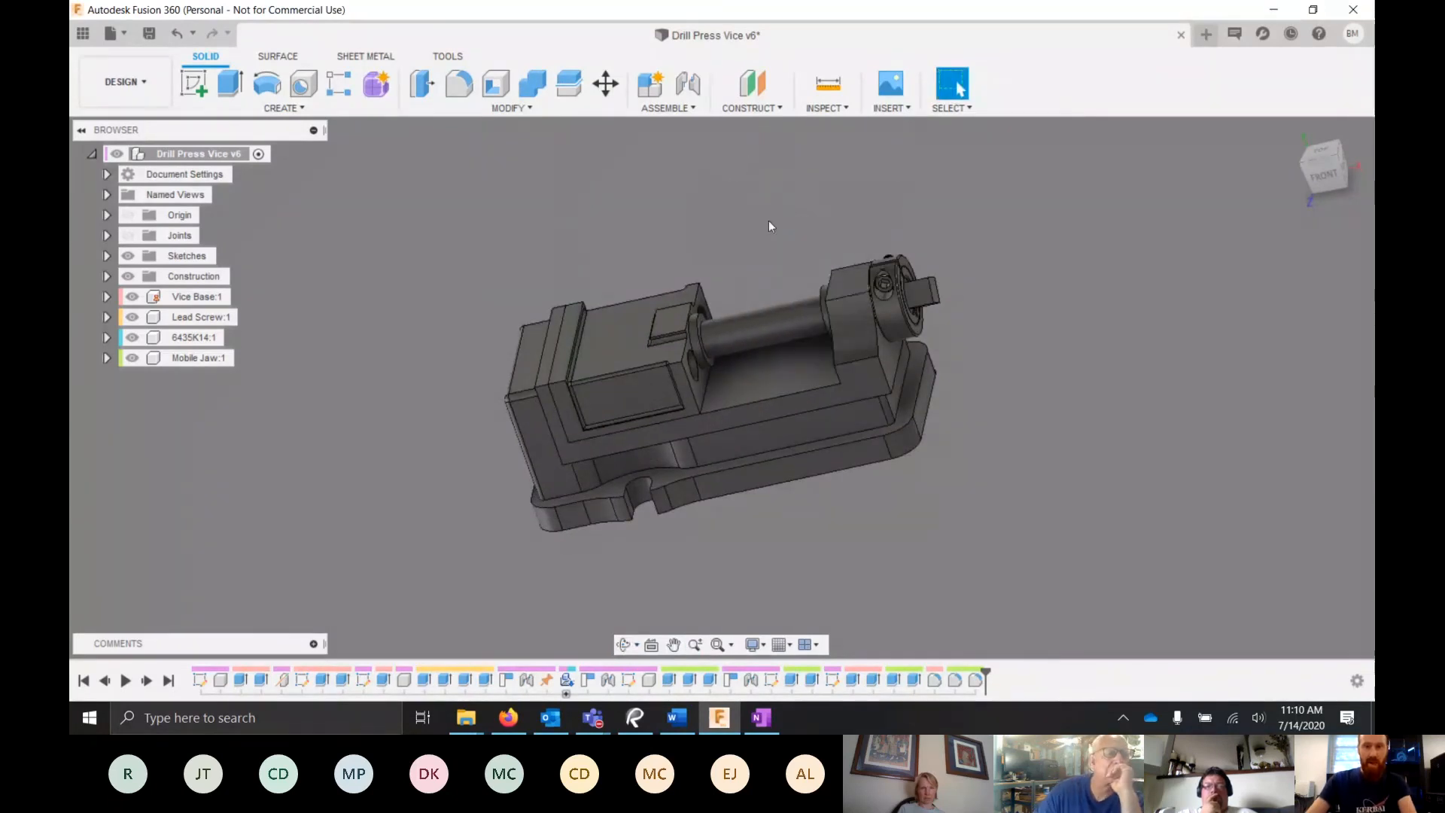
mouse_move(769, 228)
middle_mouse_down()
mouse_move(748, 246)
mouse_move(862, 178)
mouse_move(769, 230)
middle_mouse_up()
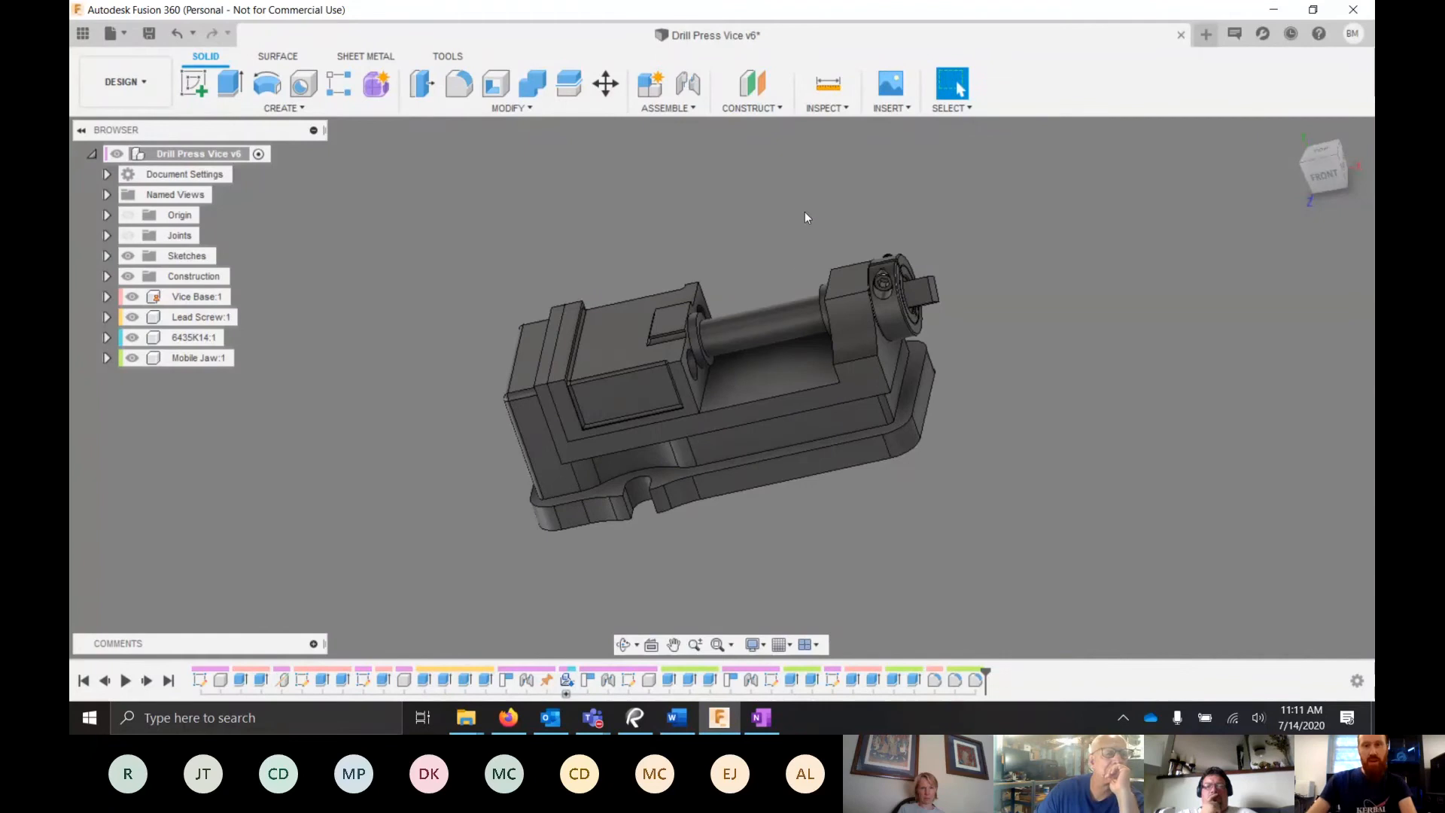
scroll(802, 225, "up", 1)
scroll(771, 290, "down", 2)
middle_click_drag(771, 291, 731, 331, "shift")
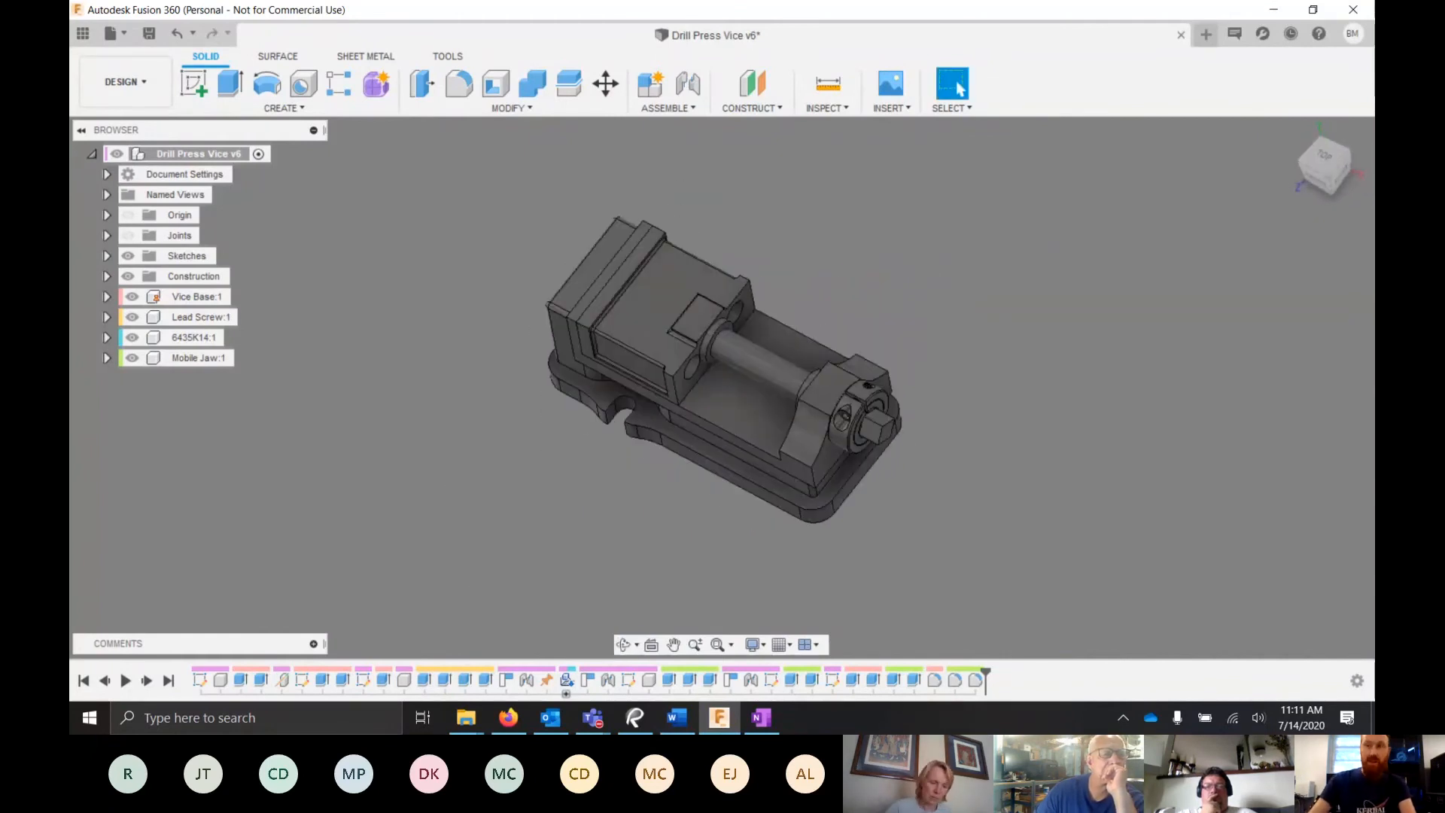
- View the vice from the top and the front, and orbit to a tilted view
left_click(1326, 162)
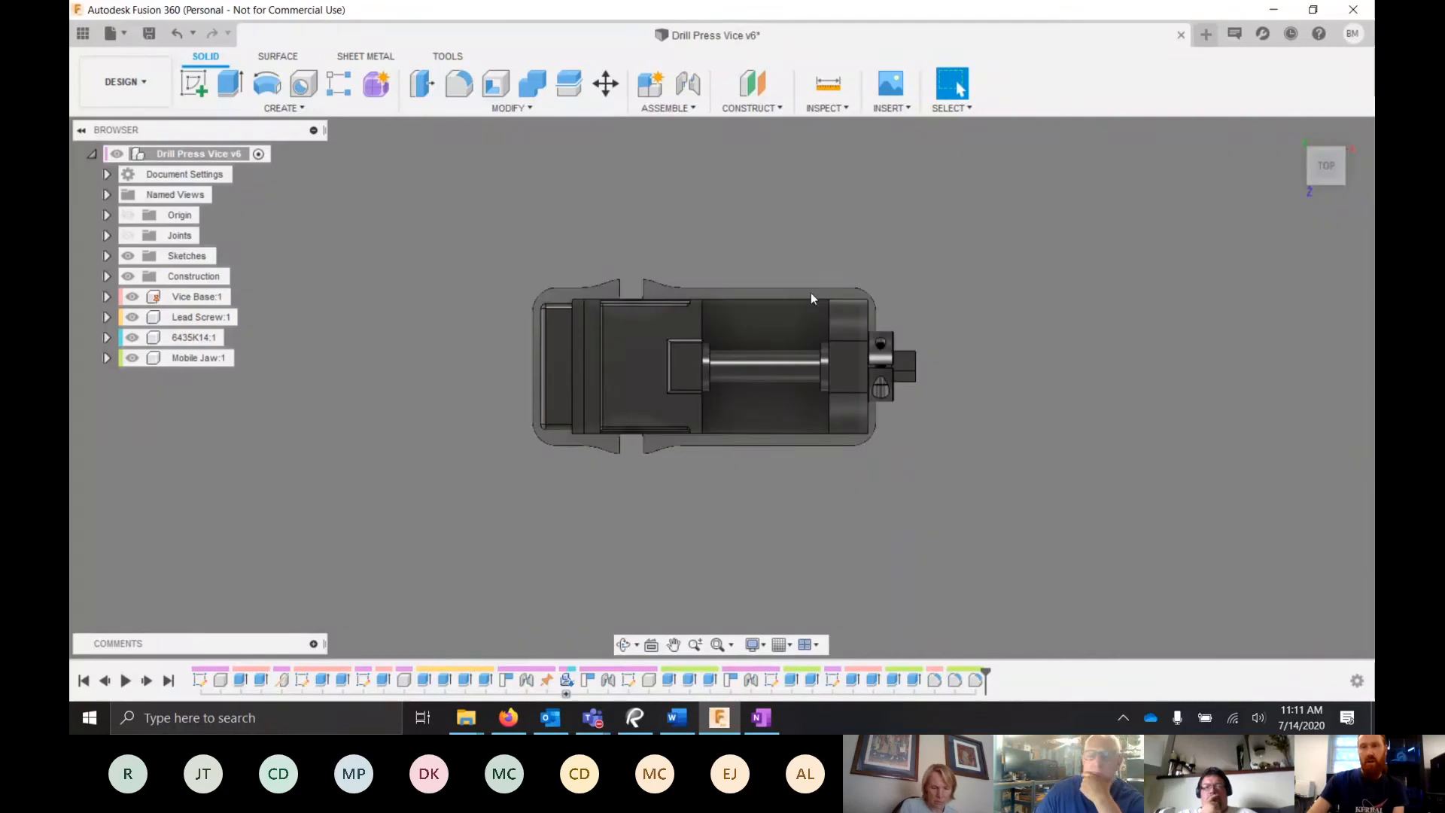
middle_click_drag(861, 274, 786, 203, "shift")
left_click(1327, 183)
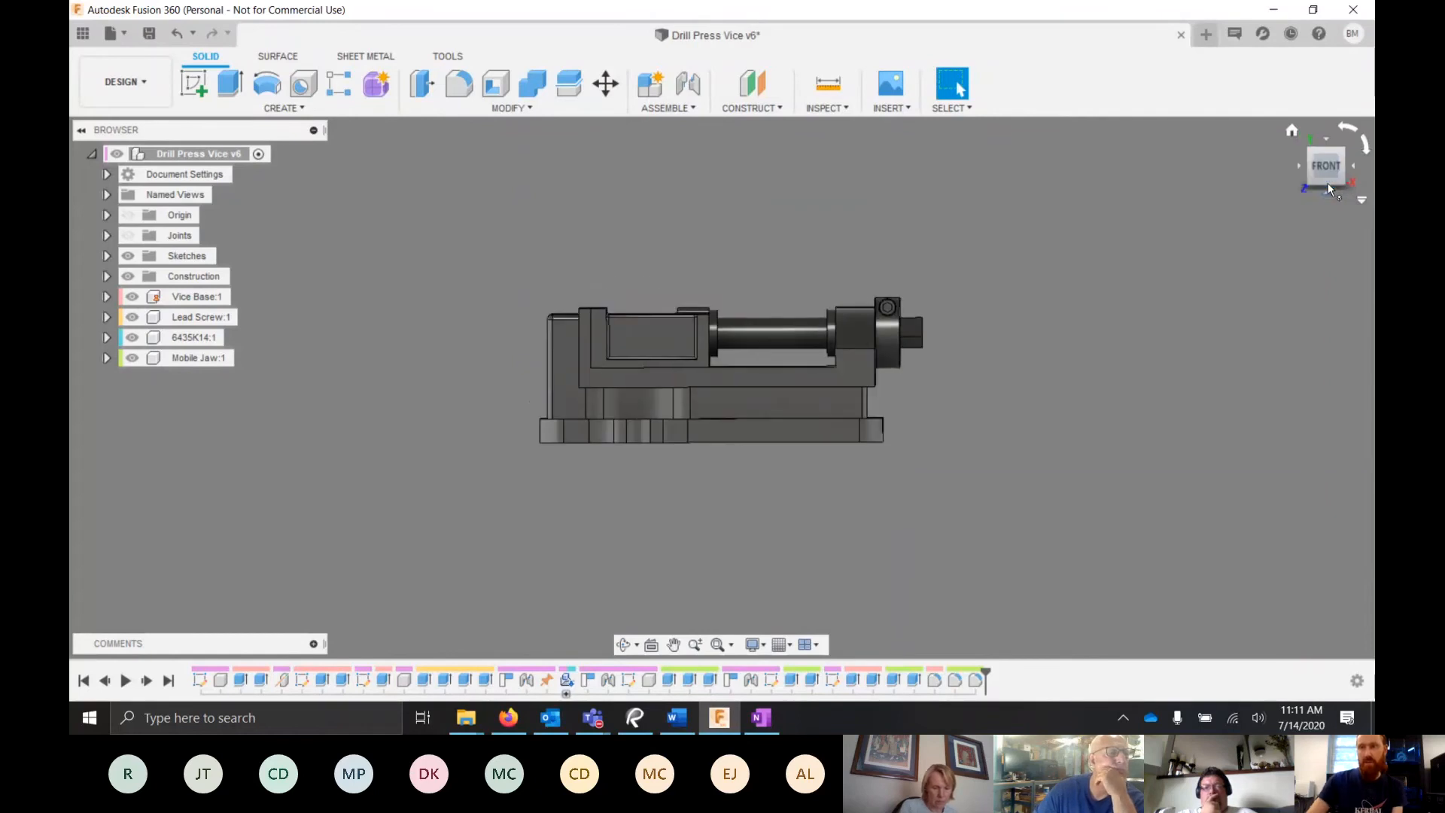
middle_click_drag(1073, 305, 1079, 307, "shift")
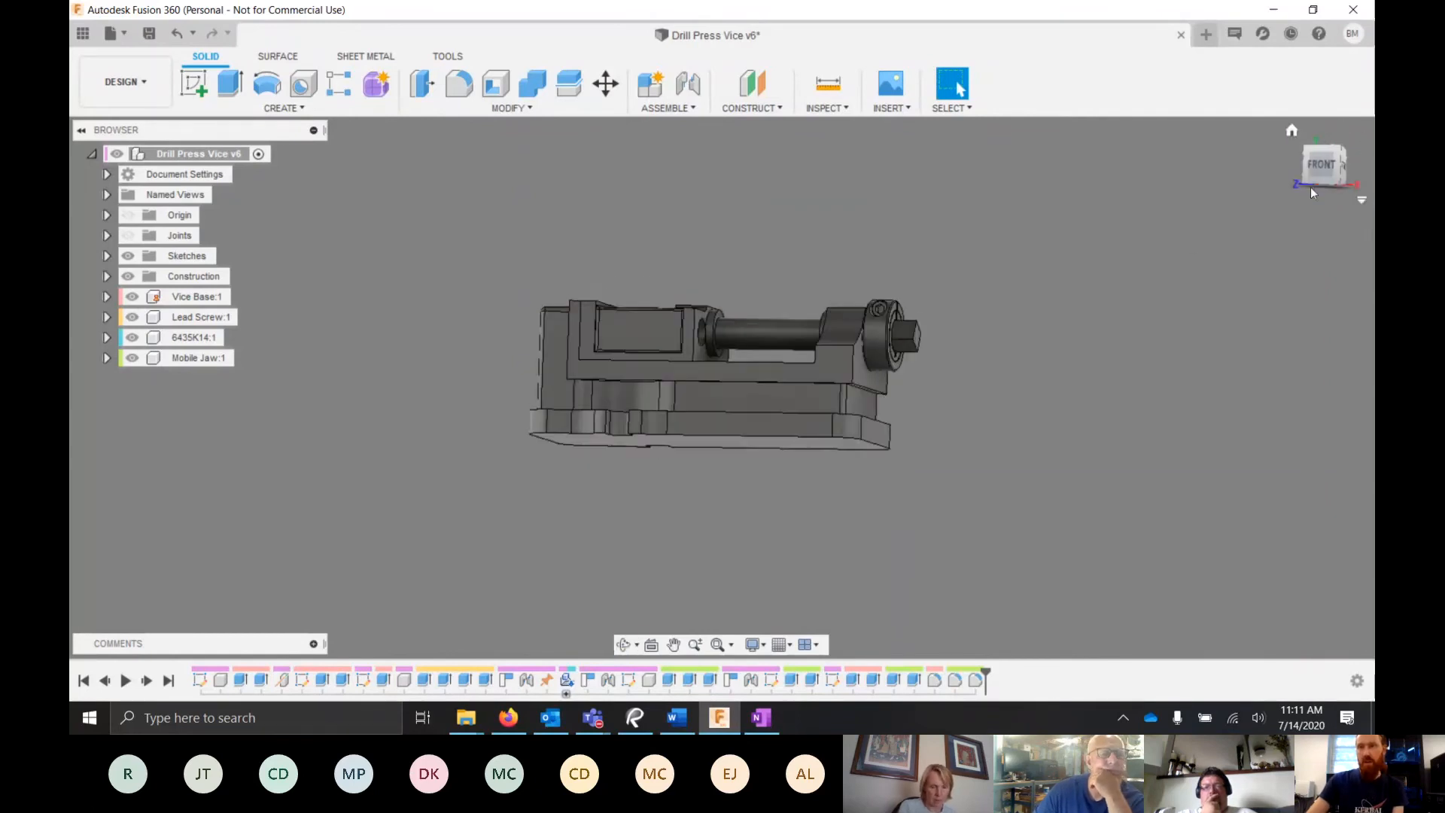
middle_click_drag(1234, 181, 1331, 169, "shift")
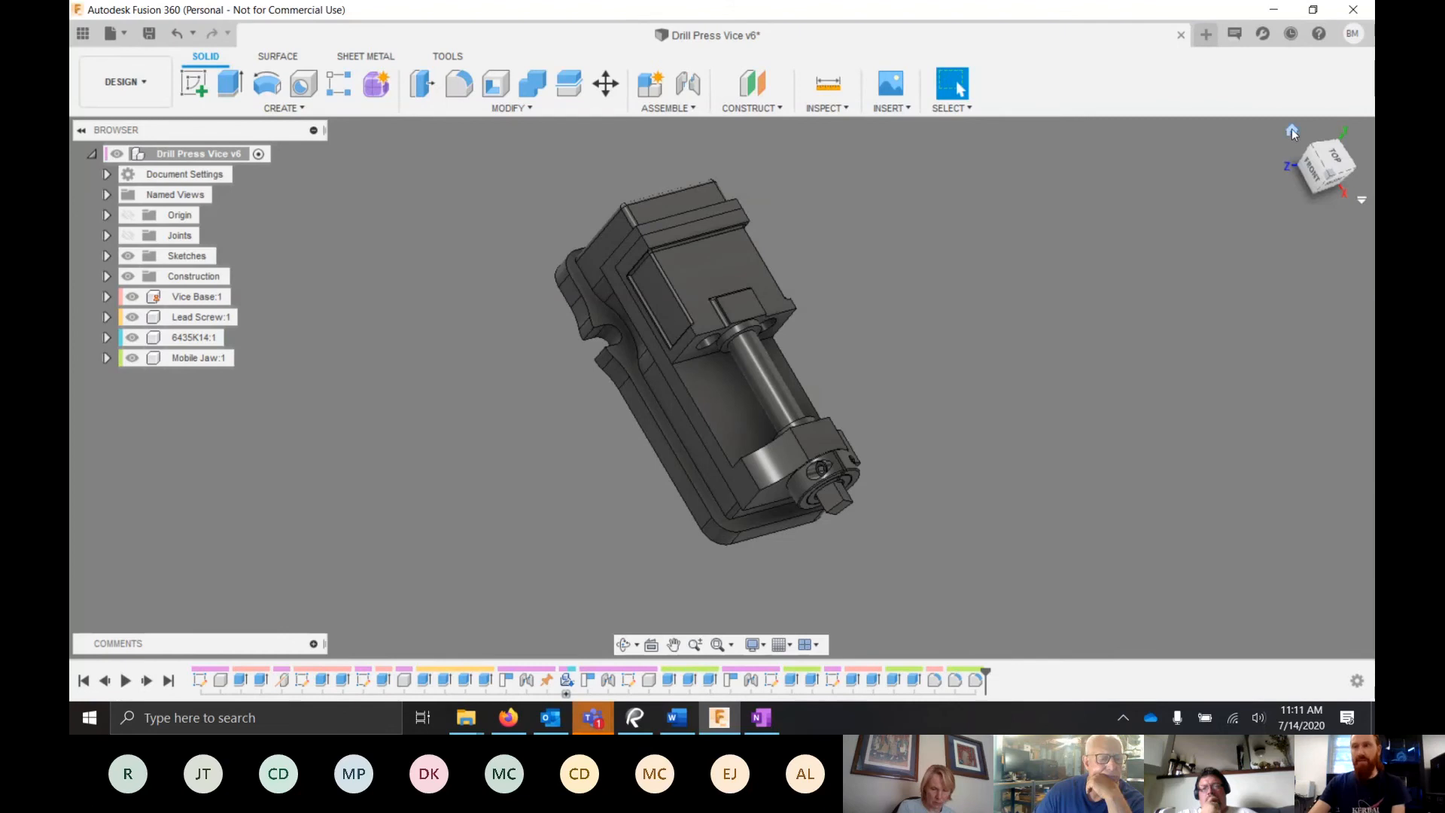
- Zoom far out from and back in on the model, and restore the home view
scroll(625, 419, "up", 3)
scroll(602, 346, "down", 6)
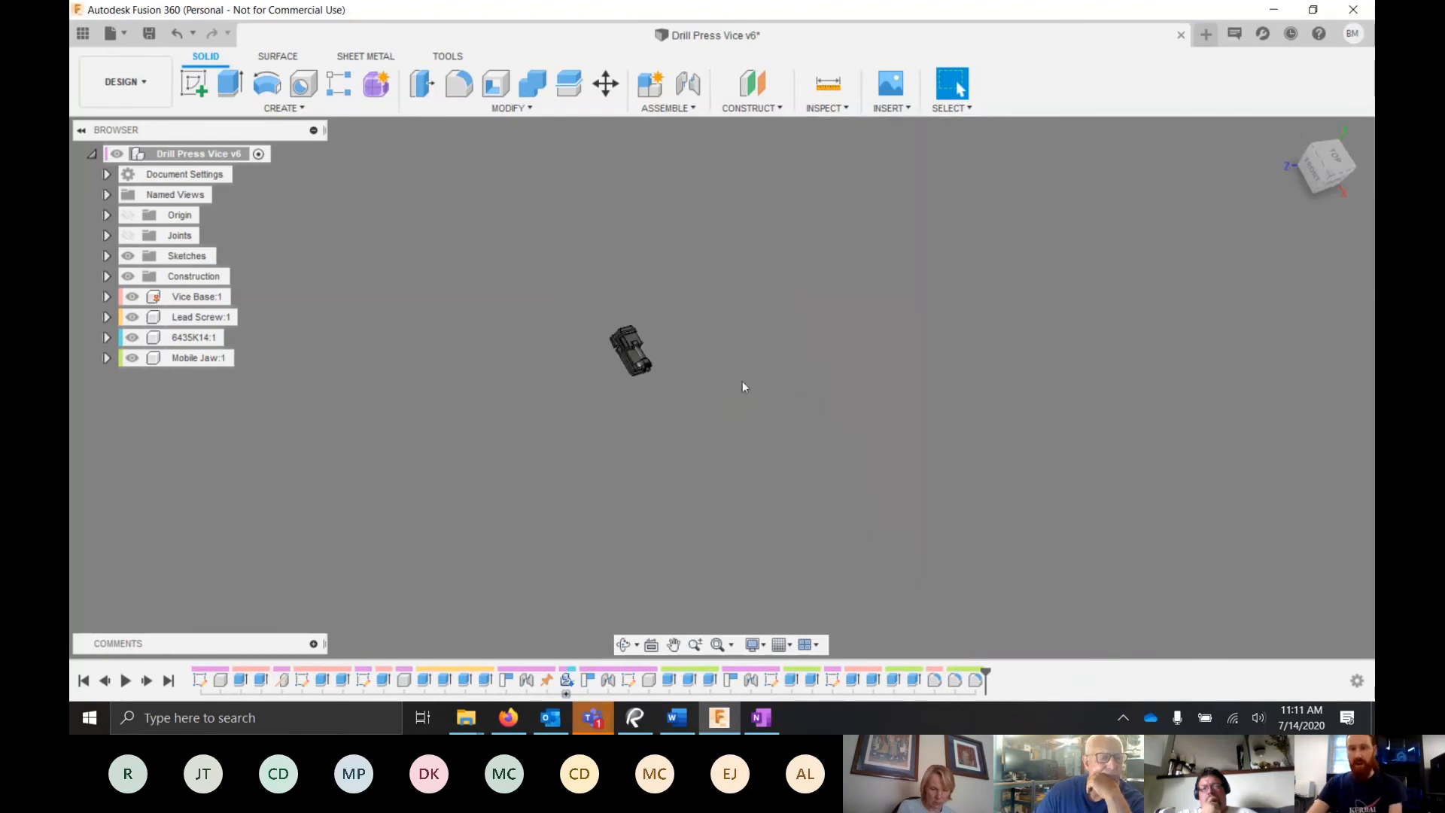
scroll(1061, 472, "up", 5)
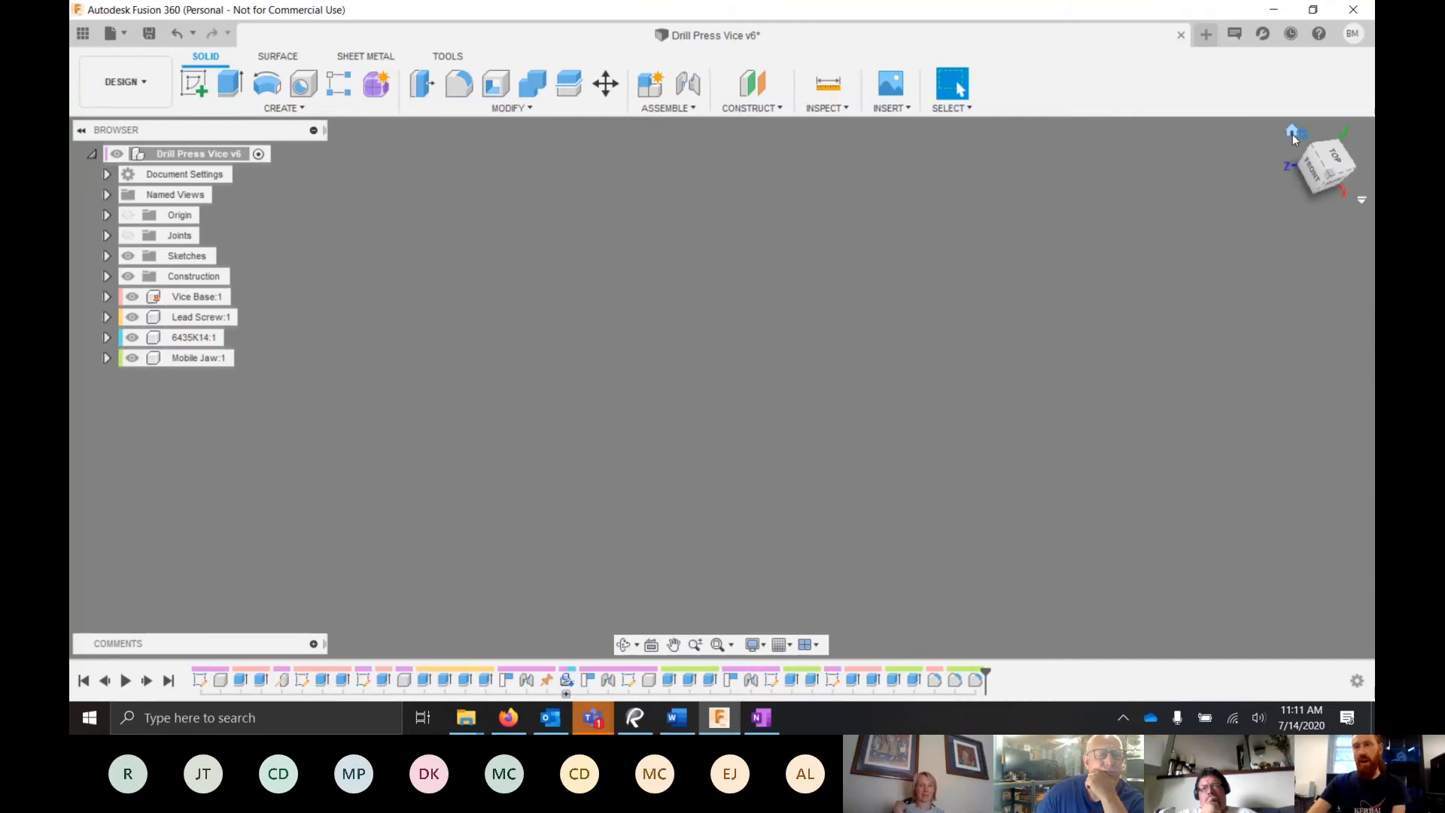
left_click(1292, 133)
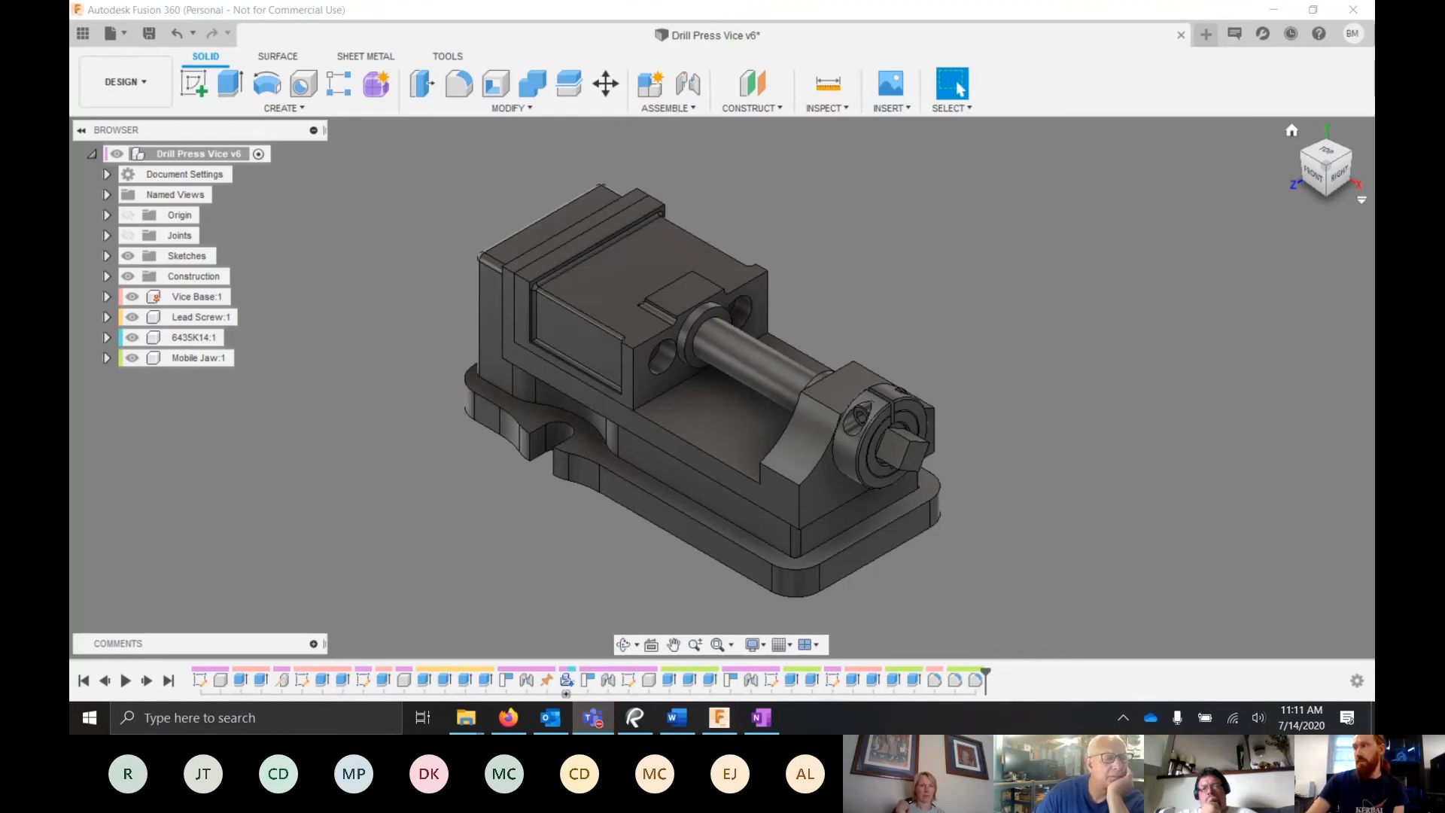
key("alt+Tab")
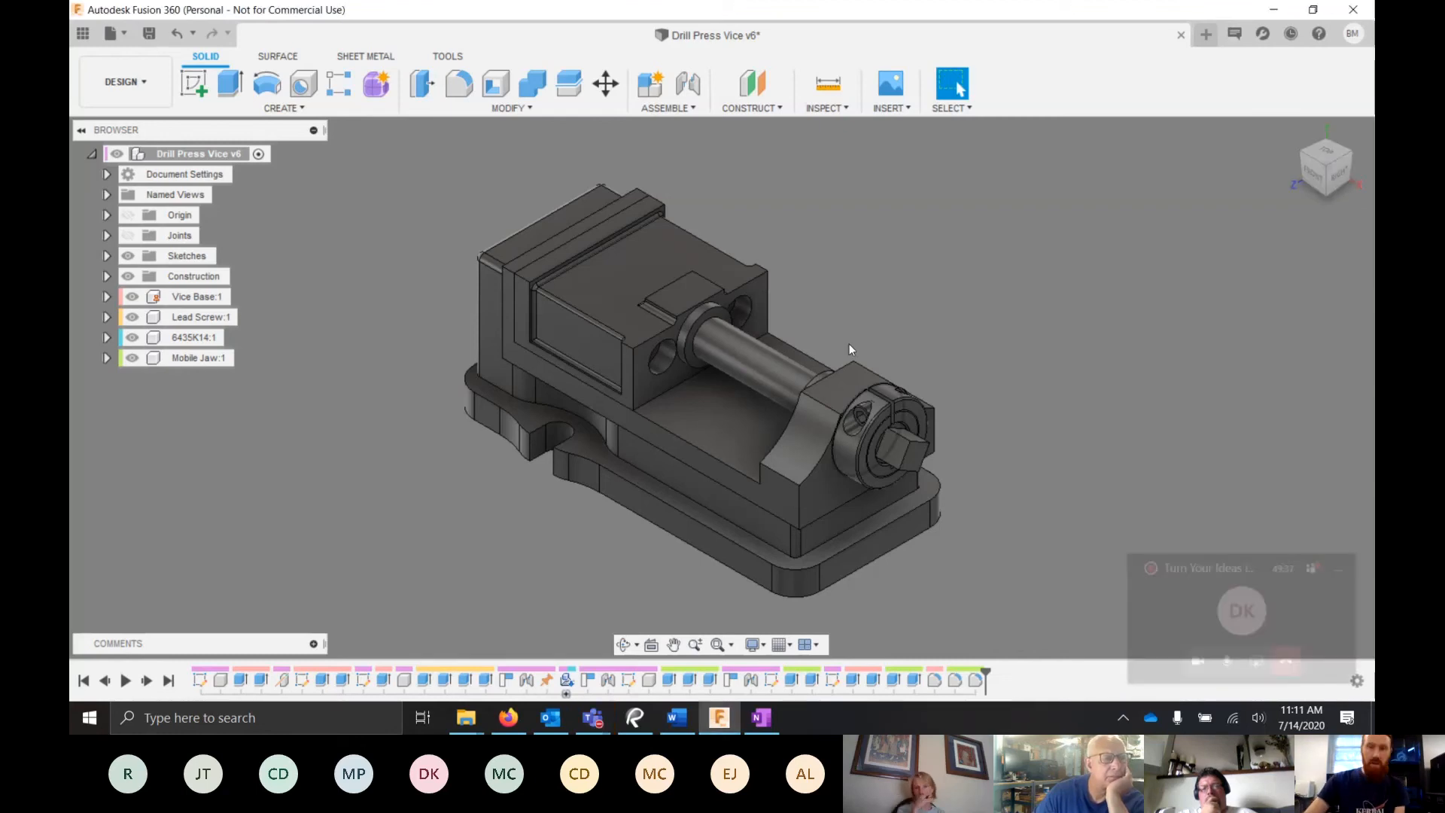
left_click(1246, 569)
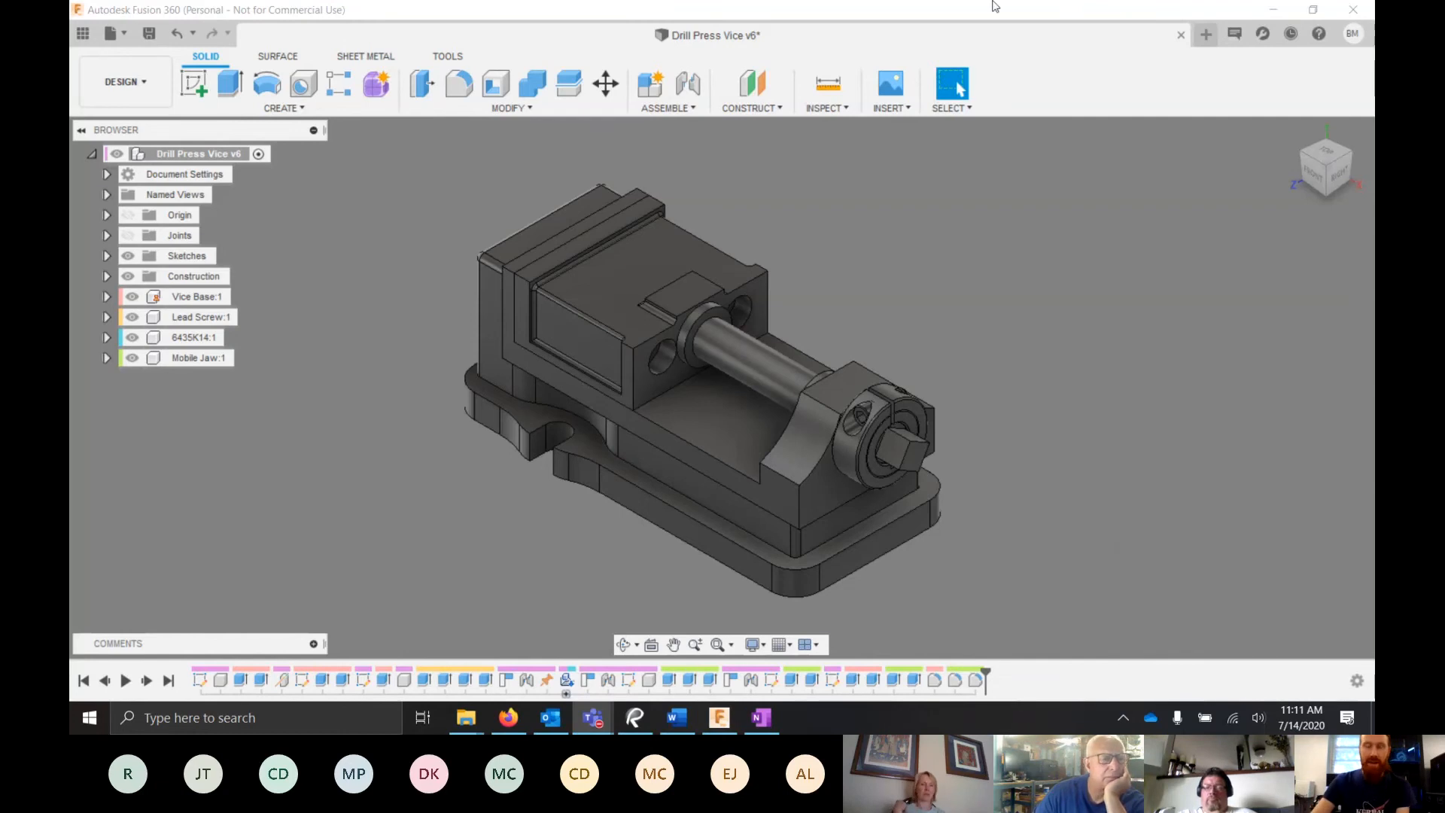
- Close the Drill Press Vice design, check the vice drawing in the PDF viewer, and return to the empty Fusion 360 design
left_click(1181, 34)
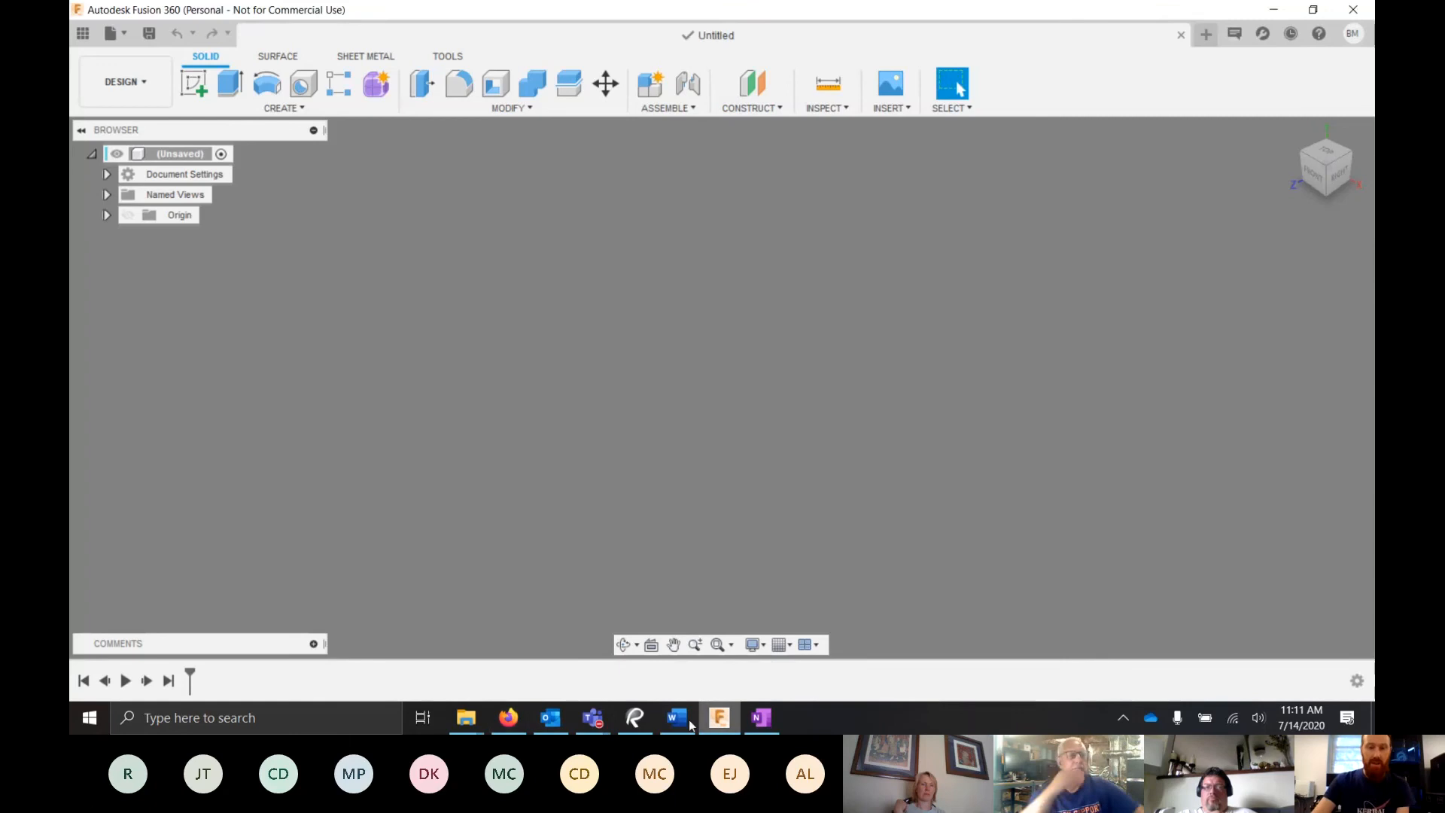
left_click(646, 723)
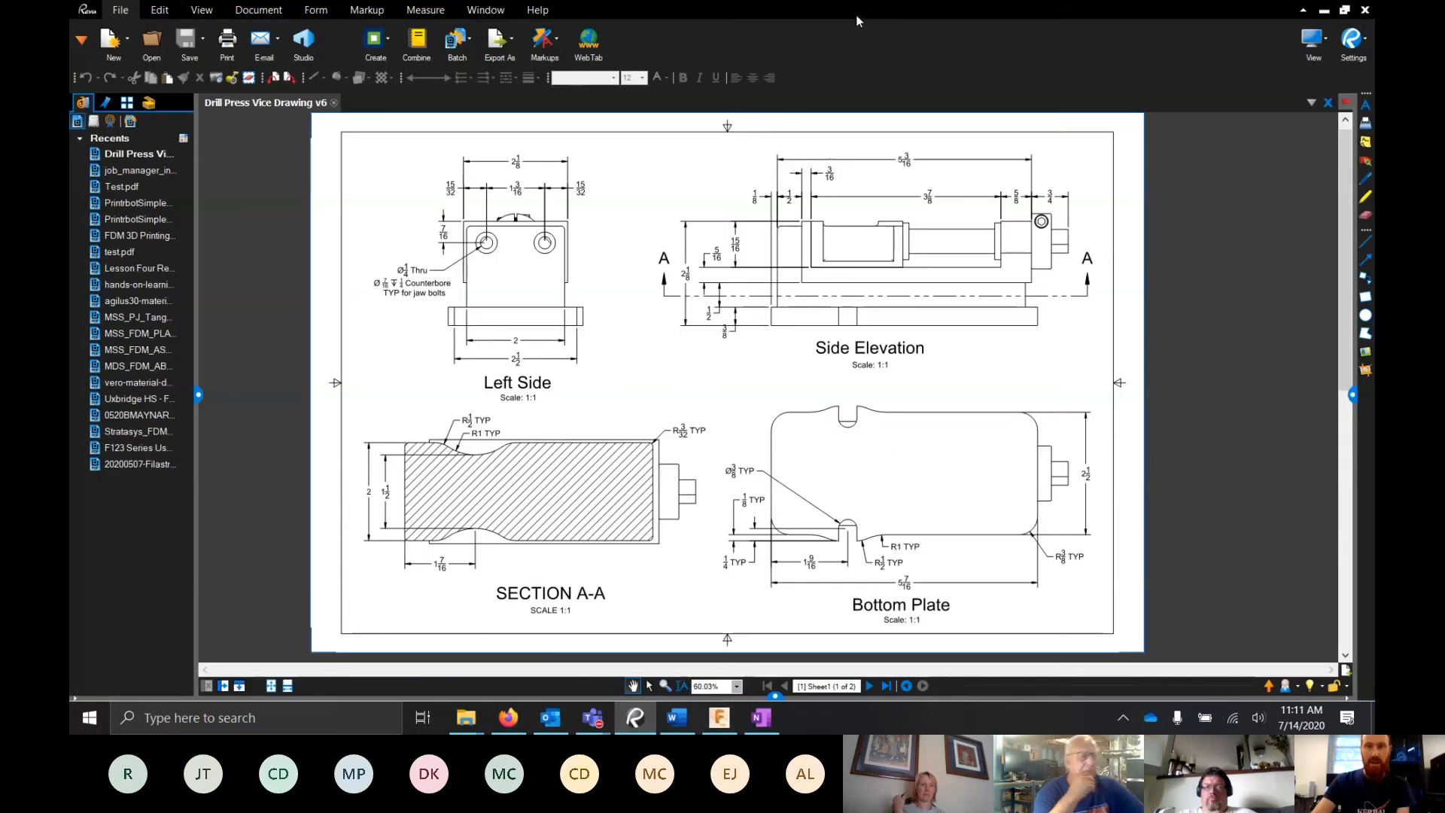
left_click(646, 722)
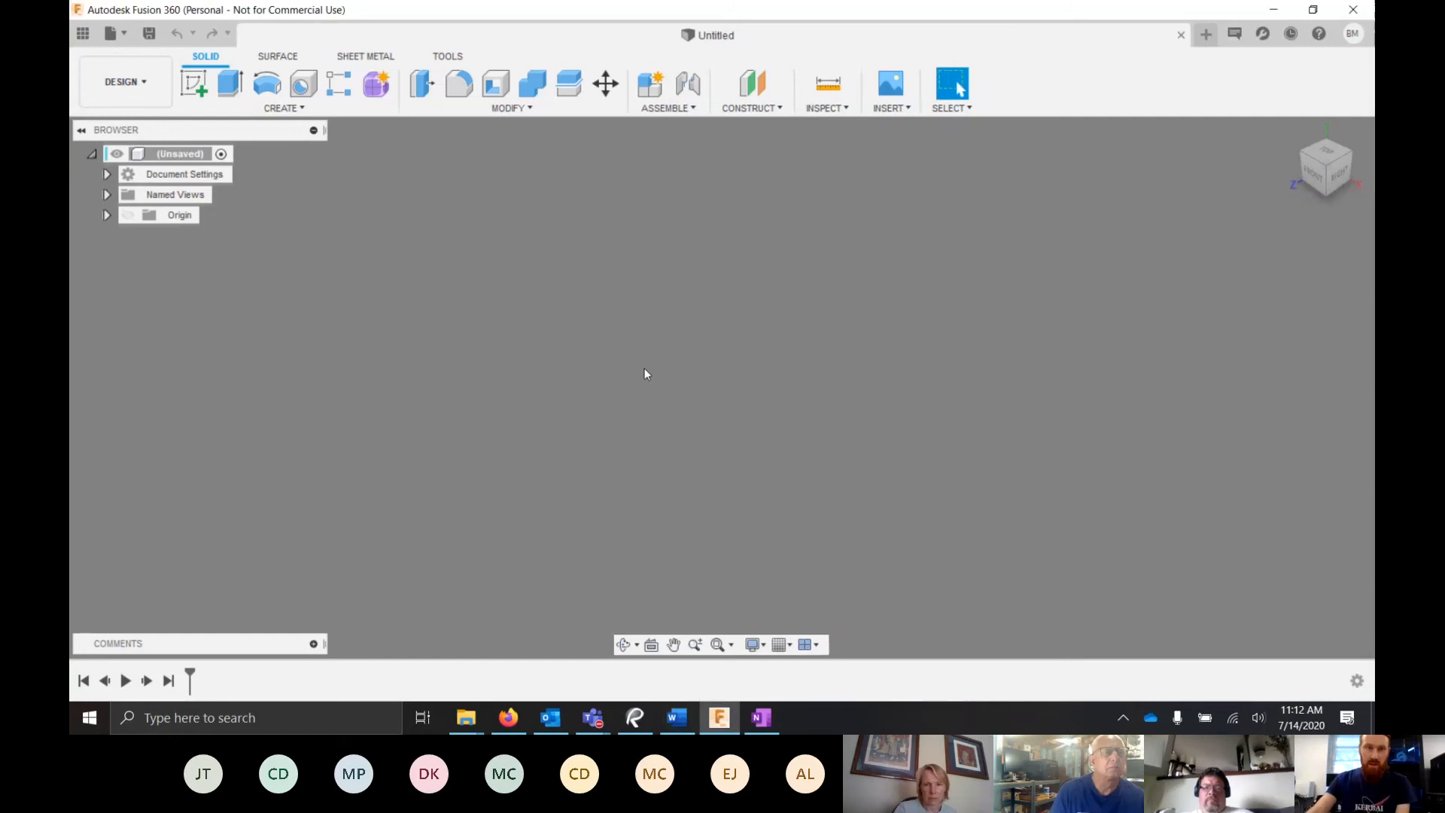
- Start a sketch on the front plane, and review the dimensions of the Side Elevation in the PDF drawing
left_click(194, 84)
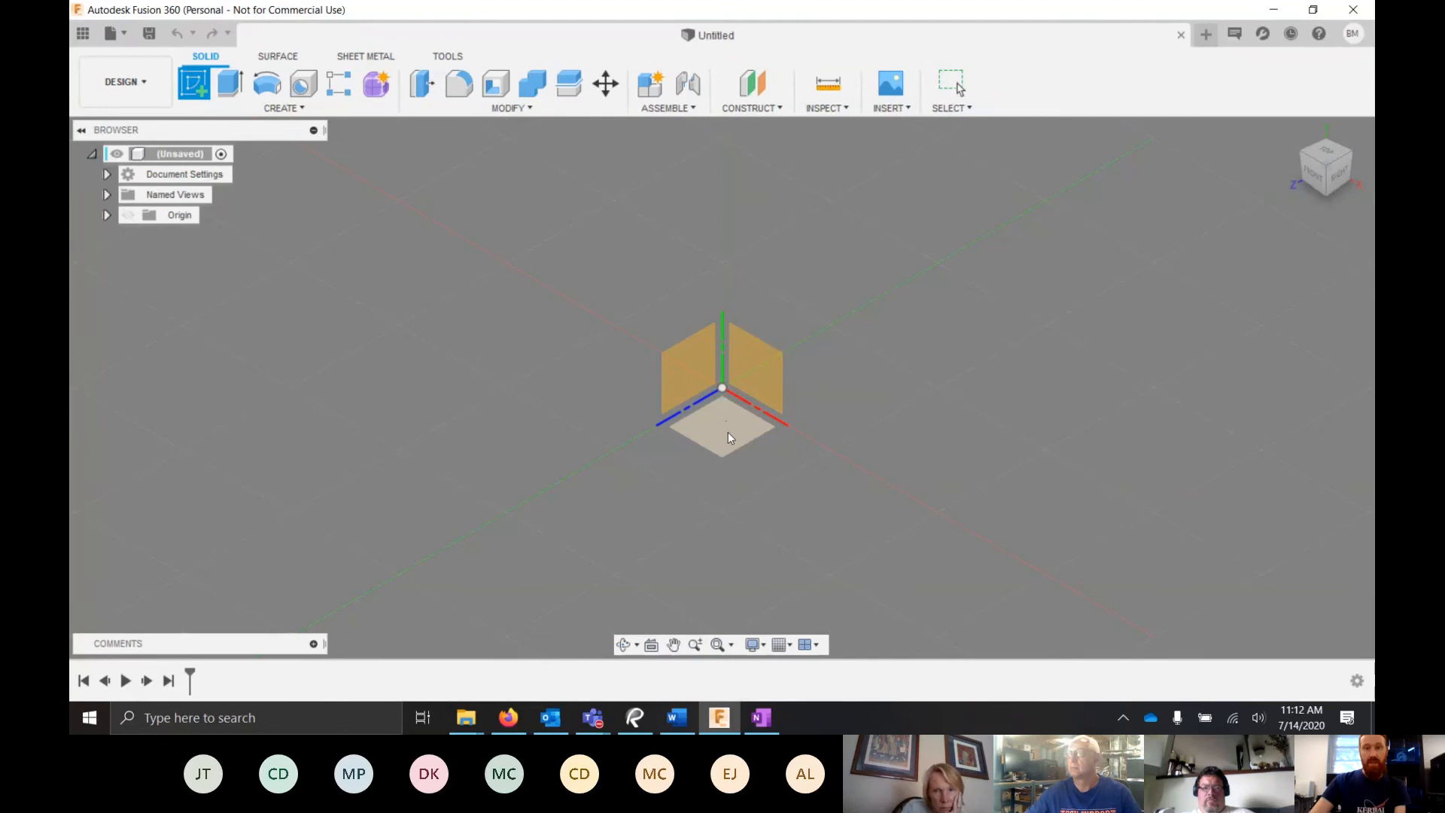
left_click(769, 377)
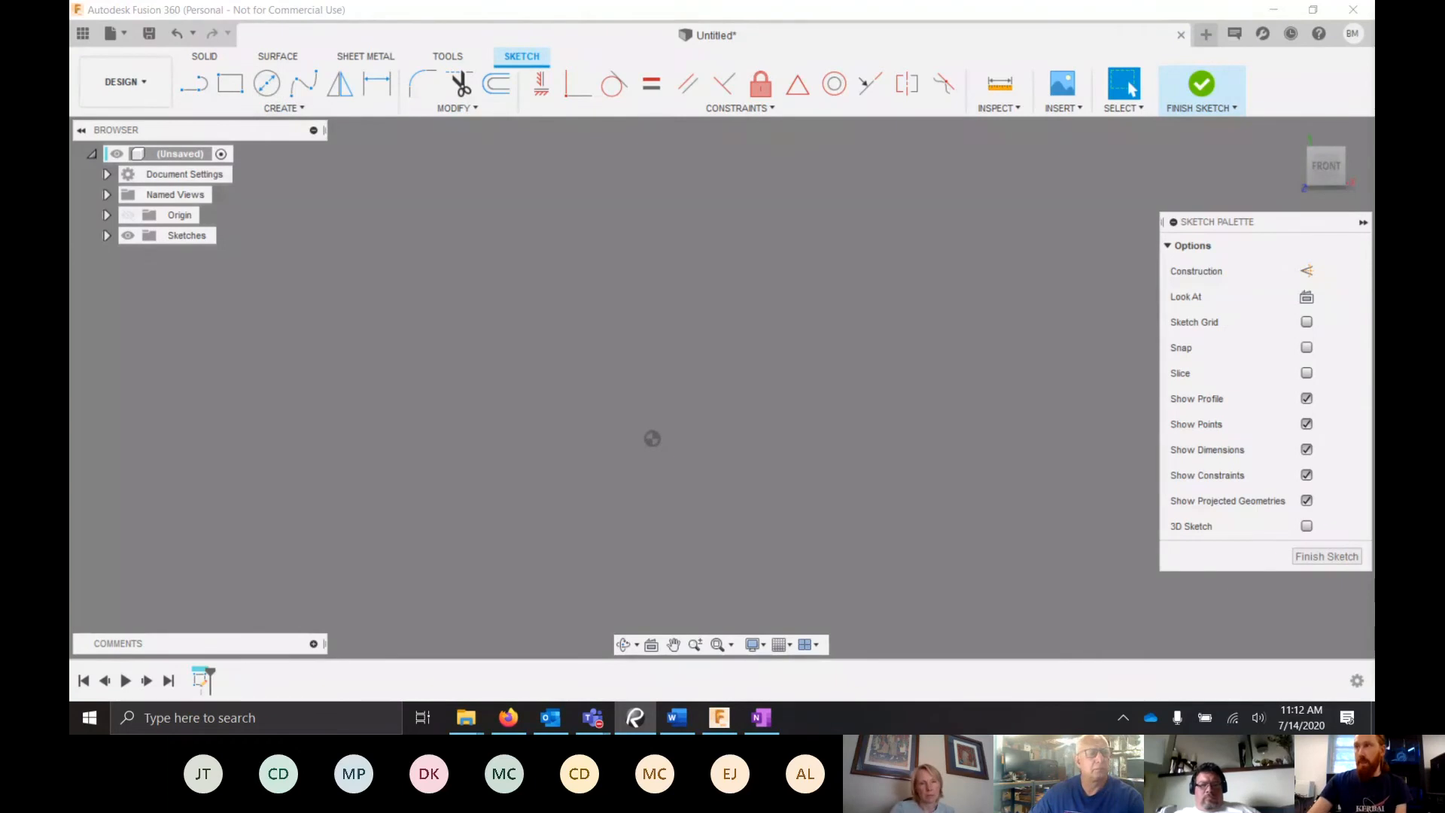
key("alt+Tab")
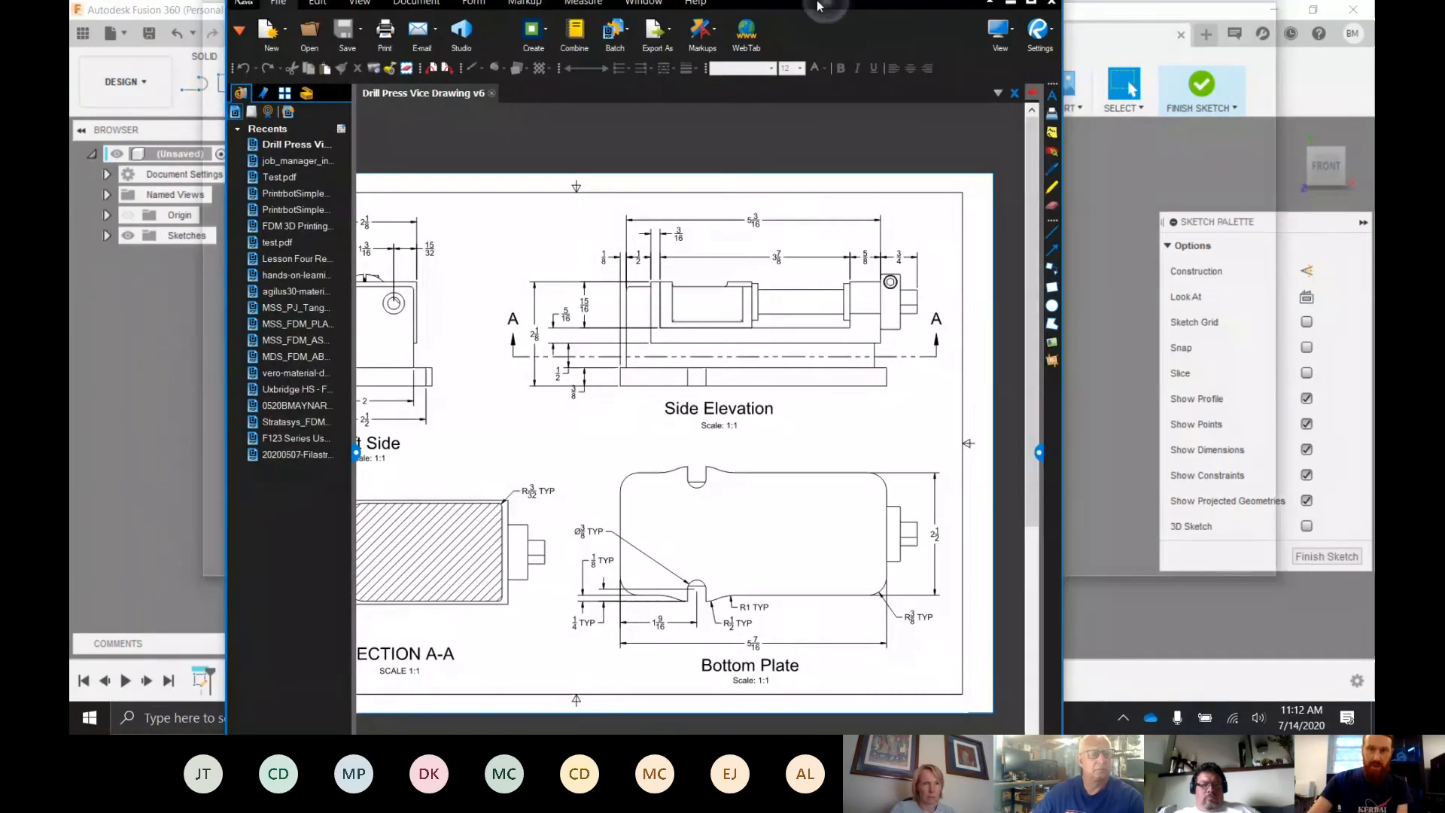
scroll(514, 371, "up", 4)
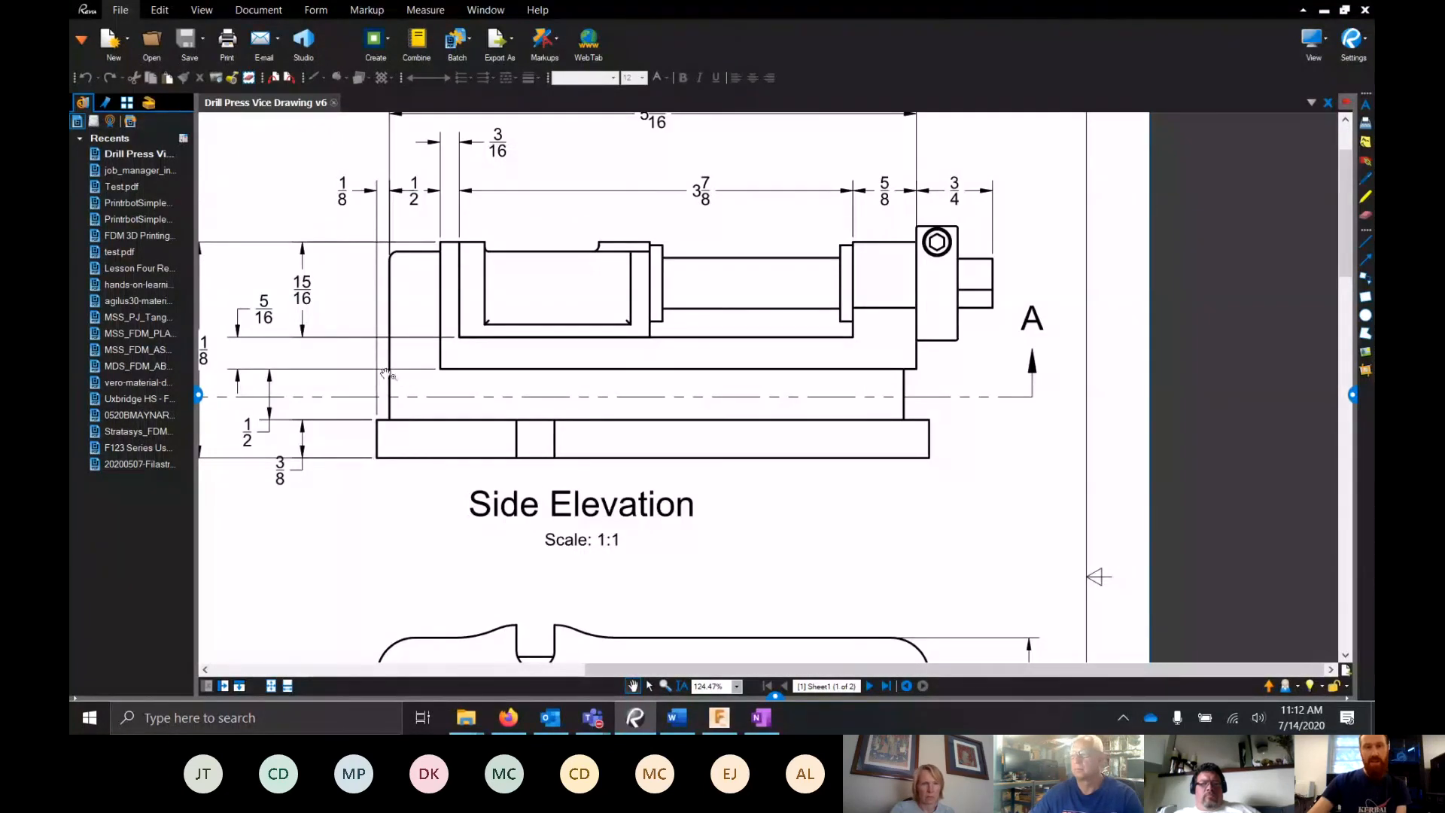
key("alt+Tab")
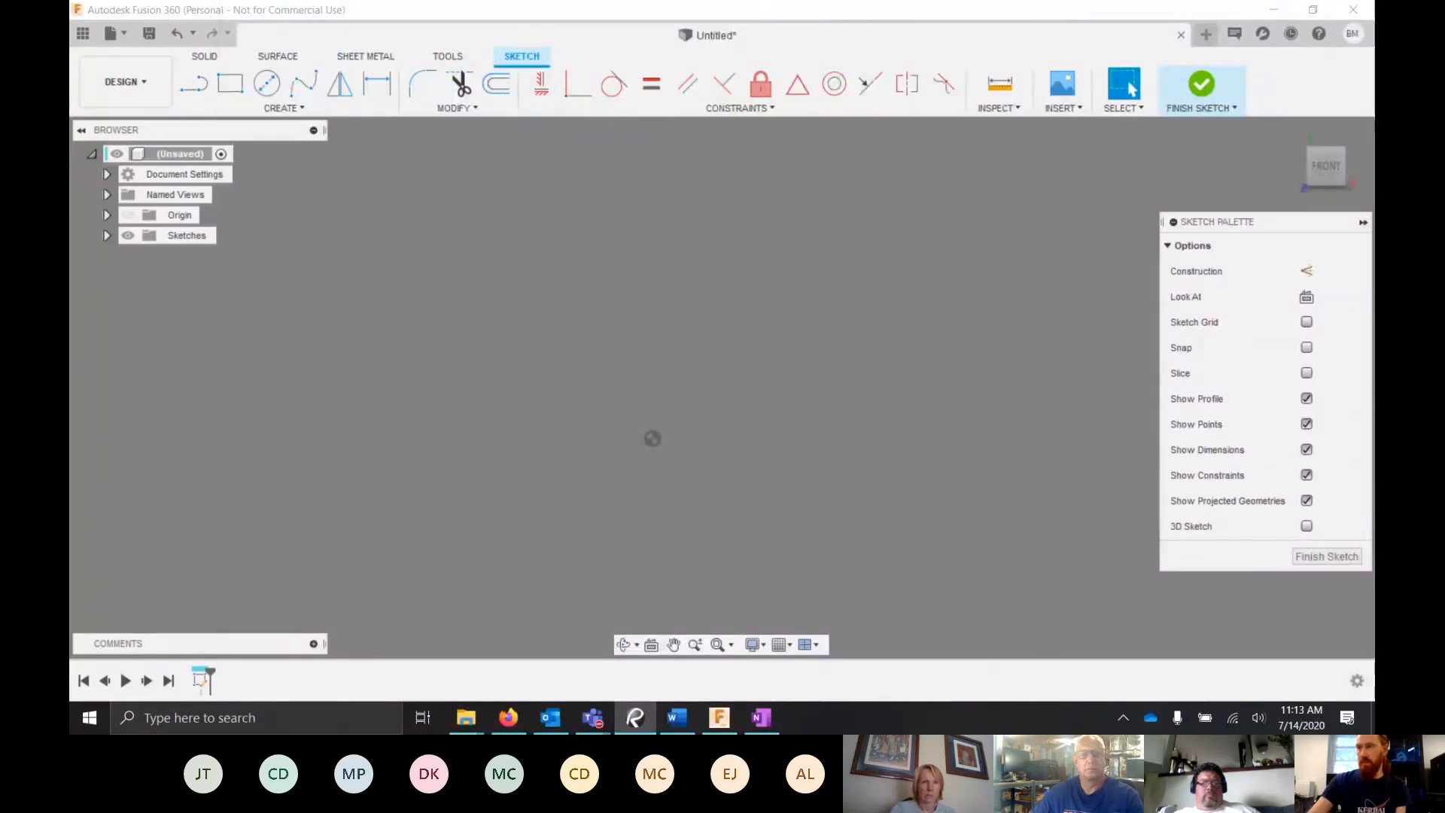
- Draw connected lines from the origin for the vice's rear edge, the stepped top and the fixed jaw face, about 30 mm down
left_click(189, 84)
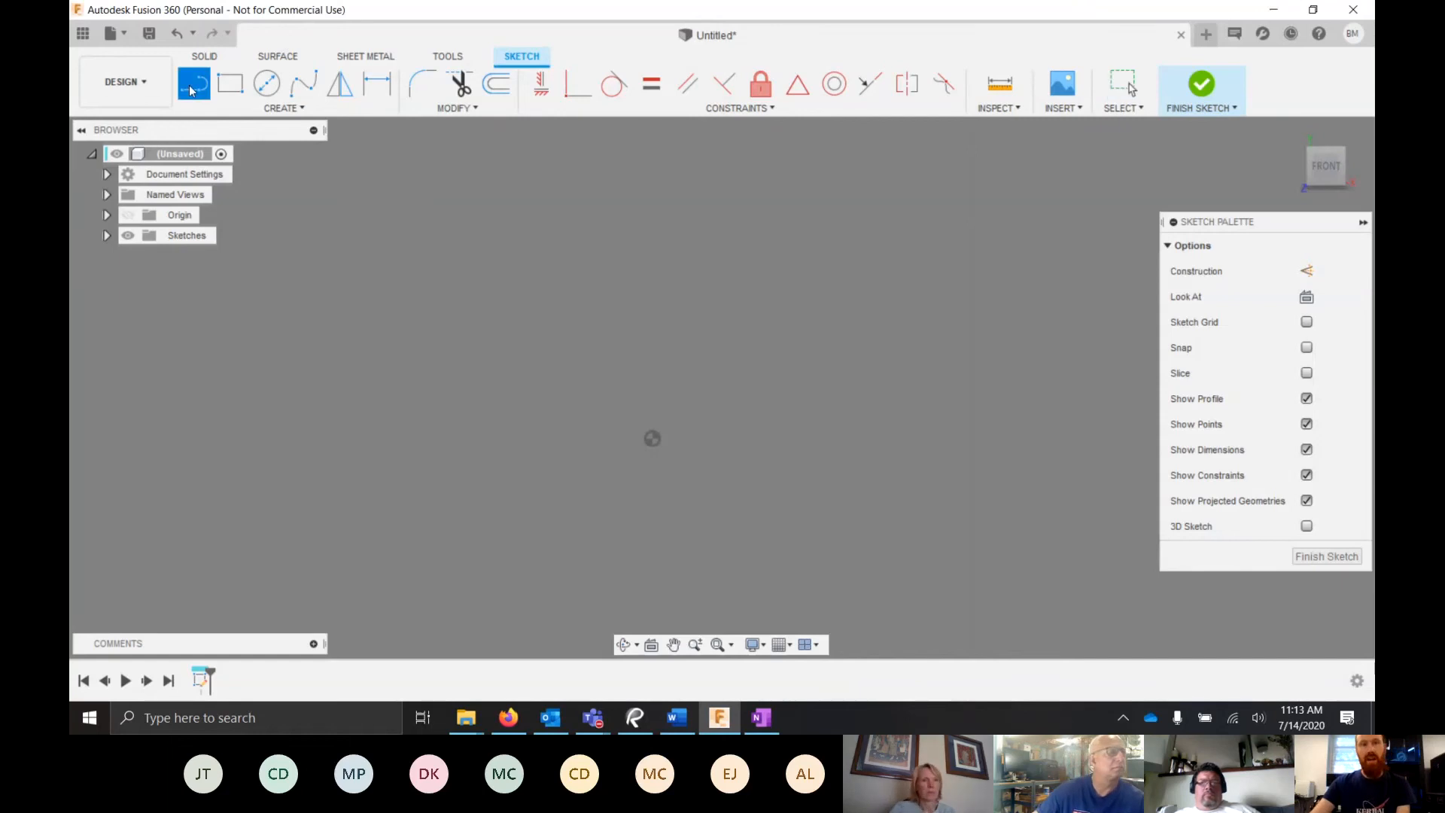
left_click(652, 440)
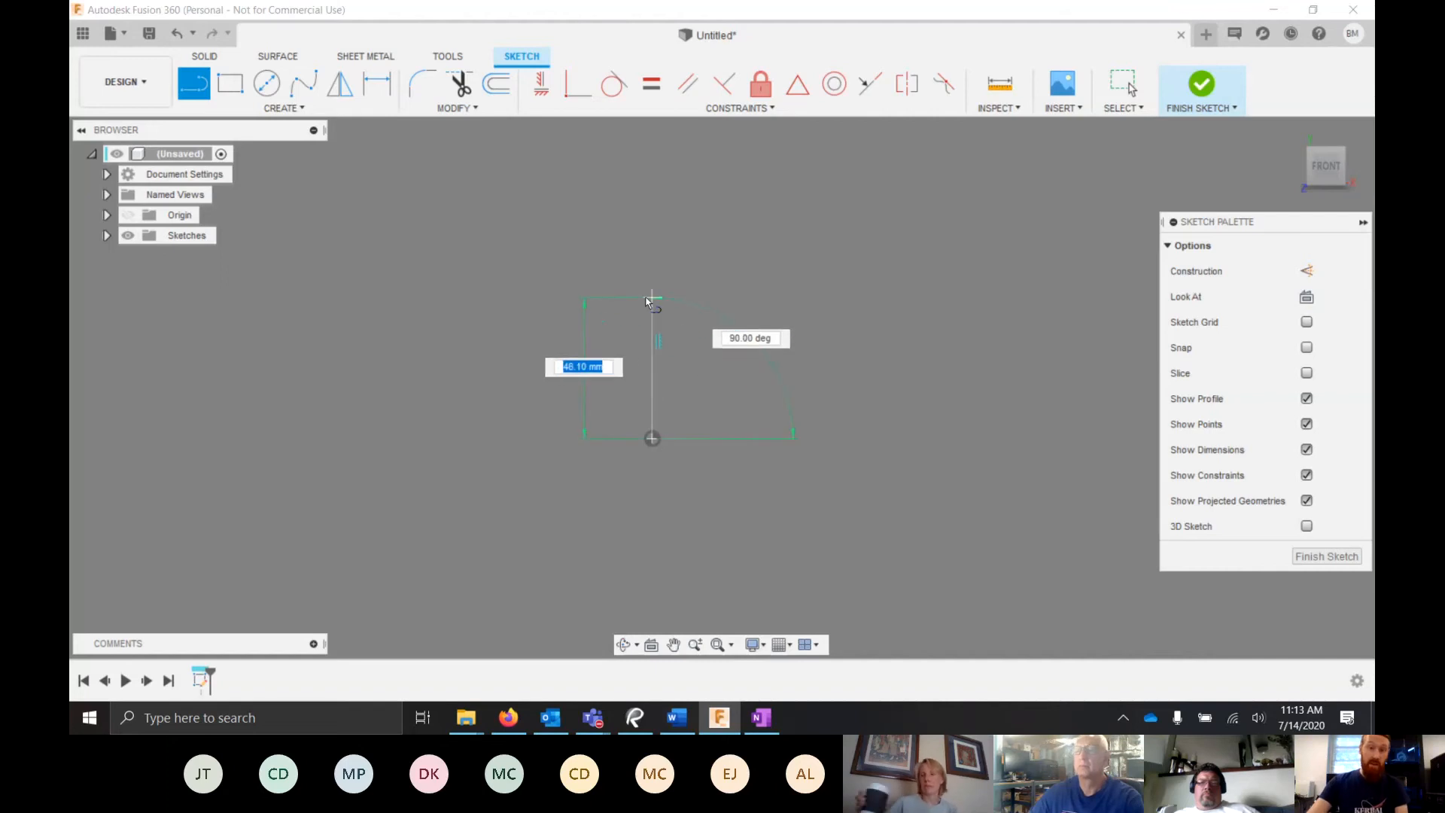
left_click(652, 306)
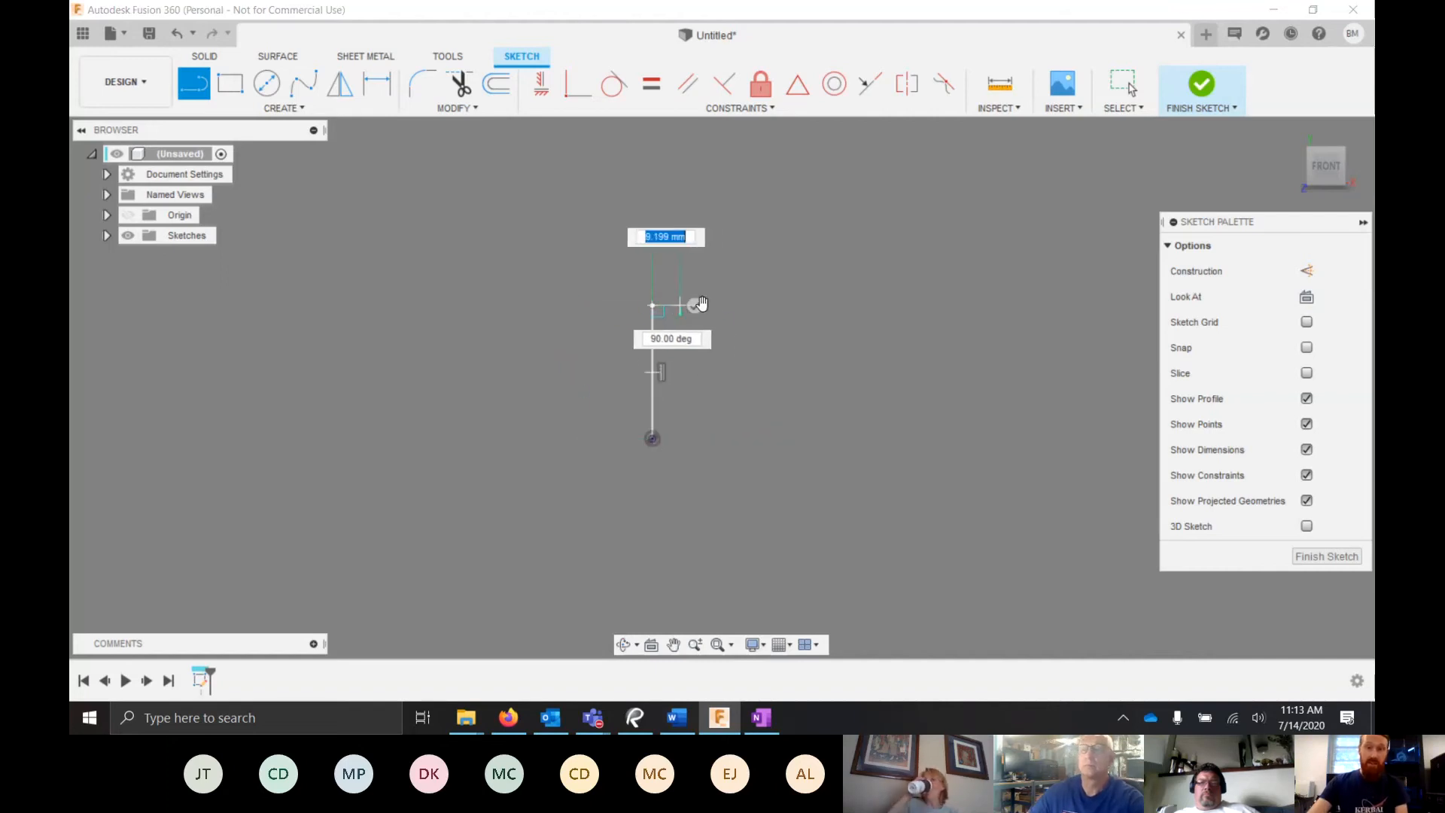
left_click(724, 307)
left_click(725, 287)
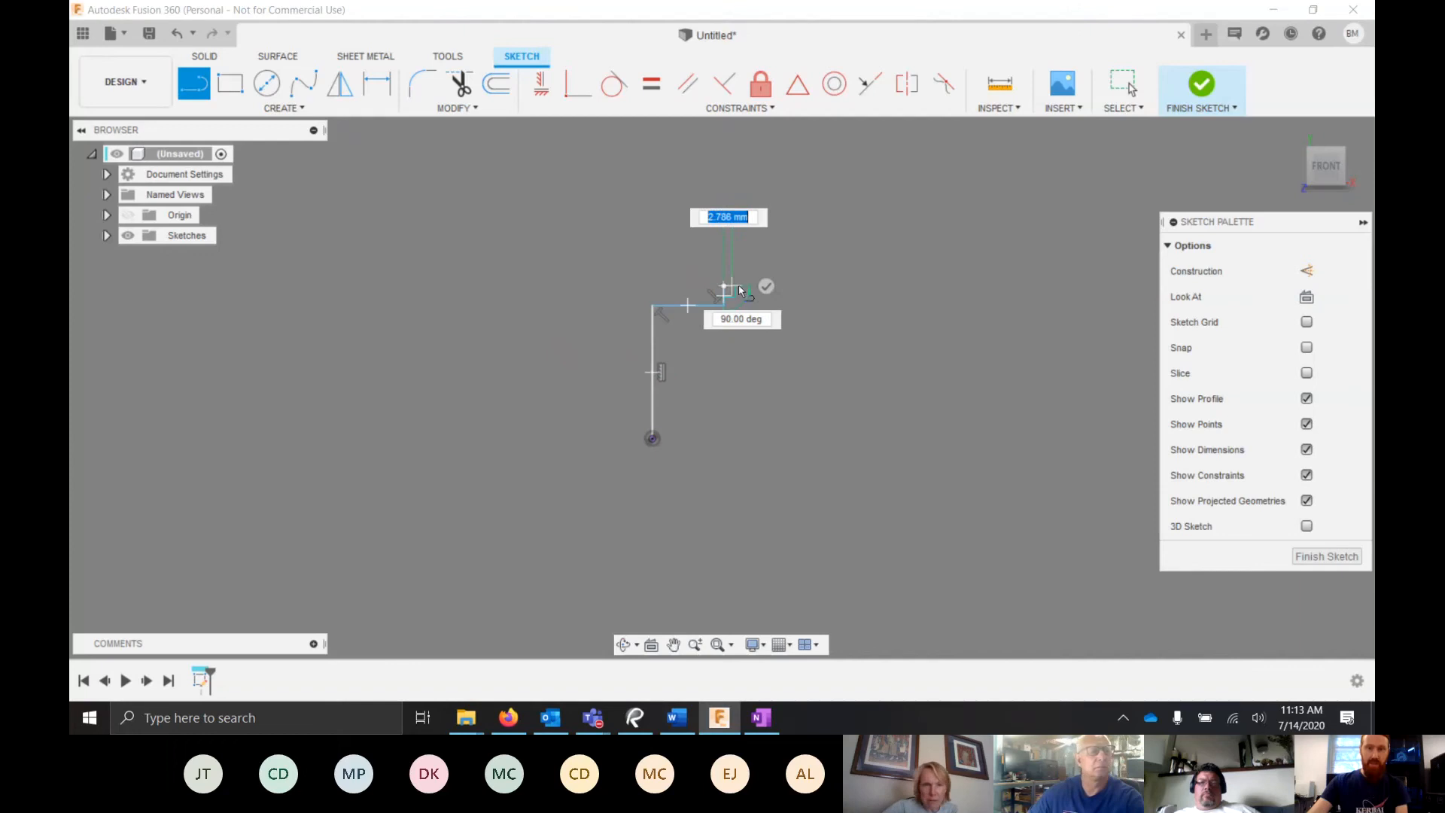
left_click(744, 287)
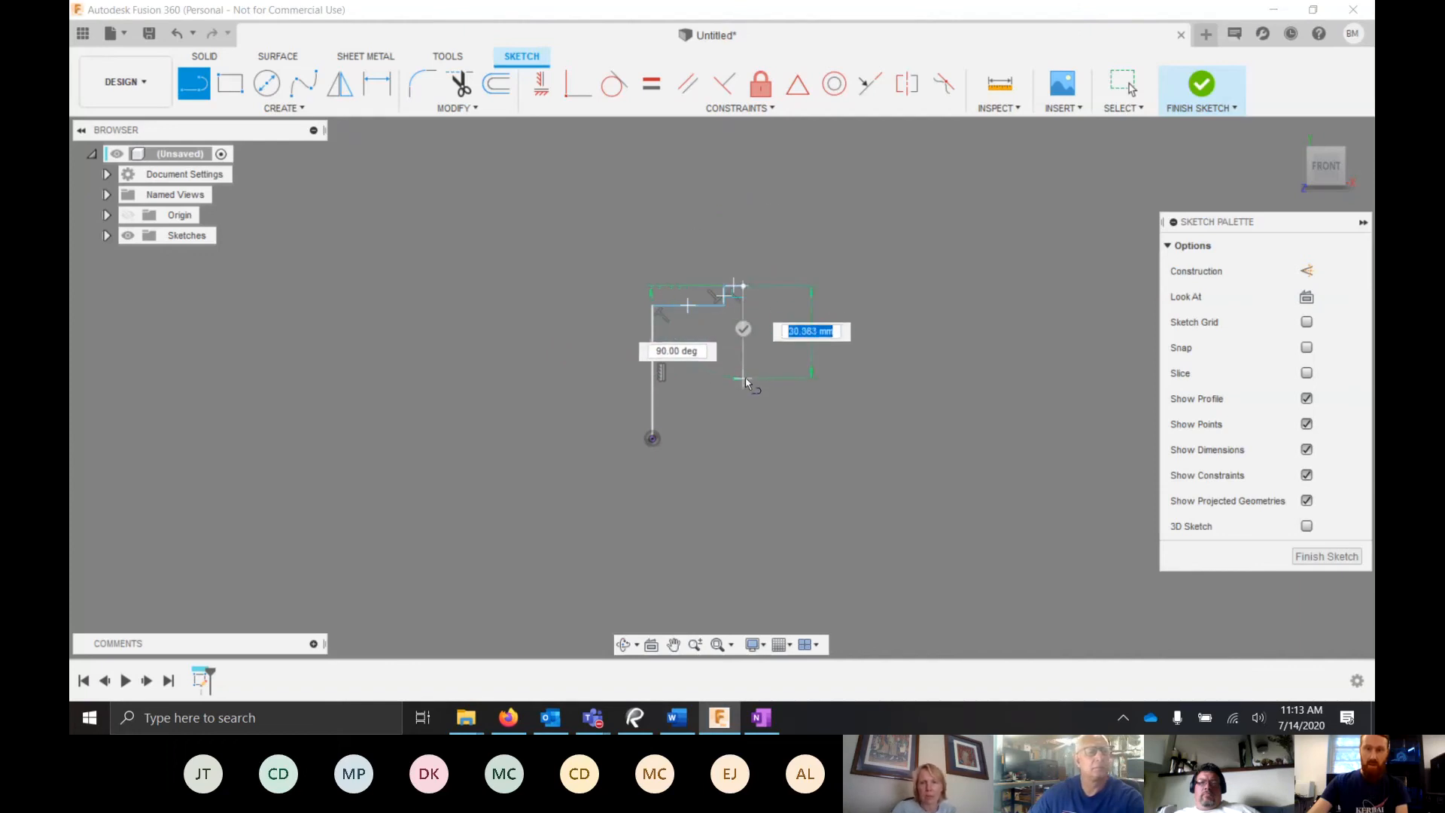
left_click(743, 378)
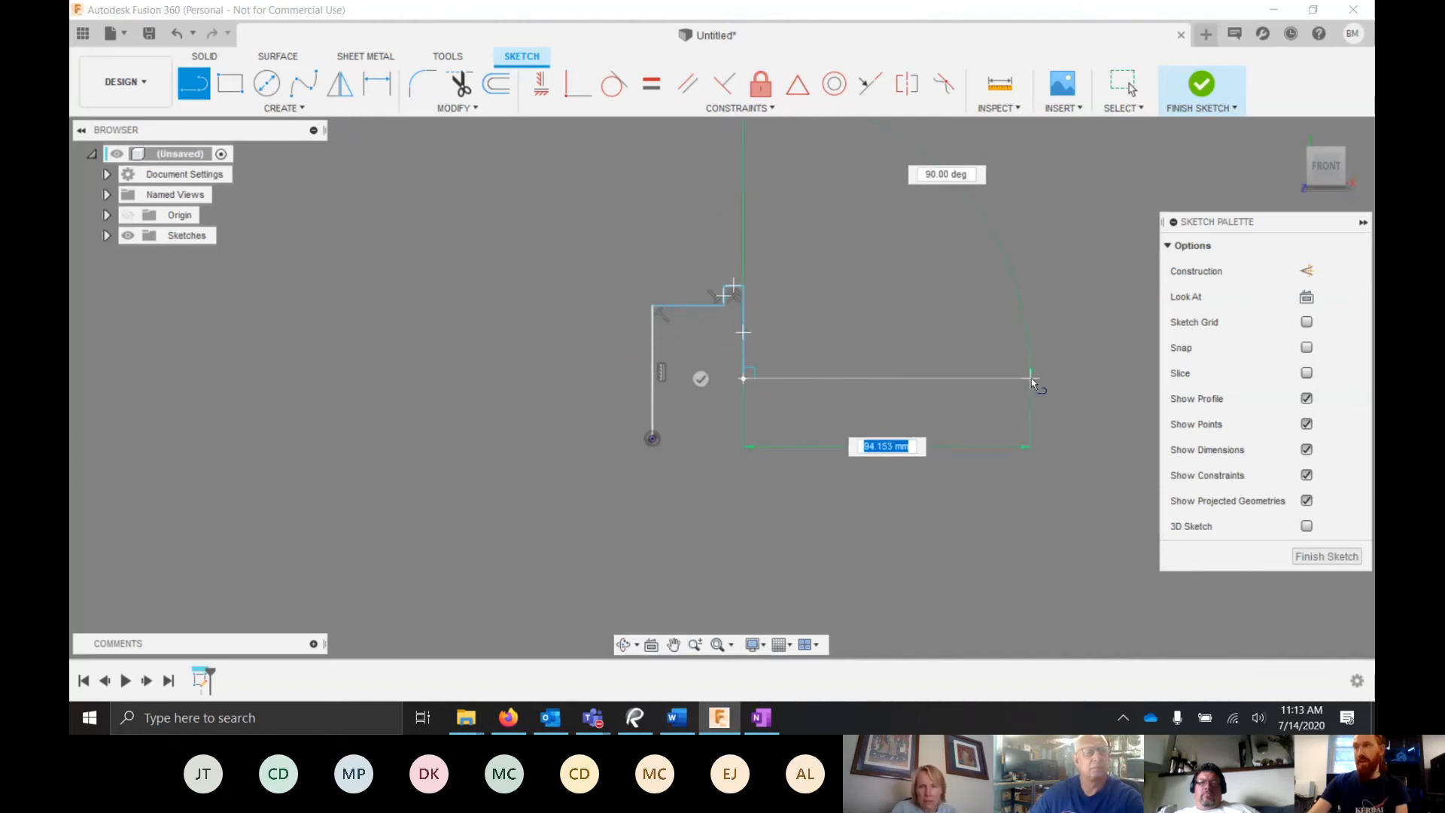
- Continue the outline with a floor about 94 mm long, the end block and an underside about 121 mm long, closing it at the stepped top
left_click(1030, 378)
left_click(1030, 287)
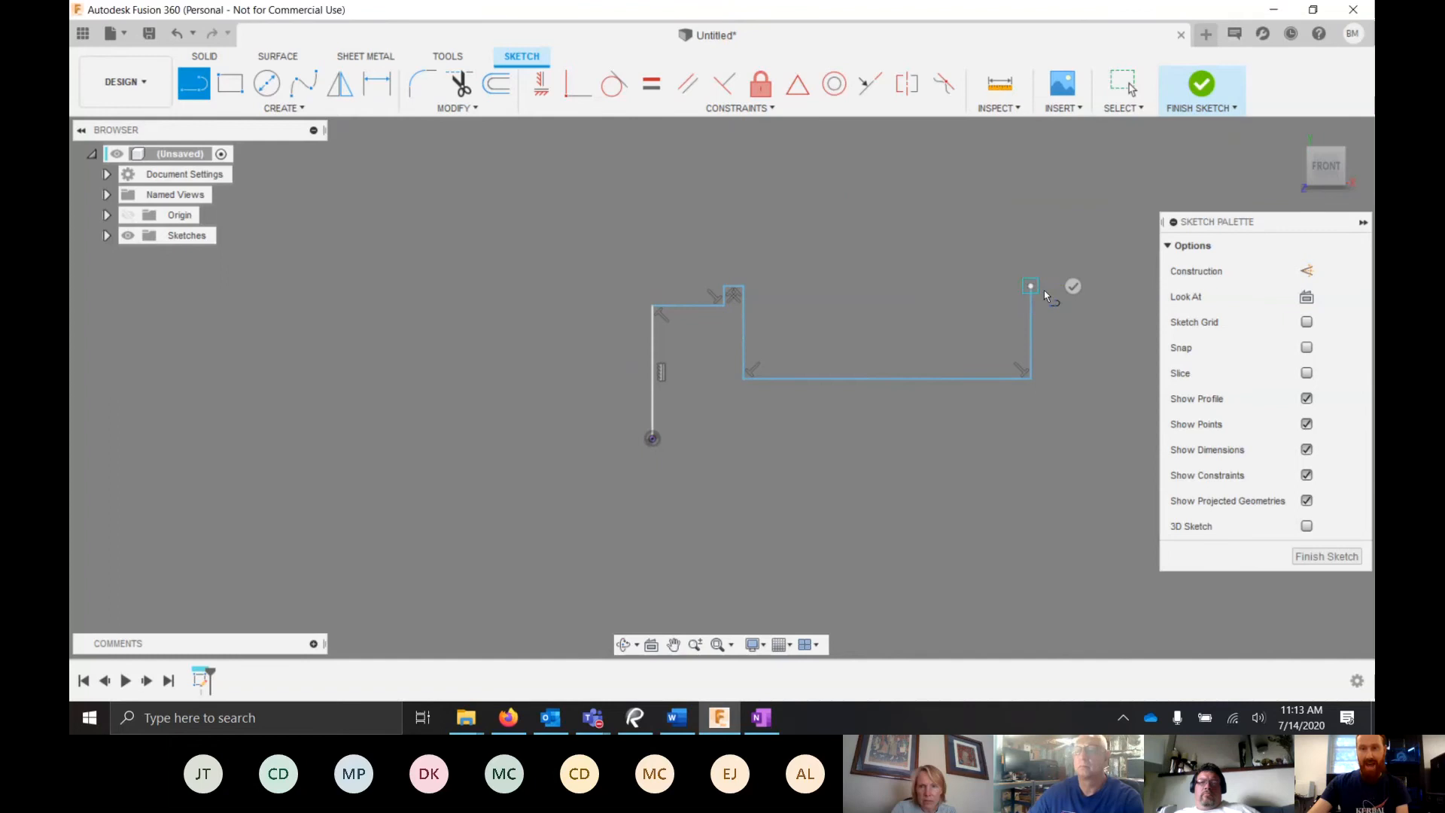
left_click(1094, 287)
left_click(1094, 411)
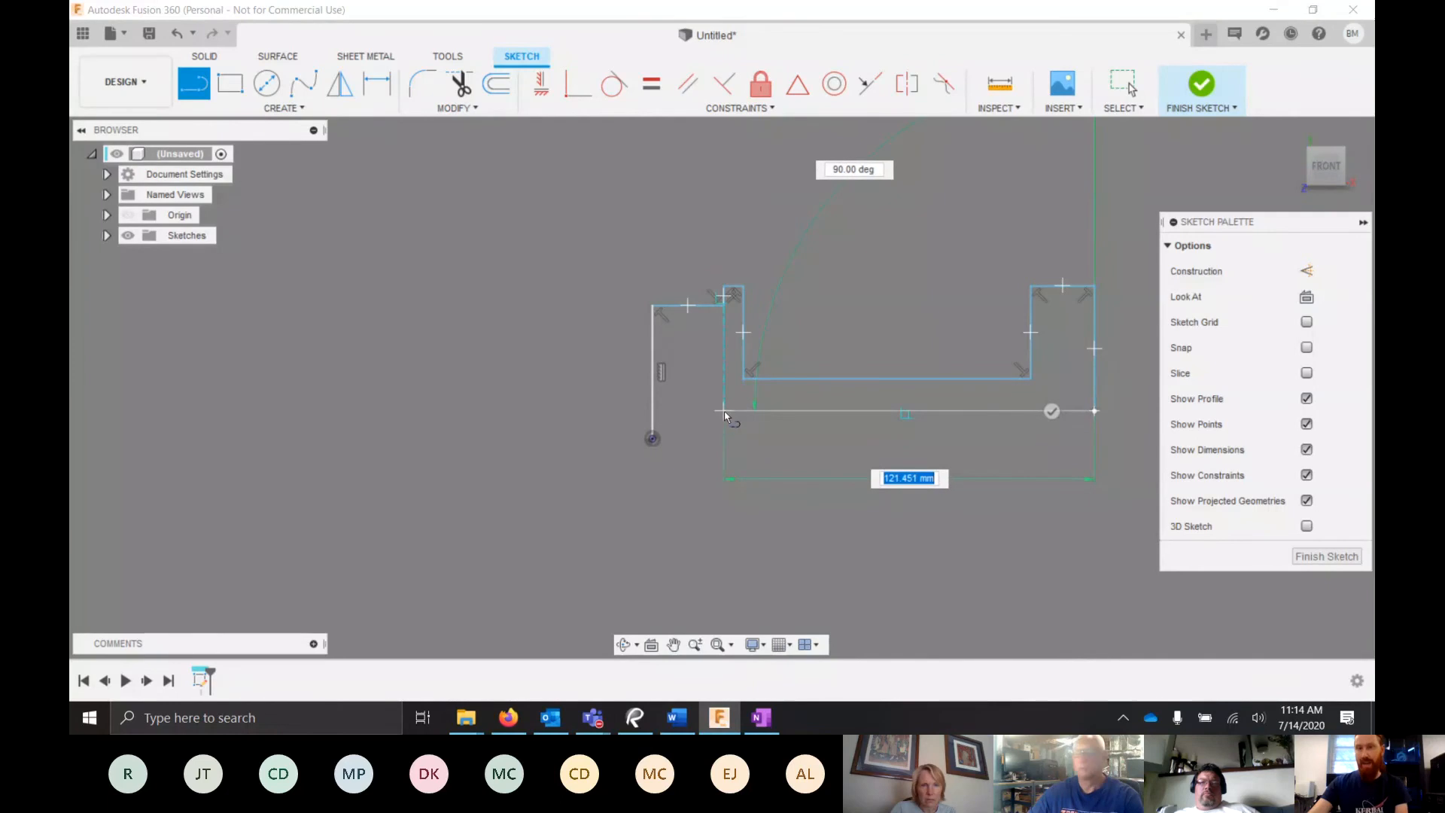
left_click(723, 411)
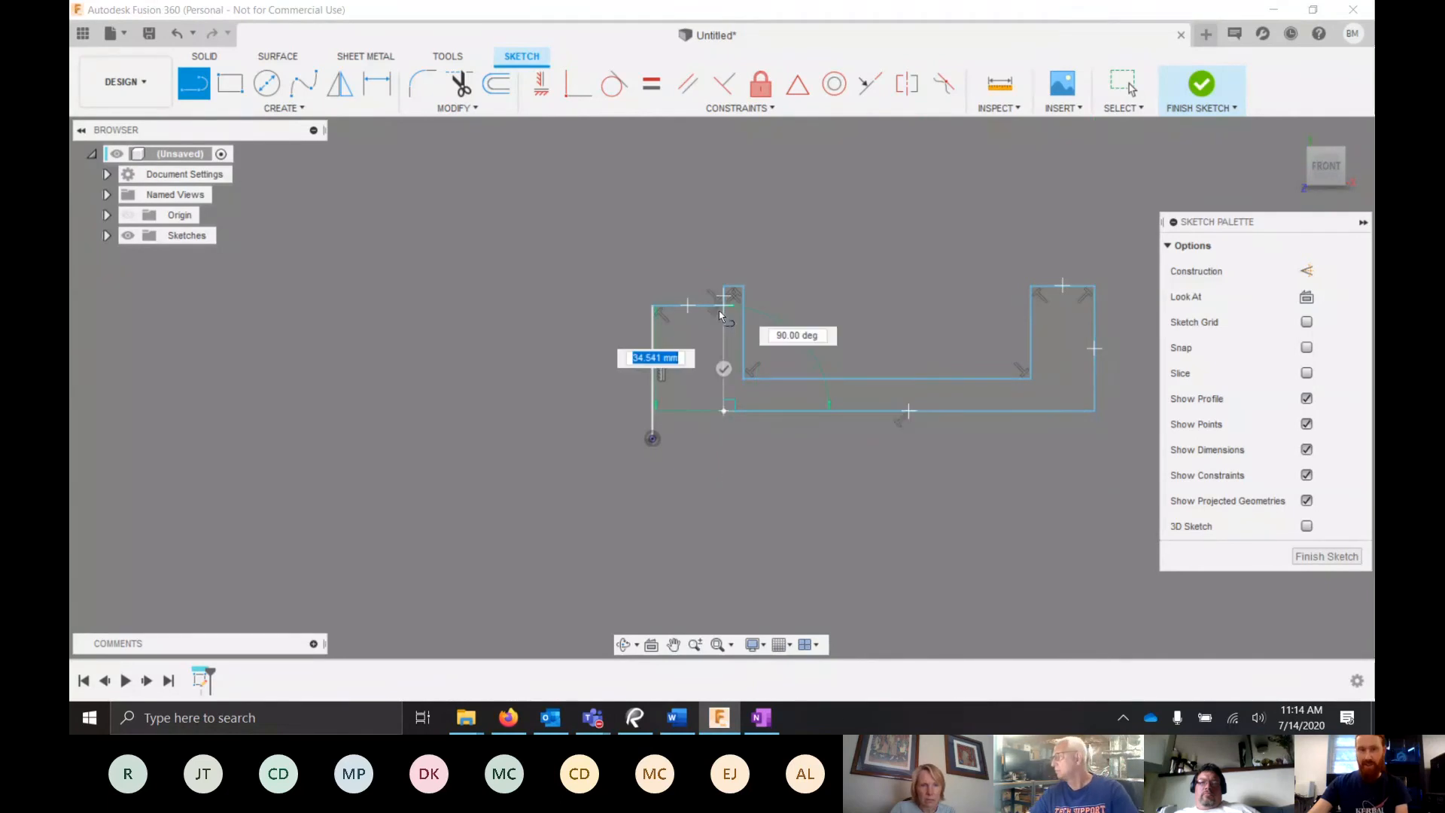
key("Escape")
- Draw the lower base outline from the origin horizontally to below the end block and up to the body's underside
left_click(652, 438)
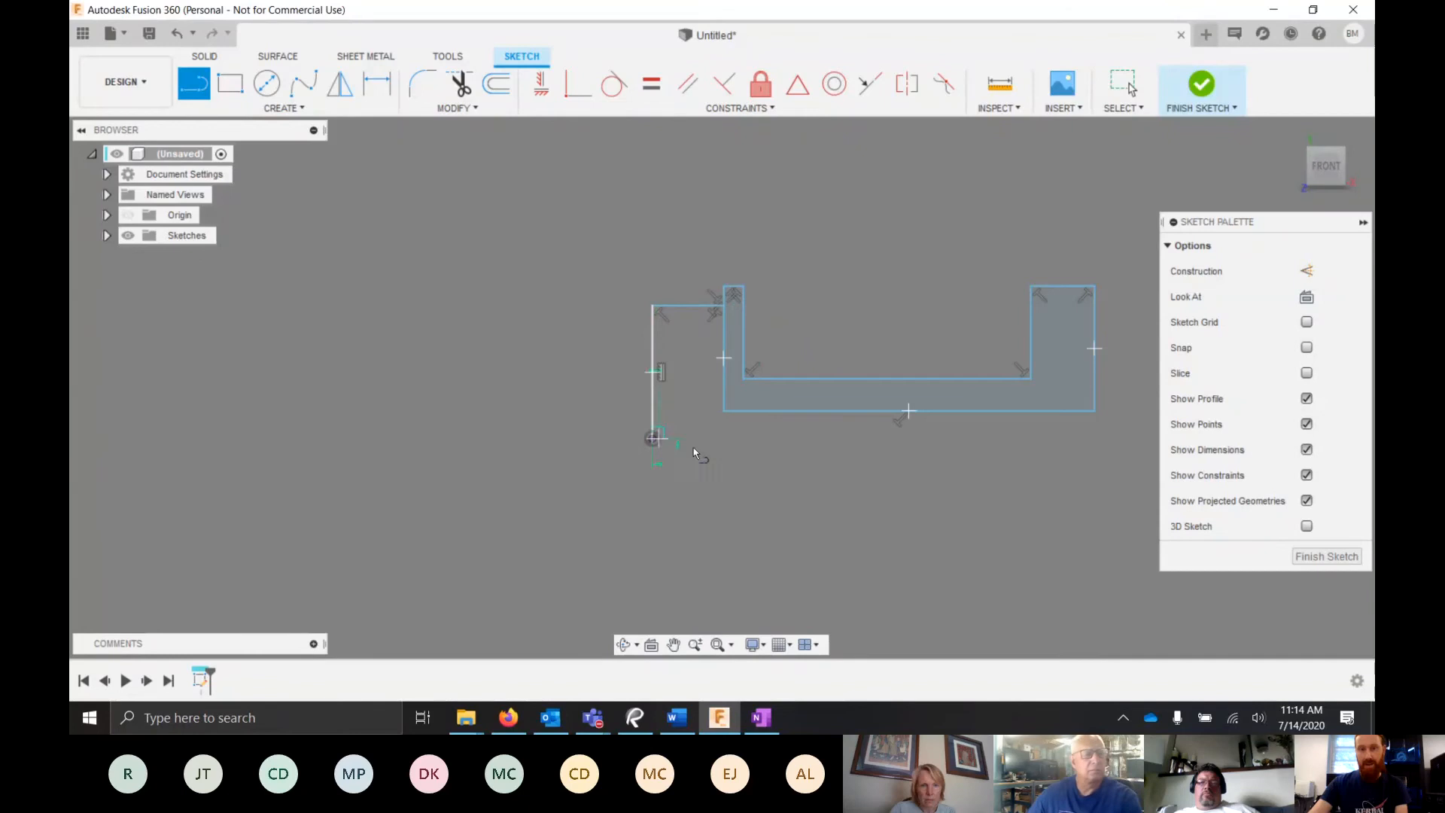
left_click(1056, 438)
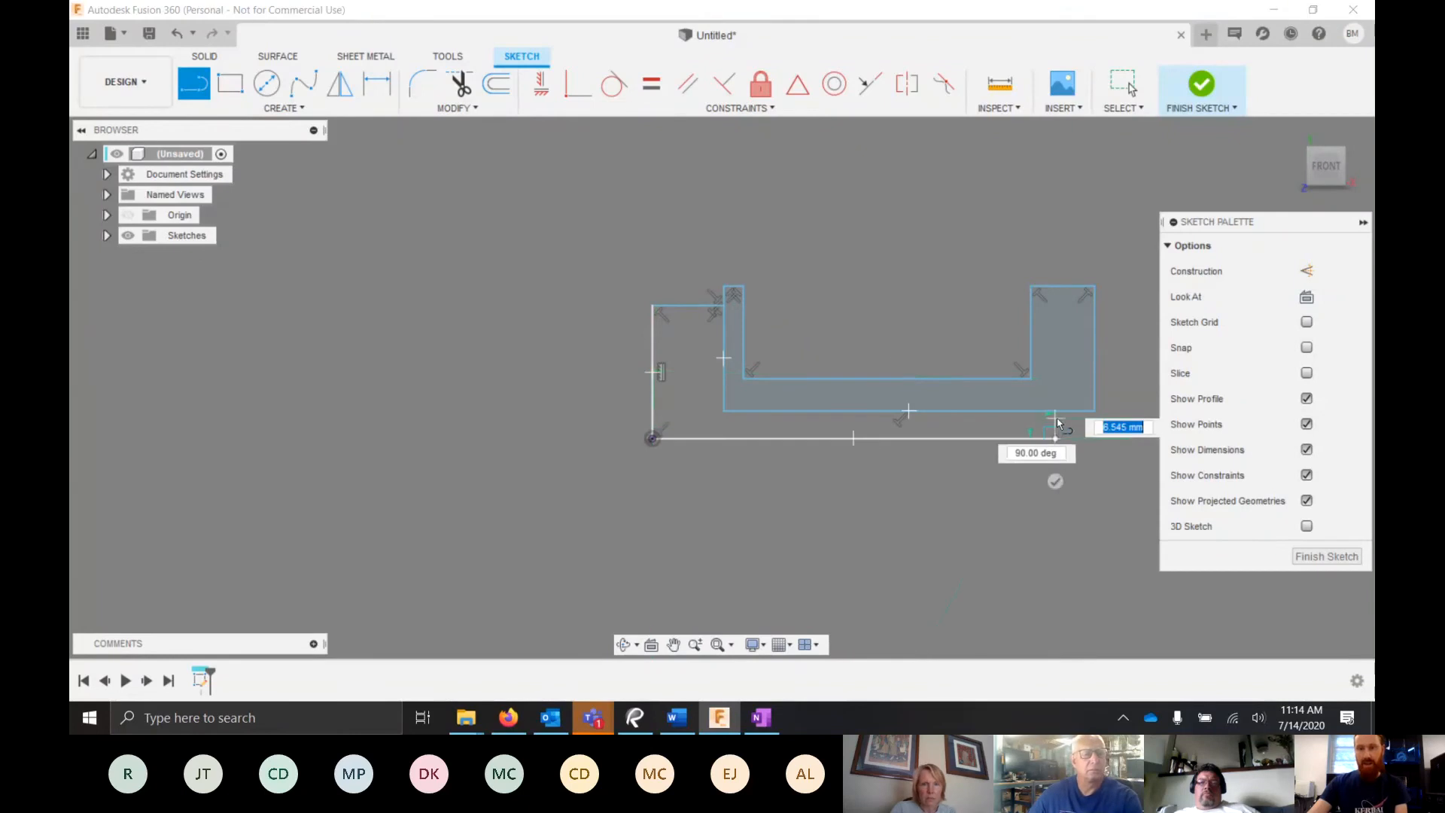
left_click(1057, 410)
scroll(896, 304, "down", 1)
scroll(978, 383, "up", 3)
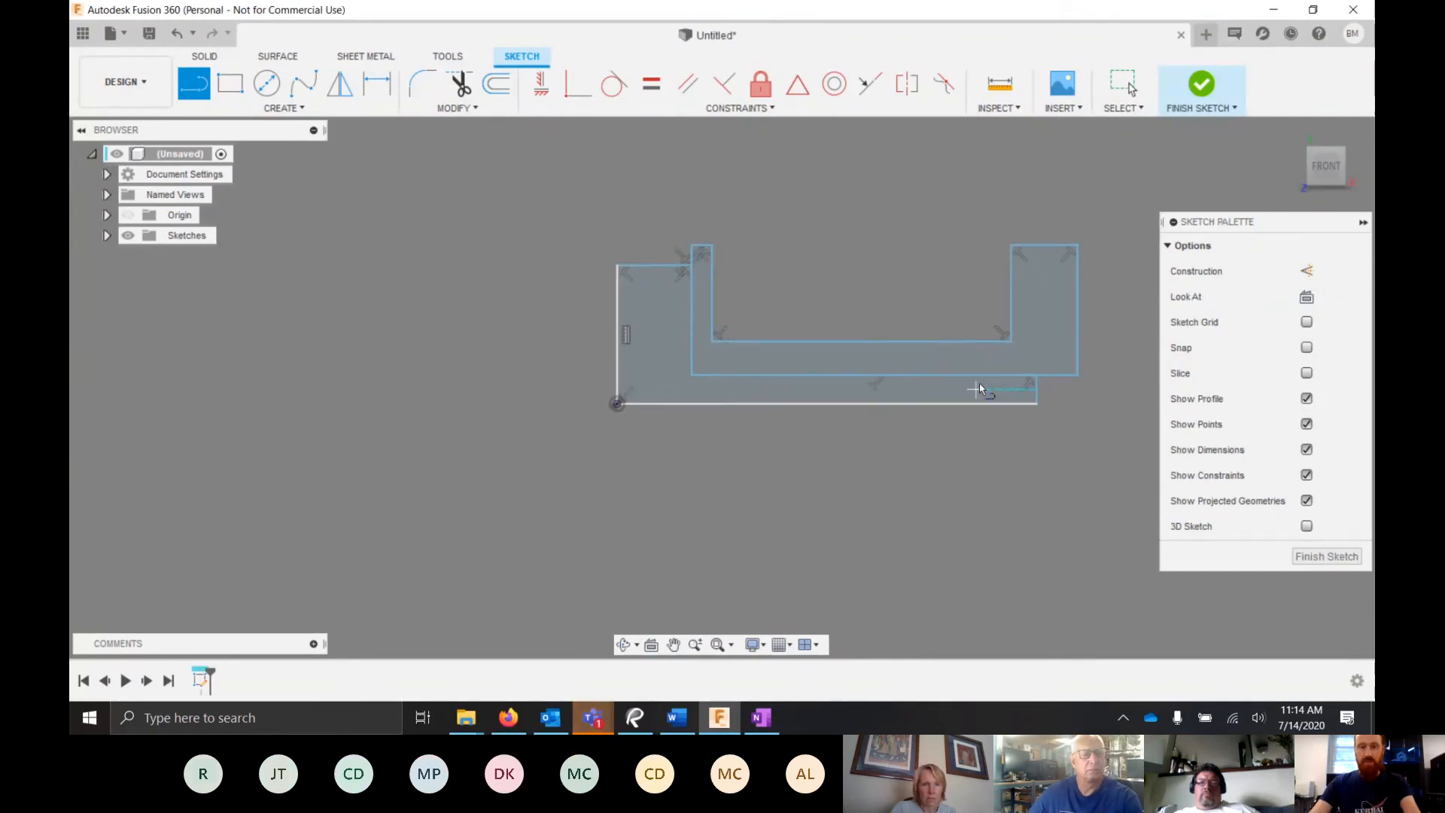
key("Escape")
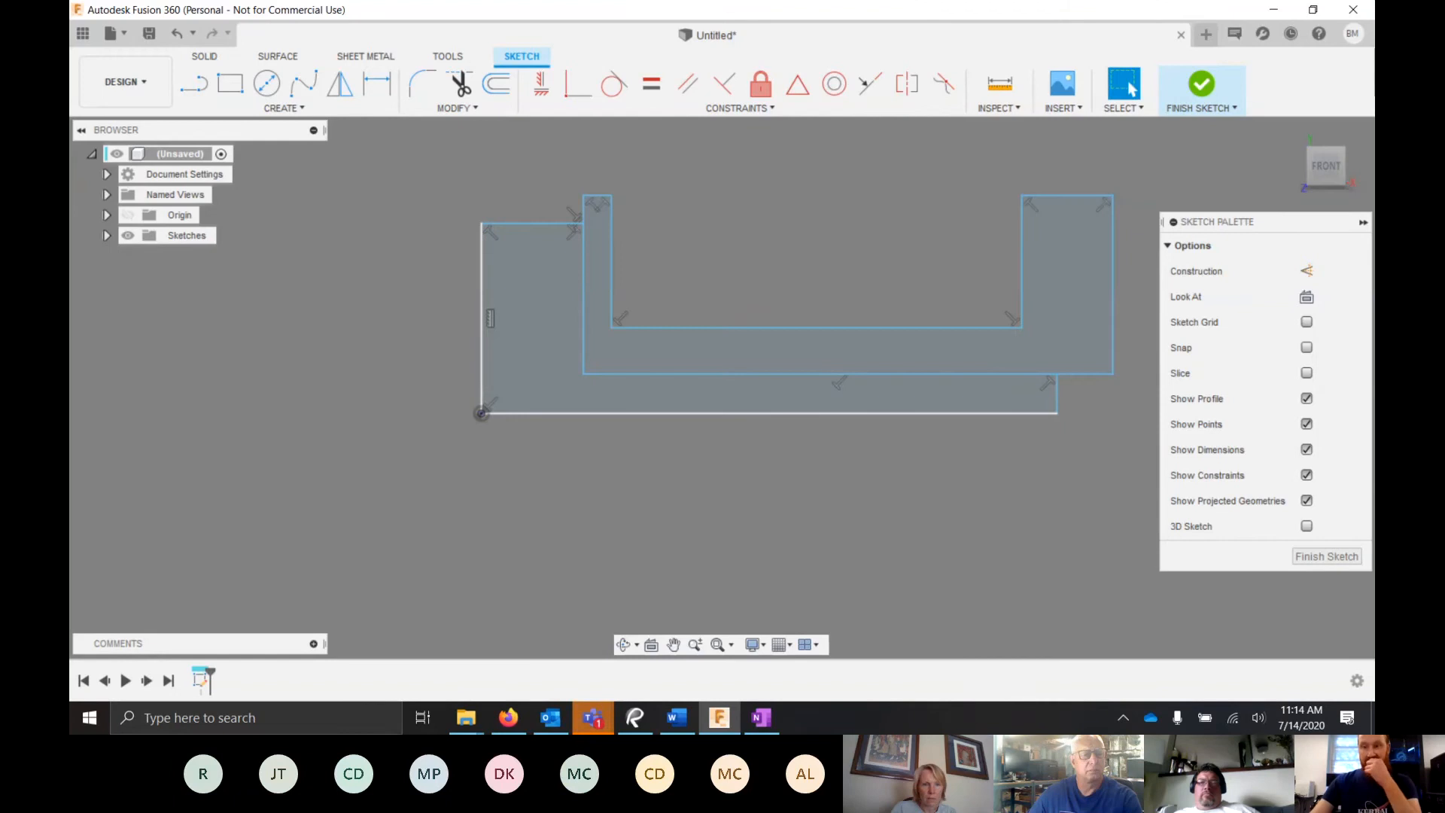
- Examine the two closed profiles of the vice sketch, selecting the upper U-shaped one
scroll(725, 372, "down", 1)
scroll(851, 295, "up", 2)
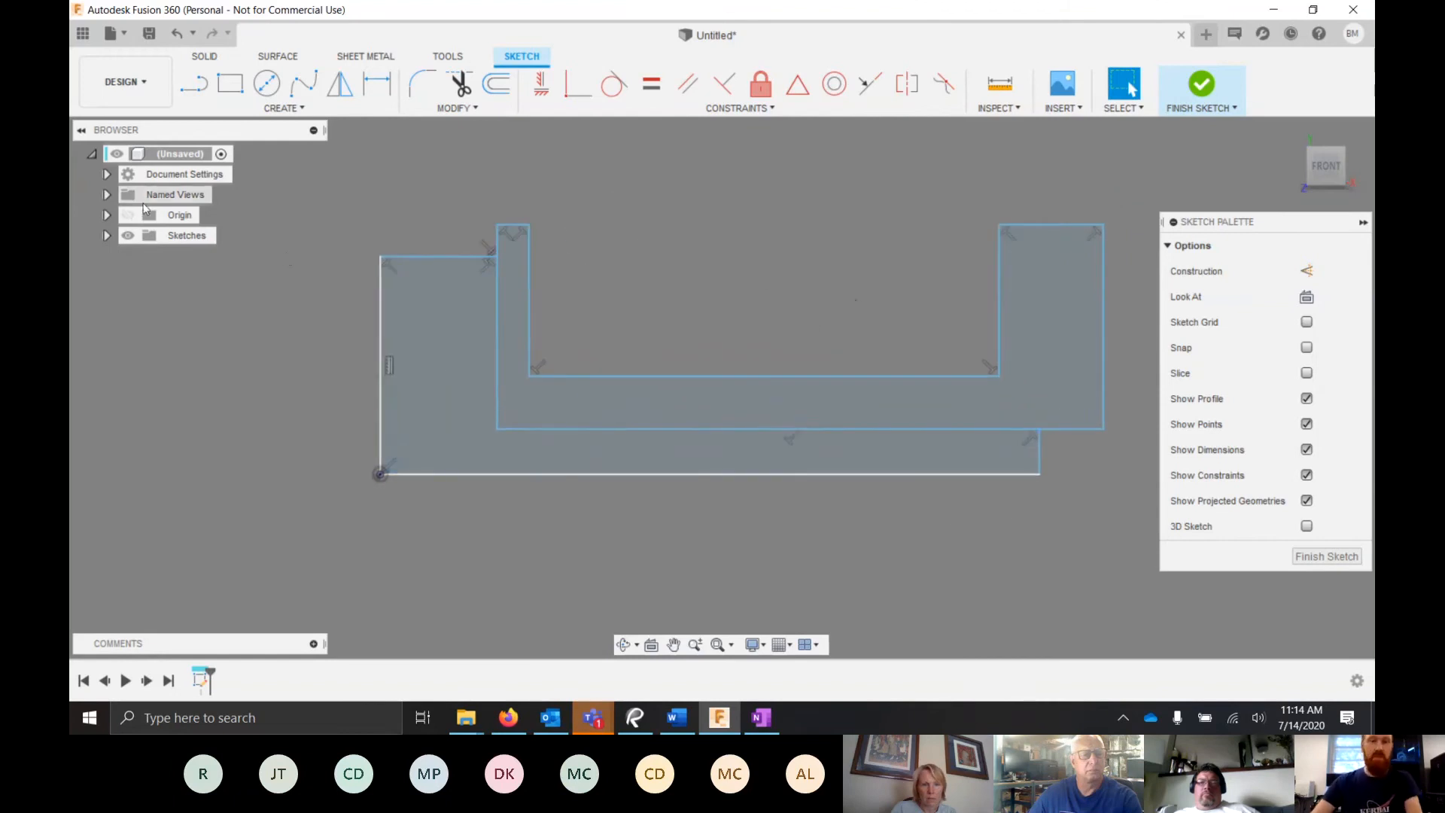
left_click(433, 293)
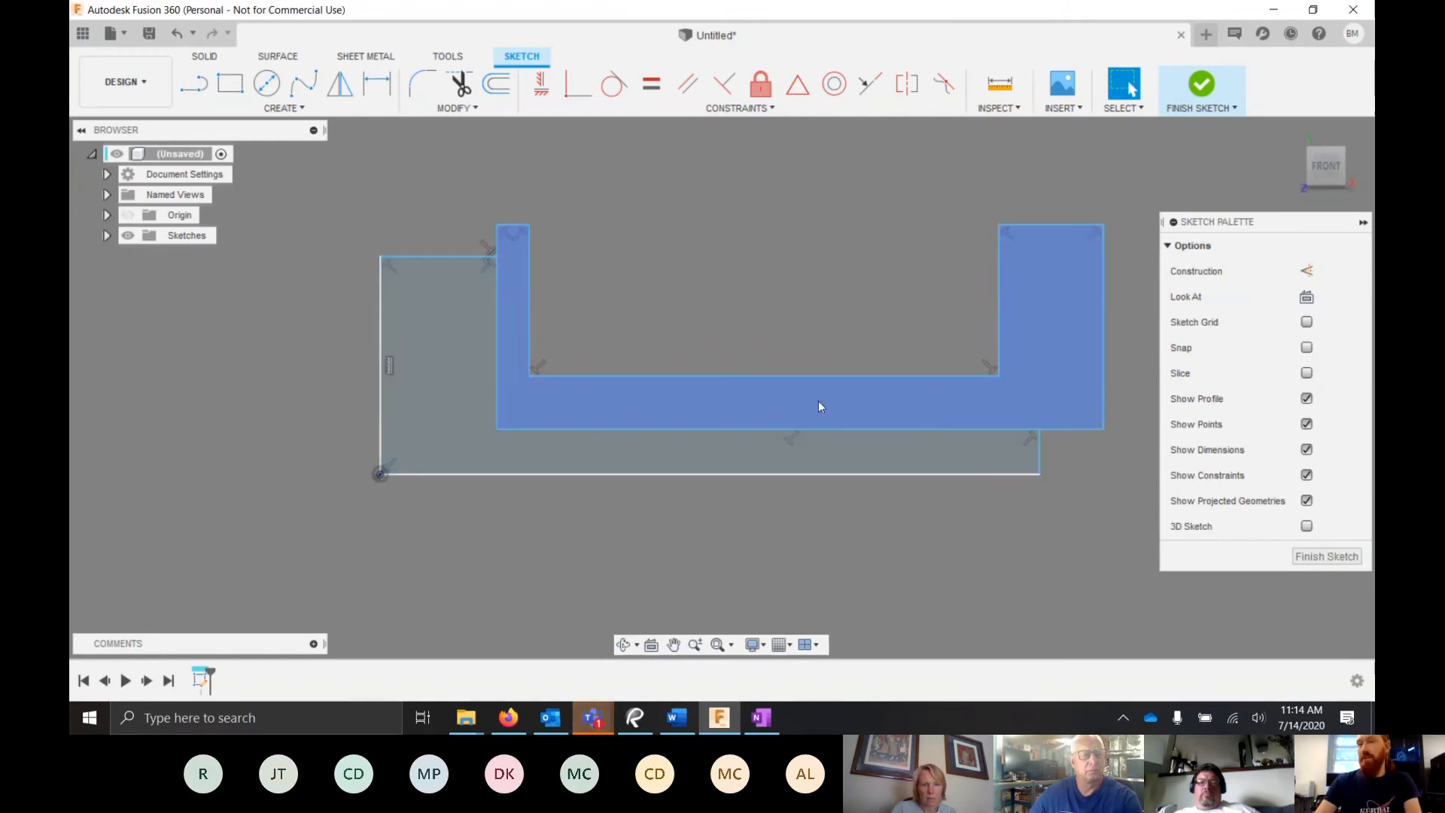
scroll(649, 279, "down", 3)
scroll(712, 313, "up", 2)
scroll(649, 277, "up", 1)
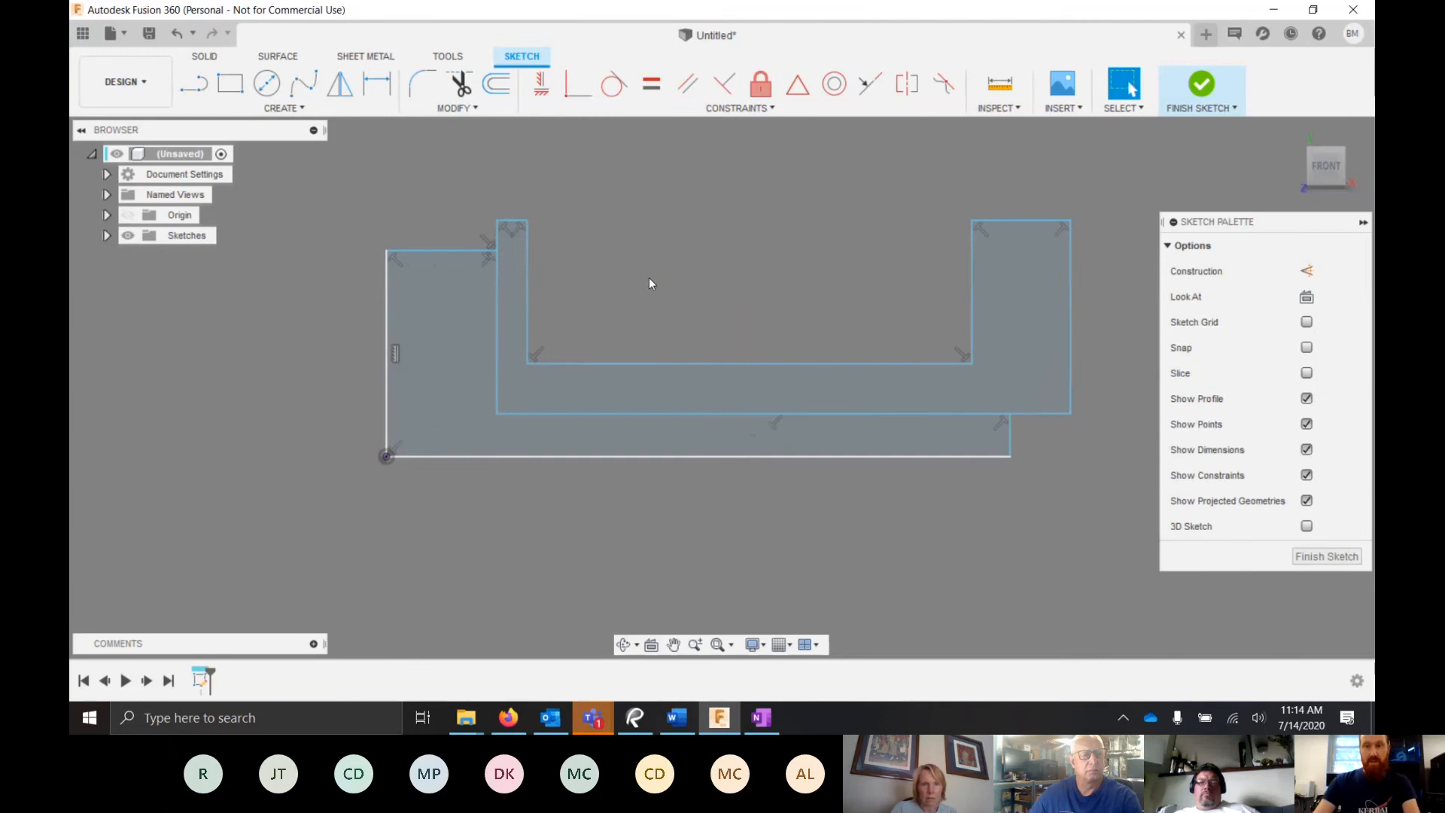
scroll(572, 271, "down", 2)
scroll(485, 212, "up", 4)
scroll(841, 420, "down", 4)
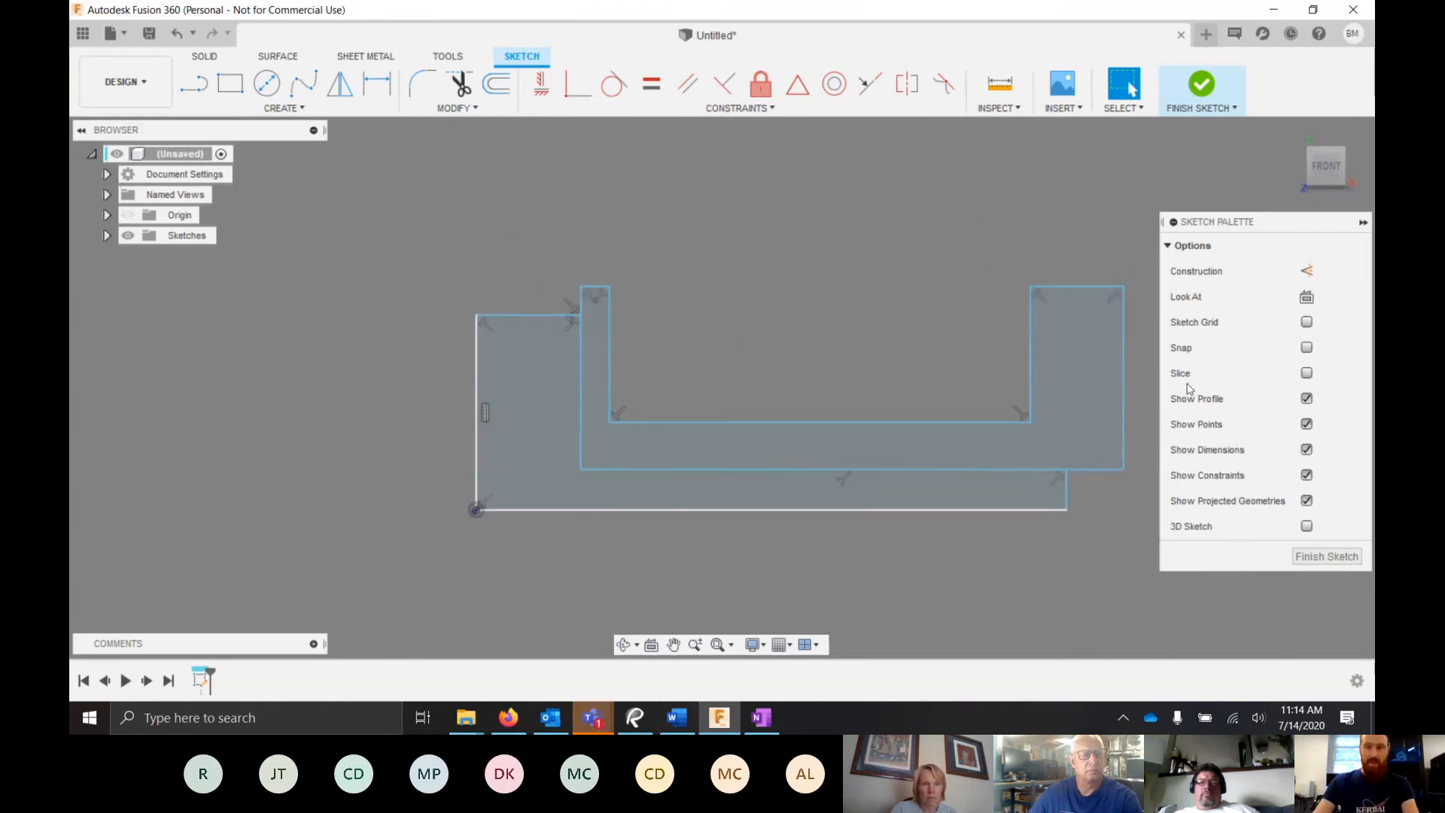
scroll(1054, 403, "up", 2)
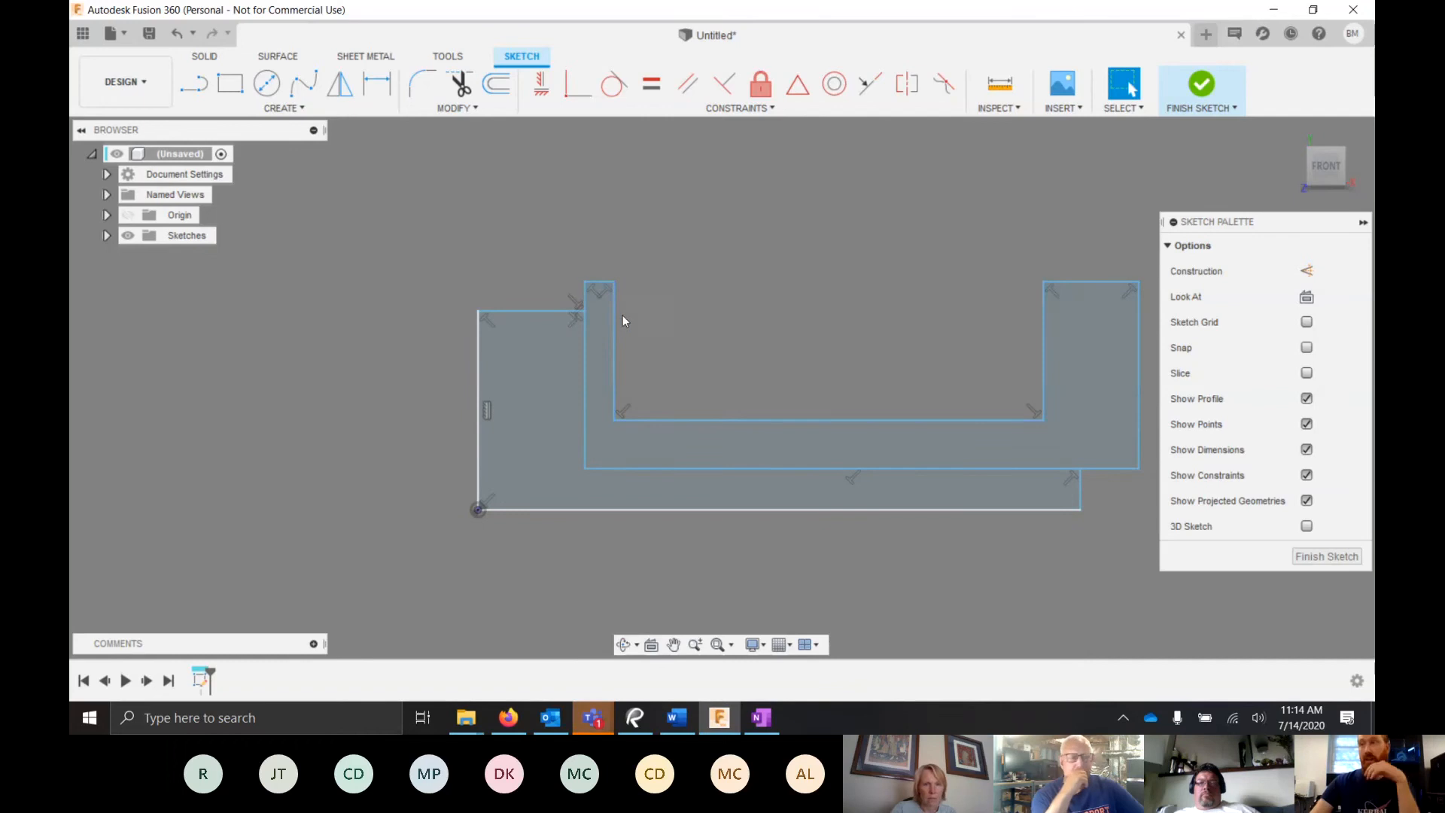
left_click(606, 368)
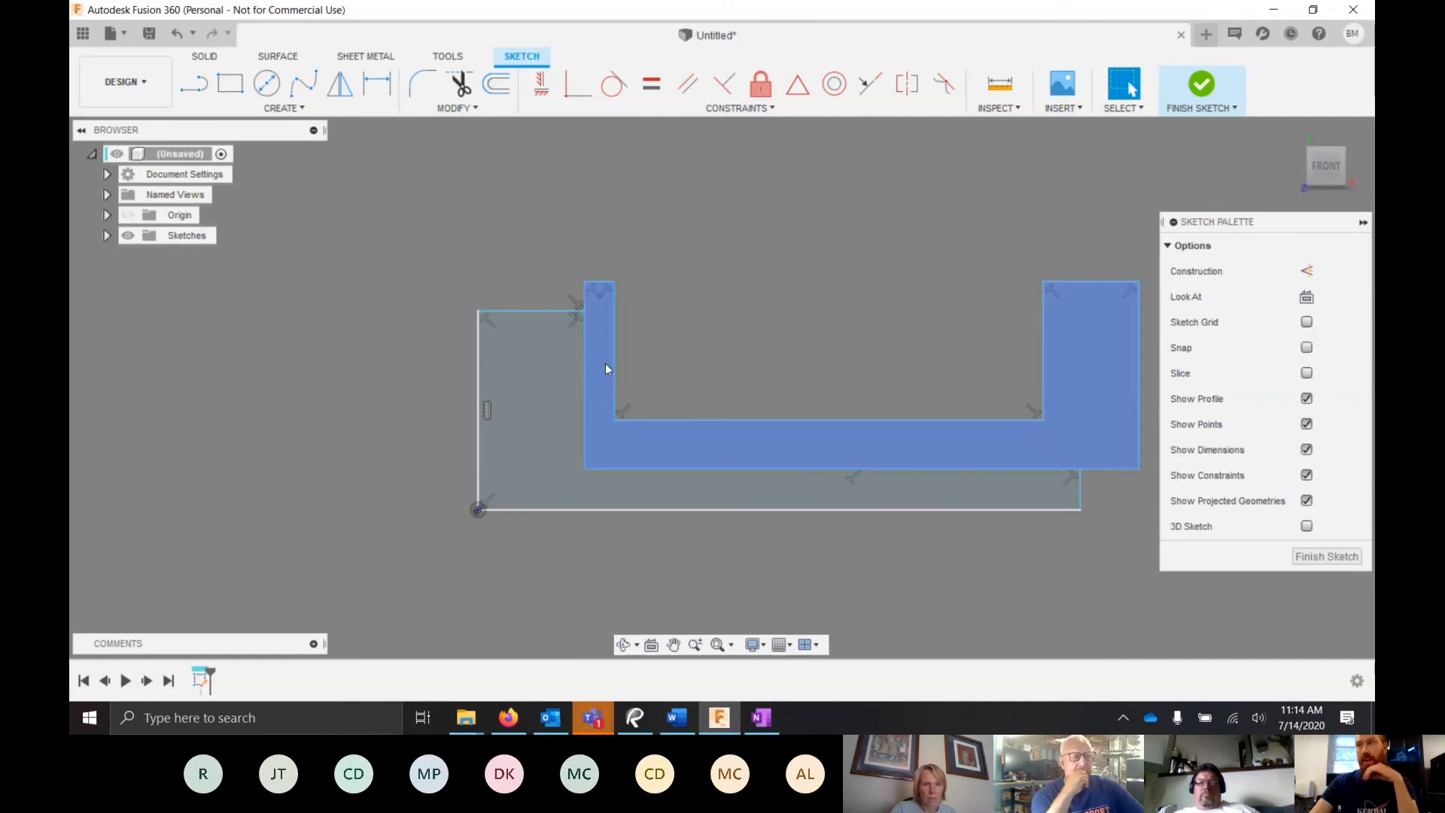
- Change the document's active units to Inch, without setting them as default
left_click(106, 175)
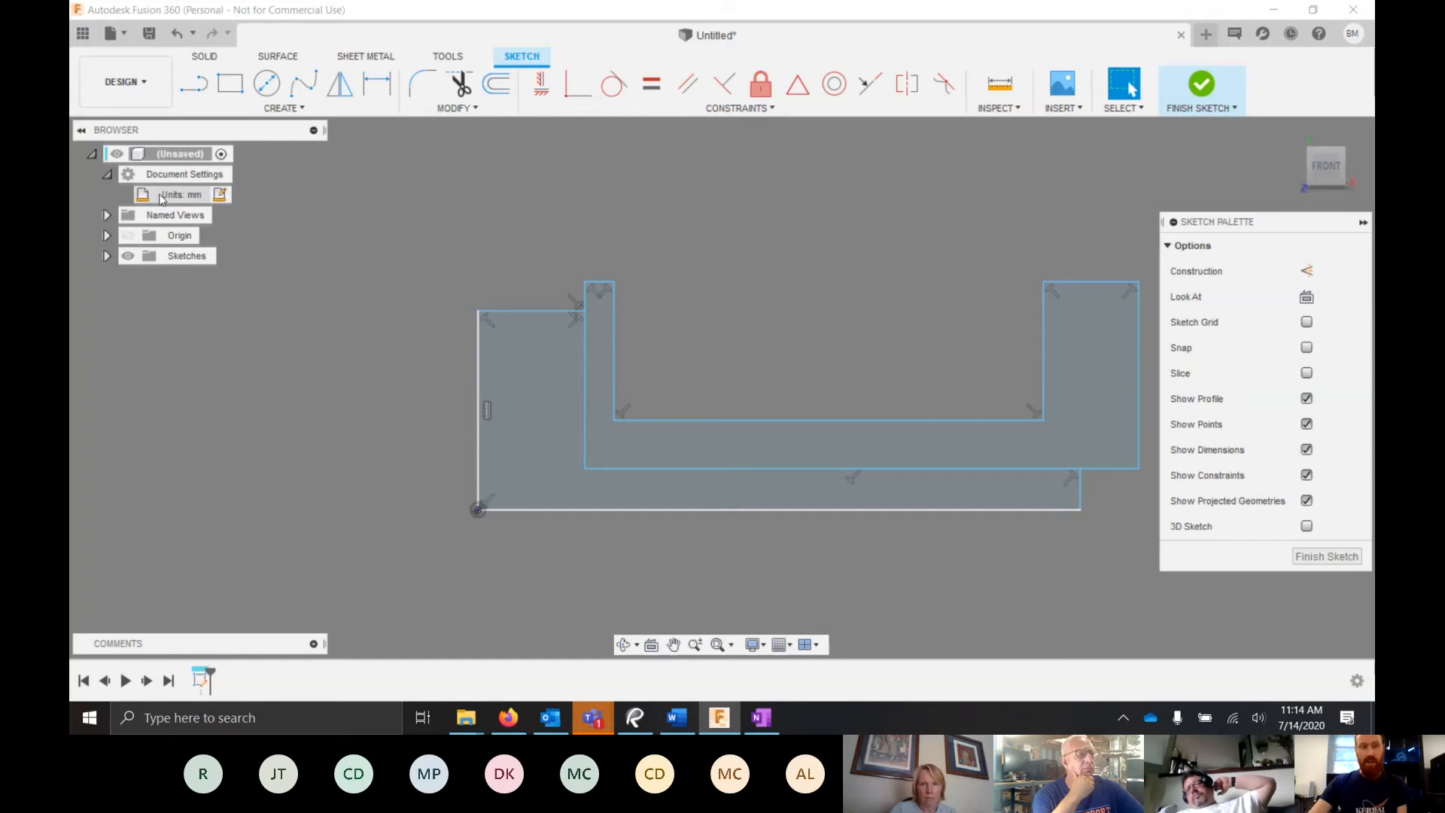
left_click(220, 194)
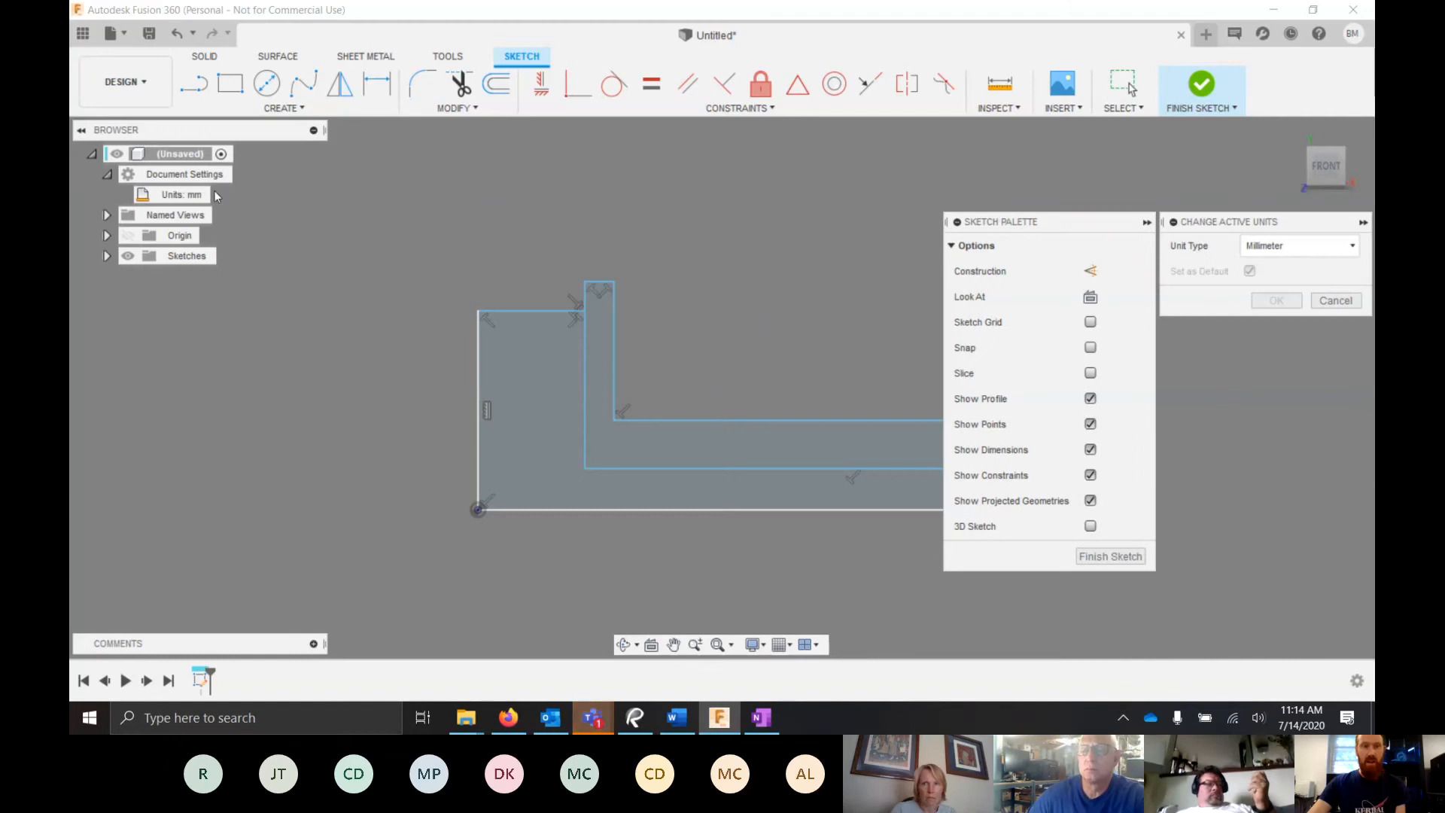
left_click(1278, 244)
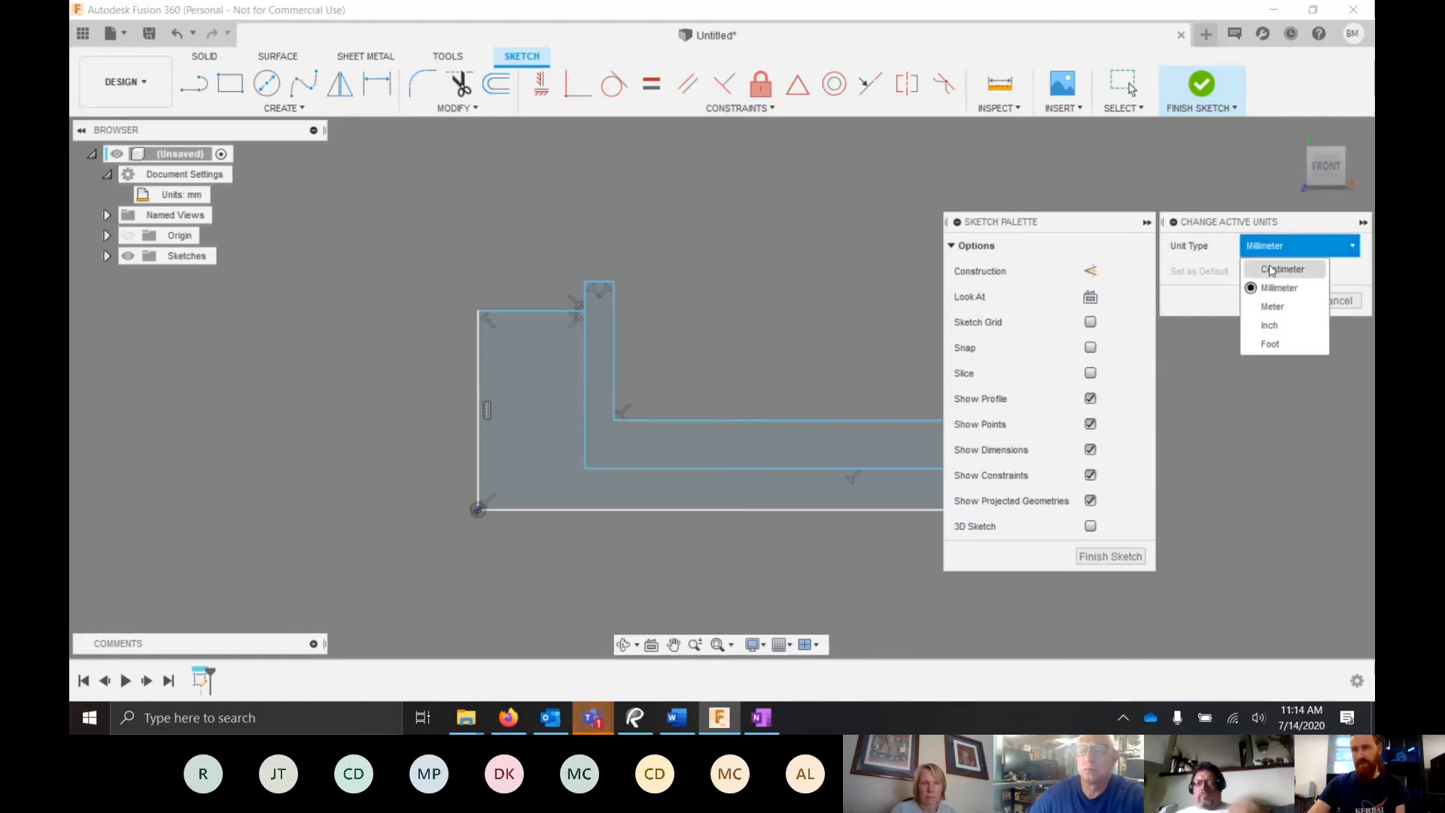
left_click(1276, 323)
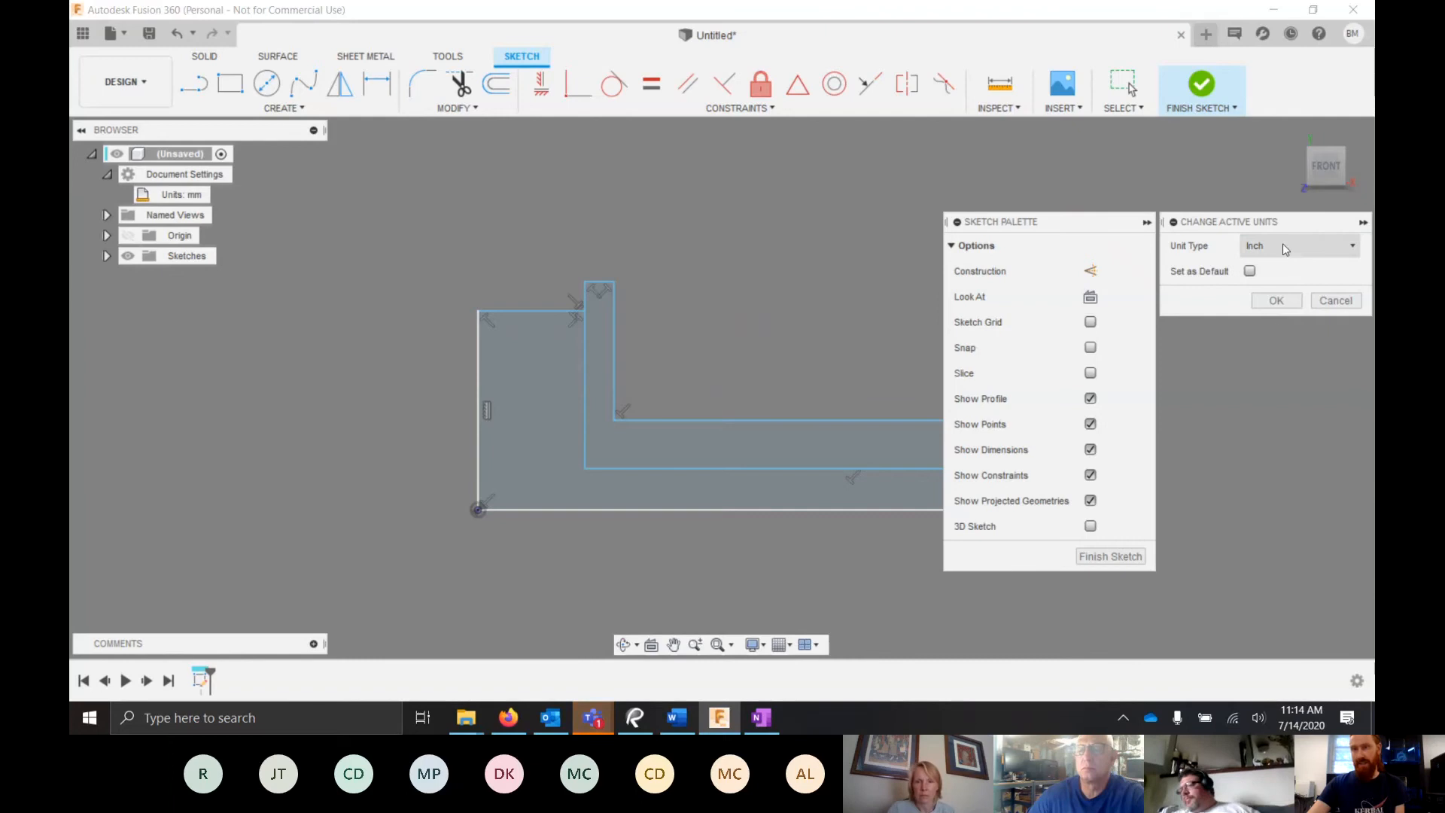
left_click(1277, 301)
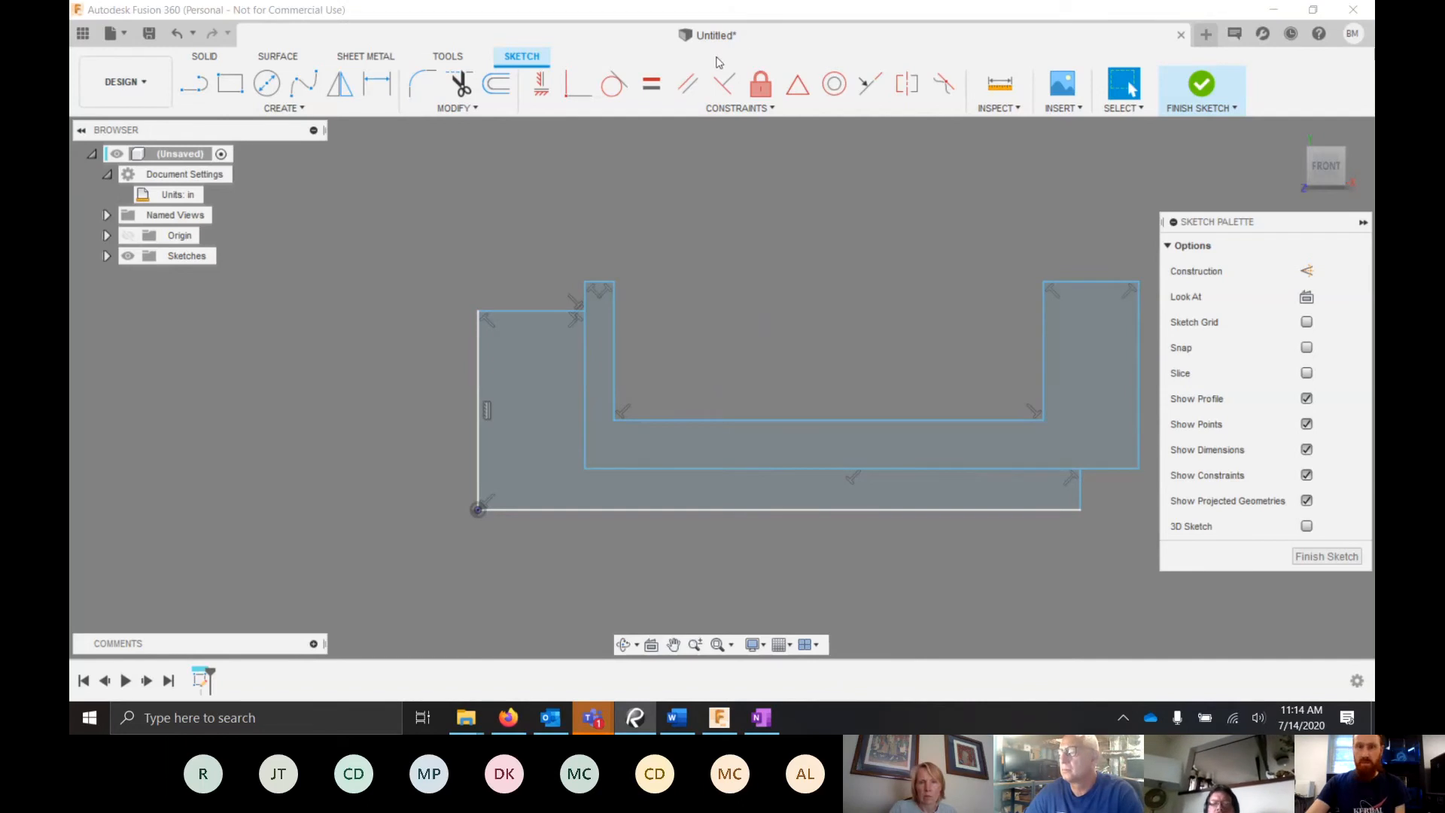
- Dimension the overall horizontal length of the vice profile between its two outermost vertical edges as 5.1875 in
left_click(814, 442)
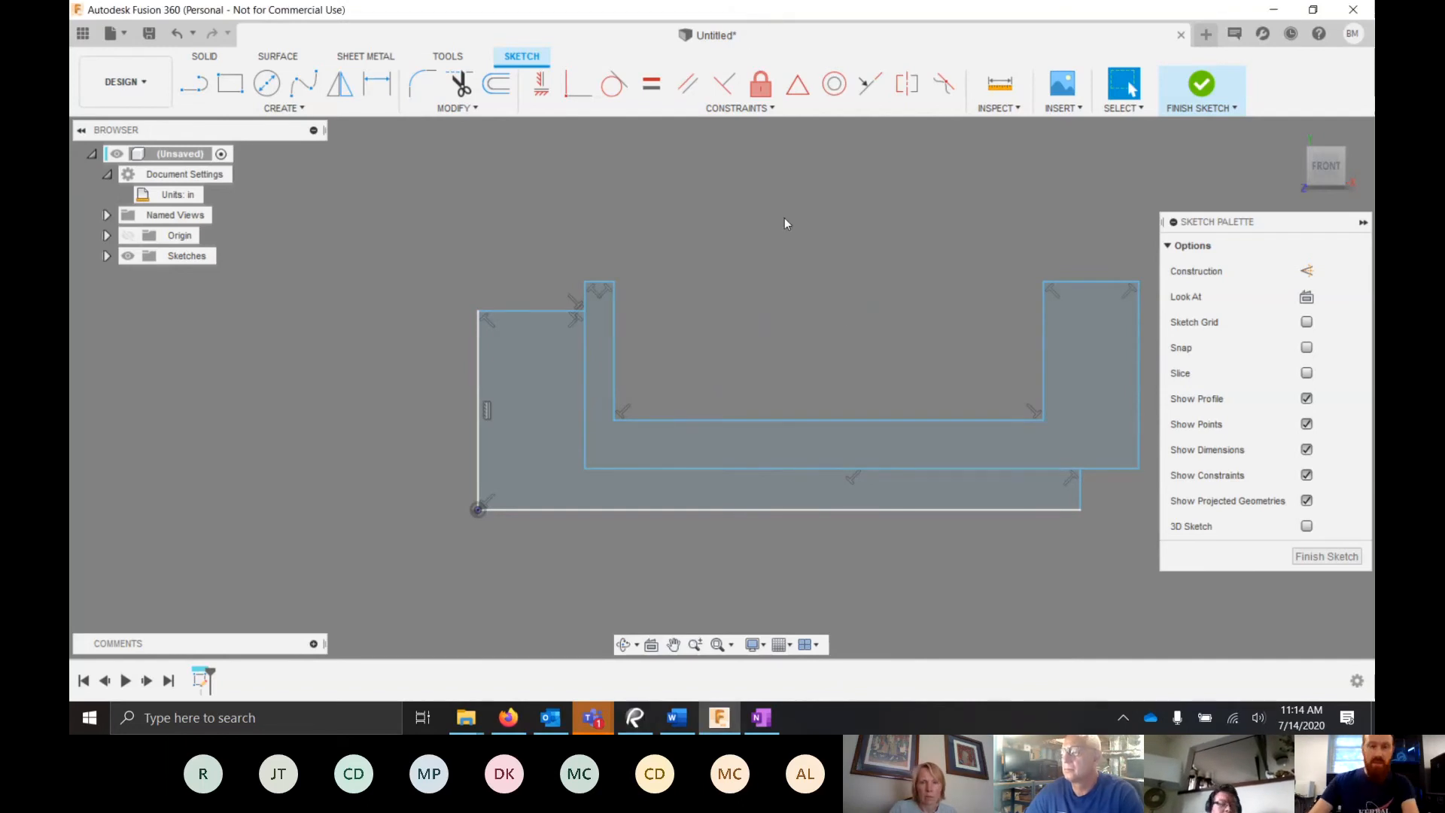
key("d")
key("Escape")
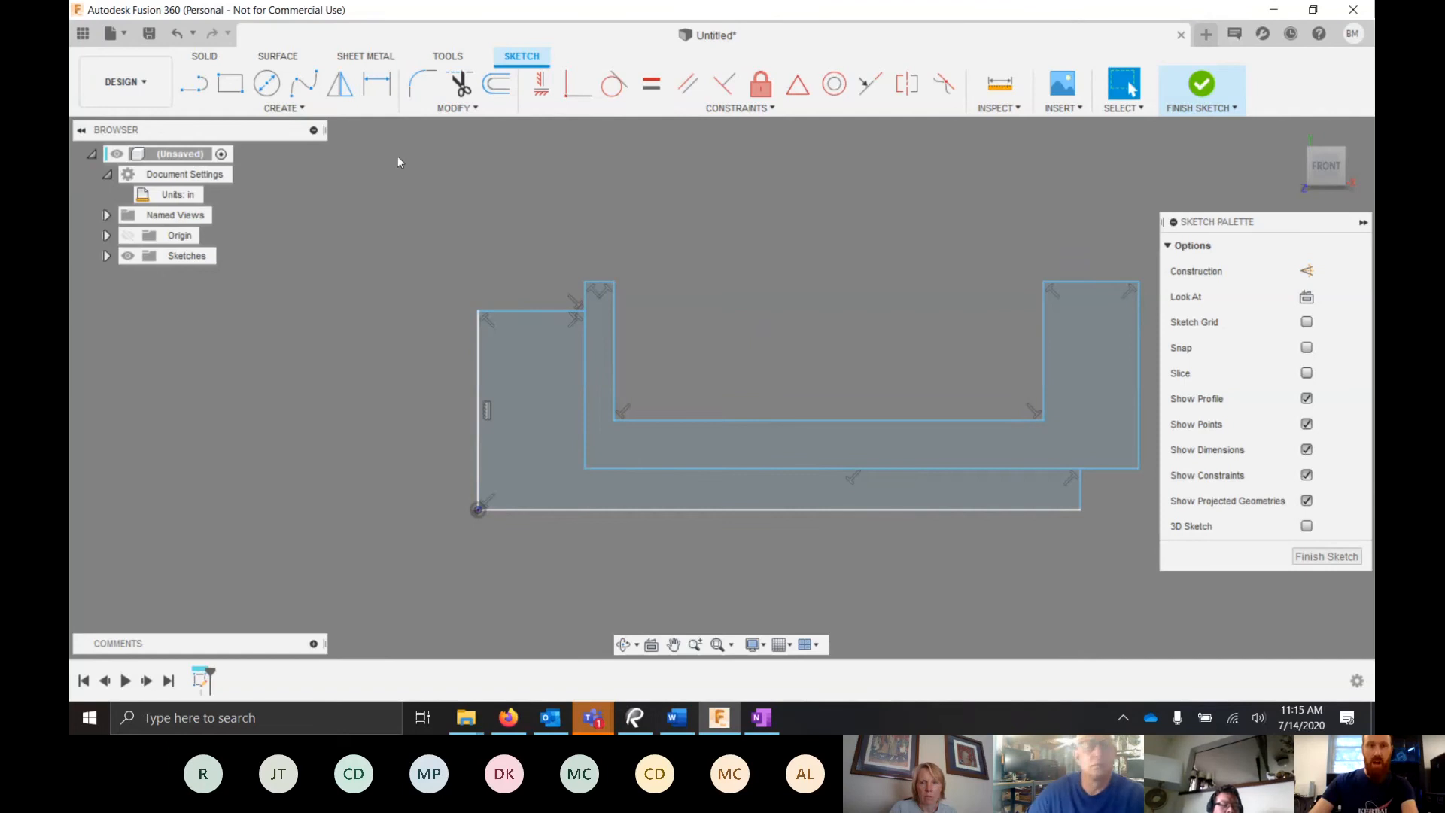
left_click(384, 89)
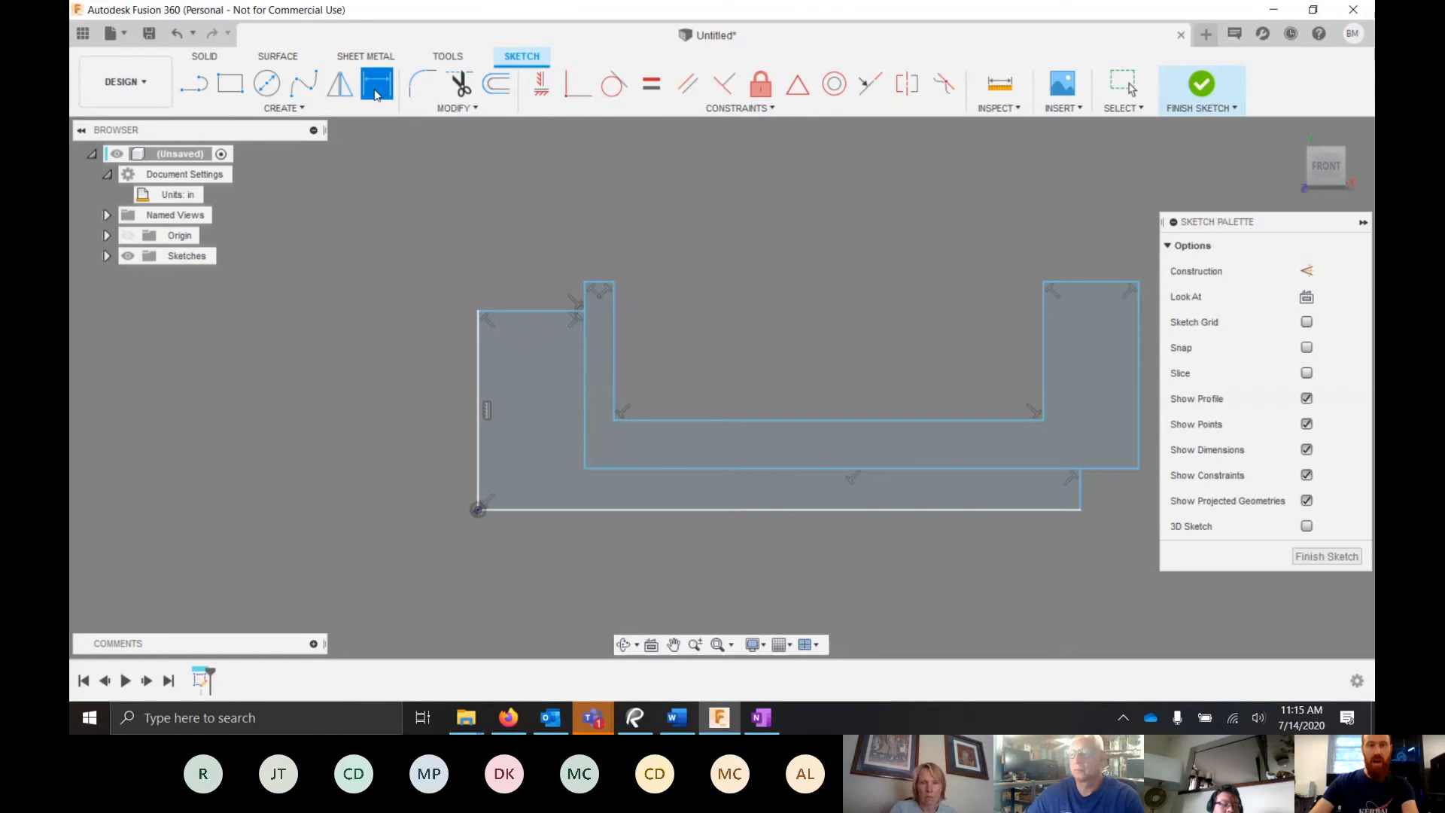
left_click(478, 331)
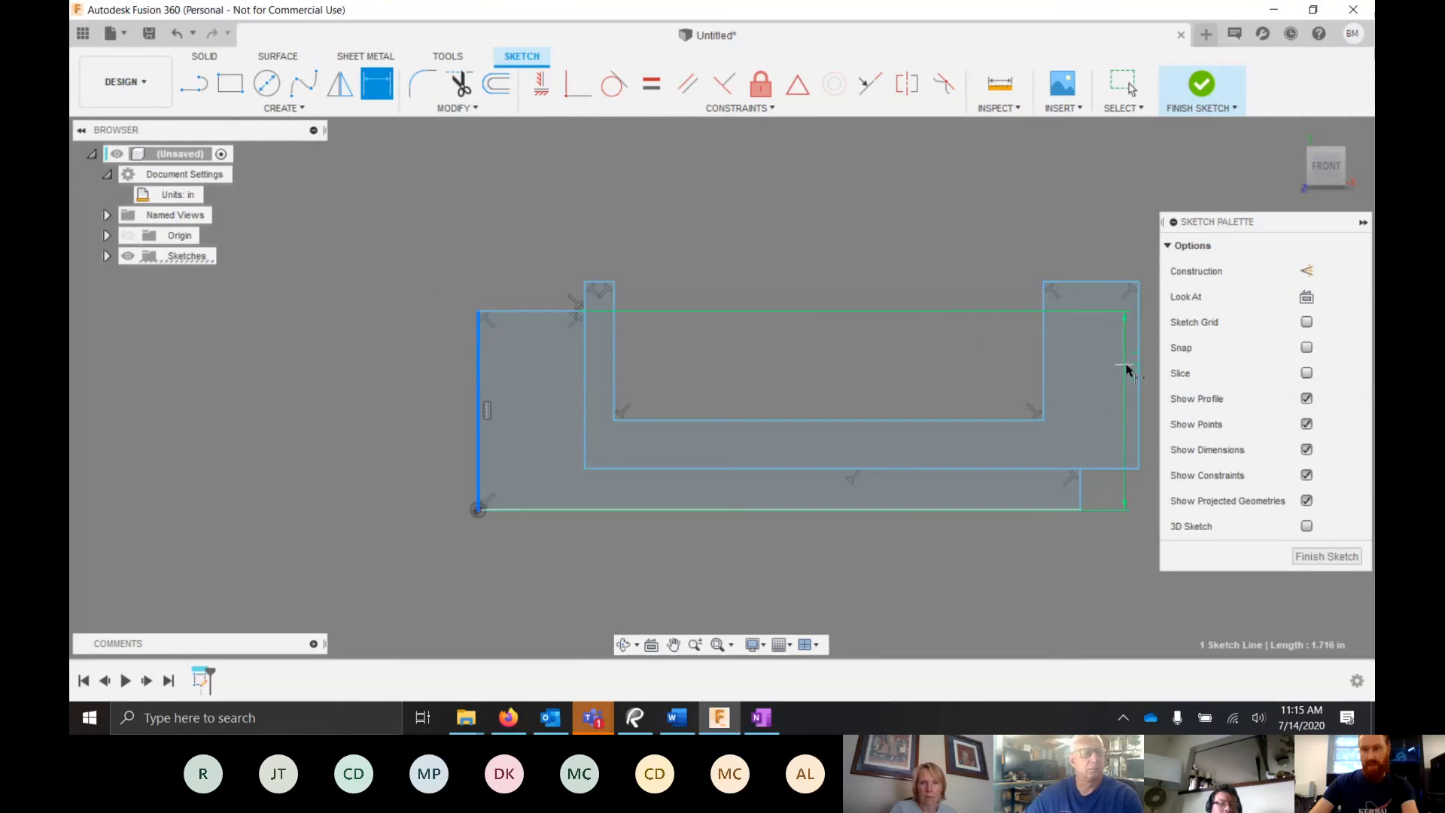
left_click(1136, 367)
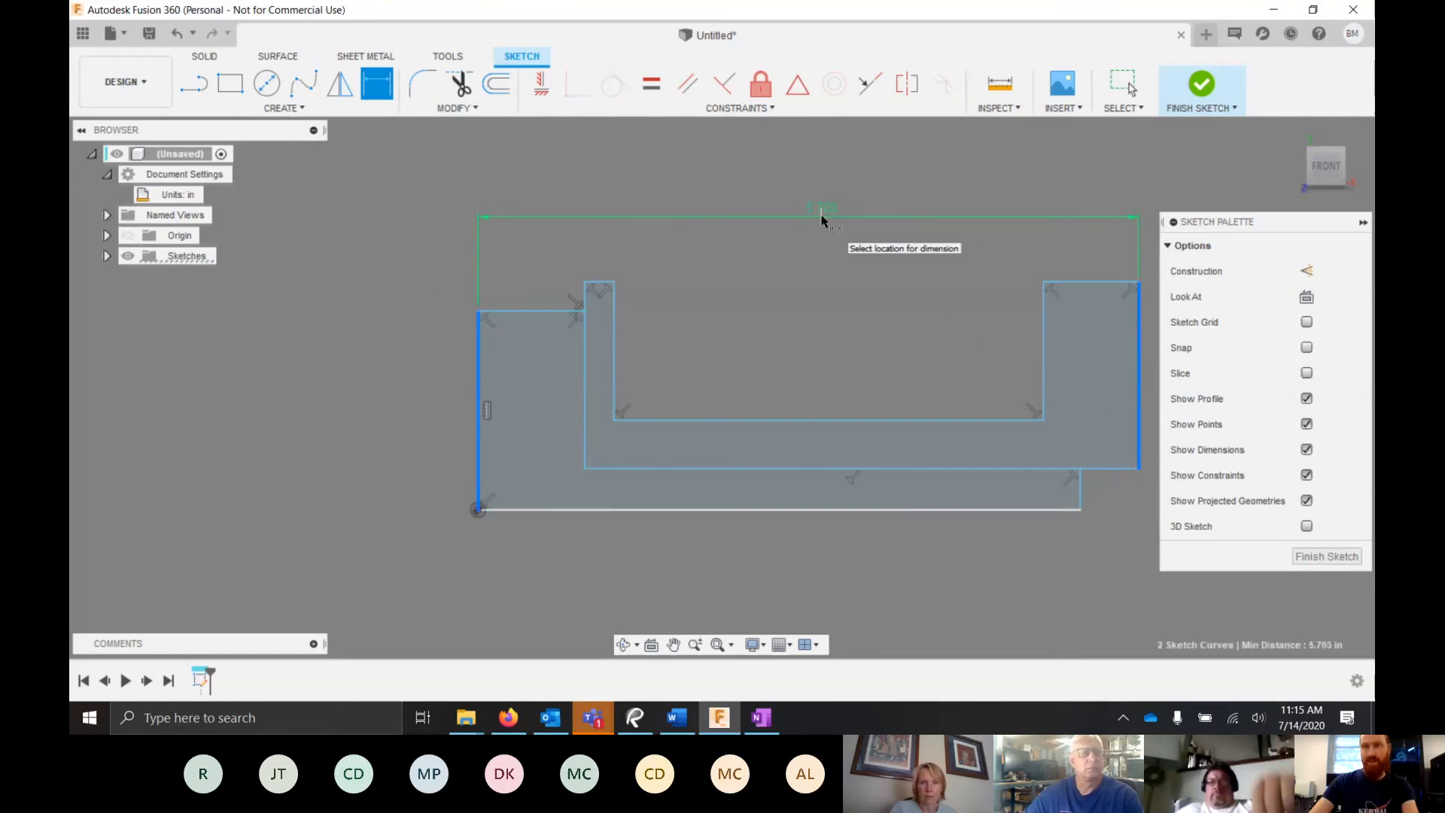
left_click(822, 220)
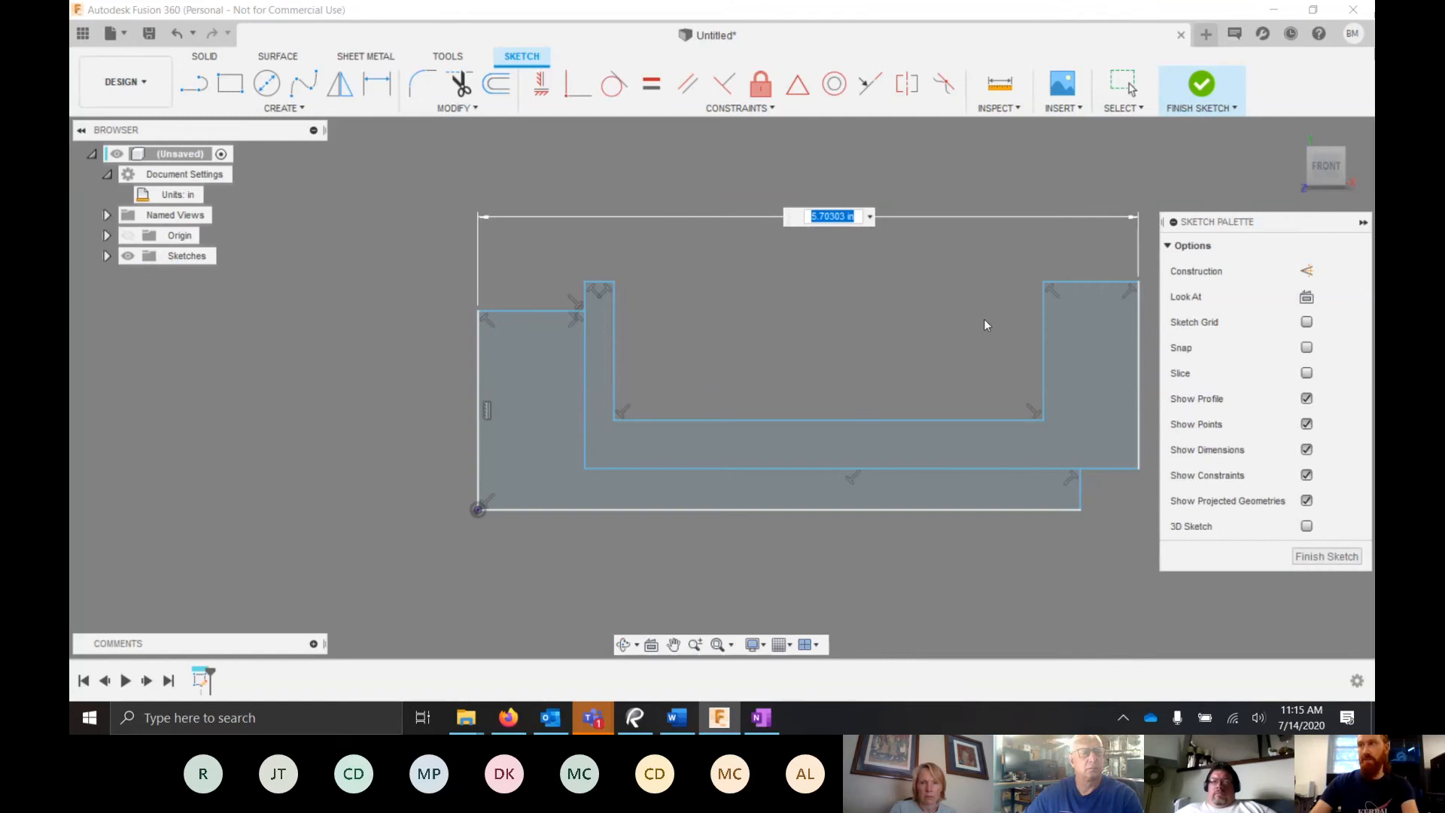
type("5.1875")
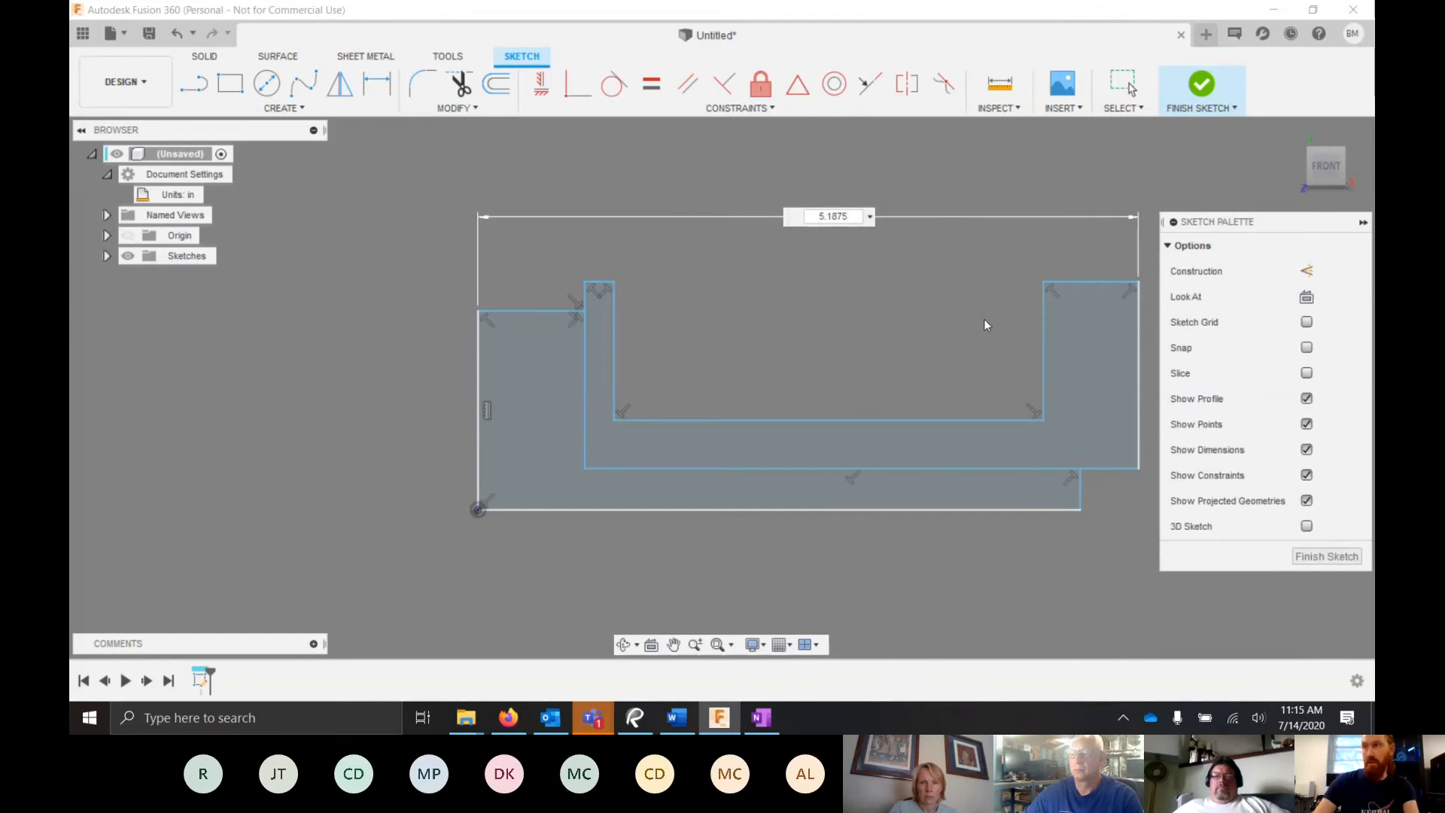
key("Return")
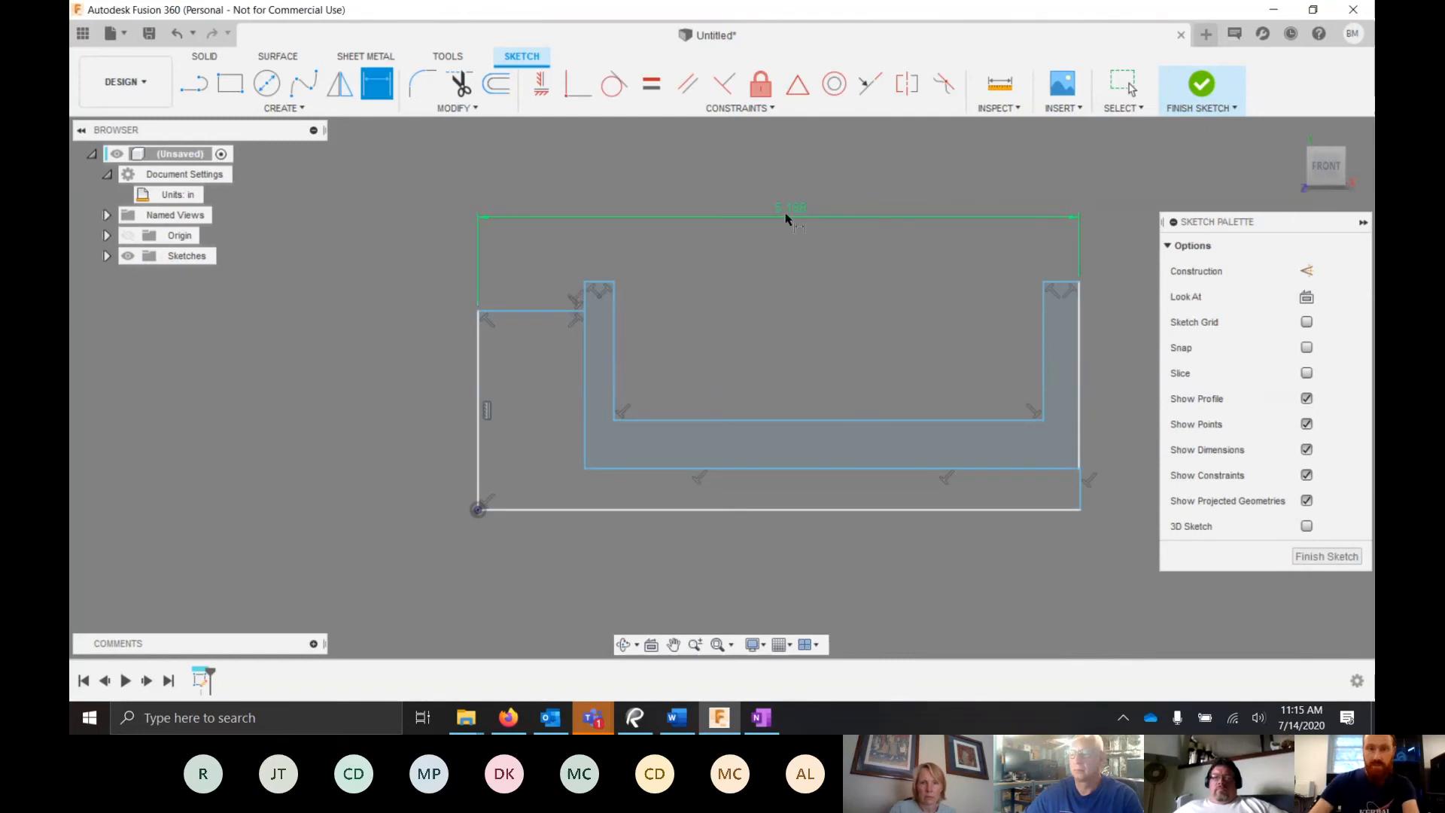
- Dimension the width of the top step beside the thin upright wall as 0.5 in
left_click(531, 308)
left_click(527, 258)
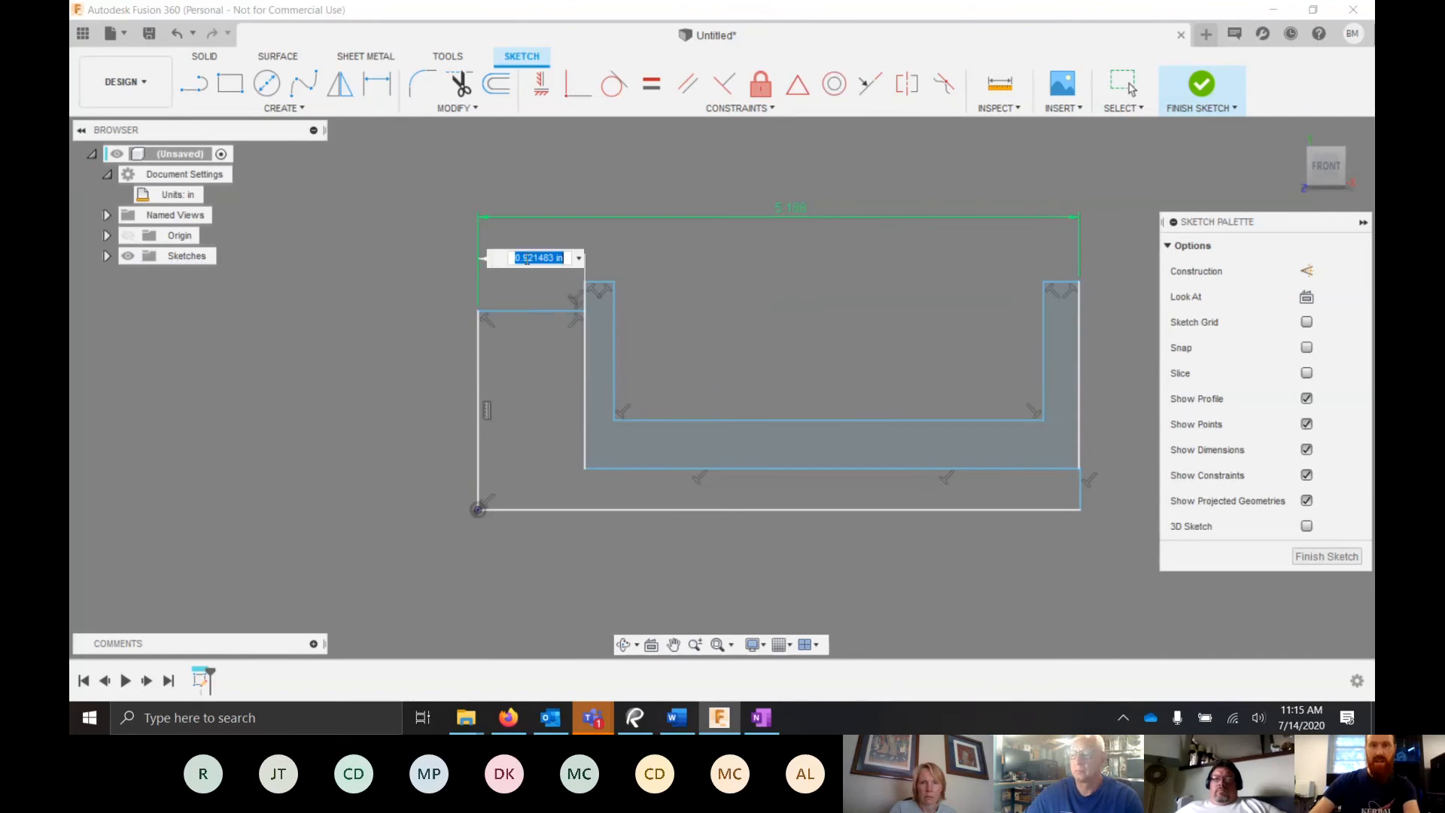
key("BackSpace")
type(".5")
key("Return")
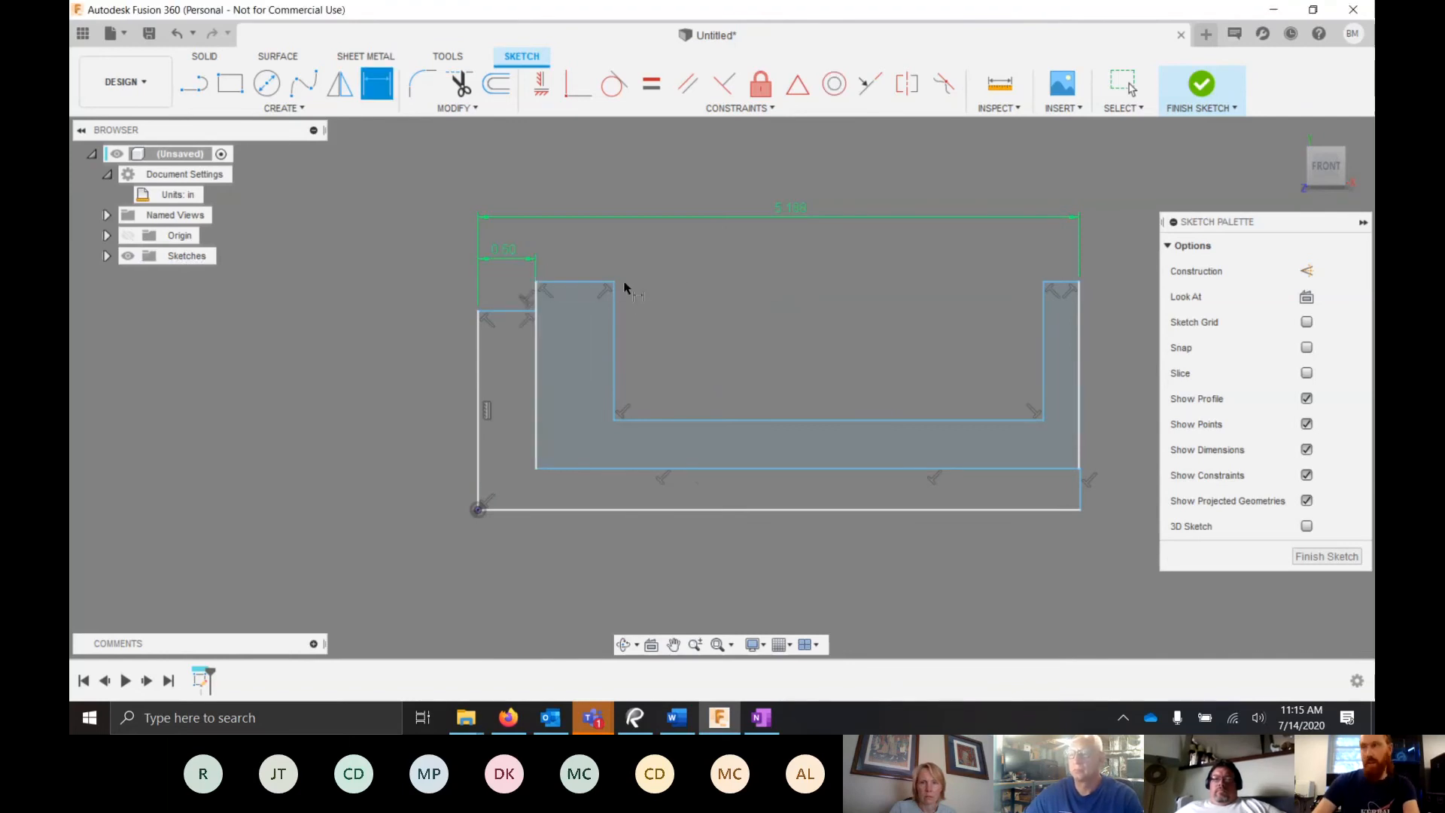
- Dimension the top edge of the thin upright wall as 3/16 in
left_click(581, 283)
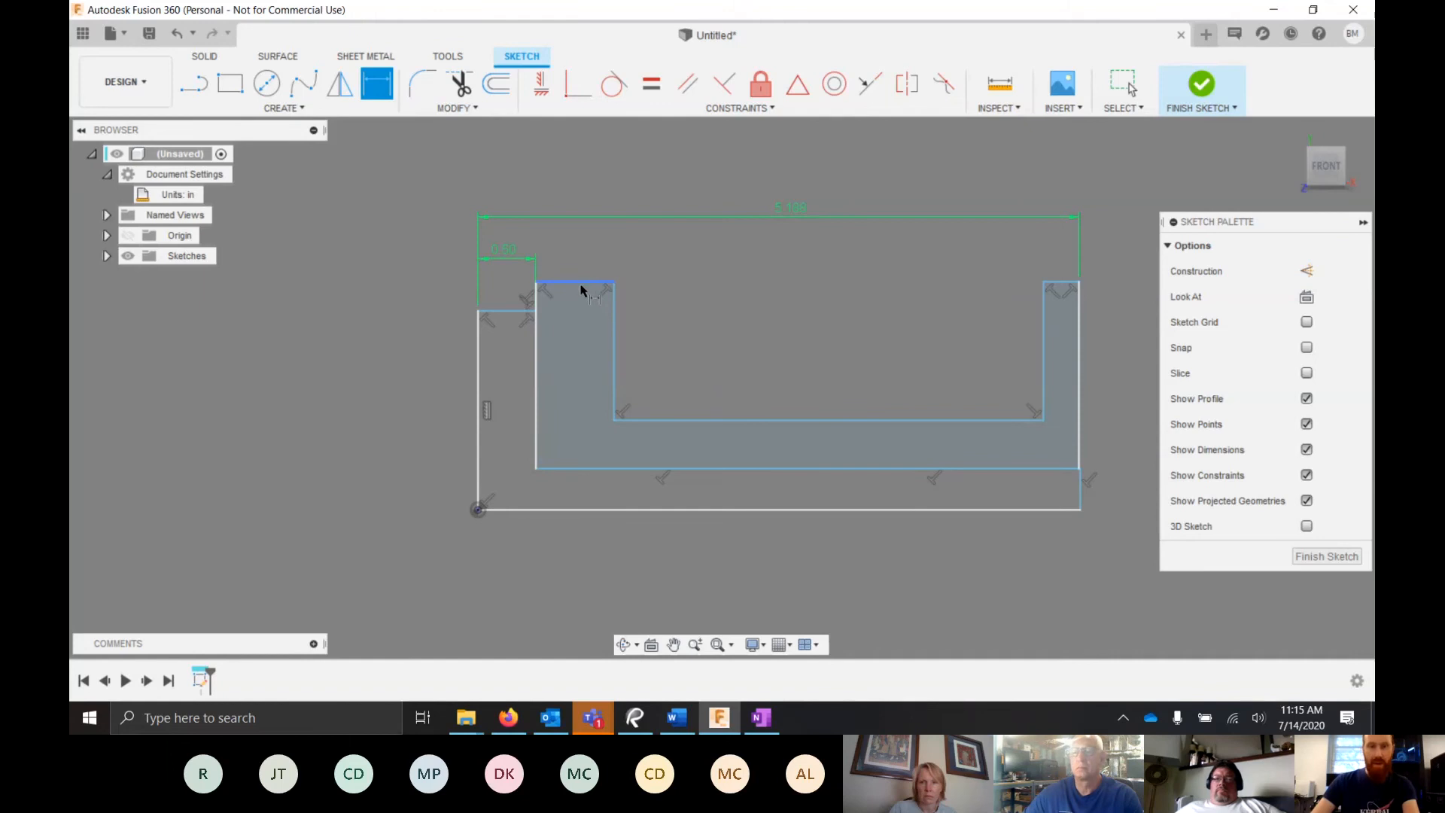
left_click(579, 251)
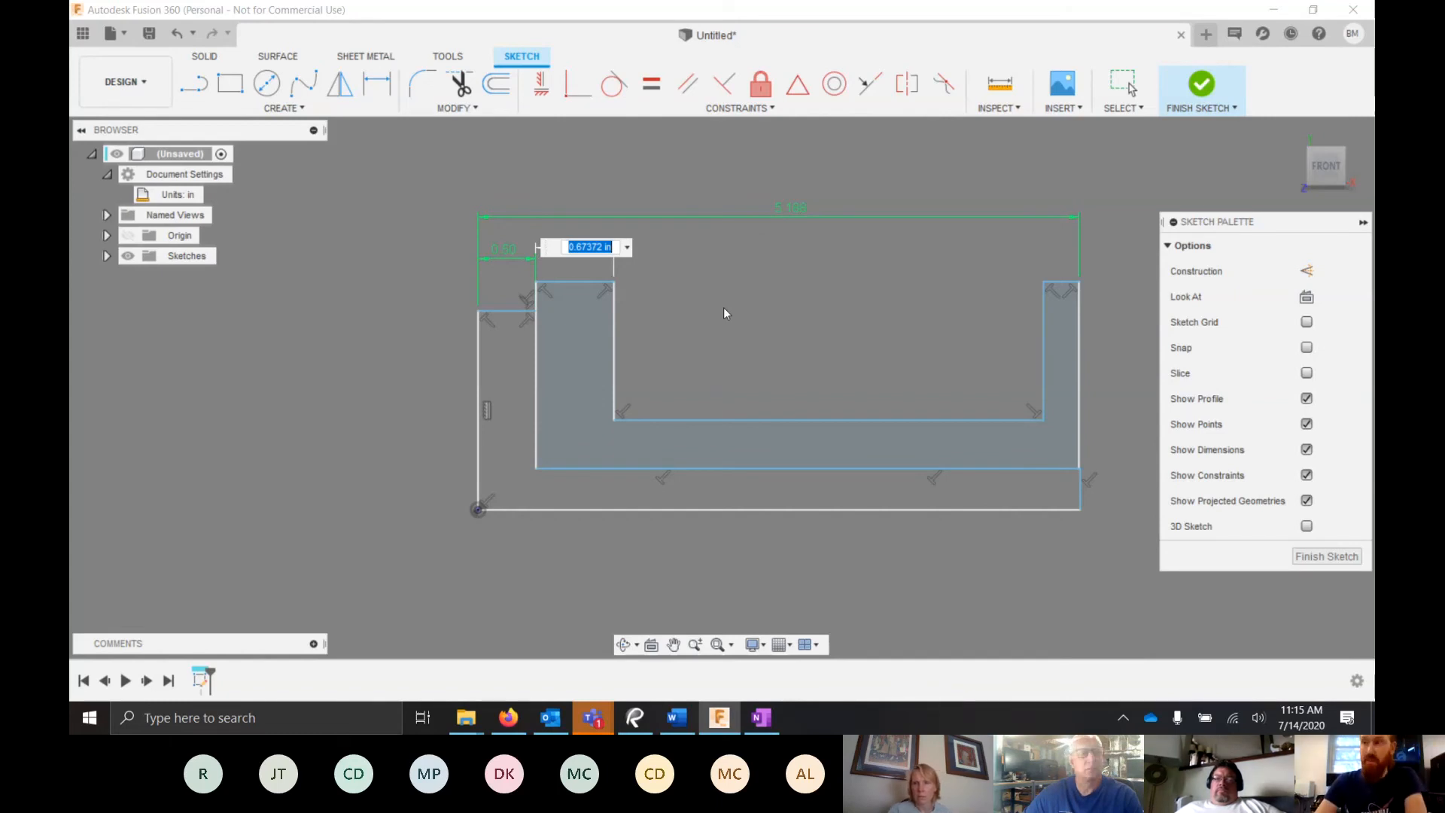
type("3/16")
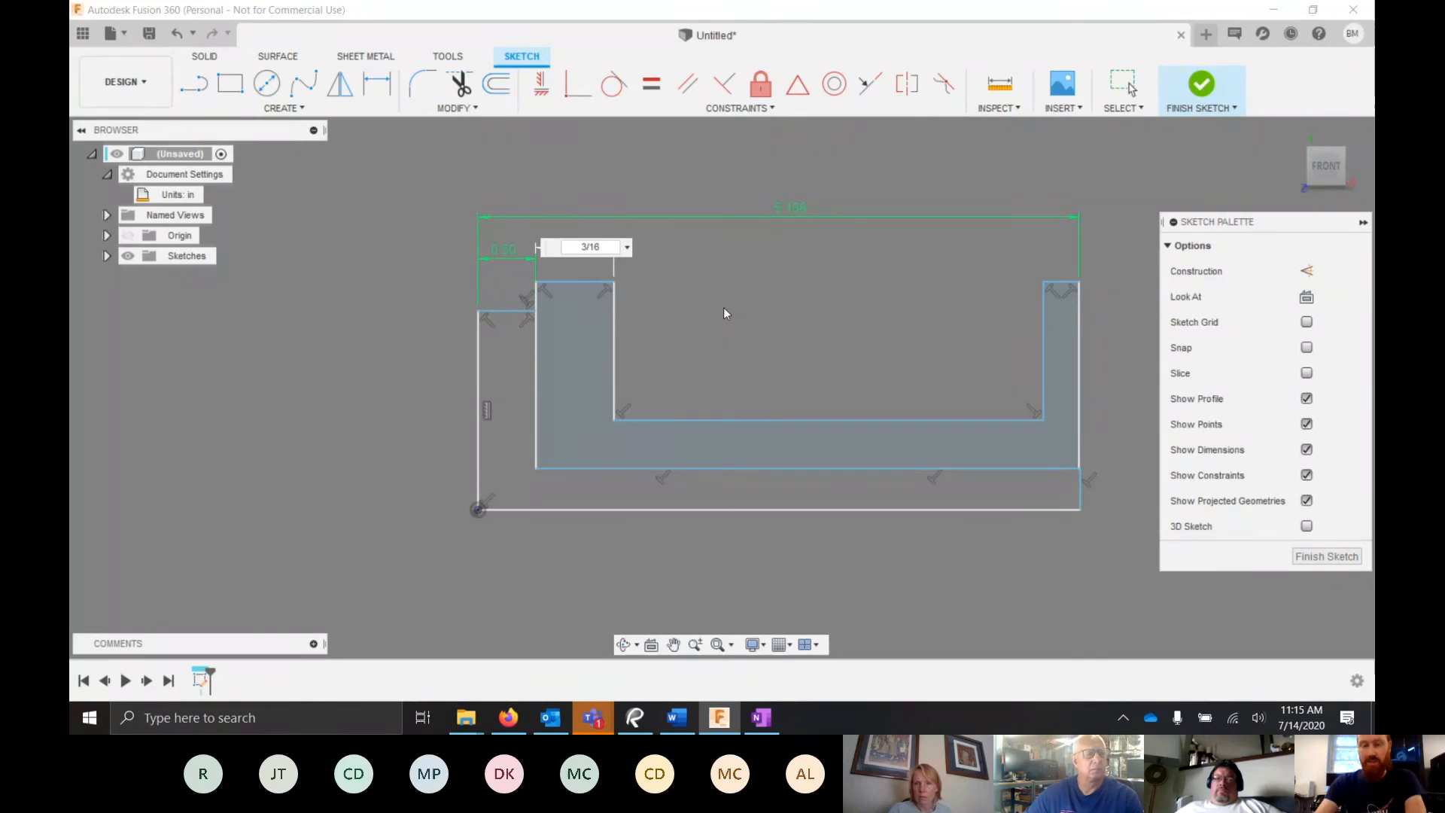
key("Return")
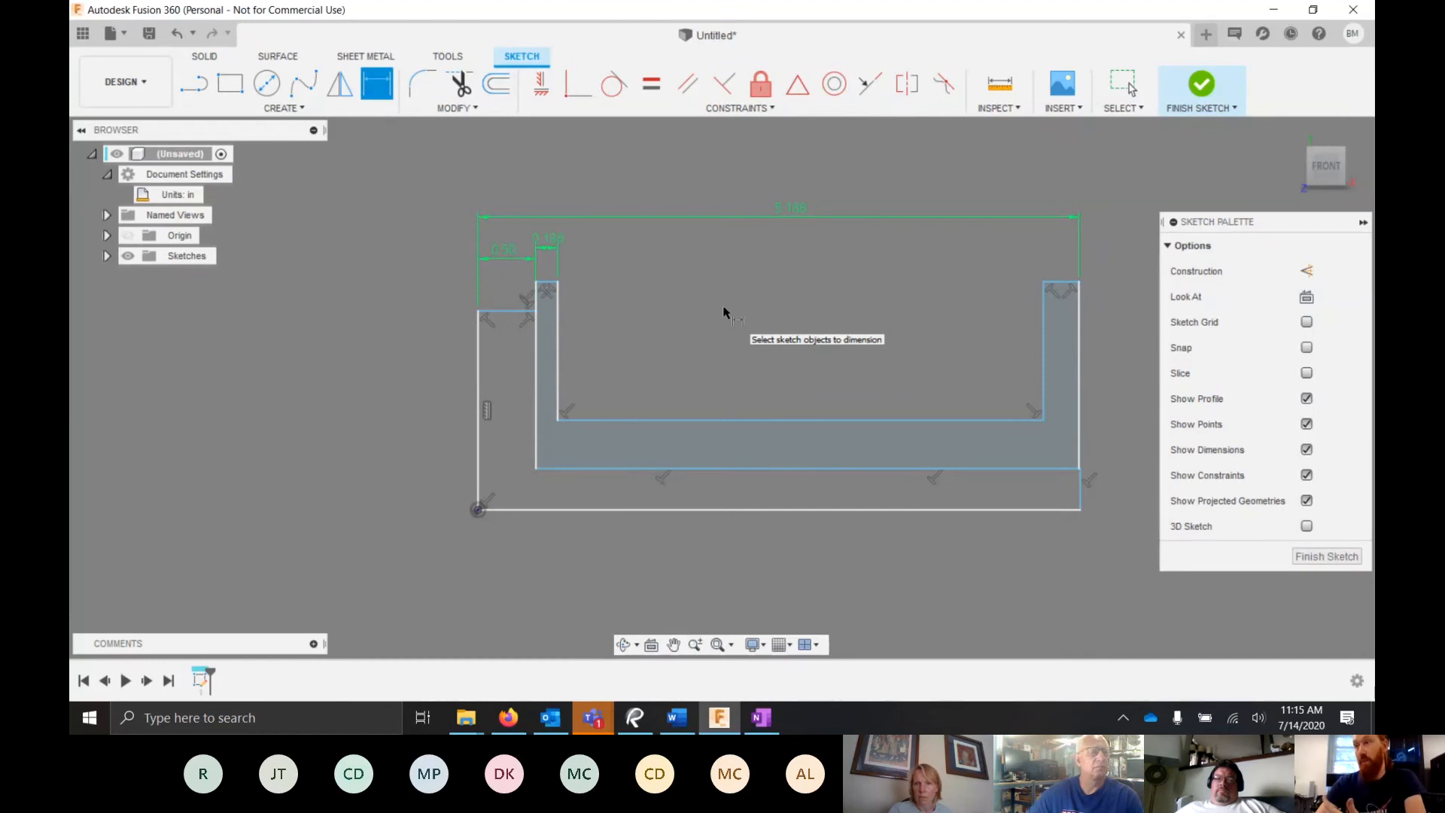
- Dimension the thin wall's inner edge, from its top down to the channel floor, as 15/16 in
left_click(558, 323)
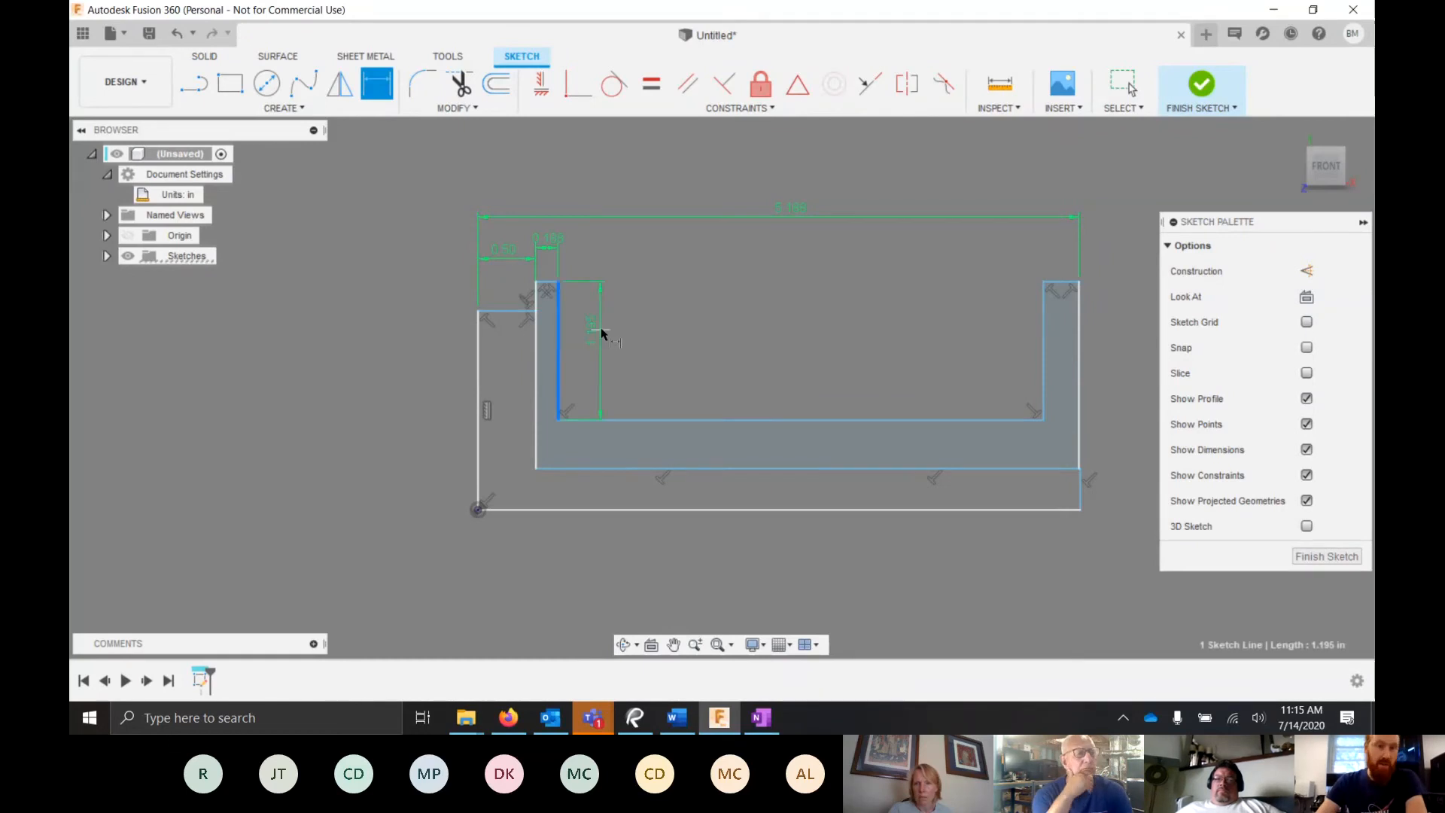
left_click(606, 328)
type("15")
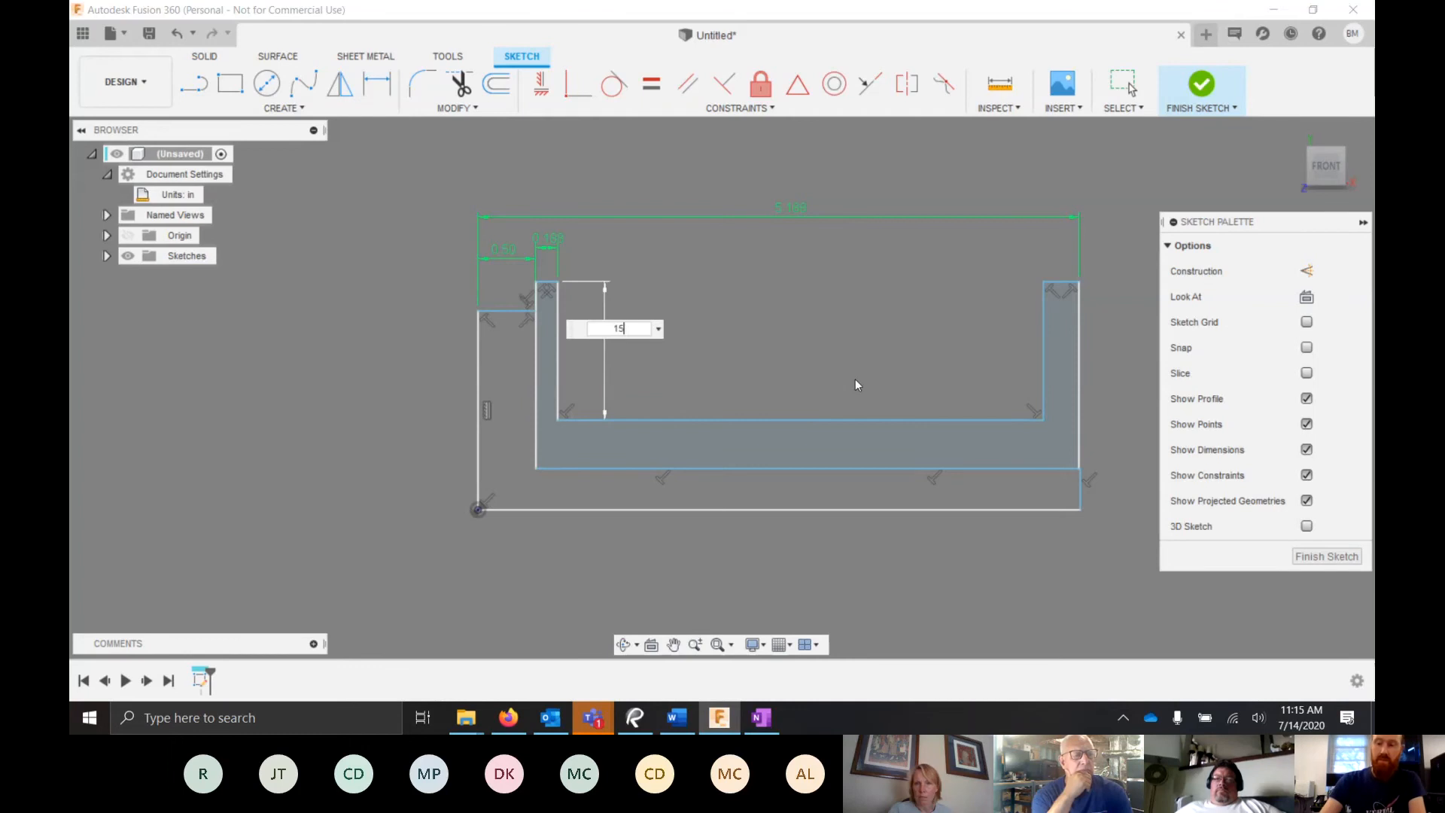
type("/16")
key("Return")
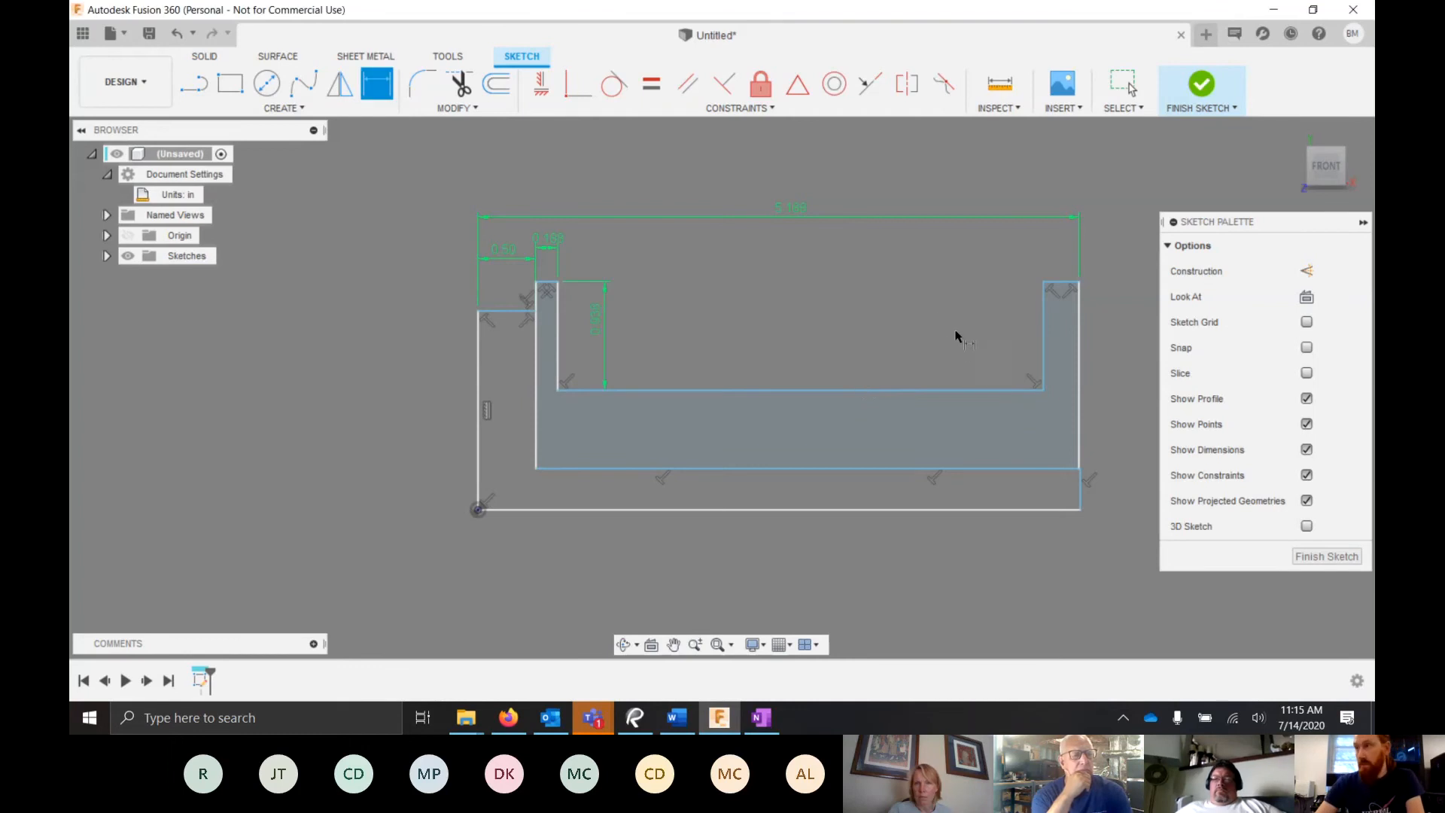
- Dimension the profile's overall height from the base line to the top of the thin wall as 2.125 in
scroll(634, 346, "down", 2)
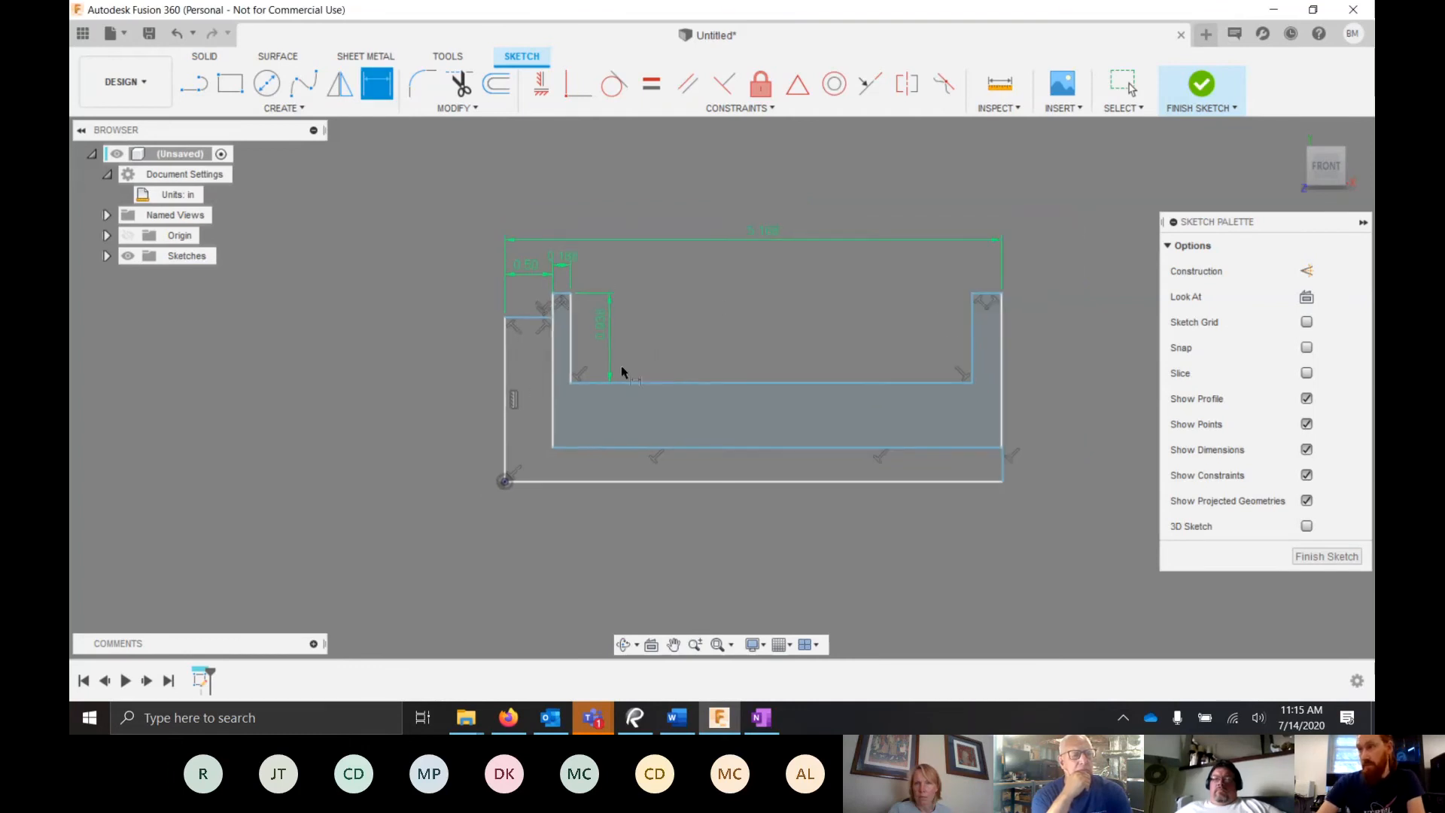
scroll(555, 303, "up", 2)
left_click(561, 295)
left_click(583, 481)
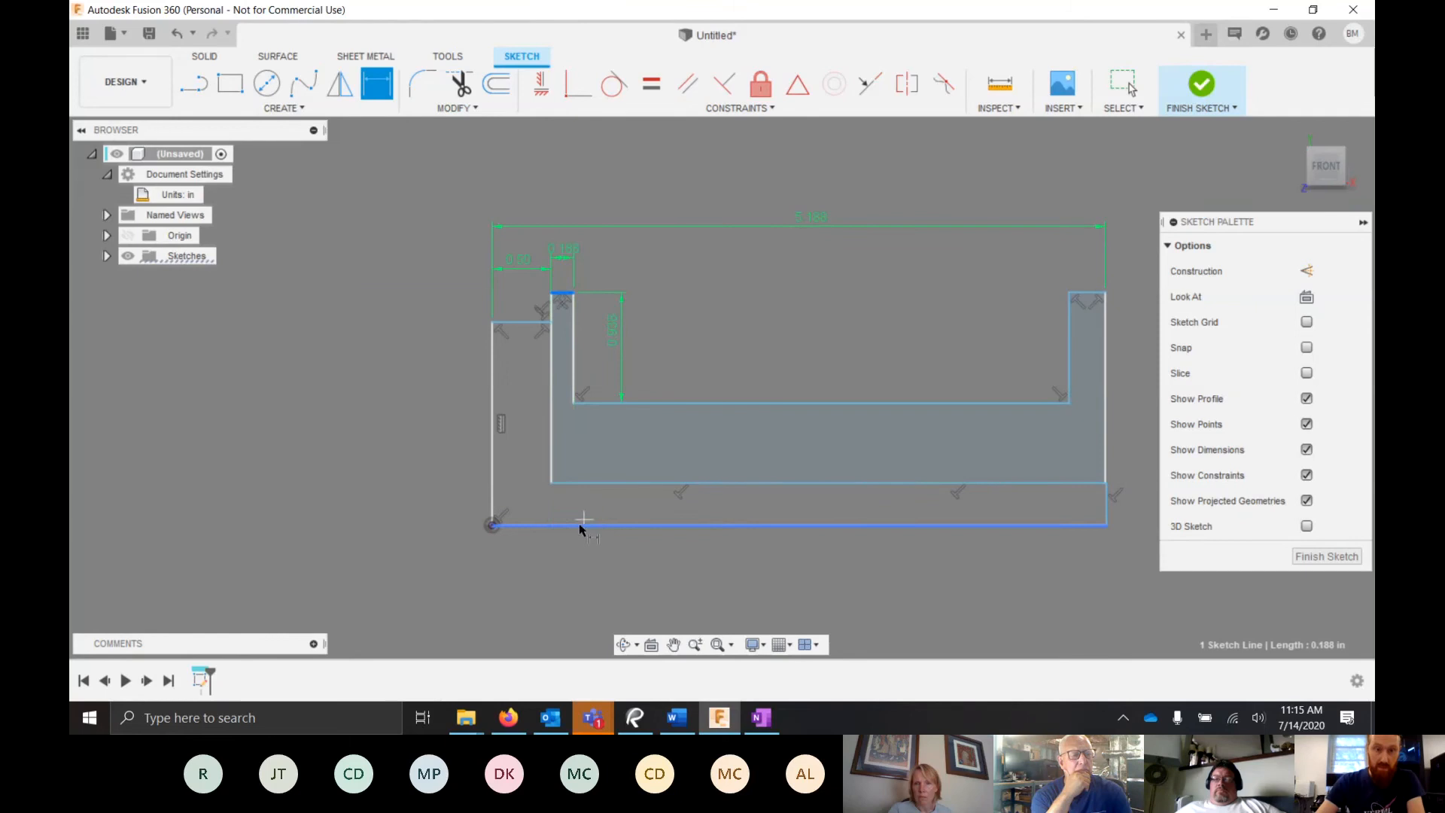
left_click(378, 393)
type("2.1")
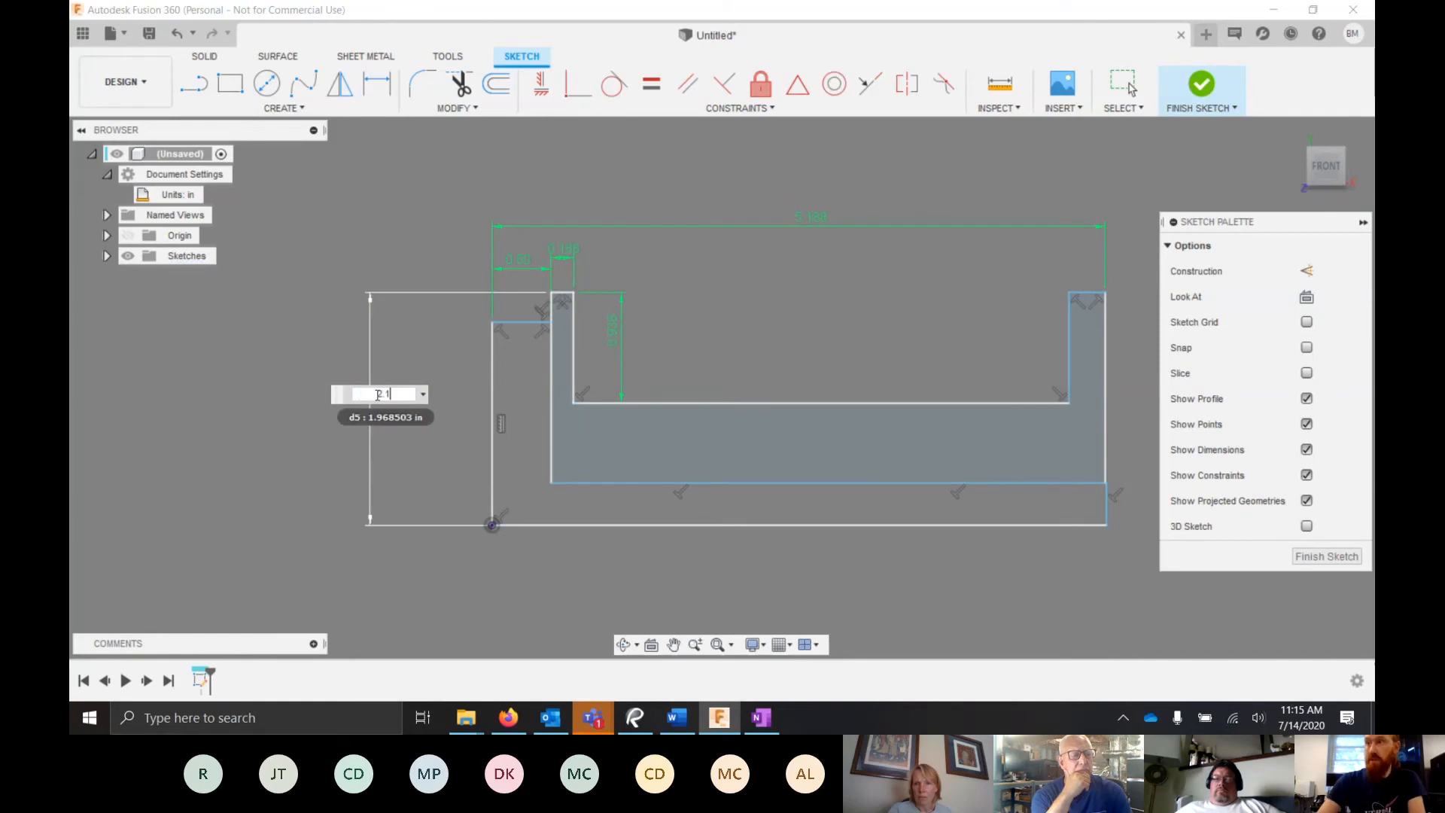
type("25")
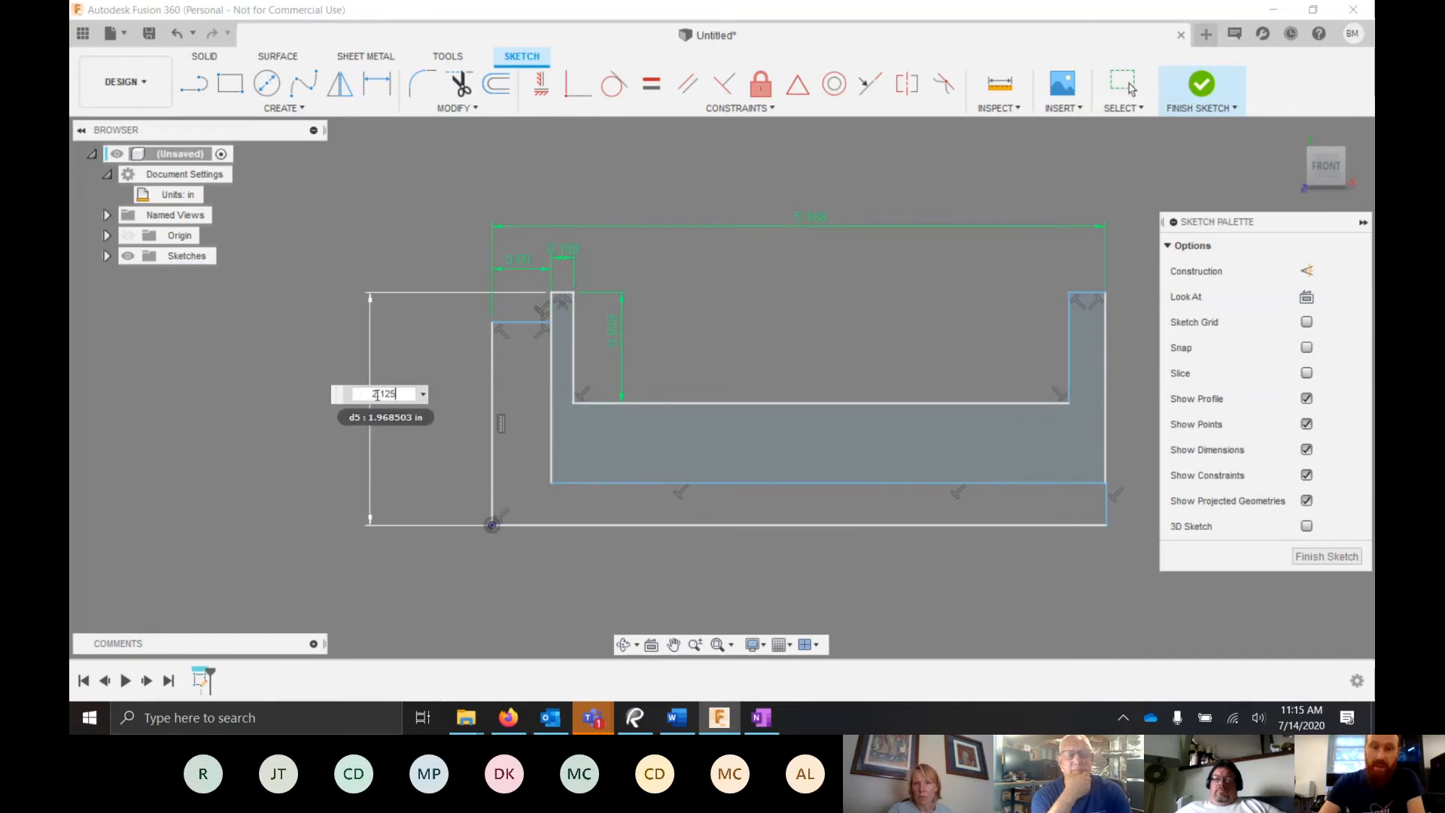
key("Return")
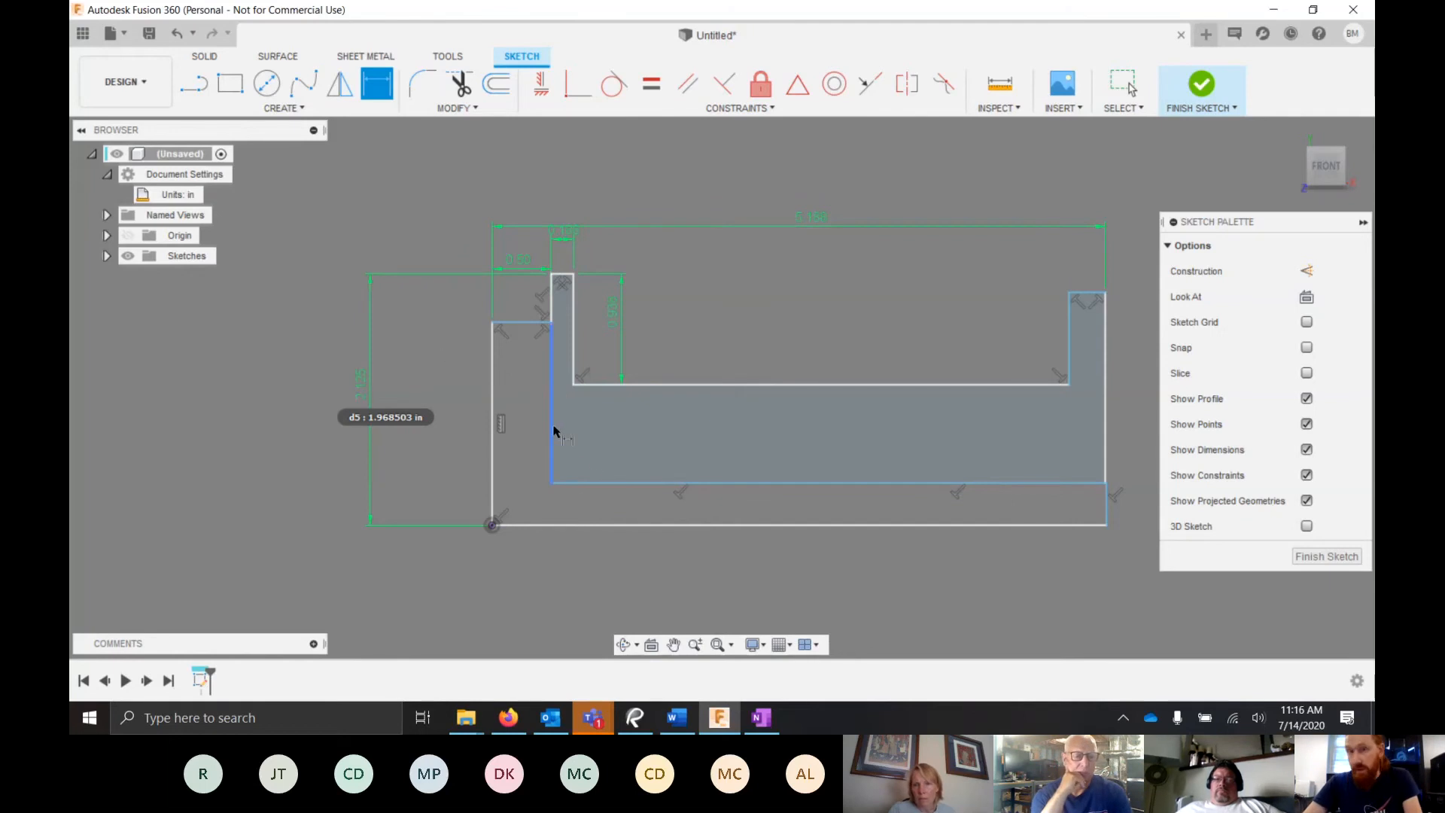
- Dimension the thickness between the channel floor and the underside of the U-shaped body as 5/16 in
left_click(602, 386)
left_click(607, 482)
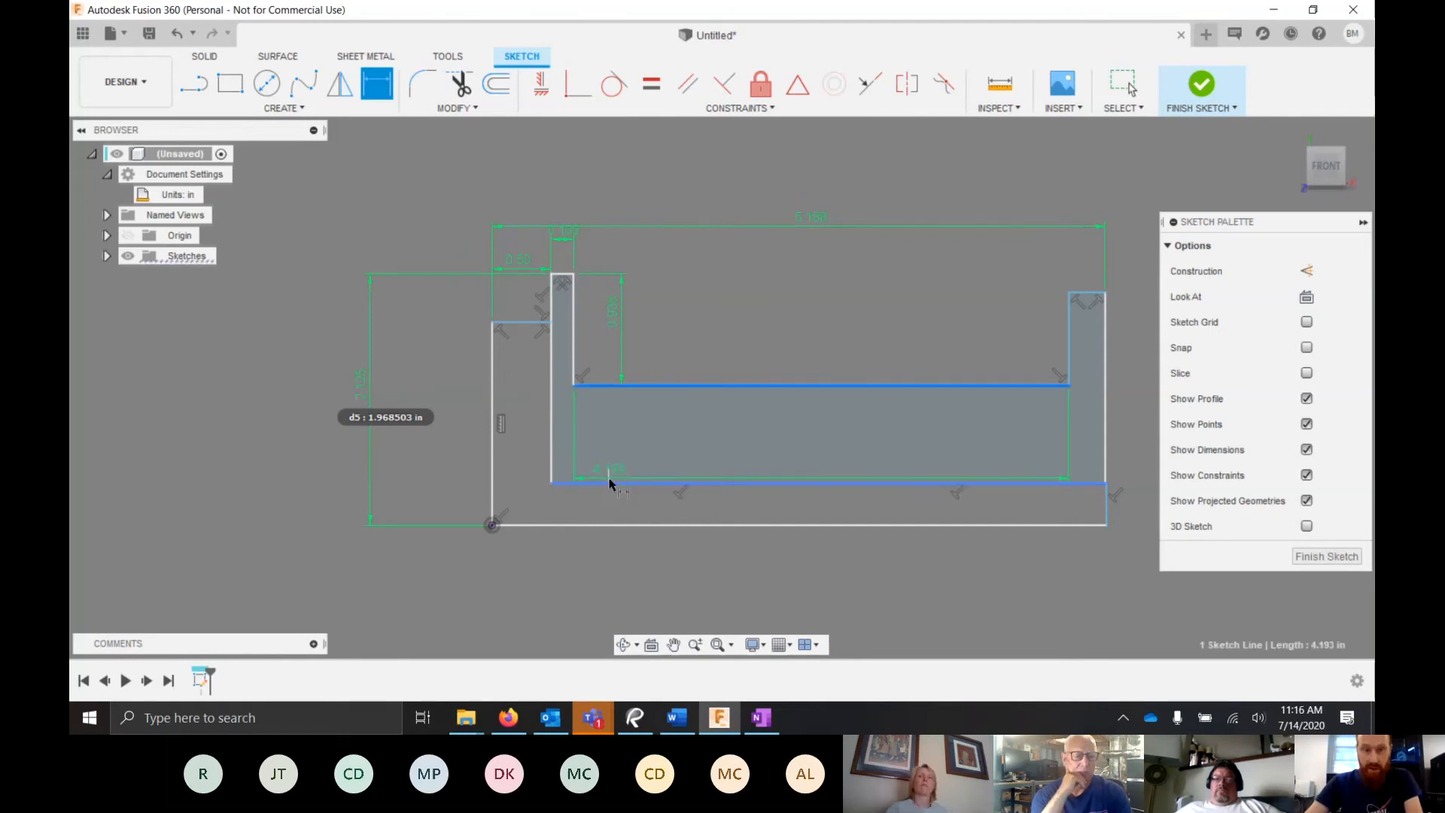
left_click(459, 414)
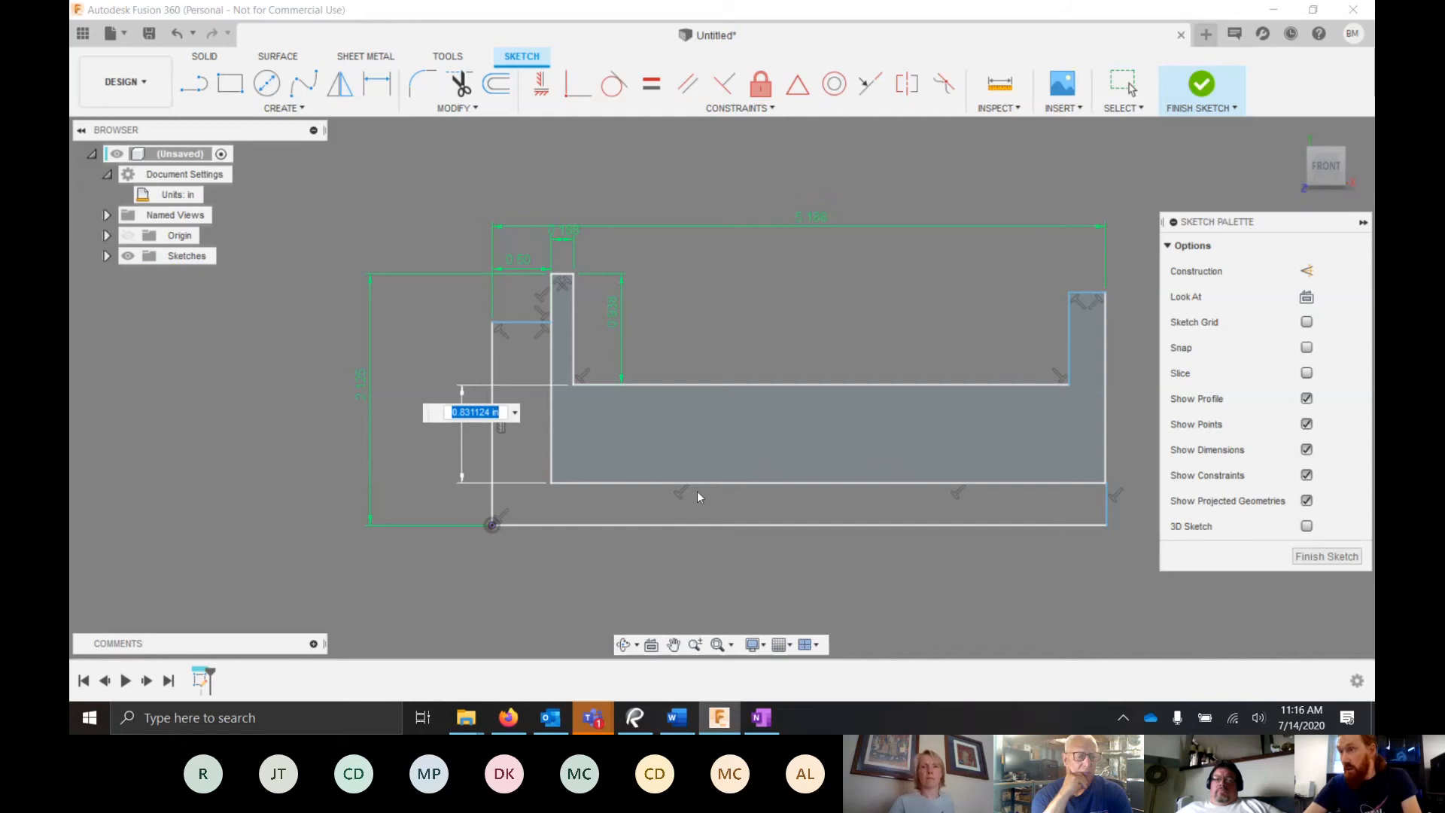
type("5/16")
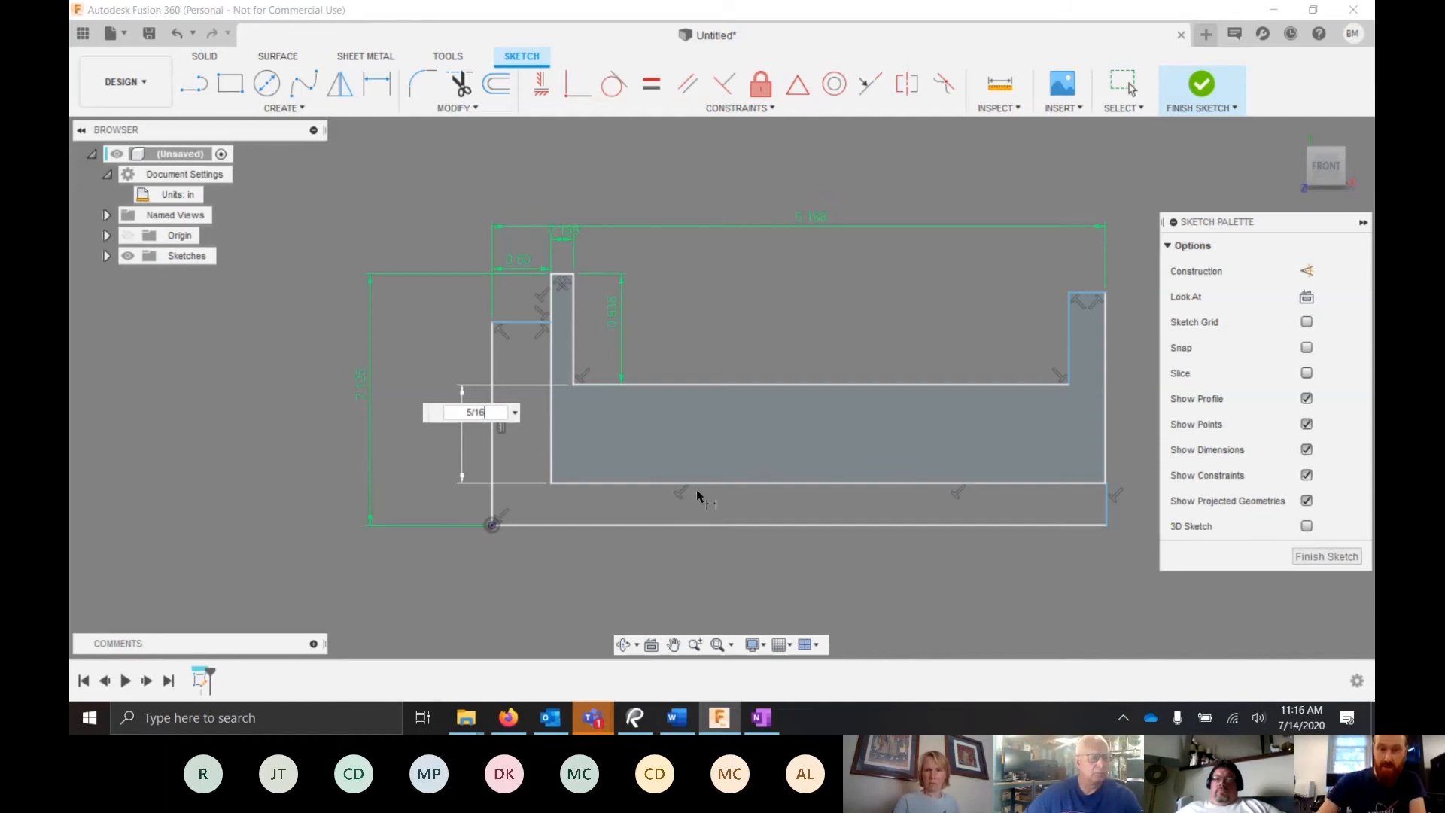
key("Return")
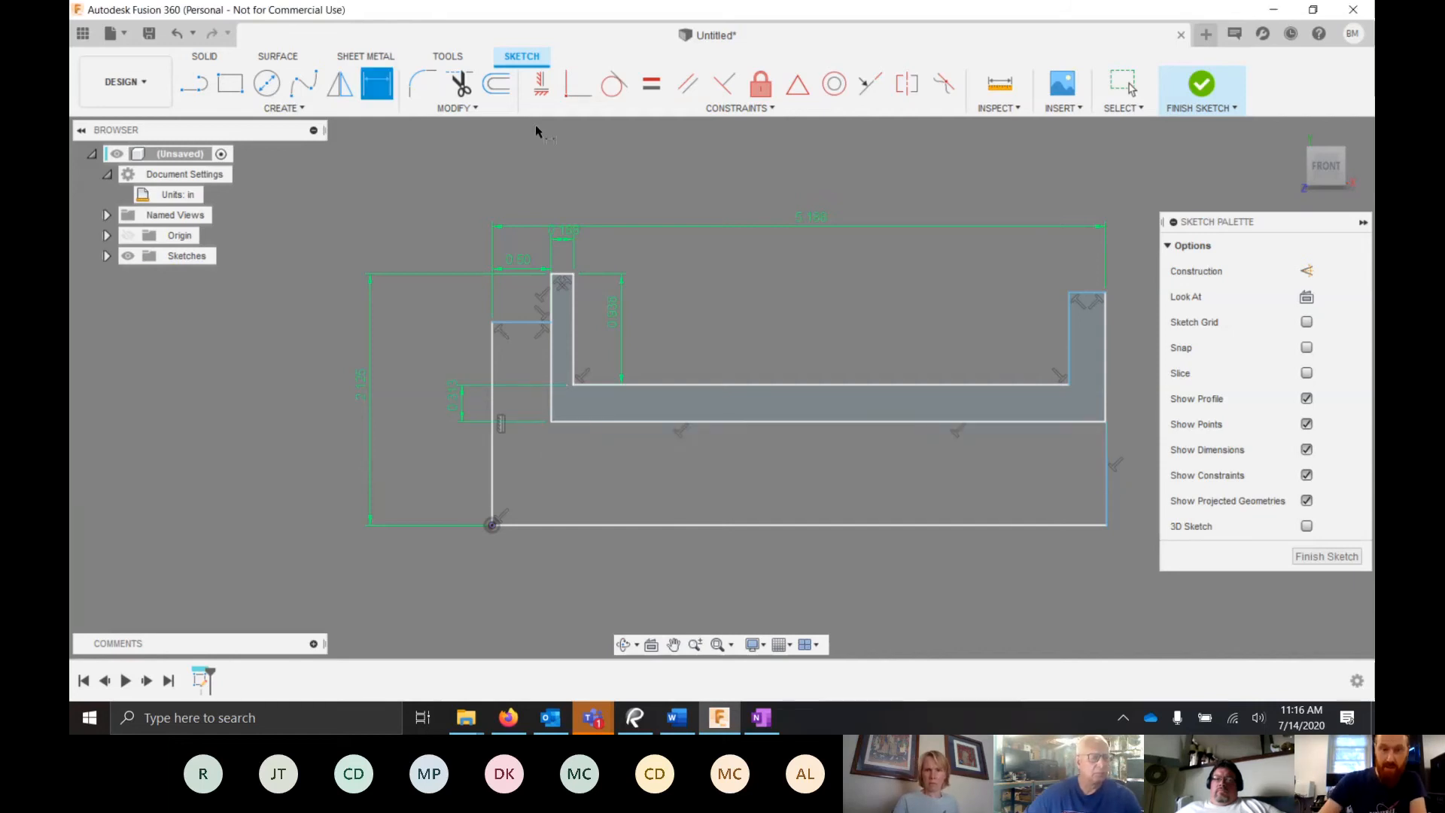
- Dimension the height difference between the thin wall's top and the adjacent step as 3/32 in
left_click(565, 278)
left_click(468, 304)
type("3/32")
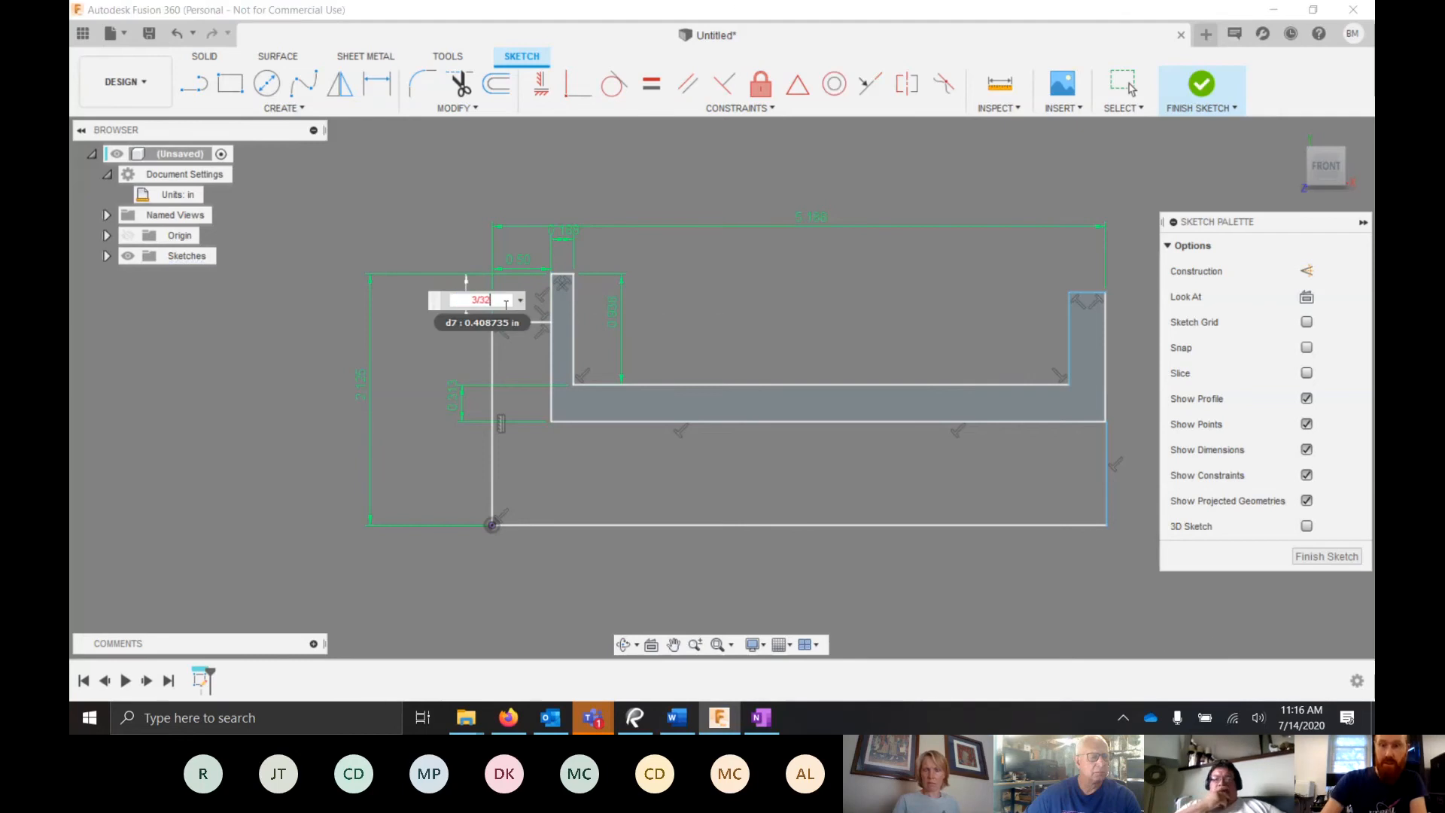
key("Return")
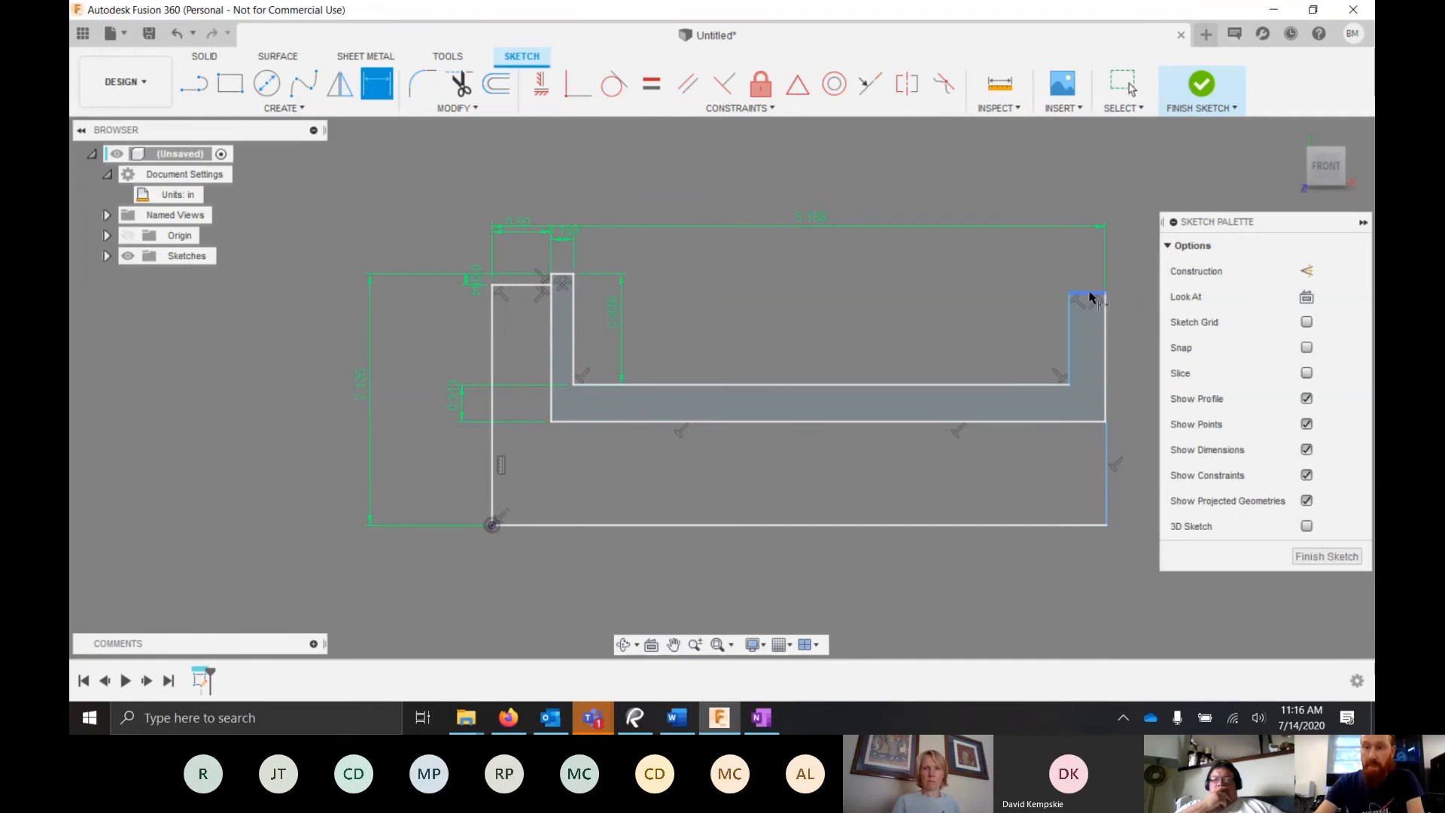
- Dimension the width of the end block's top edge as 5/8 in
left_click(1090, 293)
left_click(1084, 275)
type("5/8")
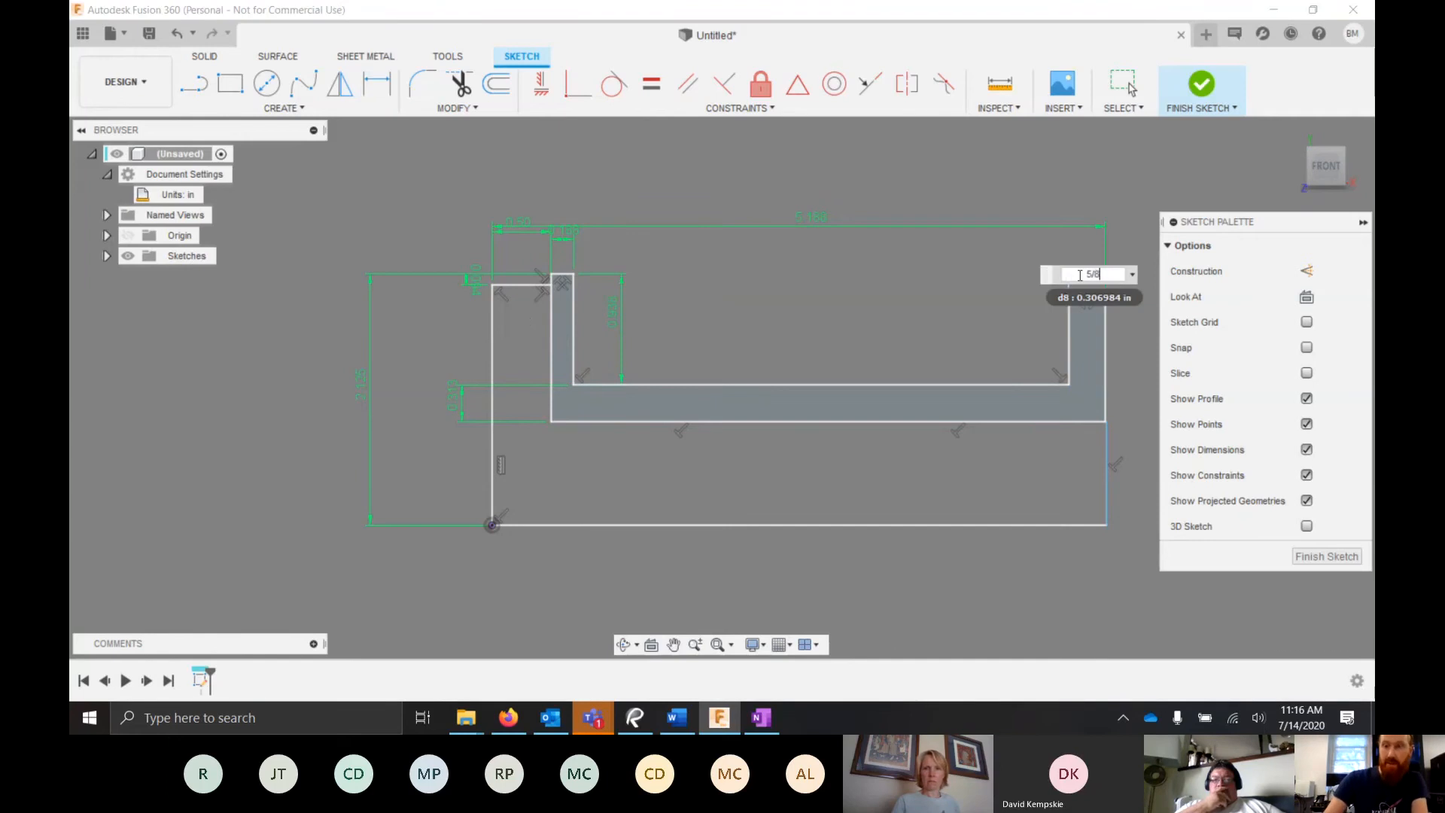
key("Return")
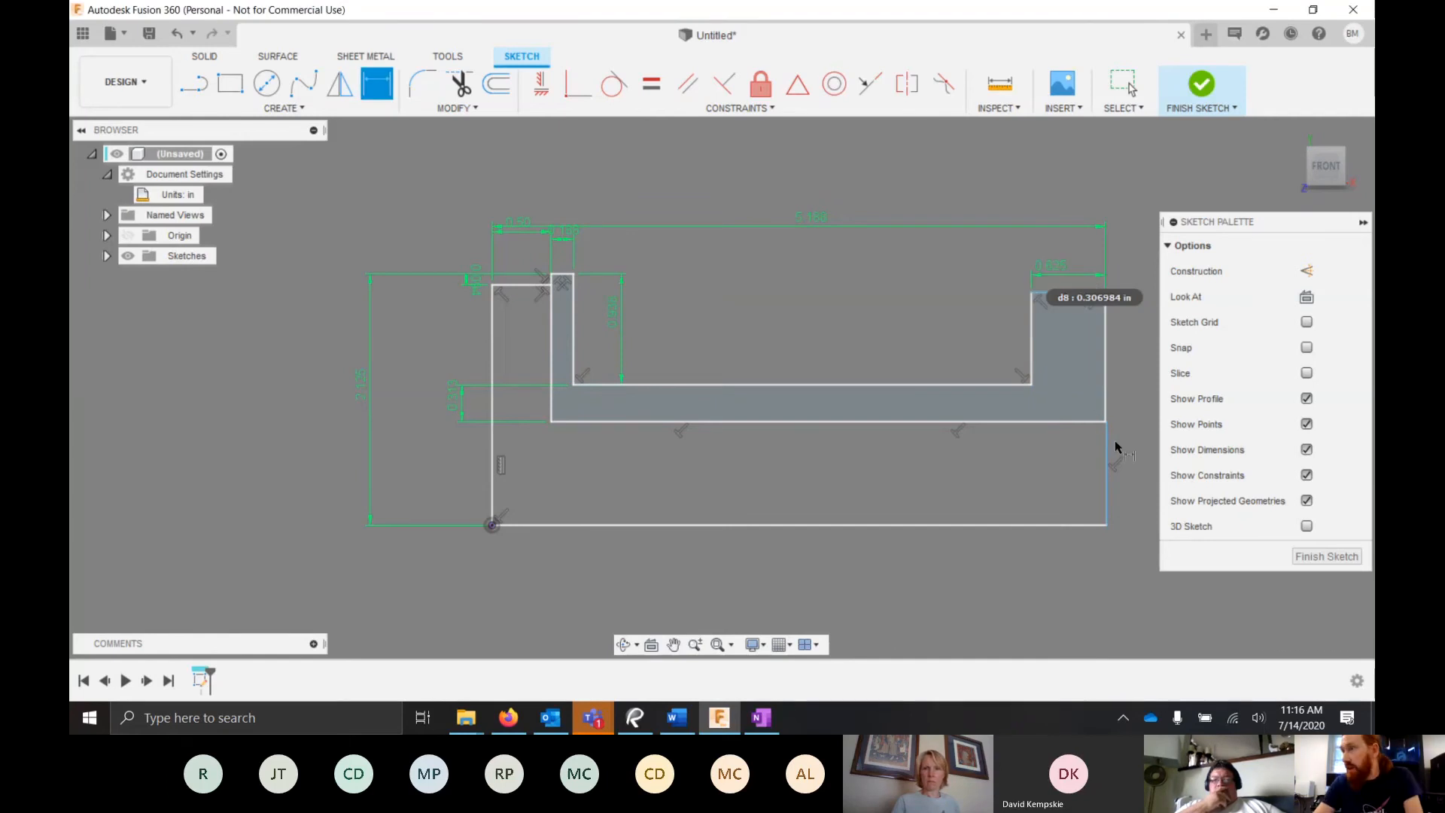
- Move the lower base's end edge inward and dimension its offset from the end block's outer edge as 0.25 in
key("Escape")
left_click_drag(1104, 473, 1076, 474)
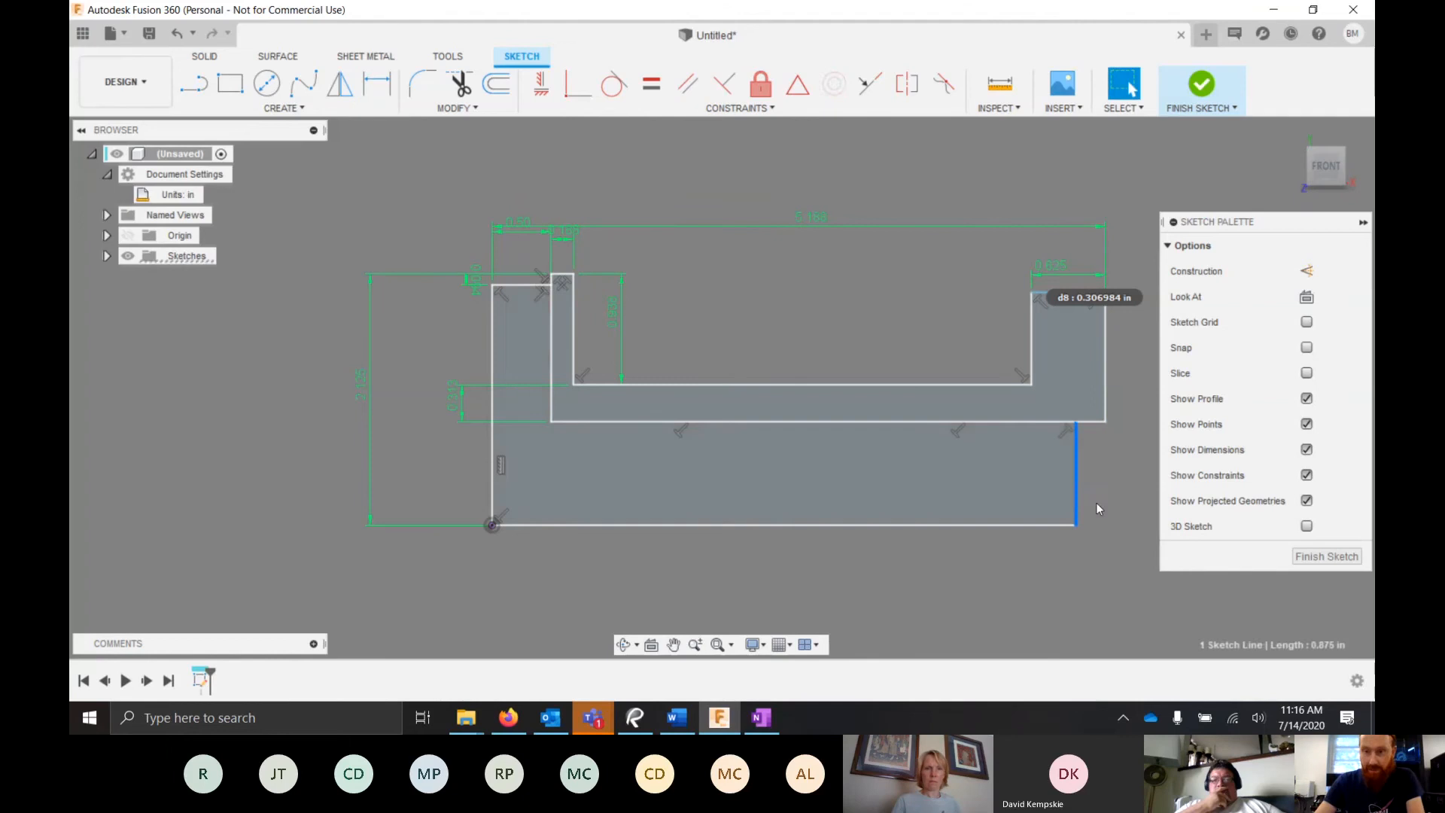
key("d")
left_click(1074, 444)
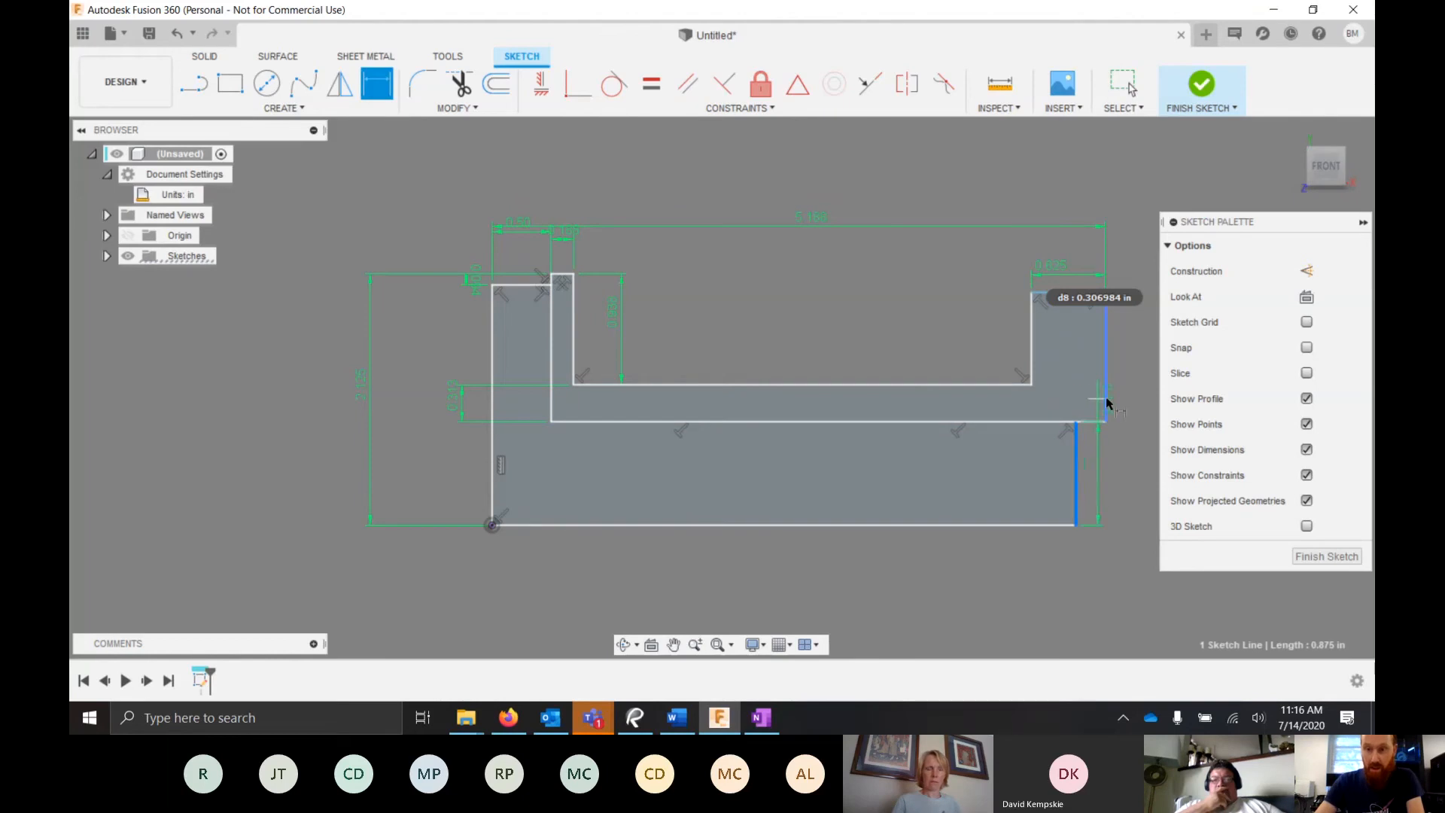
left_click(1105, 403)
left_click(1125, 483)
type("0.25")
key("Return")
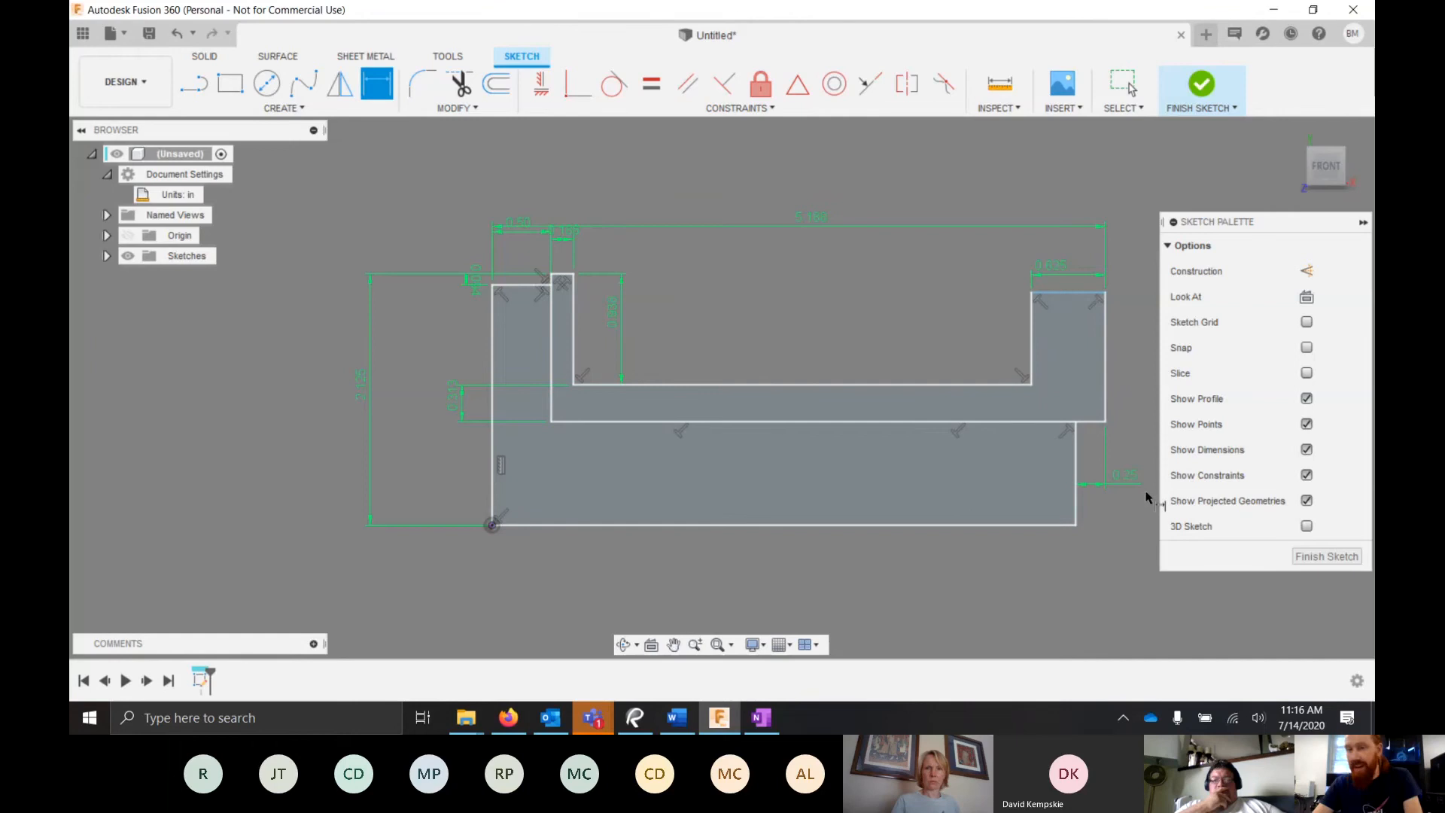
- Set the offset between the lower base's end edge and the end block's outer edge to 0.125 in
key("Escape")
double_click(1126, 477)
type("125")
key("Return")
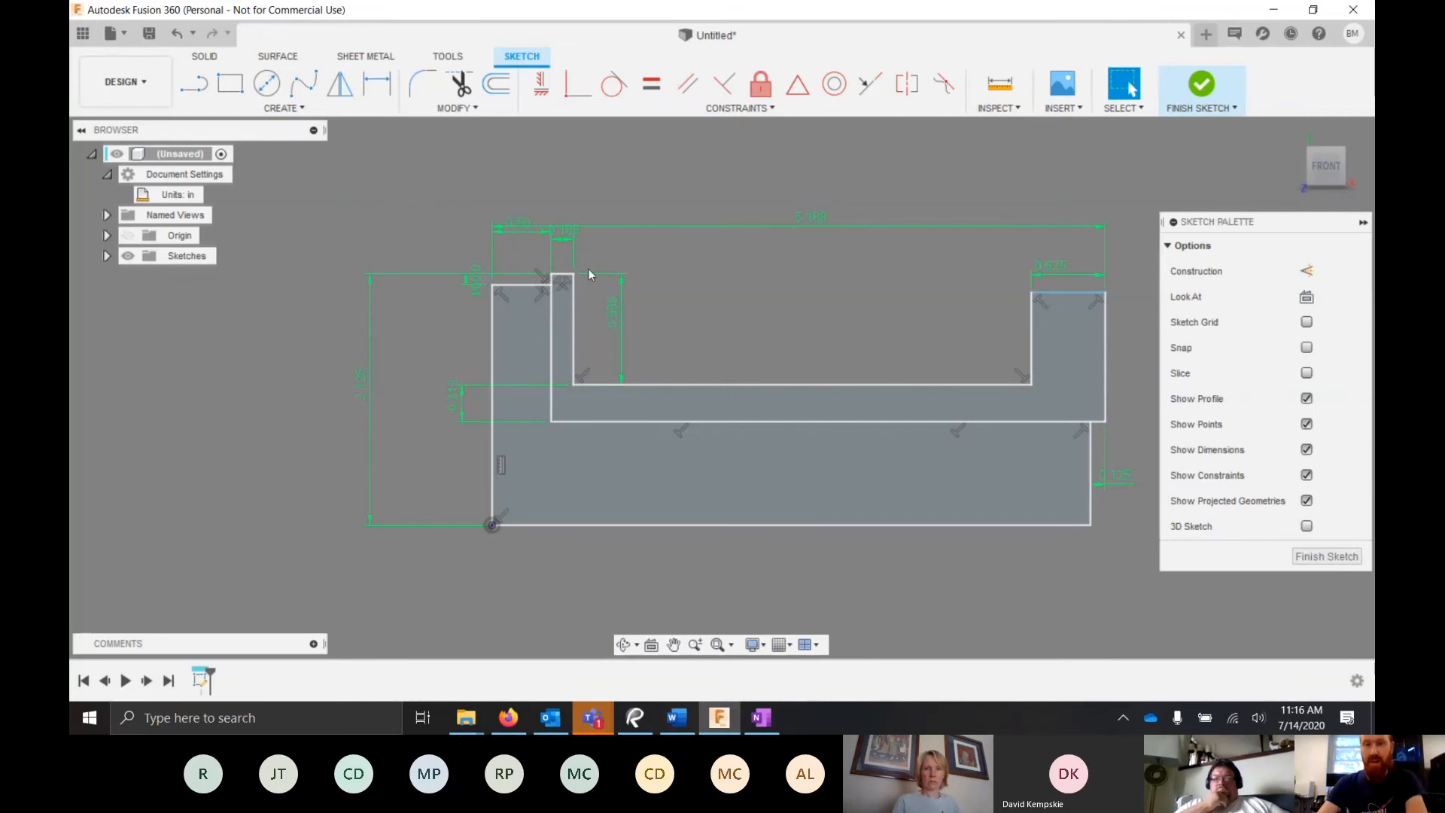
left_click(572, 331)
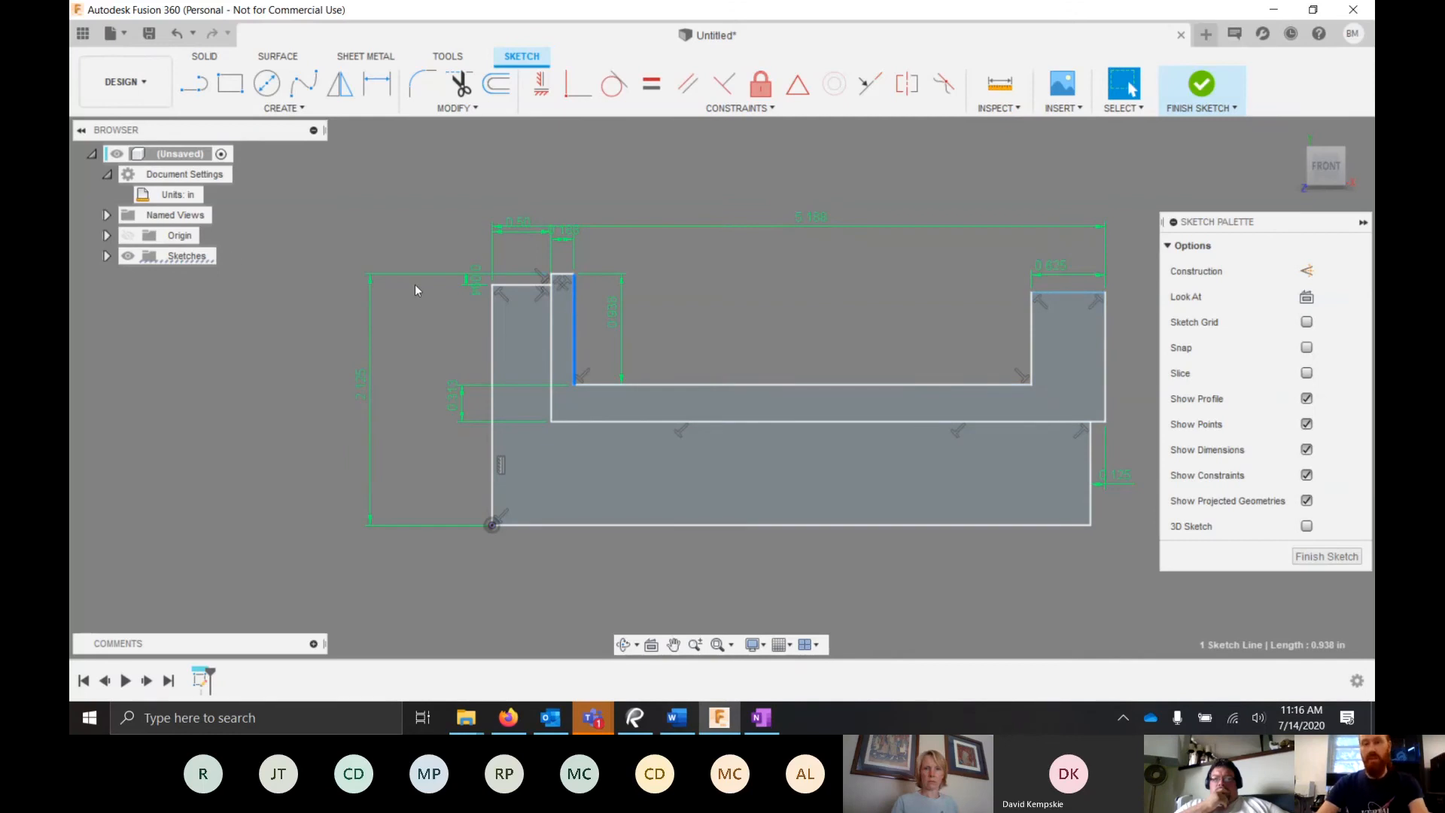
- Move the end block's top edge up and down to test its unconstrained height
left_click(246, 357)
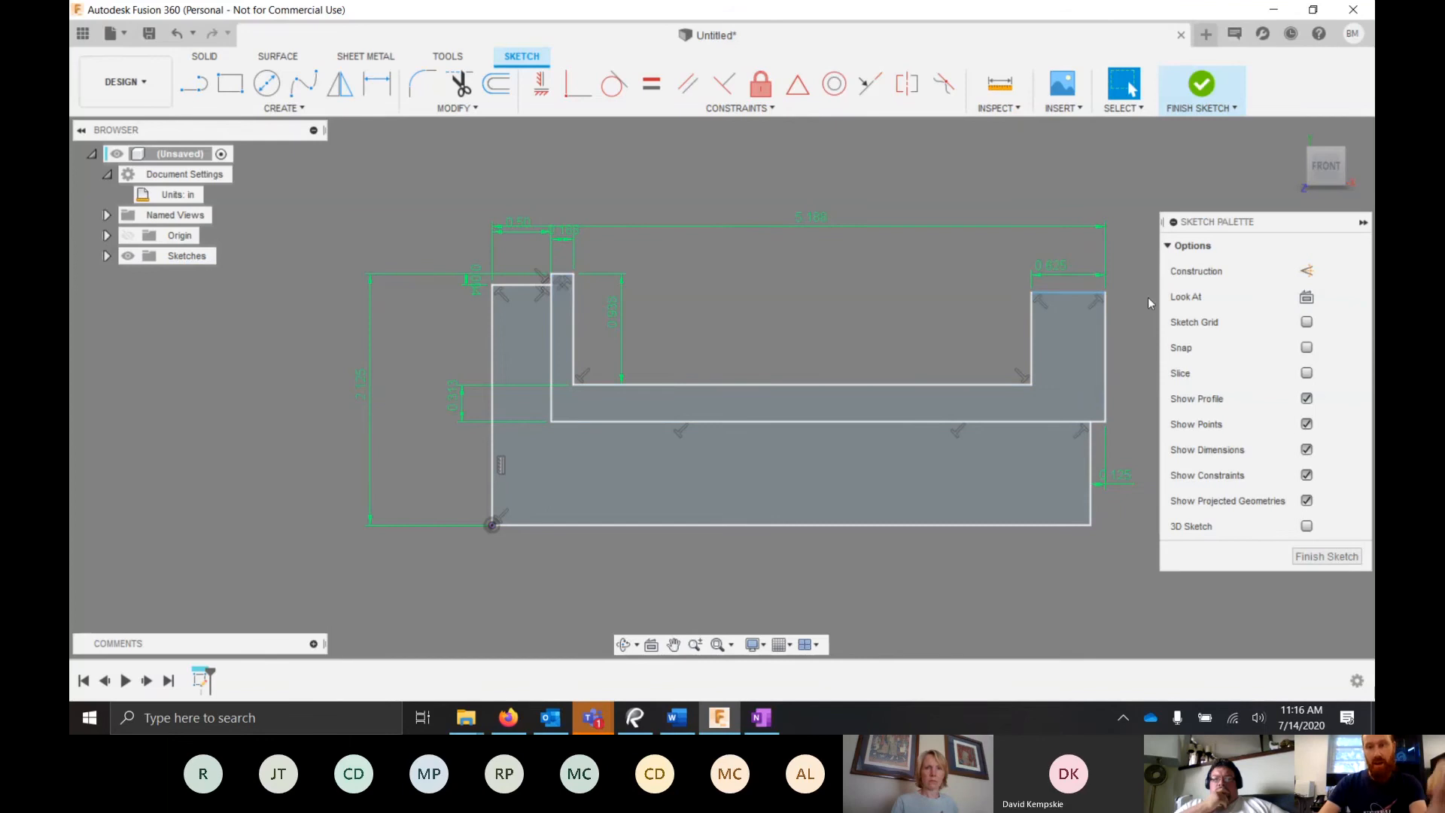
left_click_drag(1084, 300, 1079, 240)
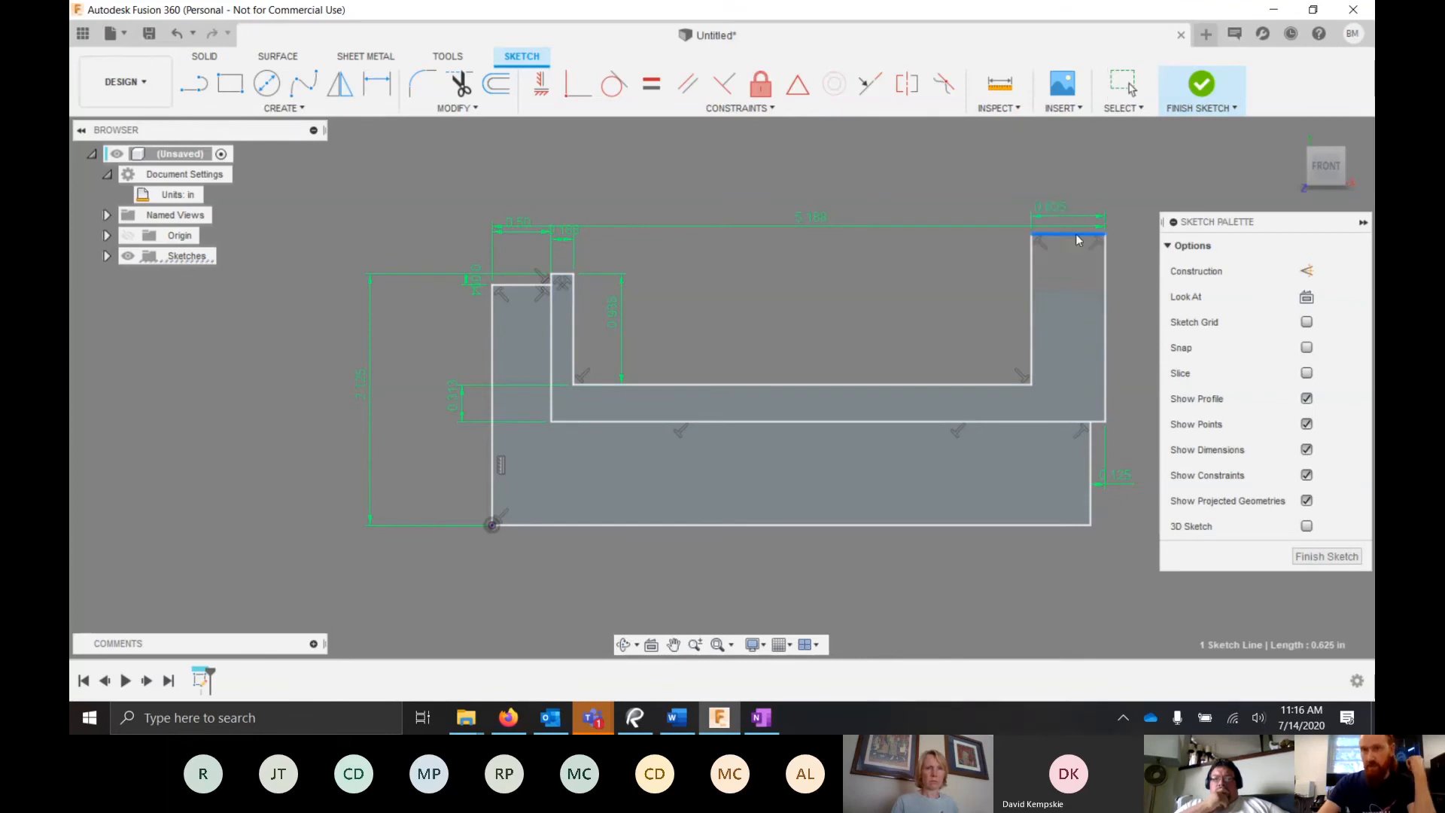
mouse_move(1076, 329)
left_mouse_down()
mouse_move(1053, 142)
mouse_move(1076, 383)
mouse_move(1076, 186)
mouse_move(1049, 351)
mouse_move(1064, 167)
mouse_move(1069, 342)
left_mouse_up()
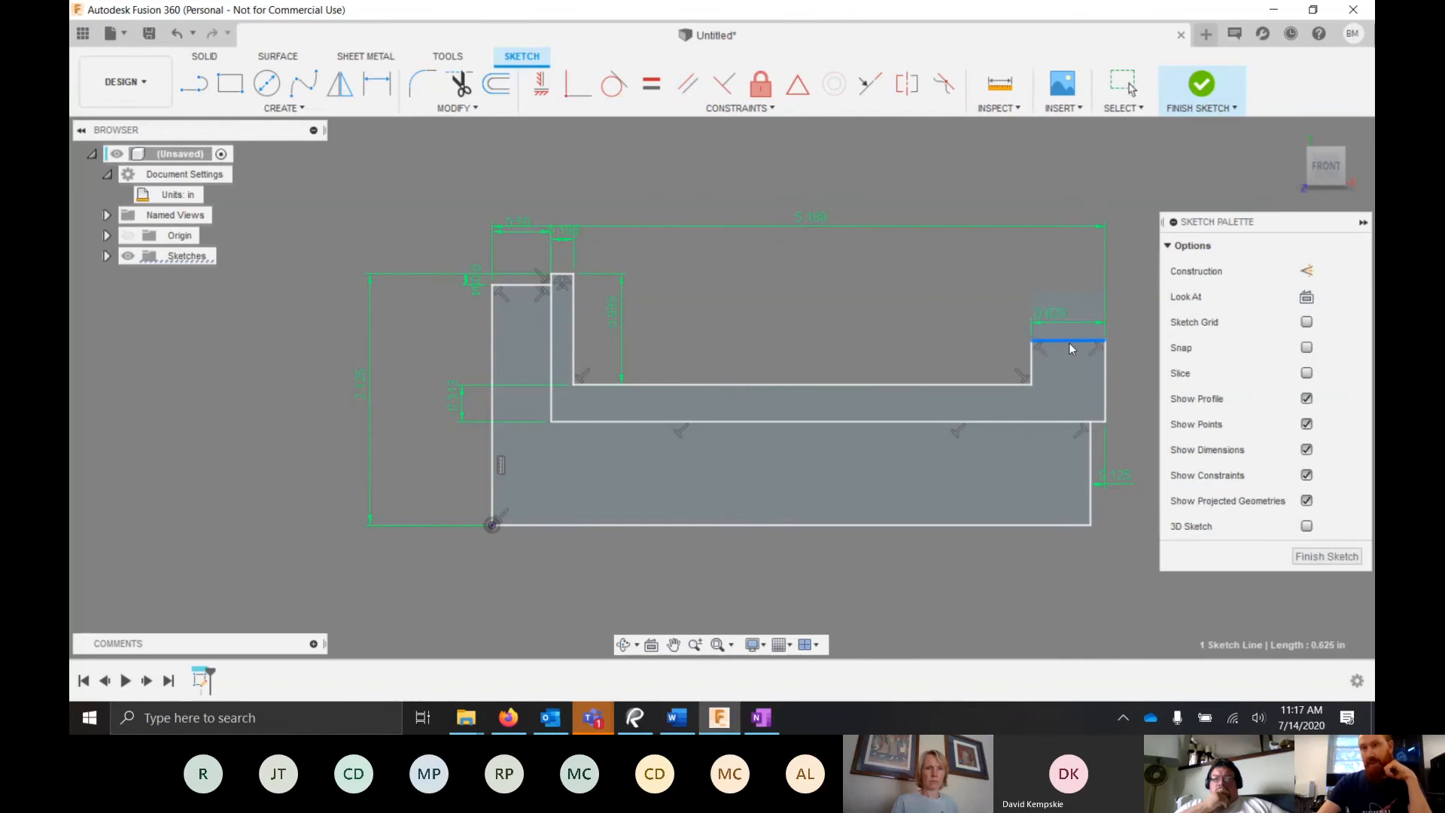
left_click_drag(1057, 247, 1056, 288)
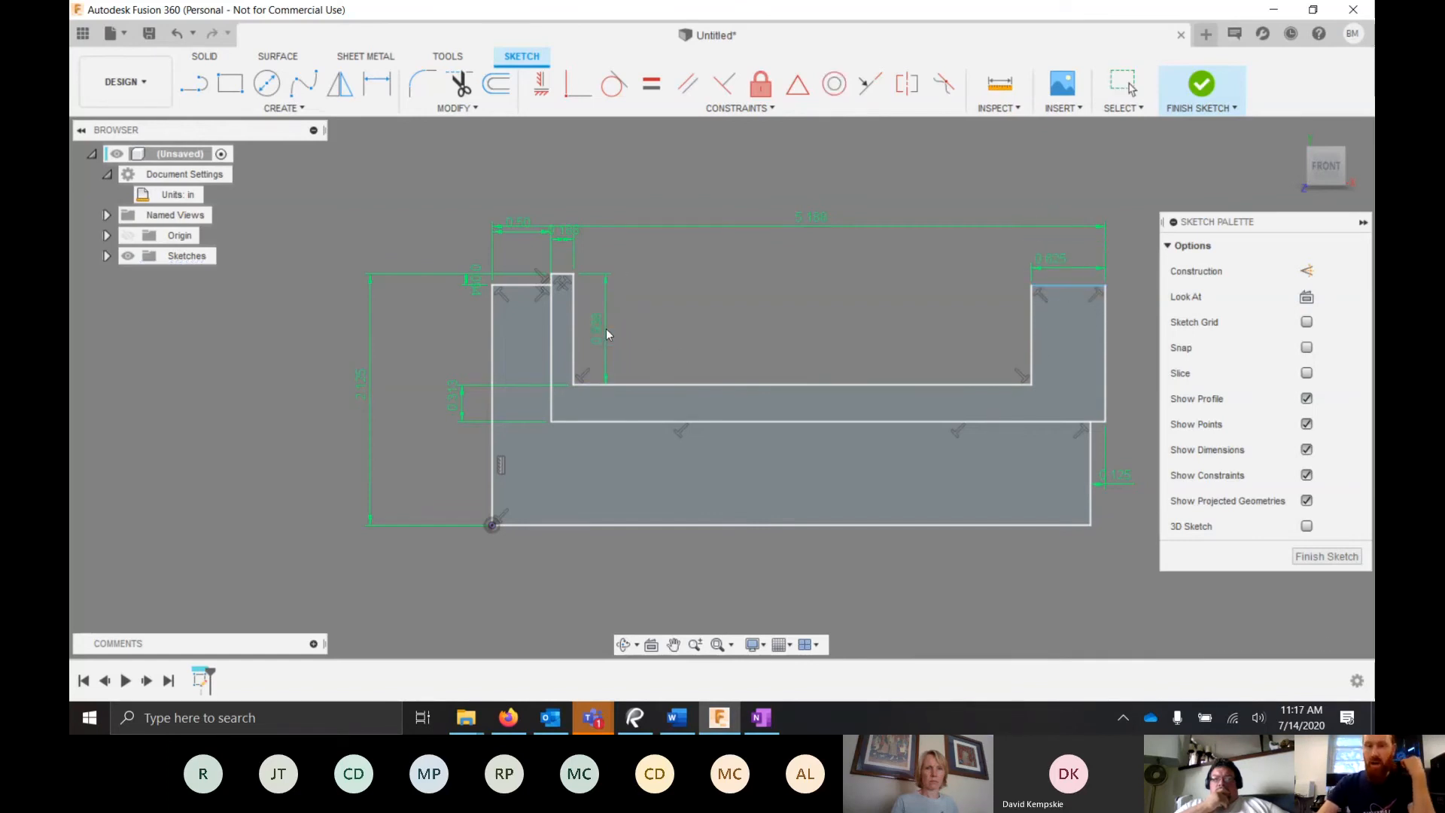
left_click(602, 328)
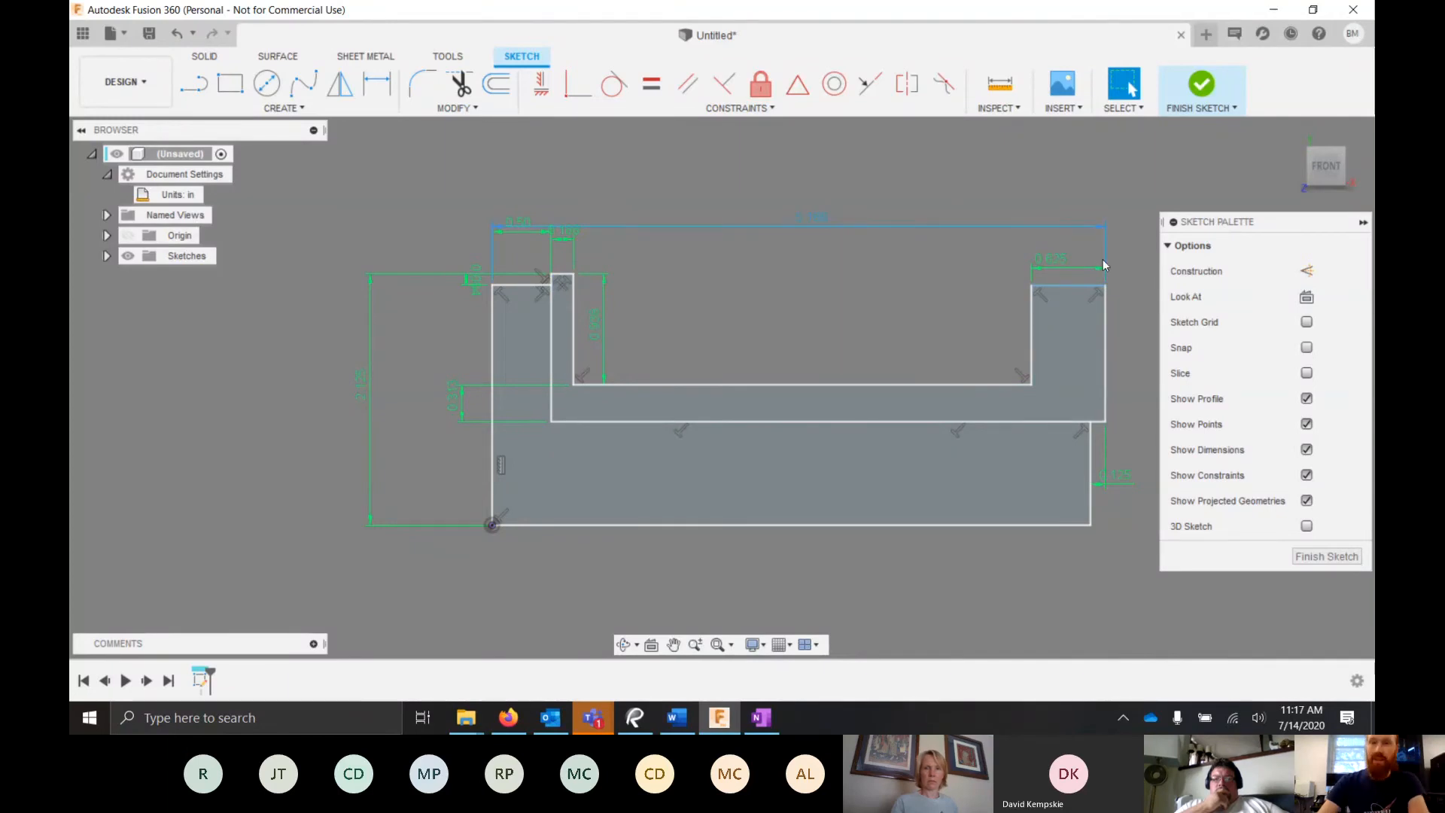
- Apply a Collinear constraint between the thin wall's top edge and the end block's top edge
left_click(869, 90)
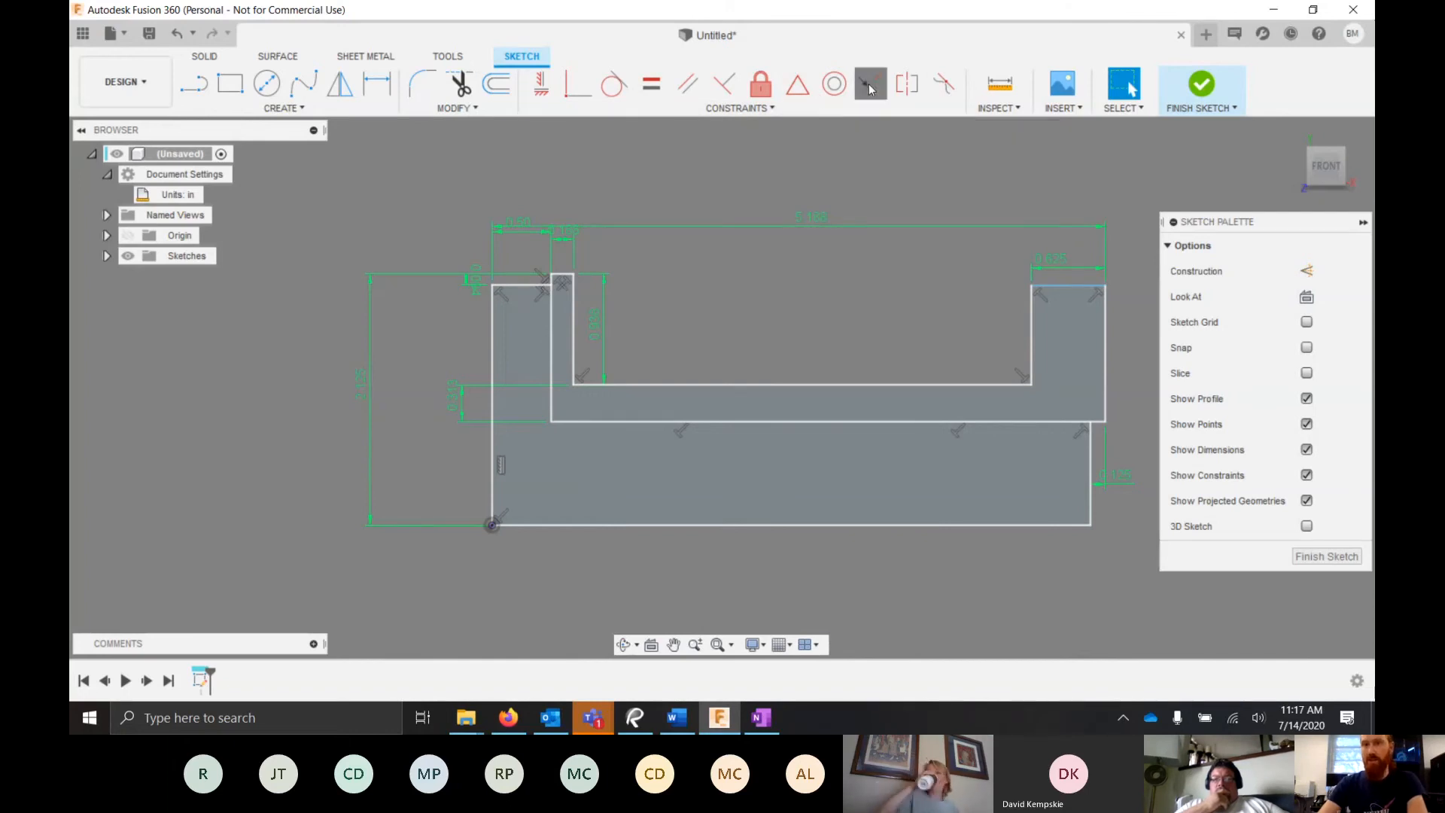
left_click(564, 275)
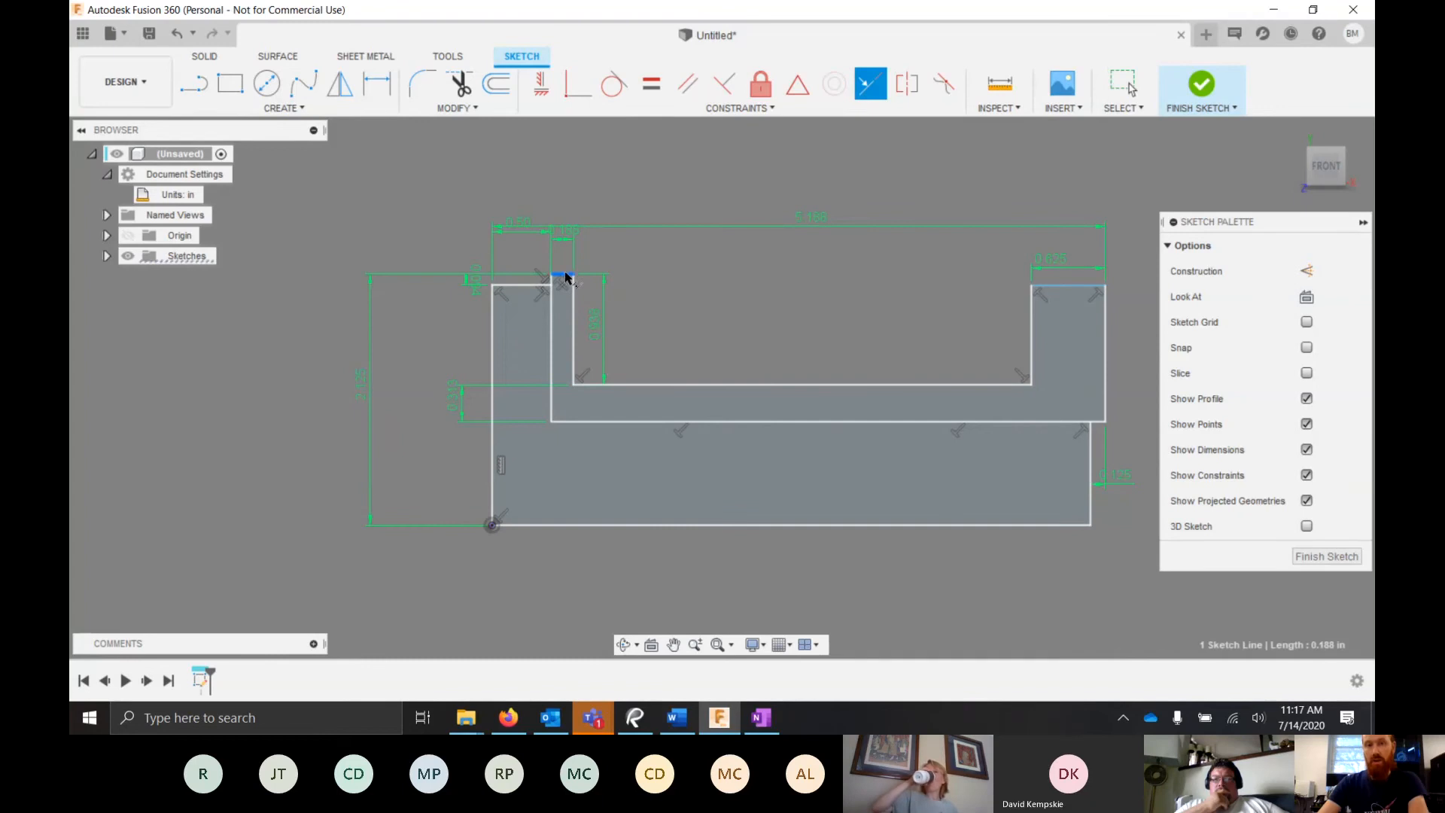
left_click(1066, 286)
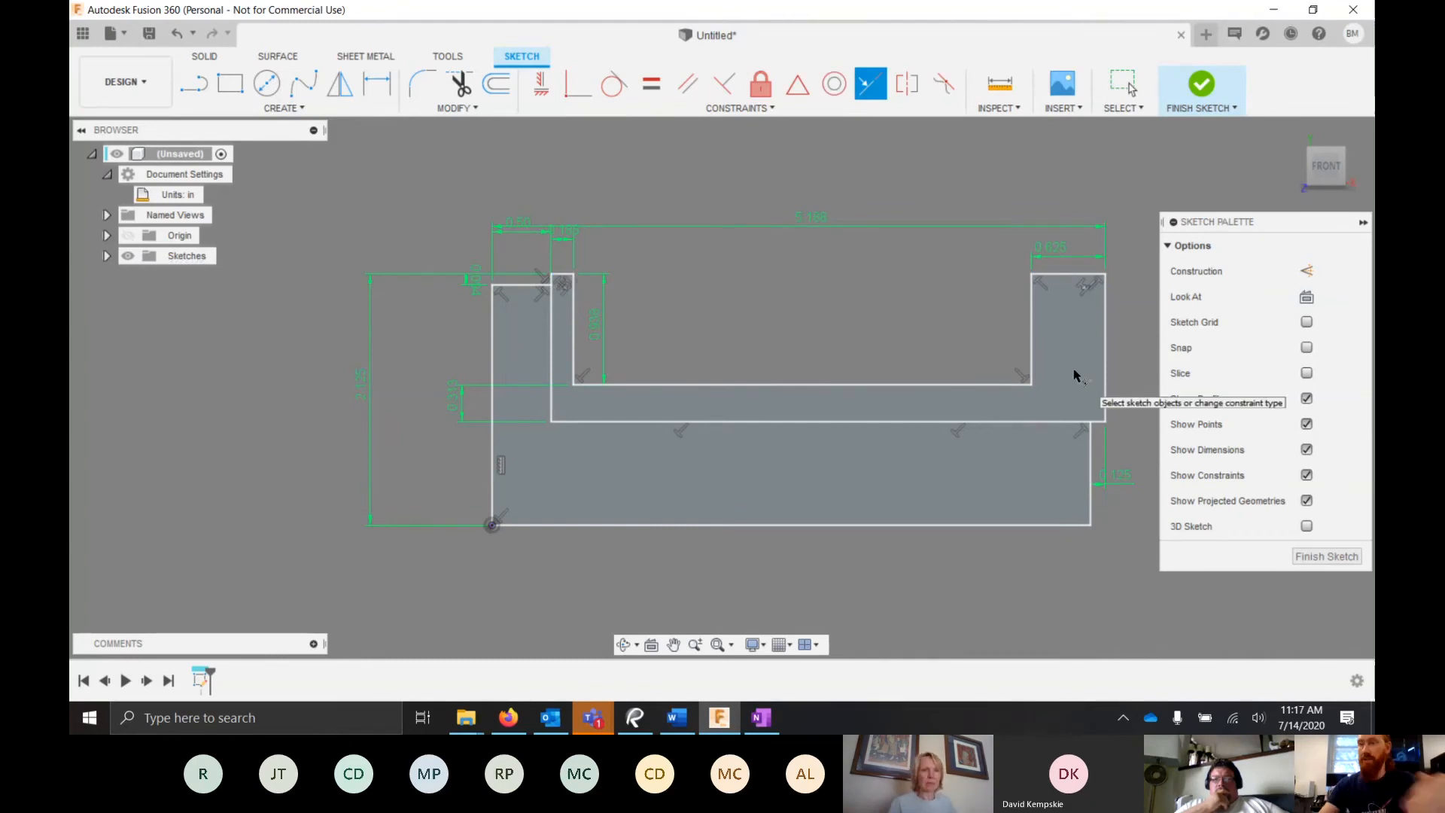
key("Escape")
left_click(1030, 274)
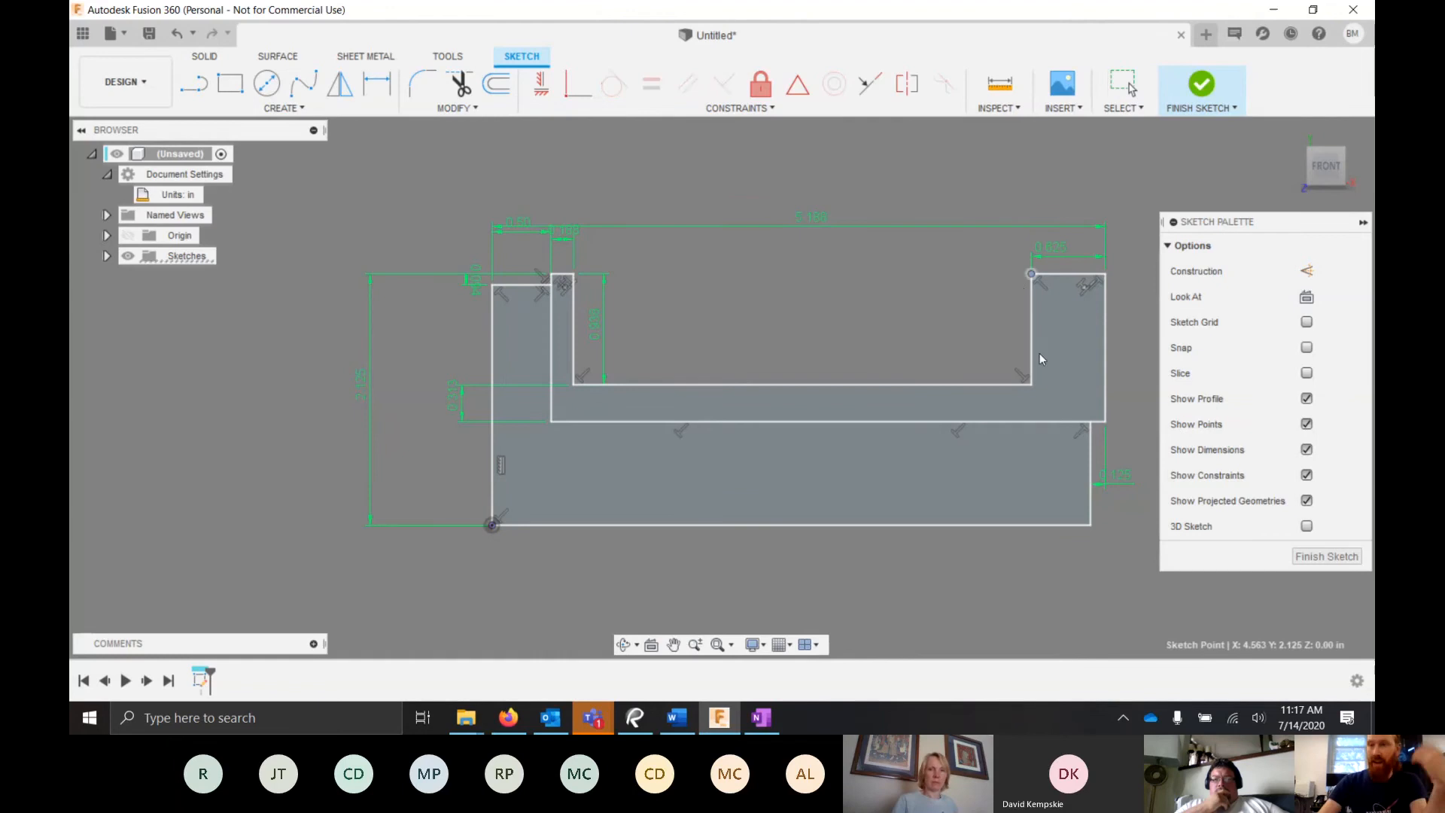
left_click(924, 318)
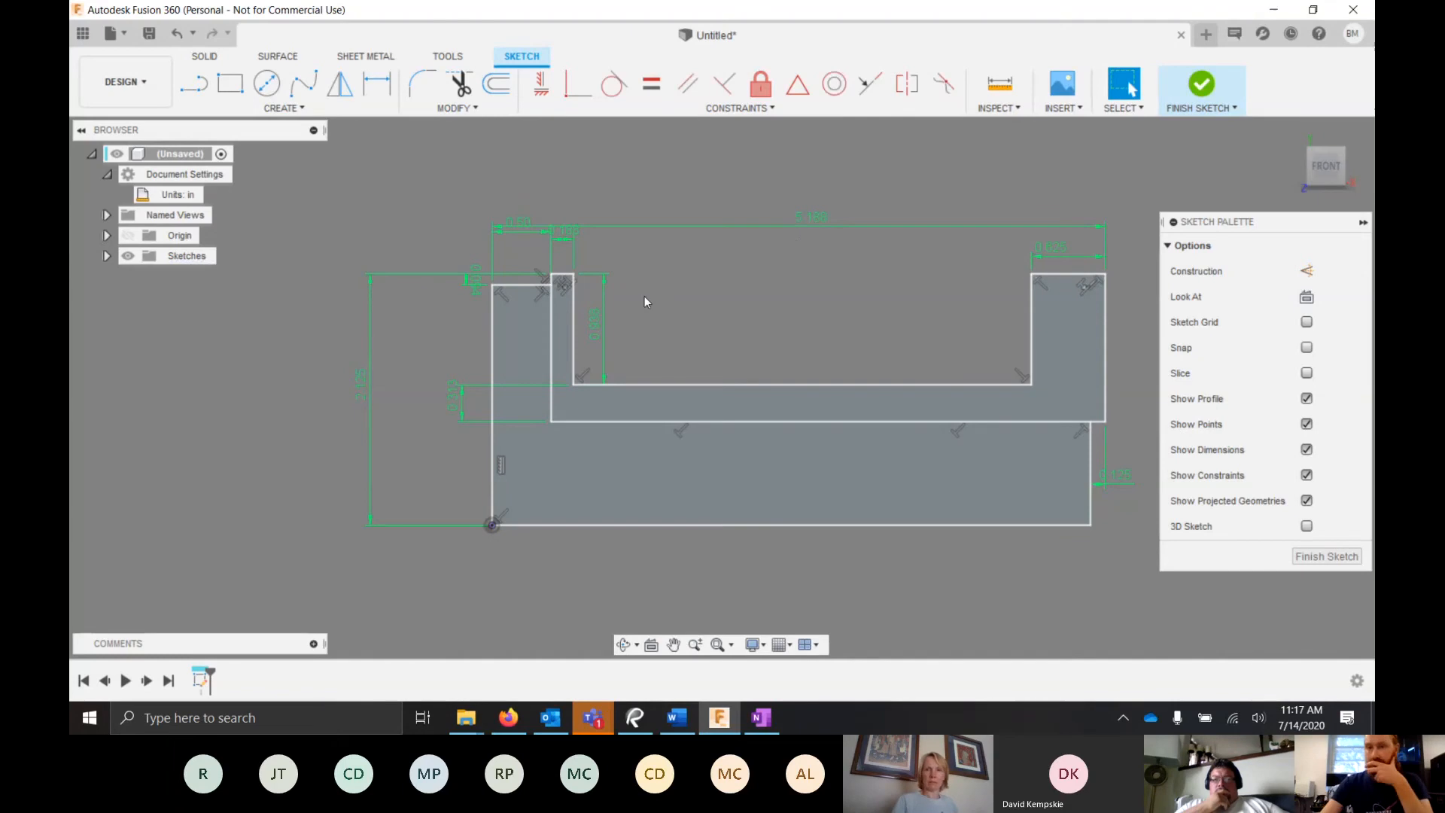
- Review the whole side-profile sketch and finish it
scroll(644, 296, "down", 5)
scroll(960, 372, "up", 5)
scroll(555, 248, "down", 5)
scroll(406, 245, "up", 1)
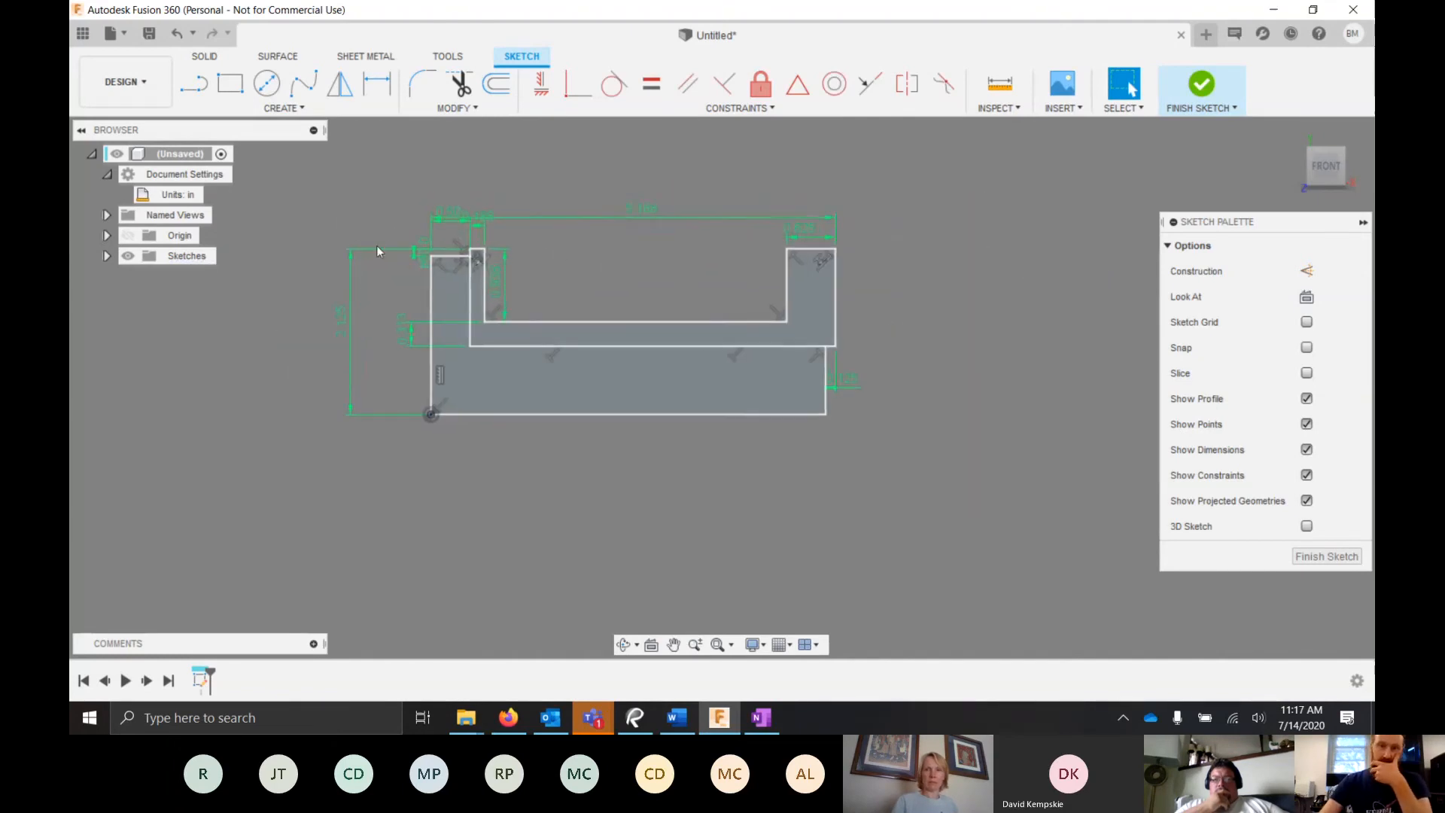
scroll(351, 269, "up", 3)
scroll(1013, 359, "down", 3)
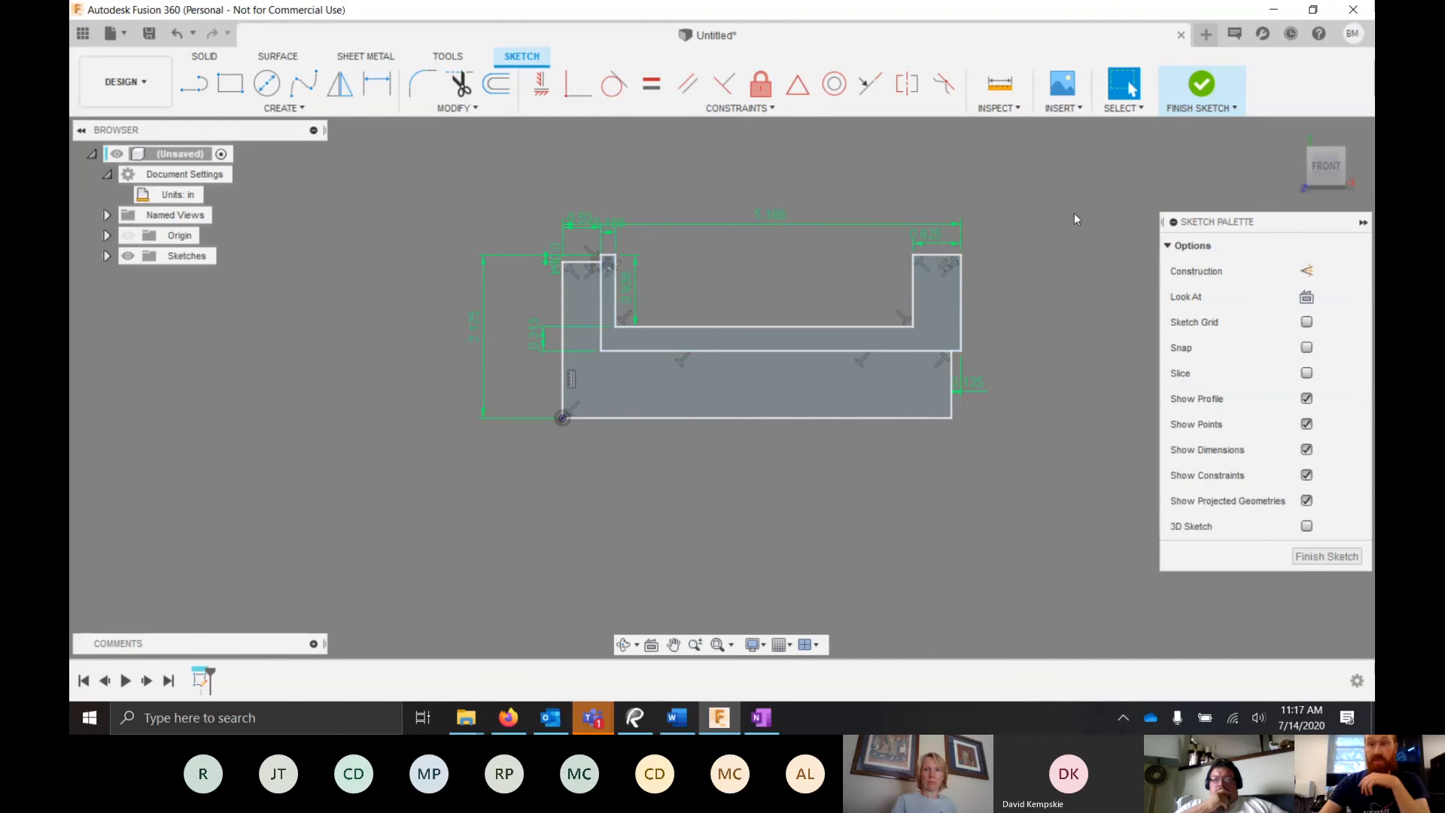
left_click(1201, 87)
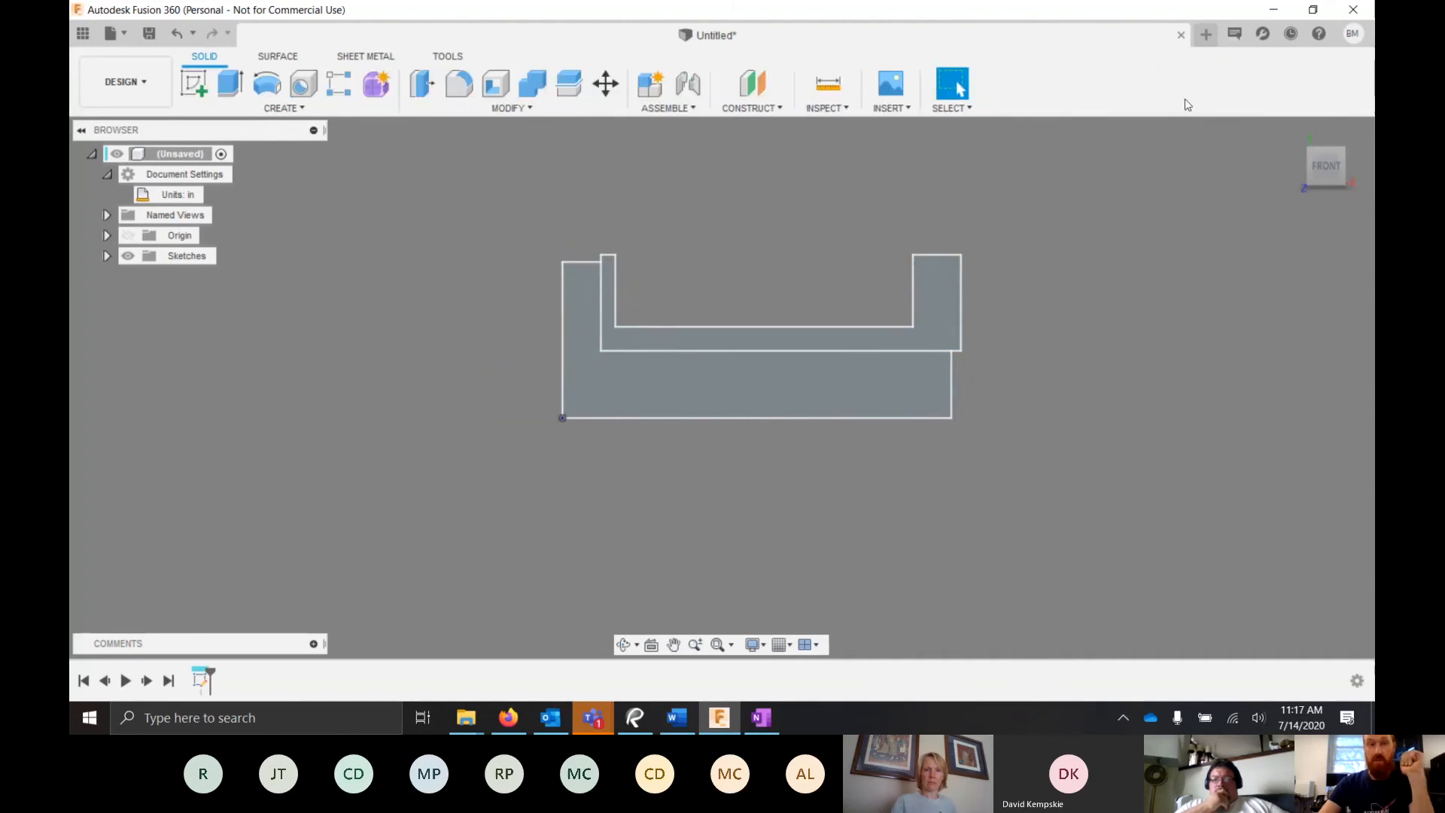
- Start an Extrude of the U-shaped upper profile with a distance of 2.125 in
left_click(234, 89)
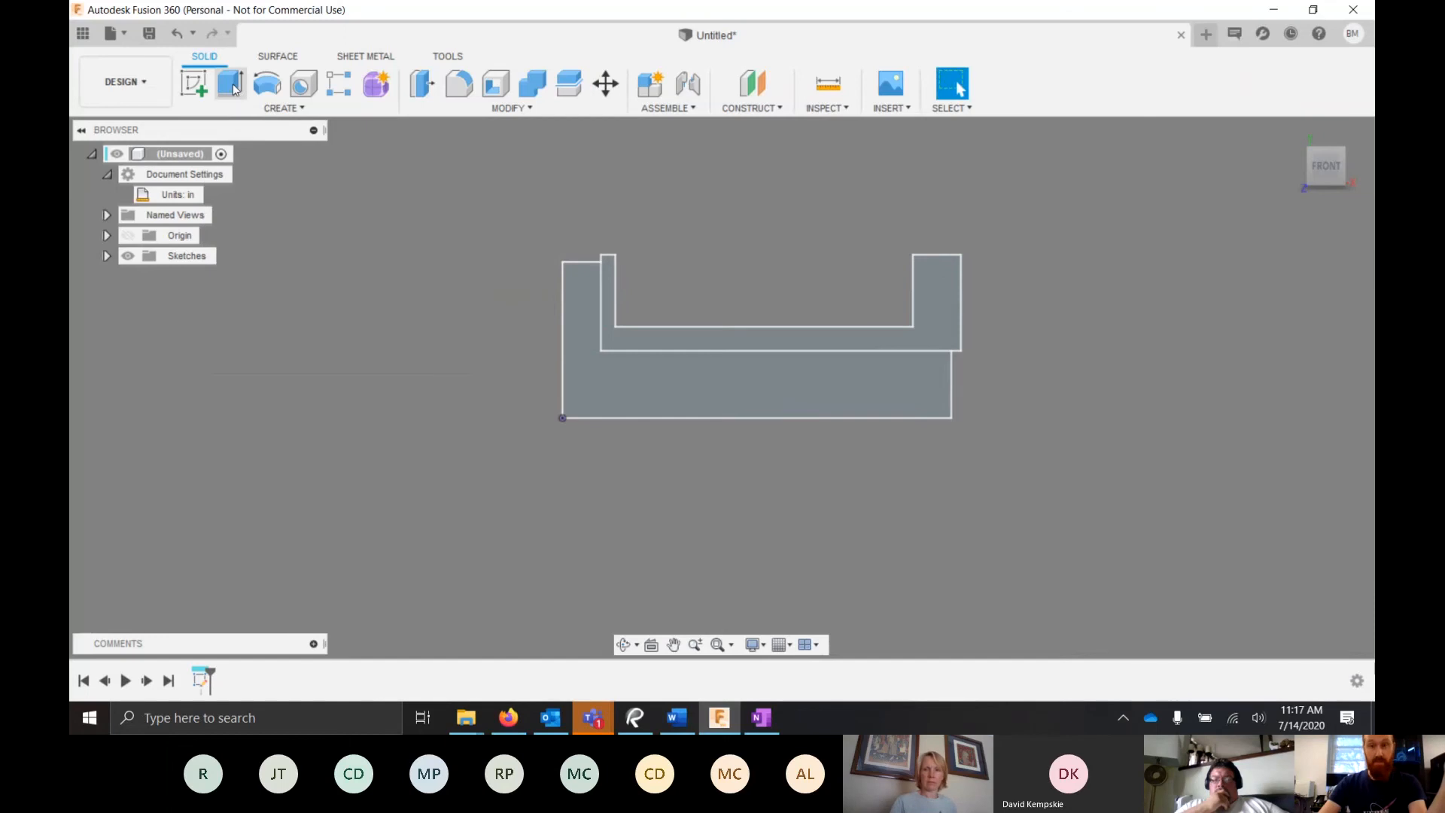
middle_click_drag(778, 233, 737, 289, "shift")
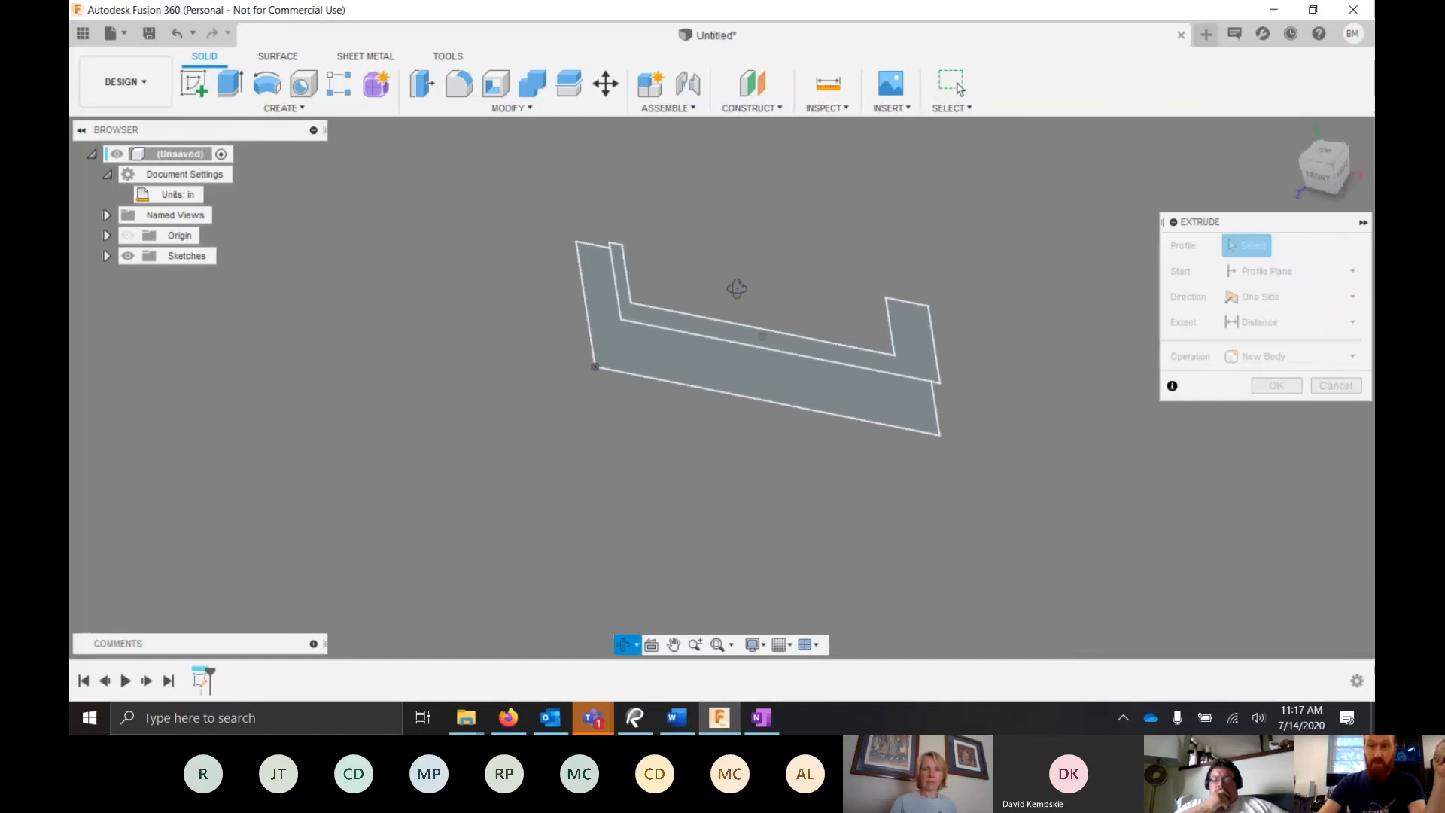
scroll(805, 290, "up", 3)
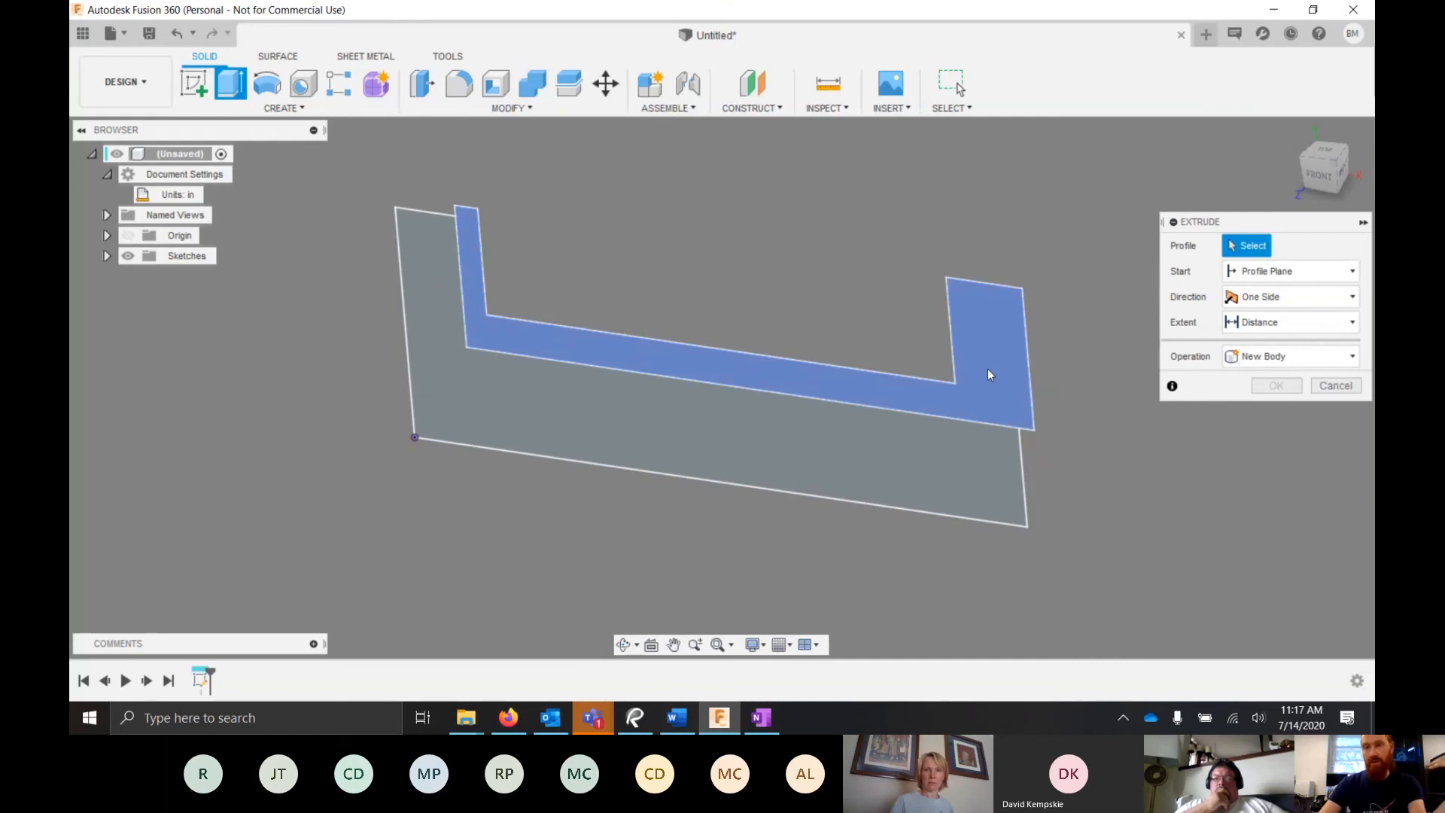
left_click(515, 340)
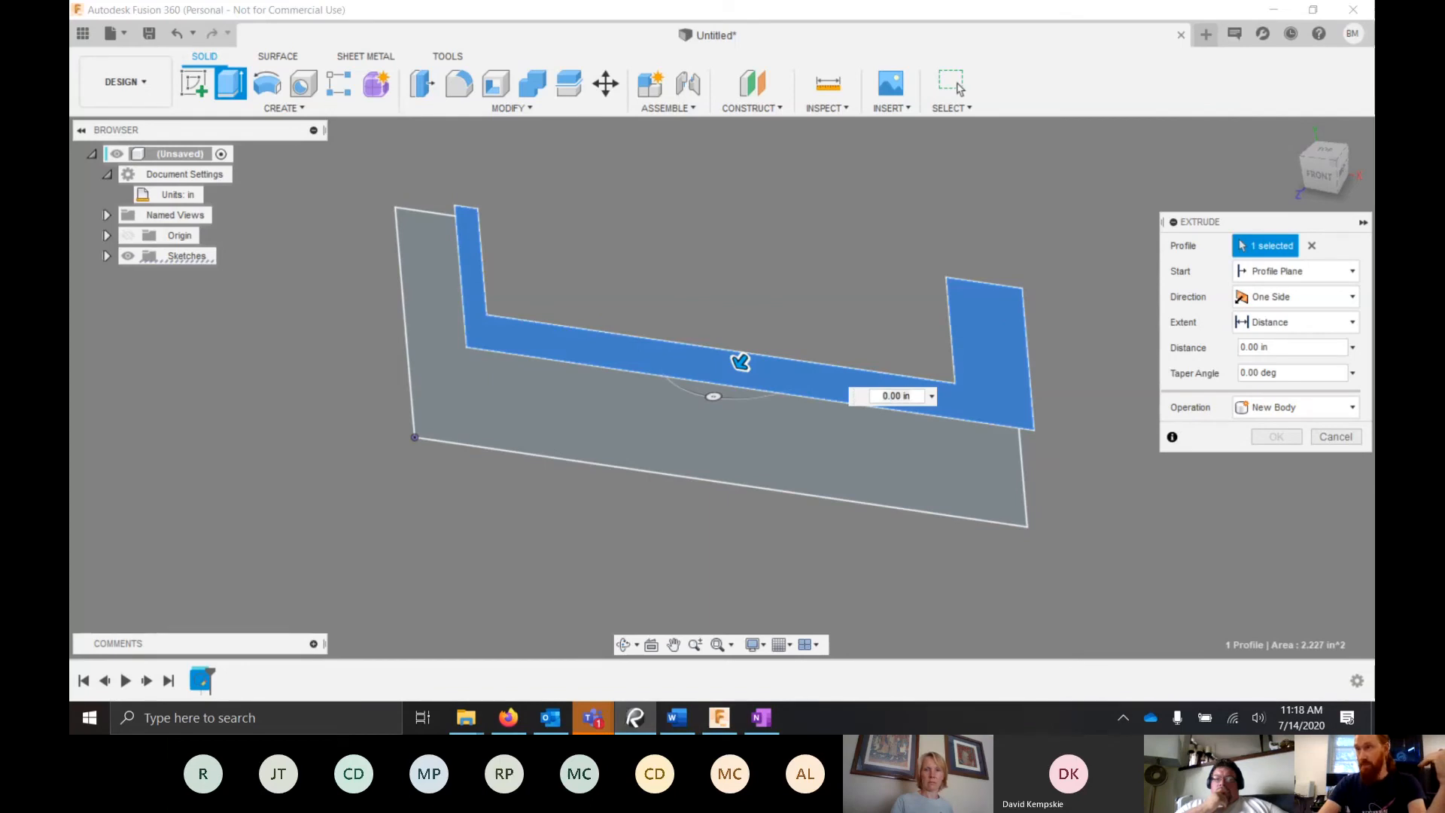
left_click(939, 22)
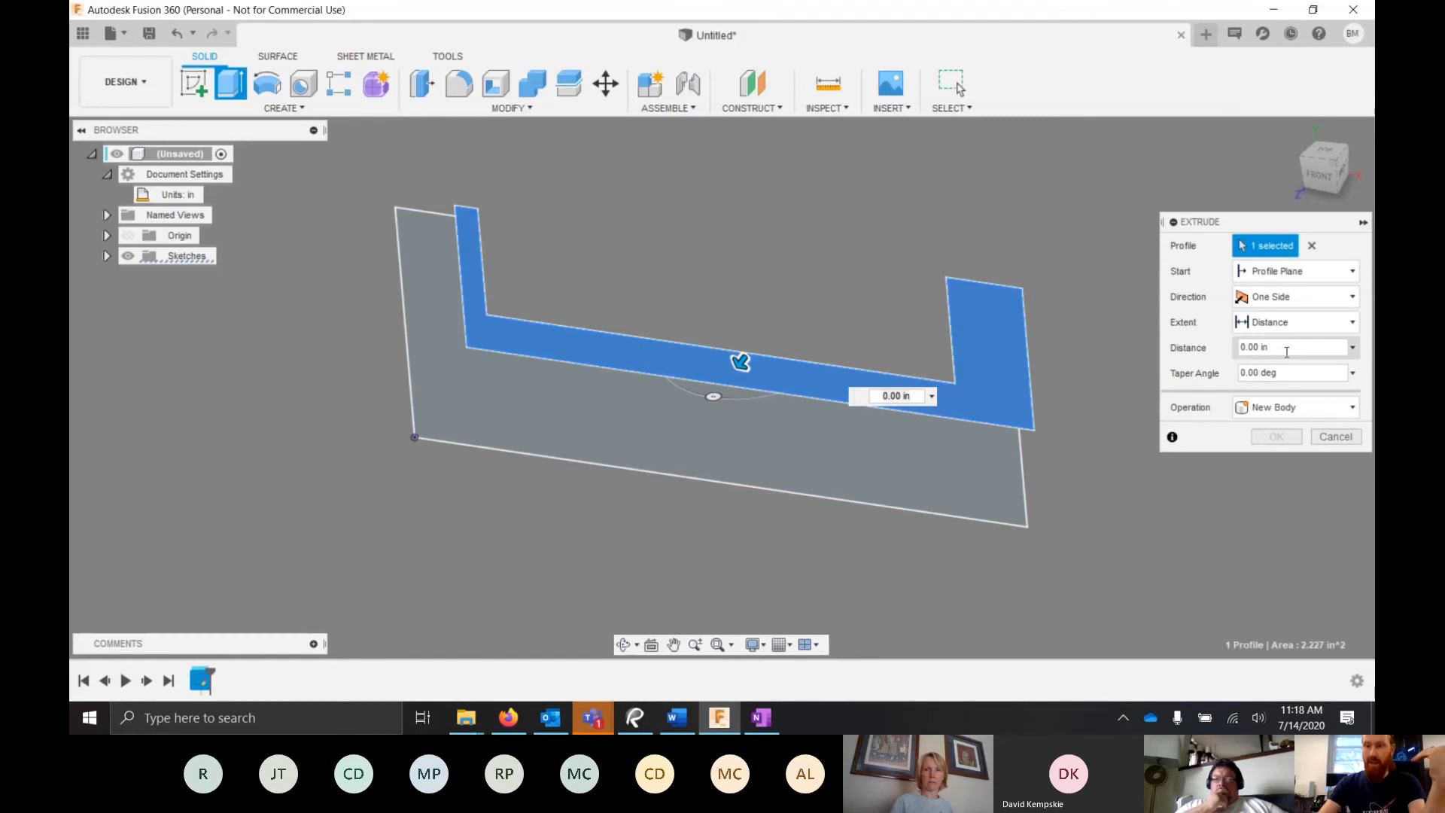
left_click(1250, 347)
type("2")
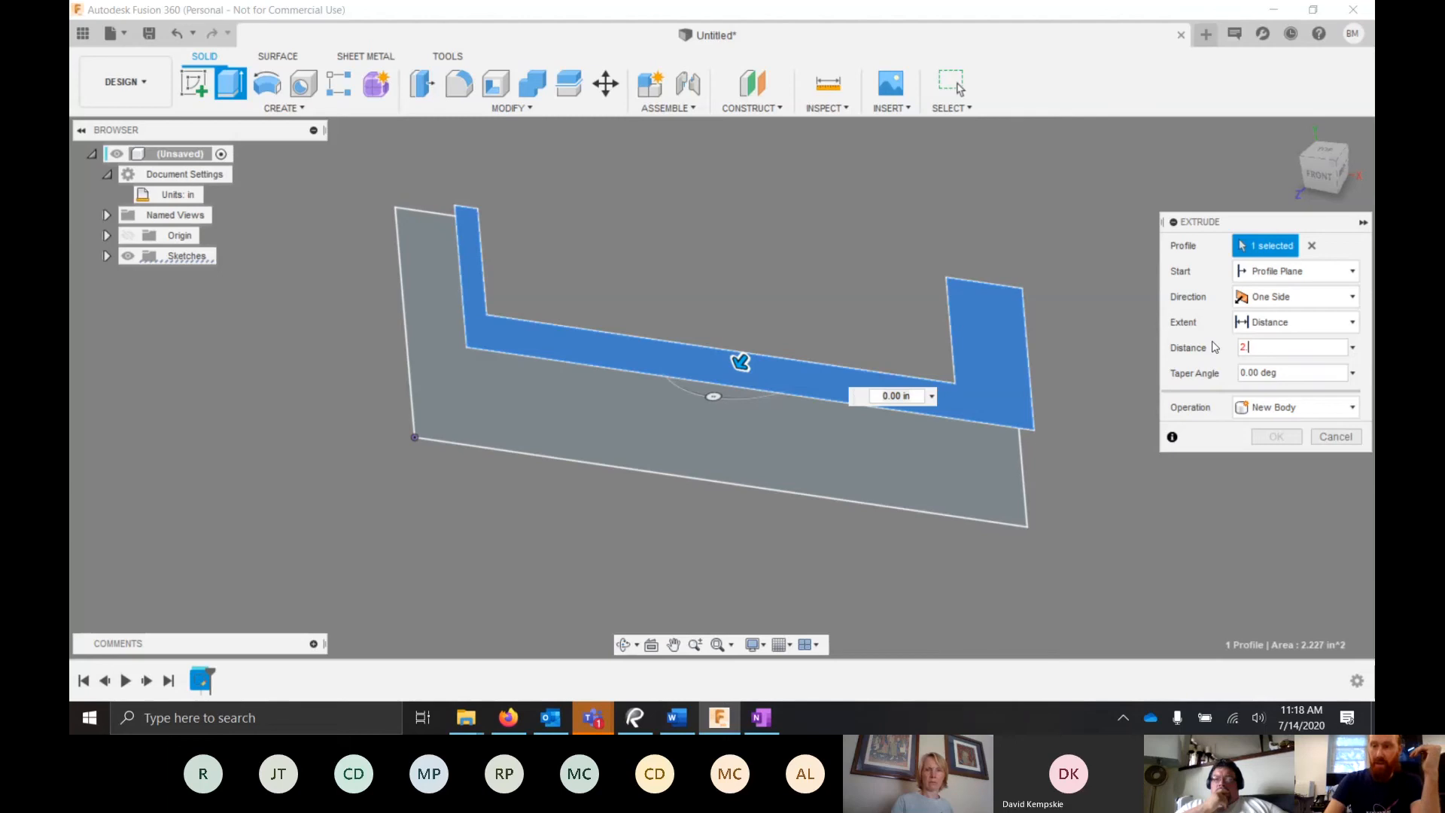
type(".0.125")
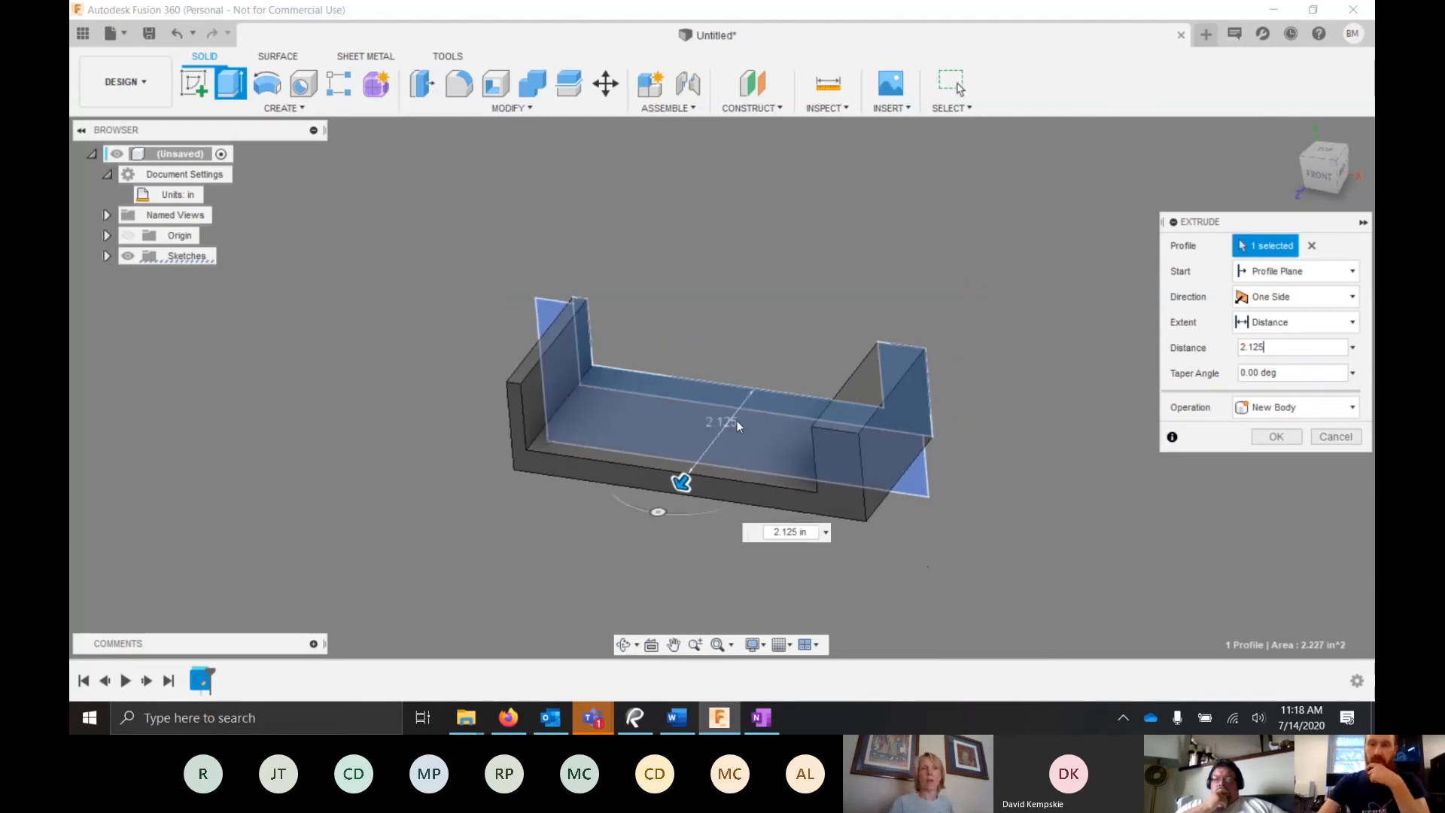
middle_click_drag(738, 426, 579, 451, "shift")
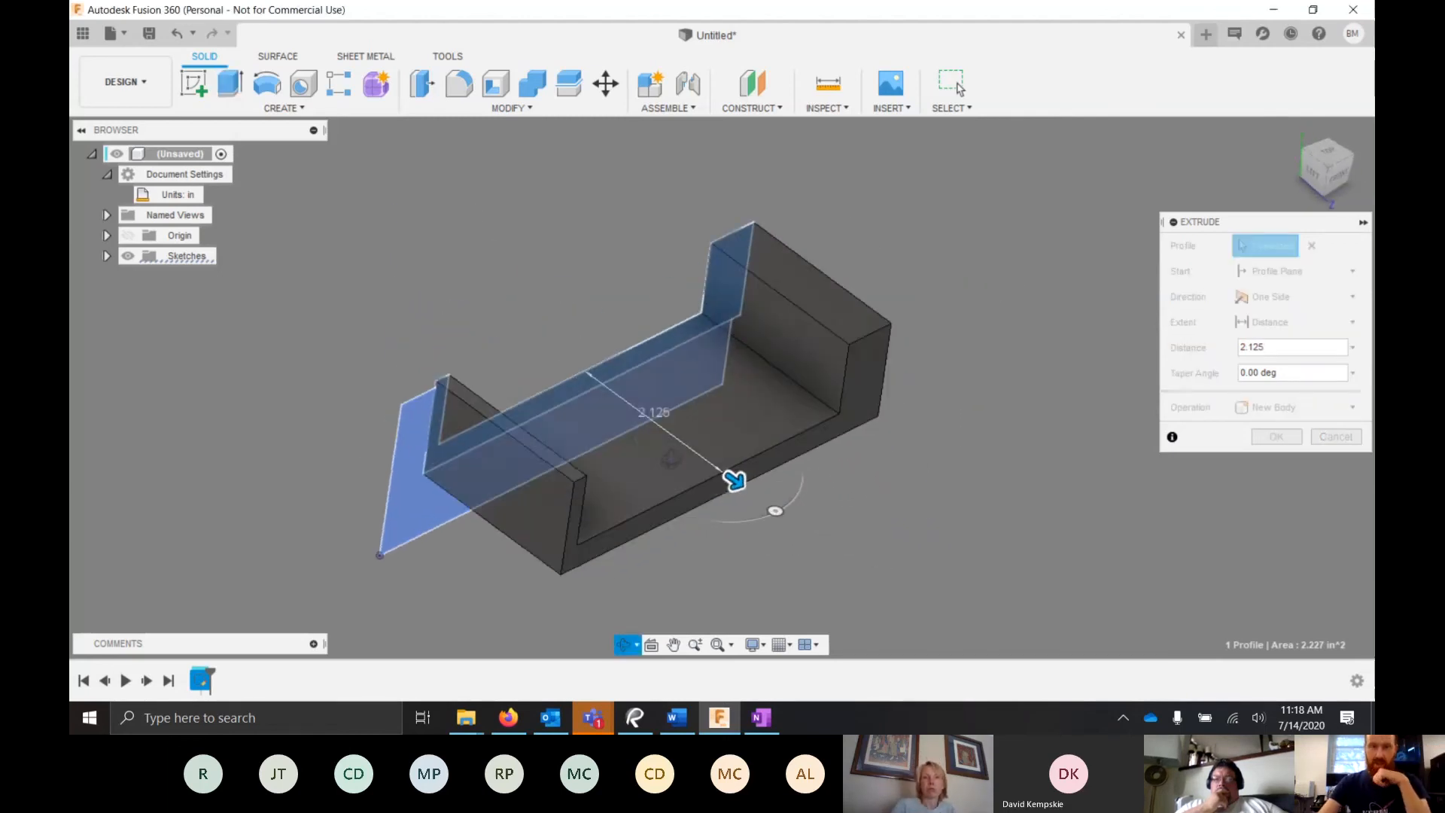
middle_click_drag(670, 455, 661, 432, "shift")
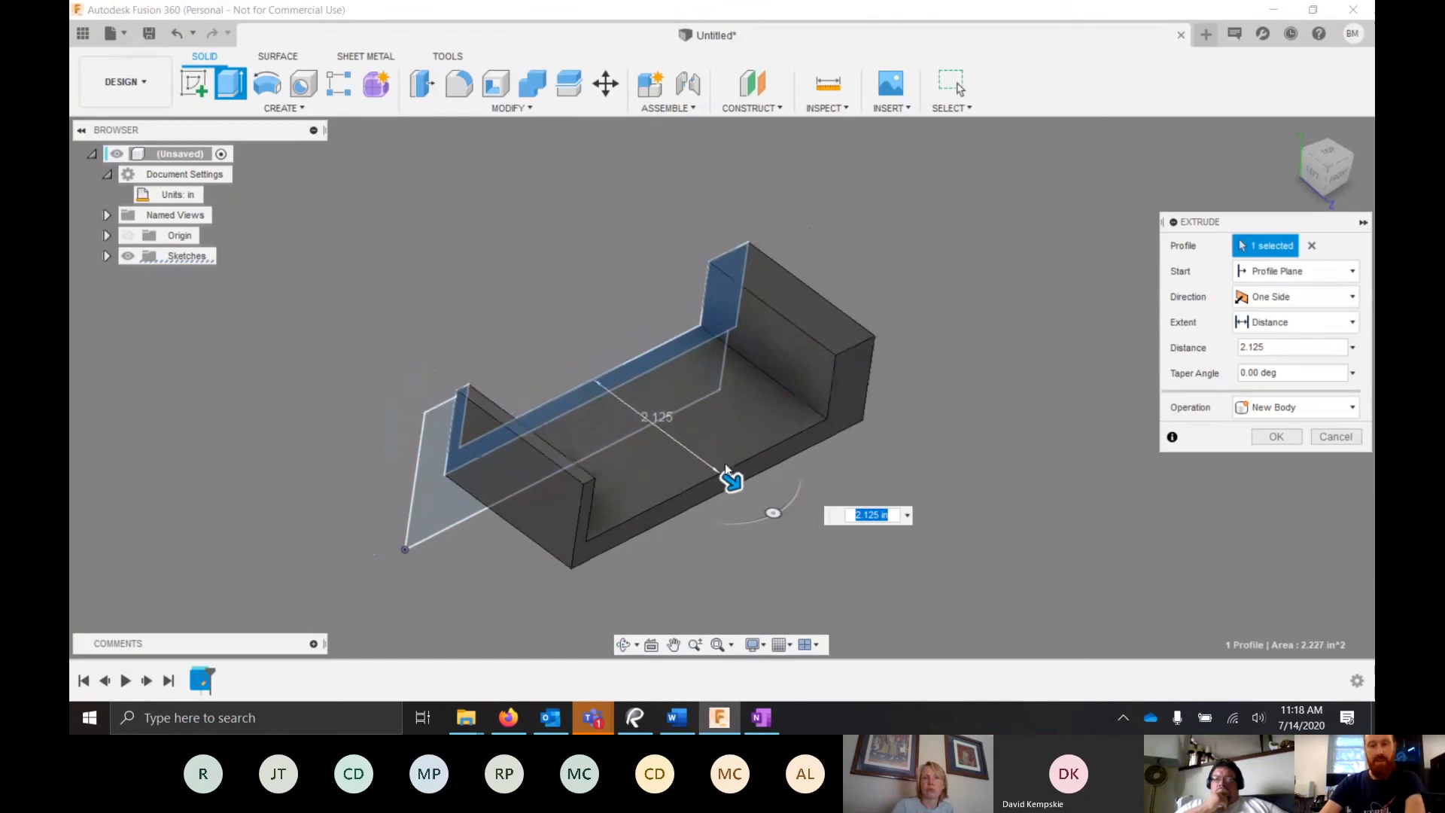
scroll(725, 467, "up", 2)
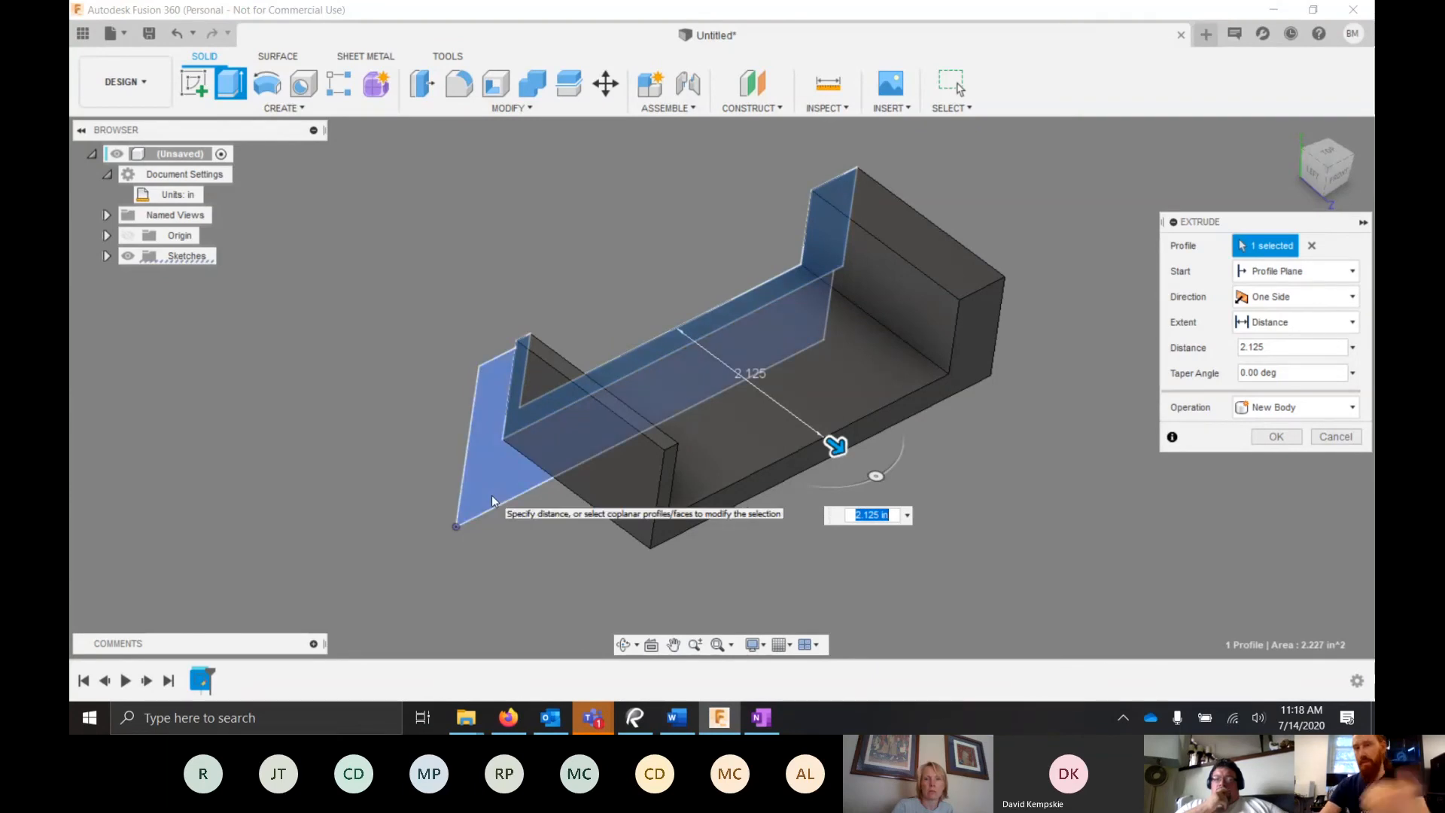
- Make the extrusion direction Symmetric and measure its distance as Whole Length
left_click(1295, 302)
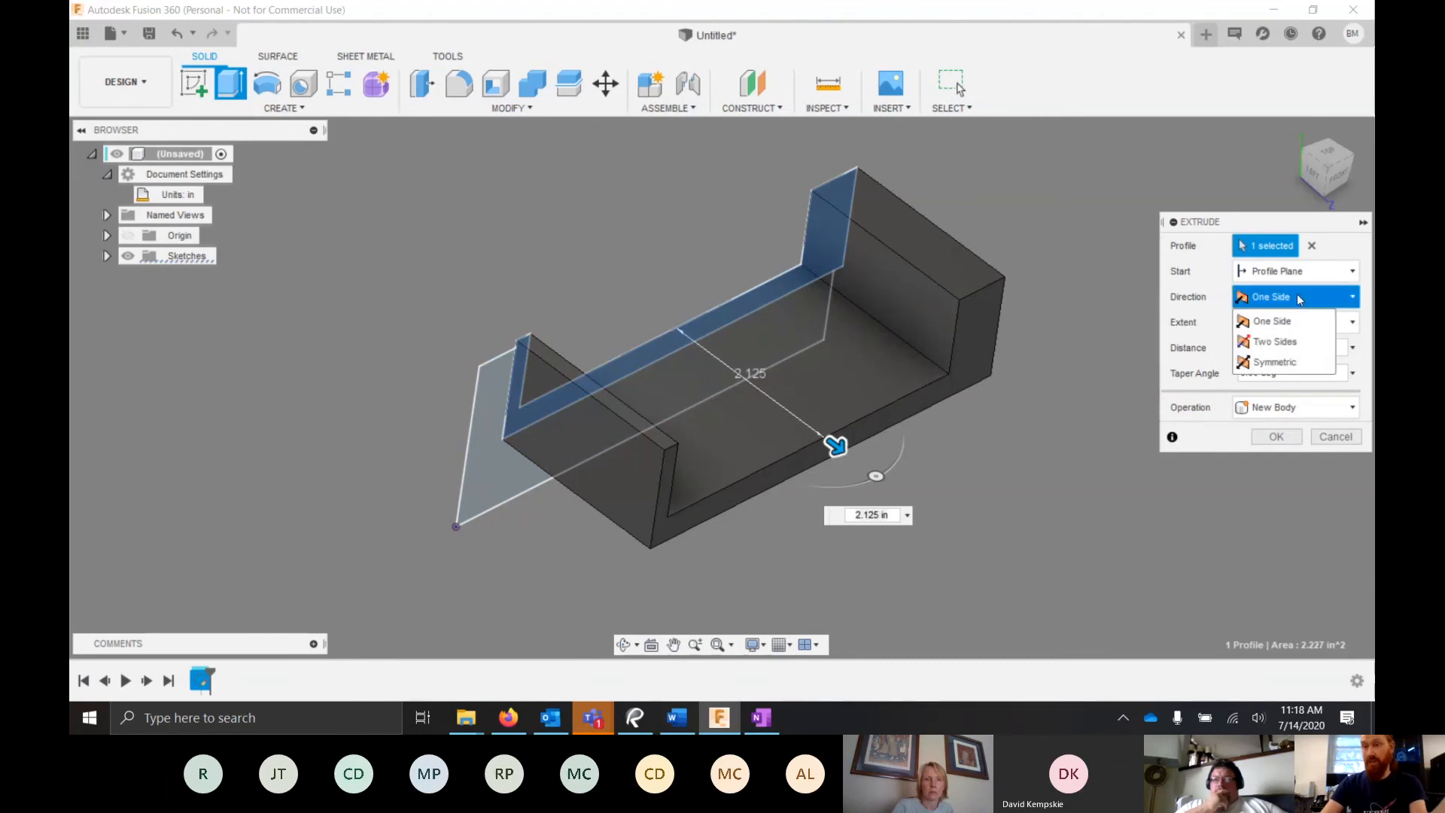
left_click(1291, 362)
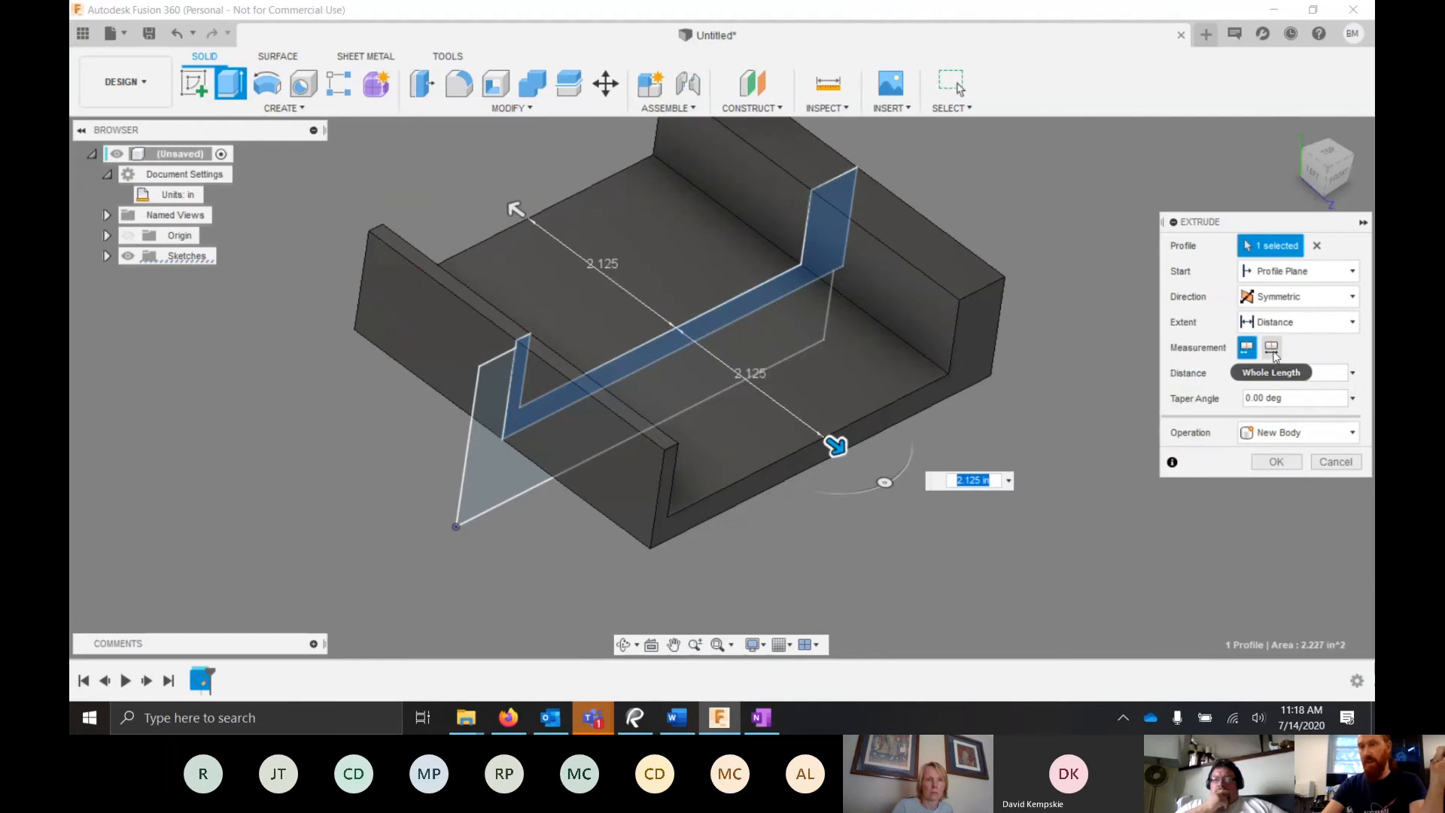
left_click_drag(1266, 373, 1251, 374)
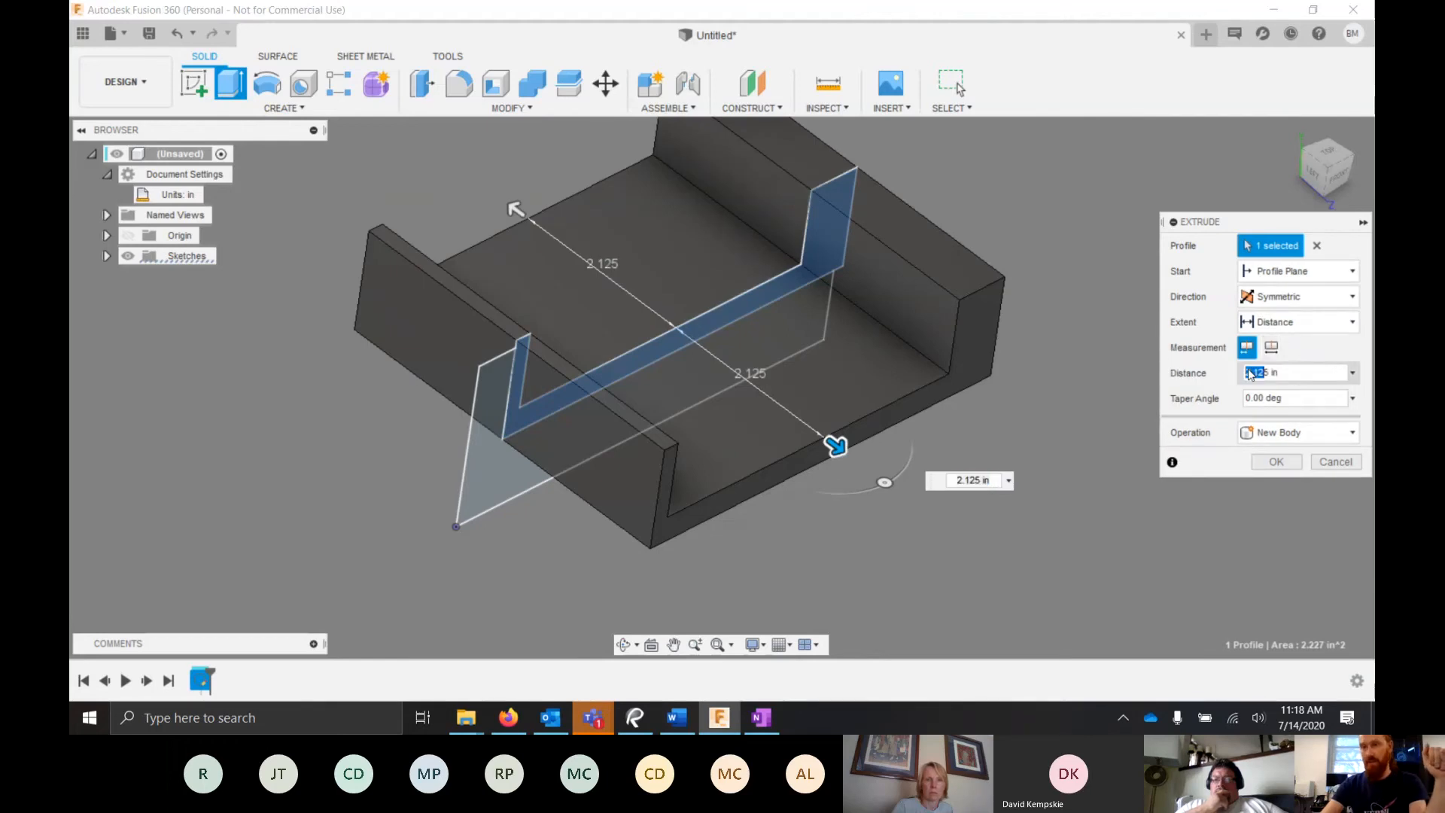
left_click(1271, 347)
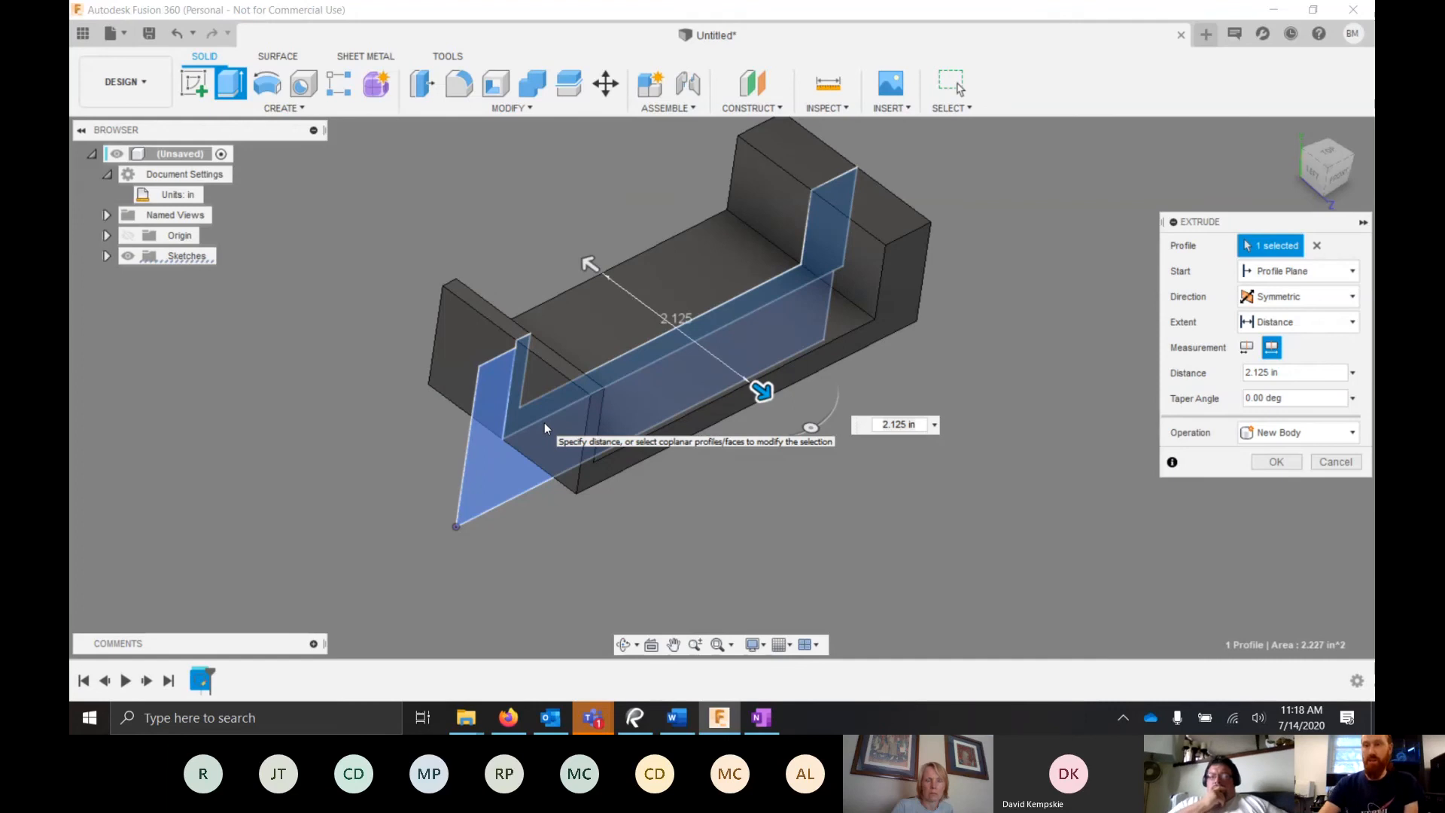
- Set the extrusion's operation to New Component and complete the extrusion
left_click(1292, 434)
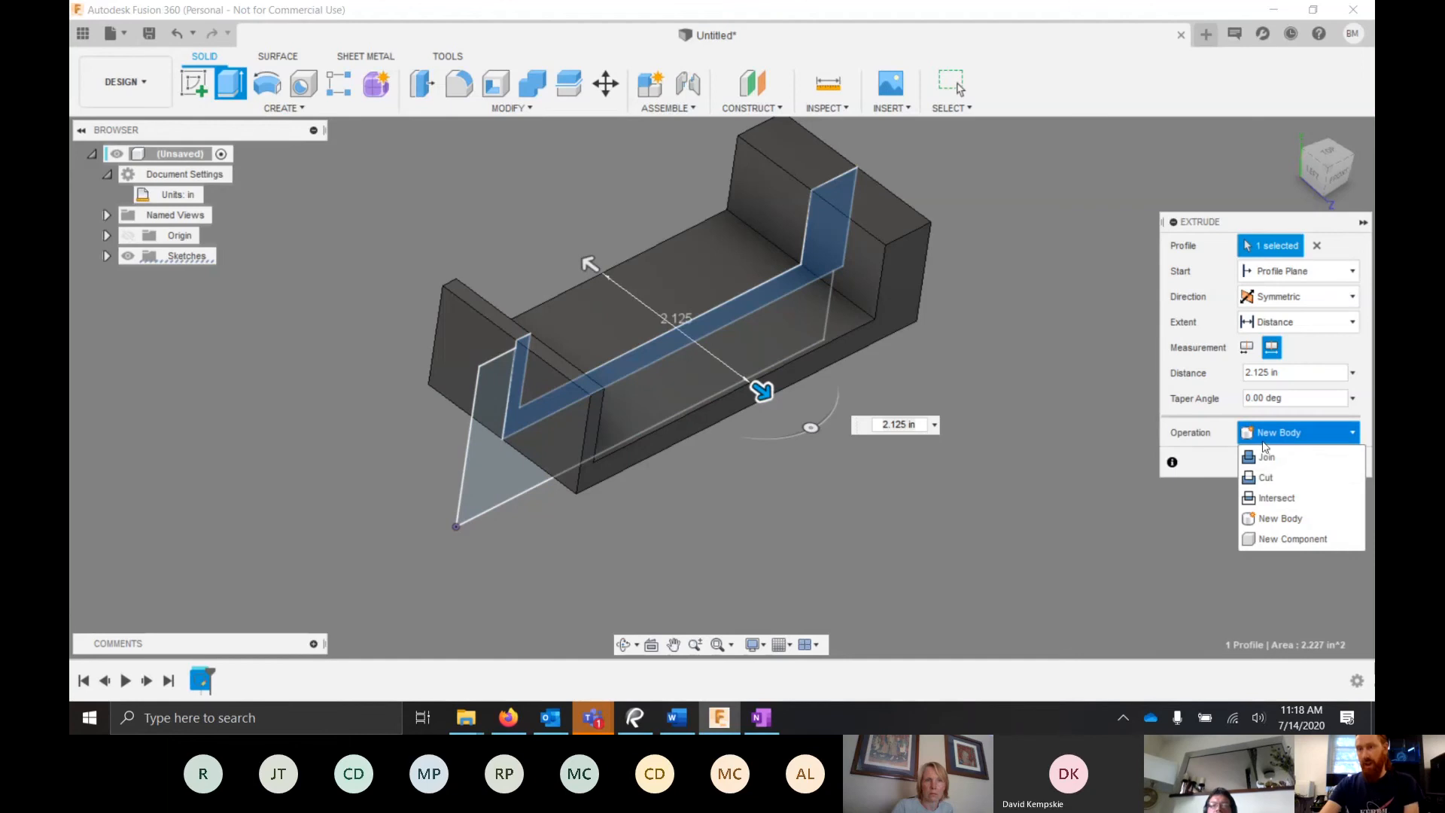
left_click(1285, 540)
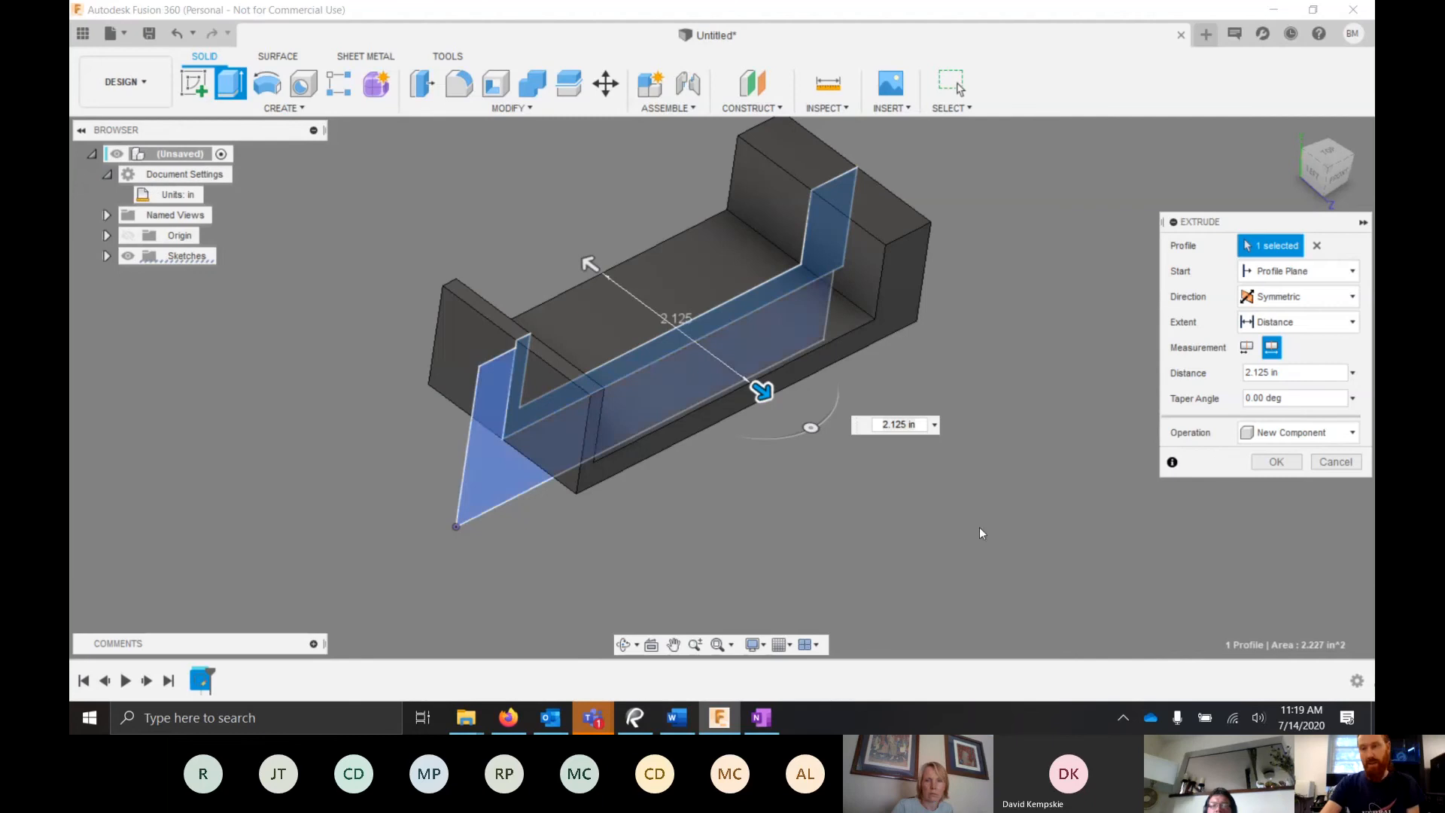
left_click(1280, 466)
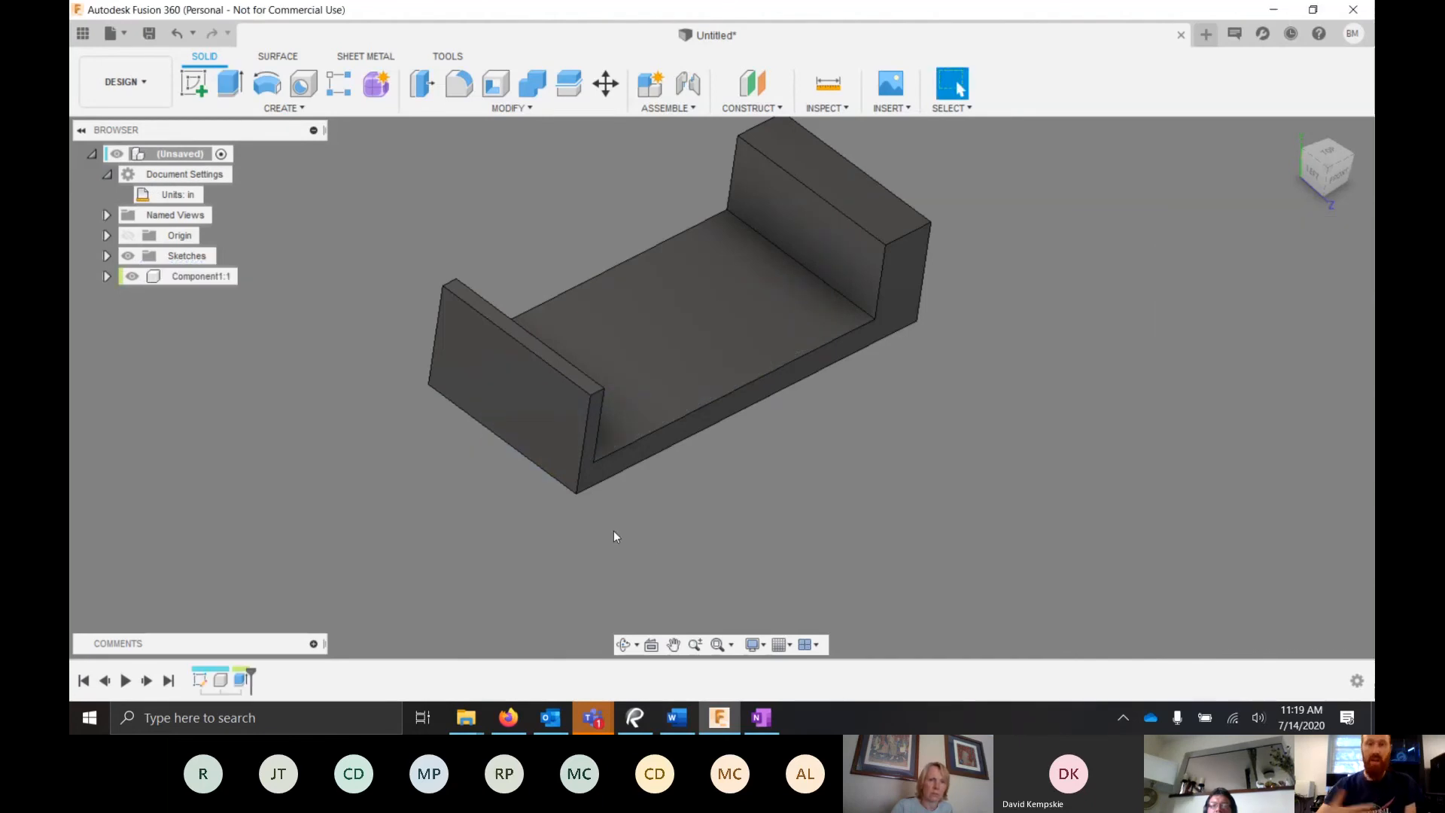
- Rename the newly created component as Vice Base
scroll(607, 519, "down", 2)
scroll(526, 324, "up", 2)
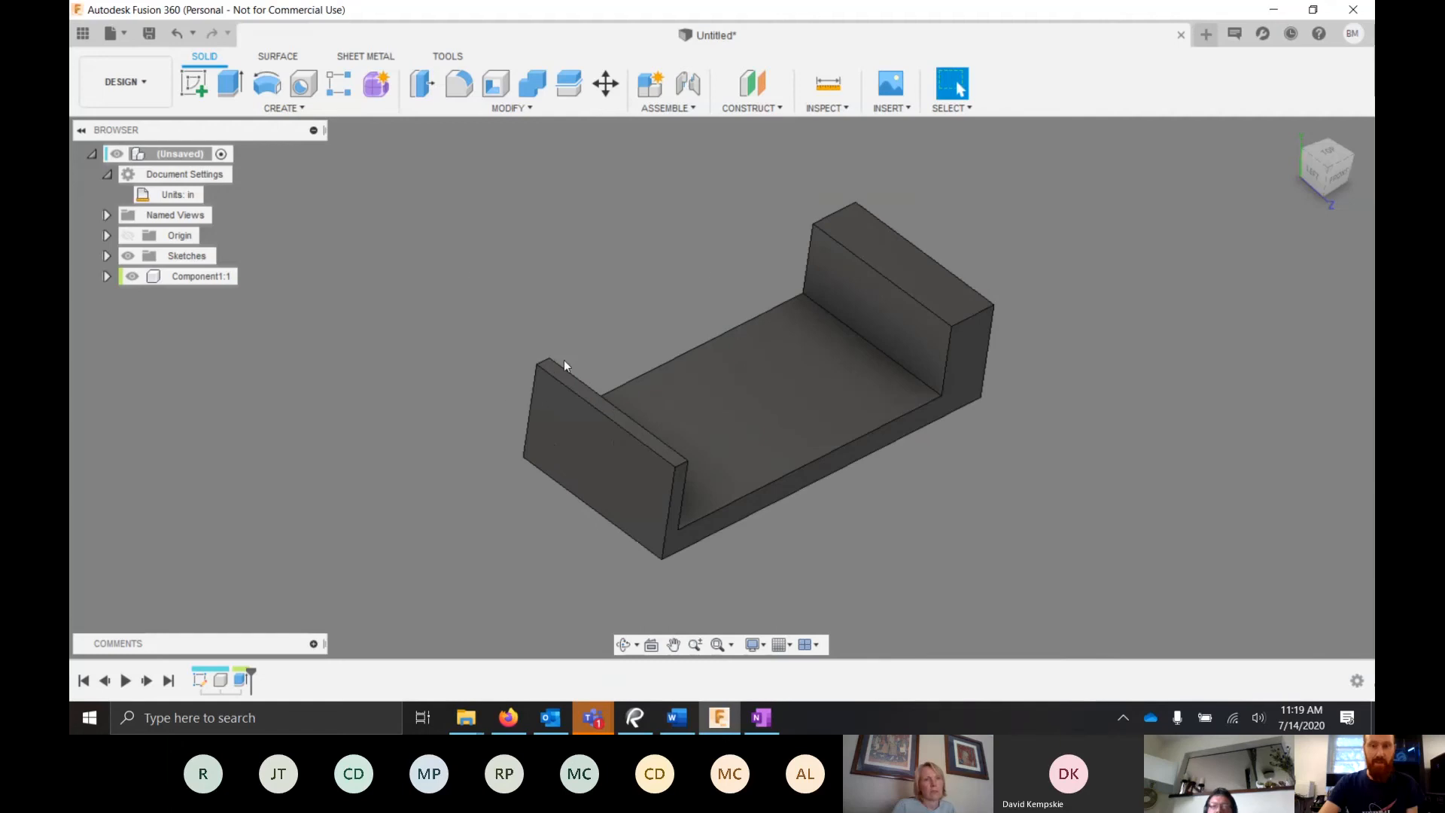
middle_click_drag(810, 563, 696, 492, "shift")
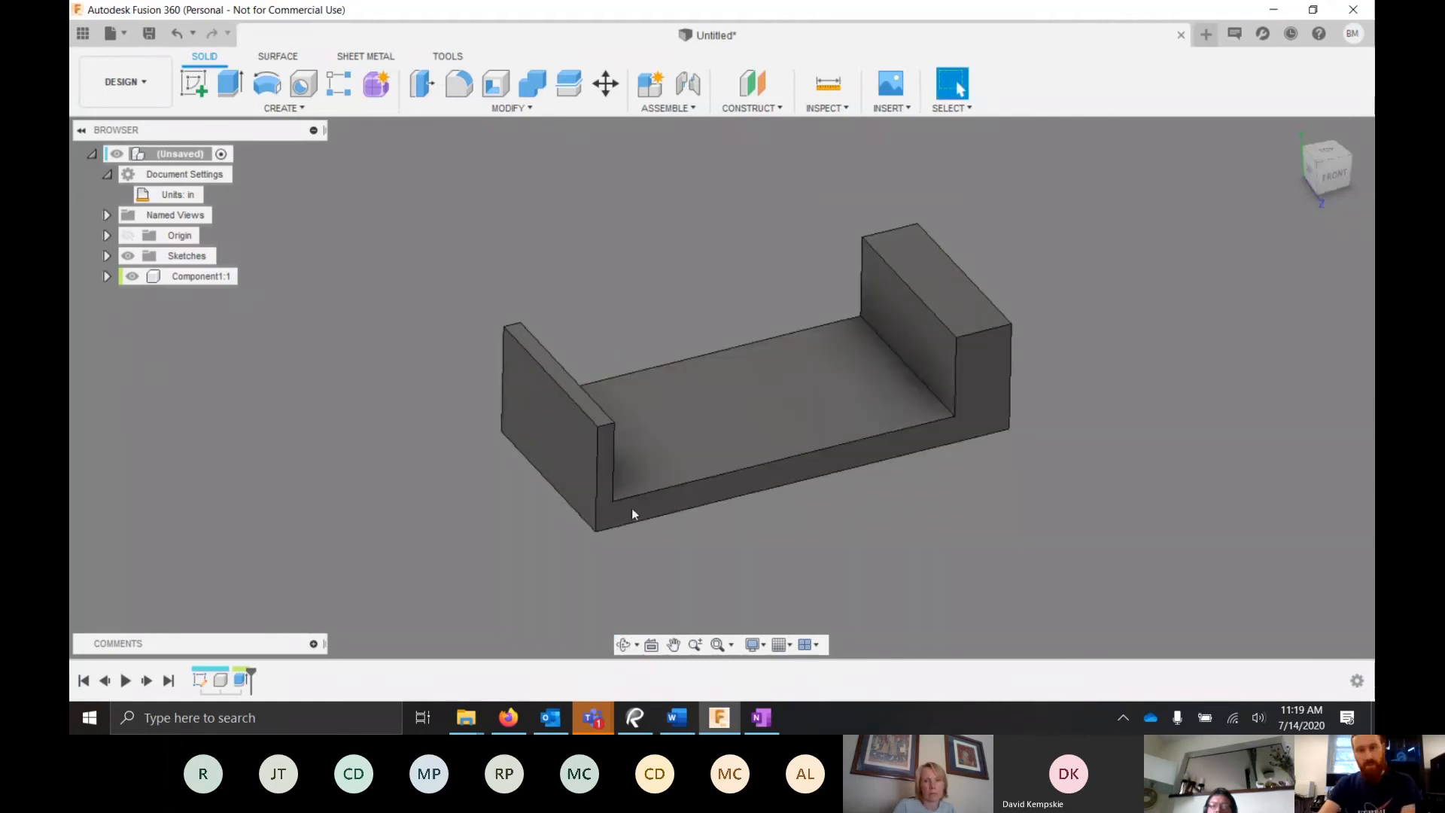
left_click(196, 276)
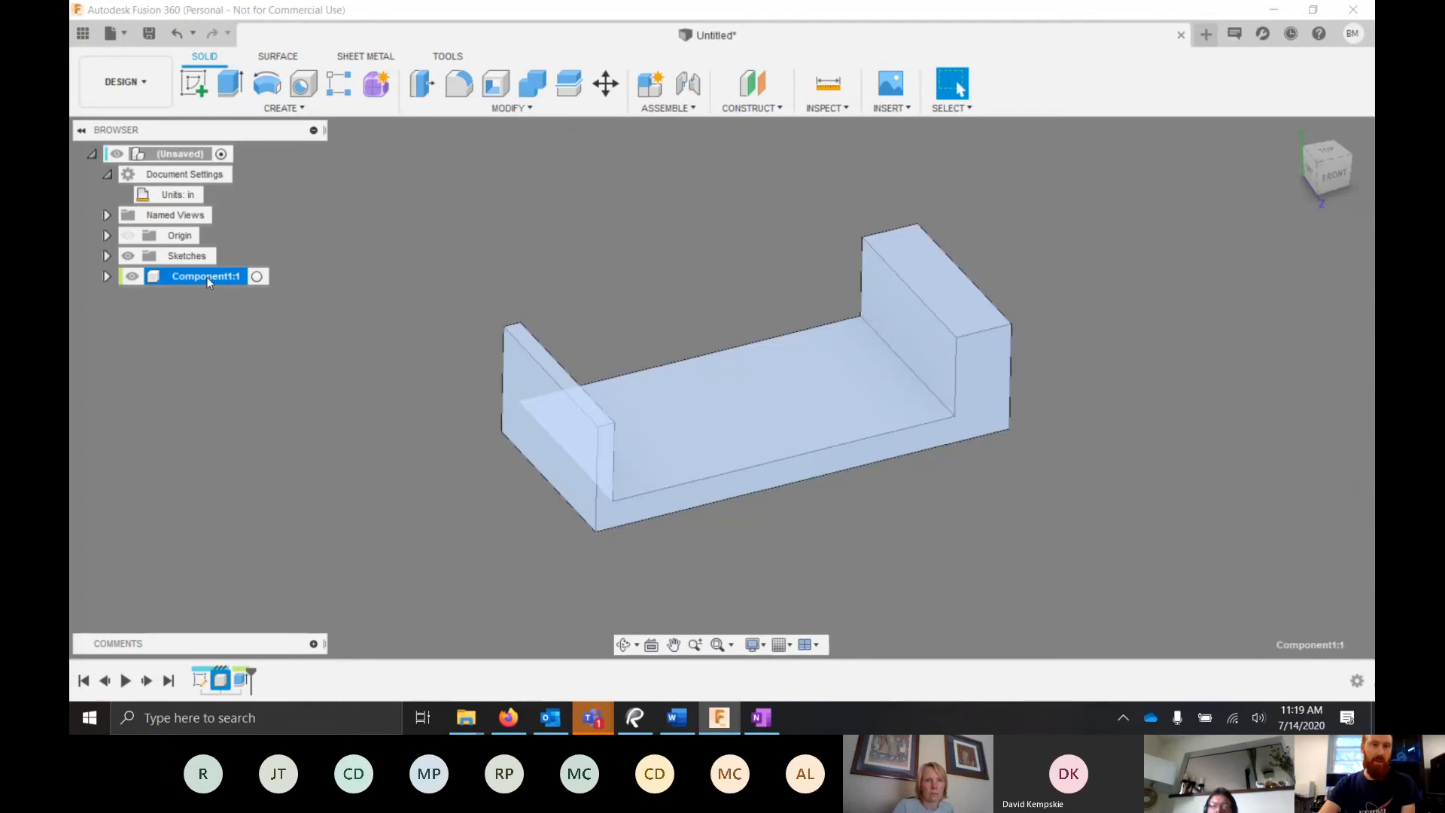
double_click(206, 276)
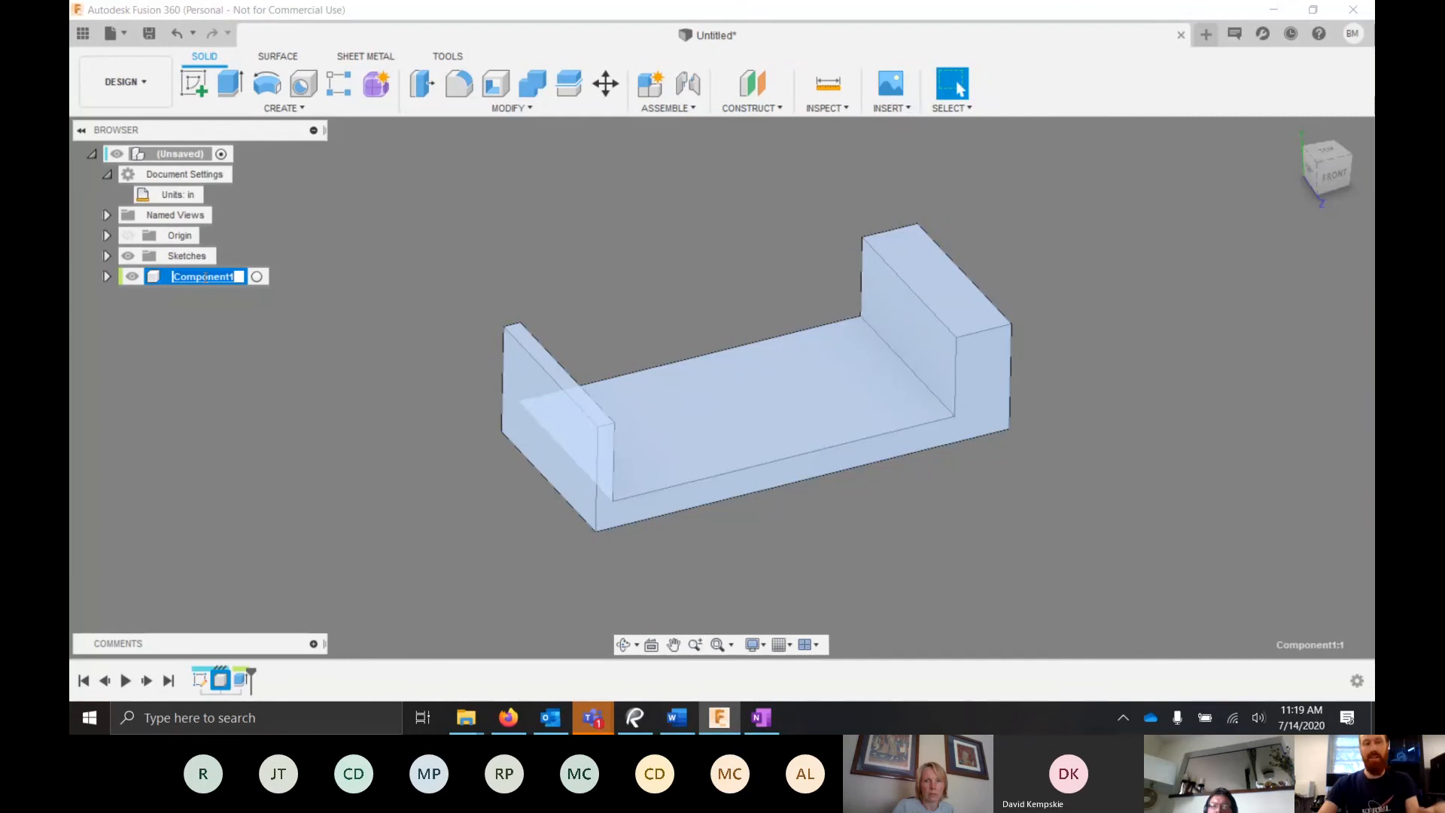
type("Vice B")
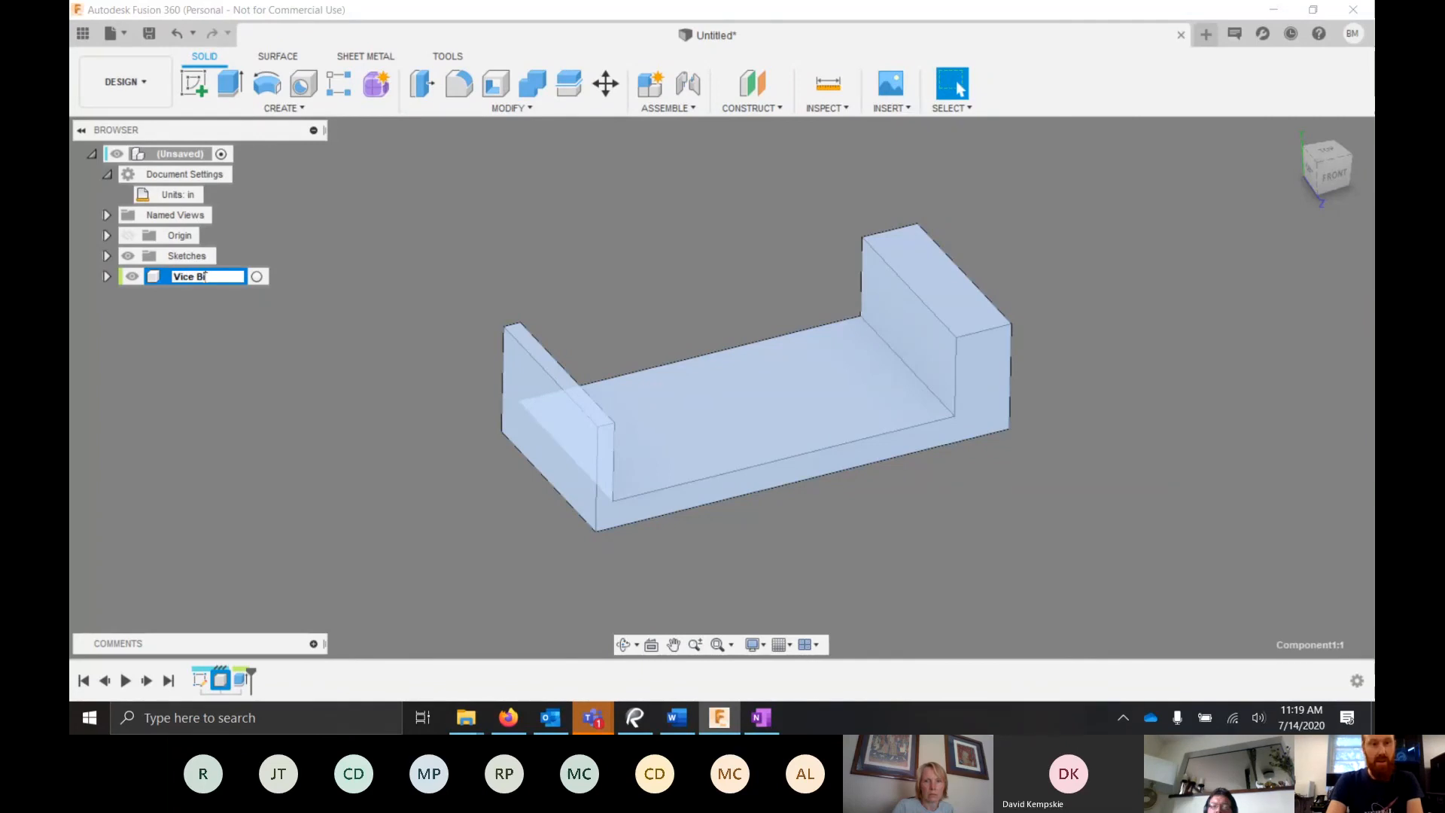
type("ase")
key("Return")
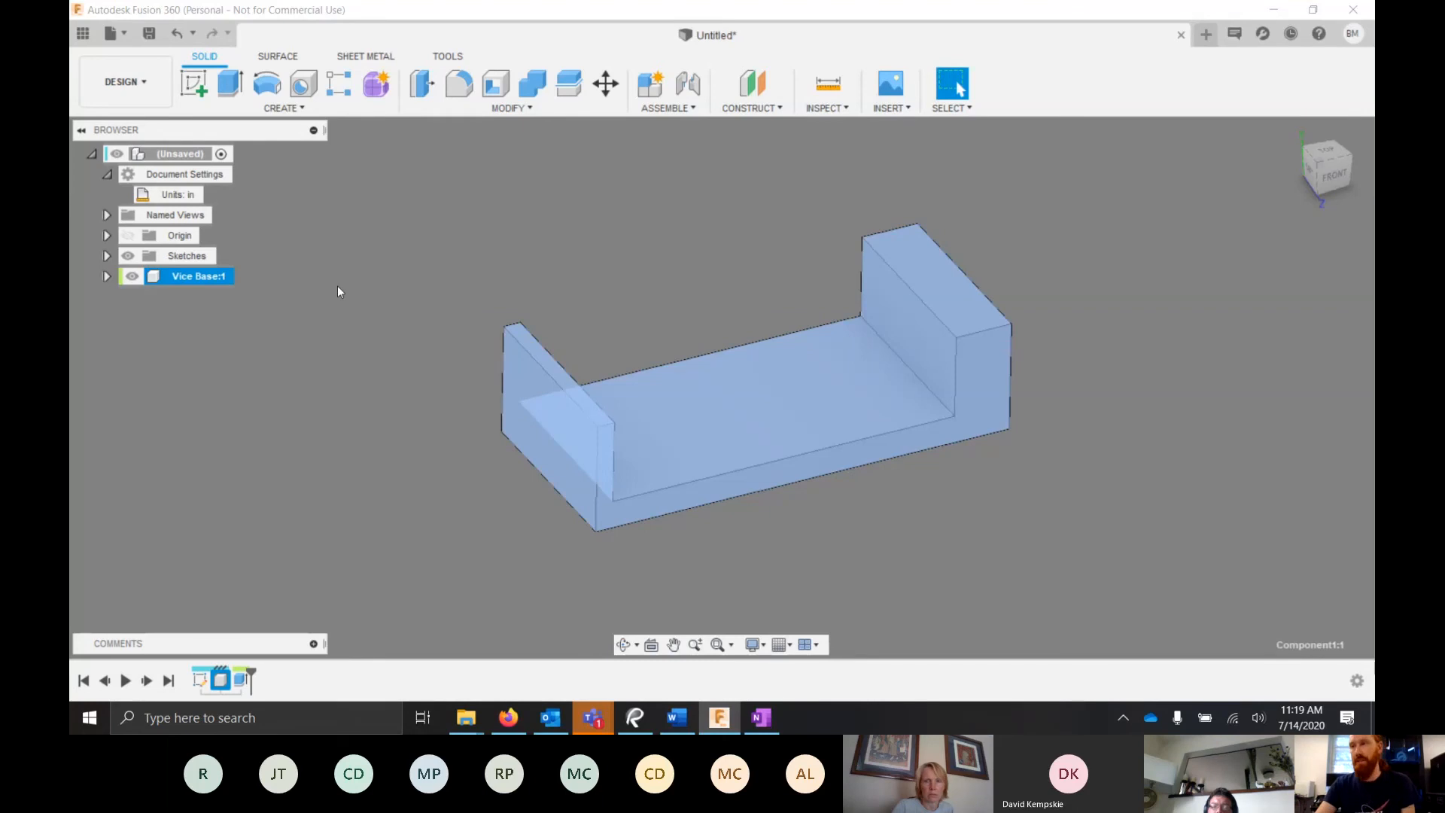
left_click(440, 331)
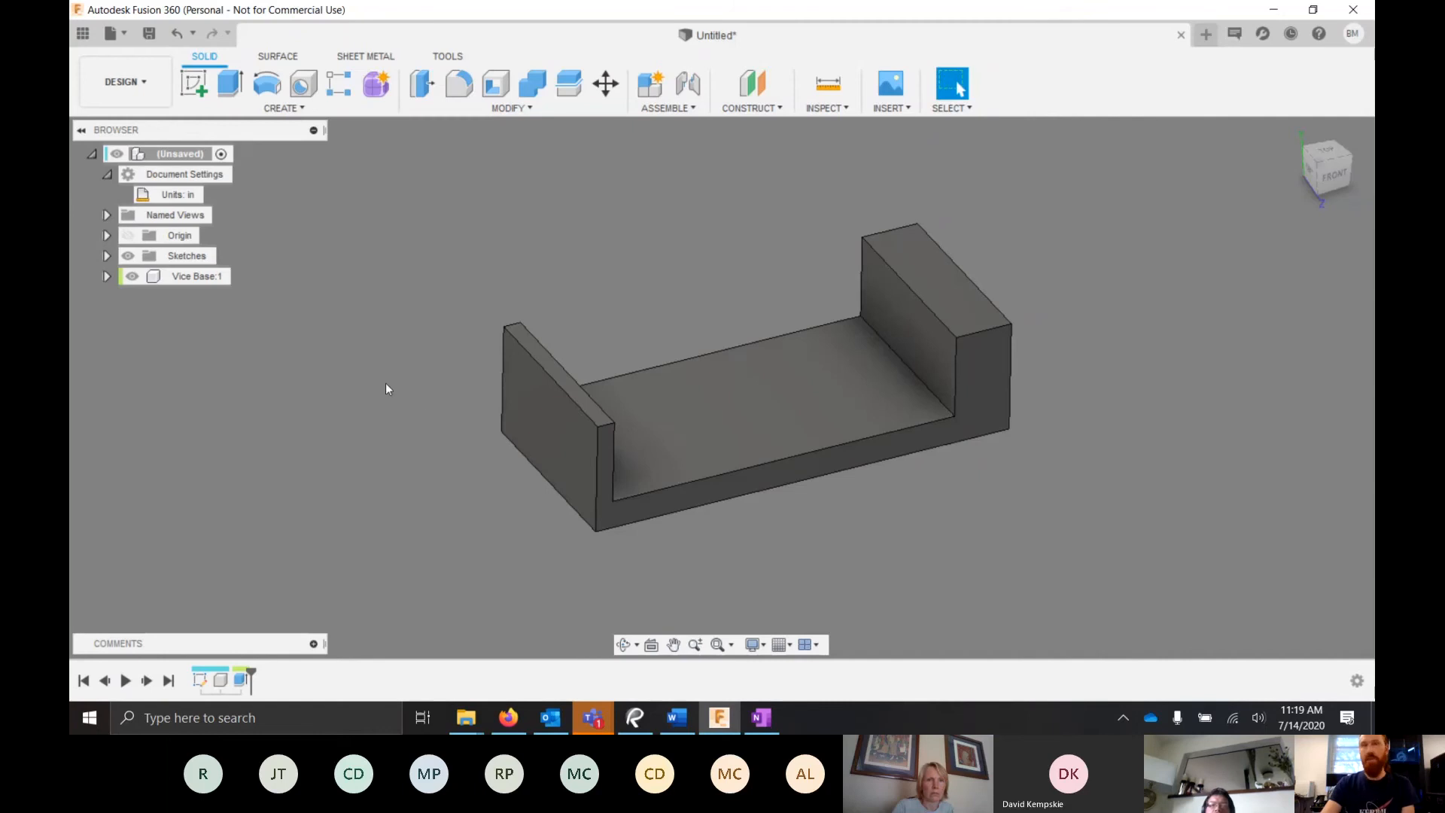
- Show Sketch1 again and start an Extrude of its lower L-shaped profile with a distance of 2 in
left_click(106, 257)
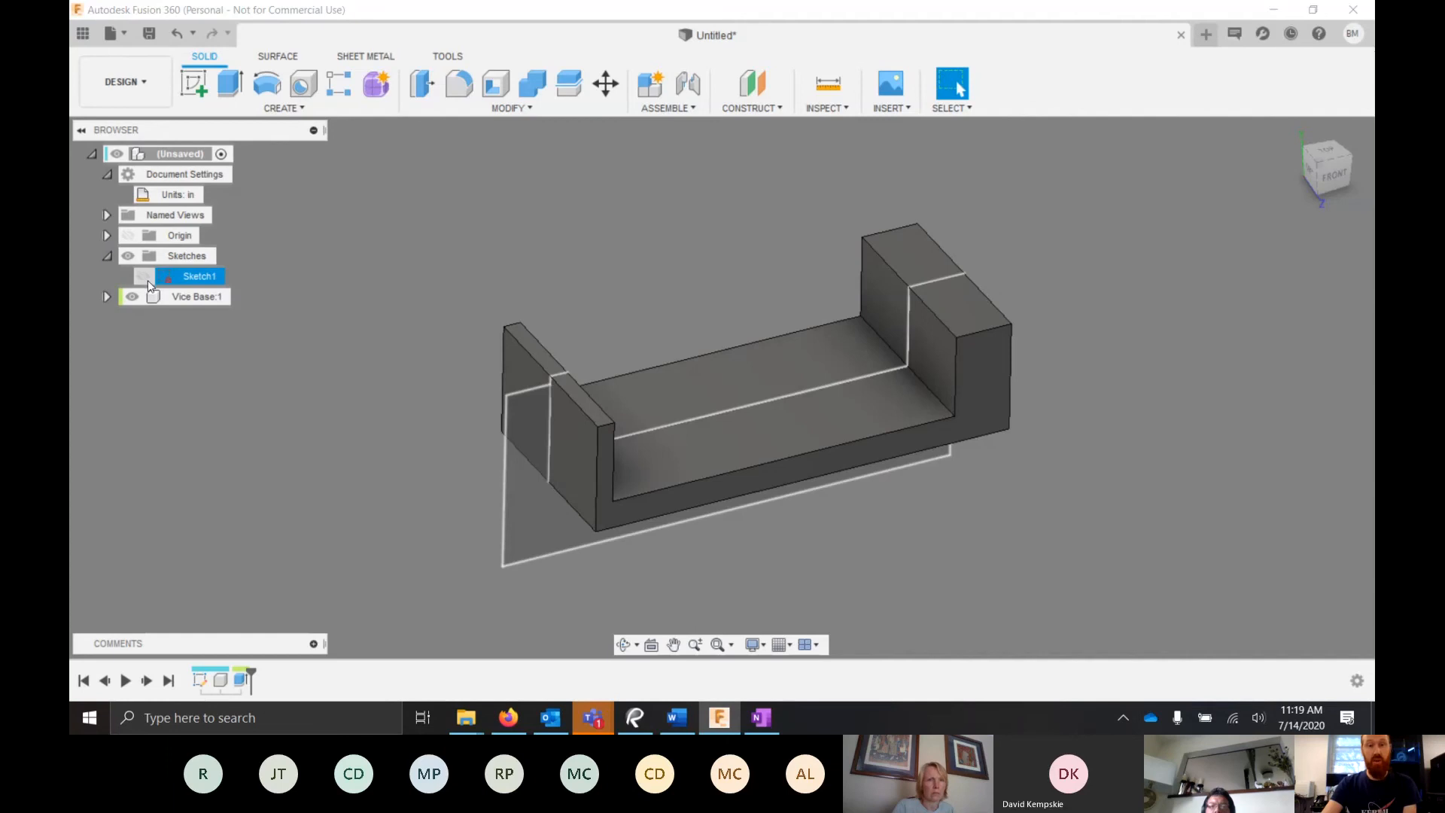
left_click(143, 275)
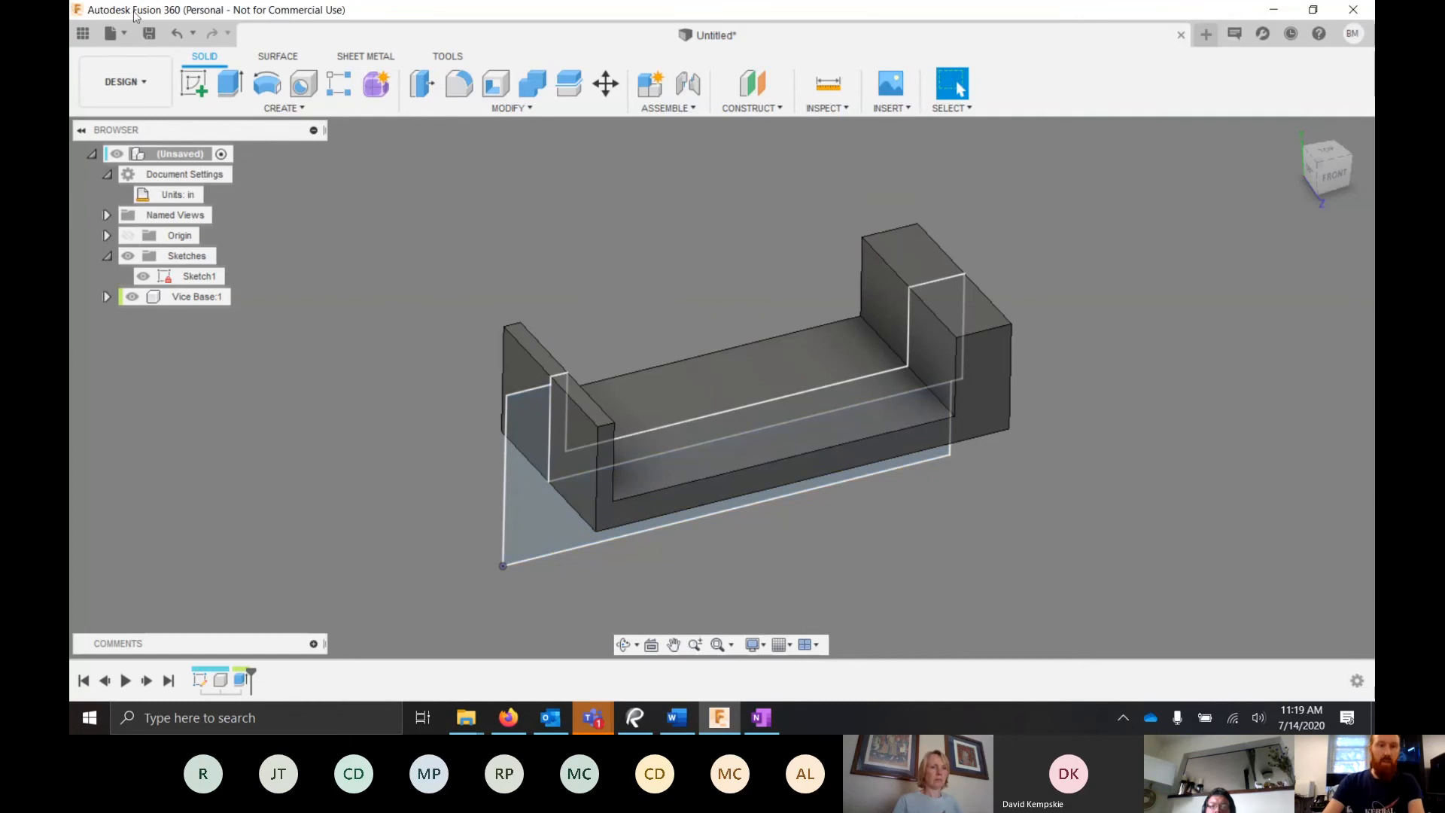
left_click(232, 89)
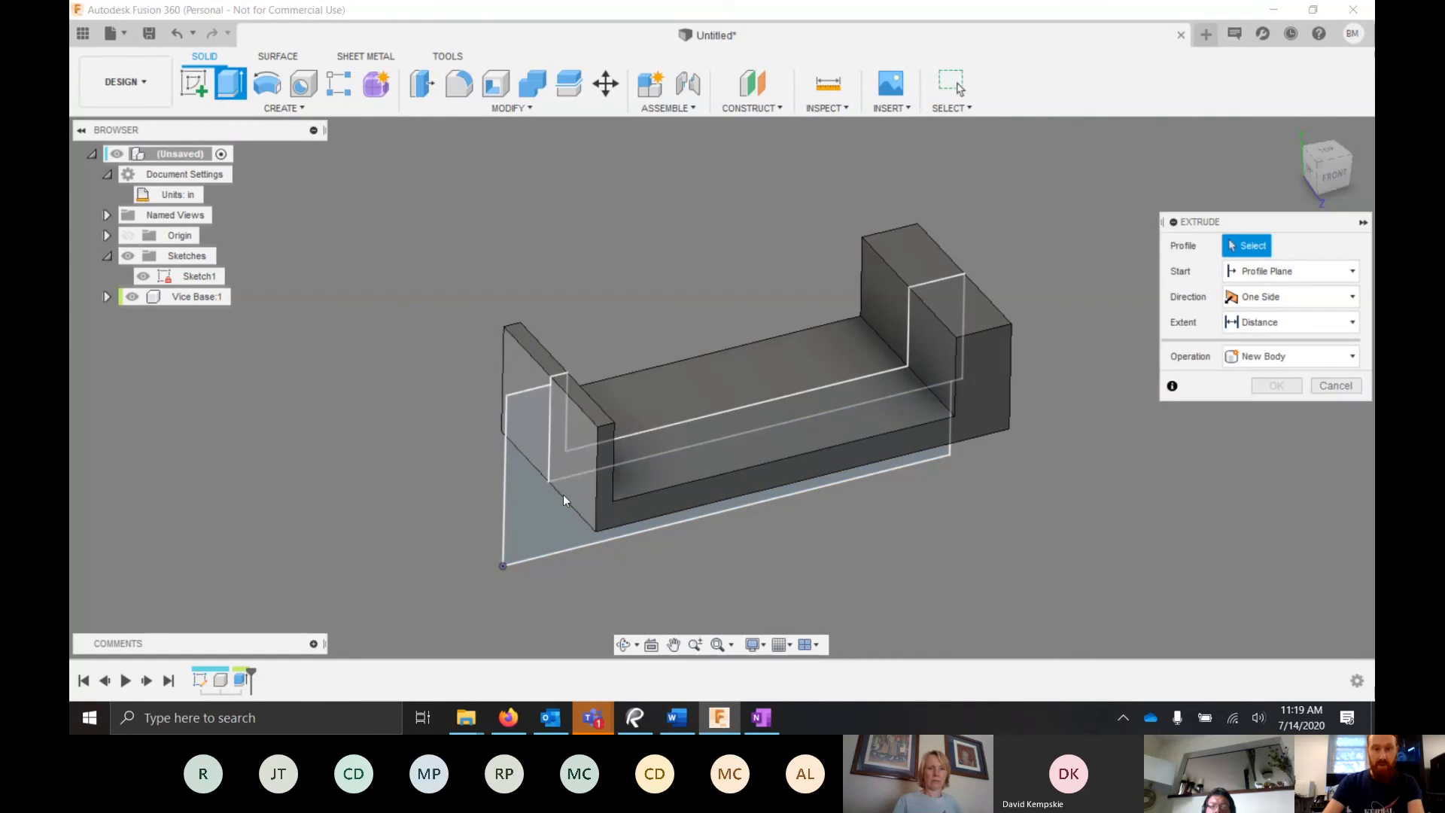
left_click(535, 516)
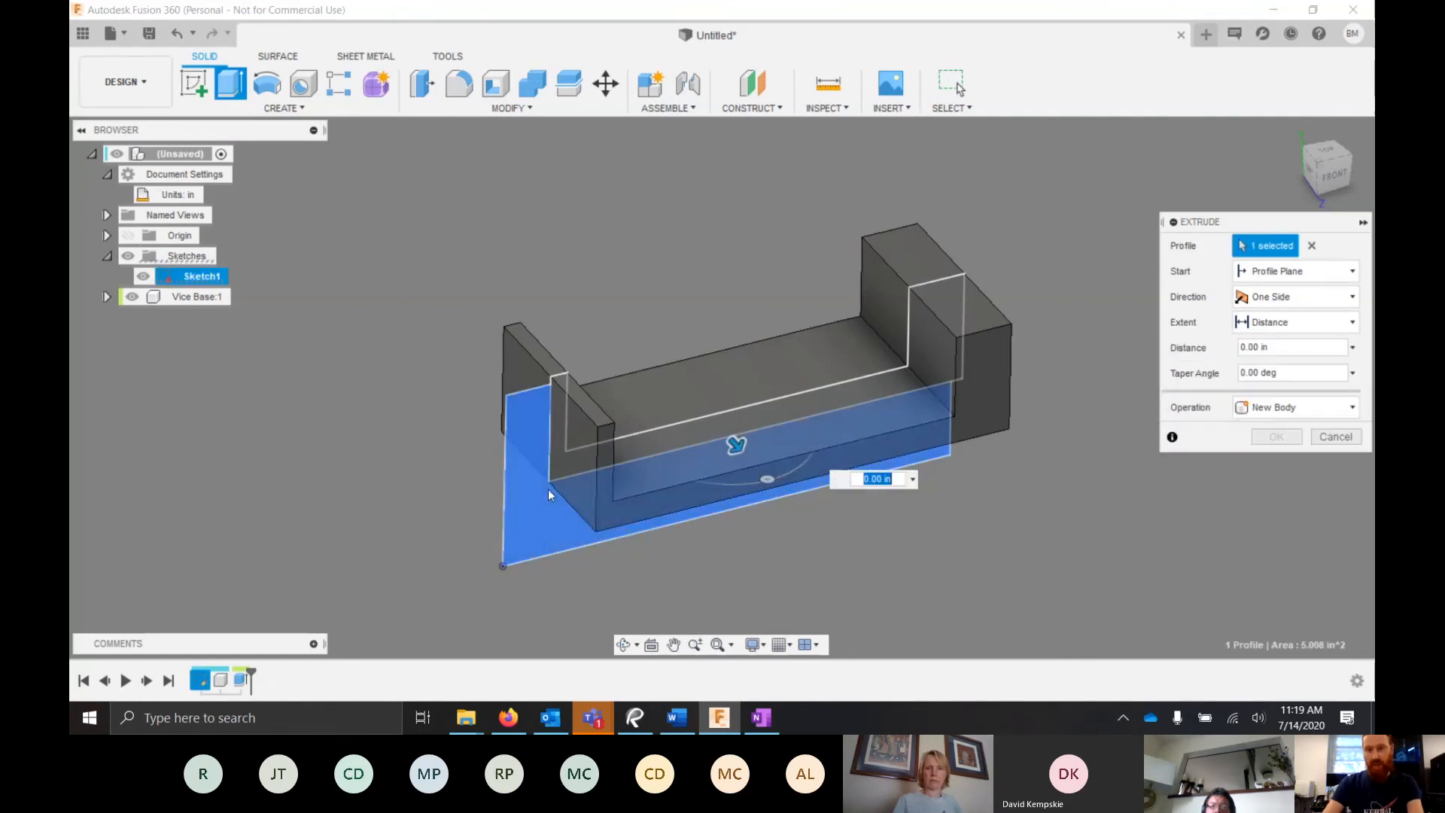
left_click(1319, 349)
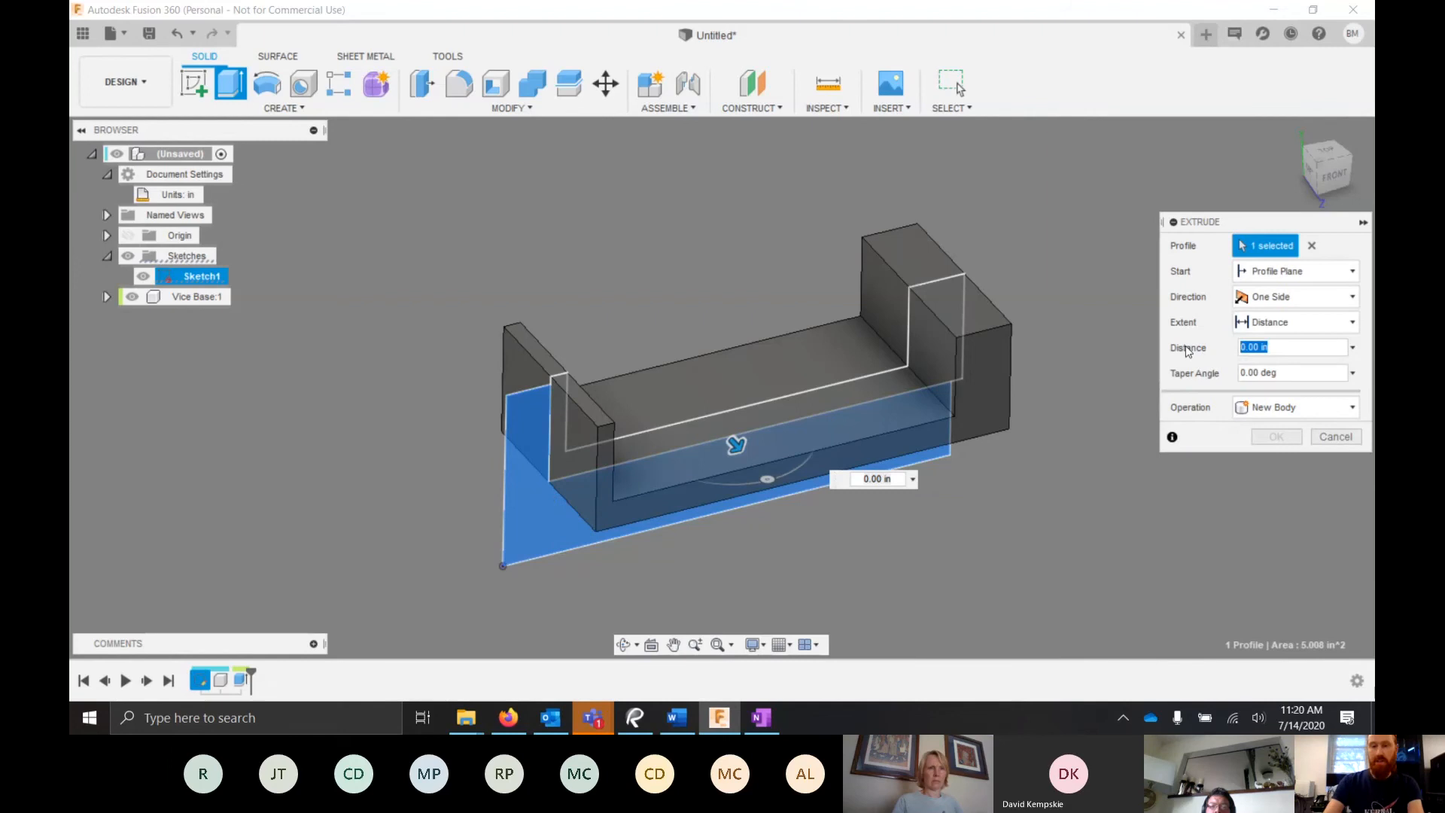
type("2")
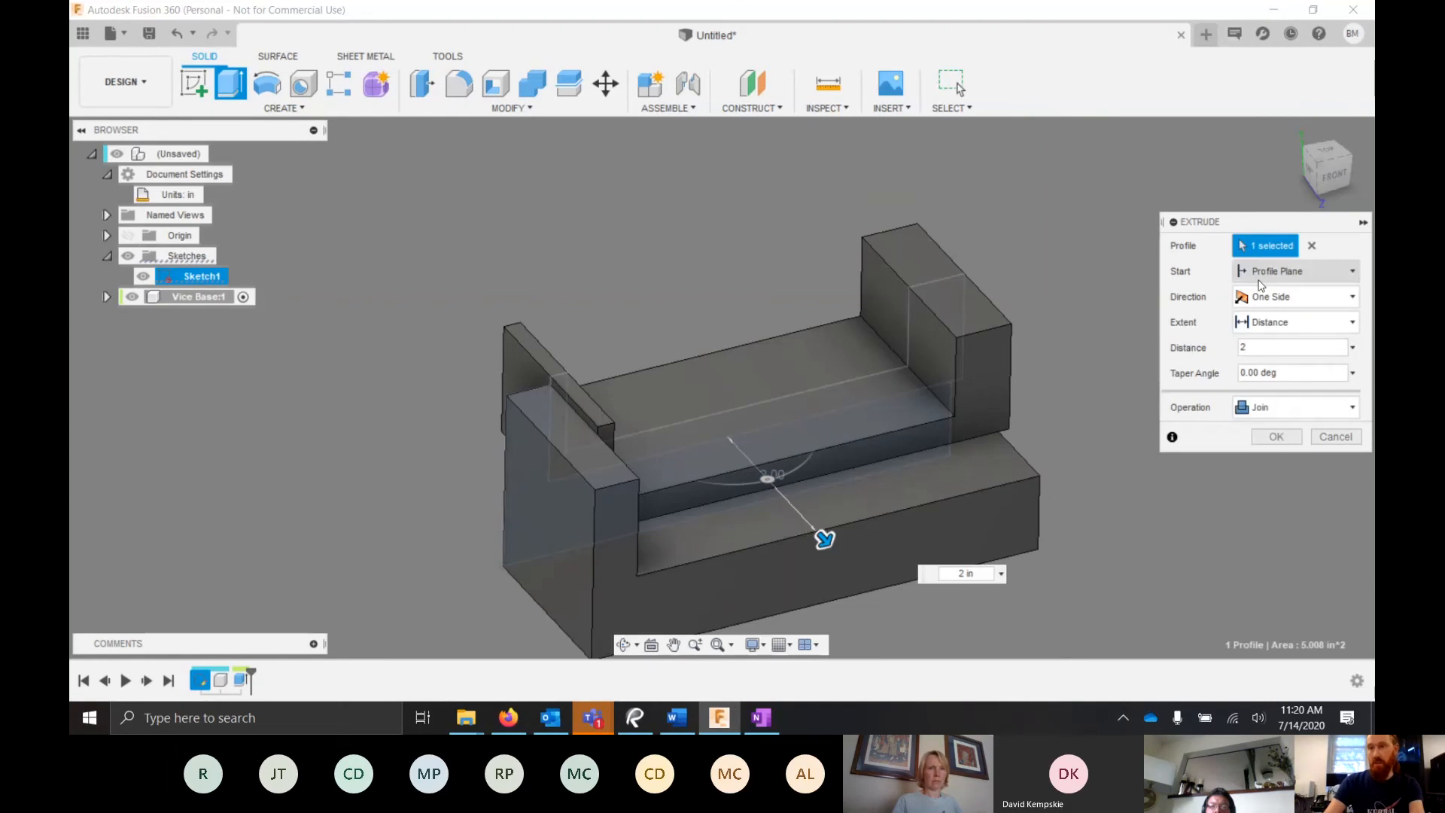
- Make the lower profile's extrusion Symmetric and measure its 2 in distance as Whole Length
left_click(1279, 296)
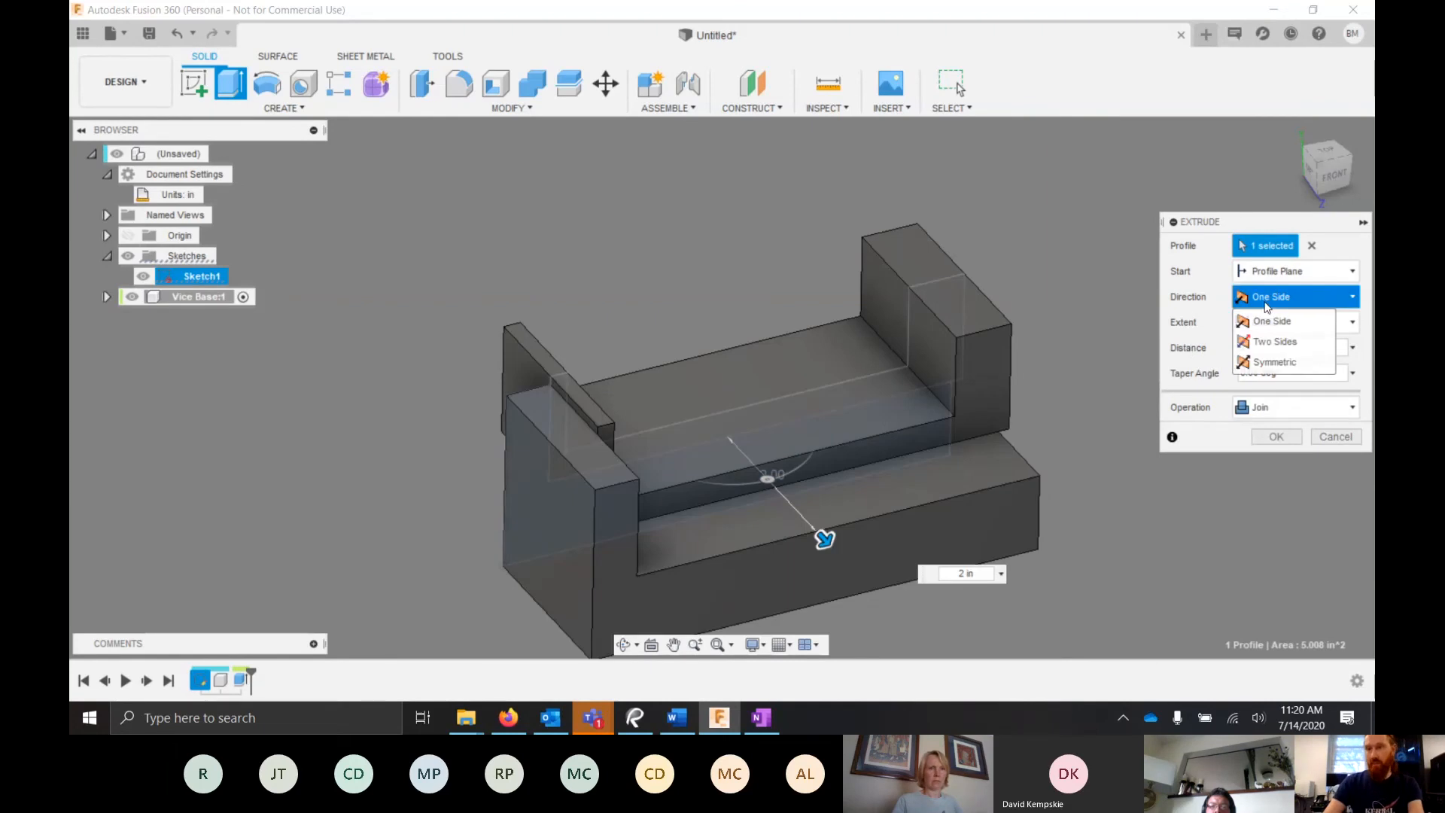
left_click(1279, 362)
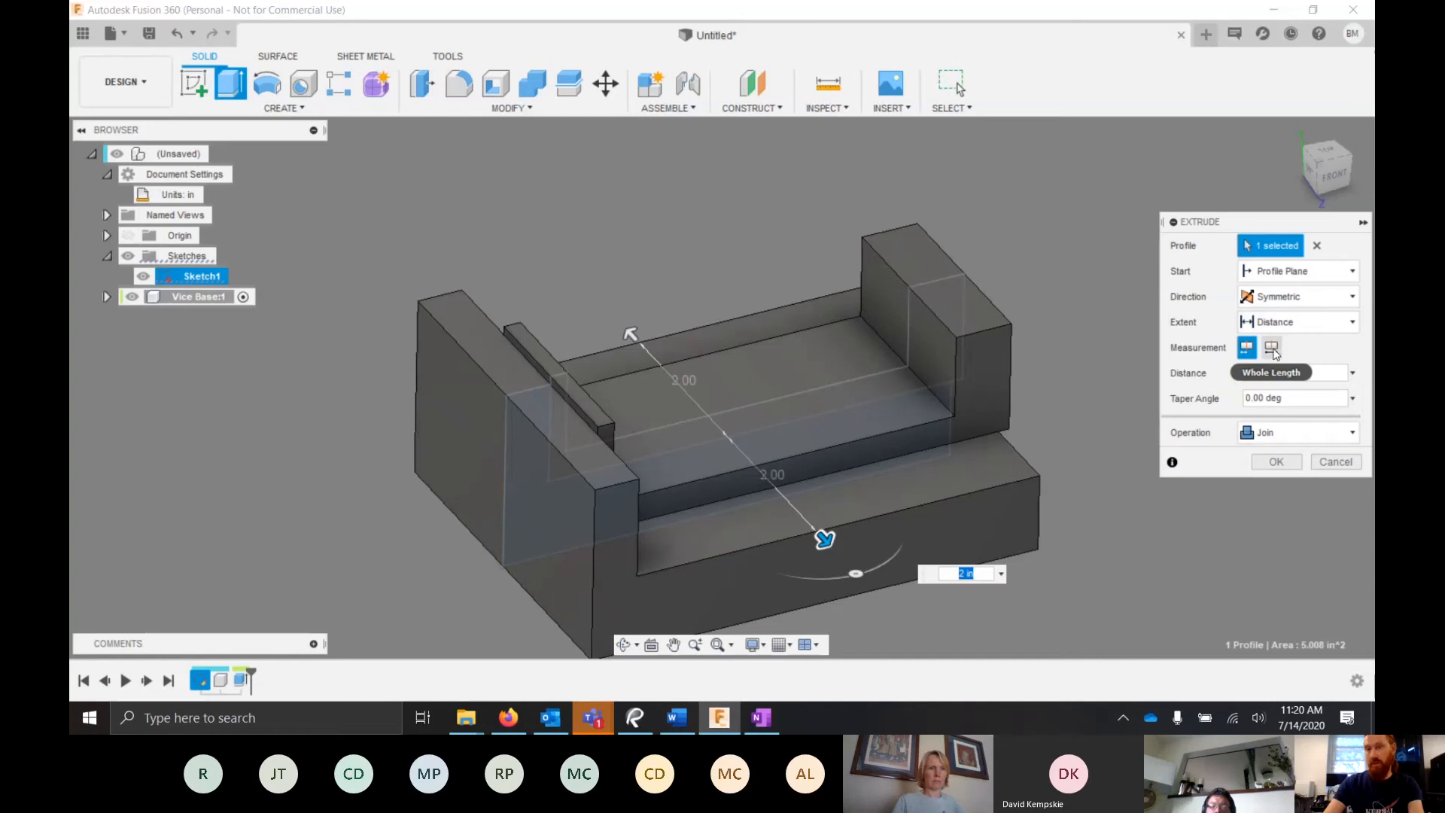
left_click(1271, 349)
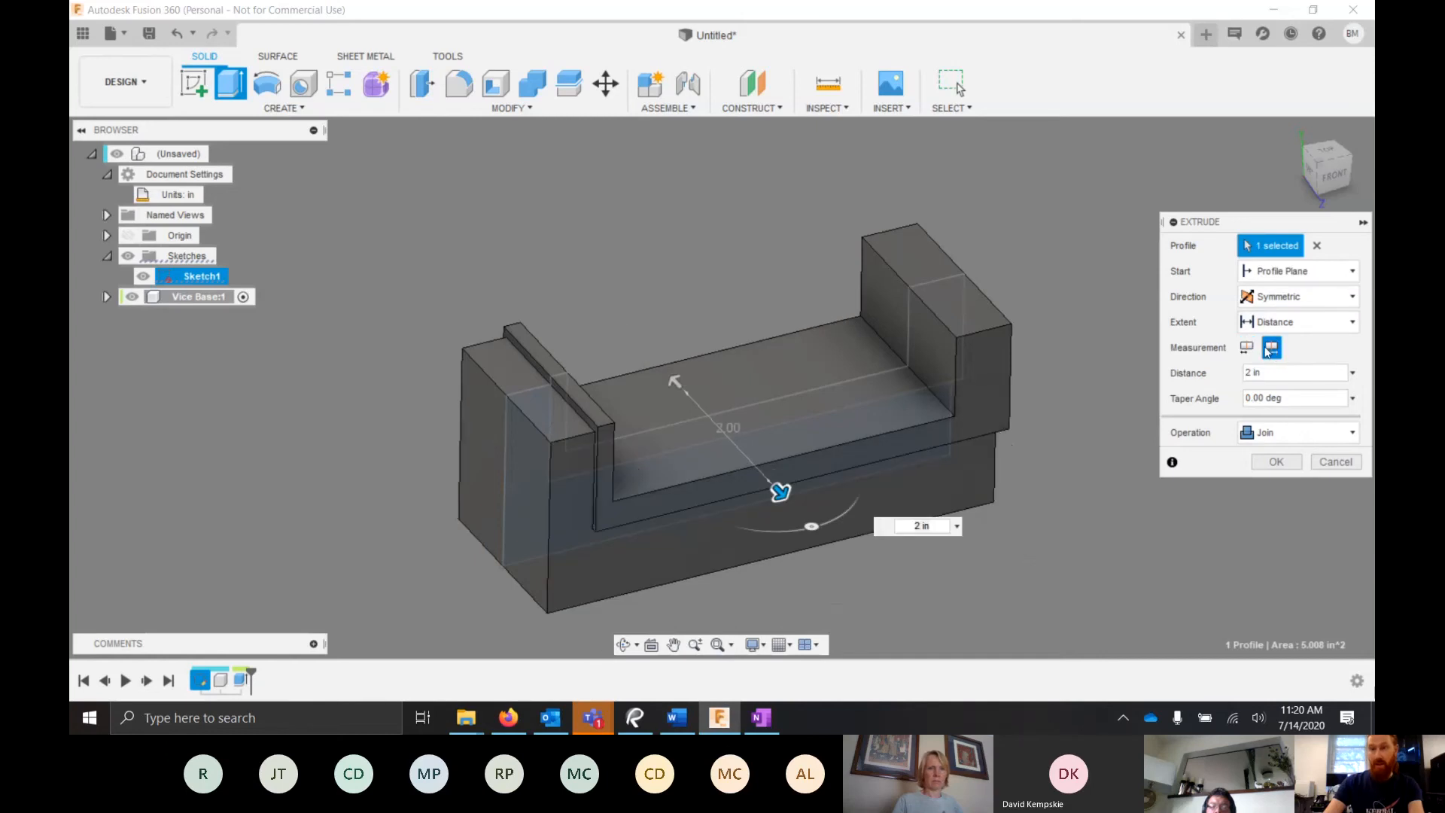
scroll(557, 397, "down", 3)
scroll(557, 524, "up", 5)
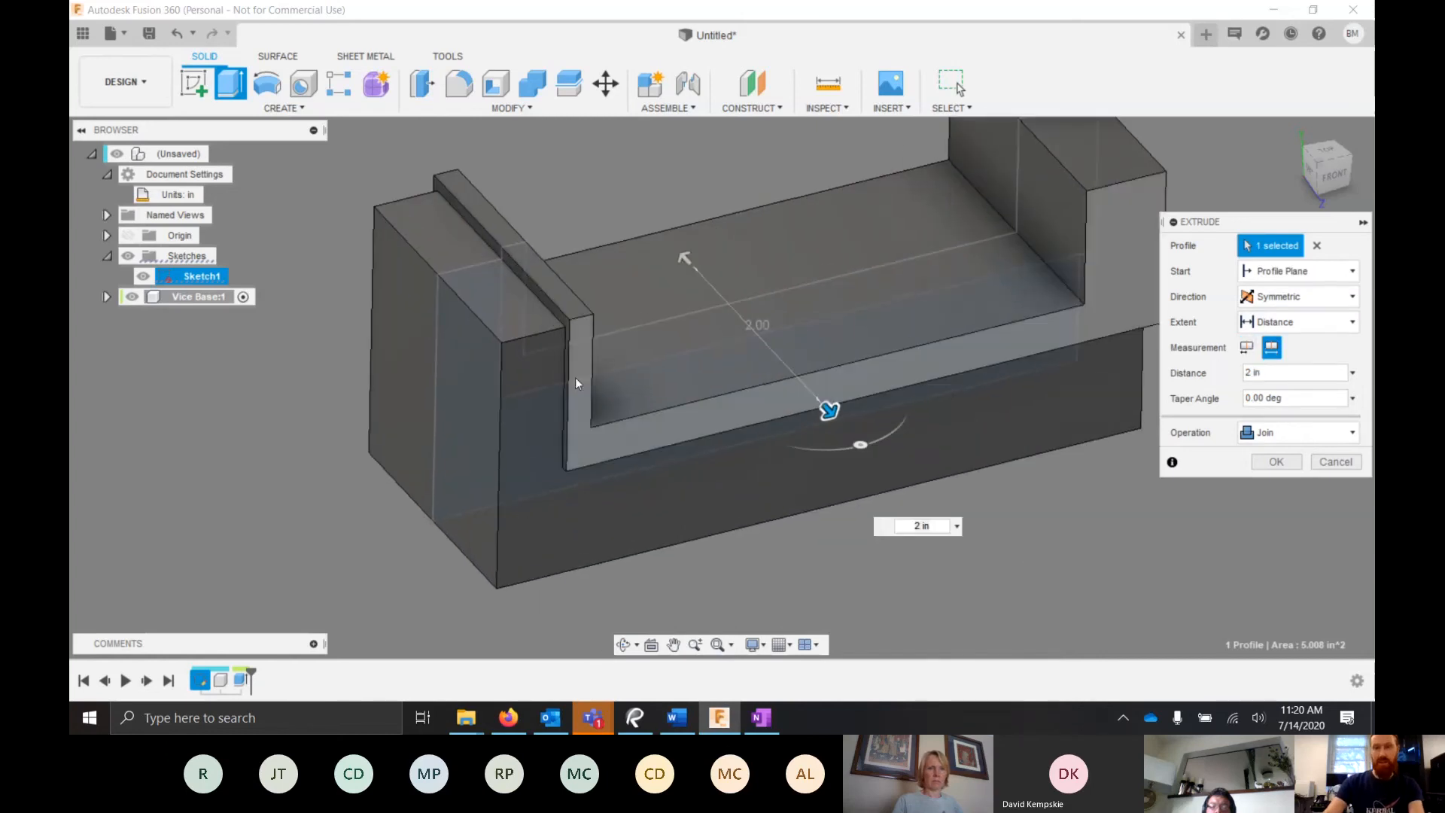
middle_click_drag(577, 376, 594, 433, "shift")
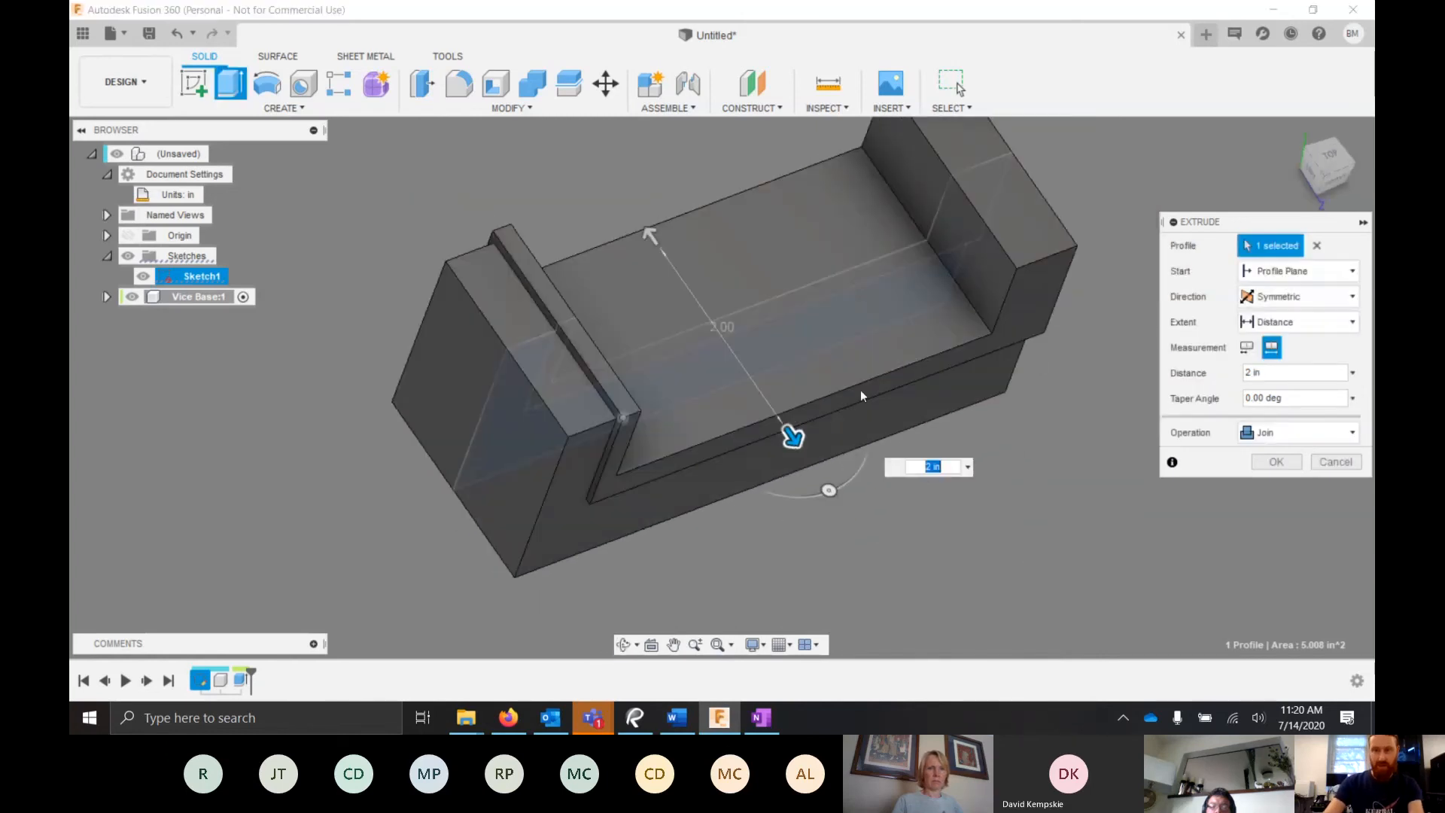
left_click(1247, 348)
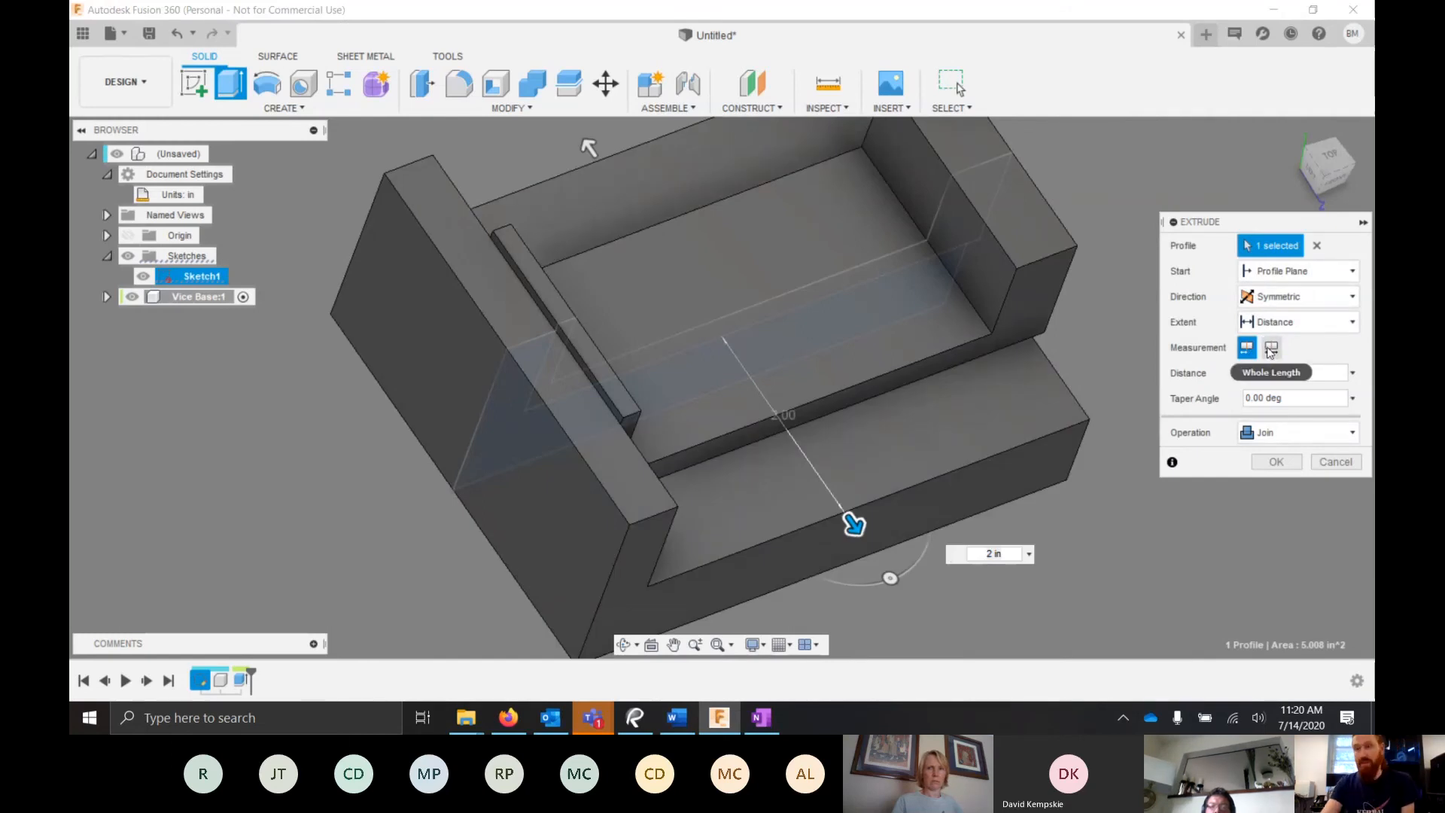
left_click(1271, 348)
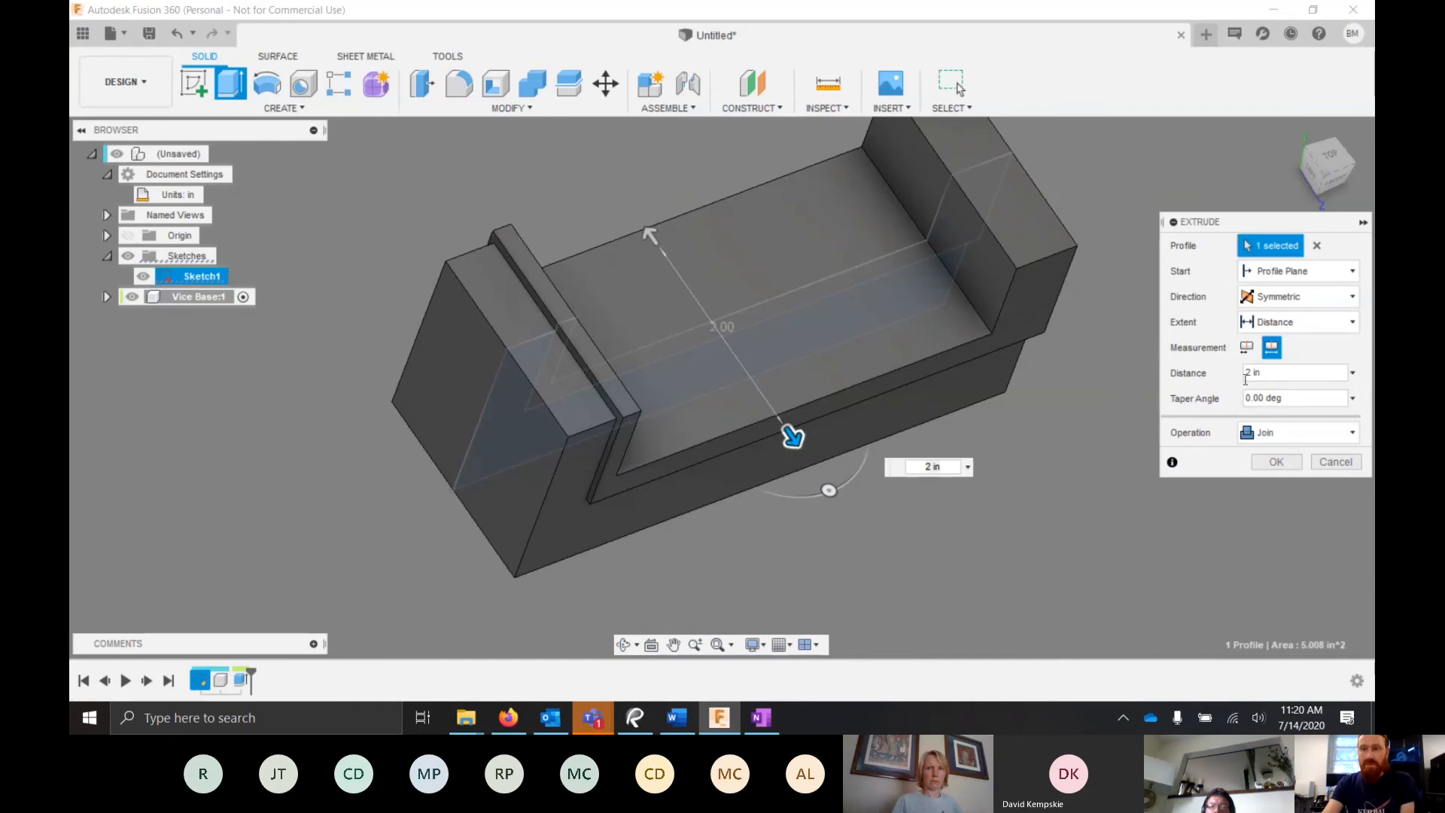
- Keep the extrusion's operation as Join, complete it and hide Sketch1
left_click(1289, 428)
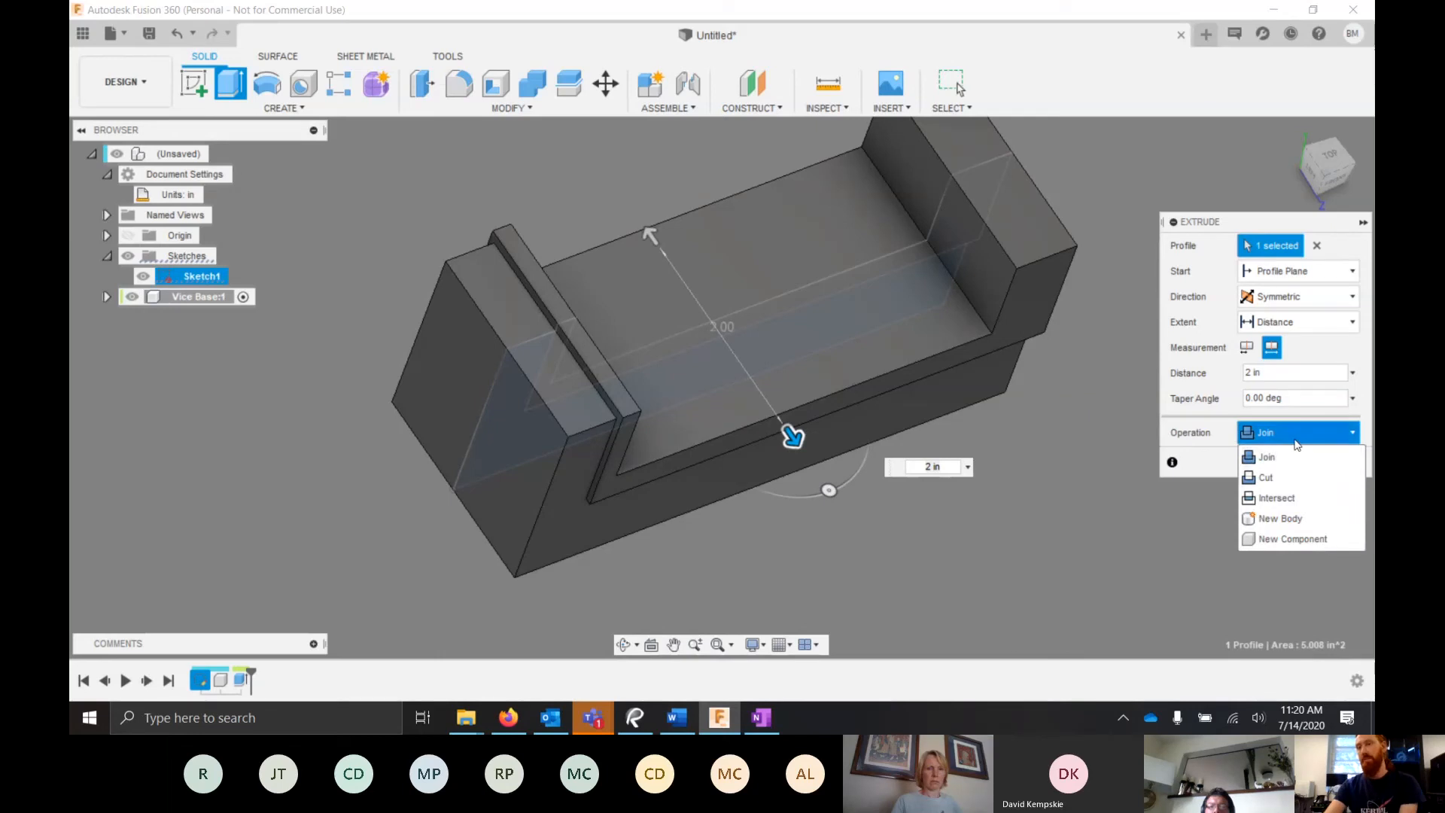
left_click(1290, 437)
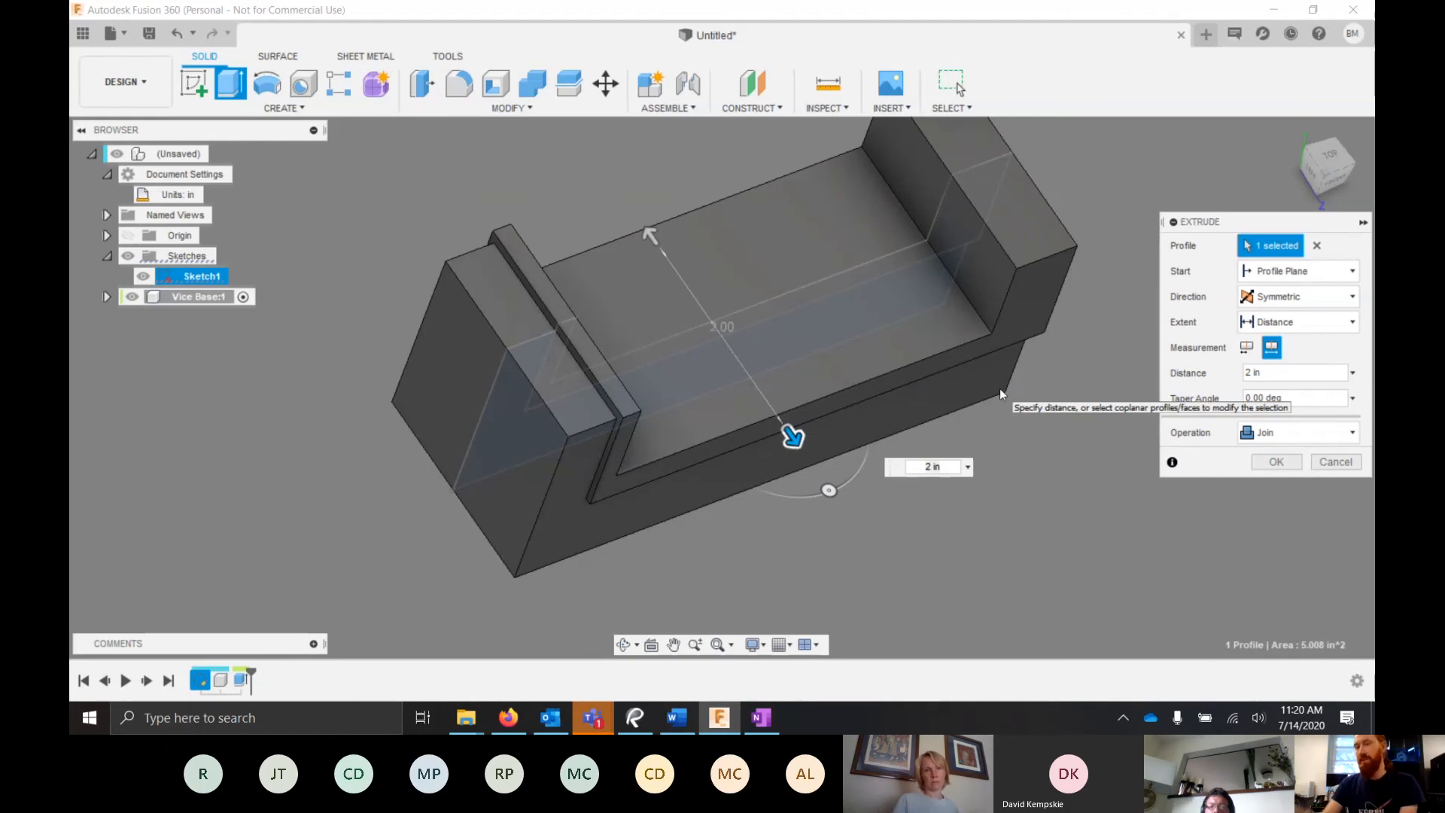
left_click(1267, 429)
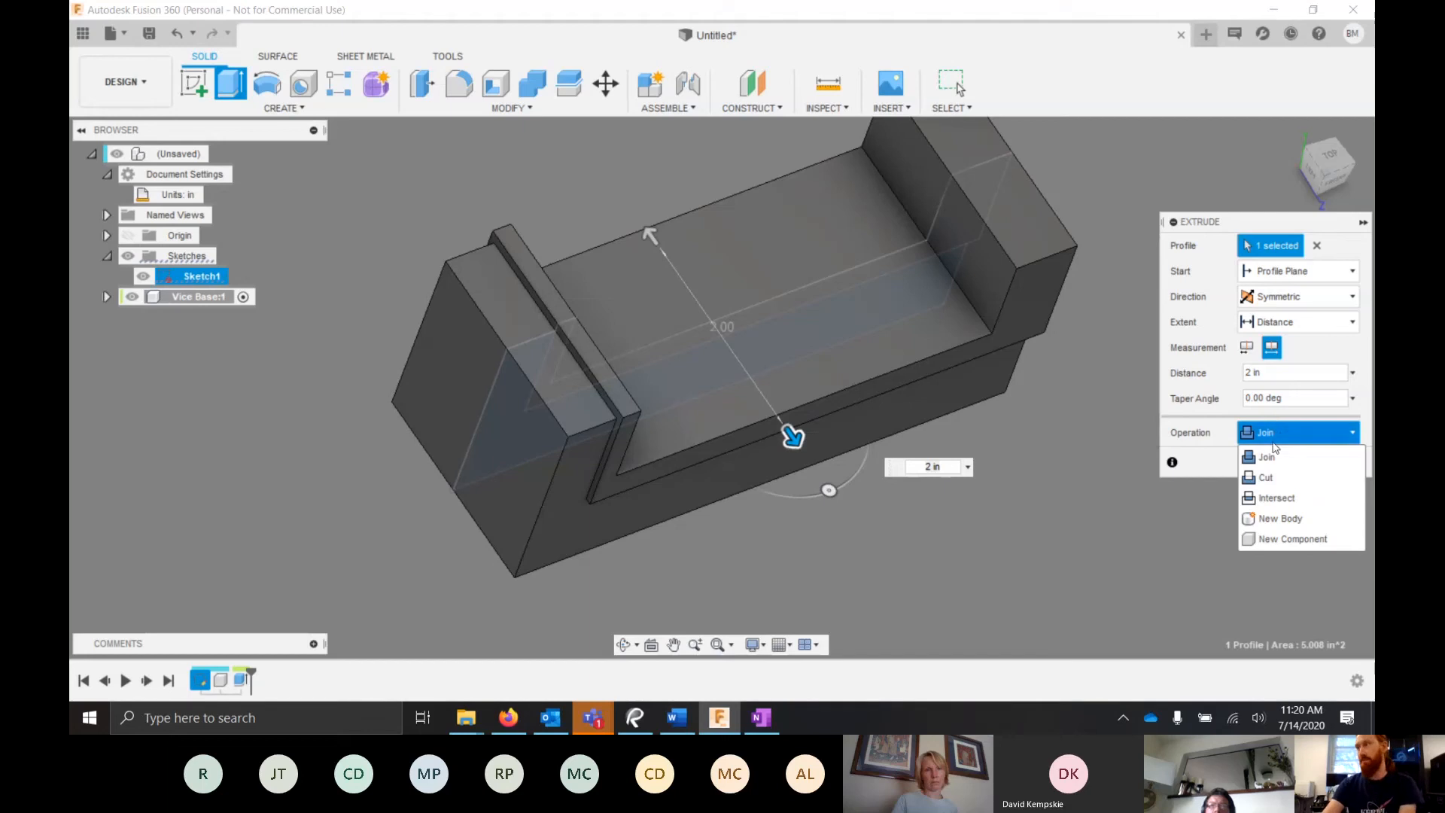
left_click(1281, 455)
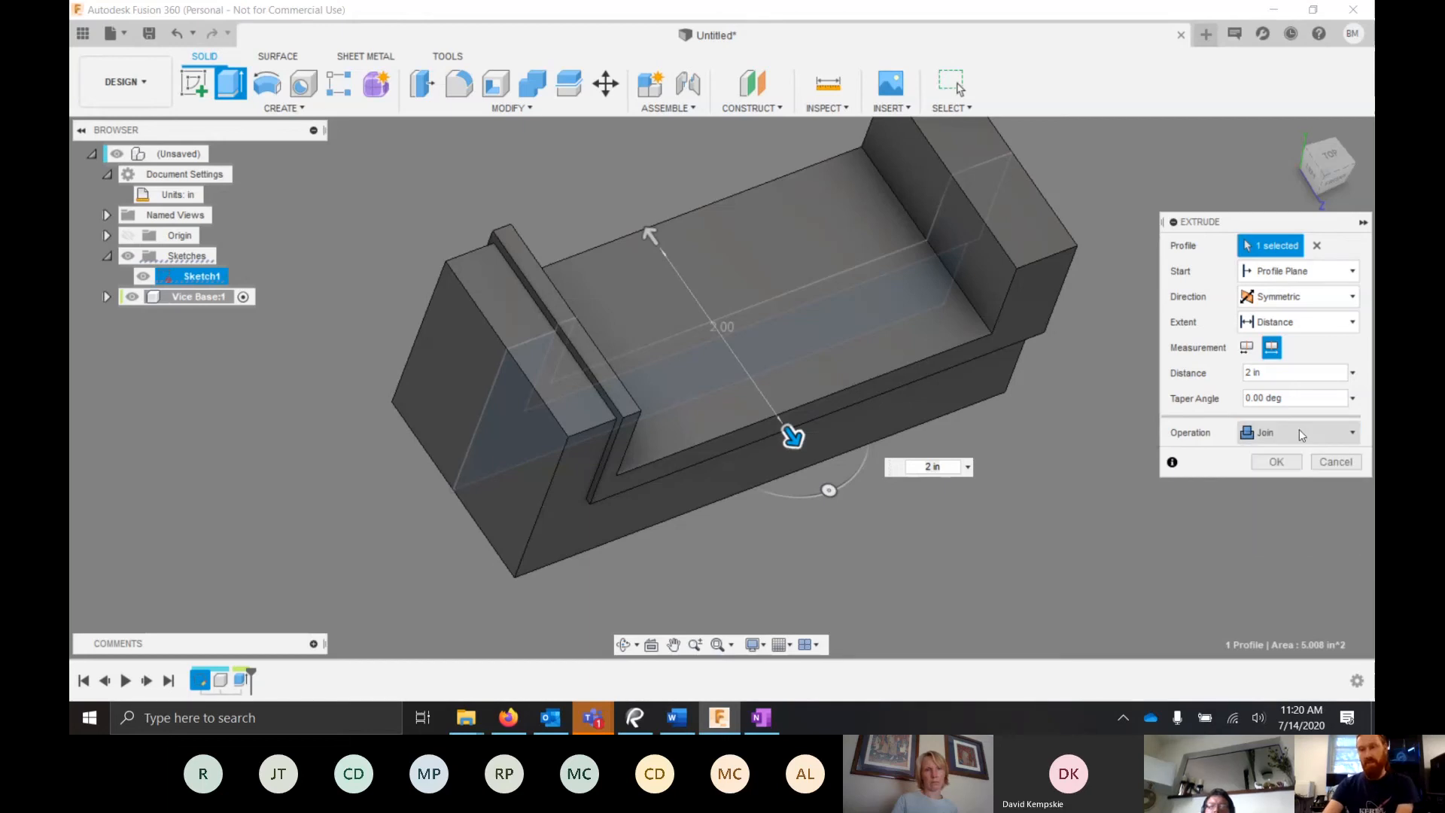
left_click(1277, 462)
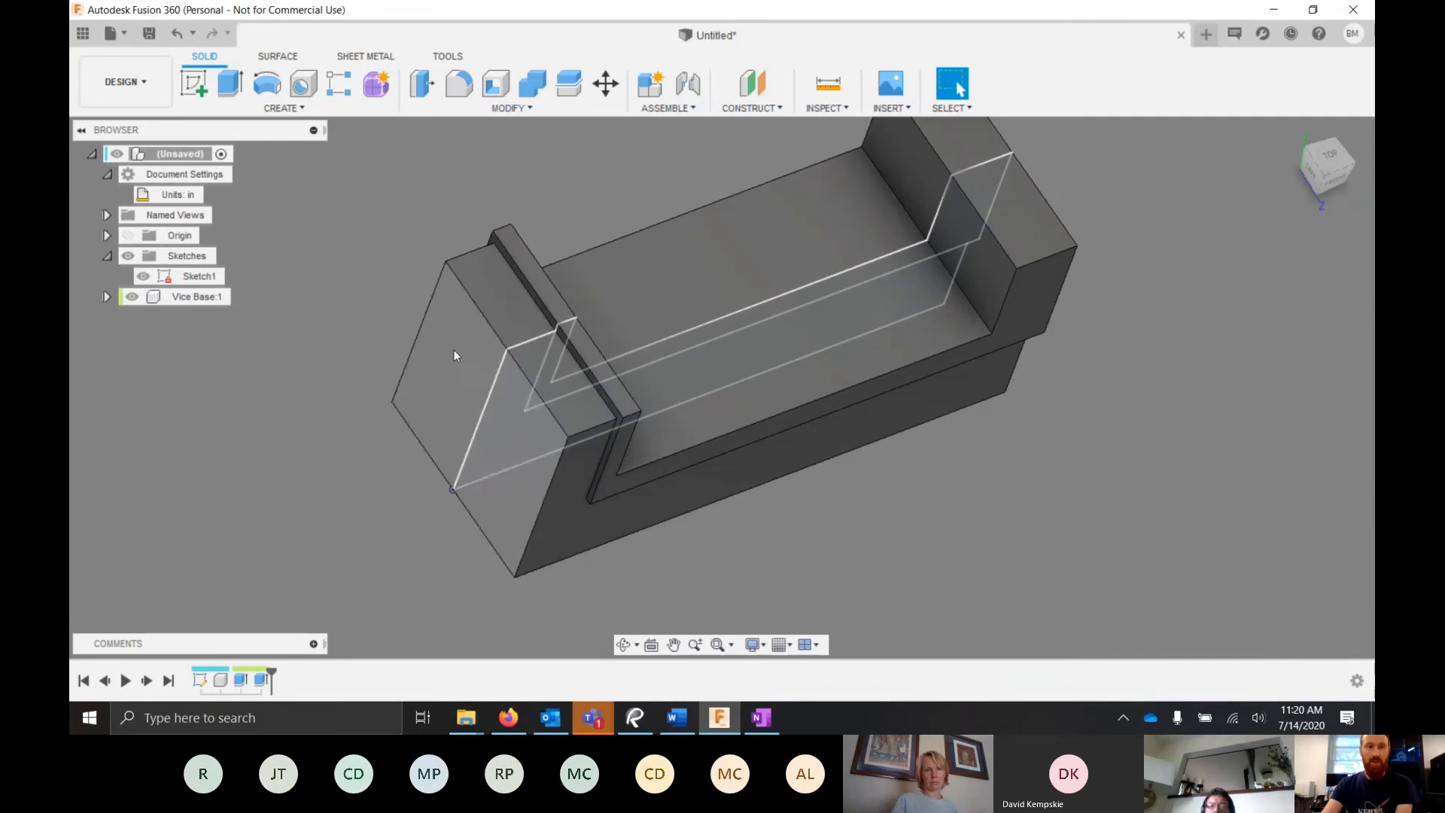
left_click(142, 276)
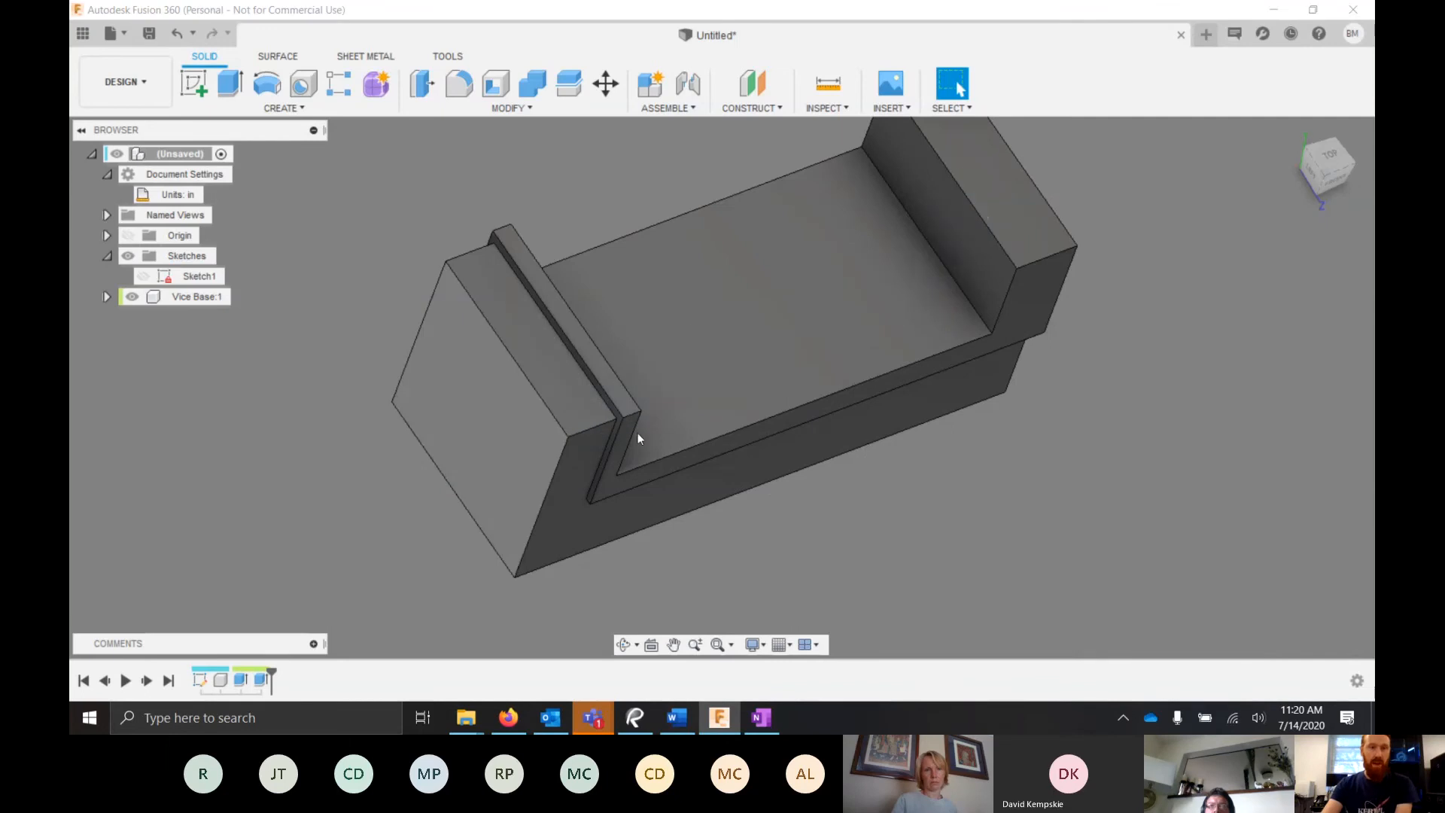
- Examine the joined vice base body from several angles and distances
scroll(538, 365, "down", 2)
scroll(734, 391, "down", 4)
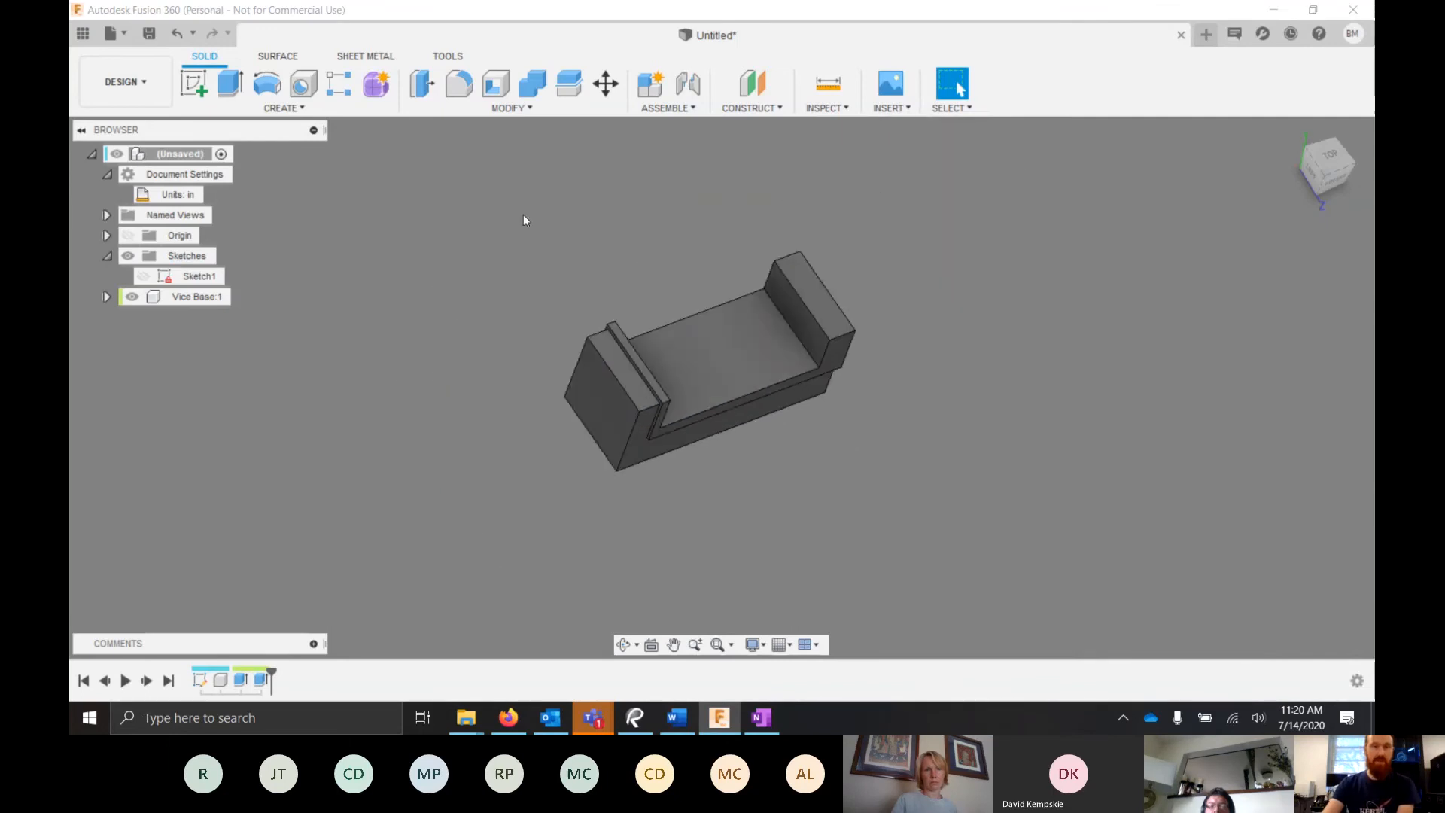
scroll(579, 274, "up", 4)
scroll(969, 536, "down", 3)
scroll(816, 519, "up", 3)
middle_click_drag(816, 519, 795, 444, "shift")
scroll(875, 386, "down", 2)
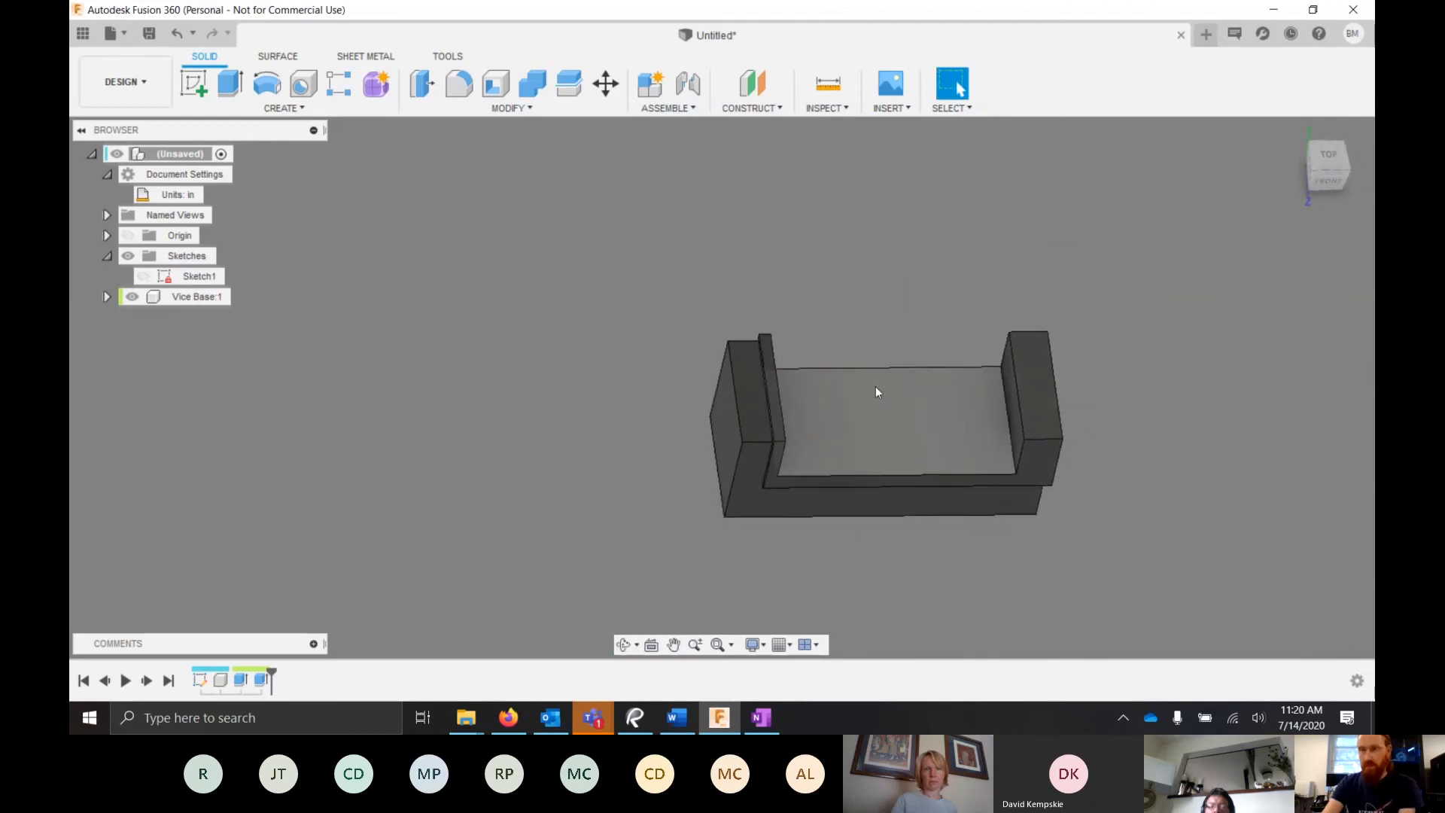
scroll(962, 444, "down", 2)
scroll(962, 425, "up", 3)
scroll(1016, 444, "down", 2)
scroll(1068, 463, "up", 1)
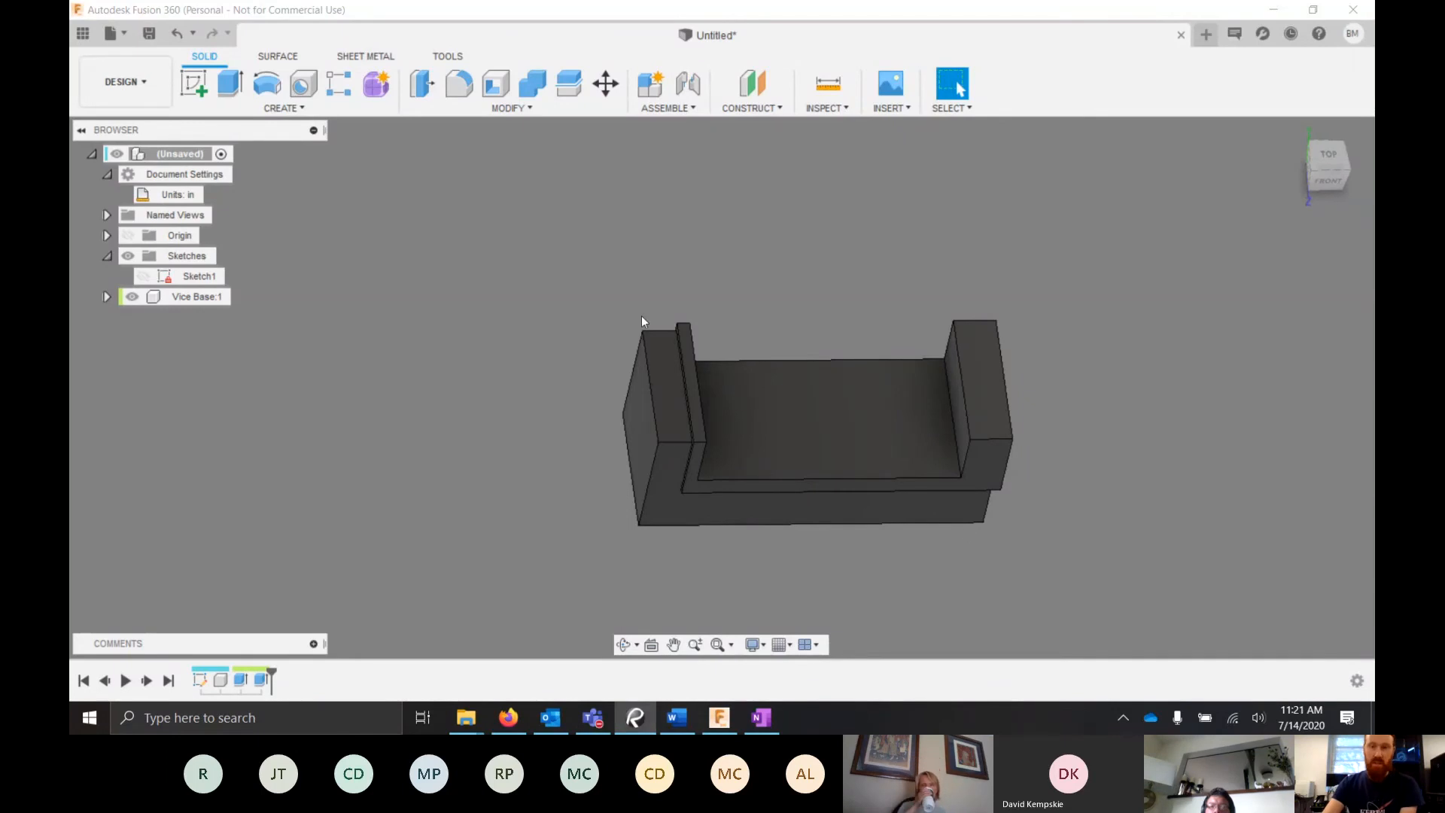
scroll(642, 314, "down", 3)
scroll(787, 414, "up", 4)
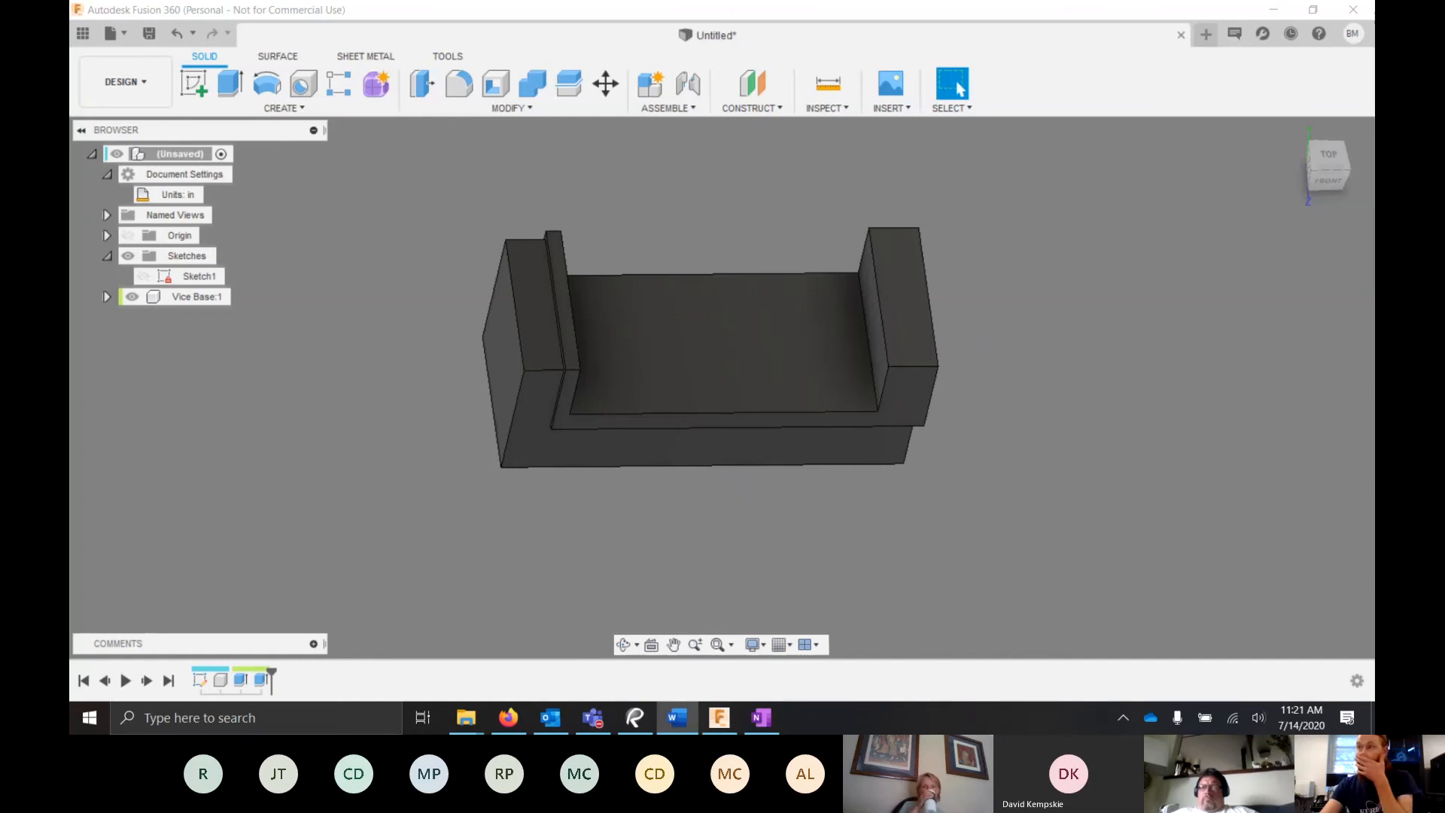
- Switch to the Drill Press Vice Drawing v6 in Revu and examine its Side Elevation, Section A-A and Bottom Plate views
key("alt+Tab")
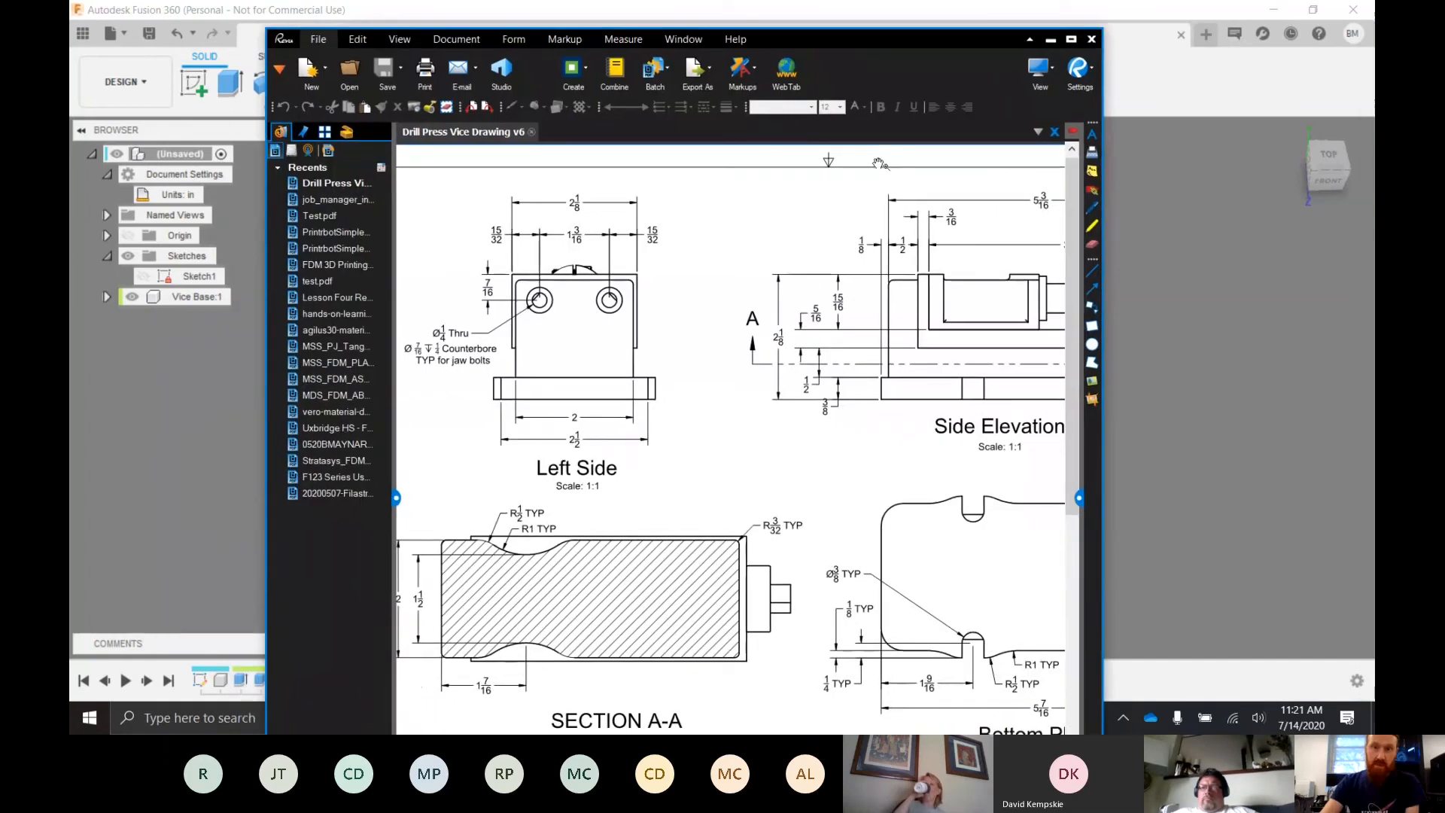
double_click(946, 41)
scroll(985, 233, "down", 3)
scroll(985, 233, "up", 4)
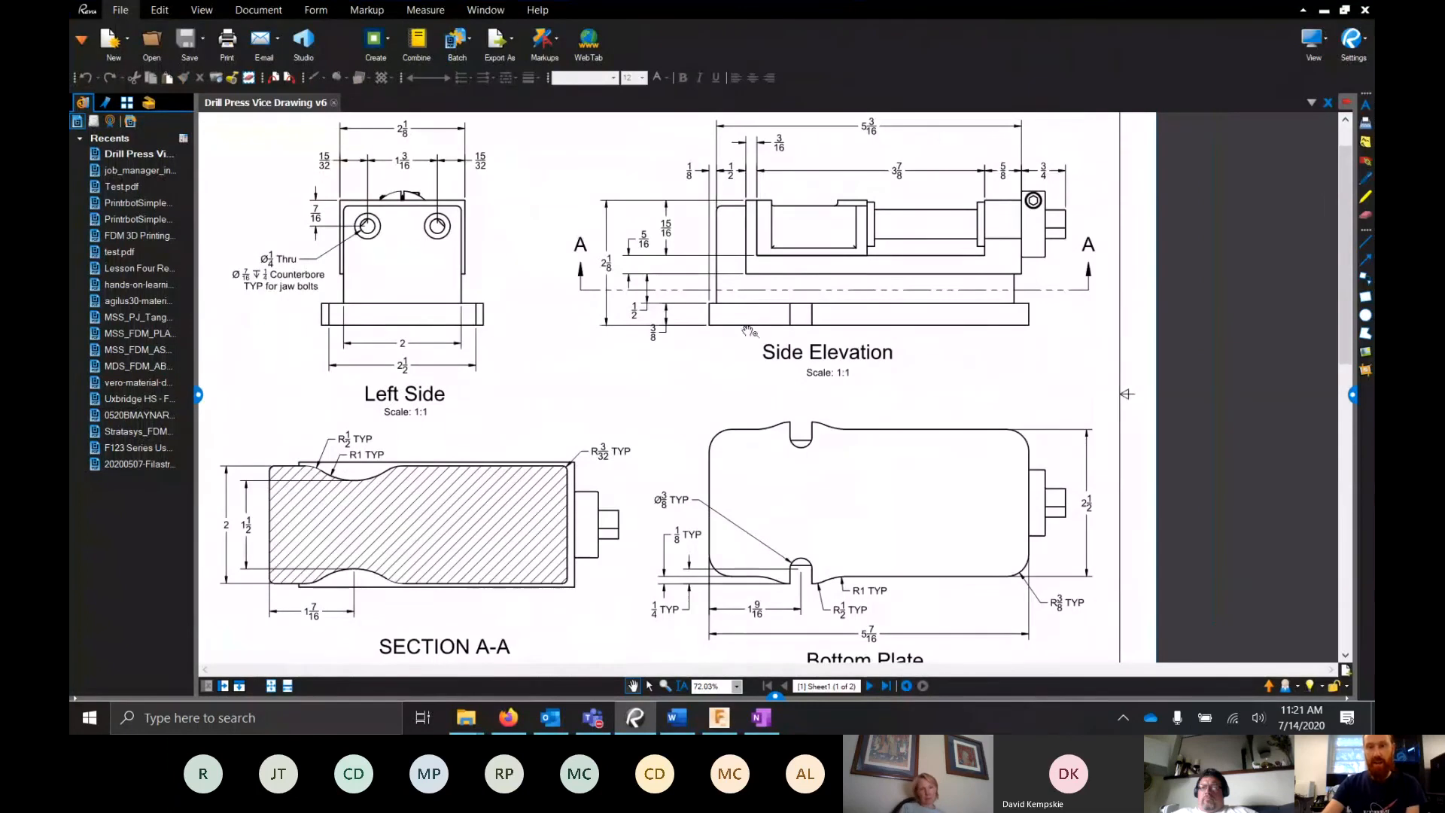
left_click_drag(952, 556, 1006, 464)
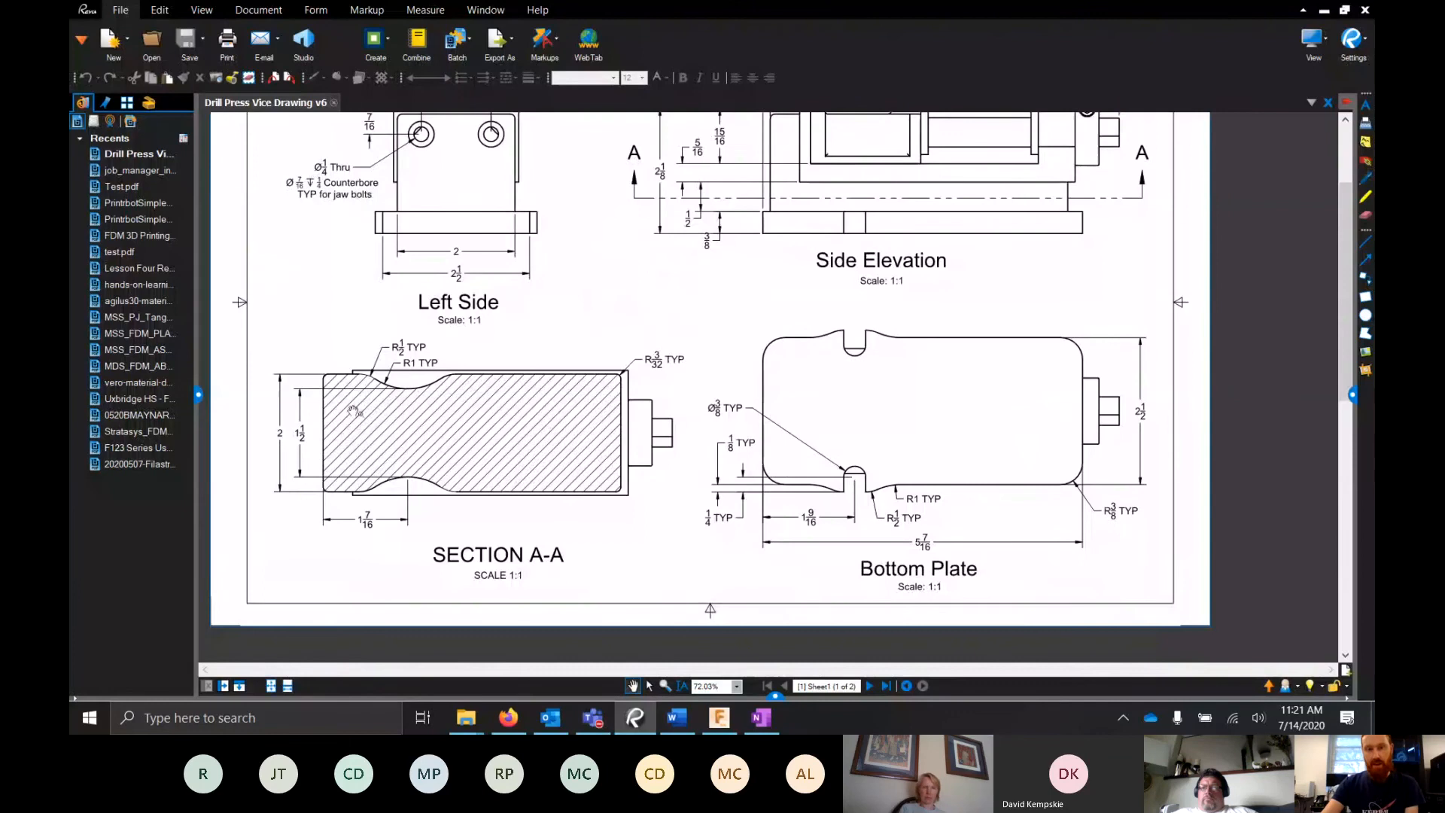
left_click_drag(1071, 215, 1057, 263)
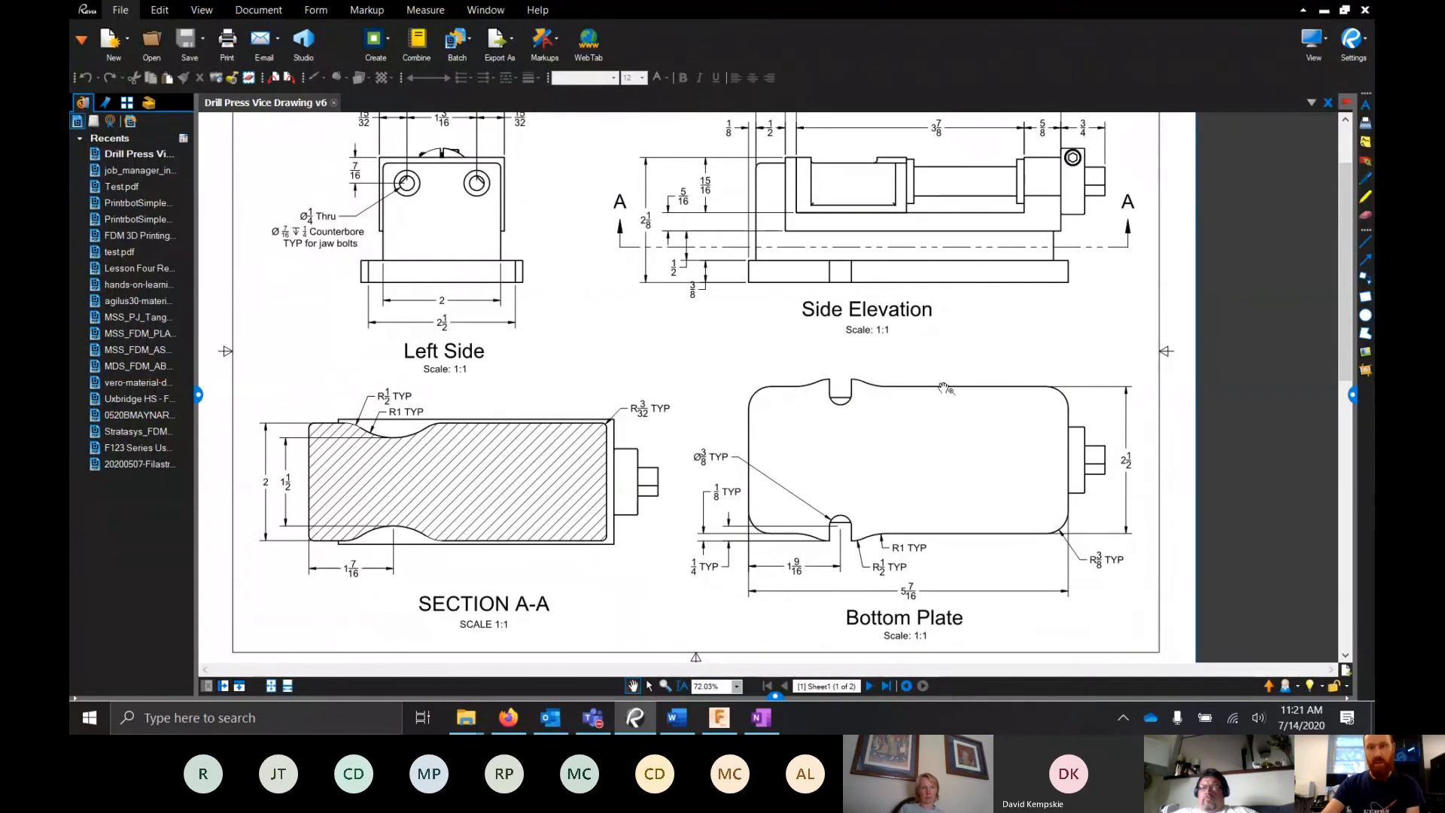
double_click(918, 13)
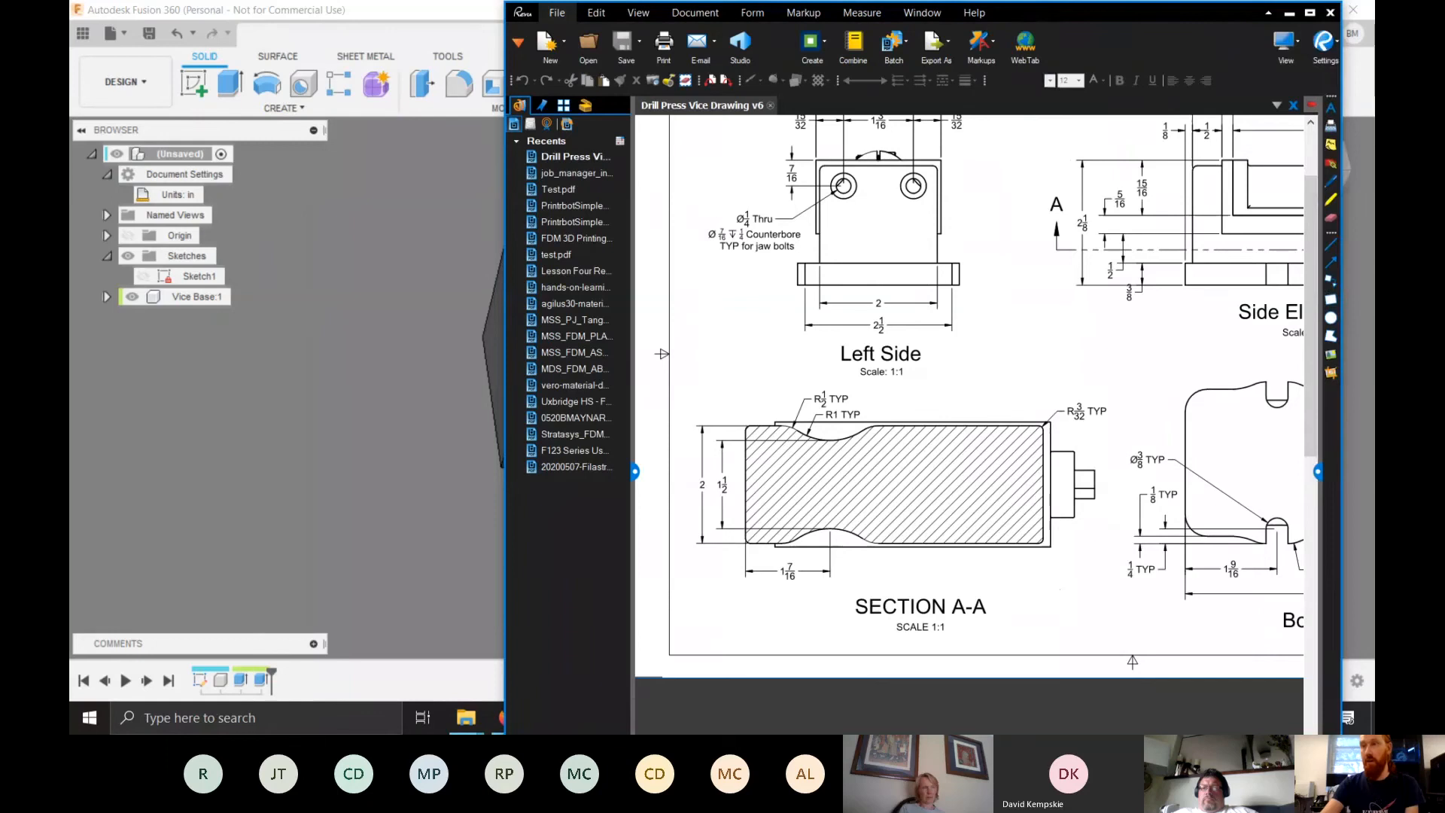
- Return to Fusion 360, revert the accidental component move, and start a sketch on the vice base's bottom face
left_click_drag(1049, 13, 1373, 13)
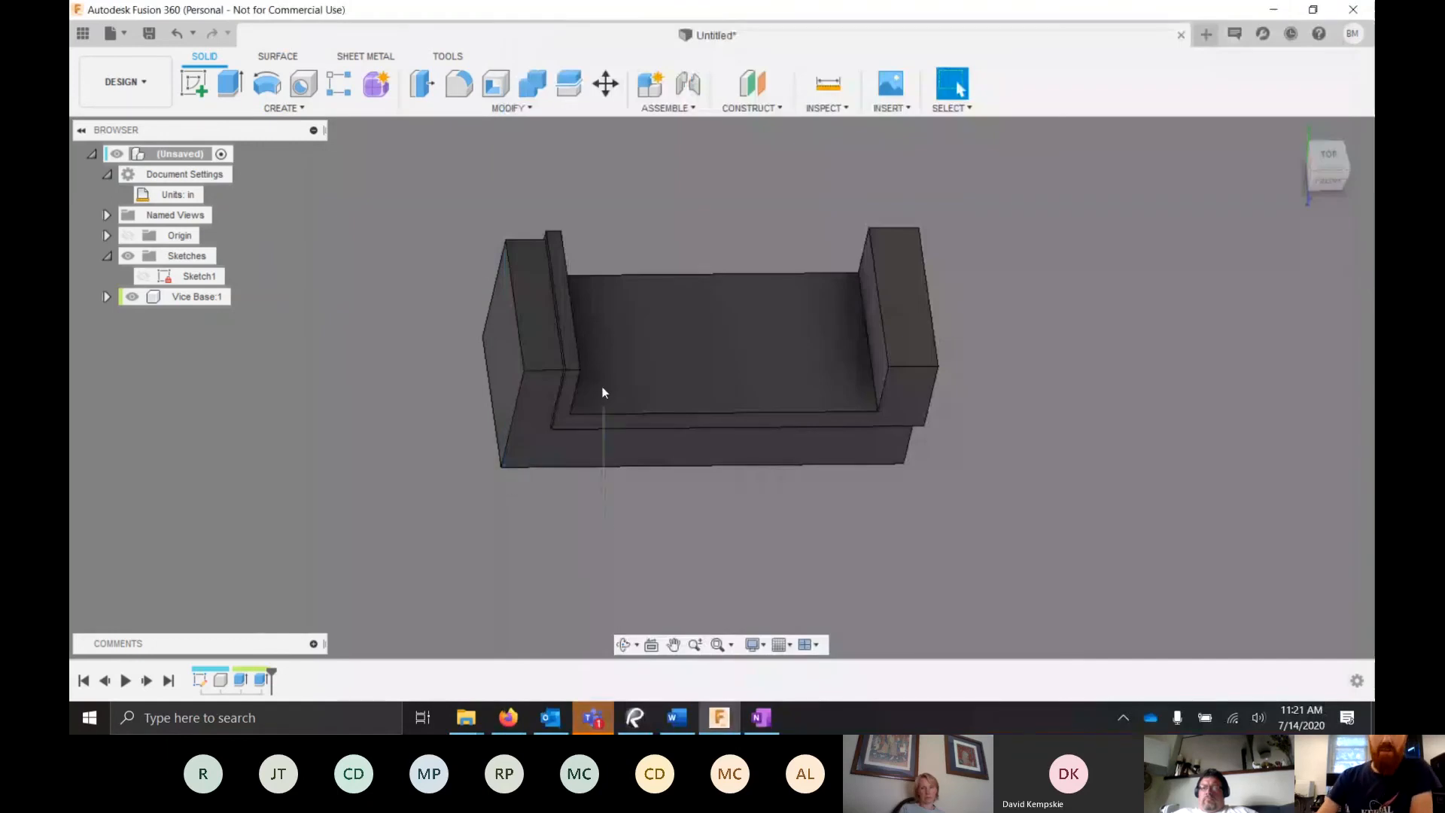
left_click_drag(613, 392, 526, 529)
left_click(526, 525)
middle_click_drag(629, 486, 699, 305, "shift")
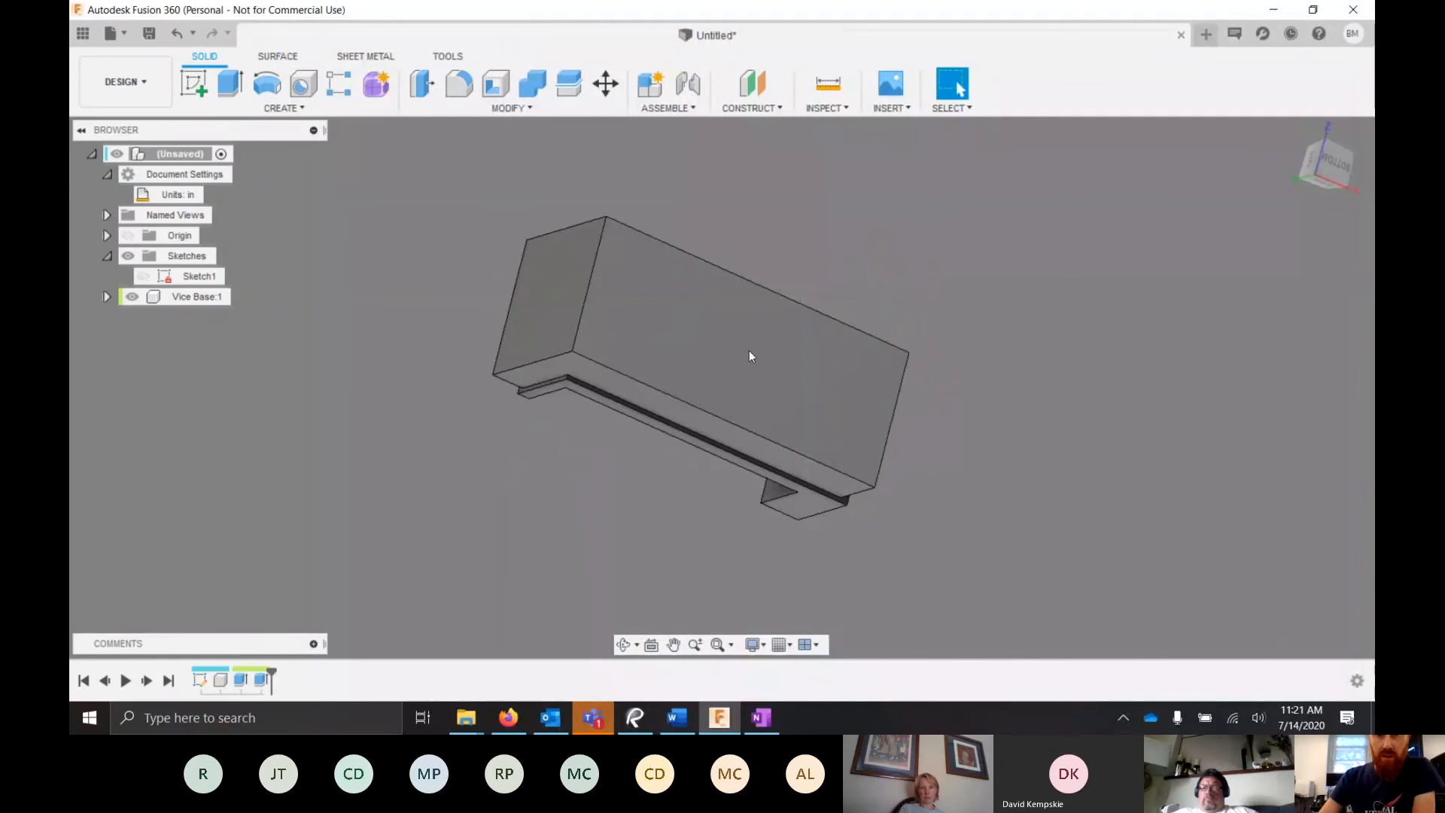
left_click_drag(753, 355, 759, 353)
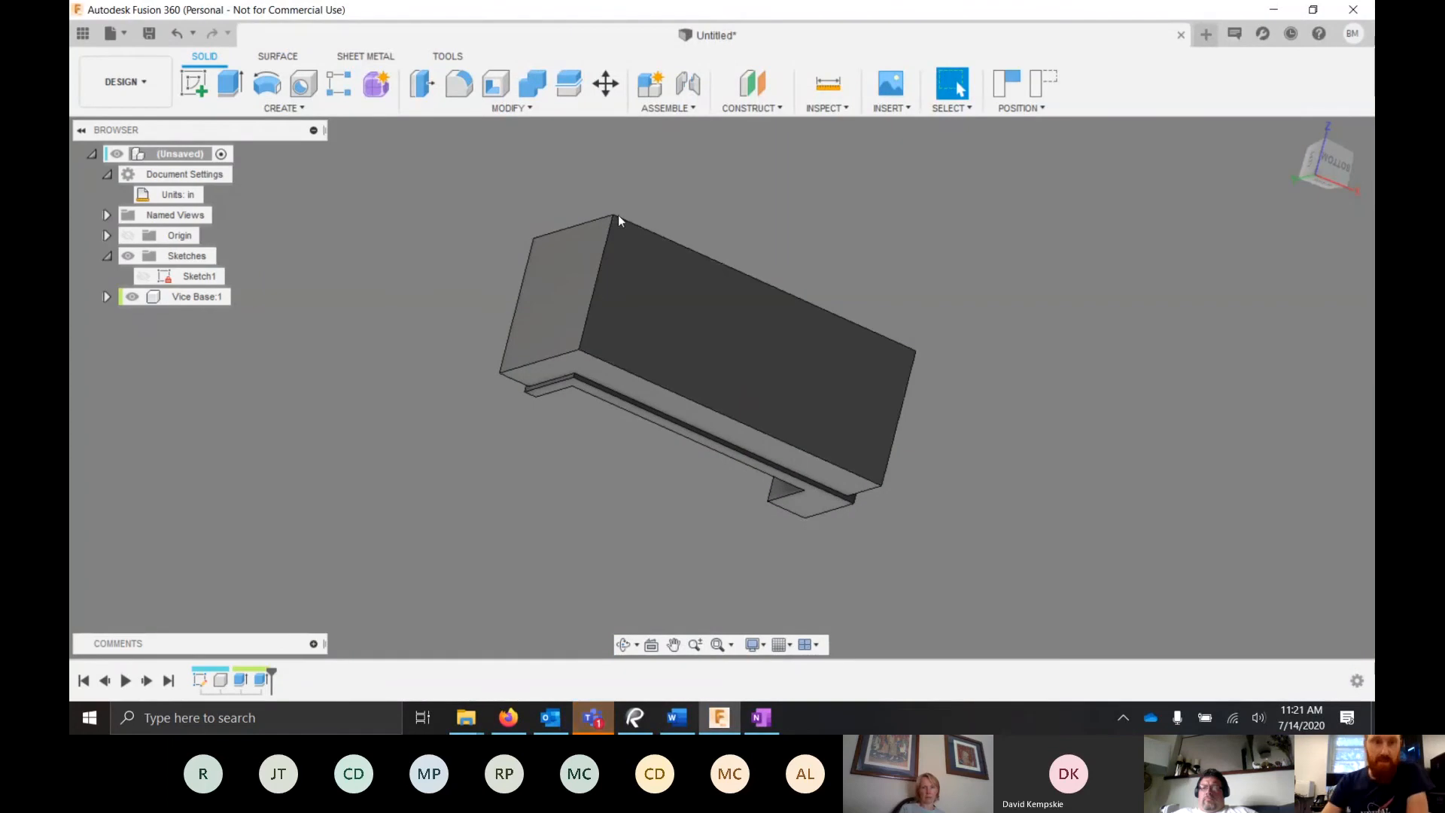
left_click(1043, 83)
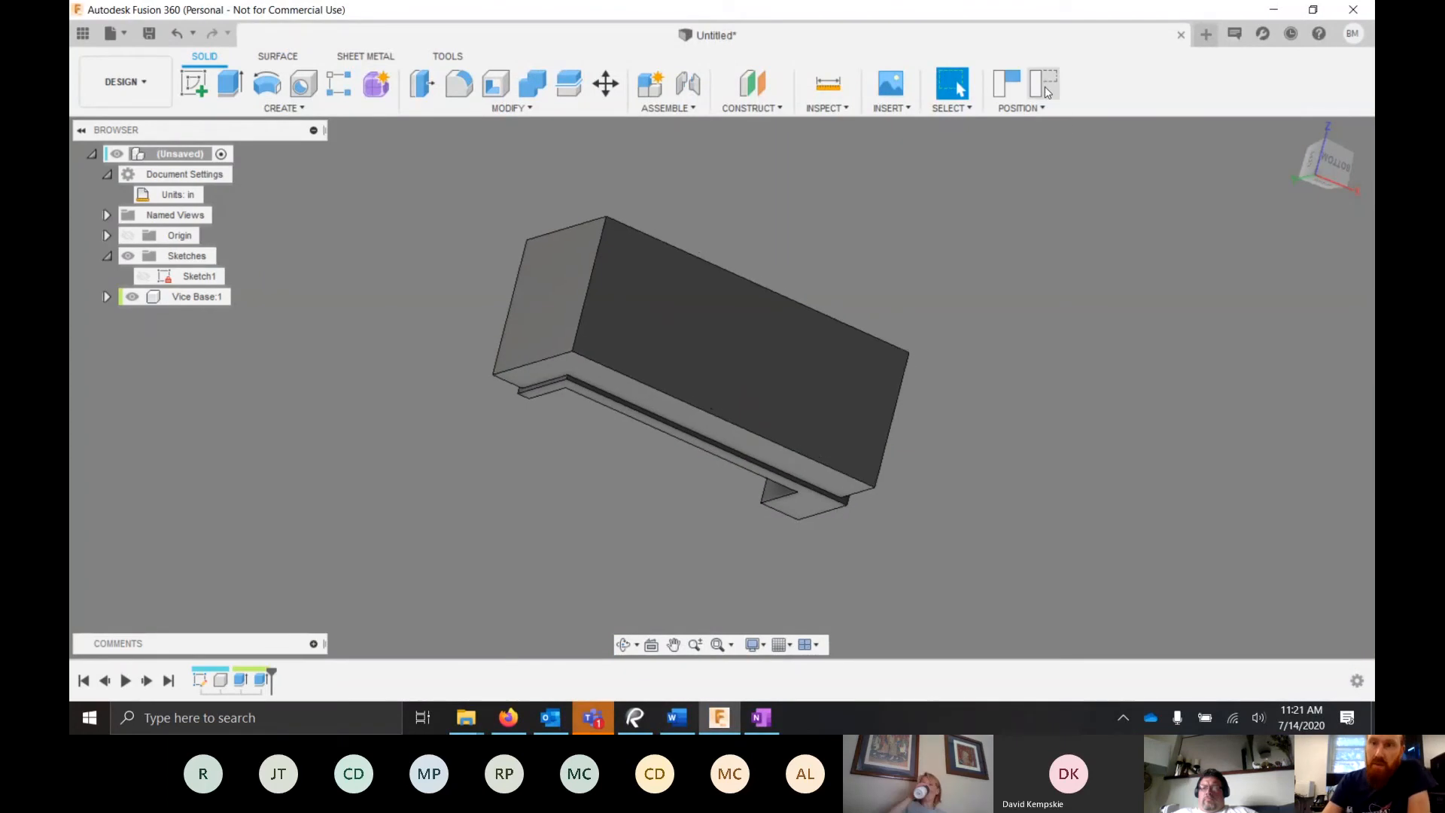
left_click(740, 343)
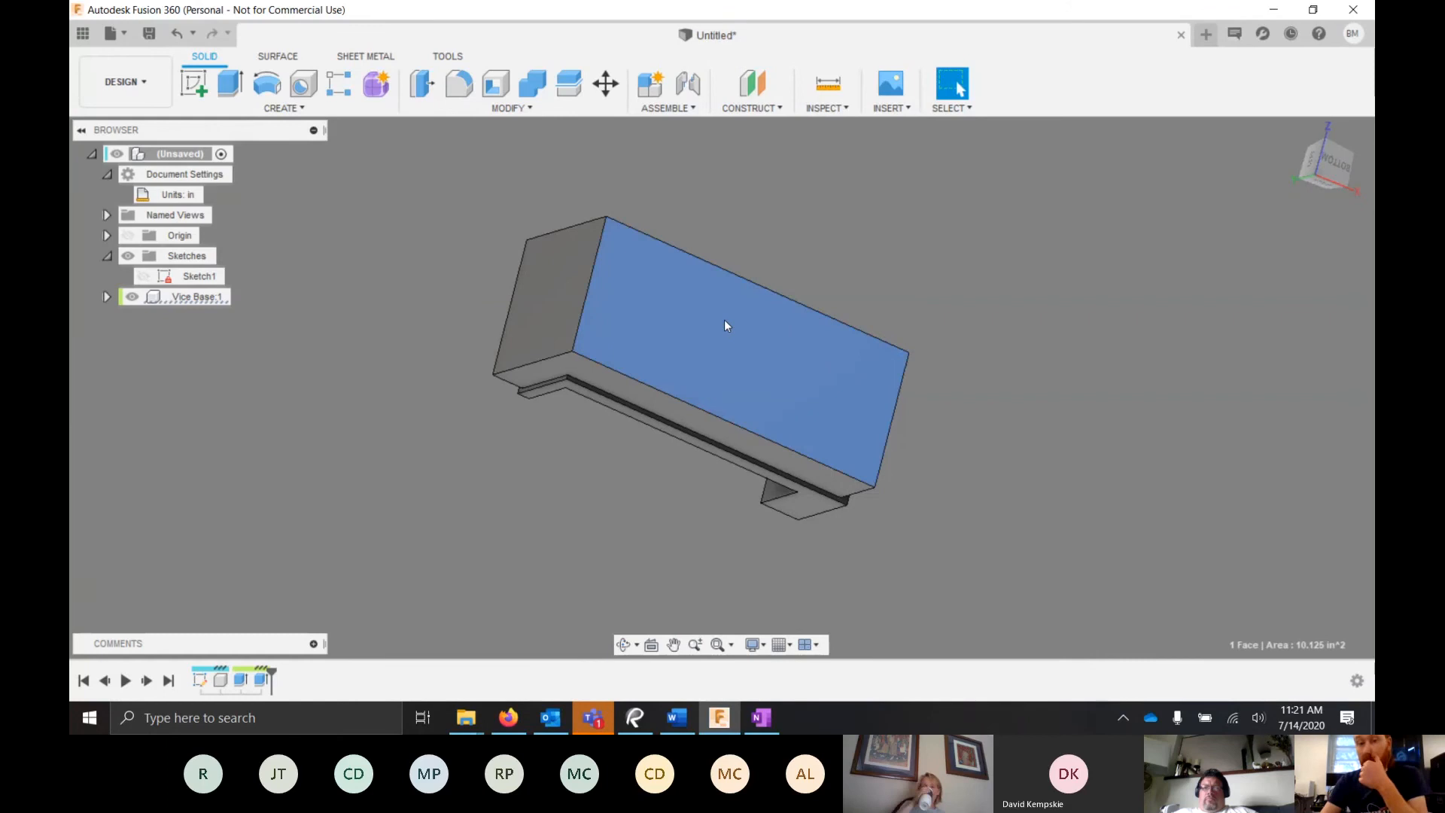
left_click(199, 87)
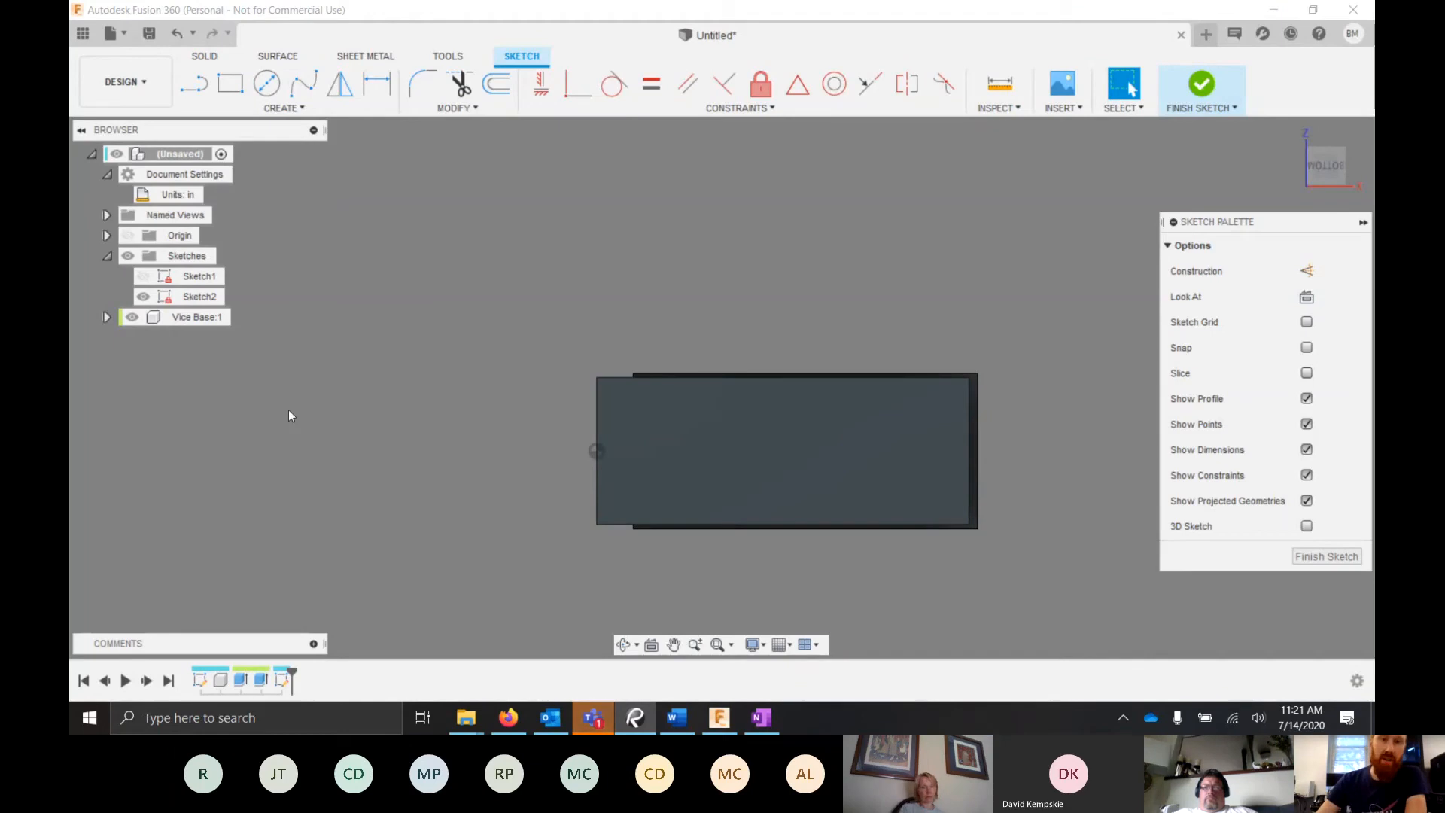
- Sketch a two-point rectangle that encloses the vice base's outline on all sides
left_click(230, 82)
left_click(230, 83)
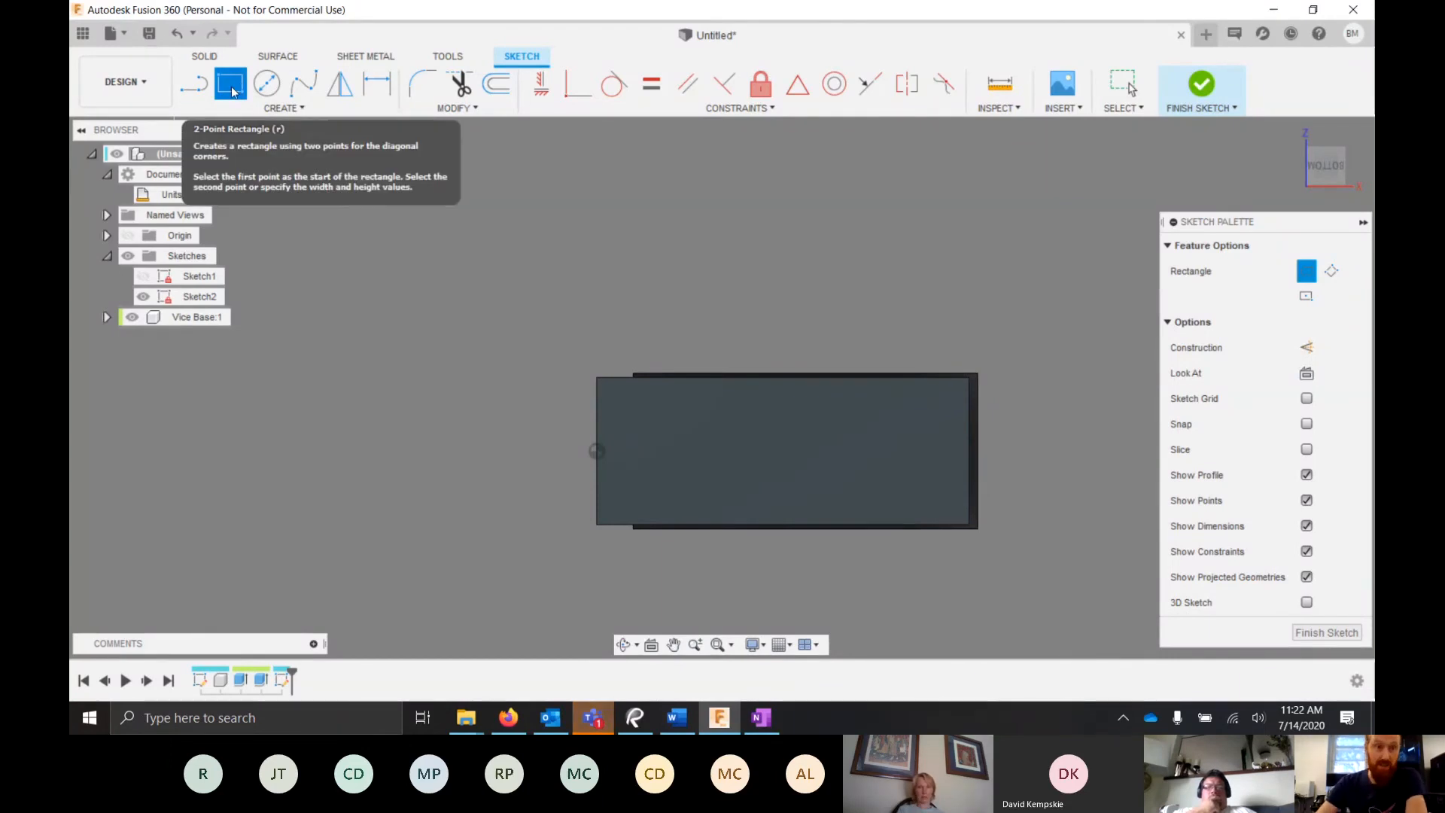
left_click(541, 339)
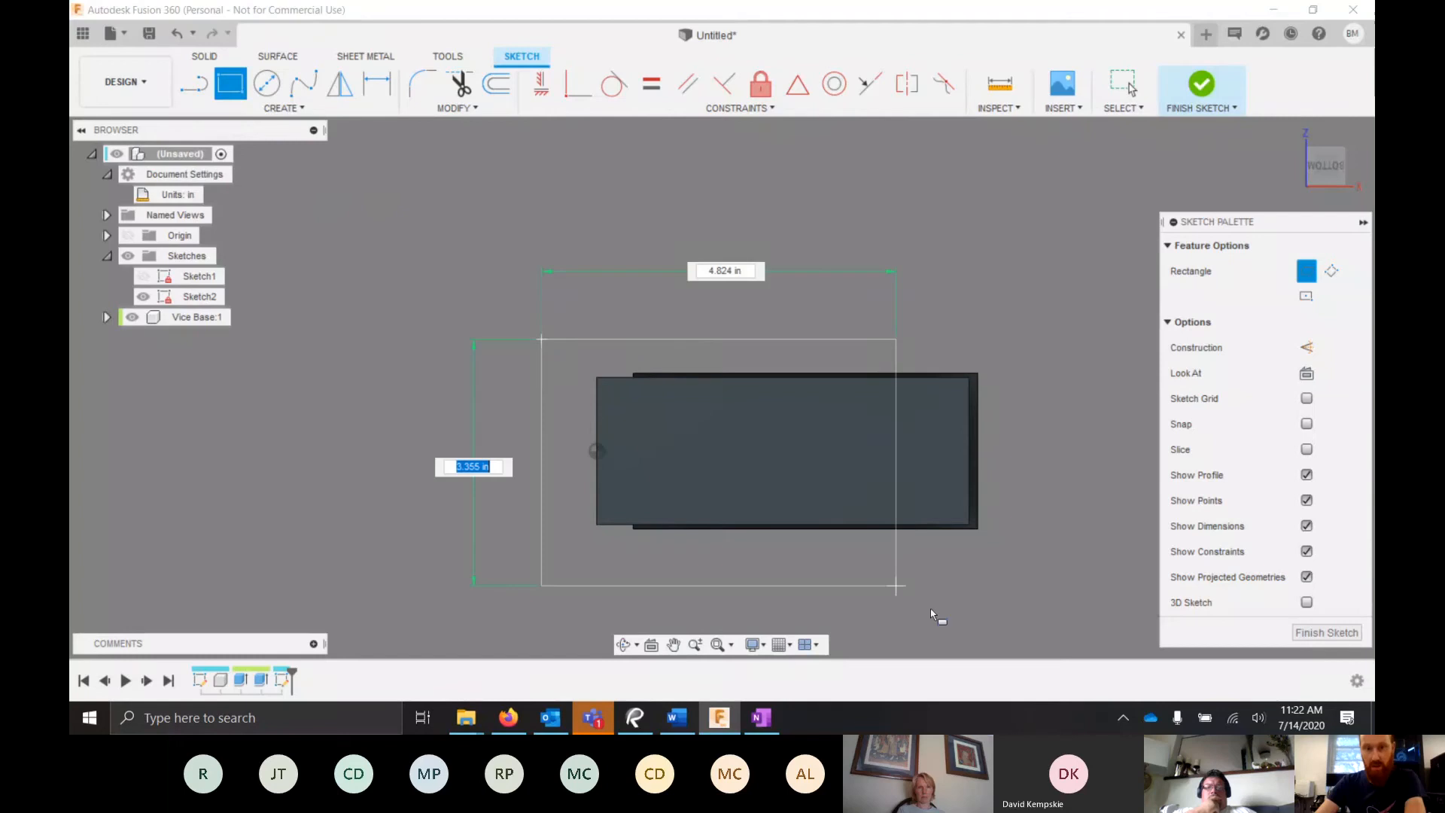
left_click(1012, 565)
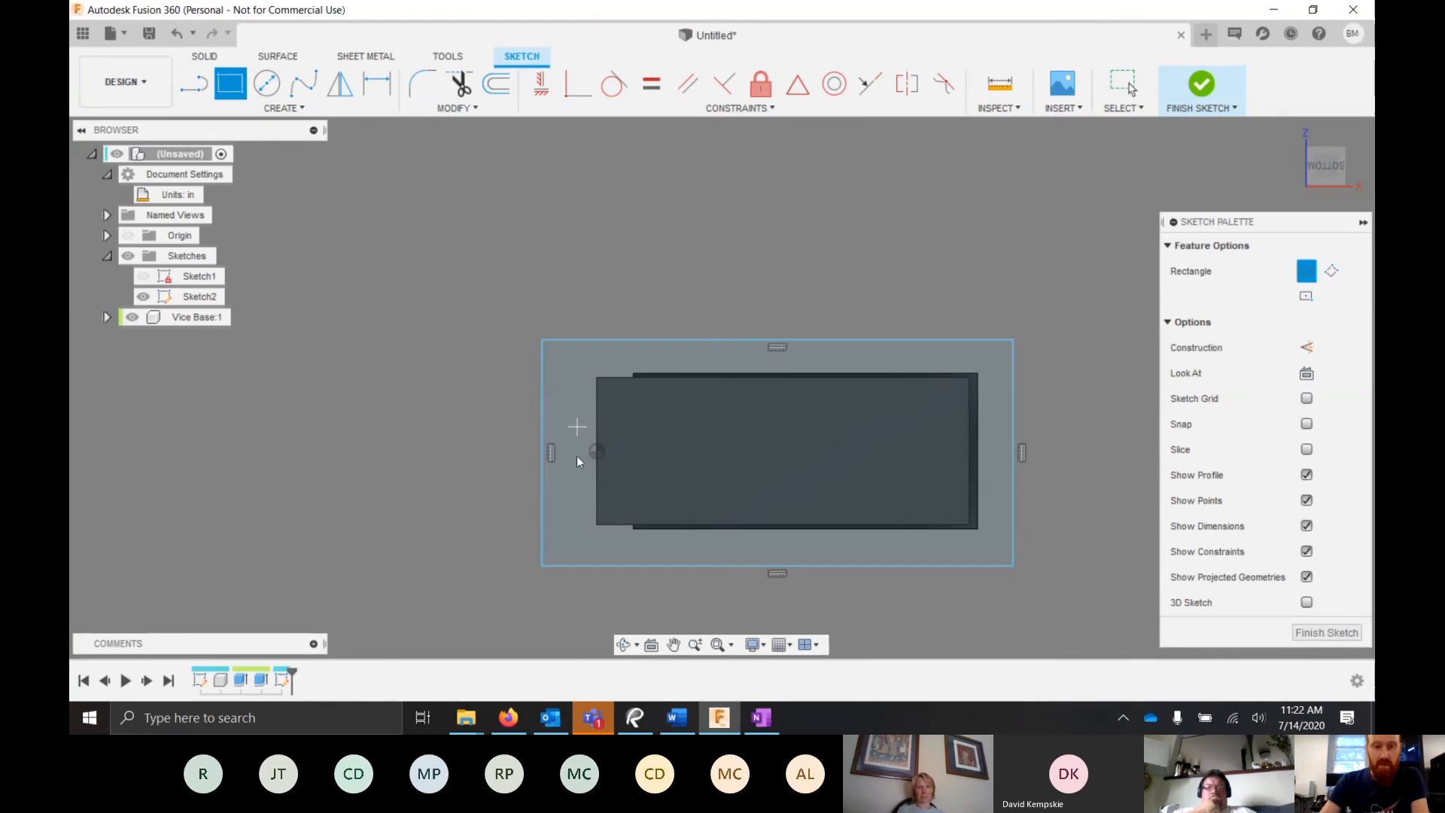
key("Escape")
left_click(662, 423)
scroll(662, 423, "up", 4)
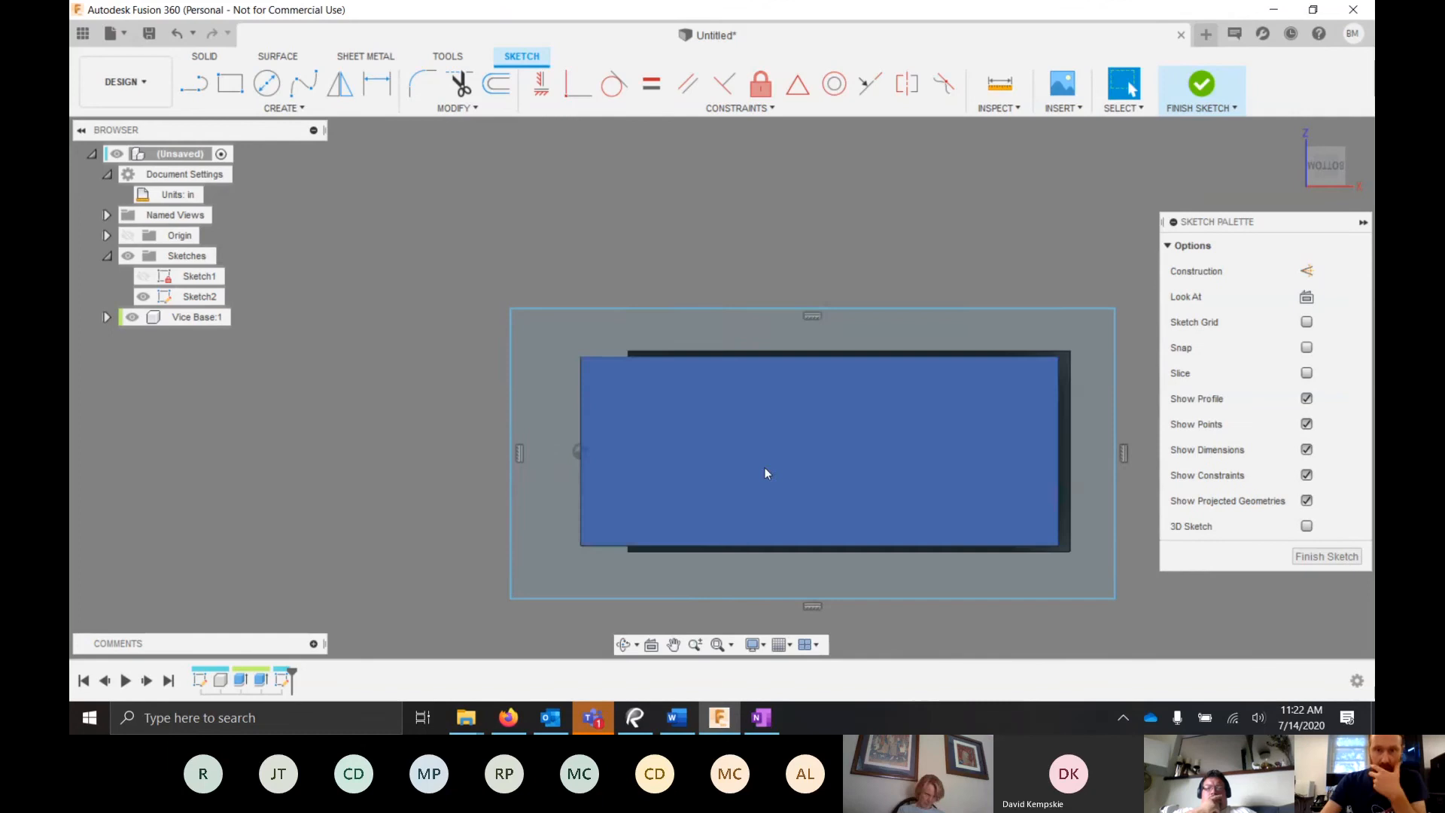
- Draw a line from the sketch origin to the midpoint of the rectangle's nearest short side and reshape the rectangle from a corner
left_click(201, 89)
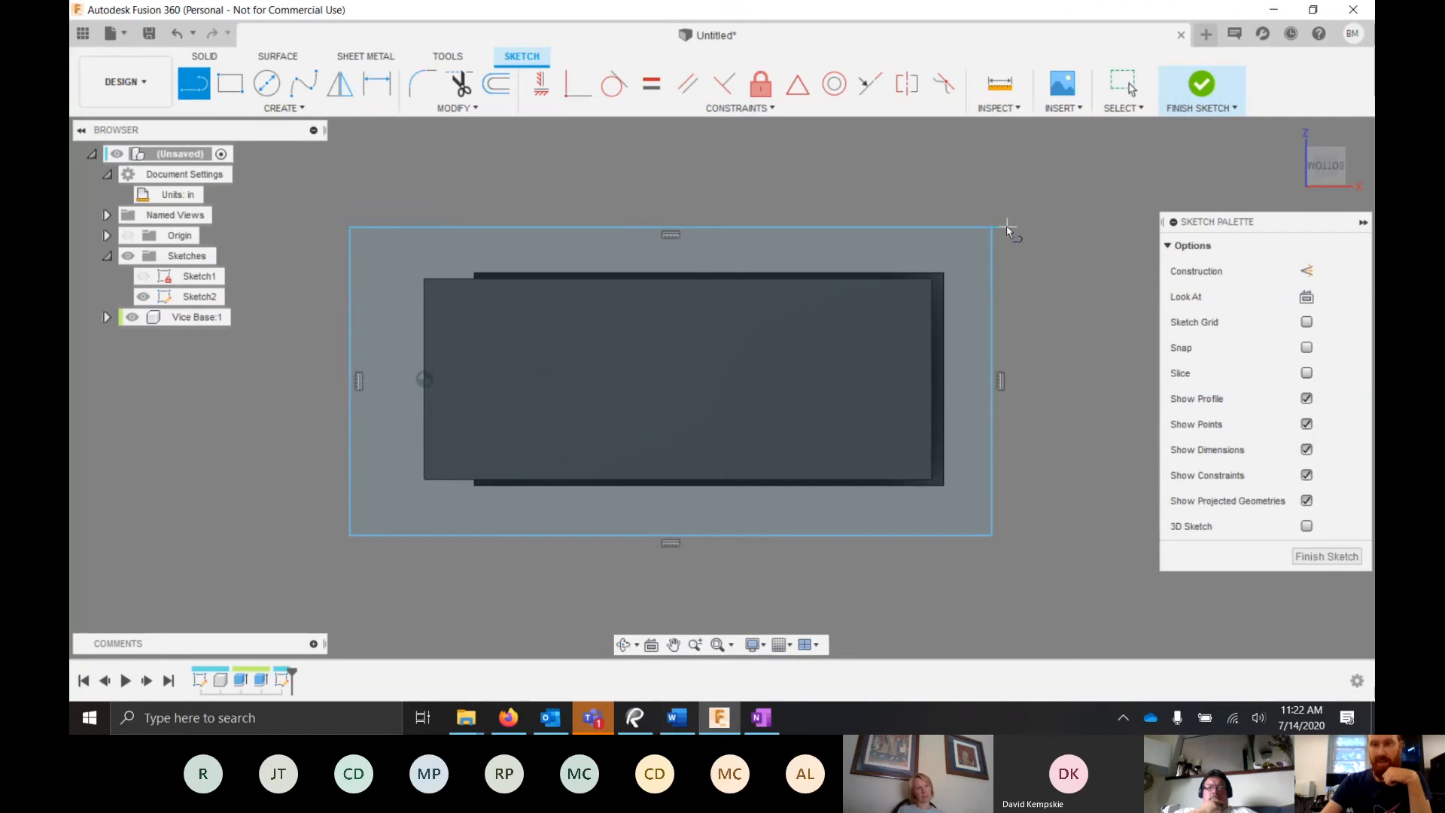
left_click(423, 380)
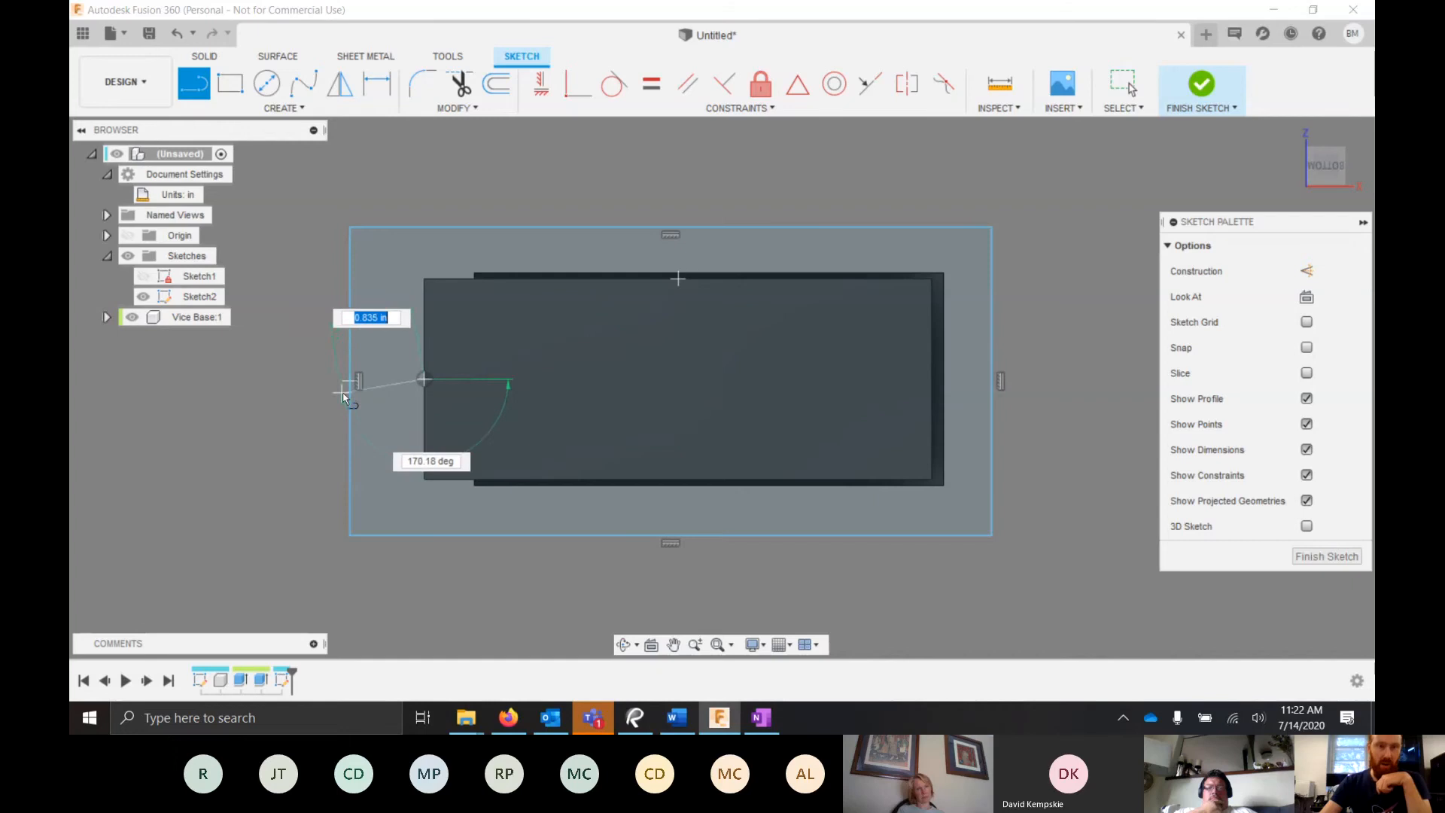
scroll(342, 383, "up", 5)
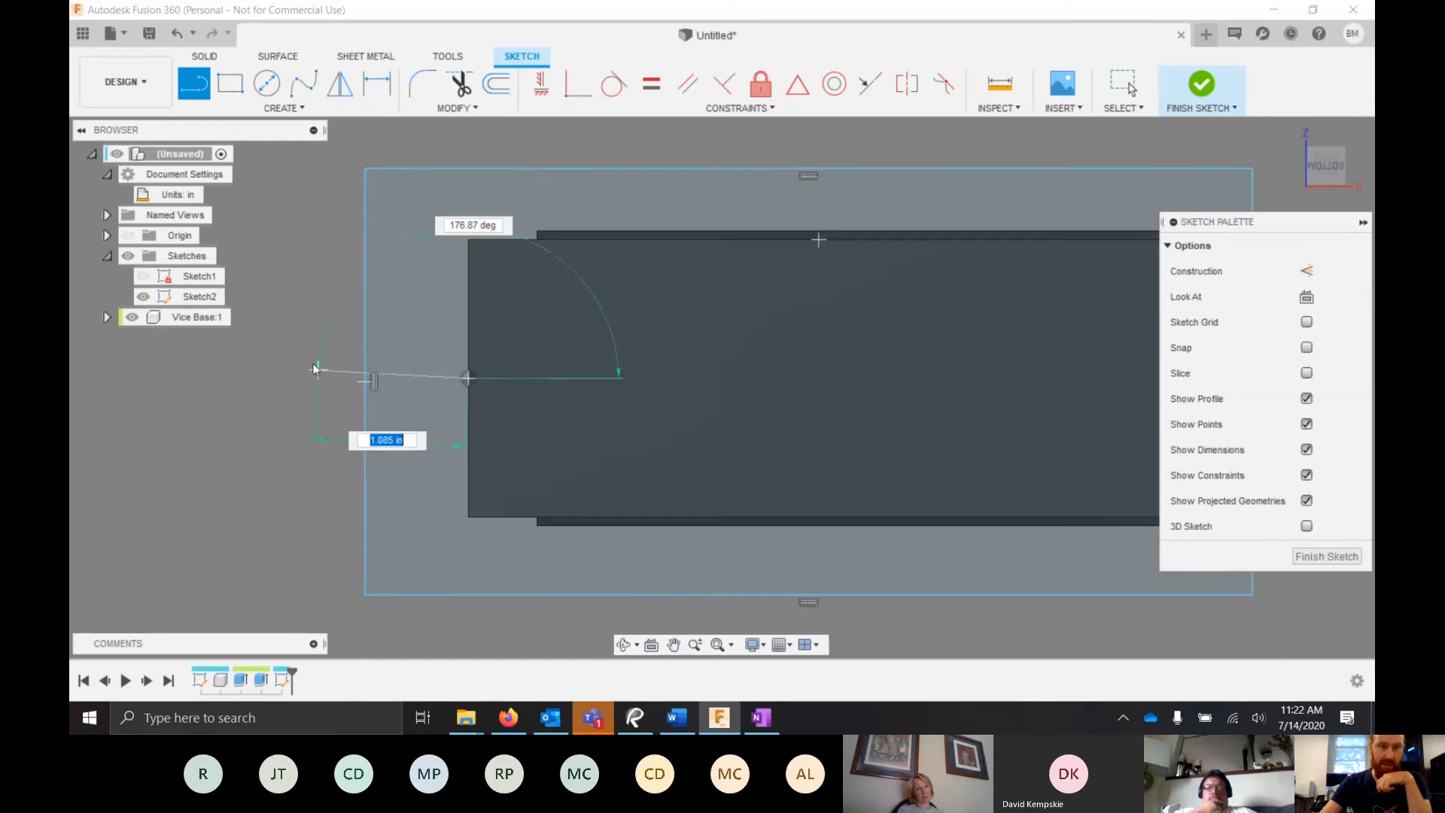
scroll(452, 412, "up", 3)
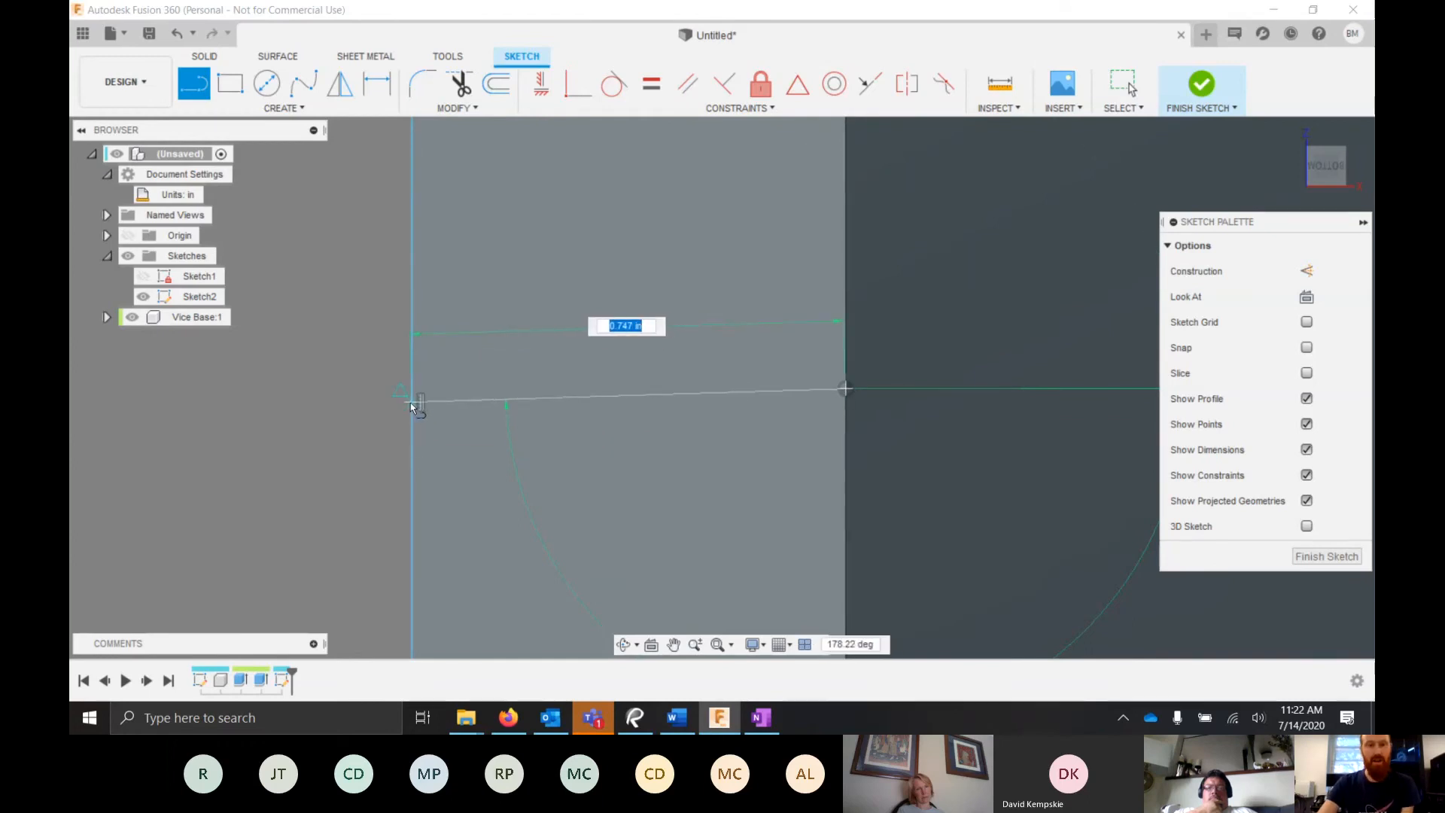
left_click(408, 402)
scroll(611, 453, "down", 5)
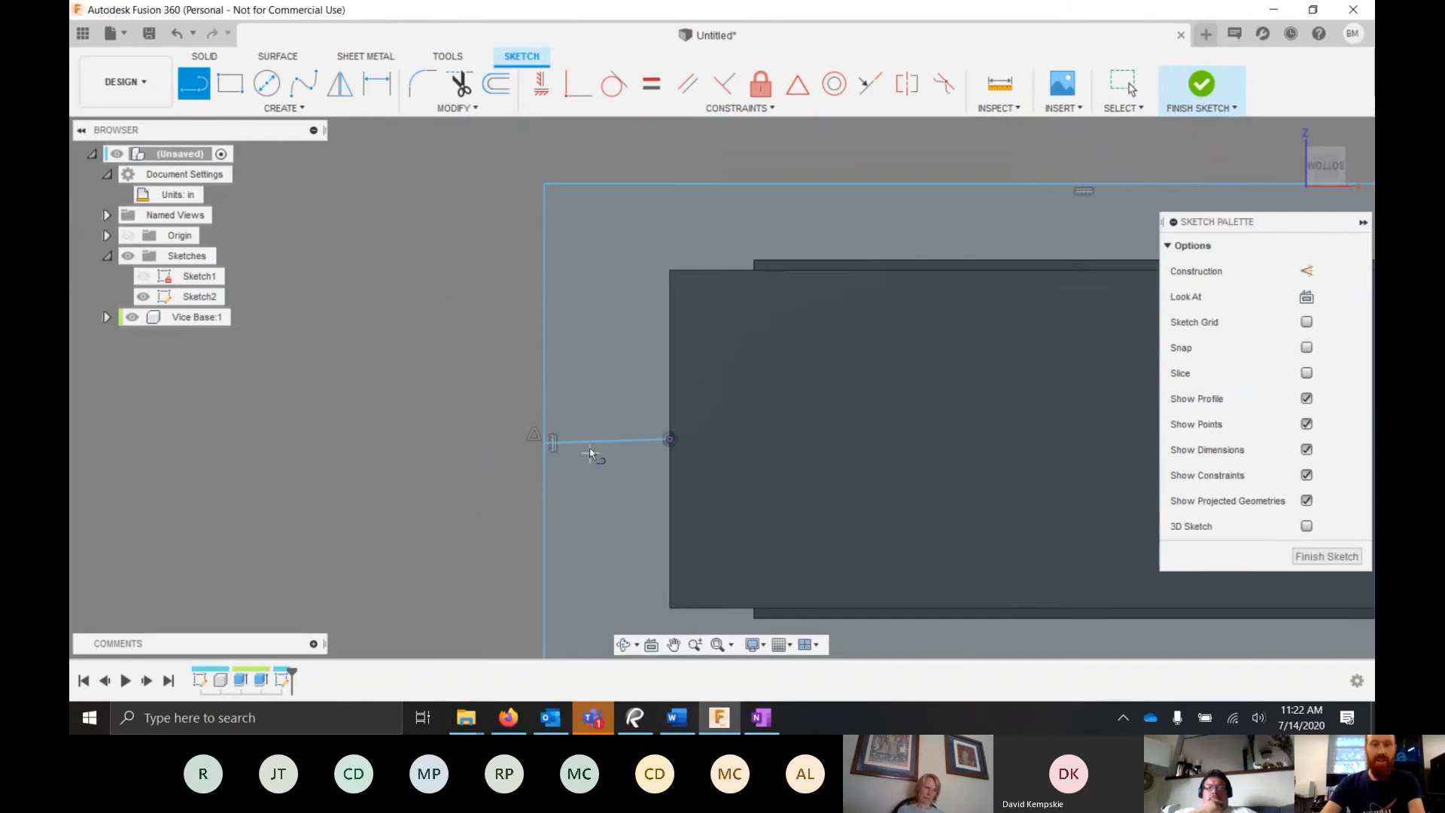
key("Escape")
scroll(519, 353, "down", 3)
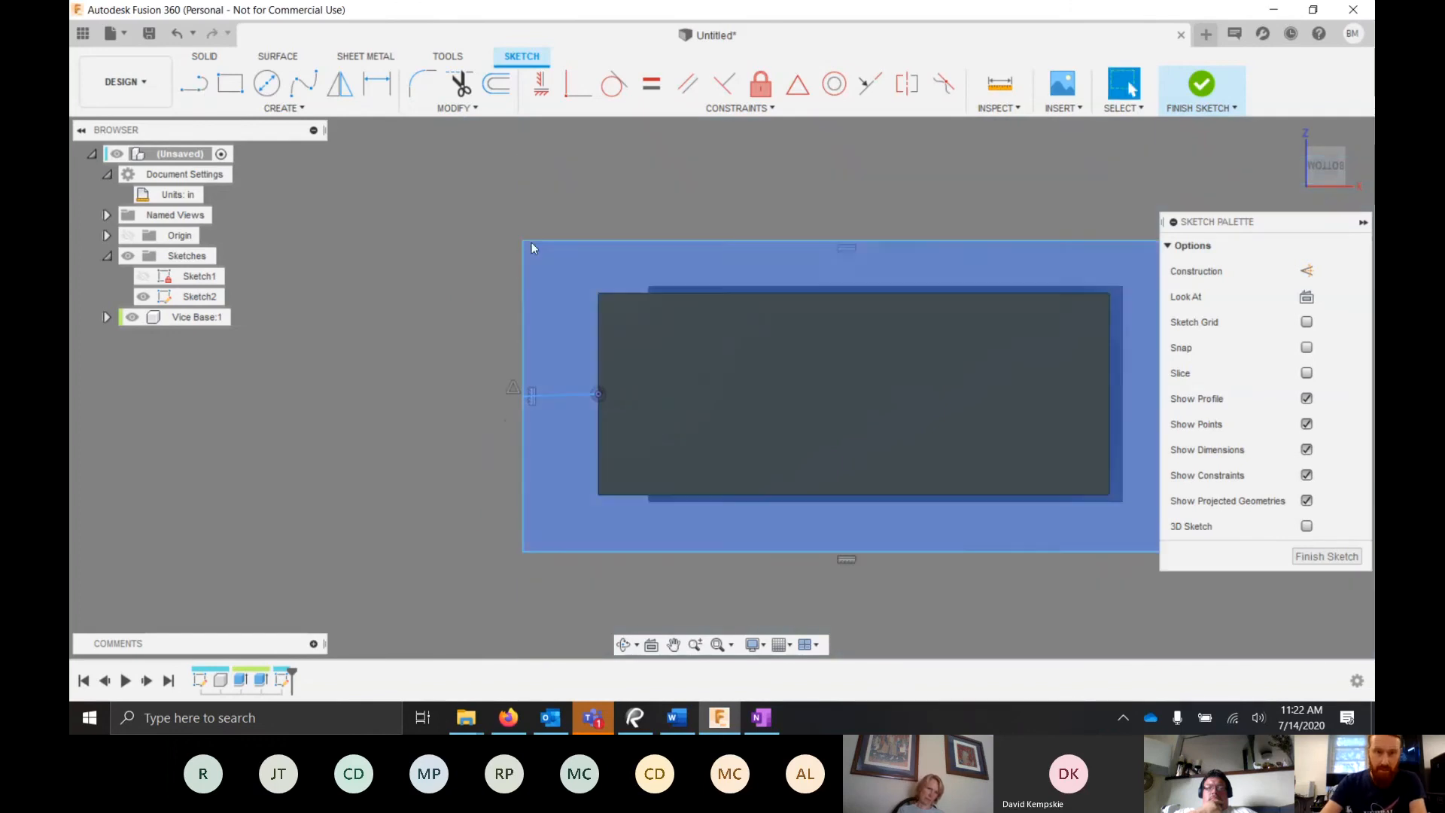
mouse_move(517, 196)
left_mouse_down()
mouse_move(468, 235)
mouse_move(544, 259)
mouse_move(568, 202)
mouse_move(528, 182)
mouse_move(495, 211)
mouse_move(507, 233)
mouse_move(522, 202)
mouse_move(545, 231)
mouse_move(550, 216)
left_mouse_up()
scroll(497, 380, "up", 2)
scroll(465, 377, "down", 3)
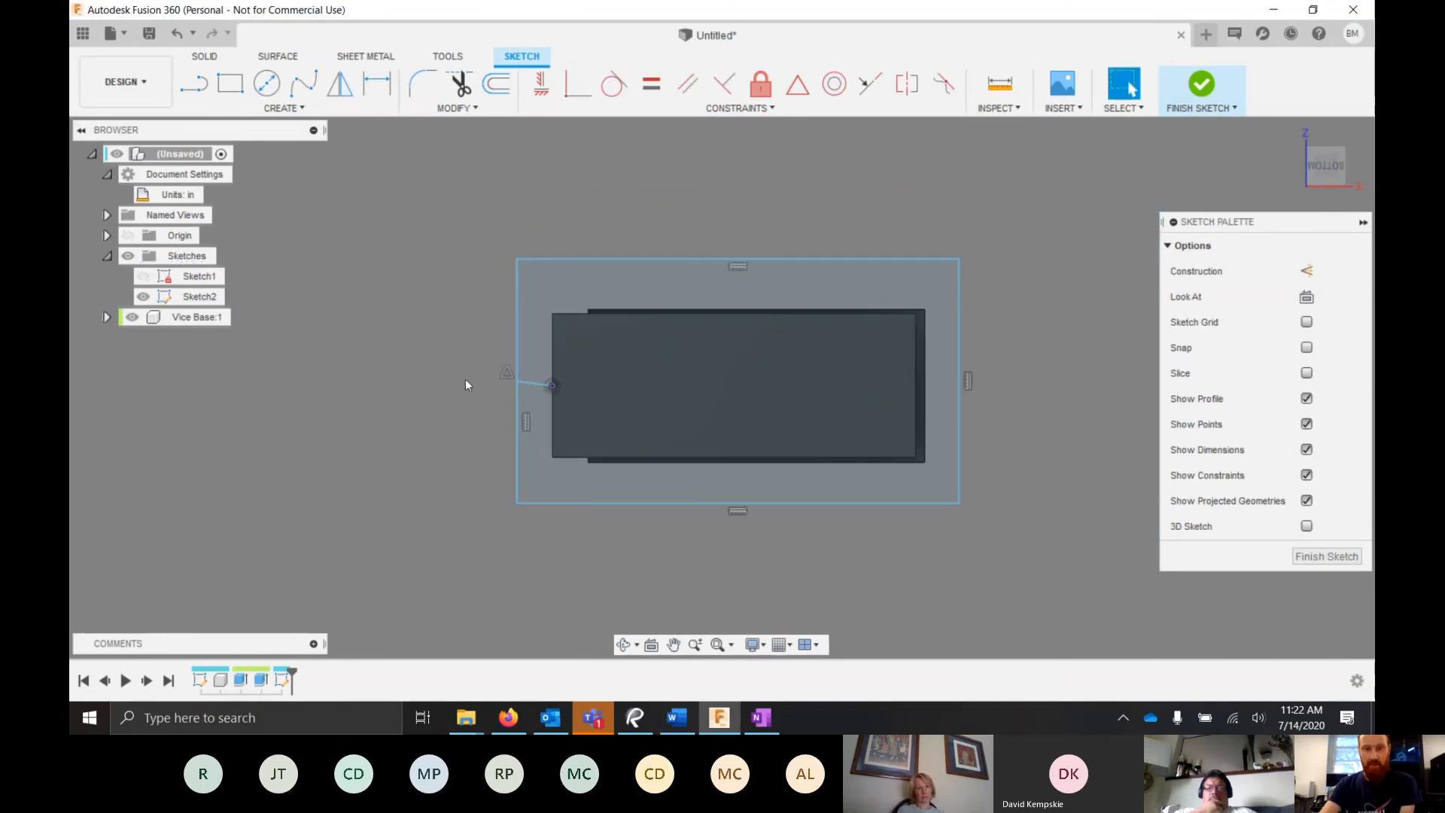
- Convert the short line between the origin and the rectangle's side to construction geometry
scroll(552, 405, "up", 4)
left_click(538, 352)
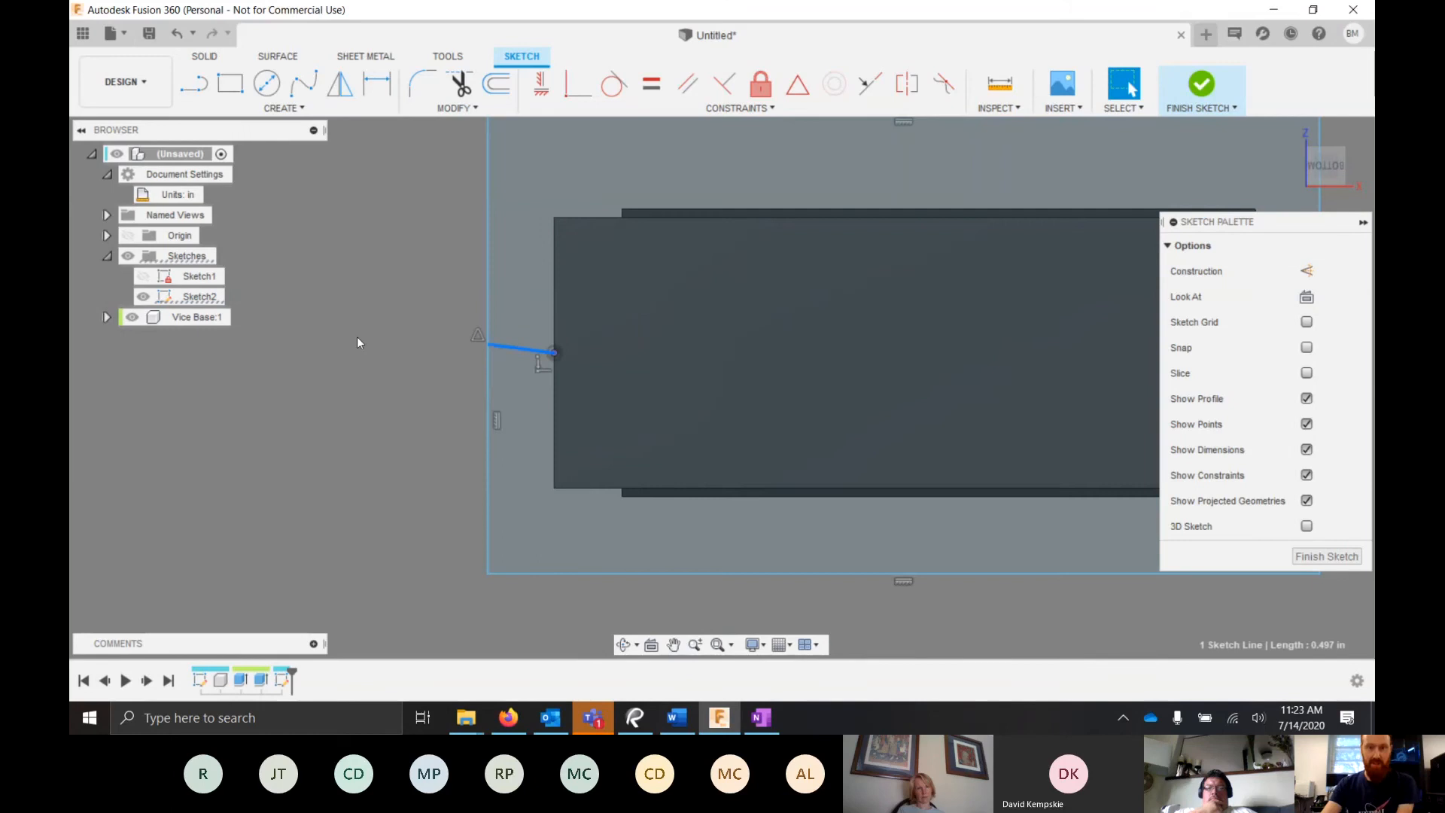
scroll(376, 336, "down", 3)
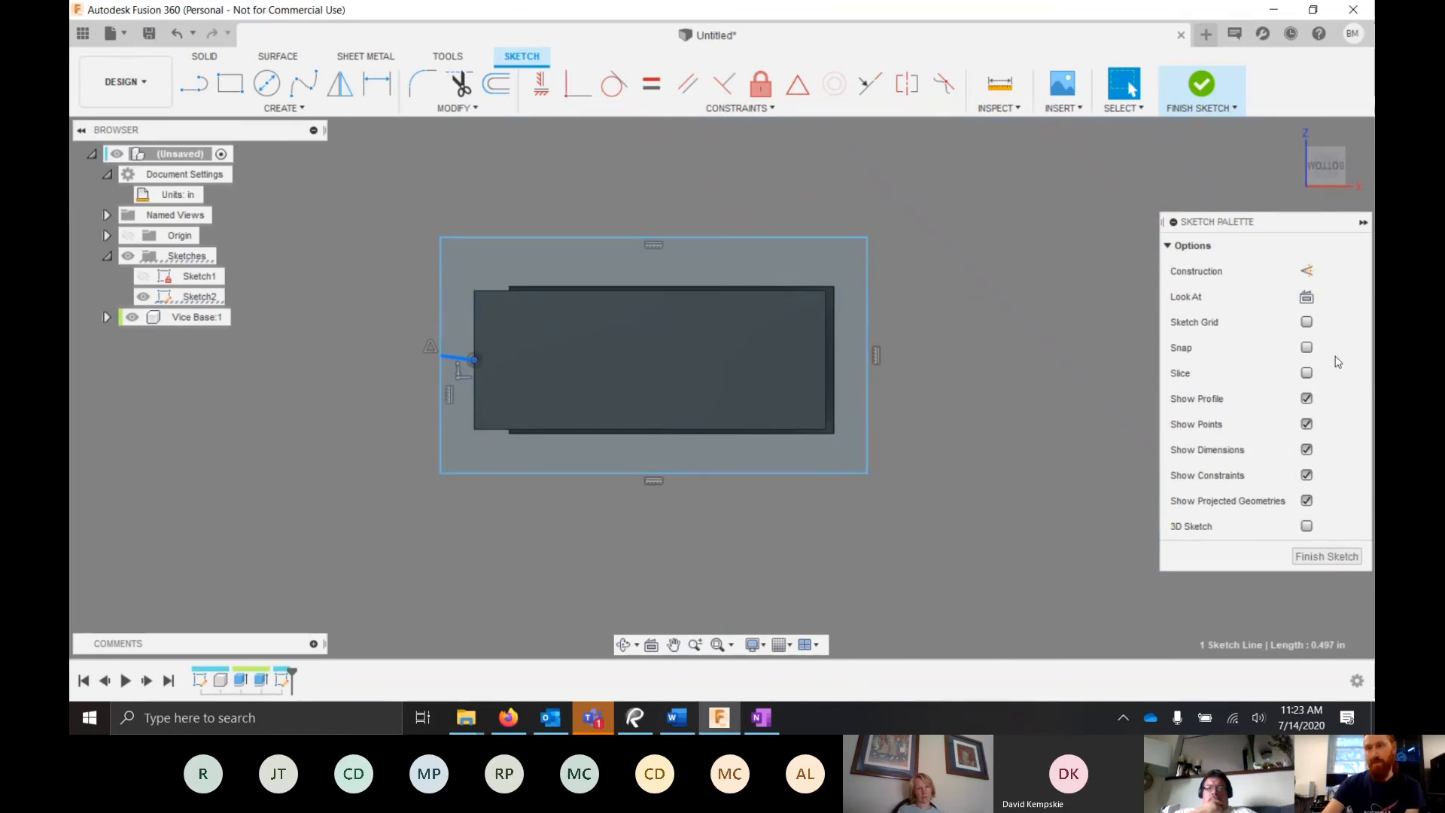
left_click(1307, 271)
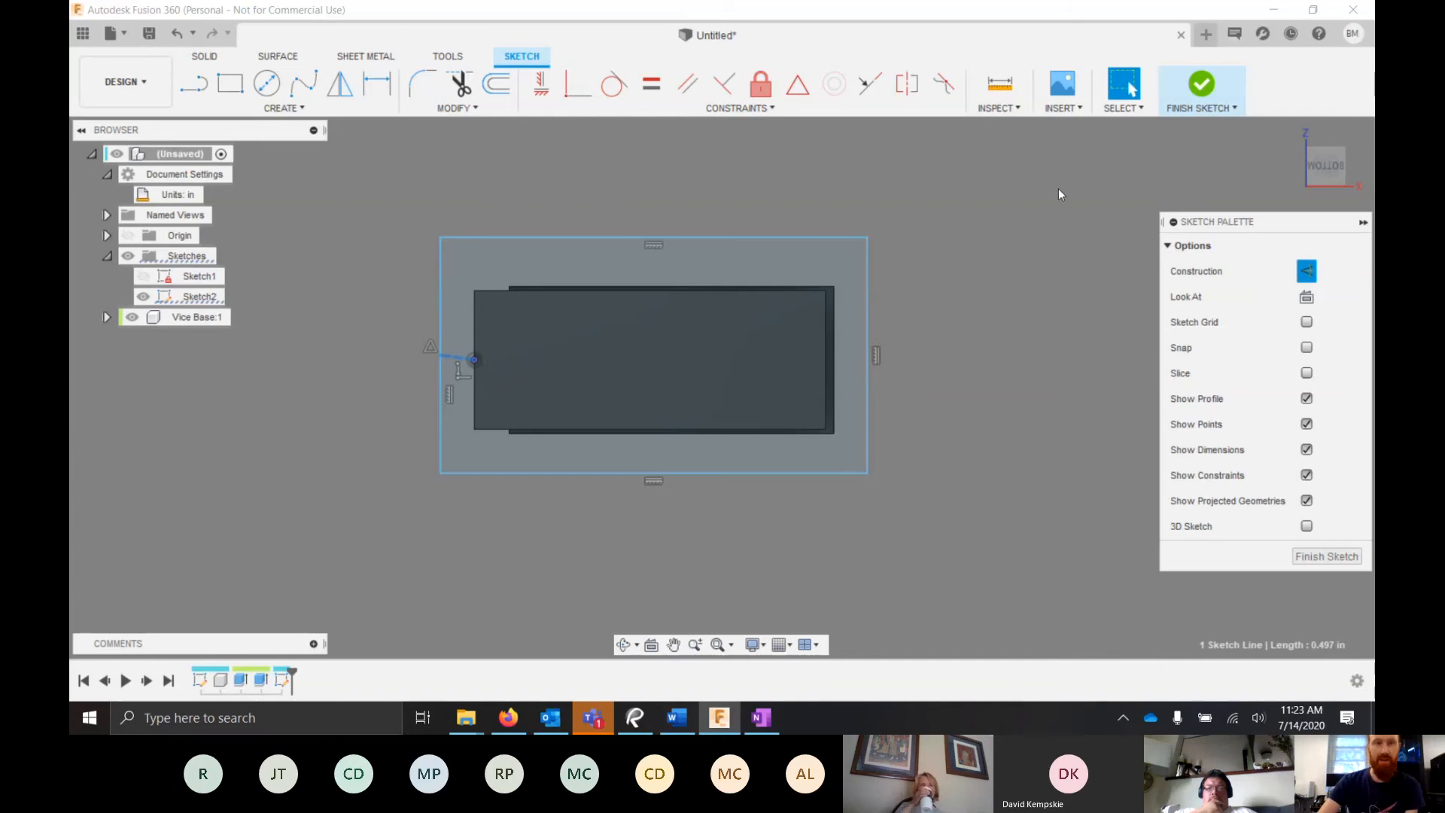
- Constrain the construction line as horizontal and shrink the rectangle slightly from its corner
left_click(545, 92)
left_click(544, 92)
scroll(482, 361, "up", 2)
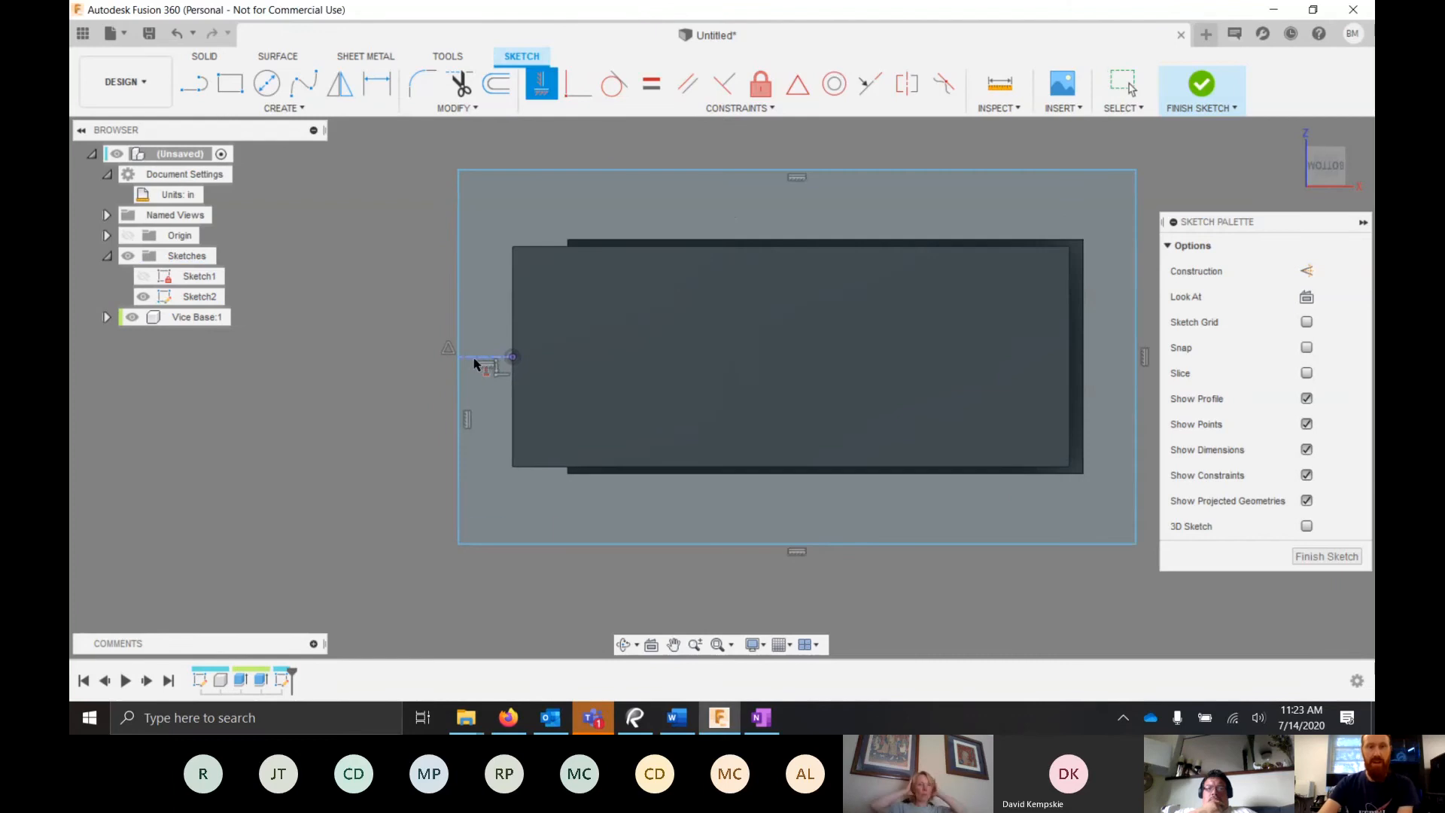
scroll(496, 367, "up", 2)
key("Escape")
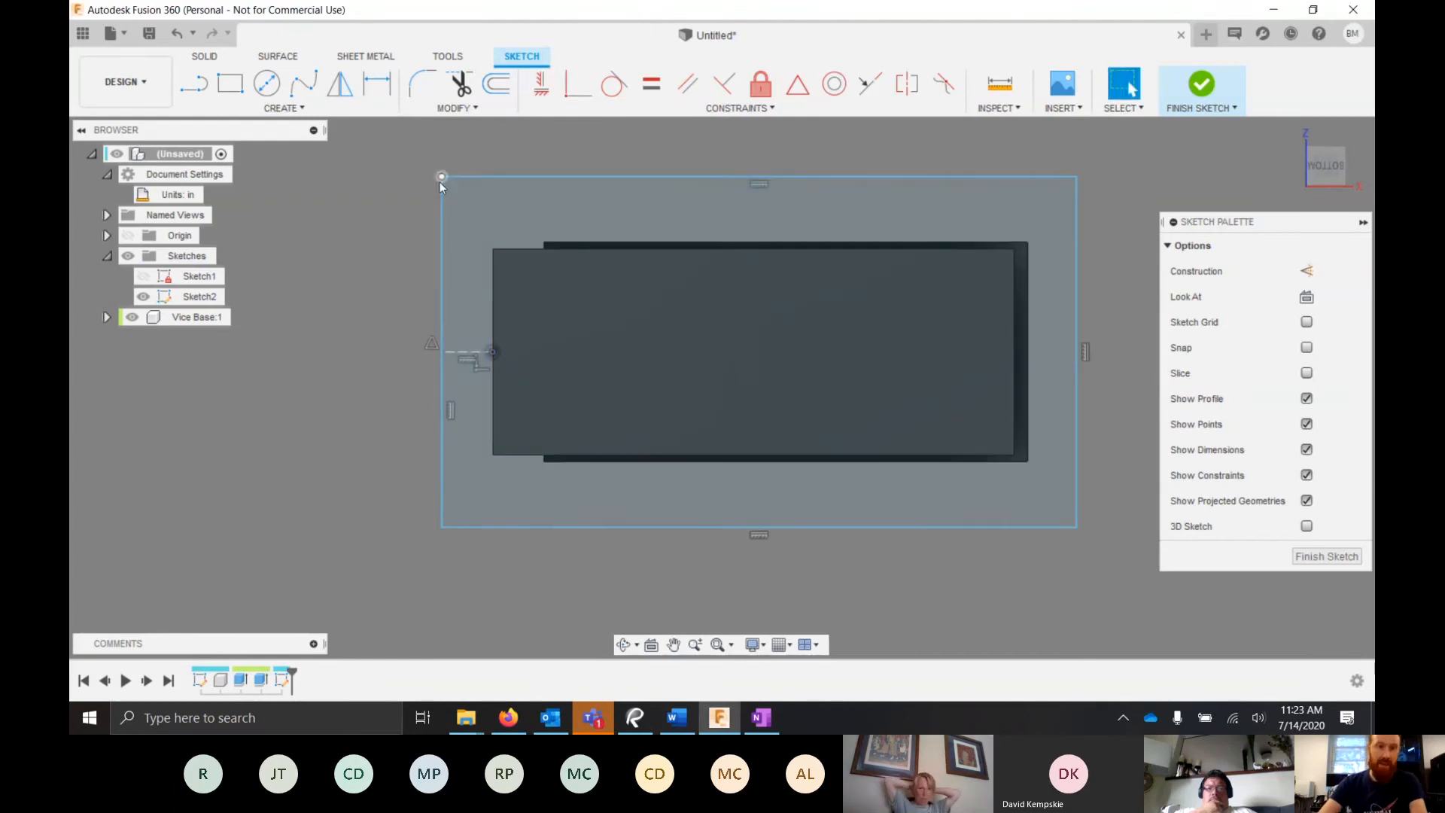
mouse_move(456, 163)
left_mouse_down()
mouse_move(450, 145)
mouse_move(366, 233)
mouse_move(411, 137)
mouse_move(432, 238)
mouse_move(441, 155)
mouse_move(445, 234)
mouse_move(452, 172)
mouse_move(444, 223)
mouse_move(453, 185)
left_mouse_up()
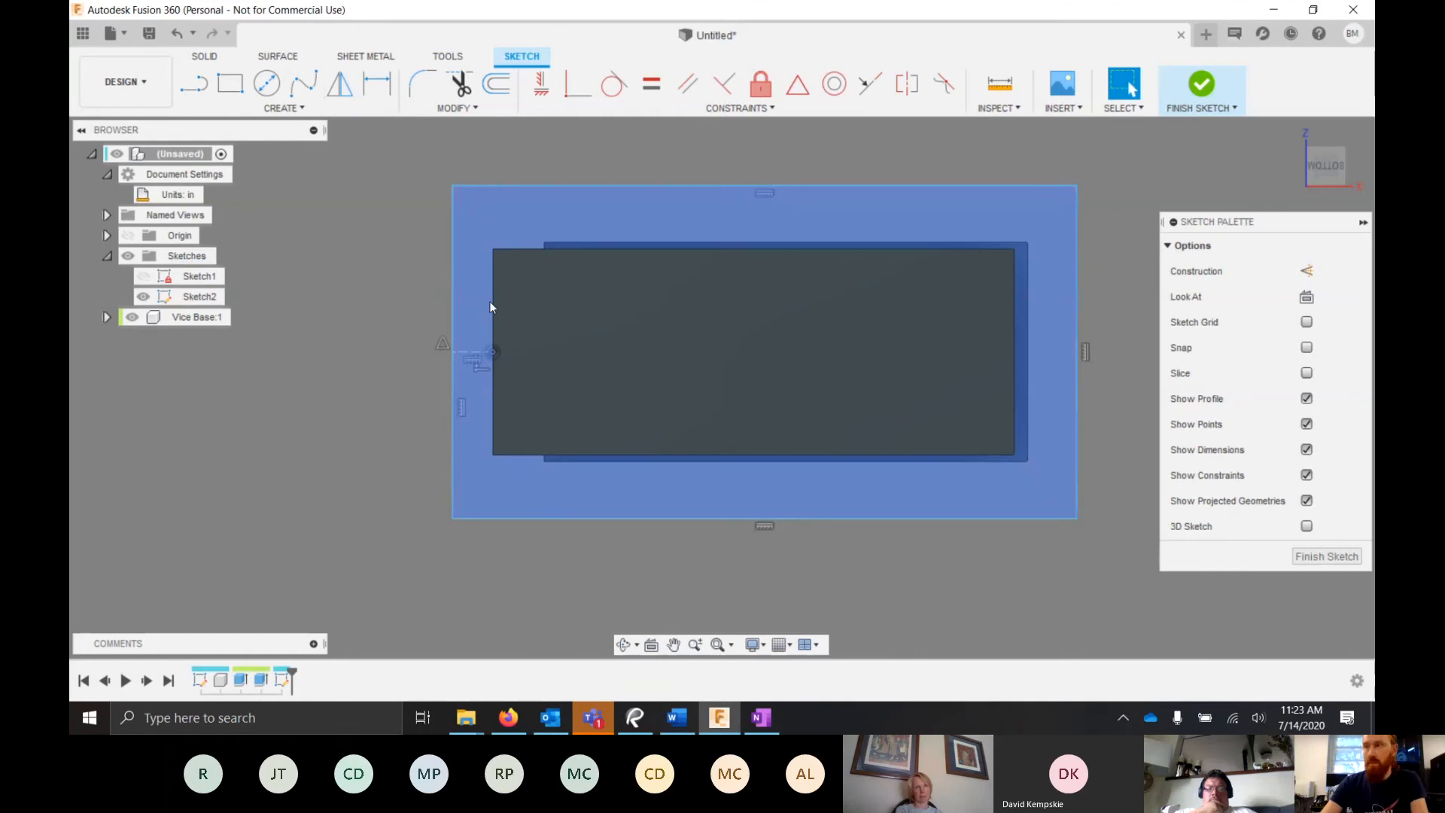
scroll(677, 376, "down", 3)
scroll(701, 387, "up", 2)
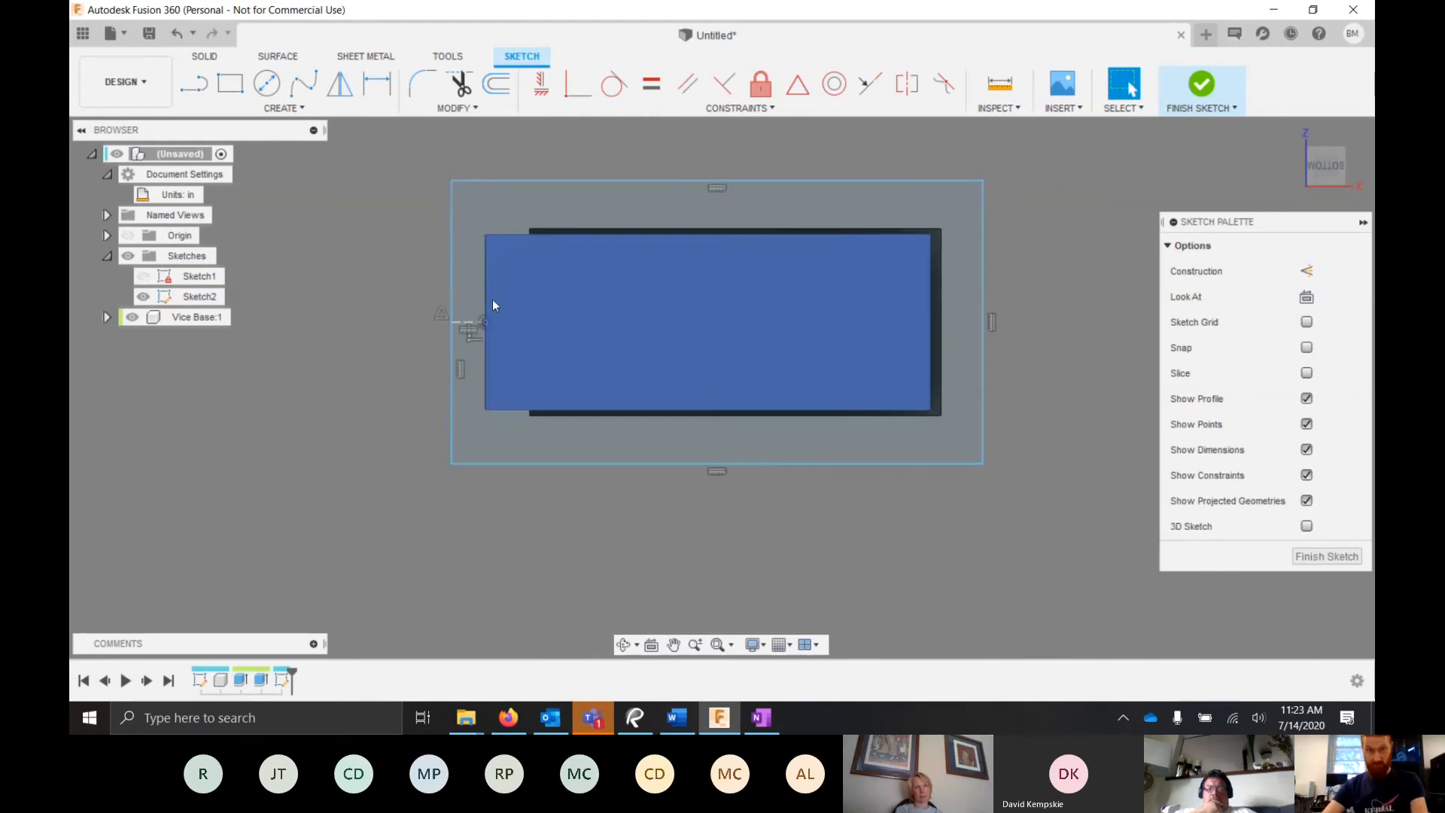
- Fillet all four corners of the rectangle with a 0.375 in radius
left_click(418, 91)
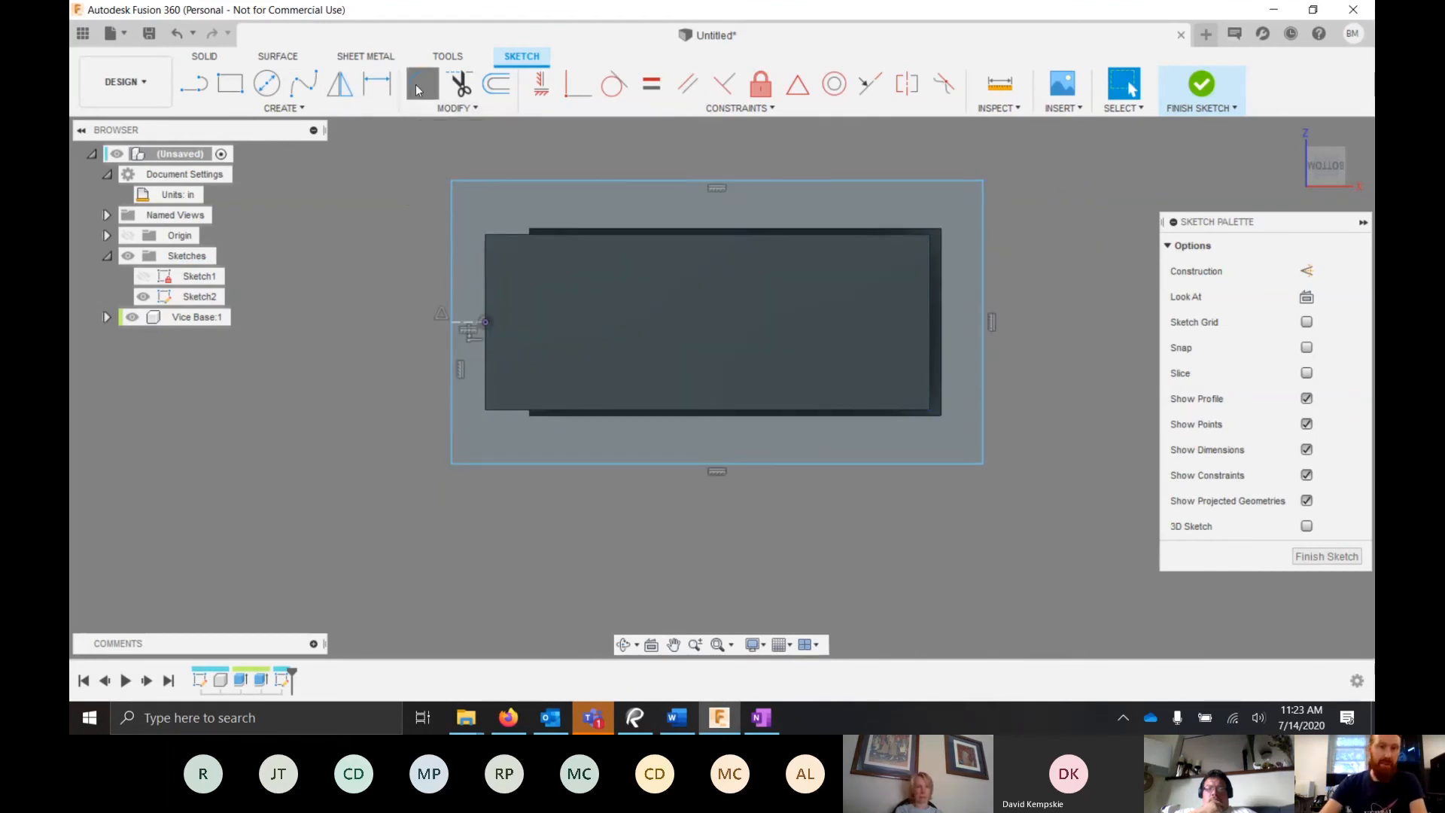
left_click(449, 178)
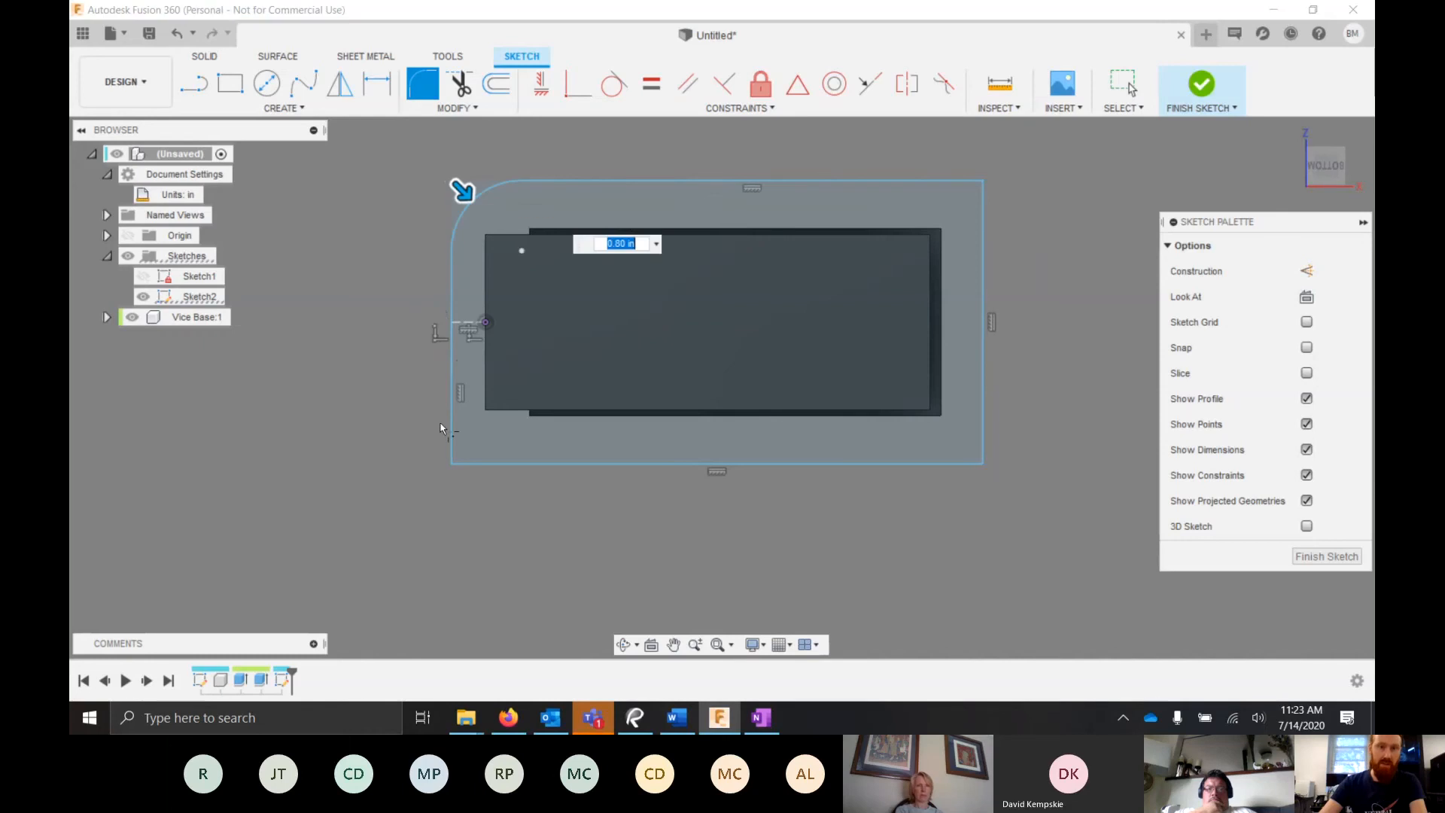
left_click(452, 464)
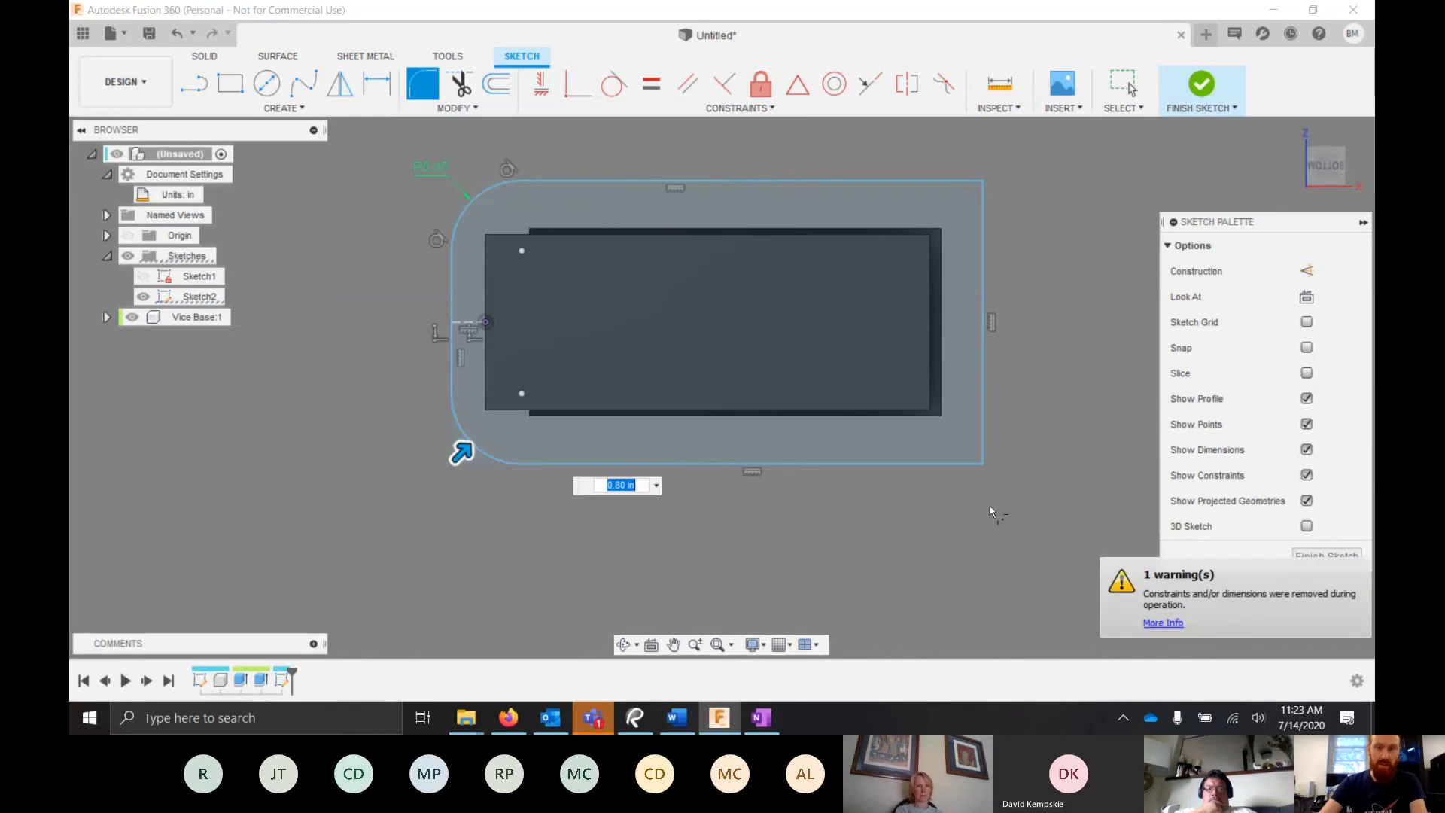
left_click(982, 461)
left_click(983, 181)
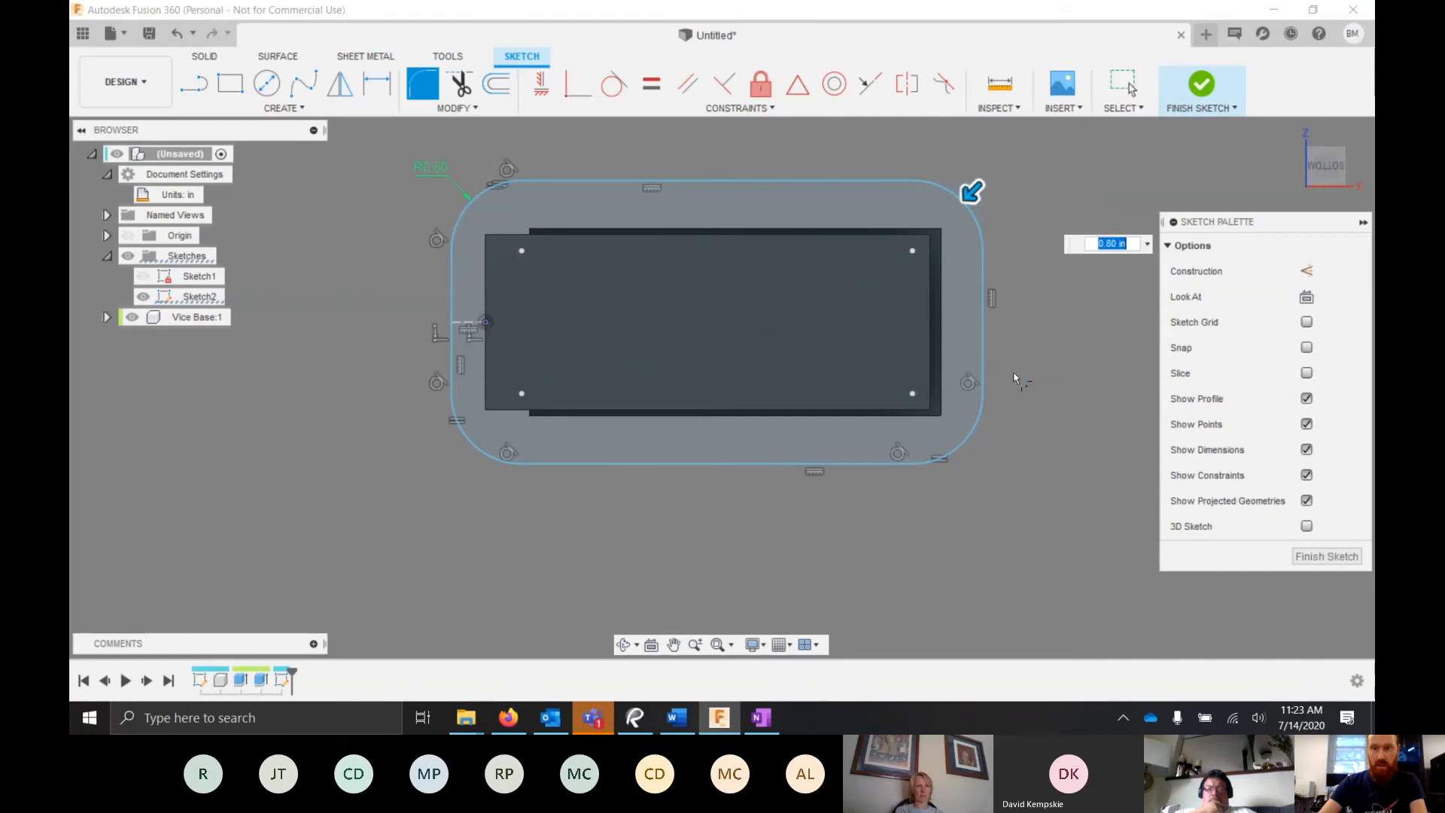
type(".3175")
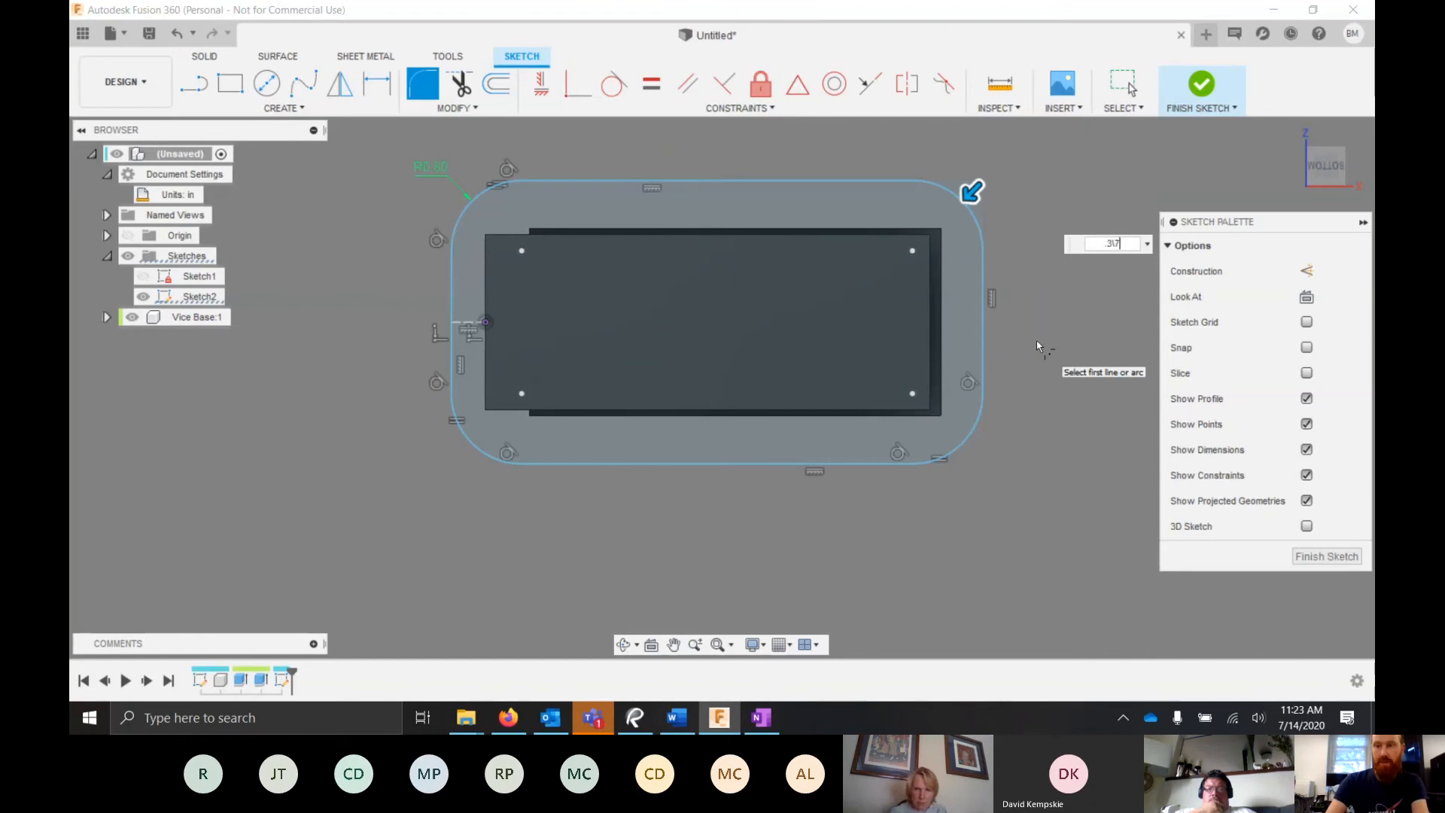
key("BackSpace")
key("BackSpace")
key("BackSpace")
type("75")
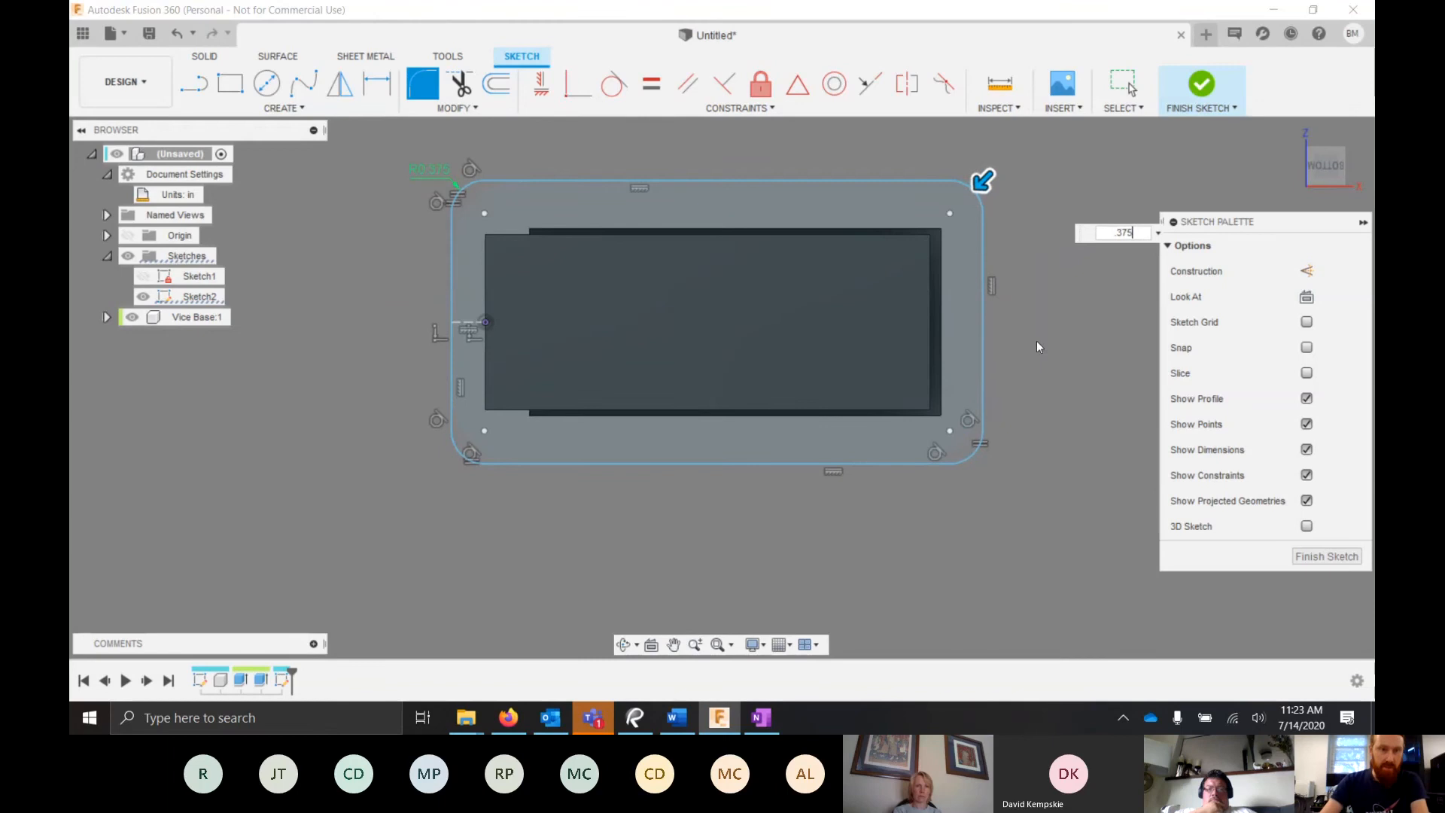
key("Return")
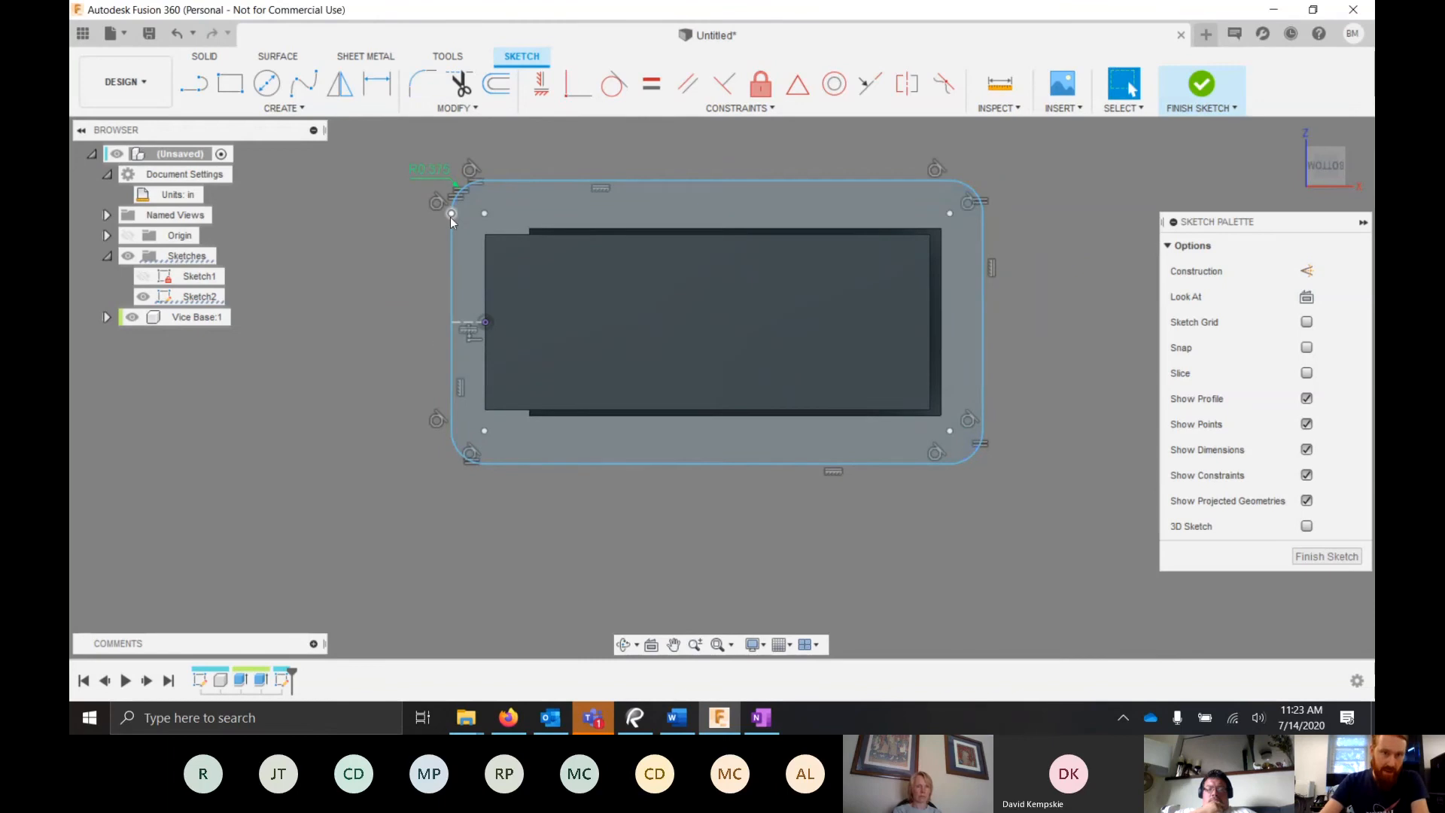
- Stretch the rounded rectangle from a corner and constrain the construction line's outer end to the midpoint of its short side
mouse_move(450, 211)
left_mouse_down()
mouse_move(425, 205)
mouse_move(417, 182)
left_mouse_up()
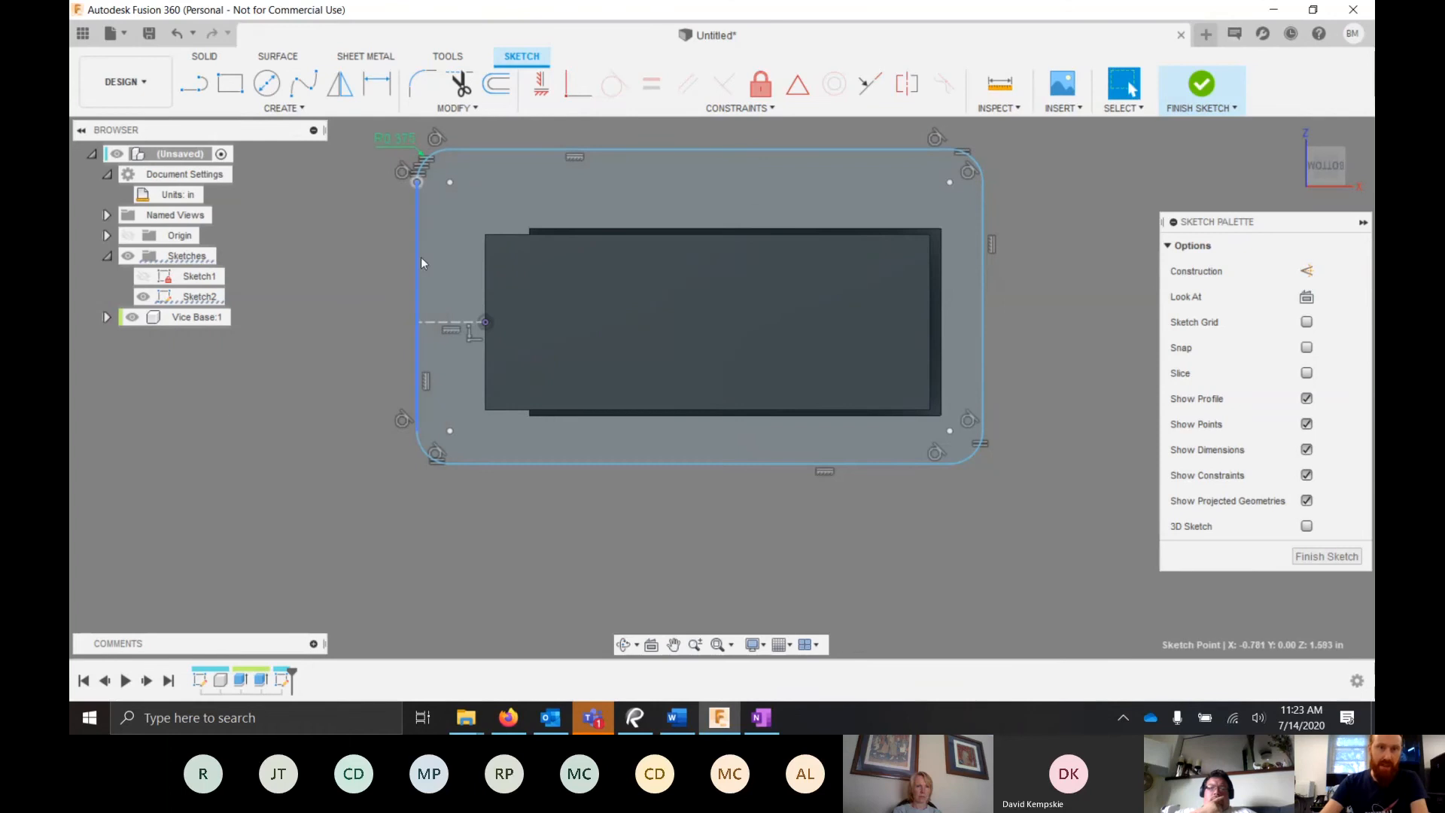
key("ctrl+z")
scroll(431, 315, "up", 3)
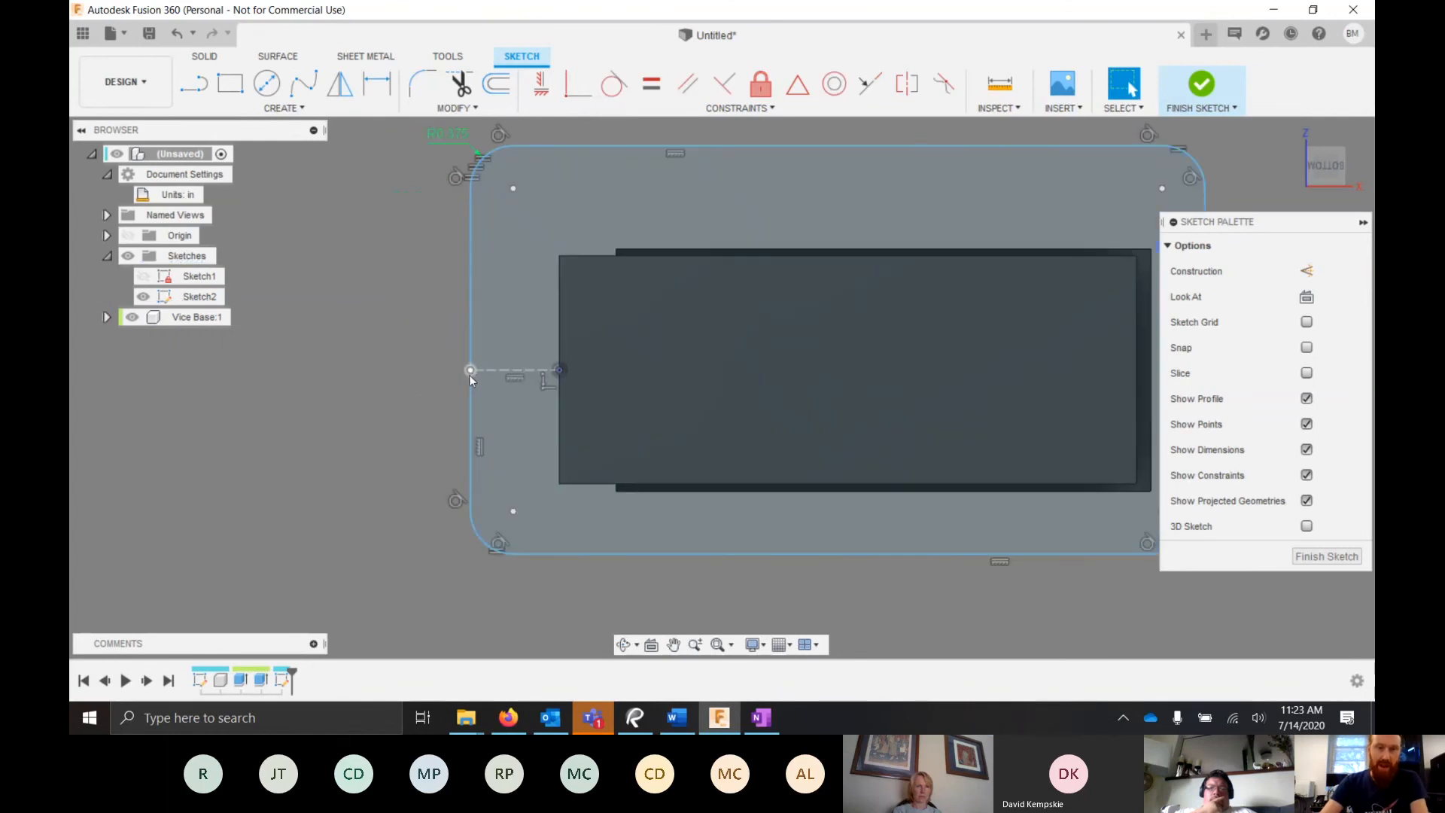
left_click(471, 373)
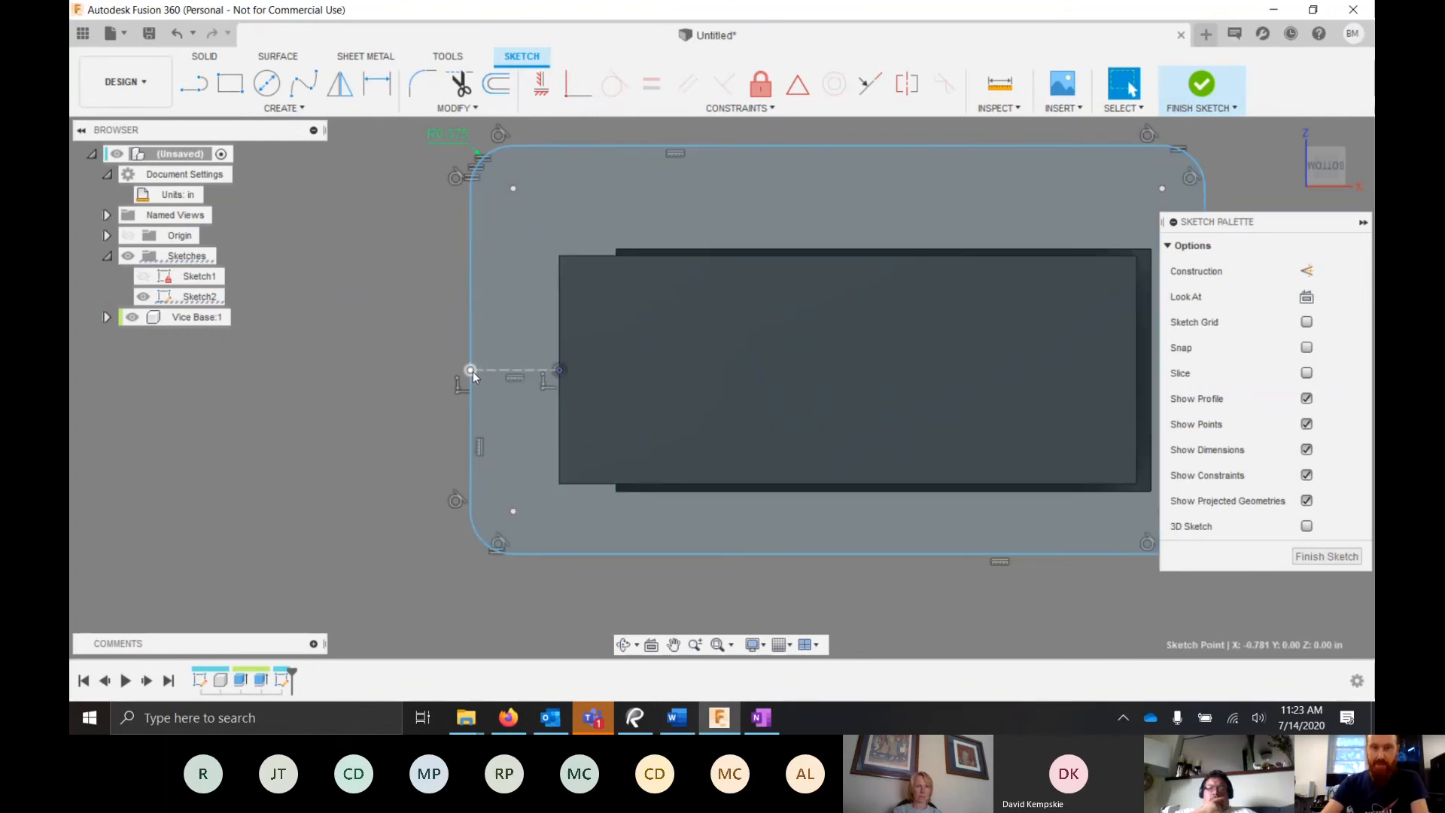
left_click(468, 294, "ctrl")
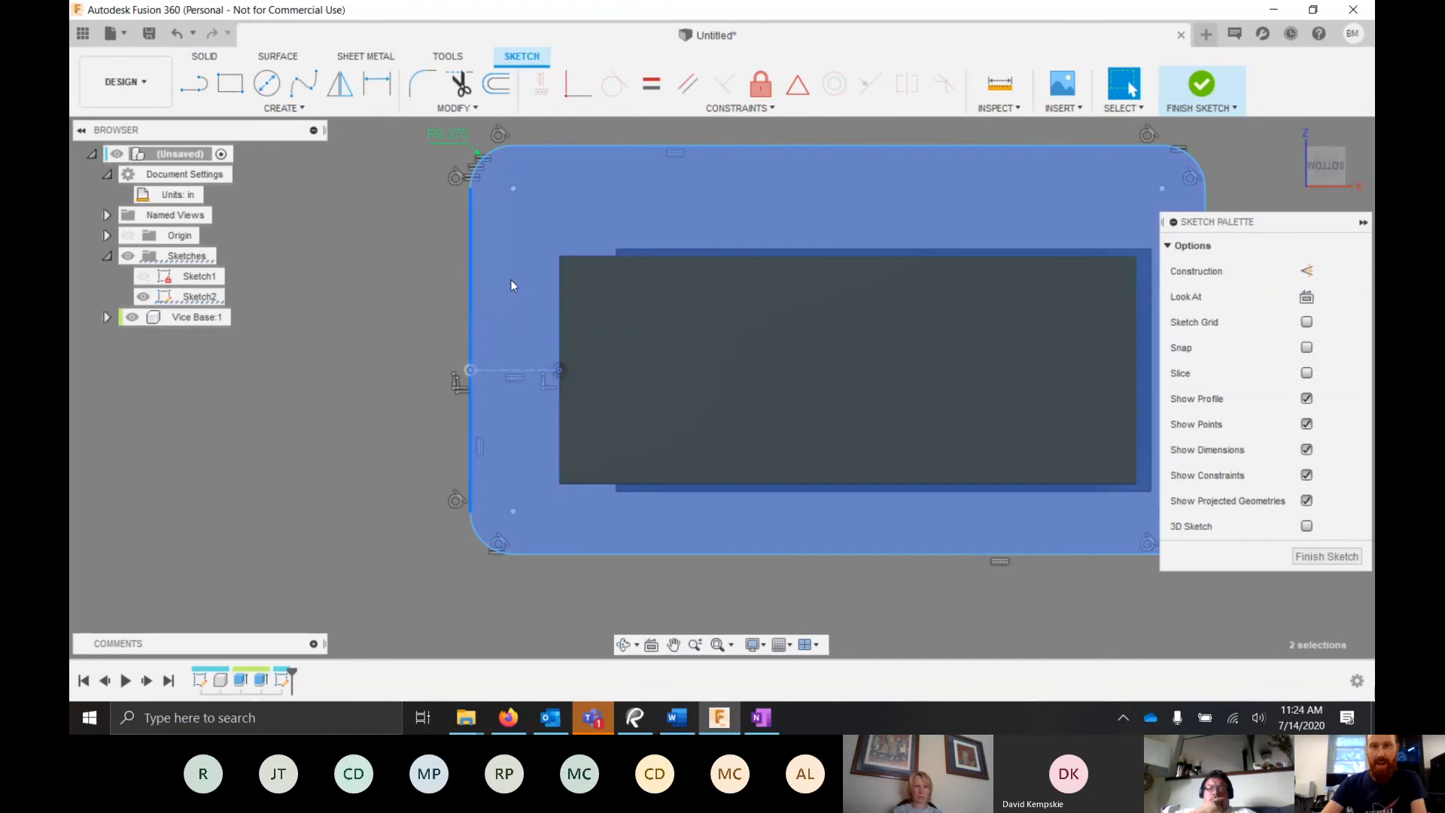
left_click(799, 86)
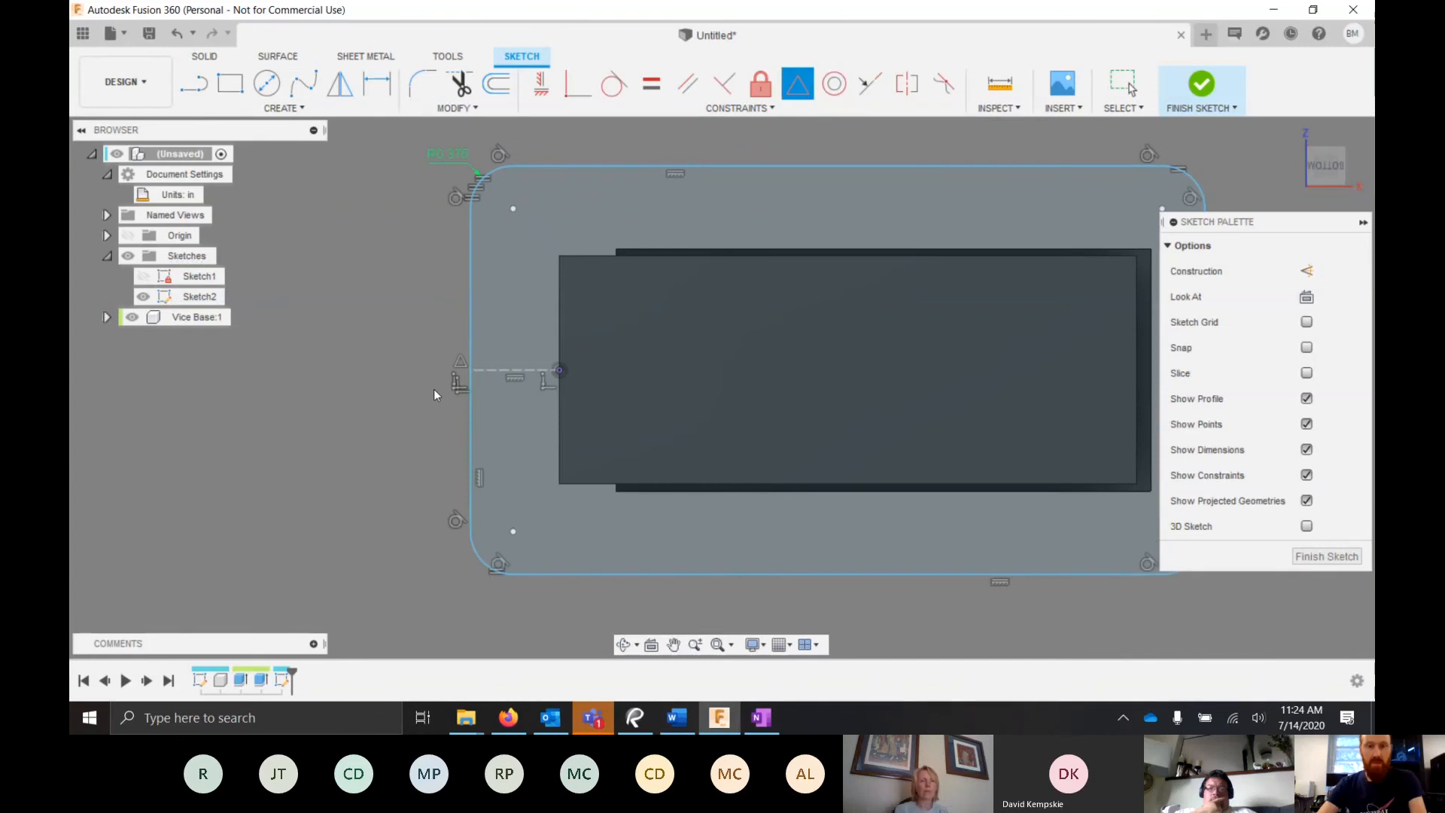
key("Escape")
- Dimension the distance between the rounded rectangle's two short sides as 5.438 in
scroll(539, 376, "down", 3)
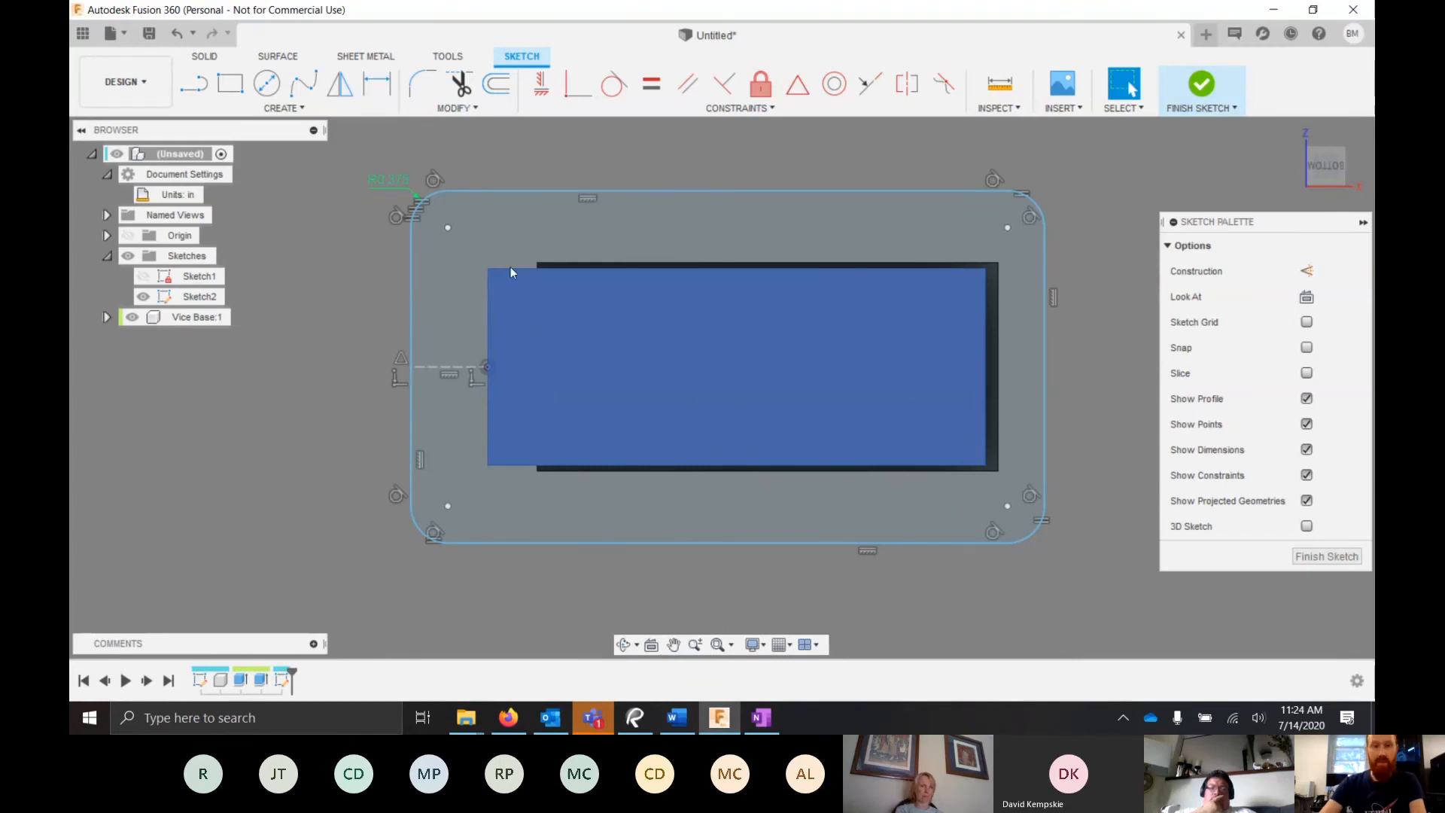
key("d")
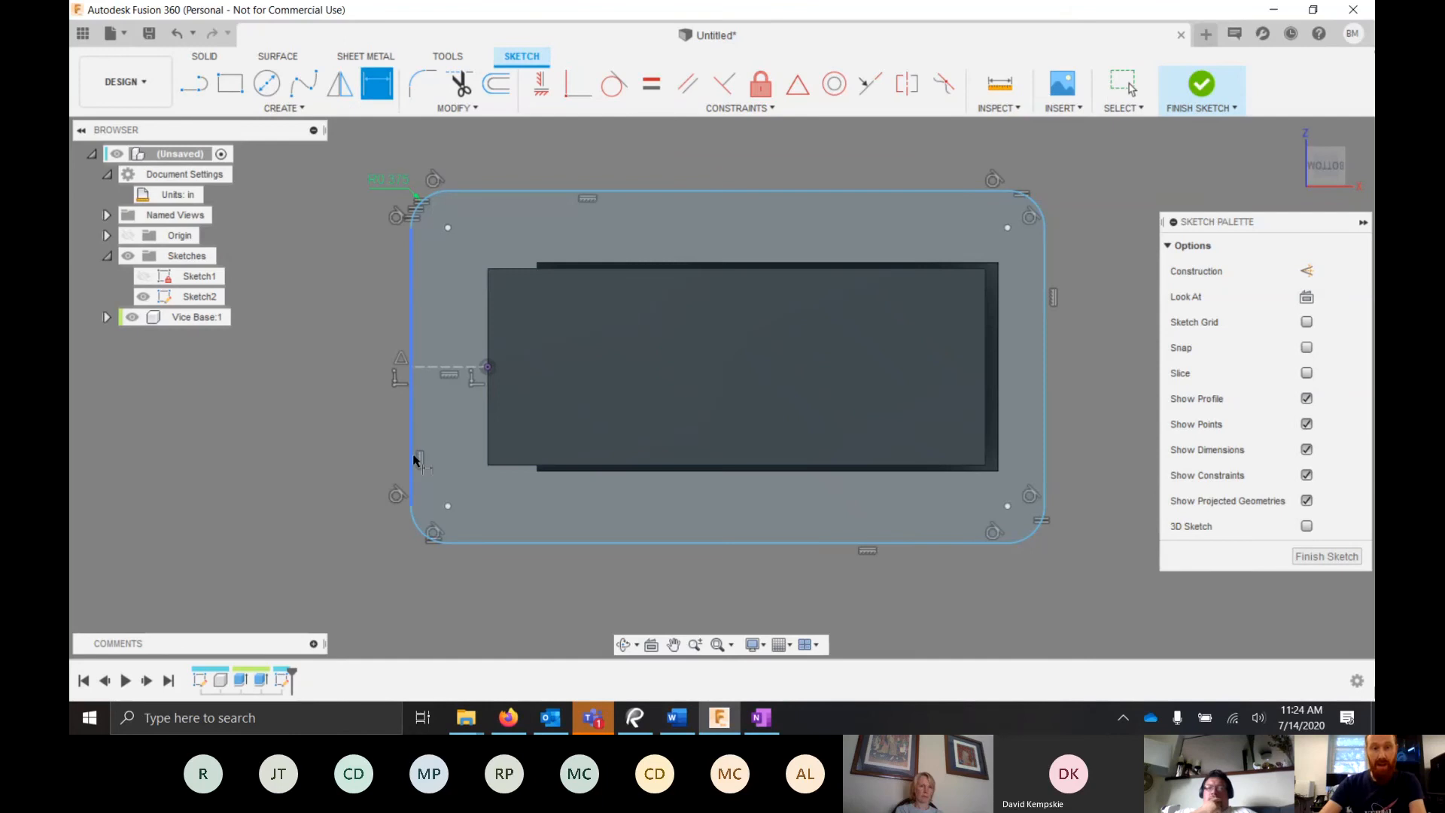
left_click(413, 459)
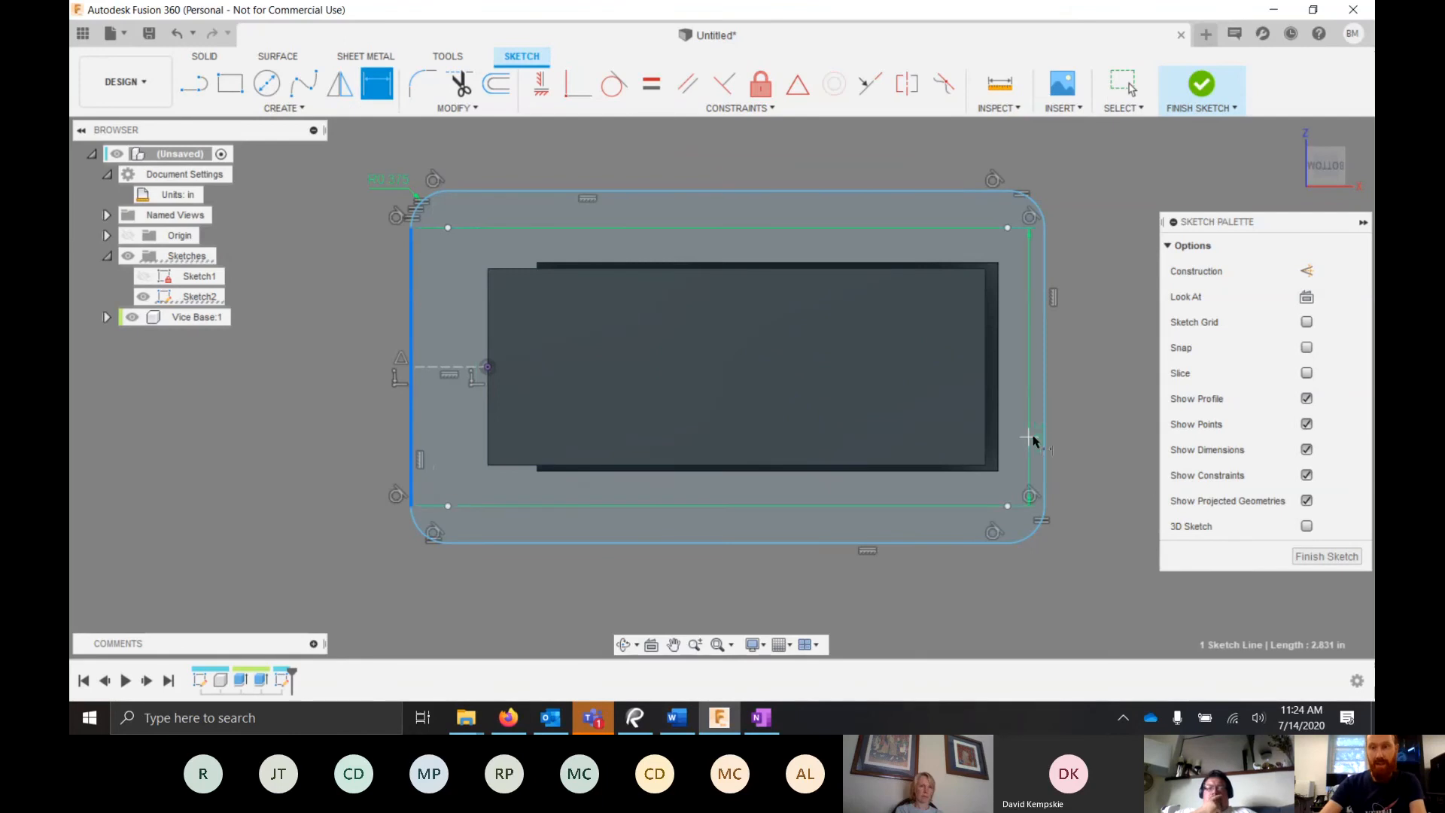
left_click(1043, 432)
left_click(789, 606)
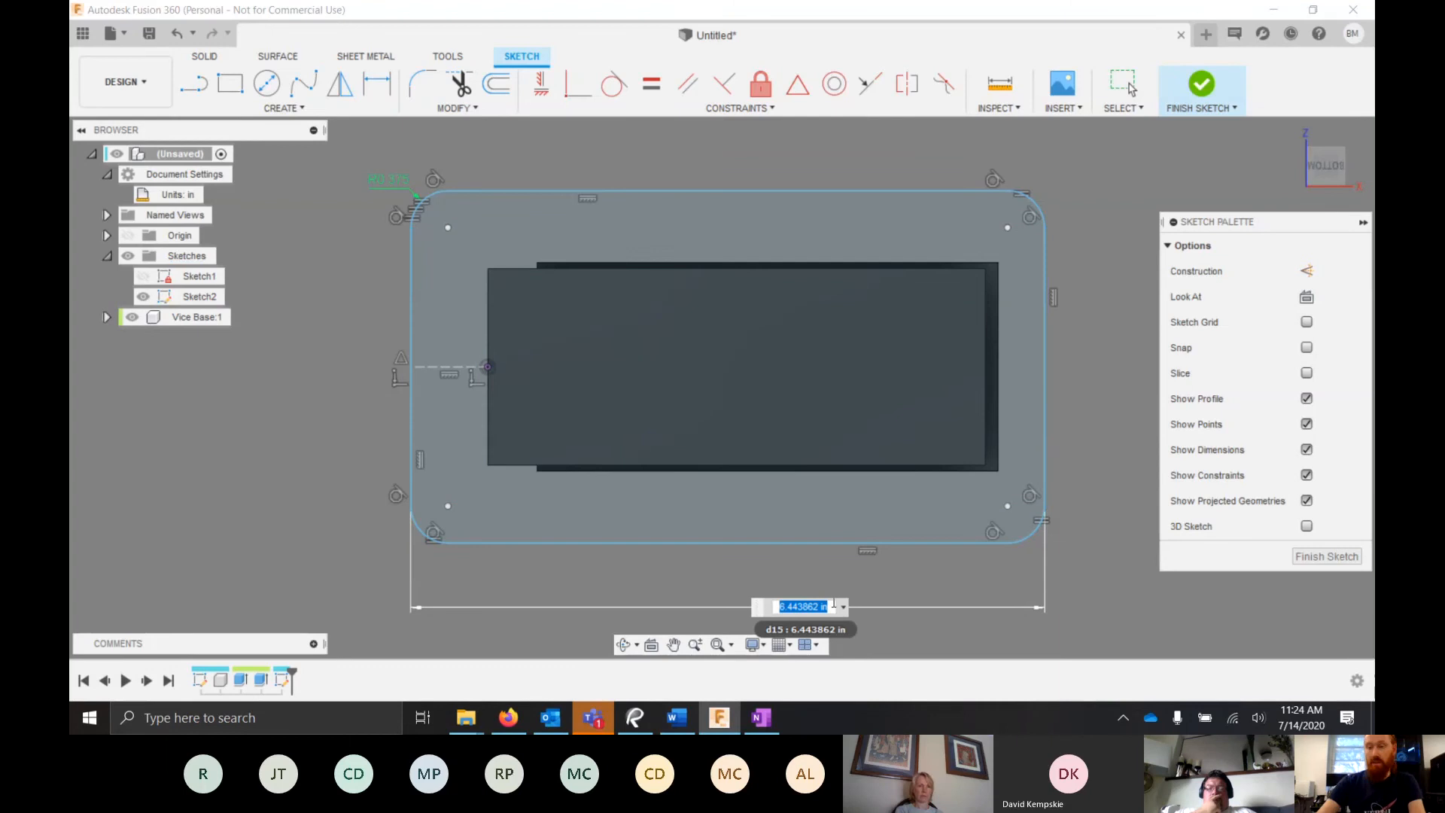
type("5")
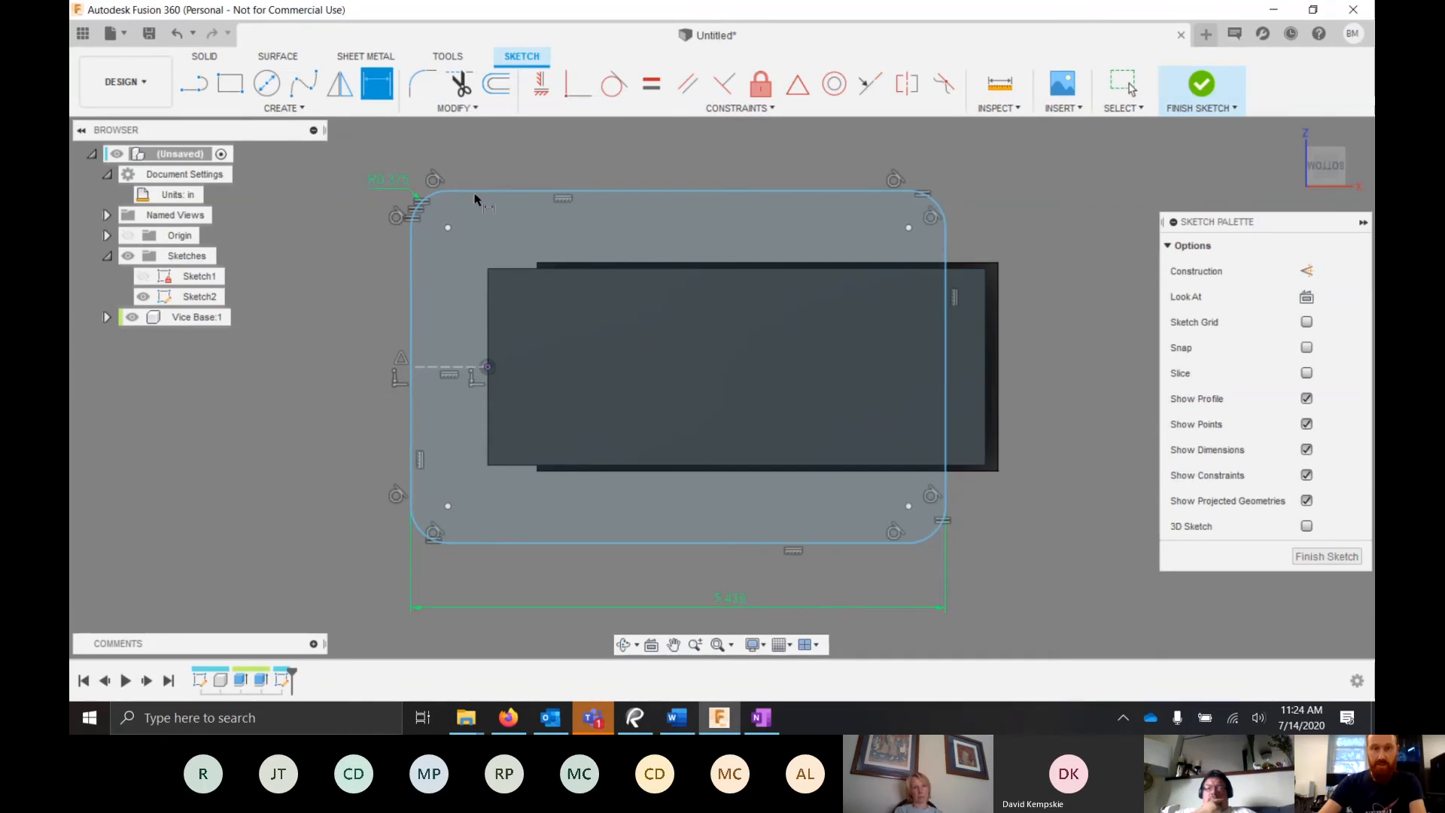
- Dimension the distance between the rounded rectangle's two long sides as 2.5 in
left_click(547, 189)
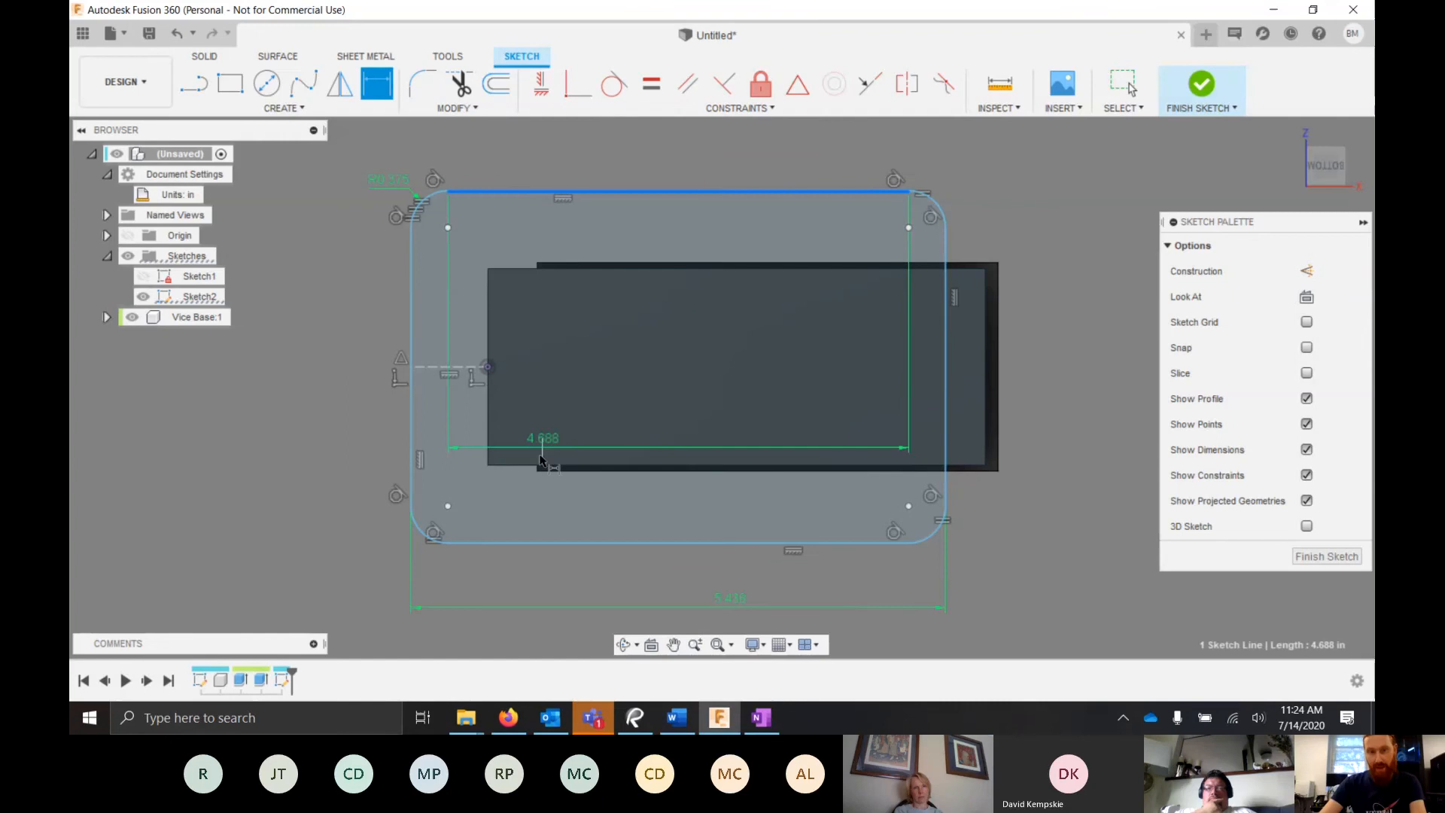
left_click(534, 541)
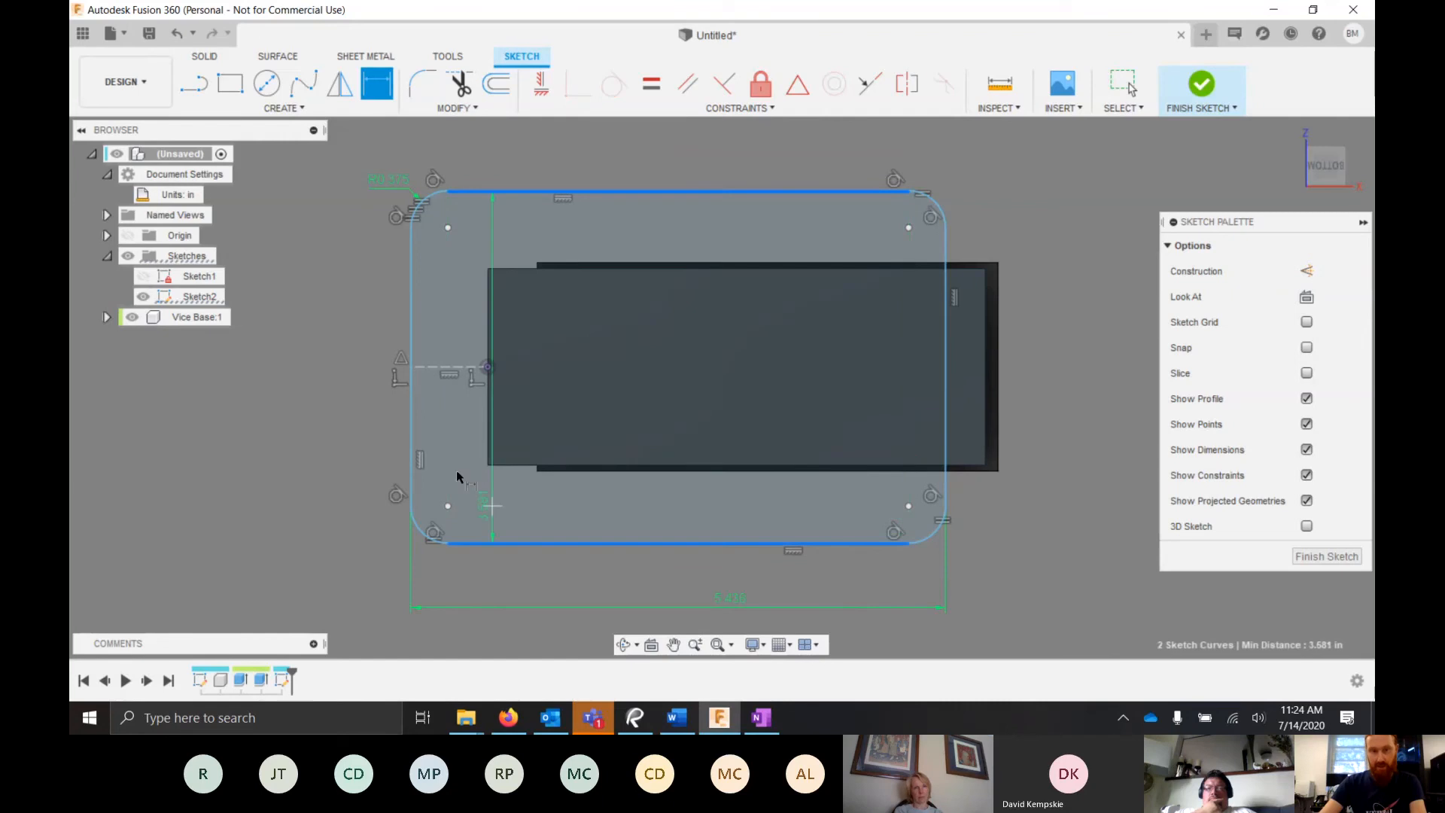
left_click(343, 371)
type("2.5")
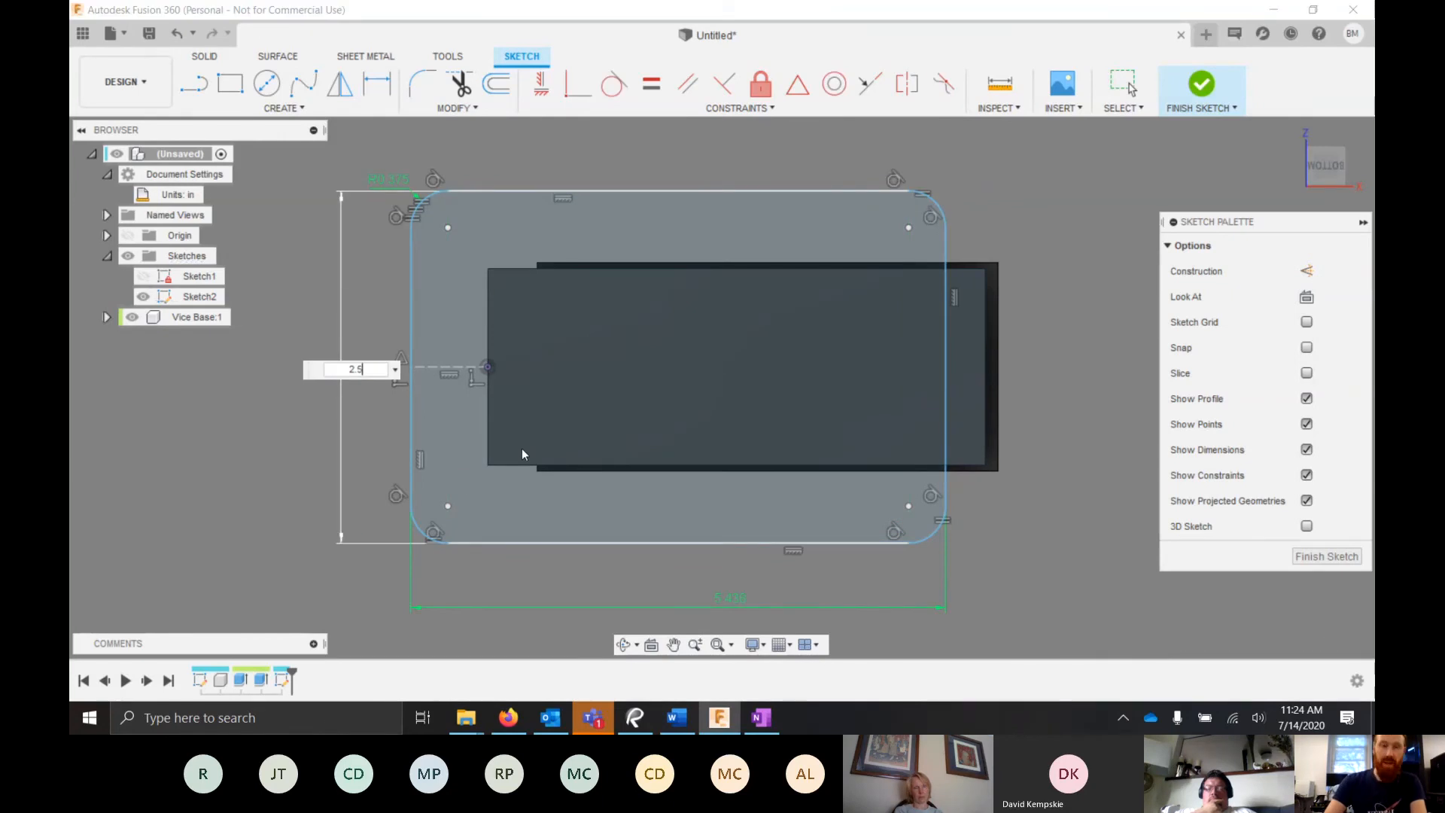
key("Return")
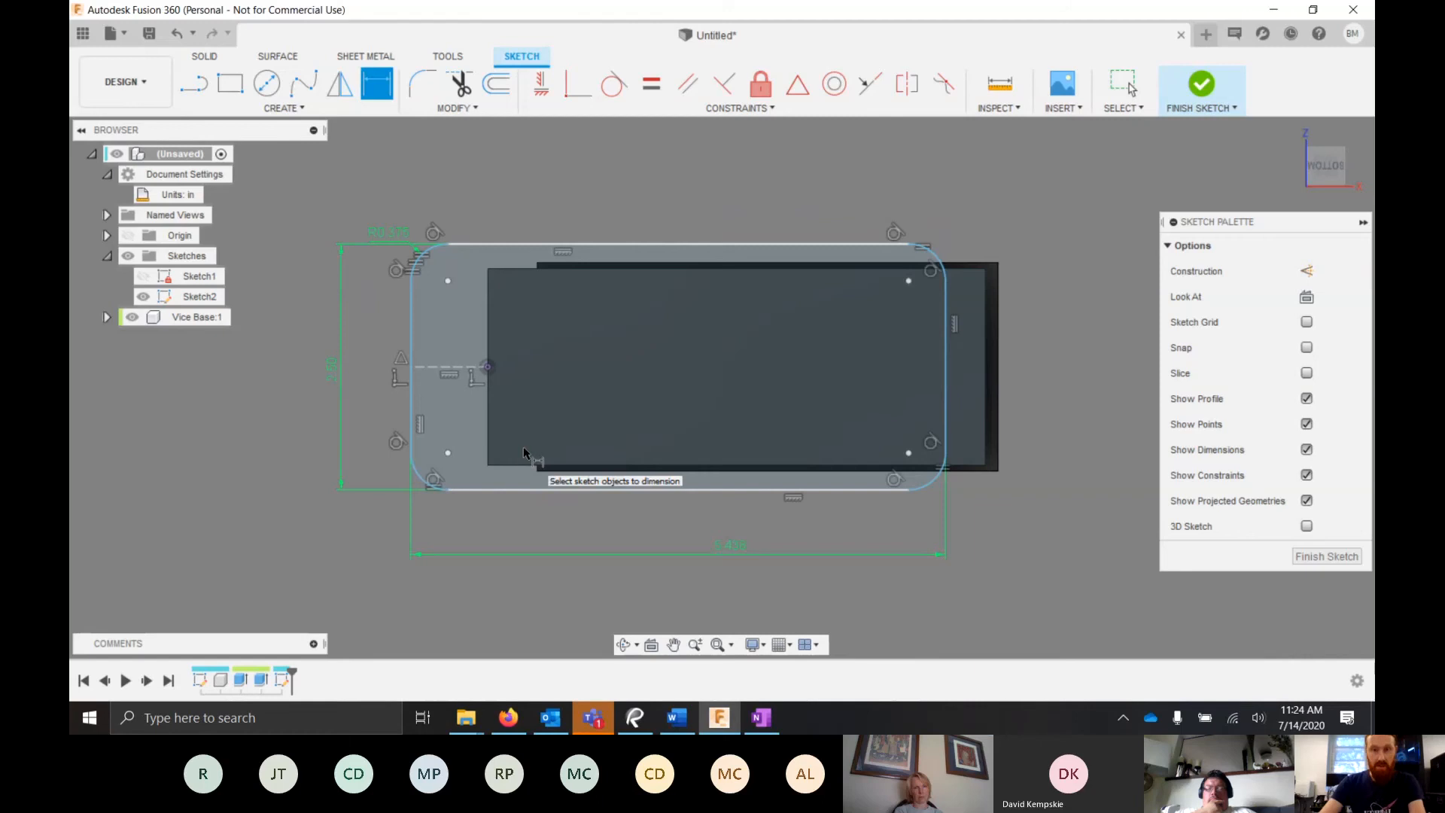
key("Escape")
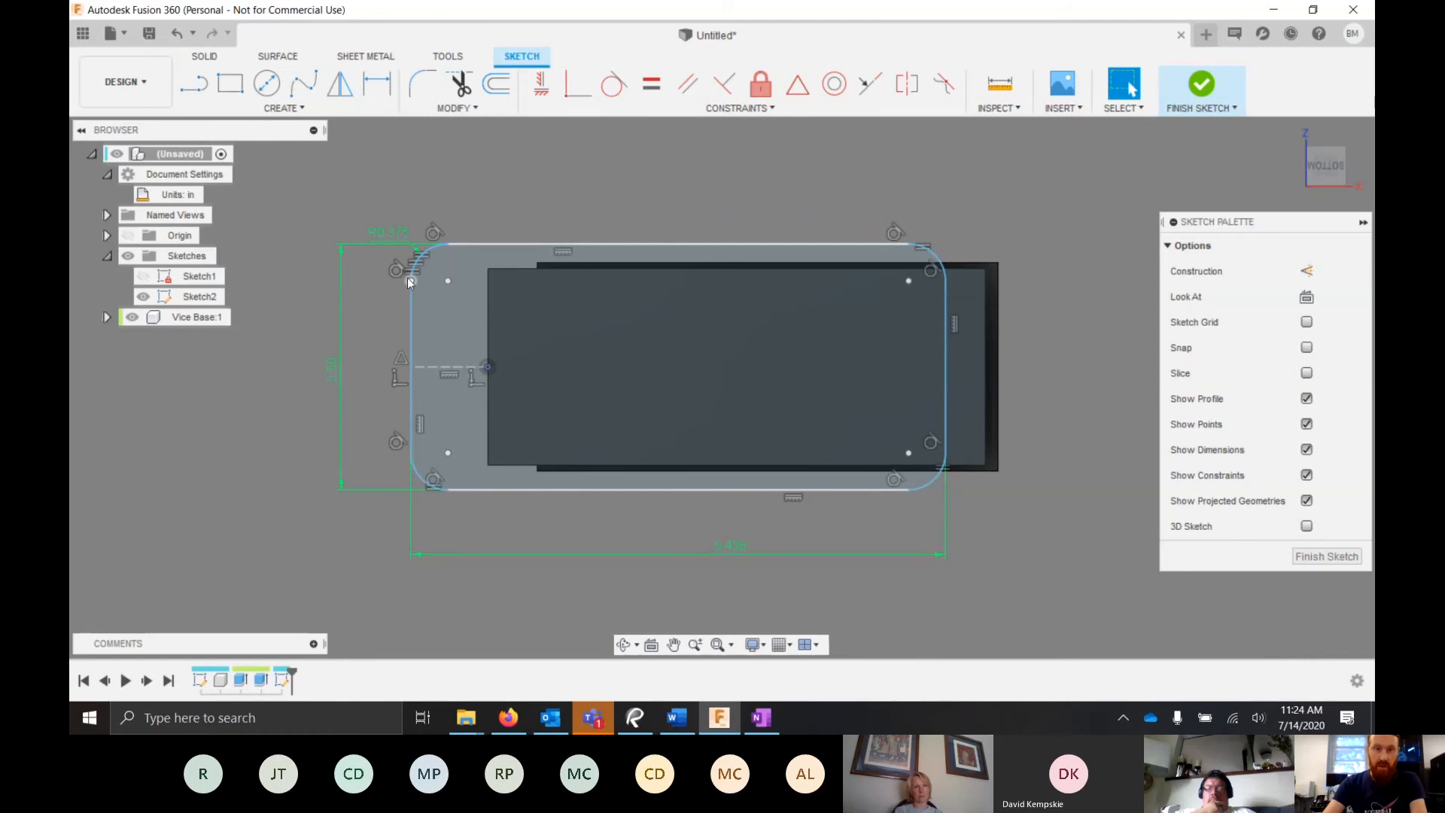
- Slide the rounded rectangle closer to the body and dimension its short side 0.125 in from the body's edge at the origin
mouse_move(407, 277)
left_mouse_down()
mouse_move(474, 277)
mouse_move(451, 277)
left_mouse_up()
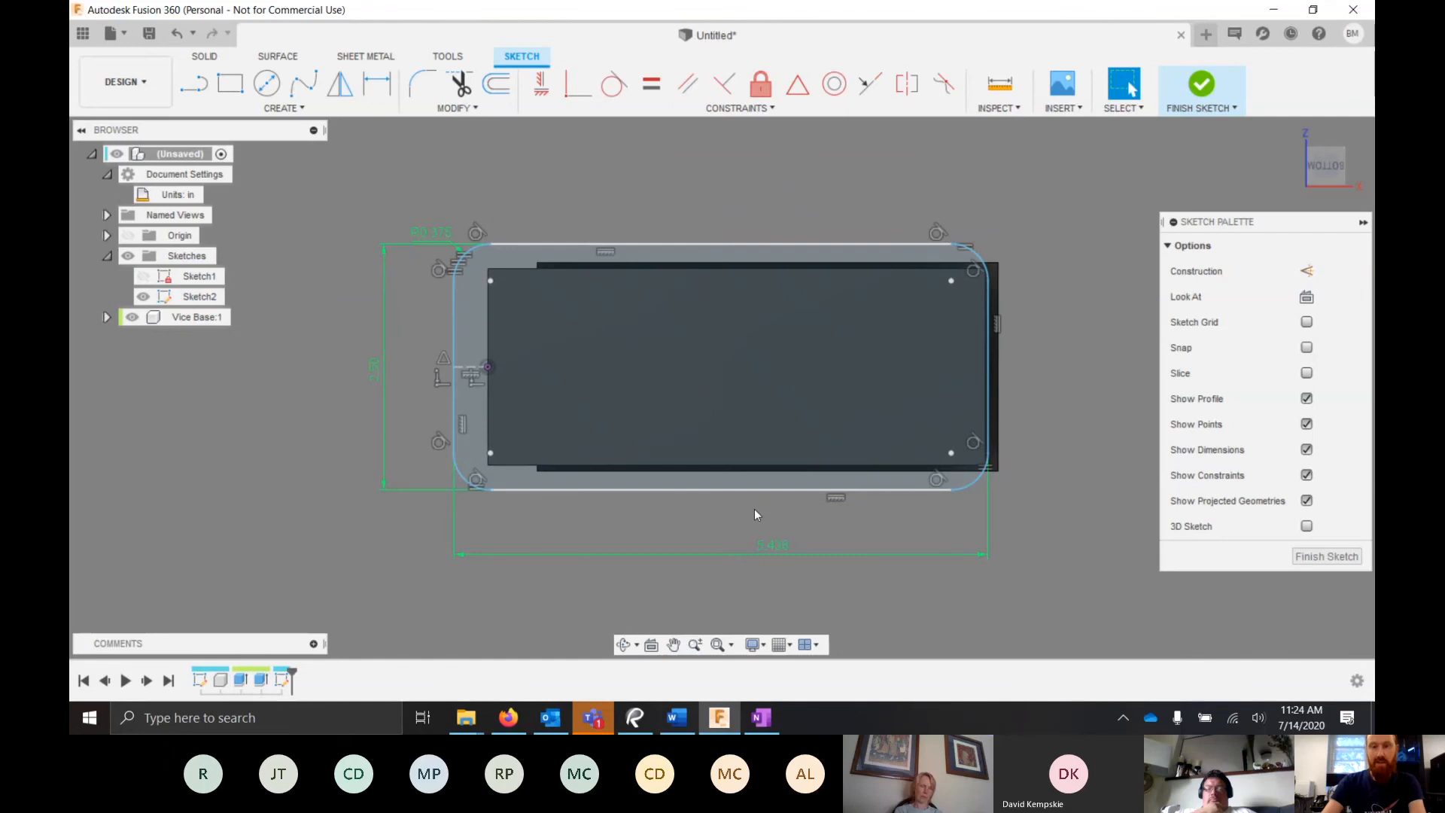
mouse_move(460, 369)
left_mouse_down()
mouse_move(553, 350)
mouse_move(444, 361)
left_mouse_up()
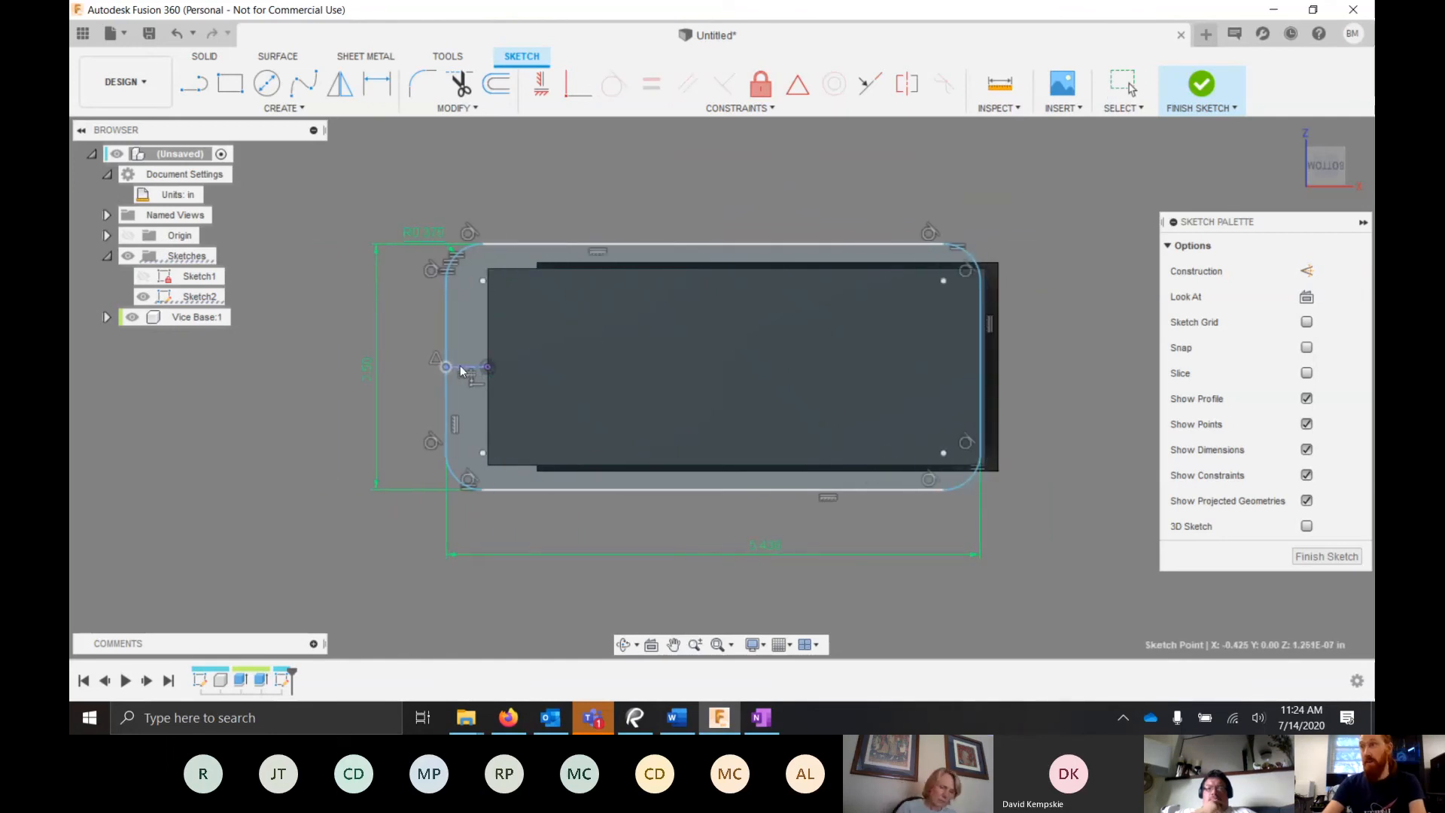
left_click(525, 415)
left_click(942, 206)
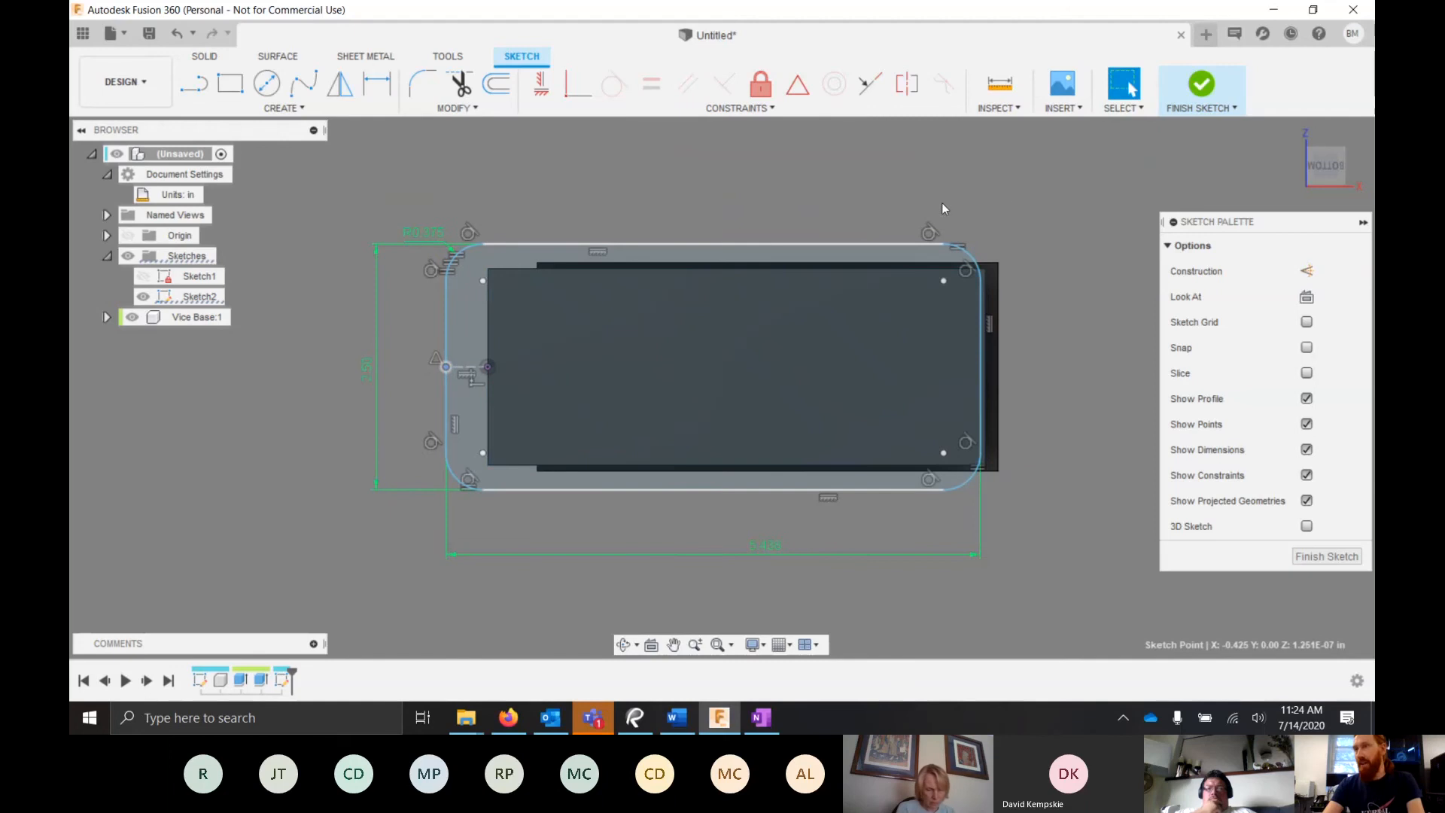
left_click(490, 298)
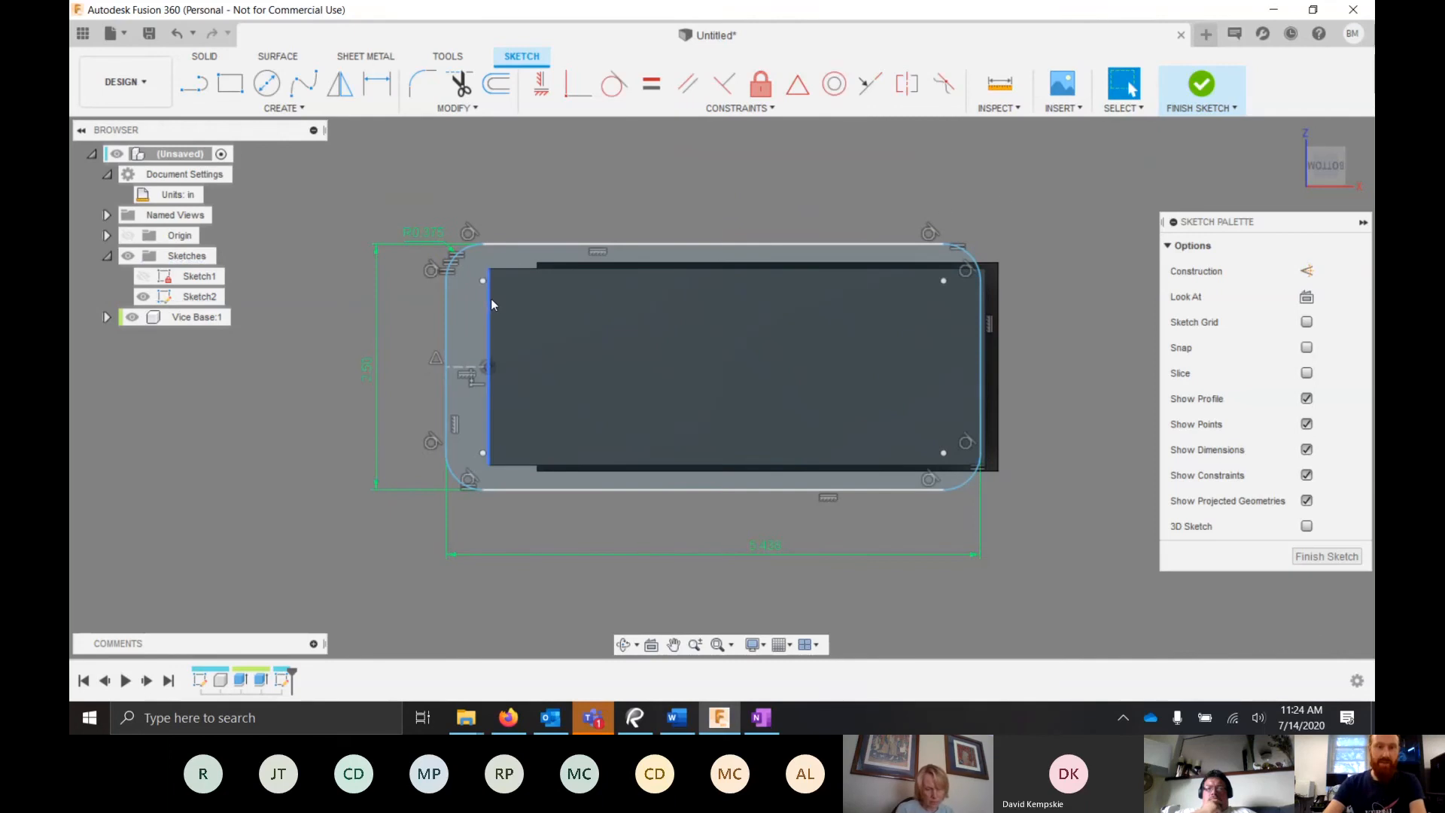
key("d")
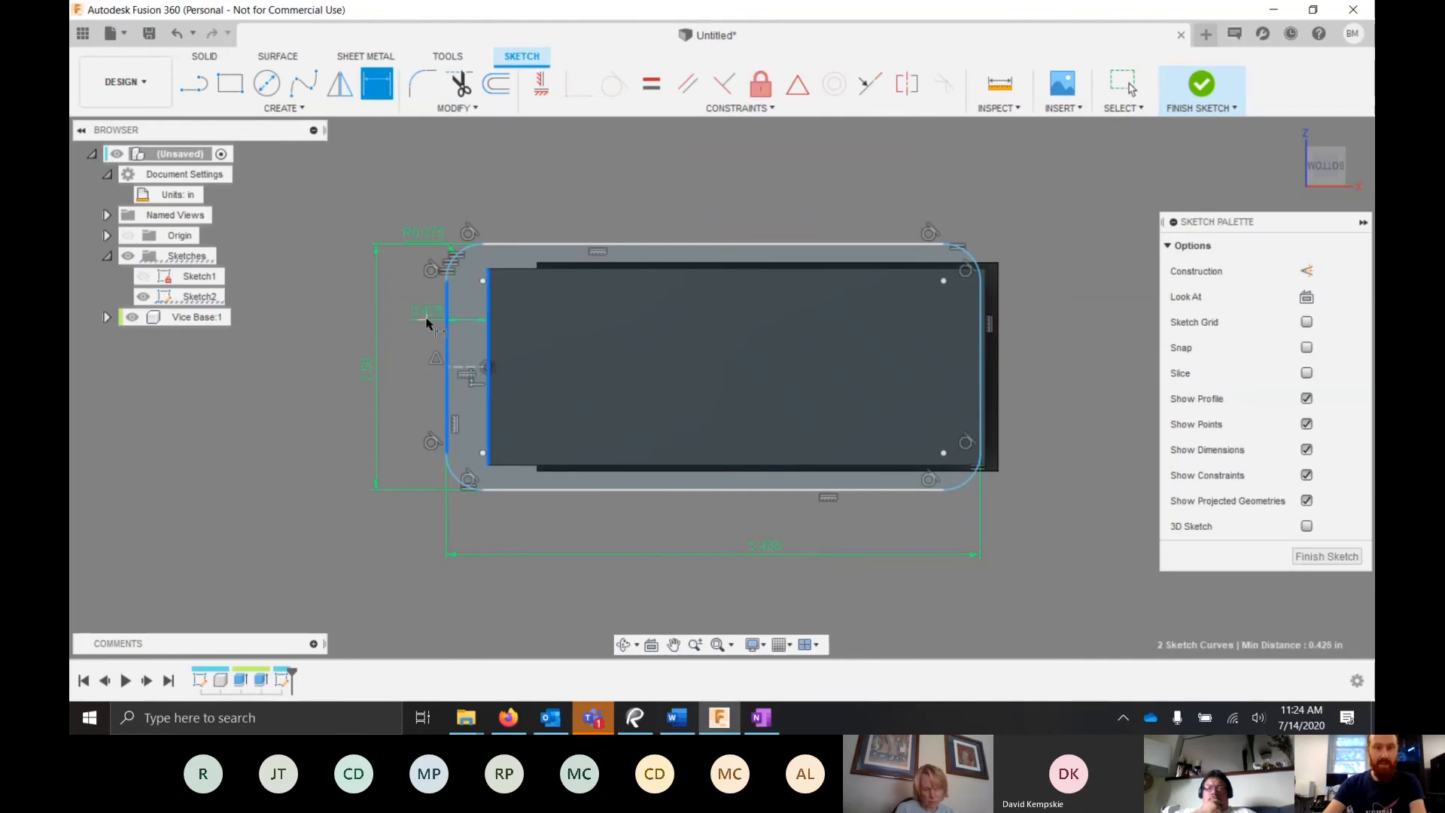
left_click(417, 324)
type(".125")
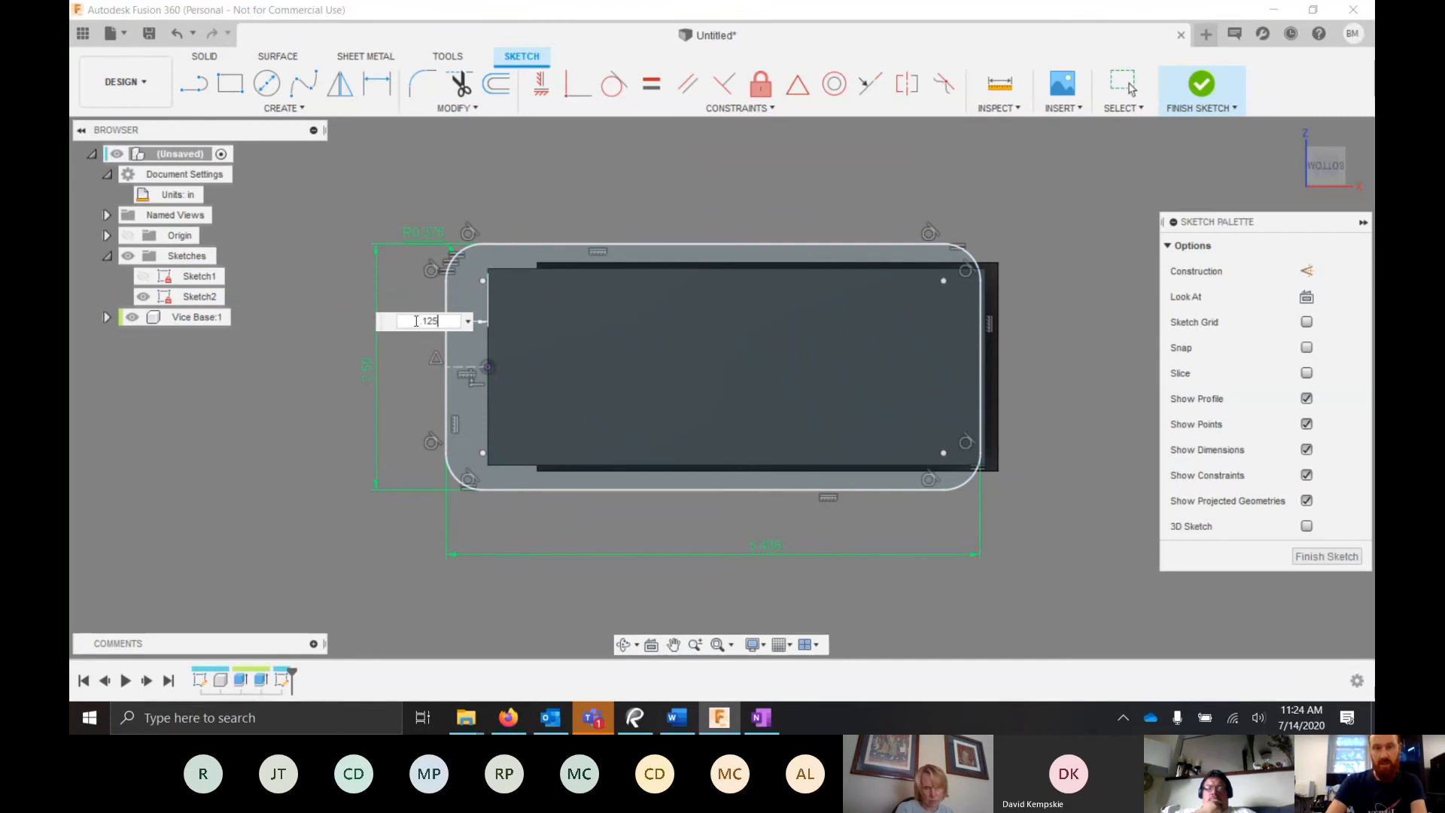
key("Return")
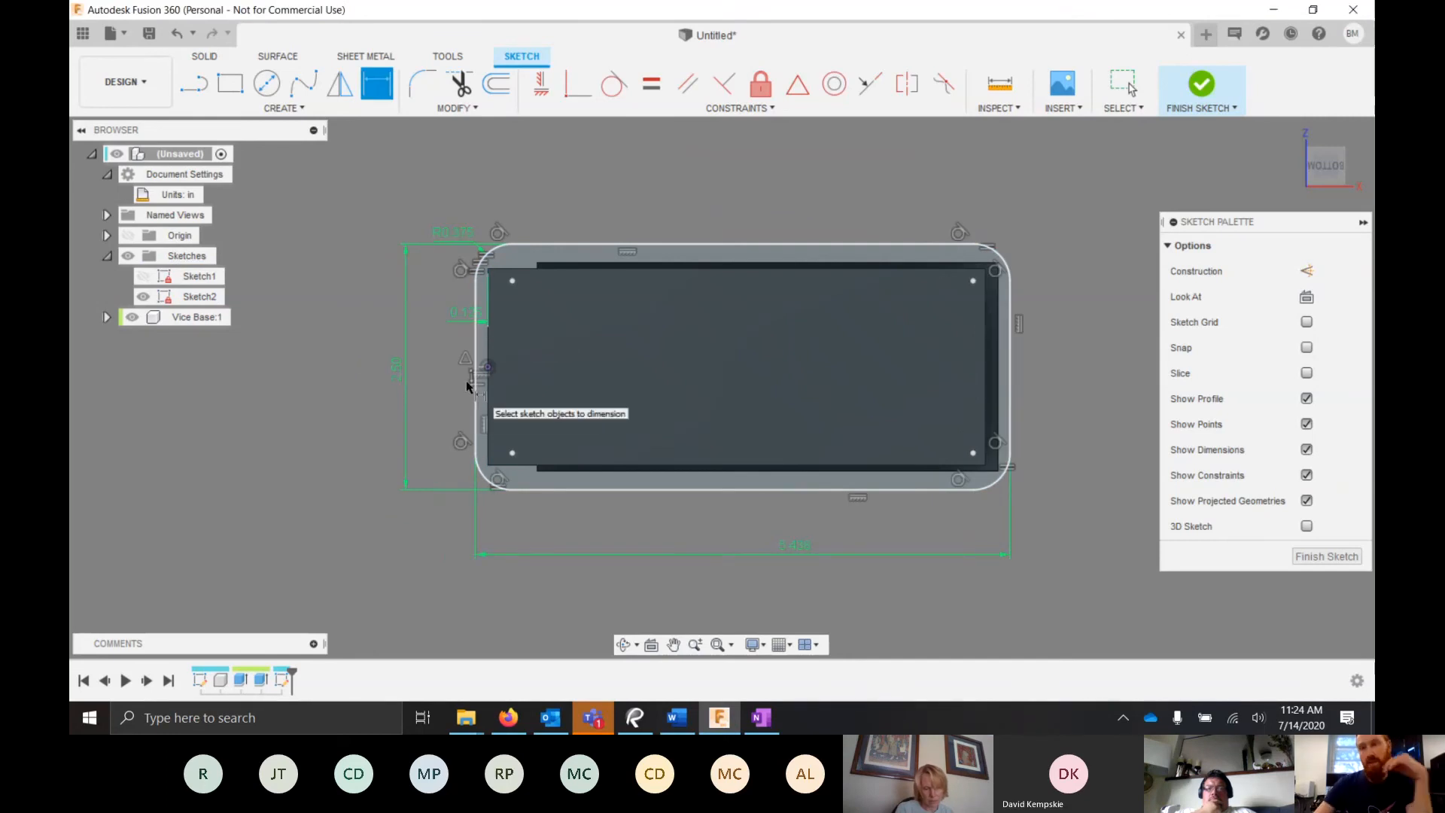
key("Escape")
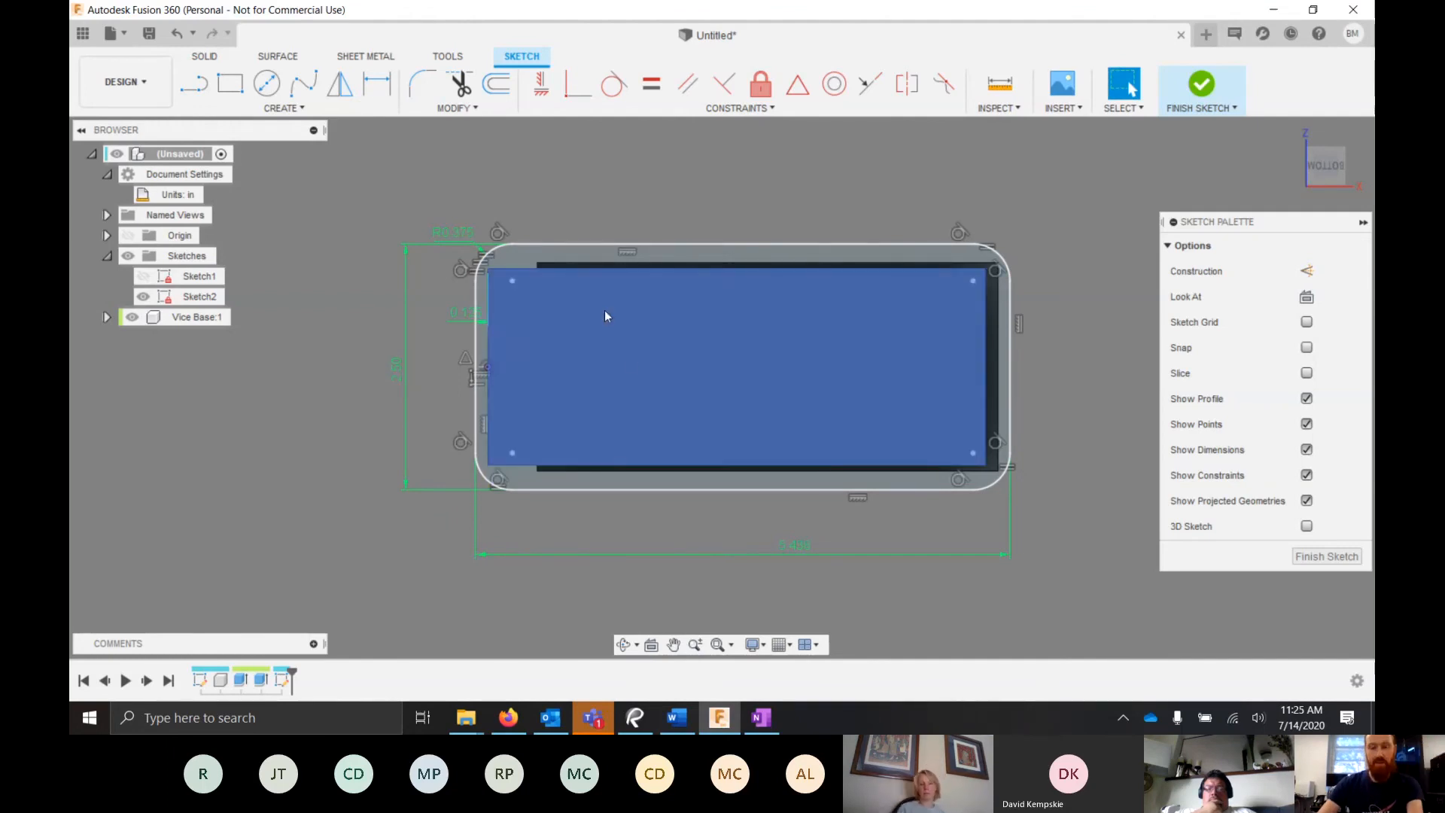
scroll(542, 245, "up", 5)
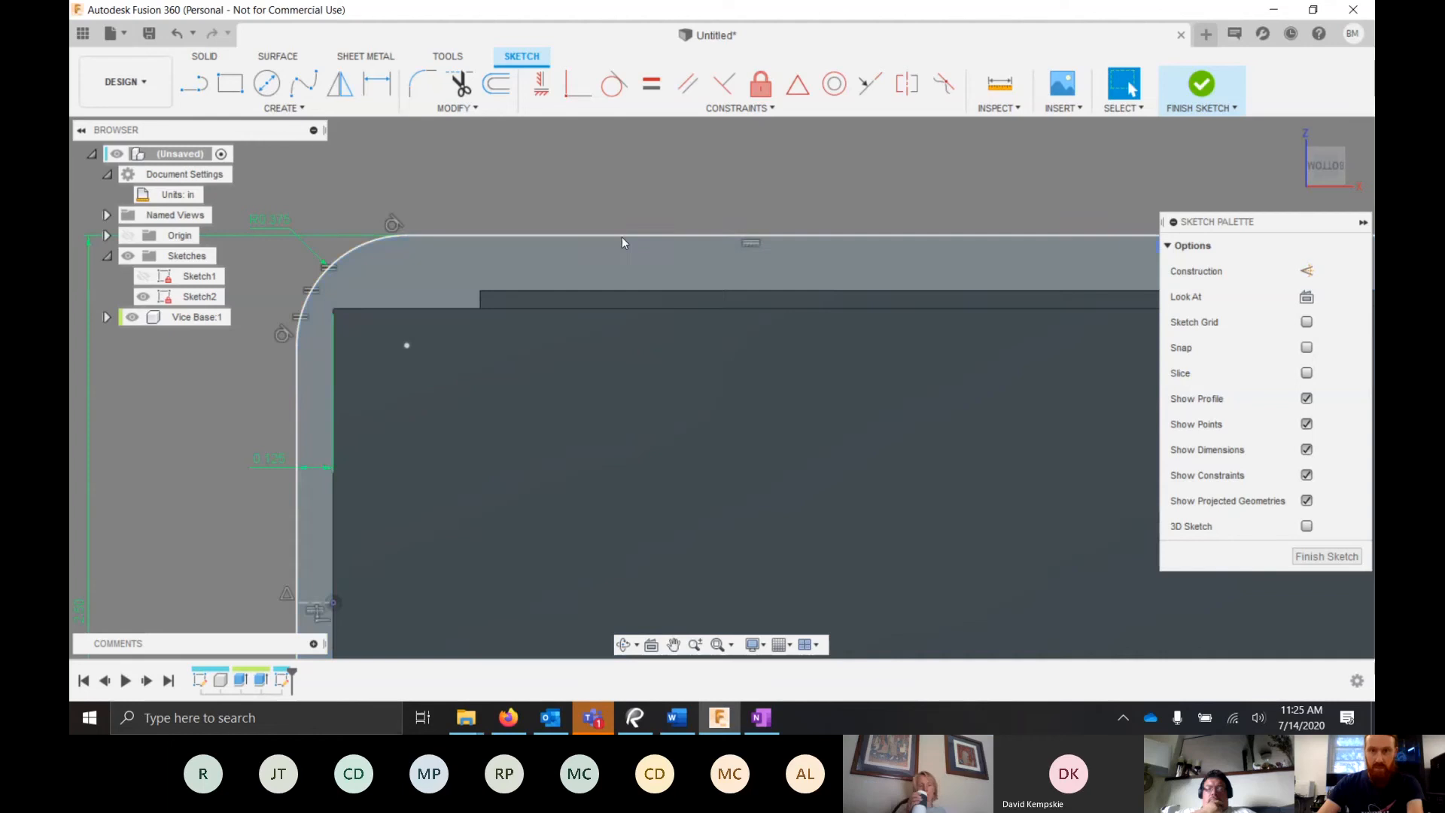
scroll(621, 237, "down", 5)
scroll(602, 226, "up", 5)
scroll(665, 268, "down", 5)
scroll(670, 275, "up", 2)
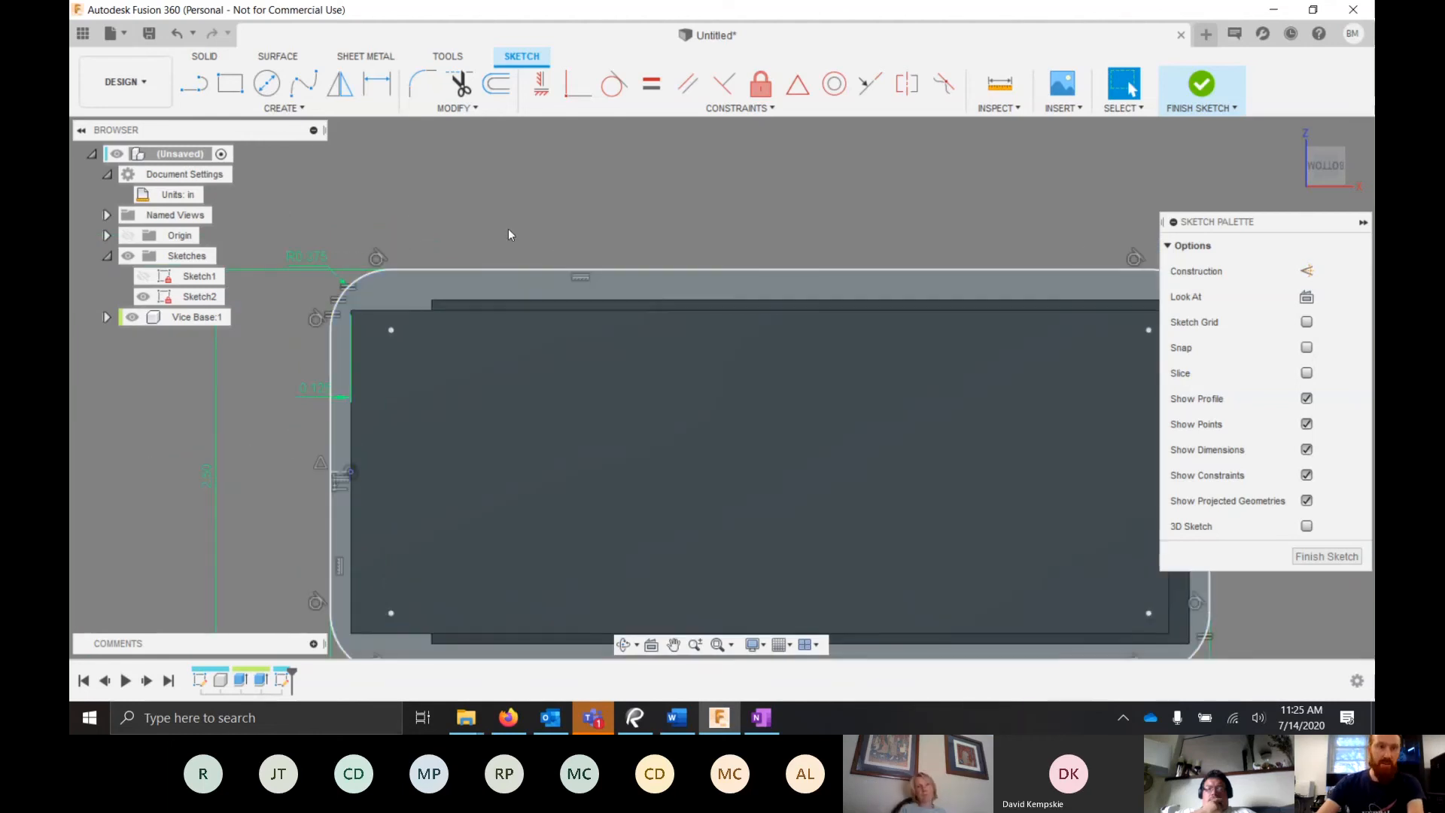
left_click(269, 86)
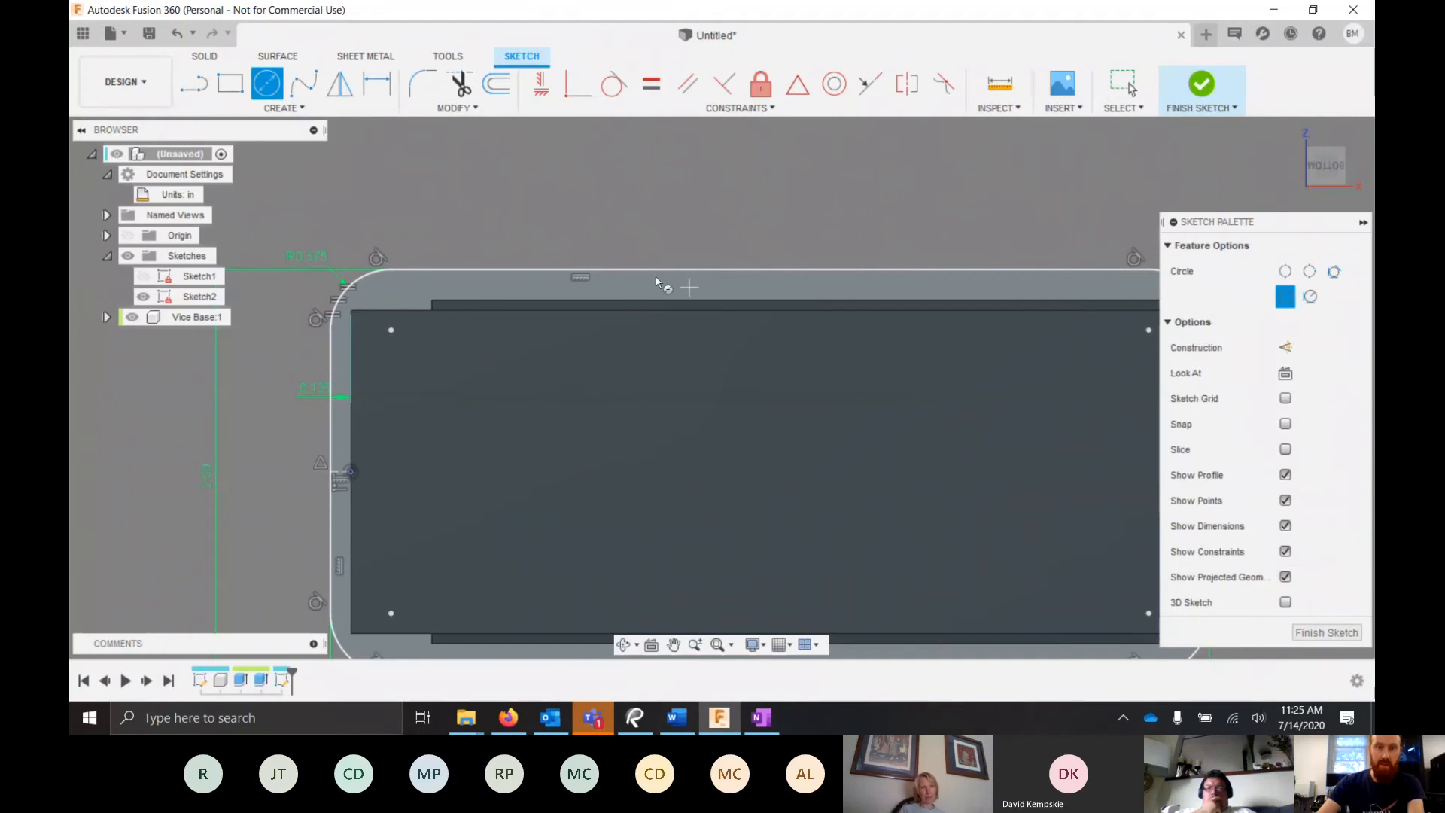
scroll(604, 283, "down", 4)
key("Escape")
scroll(589, 360, "up", 2)
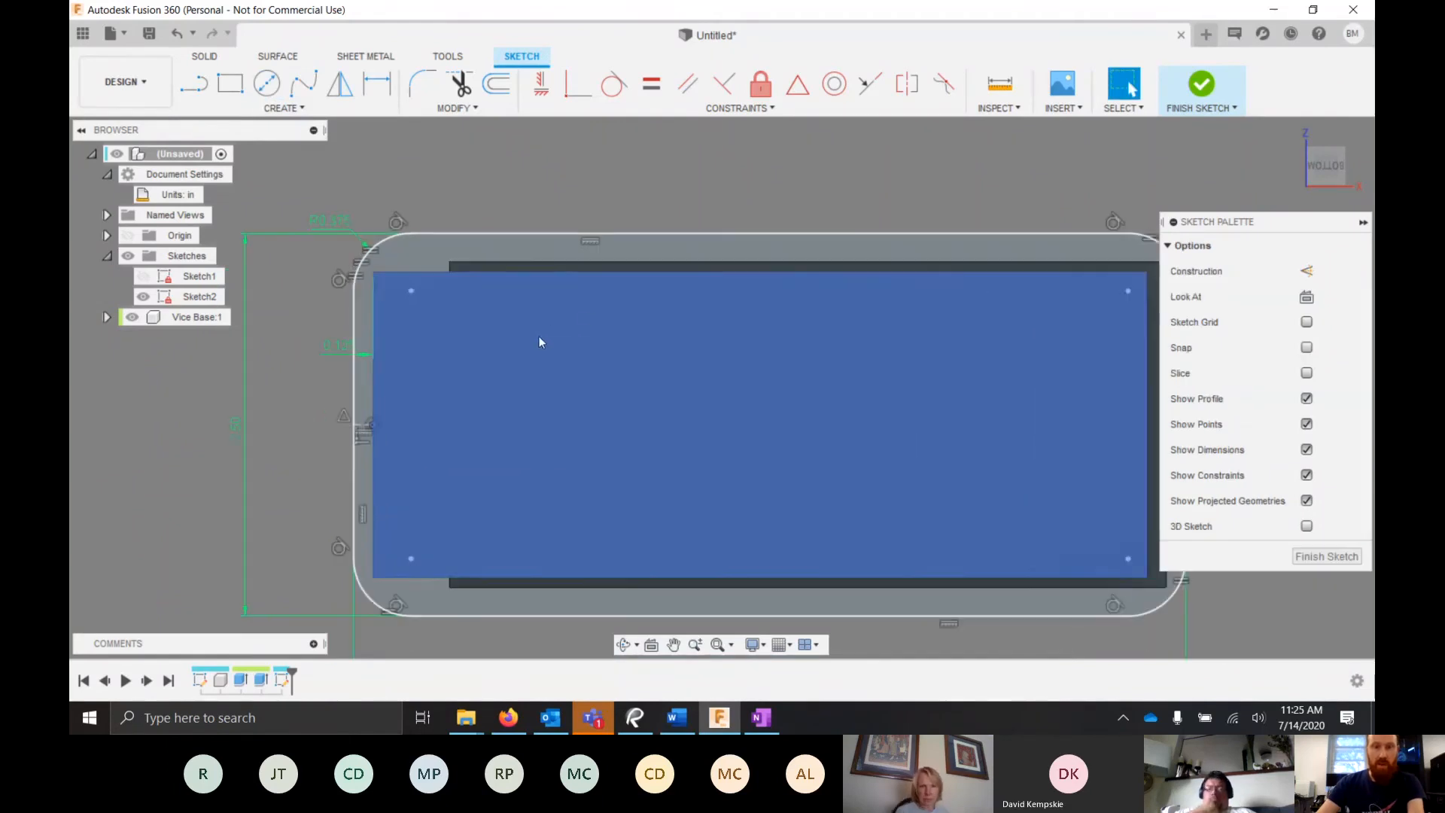
- Draw a vertical line about 3.17 in long across the plate near its origin end, extending past both long sides
key("l")
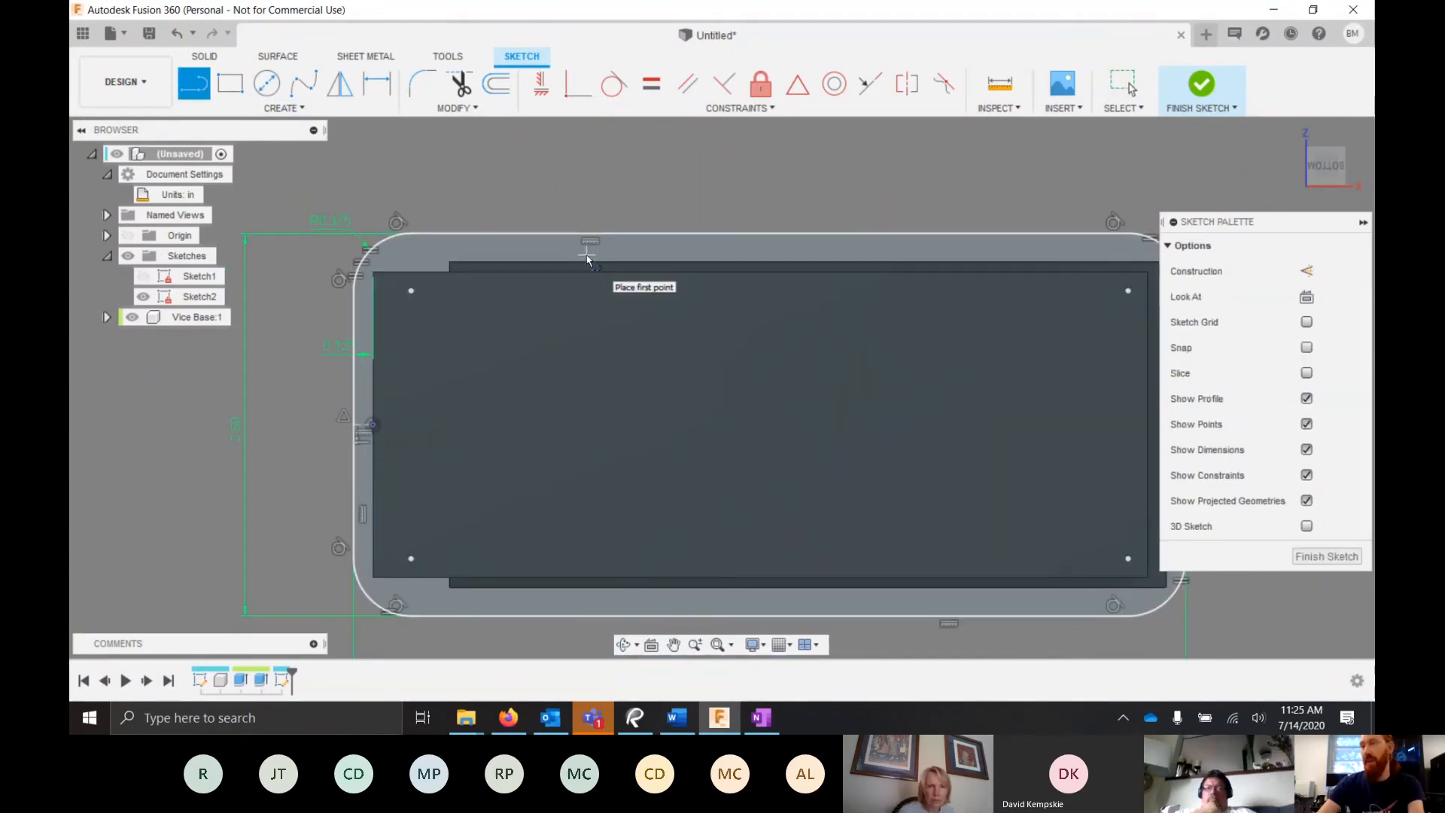
left_click(602, 181)
scroll(632, 474, "down", 2)
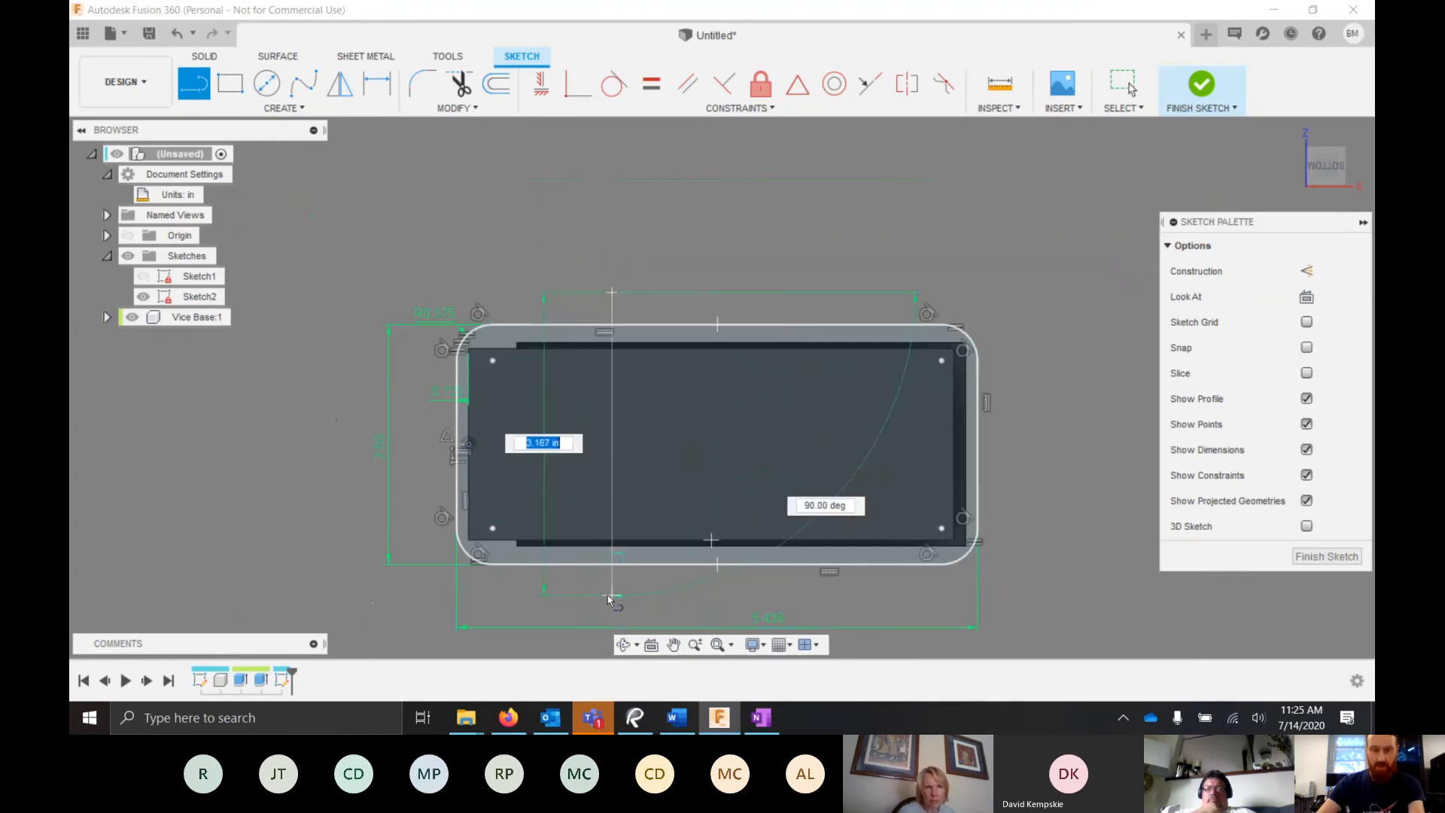
left_click(611, 595)
scroll(613, 595, "up", 1)
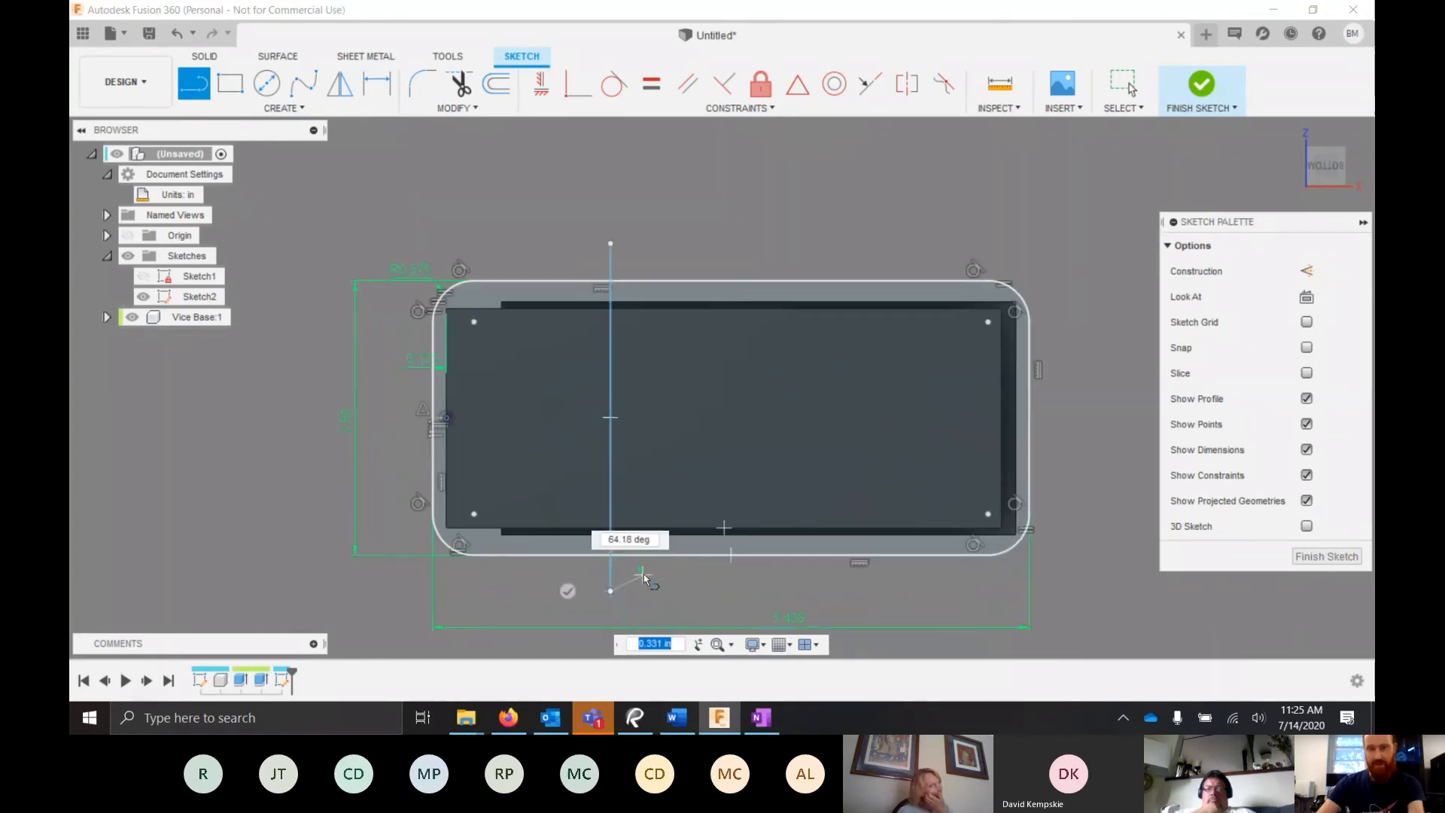
key("Escape")
- Convert the vertical line crossing the plate to construction geometry
left_click(611, 507)
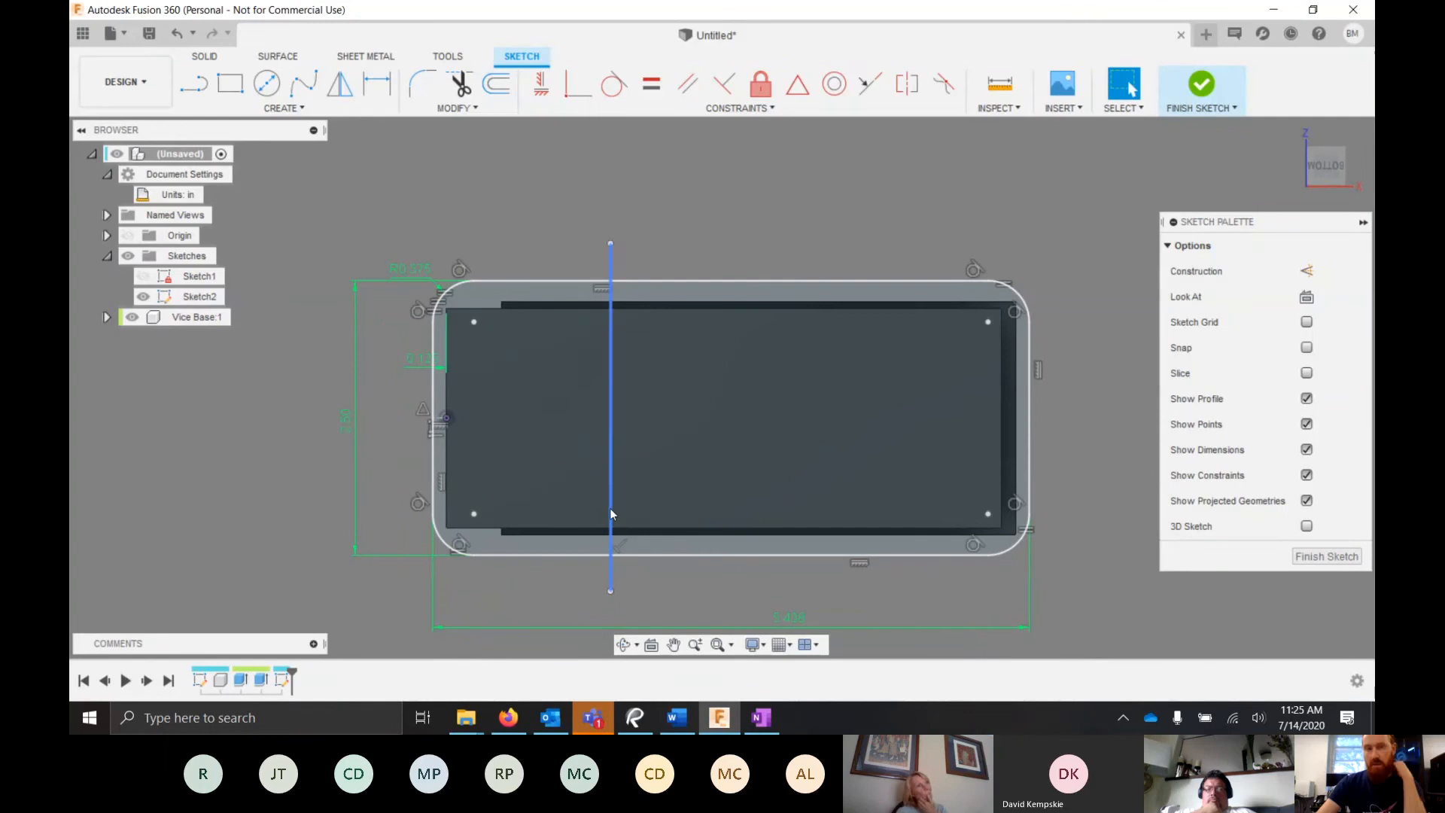
left_click(1307, 271)
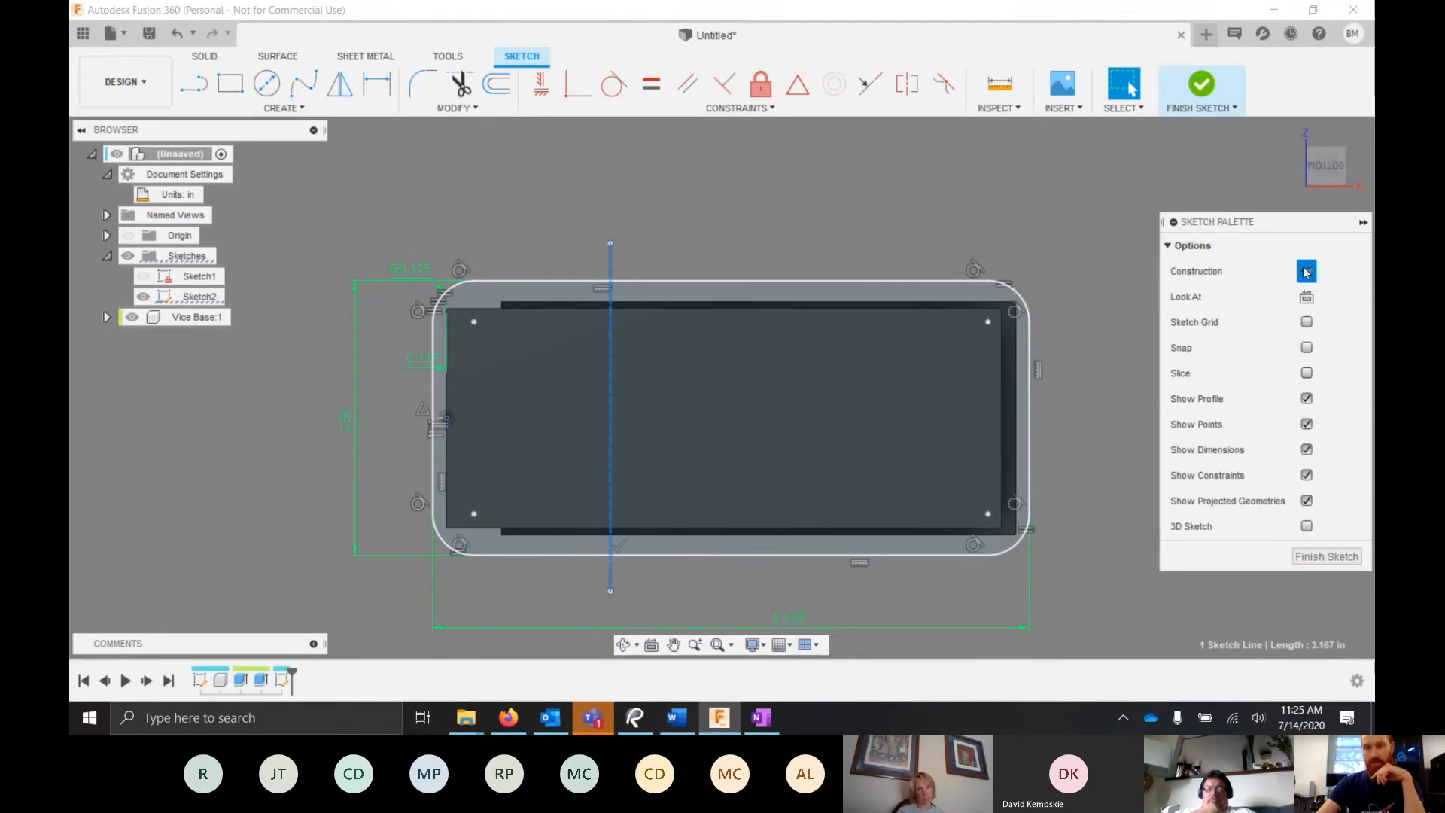
left_click(796, 198)
left_click(533, 414)
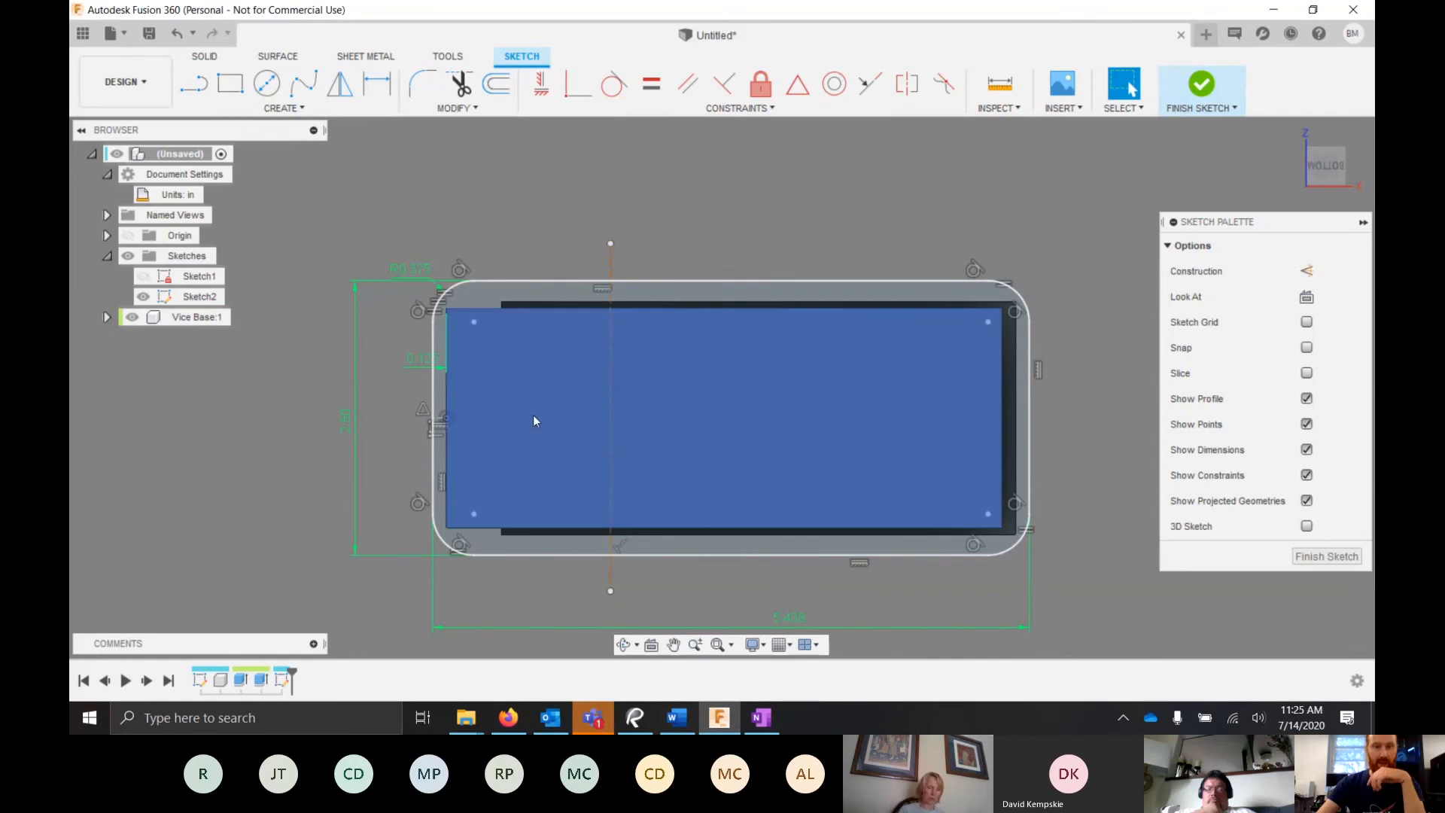
left_click(611, 431)
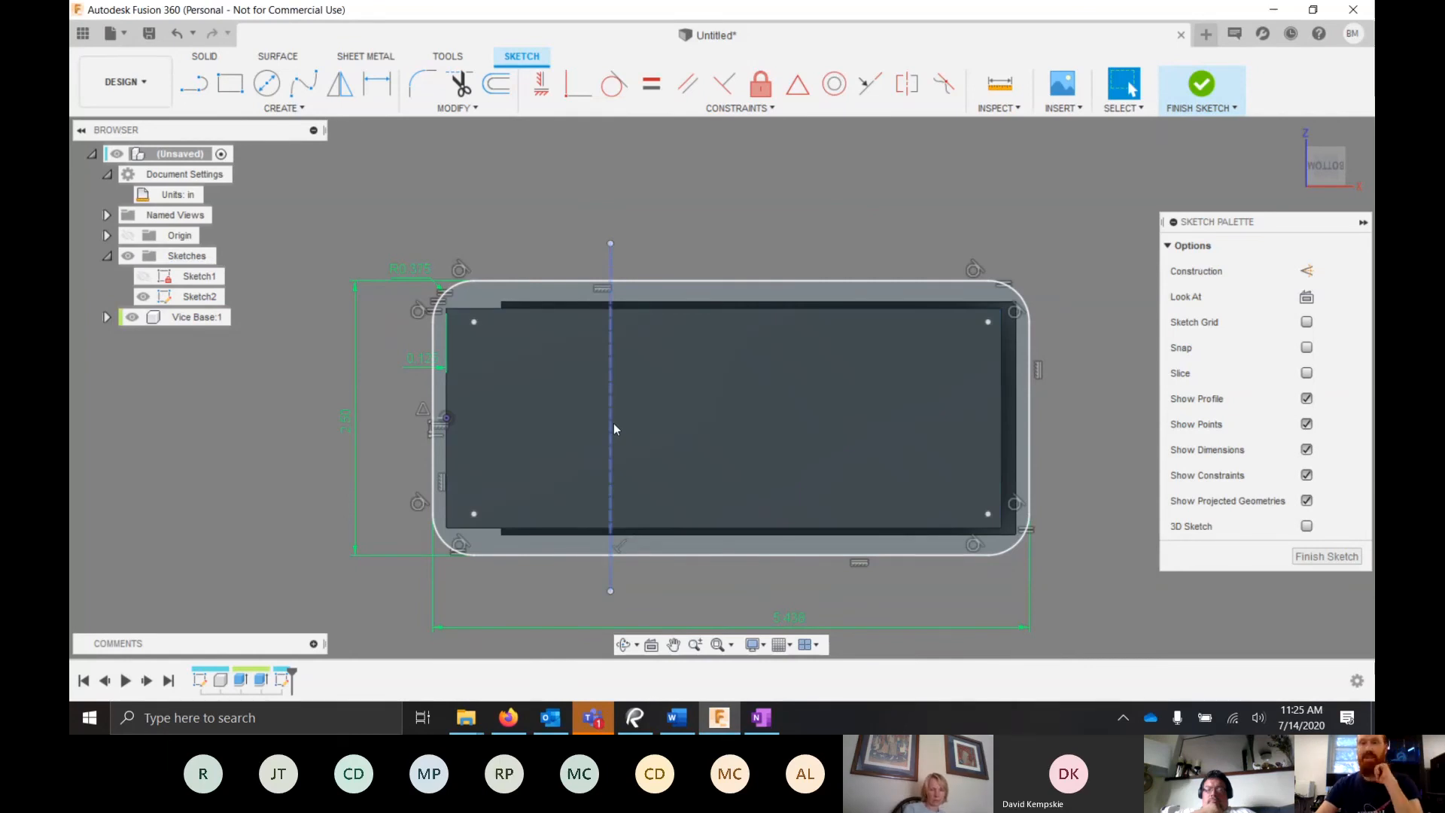
left_click(540, 198)
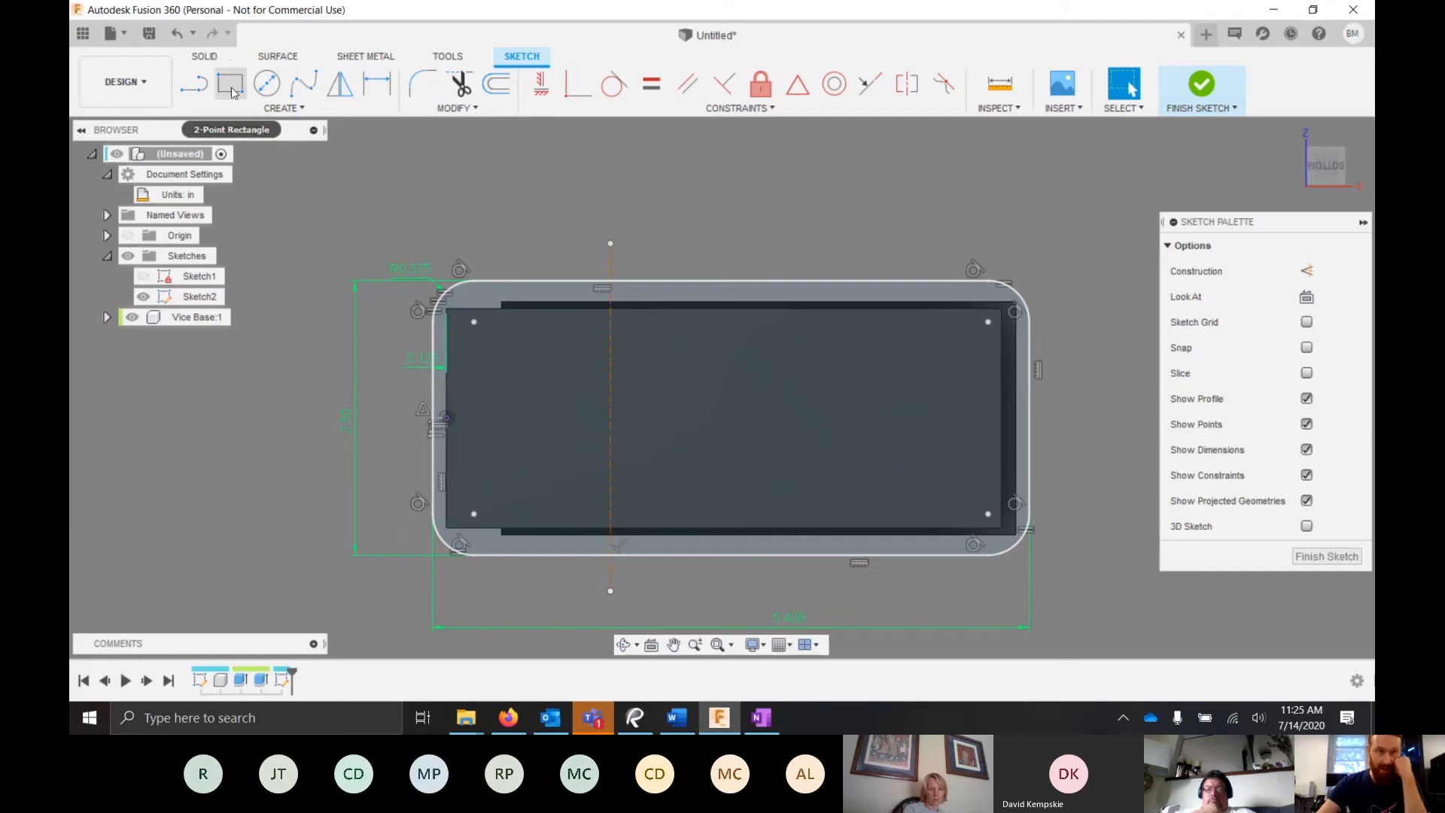
left_click(195, 89)
scroll(572, 215, "up", 5)
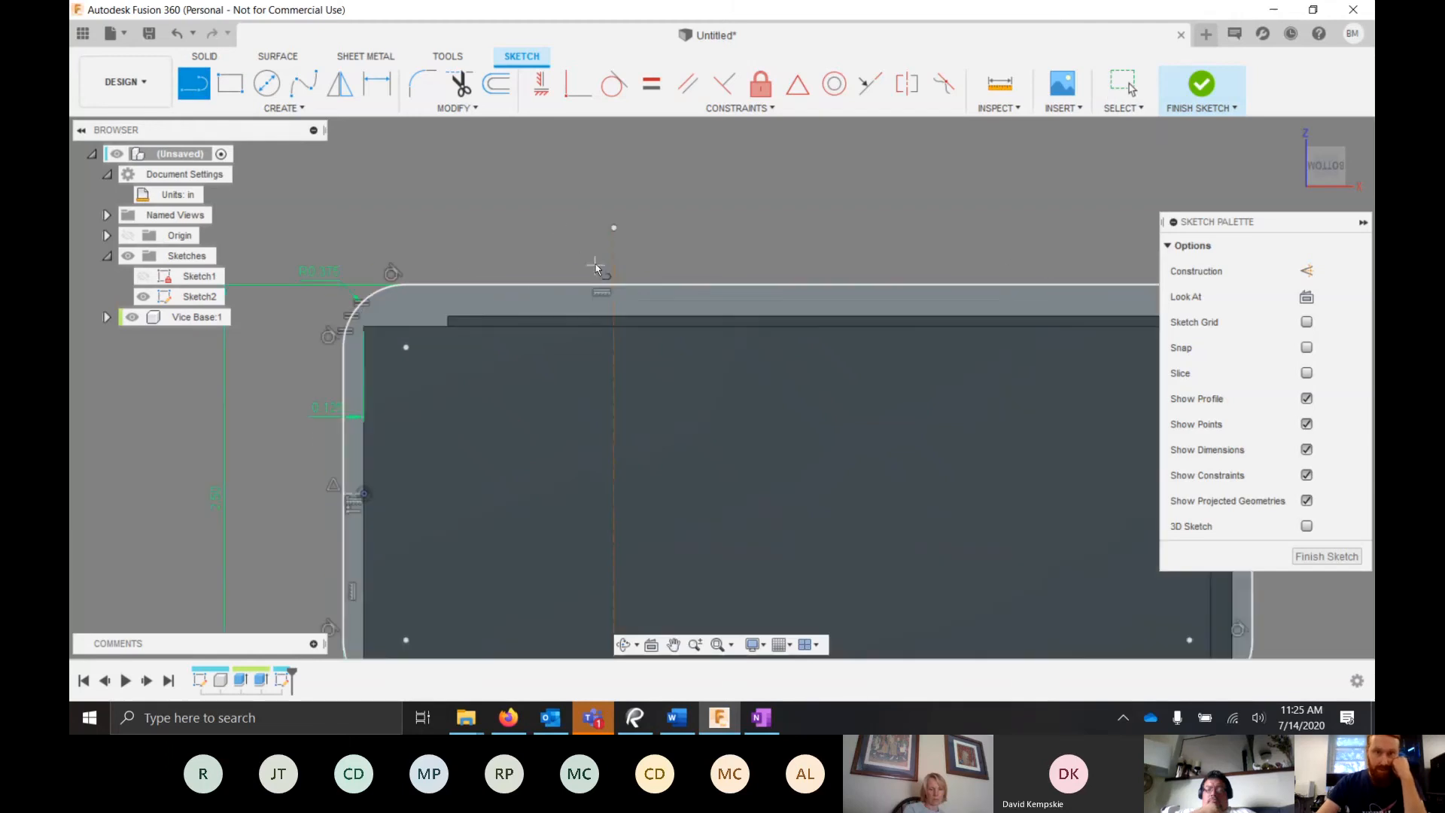
left_click(598, 215)
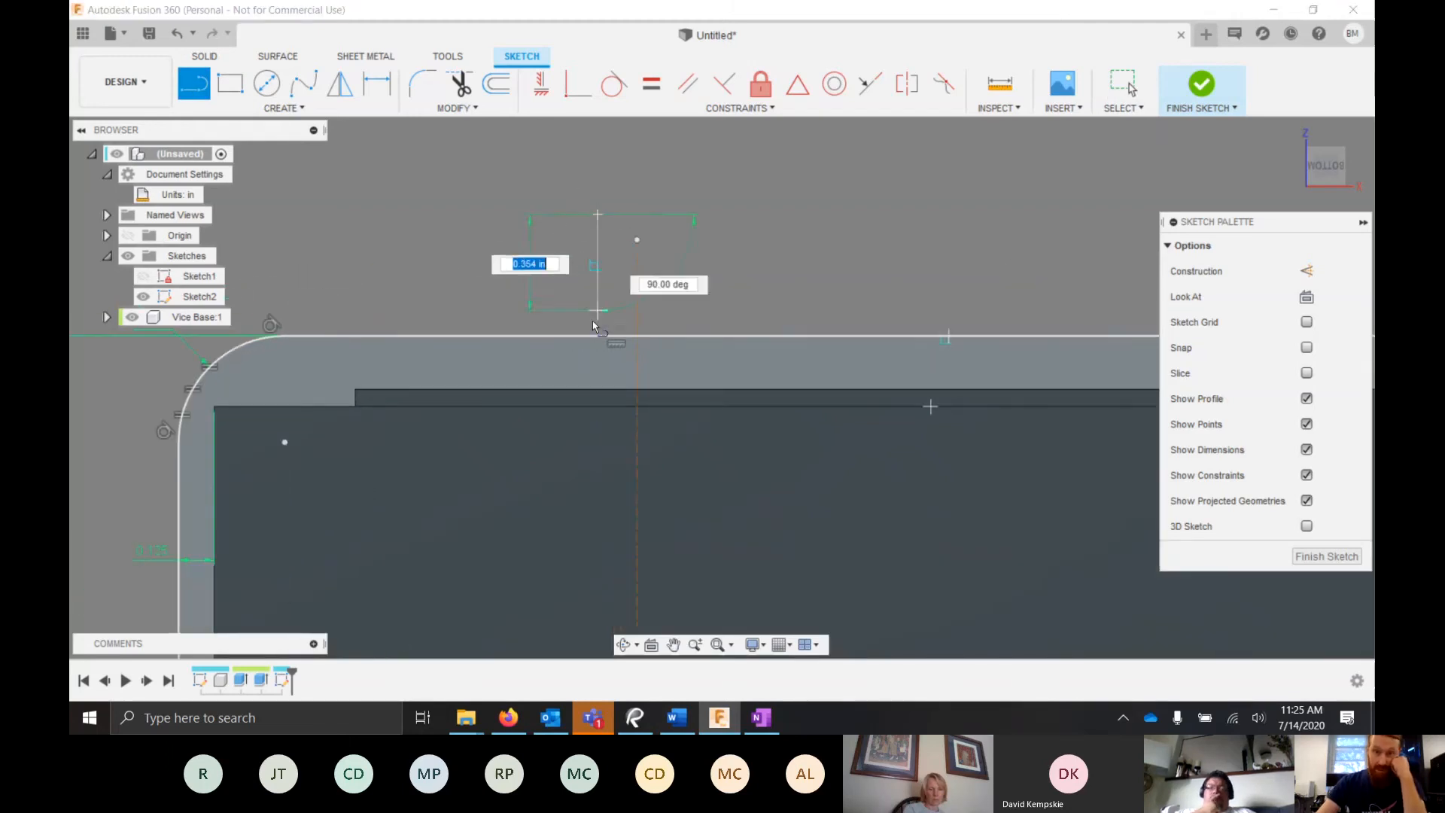
key("Escape")
key("Escape")
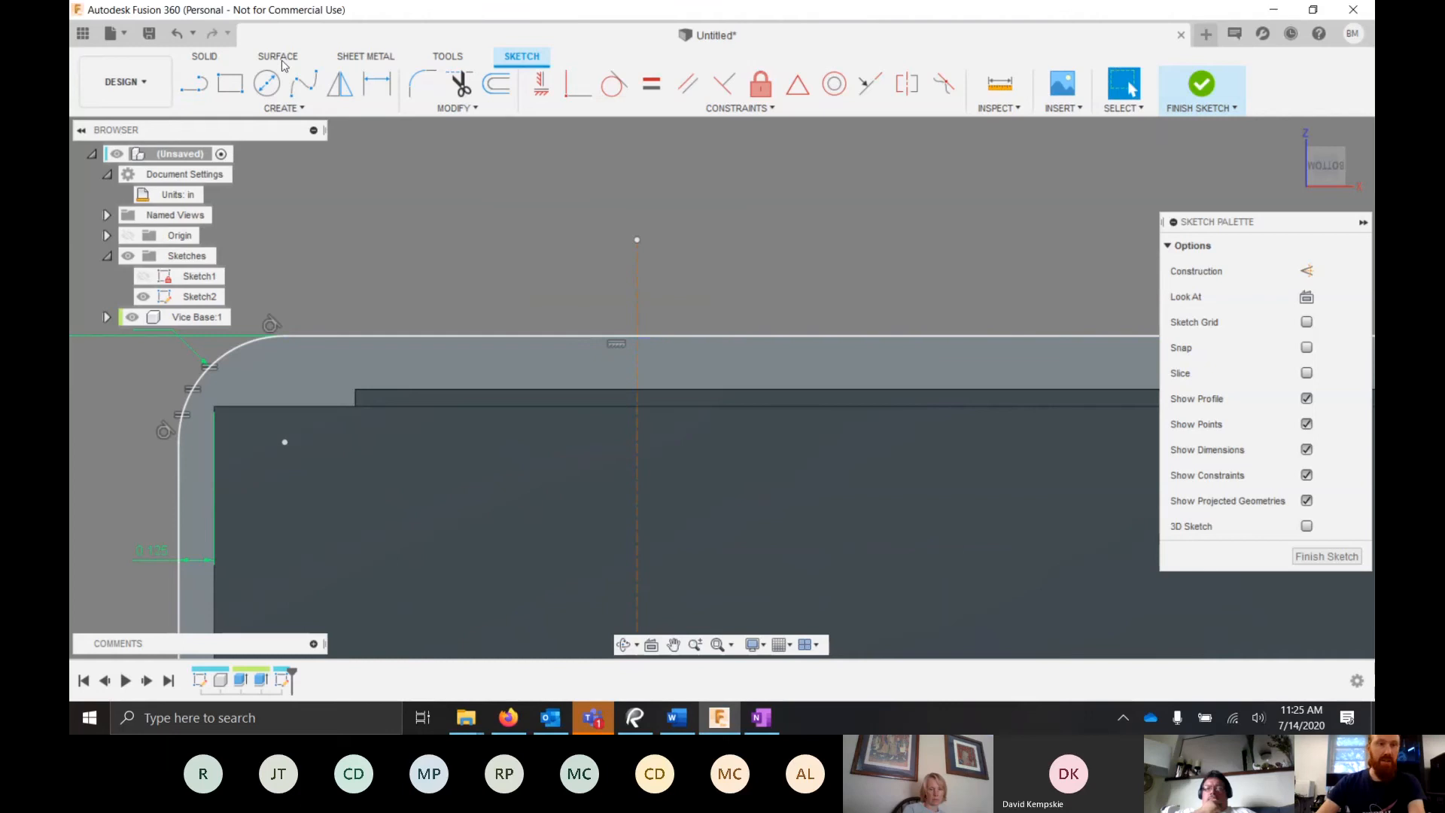
- Draw a circle about 0.49 in in diameter centred on the vertical construction line, overlapping the plate's upper long edge
key("c")
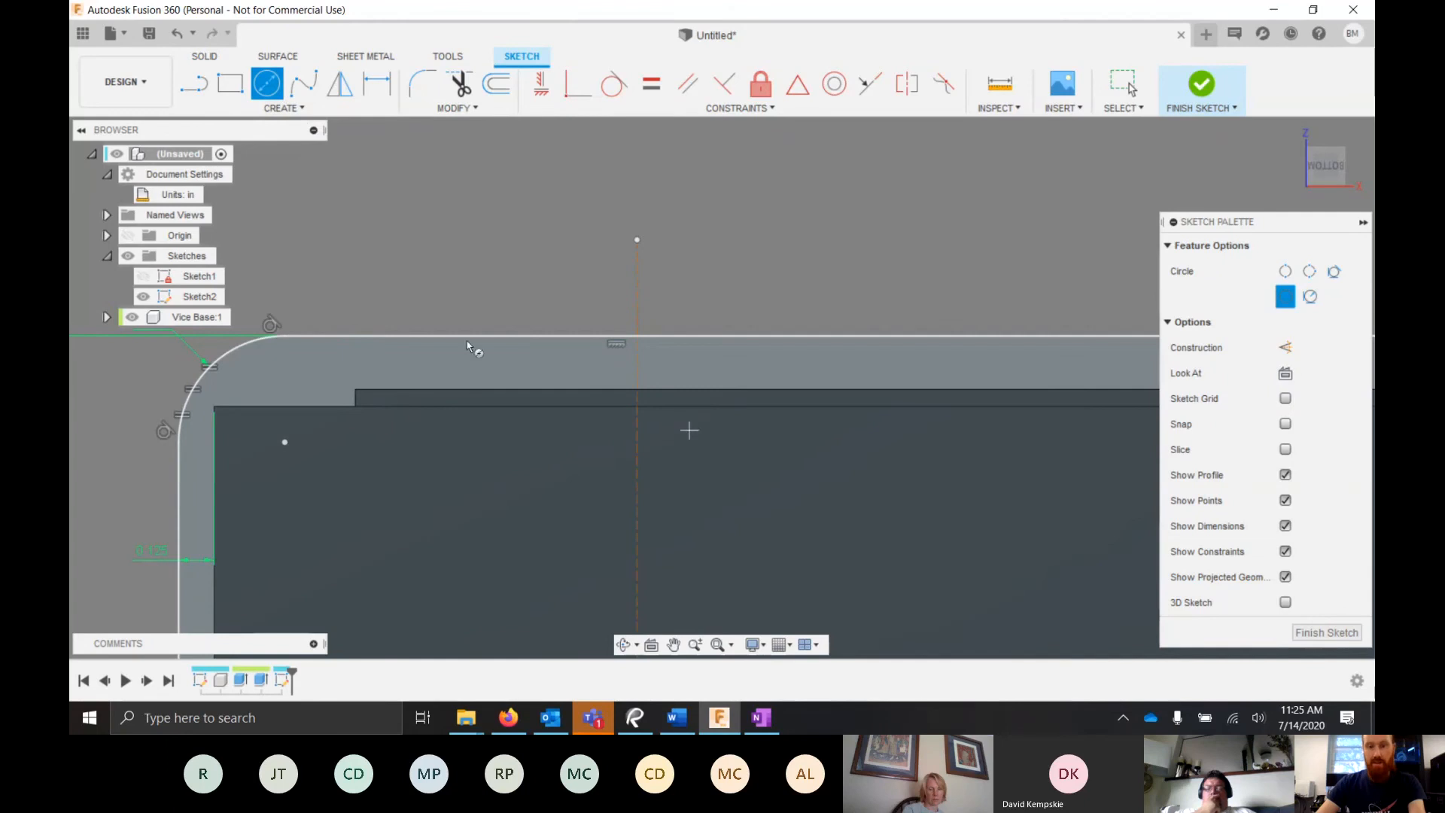
left_click(636, 374)
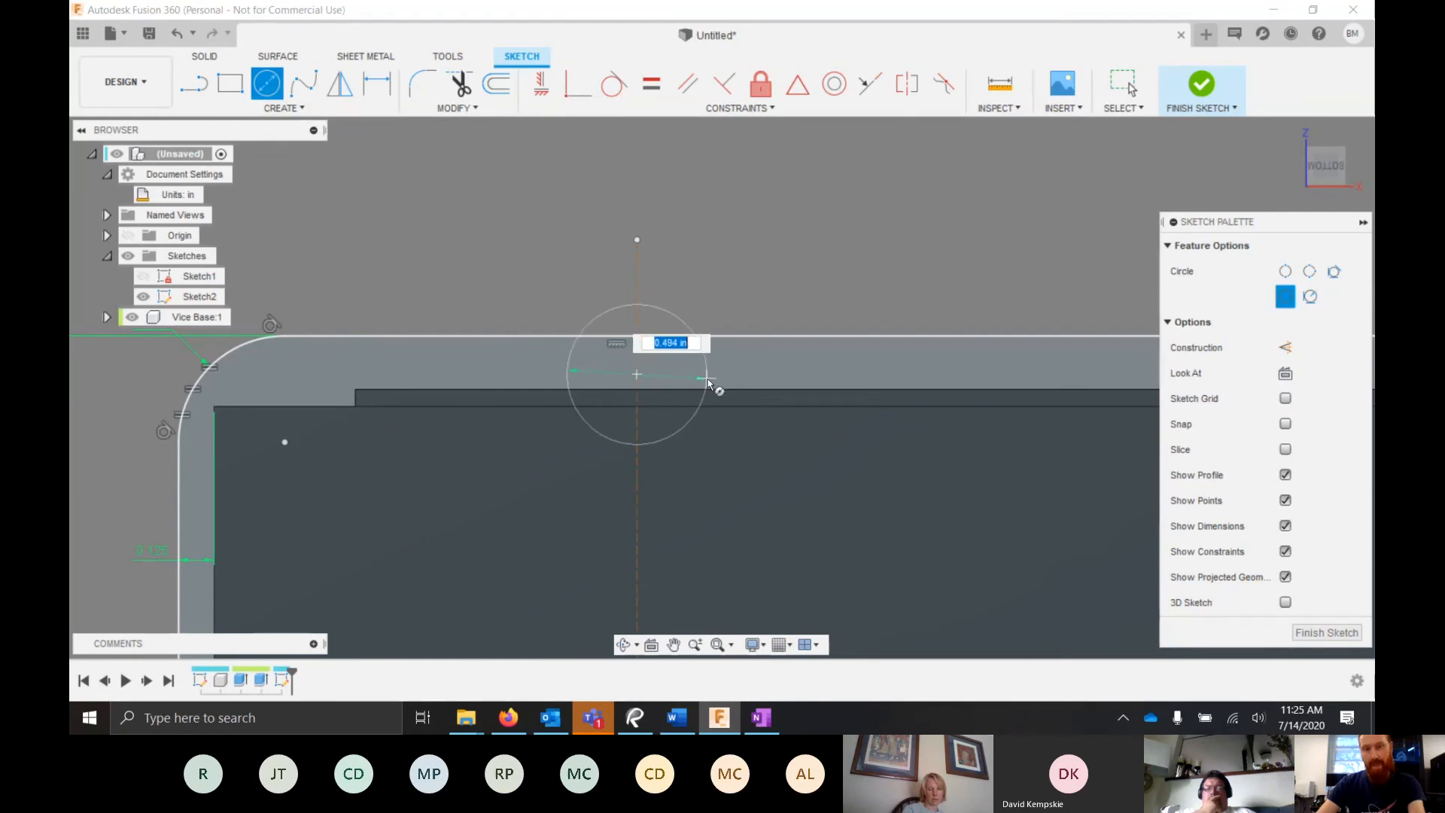
left_click(705, 380)
key("Escape")
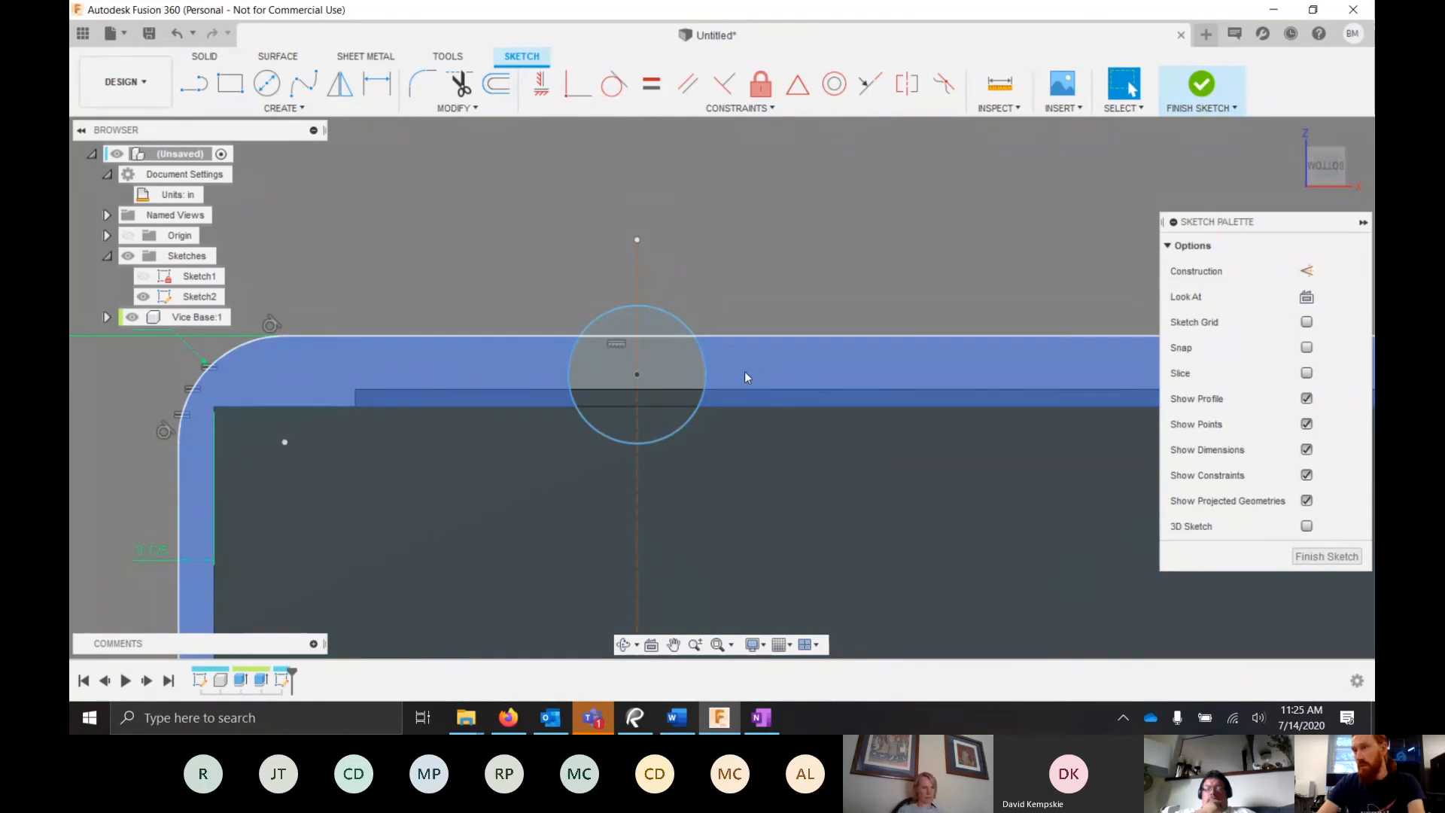
- Dimension the diameter of the circle on the construction line as 0.375 in
key("d")
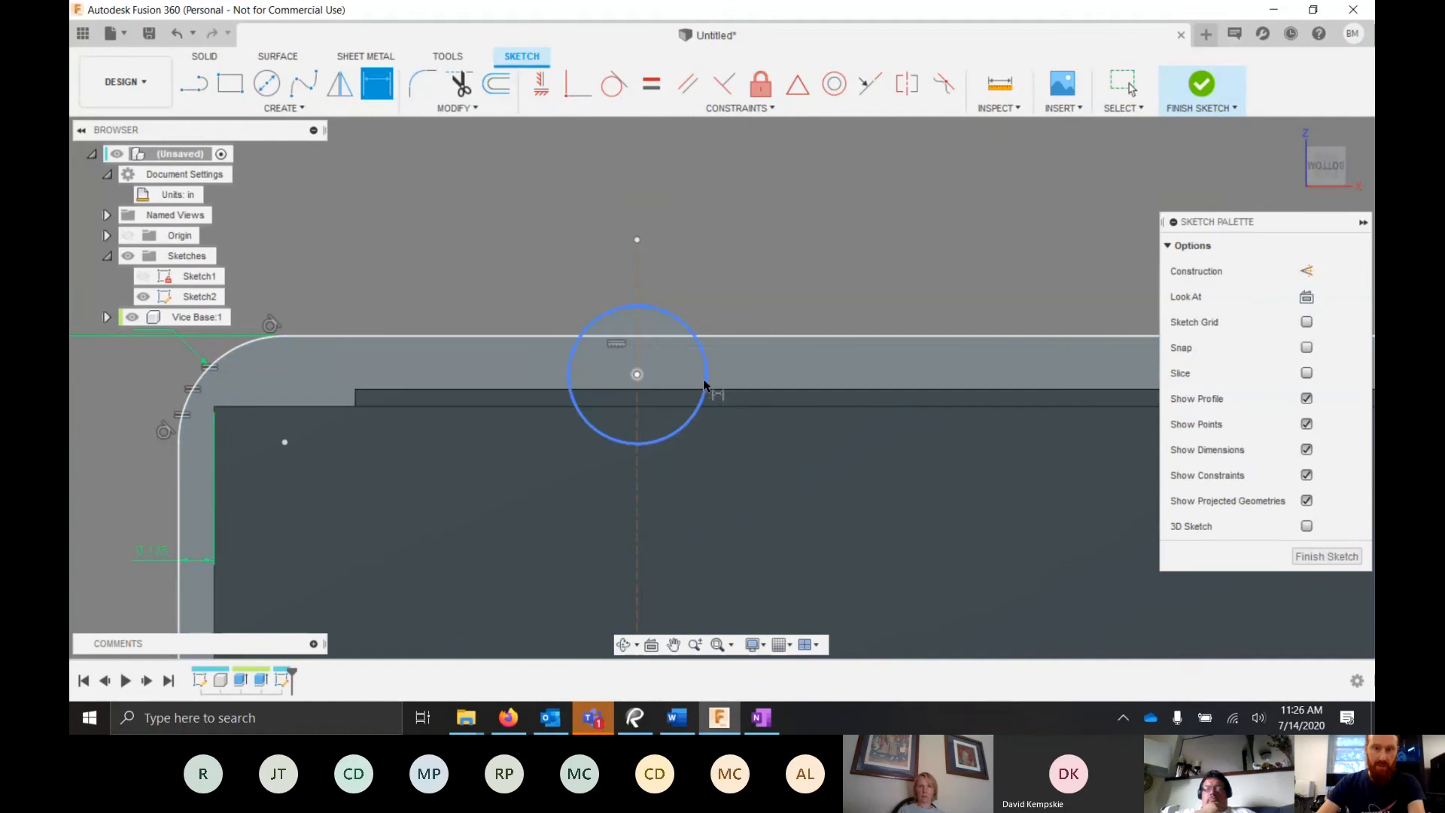
left_click(703, 386)
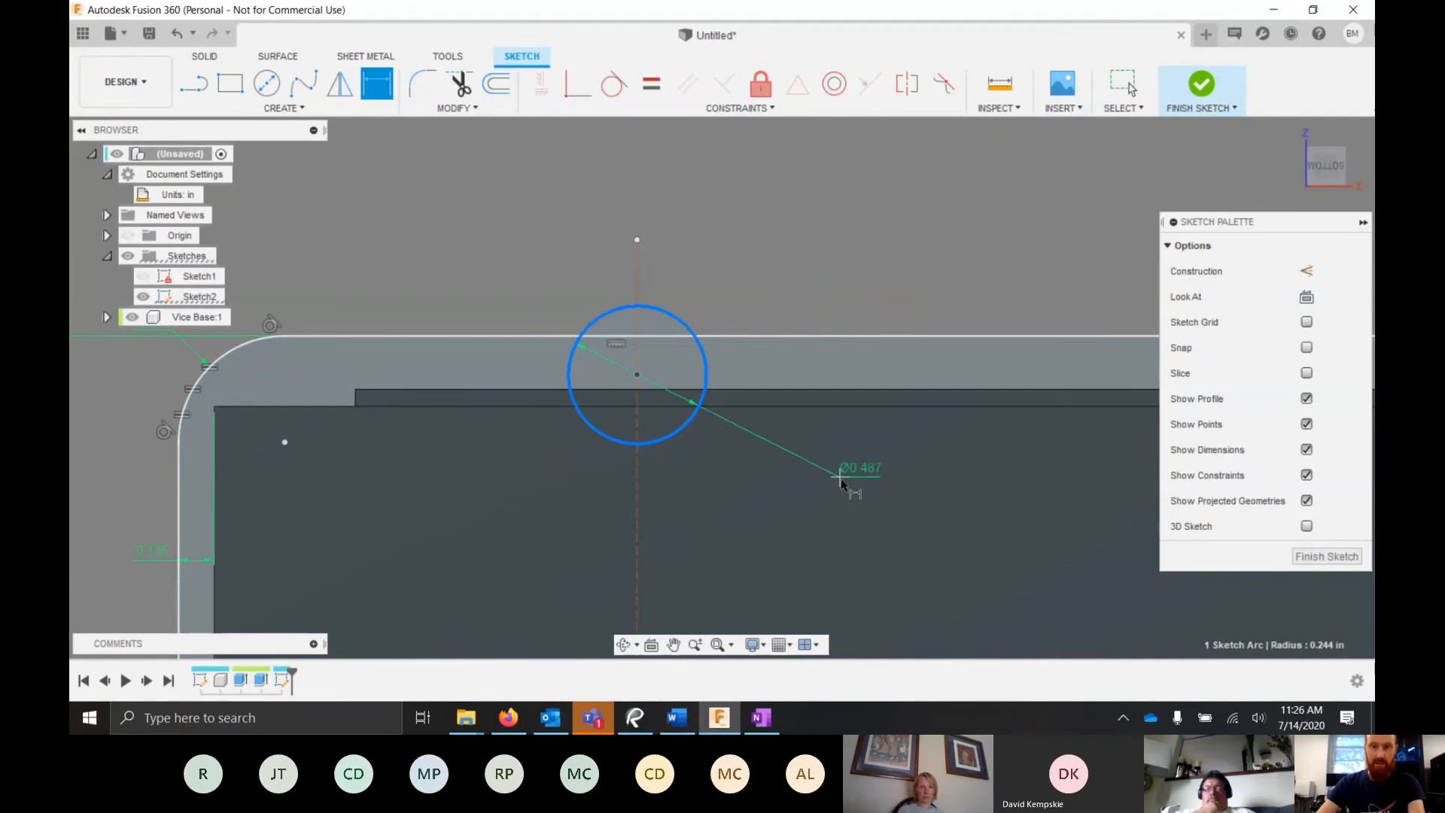
left_click(841, 481)
type(".375")
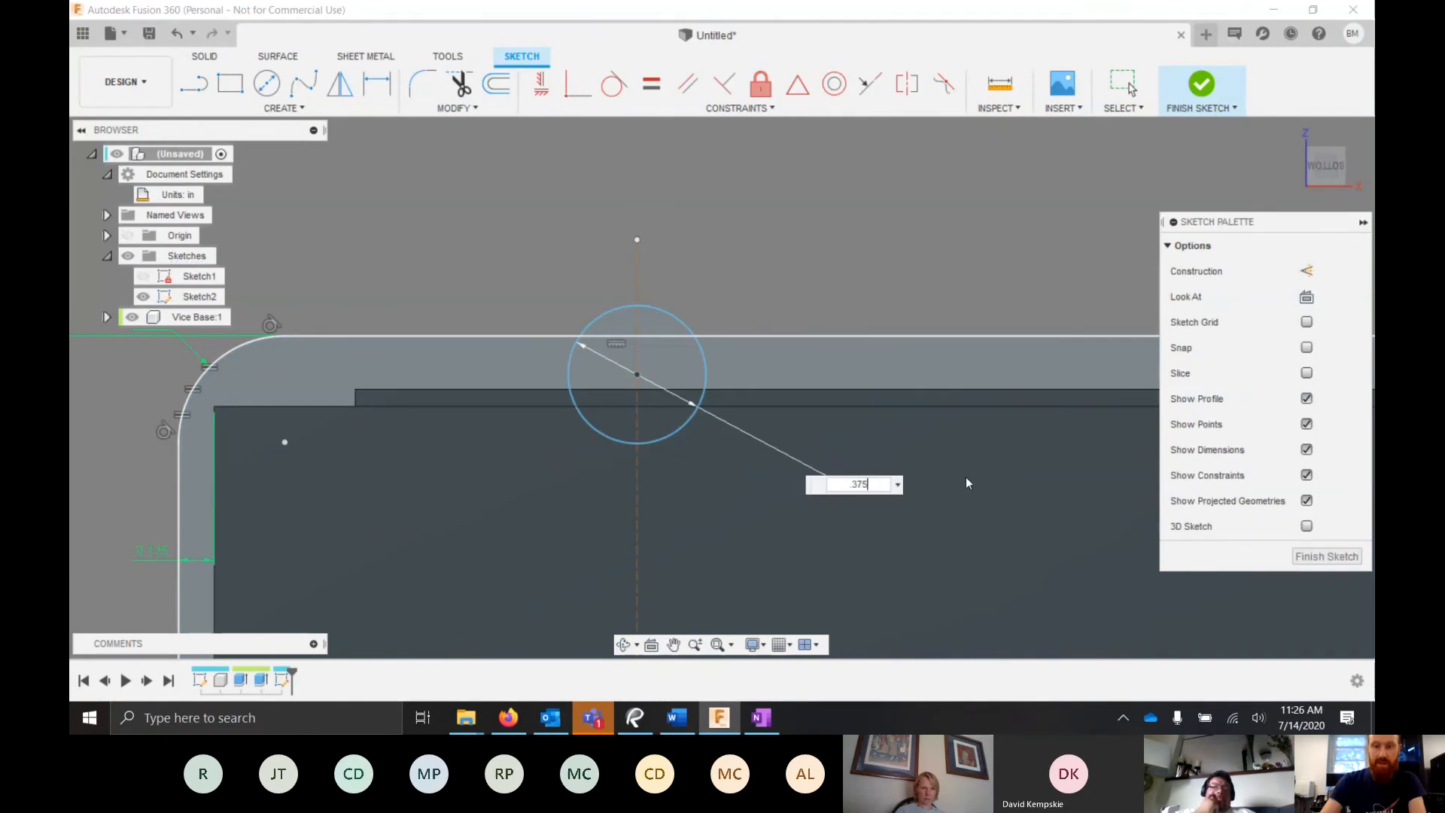
key("Return")
key("Escape")
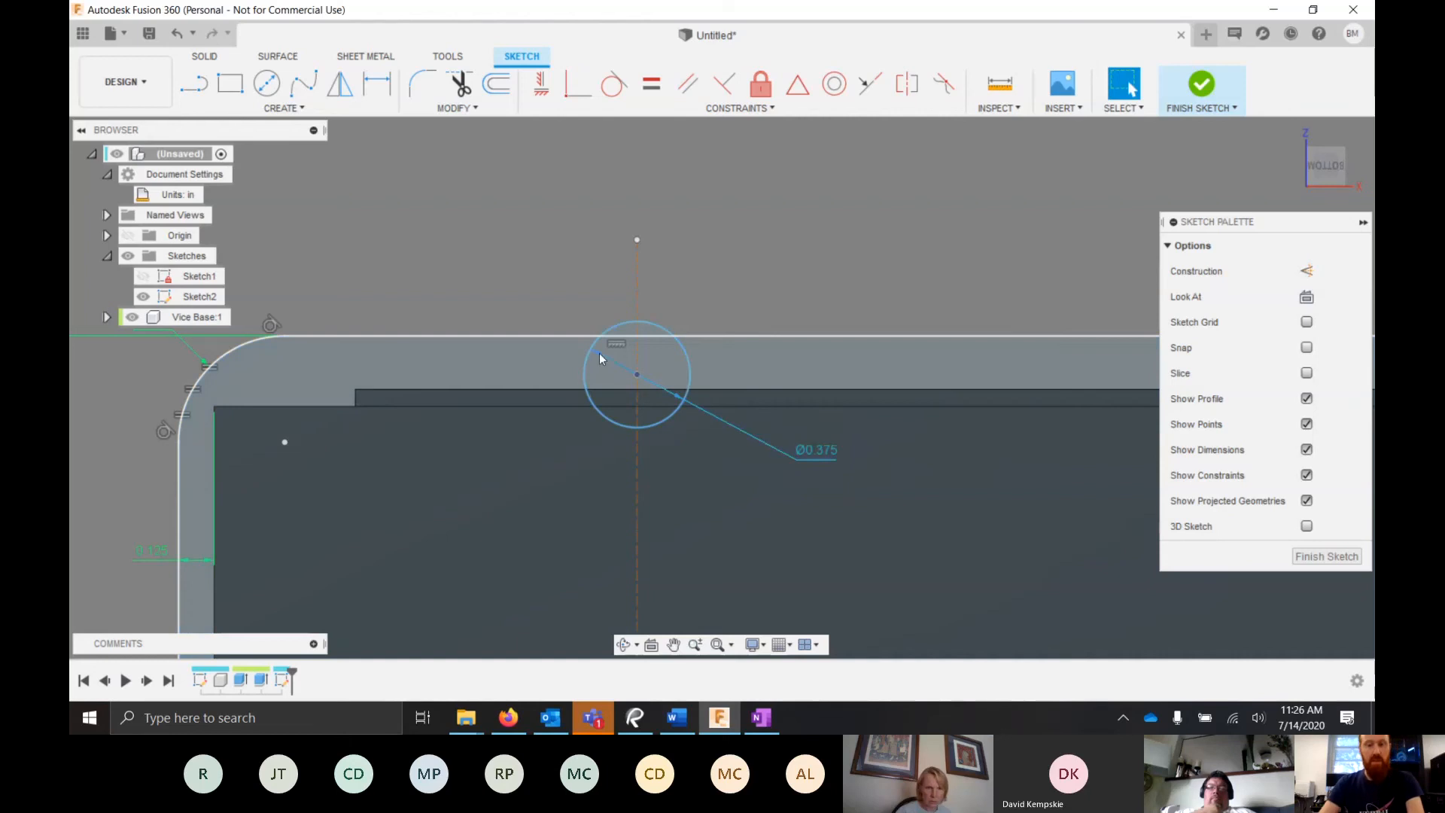
- Draw two lines about 0.45 in long from opposite sides of the circle outward past the plate's upper long edge
key("l")
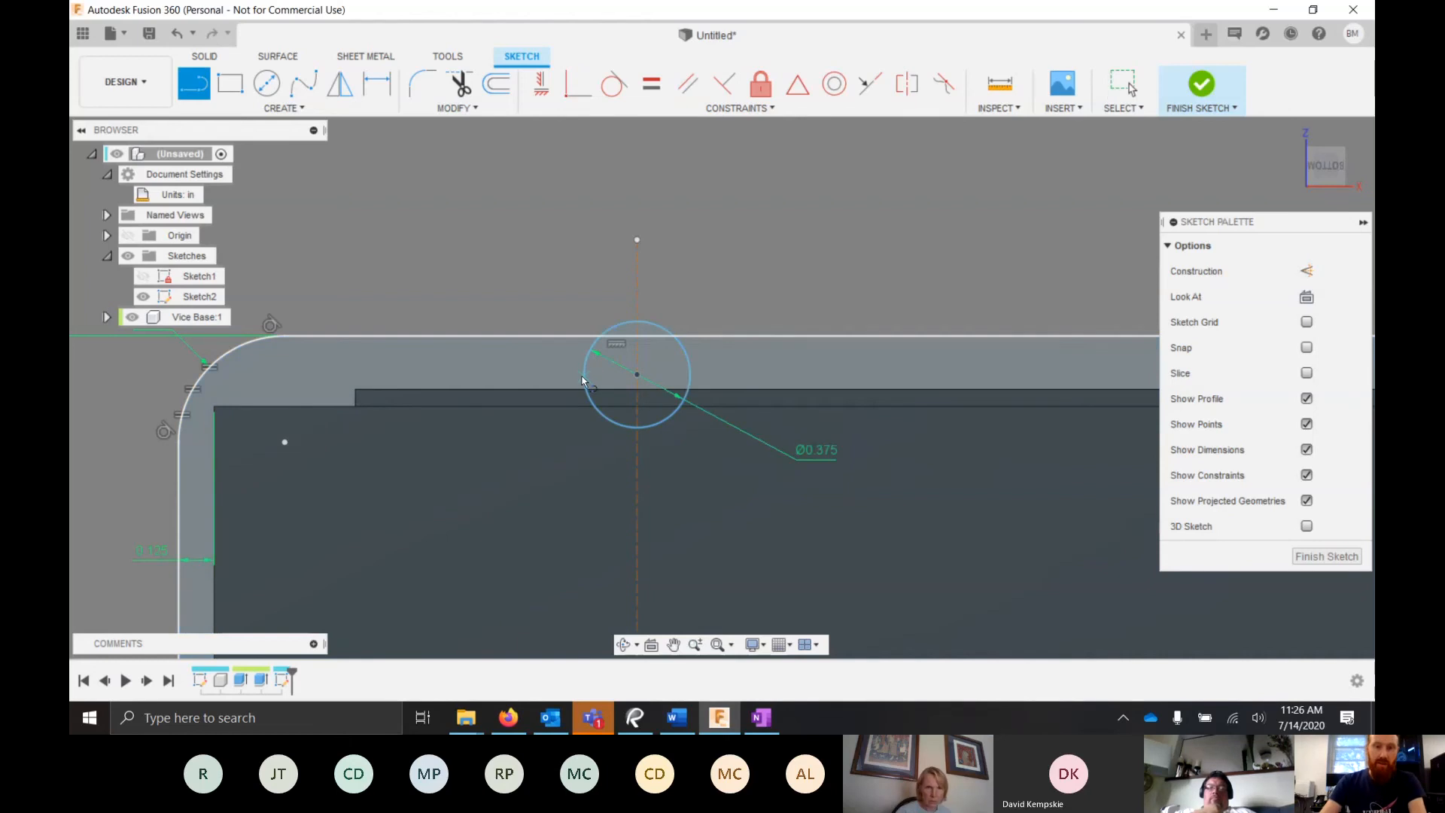
left_click(583, 375)
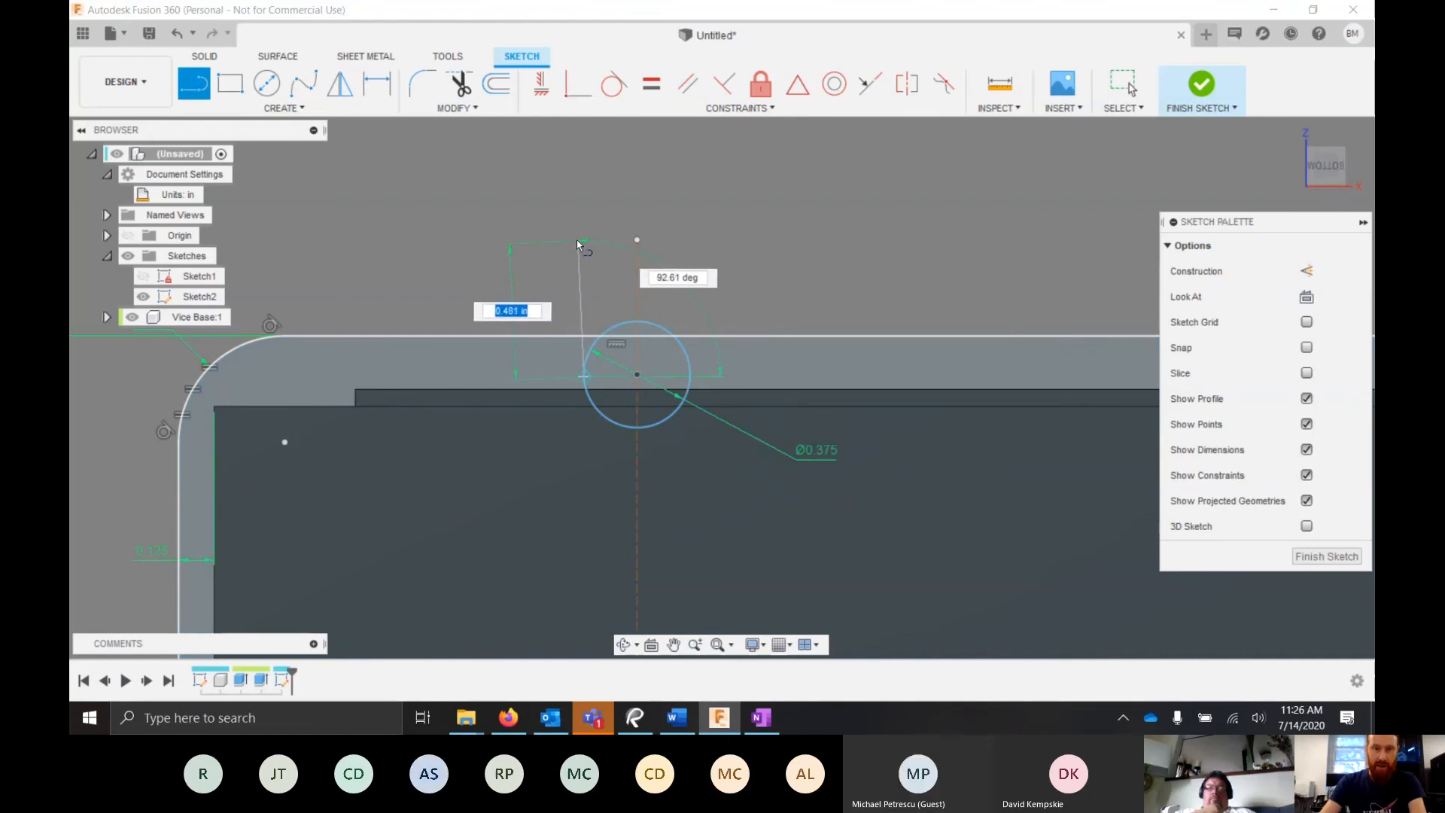
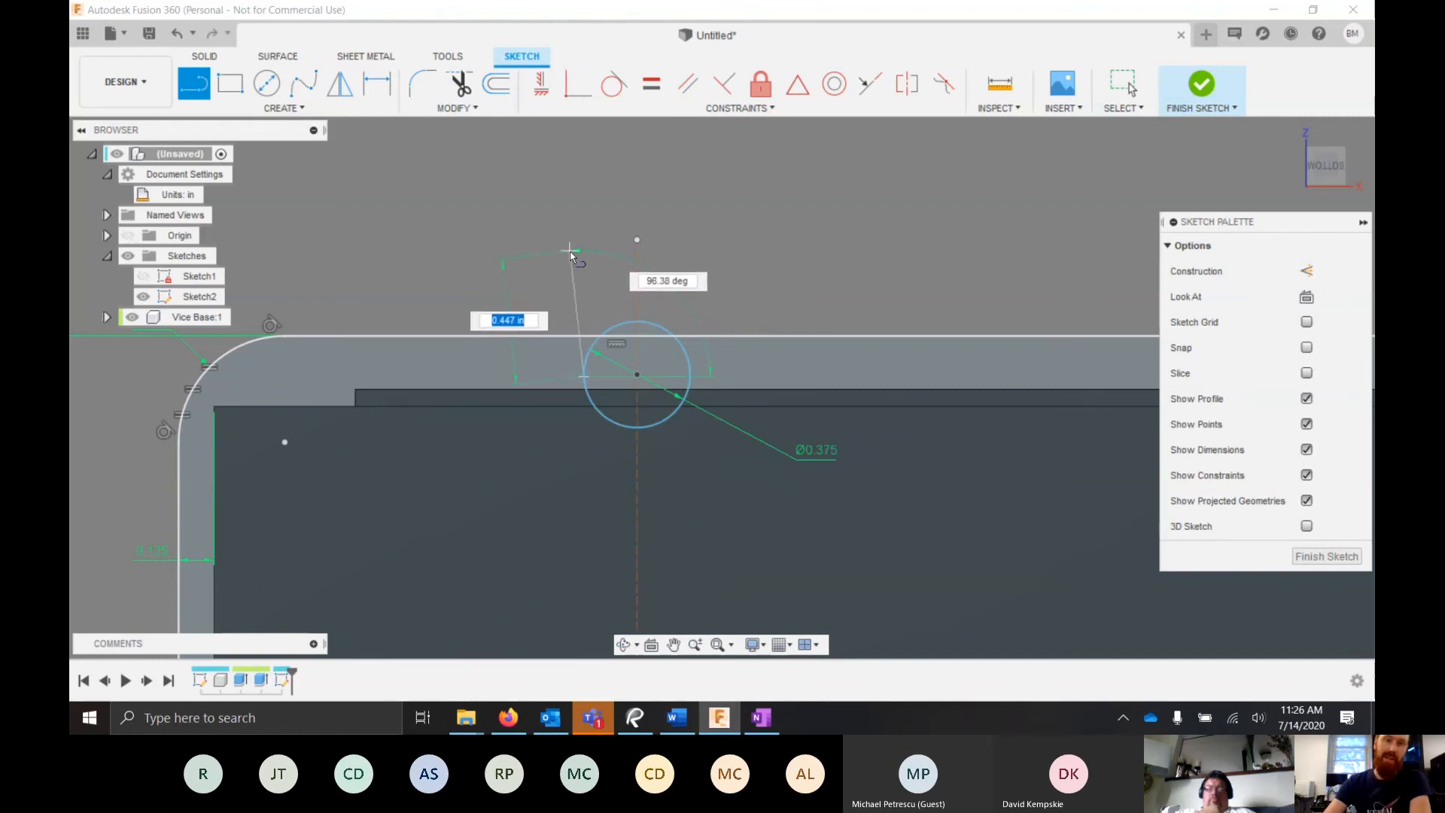
left_click(578, 255)
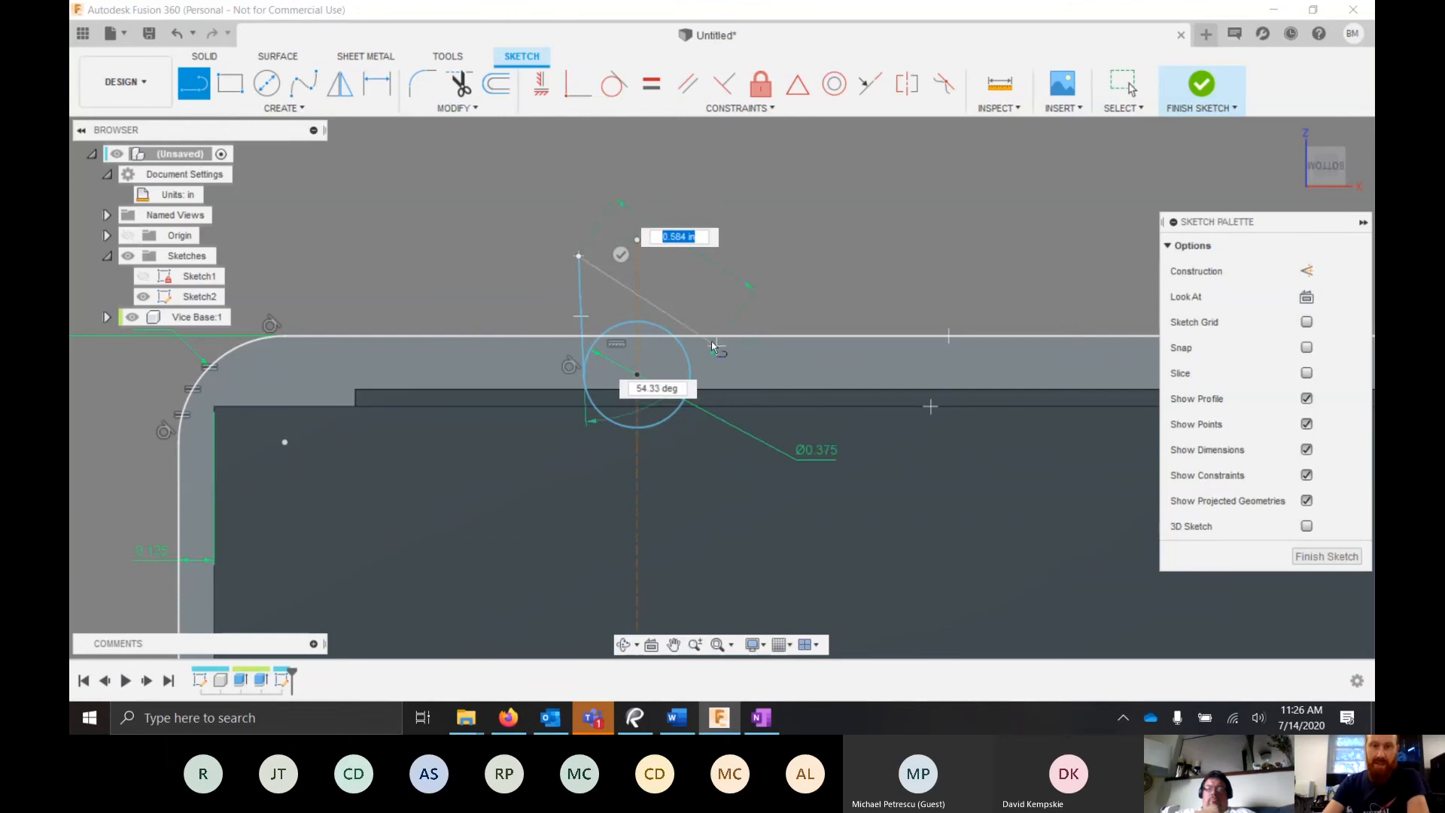
key("Escape")
key("l")
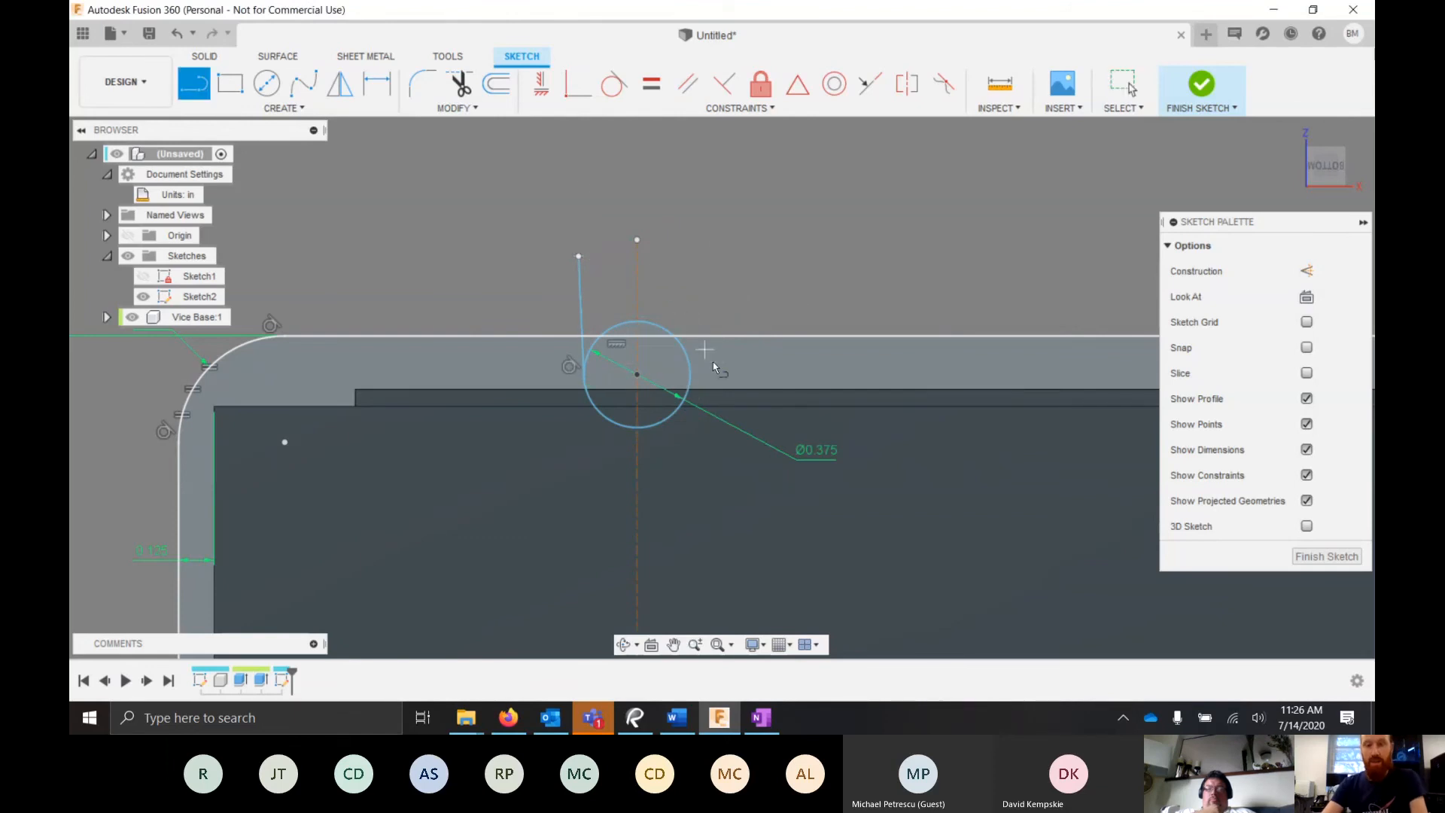
left_click(689, 383)
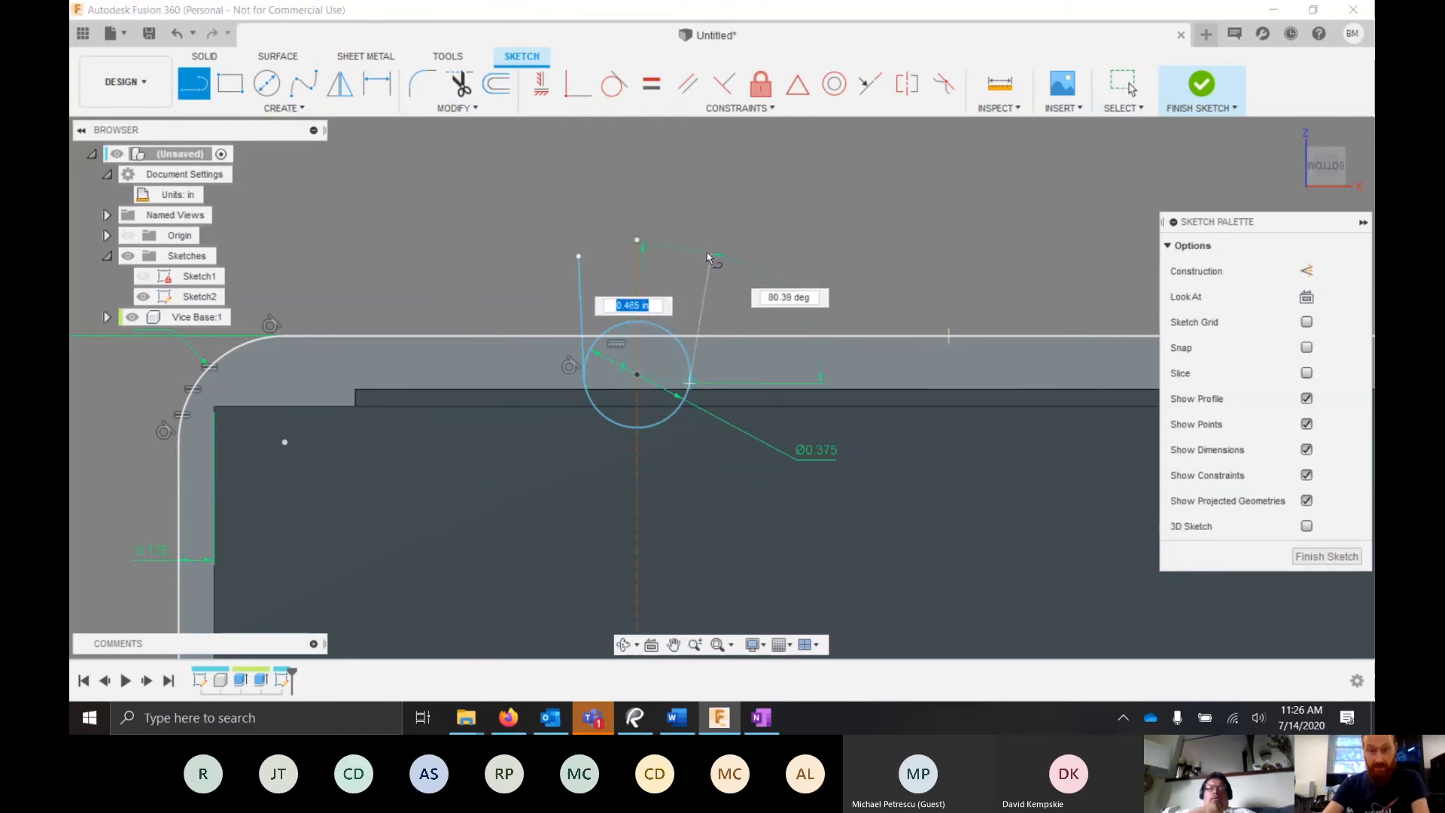
left_click(711, 253)
key("Escape")
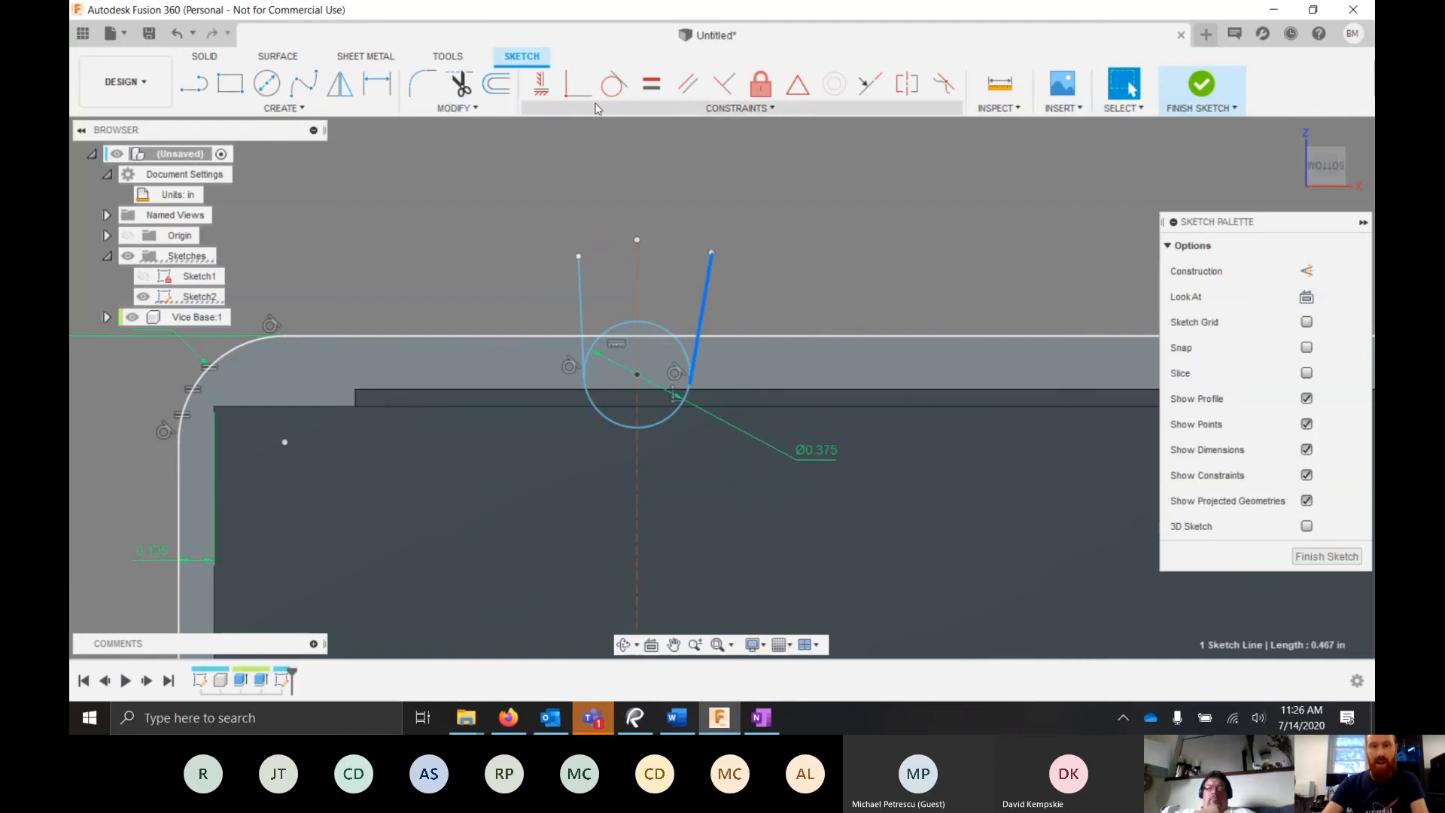
- Constrain both lines rising from the circle's sides to vertical
left_click(546, 89)
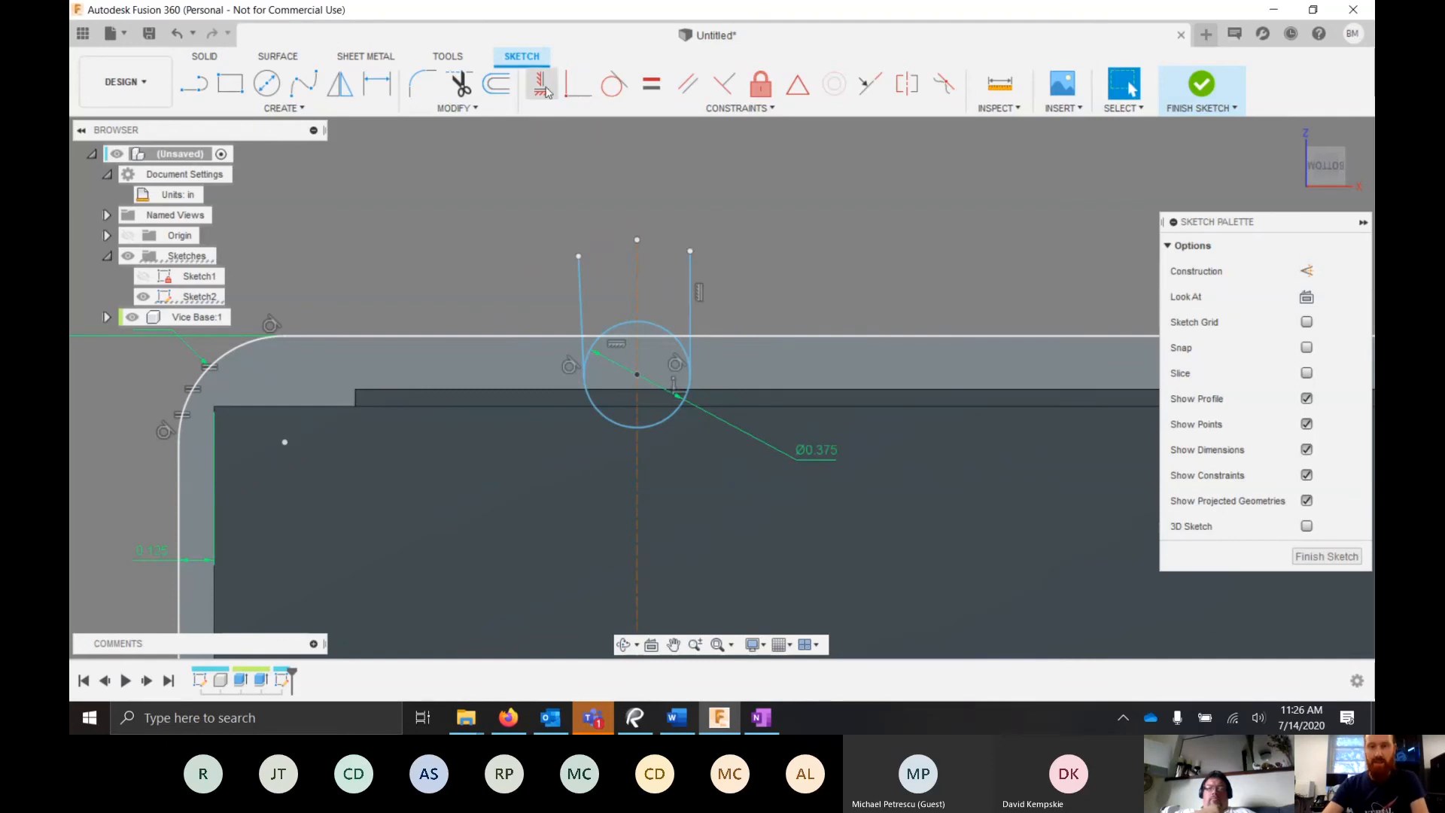
left_click(582, 308)
key("Escape")
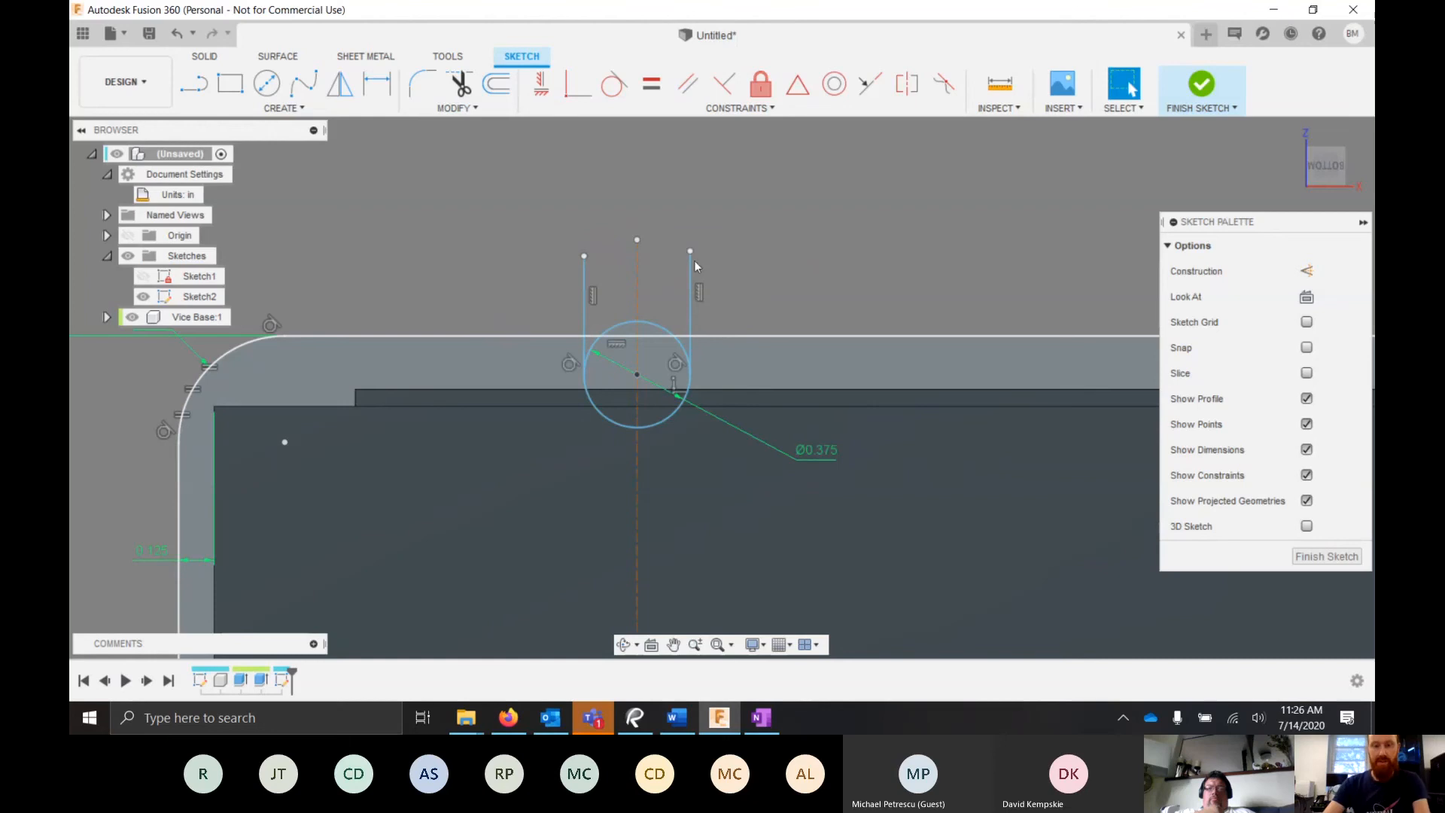
- Connect the outer ends of the two vertical lines with a line and constrain it to horizontal
key("l")
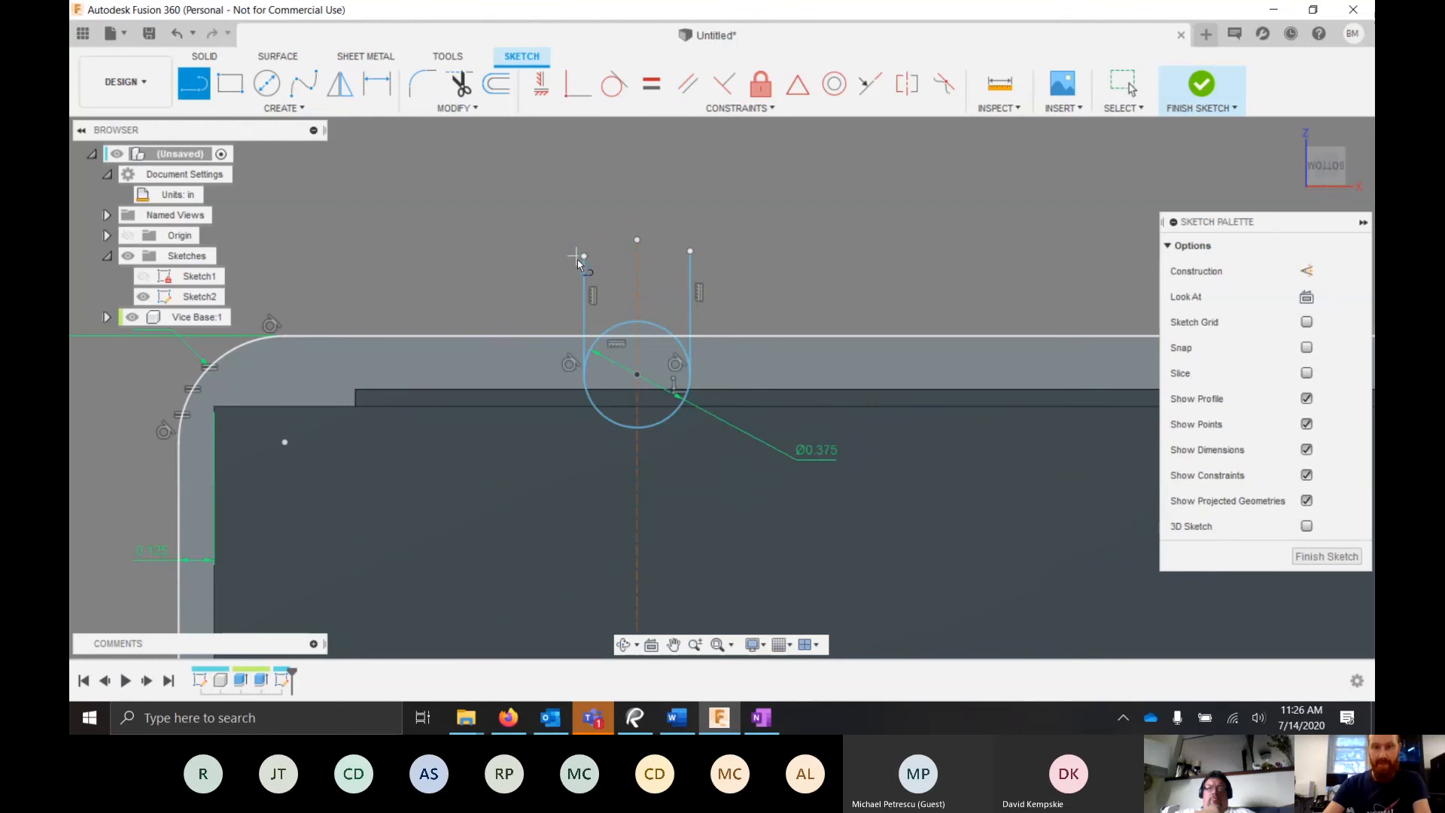
left_click(584, 256)
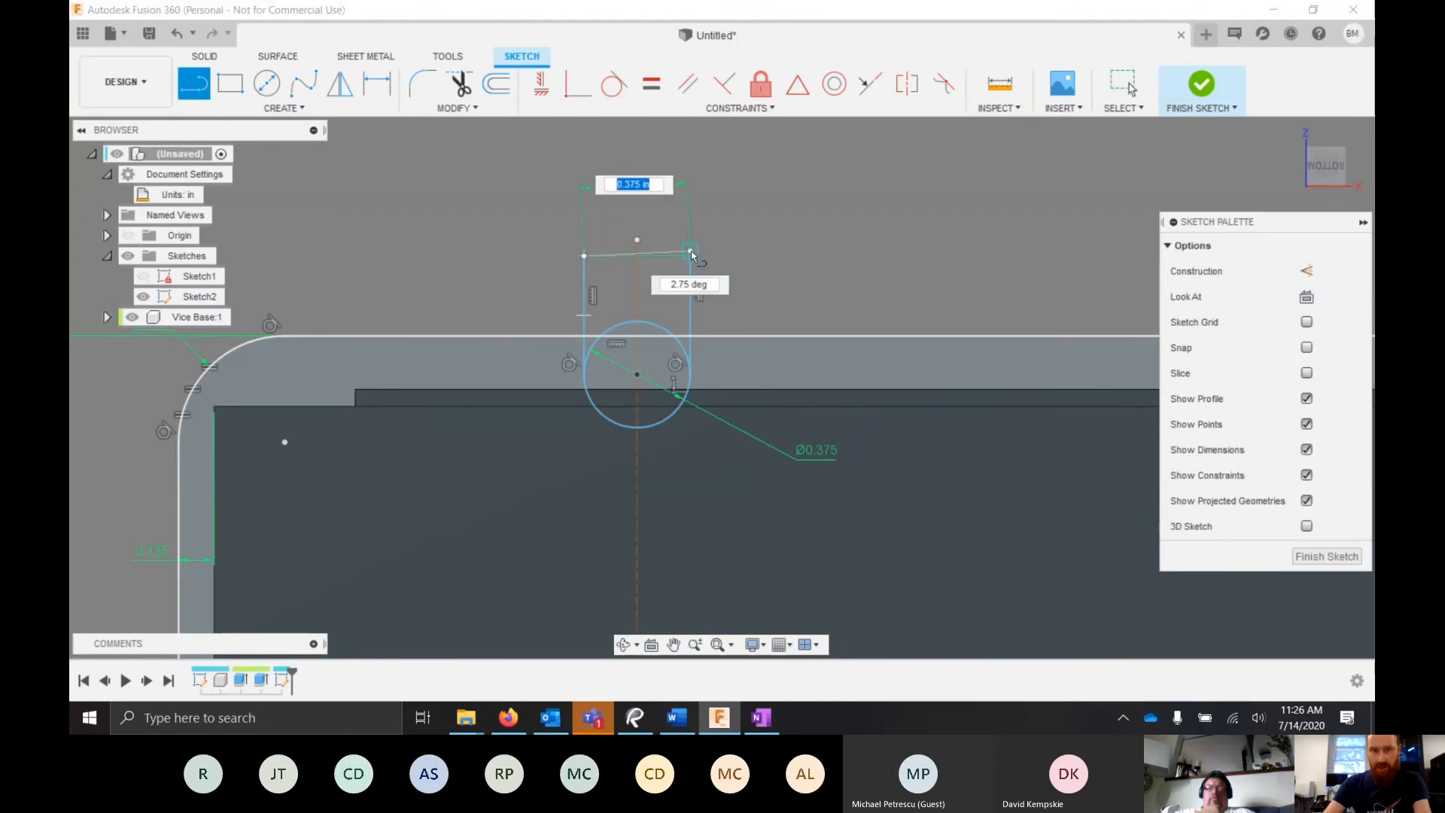
left_click(691, 251)
key("Escape")
left_click(636, 254)
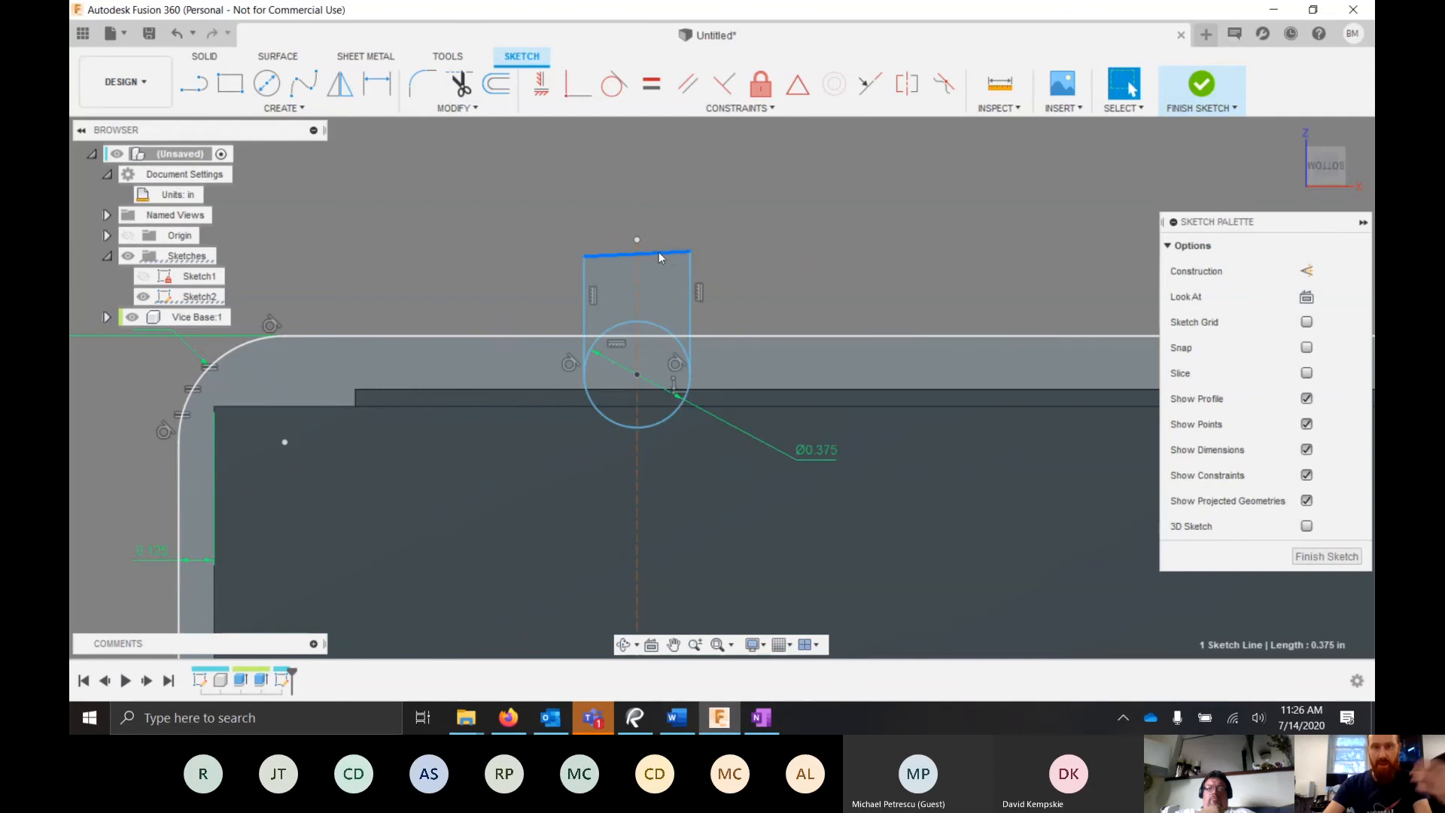
left_click(540, 87)
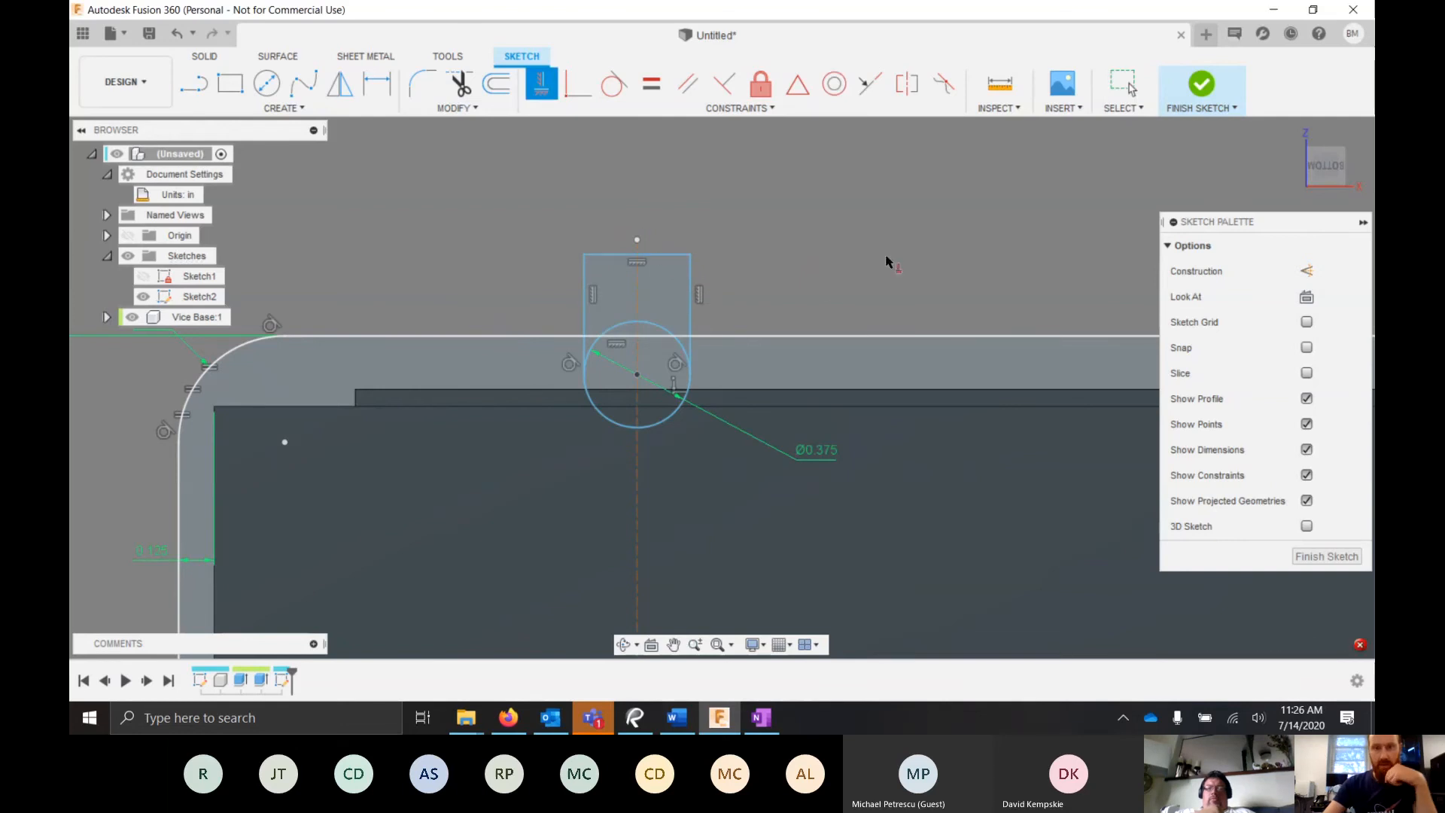
key("Escape")
- Convert the horizontal line closing the slot outline to construction geometry
left_click(654, 257)
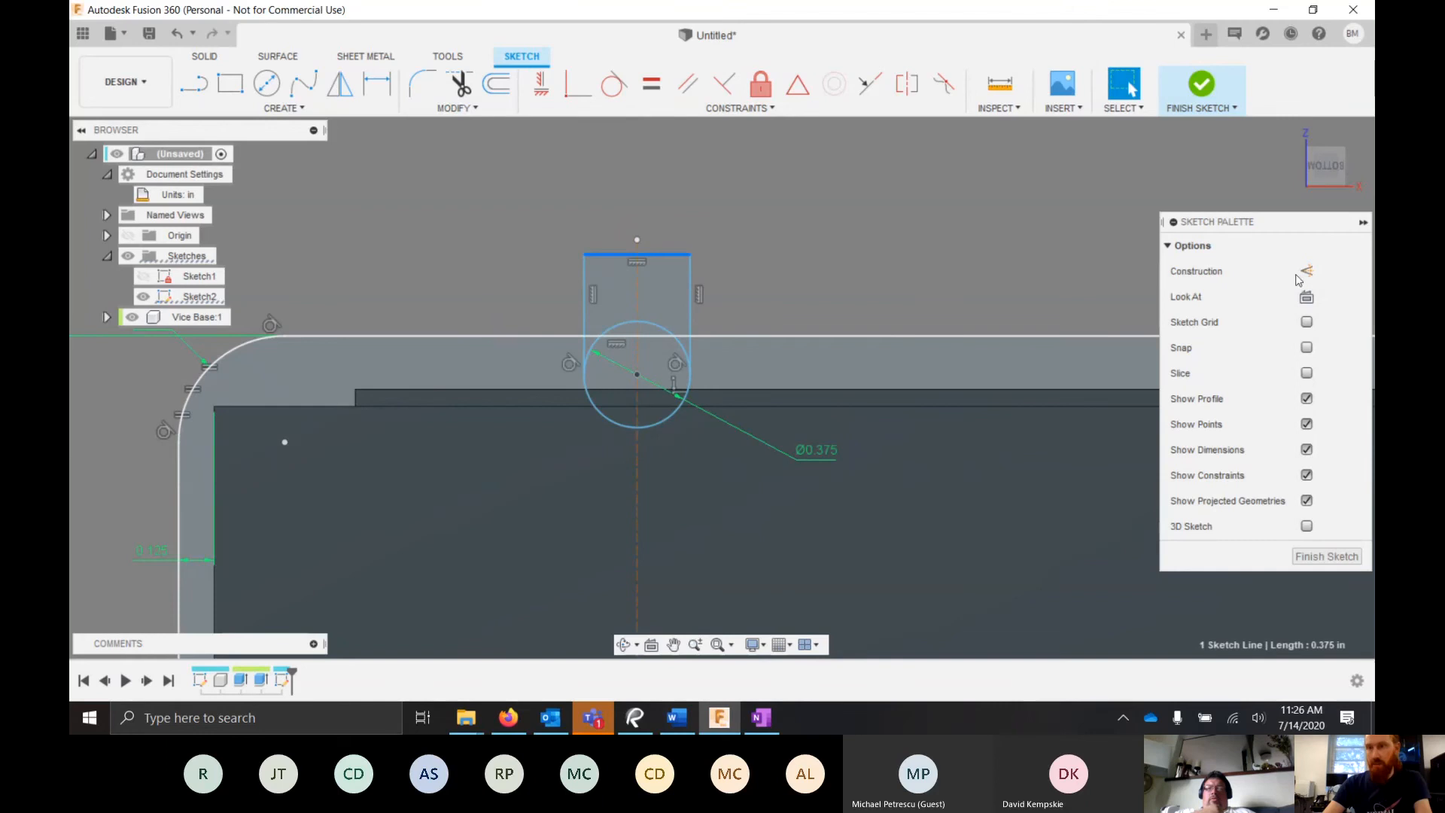
left_click(1301, 273)
left_click(900, 201)
- Trim the circle's two side arcs below the plate edge and the edge pieces between the circle and the vertical lines
scroll(864, 257, "down", 1)
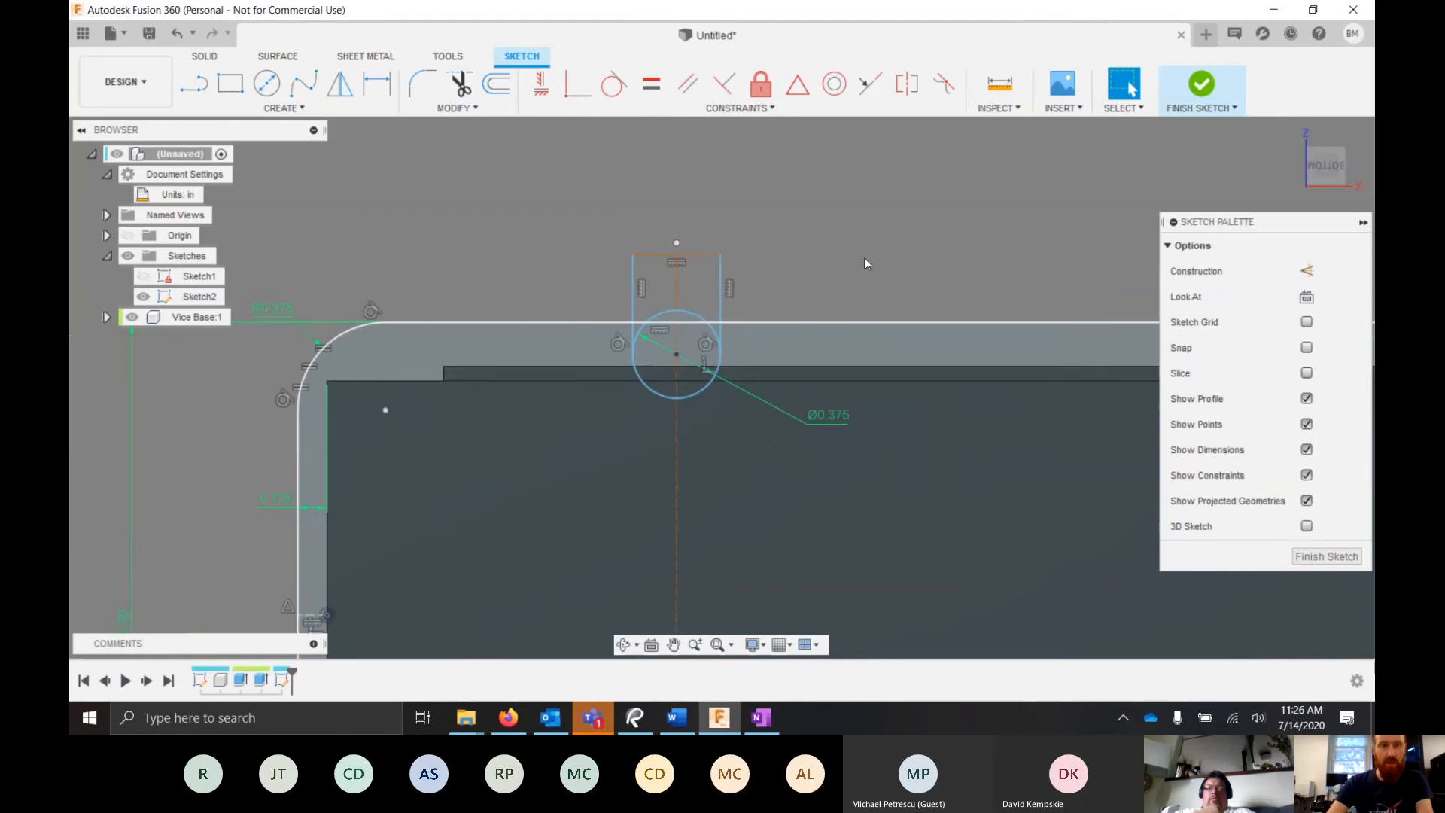
scroll(775, 273, "down", 4)
scroll(685, 210, "up", 5)
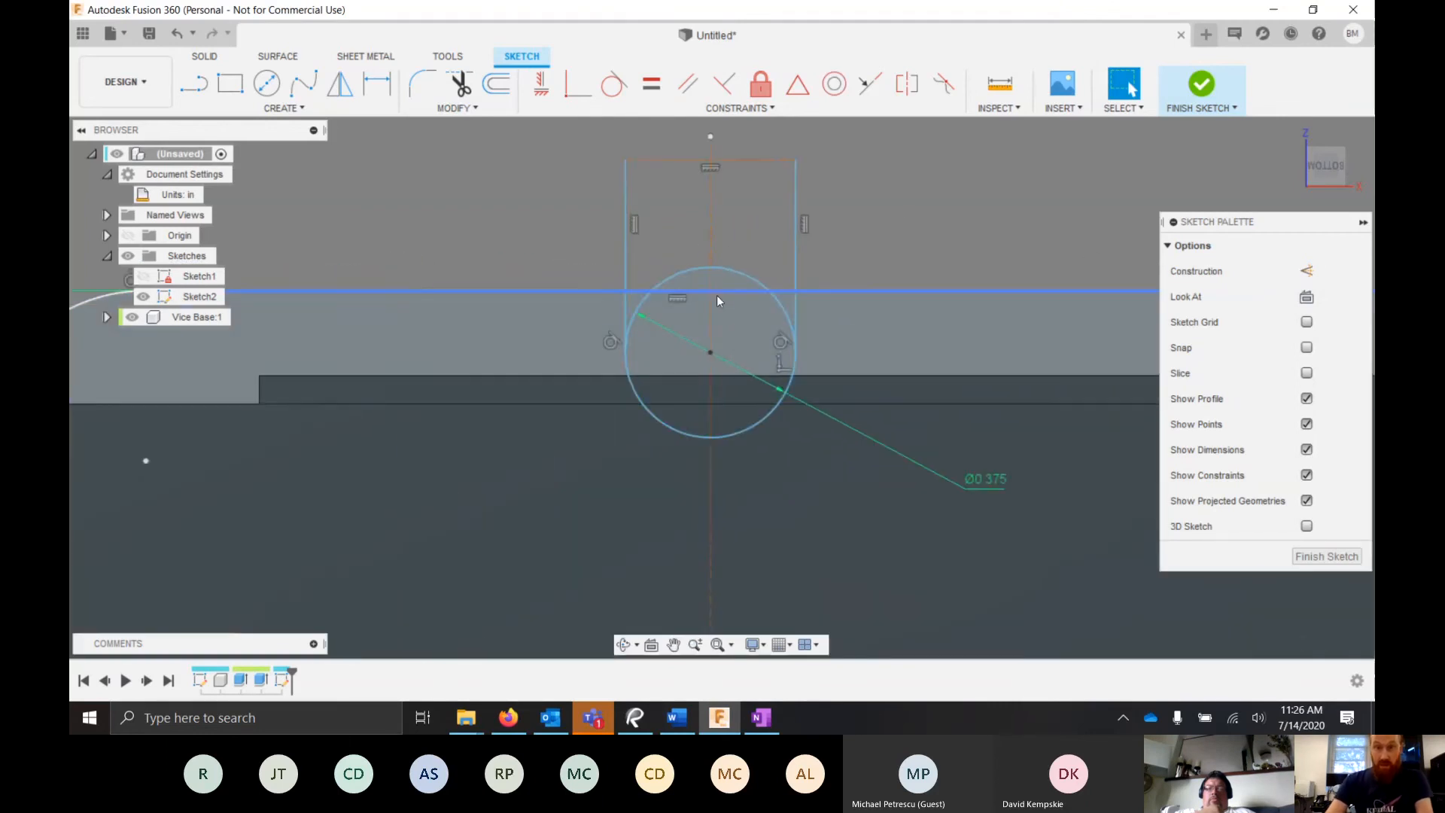
scroll(807, 314, "up", 2)
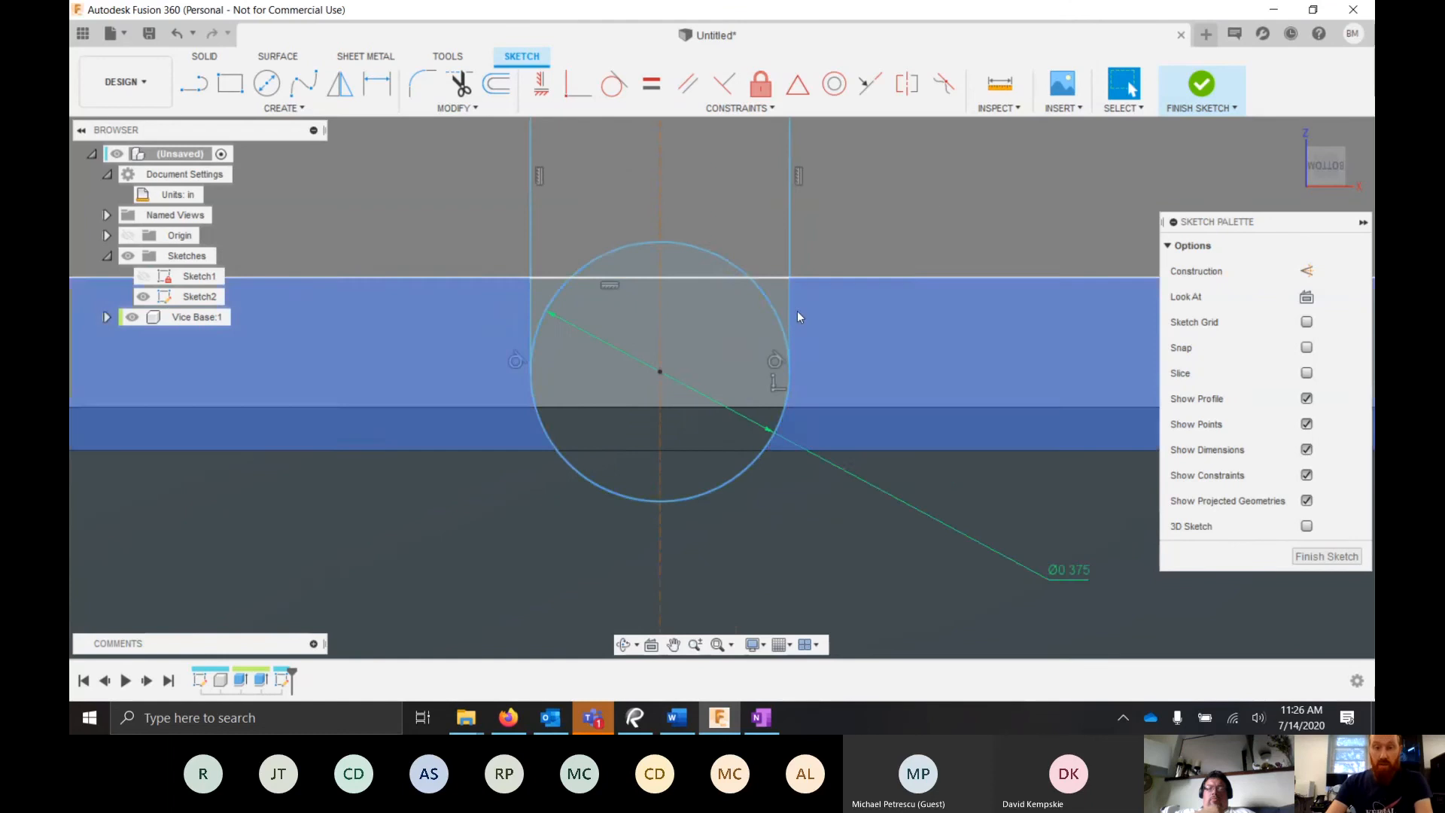
scroll(780, 241, "down", 3)
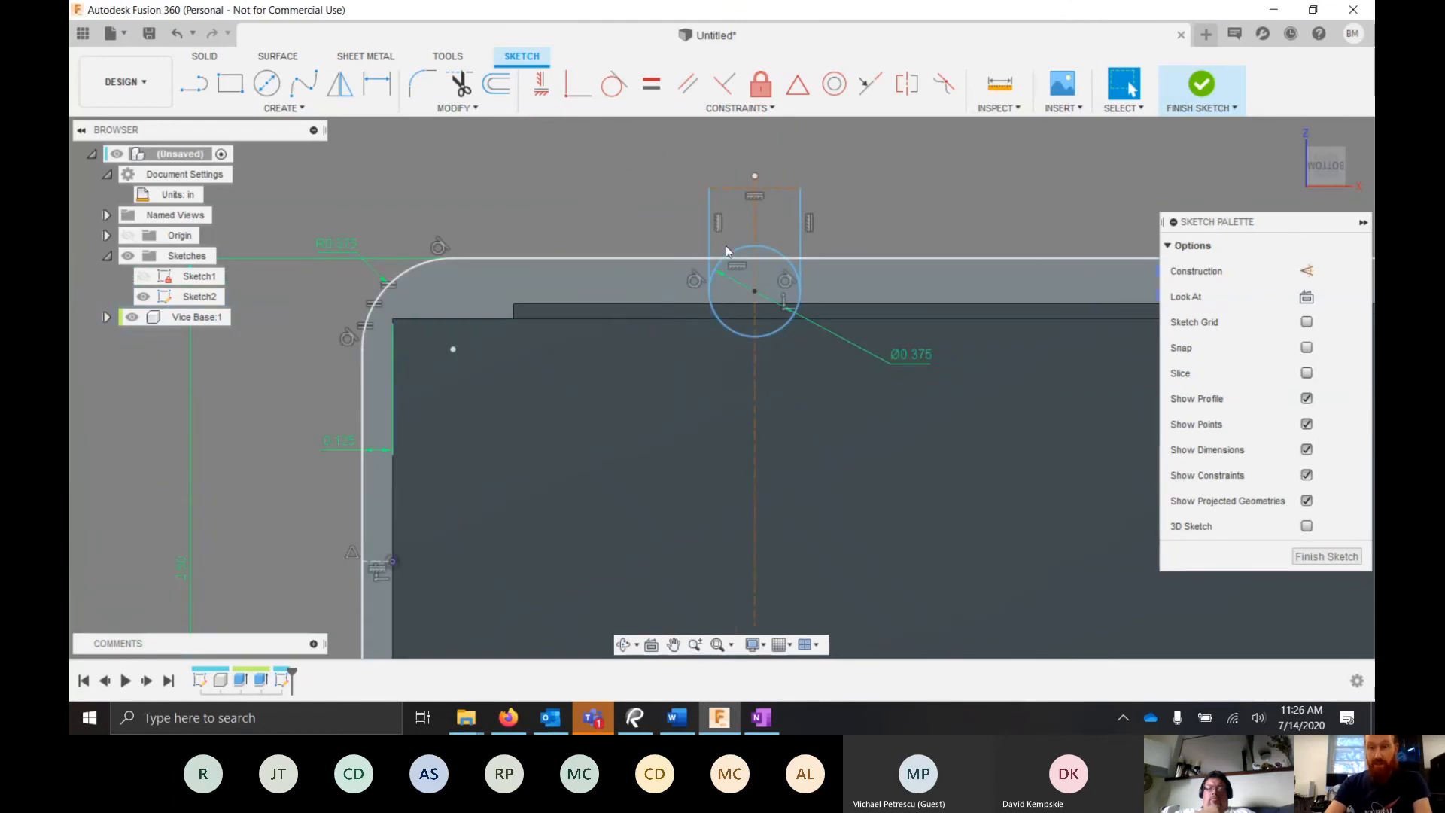
scroll(727, 251, "up", 5)
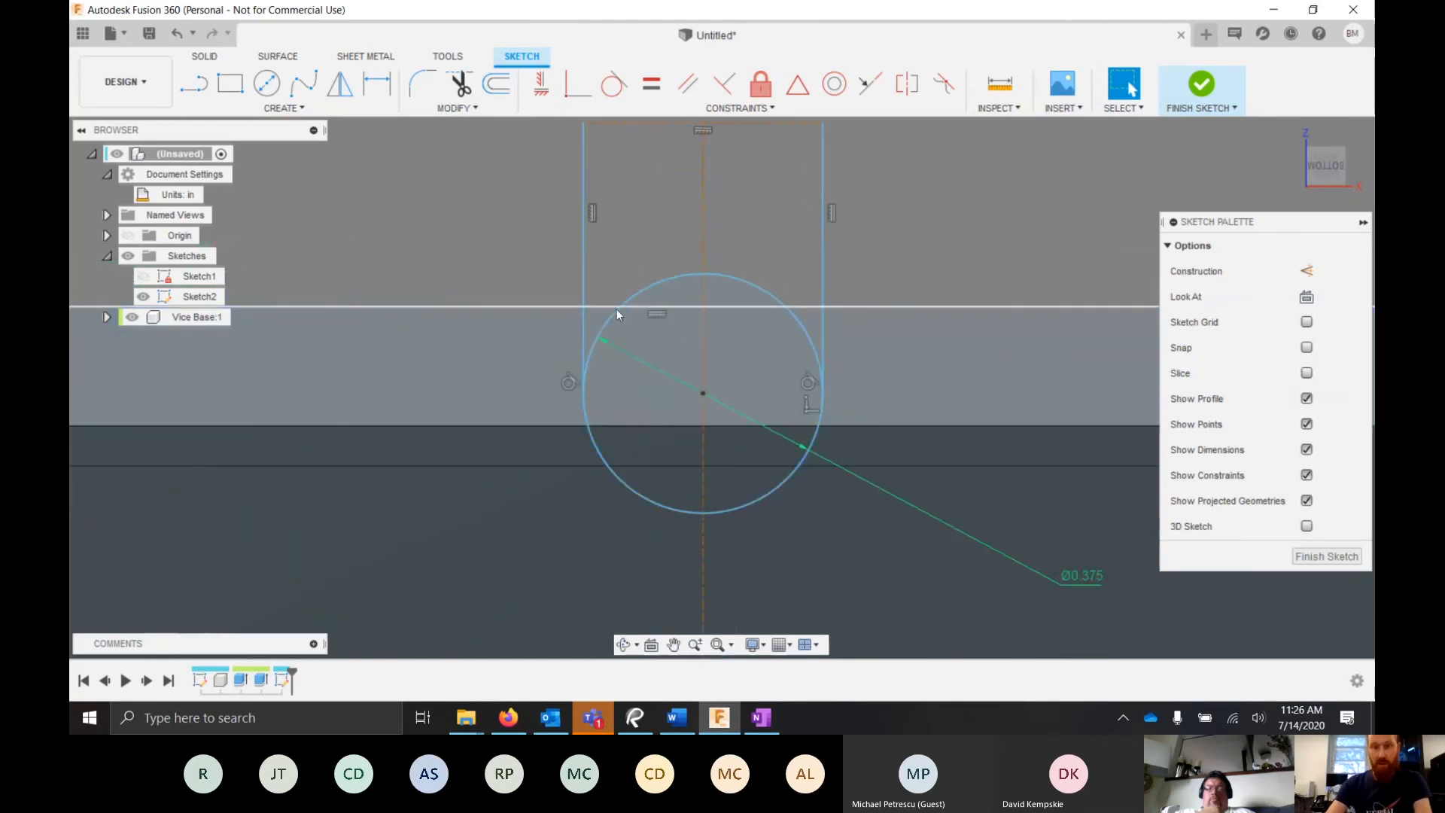
left_click(455, 88)
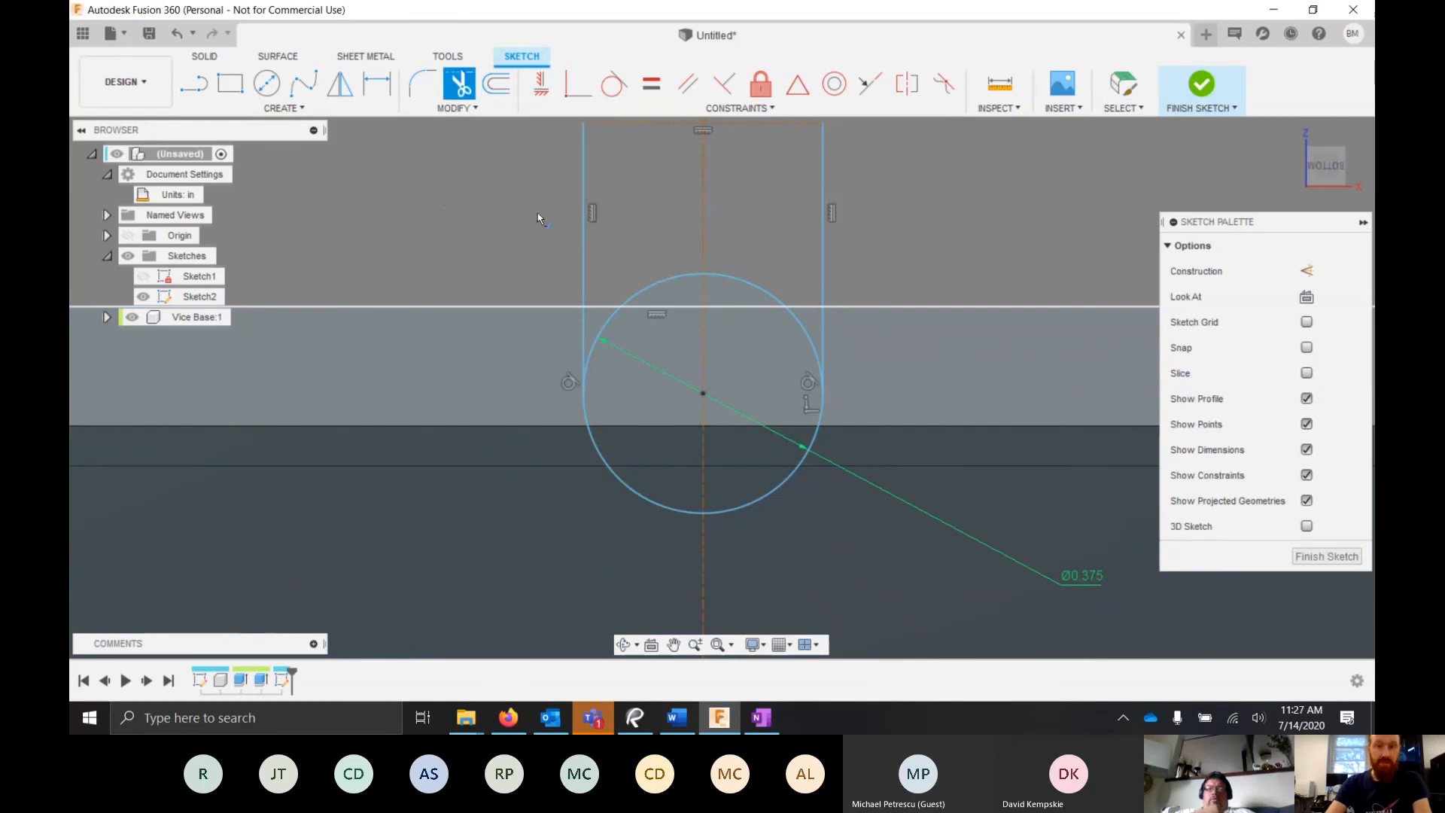
left_click(602, 330)
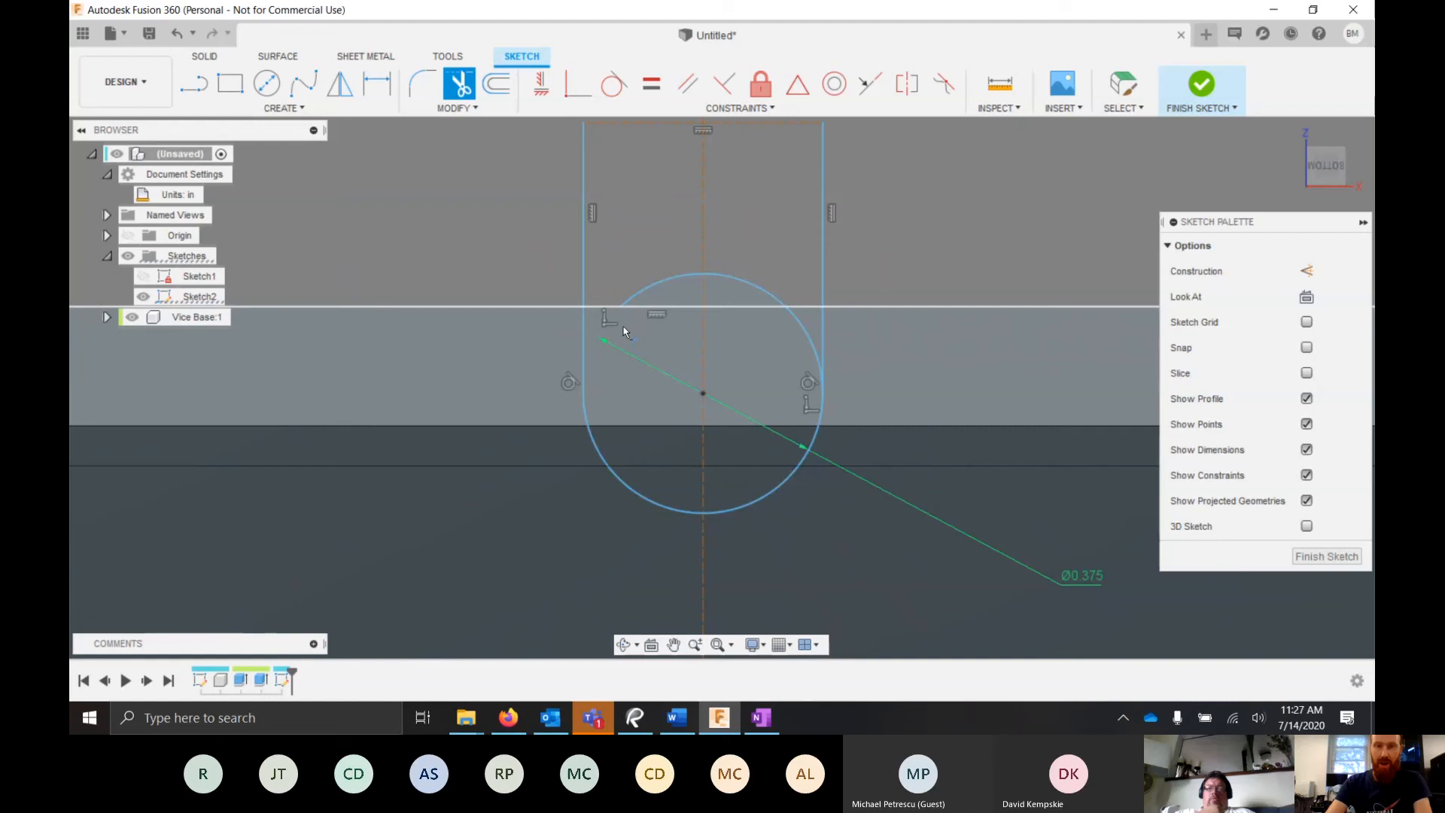
left_click(803, 328)
left_click(808, 308)
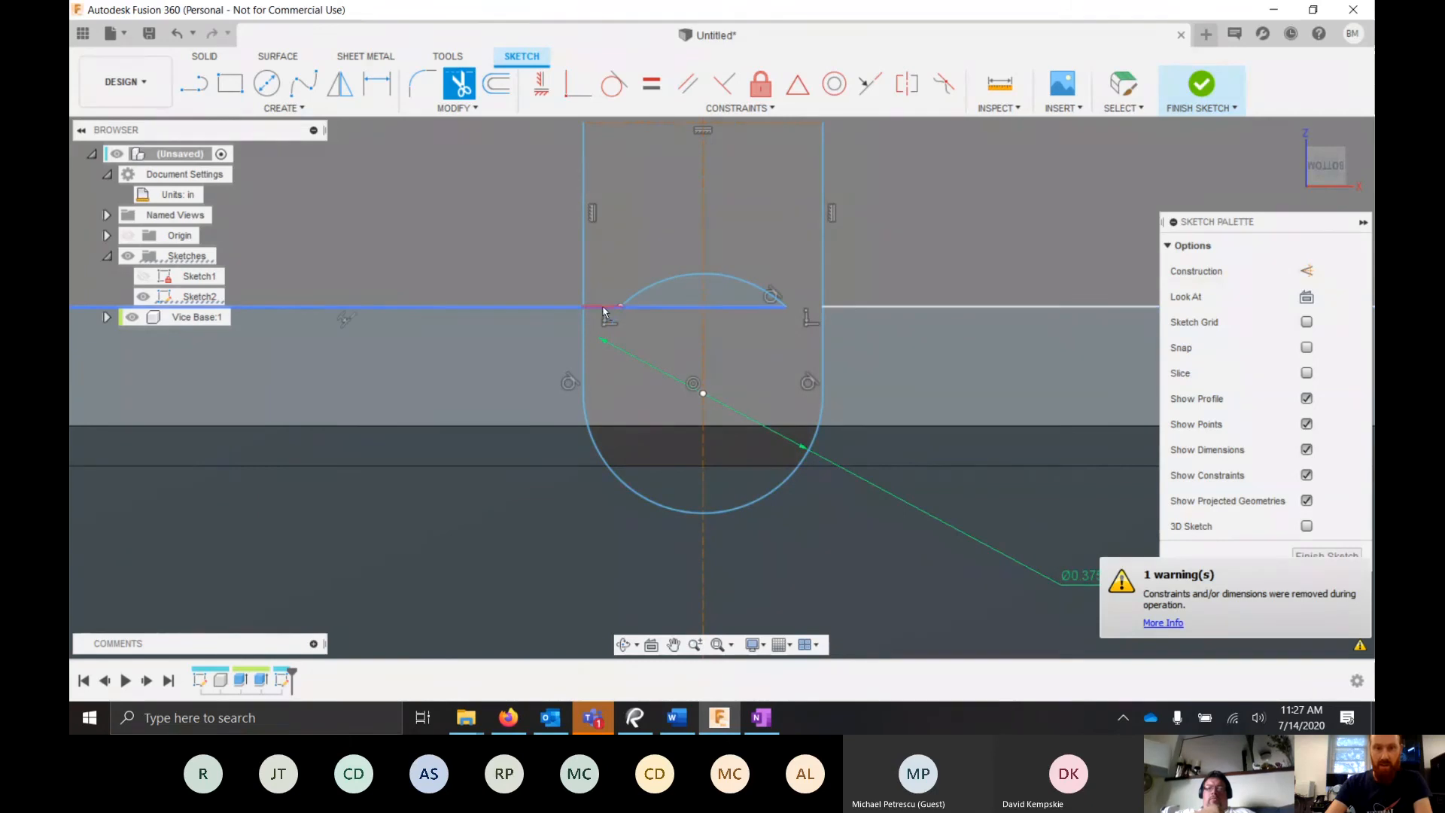
key("Escape")
- Delete the leftover arc and plate edge segment inside the slot, leaving an open U-shaped outline
scroll(639, 286, "down", 1)
left_click_drag(604, 258, 787, 321)
key("Delete")
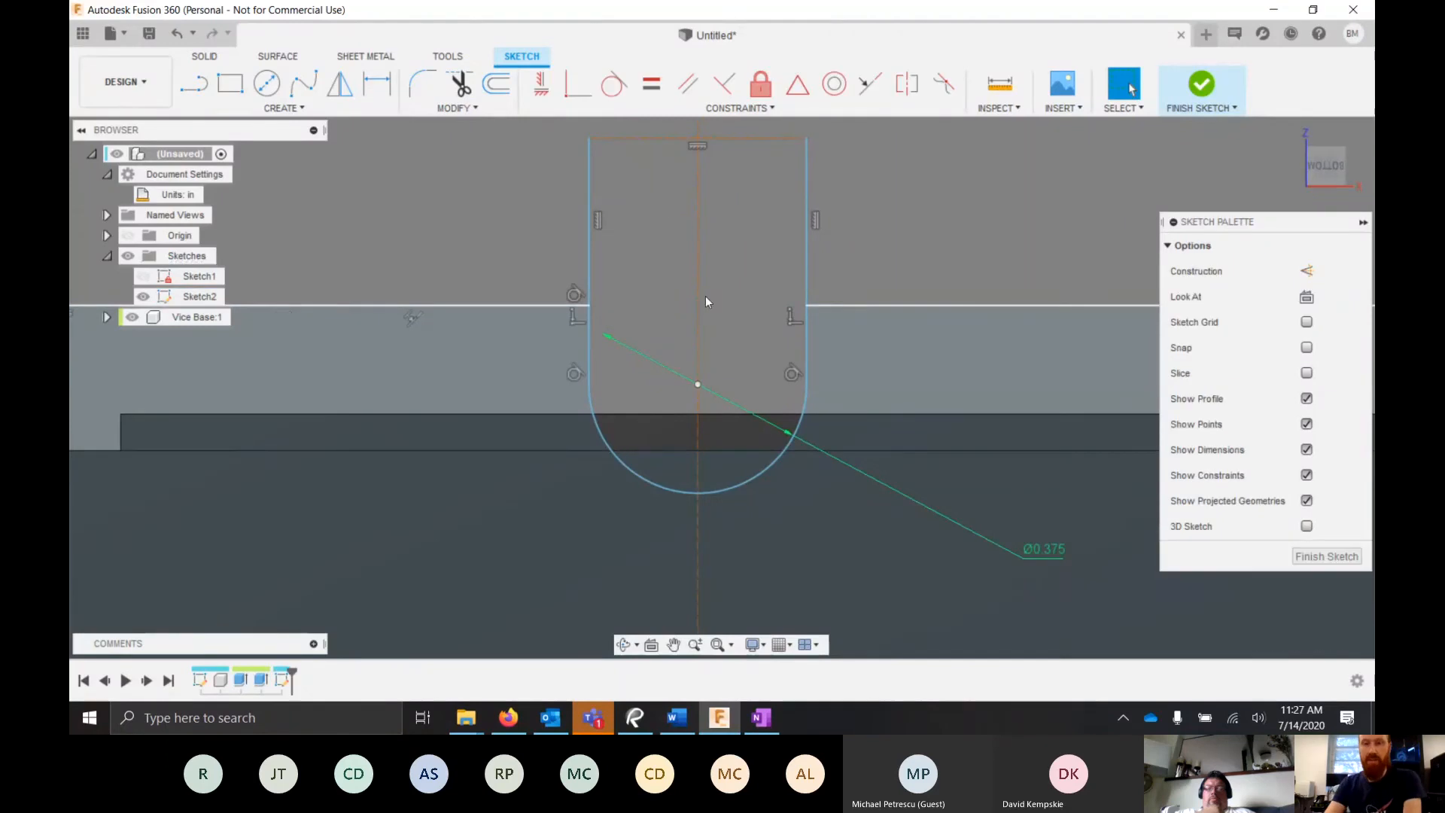
scroll(734, 339, "down", 3)
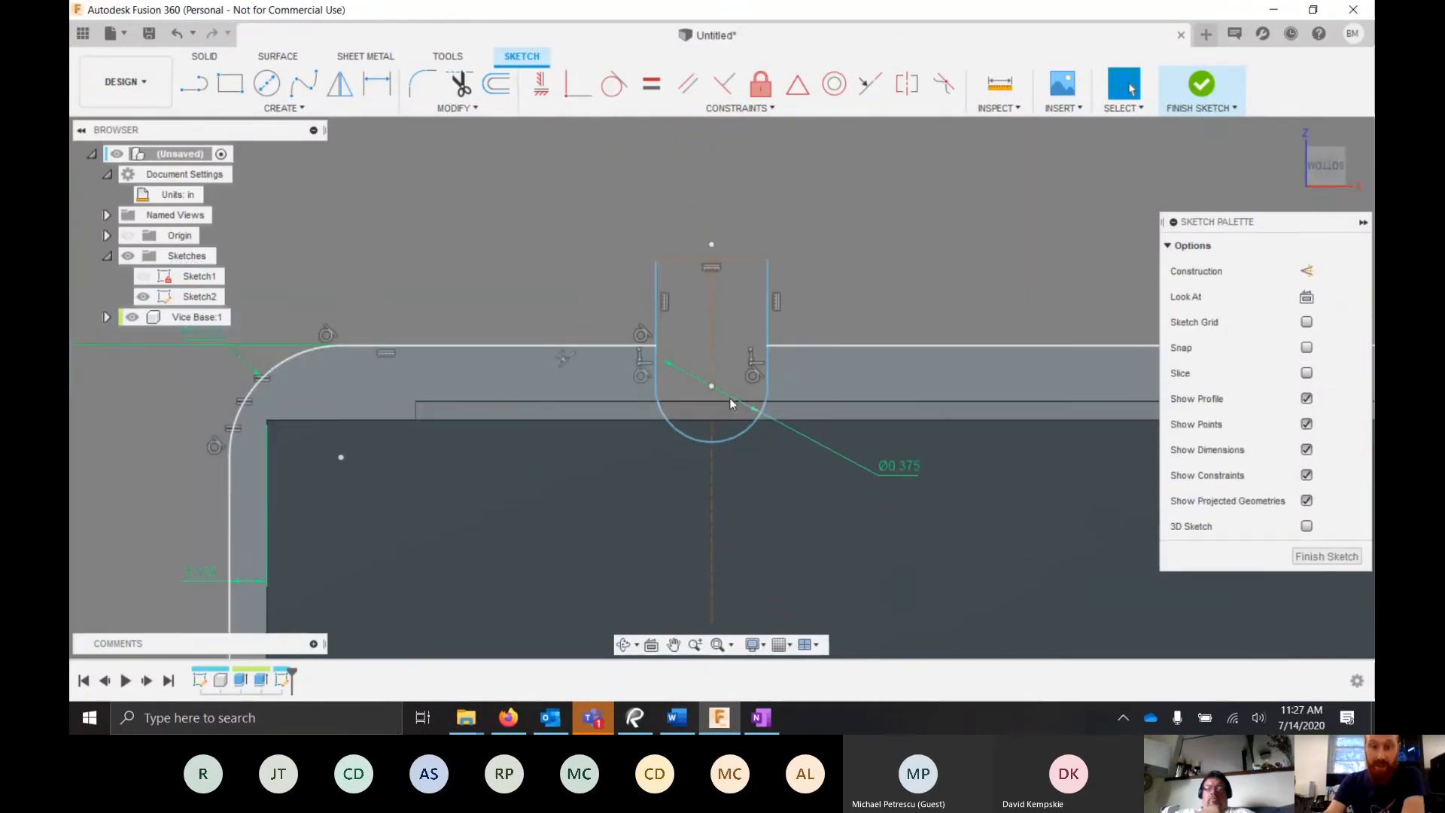
scroll(594, 316, "down", 2)
scroll(618, 262, "down", 3)
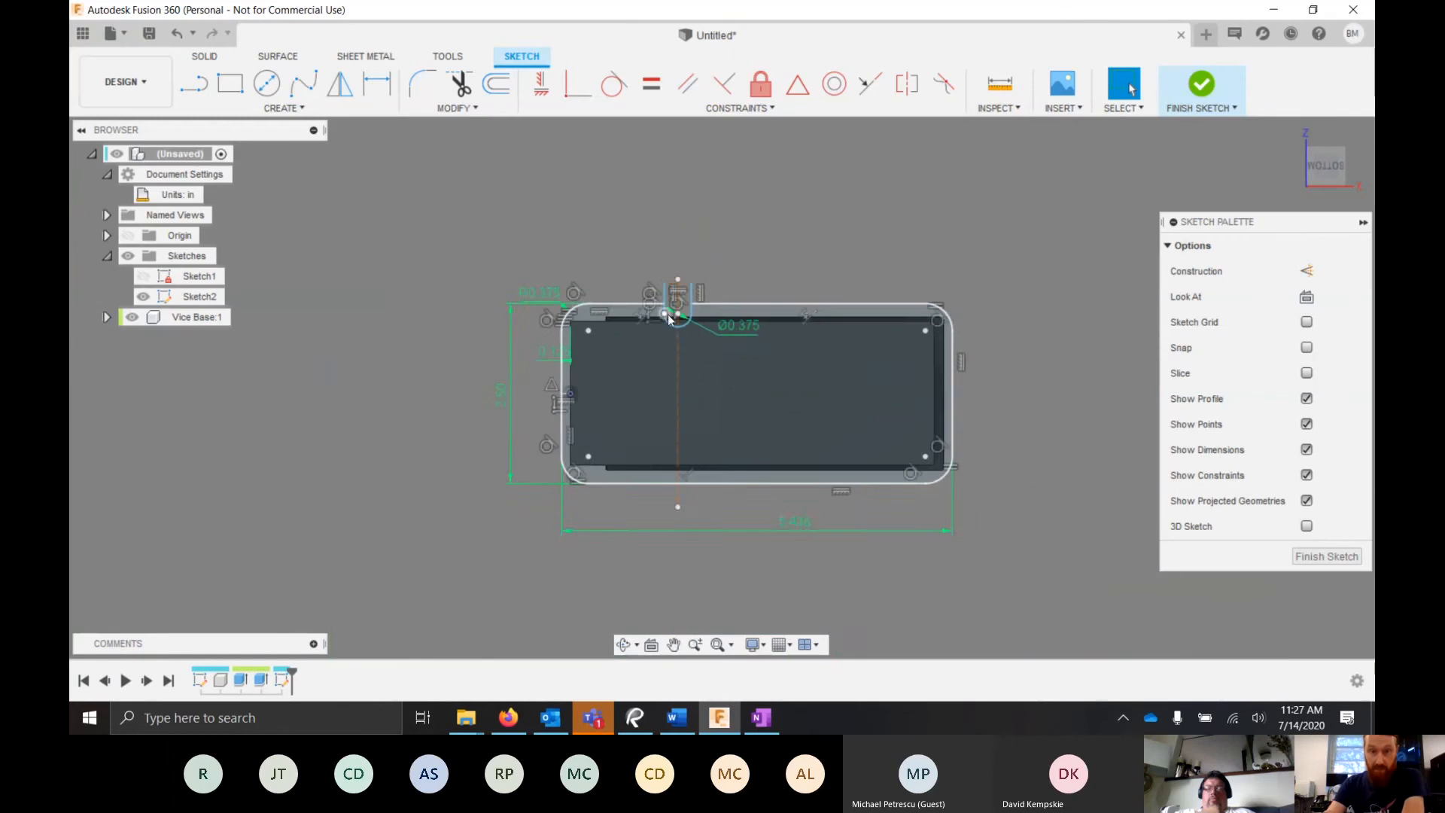
- Draw a three-point arc from the outer end of the slot's left vertical line, curving outward toward the plate's left corner
scroll(645, 344, "up", 4)
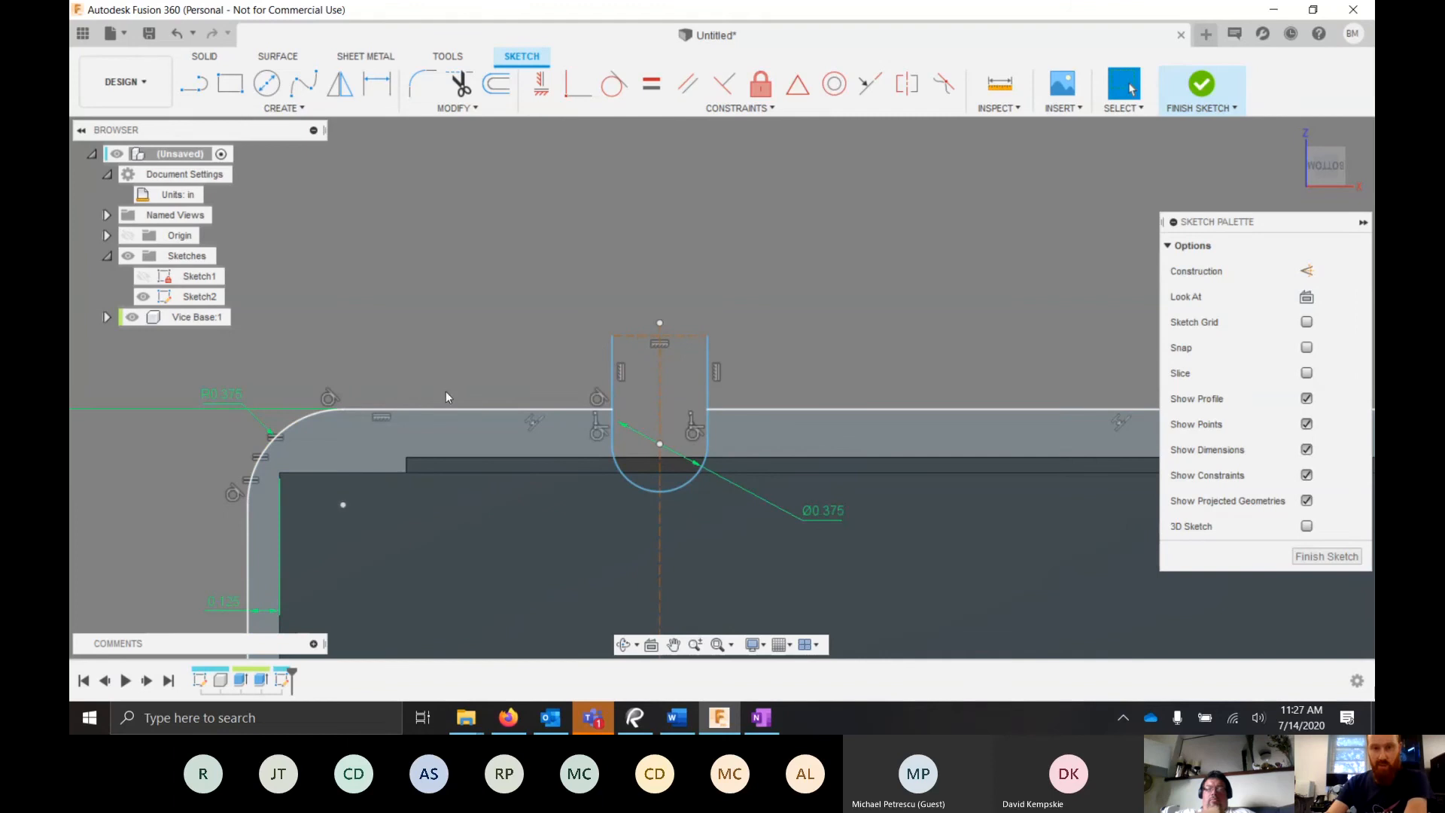
left_click(282, 108)
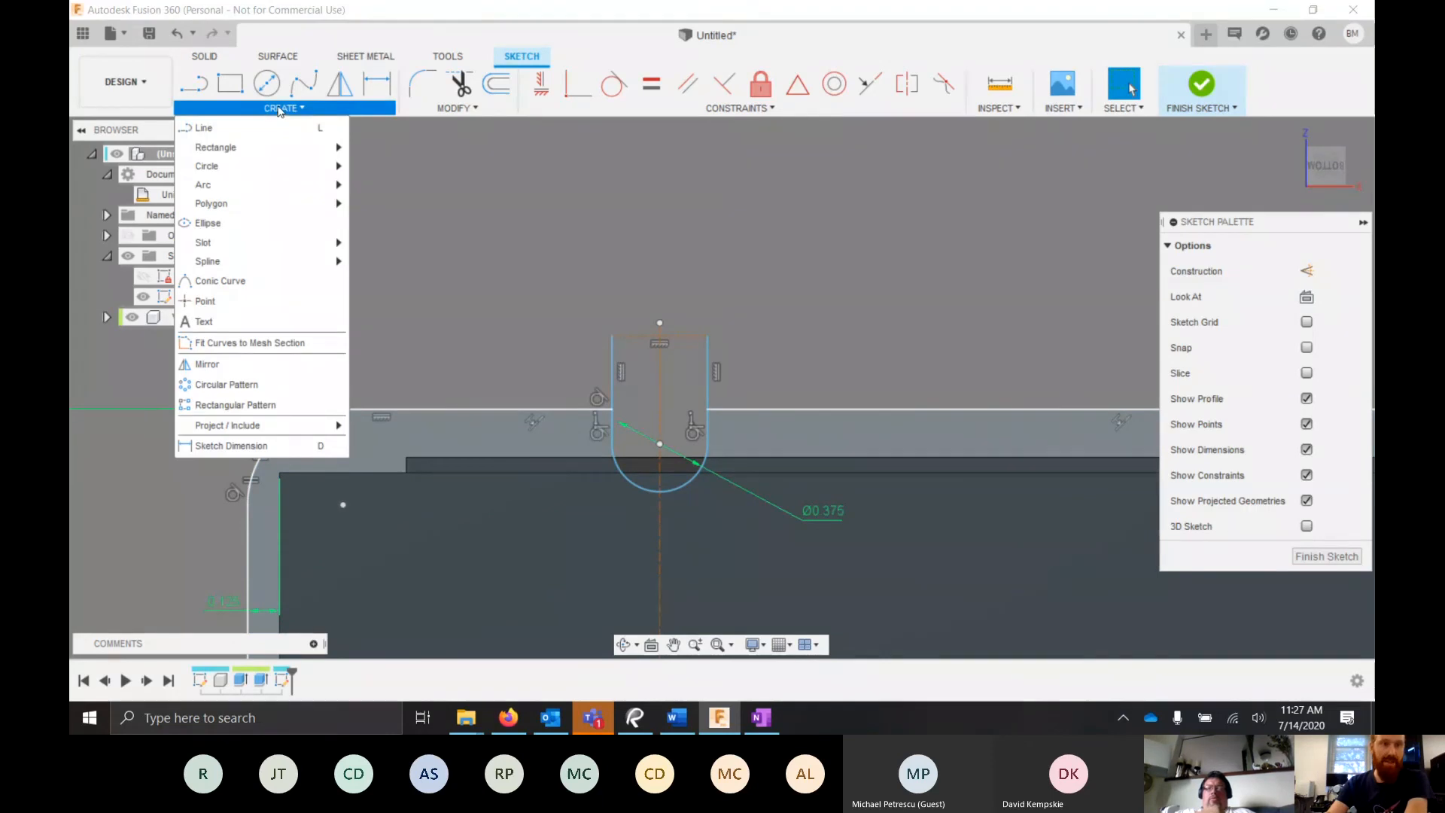
mouse_move(284, 188)
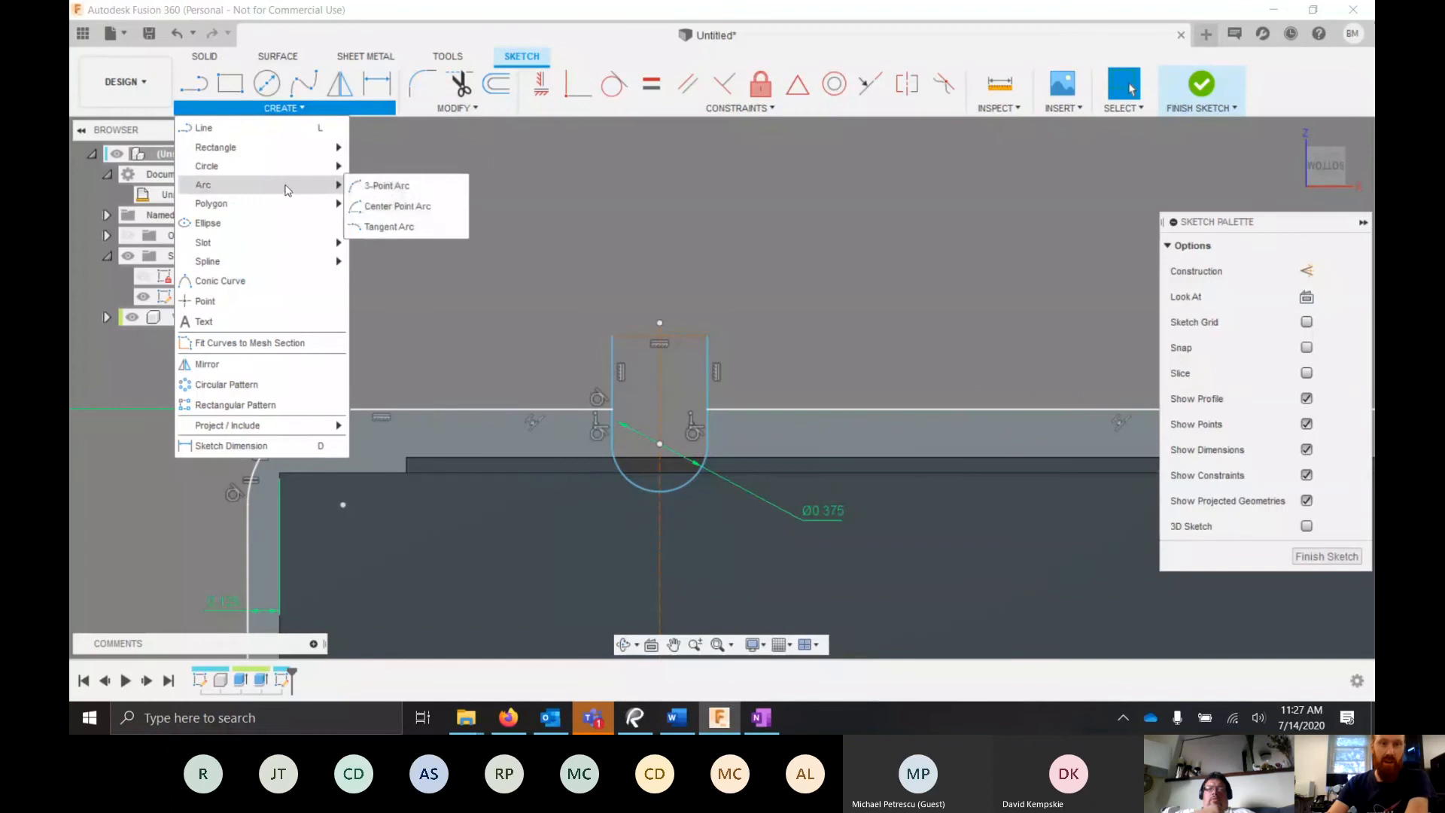
left_click(386, 188)
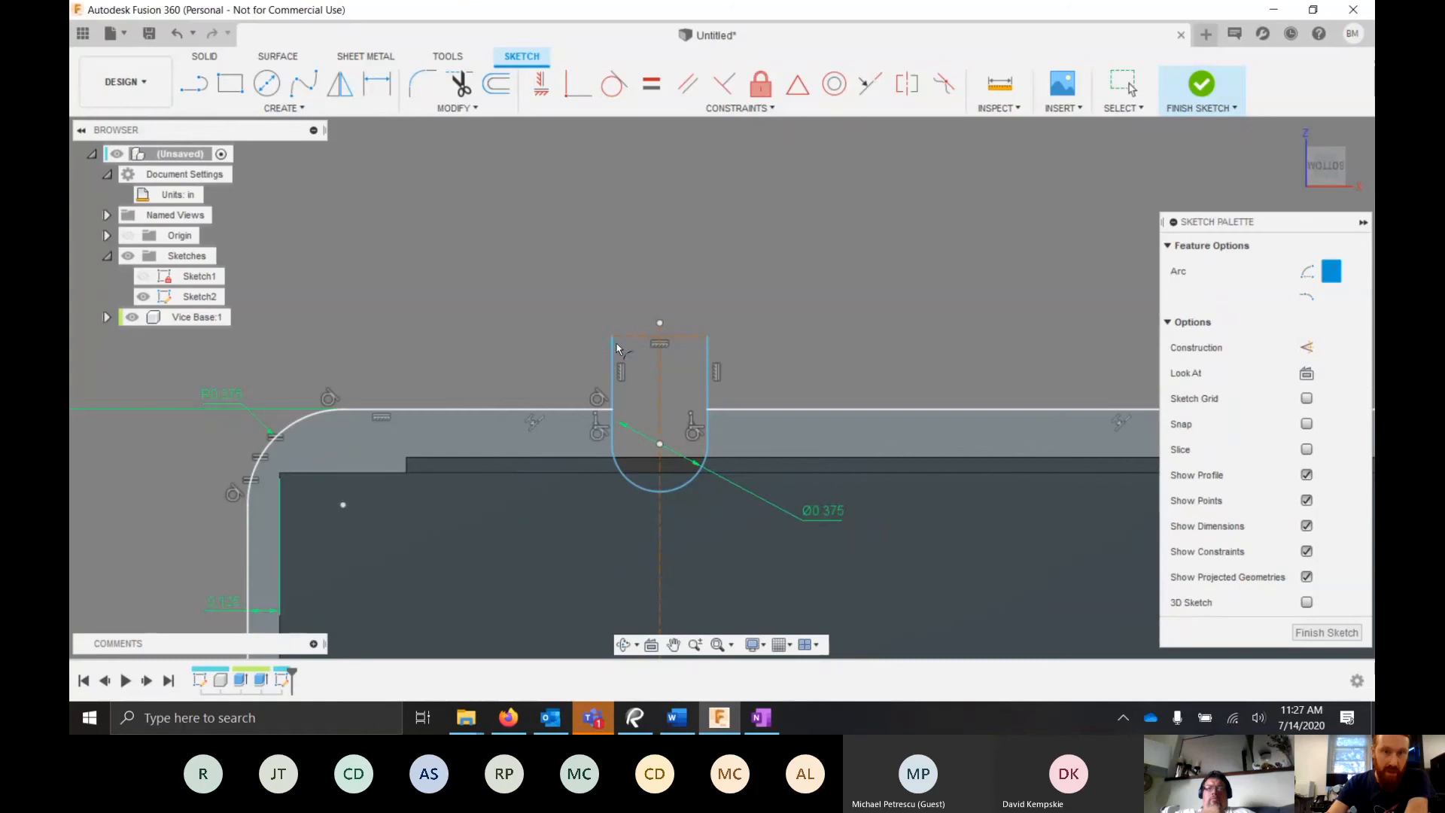
left_click(612, 337)
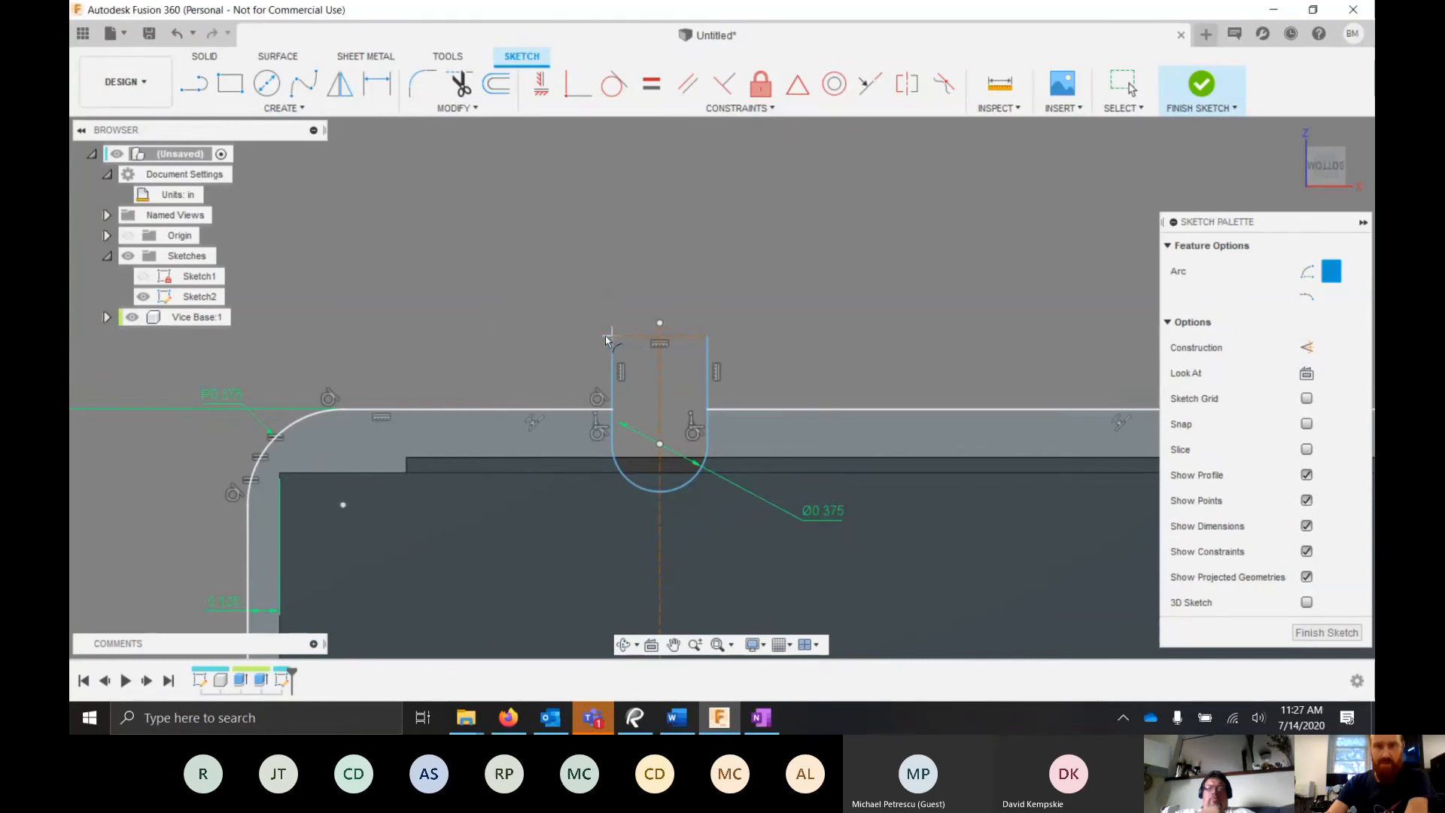
left_click(491, 375)
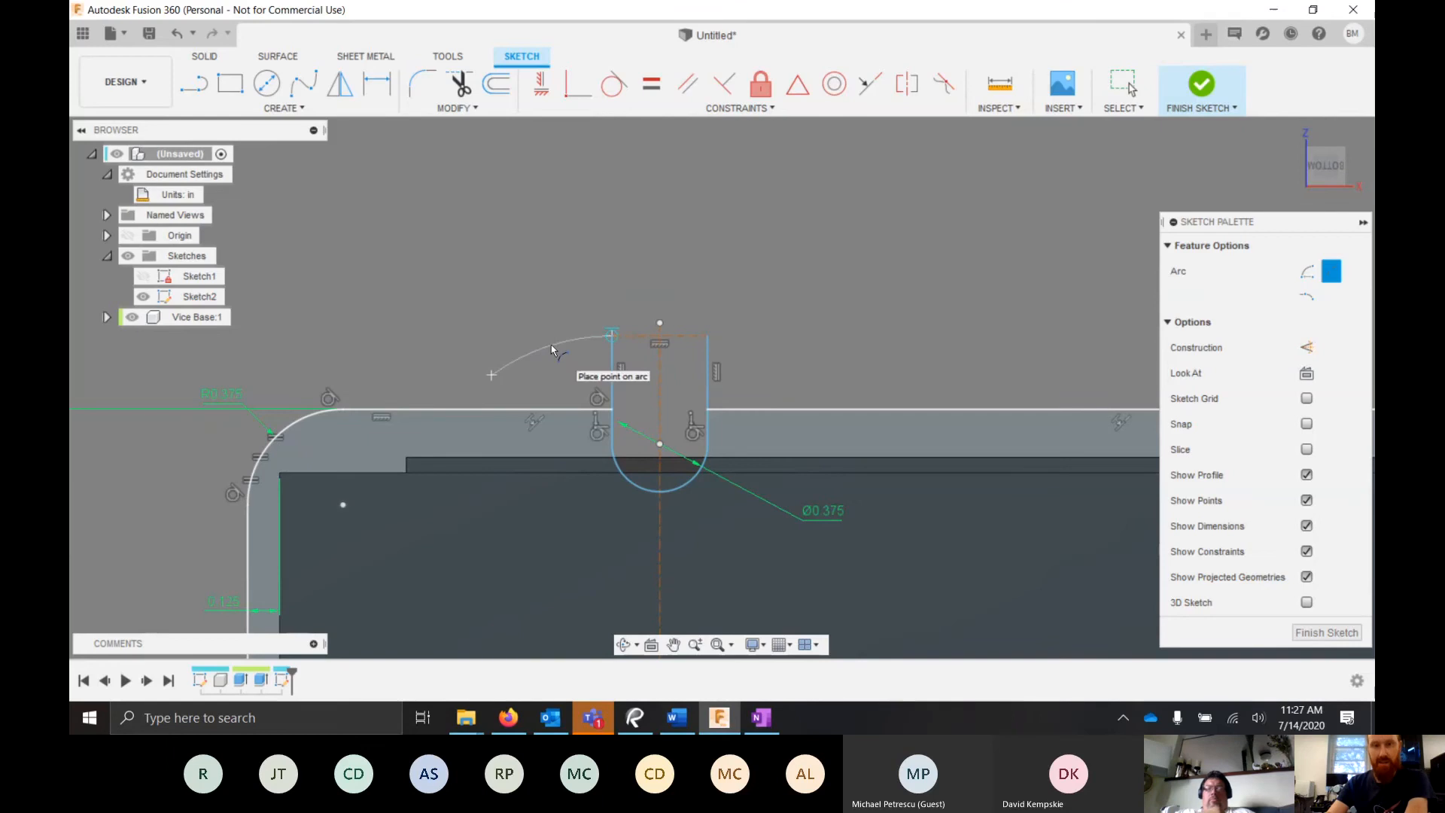
left_click(551, 345)
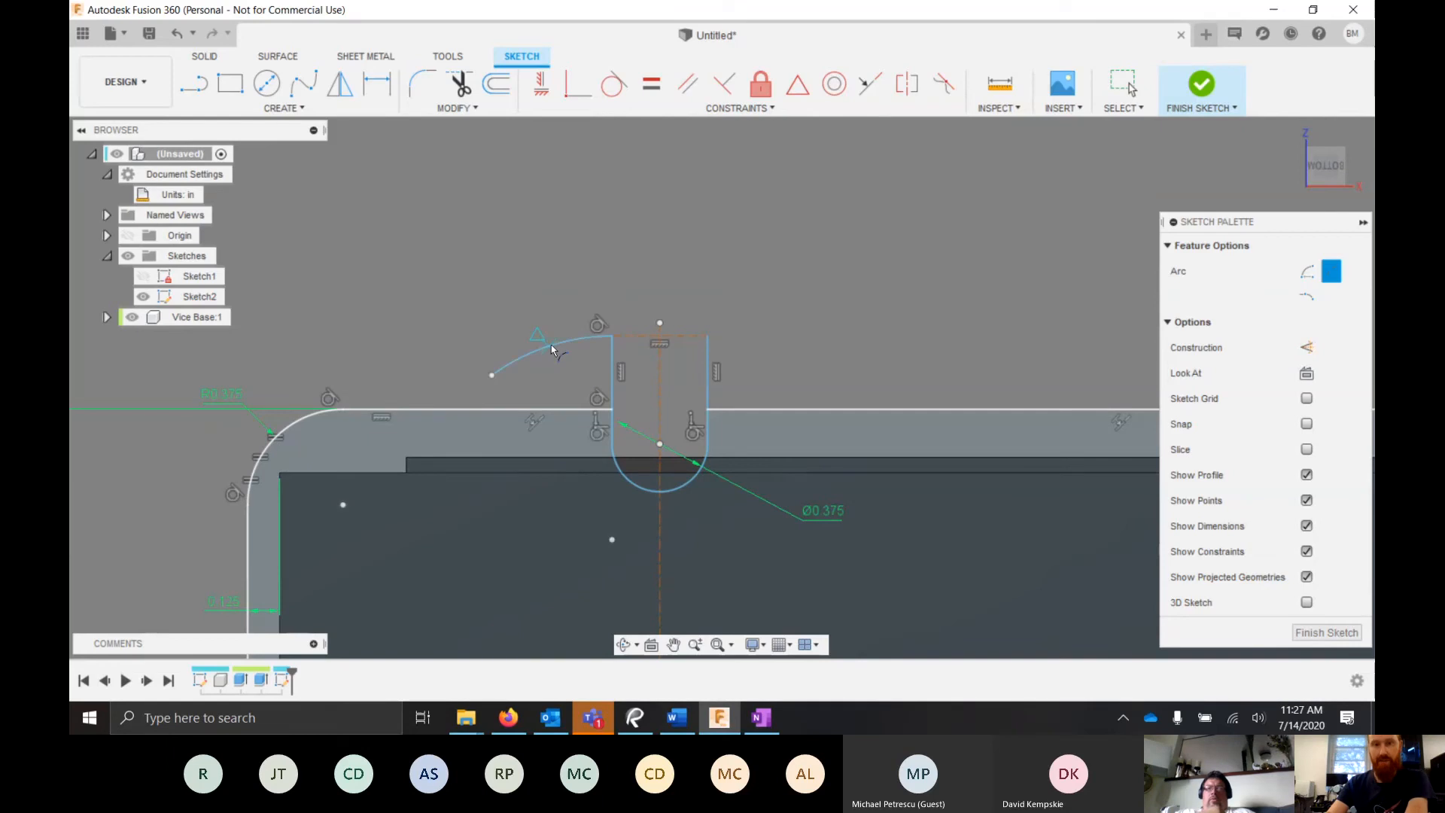
- Continue from the first arc's free end with a reverse-curved three-point arc, about 0.39 in across, ending tangent on the plate edge
left_click(492, 376)
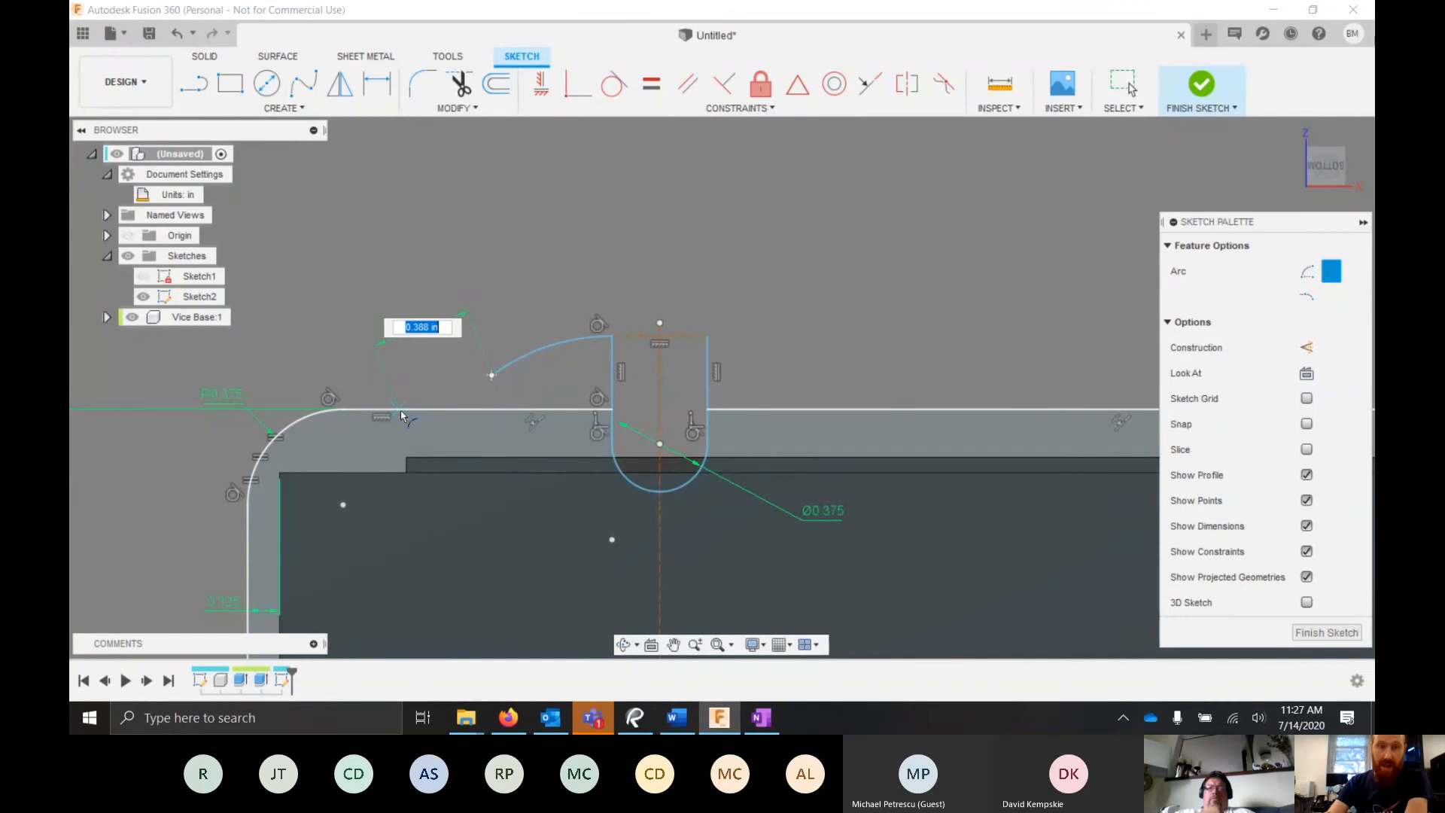
left_click(400, 409)
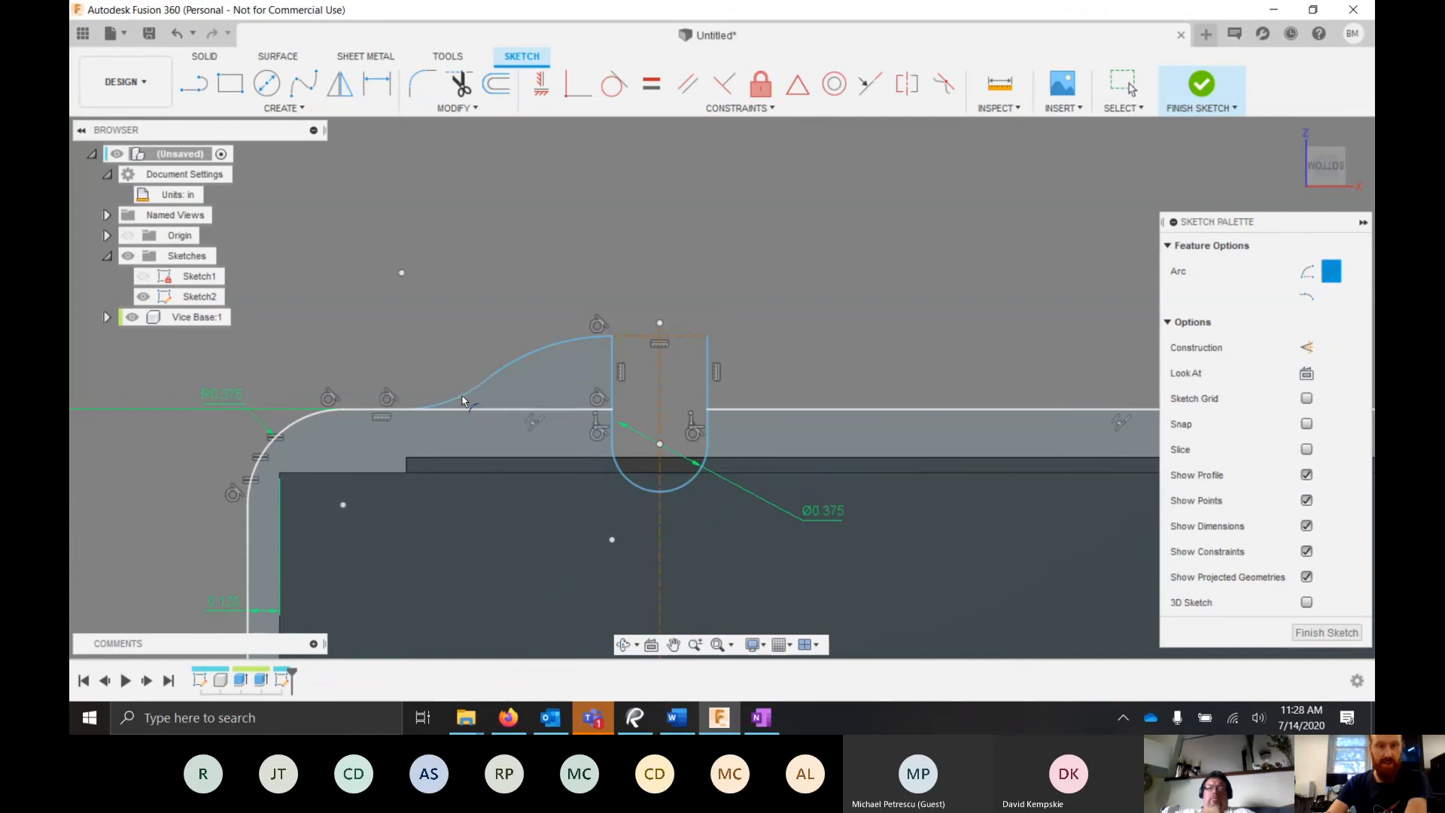
scroll(462, 400, "up", 3)
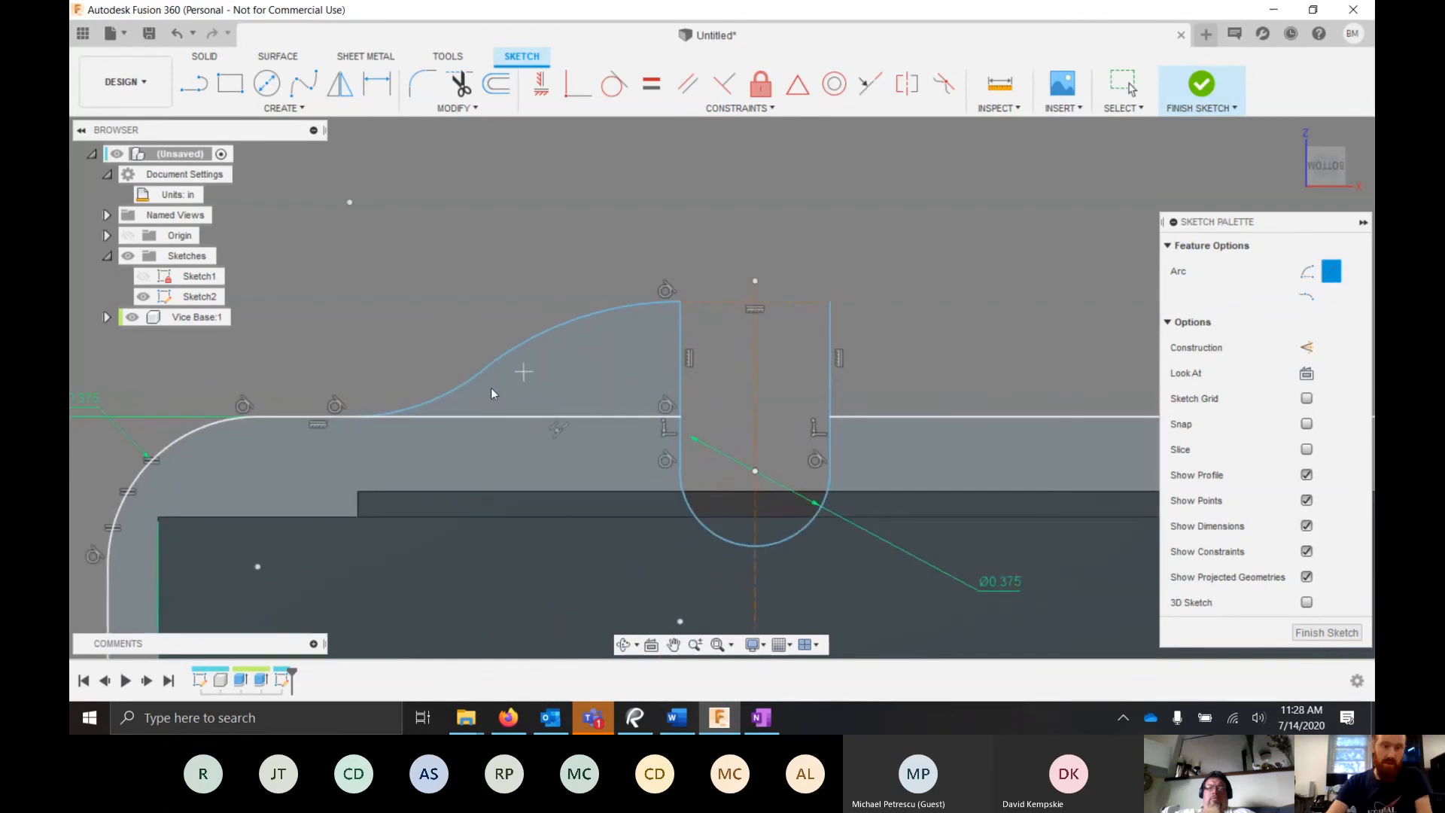
key("Escape")
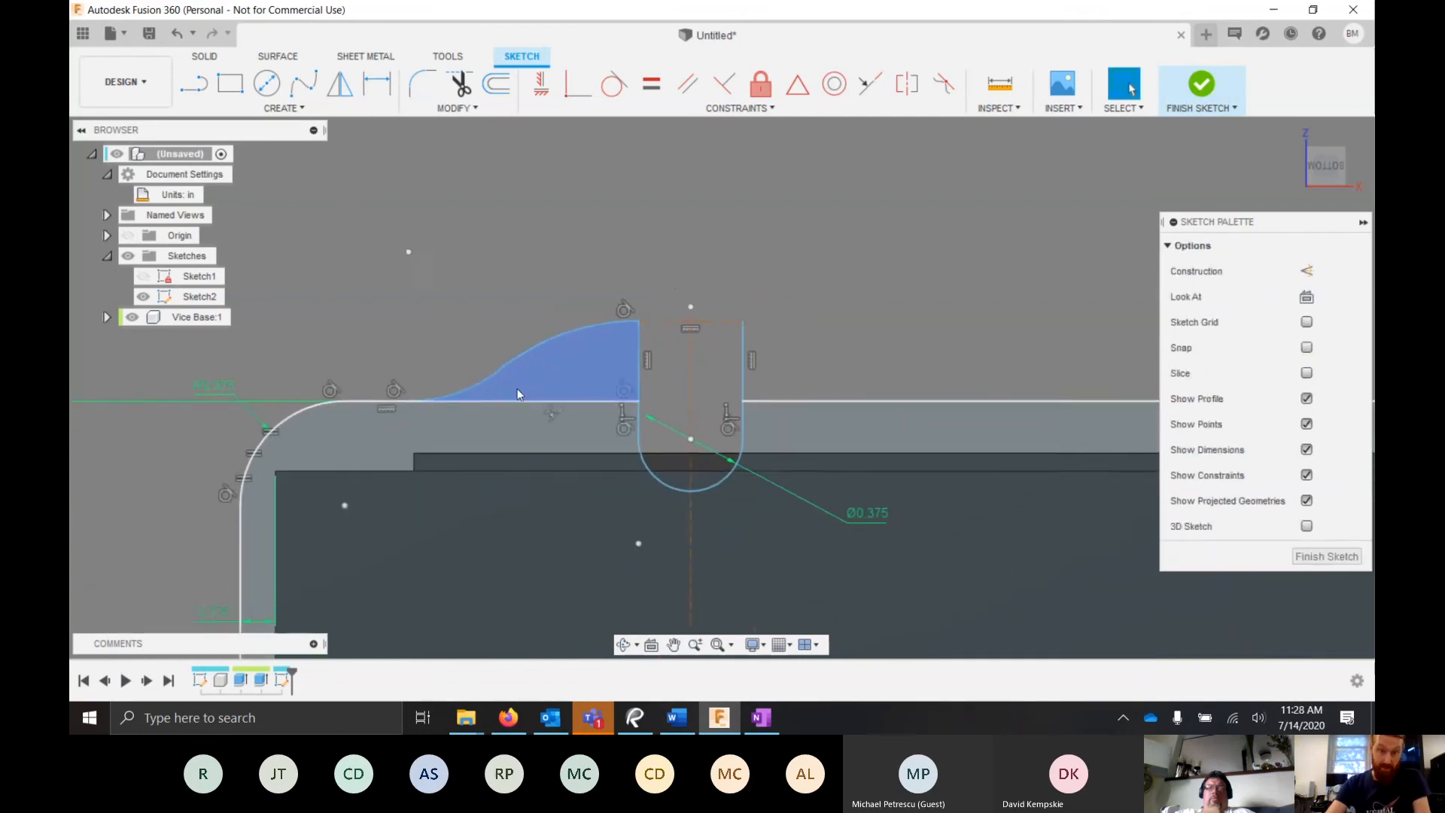
- Make the two arcs of the S-shaped curve tangent to each other
scroll(489, 375, "down", 1)
left_click(533, 344)
left_click(535, 342)
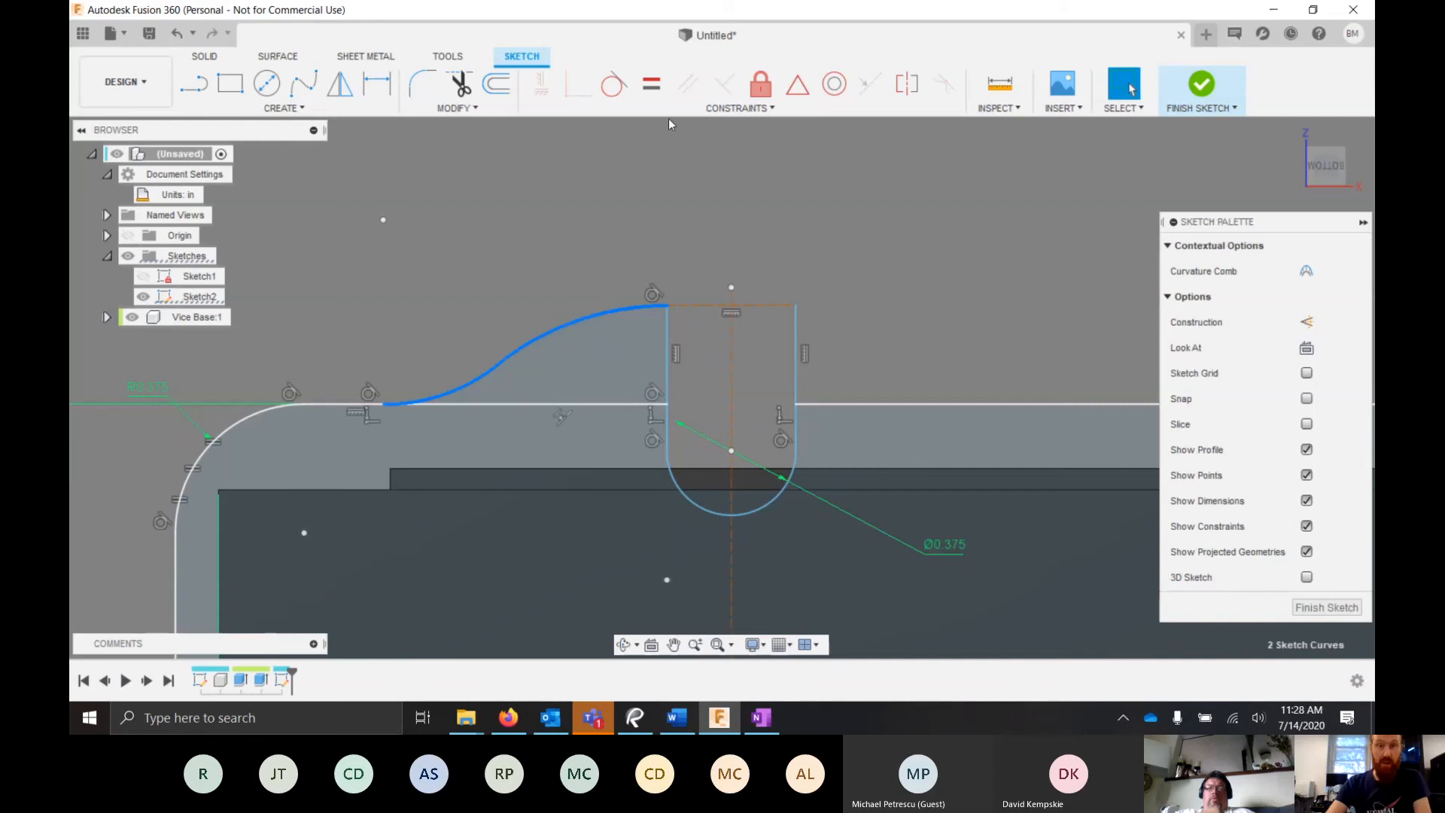
left_click(615, 96)
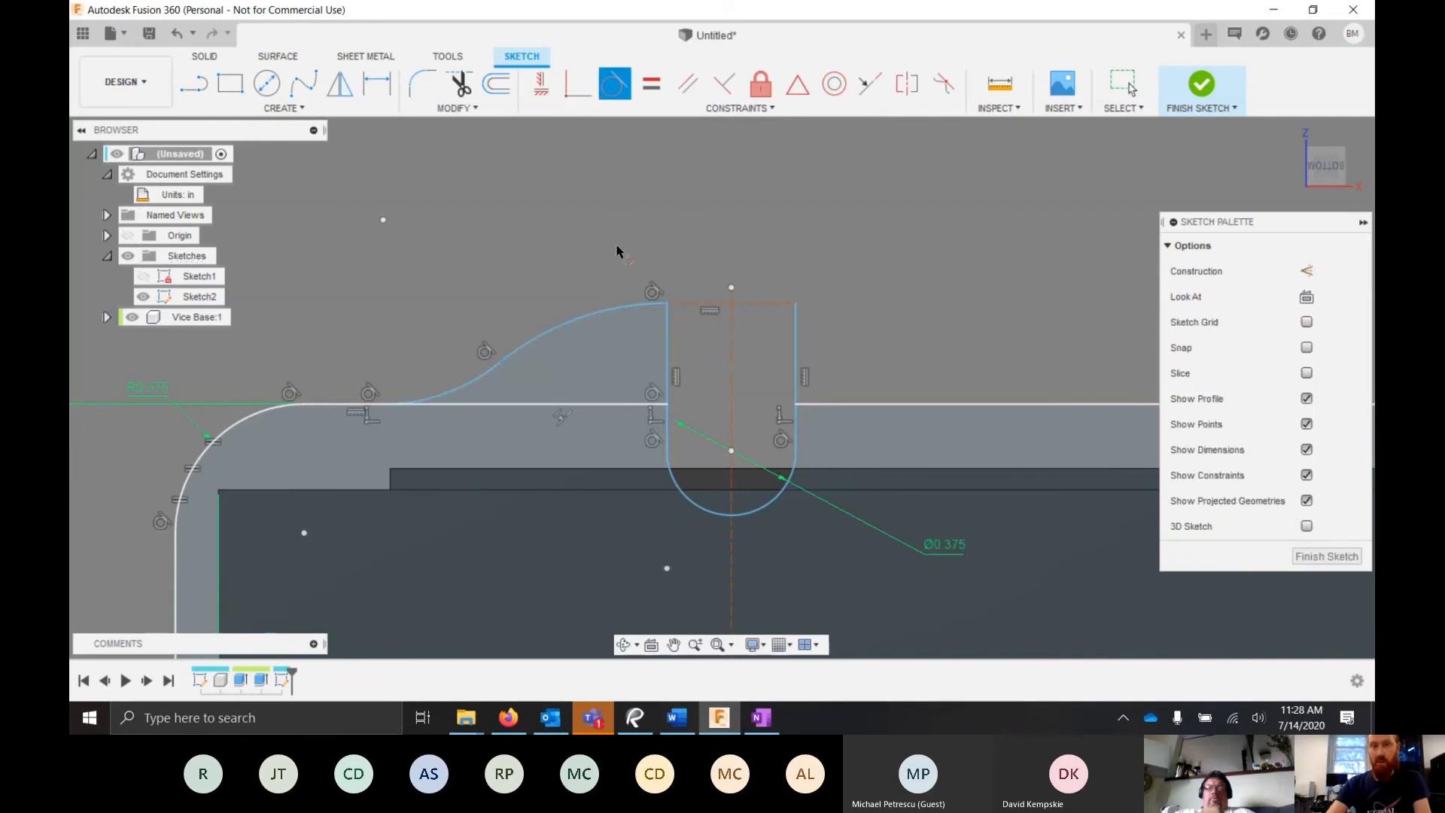
scroll(600, 364, "down", 2)
scroll(662, 391, "up", 2)
key("Escape")
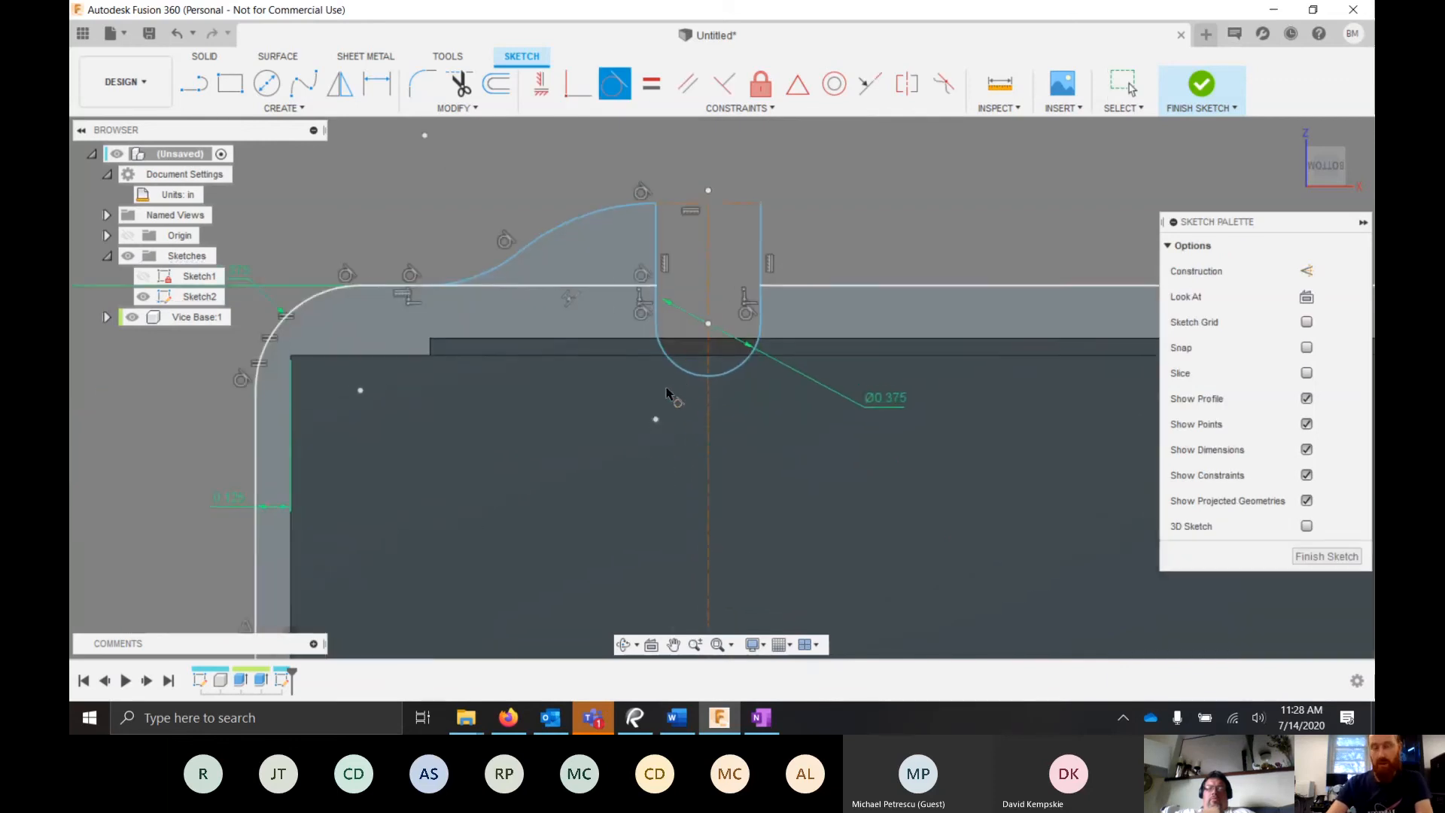
- Trim the plate edge segment beneath the two arcs, between the S-curve's end and the slot's left line
scroll(659, 392, "down", 2)
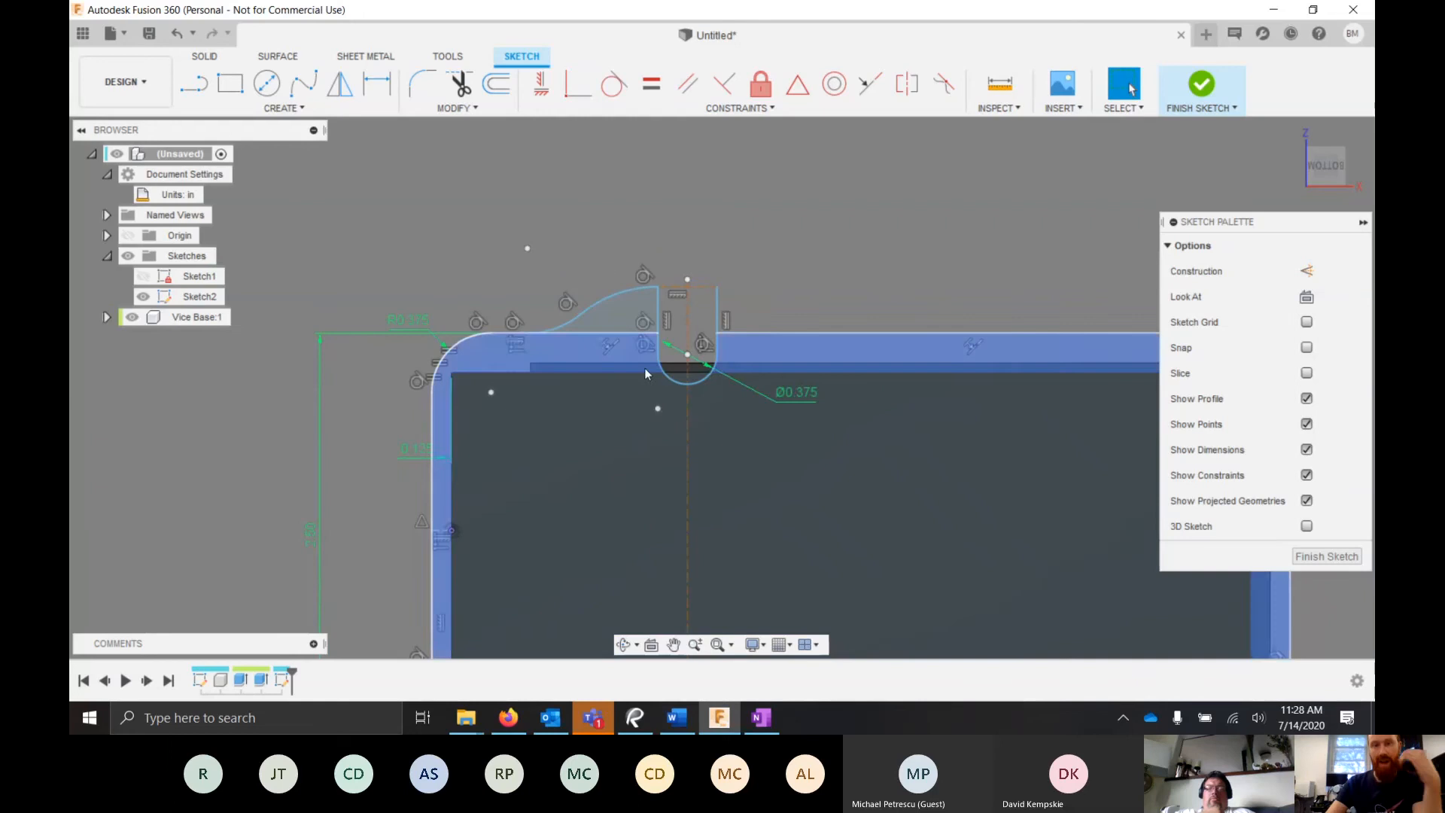
scroll(621, 339, "up", 2)
scroll(549, 361, "down", 1)
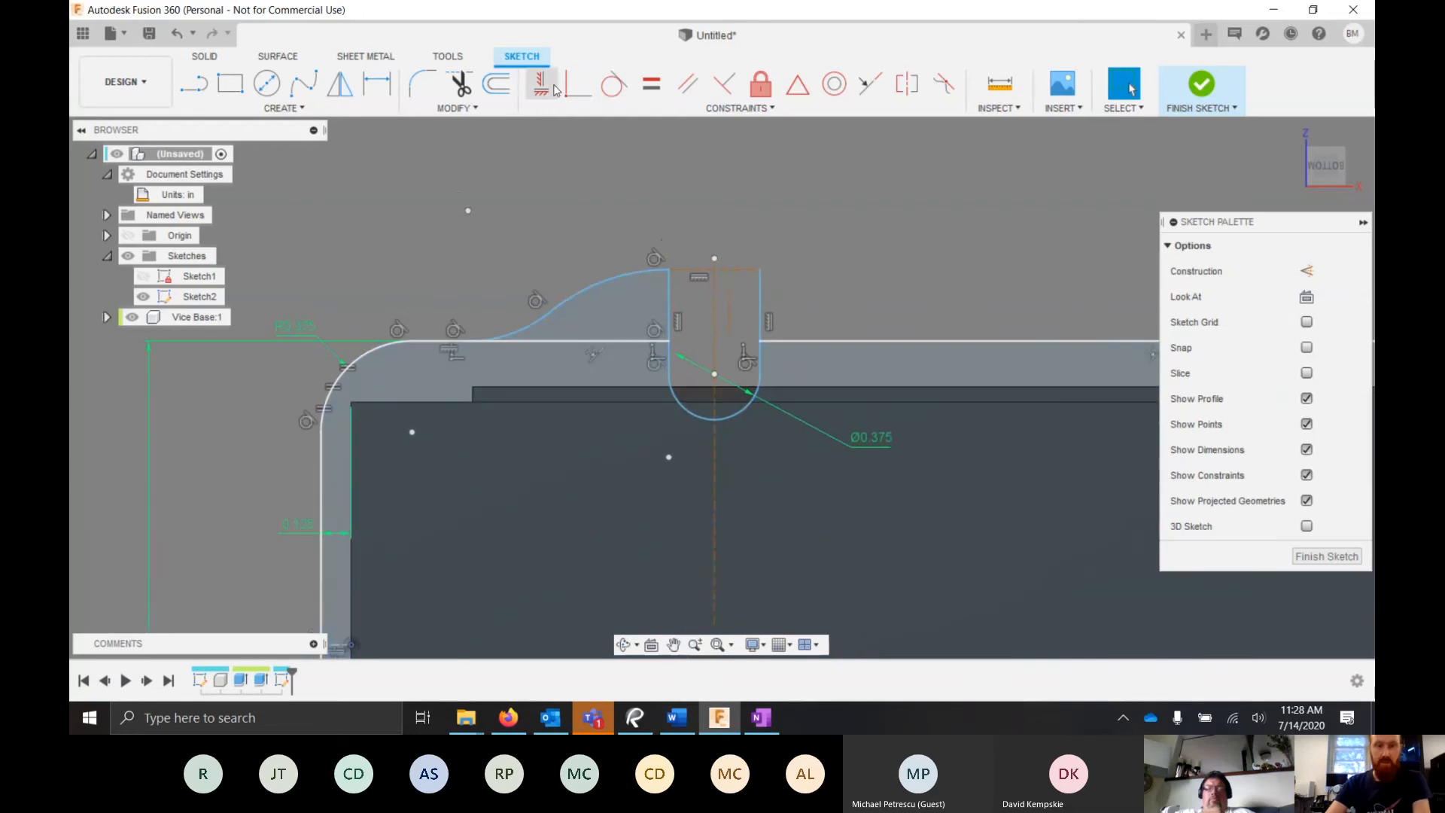
left_click(461, 84)
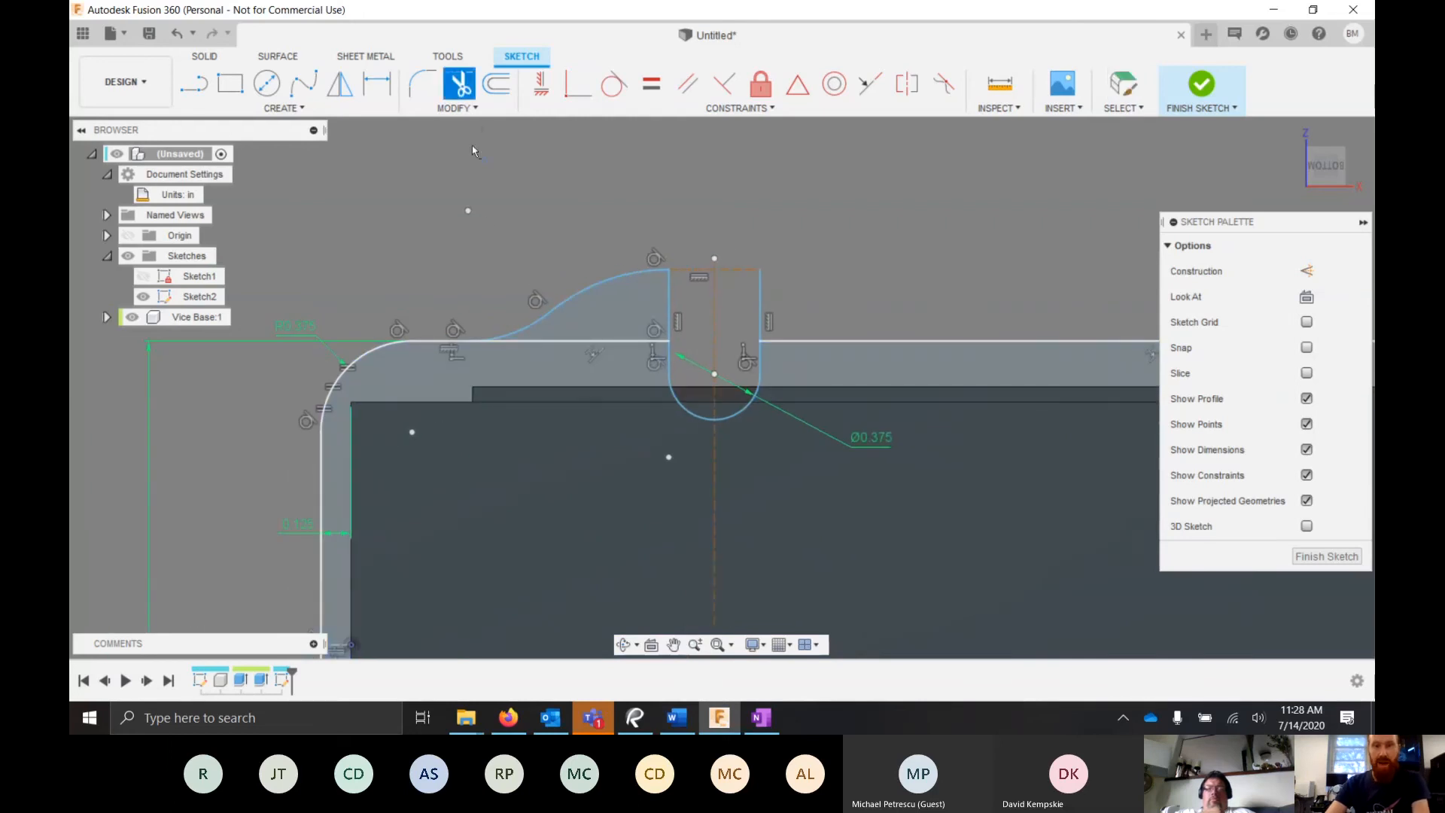
left_click(592, 343)
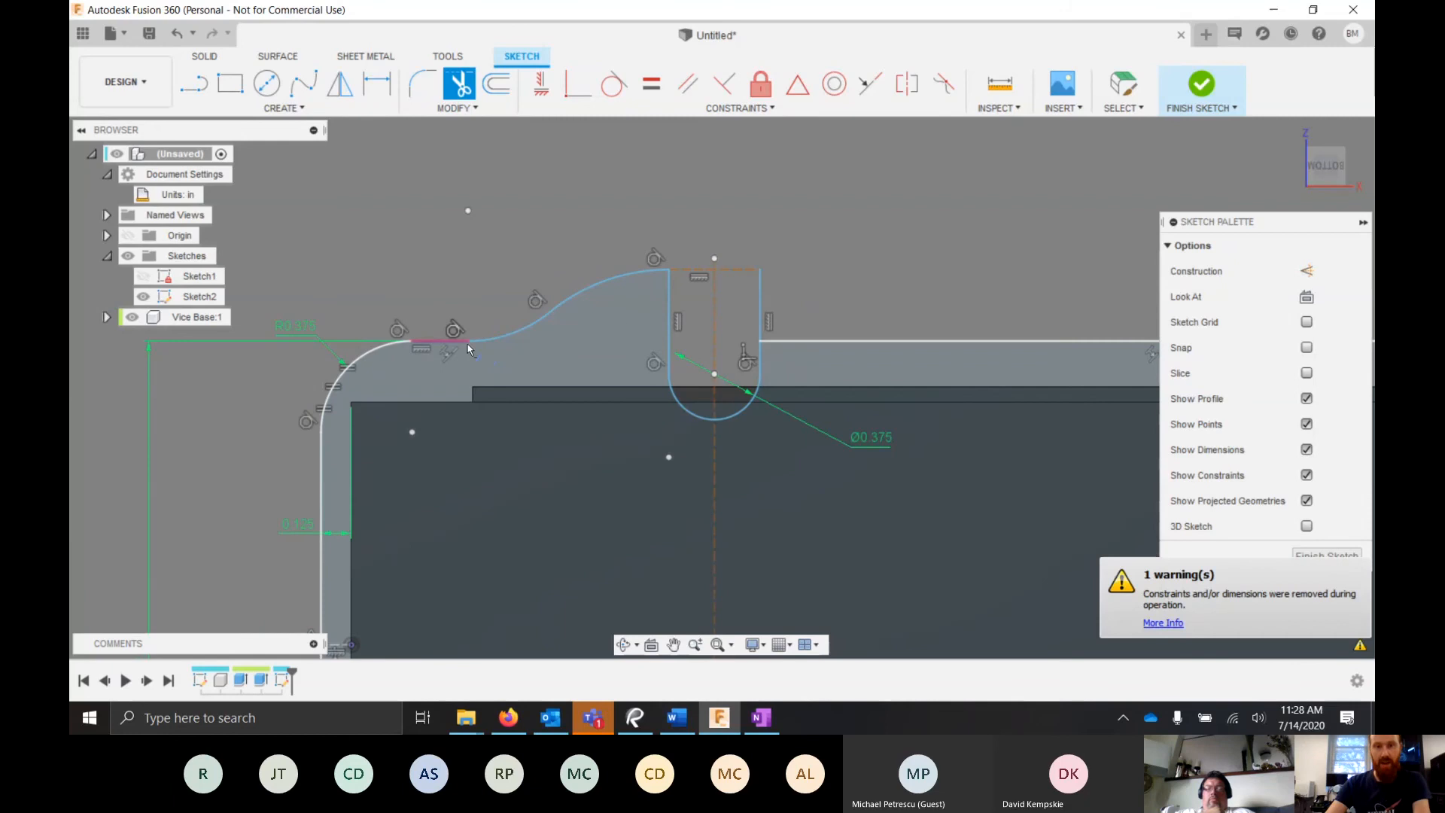
key("Escape")
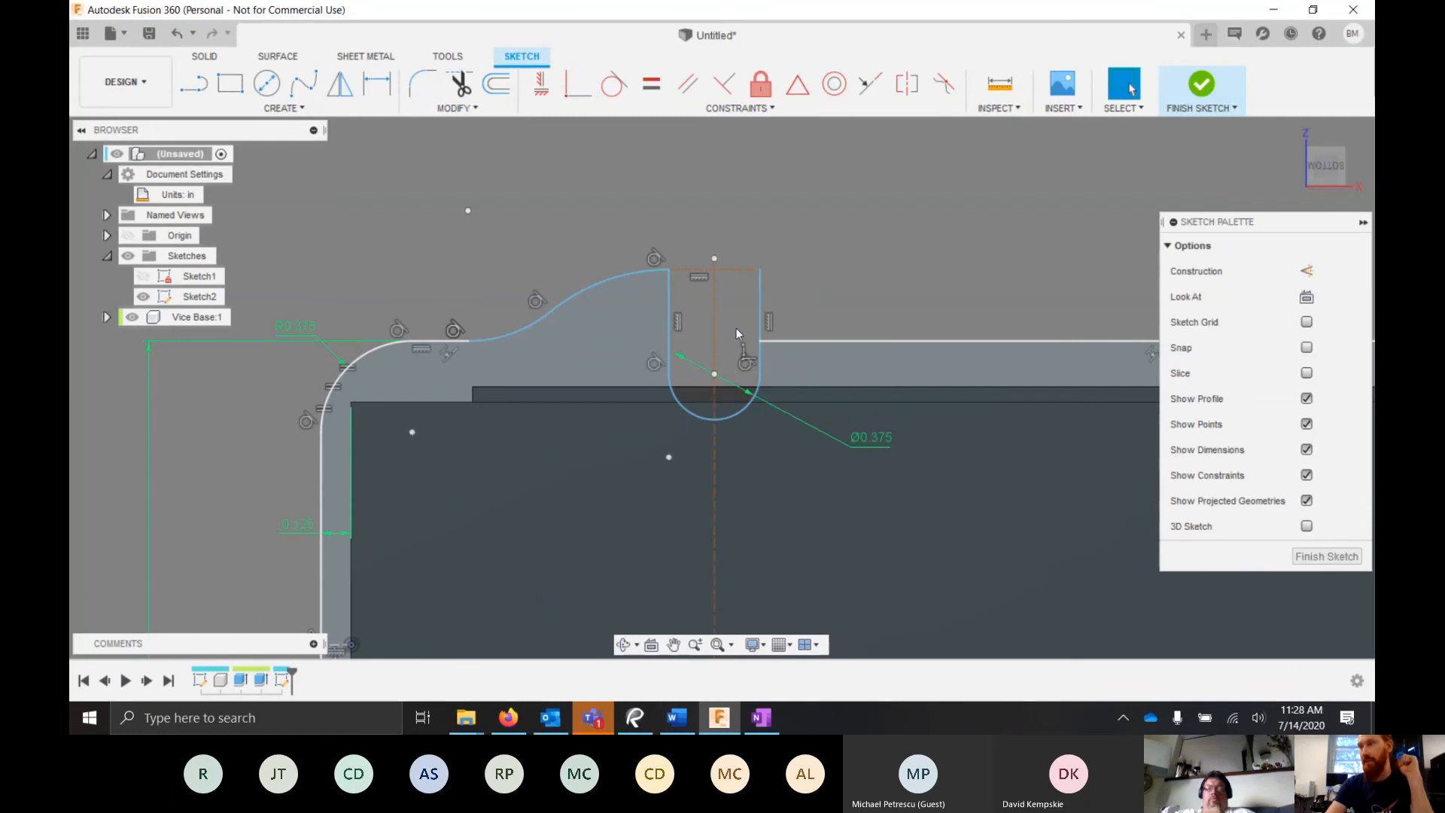
- Attach the centerline's outer endpoint to the midpoint of the horizontal construction line across the slot opening
scroll(737, 301, "down", 5)
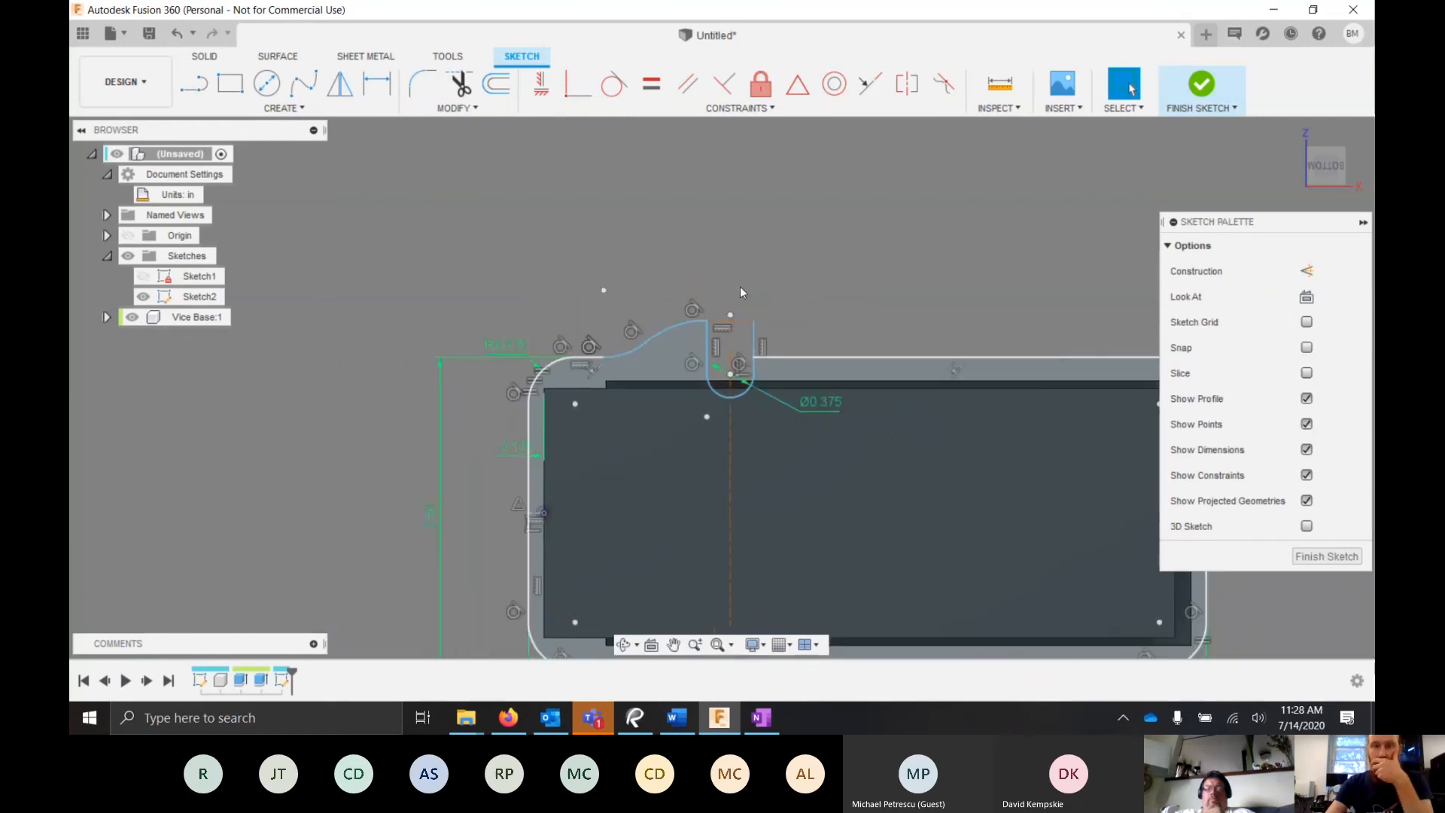
scroll(864, 294, "up", 3)
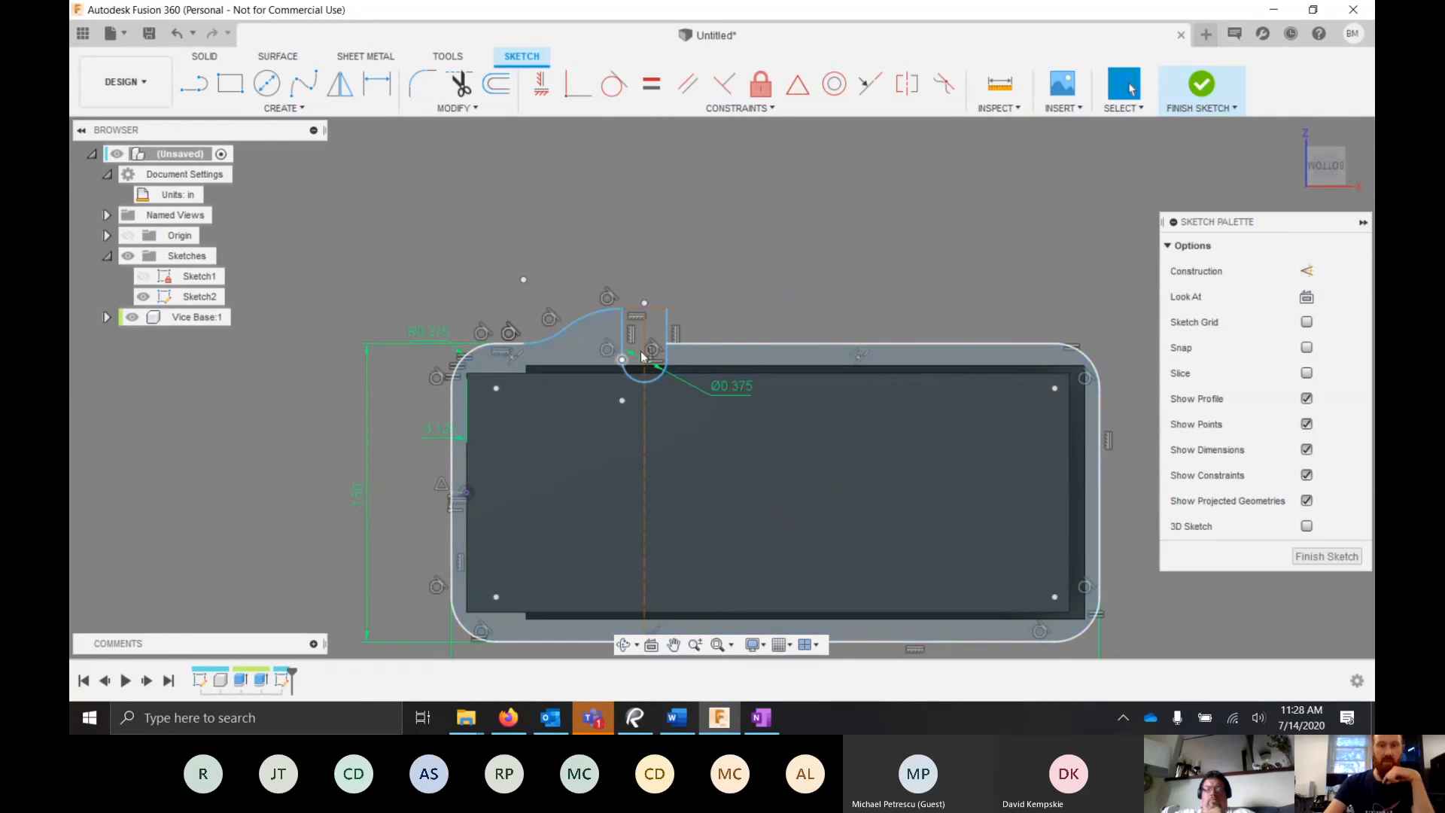
scroll(645, 304, "up", 5)
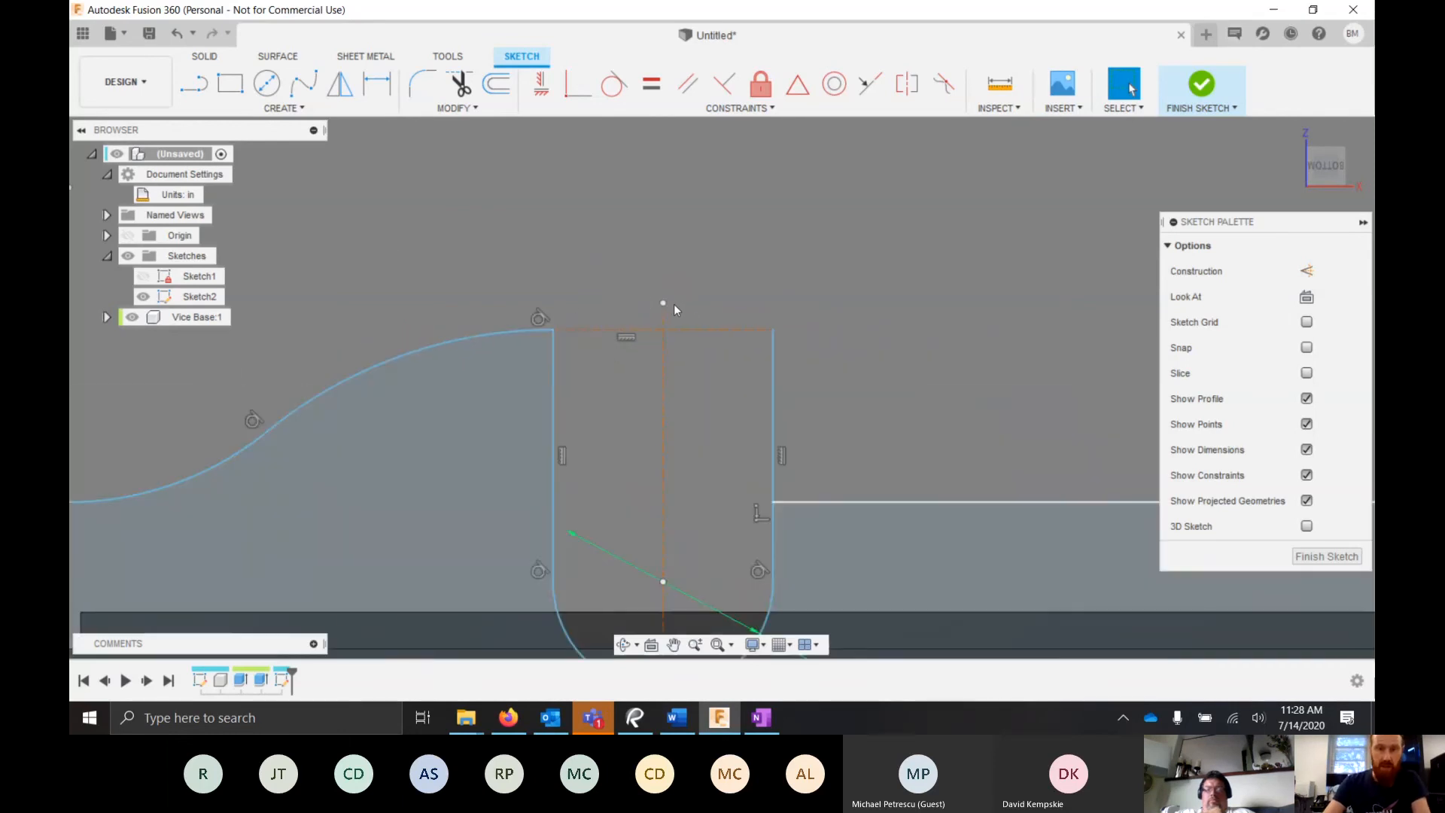
key("Escape")
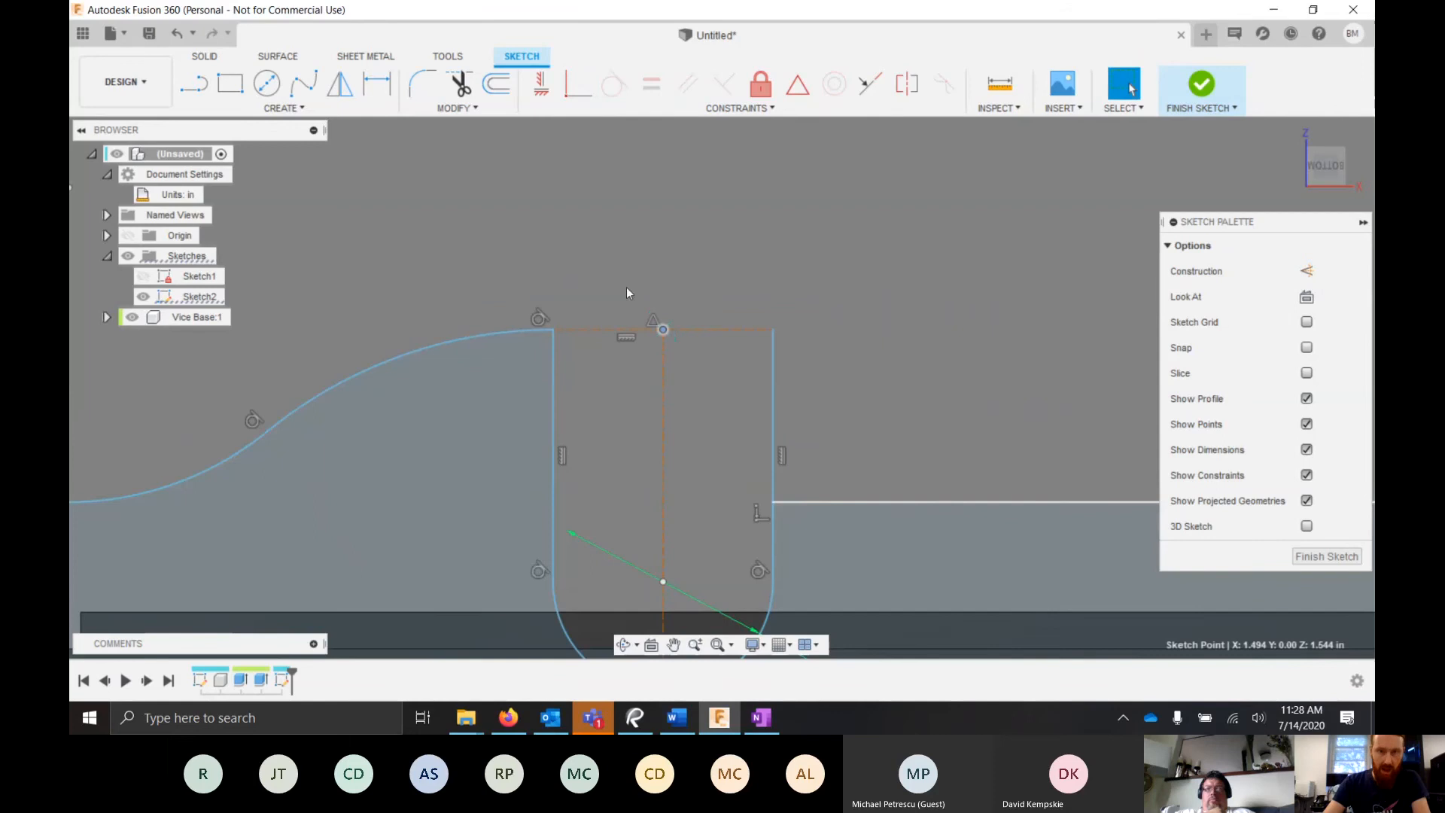
- Dimension the slot centerline at 1 9/16 in from the plate's left edge
scroll(625, 263, "down", 5)
scroll(594, 299, "down", 3)
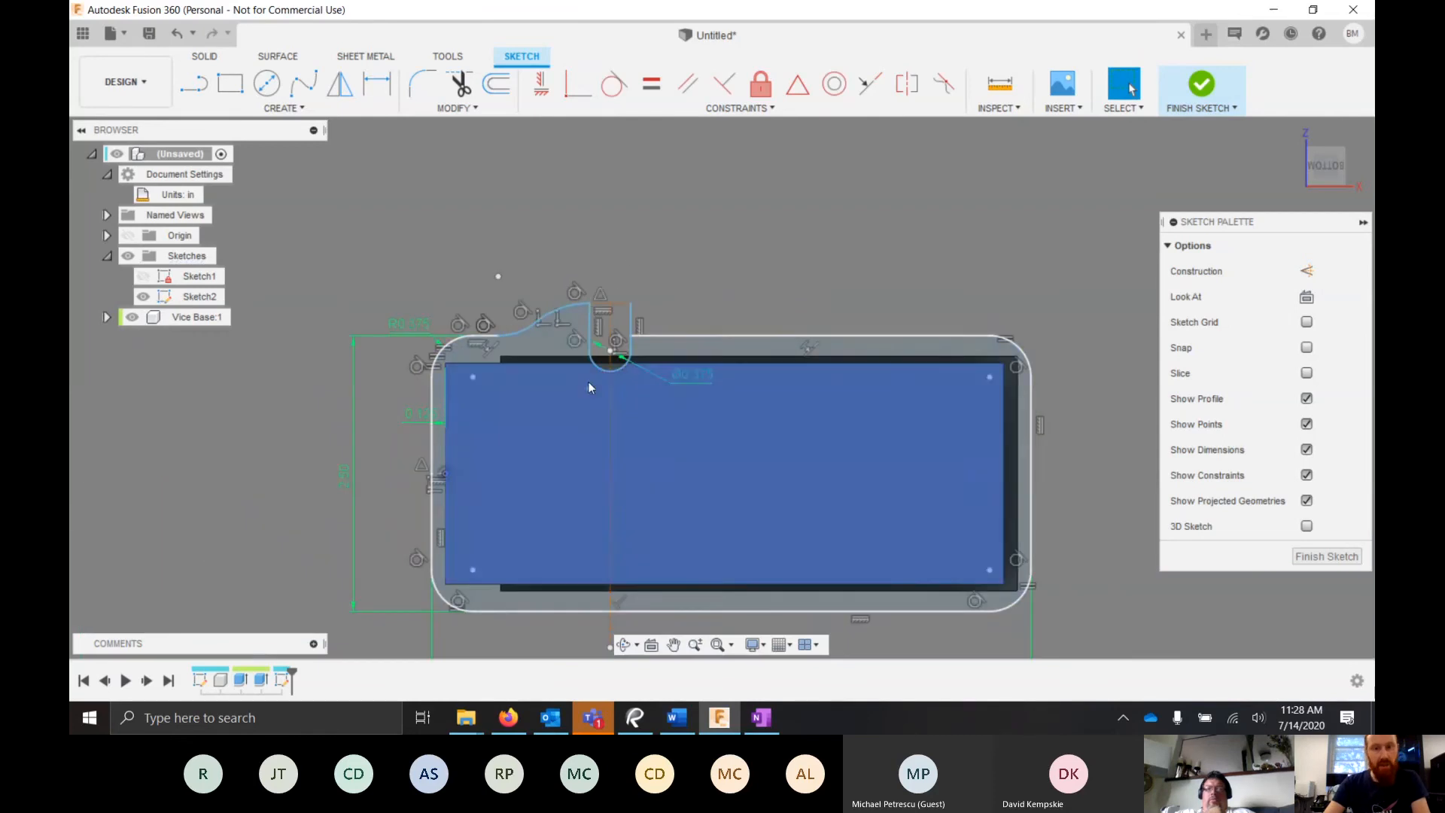
left_click(377, 85)
left_click(434, 458)
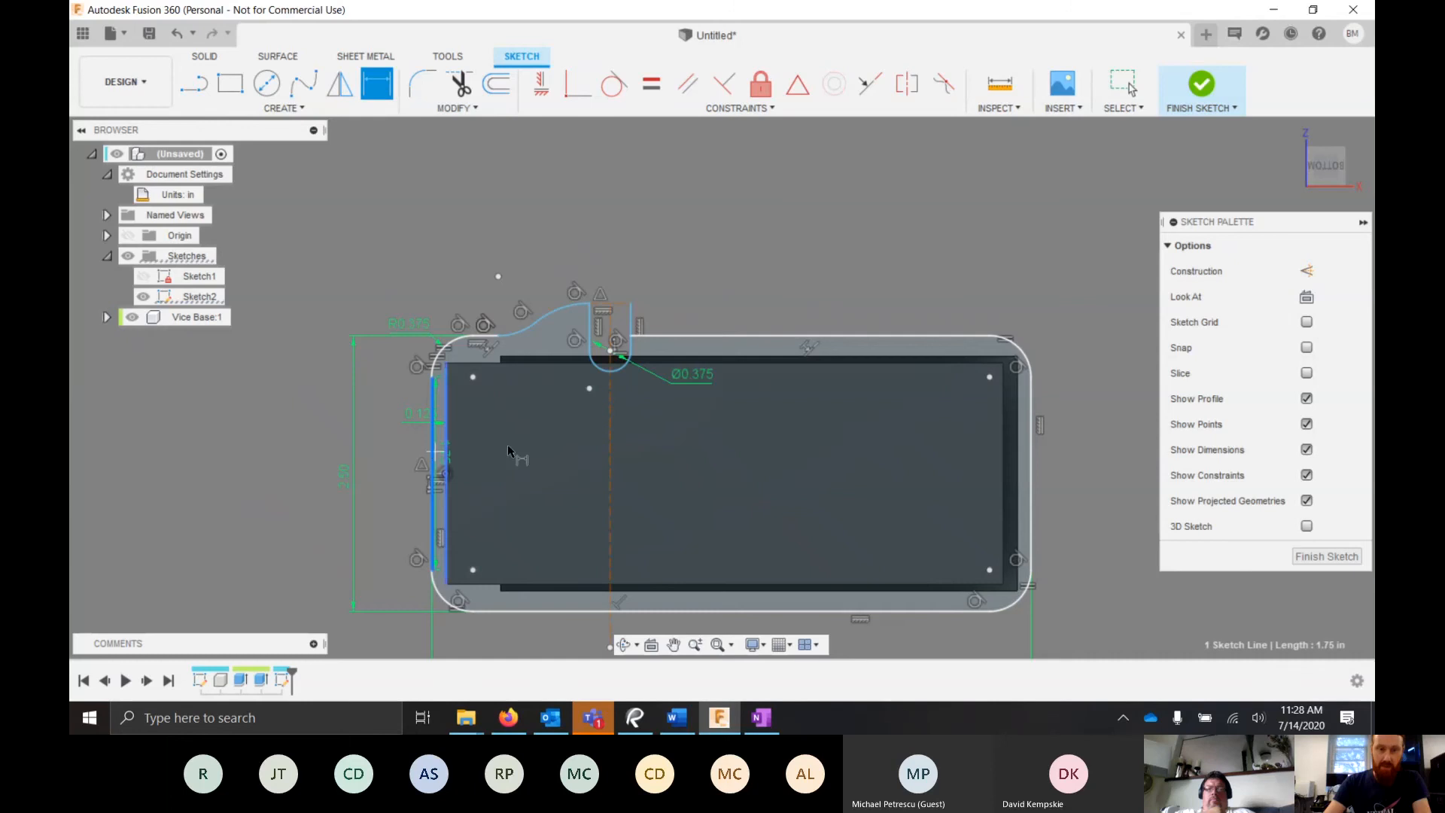
left_click(608, 443)
left_click(515, 271)
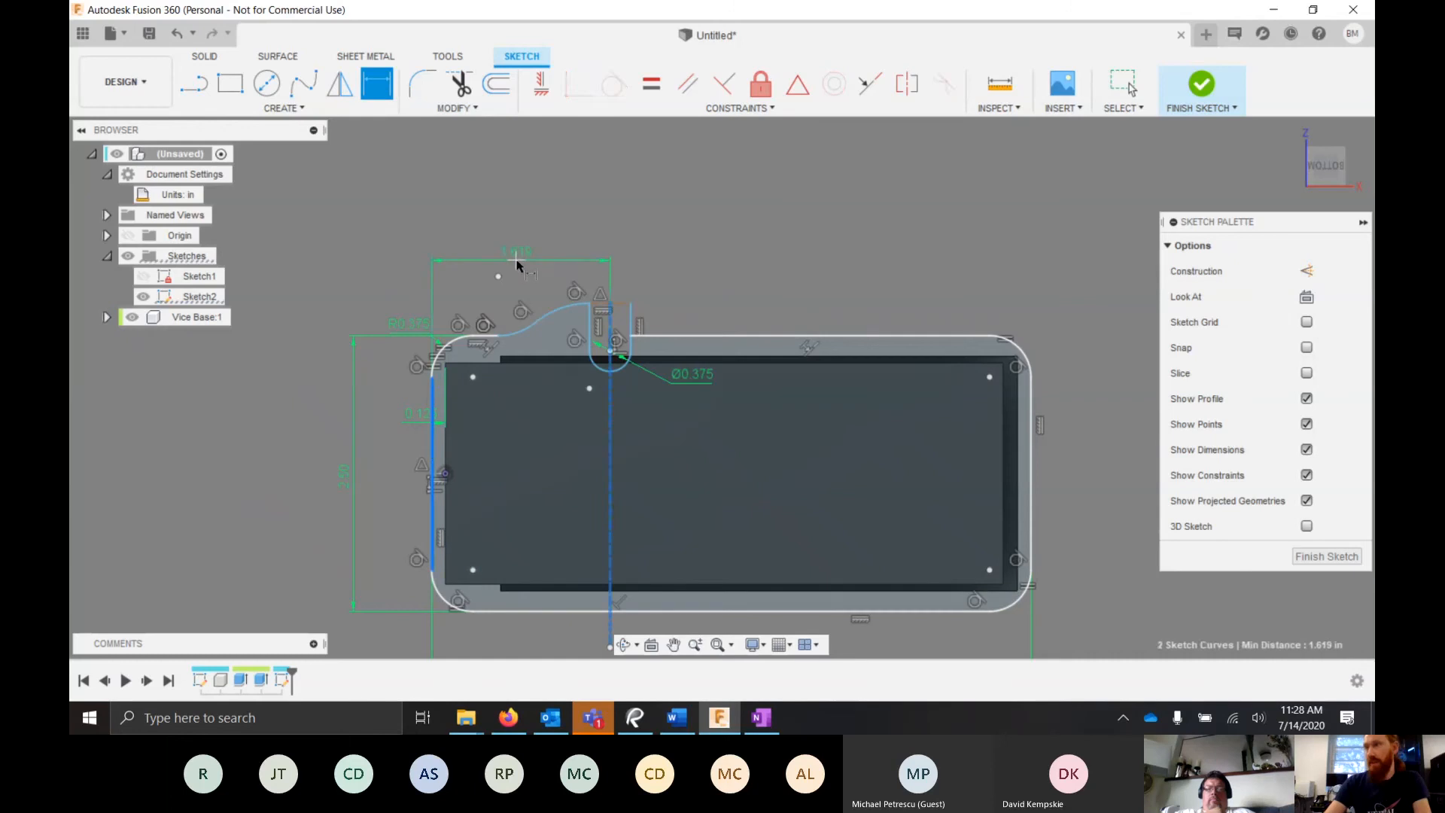
type("1")
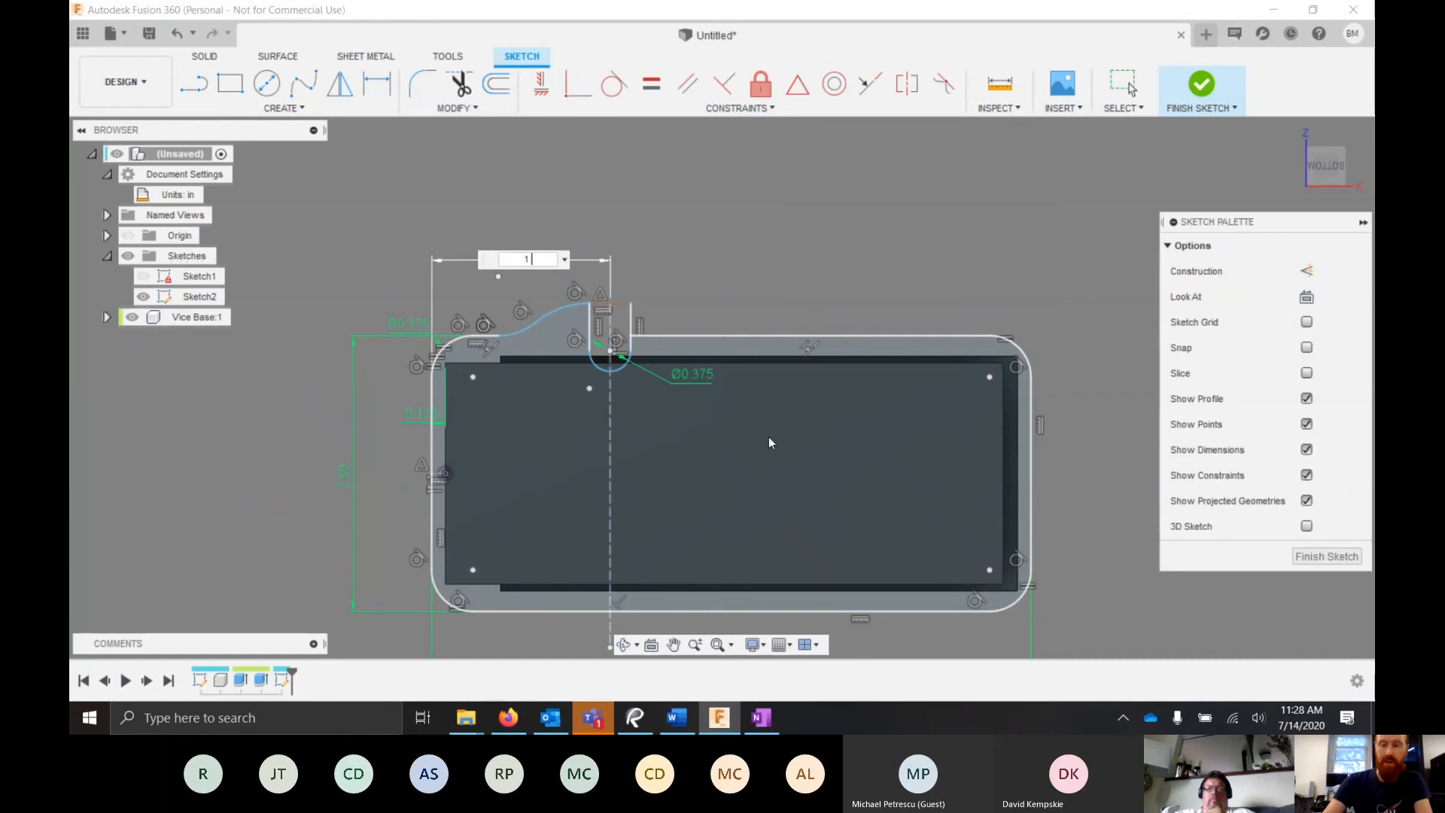
type(" 9/16")
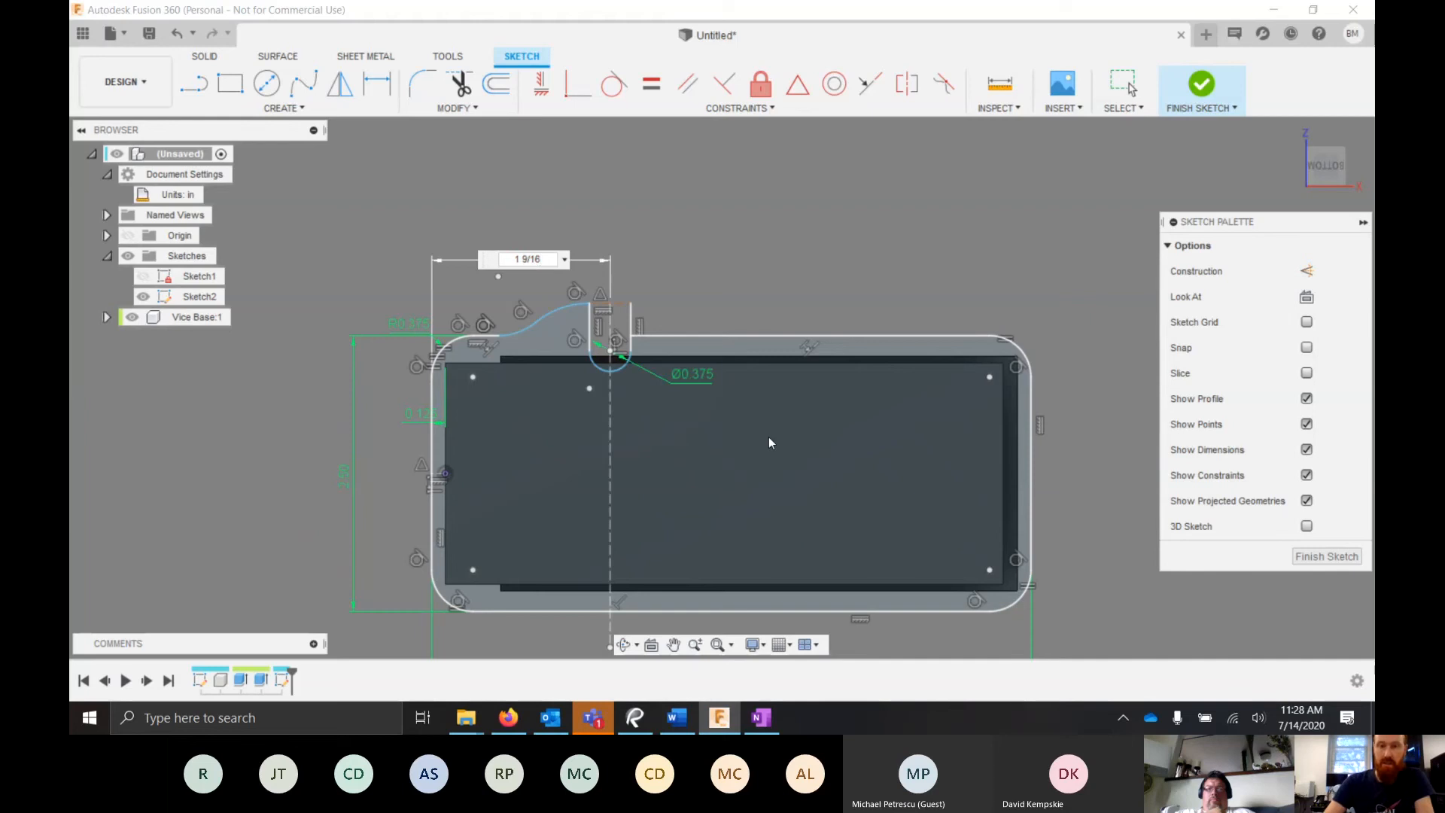
key("Return")
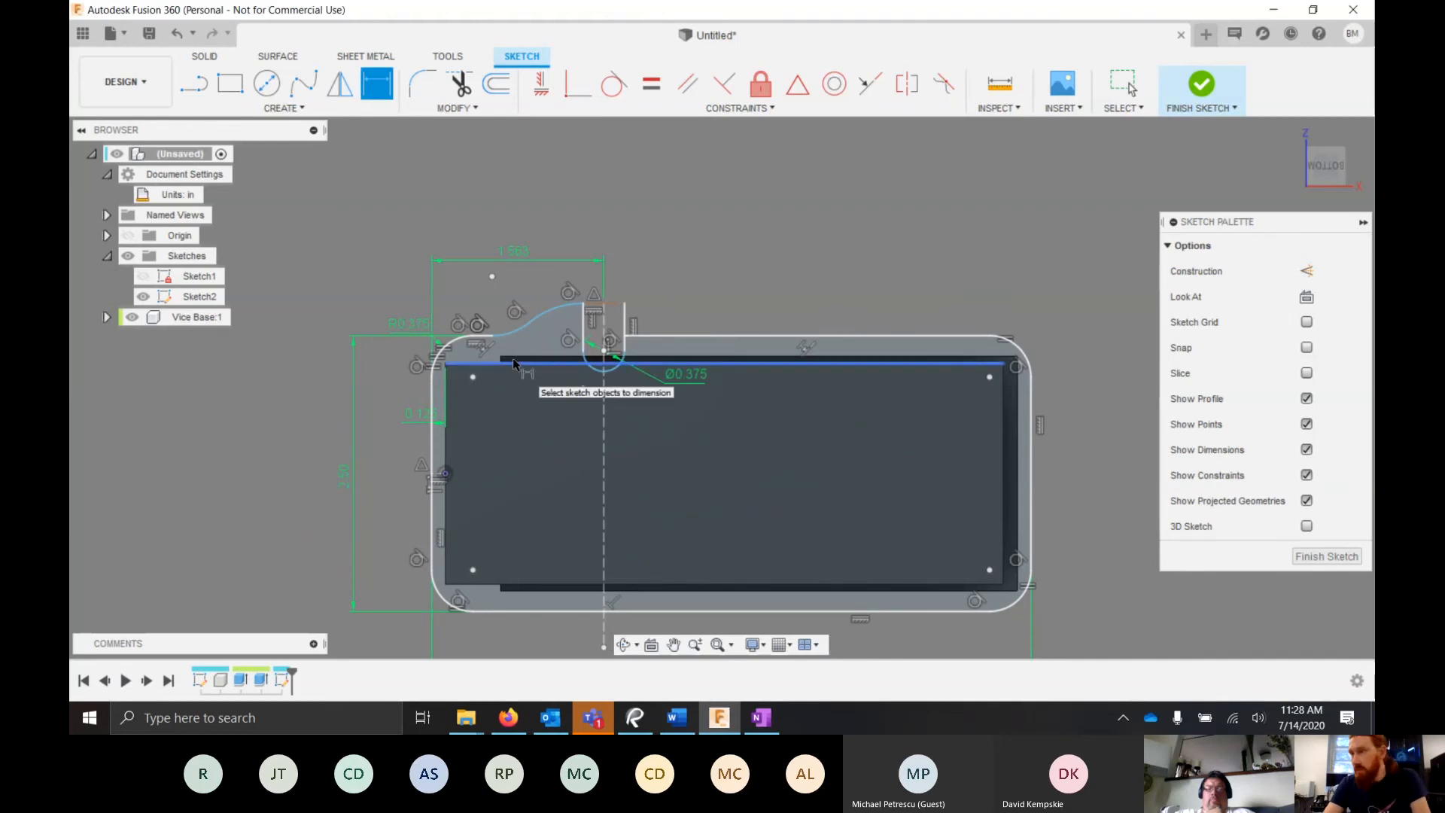
- Dimension the height from the plate edge to the slot's closing construction line at 0.125 in
scroll(514, 363, "up", 5)
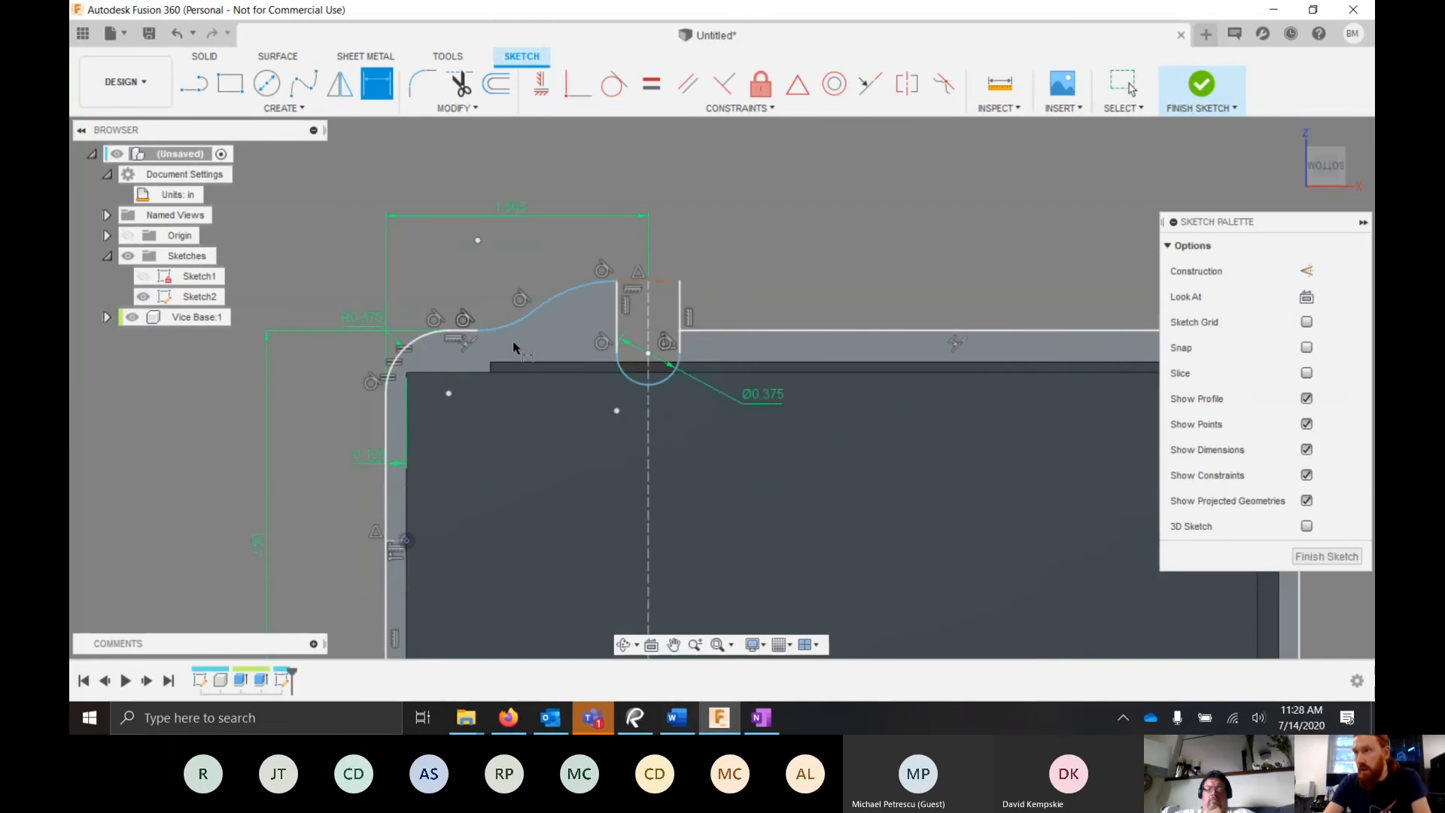
left_click(447, 328)
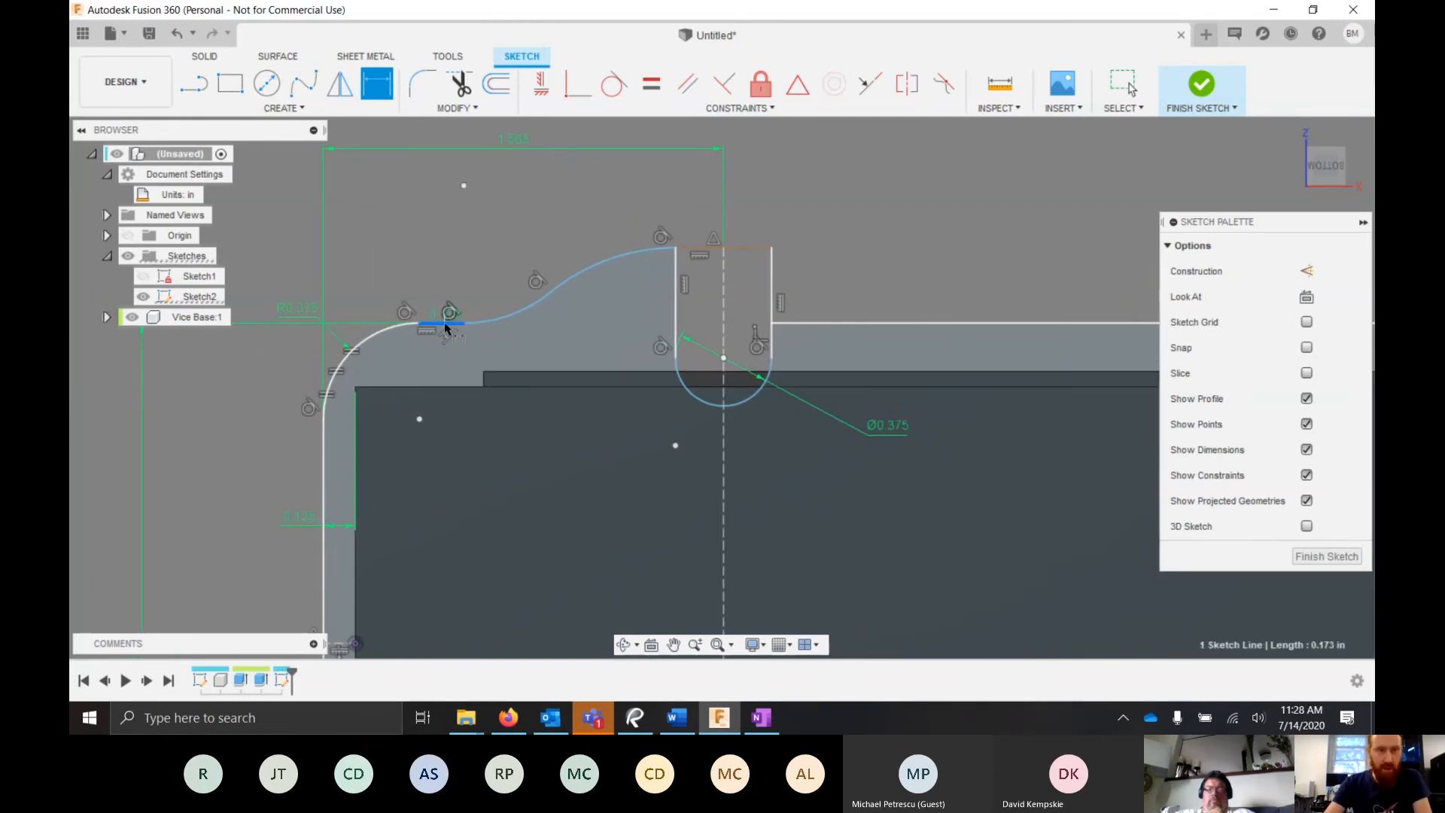
left_click(738, 247)
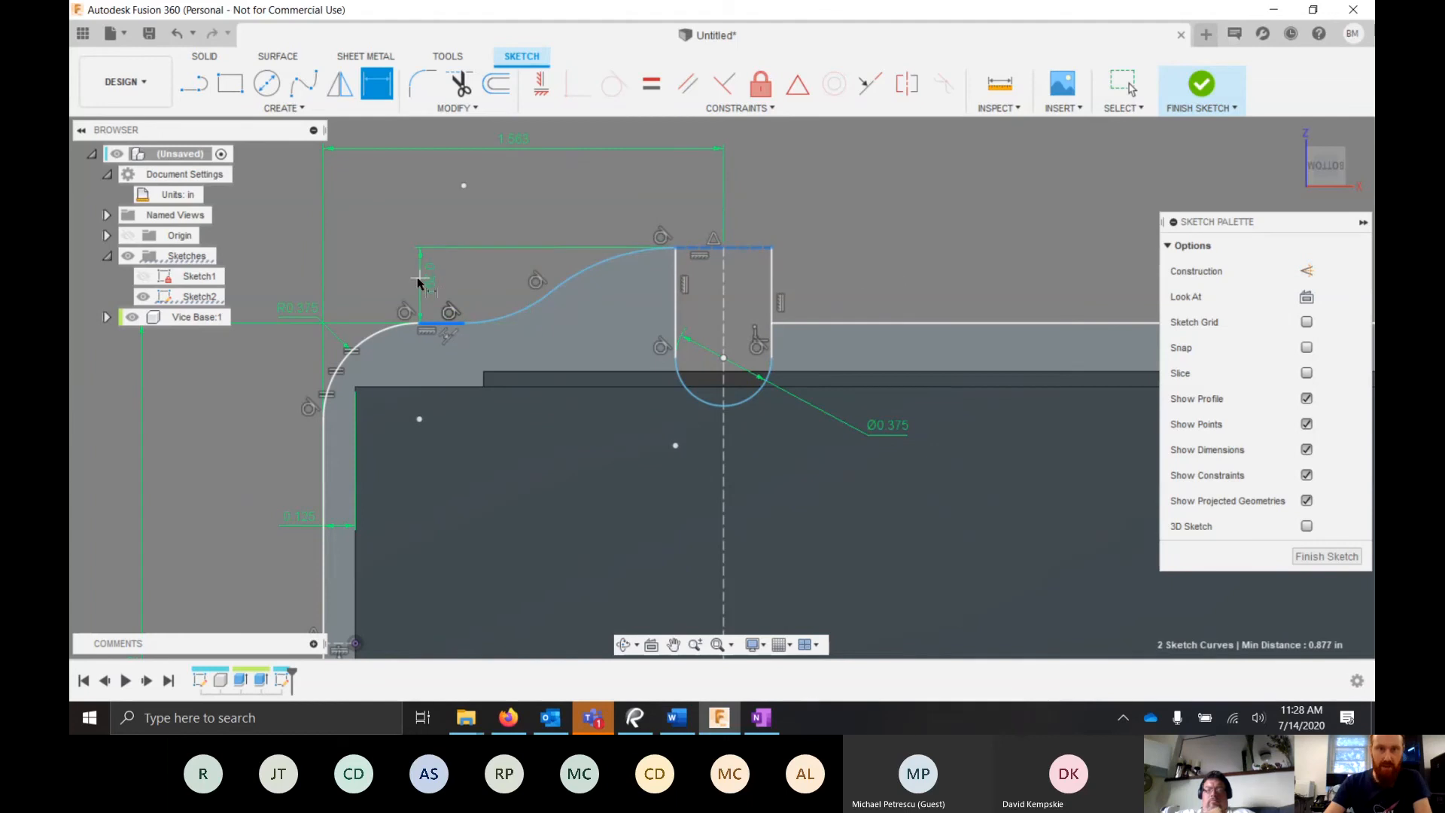
scroll(419, 283, "down", 5)
left_click(355, 277)
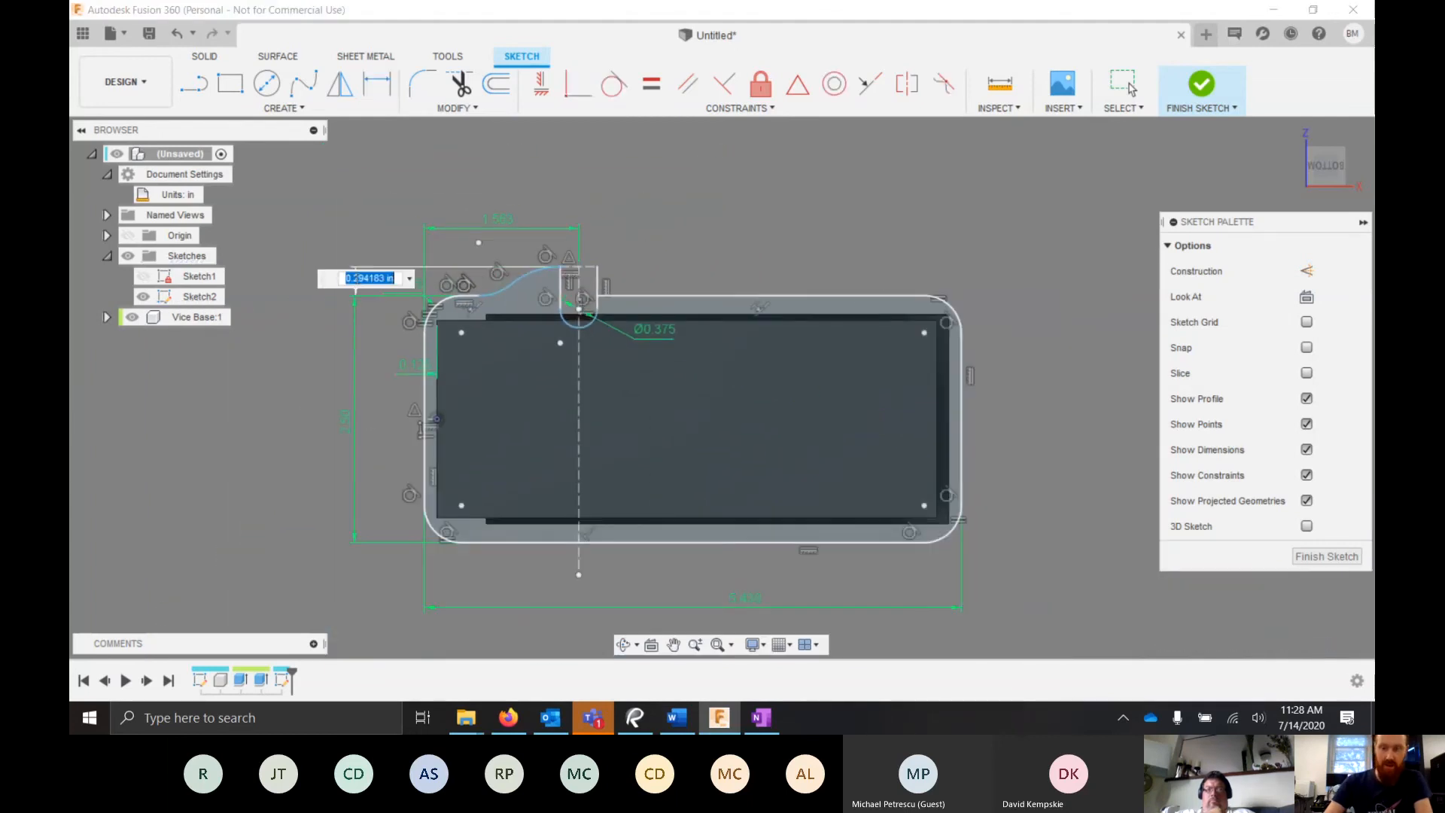
type("128")
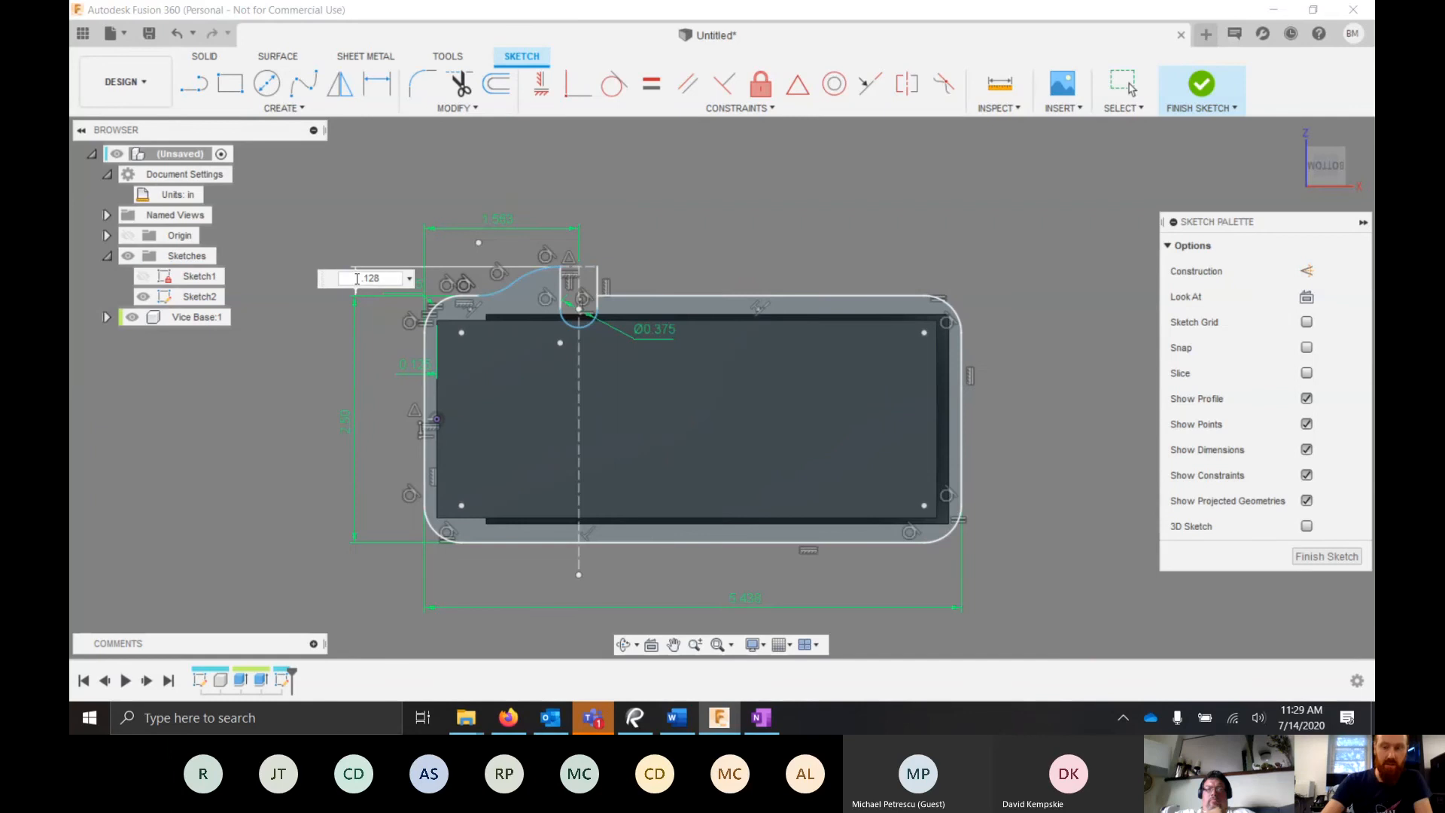
type(".125")
key("Return")
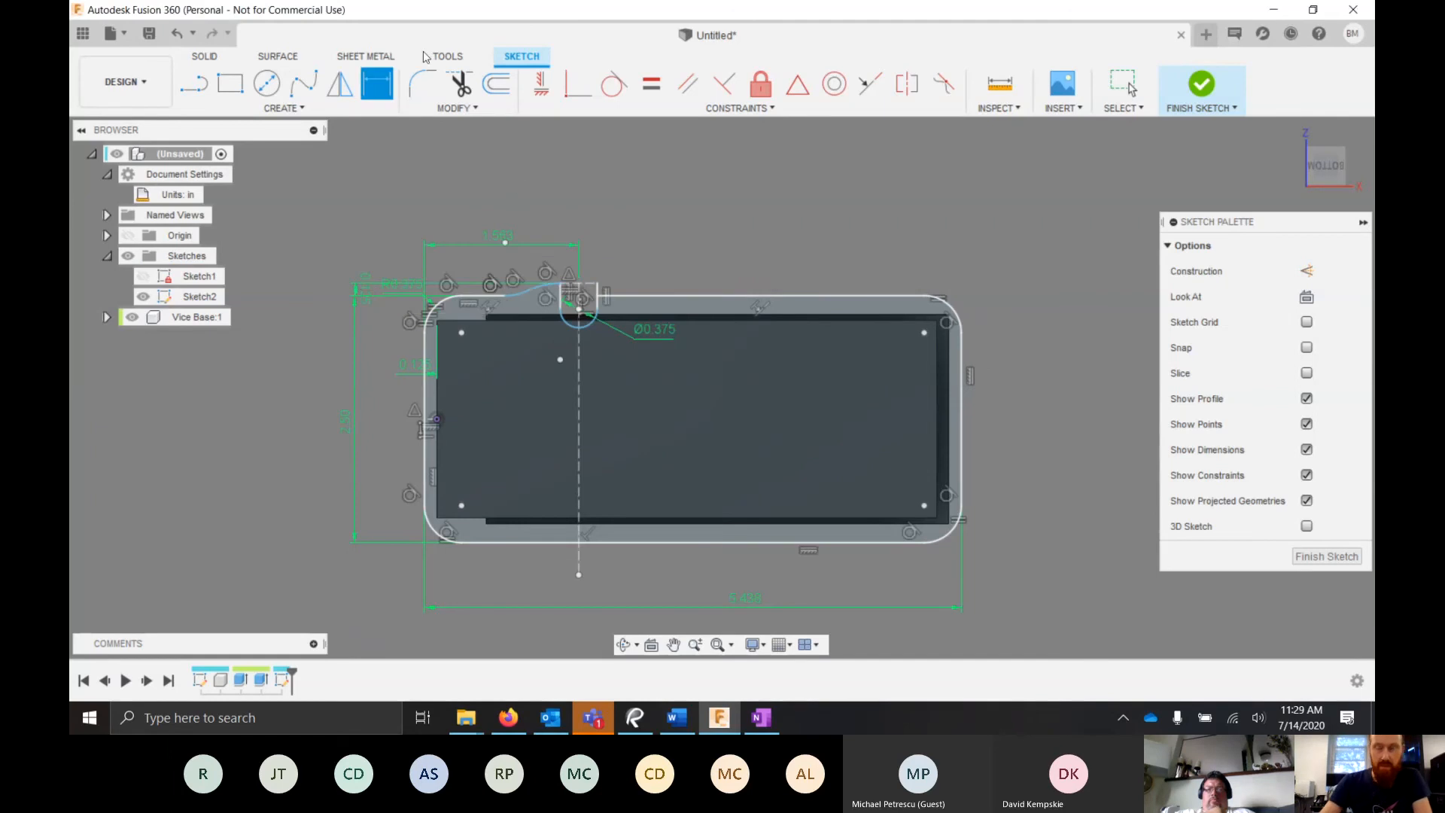
- Dimension the S-curve's arcs with a 0.5 in radius beside the slot and a 1 in radius where it meets the plate edge
scroll(564, 282, "up", 2)
scroll(688, 341, "up", 3)
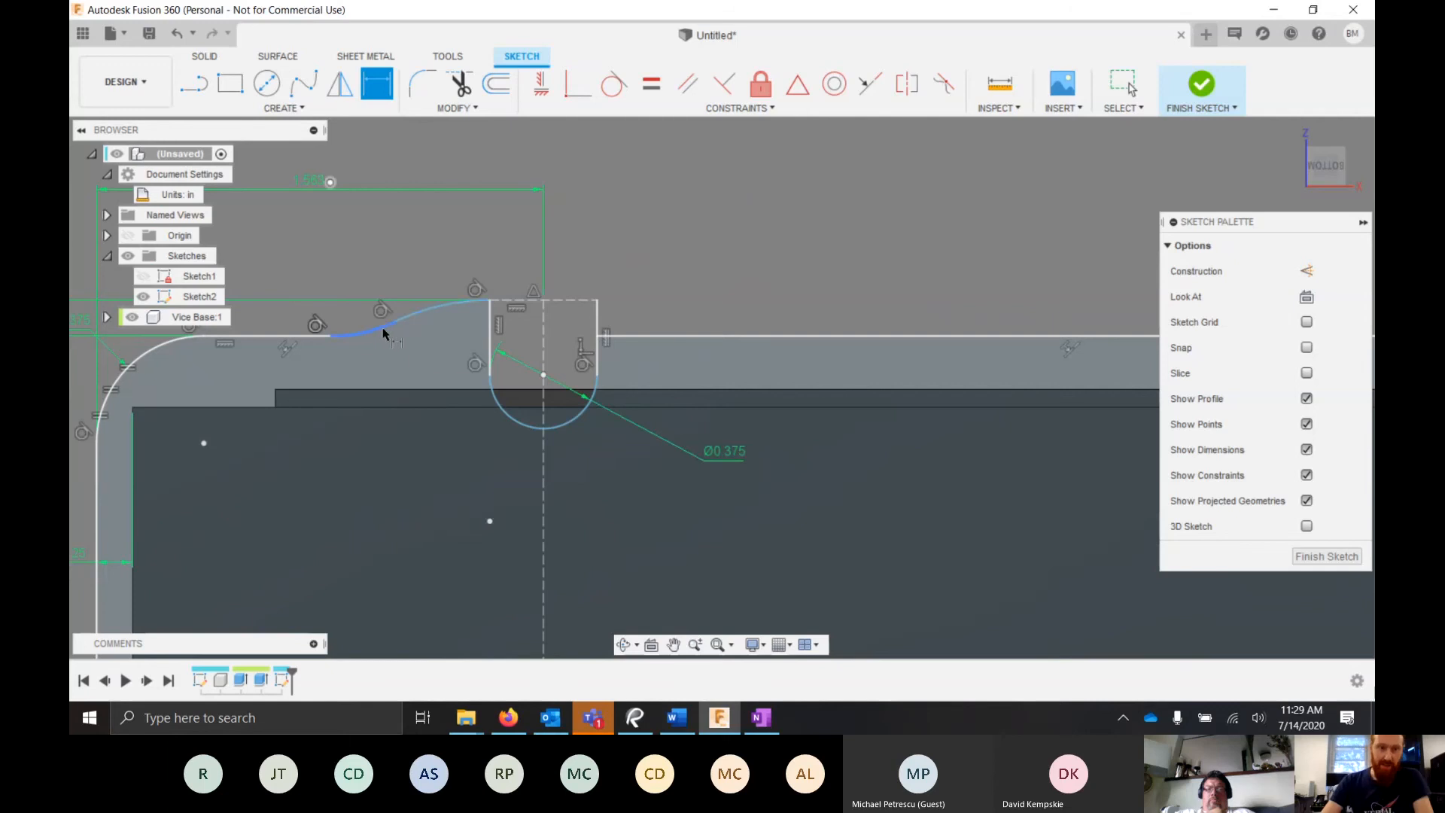
left_click(435, 316)
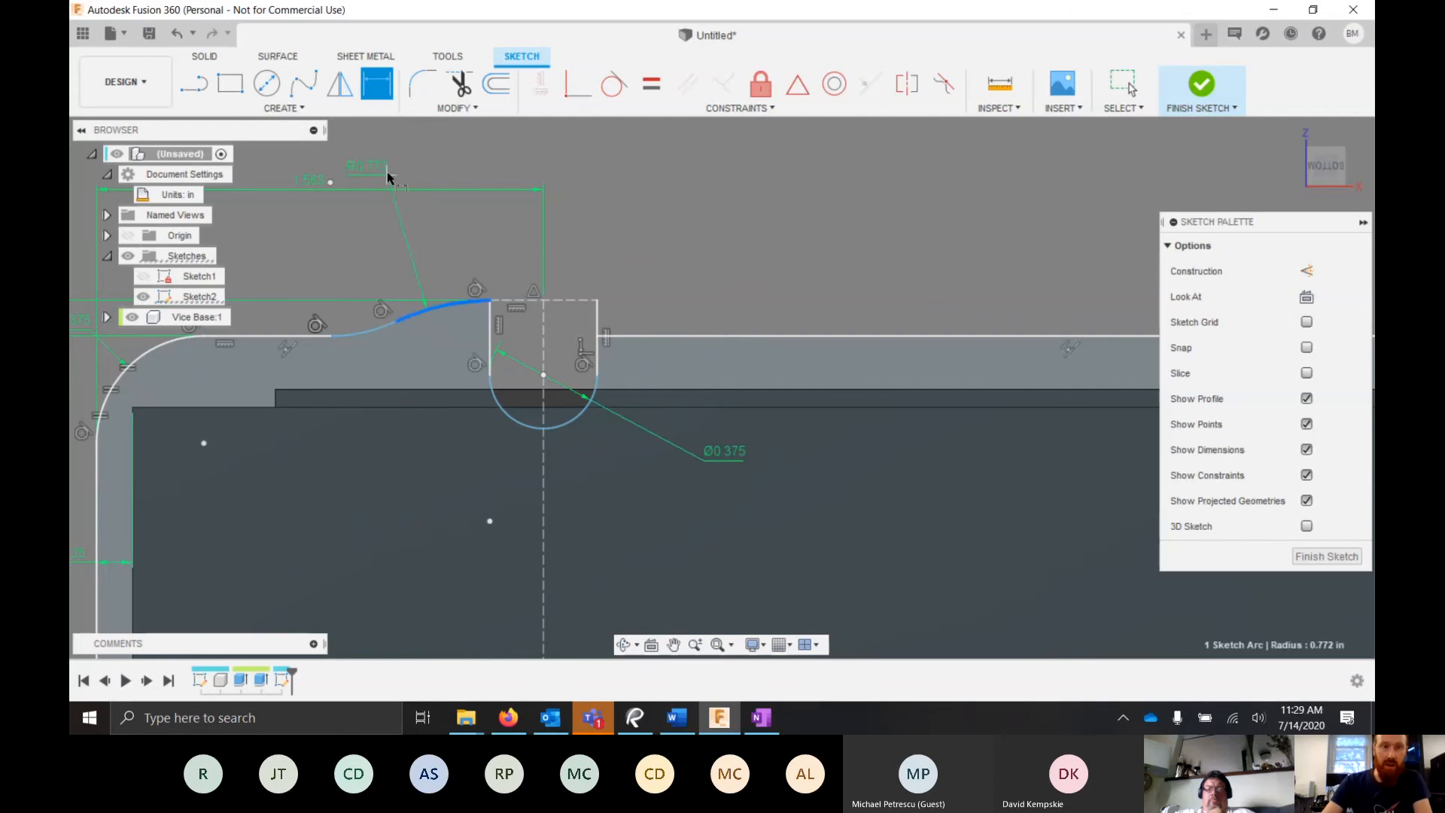
left_click(392, 171)
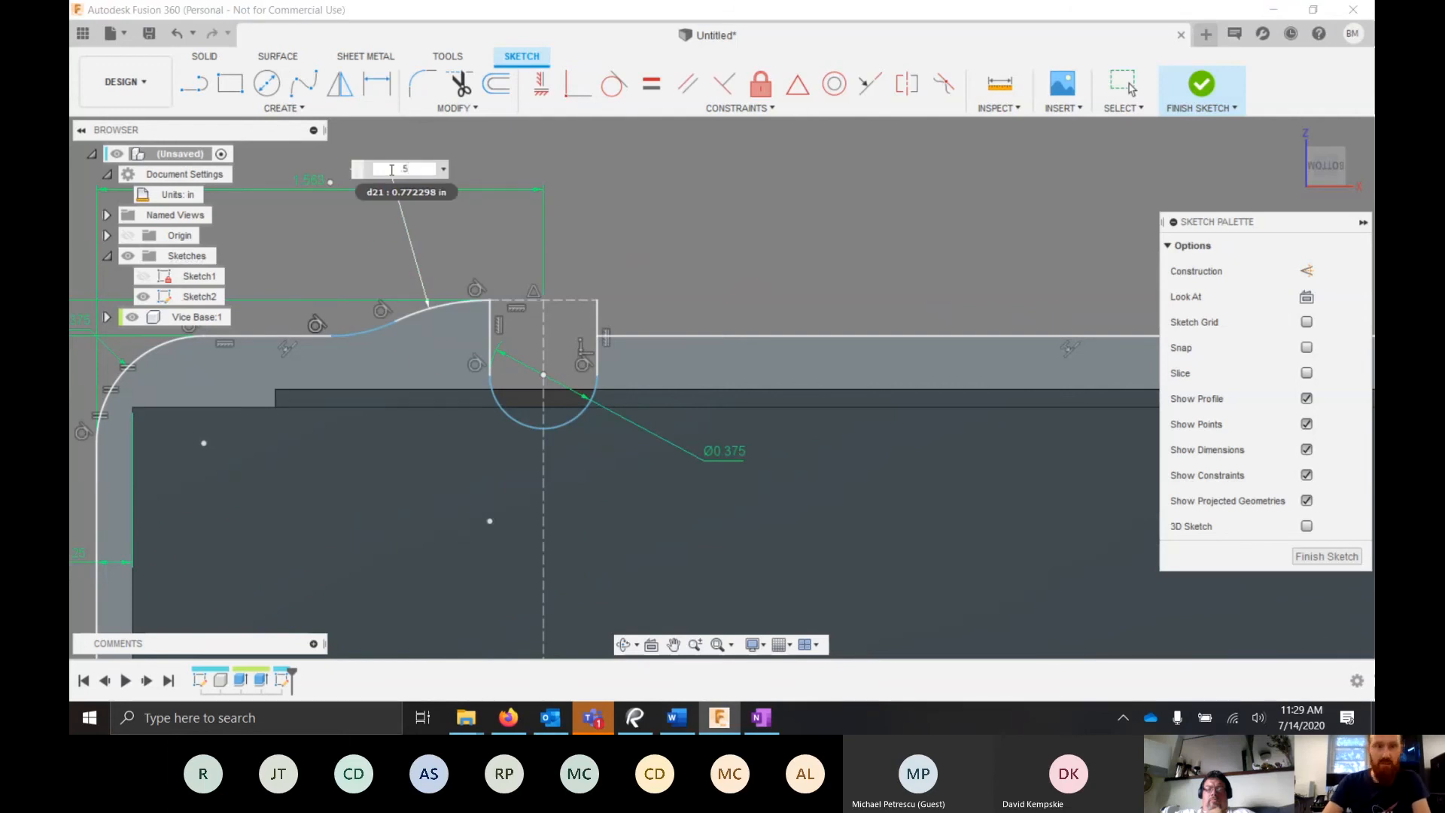
type(".5")
key("Return")
left_click(385, 329)
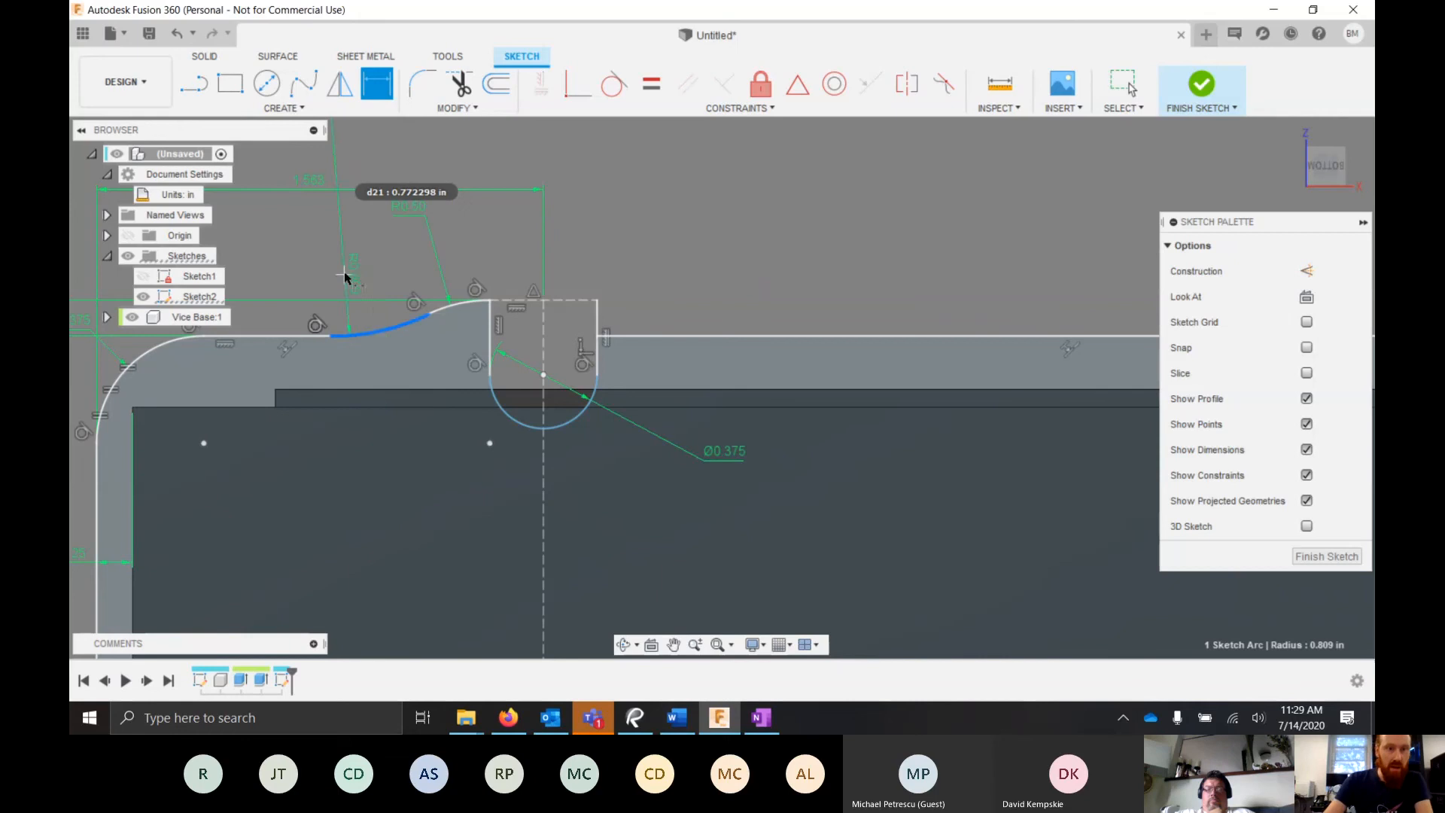
left_click(362, 266)
key("Return")
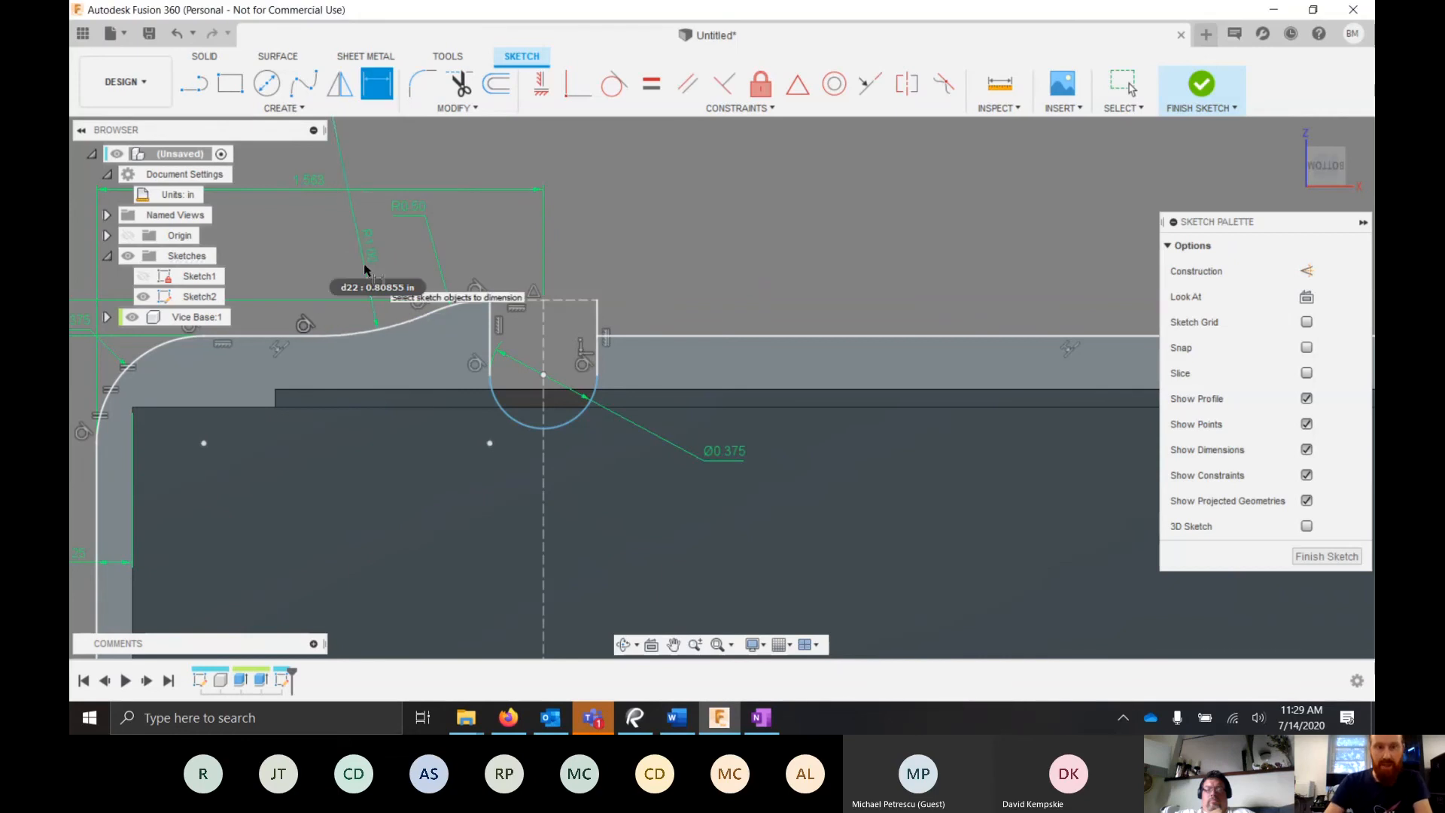
- Dimension the slot arc's center at 0.25 in from the construction line across the slot opening
scroll(395, 257, "down", 3)
scroll(391, 331, "up", 3)
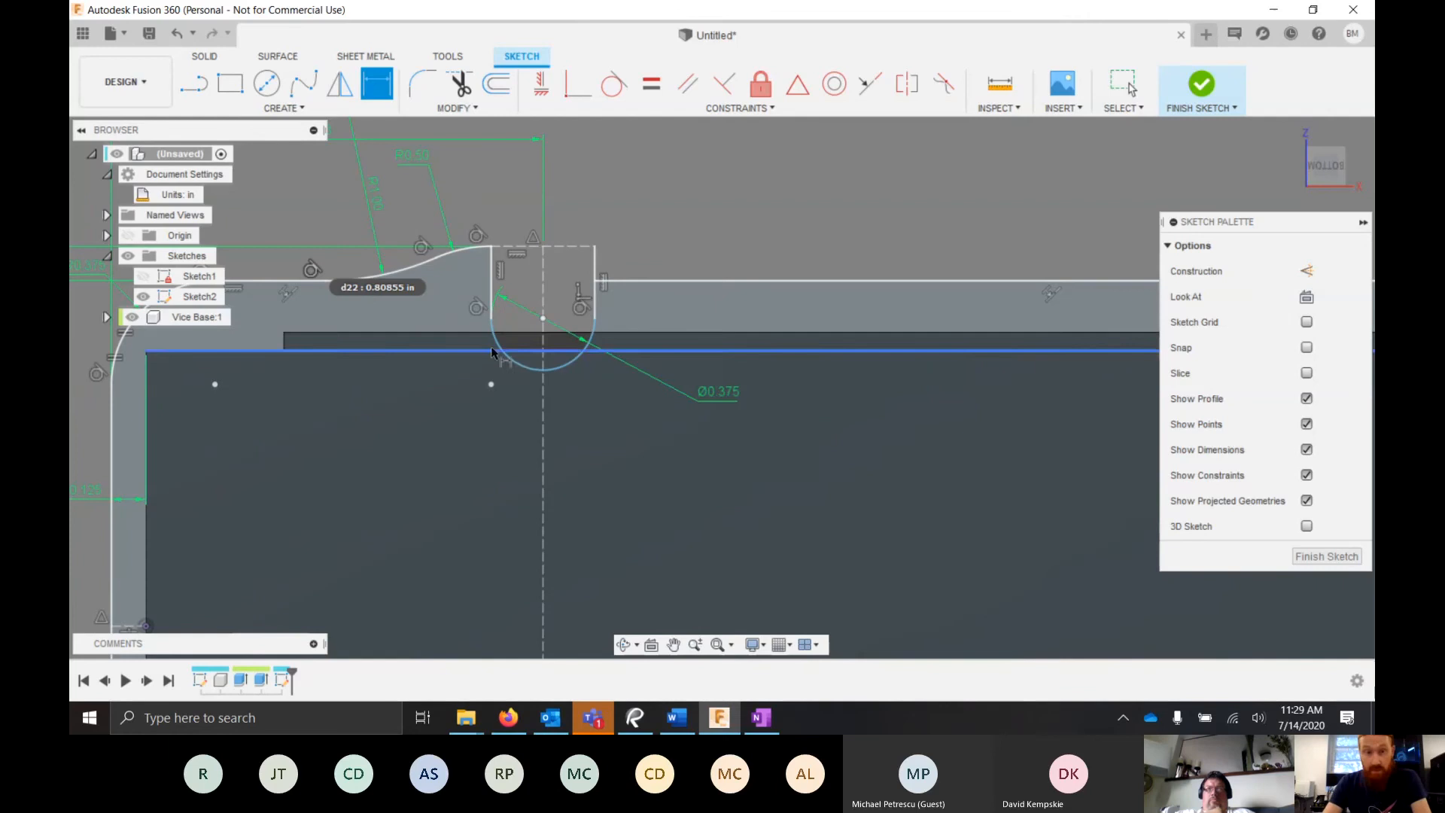
scroll(845, 387, "down", 3)
scroll(474, 347, "up", 3)
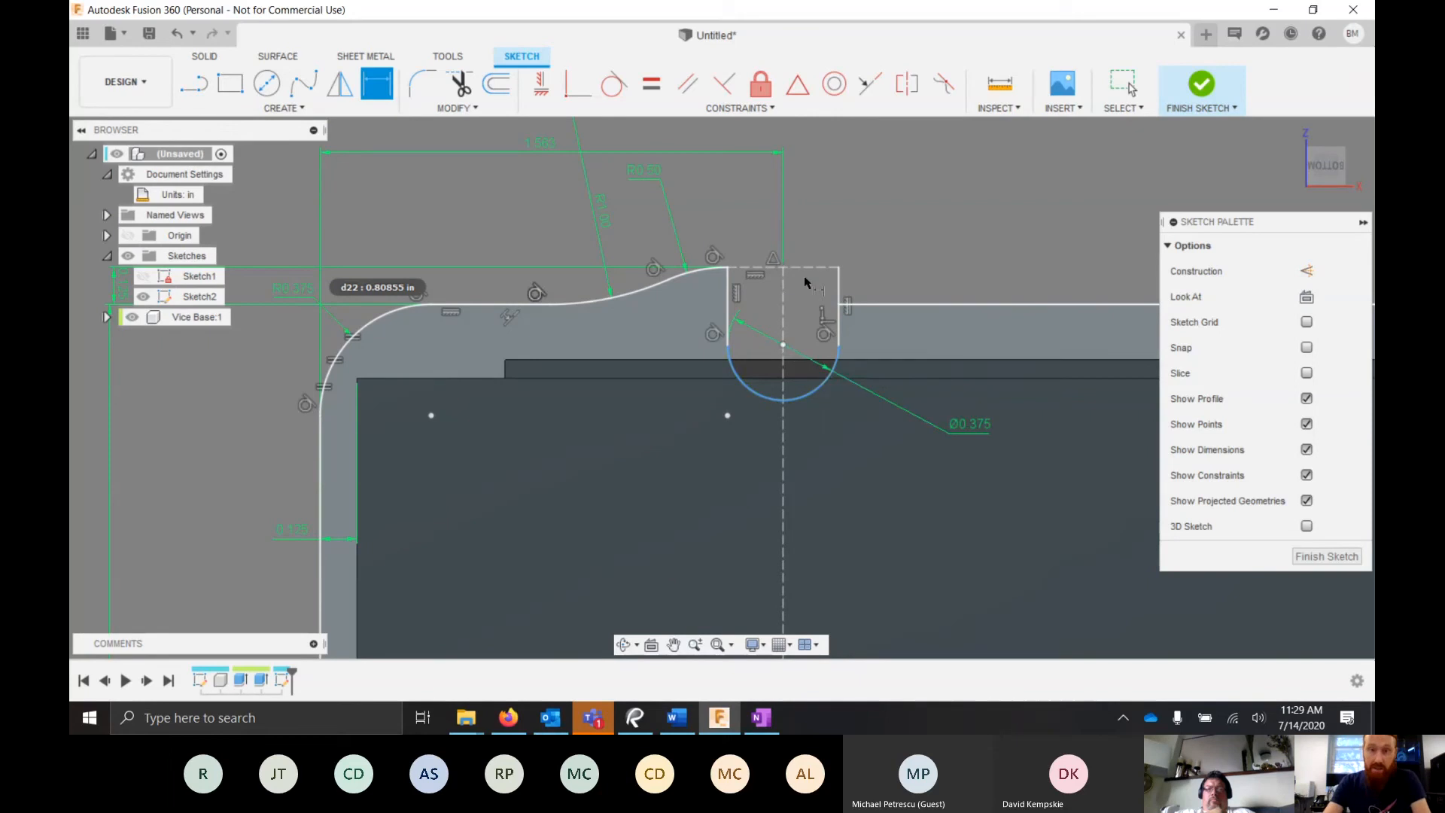
left_click(782, 346)
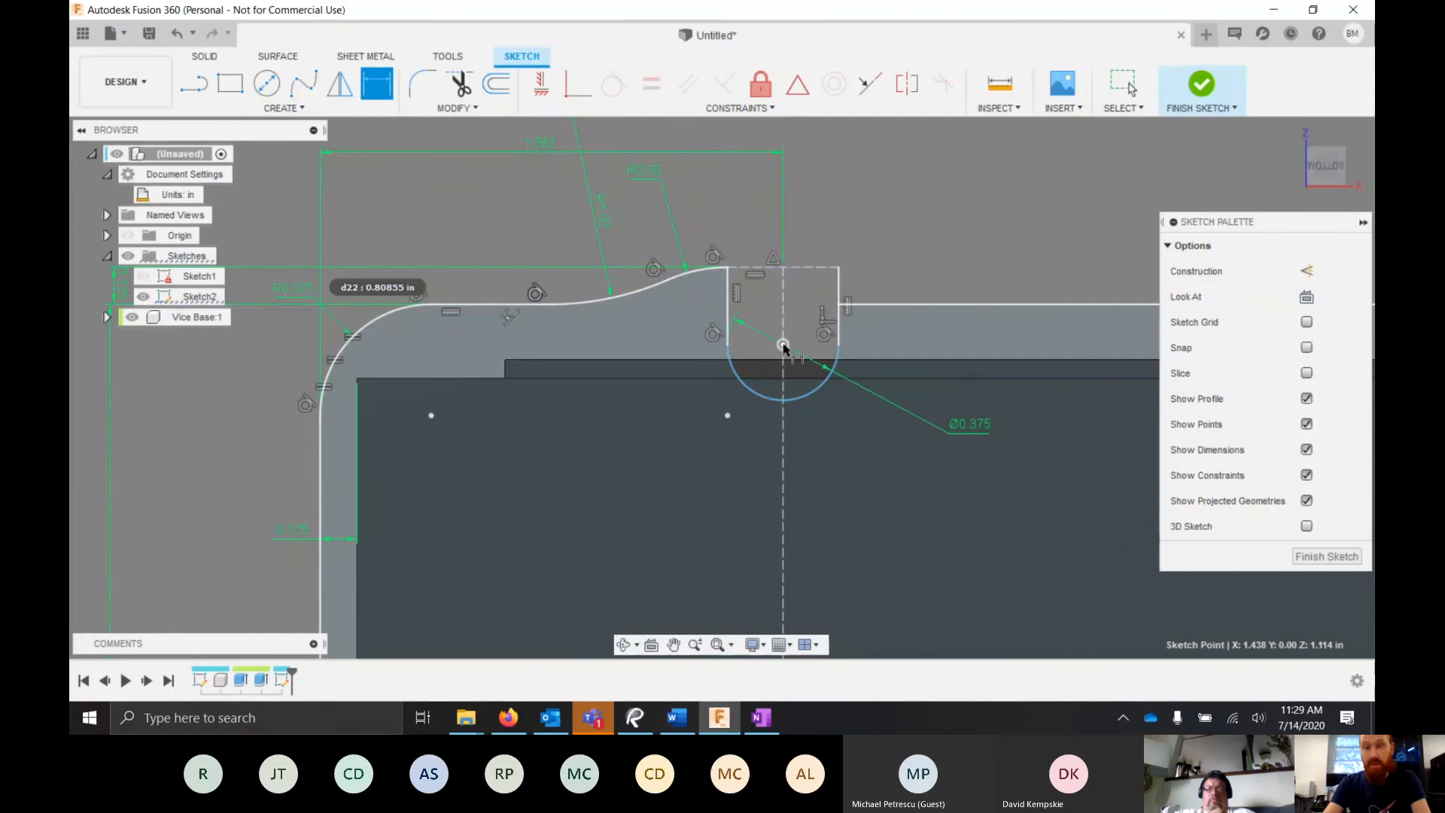
left_click(814, 275)
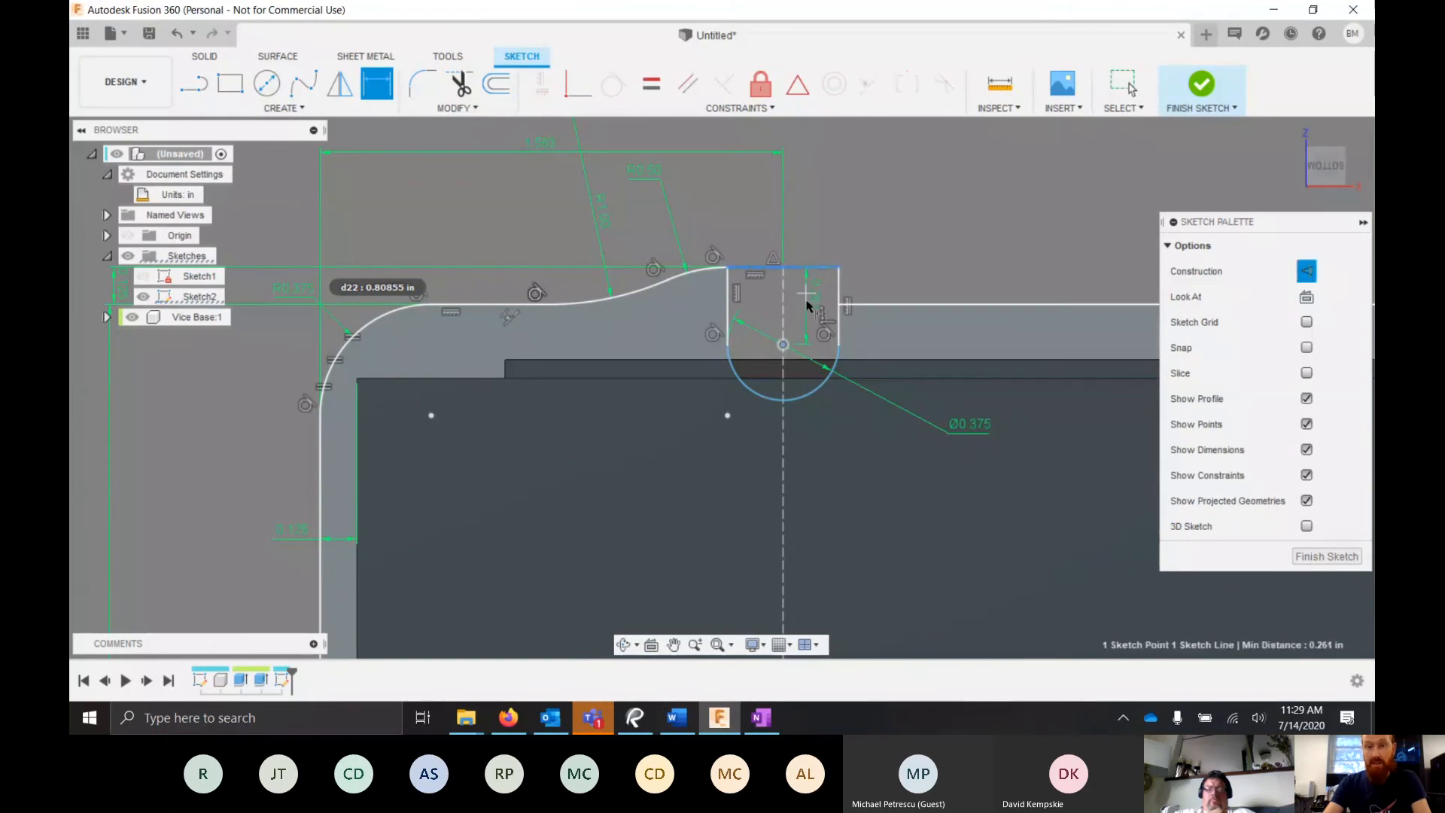
left_click(698, 305)
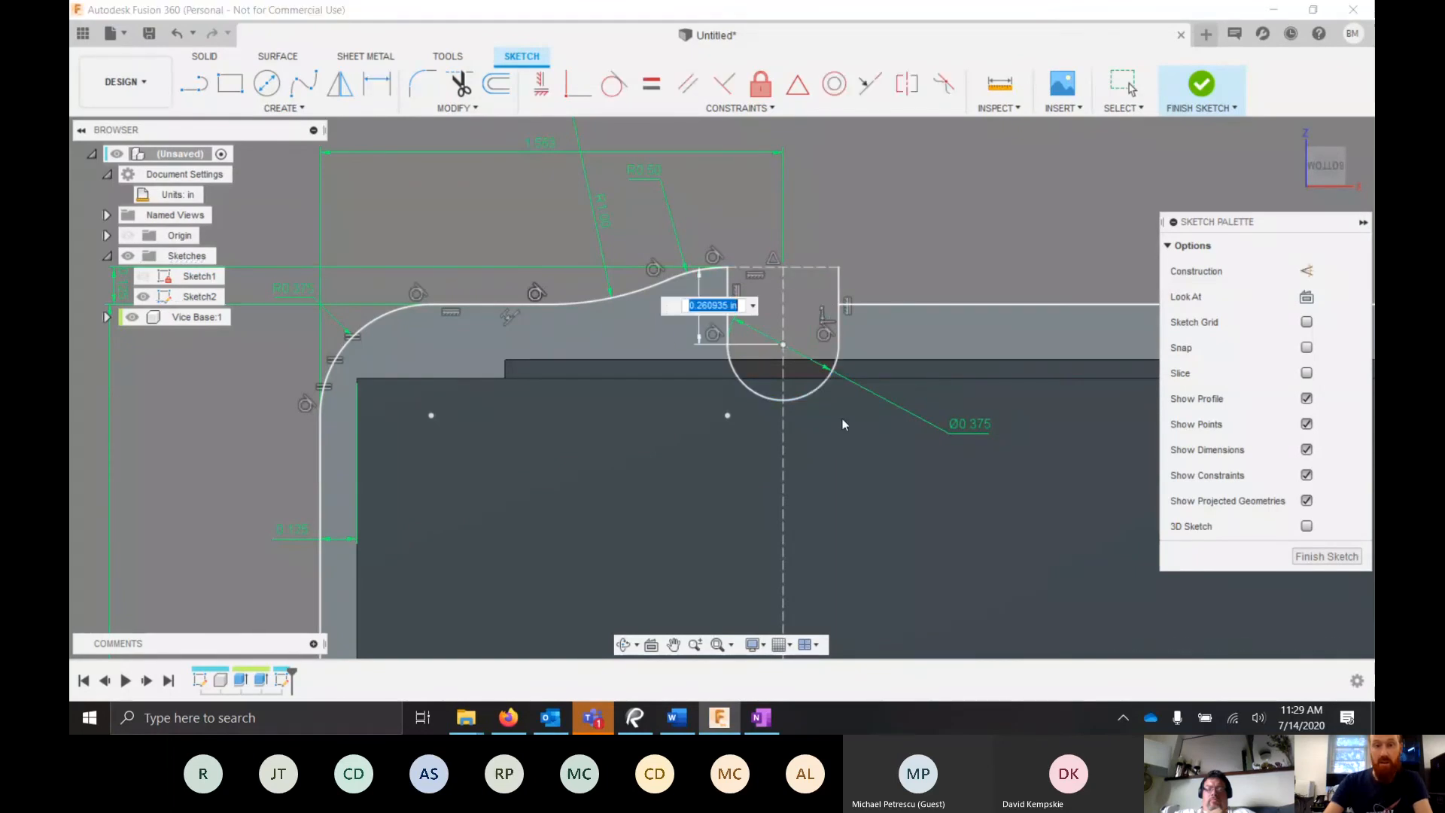
type(".25")
key("Return")
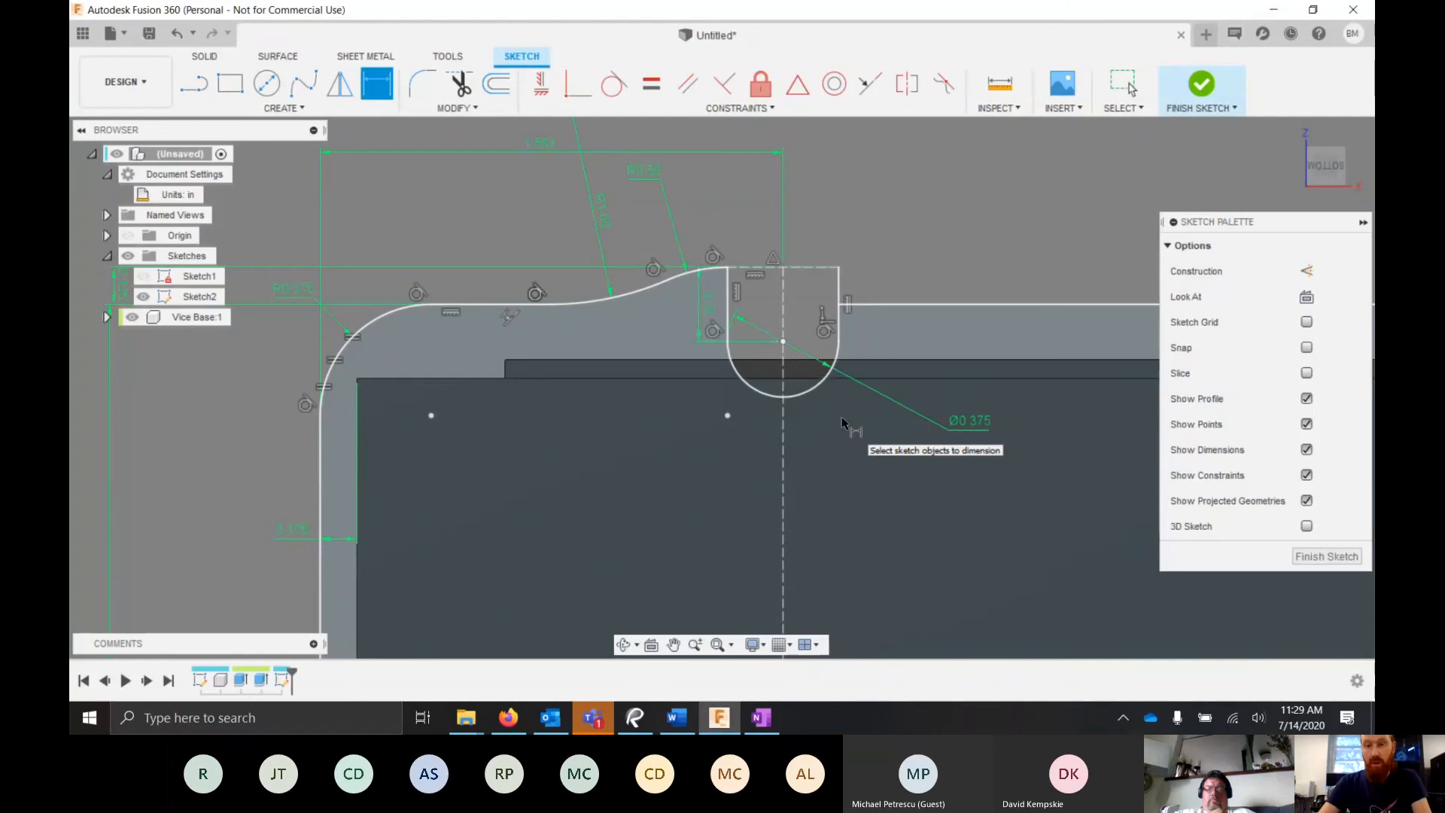
scroll(672, 257, "down", 5)
scroll(672, 258, "up", 4)
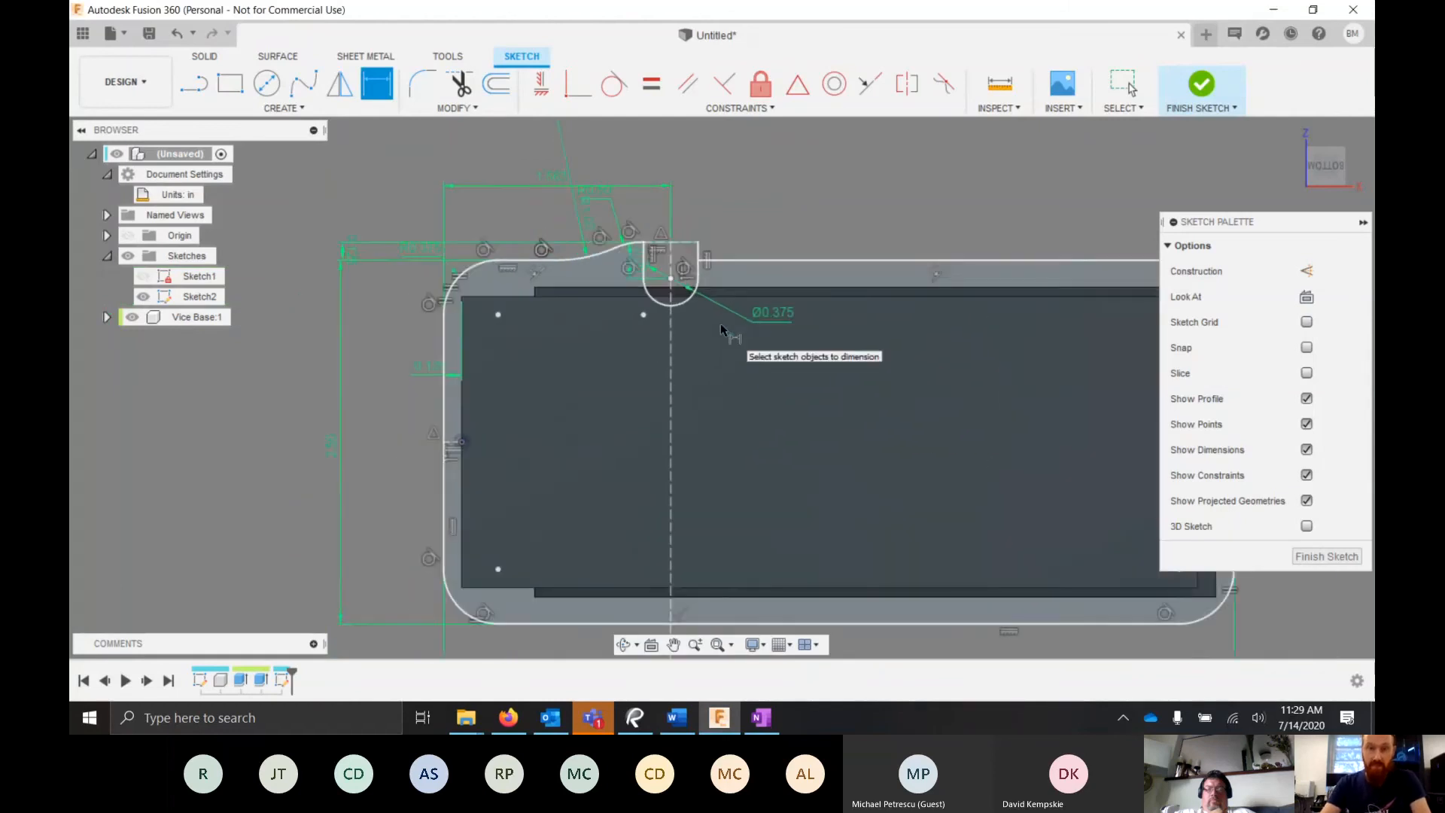
key("Escape")
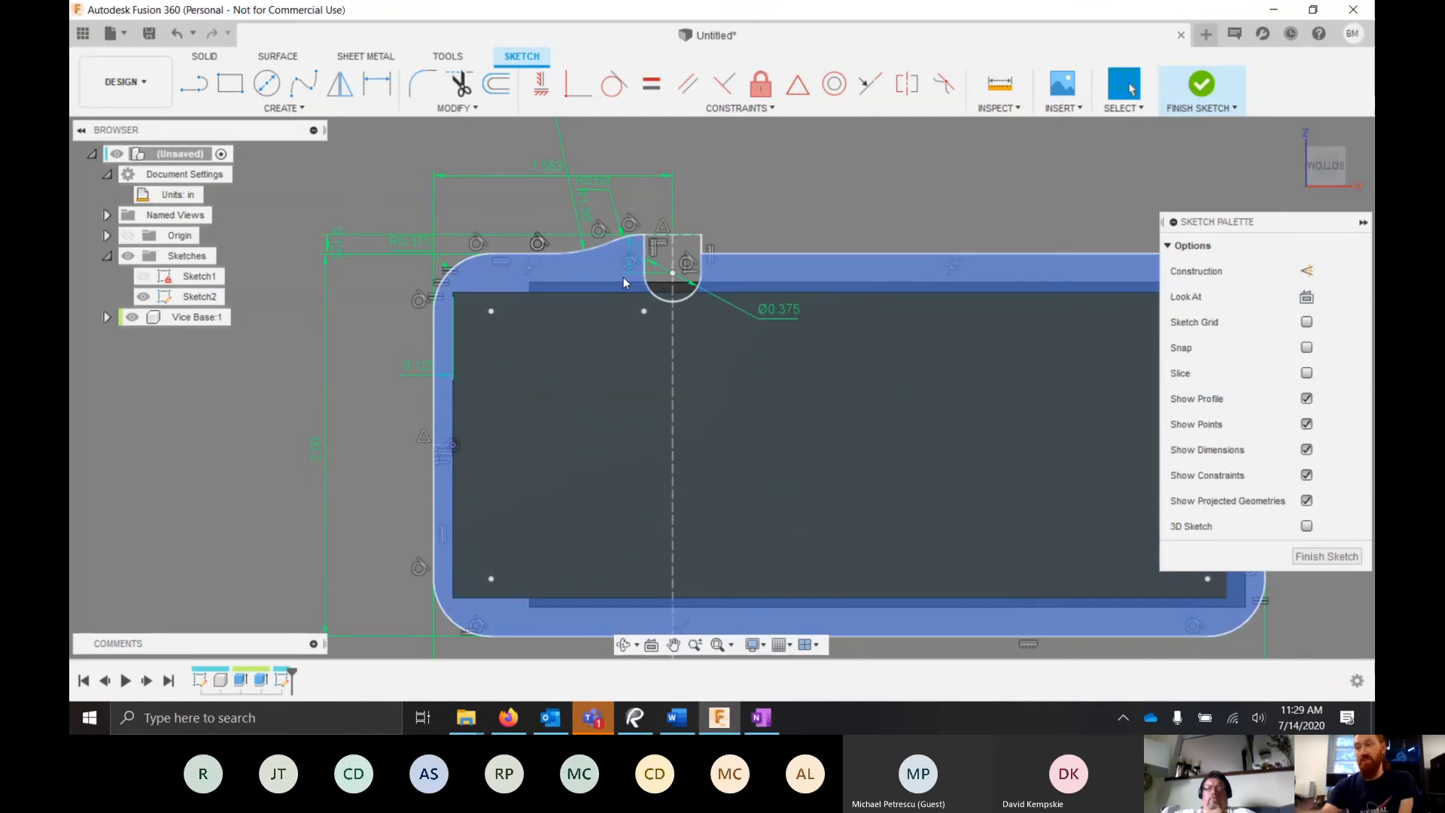
- Mirror the S-curve's two arcs about the slot's vertical centerline to form the ear's other side
left_click(341, 87)
scroll(629, 268, "up", 5)
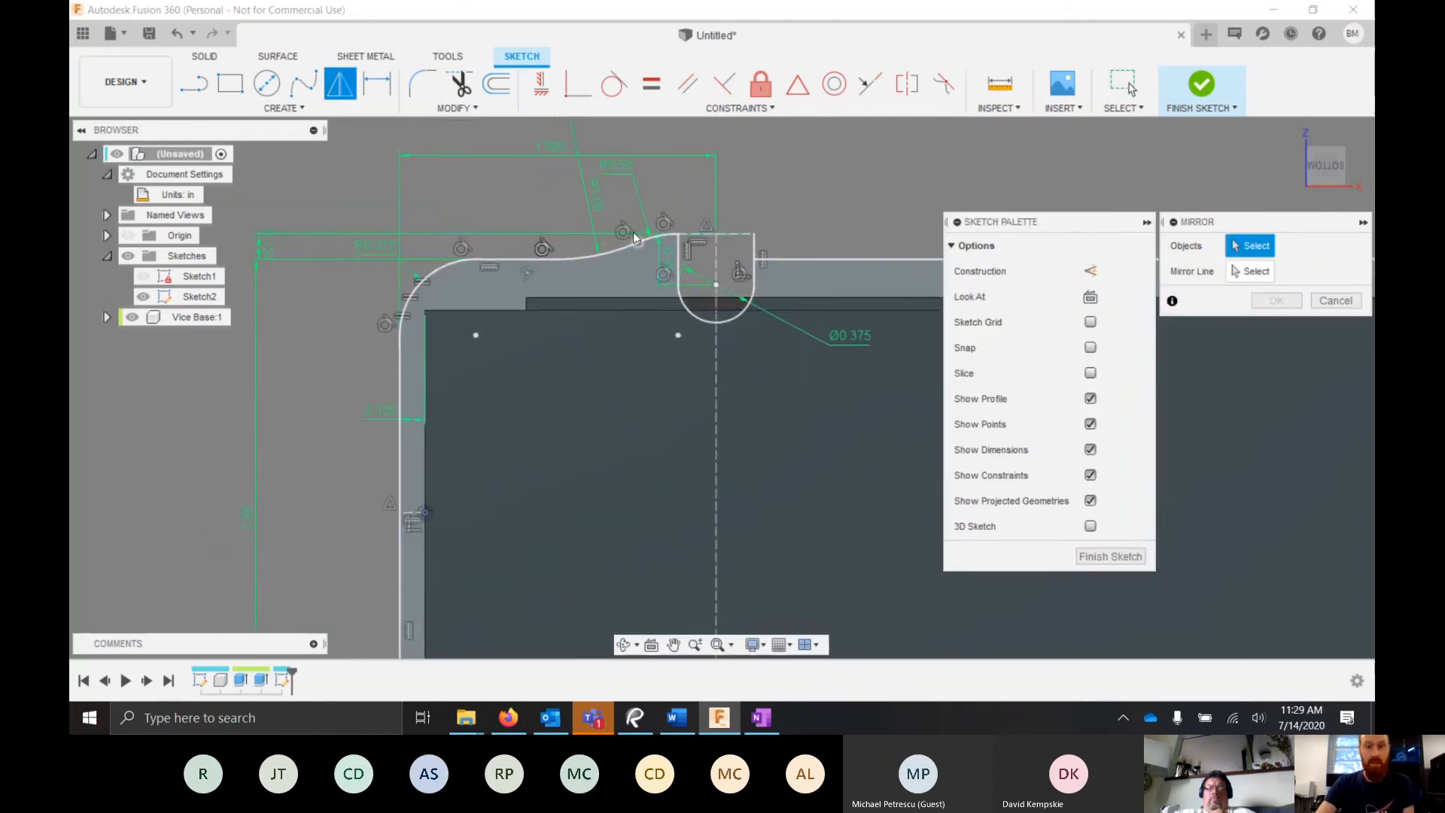
double_click(674, 241)
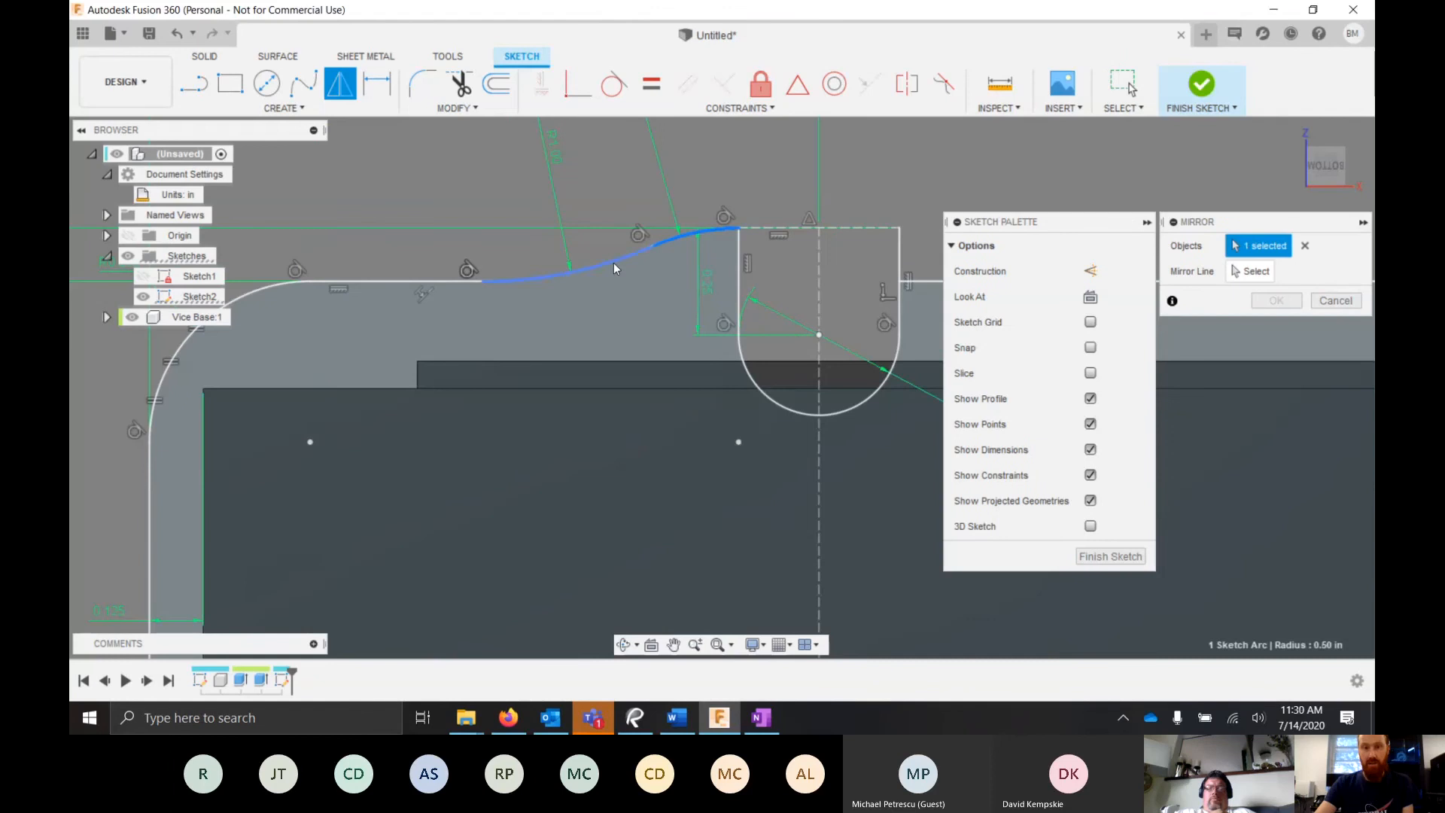
scroll(423, 289, "down", 3)
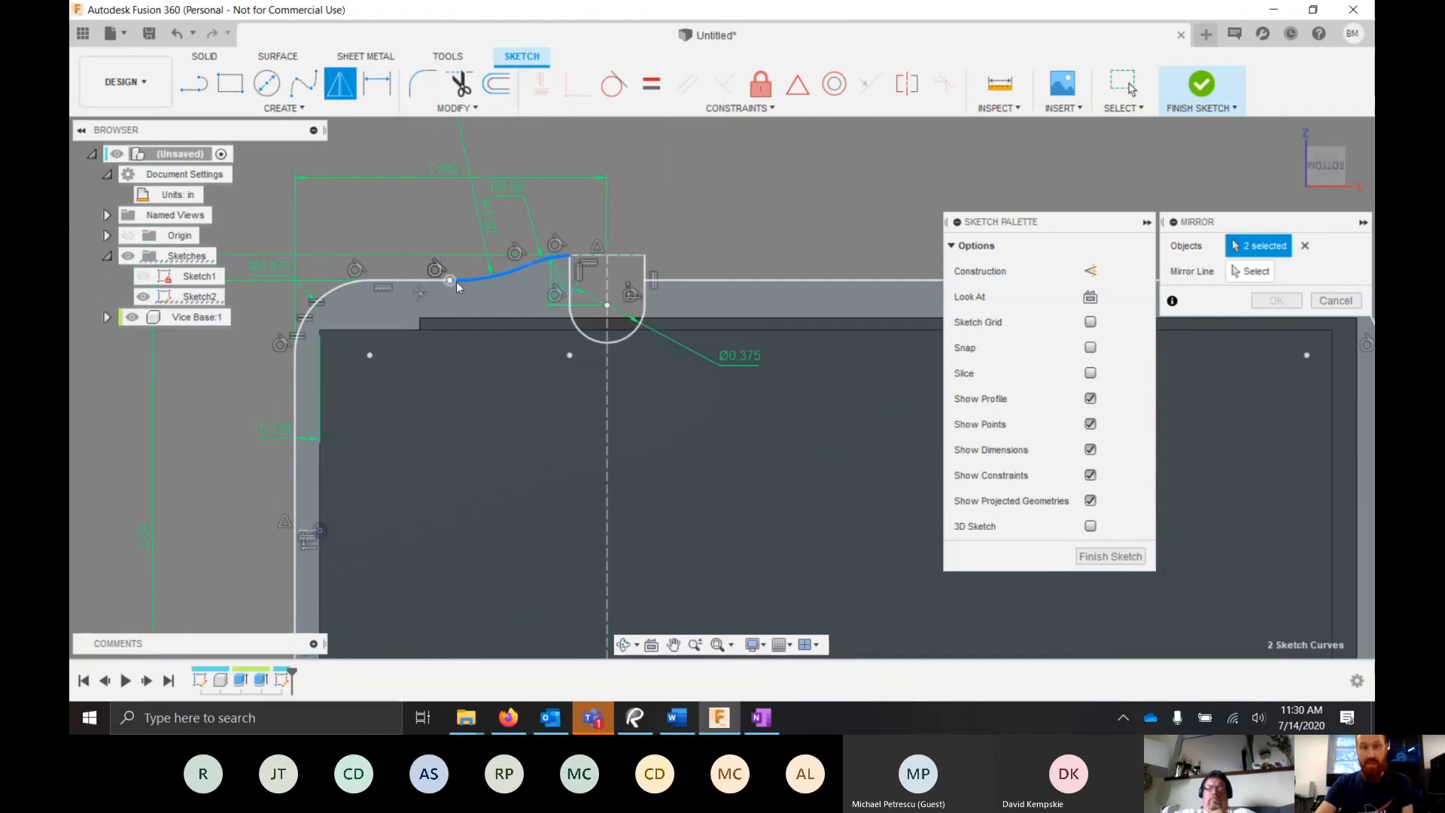
left_click(1255, 275)
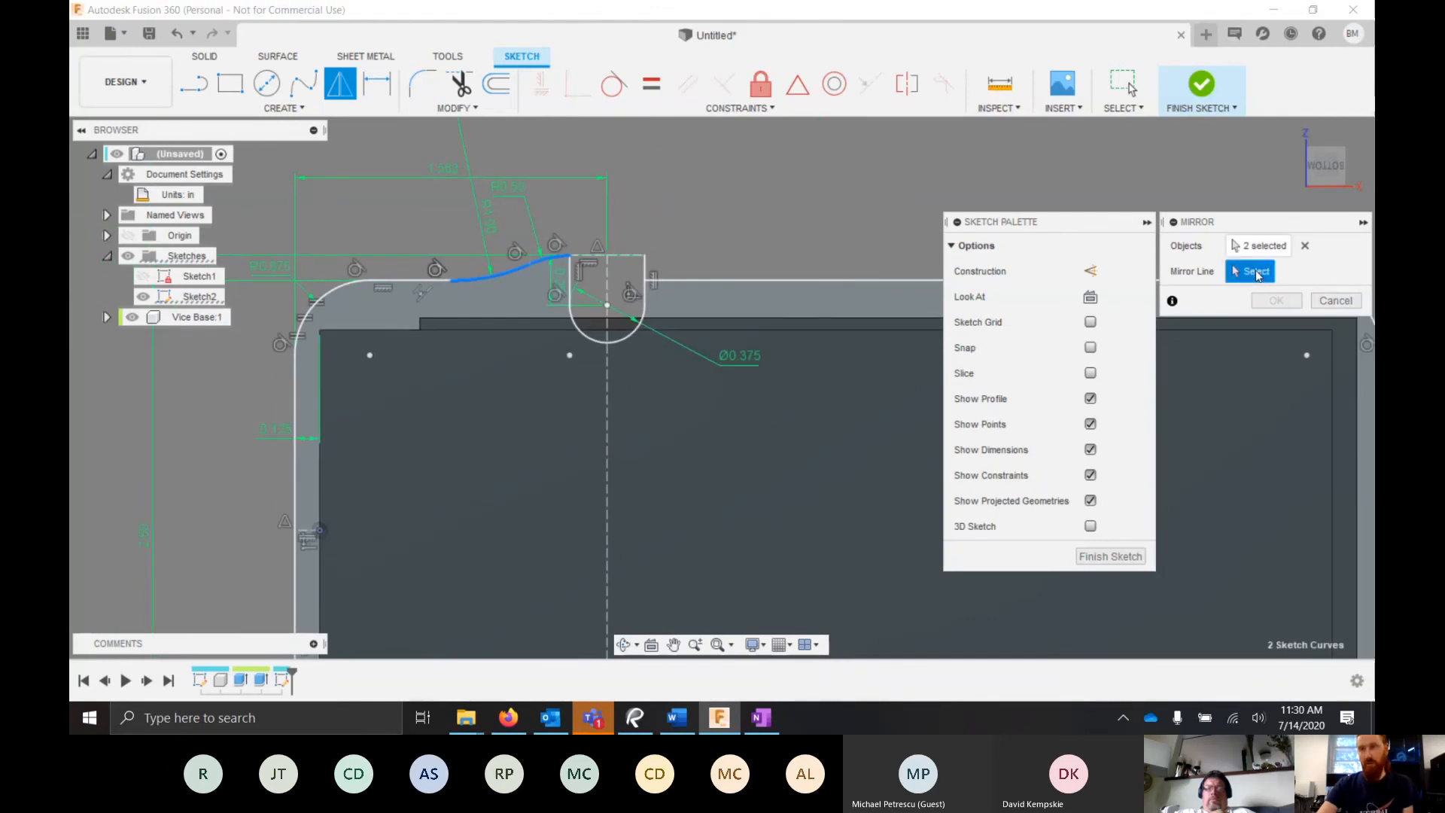
left_click(606, 412)
scroll(692, 259, "down", 3)
scroll(607, 282, "up", 5)
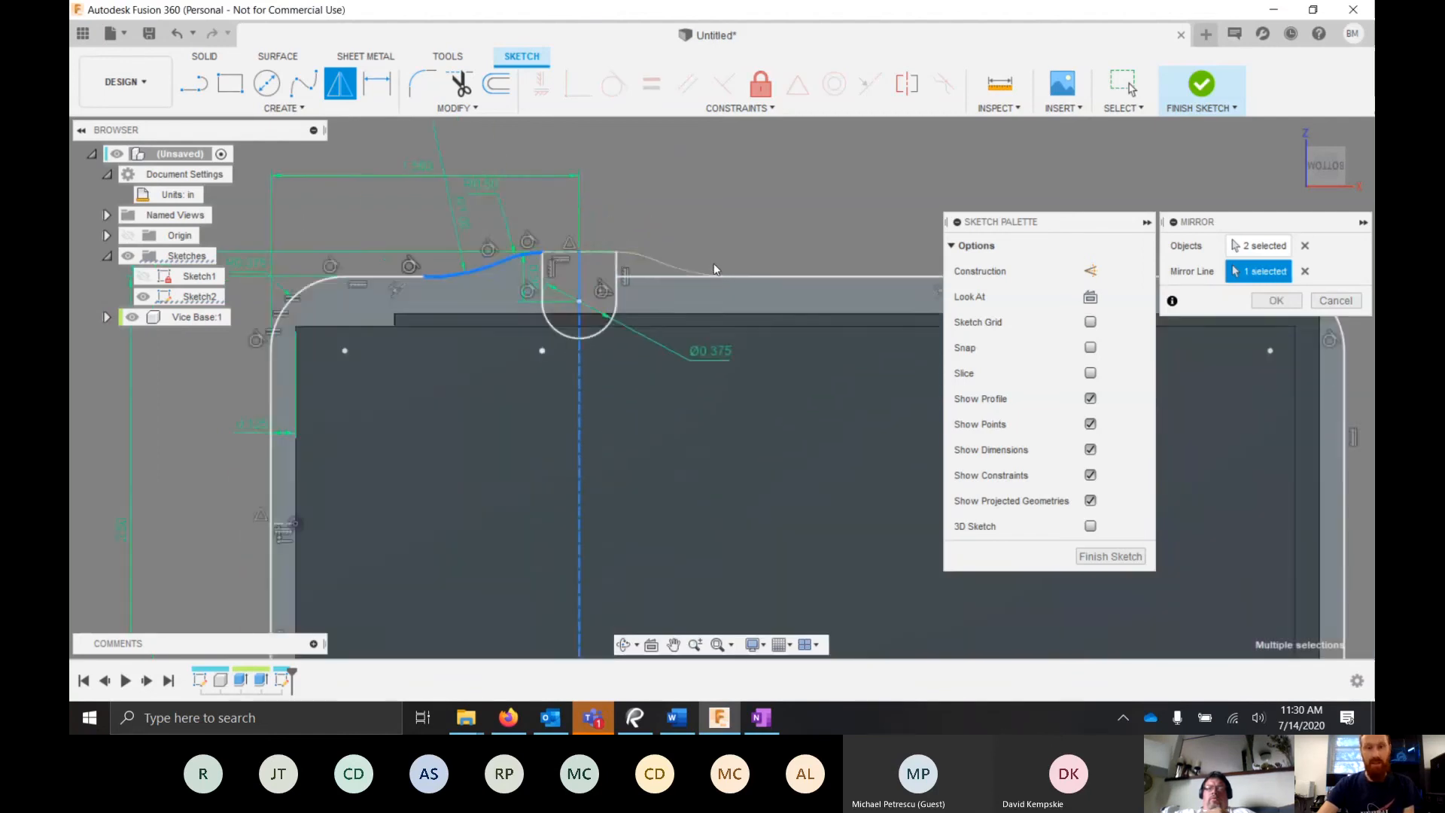
scroll(610, 279, "up", 3)
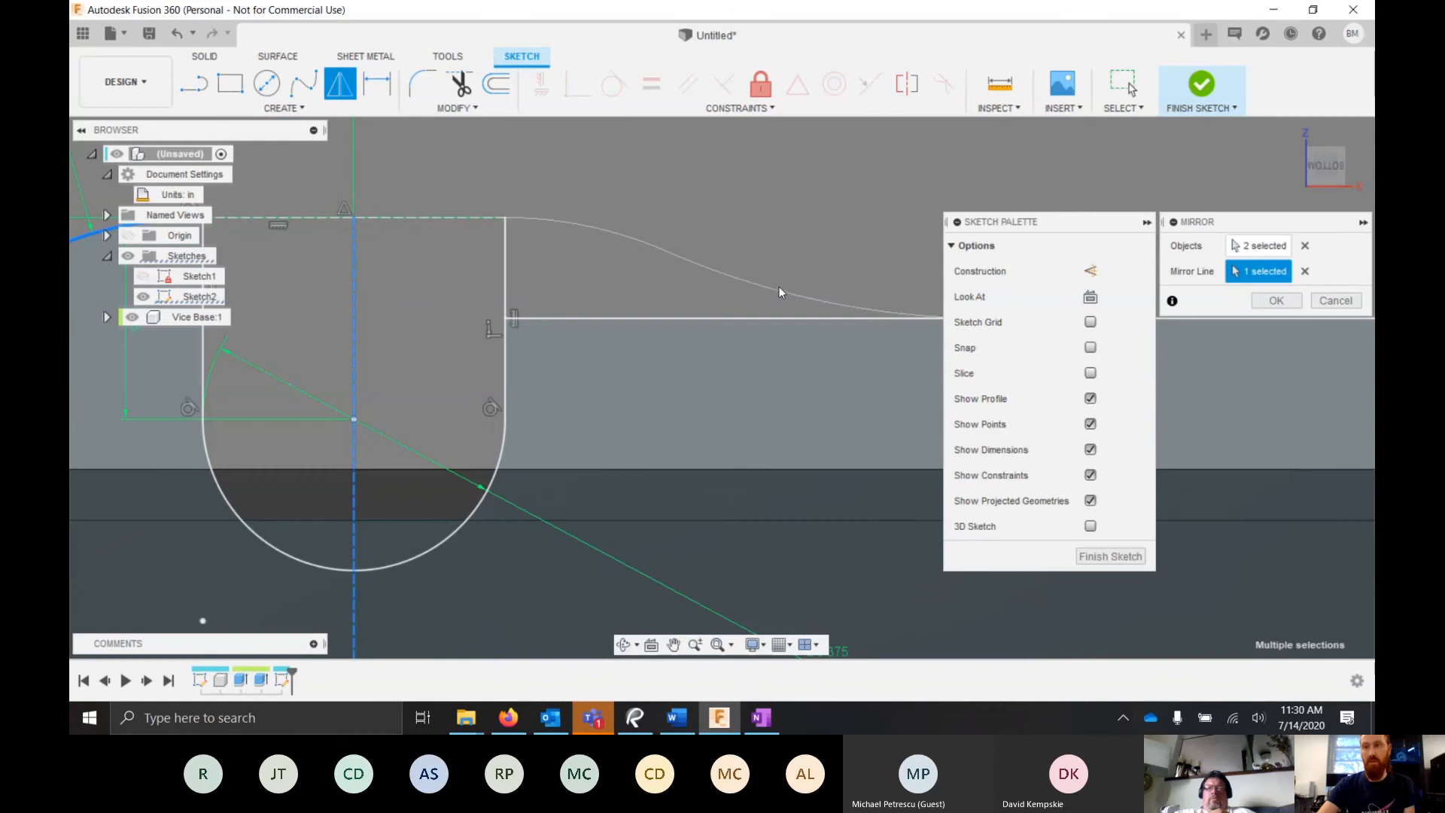
scroll(745, 280, "up", 3)
scroll(712, 275, "down", 5)
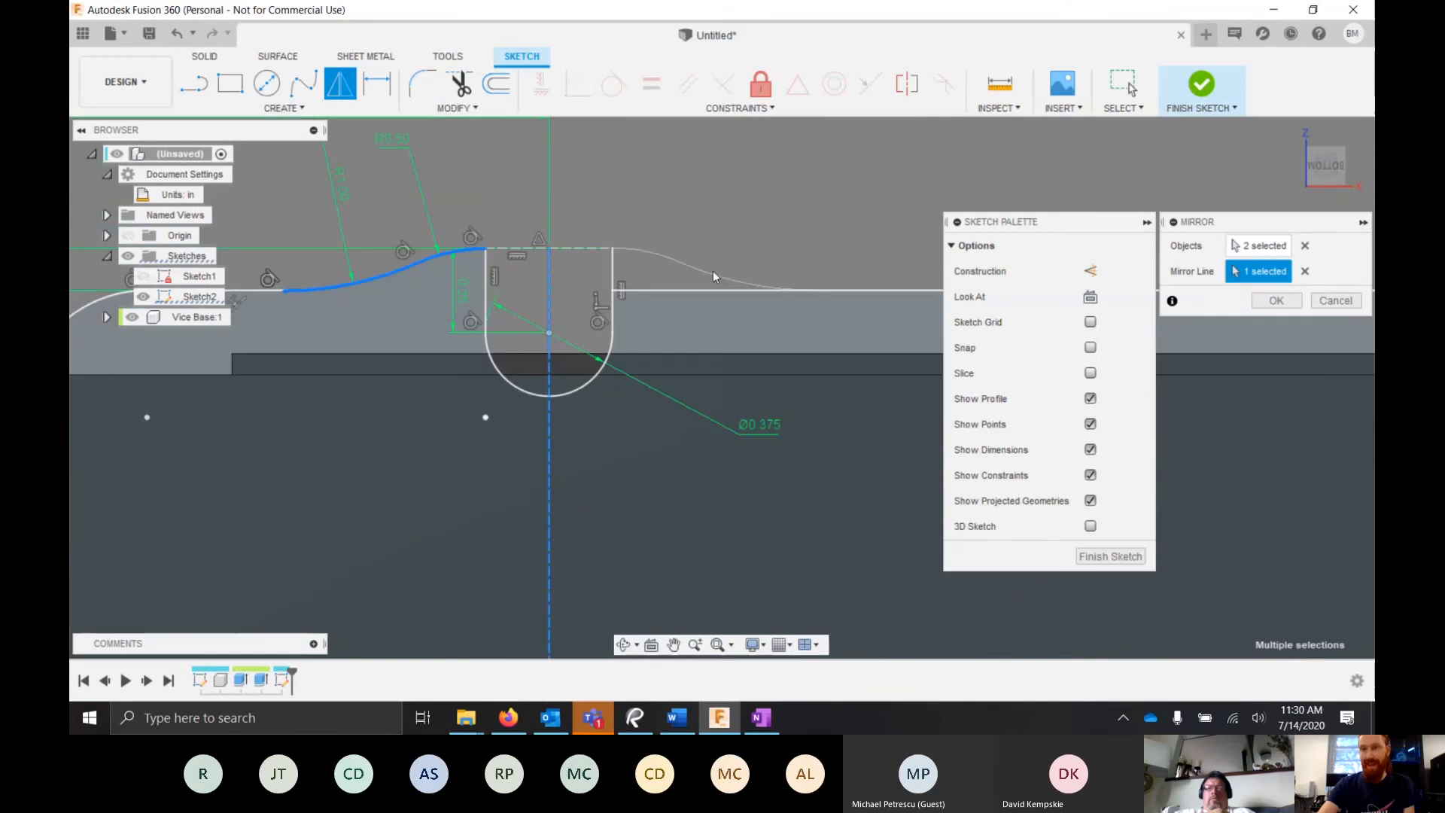
left_click(1277, 301)
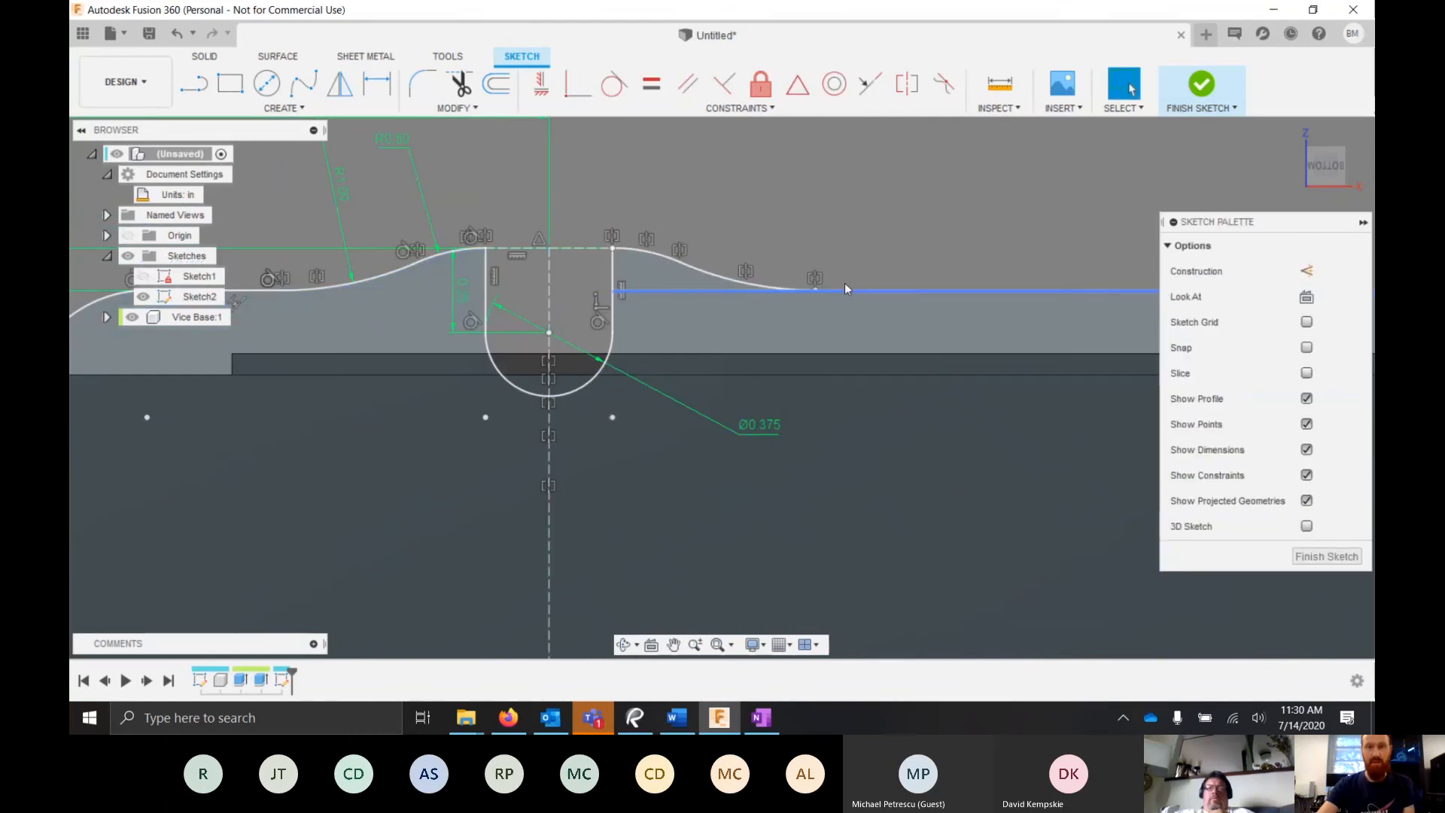
- Trim the plate edge segment beneath the mirrored arcs, between the slot's right line and the mirrored curve's end
key("t")
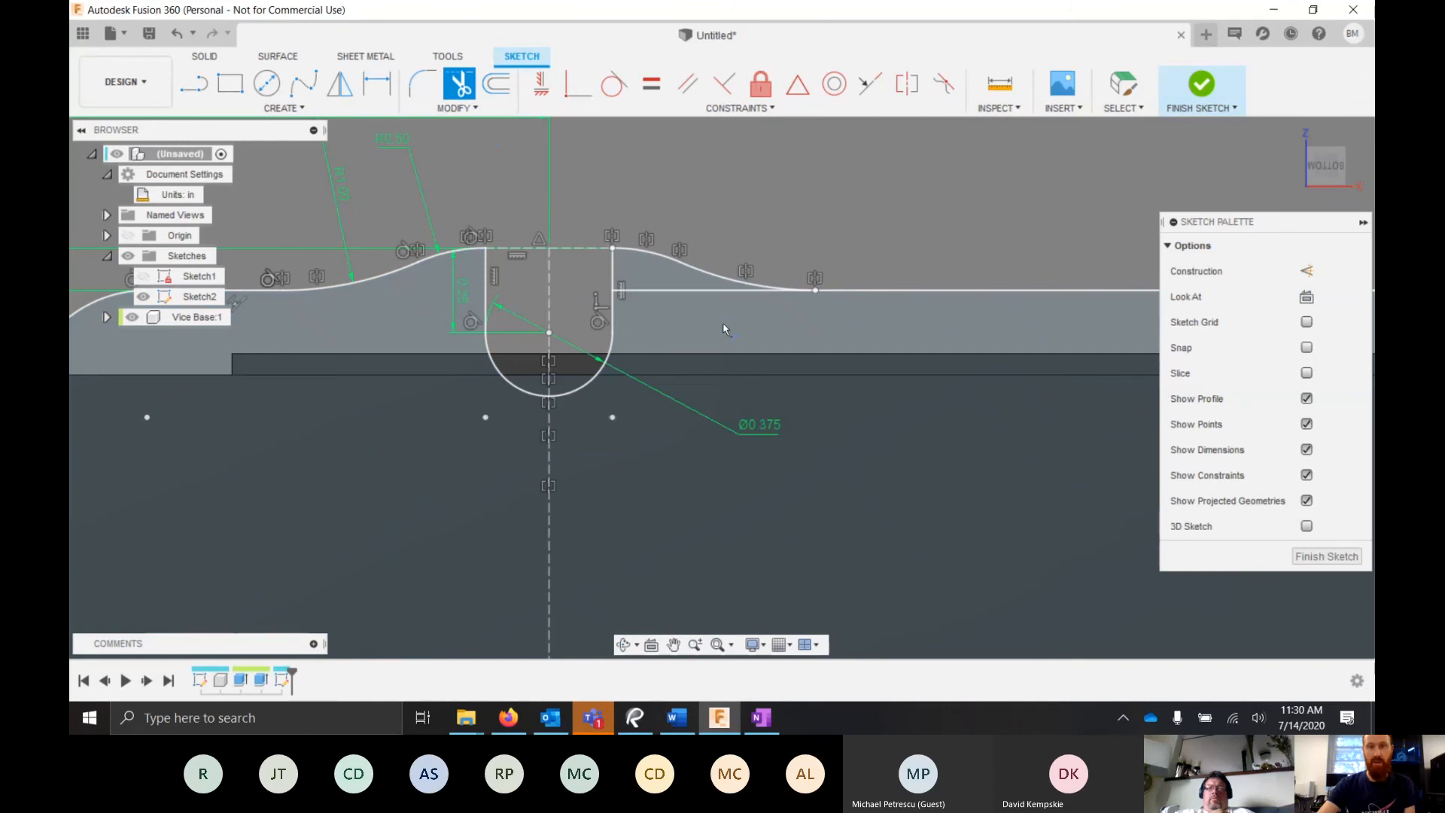
left_click(710, 290)
scroll(730, 264, "down", 5)
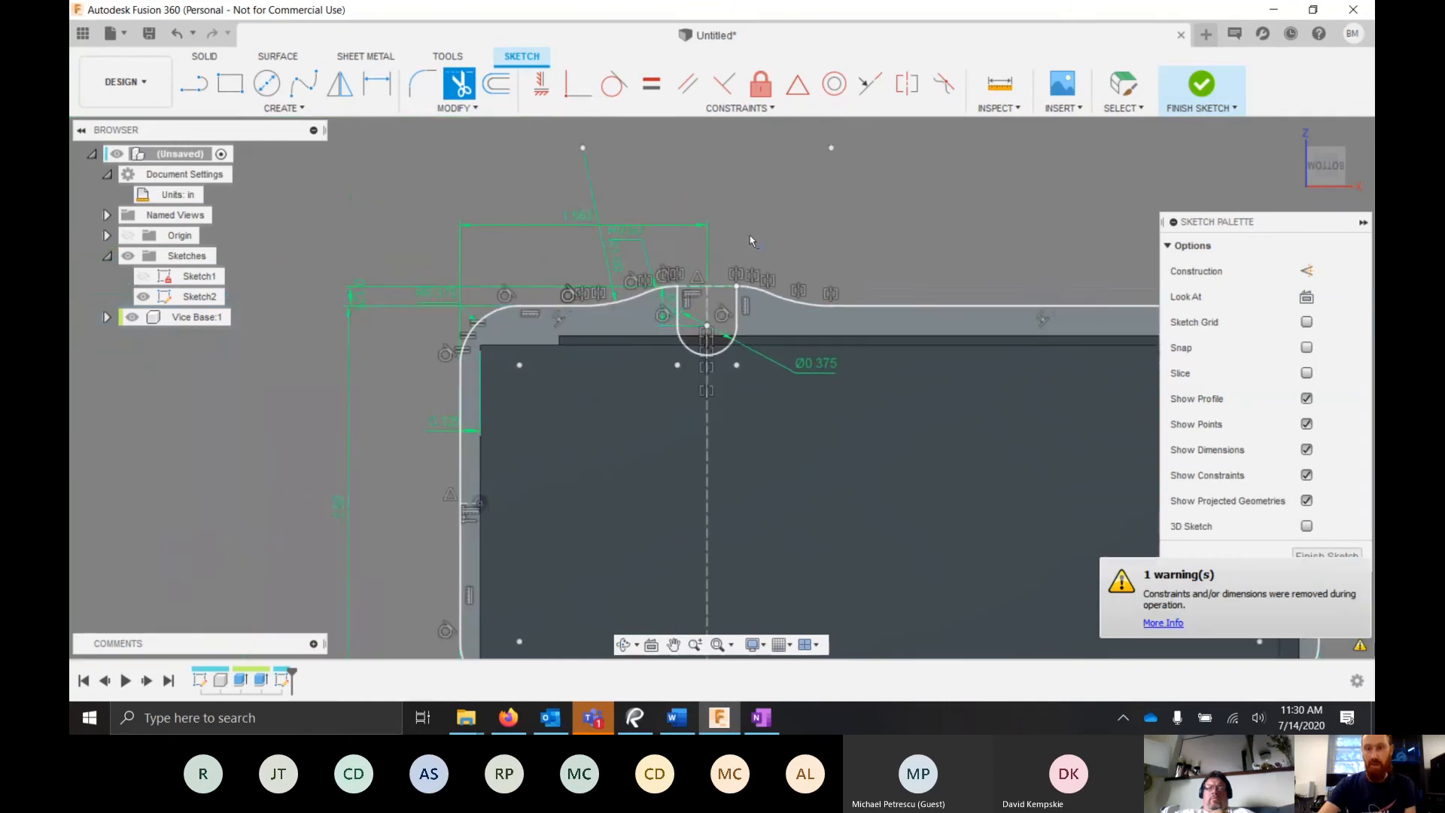
scroll(712, 269, "up", 3)
scroll(719, 289, "down", 2)
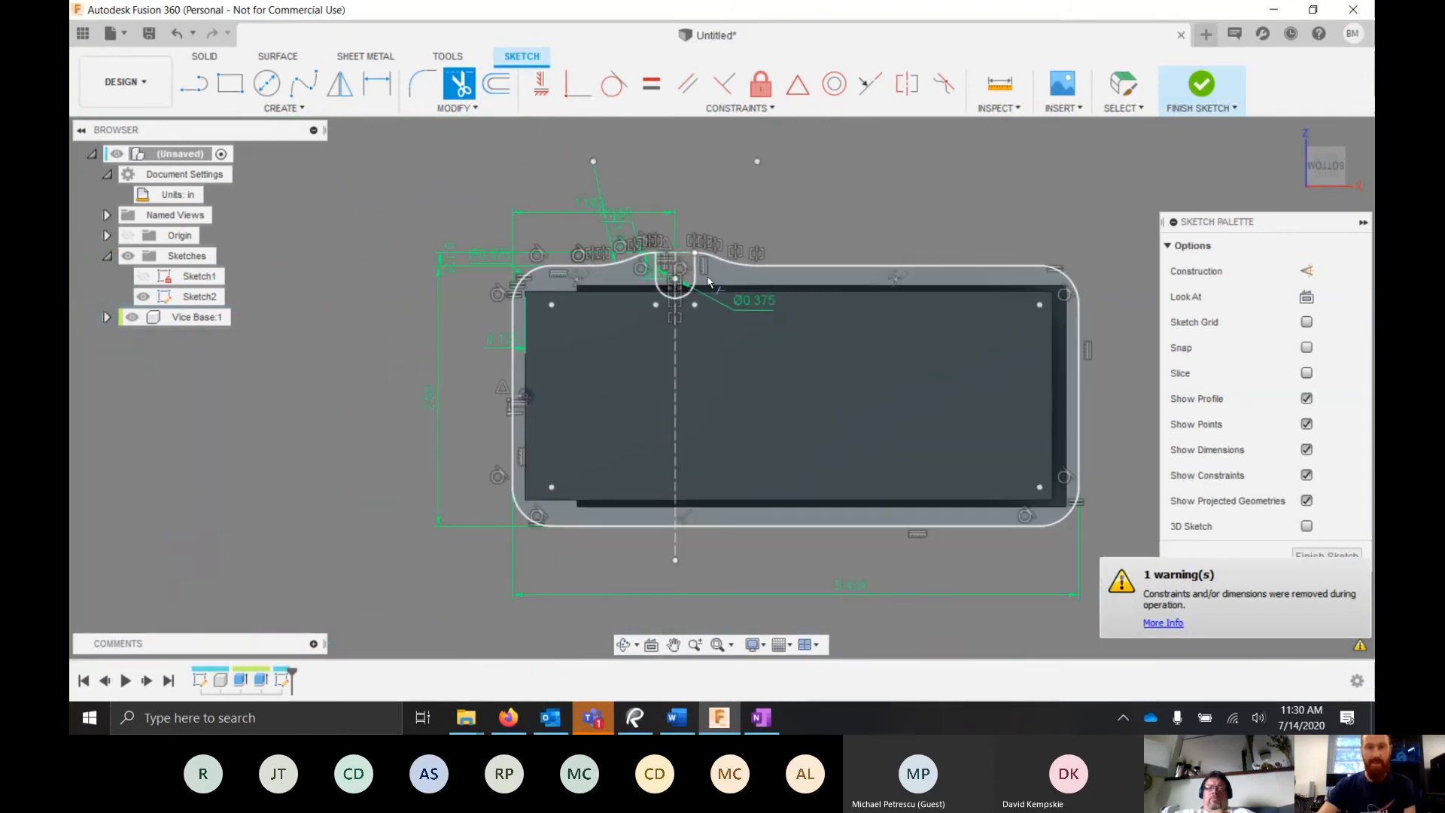
scroll(719, 290, "up", 3)
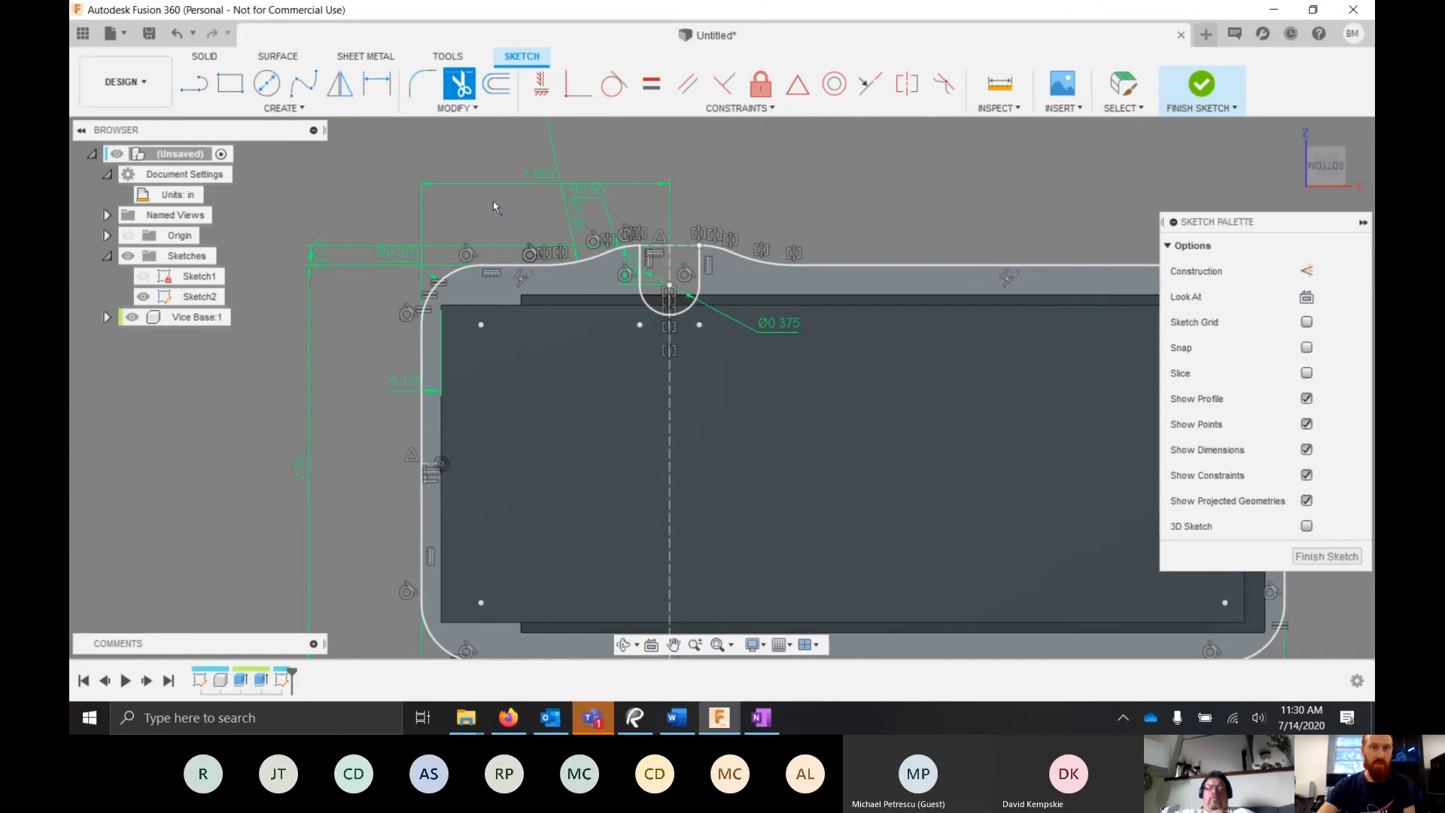
key("Escape")
- Look over the base outline from the slotted ear to the opposite long edge
scroll(788, 253, "down", 2)
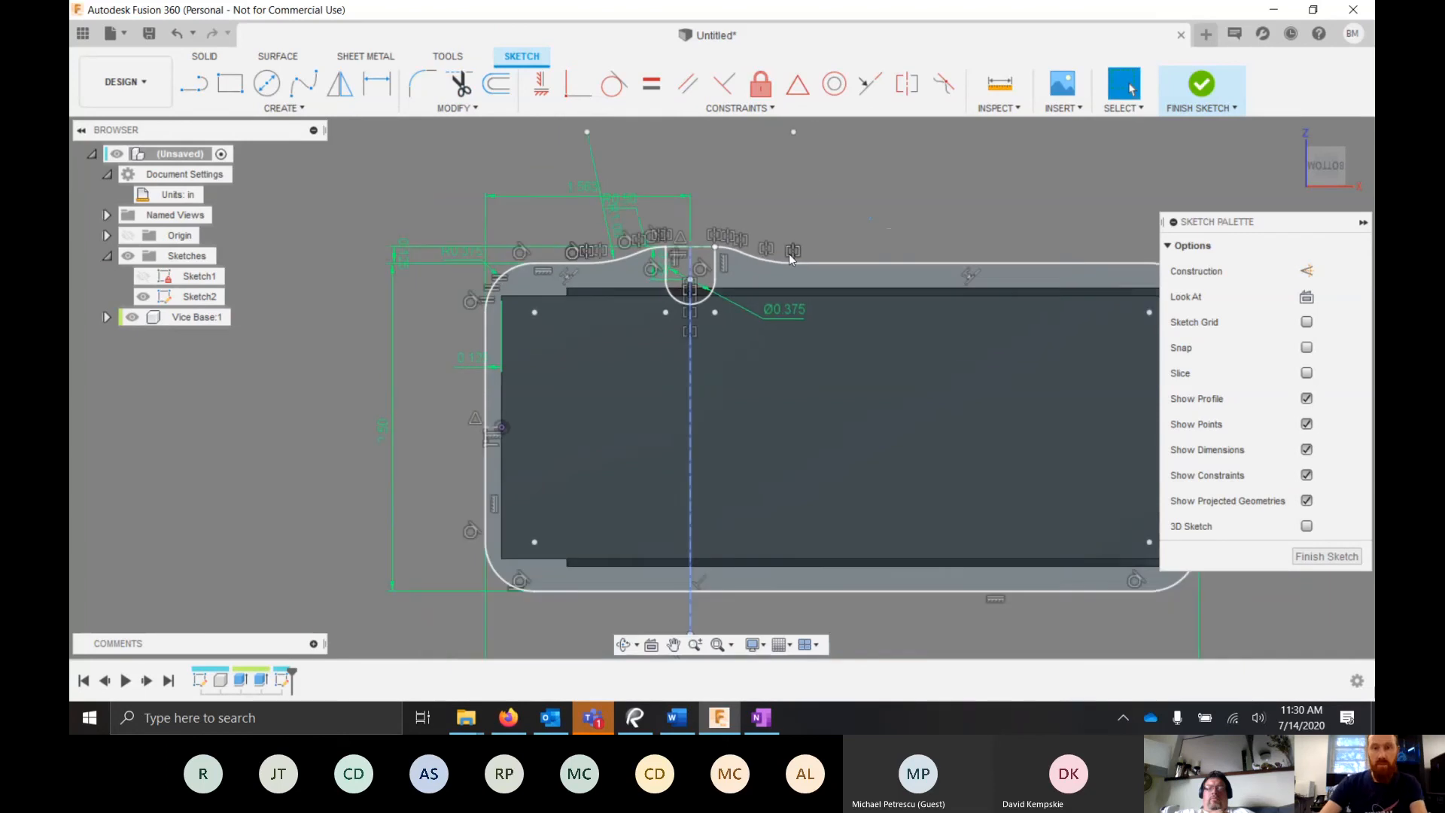
scroll(707, 278, "down", 2)
scroll(707, 450, "up", 3)
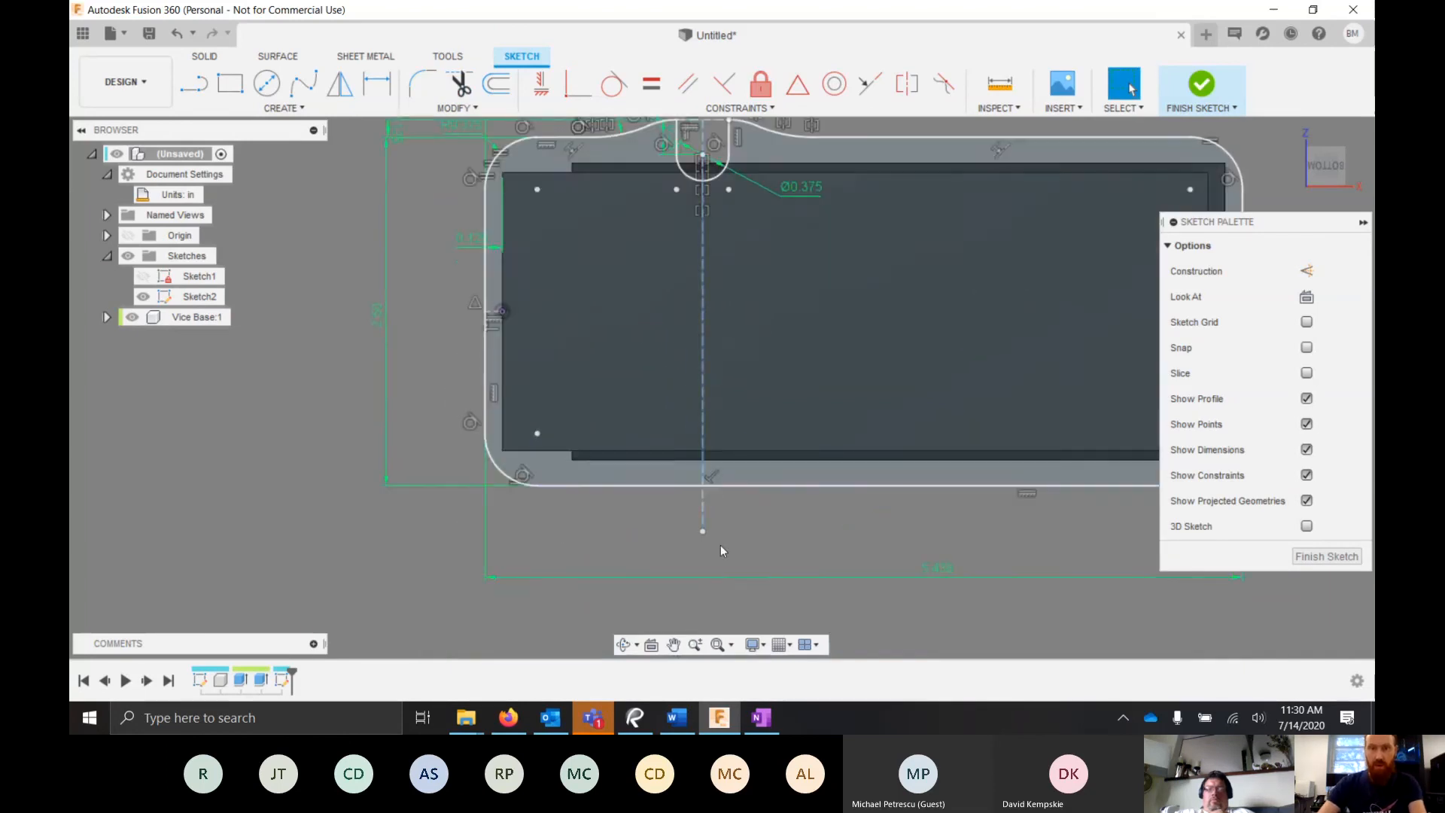
scroll(733, 252, "down", 2)
scroll(735, 179, "down", 2)
scroll(717, 414, "up", 1)
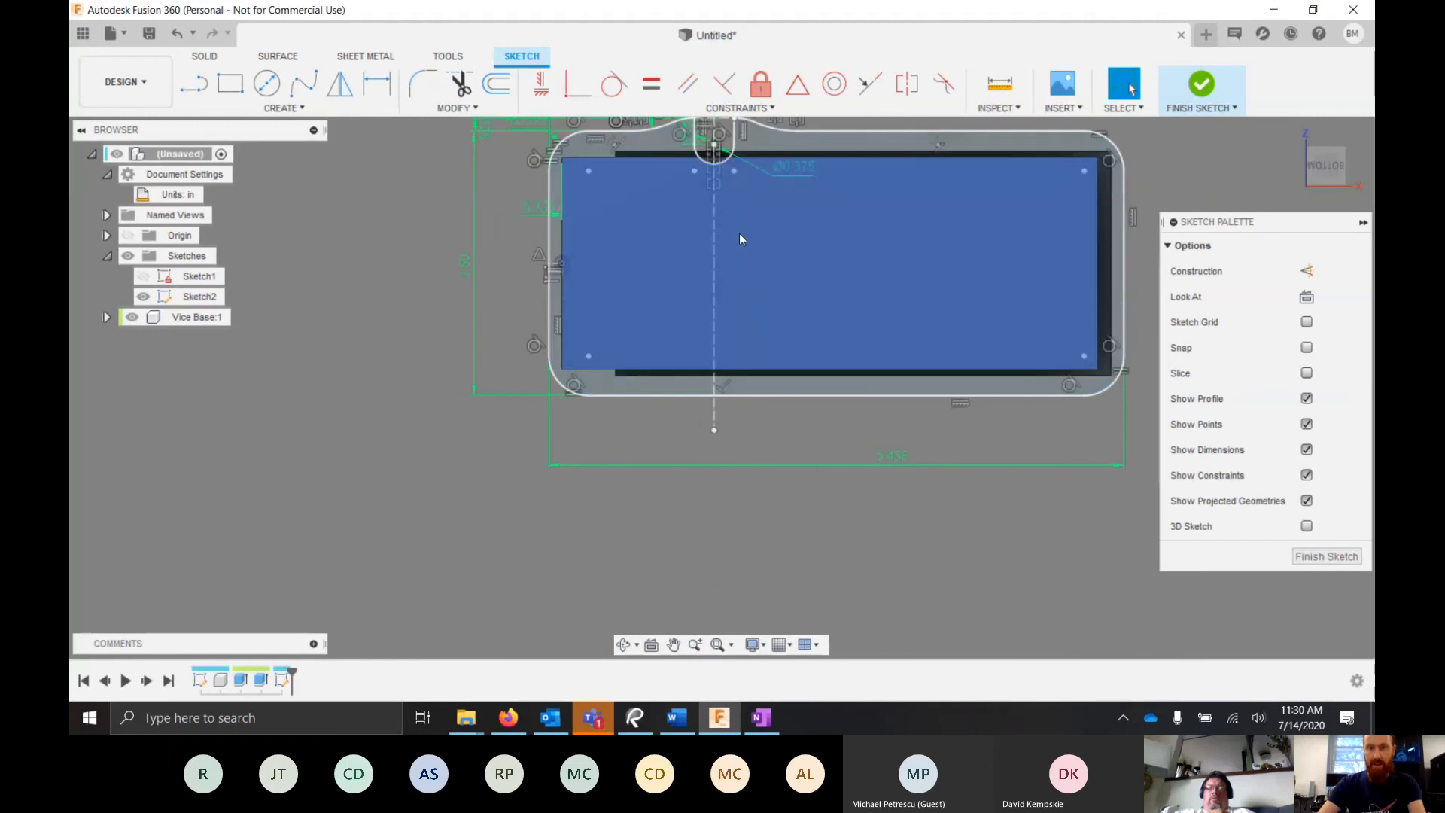
scroll(751, 398, "up", 1)
scroll(736, 326, "down", 2)
- Mirror the complete ear profile, including the slot and both S-curves, about the short horizontal centerline on the plate's left edge
scroll(752, 292, "up", 5)
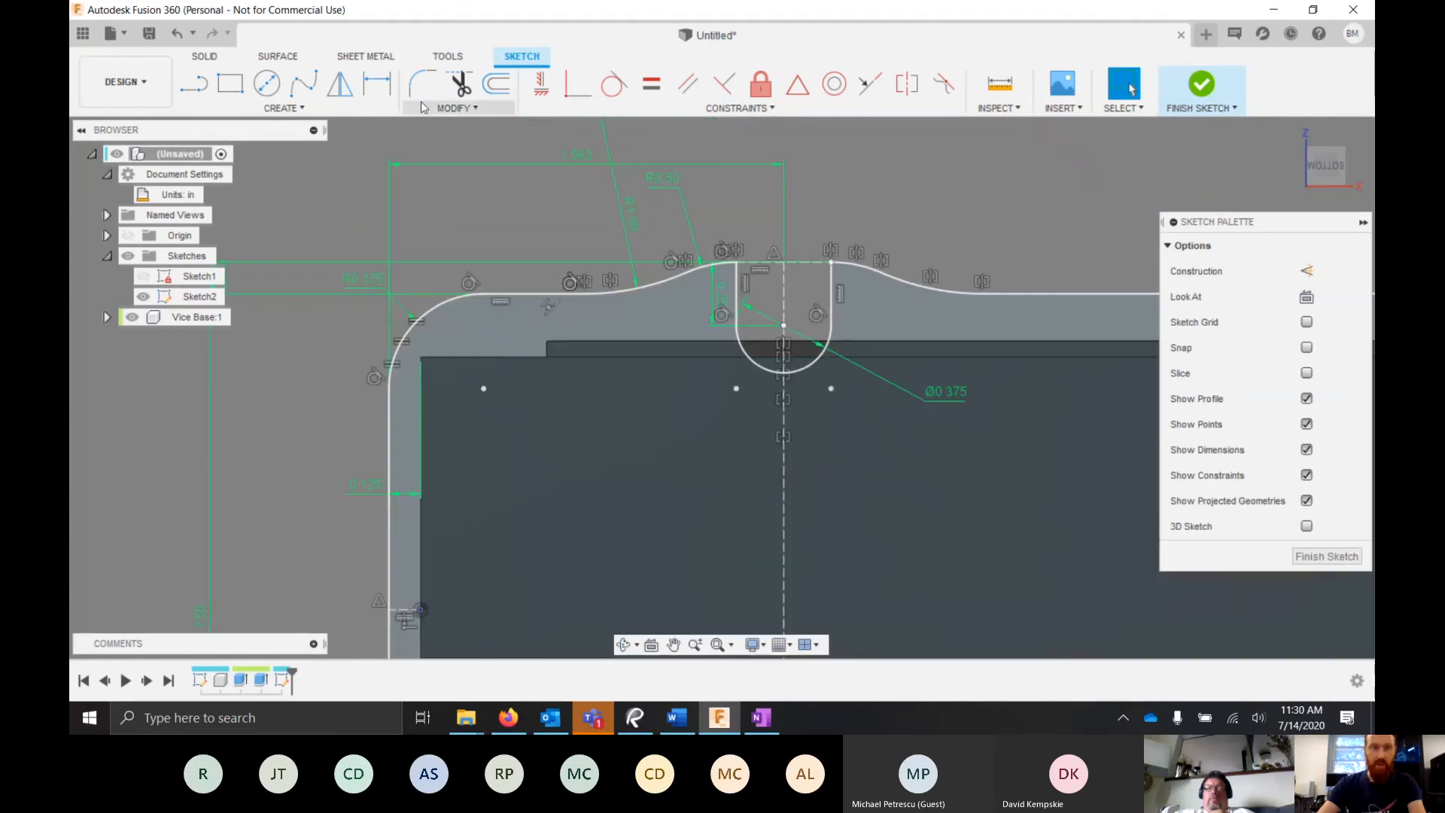
left_click(342, 89)
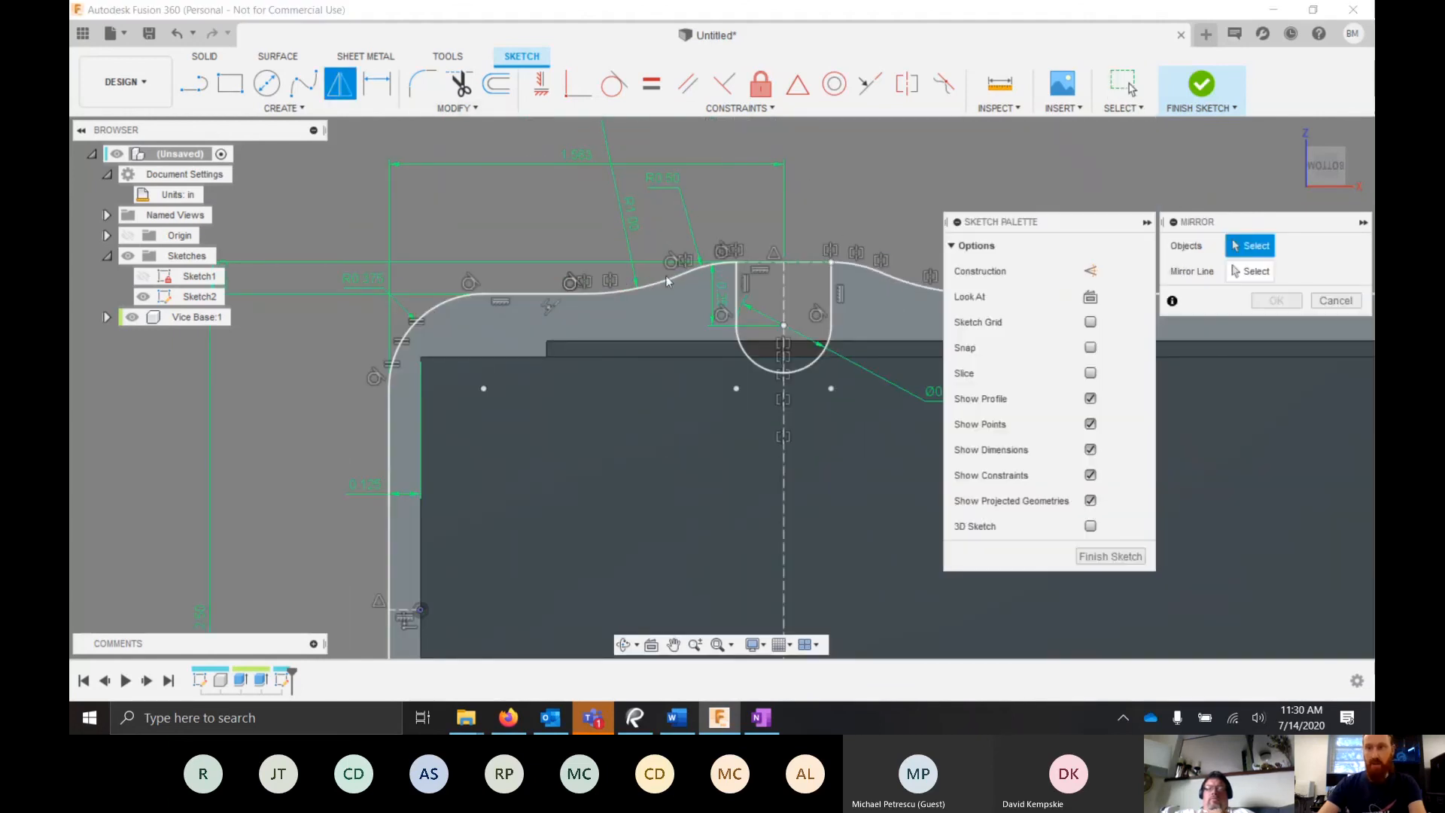
left_click(625, 295)
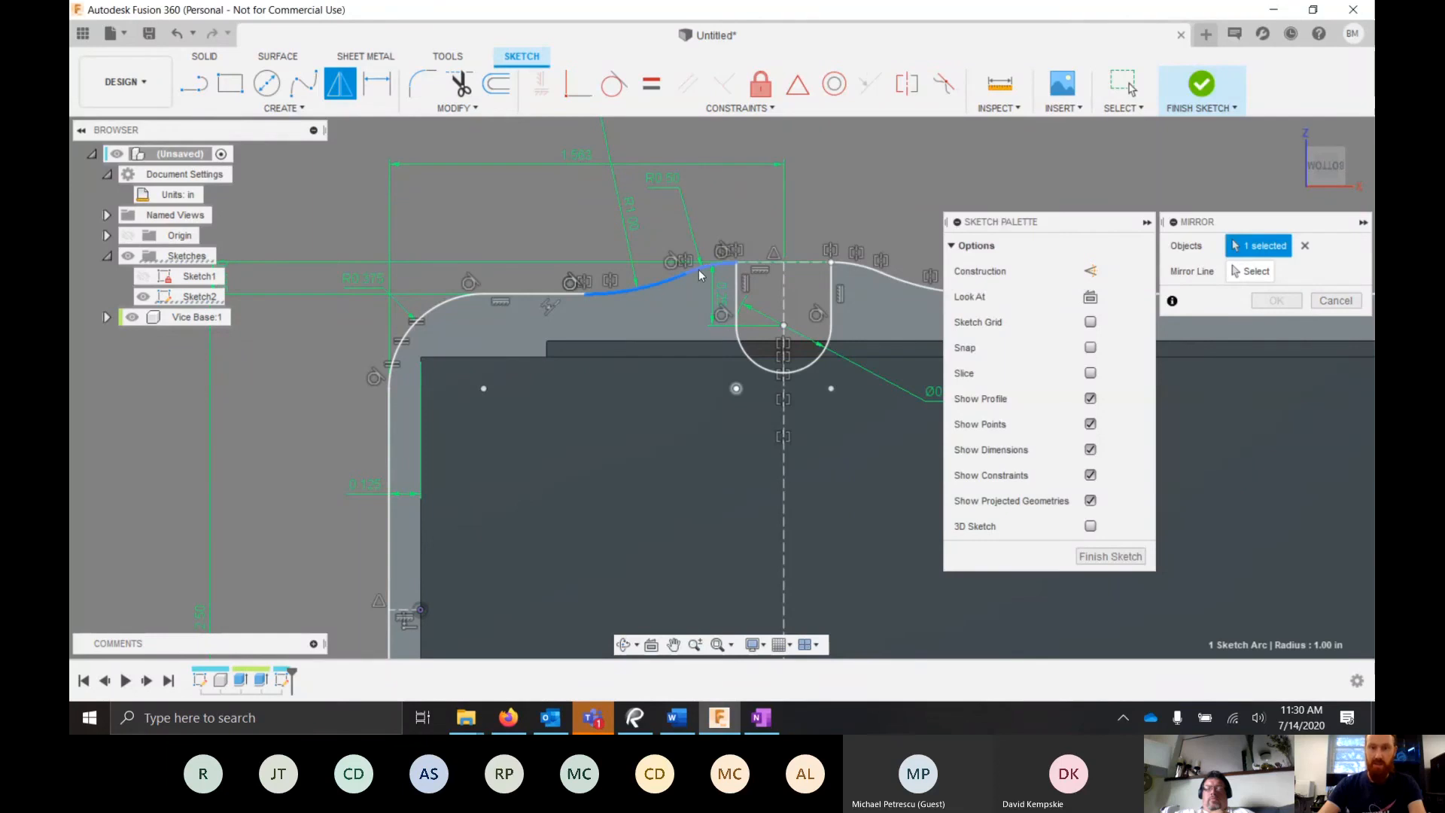
left_click(737, 284)
left_click(745, 349)
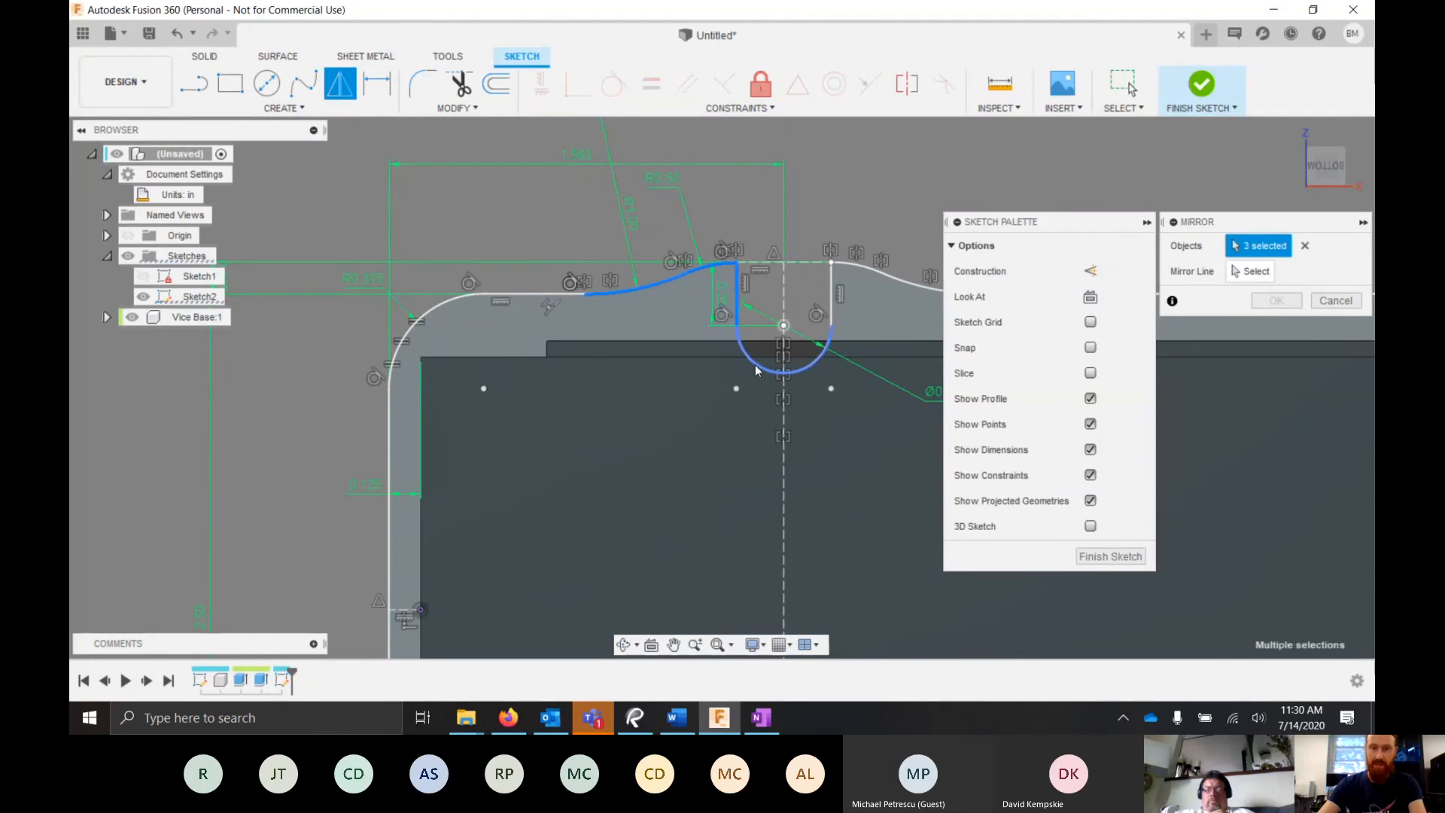
left_click(832, 293)
left_click(810, 264)
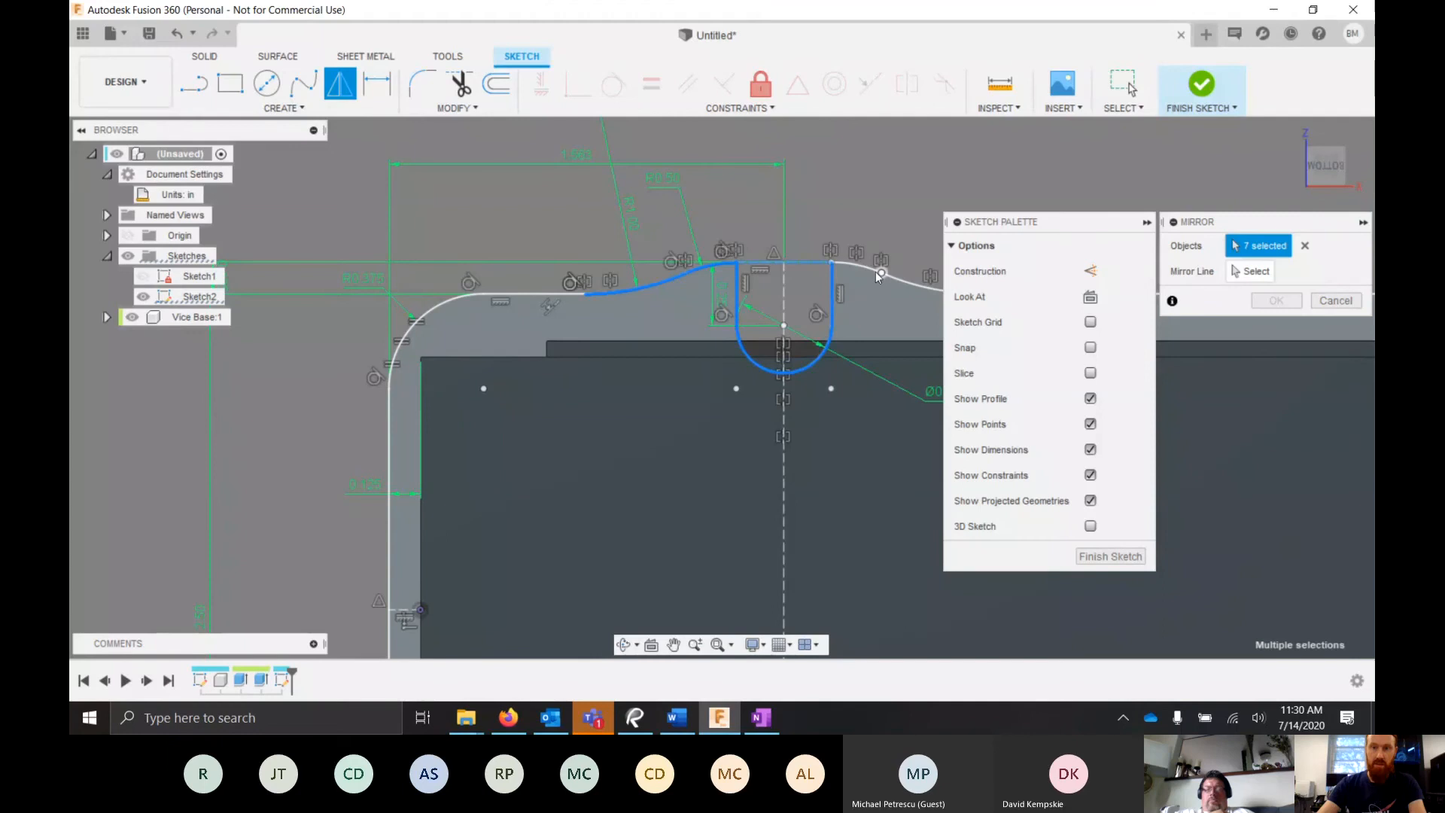
left_click(878, 277)
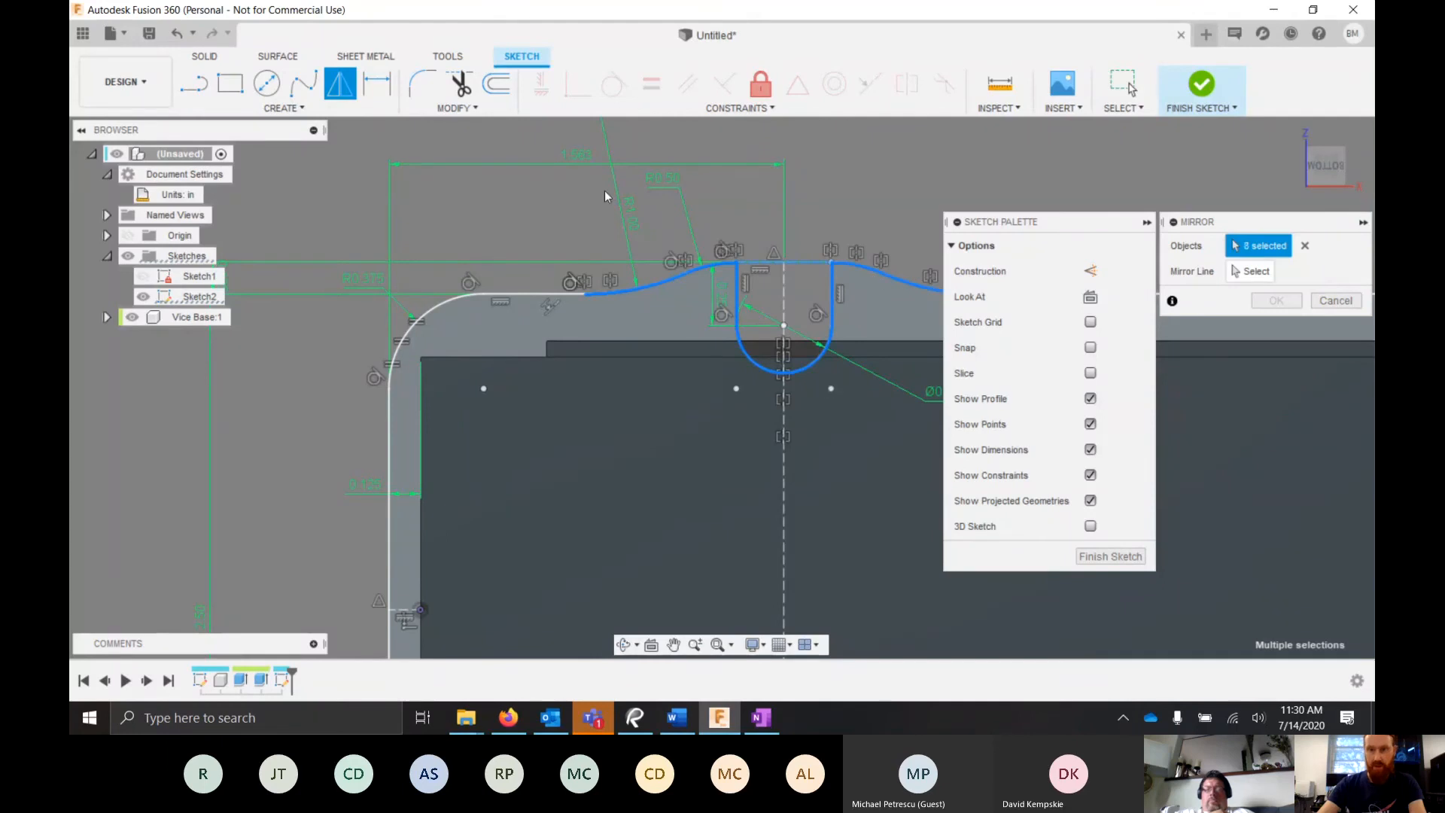
scroll(602, 194, "down", 3)
scroll(597, 268, "up", 2)
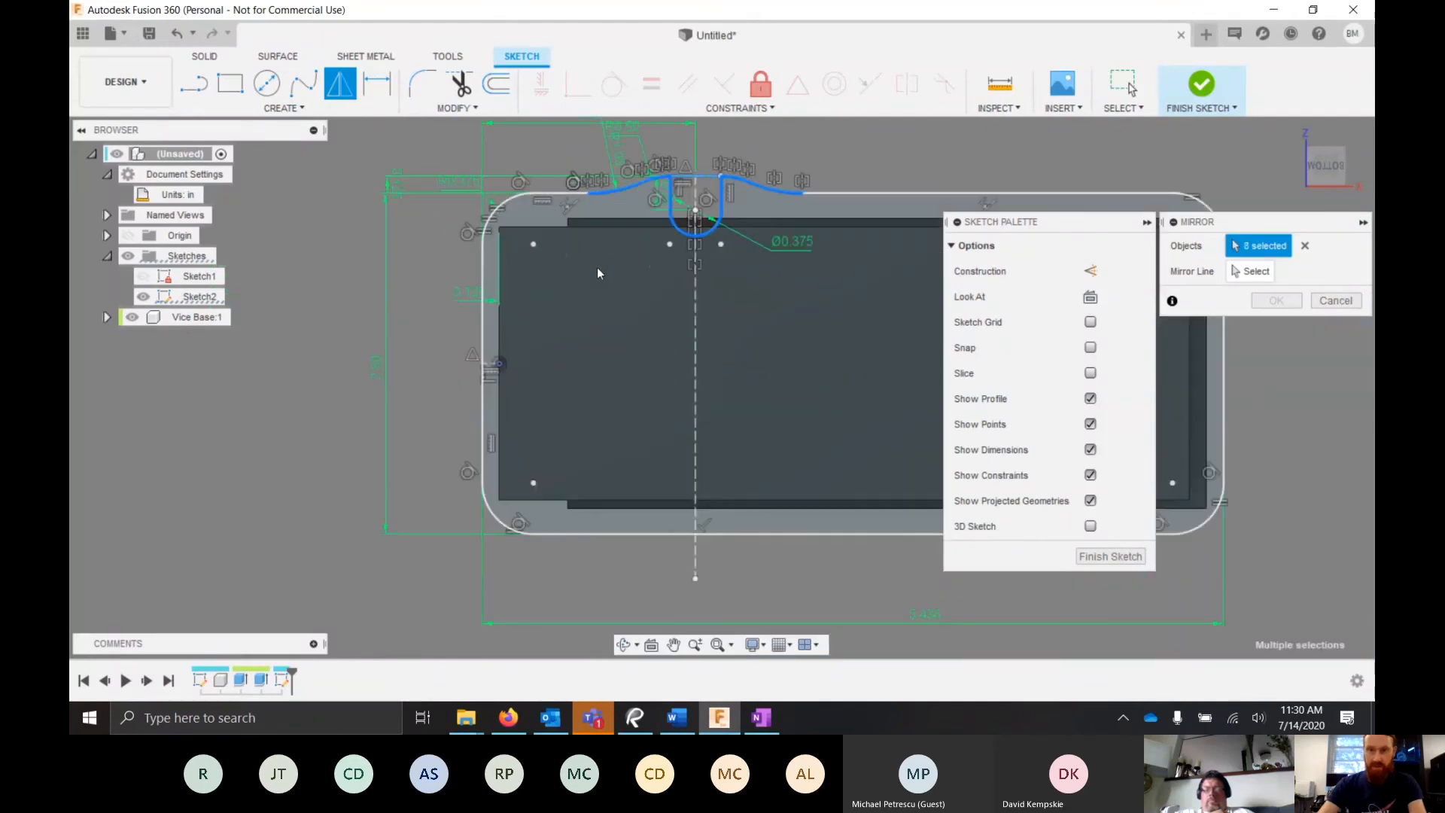
left_click(1251, 271)
scroll(481, 365, "up", 5)
scroll(483, 364, "up", 3)
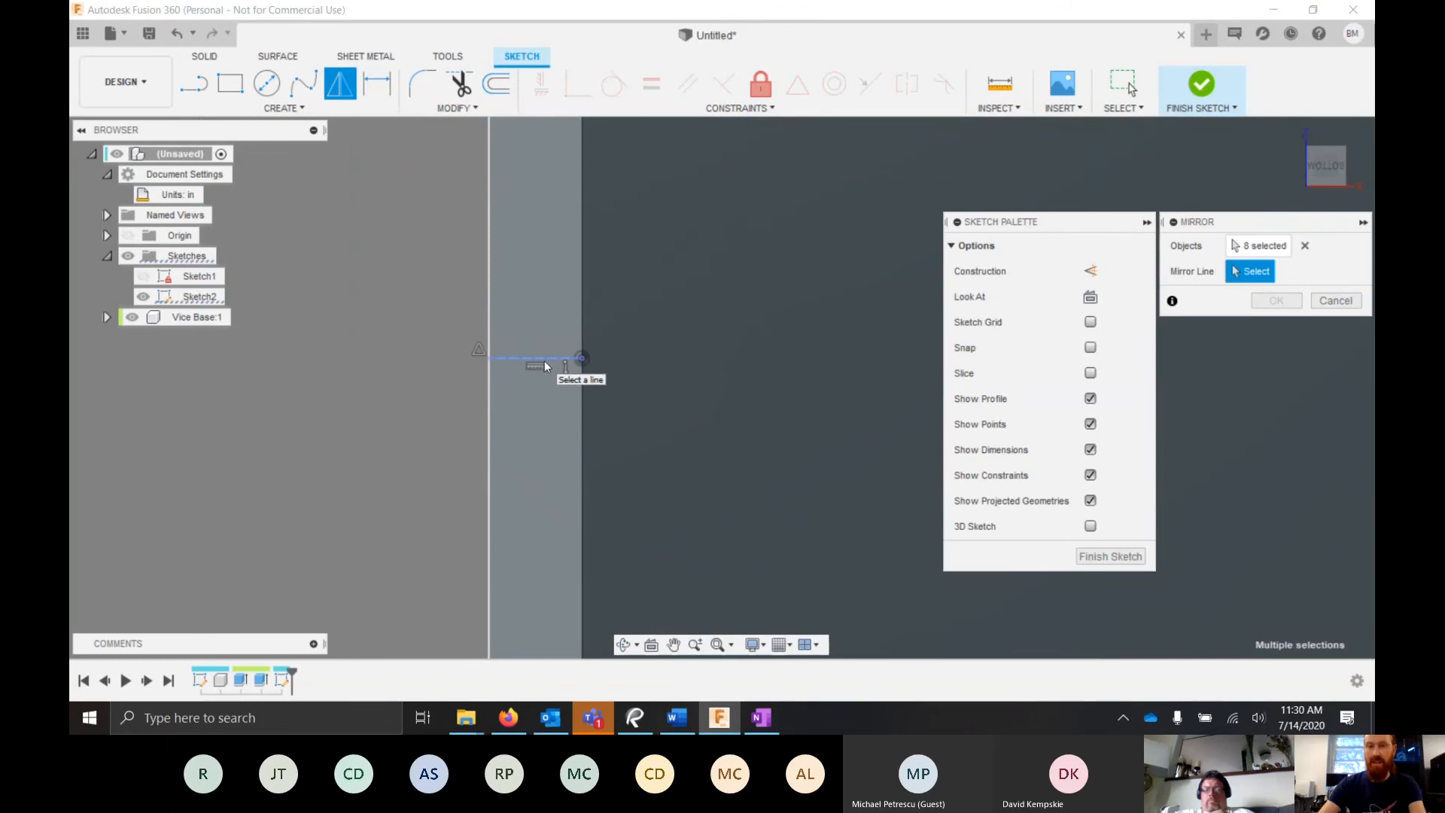
left_click(544, 359)
scroll(508, 350, "down", 8)
scroll(562, 370, "down", 2)
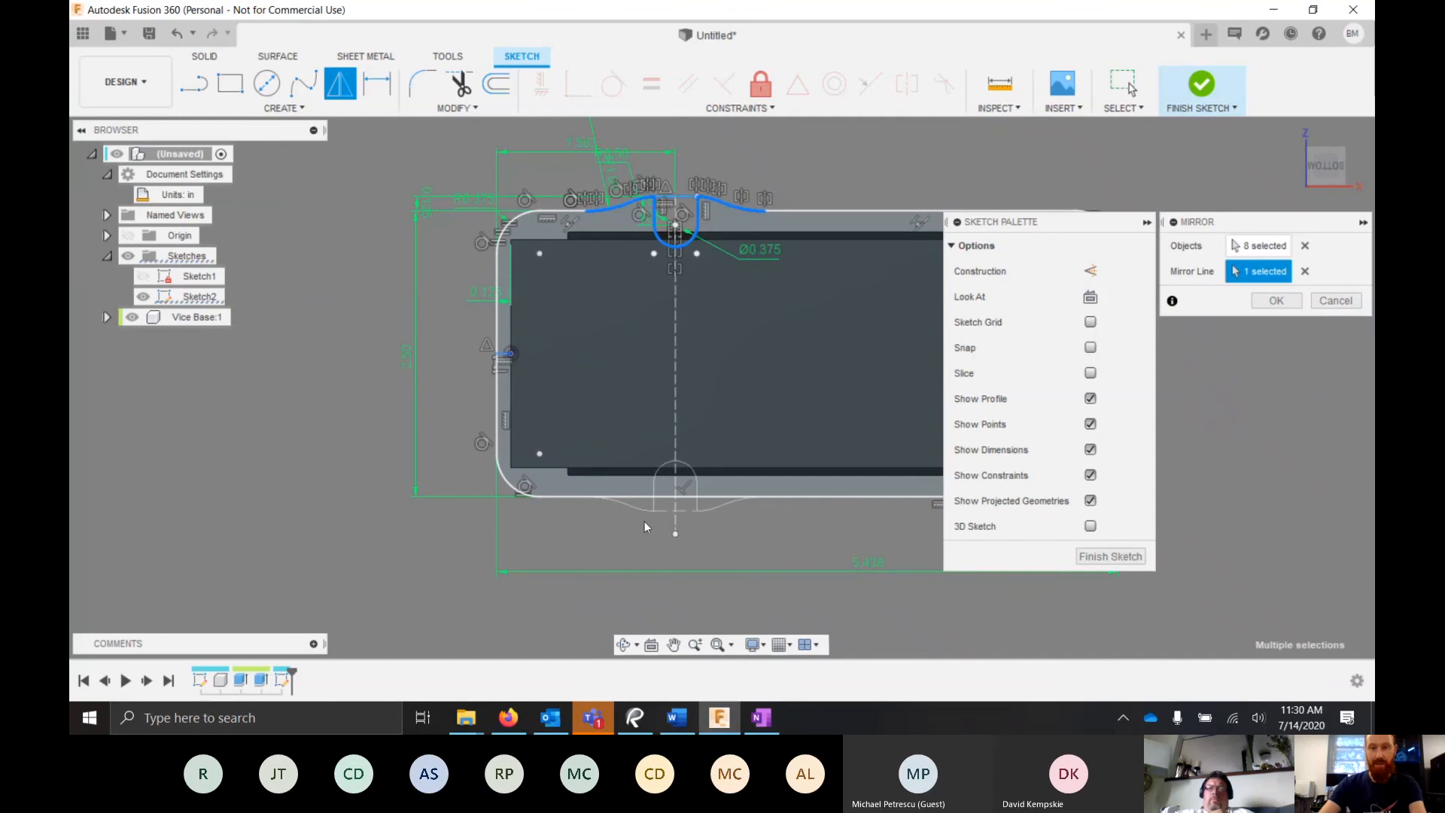
left_click(1276, 301)
- Move the free end of the vertical construction centerline to the midpoint of the construction line across the mirrored slot's opening
scroll(680, 531, "up", 3)
scroll(682, 535, "up", 2)
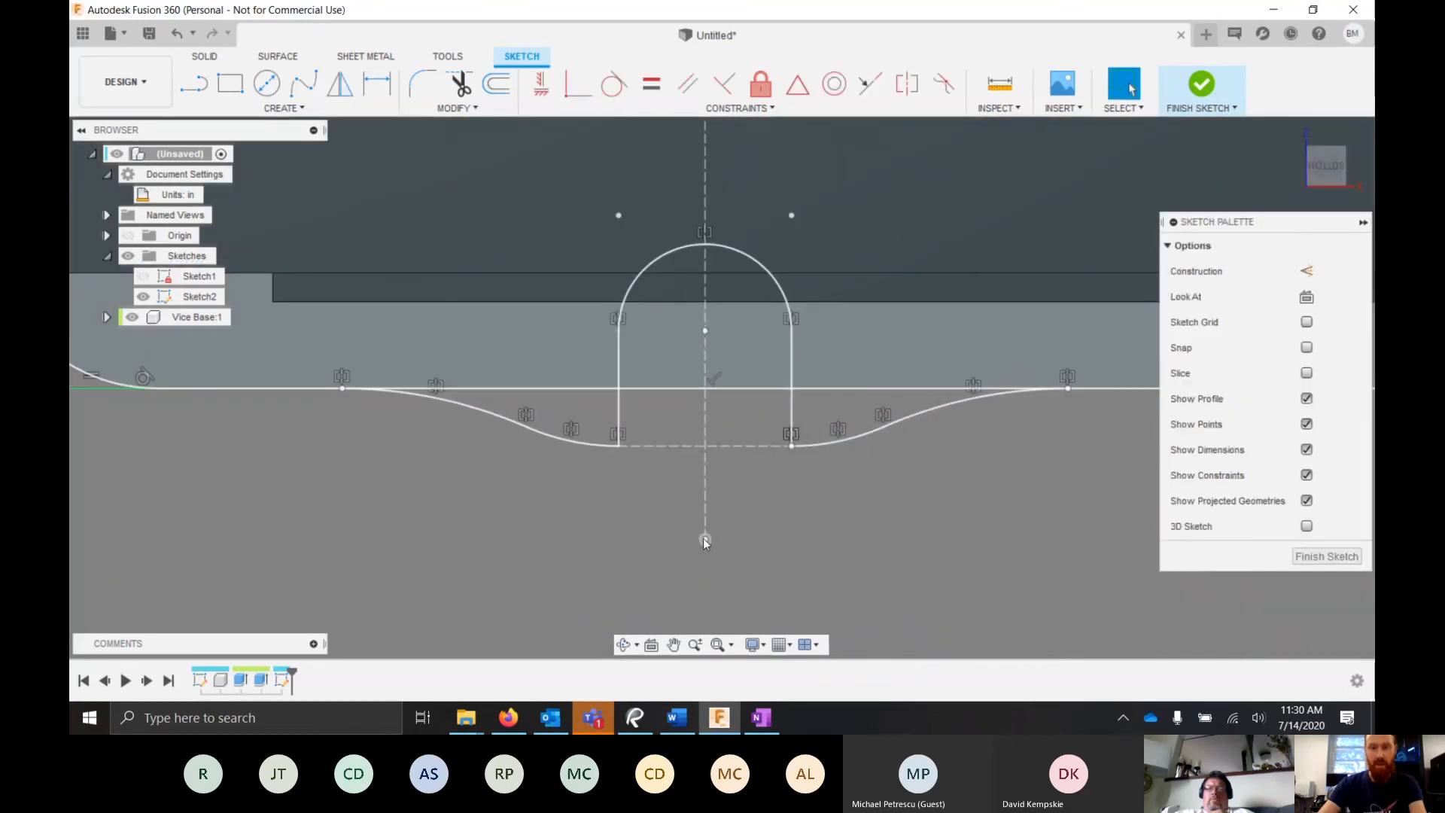
left_click_drag(703, 539, 708, 452)
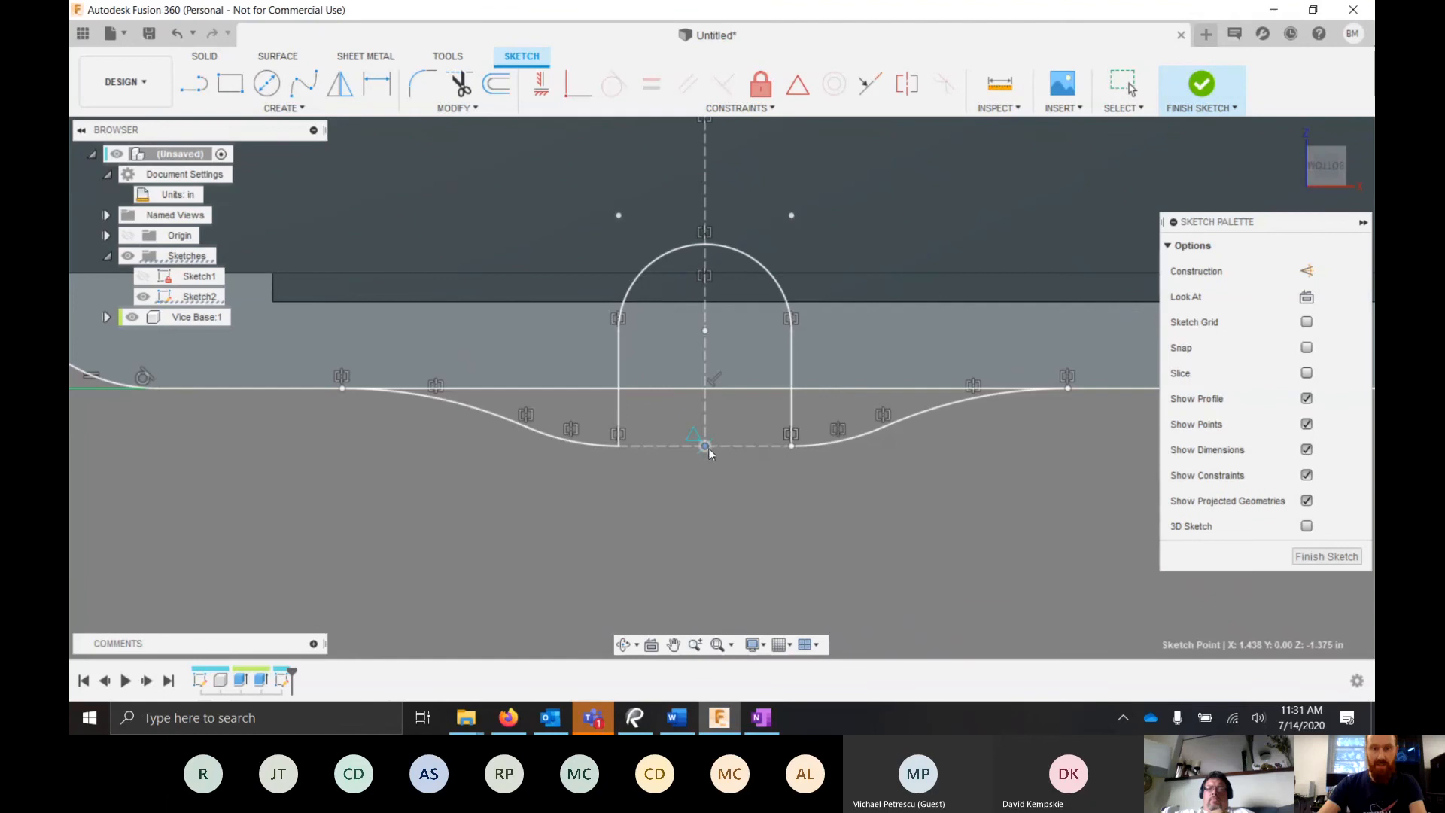
left_click(656, 445)
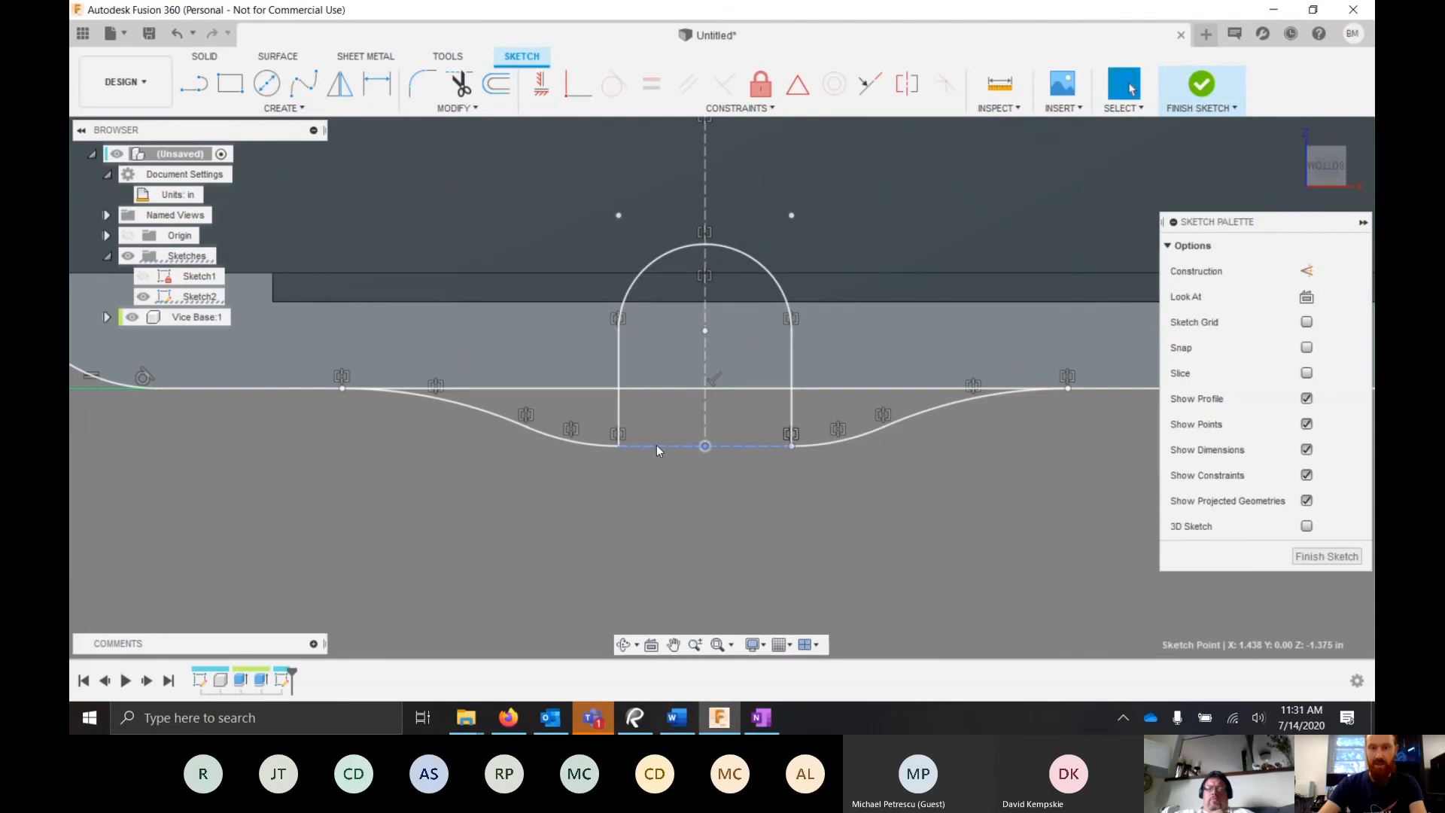
scroll(722, 491, "down", 3)
scroll(680, 540, "down", 1)
left_click(700, 526)
- Examine where the mirrored ear's curves and slot lines meet the plate's long edge
scroll(726, 471, "down", 5)
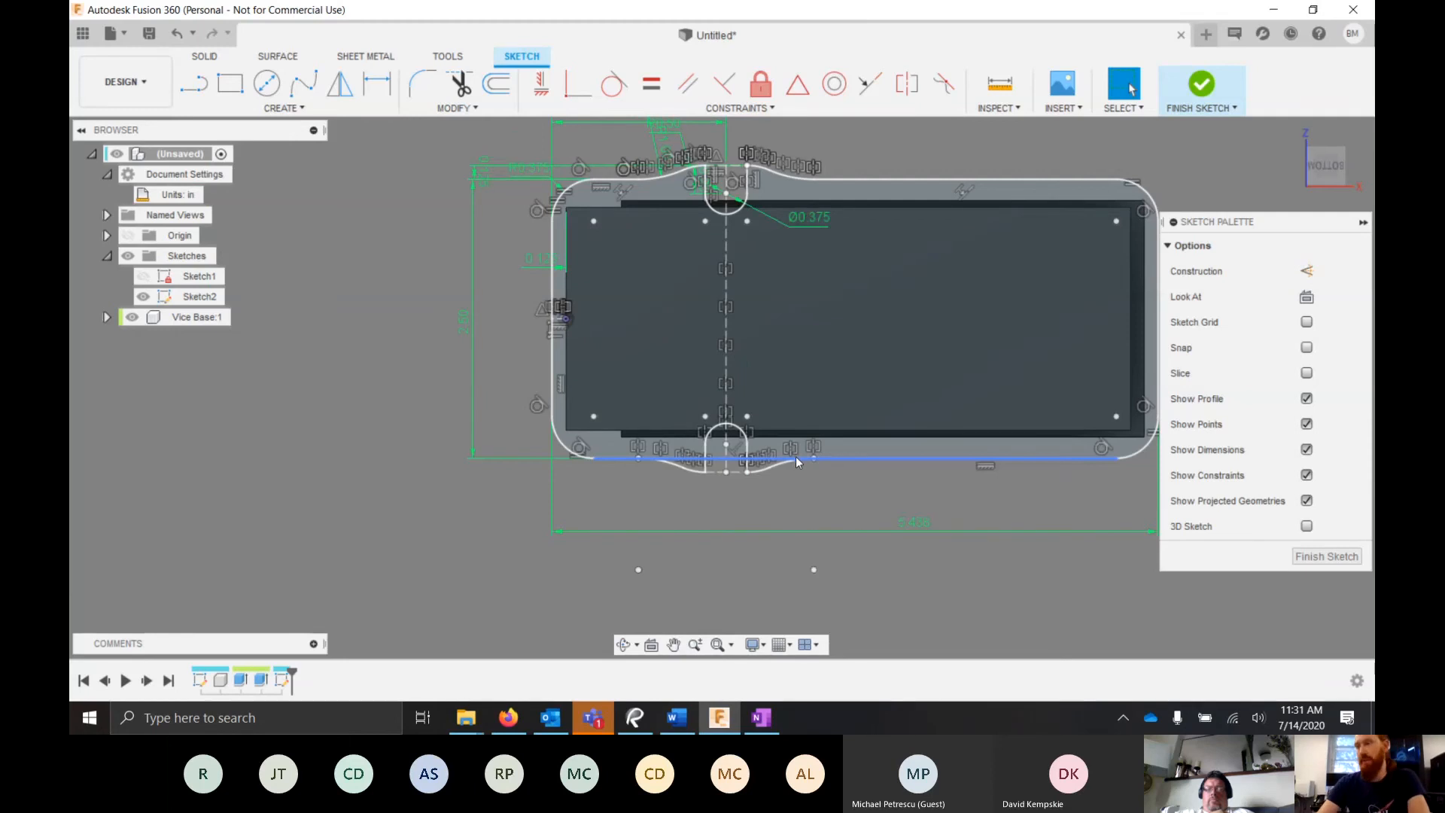
scroll(811, 387, "up", 3)
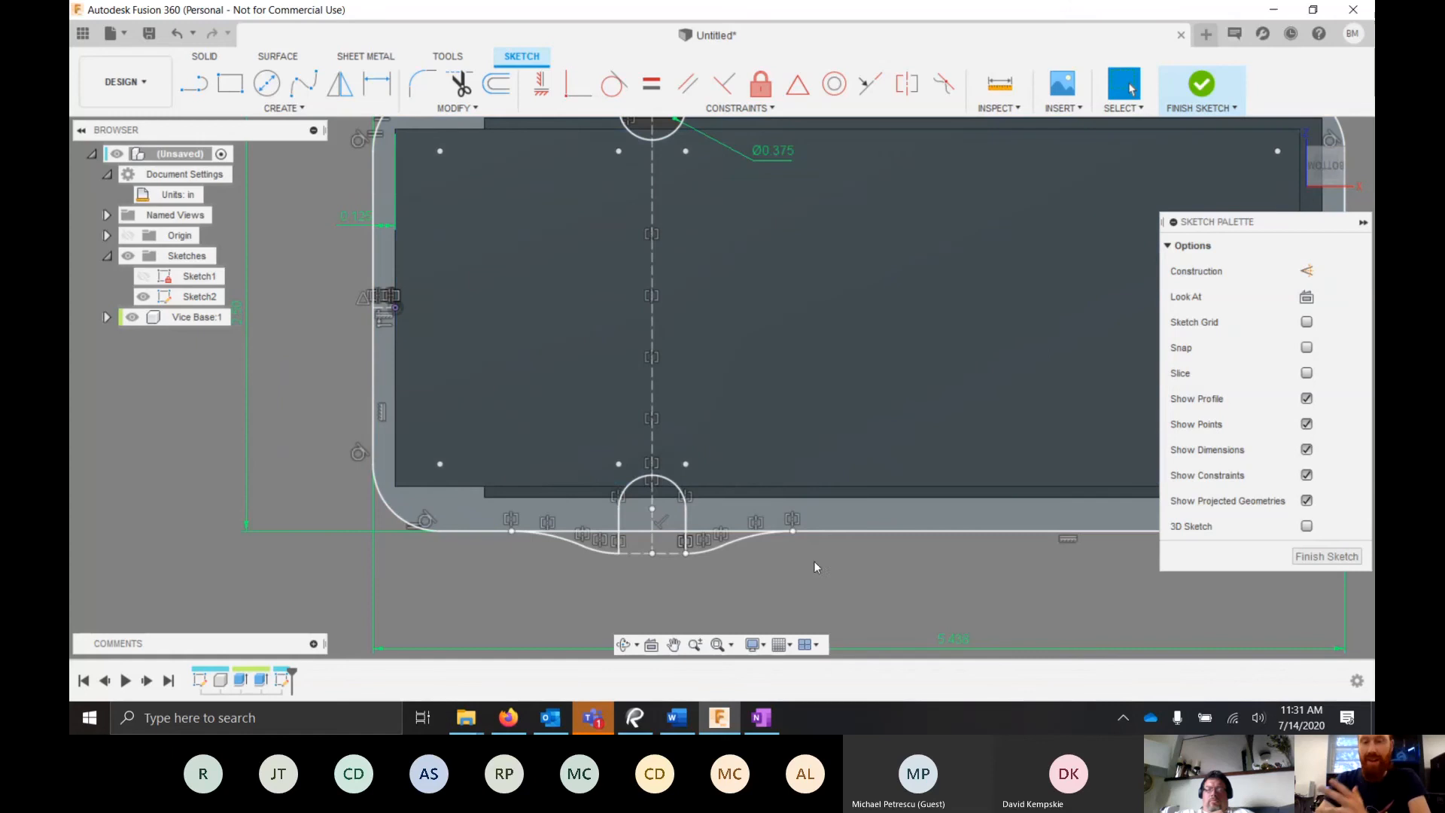
scroll(715, 548, "up", 2)
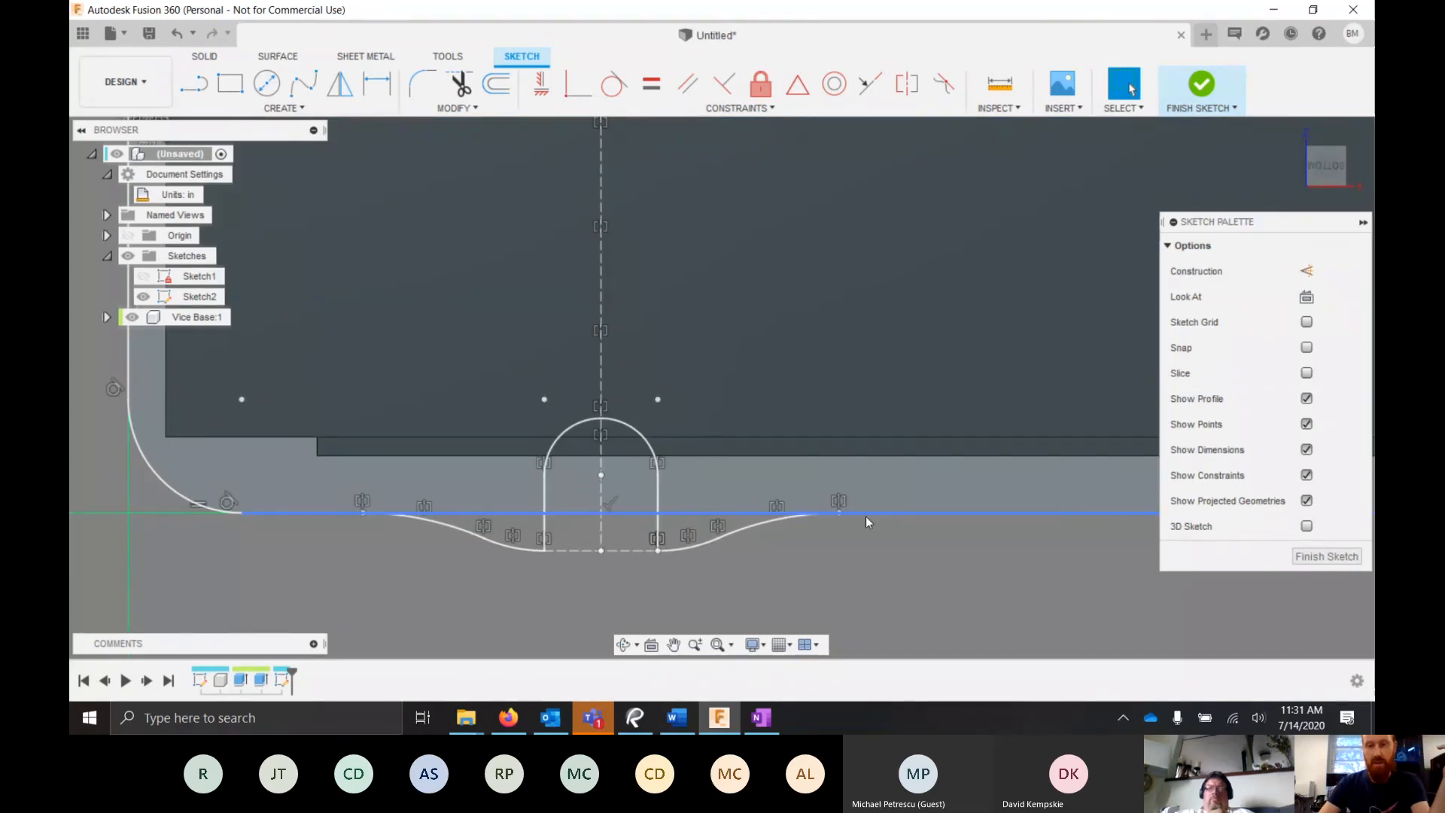
scroll(715, 494, "down", 5)
scroll(721, 422, "up", 2)
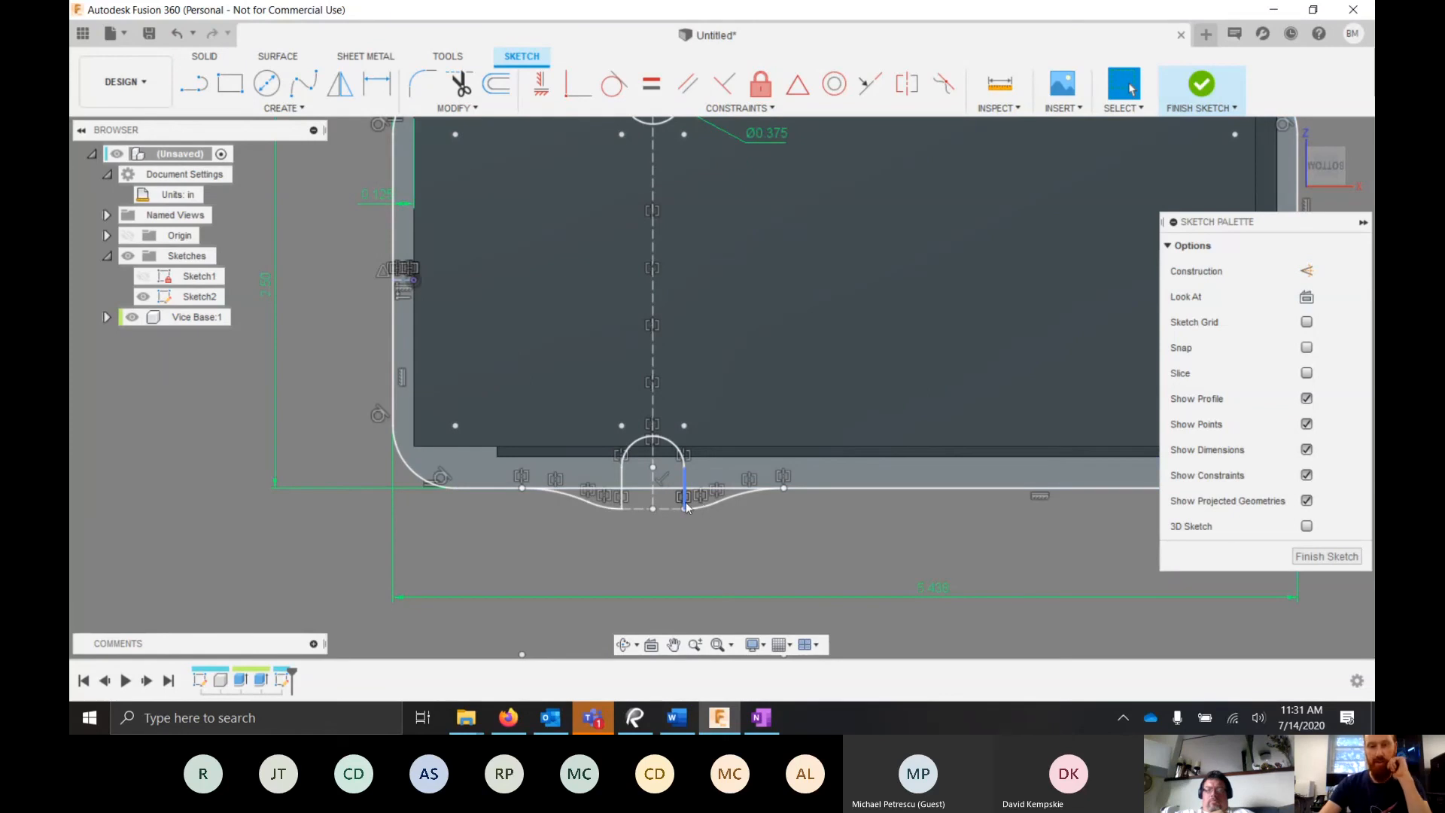
scroll(695, 498, "up", 4)
scroll(802, 468, "down", 3)
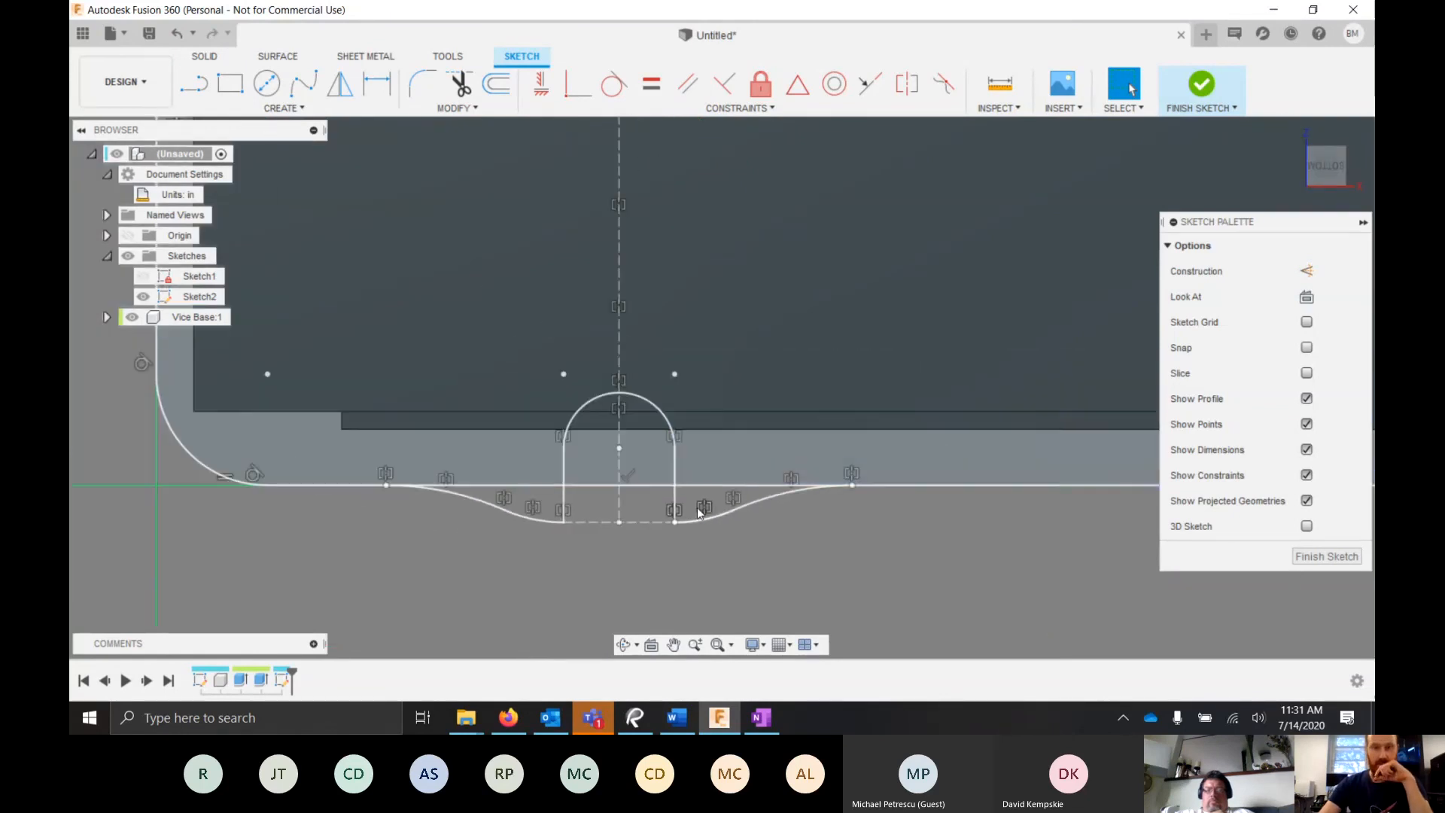
- Try to trim the plate edge segment between the mirrored slot and the end of its right-hand curve
left_click(462, 87)
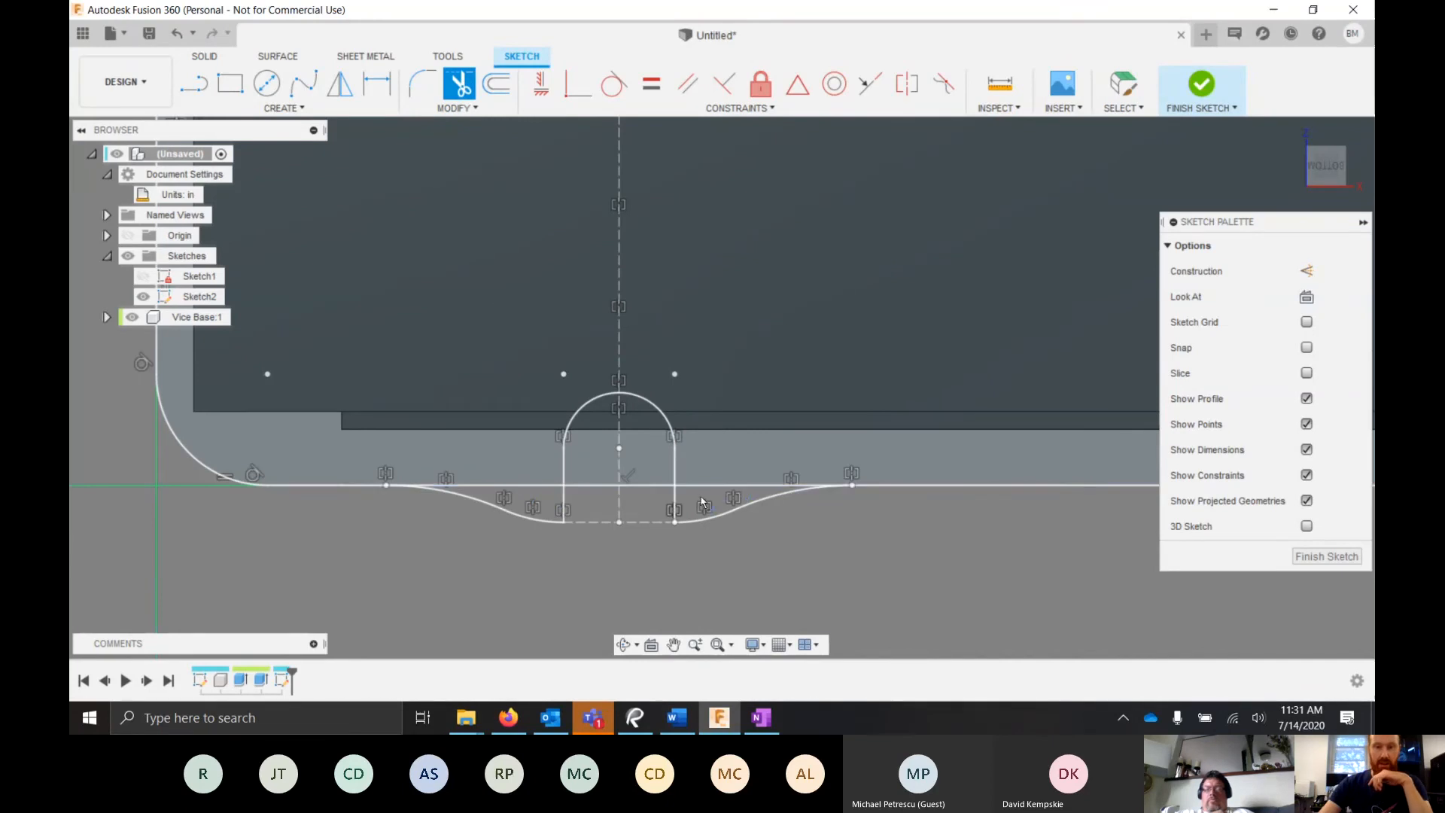
scroll(866, 489, "up", 5)
scroll(858, 499, "up", 6)
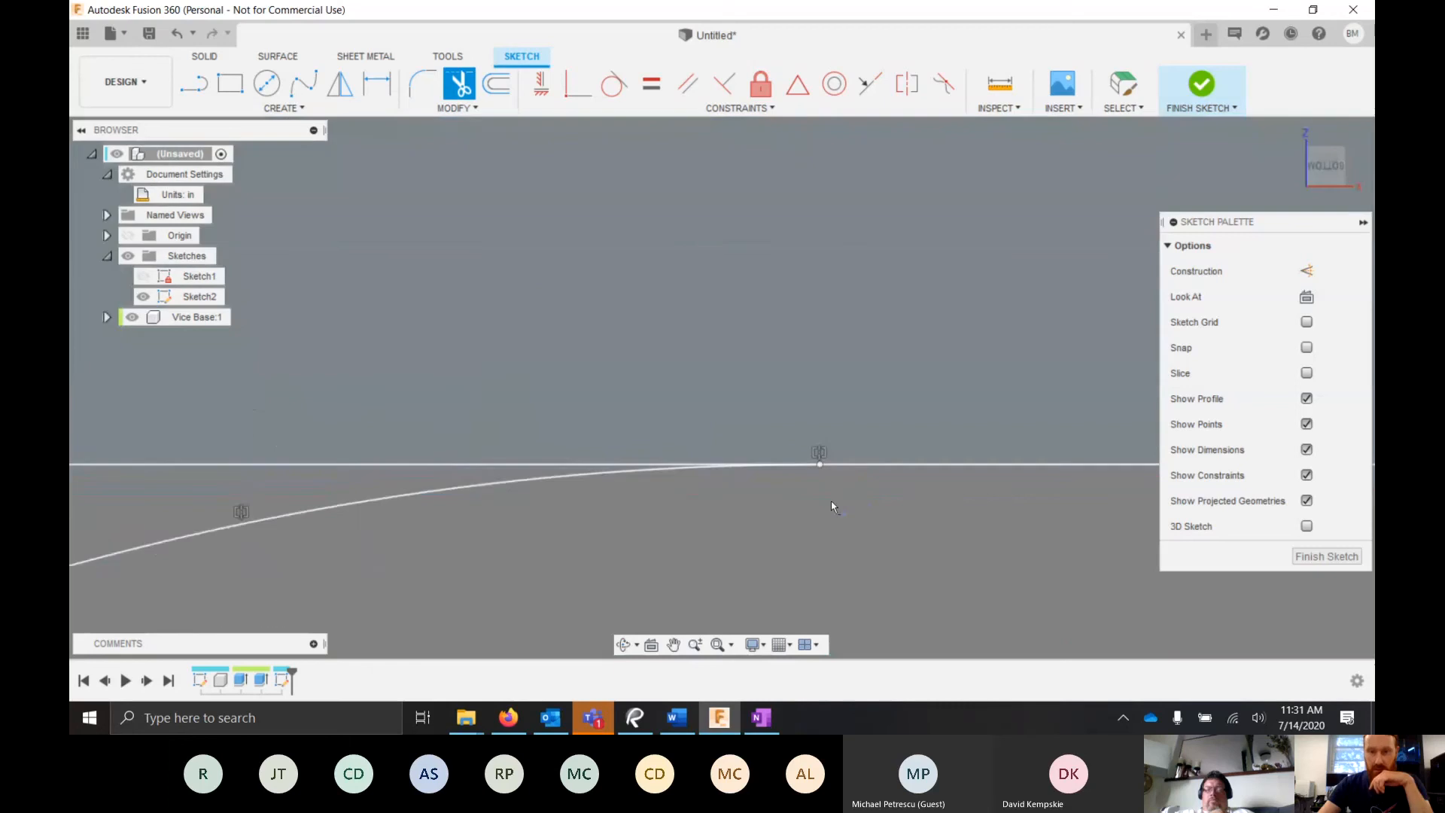
scroll(865, 474, "down", 10)
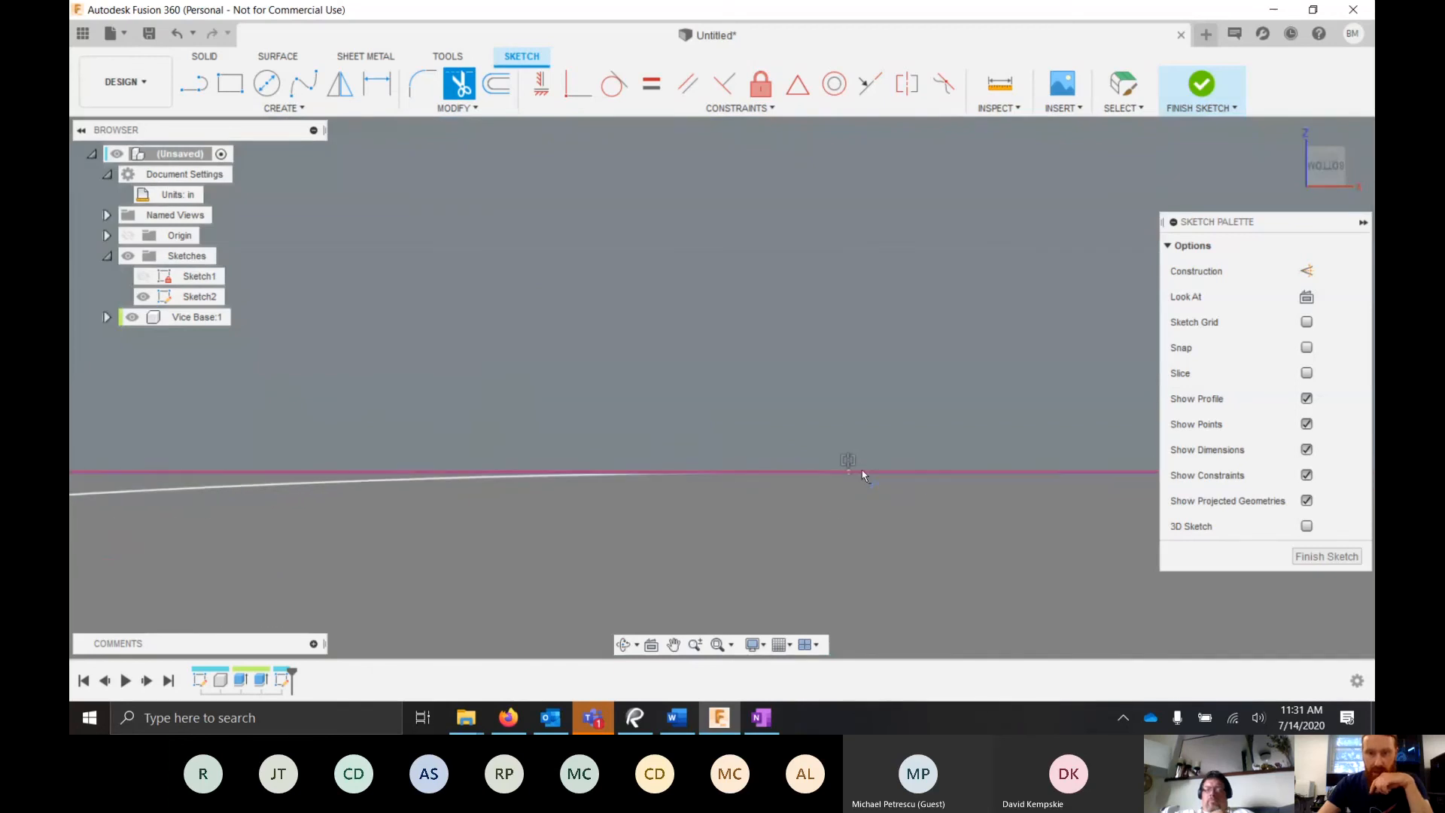
scroll(891, 547, "down", 6)
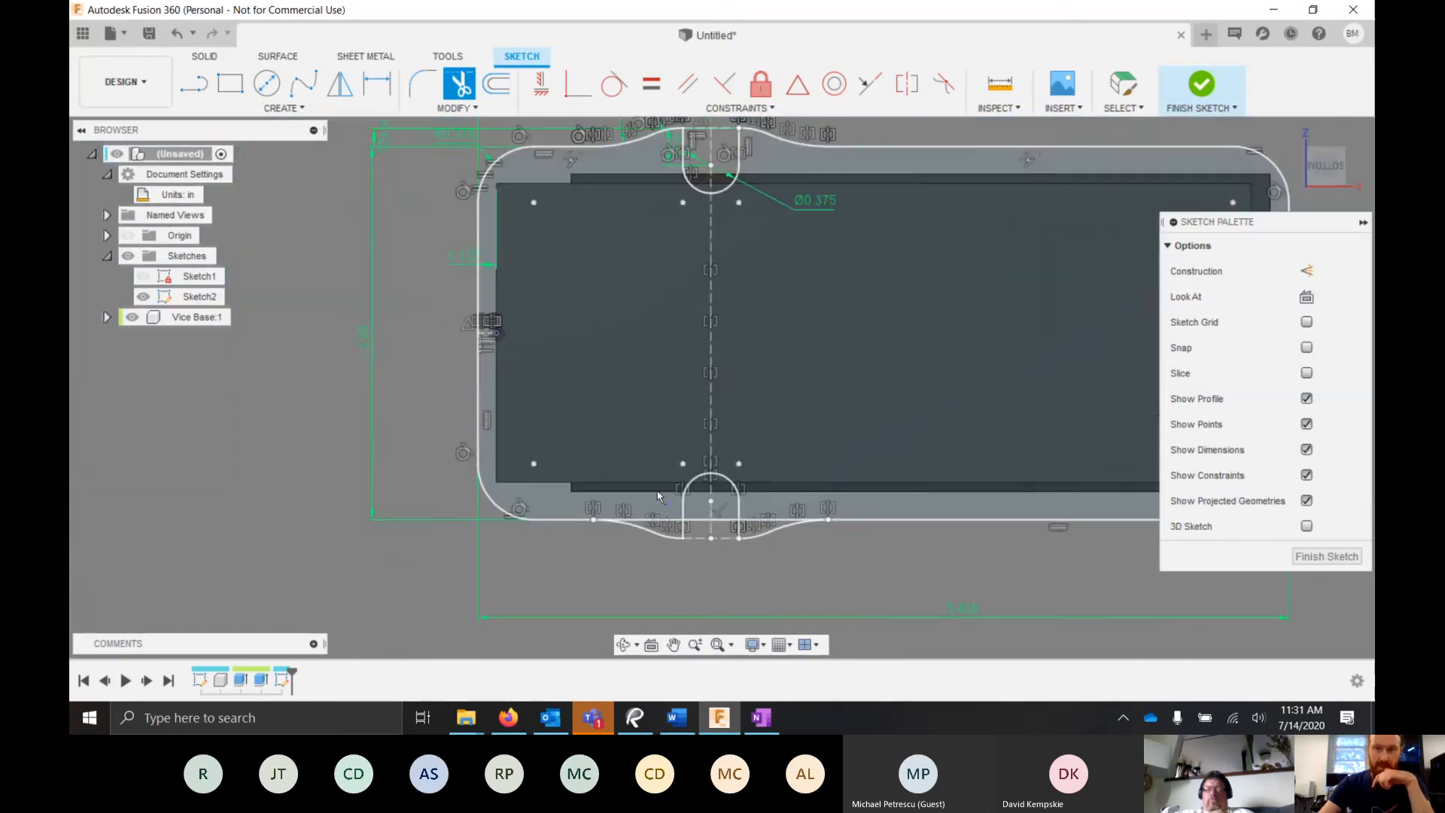
scroll(726, 536, "up", 4)
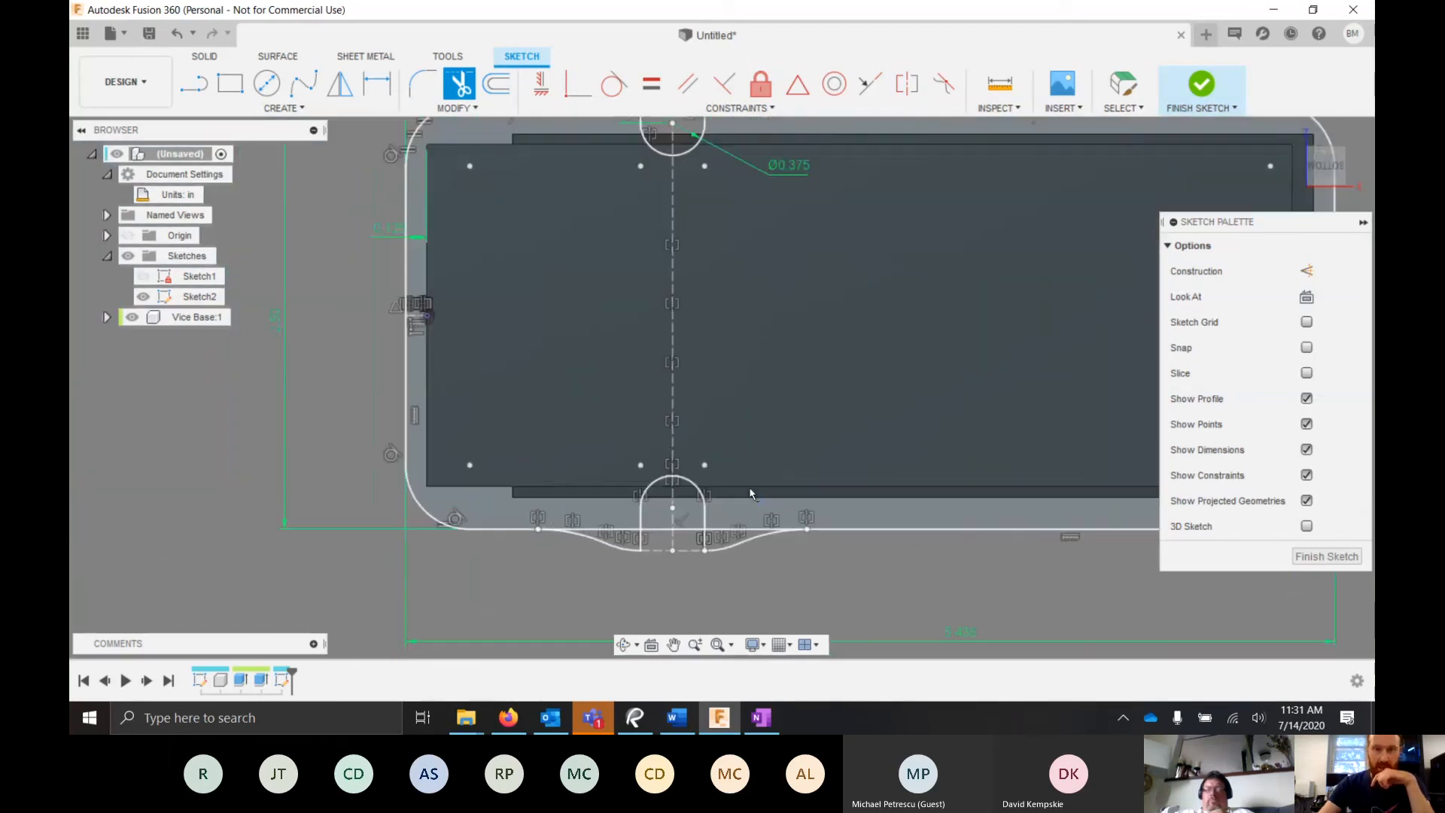
left_click(731, 531)
scroll(781, 538, "down", 4)
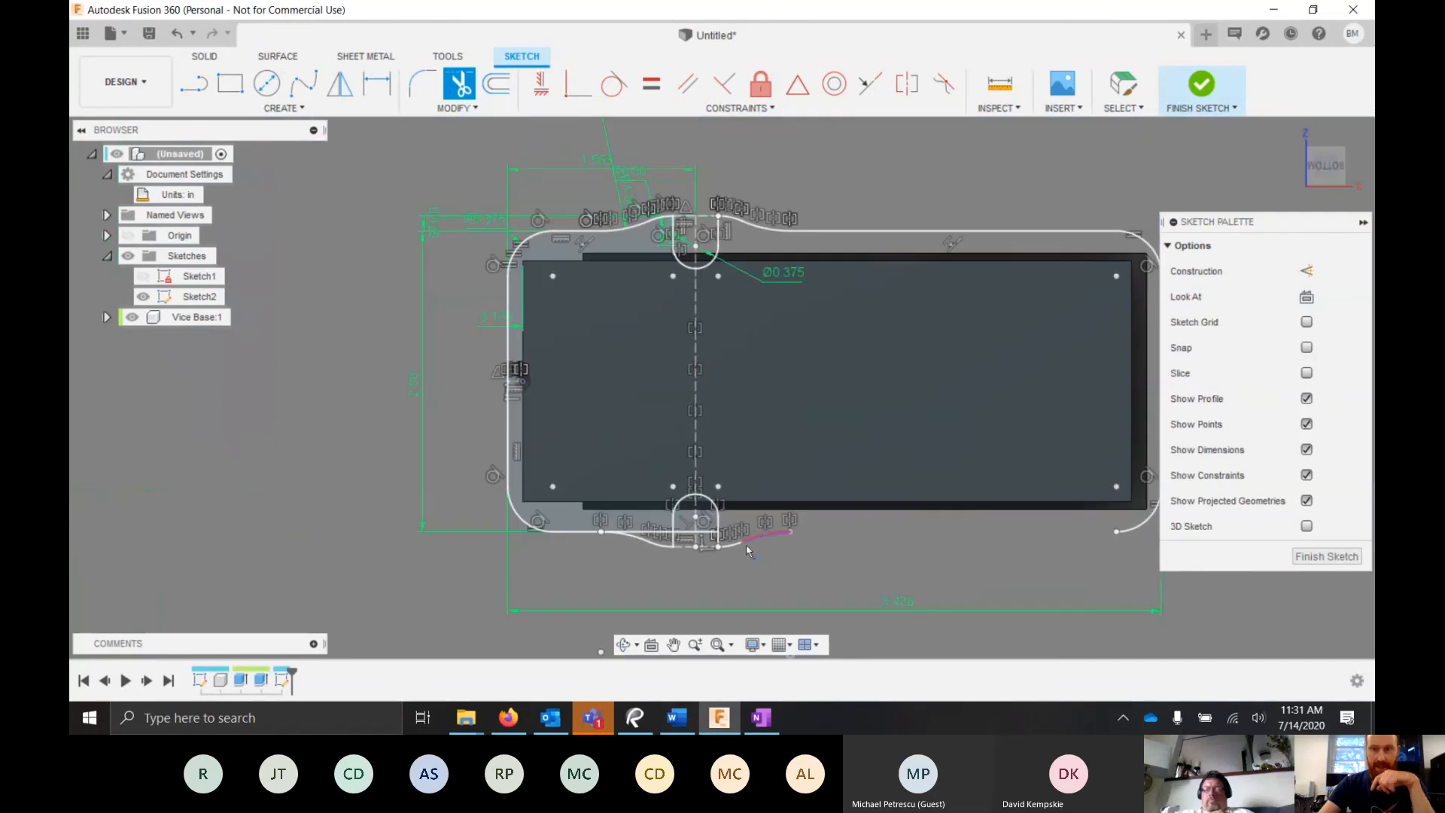
key("Escape")
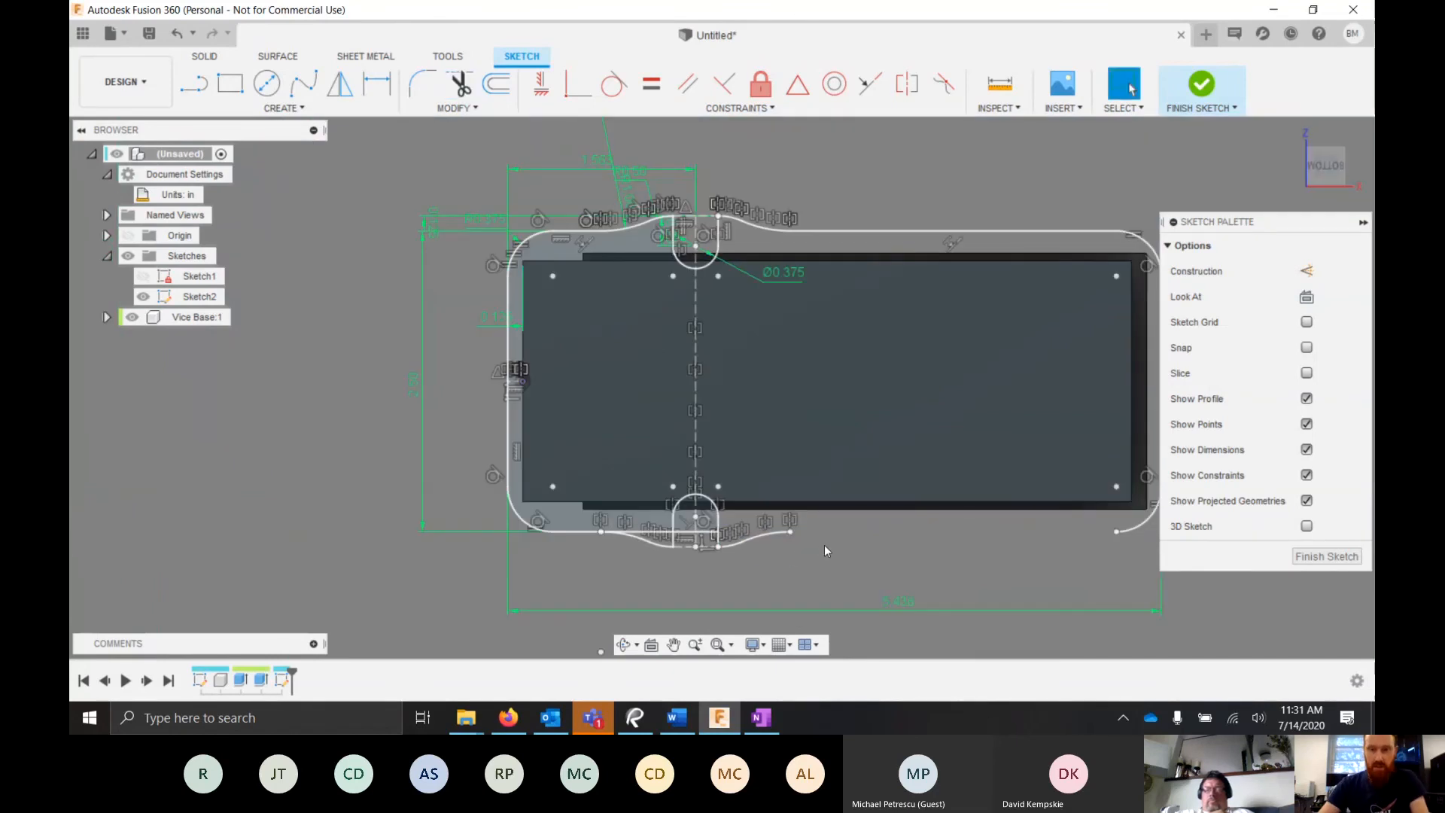
scroll(865, 545, "down", 1)
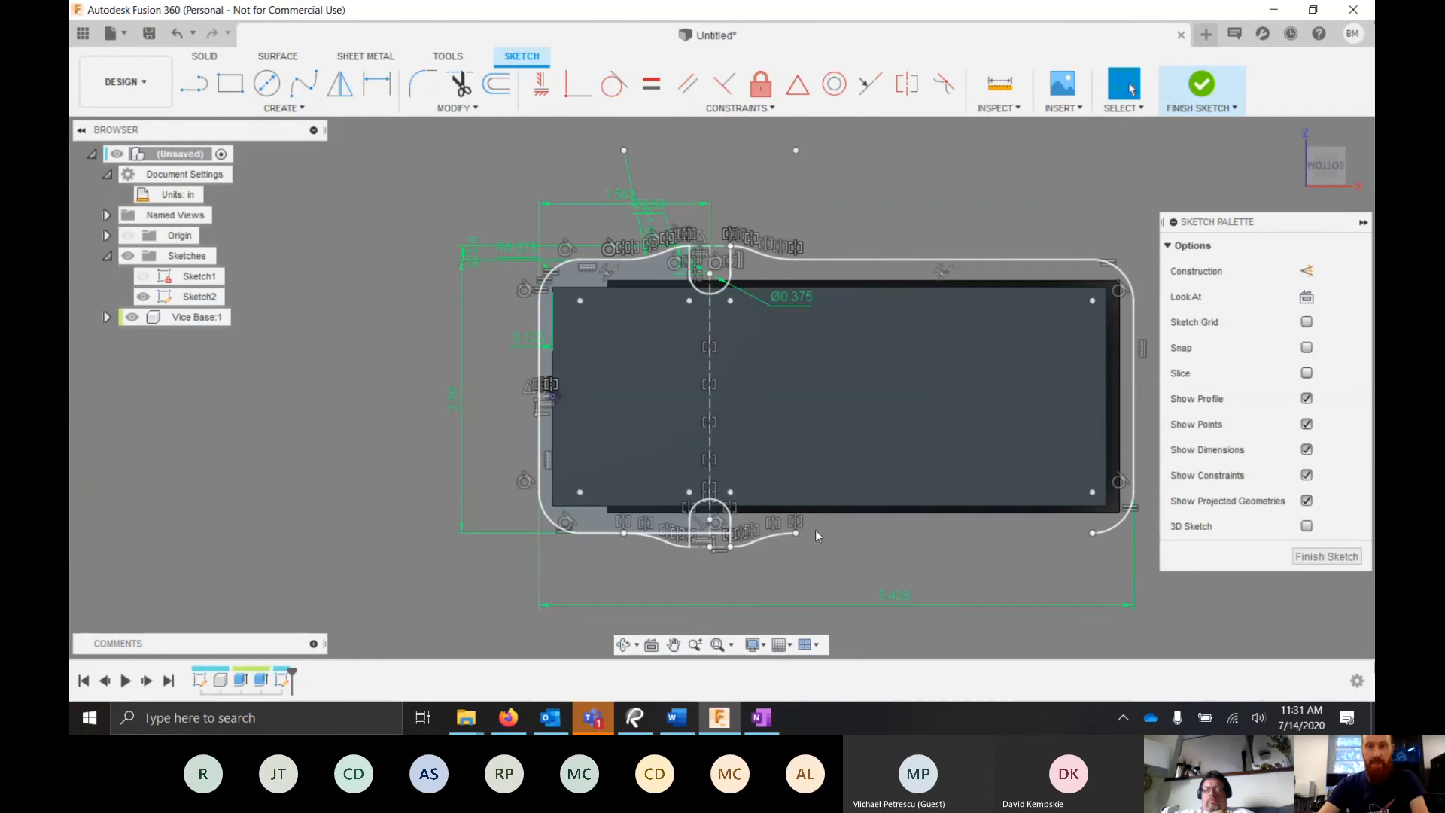
scroll(760, 544, "up", 3)
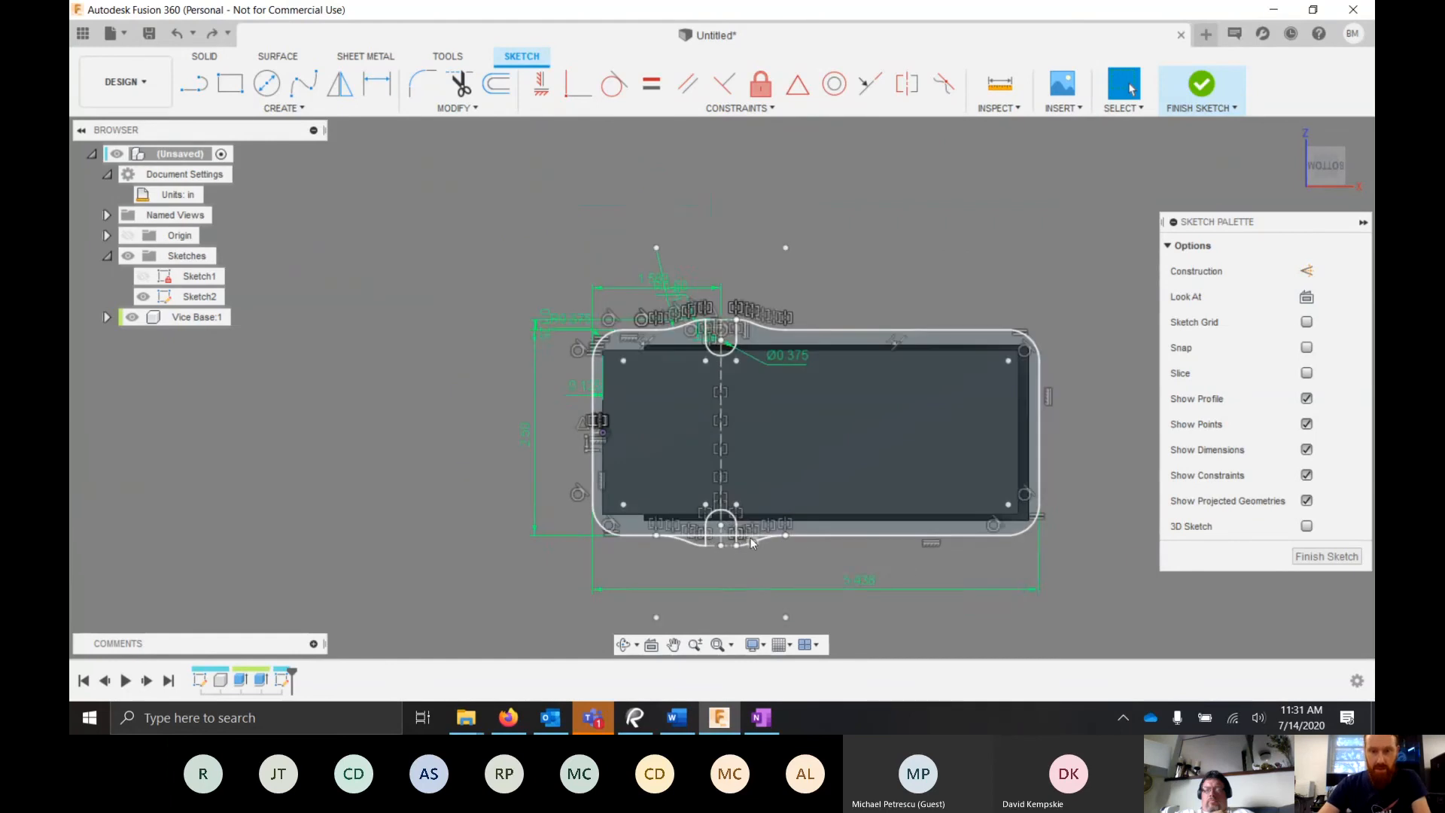
- Trim the plate edge segment that crosses the inside of the mirrored slot
scroll(755, 545, "up", 4)
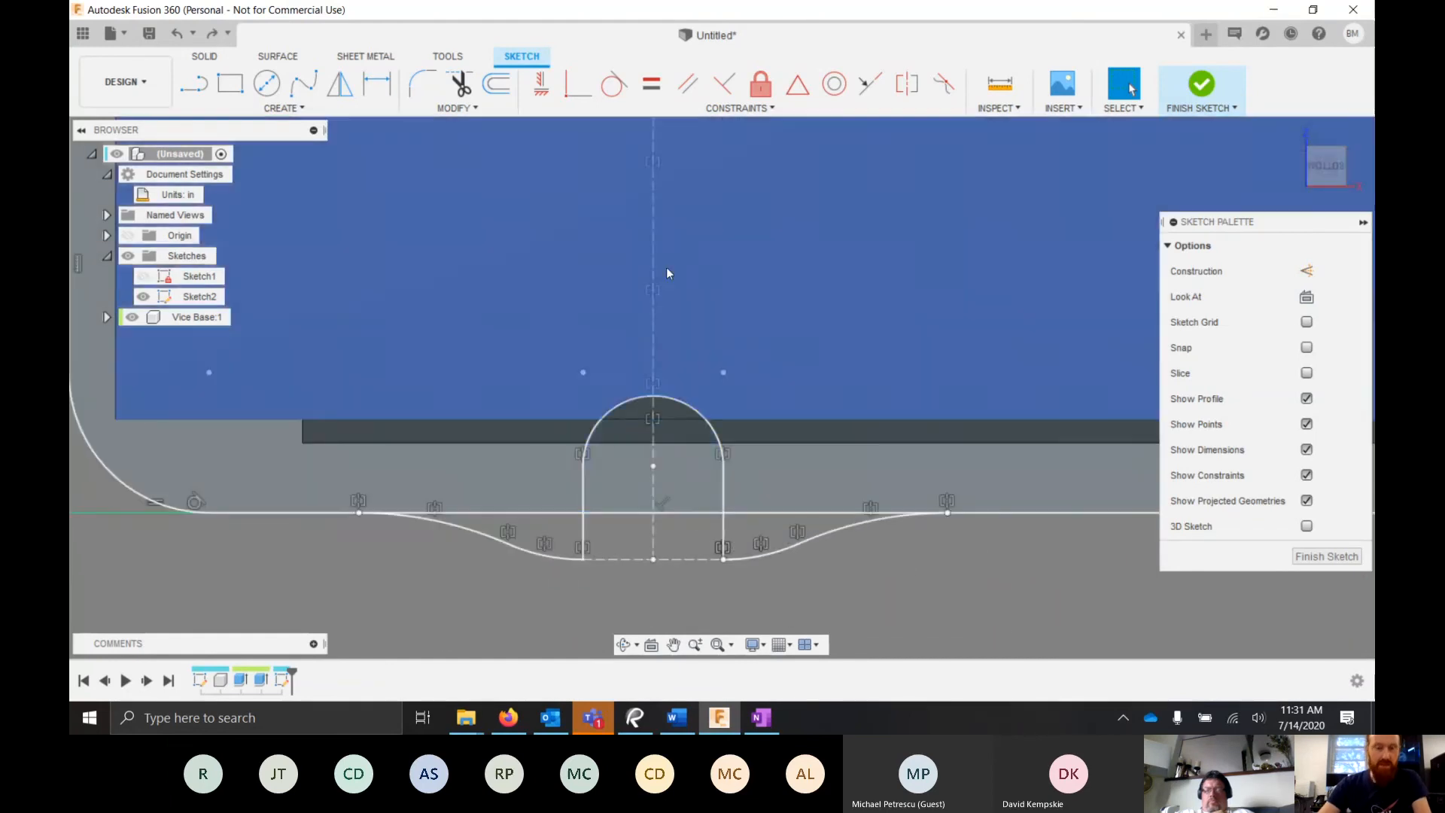
key("t")
left_click(690, 514)
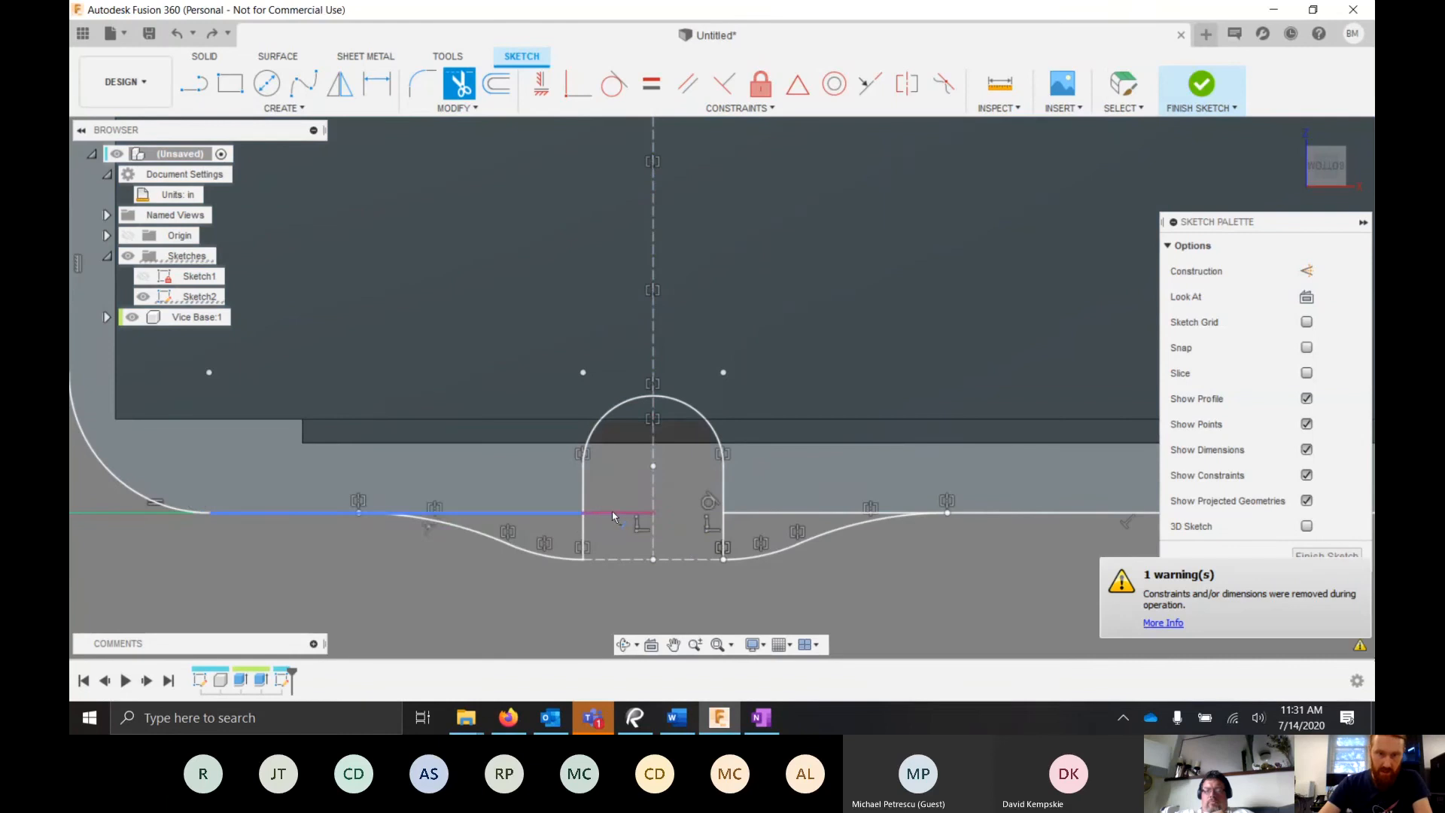
key("Escape")
- Delete the symmetry constraint at the mirrored ear's left curve end and make the right curve end coincident with the plate's long edge
left_click(348, 510)
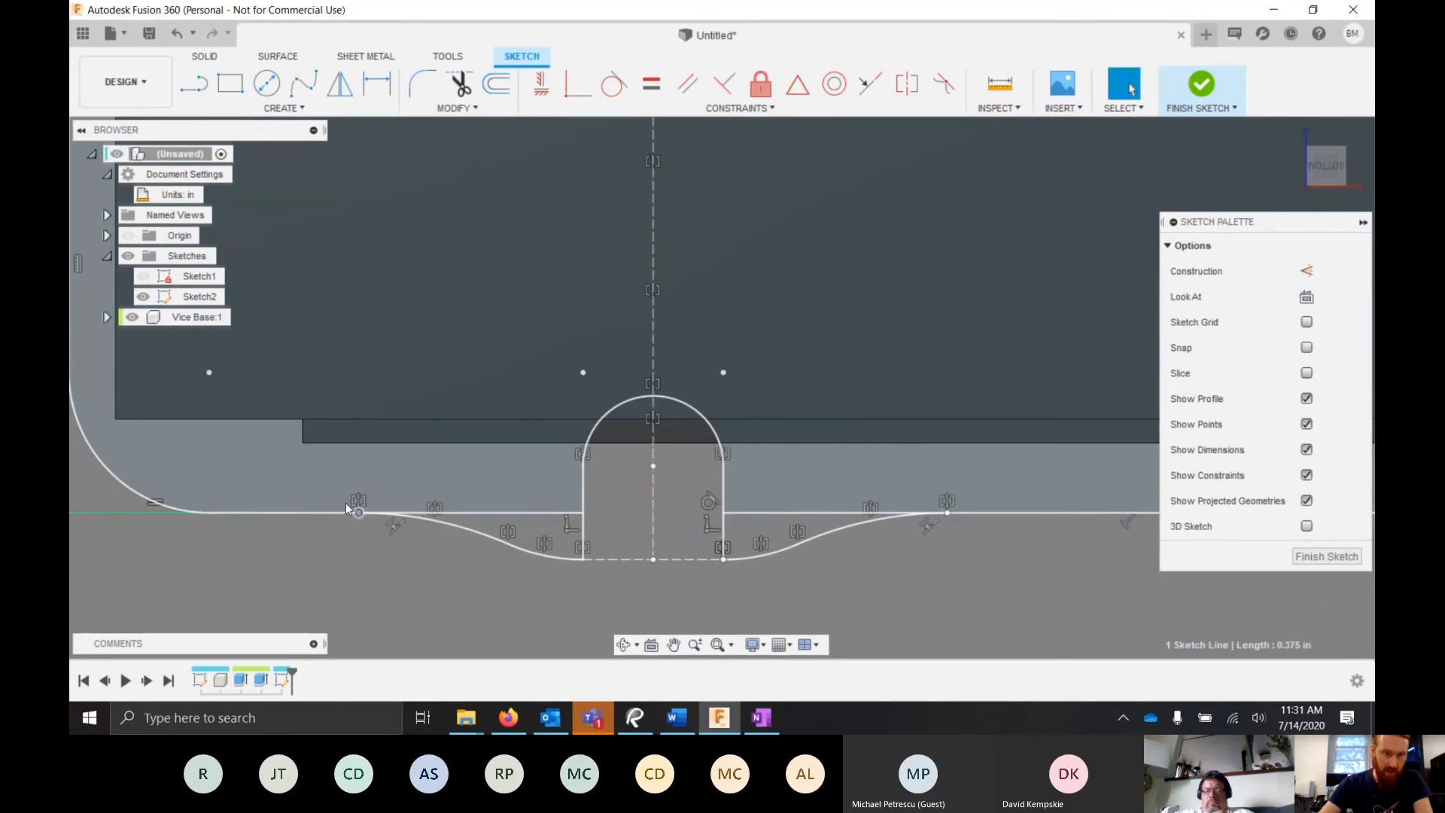
key("Delete")
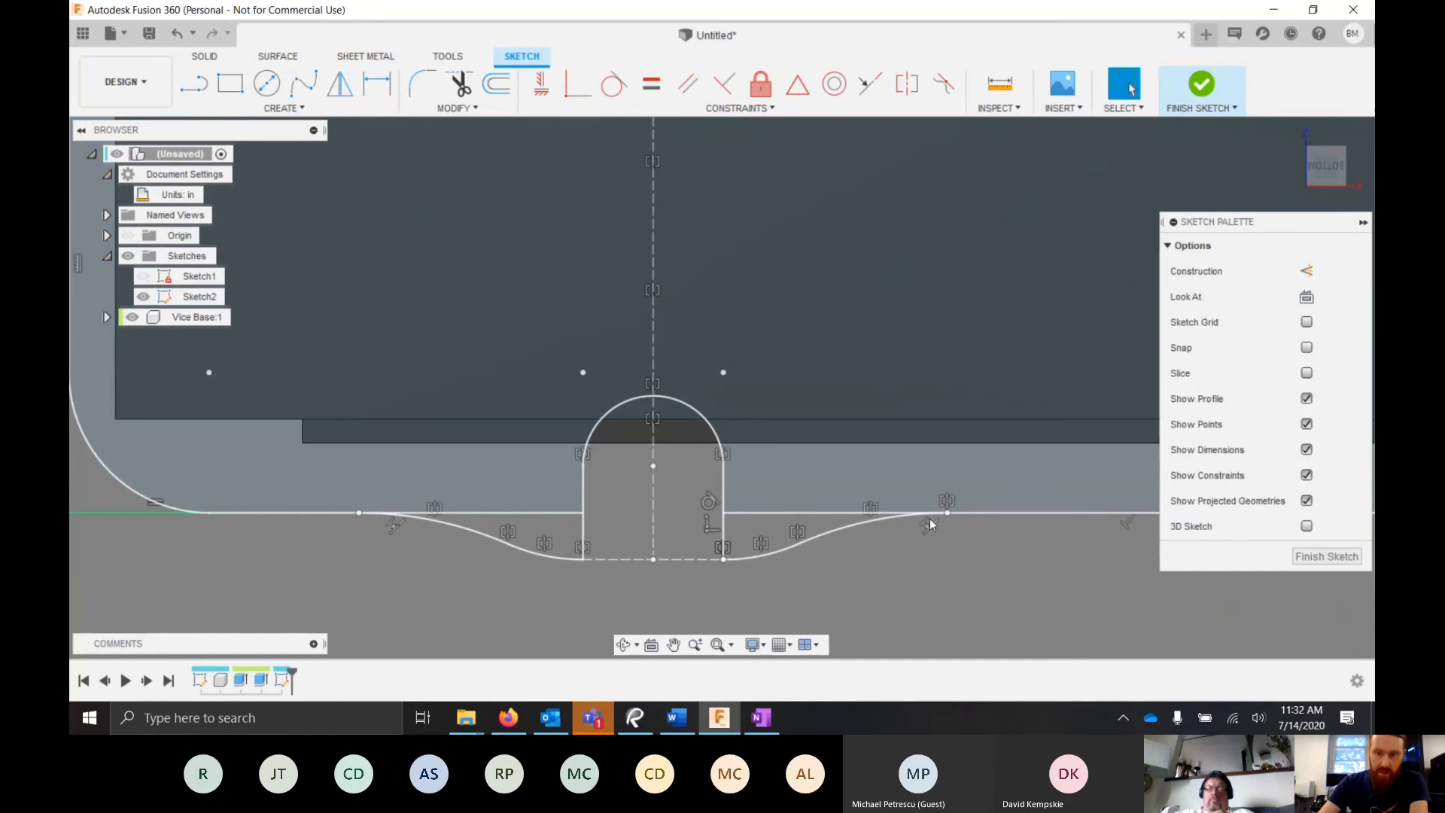
left_click(949, 514)
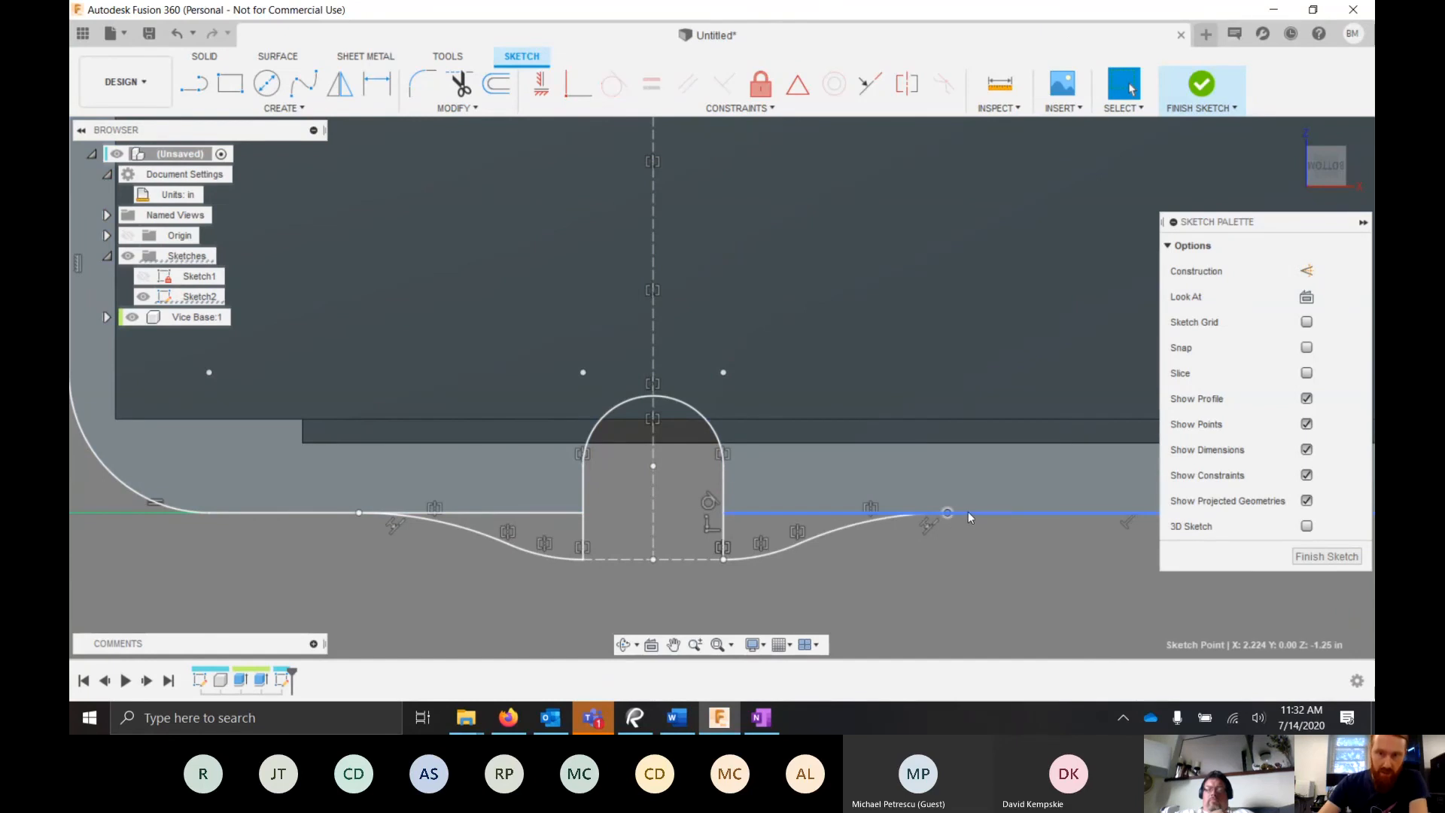
left_click(968, 512, "ctrl")
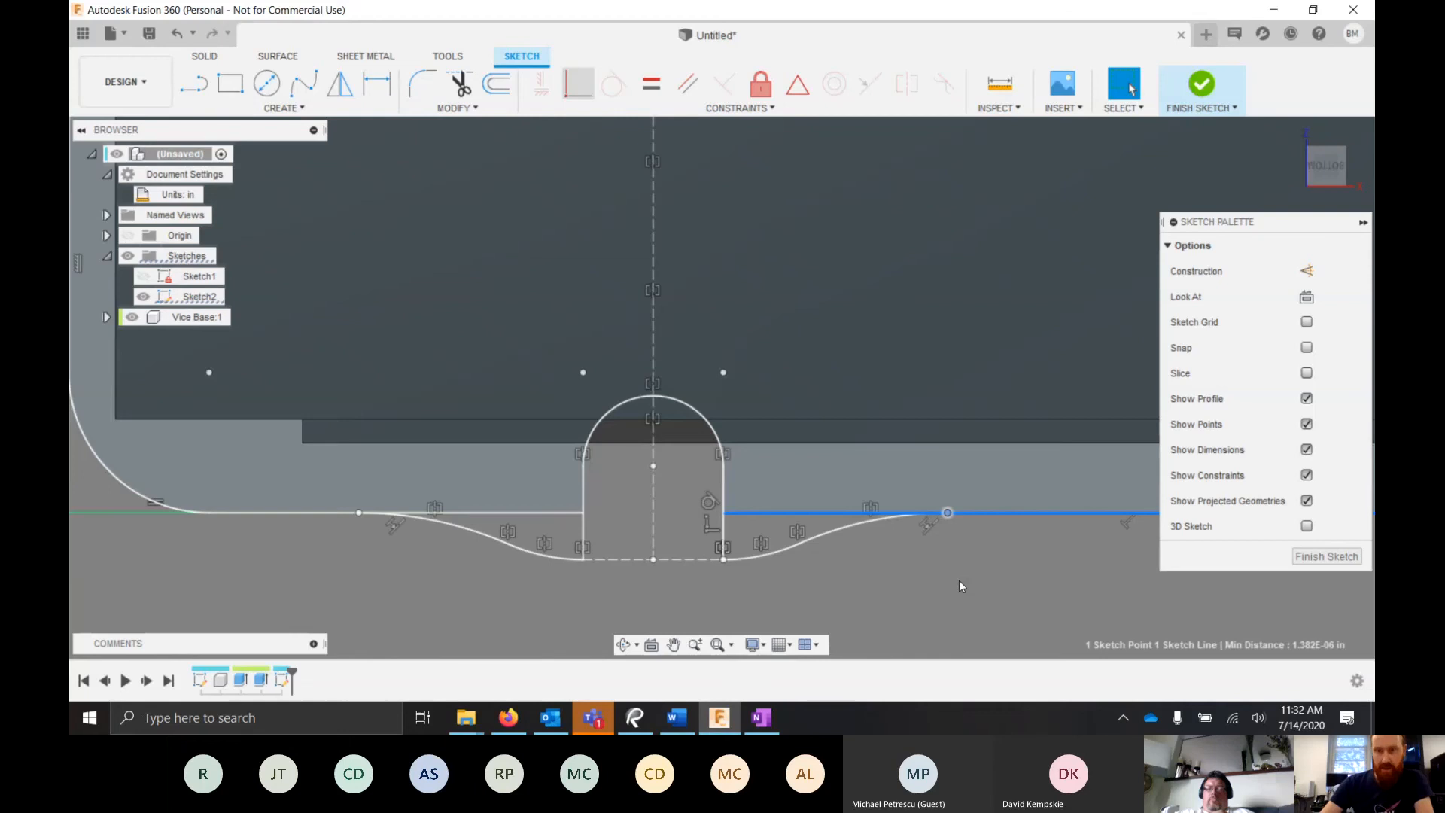
scroll(977, 549, "down", 1)
key("Escape")
scroll(977, 548, "up", 4)
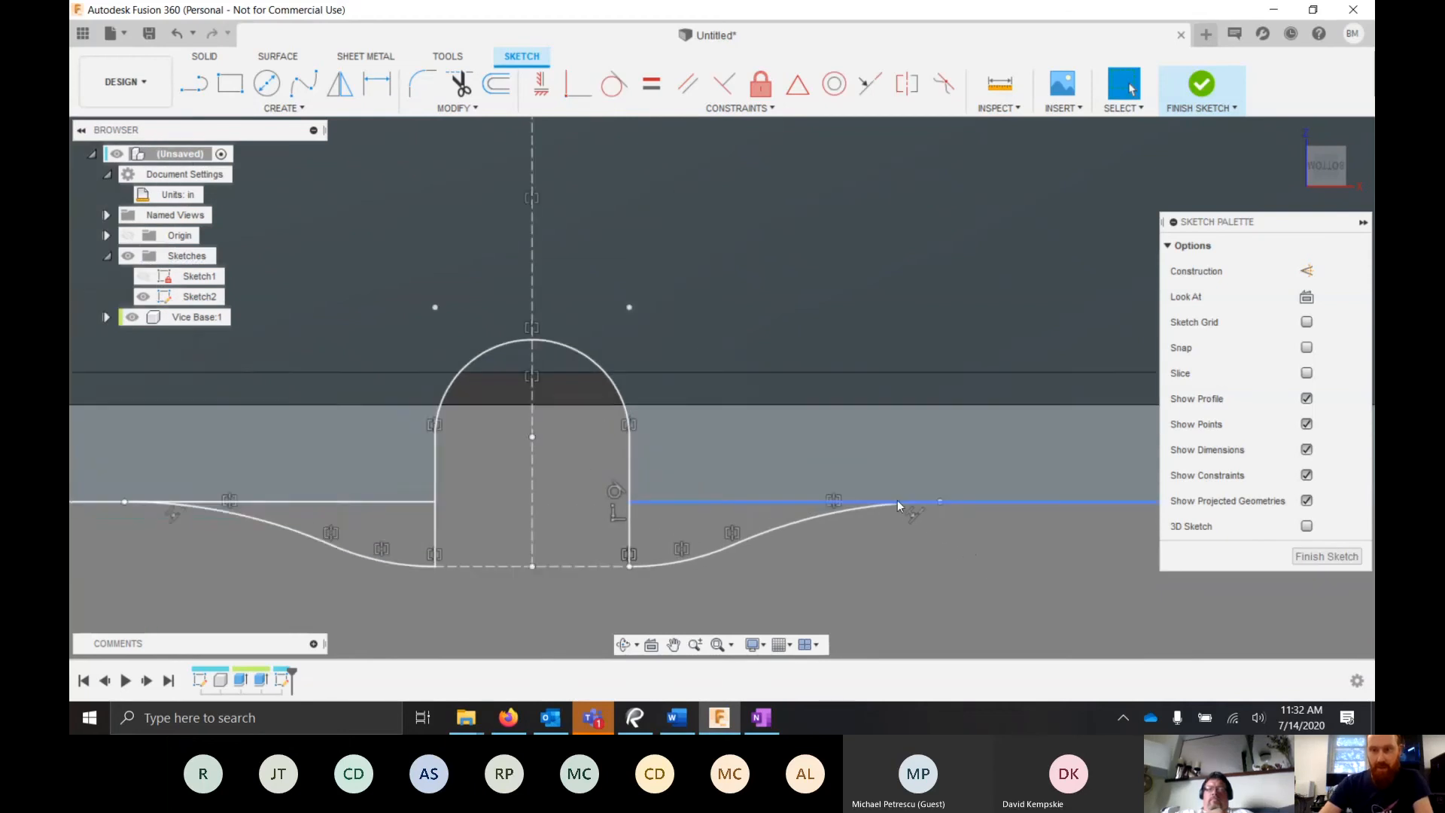
- Delete the symmetry constraint on the larger arc of the mirrored ear's left curve
scroll(944, 491, "up", 2)
scroll(937, 485, "up", 4)
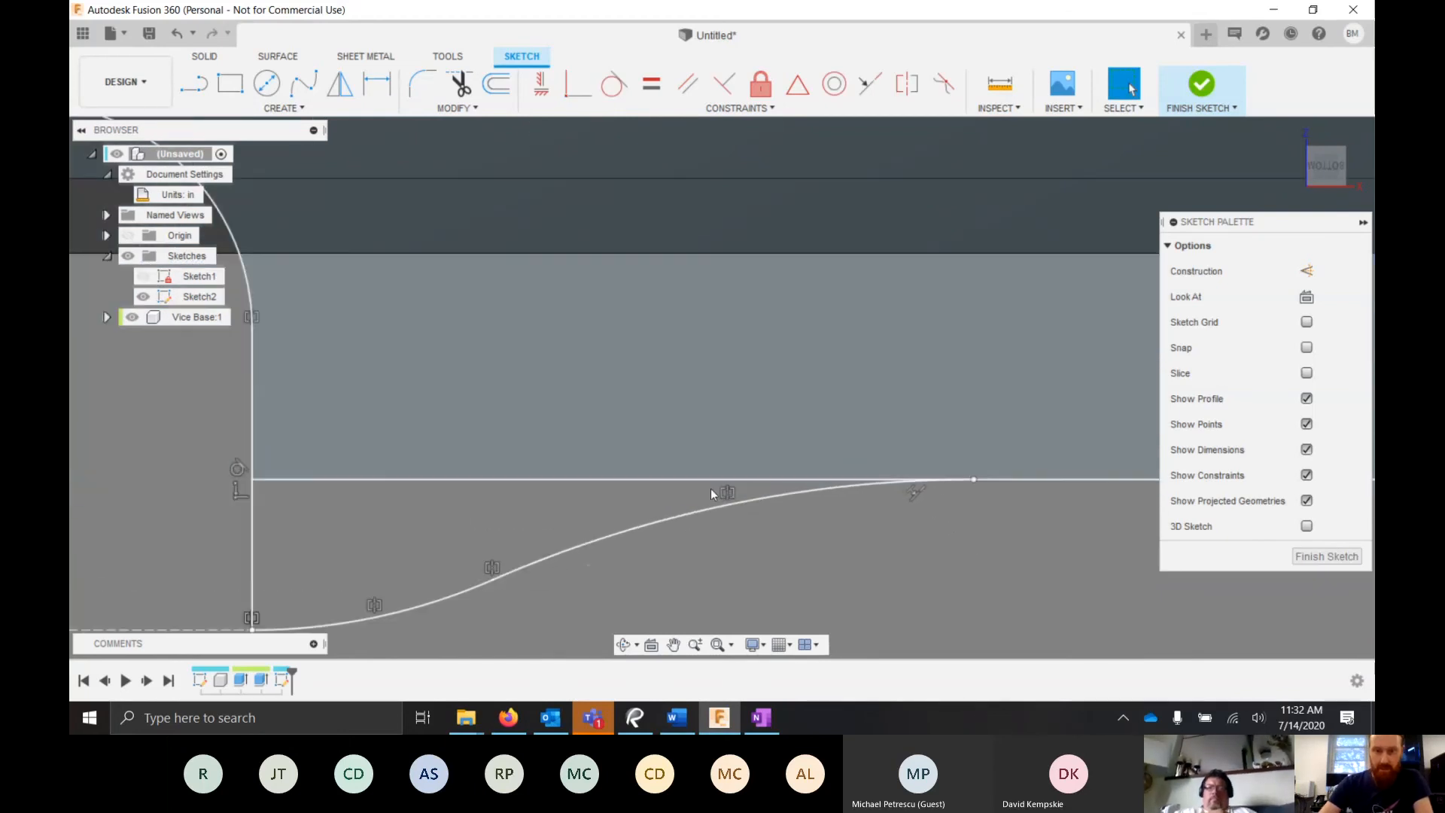
scroll(755, 426, "down", 5)
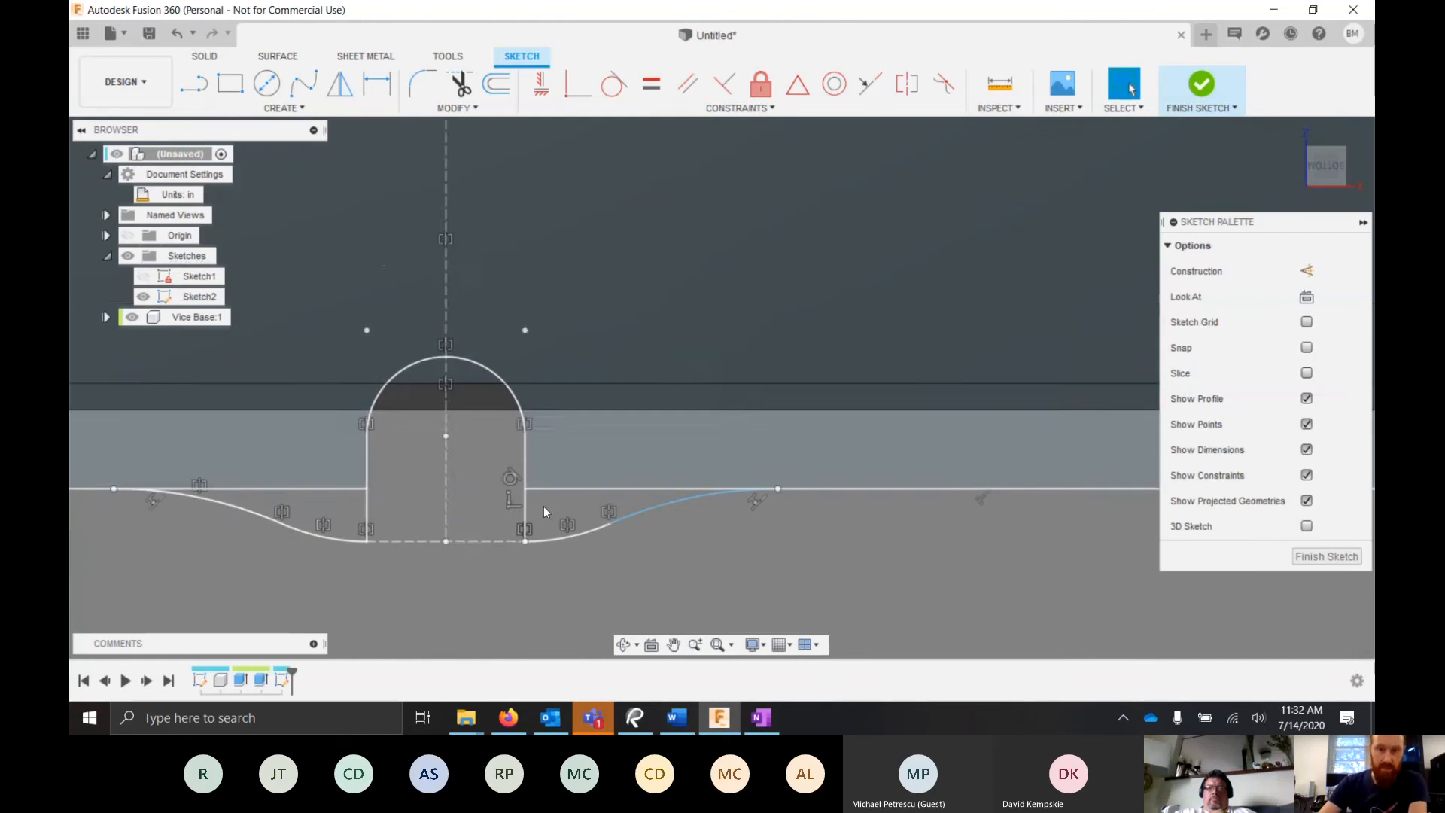
left_click(226, 498)
scroll(225, 497, "up", 2)
scroll(225, 496, "up", 4)
left_click(225, 510)
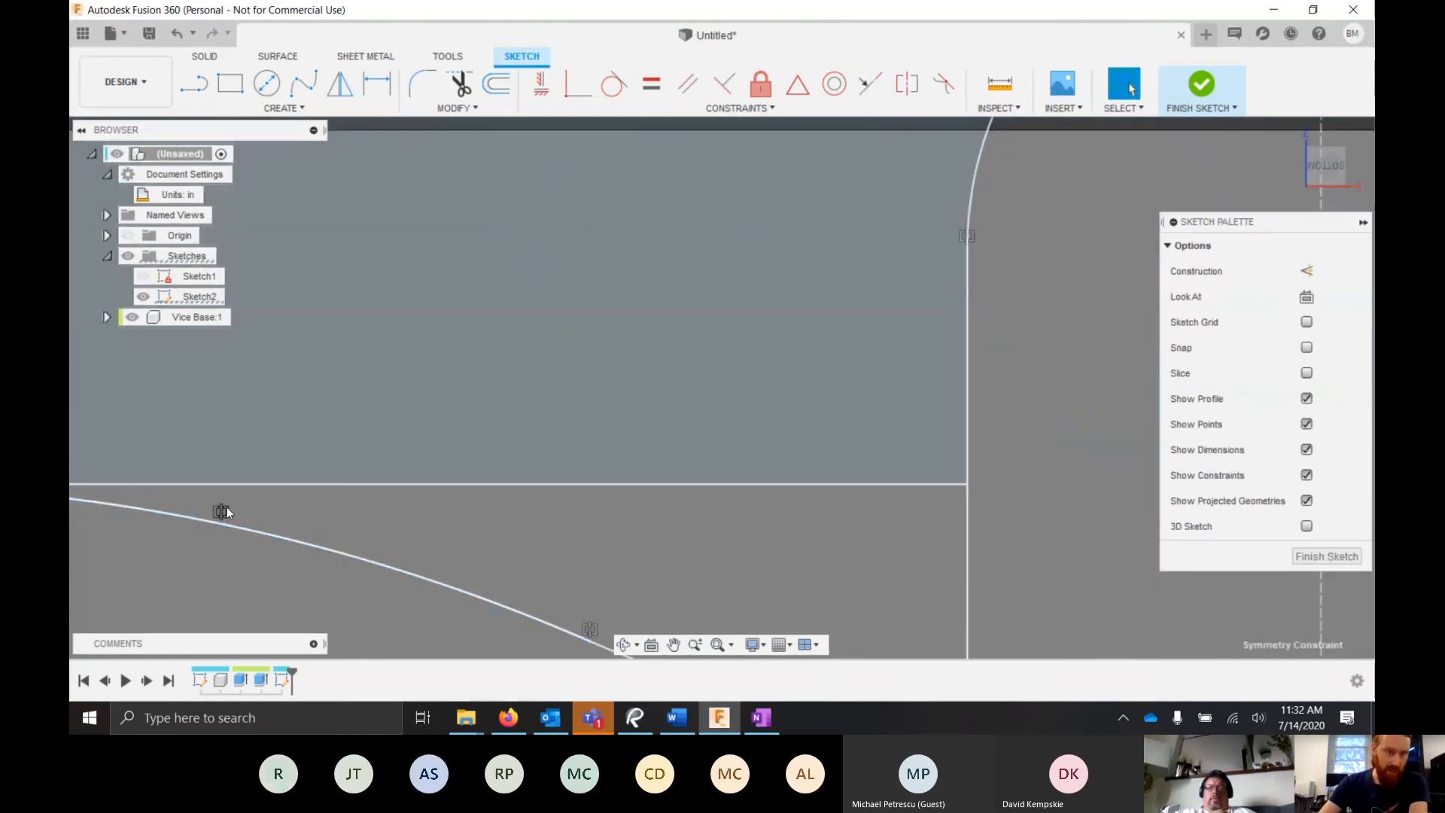
- Make the outer endpoint of the mirrored ear's left curve coincident with the adjoining plate edge line
scroll(226, 510, "down", 4)
scroll(404, 489, "down", 3)
left_click(223, 492)
left_click(200, 492)
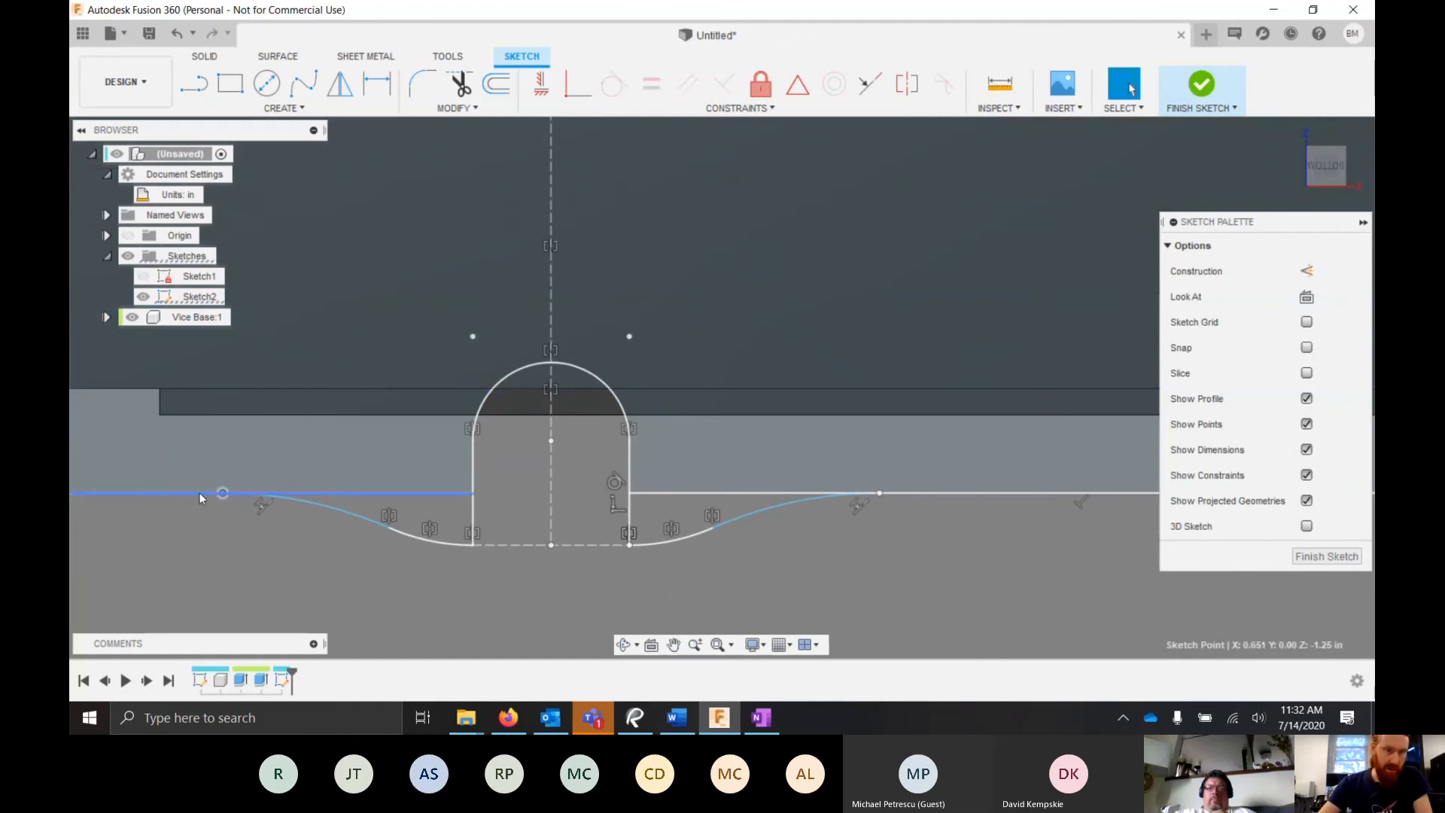
left_click(611, 83)
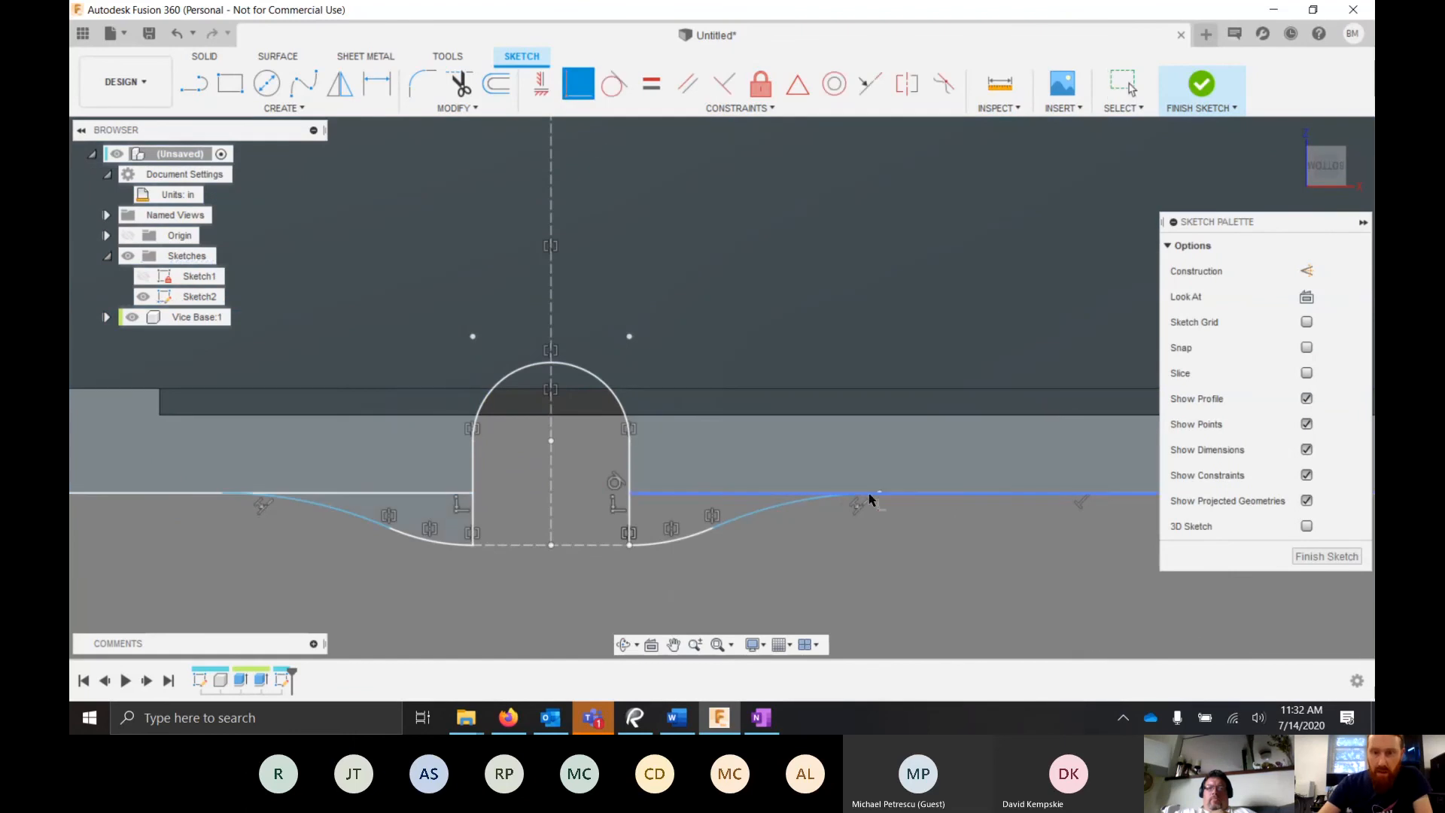
- Apply tangent constraints between the mirrored ear's two outer arcs and the plate edge lines they meet
scroll(836, 467, "down", 3)
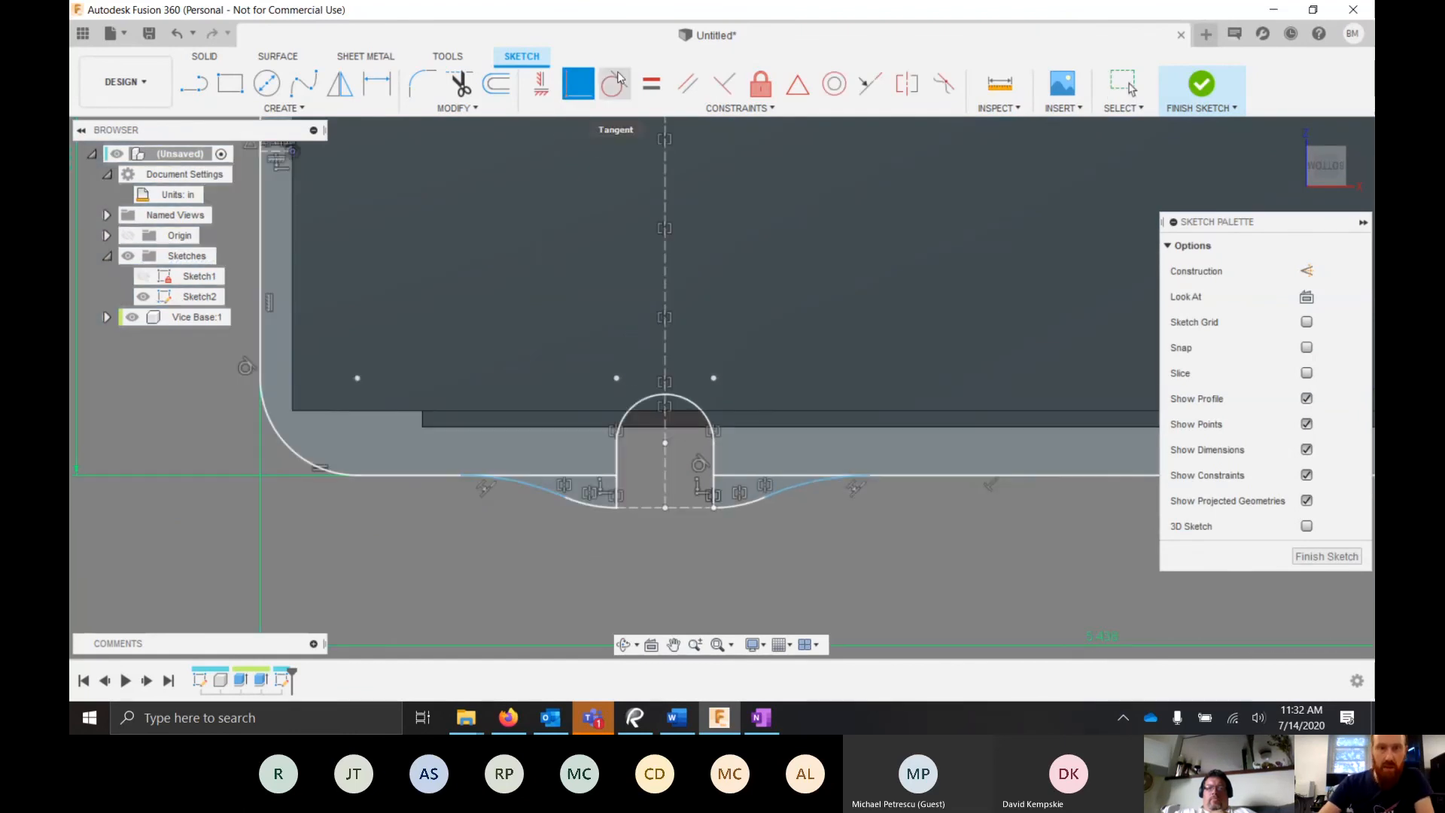
left_click(793, 486)
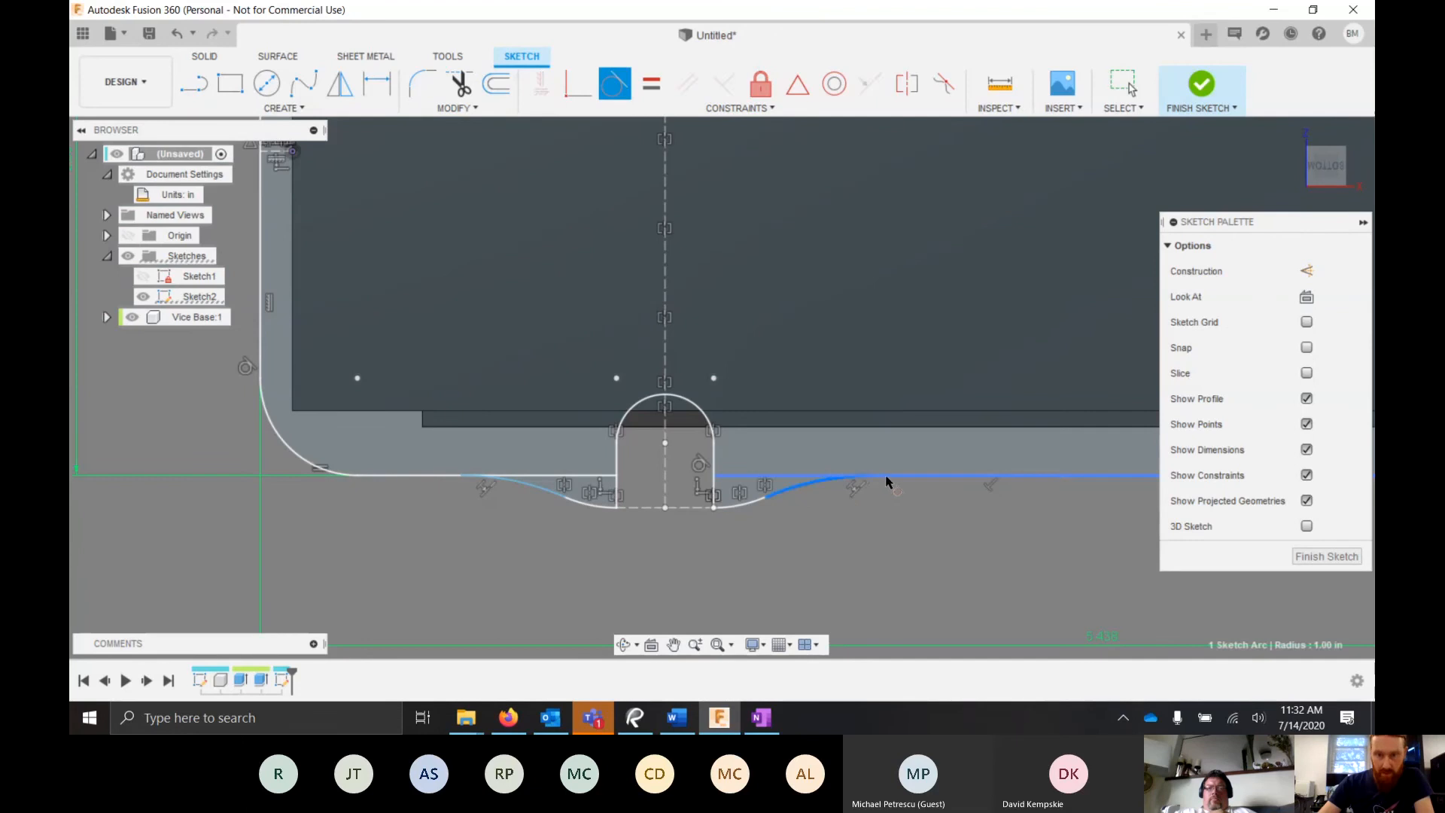
left_click(886, 476)
left_click(451, 477)
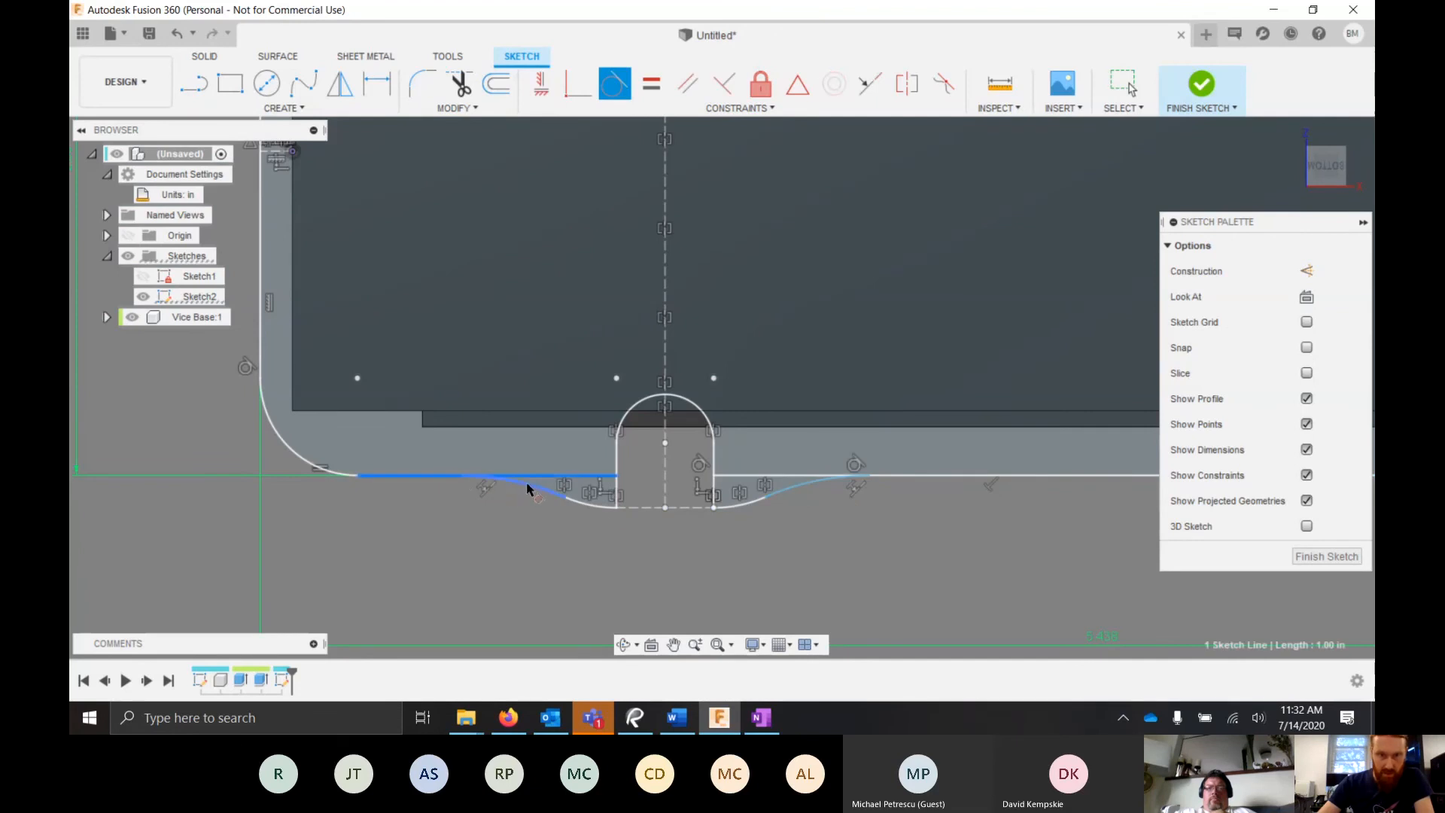
left_click(560, 498)
- Make the two arcs of each mirrored ear curve tangent to each other on both sides of the slot
left_click(550, 497)
left_click(596, 509)
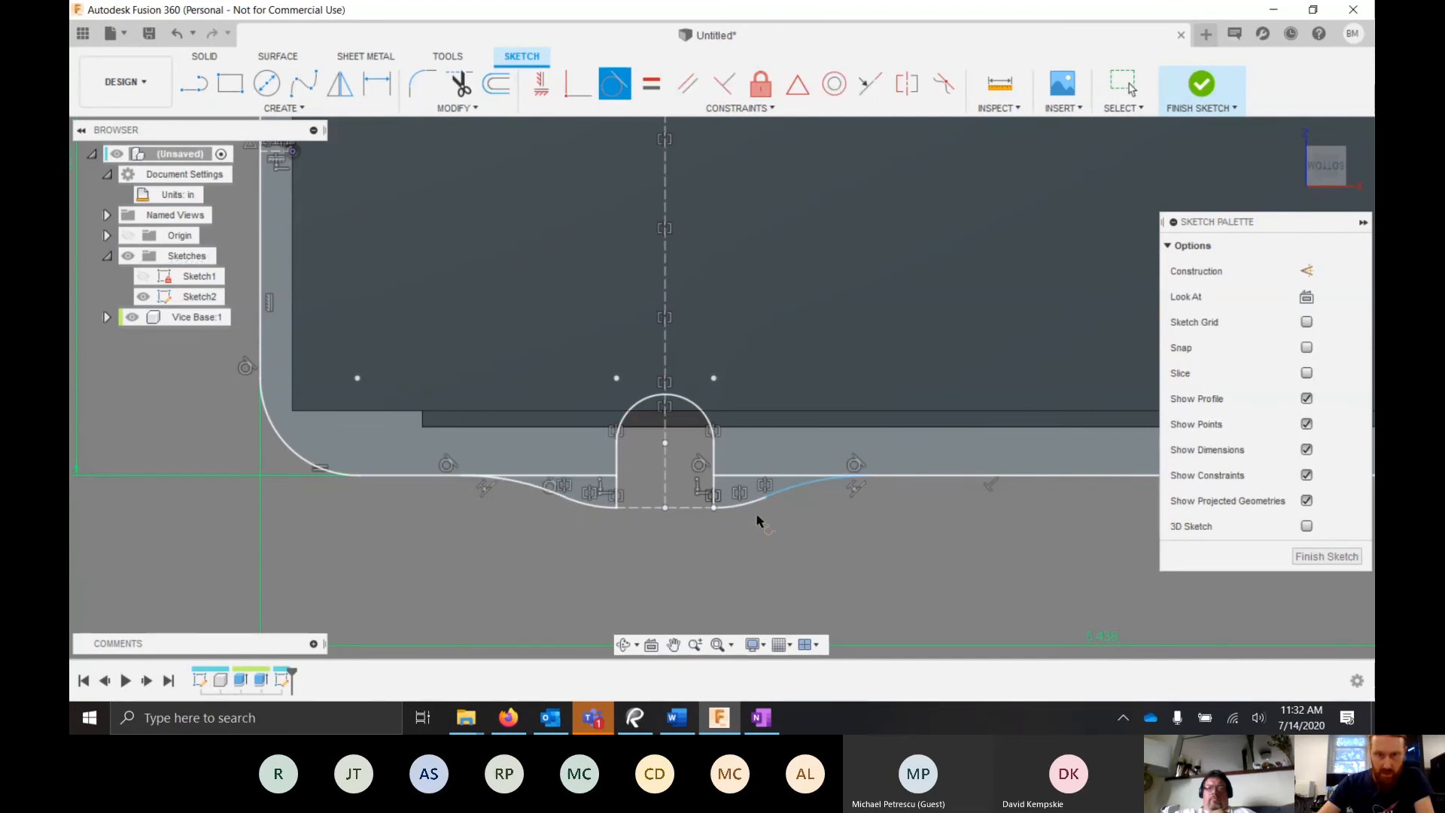
left_click(747, 506)
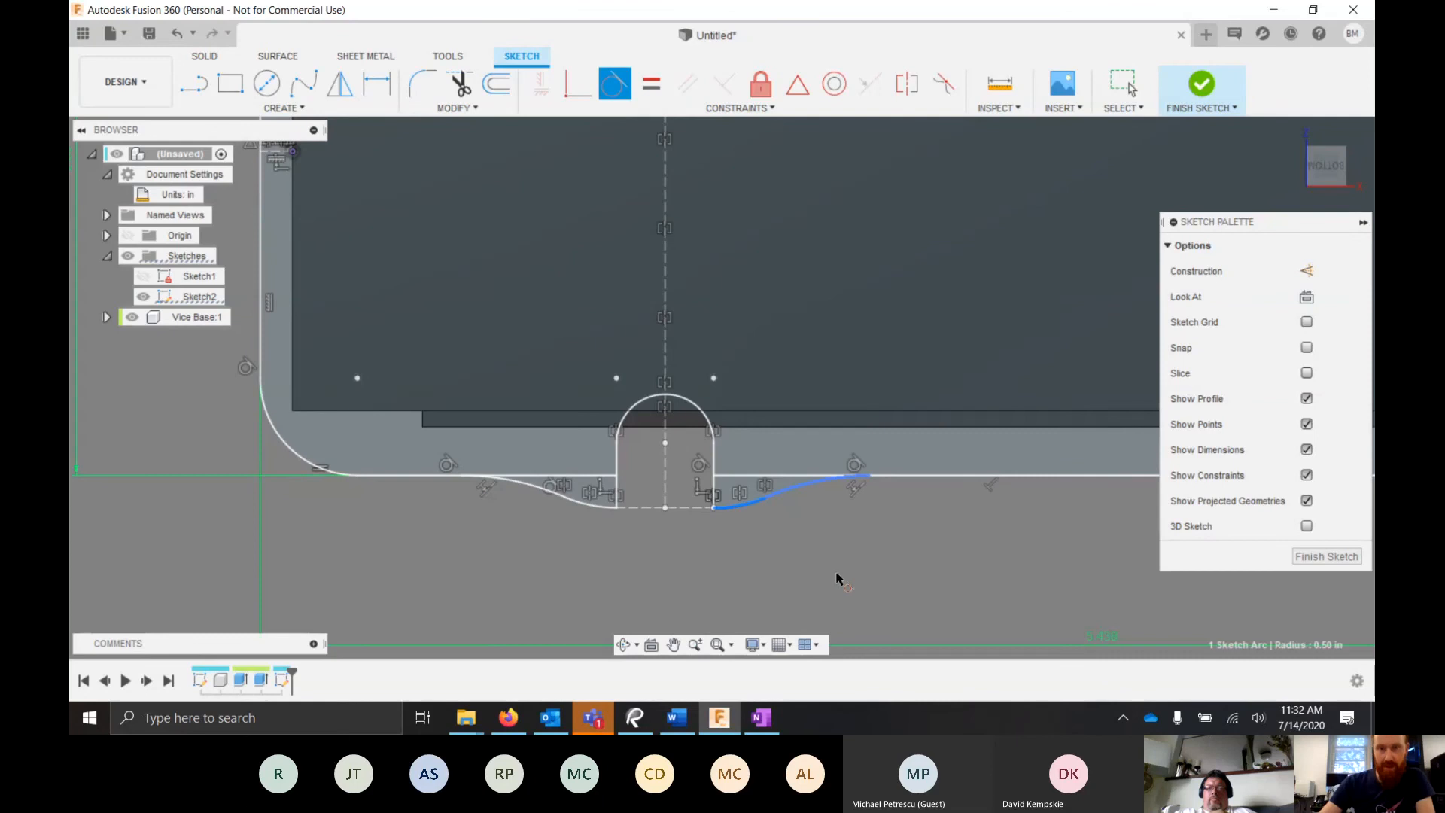
scroll(838, 579, "down", 2)
scroll(832, 574, "up", 4)
key("Escape")
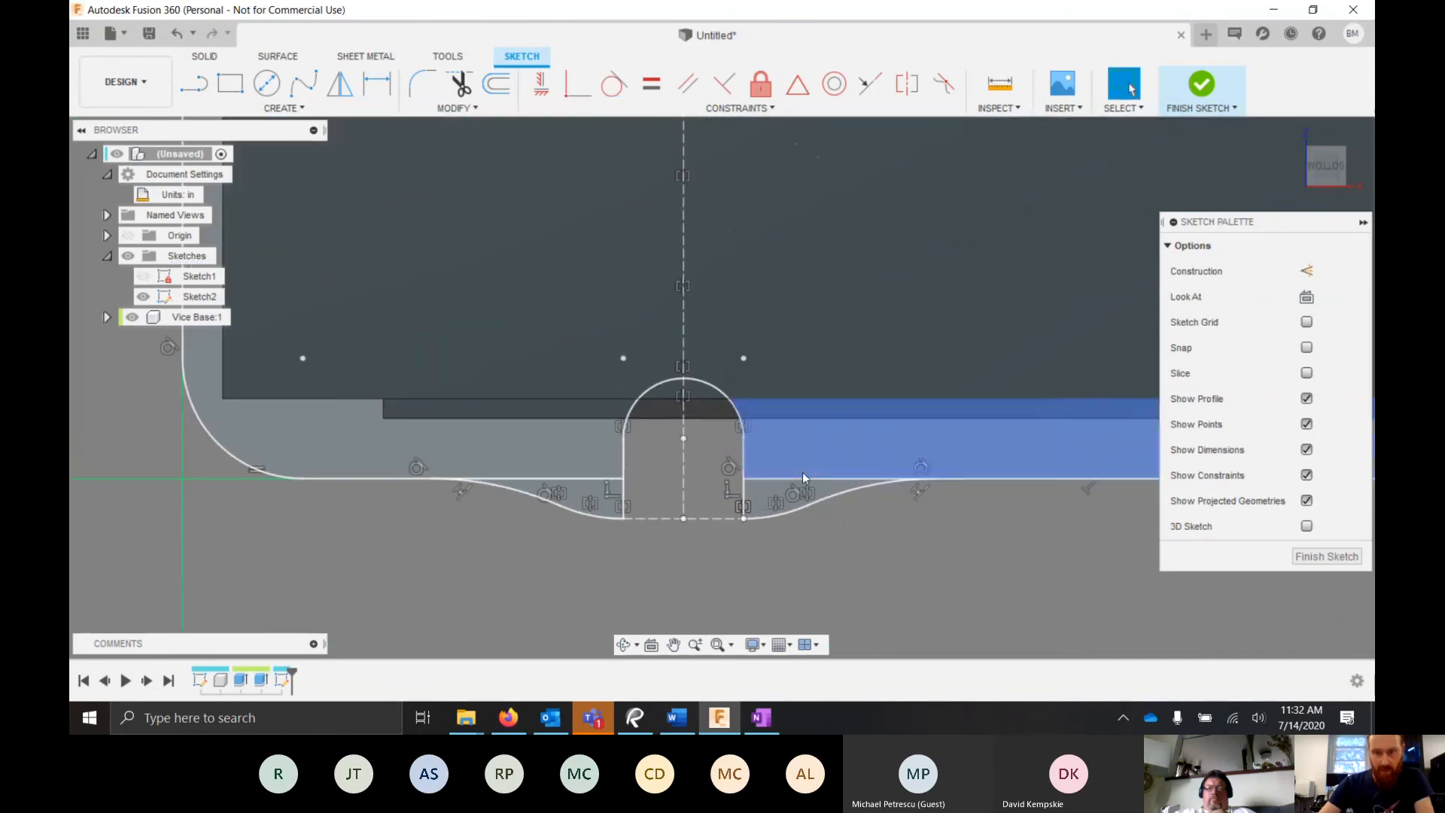
- Trim the plate edge segments between the mirrored slot and its curves on both sides
left_click(434, 82)
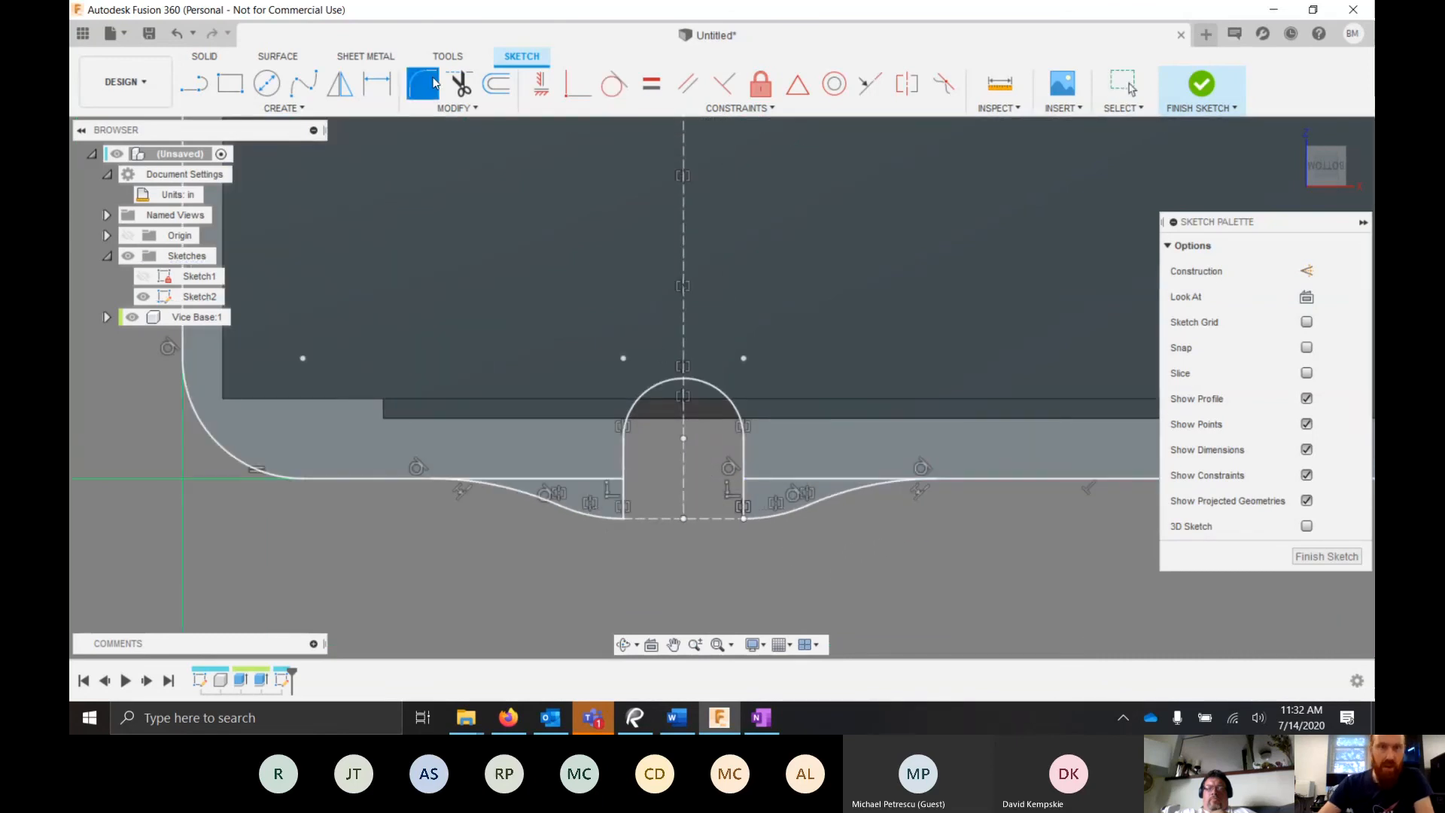
left_click(460, 84)
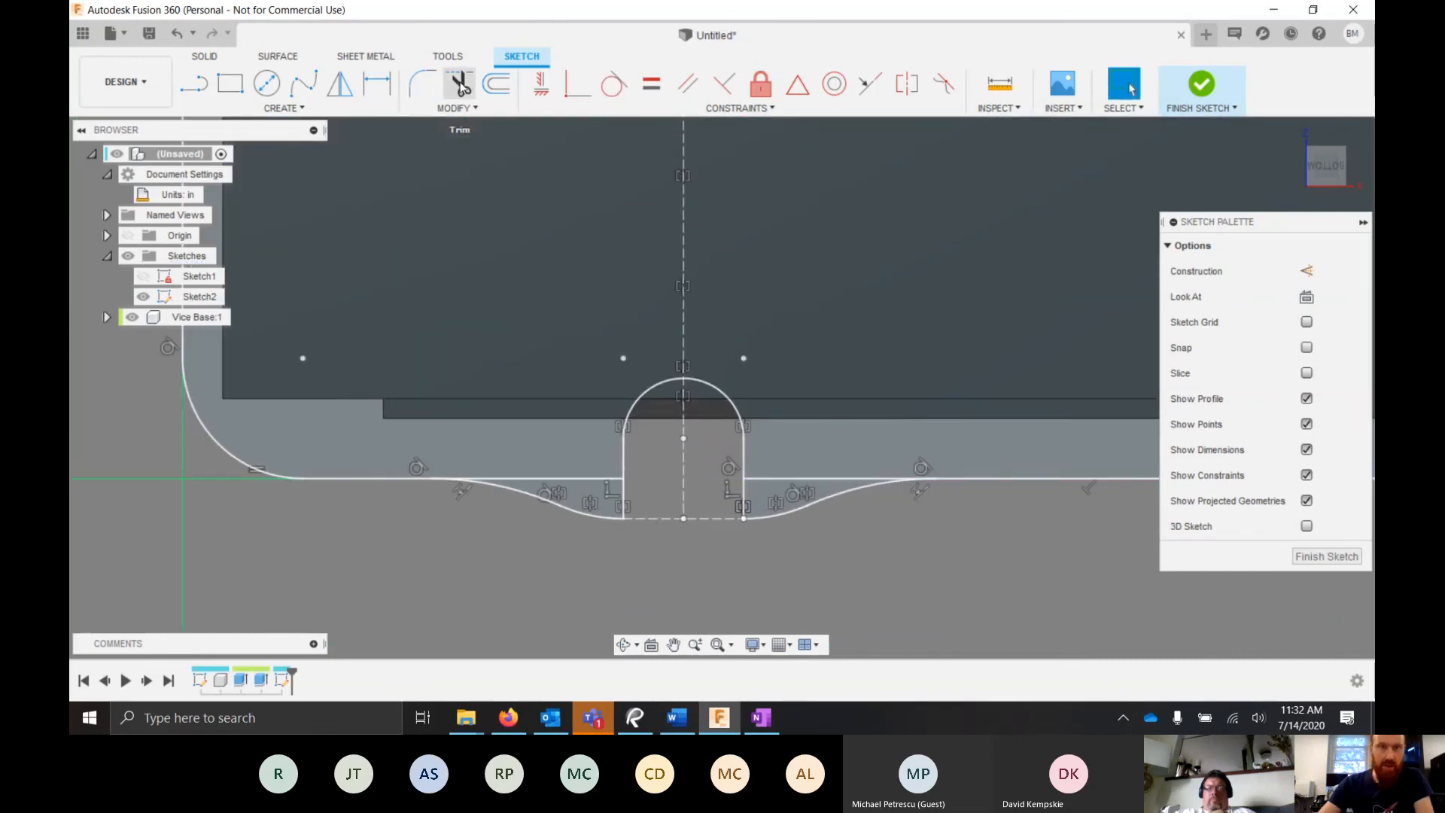
left_click(792, 479)
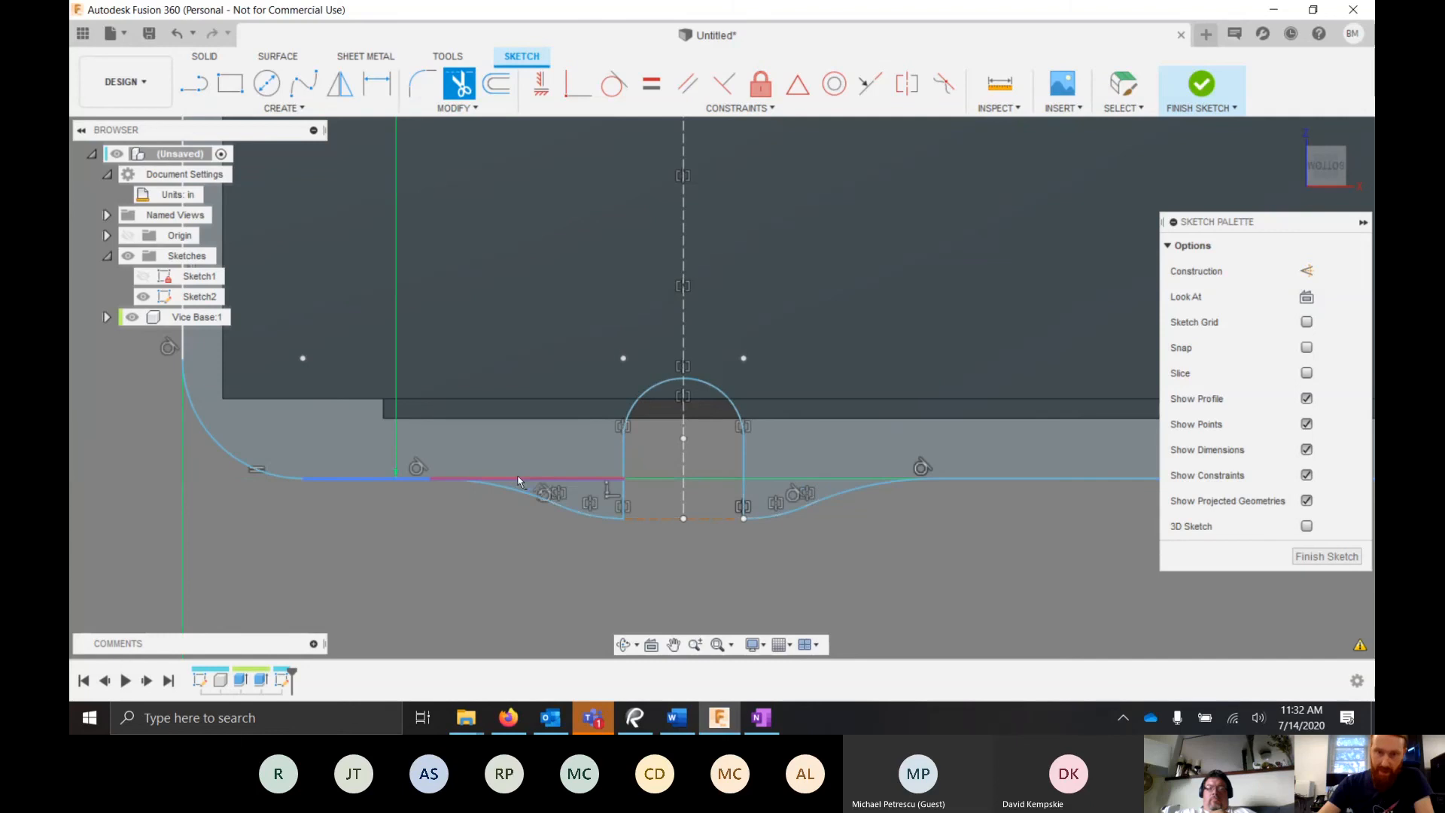
left_click(564, 476)
scroll(514, 483, "down", 8)
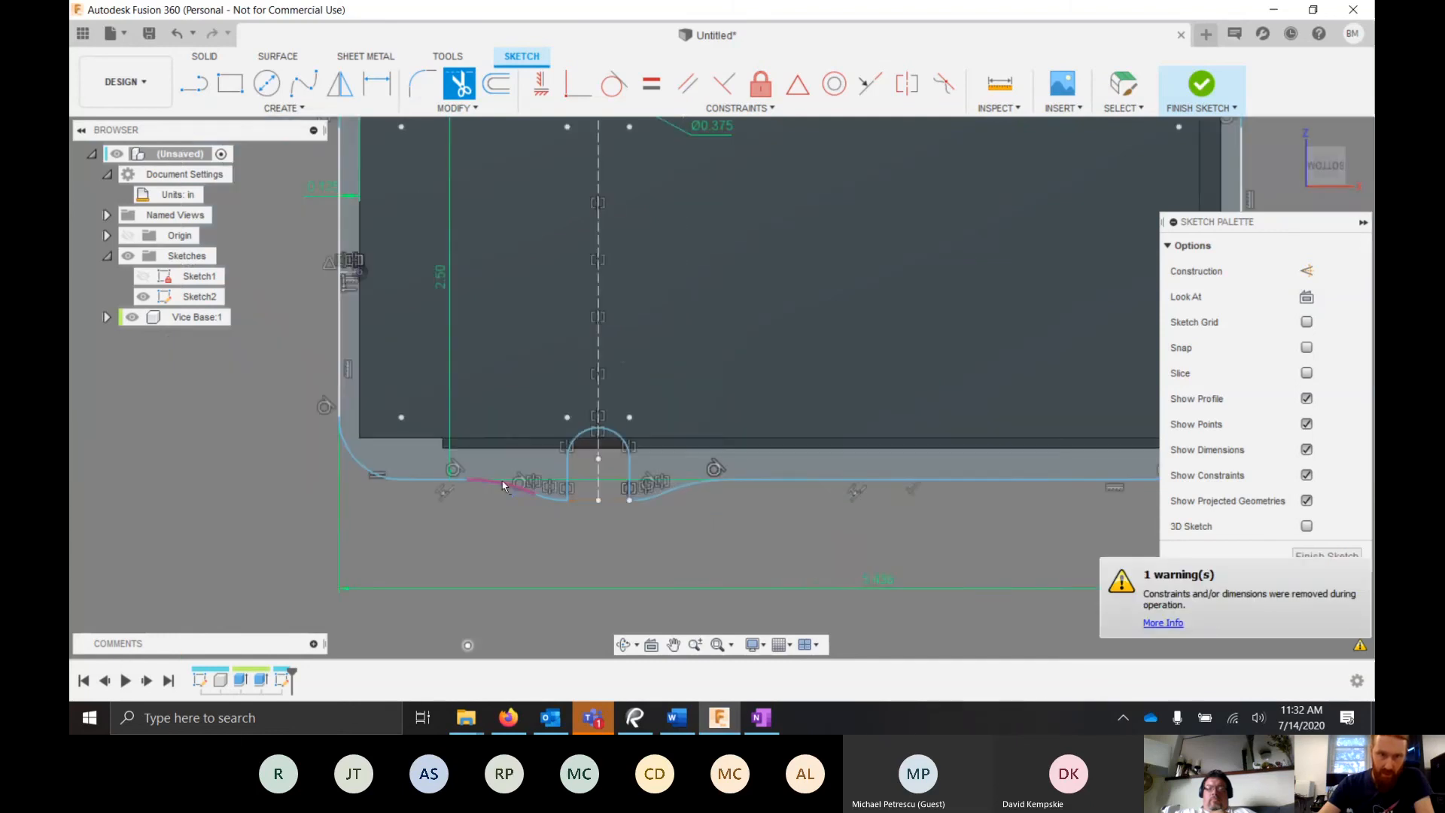
scroll(827, 505, "up", 3)
scroll(815, 483, "up", 2)
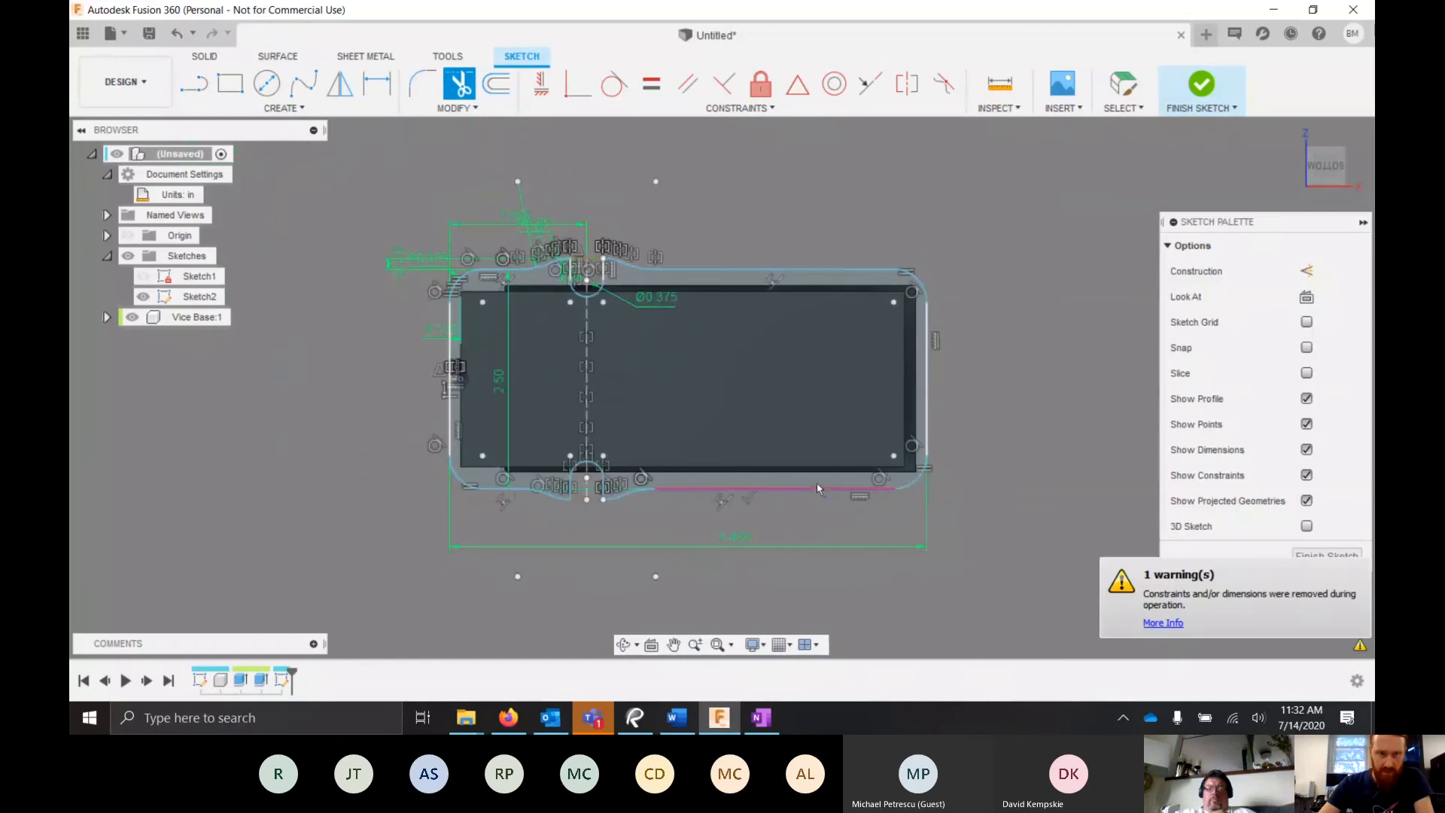
key("Escape")
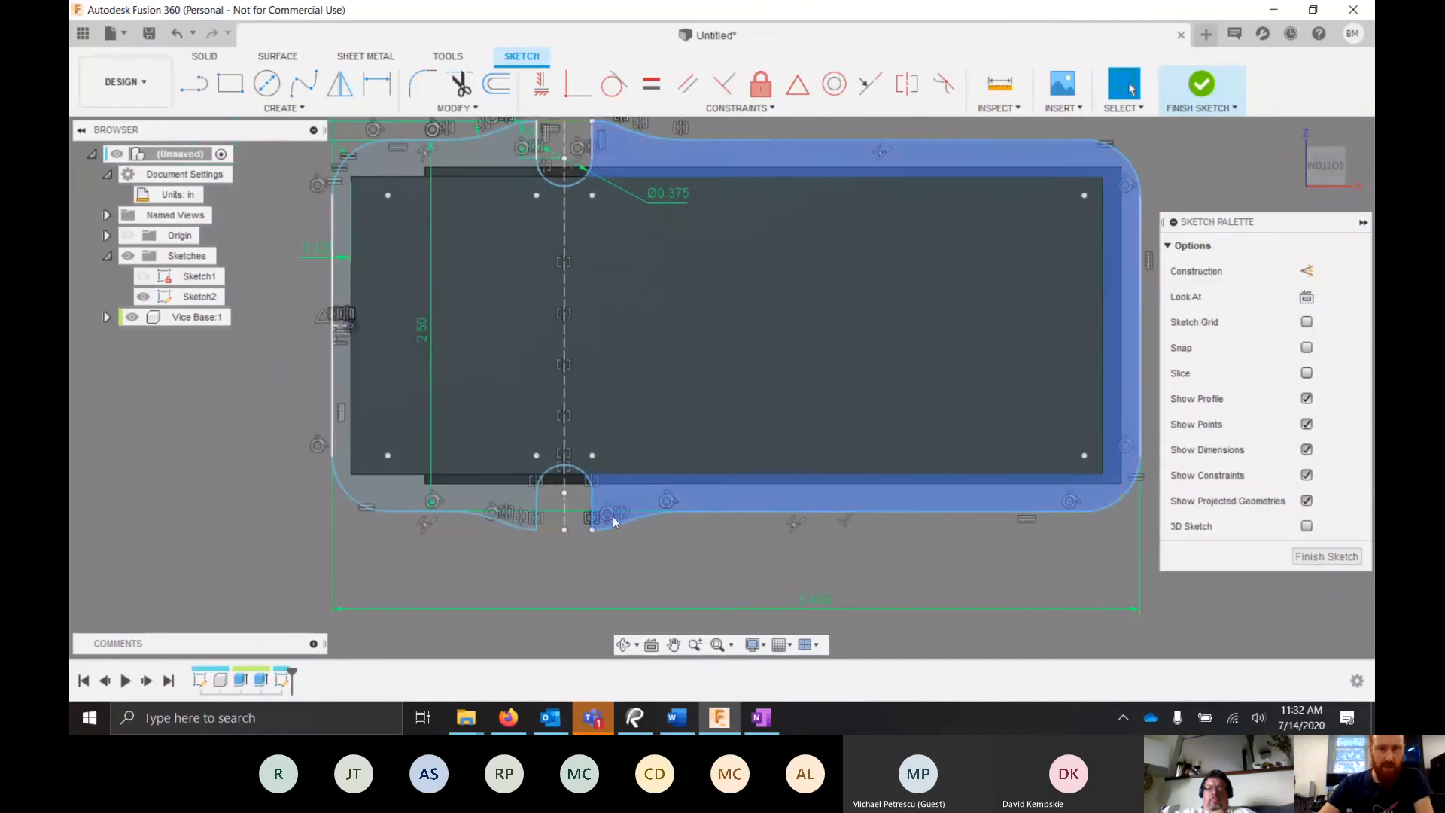
- Move the 2.50 height dimension out of the plate to beyond its left end
scroll(763, 530, "down", 2)
scroll(714, 507, "up", 1)
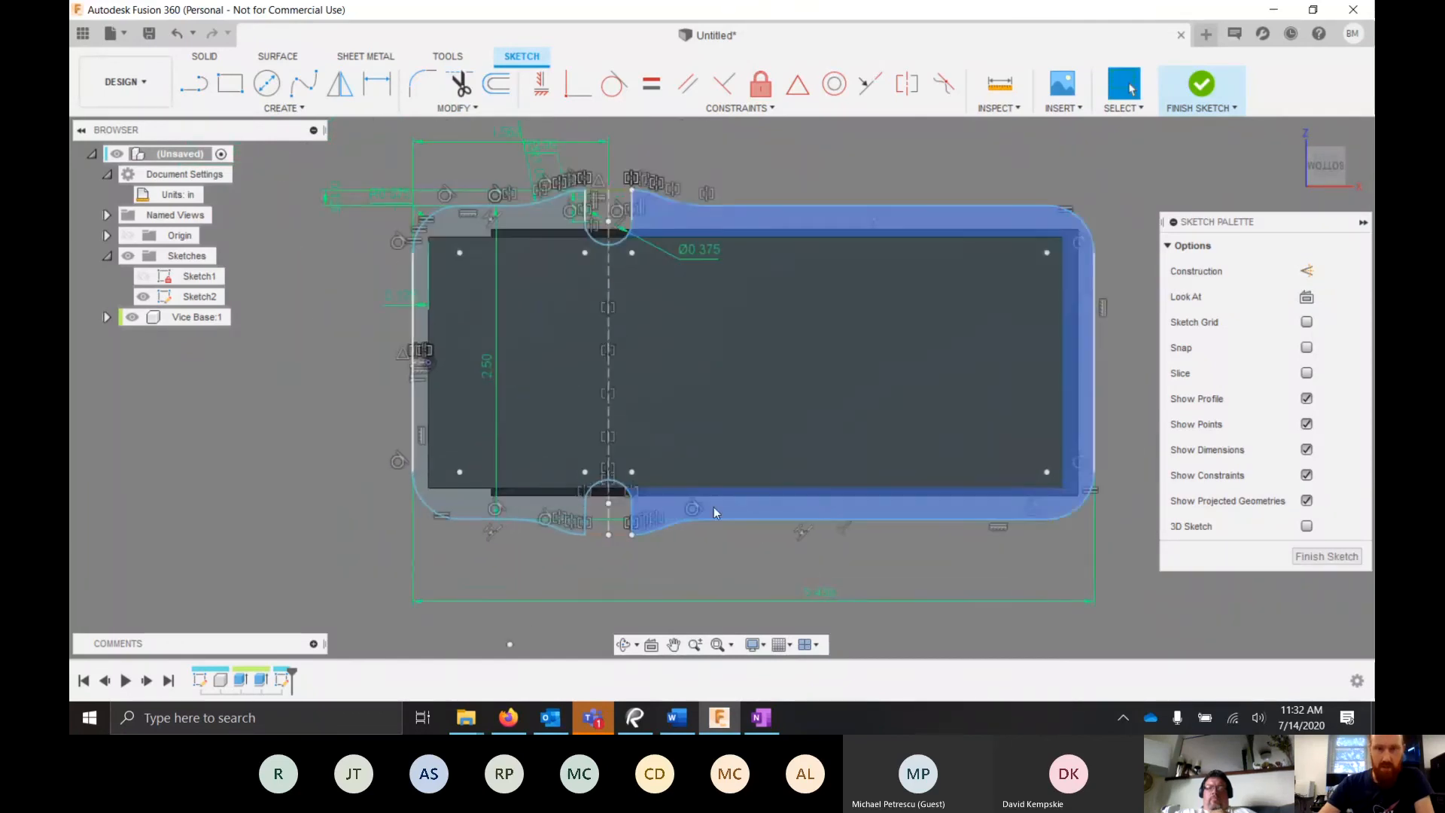
scroll(723, 512, "down", 2)
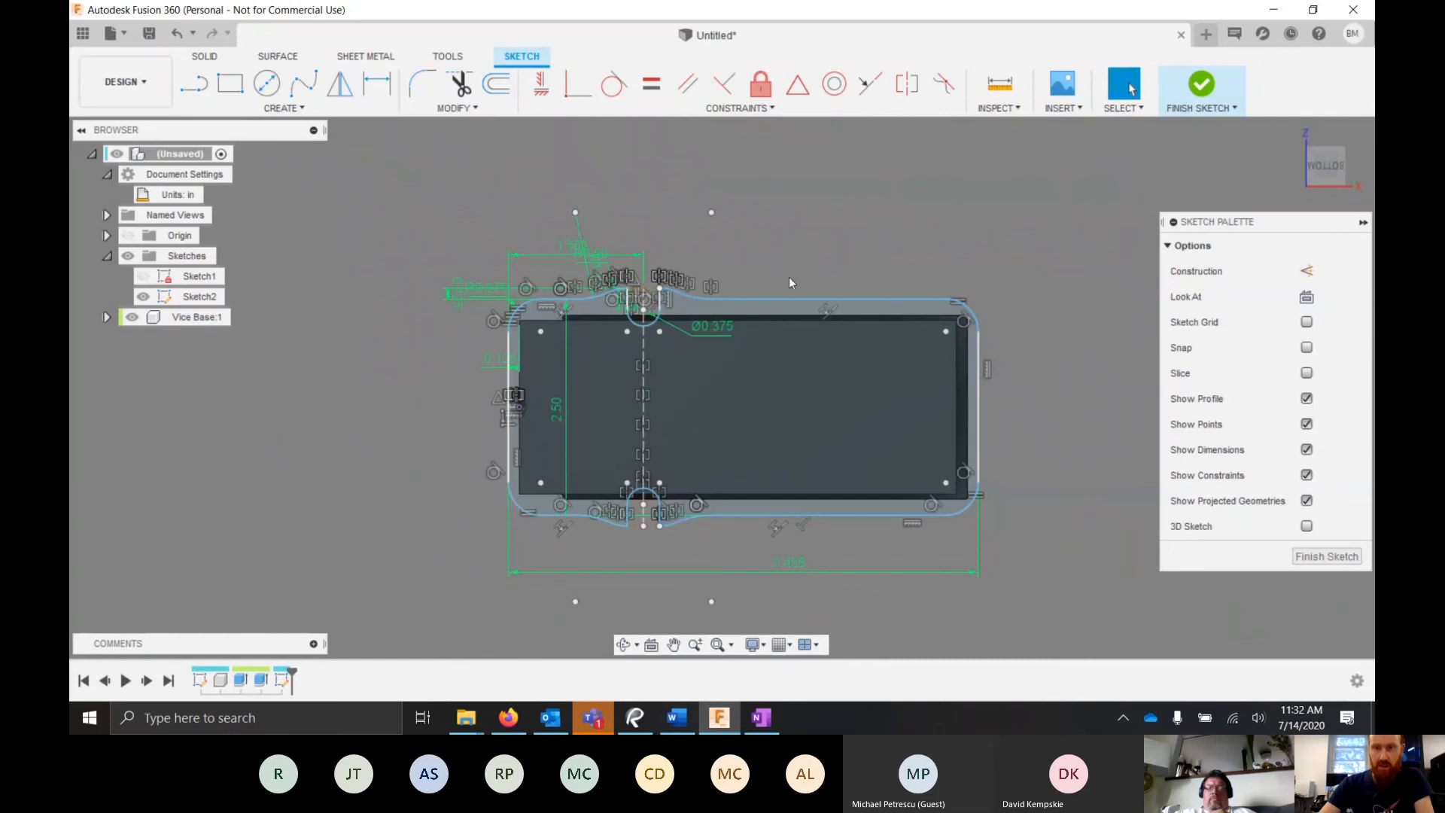
scroll(643, 394, "up", 2)
scroll(643, 394, "down", 2)
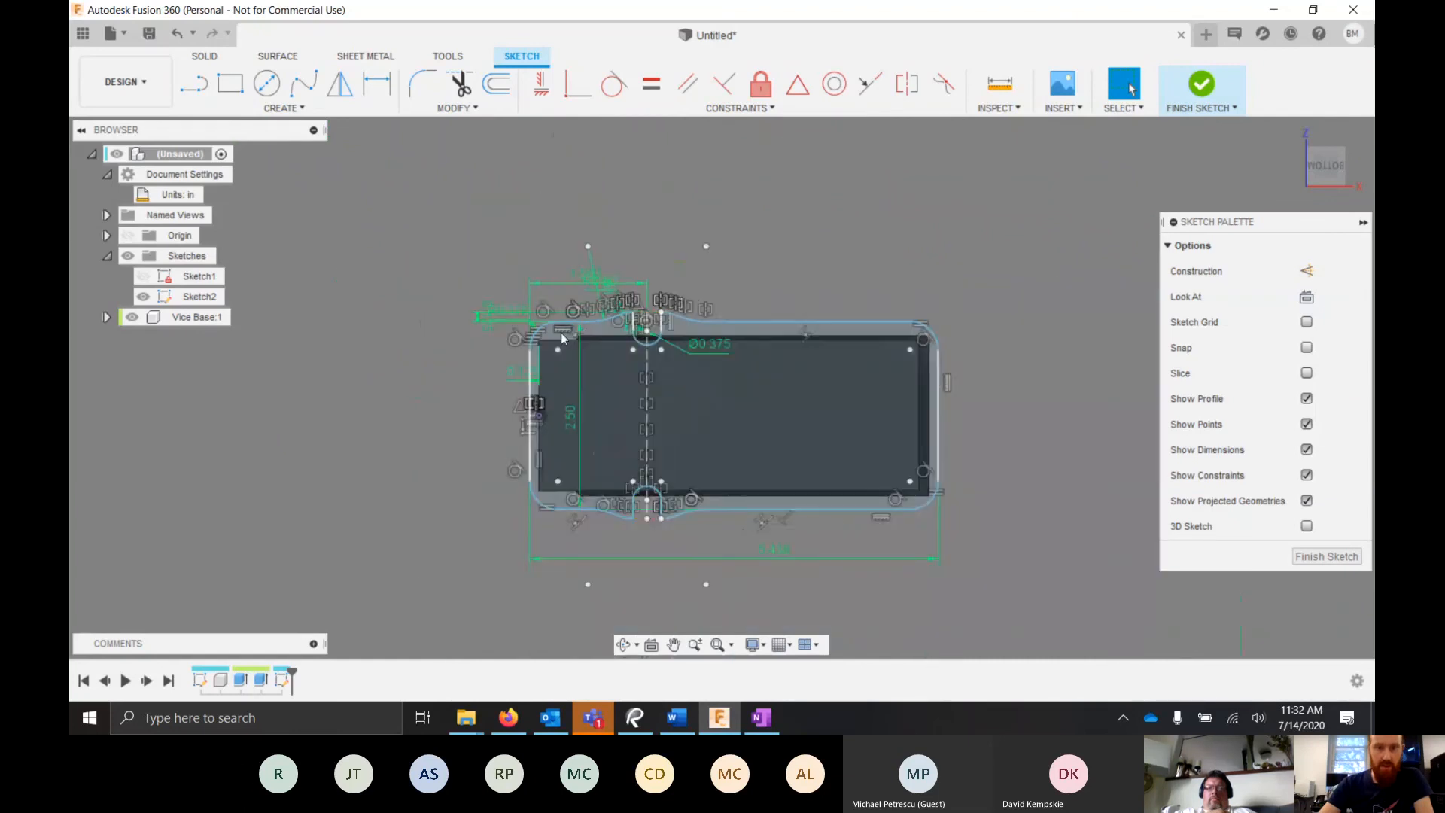
scroll(616, 510, "up", 4)
scroll(474, 518, "down", 3)
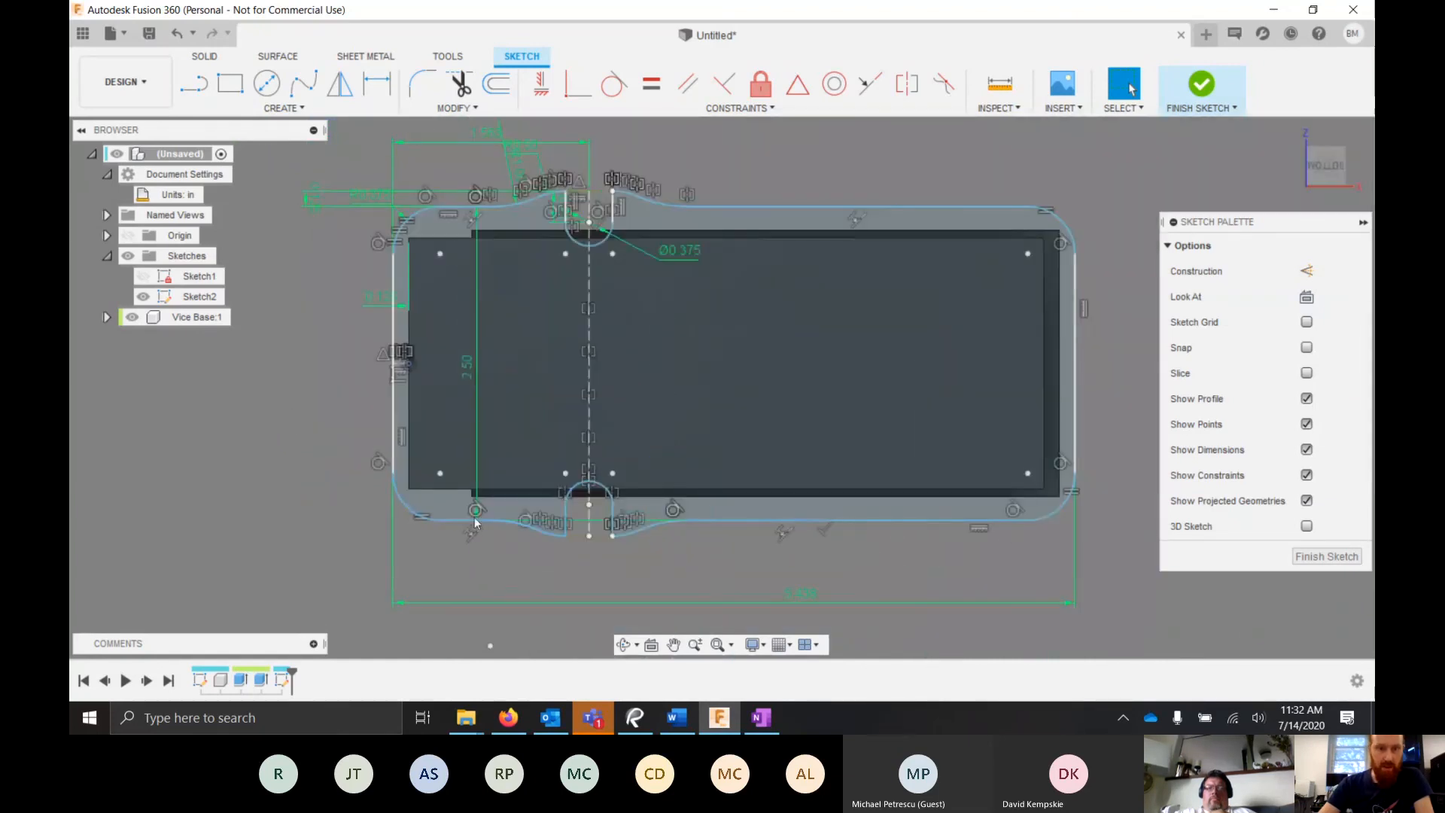
left_click_drag(464, 365, 272, 342)
- Examine the outline's corner arcs, curve endpoints and mirrored slot arc in the base sketch
left_click(436, 208)
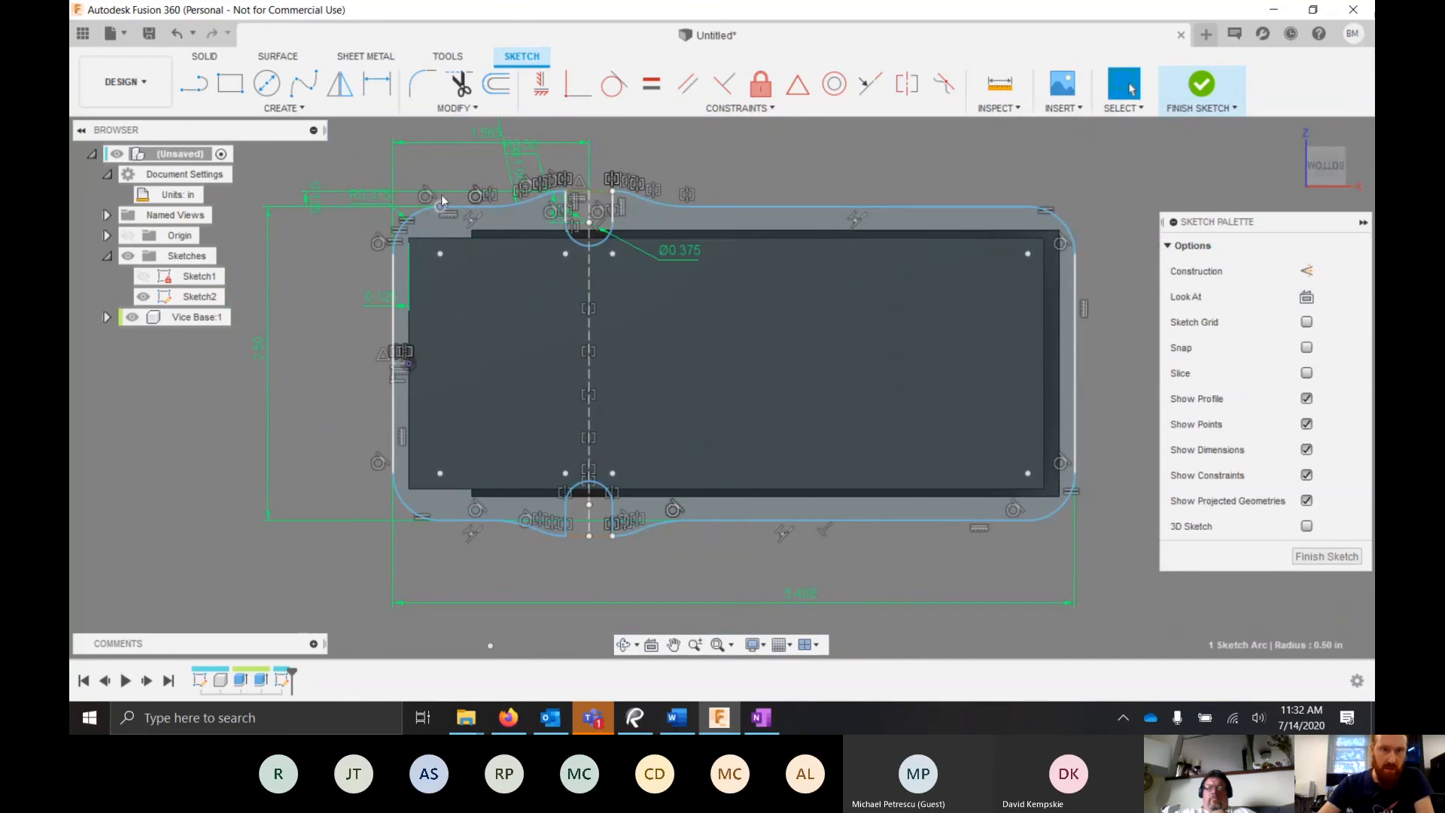
left_click(1027, 206)
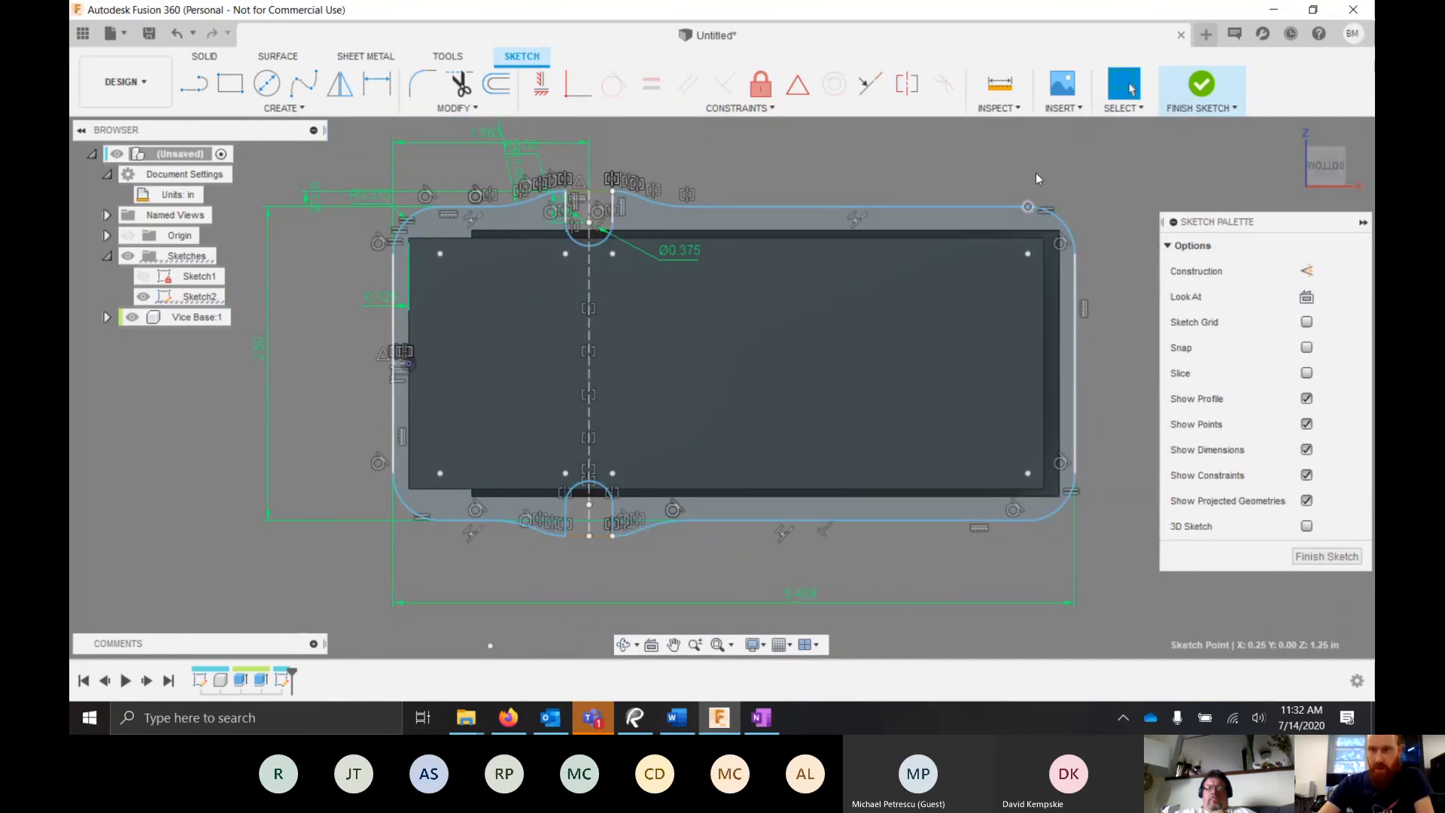
left_click(515, 599)
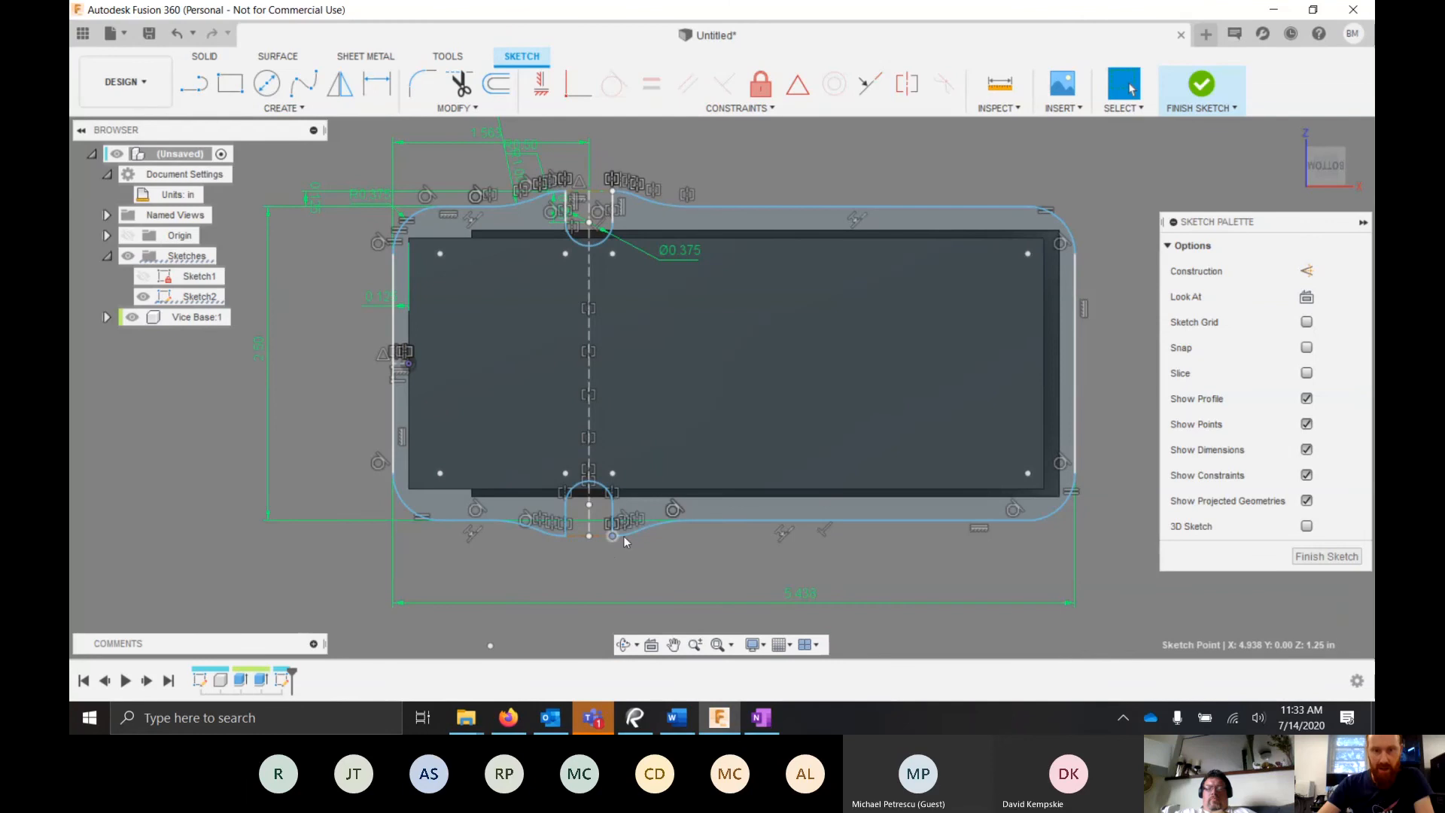
left_click(687, 521)
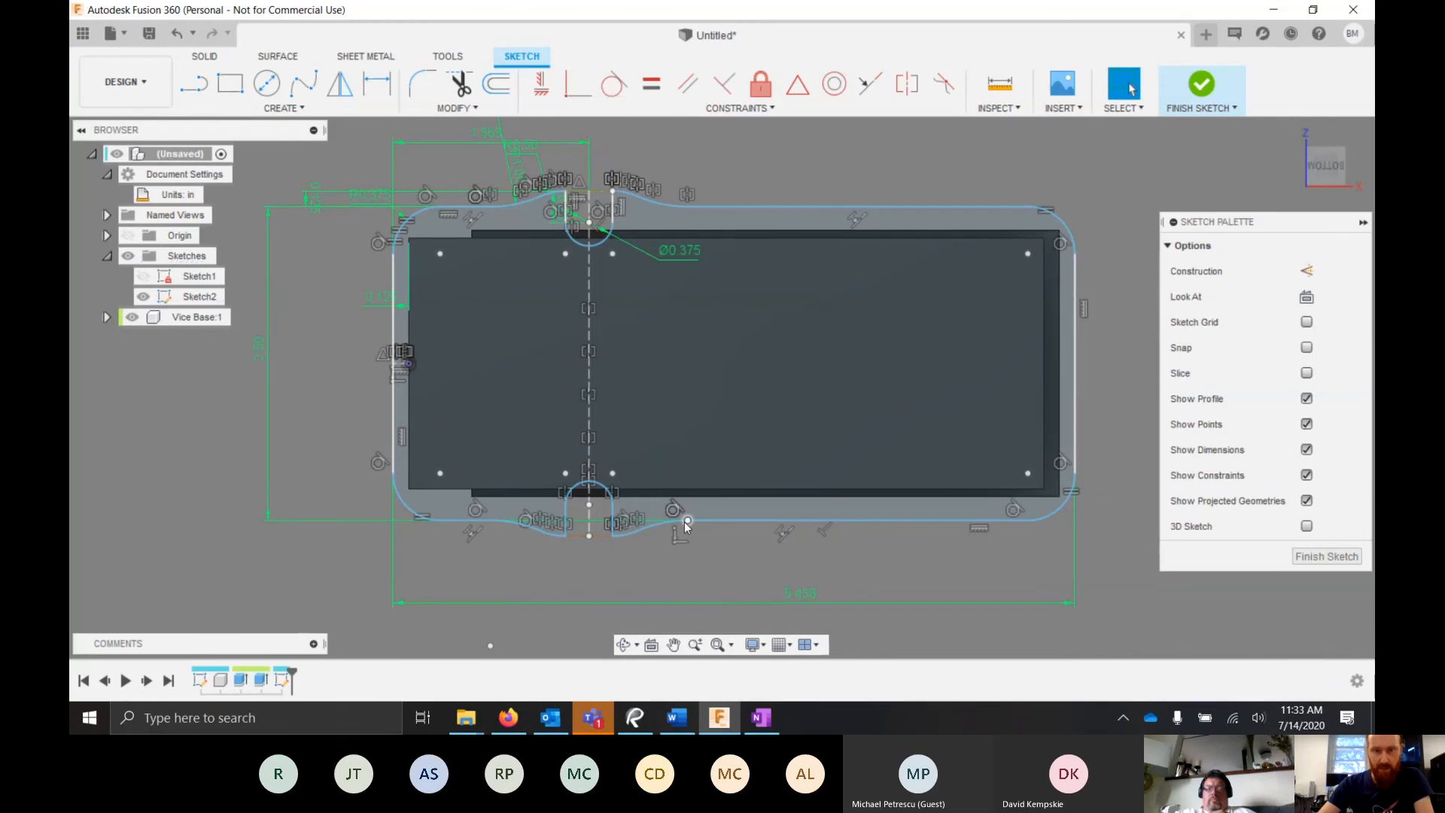
left_click(1028, 520, "shift")
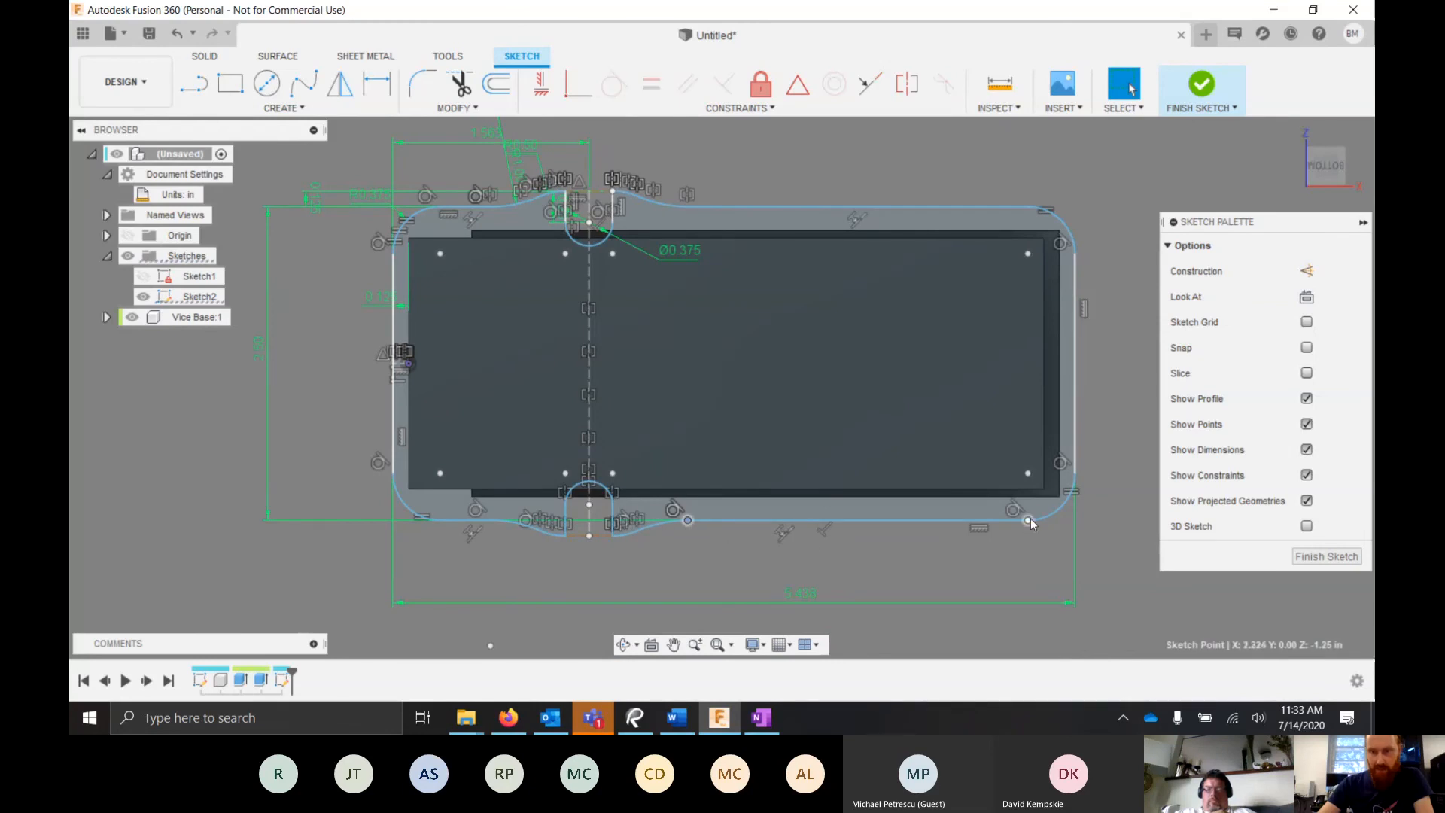
left_click(600, 486)
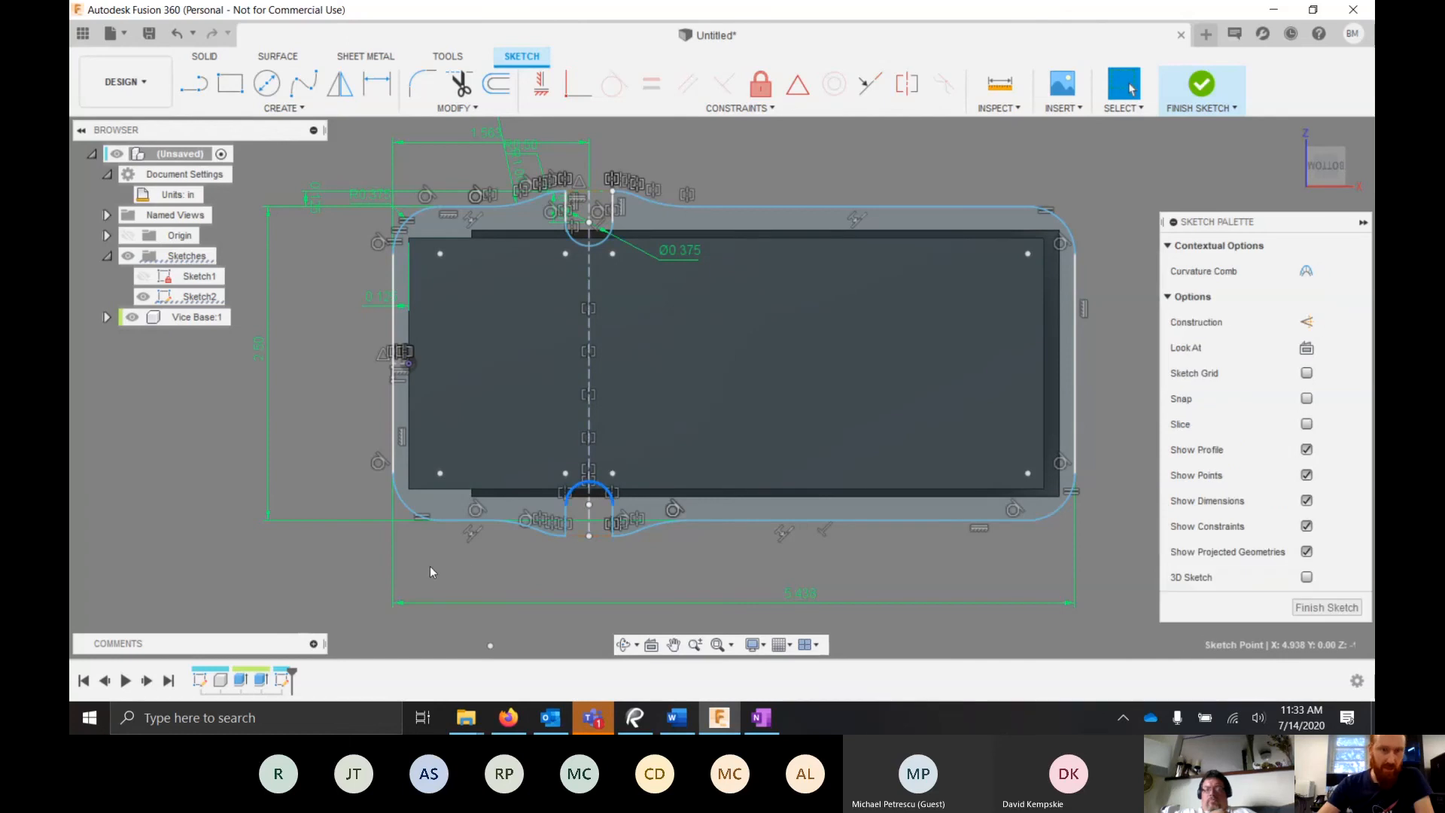
left_click(598, 574)
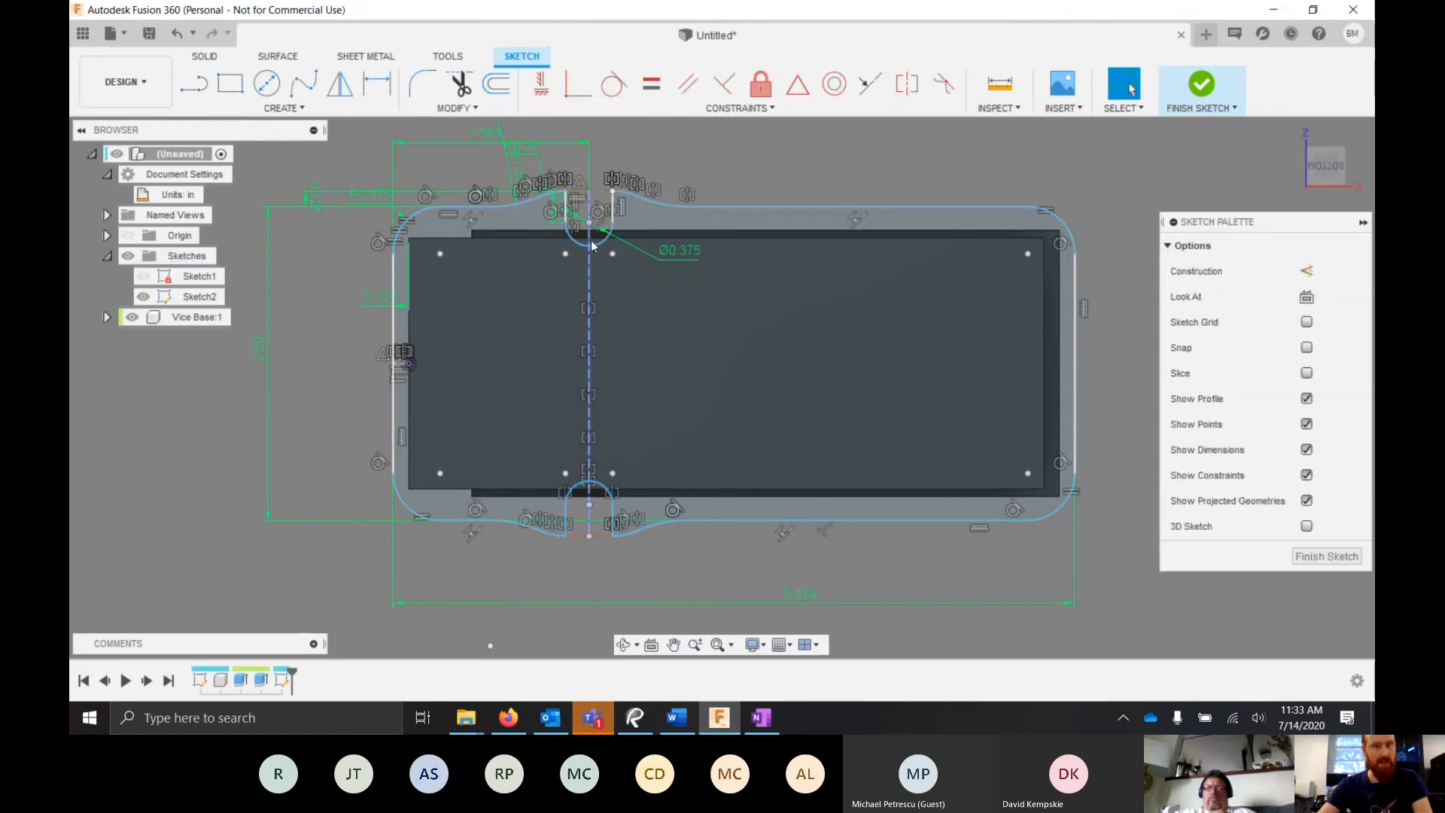
scroll(757, 340, "down", 5)
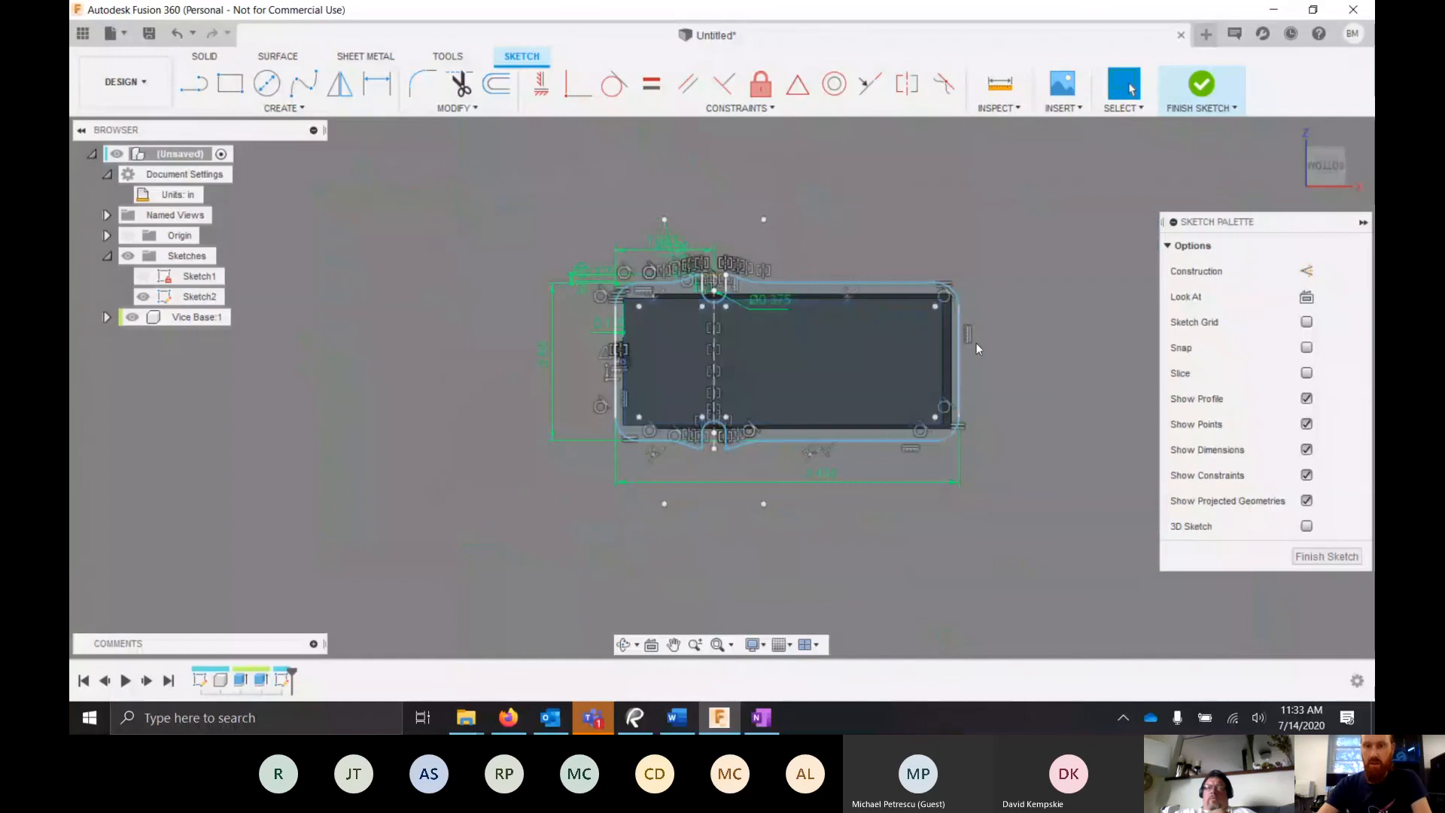
scroll(903, 353, "up", 3)
scroll(677, 346, "down", 3)
scroll(542, 345, "up", 4)
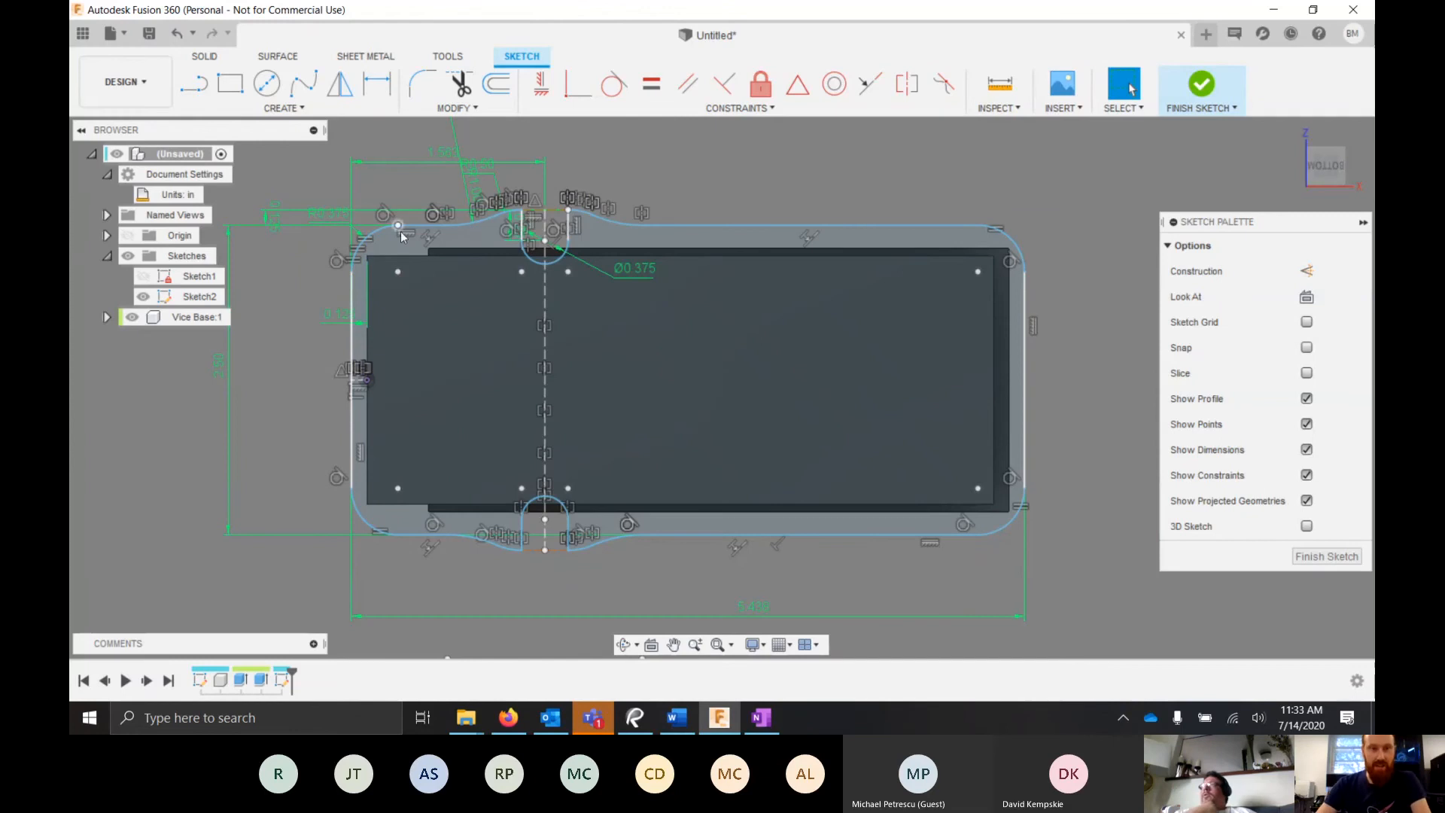
left_click(375, 231)
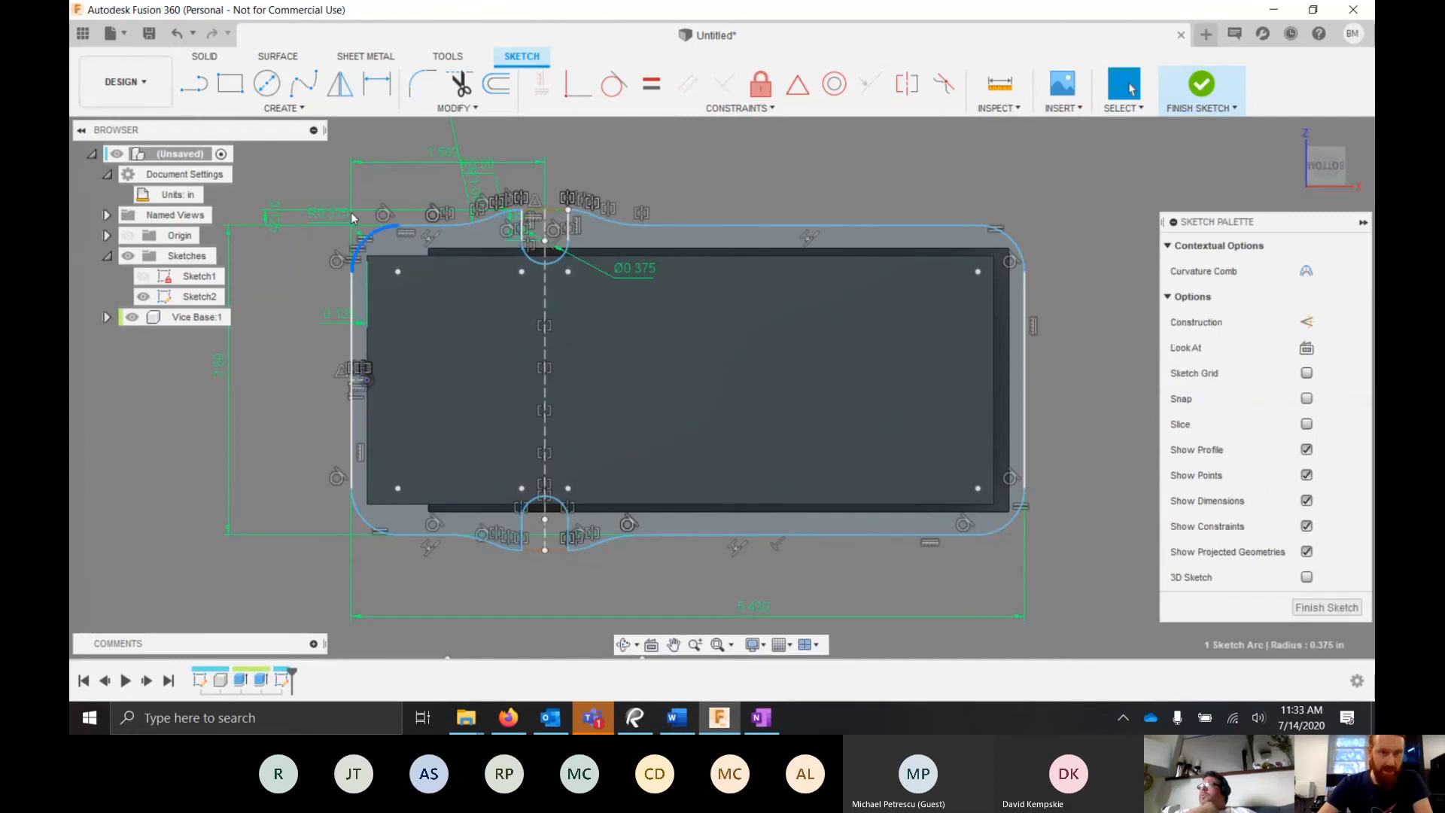
left_click(277, 351)
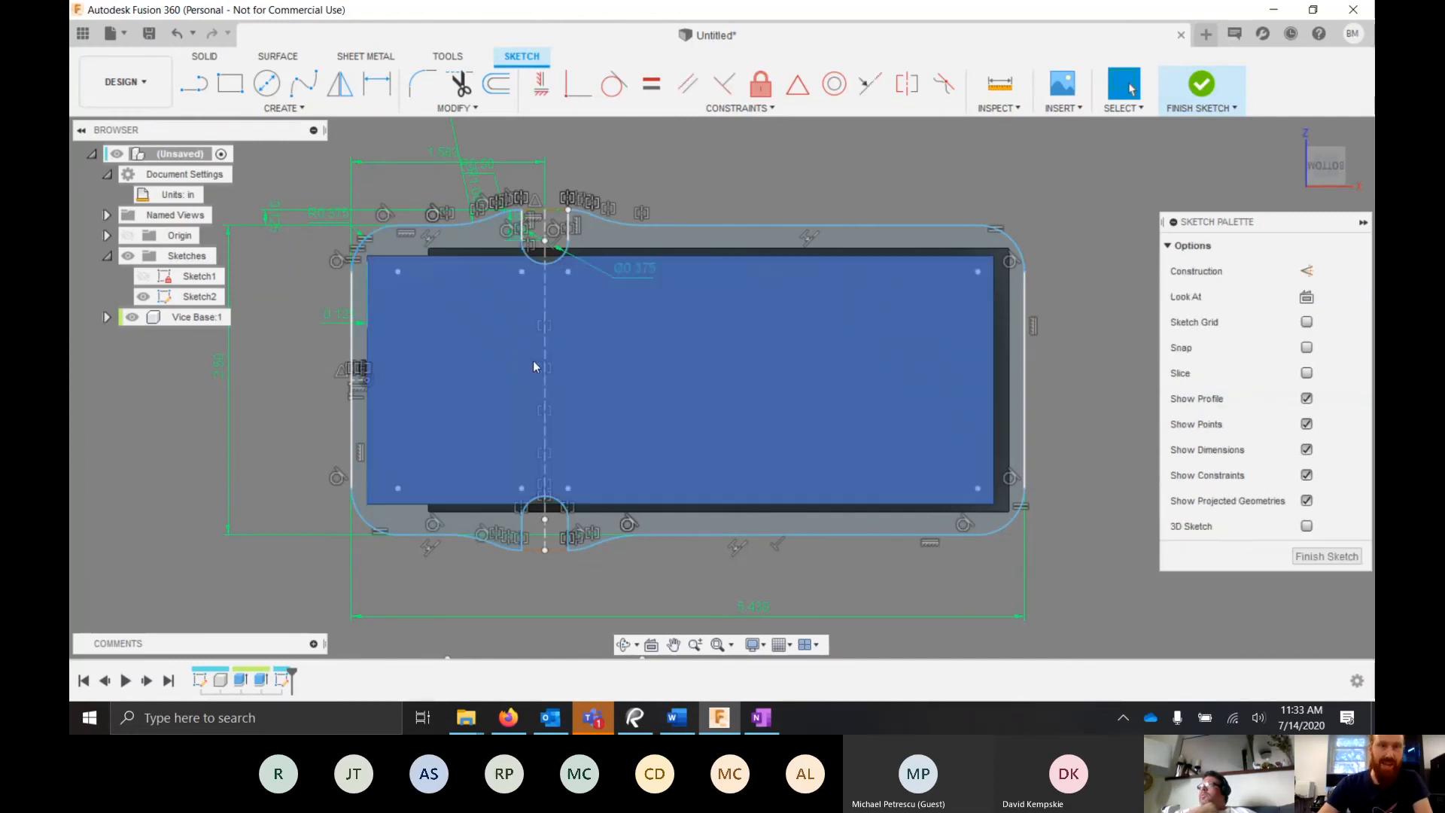
- Check the base outline's radii and slot dimensions in the Drill Press Vice drawing in Revu, and return to the Fusion 360 sketch
scroll(519, 349, "up", 2)
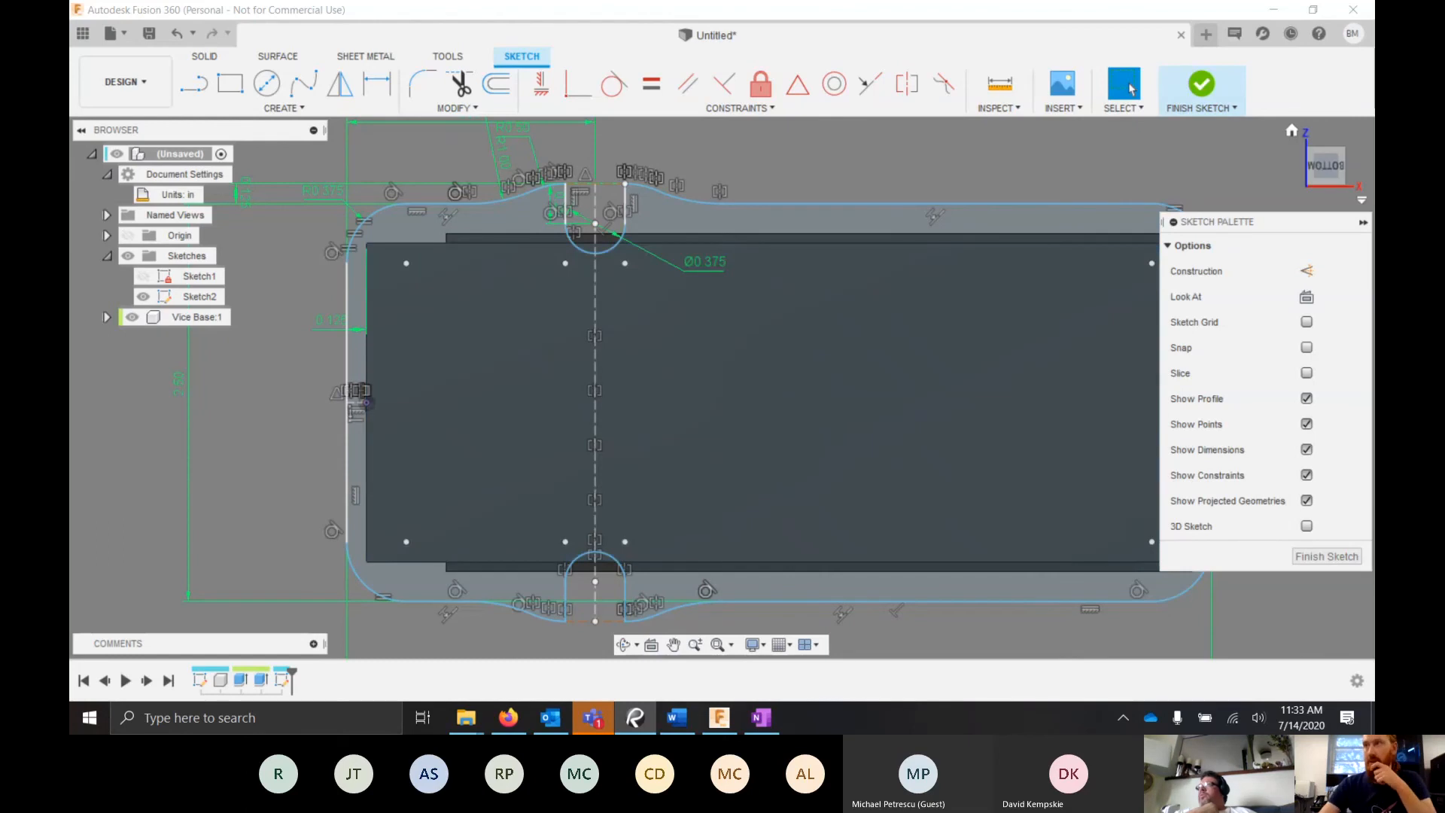
key("alt+Tab")
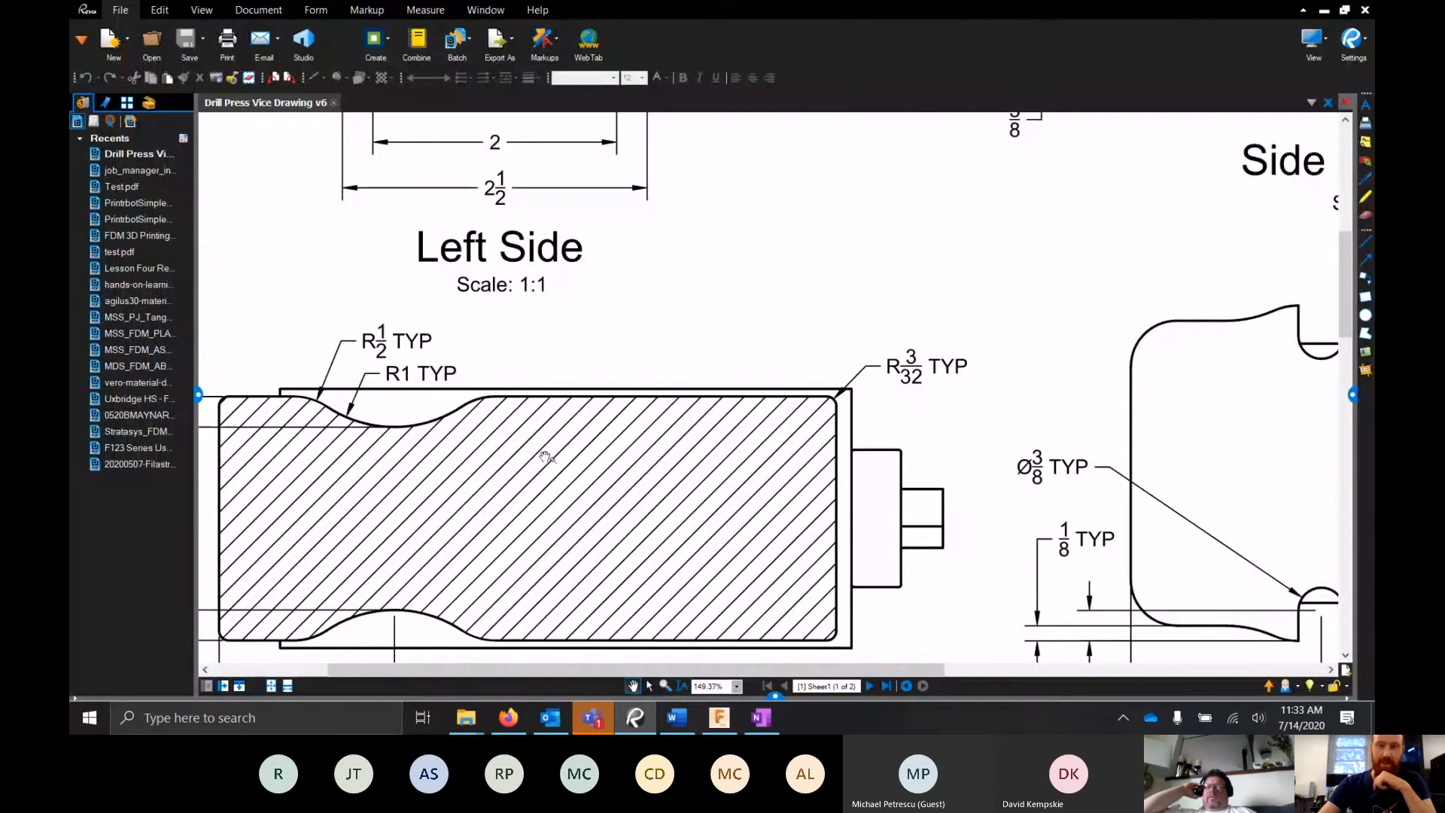
left_click(1323, 10)
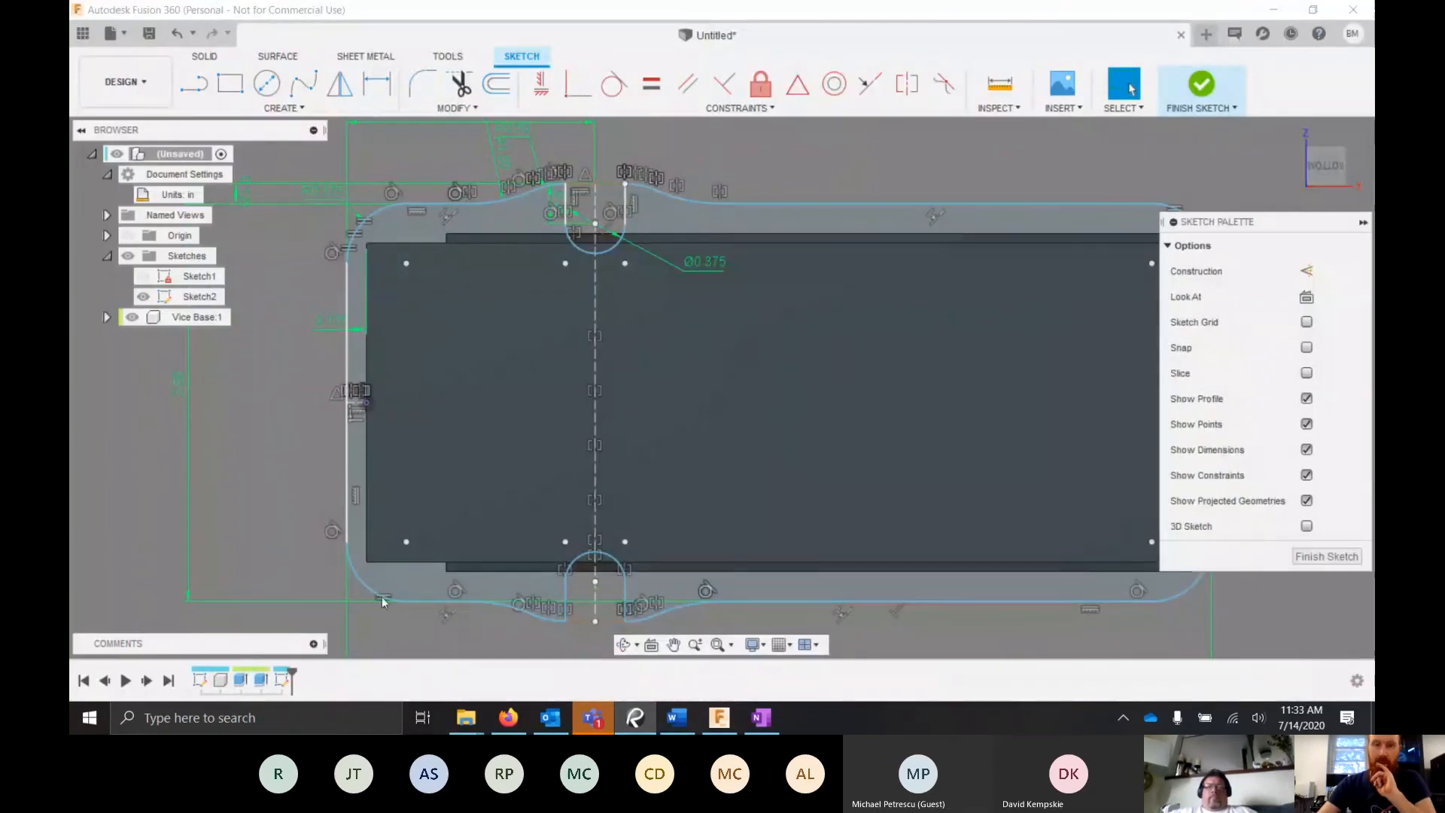
- Sketch a three-point arc of about 0.55 in radius, curving down from the inner rectangle's upper edge near its upper-left corner
scroll(454, 414, "down", 3)
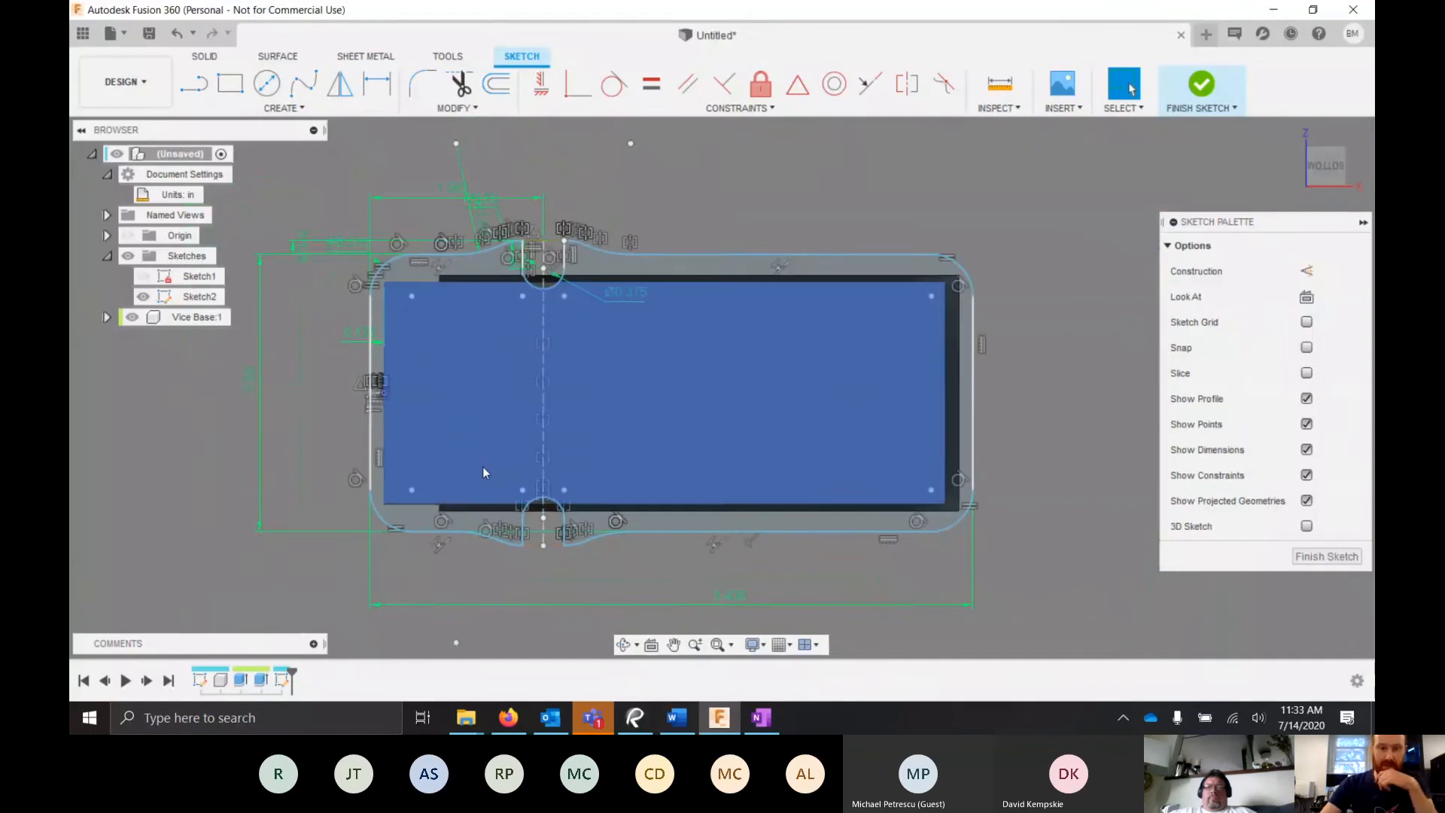
scroll(481, 466, "up", 2)
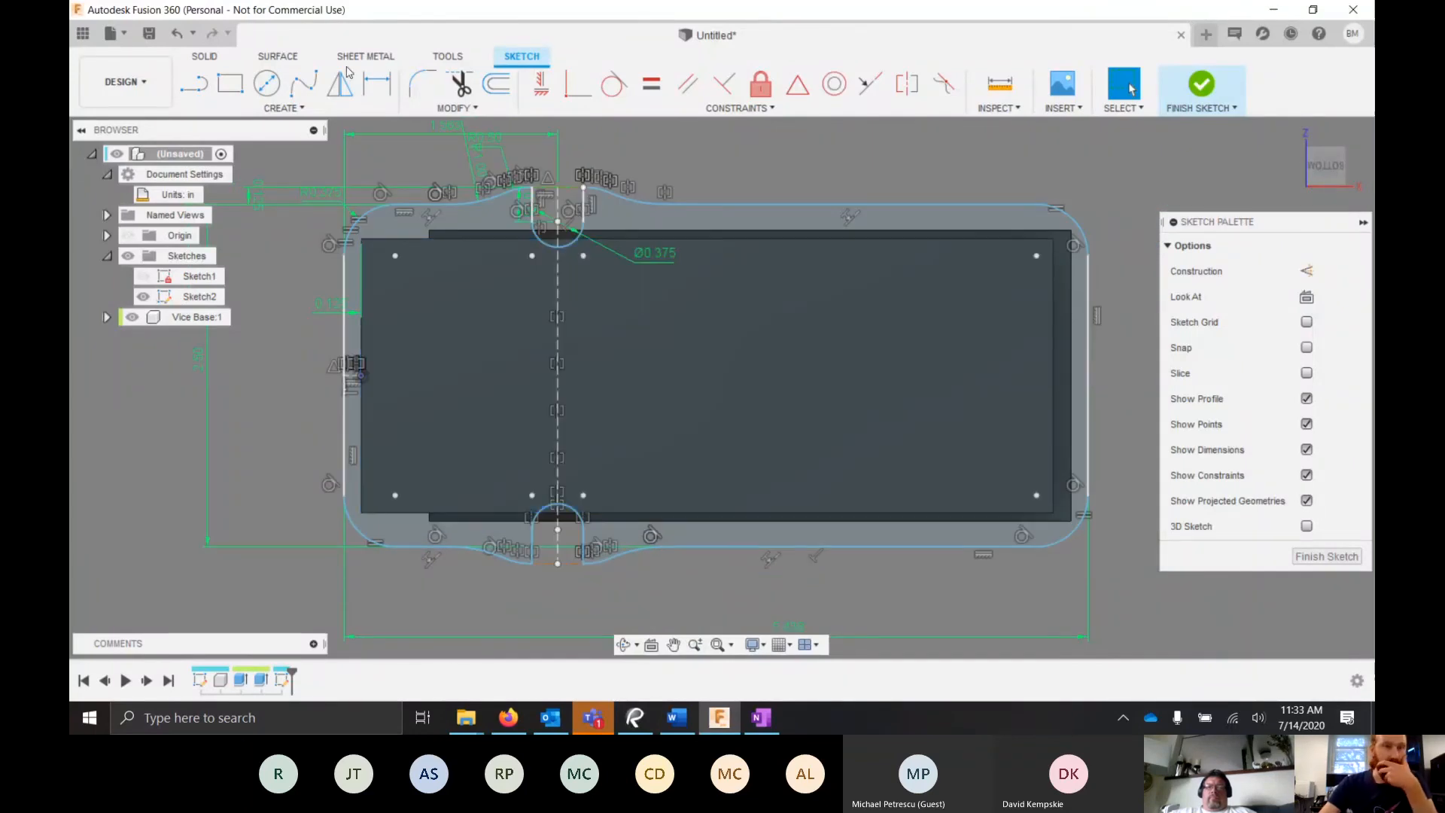
left_click(262, 111)
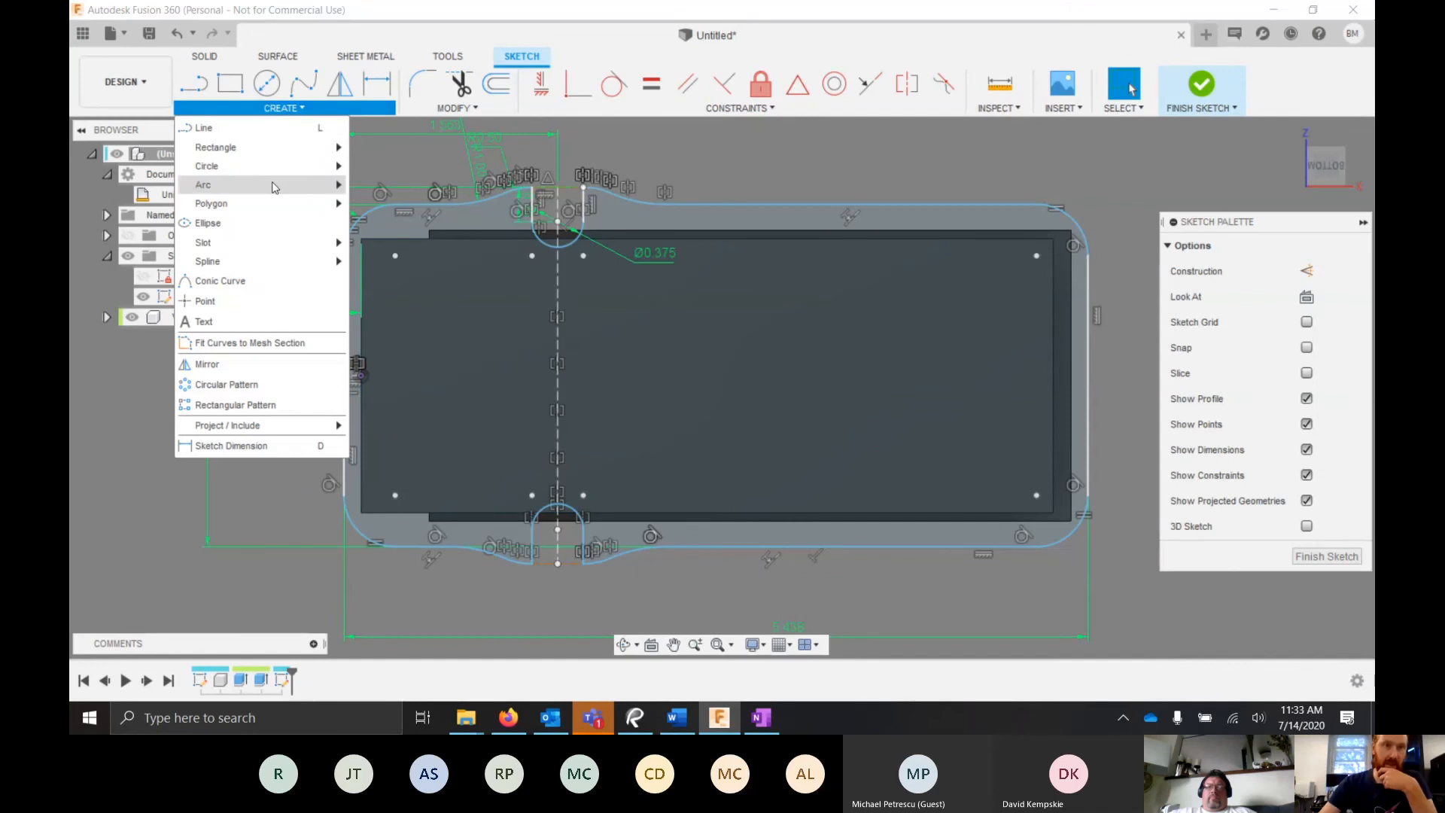
mouse_move(278, 186)
left_click(379, 187)
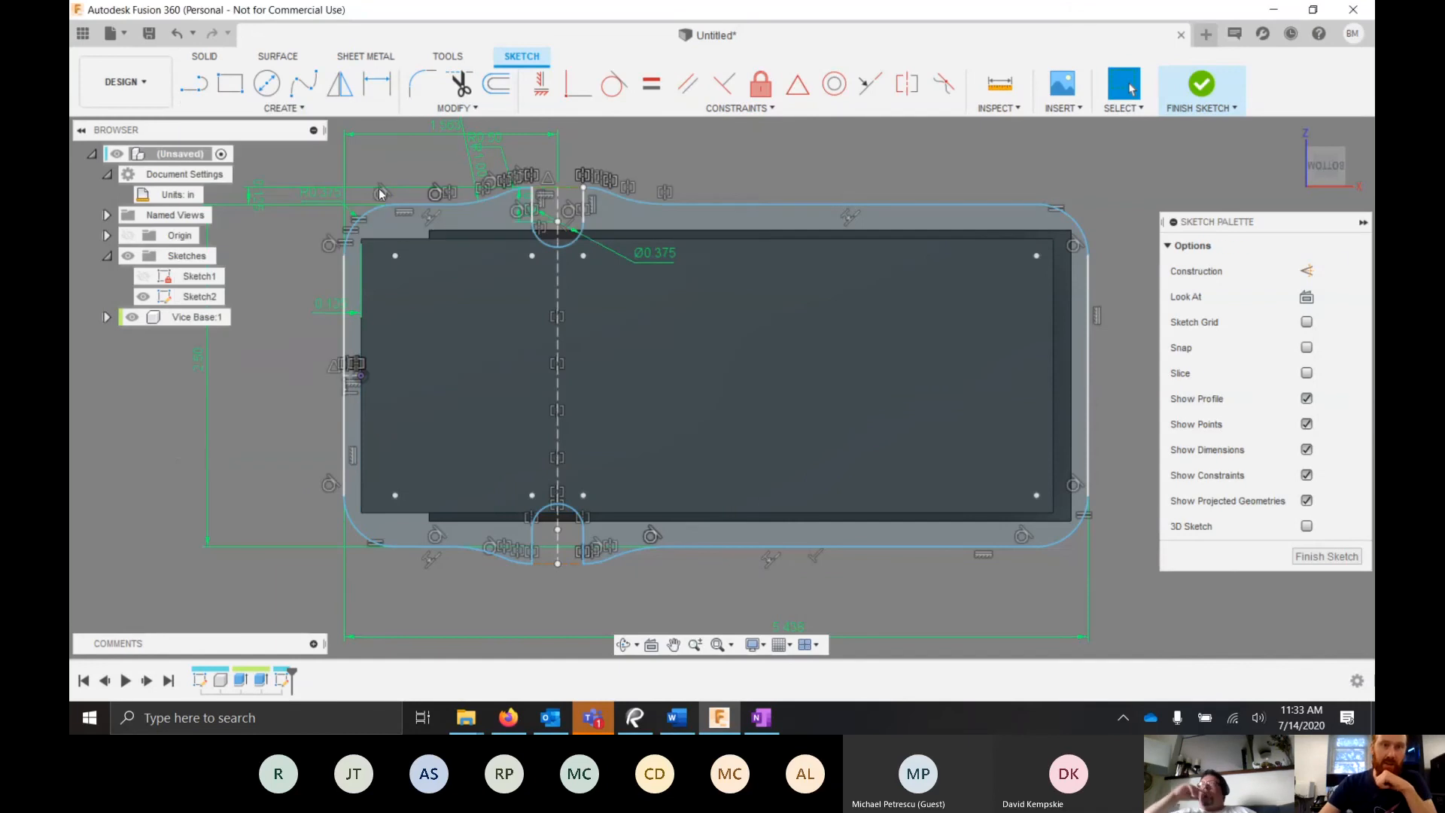
scroll(413, 252, "up", 2)
scroll(399, 238, "up", 2)
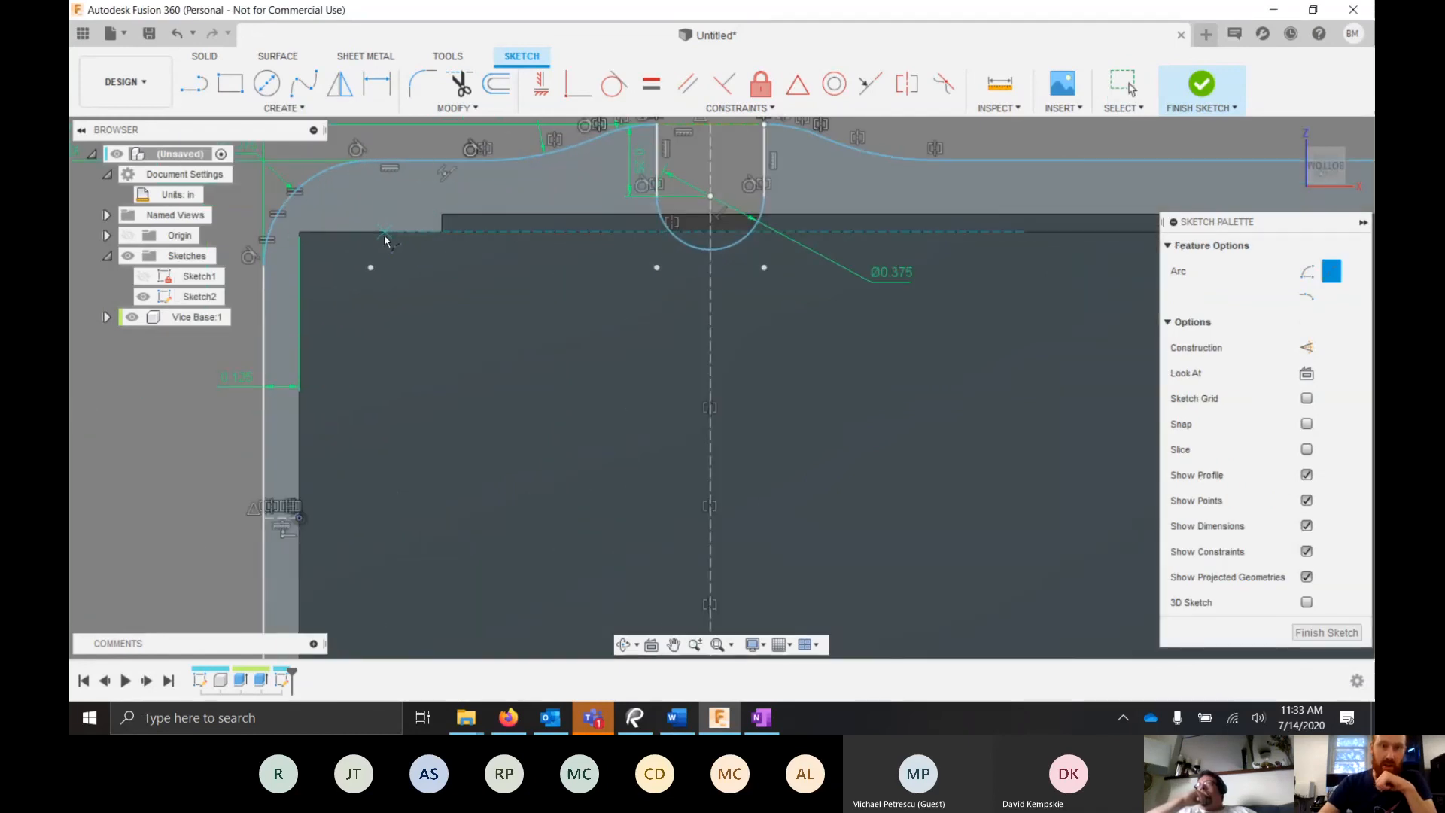
left_click(383, 232)
left_click(499, 285)
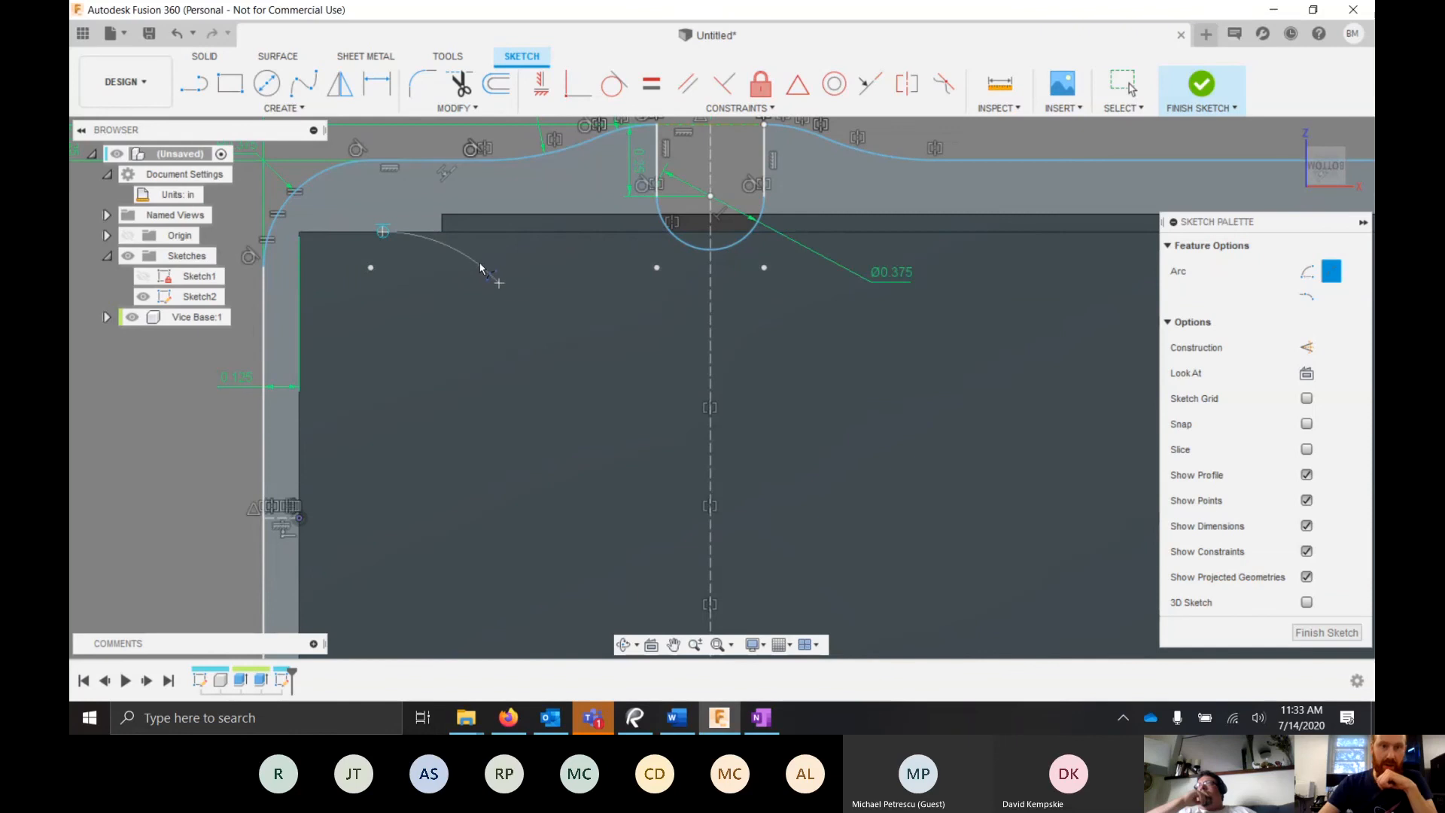
left_click(479, 273)
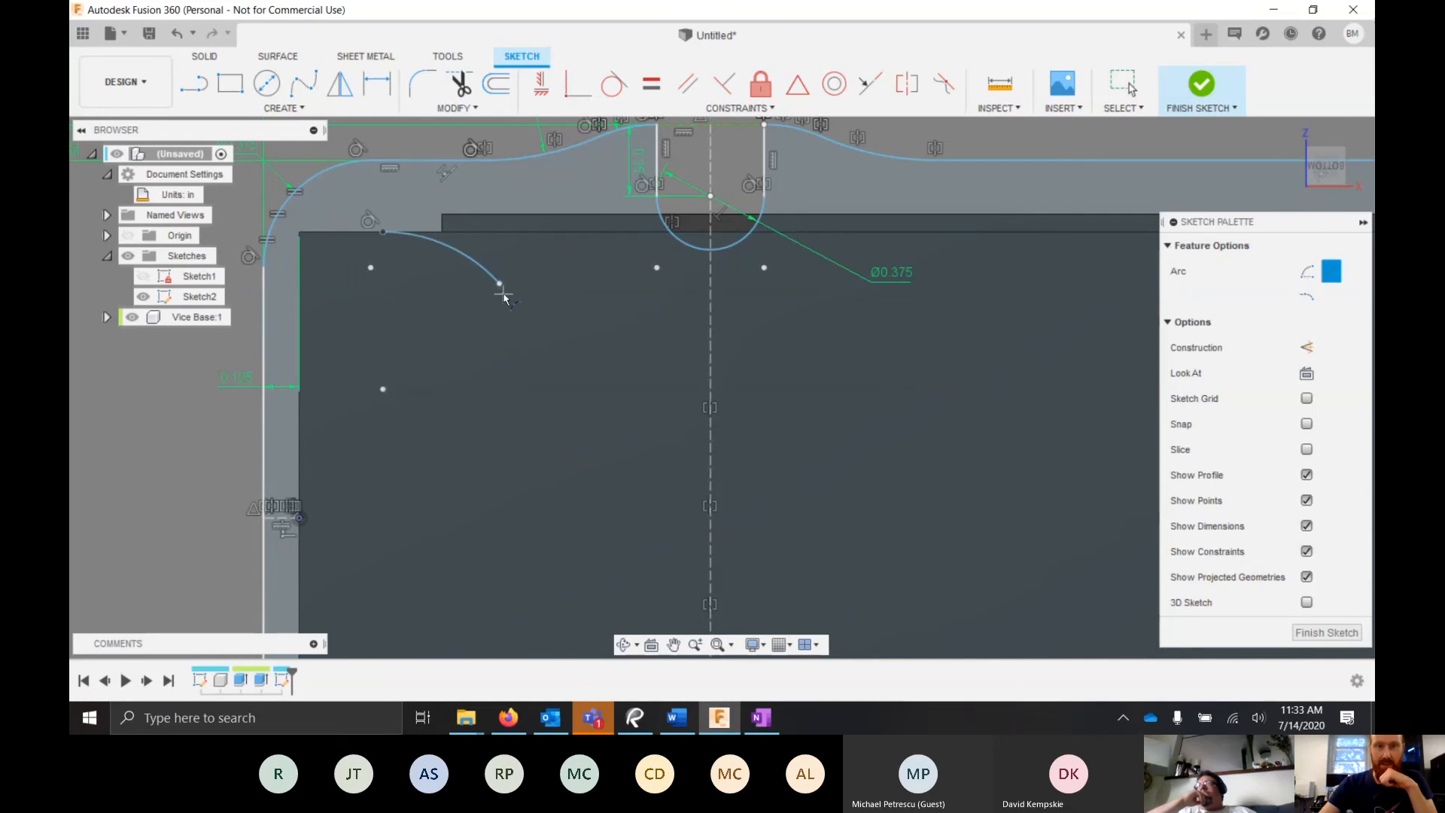
- Sketch a second three-point arc from the first arc's lower end to the vertical centerline, curving the opposite way
left_click(499, 285)
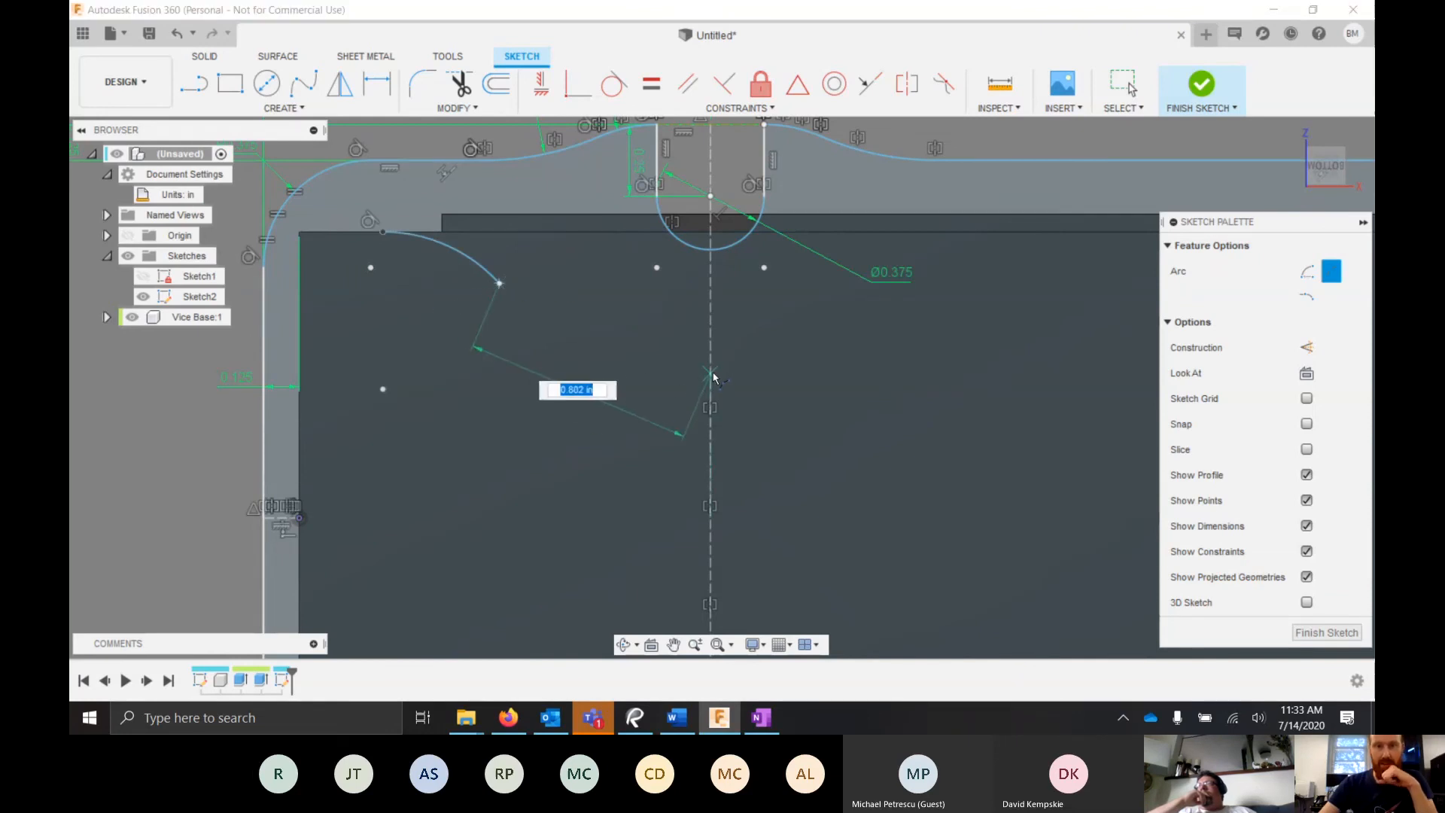
left_click(713, 376)
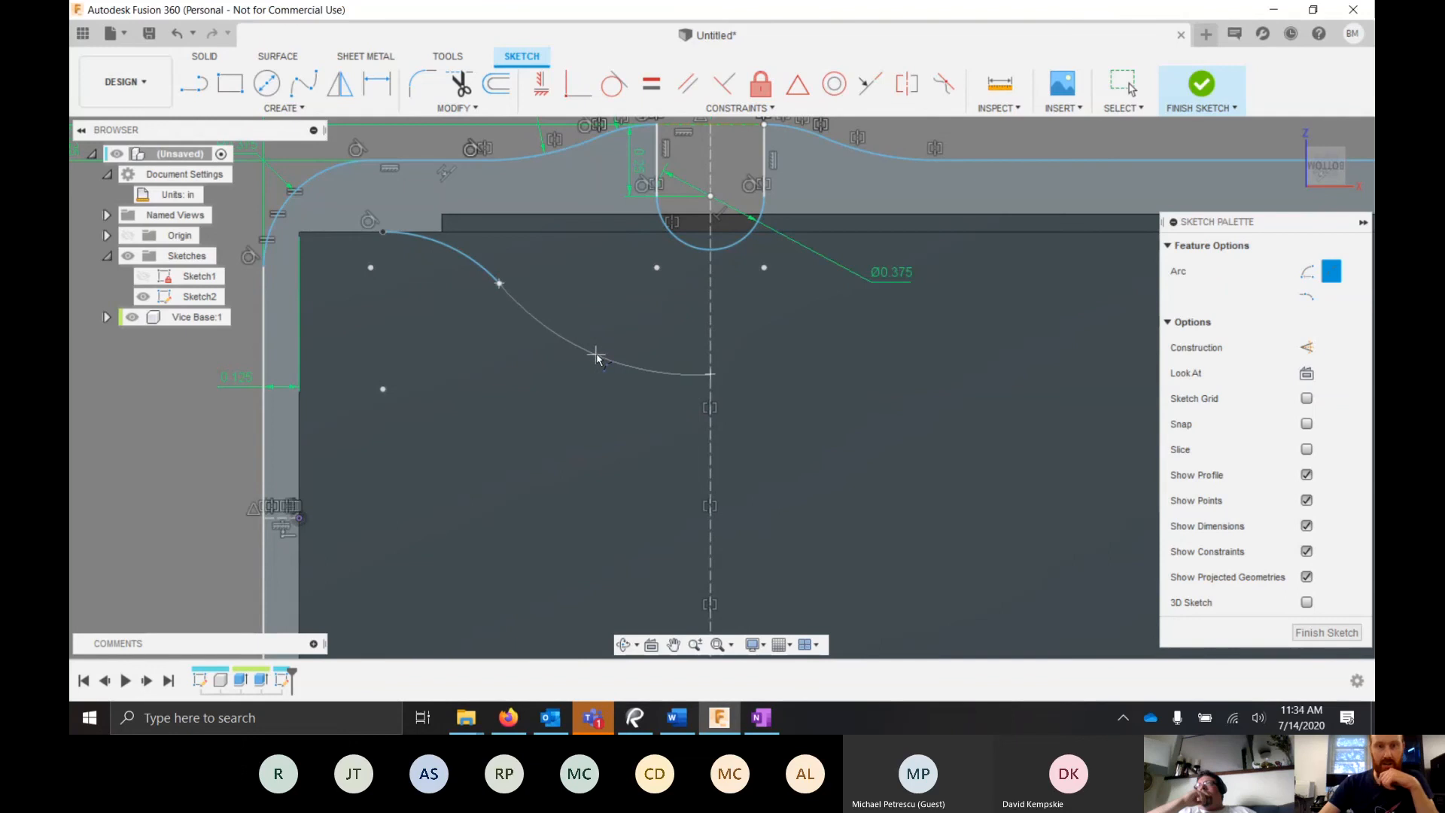
left_click(595, 355)
scroll(539, 369, "up", 2)
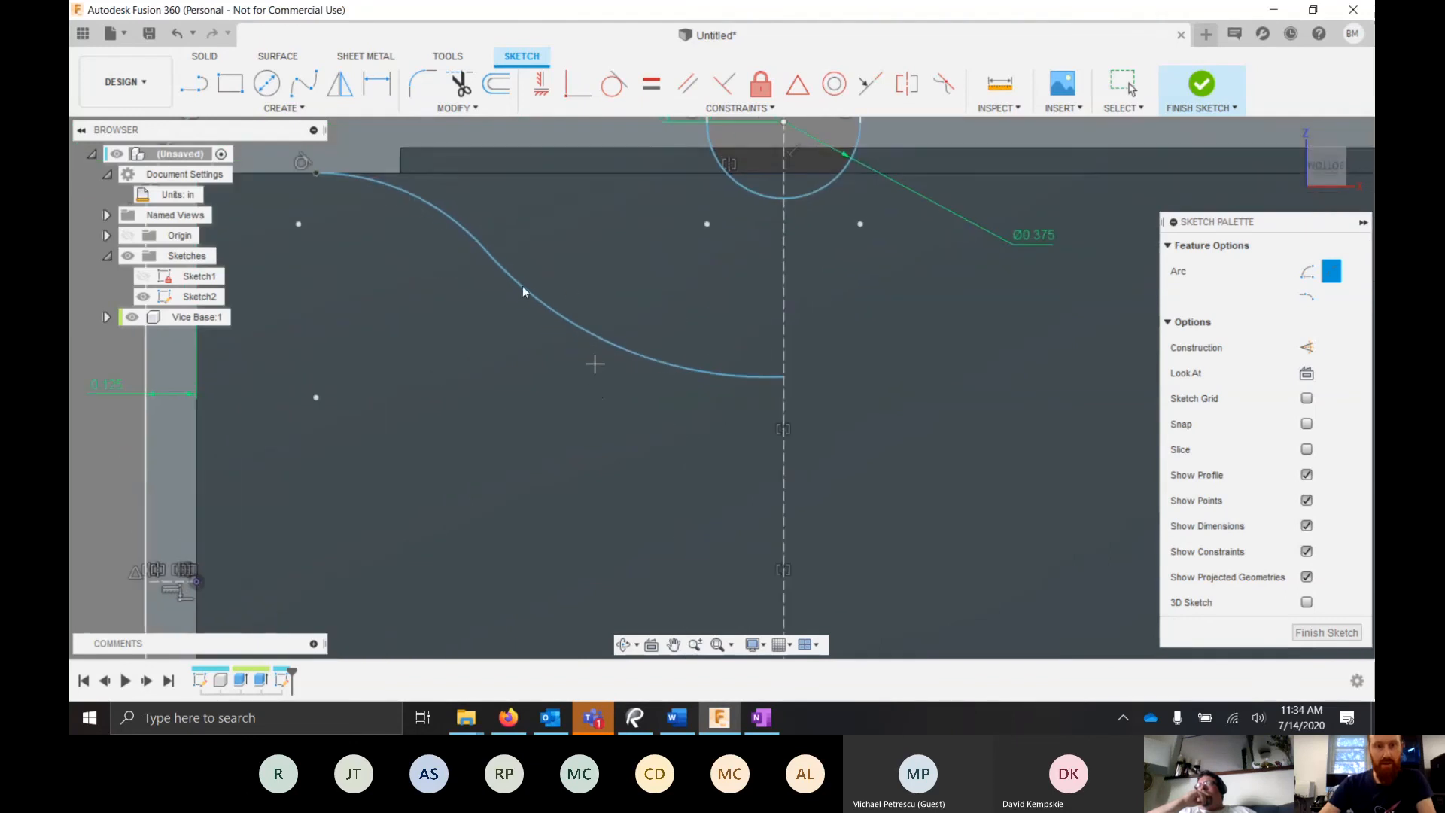
key("Escape")
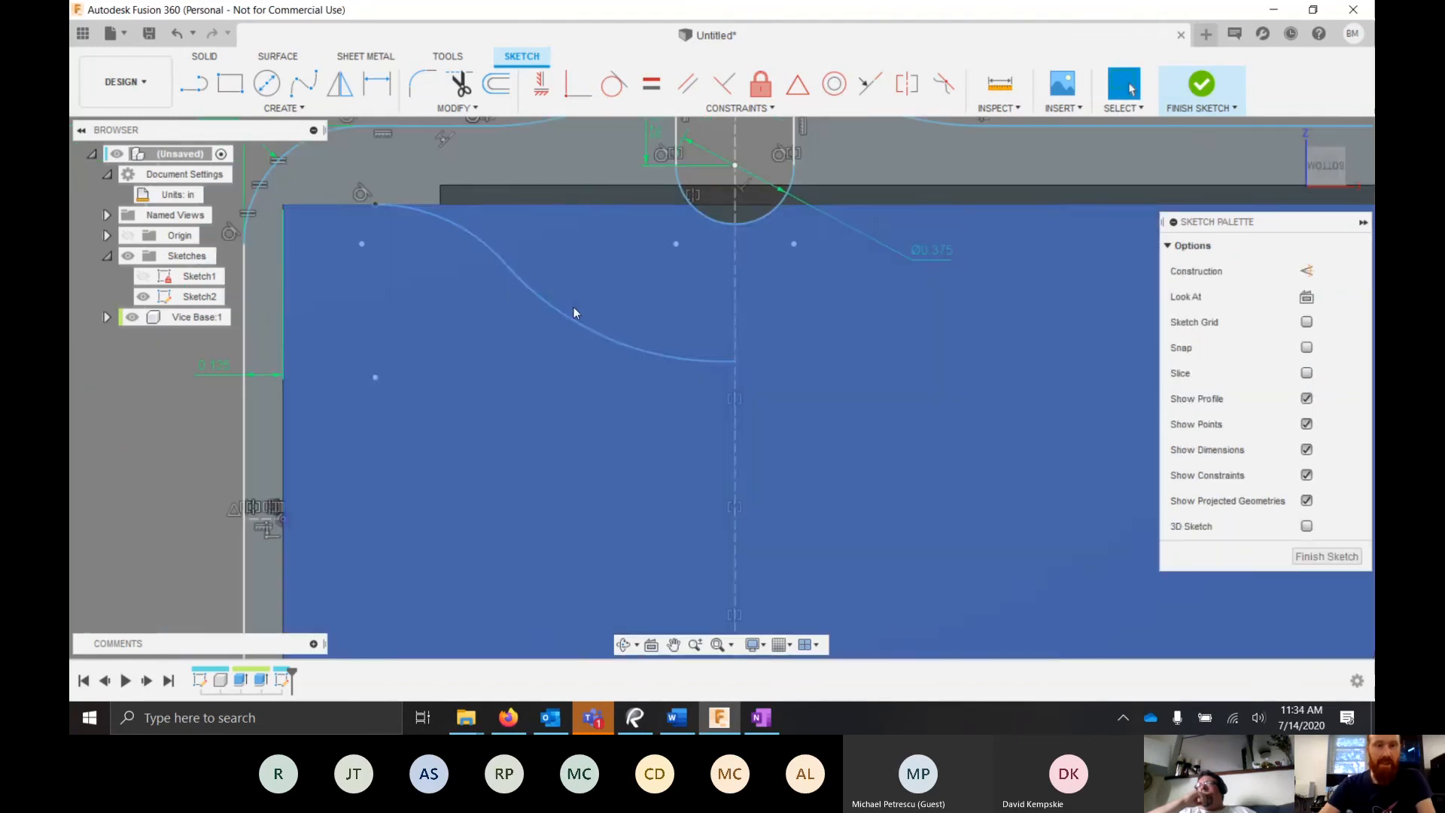
- Make the two newly drawn arcs tangent to each other where they meet
scroll(572, 306, "down", 2)
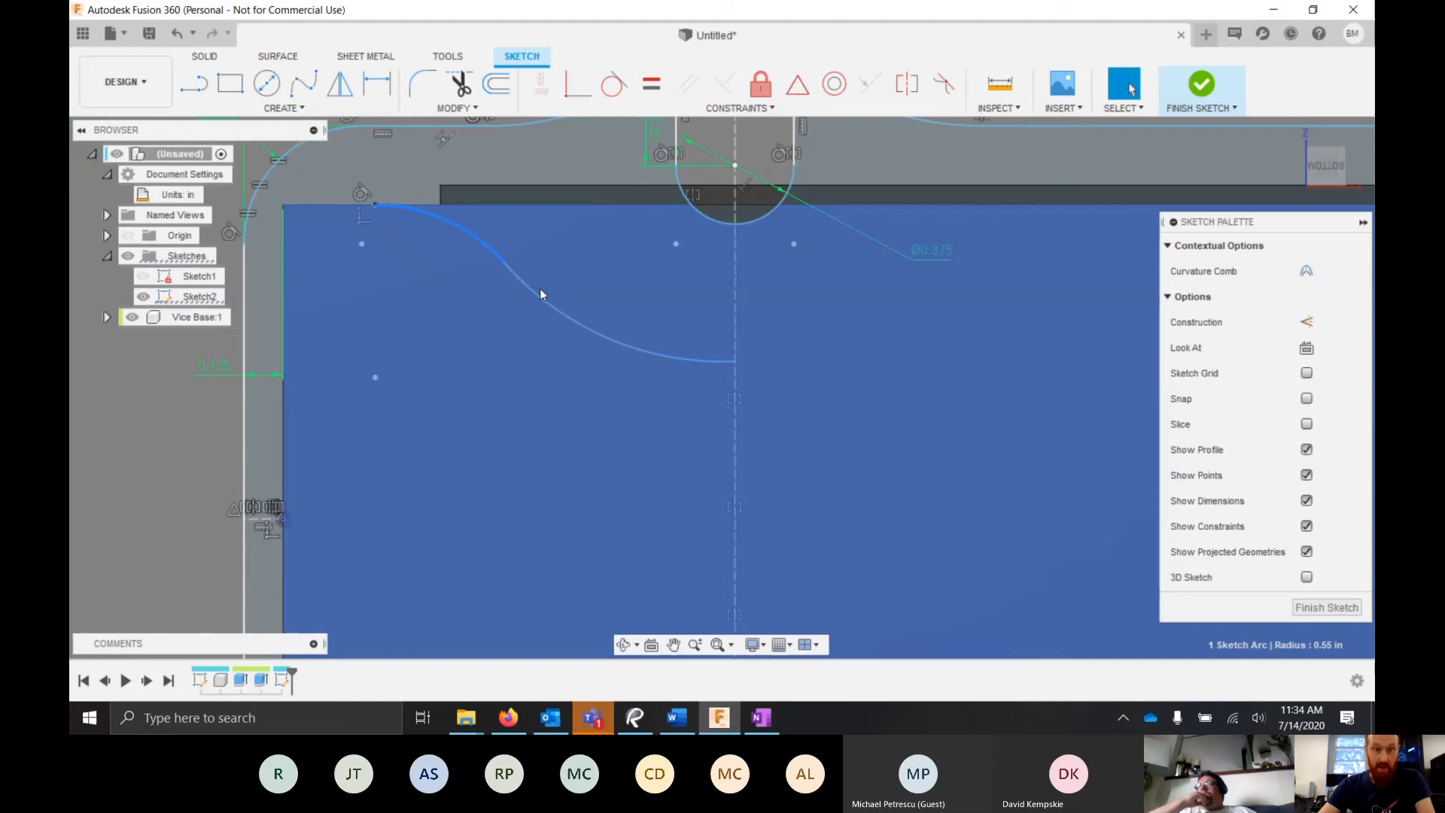
double_click(540, 292)
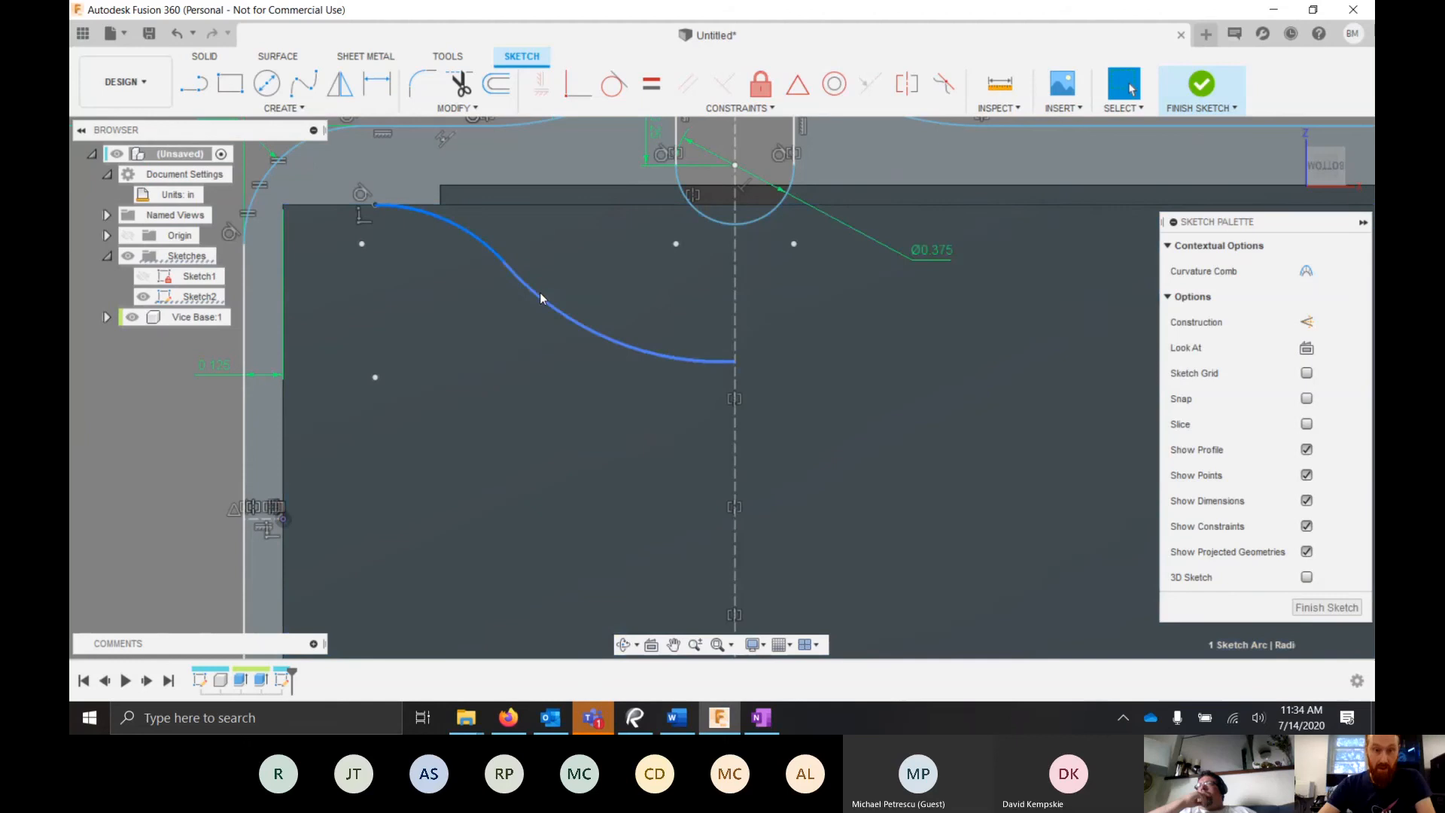
left_click(621, 95)
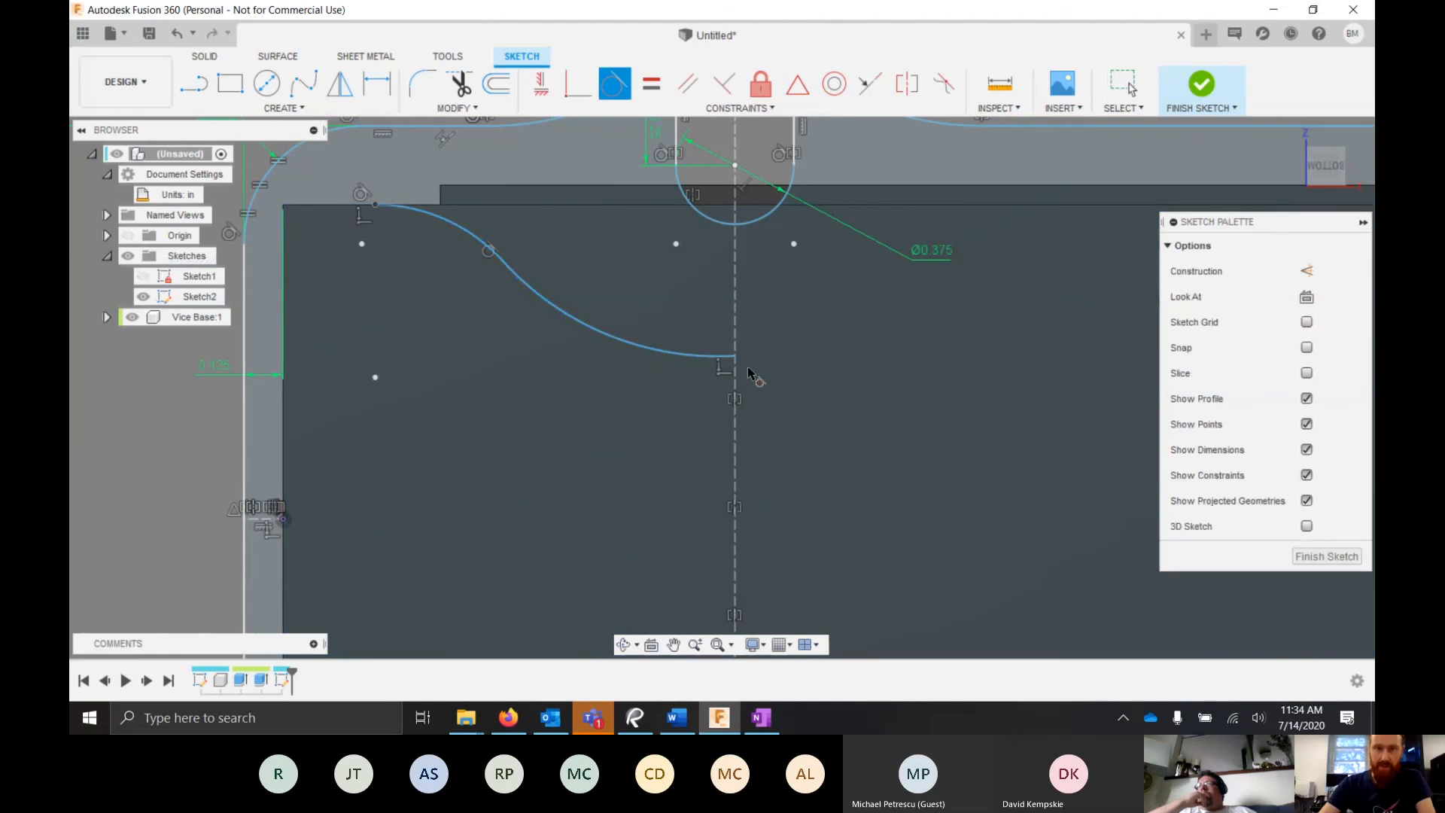
scroll(750, 374, "down", 2)
key("Escape")
scroll(752, 369, "up", 2)
scroll(519, 301, "down", 2)
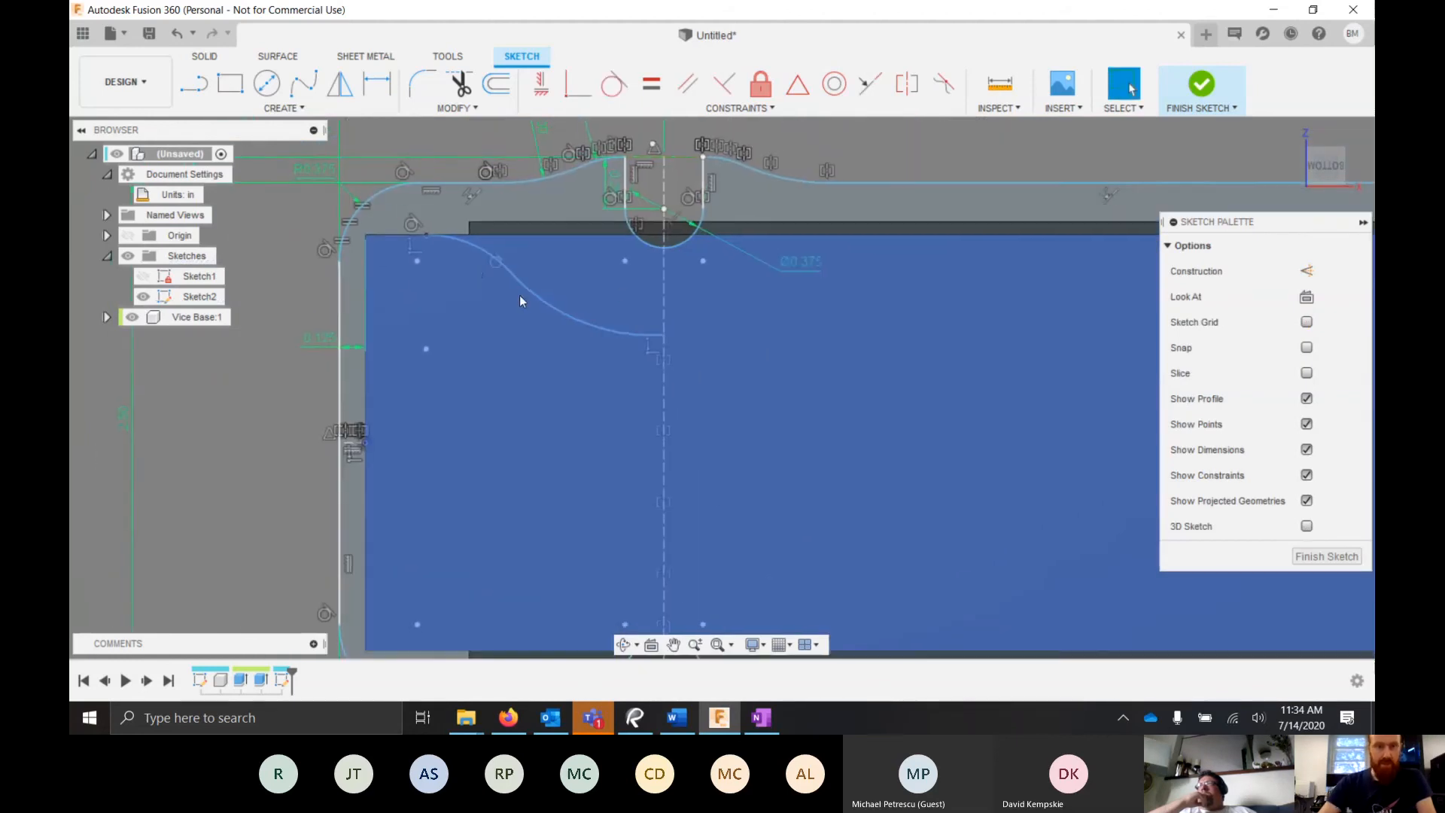
scroll(818, 351, "down", 2)
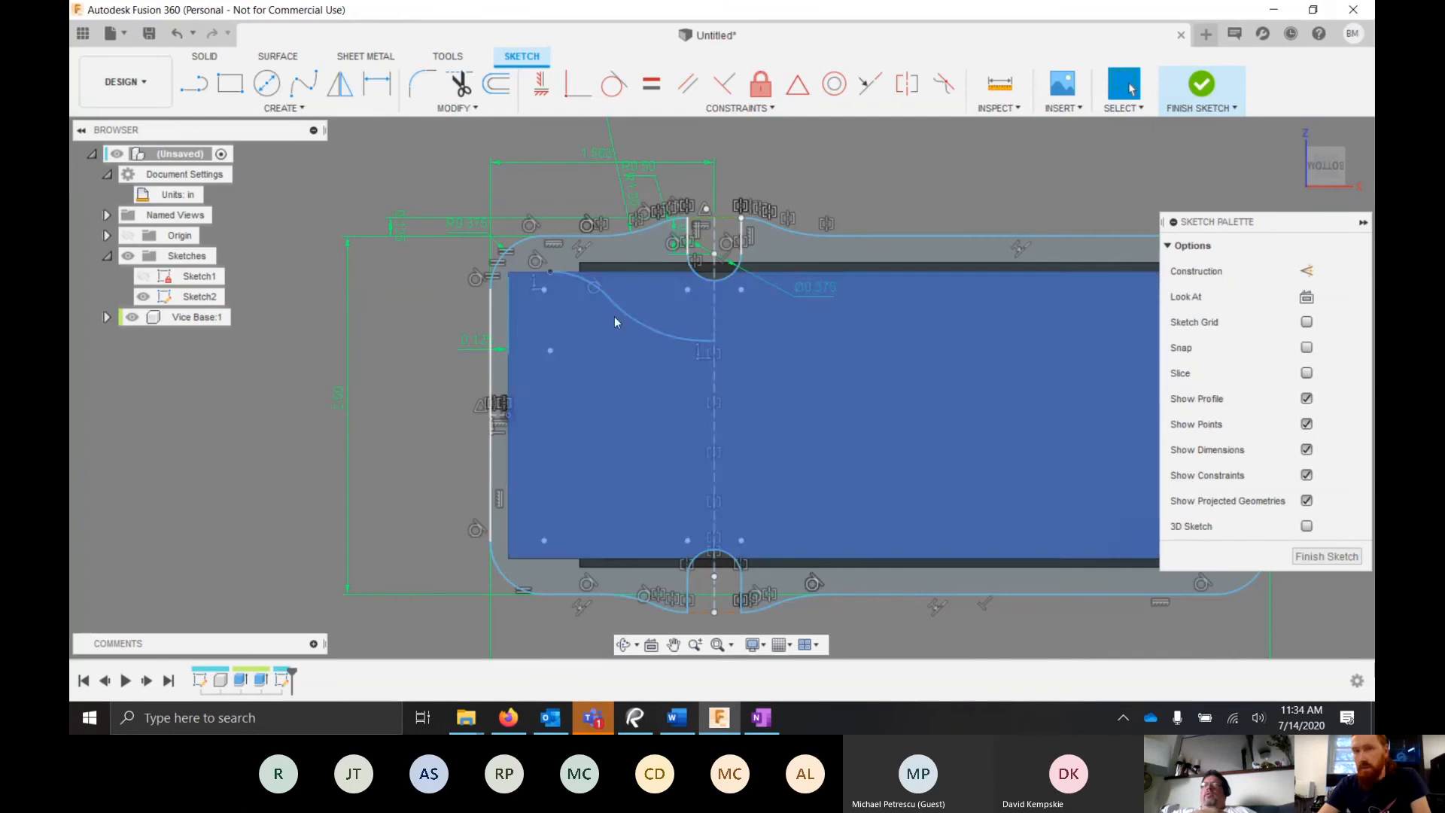
- Dimension the smaller upper arc with a radius of 0.5 in
scroll(650, 321, "up", 2)
scroll(747, 331, "up", 2)
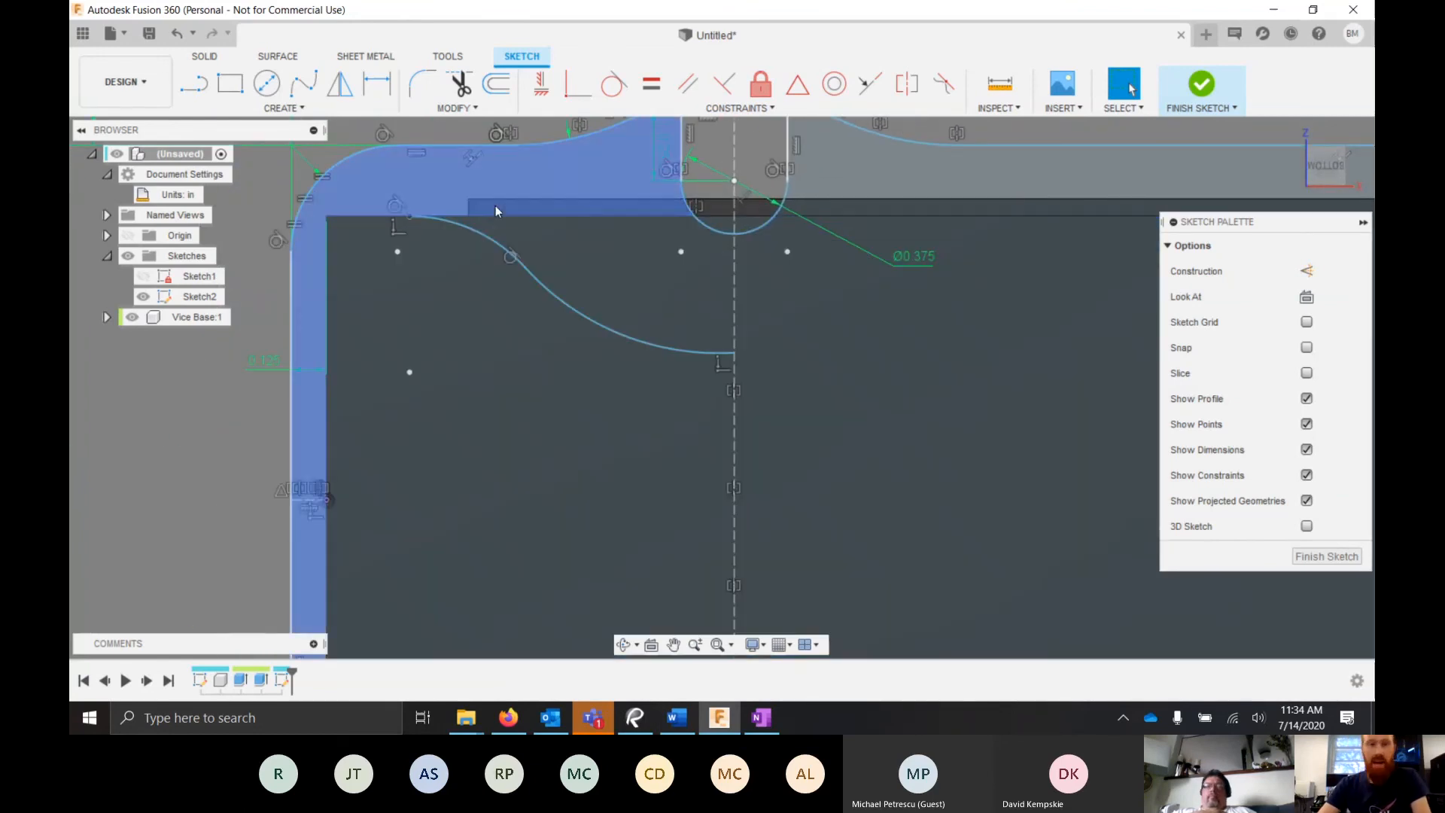
key("d")
left_click(485, 240)
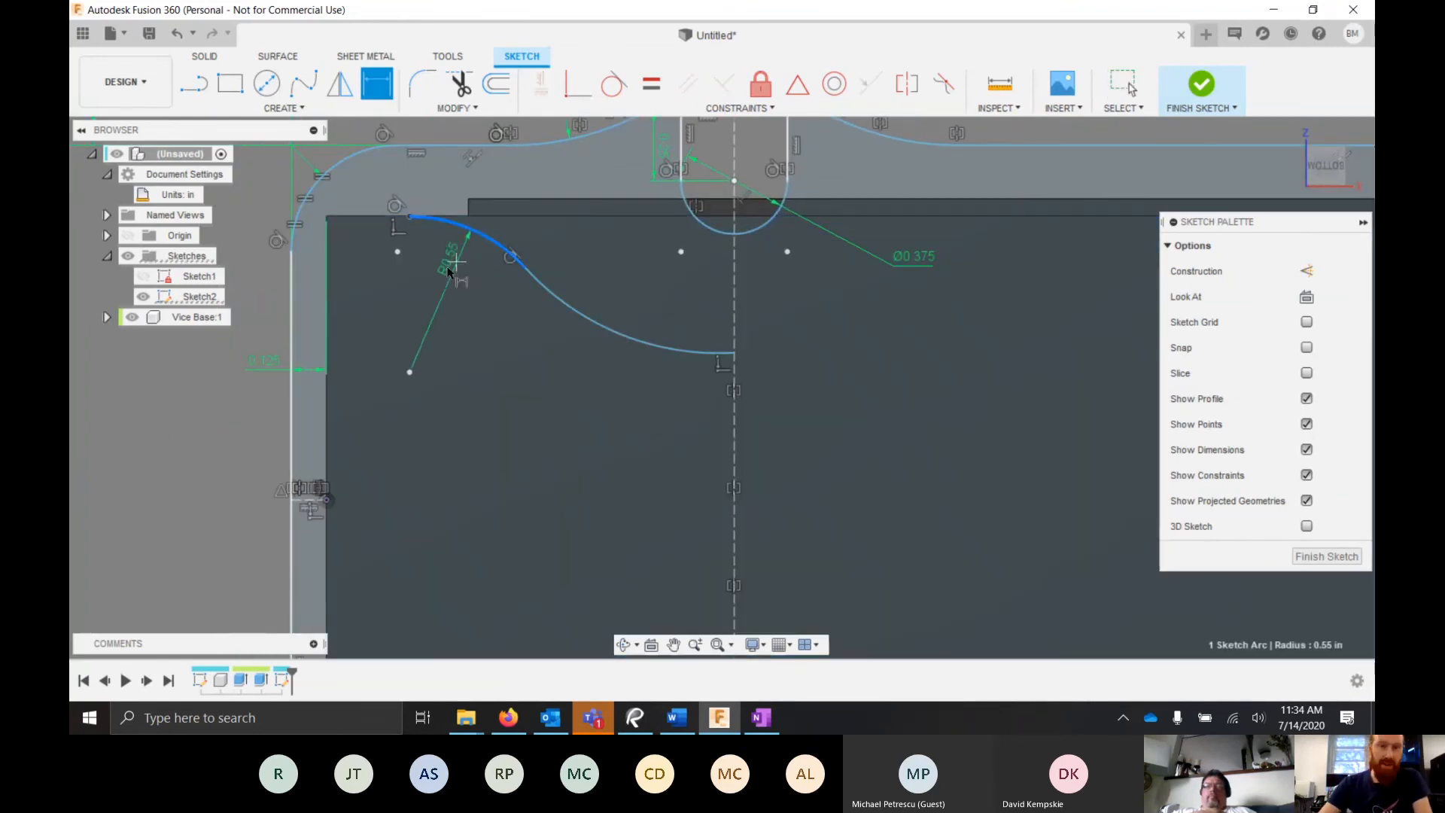
left_click(531, 181)
type(".5")
key("Return")
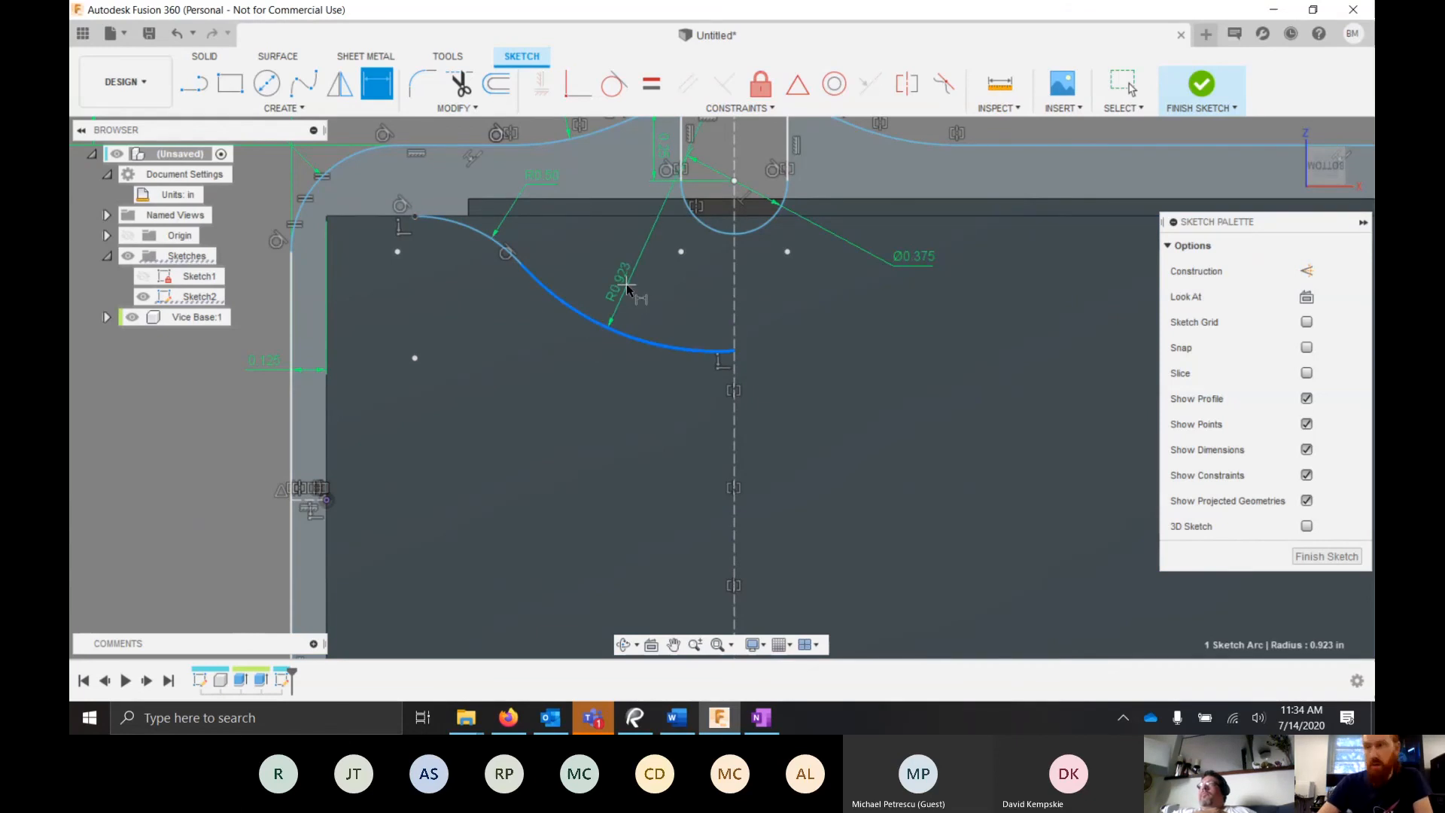
- Dimension the larger arc that ends on the centerline with a radius of 1 in
left_click(626, 288)
type("1")
key("Return")
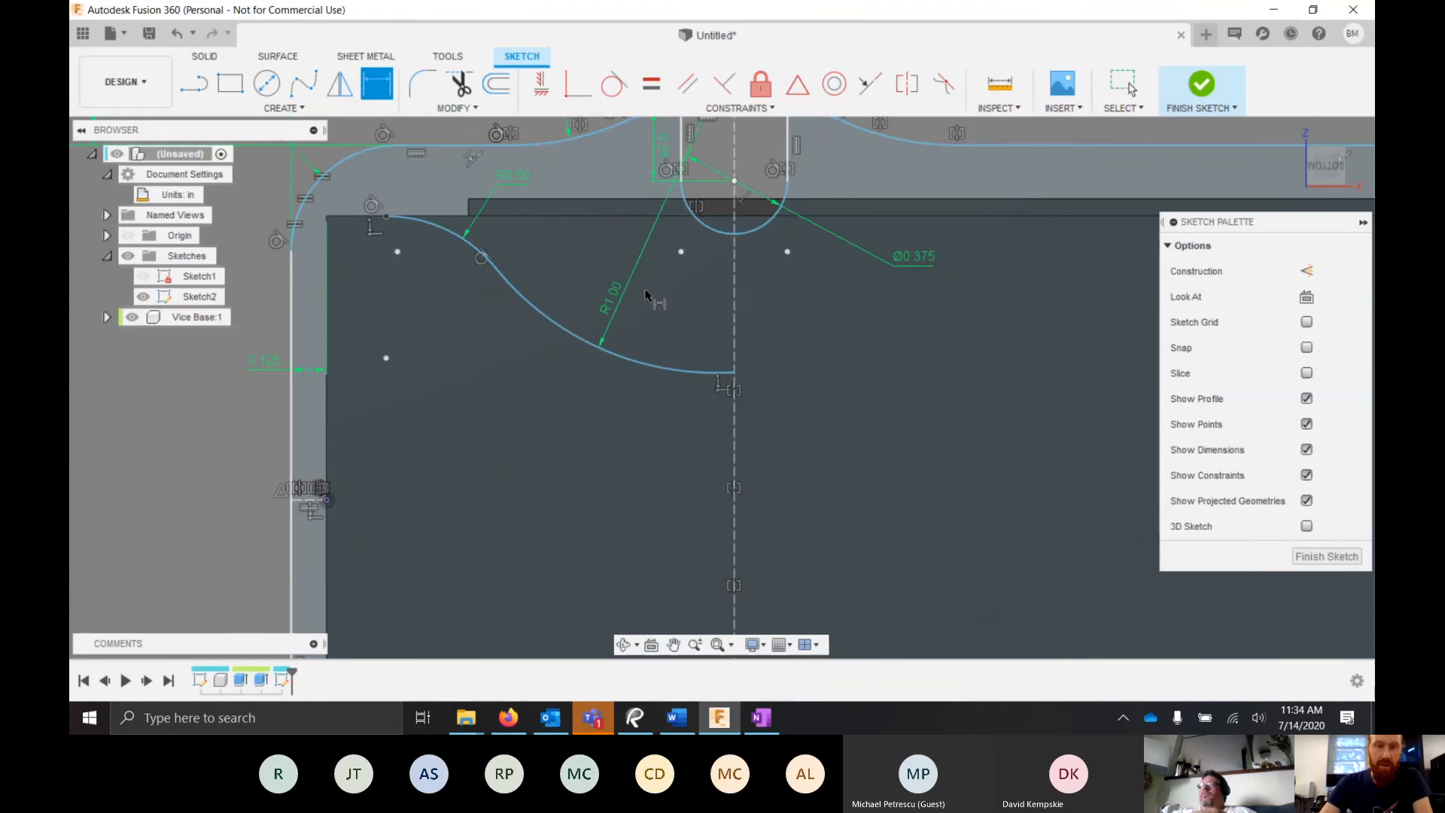
scroll(629, 241, "down", 3)
scroll(732, 322, "up", 1)
key("Escape")
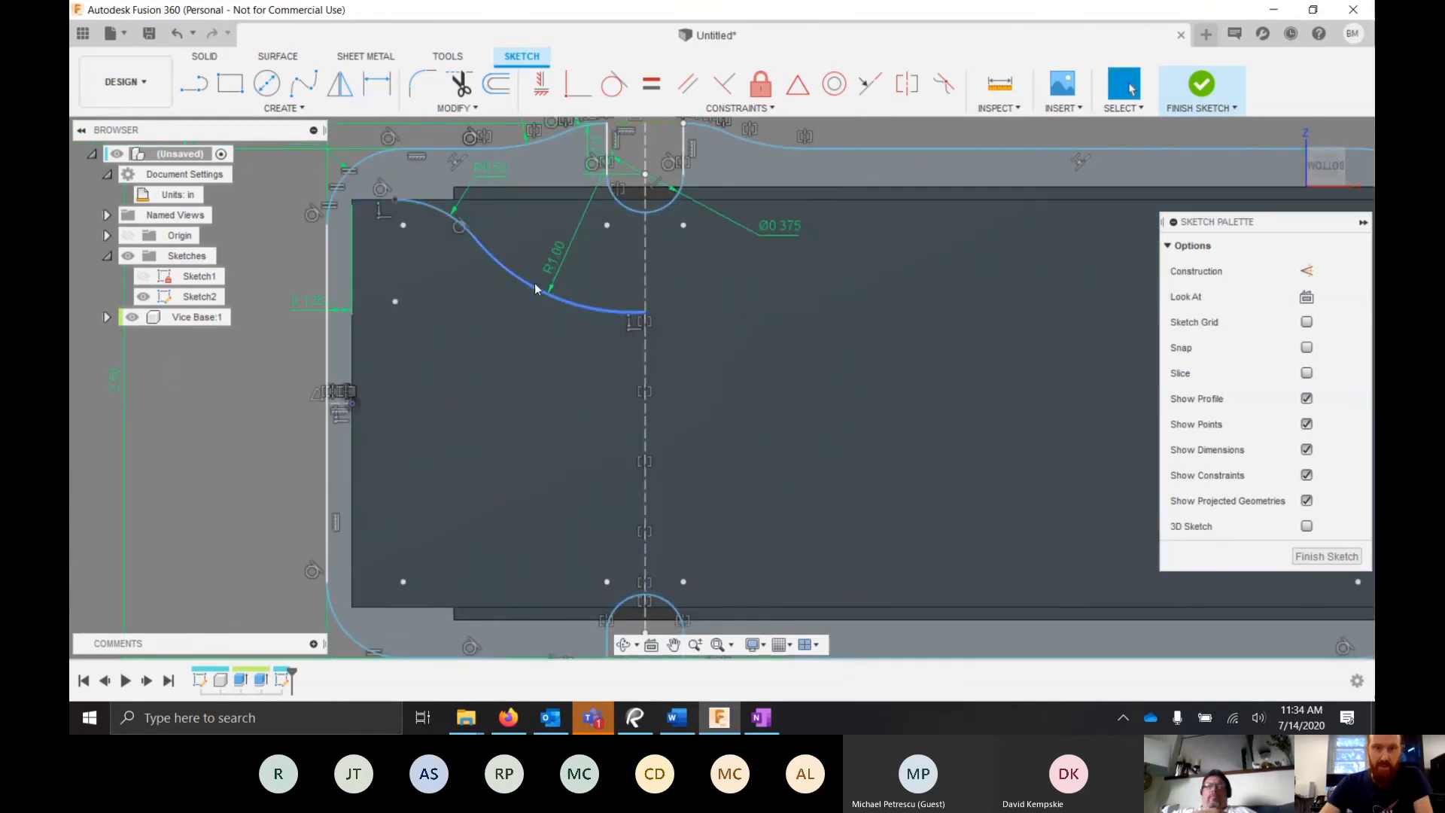
- Mirror both arcs across the vertical dashed centerline
left_click(340, 82)
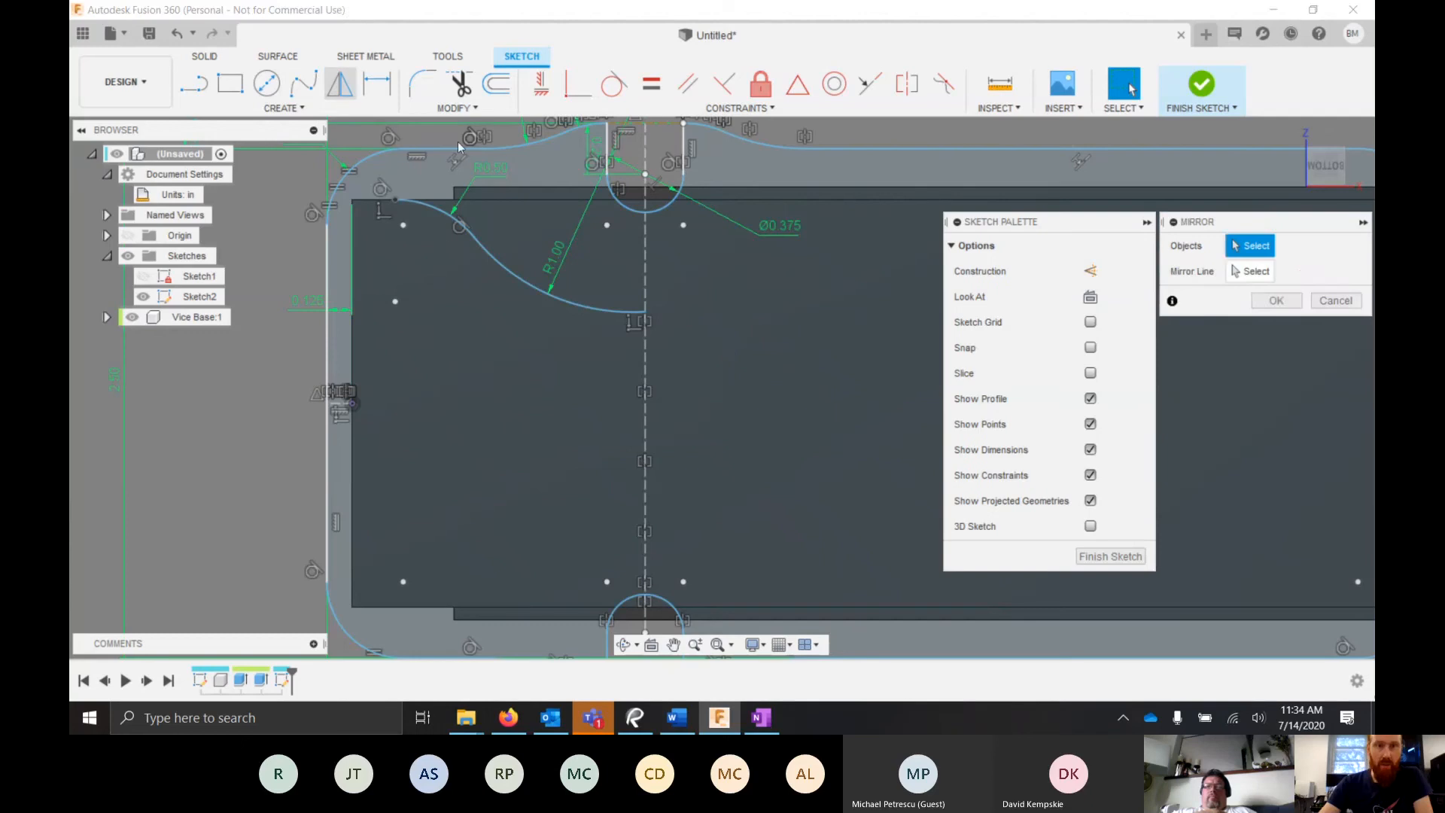
left_click(449, 218)
left_click(502, 264)
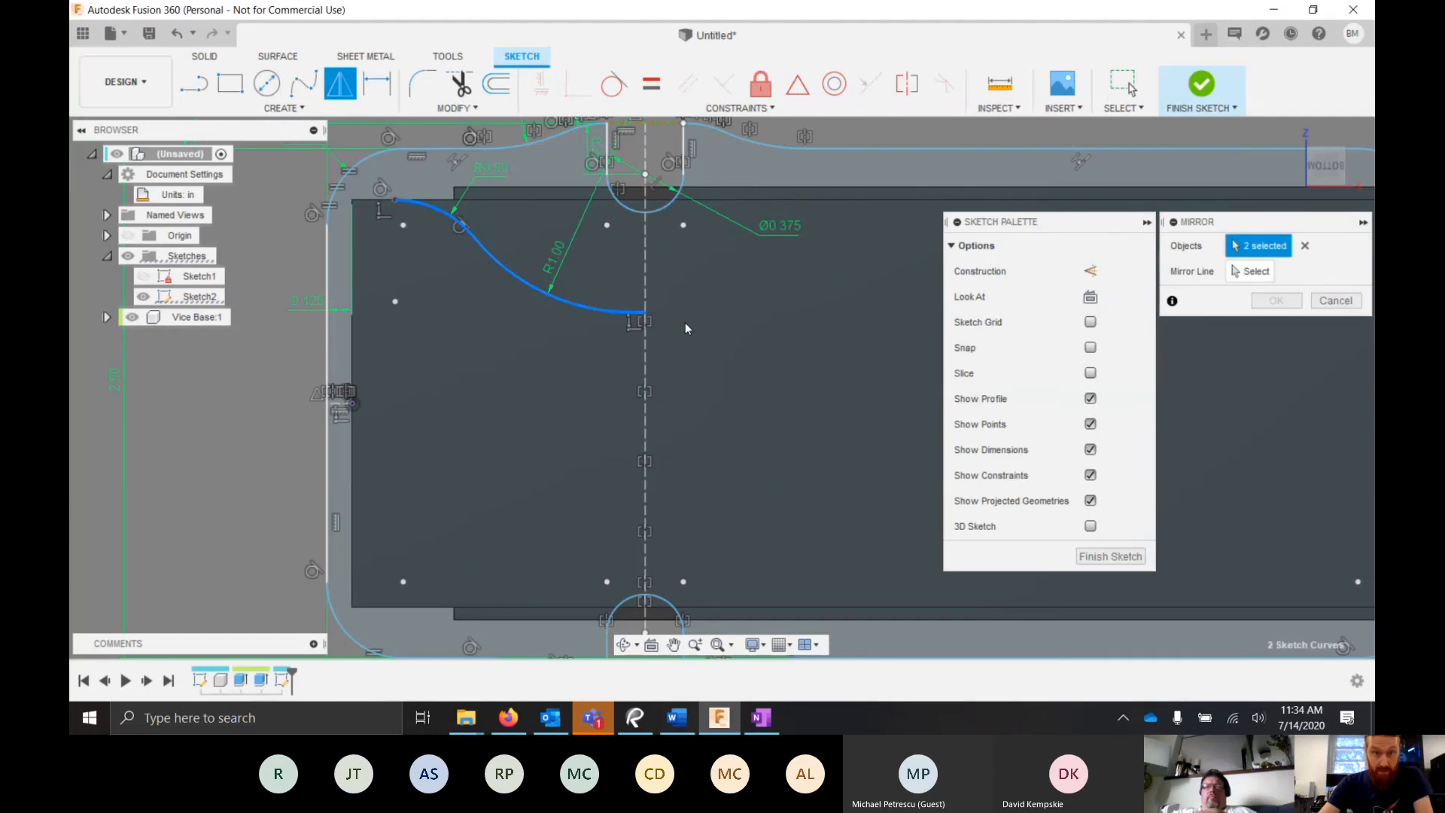
left_click(1237, 275)
left_click(644, 269)
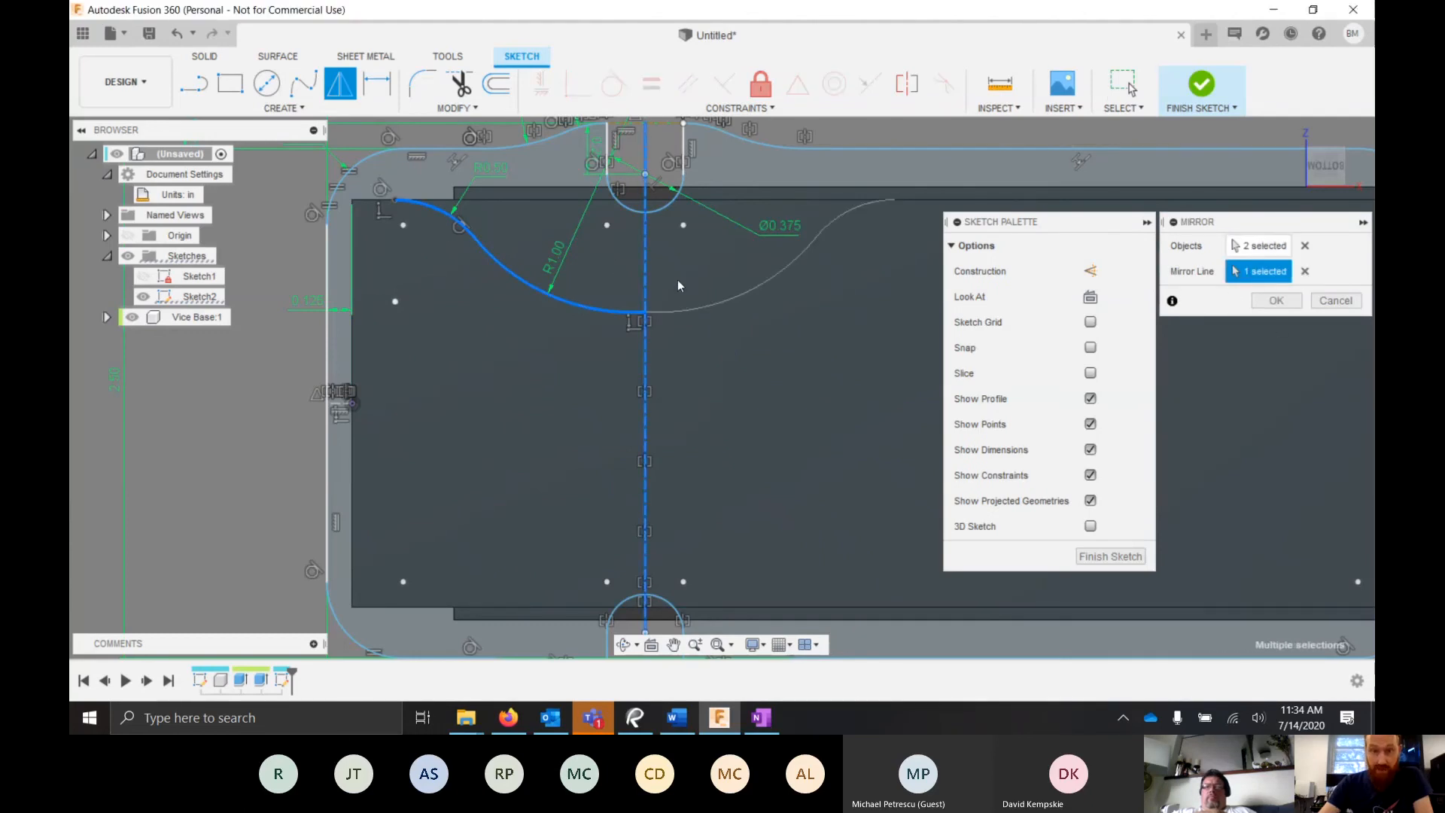
left_click(1272, 300)
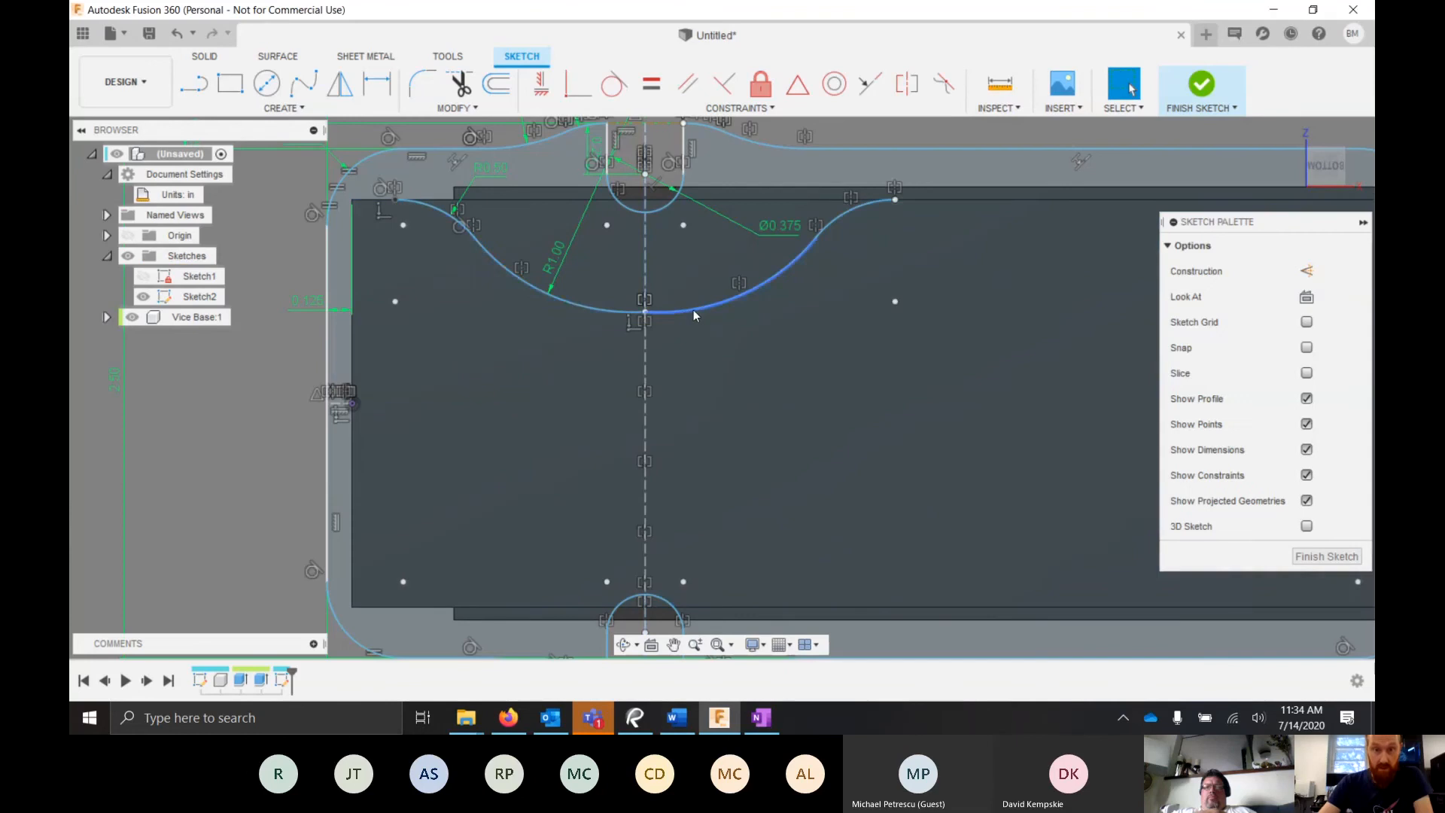
- Make the two large arcs tangent to each other where they meet on the vertical centerline
left_click(693, 308)
left_click(580, 306, "shift")
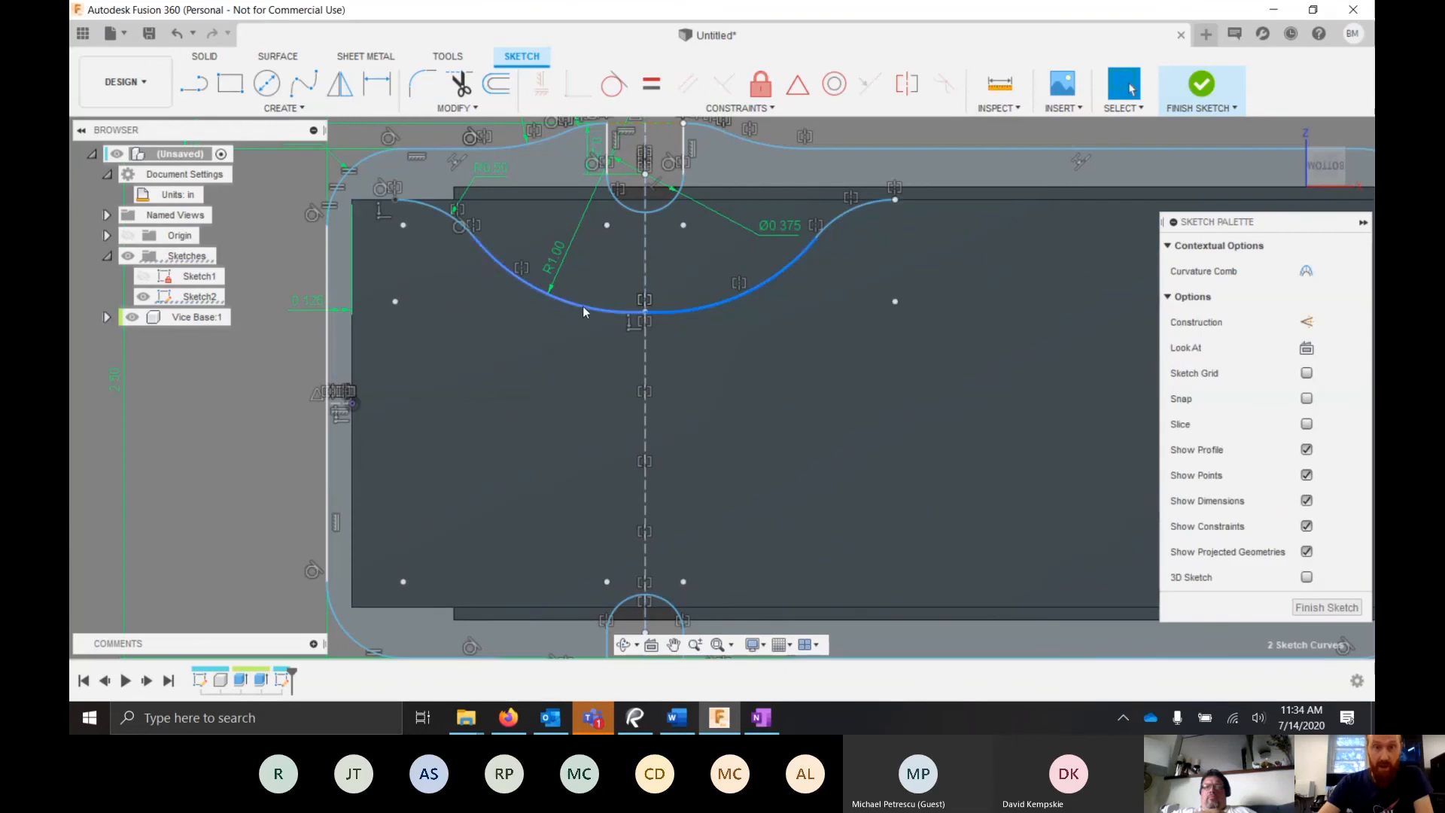
left_click(612, 89)
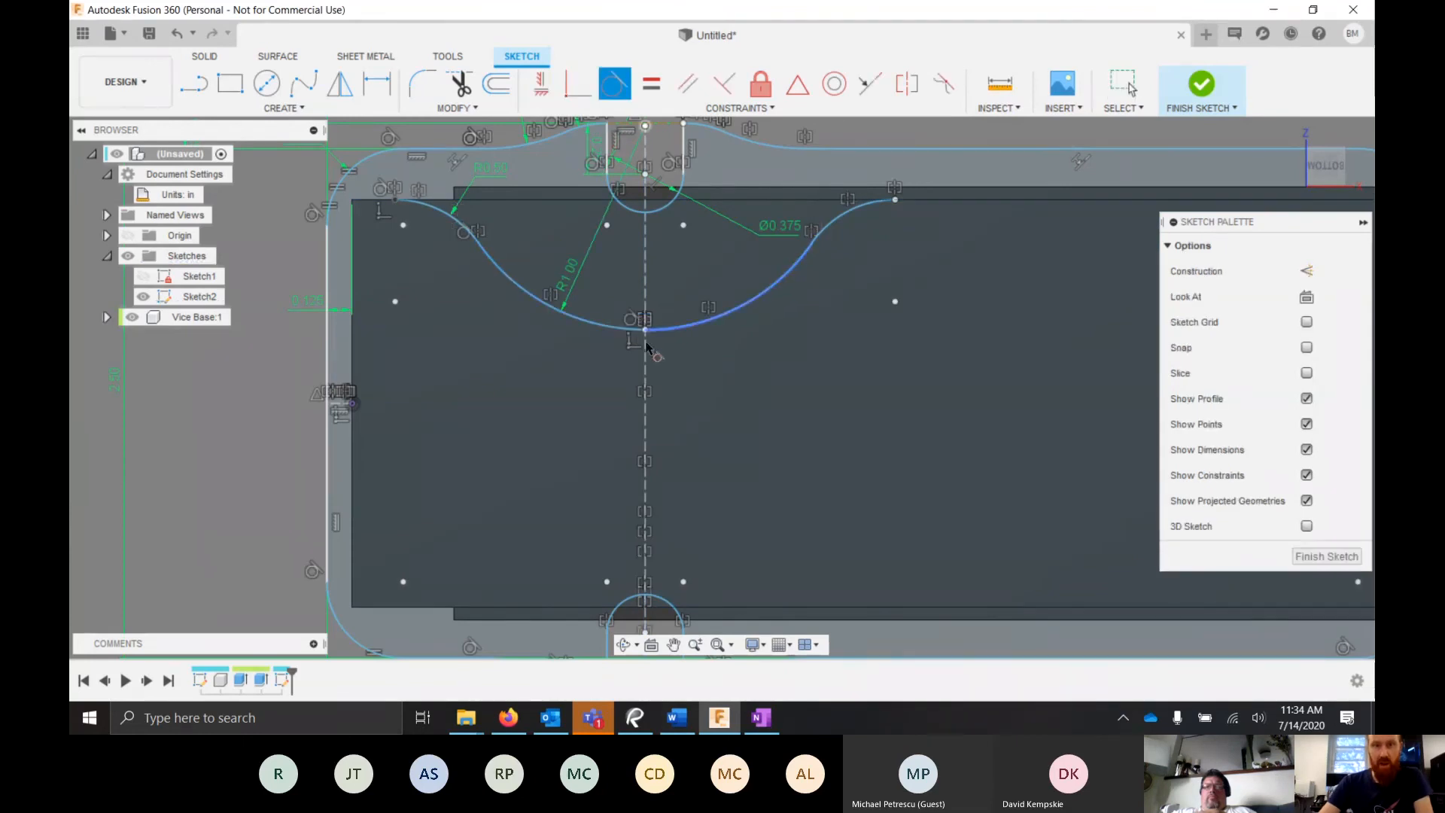
key("Escape")
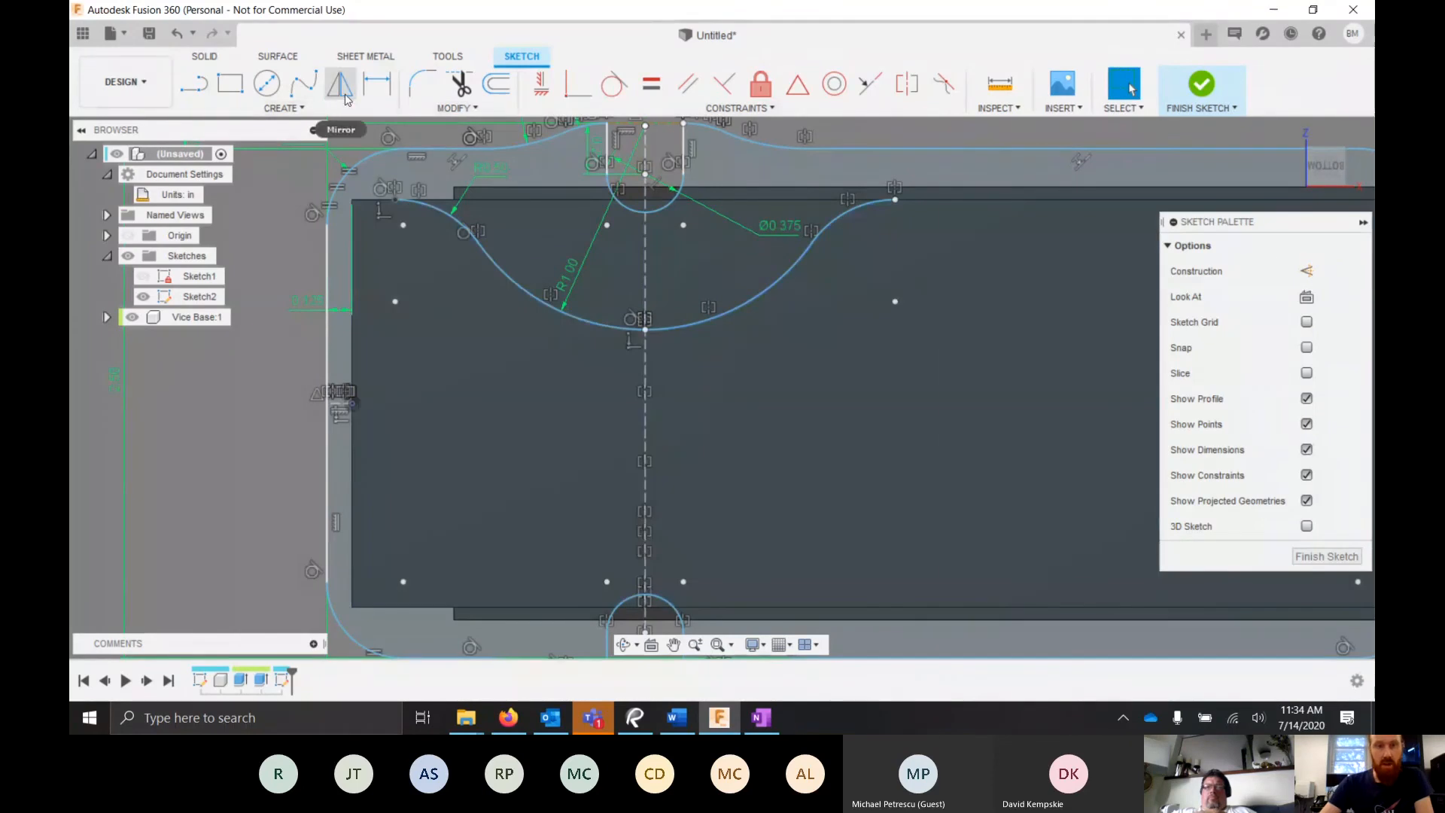
- Mirror all four arcs of the upper curve across the short horizontal centerline at the base's left edge
left_click(337, 86)
left_click(500, 267)
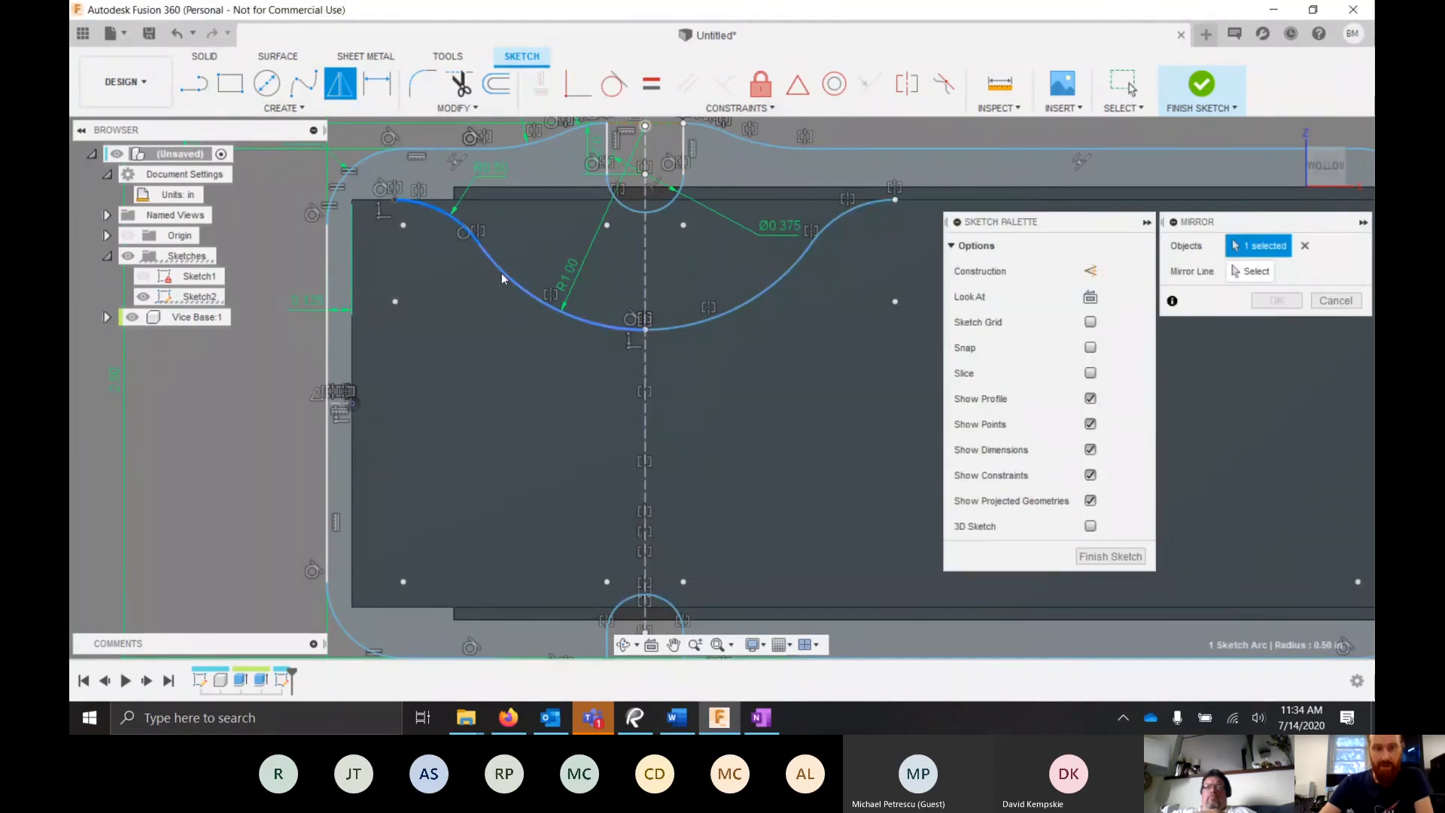
left_click(743, 305)
left_click(847, 215)
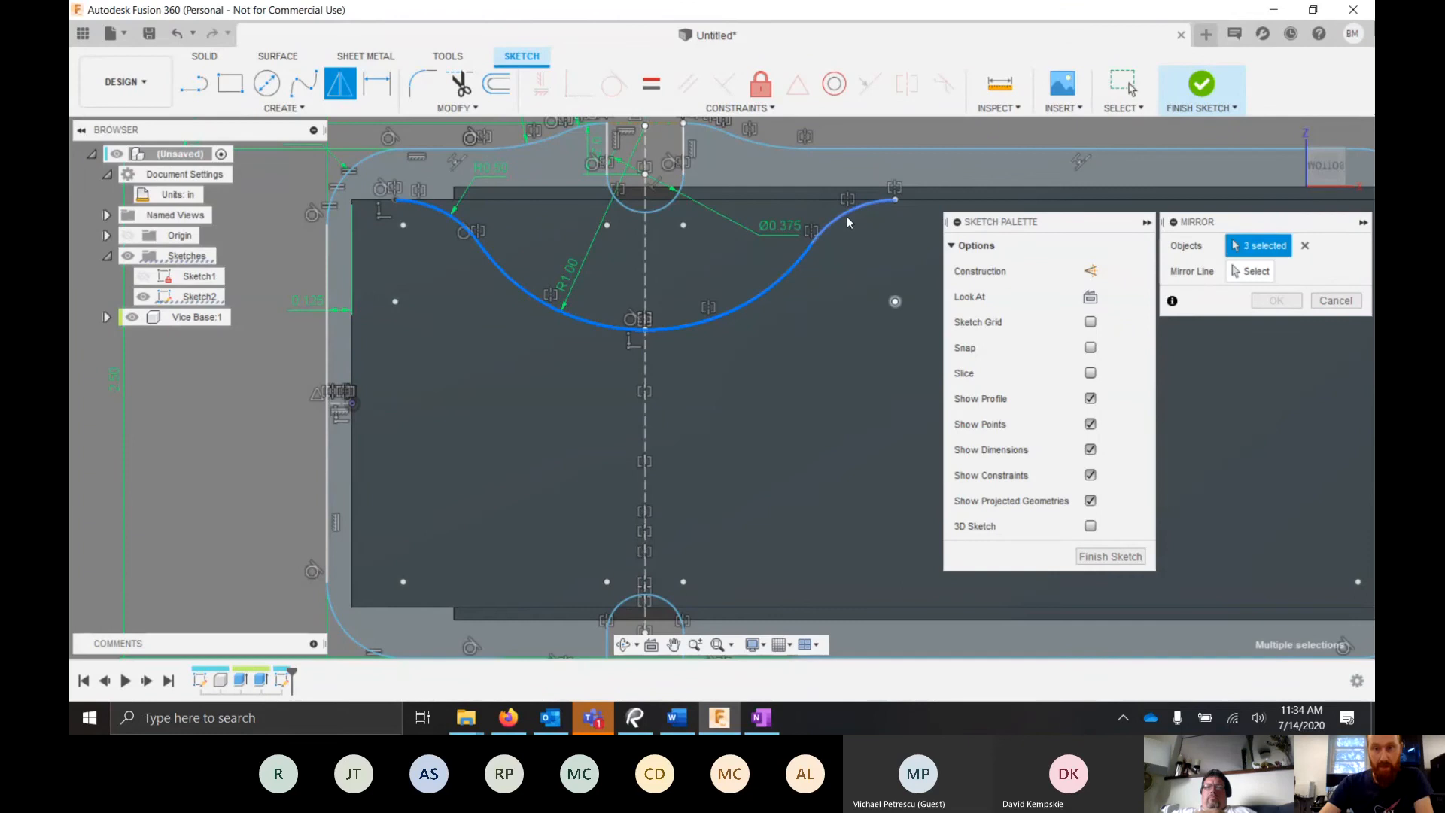
left_click(1255, 272)
scroll(408, 335, "up", 3)
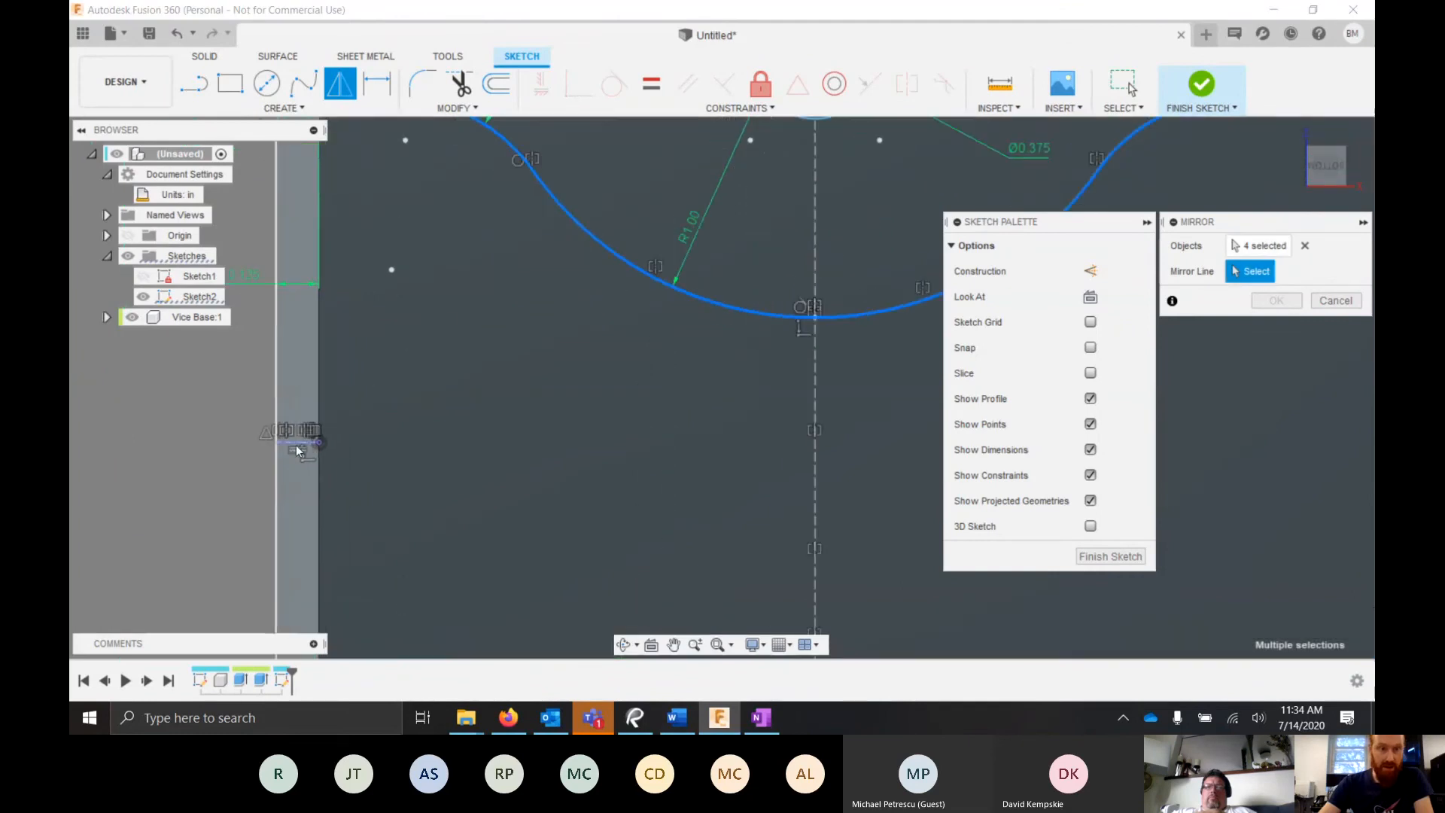
left_click(298, 444)
scroll(581, 303, "down", 3)
scroll(581, 302, "down", 2)
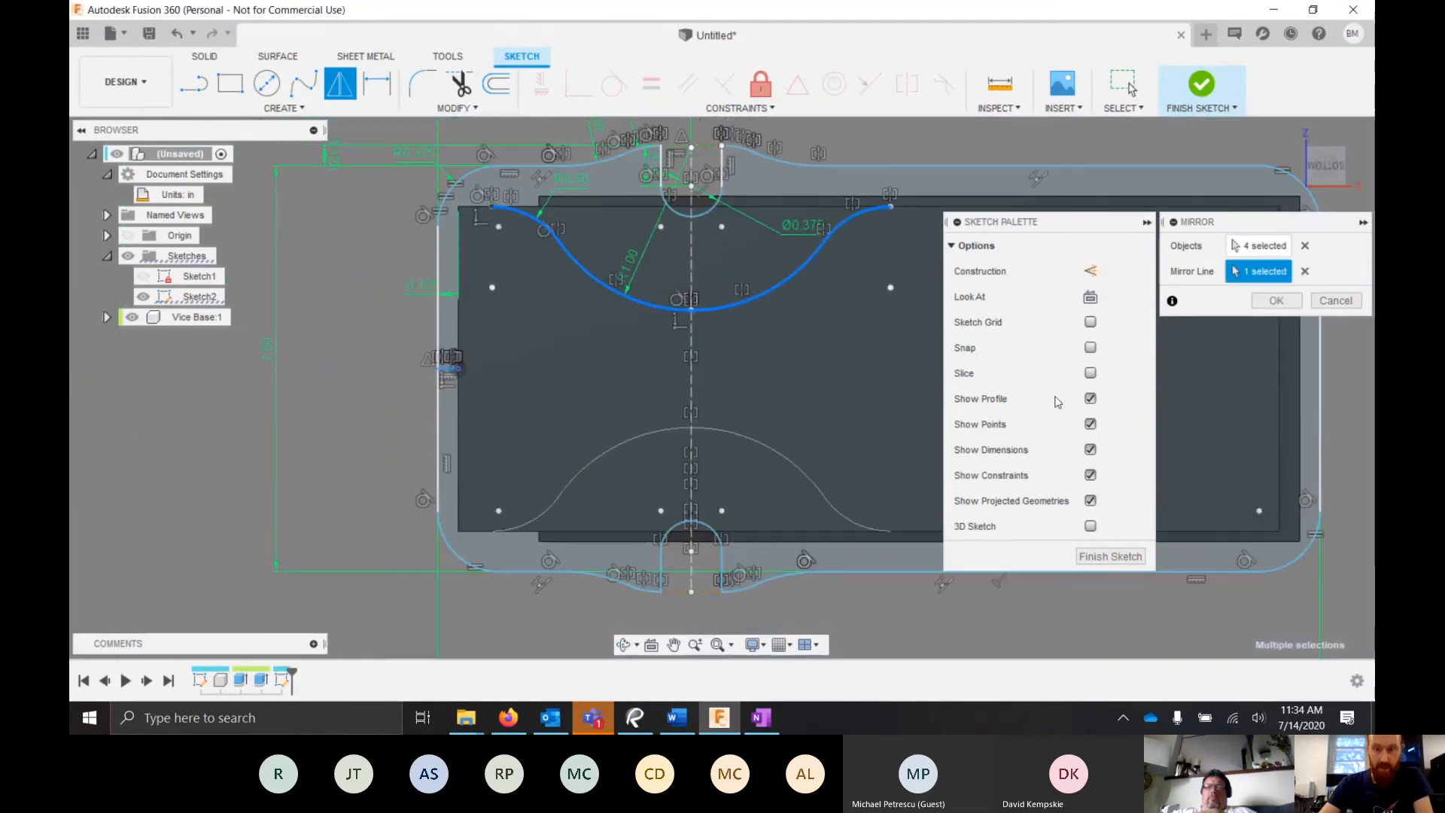
left_click(1275, 300)
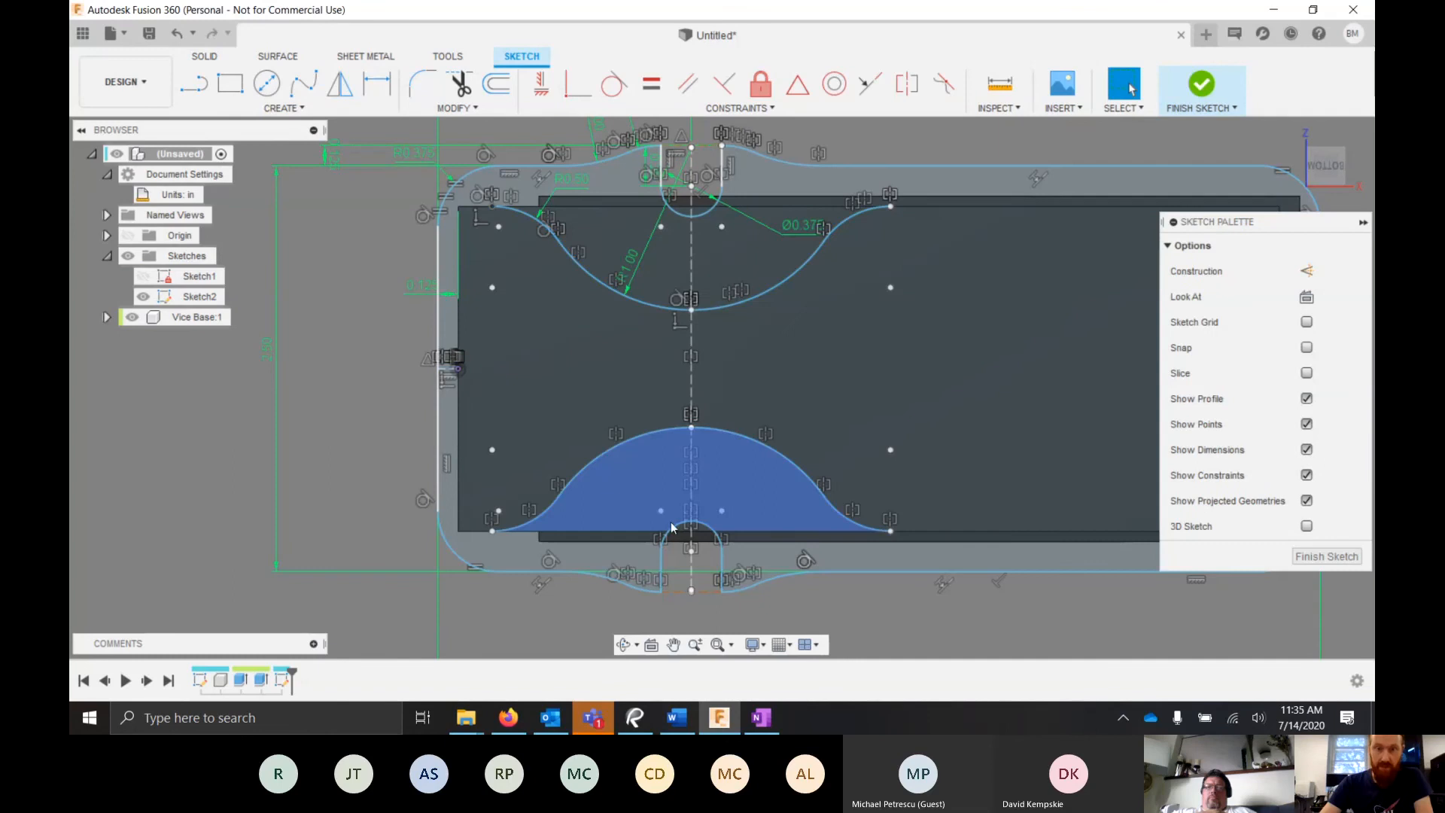
scroll(672, 526, "up", 2)
scroll(752, 482, "down", 3)
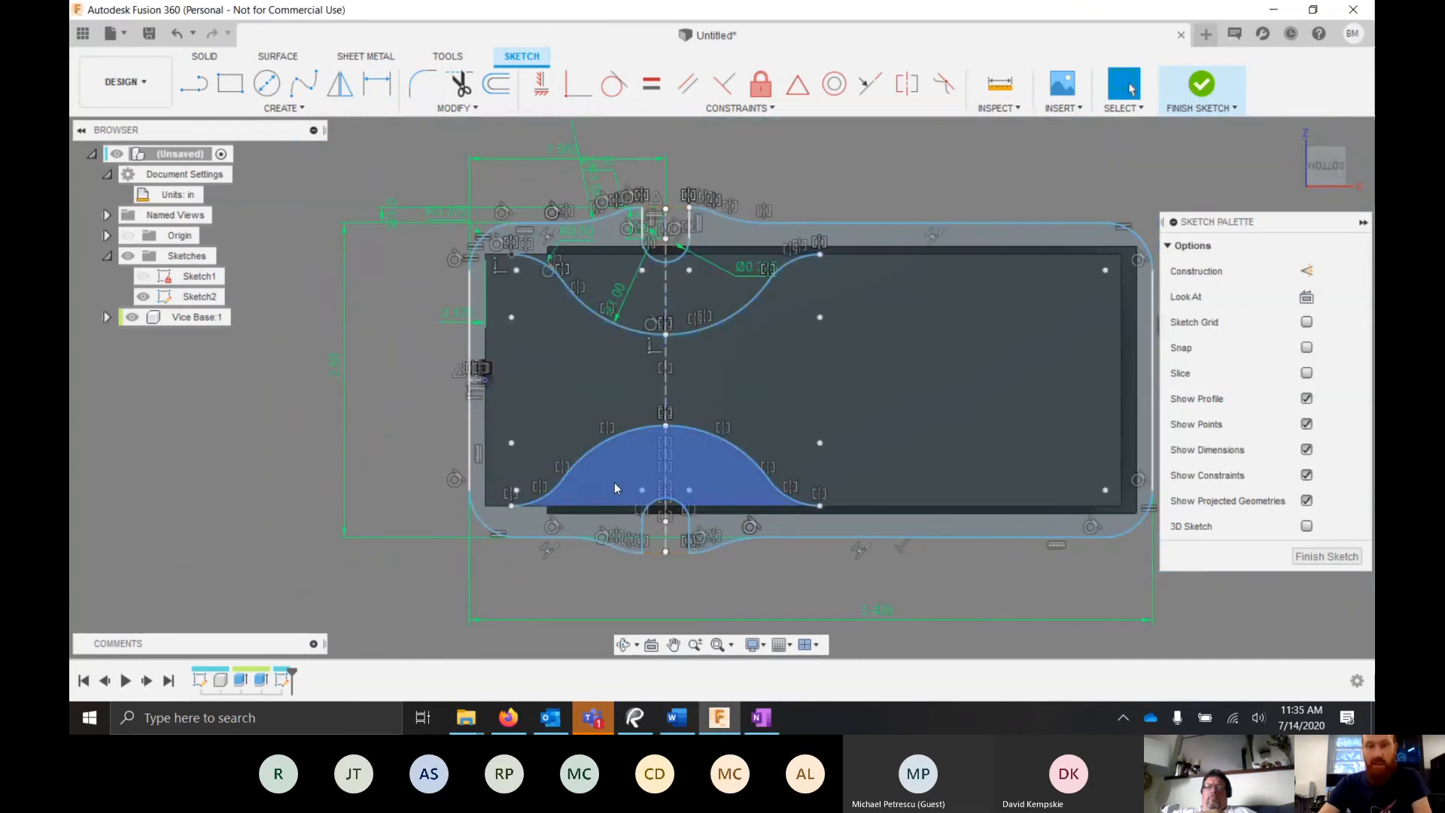
scroll(614, 481, "up", 3)
scroll(724, 277, "down", 2)
scroll(867, 406, "up", 2)
scroll(697, 313, "down", 2)
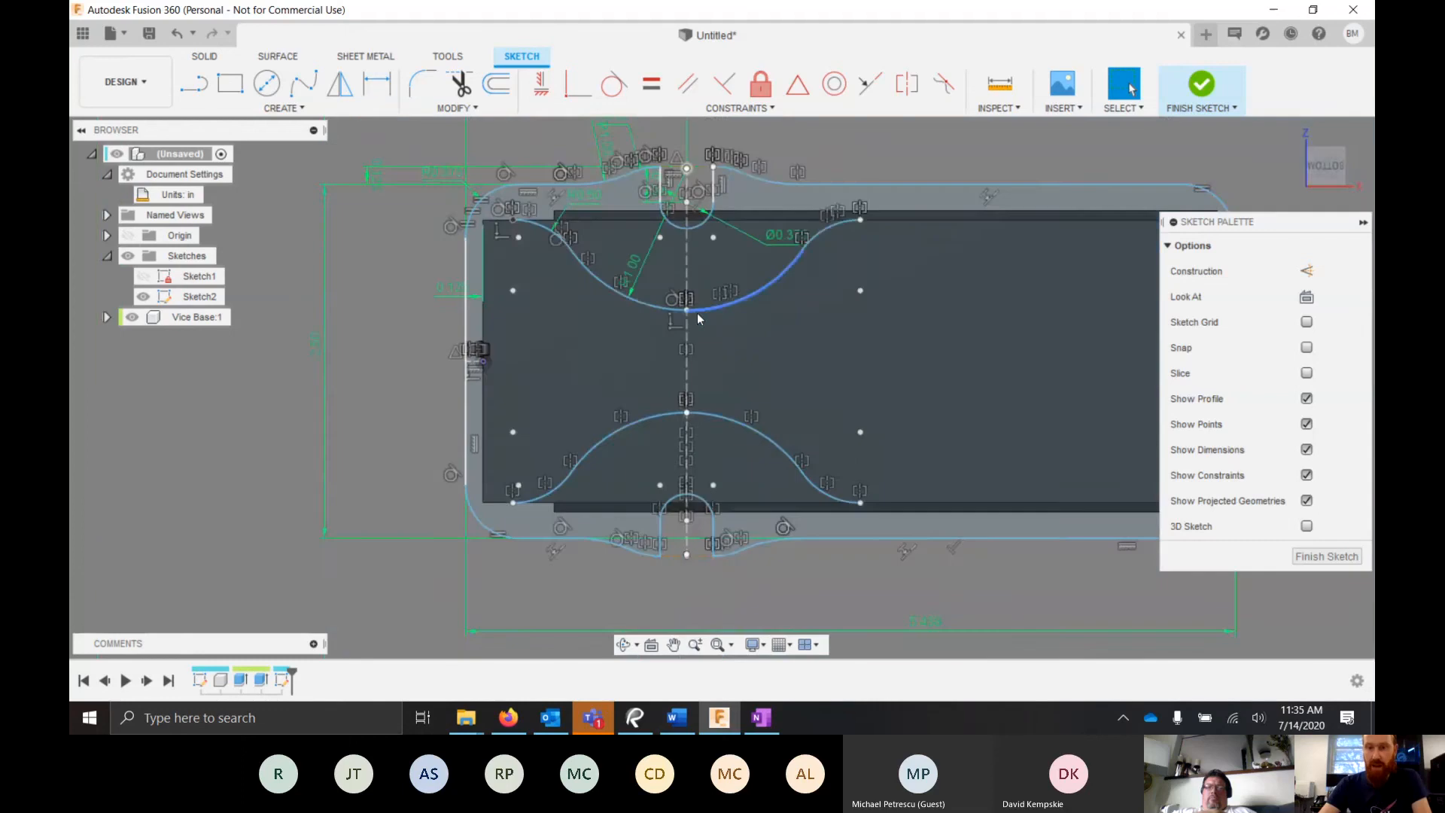
- Dimension the vertical distance between the upper and lower curves' midpoints on the centerline as 1.5 in
scroll(675, 286, "up", 3)
key("d")
left_click(634, 259)
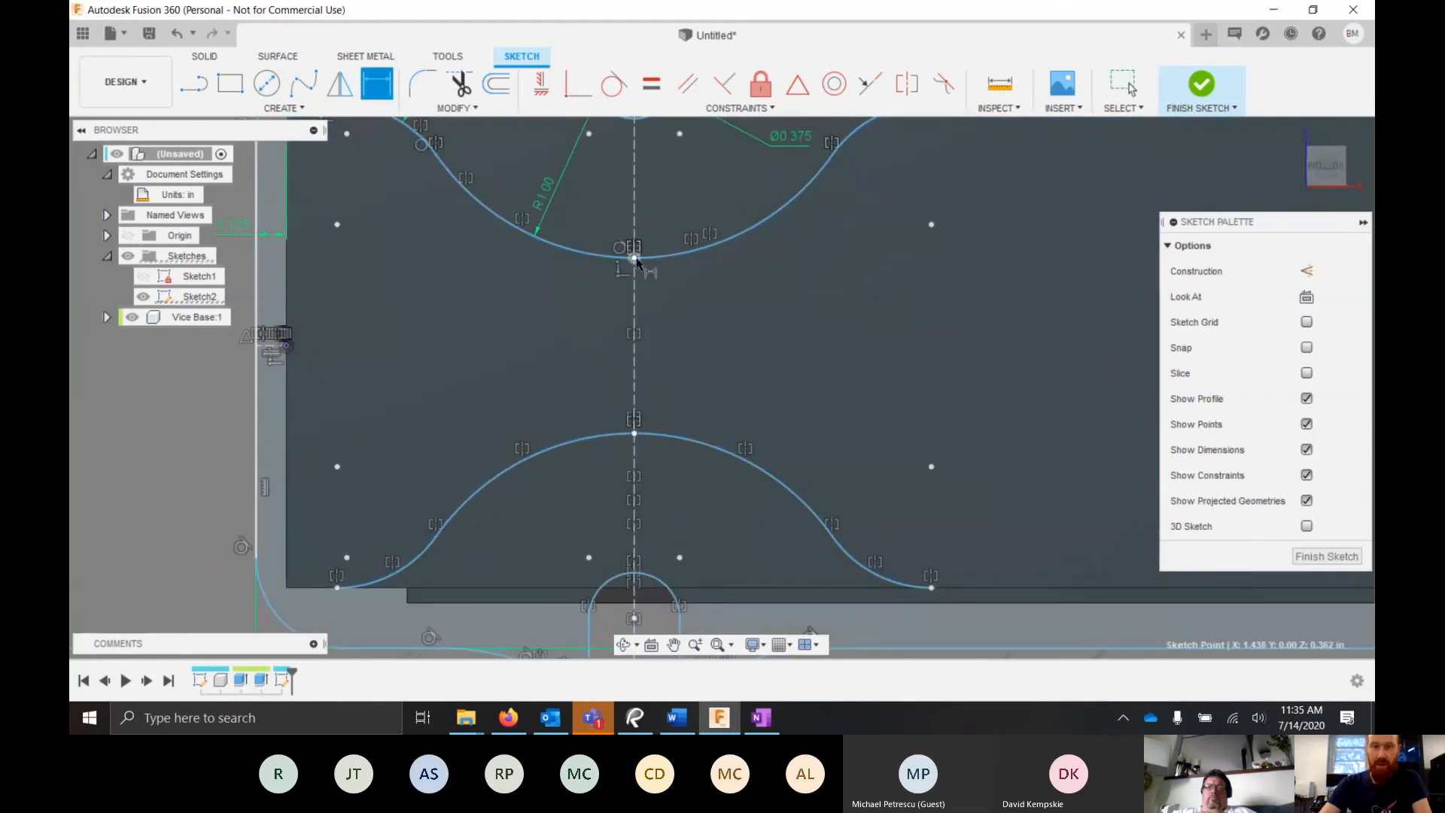
left_click(635, 435)
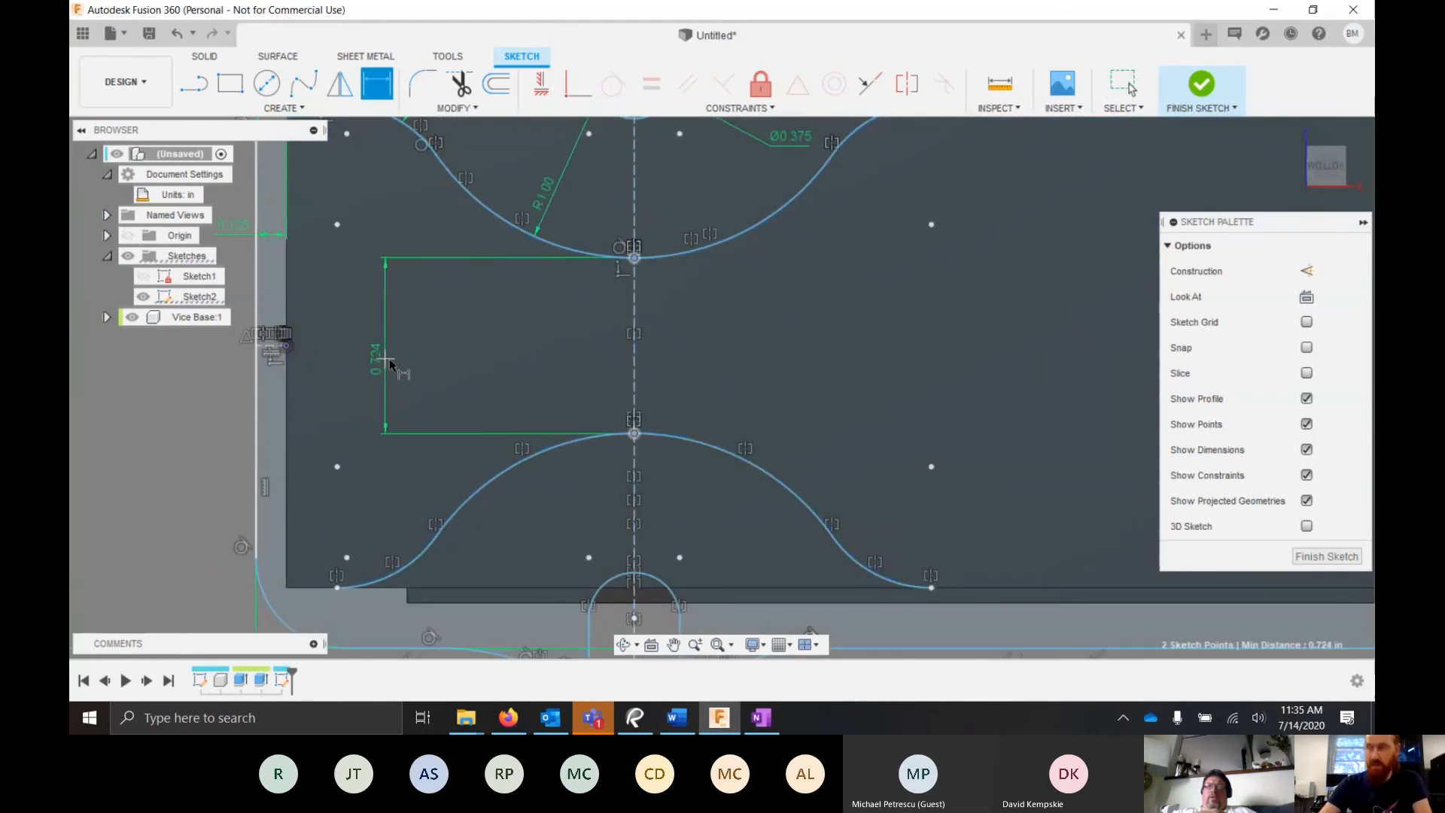
scroll(448, 364, "down", 3)
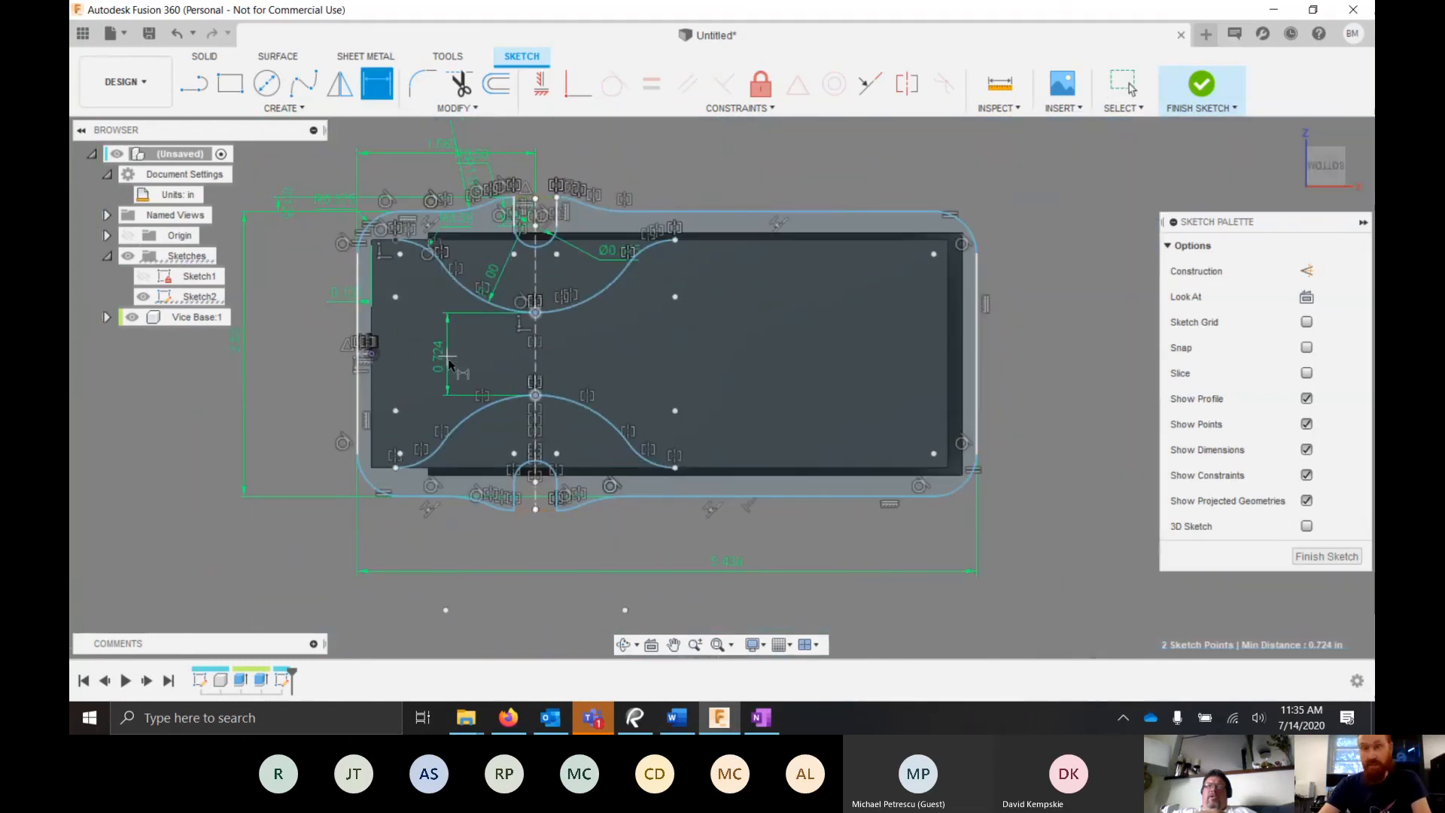
left_click(319, 361)
type("5")
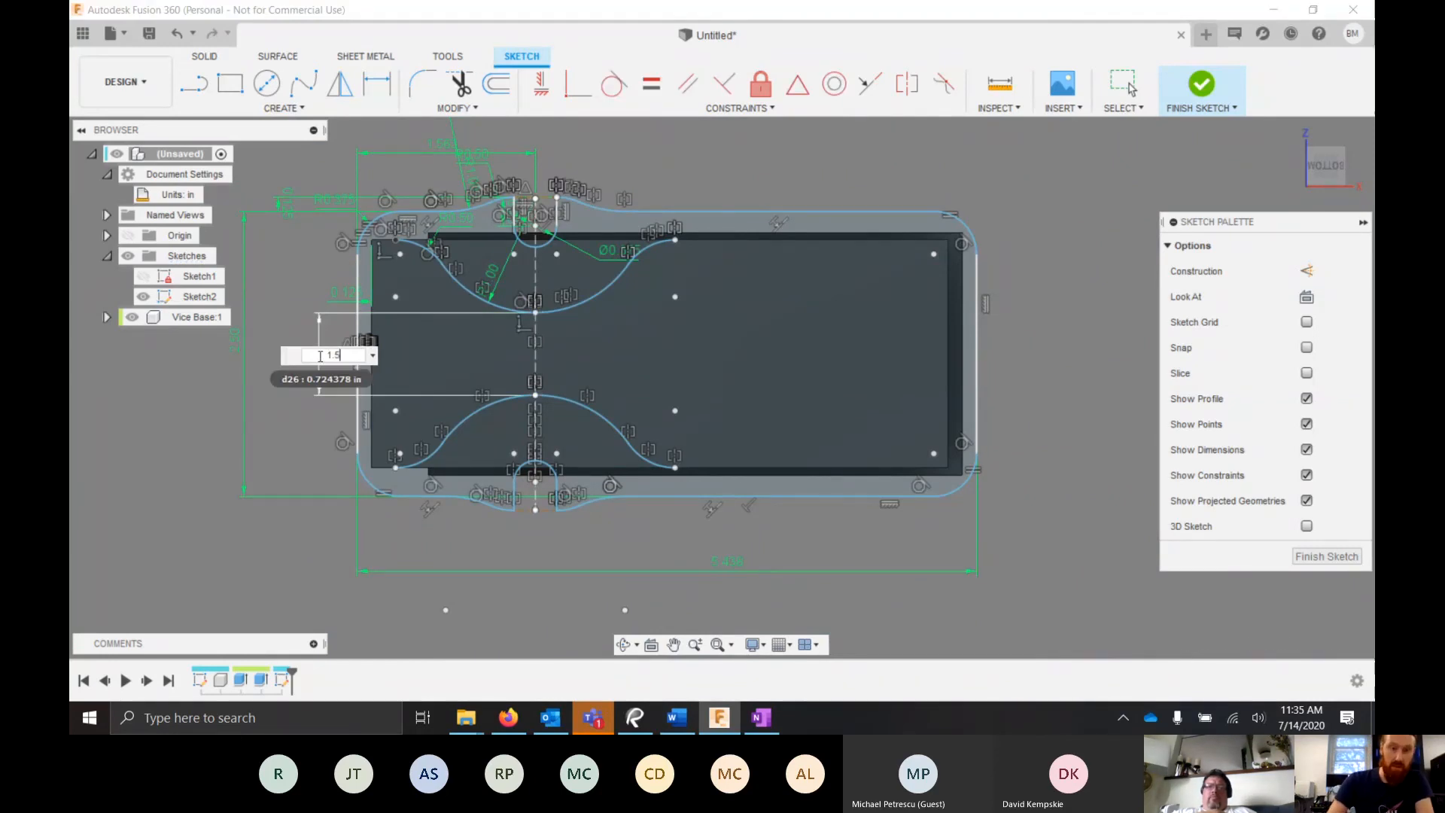
key("Return")
scroll(636, 280, "up", 5)
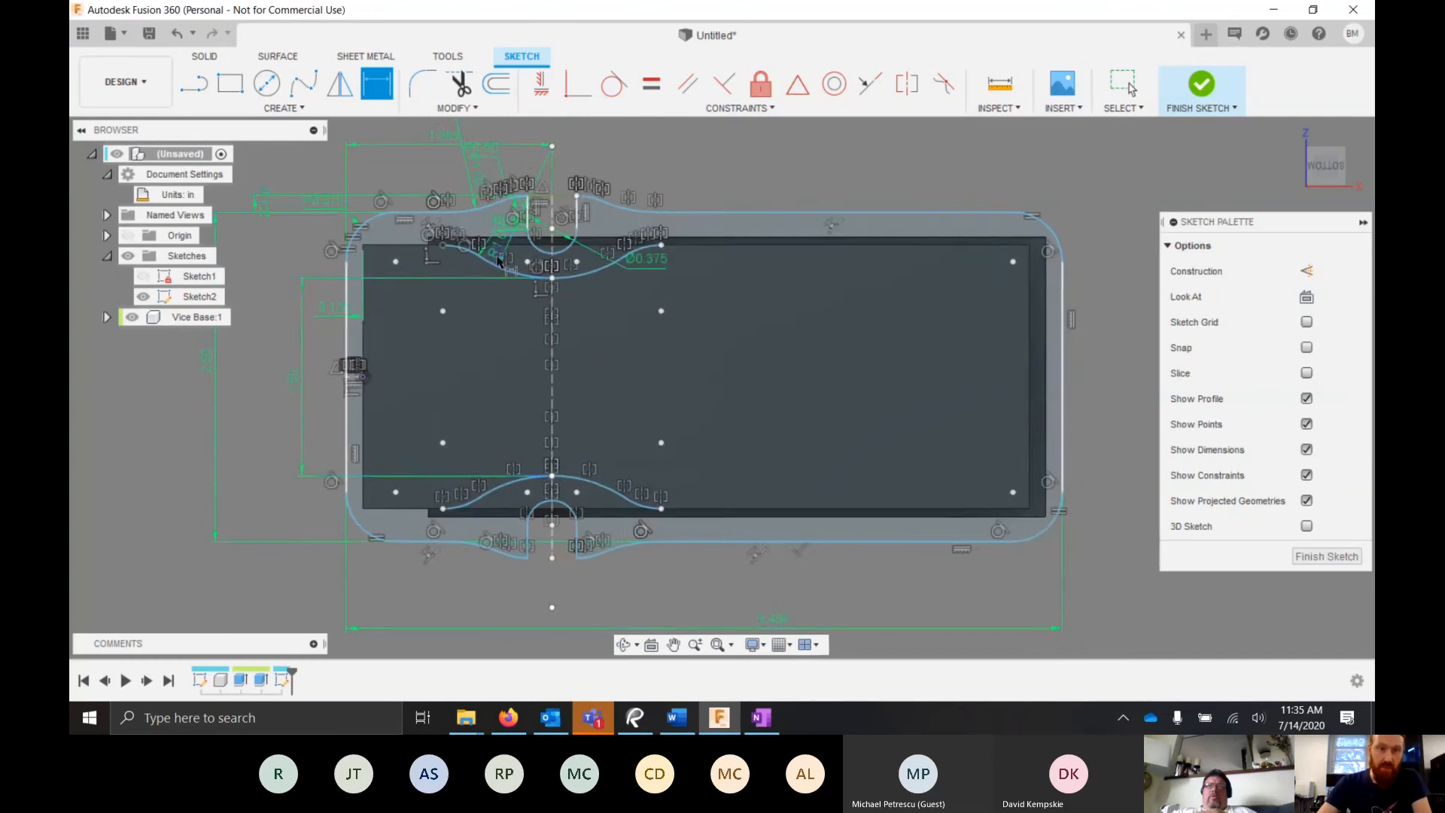
scroll(636, 280, "down", 2)
key("Escape")
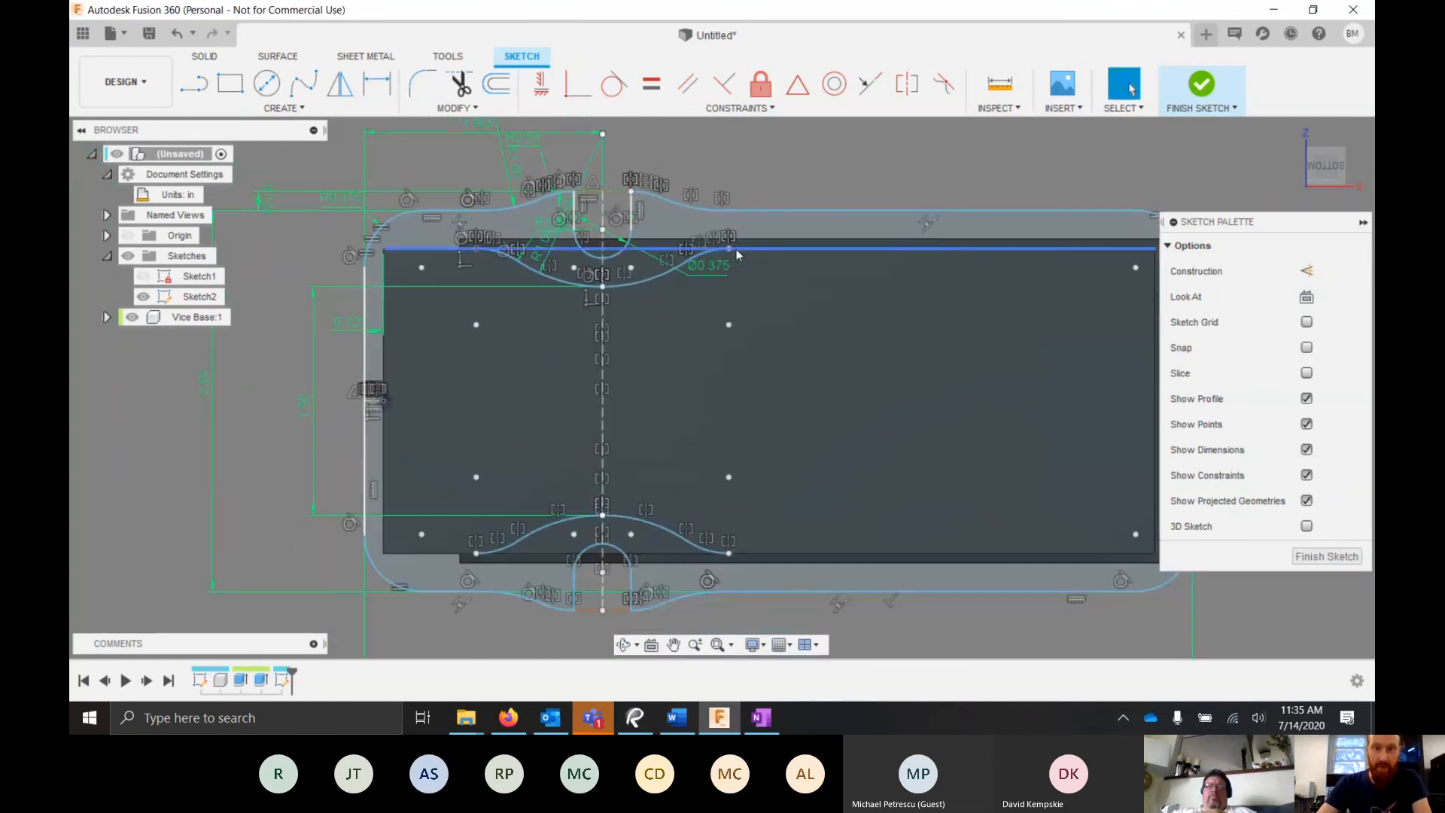
- Check that the base and curved cutout regions form closed profiles, and finish the sketch
left_click(679, 328)
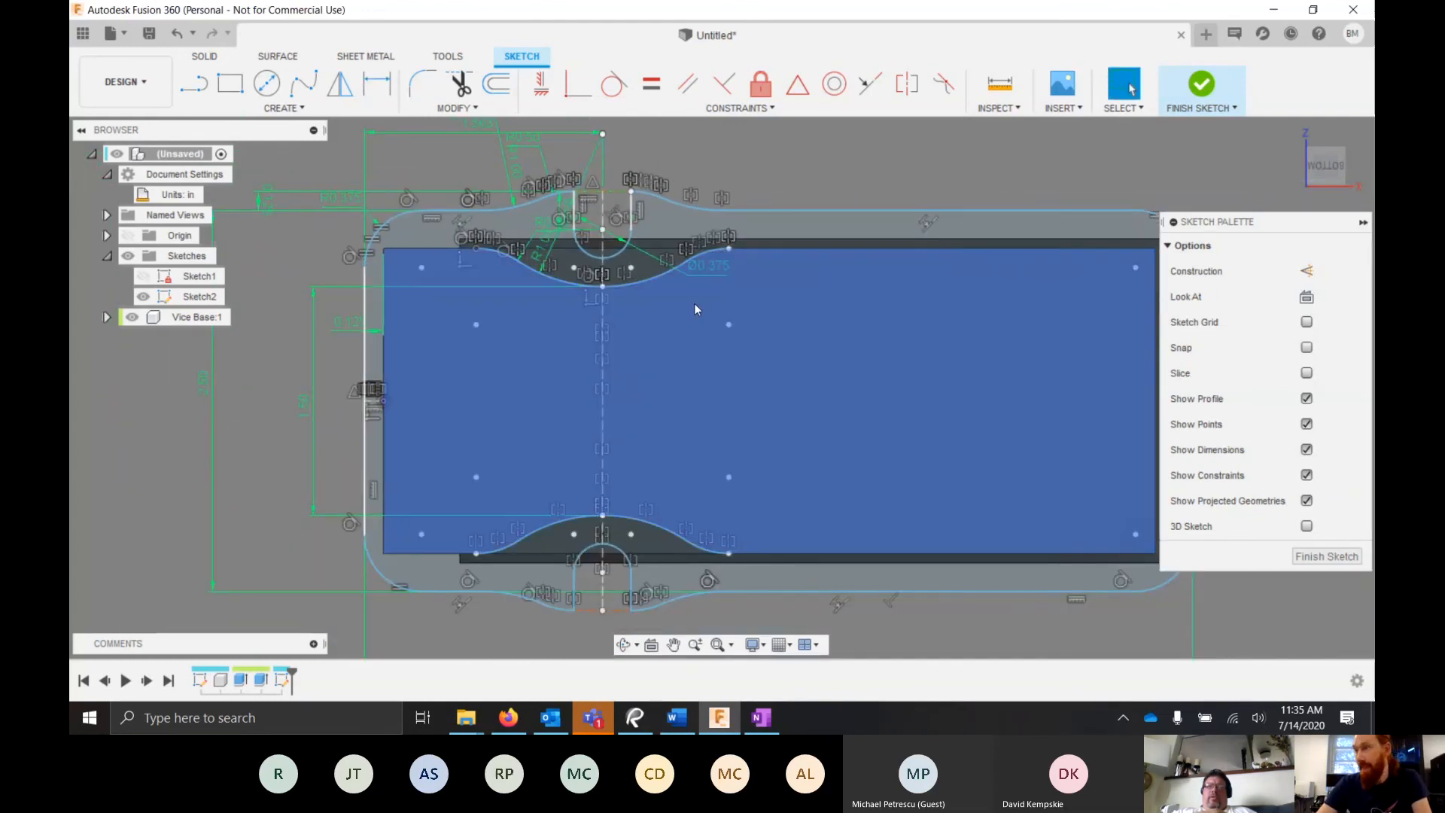
left_click(693, 309)
left_click(485, 264)
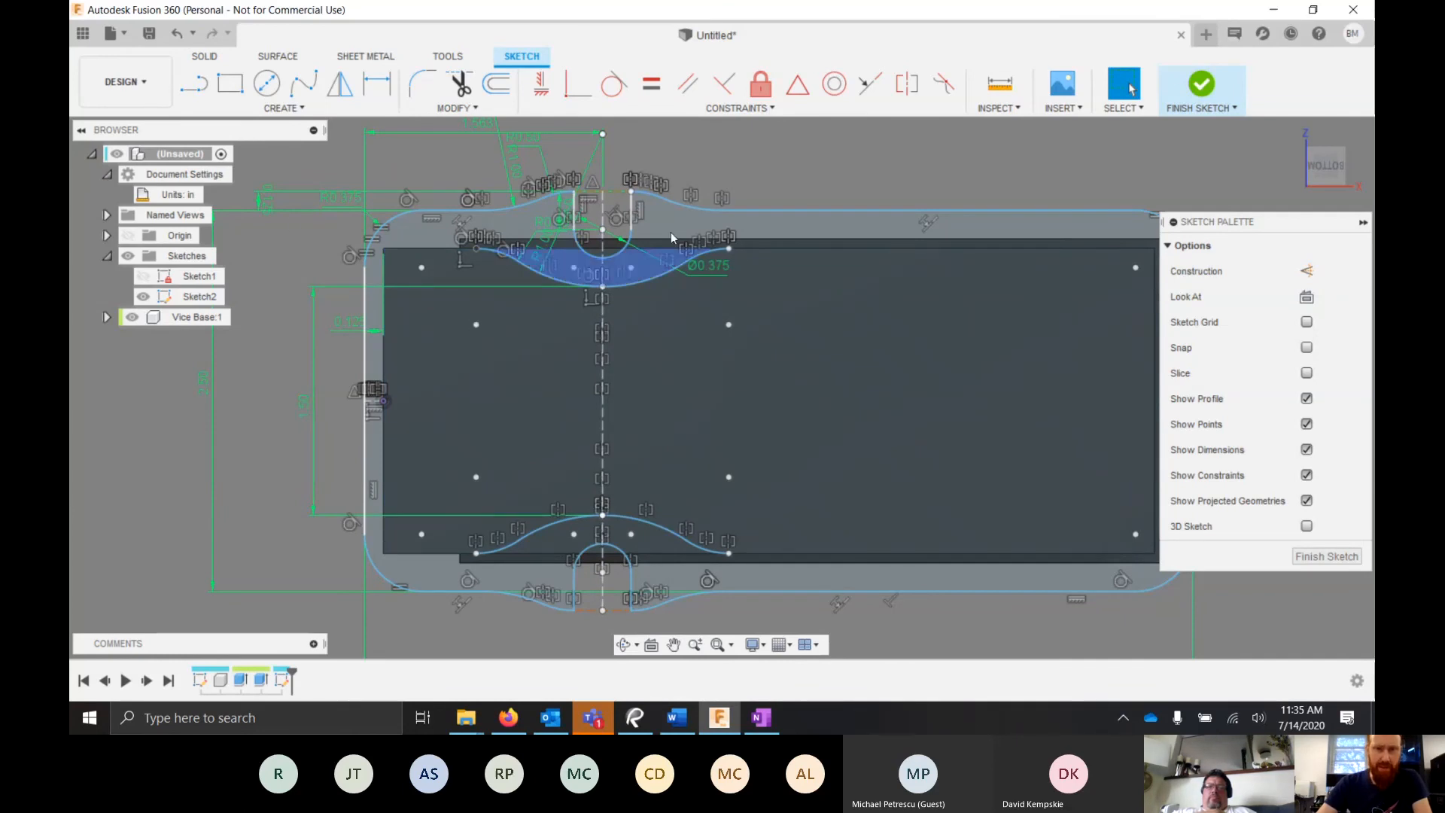
left_click(602, 352)
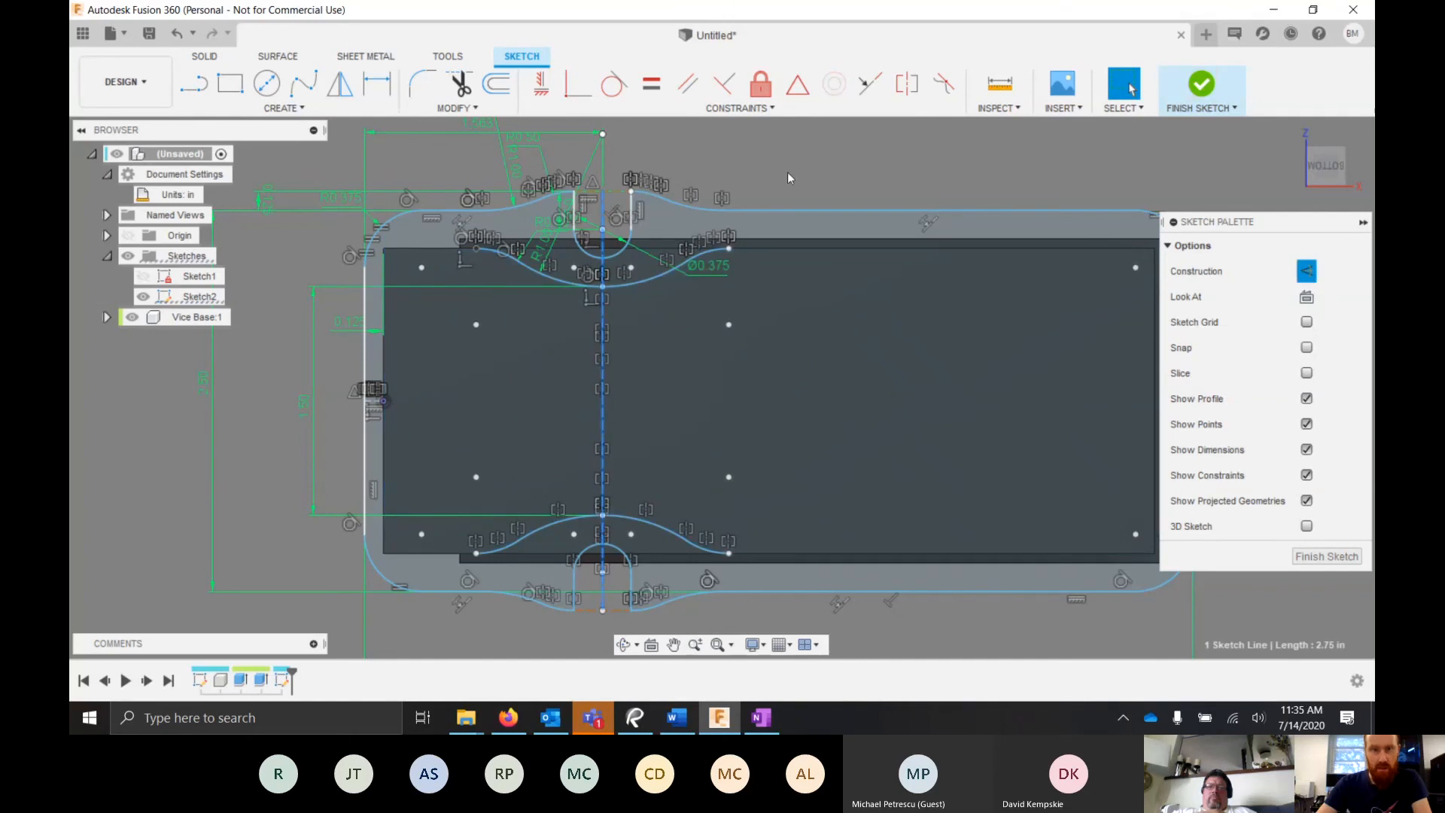
left_click(778, 200)
scroll(768, 213, "down", 3)
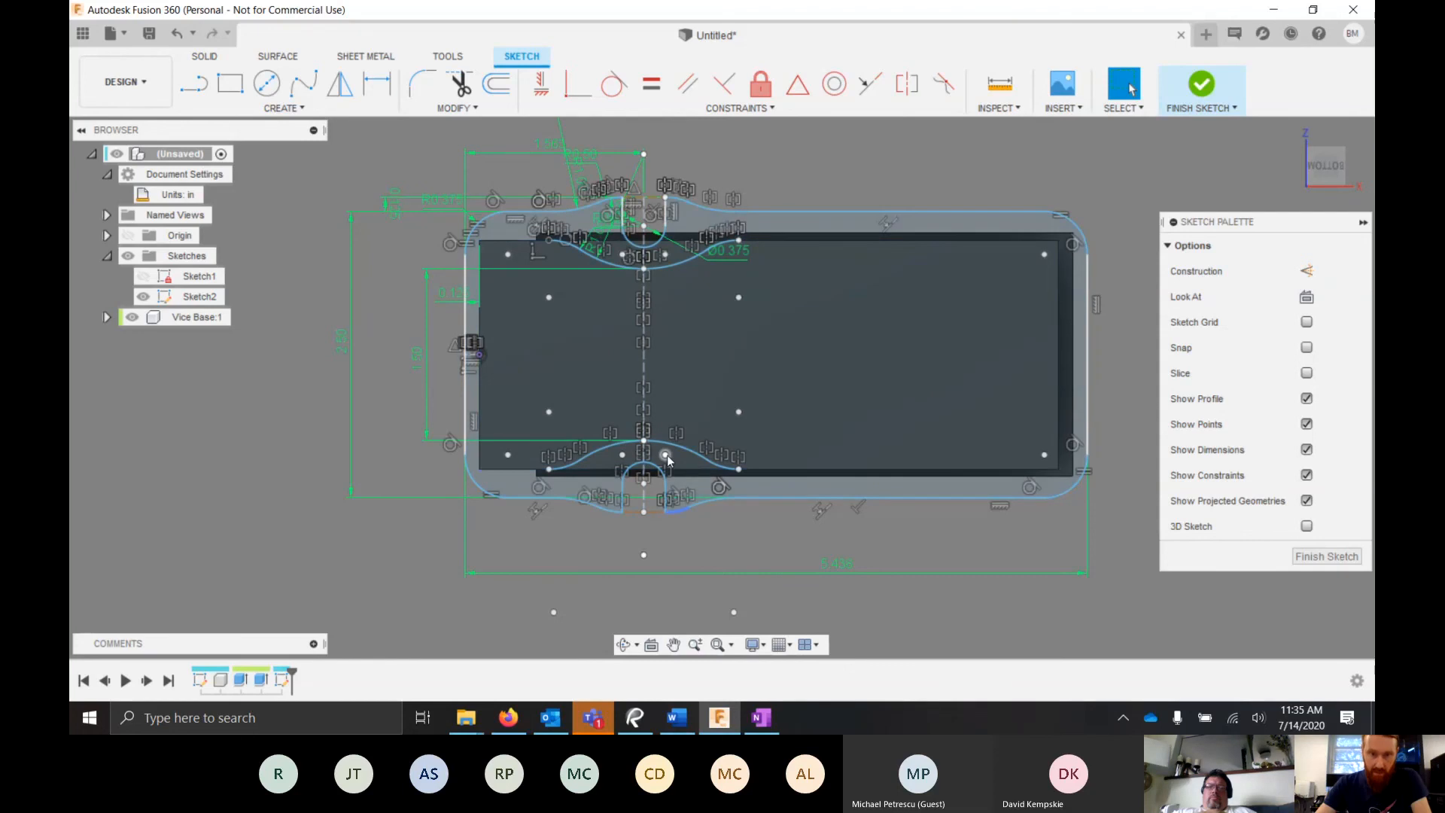
left_click(1201, 85)
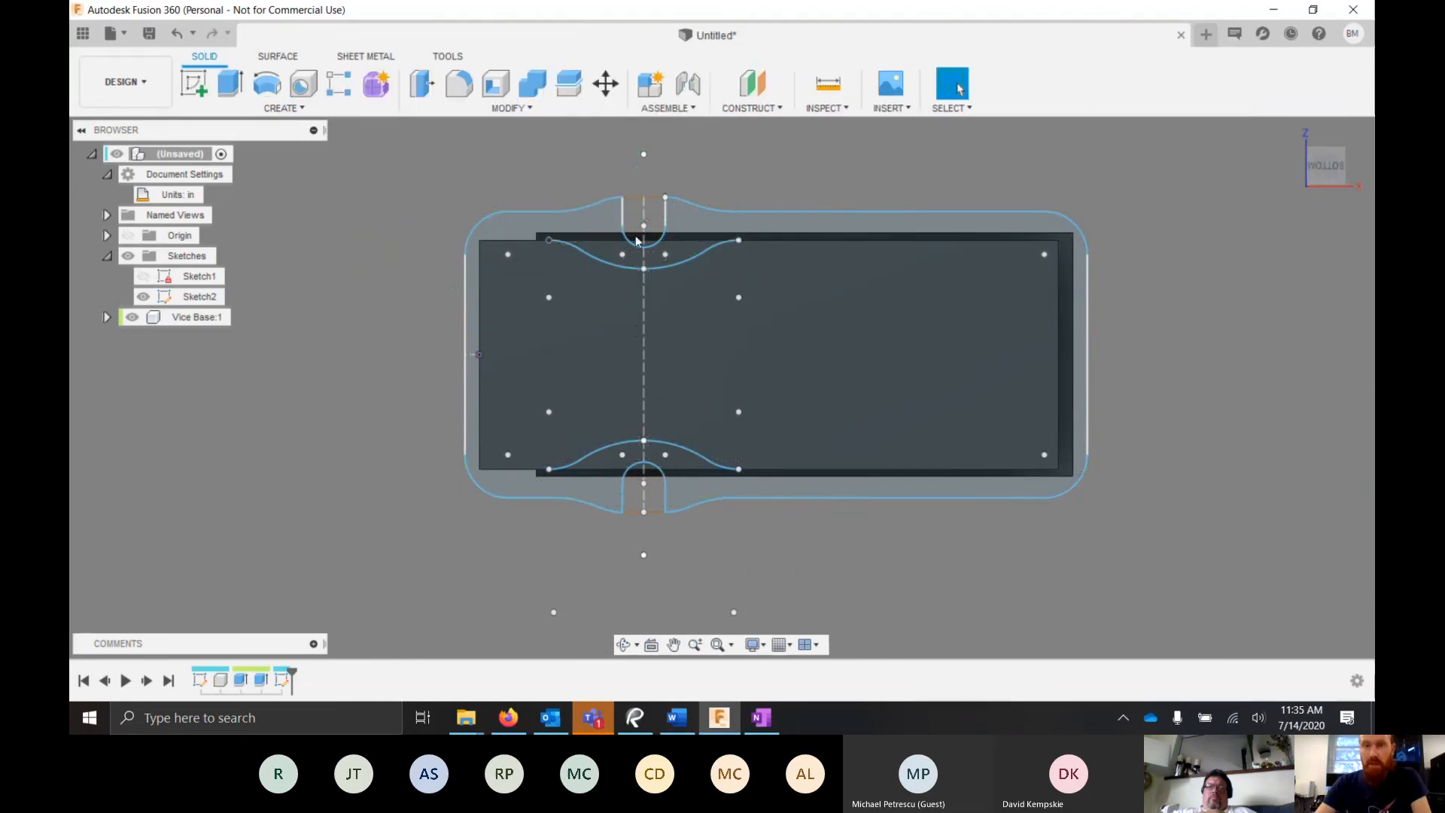
- Select the four regions between the curved arcs and the base's long edges, including the slot ends, as Extrude profiles
scroll(706, 261, "up", 3)
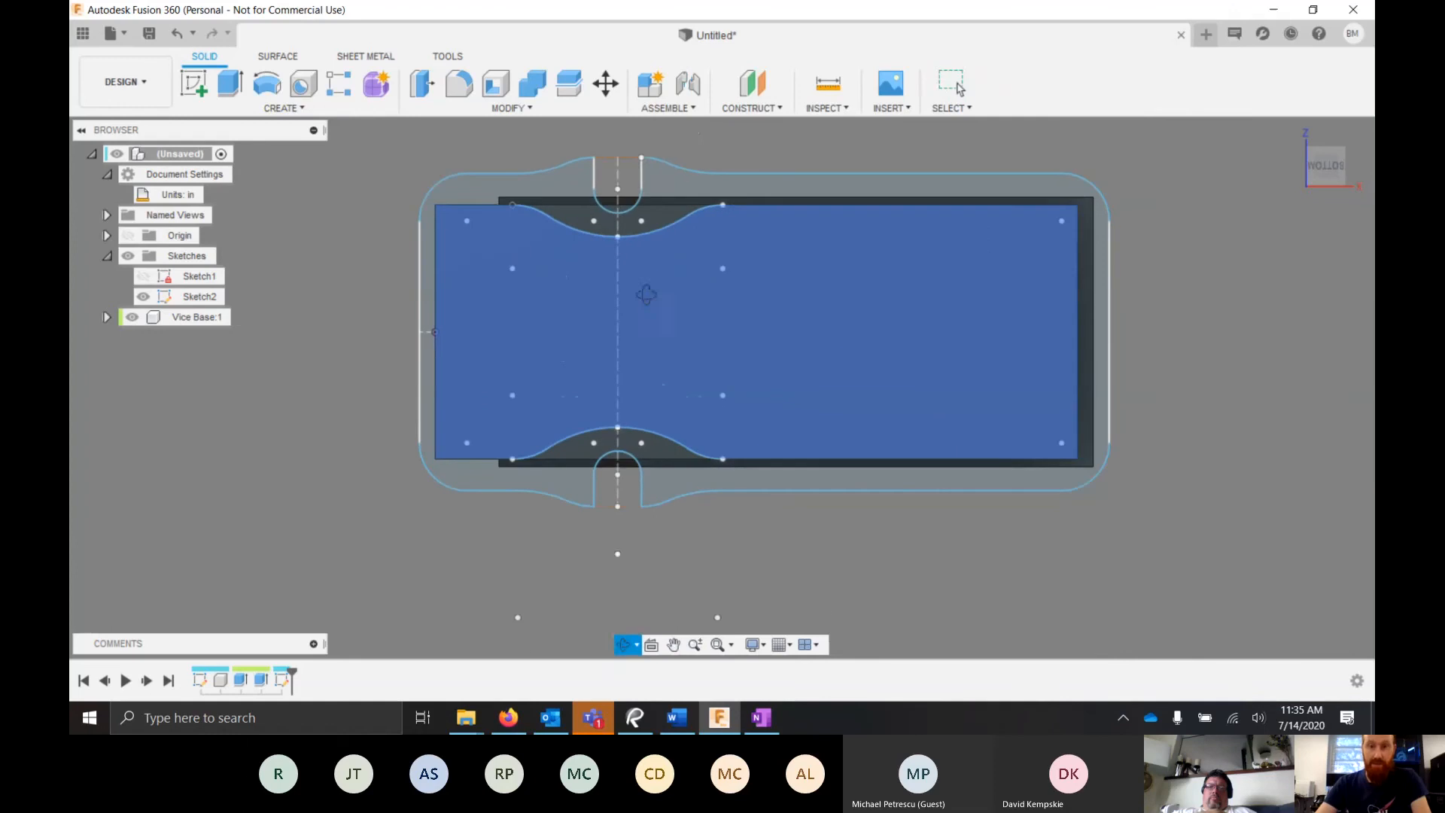
mouse_move(644, 294)
middle_mouse_down("shift")
mouse_move(777, 284)
mouse_move(722, 169)
mouse_move(780, 252)
mouse_move(728, 332)
middle_mouse_up("shift")
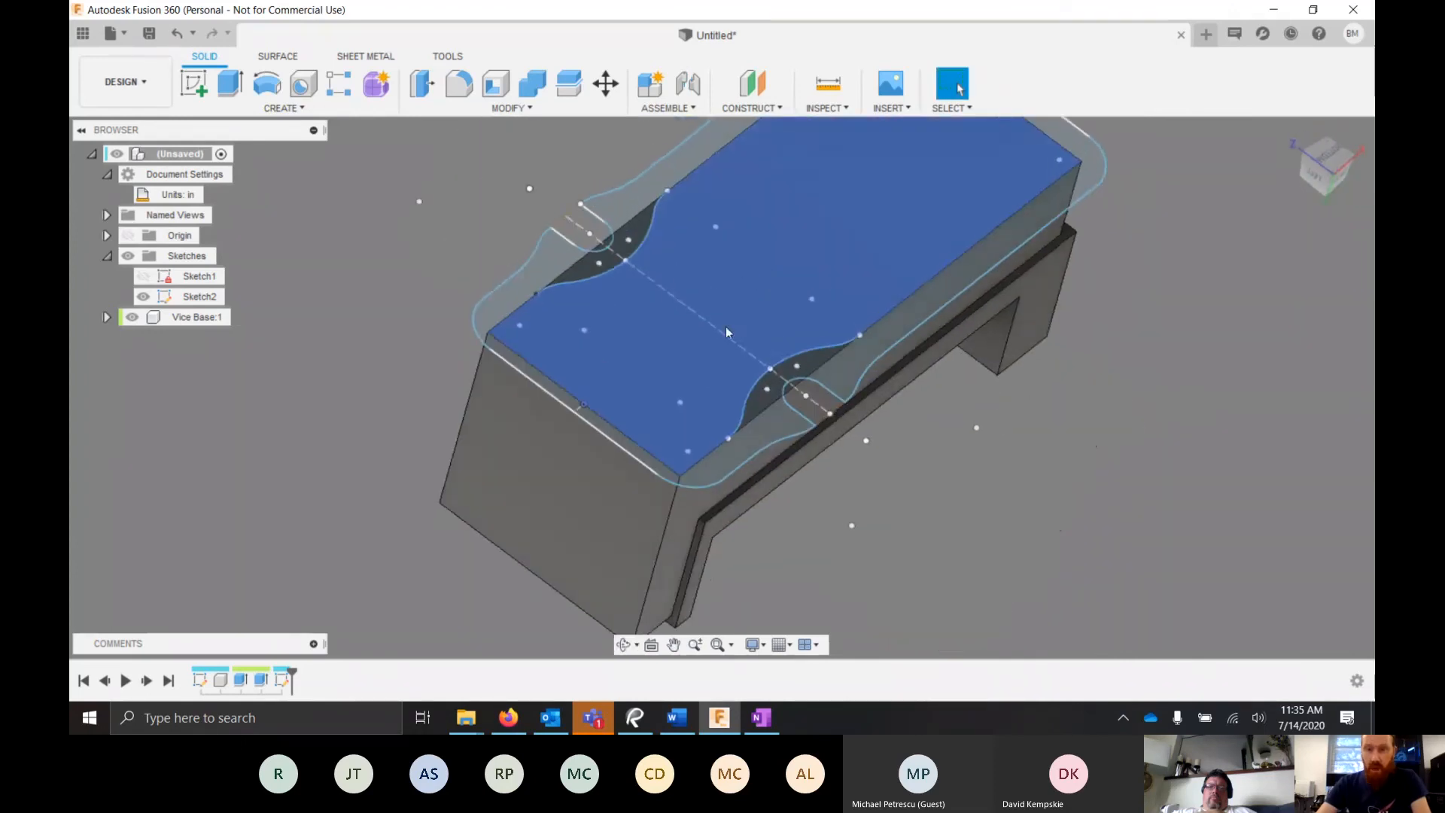
scroll(730, 358, "down", 3)
scroll(741, 384, "up", 3)
left_click(603, 391)
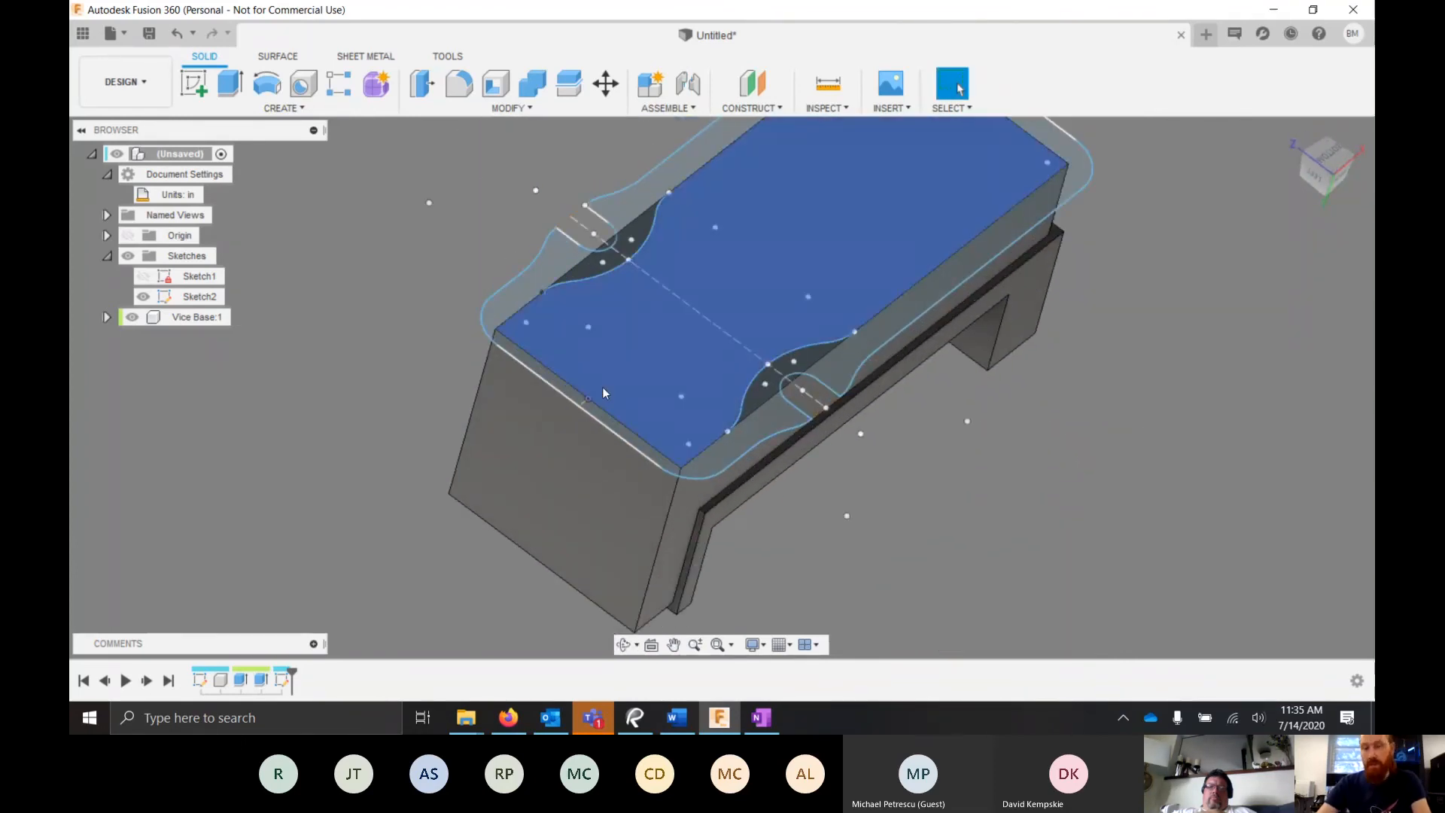
scroll(602, 377, "down", 2)
scroll(614, 349, "up", 3)
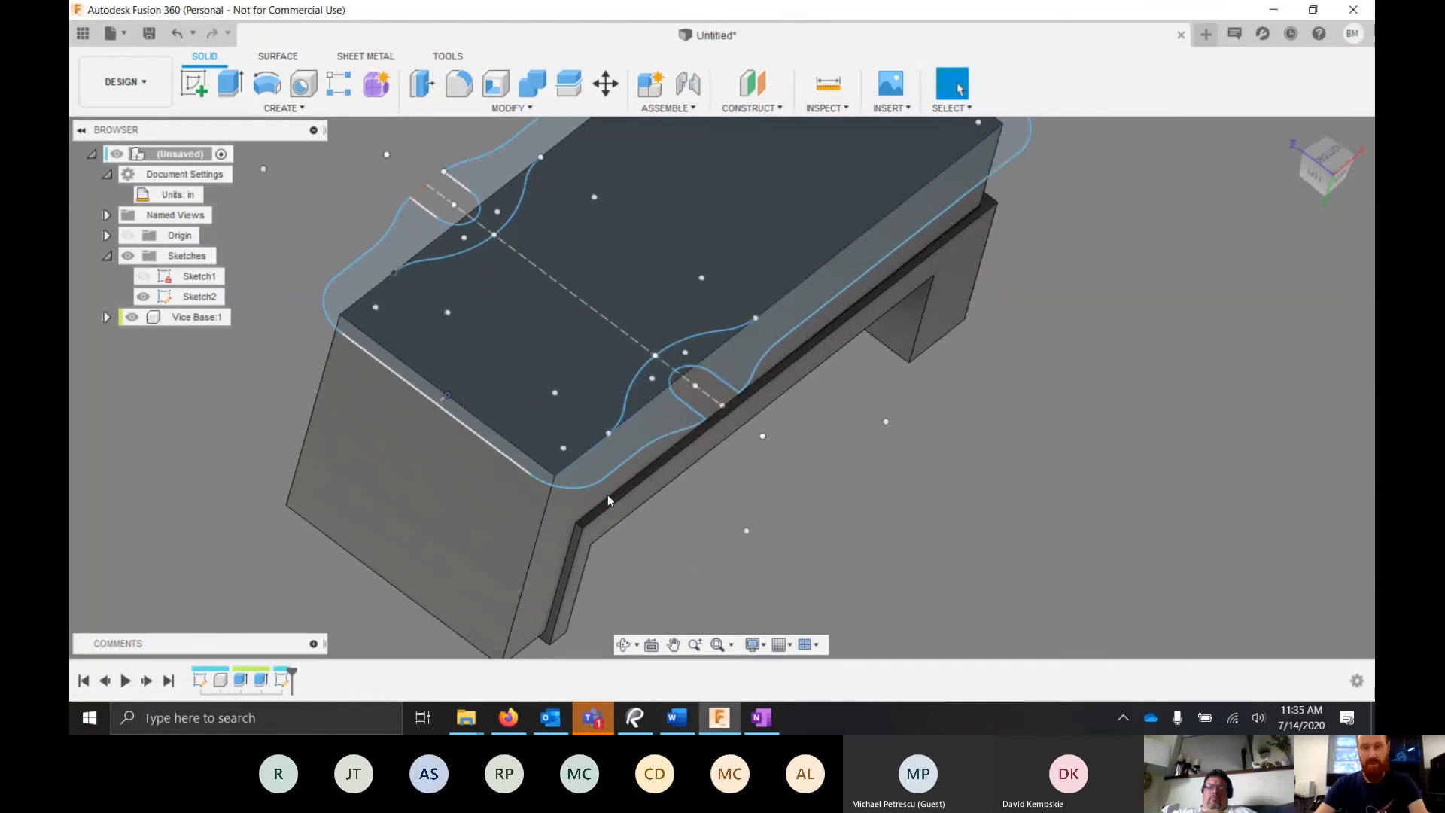
key("e")
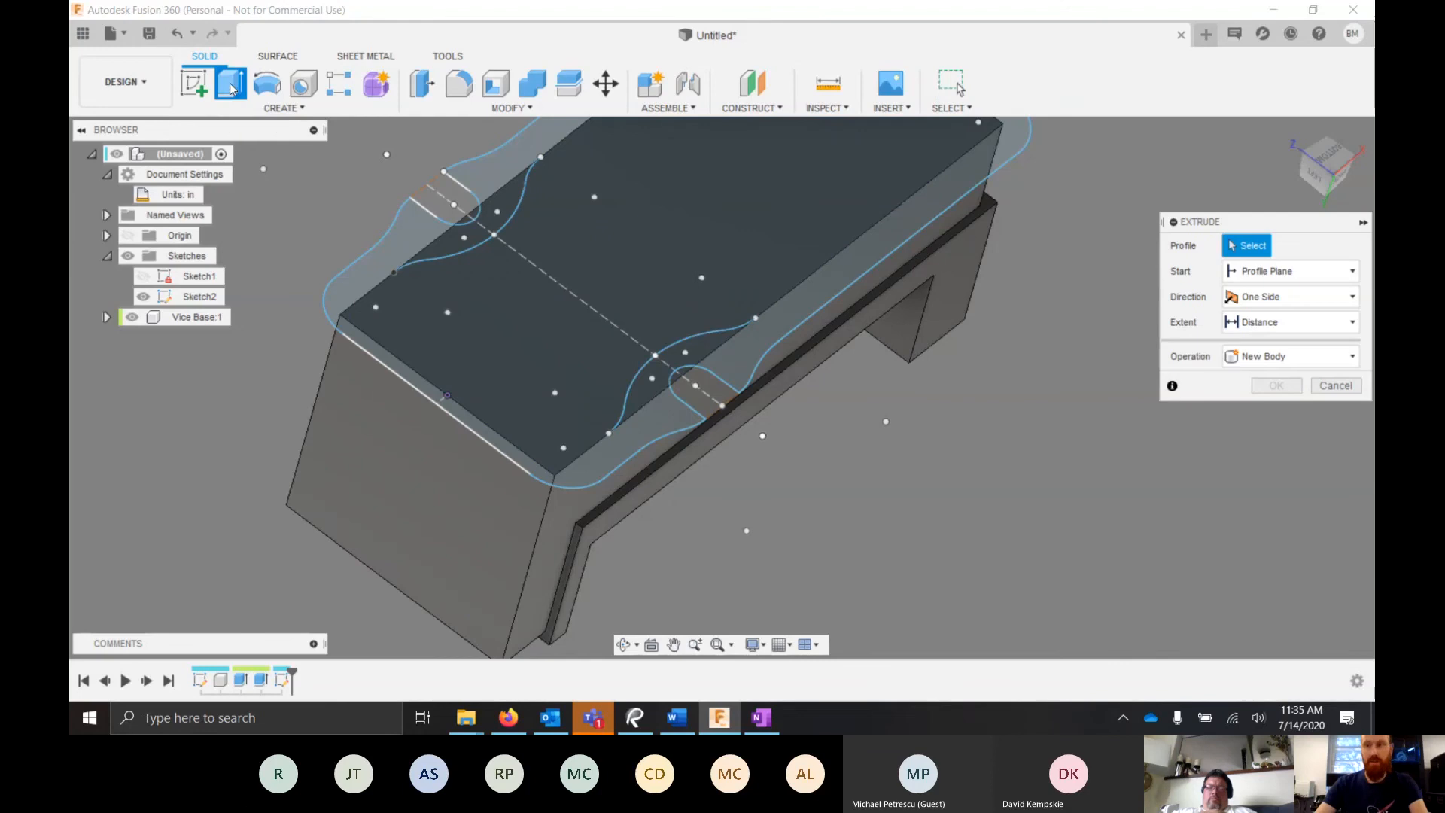
left_click(650, 383)
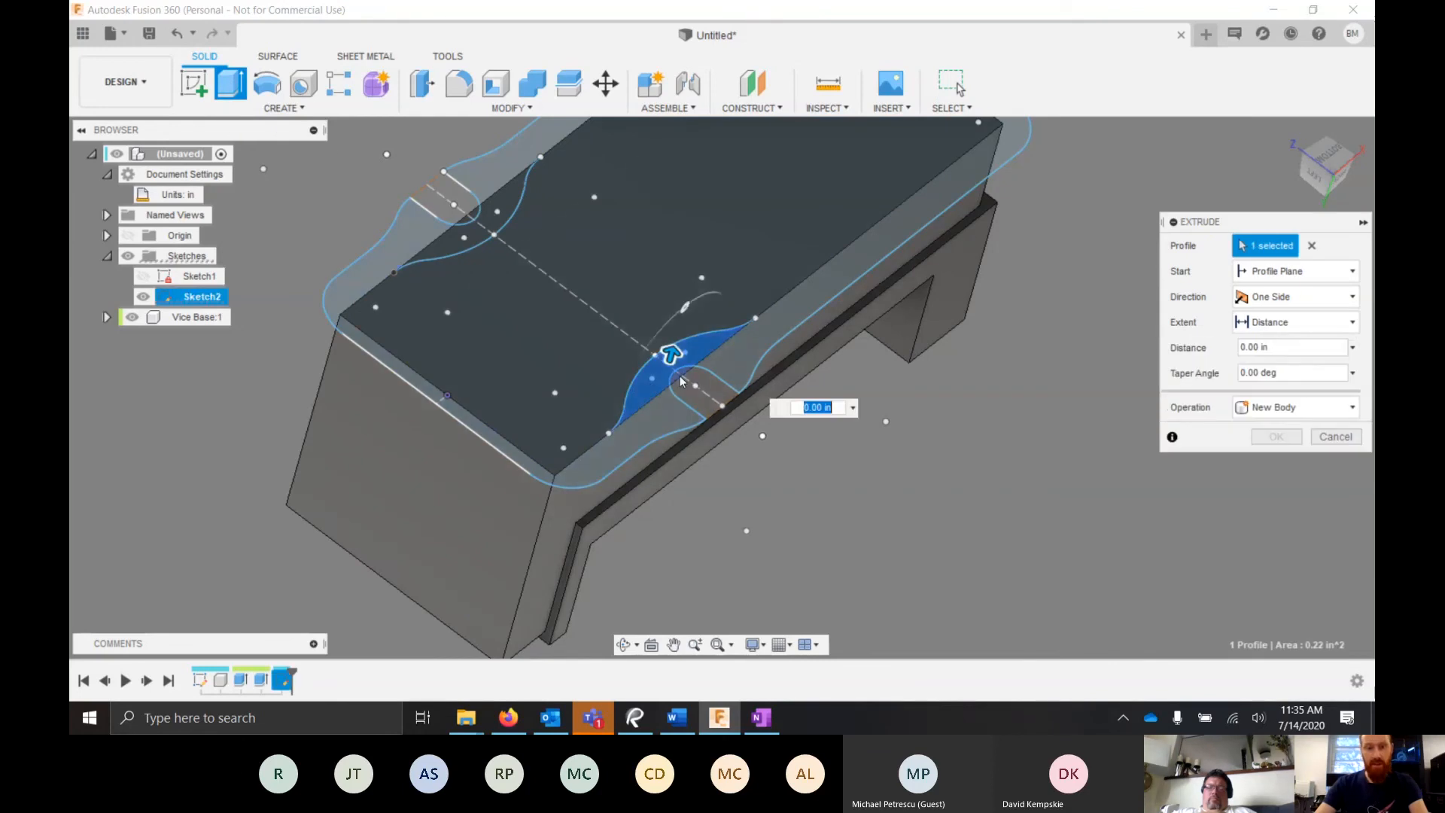
scroll(674, 382, "up", 3)
scroll(674, 382, "down", 3)
scroll(481, 248, "up", 2)
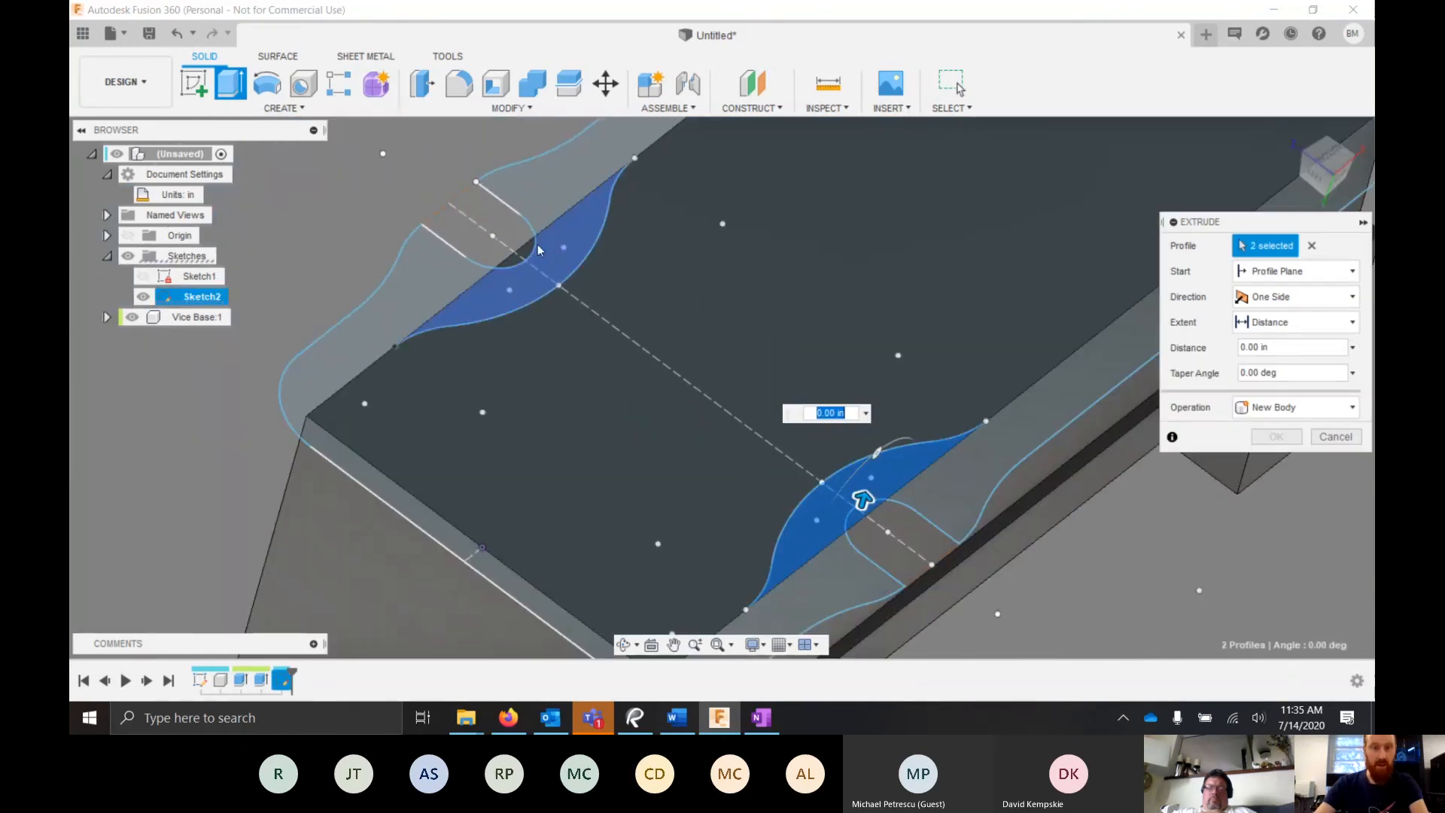
left_click(529, 259)
left_click(528, 258)
left_click(543, 283)
scroll(556, 286, "down", 5)
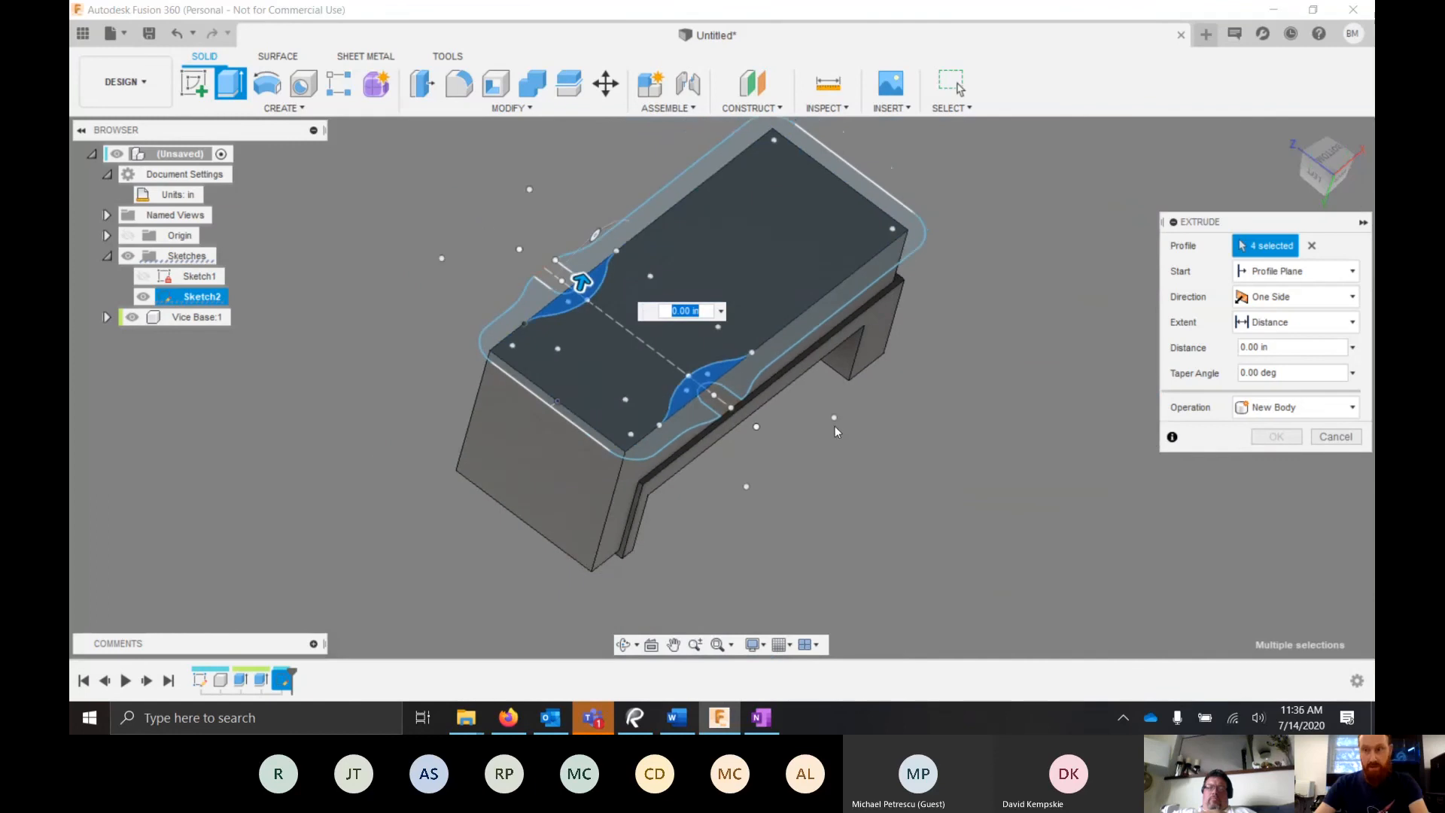
scroll(681, 459, "up", 1)
scroll(681, 460, "up", 1)
middle_click_drag(681, 460, 771, 421, "shift")
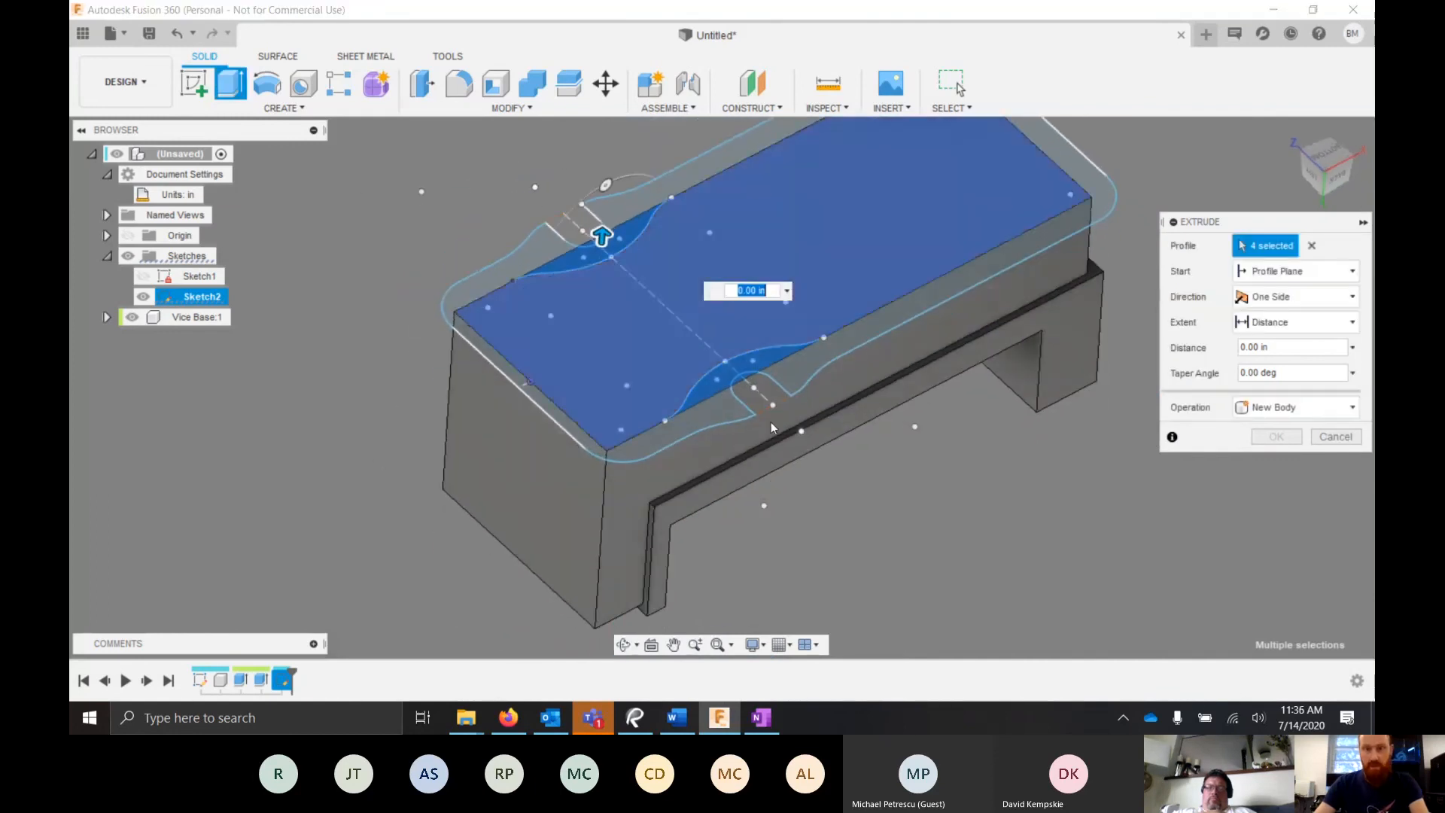
- Cut the selected profiles into the vice base with a To Object extent ending at the narrow ledge face along its side
left_click(1288, 325)
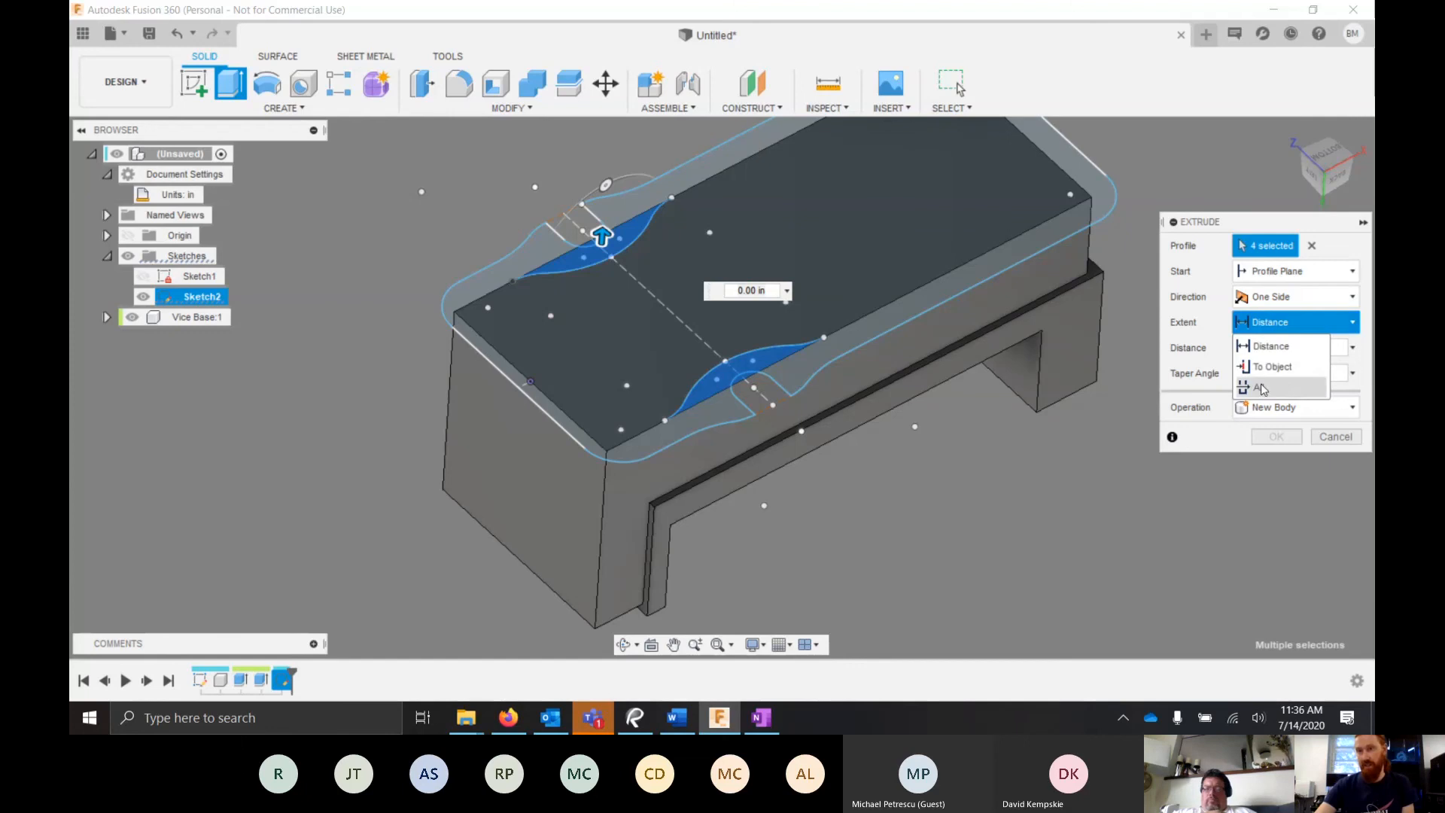
left_click(1282, 375)
scroll(774, 412, "up", 5)
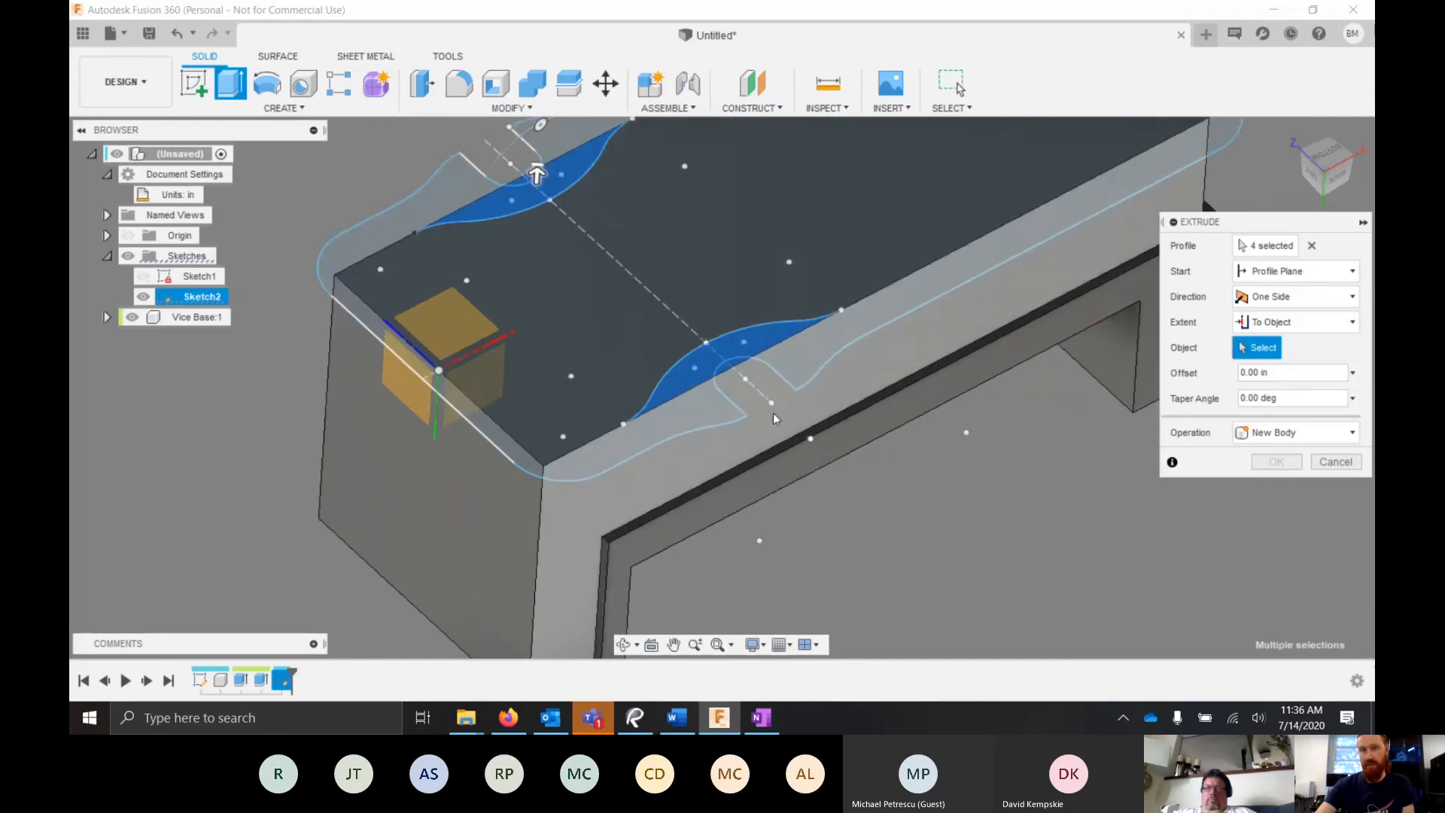
scroll(784, 467, "down", 4)
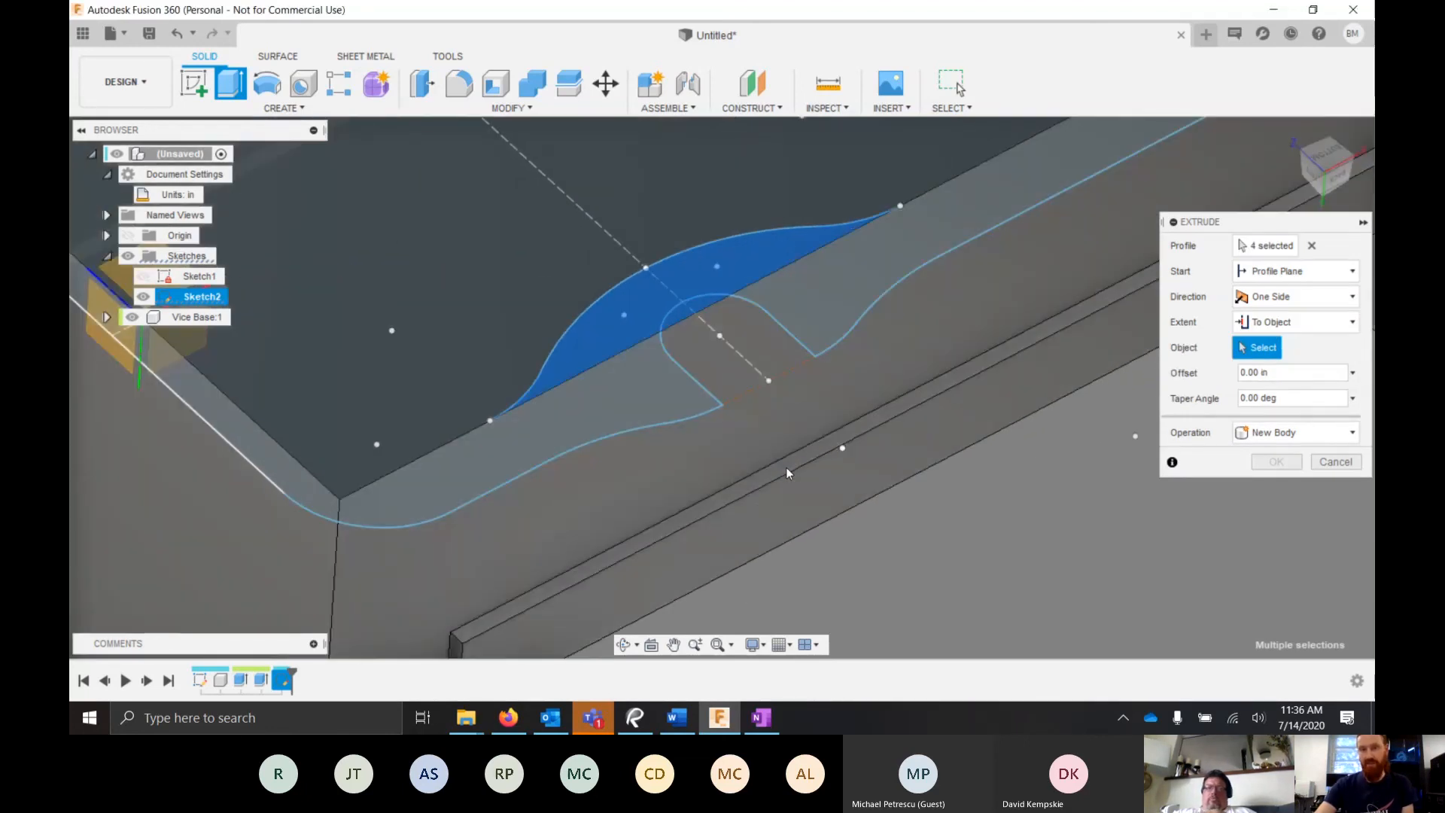
left_click(786, 466)
scroll(783, 468, "up", 4)
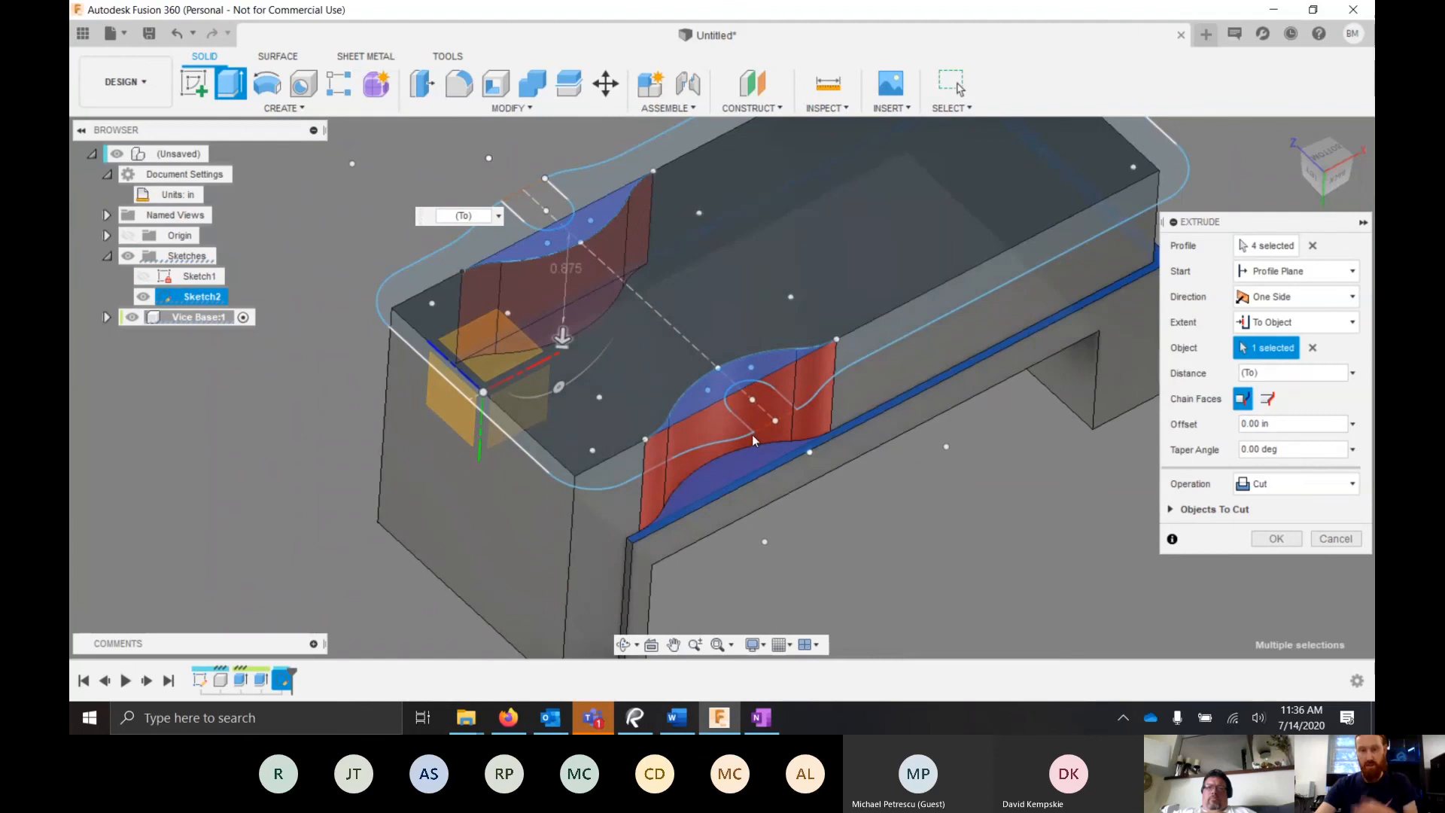
left_click(1286, 488)
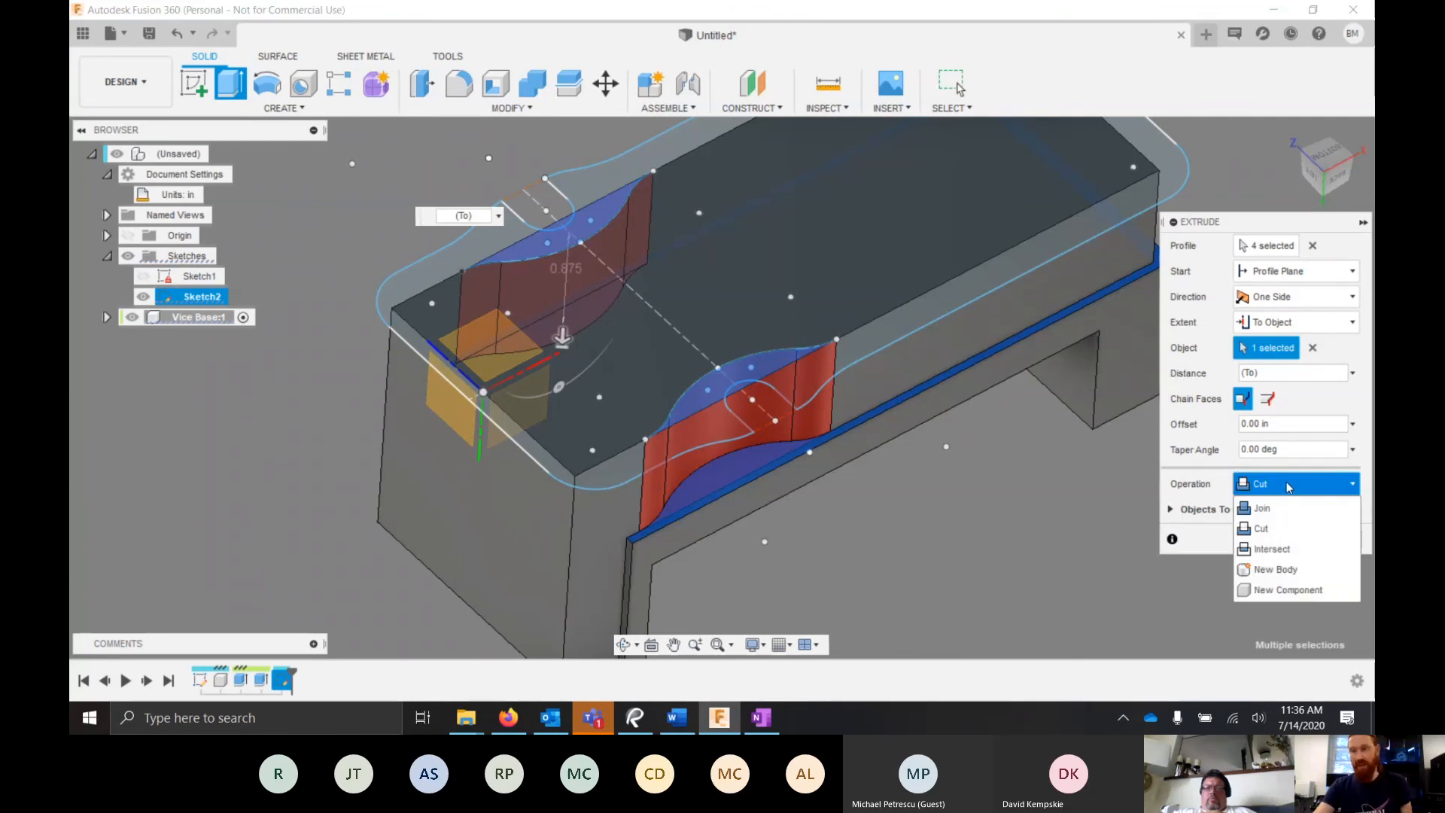
left_click(1266, 531)
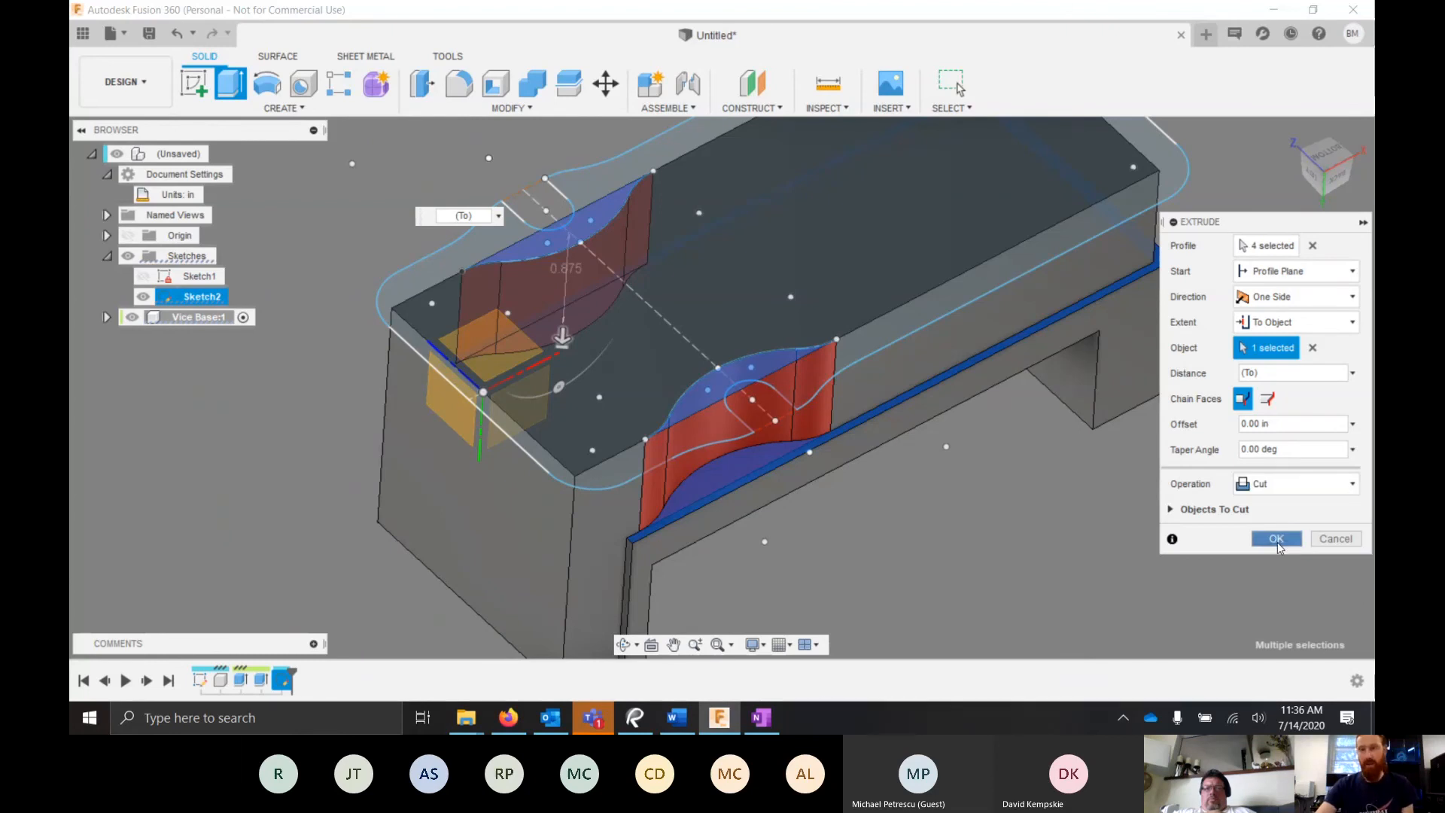
left_click(1277, 539)
scroll(1067, 507, "down", 5)
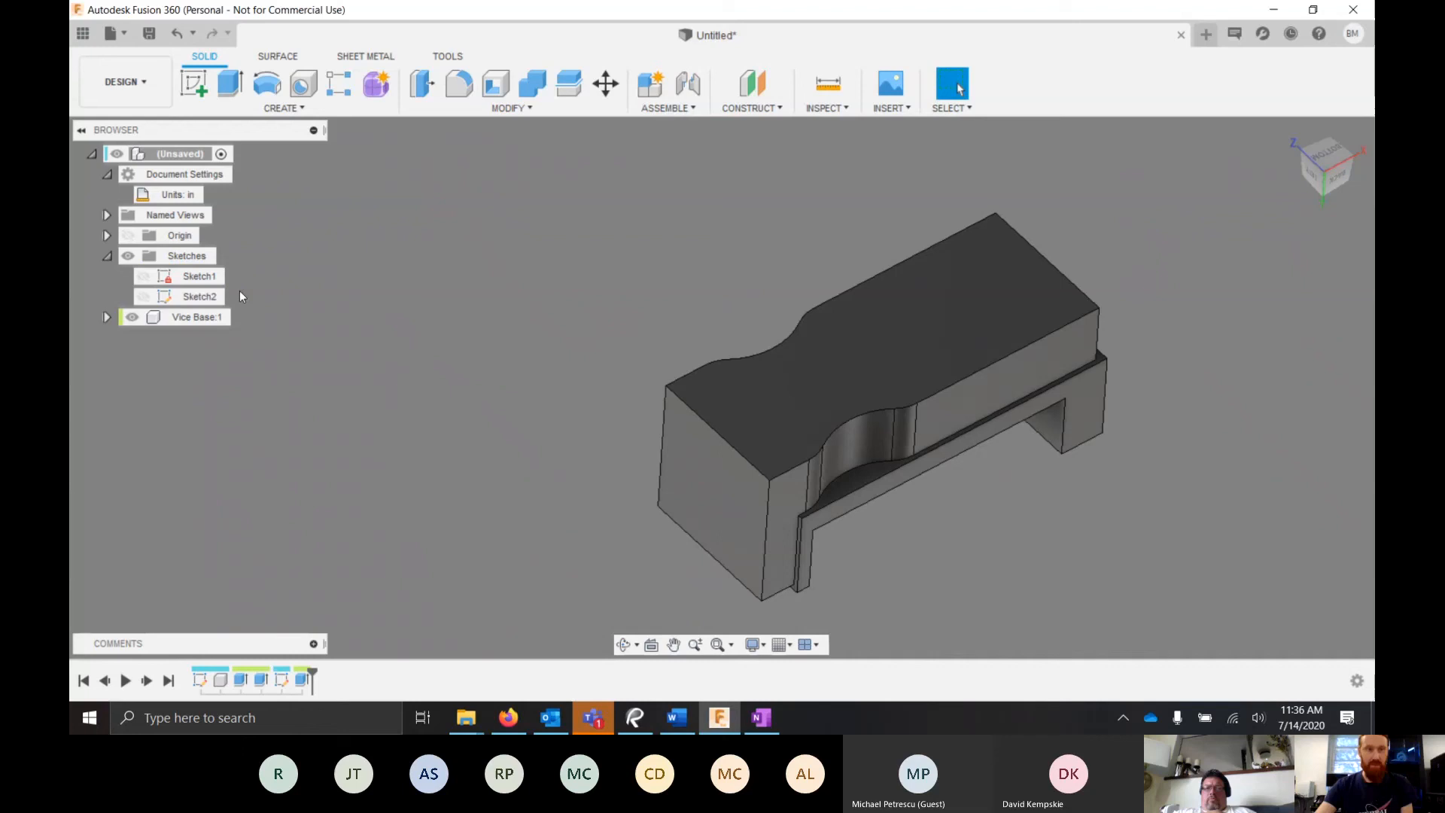
- Show Sketch2 again and select the four flange regions around the base, leaving the slots open, as Extrude profiles
left_click(140, 299)
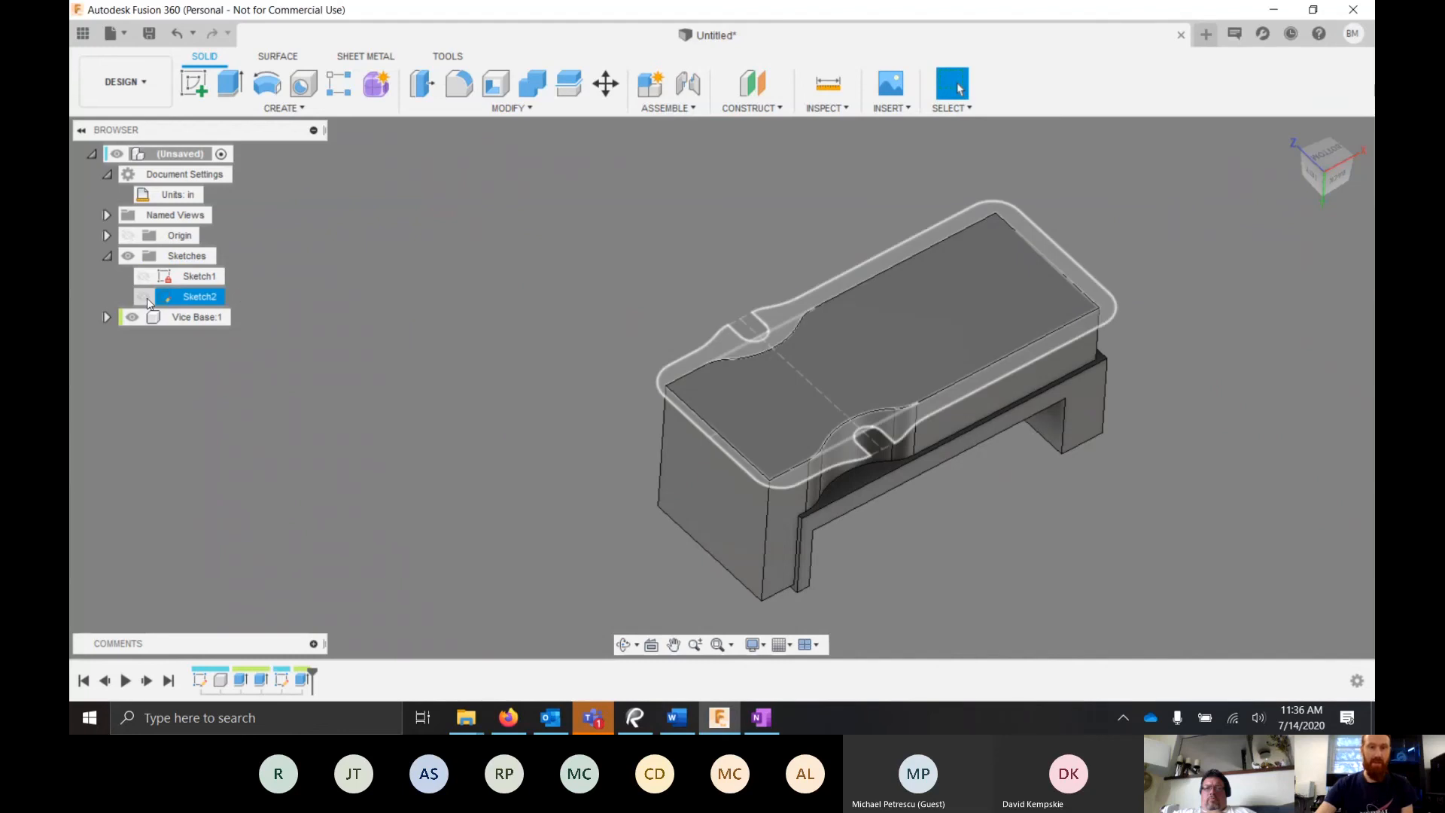
left_click(144, 298)
scroll(805, 311, "up", 3)
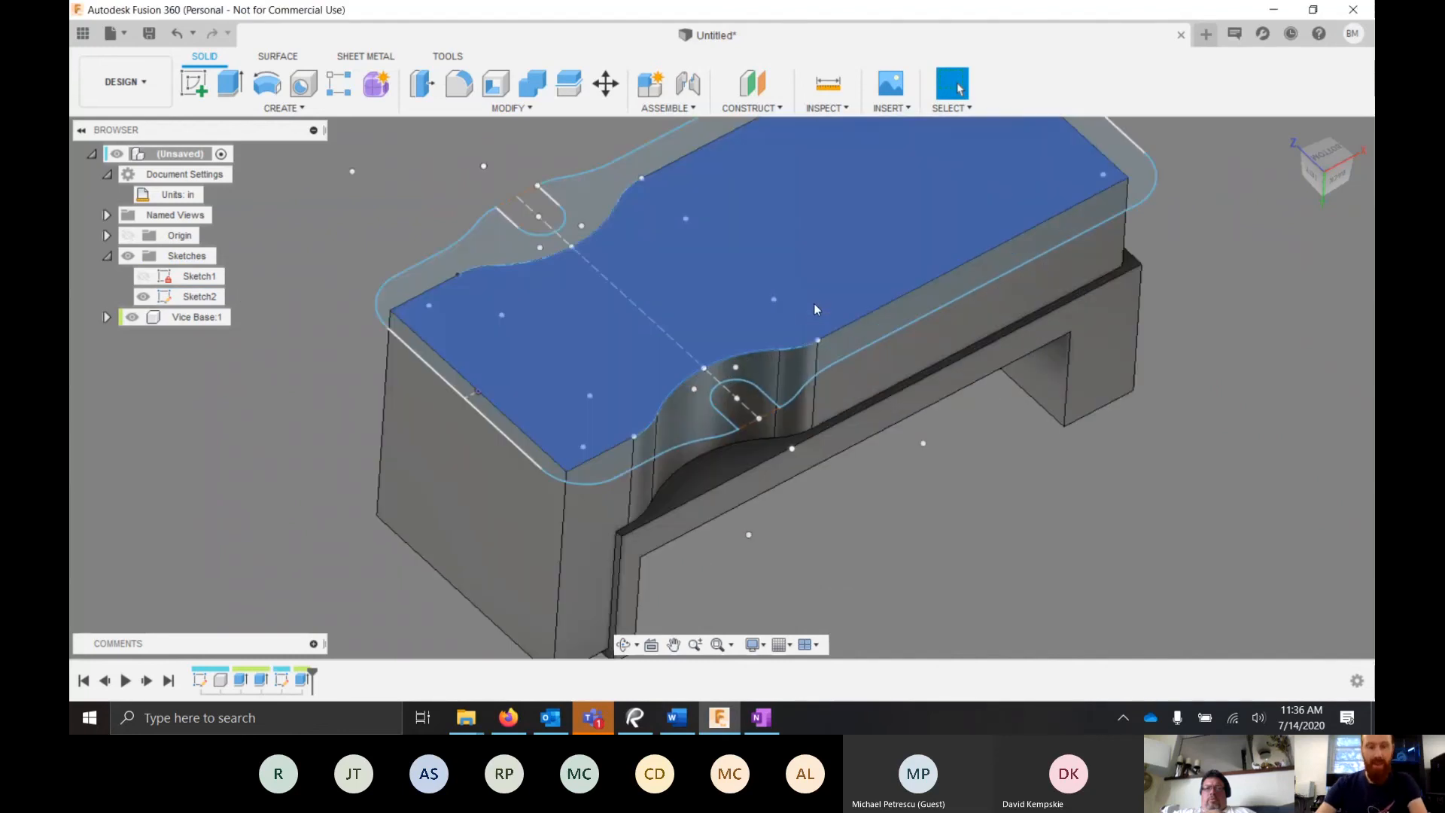
key("e")
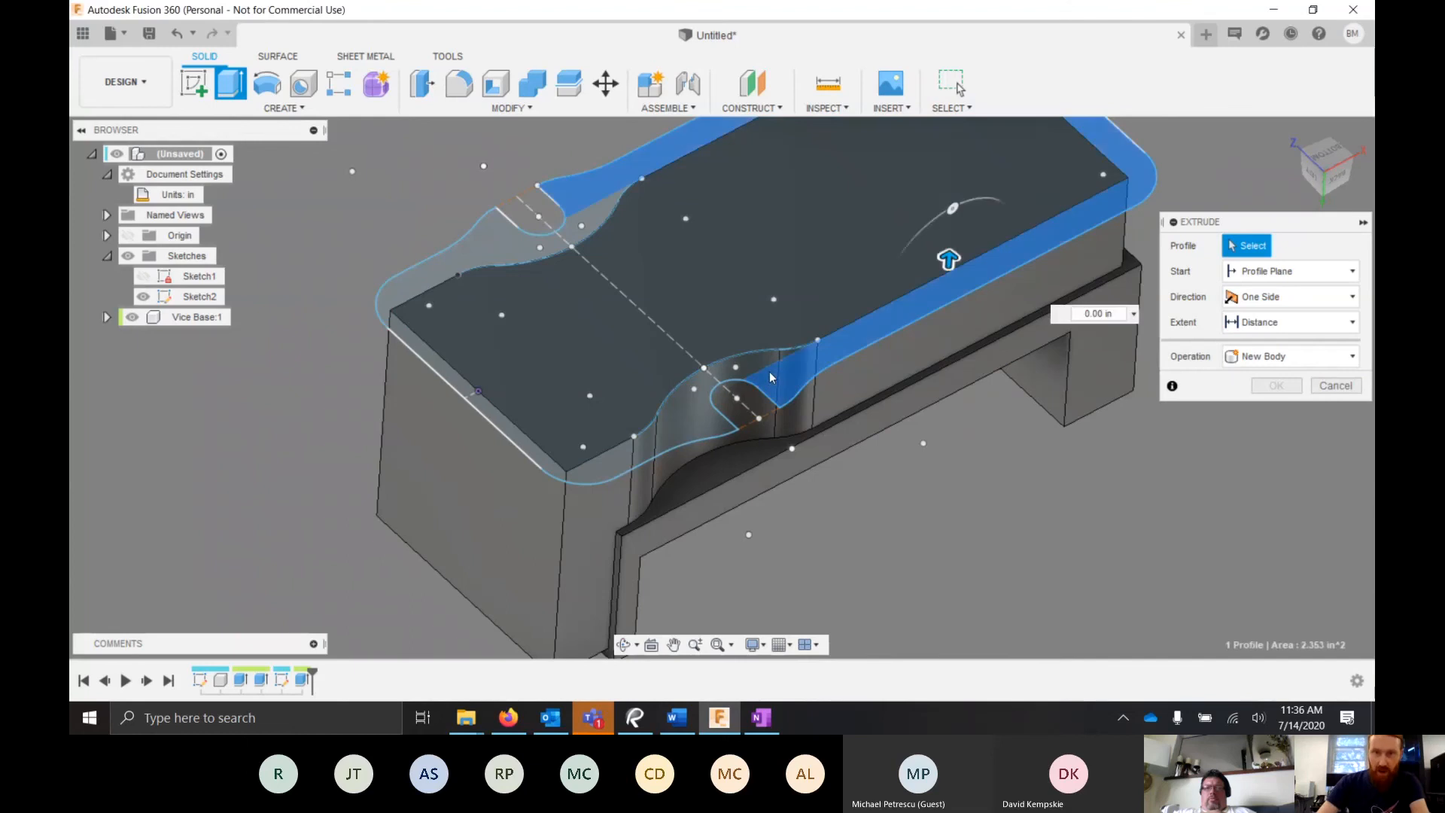
left_click(767, 373)
left_click(680, 427)
left_click(525, 253)
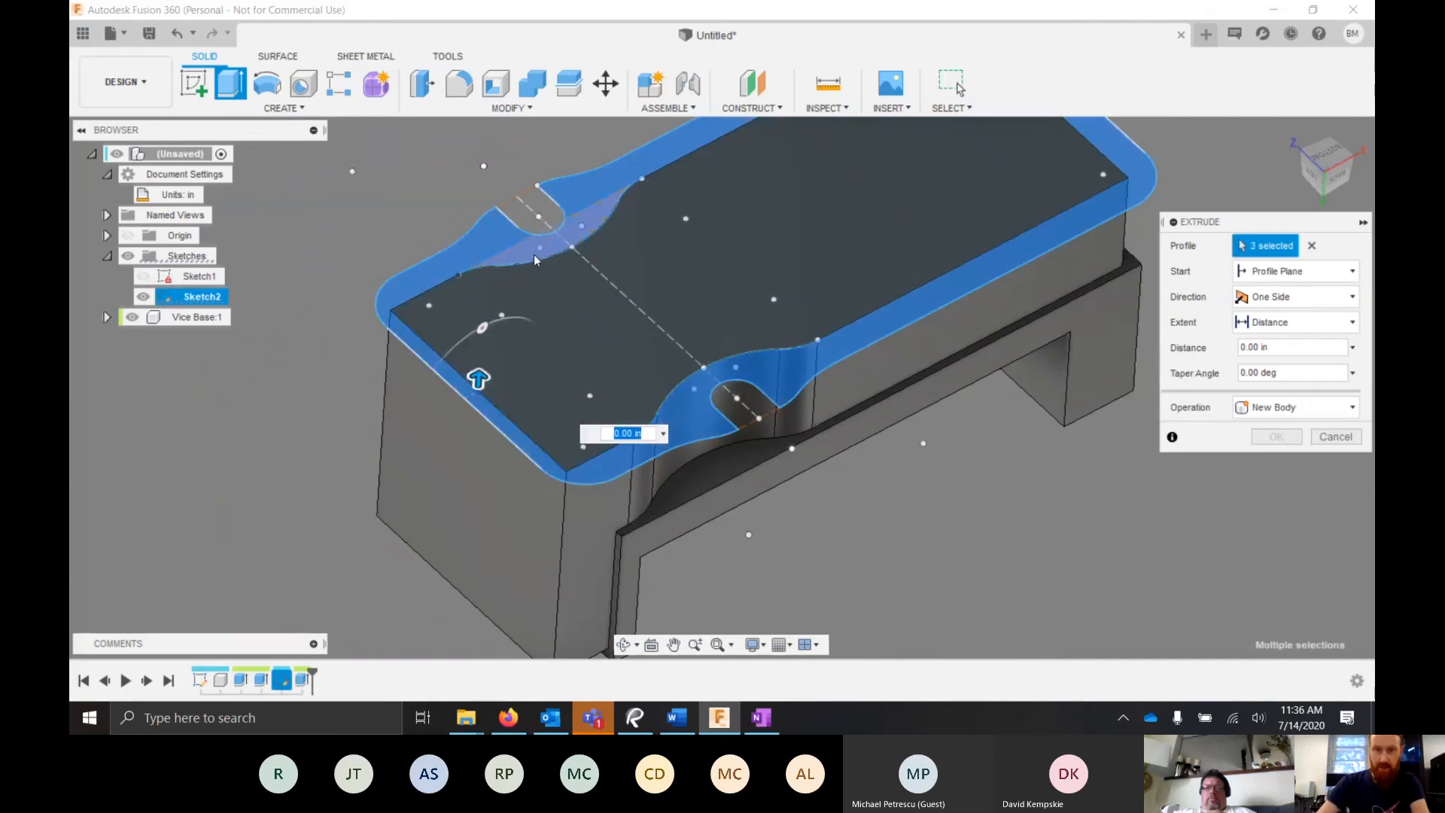
left_click(535, 259)
scroll(602, 249, "down", 5)
scroll(805, 295, "up", 5)
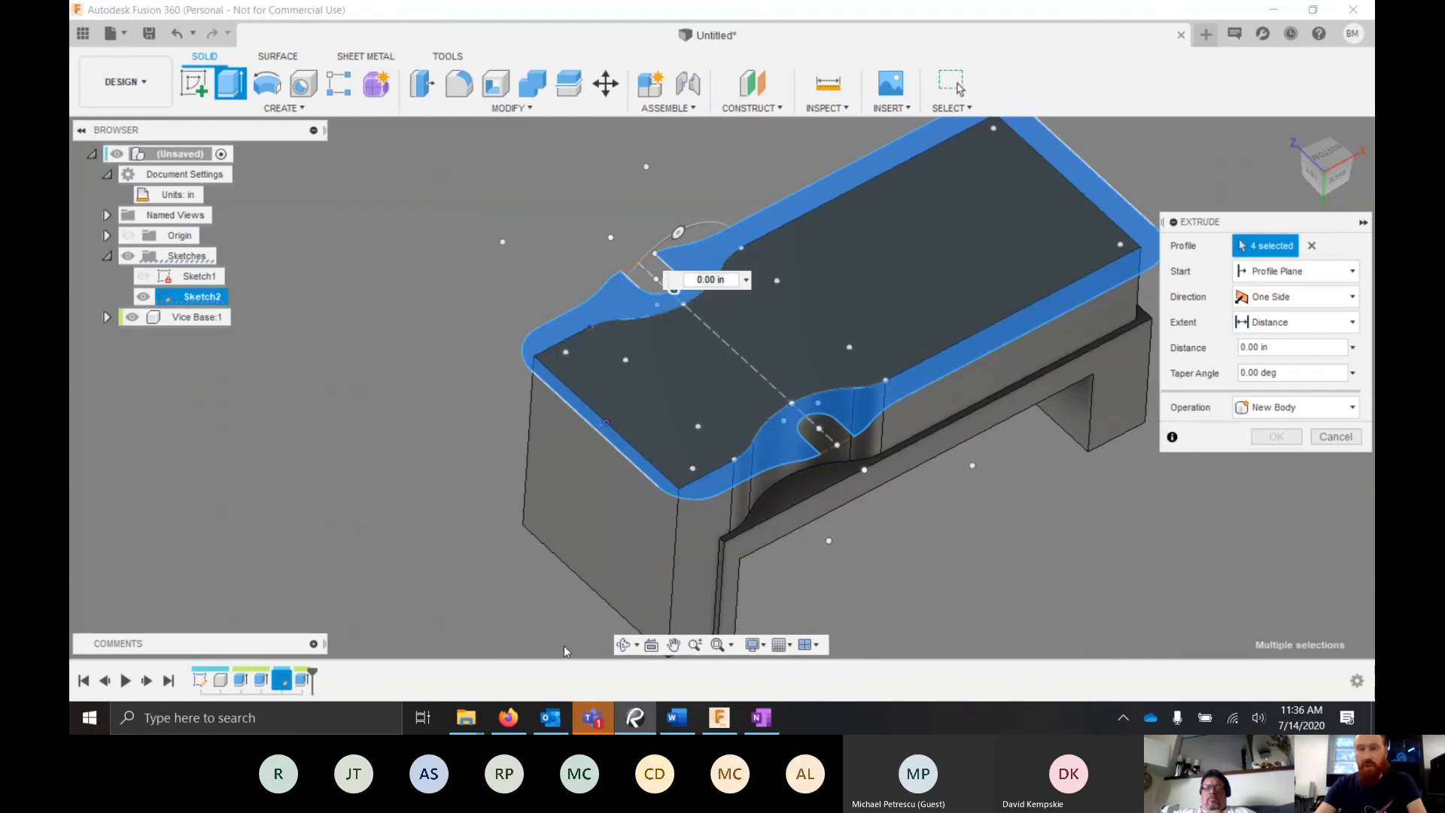
- Try an extrusion distance of 0.375 in for the flange profiles and inspect the direction of the preview
left_click(1264, 347)
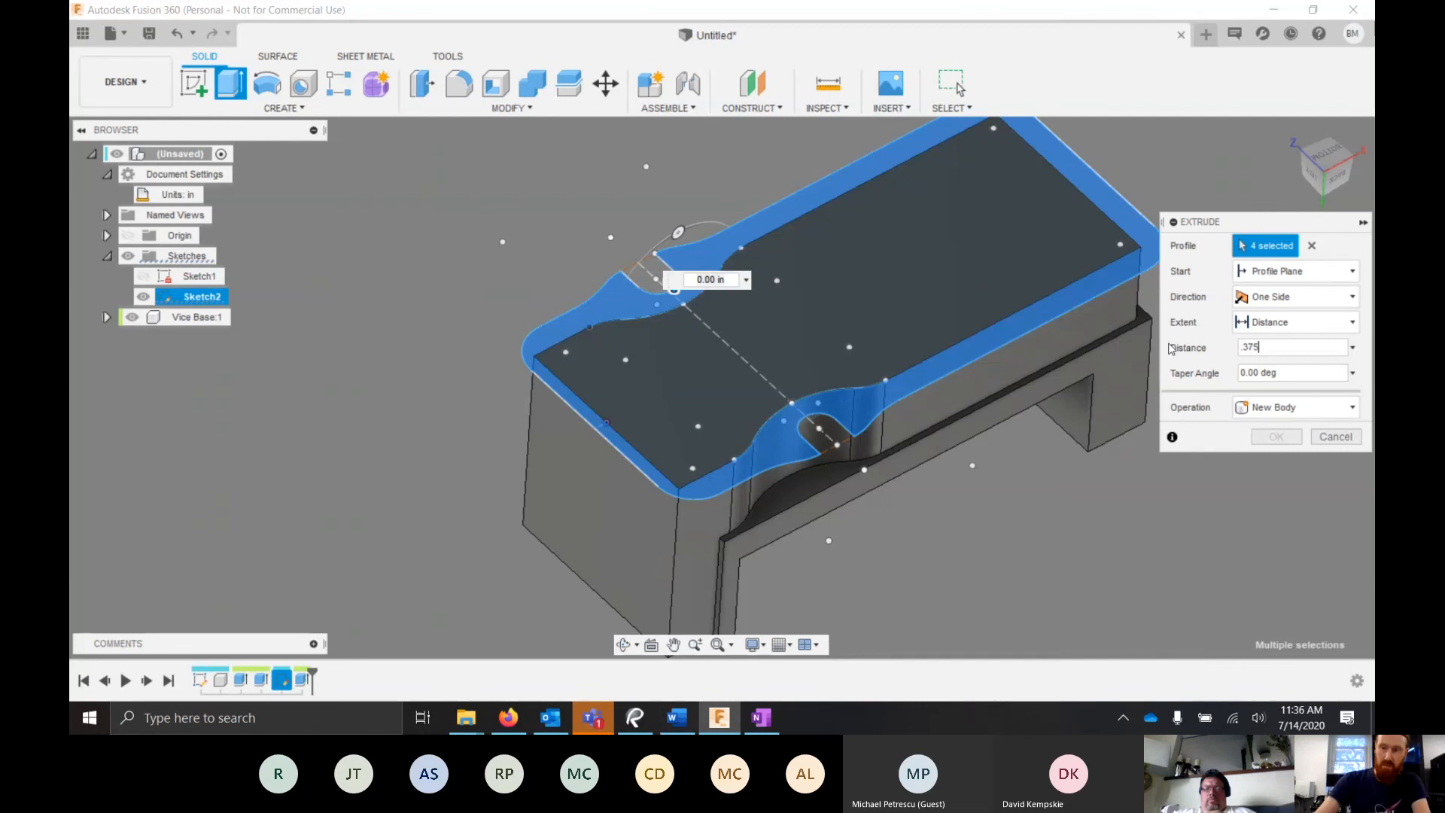
scroll(657, 381, "down", 8)
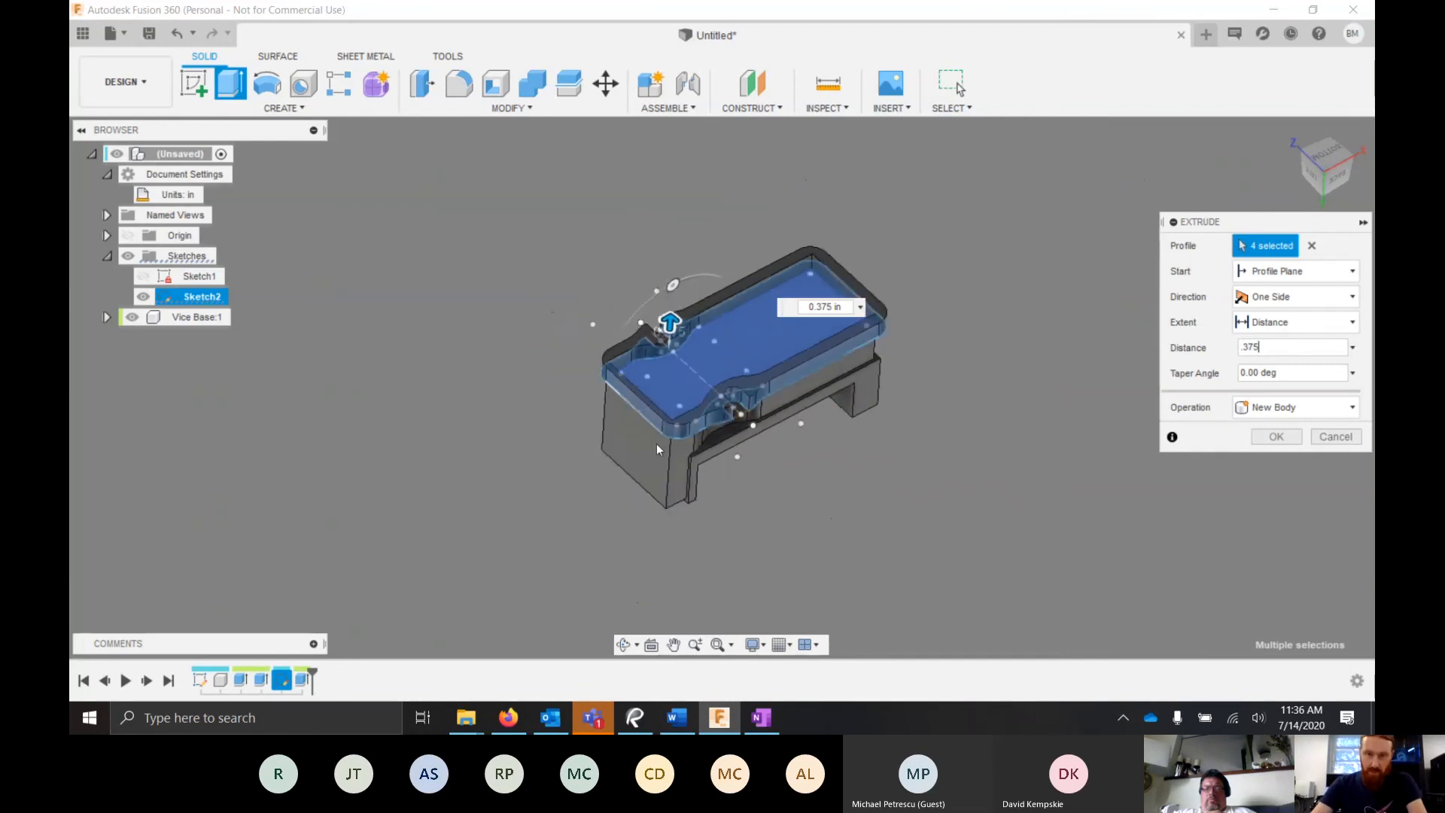
scroll(630, 482, "up", 5)
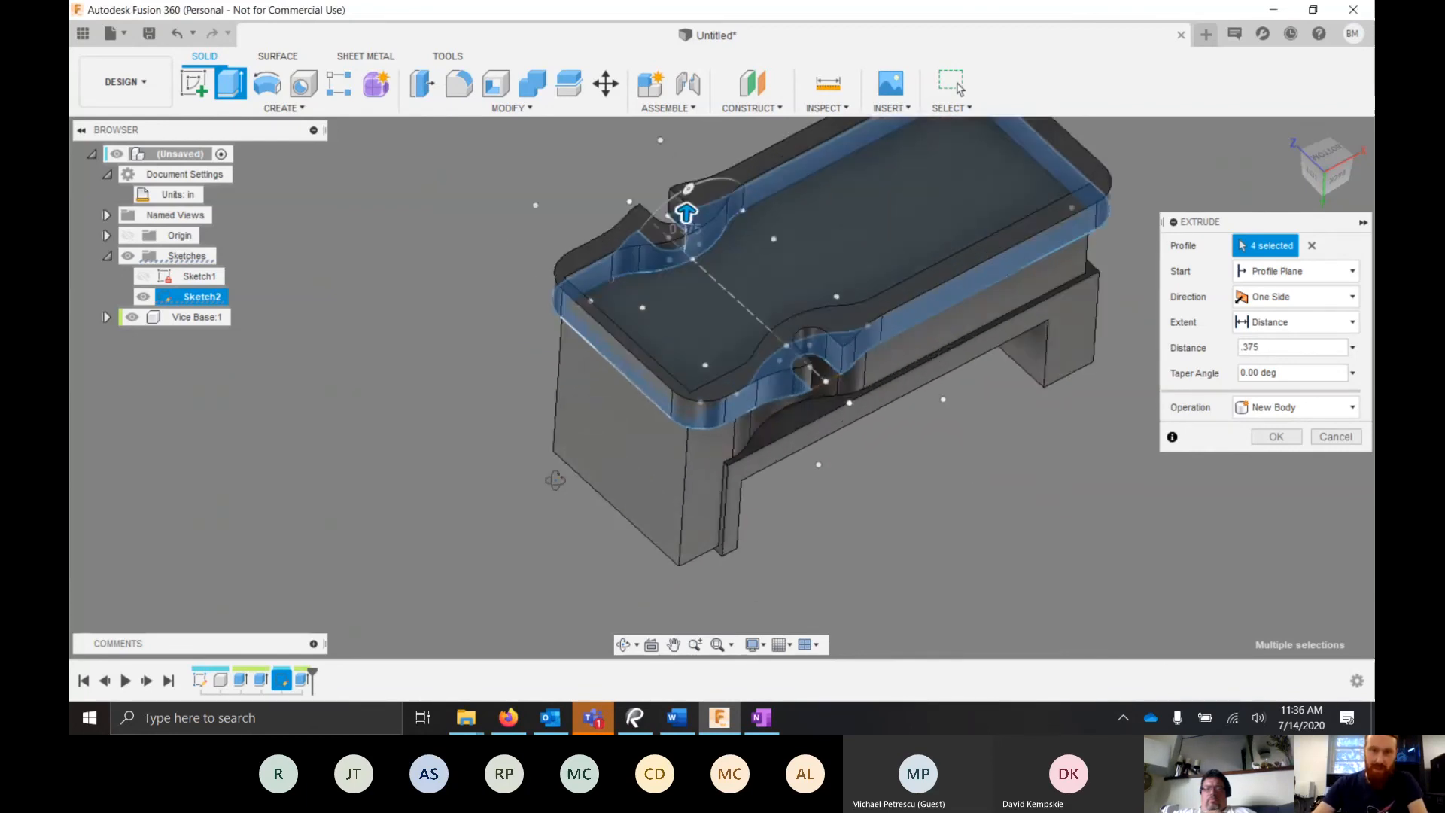
middle_click_drag(555, 480, 551, 346, "shift")
scroll(936, 438, "down", 4)
scroll(782, 246, "up", 4)
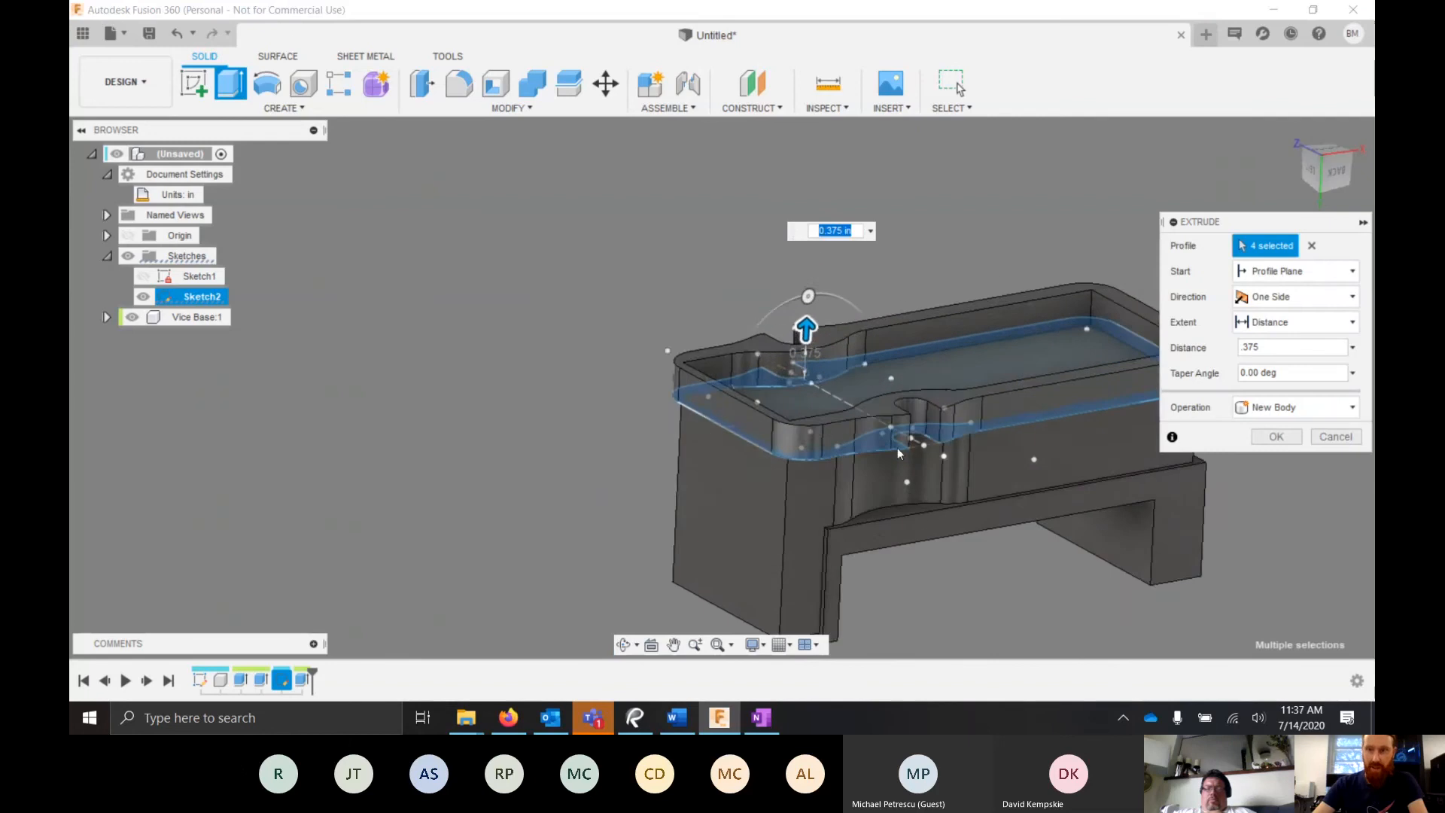
scroll(922, 467, "down", 2)
scroll(842, 510, "up", 5)
scroll(775, 527, "down", 3)
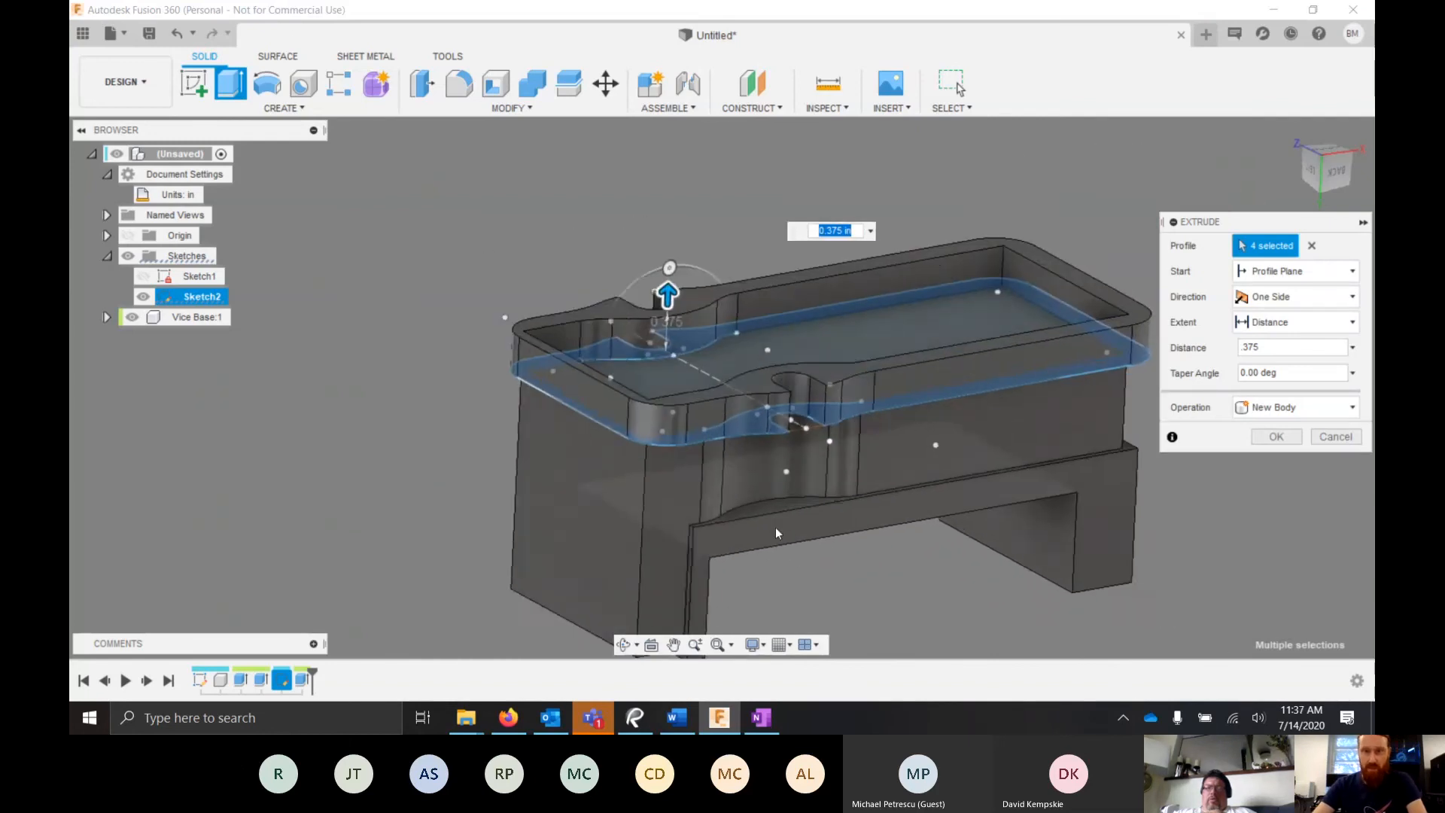
middle_click_drag(775, 531, 722, 310, "shift")
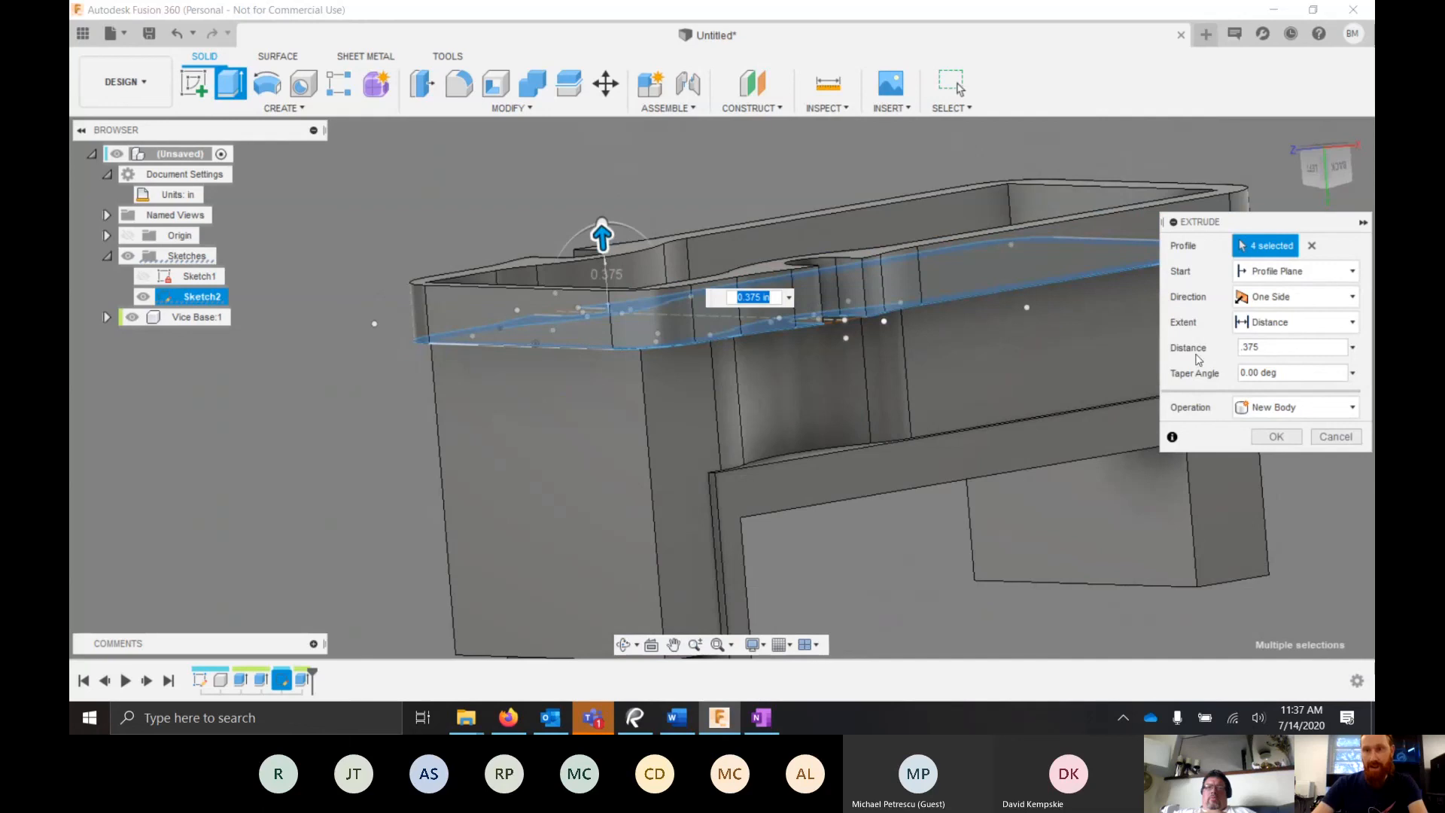
- Extrude the four flange profiles by -0.375 in, joined to the vice base
left_click(1239, 347)
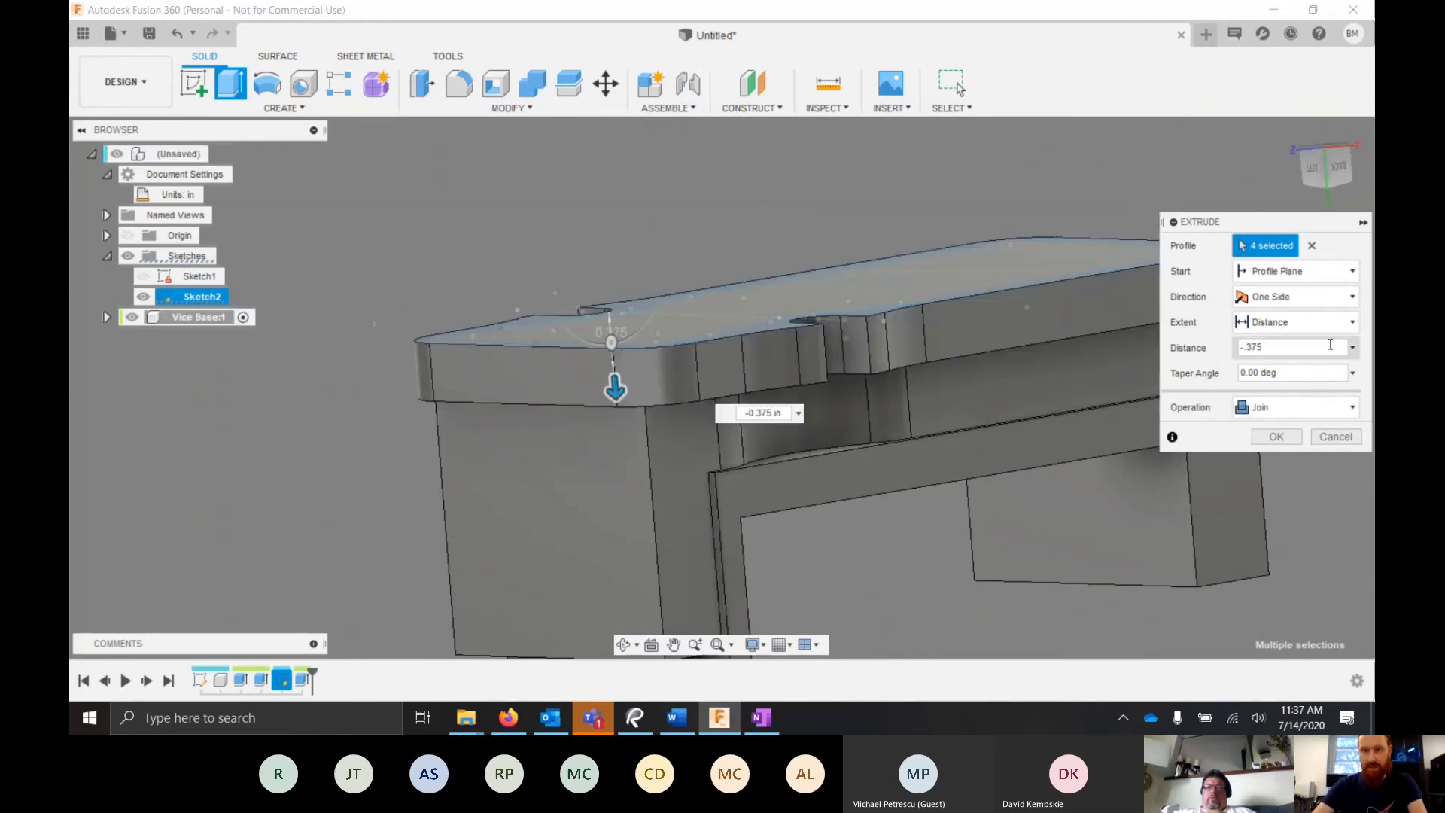
scroll(554, 340, "down", 5)
scroll(553, 340, "up", 4)
middle_click_drag(661, 291, 672, 332, "shift")
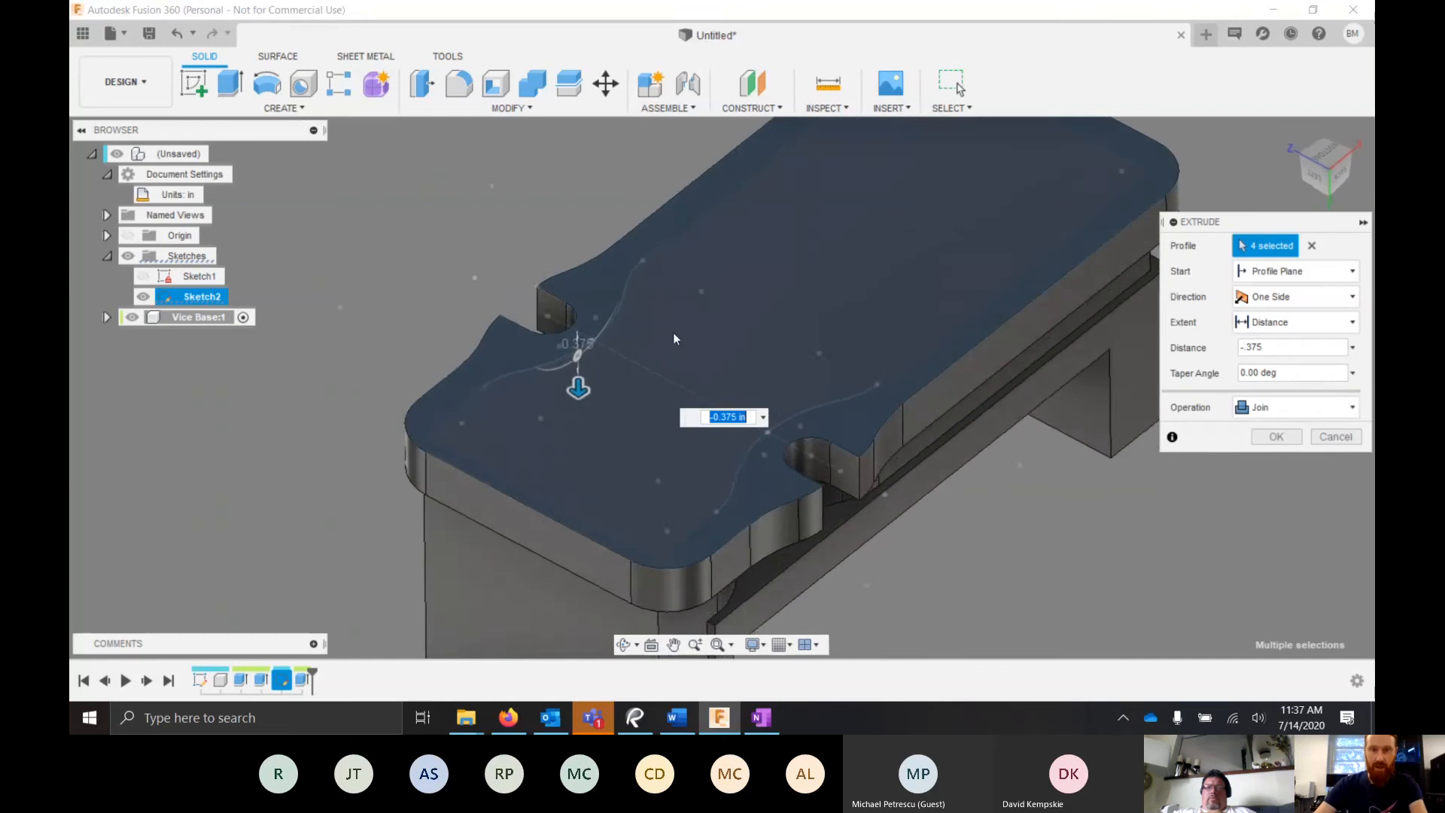
middle_click_drag(702, 468, 783, 480, "shift")
scroll(629, 477, "up", 2)
scroll(550, 296, "down", 3)
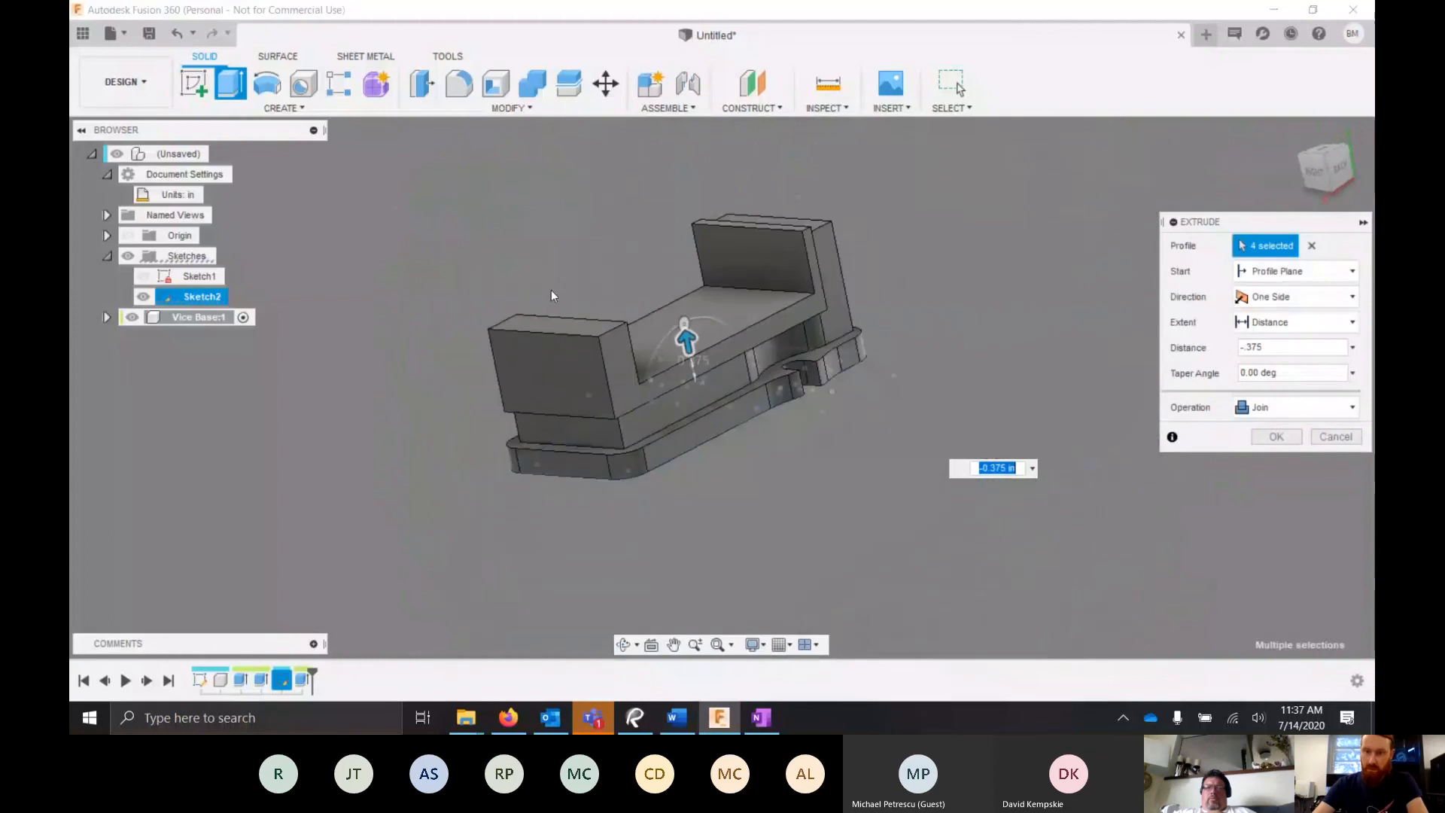
scroll(690, 361, "up", 3)
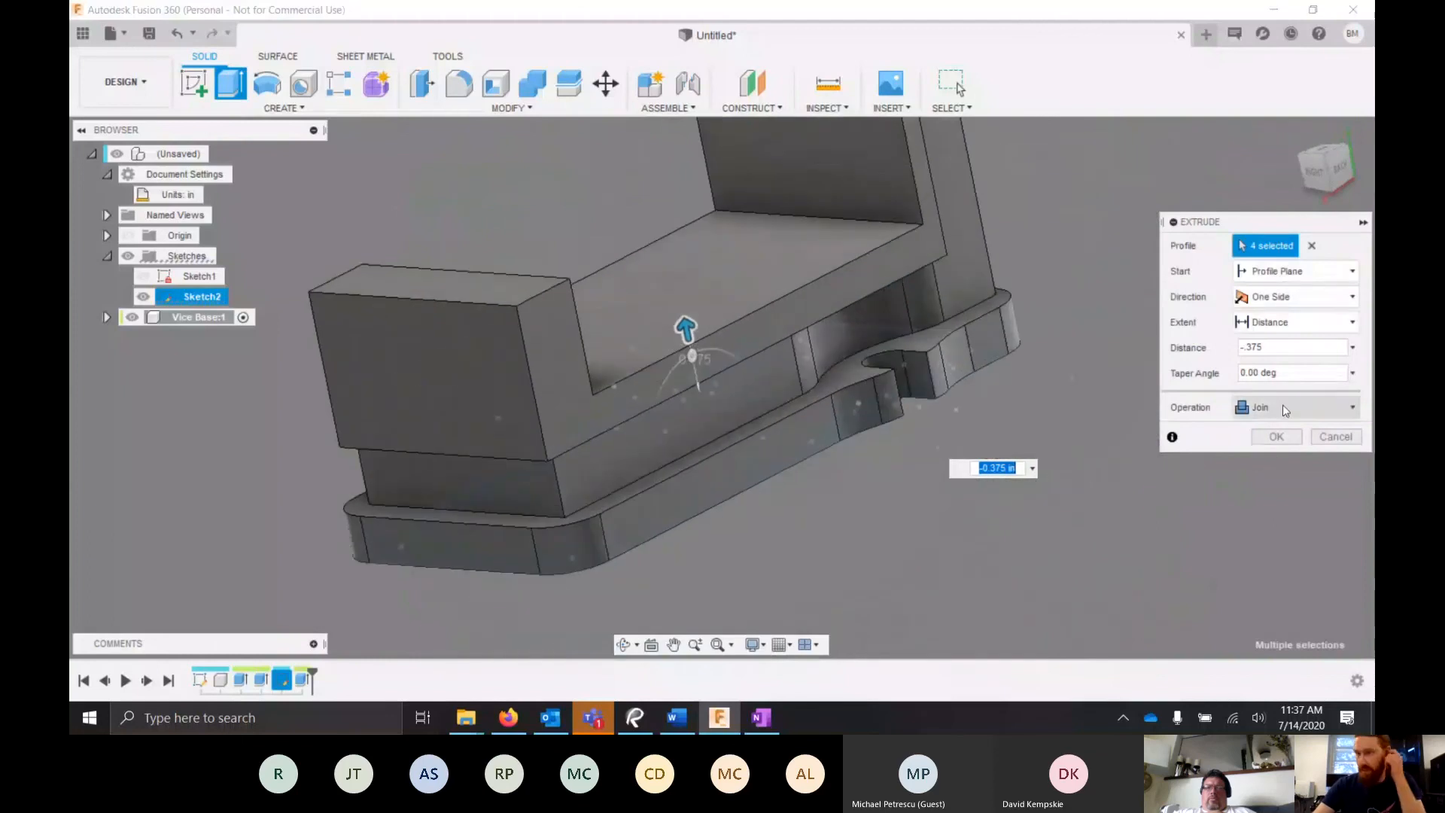
middle_click_drag(741, 248, 790, 278, "shift")
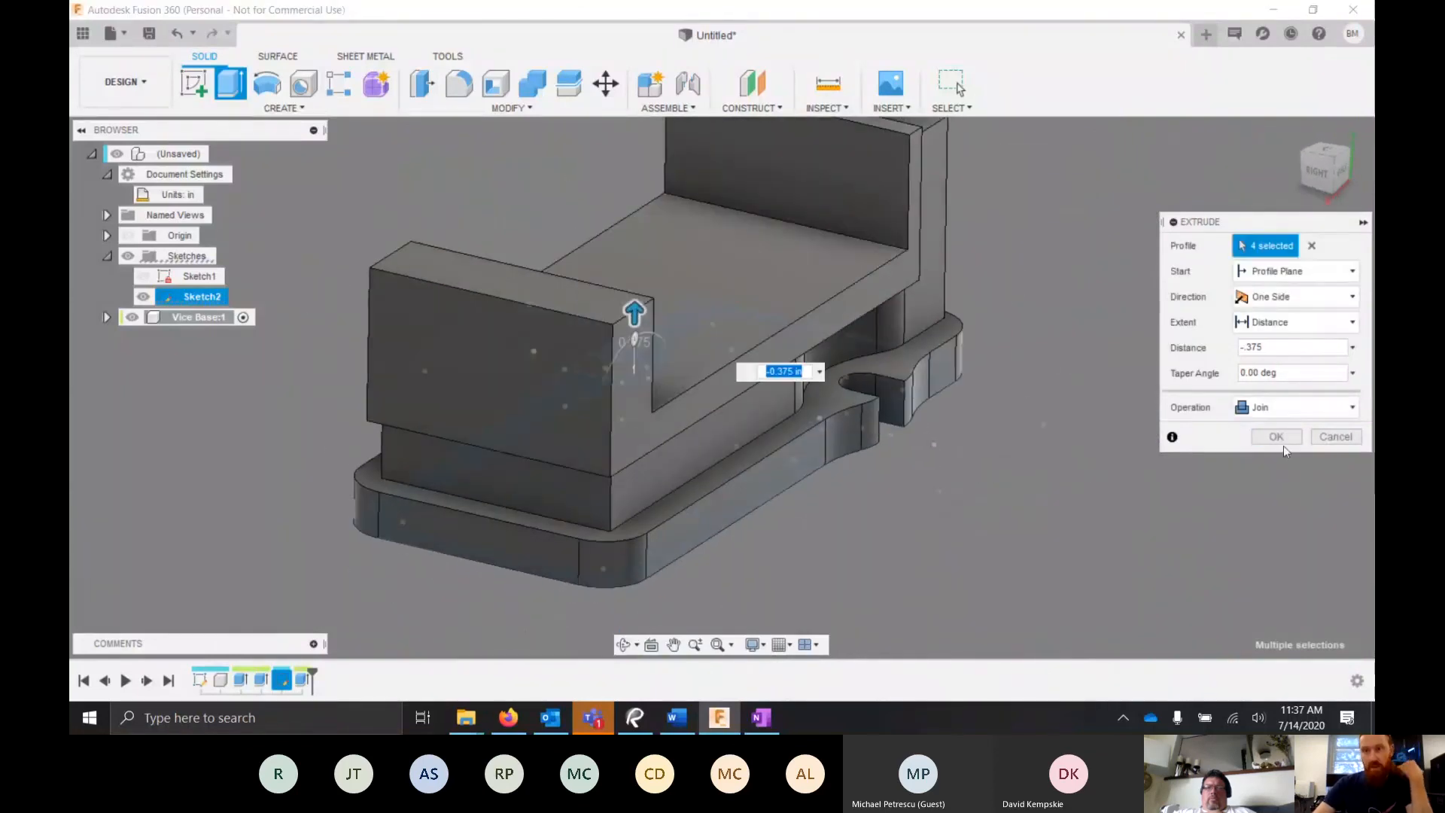
left_click(1275, 437)
scroll(818, 506, "down", 4)
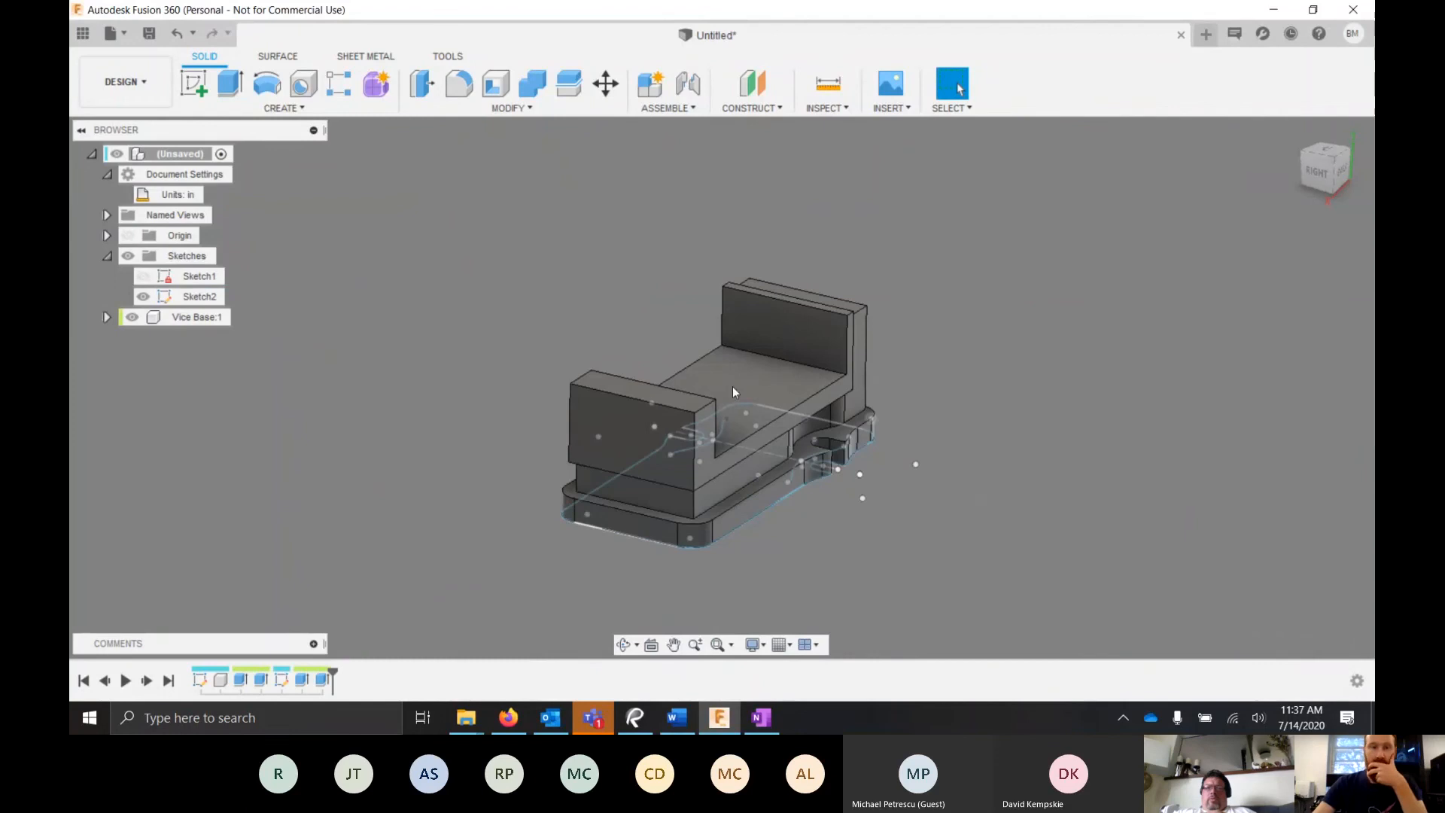
- Hide Sketch2 and inspect the slotted flange and curved recesses around the vice base
left_click(143, 296)
scroll(881, 412, "down", 2)
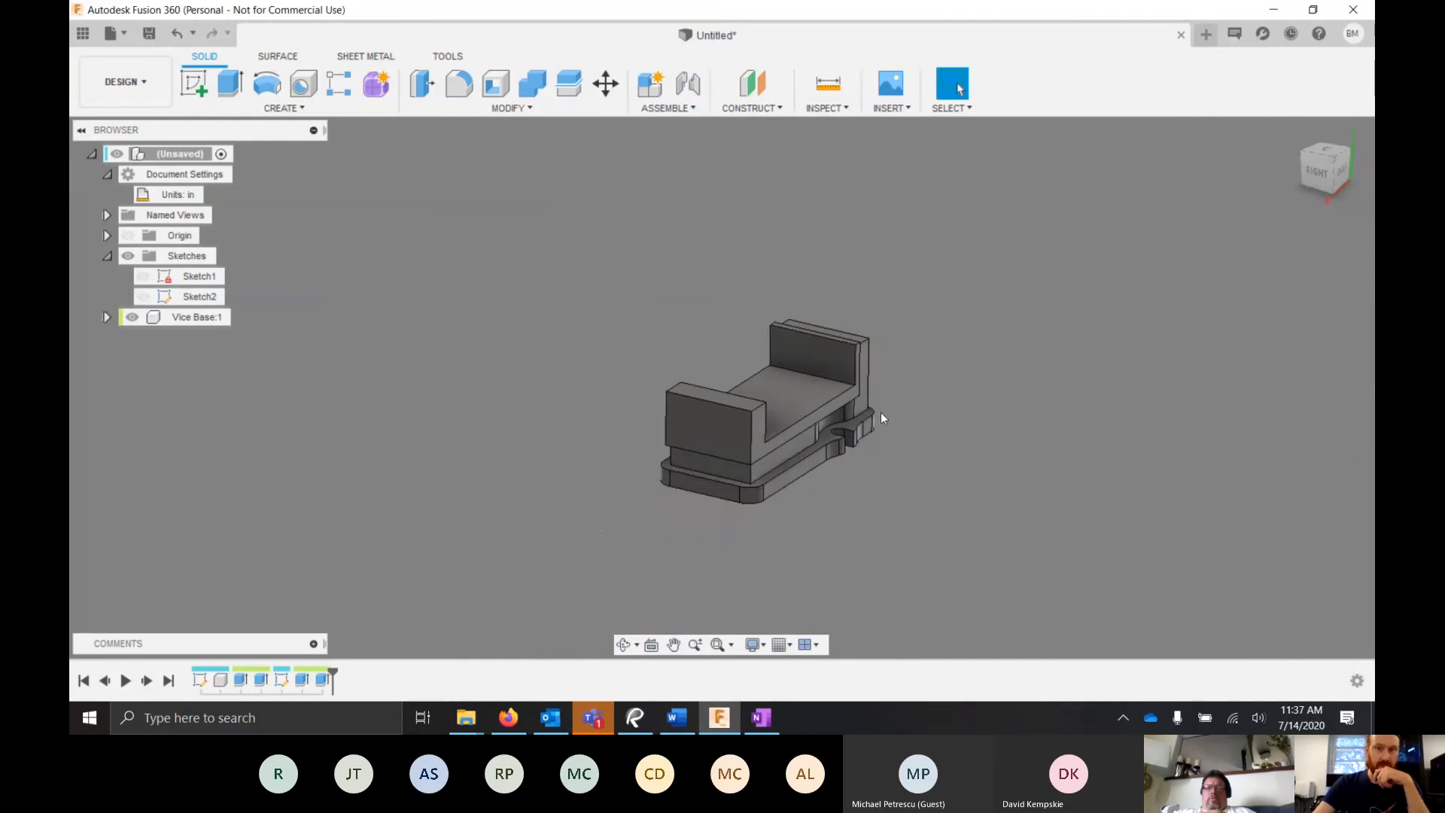
scroll(593, 329, "up", 4)
scroll(422, 235, "down", 3)
scroll(419, 209, "up", 3)
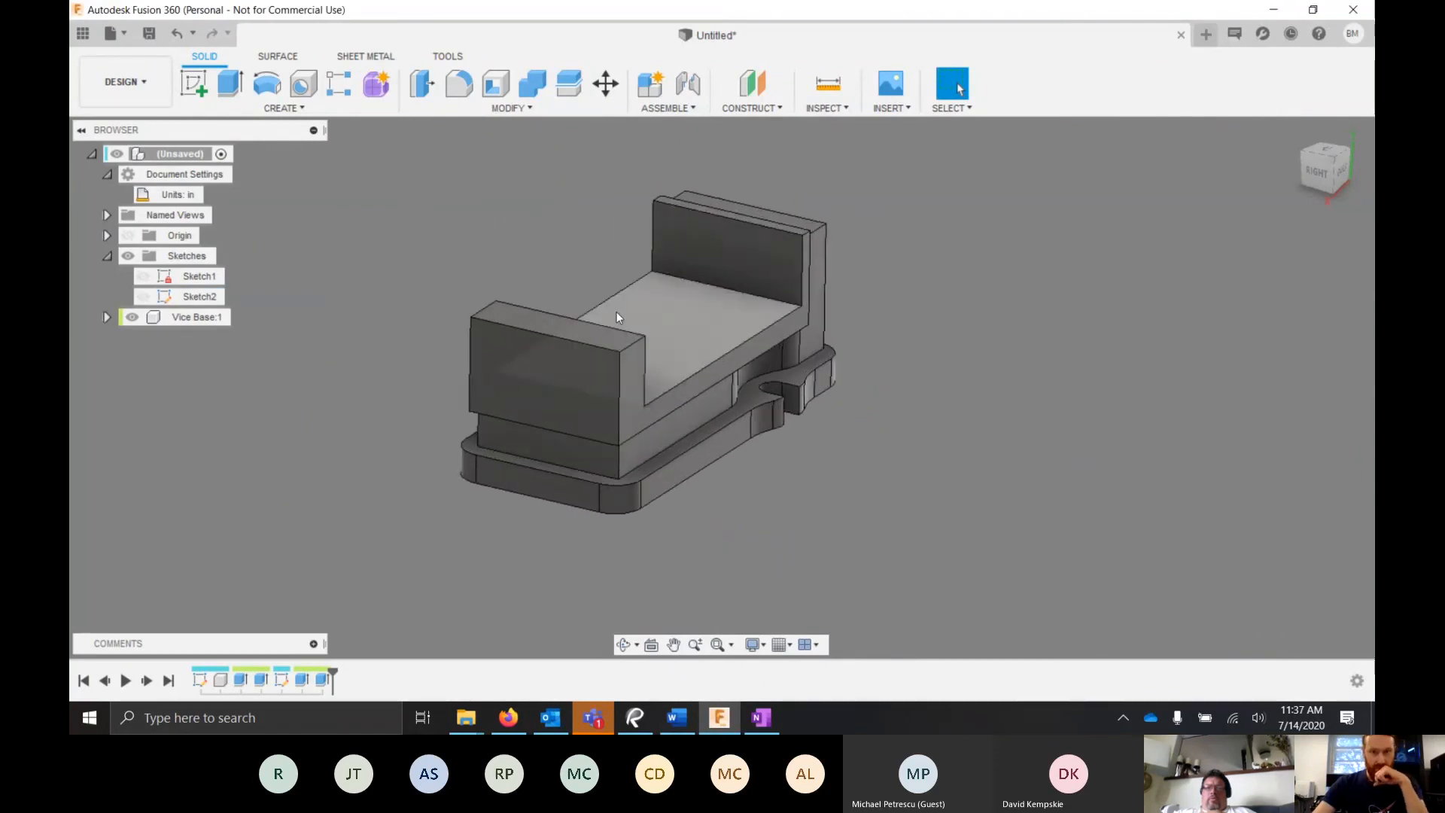
middle_click_drag(617, 312, 724, 326, "shift")
scroll(698, 377, "down", 2)
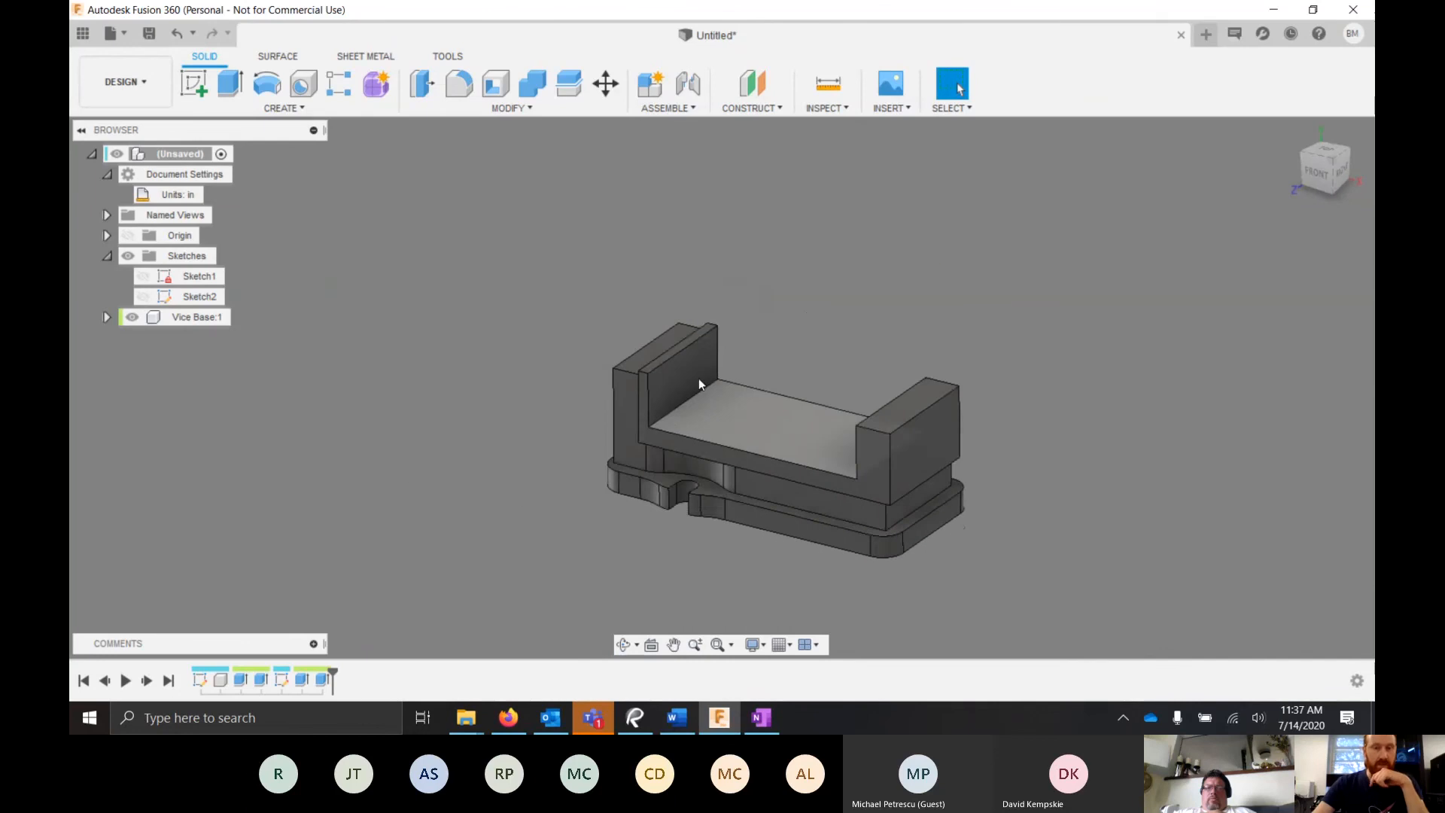
scroll(865, 520, "up", 3)
scroll(866, 526, "up", 2)
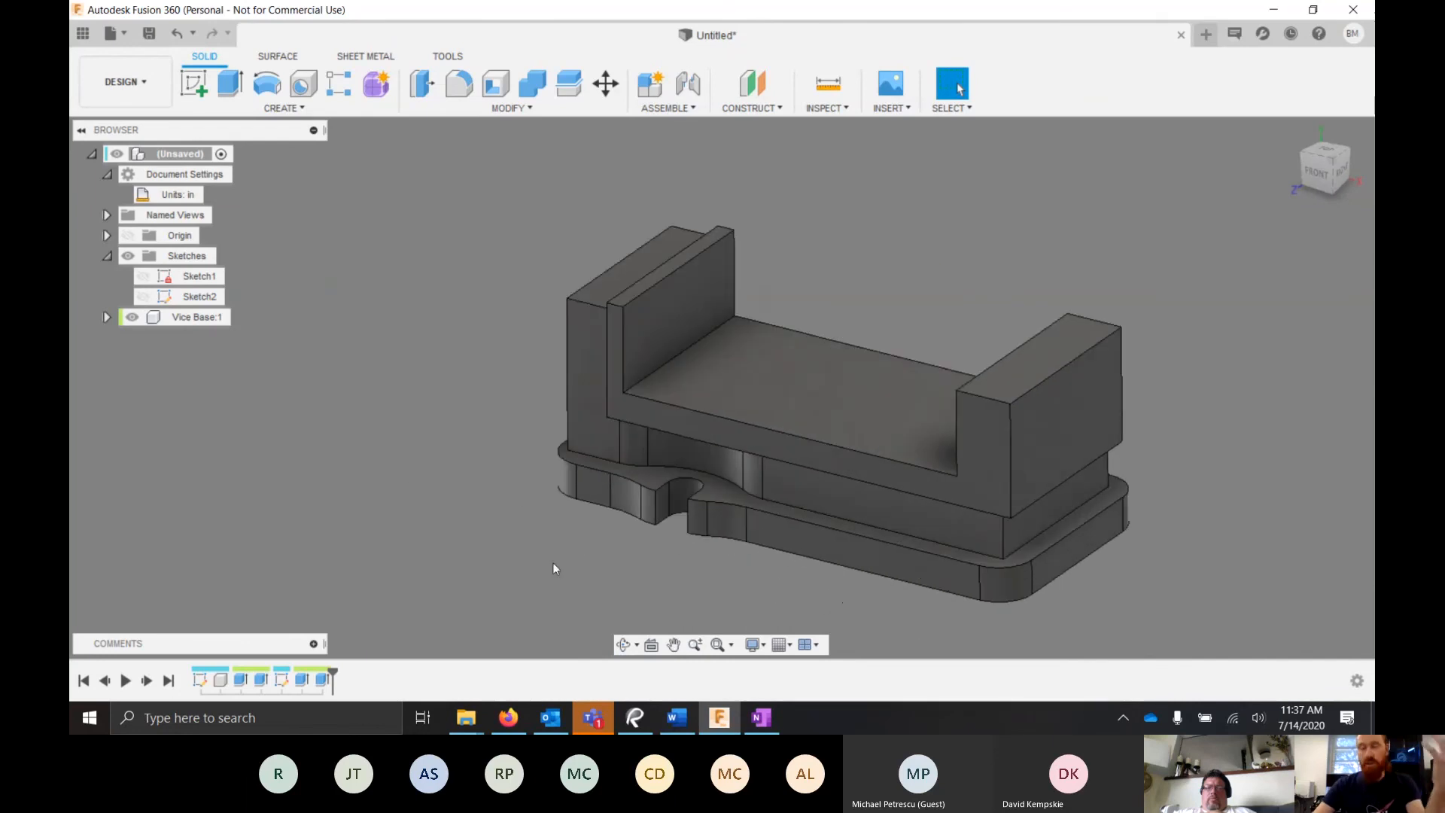
scroll(914, 519, "down", 3)
scroll(798, 546, "up", 2)
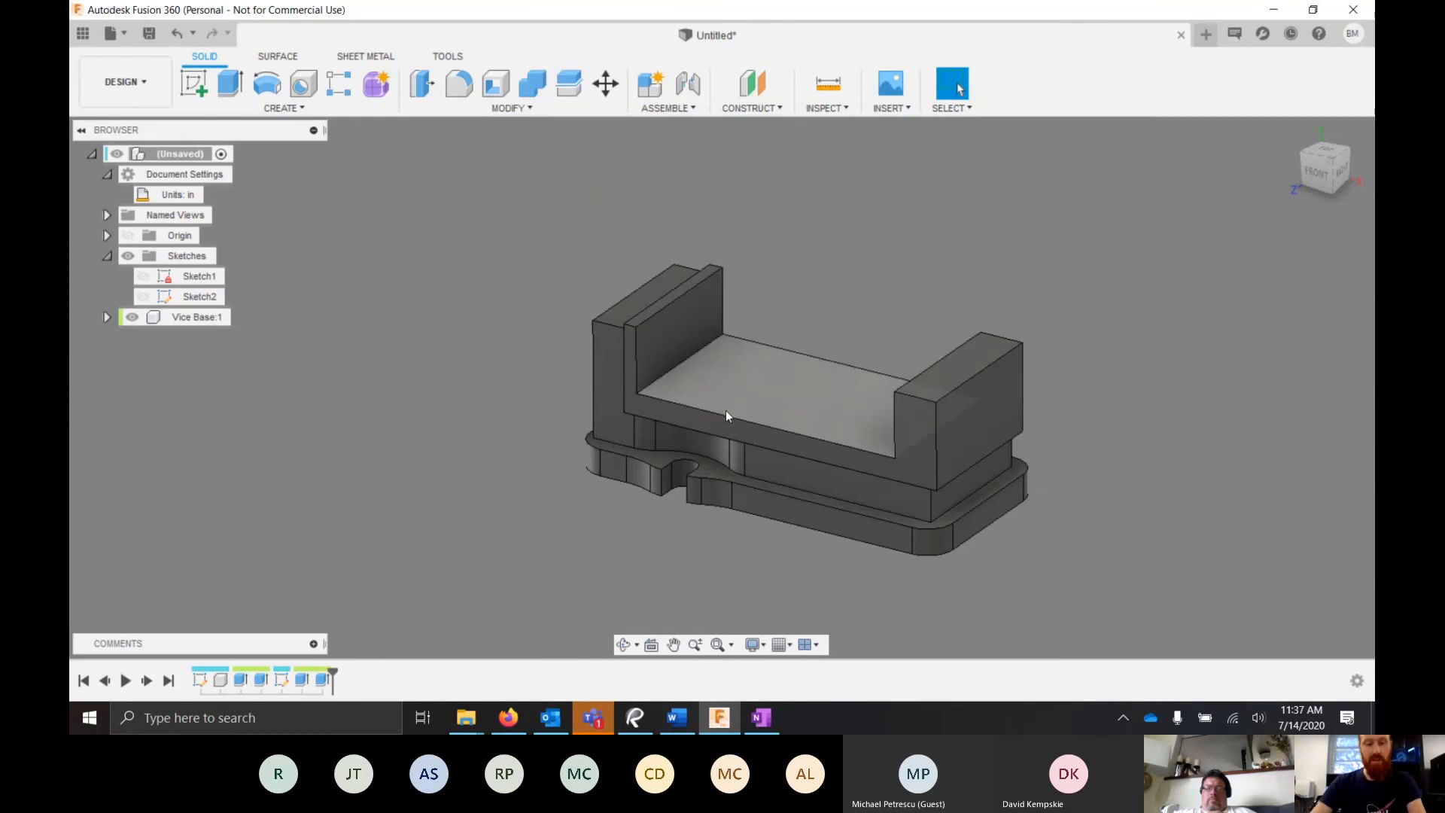
left_click(151, 36)
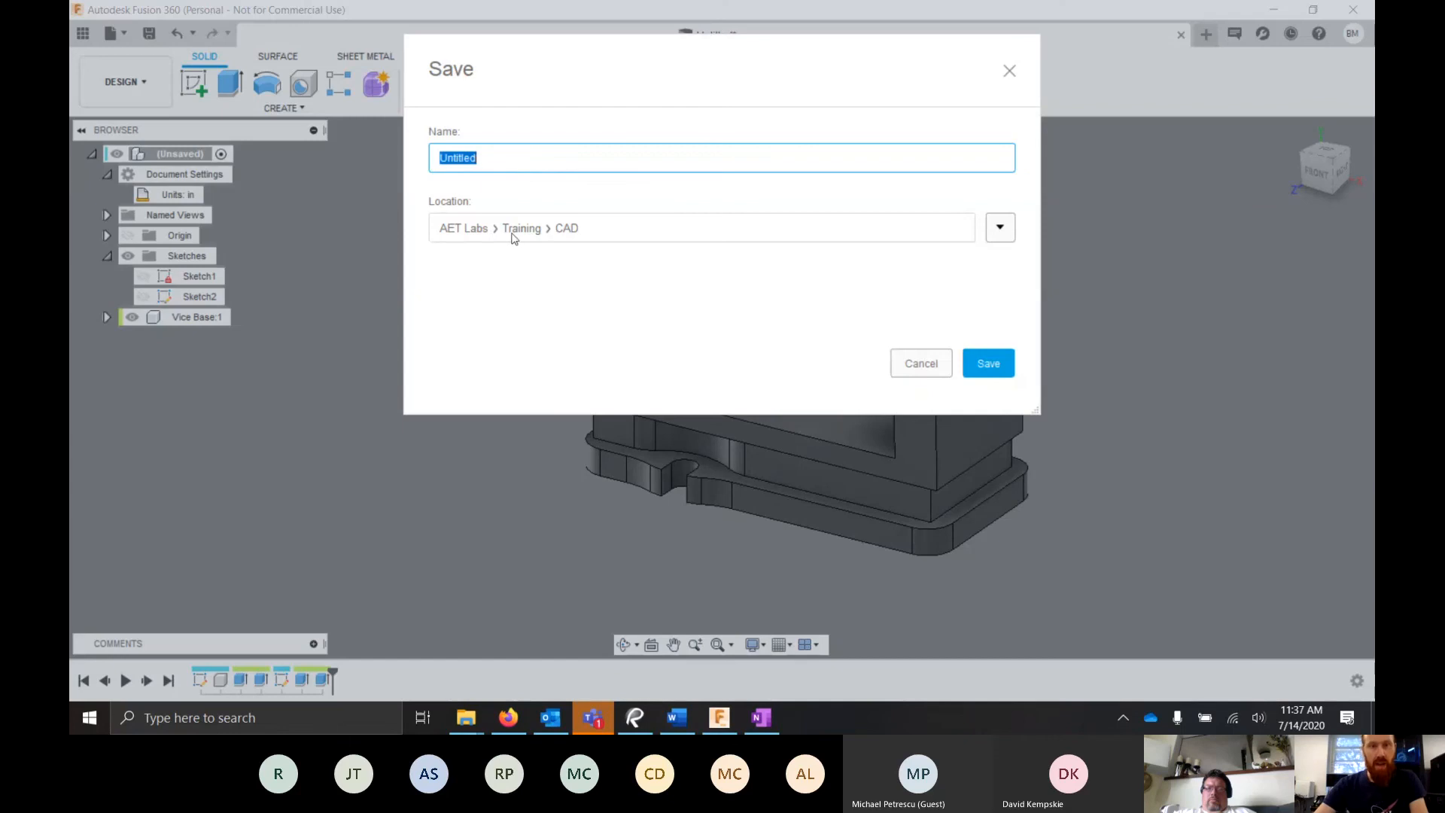
type("Sum")
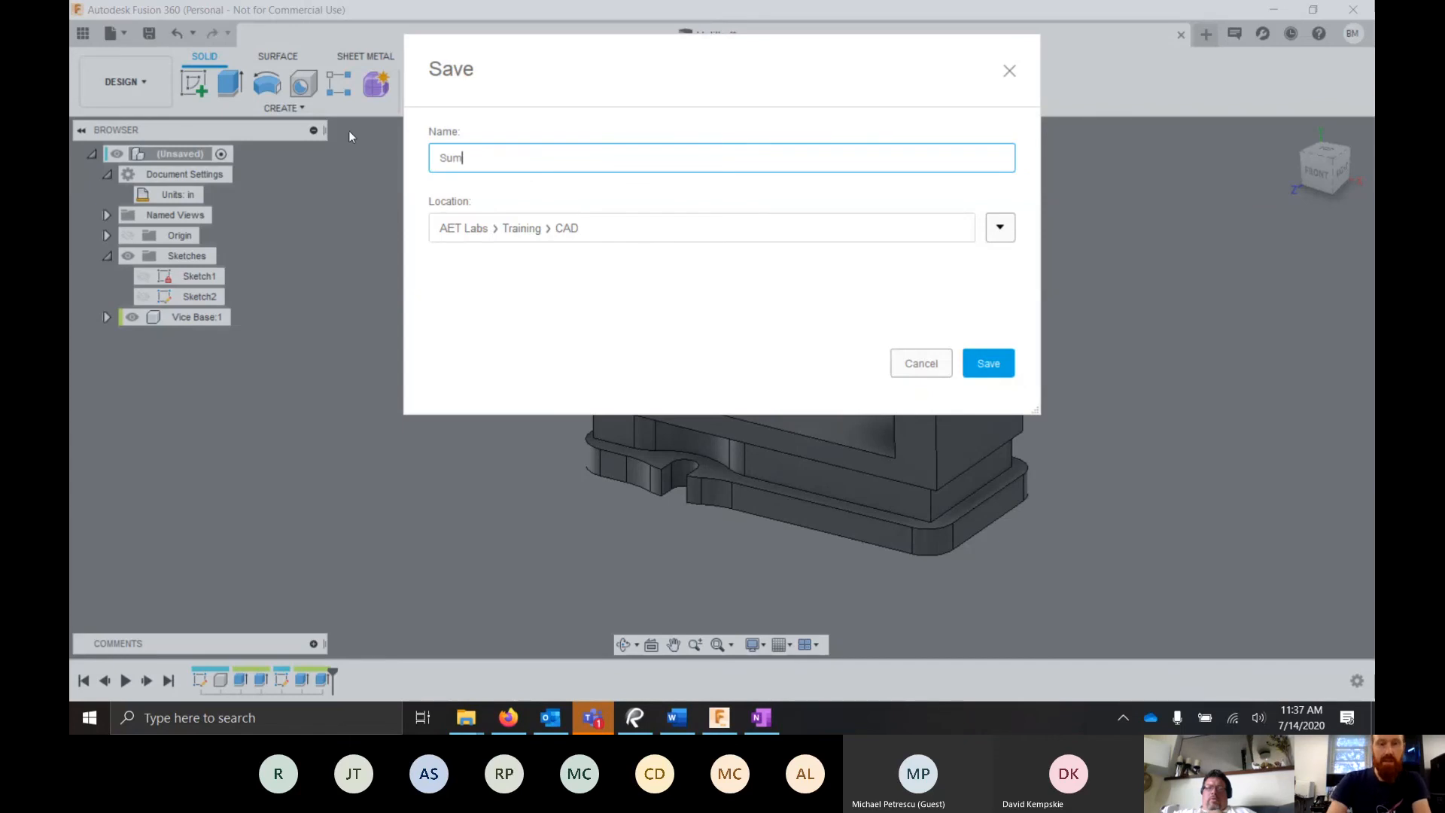
type("mer Workshop Vice")
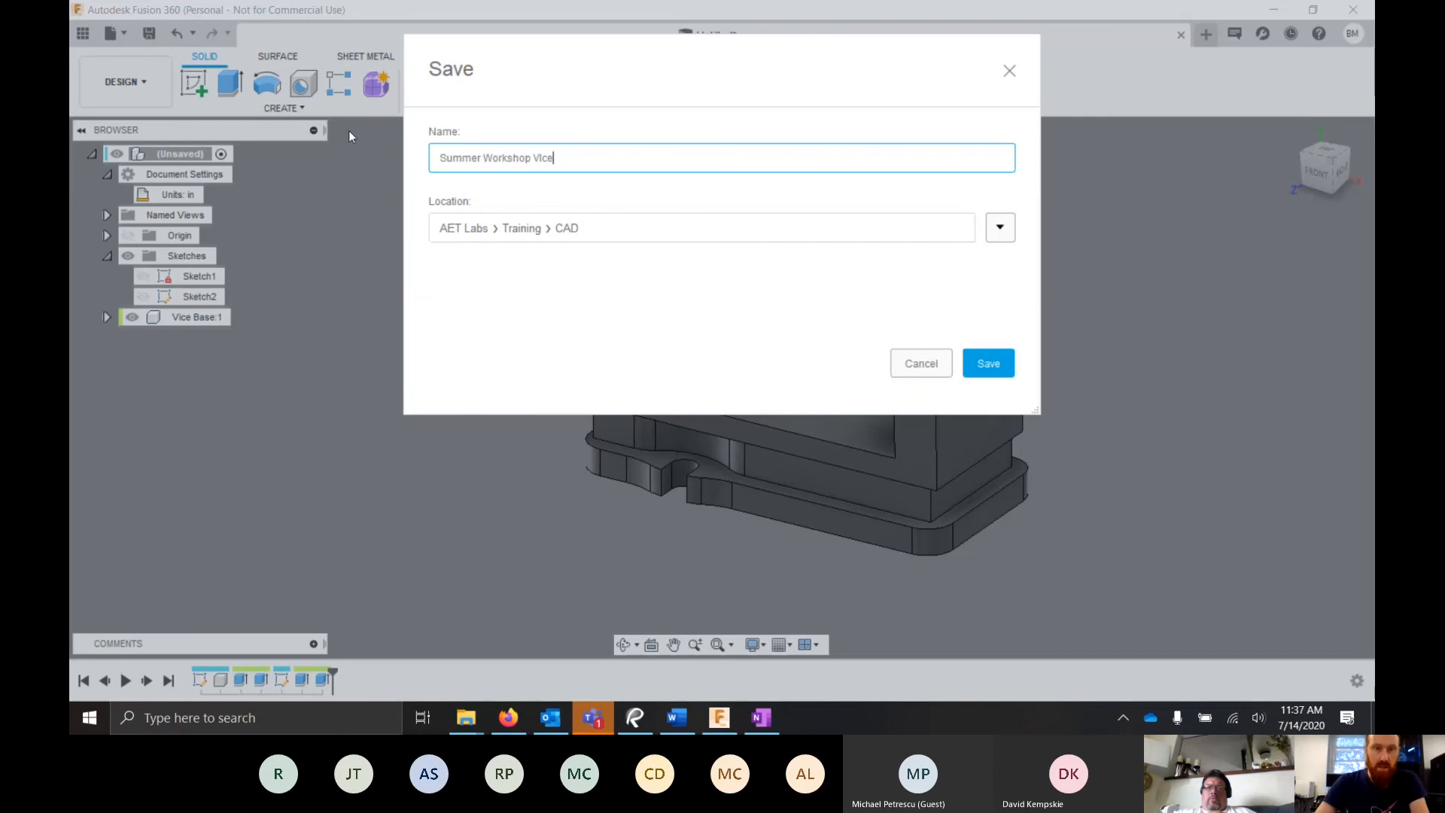
left_click(998, 226)
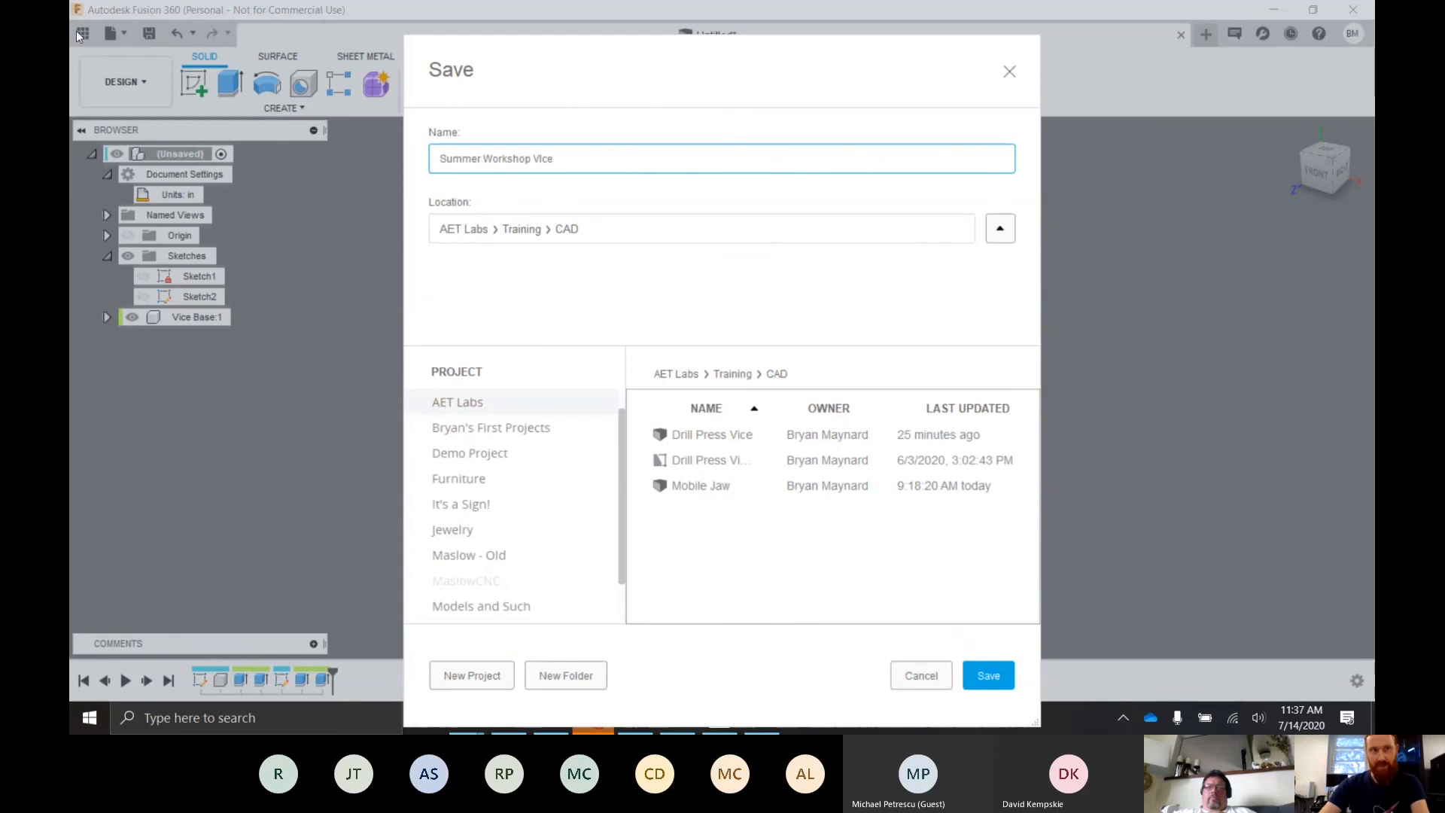
left_click(921, 675)
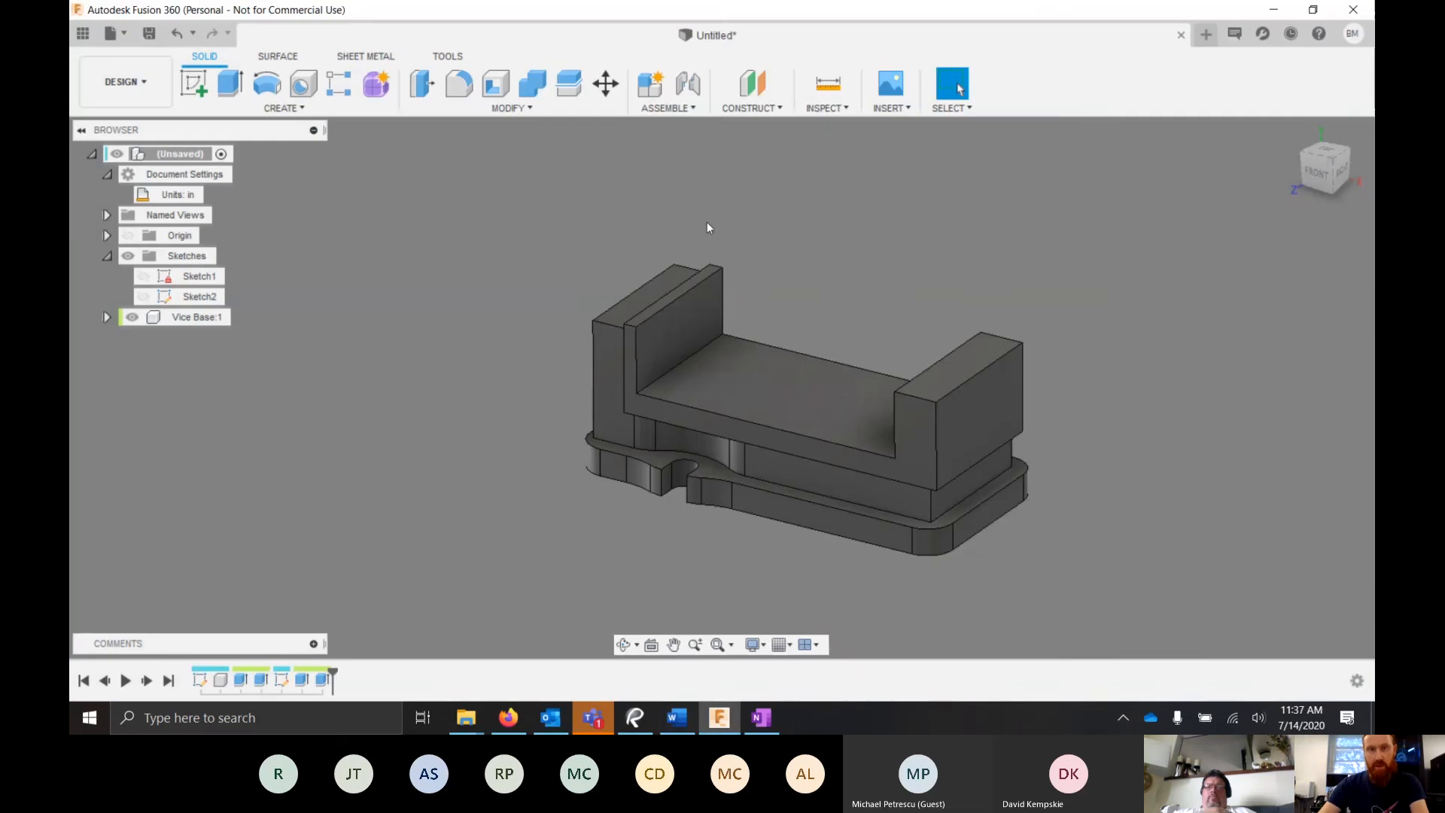
- Save the design as Summer Workshop Vice in the AET Labs > Training > CAD folder
left_click(149, 33)
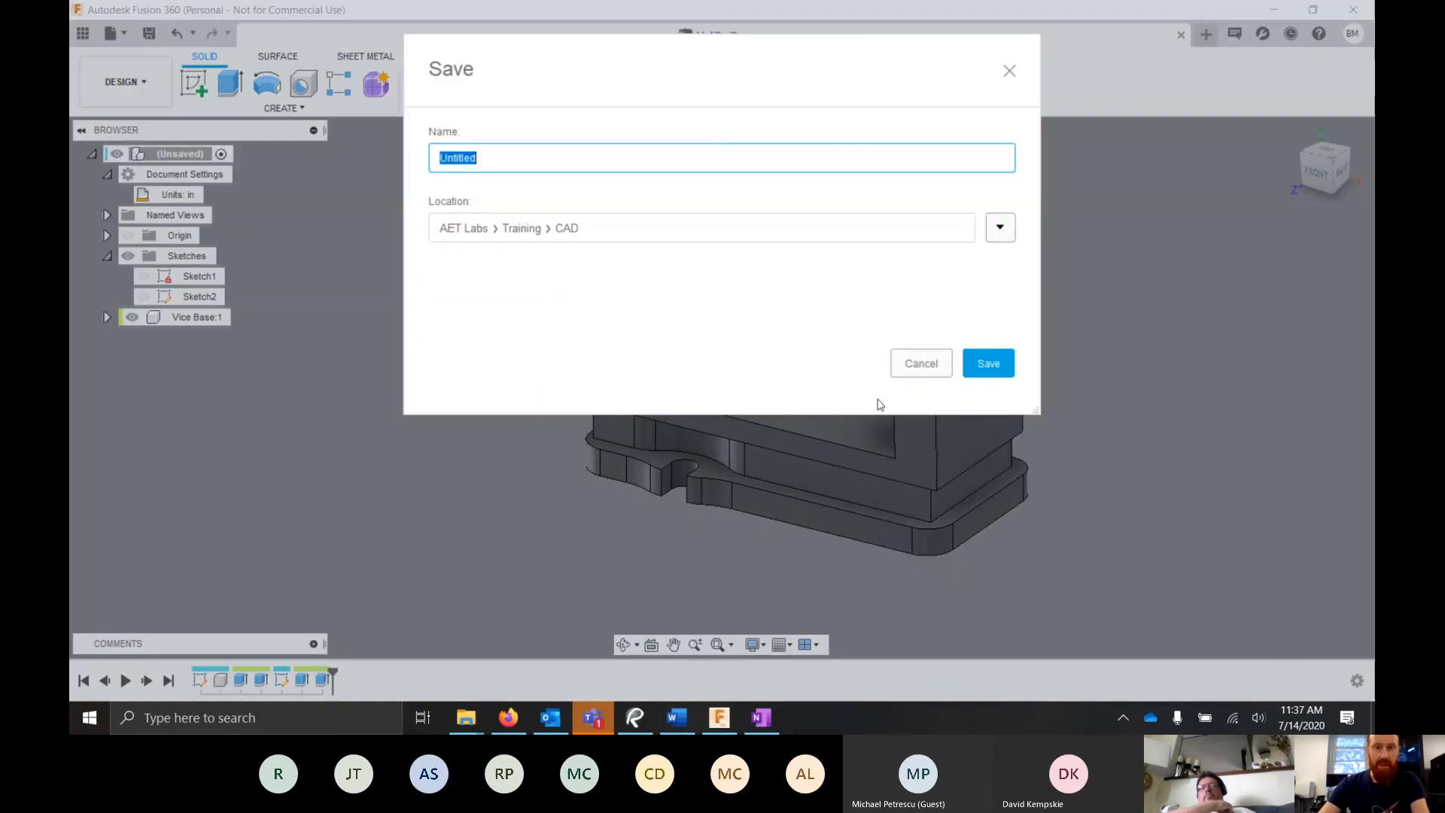
type("Sum")
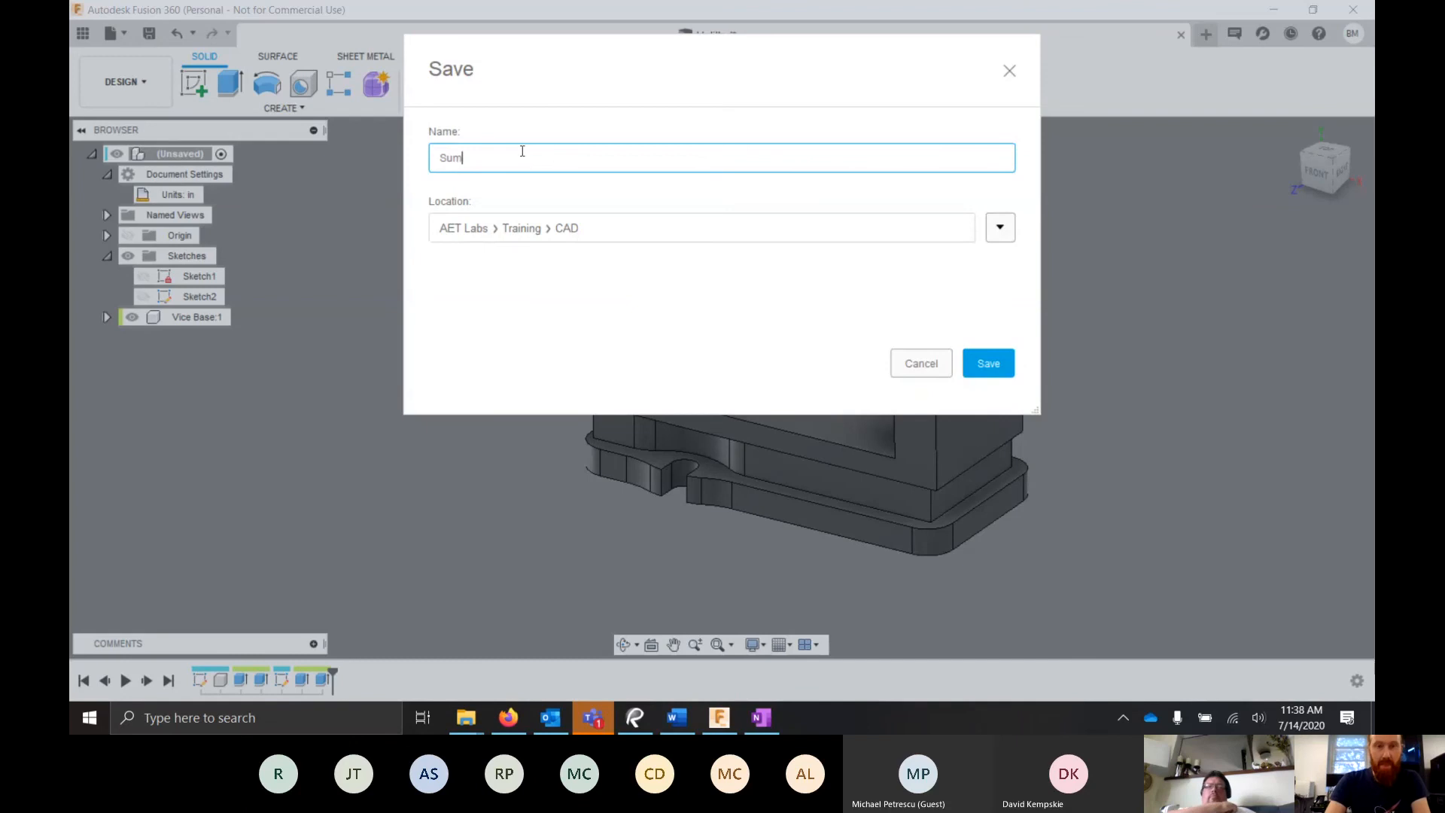
type("mer Workshop Vice")
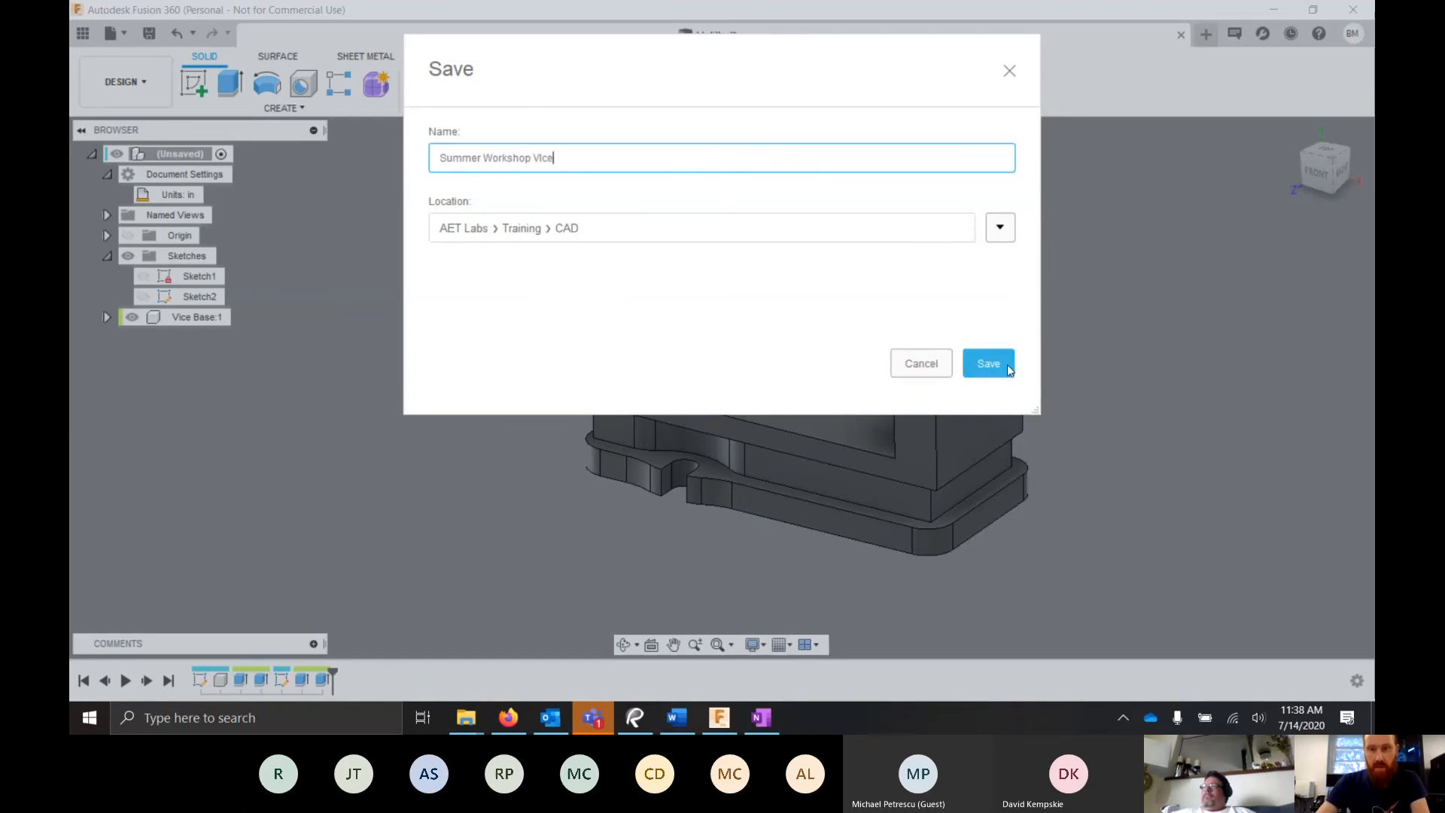
left_click(988, 363)
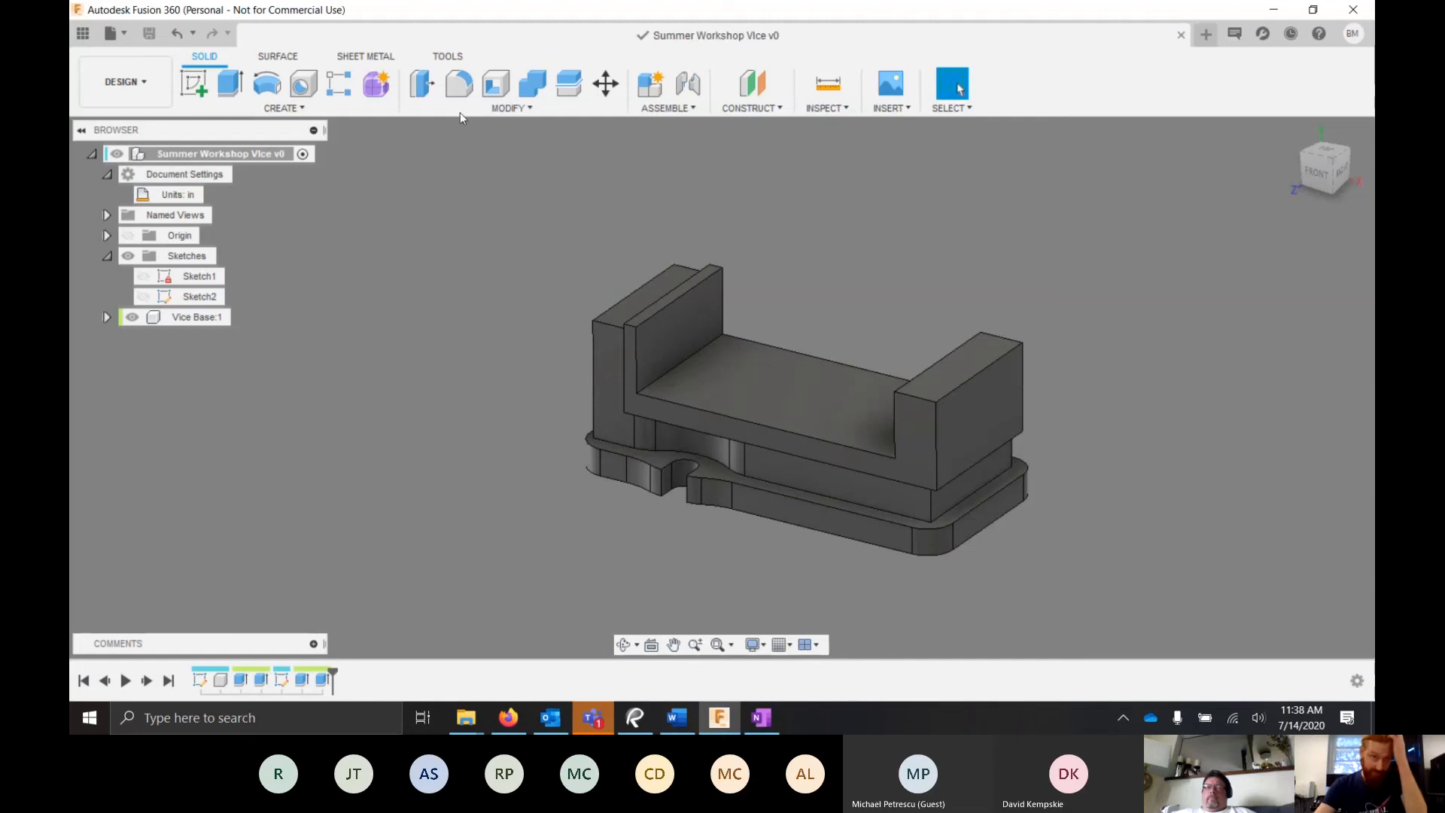
- Check the saved design among the files of the CAD project folder, and return to the full model view
left_click(83, 33)
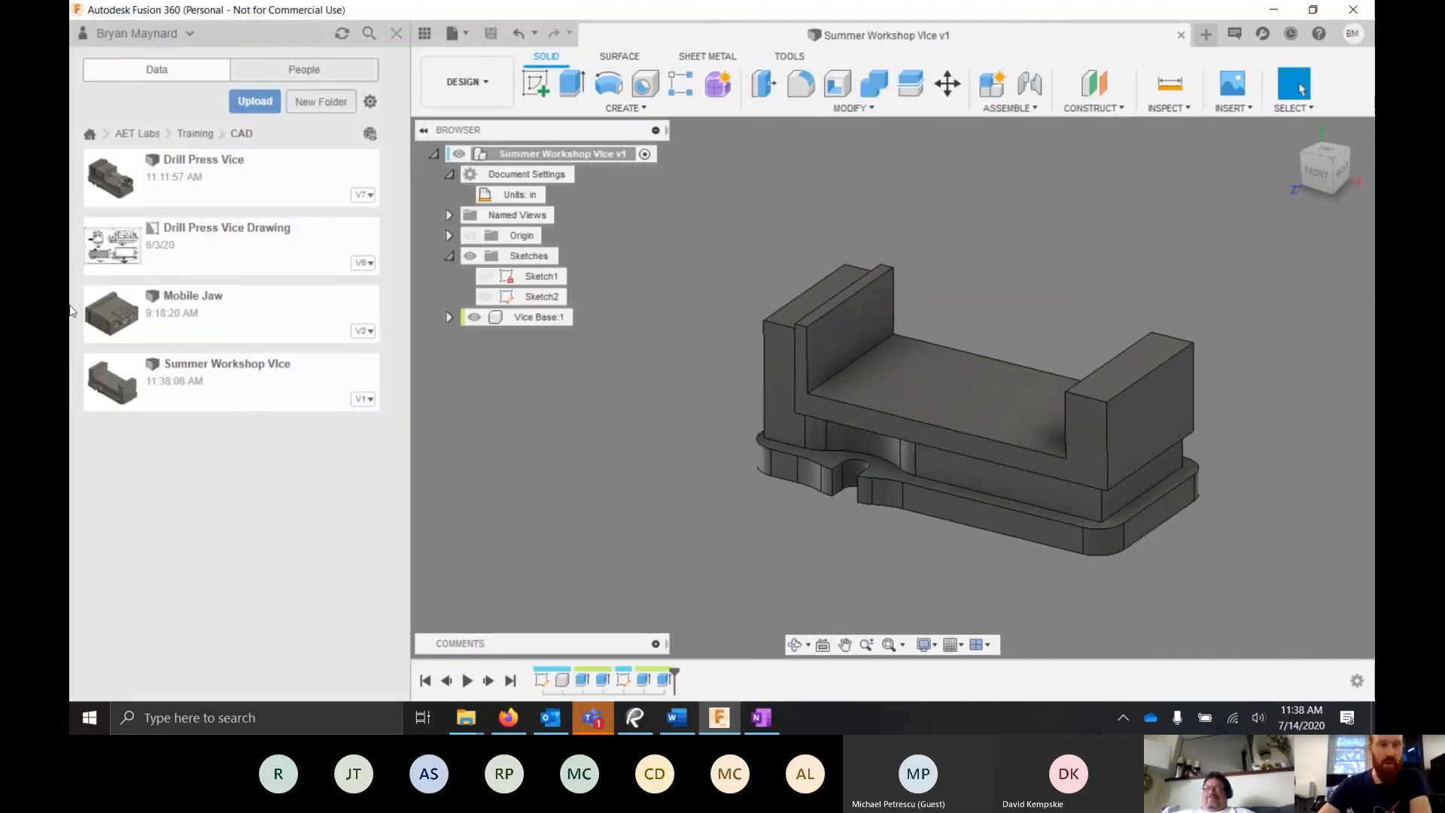
left_click(395, 34)
scroll(700, 310, "up", 5)
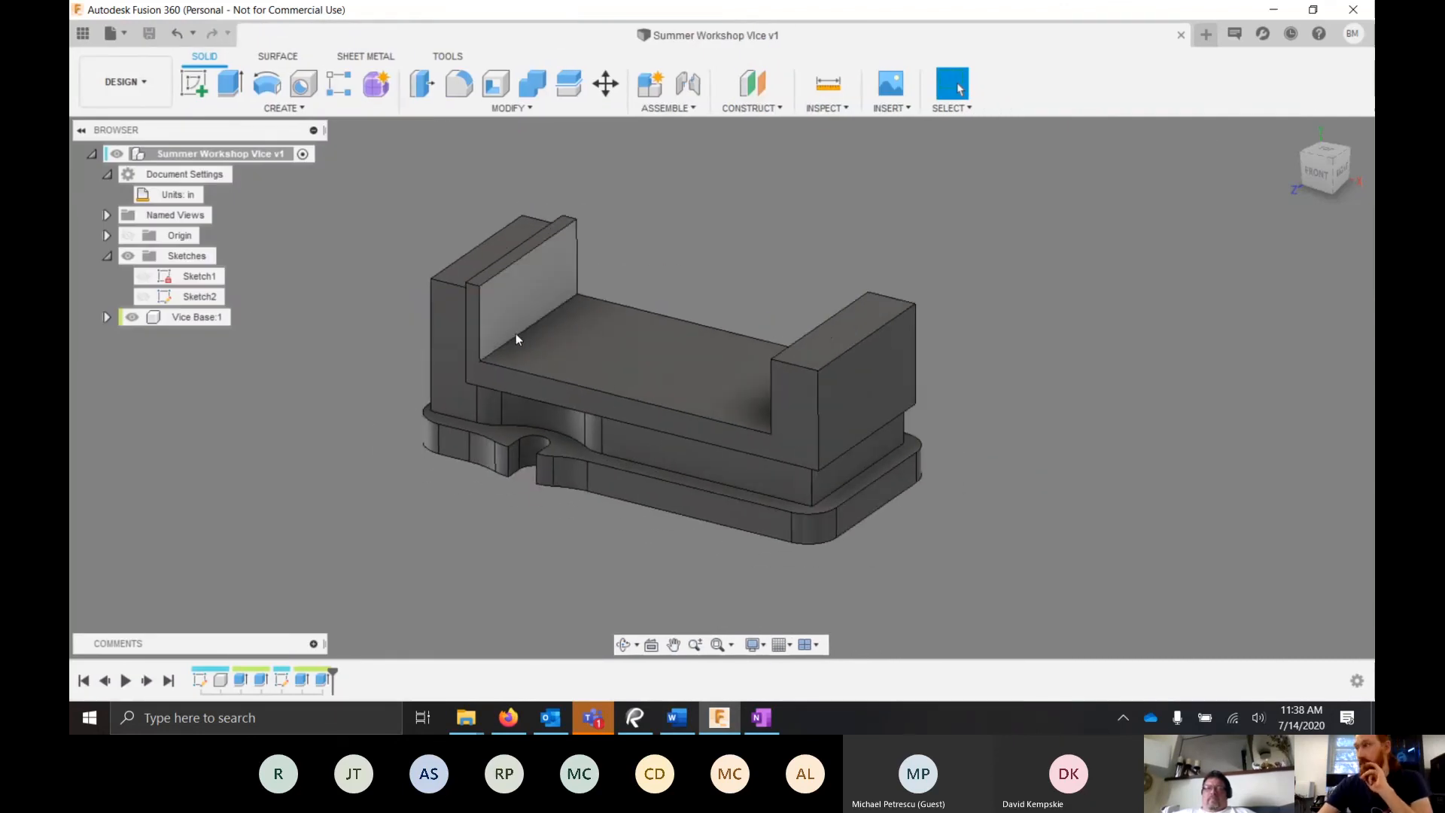
scroll(525, 349, "down", 2)
scroll(410, 304, "up", 4)
scroll(505, 329, "down", 2)
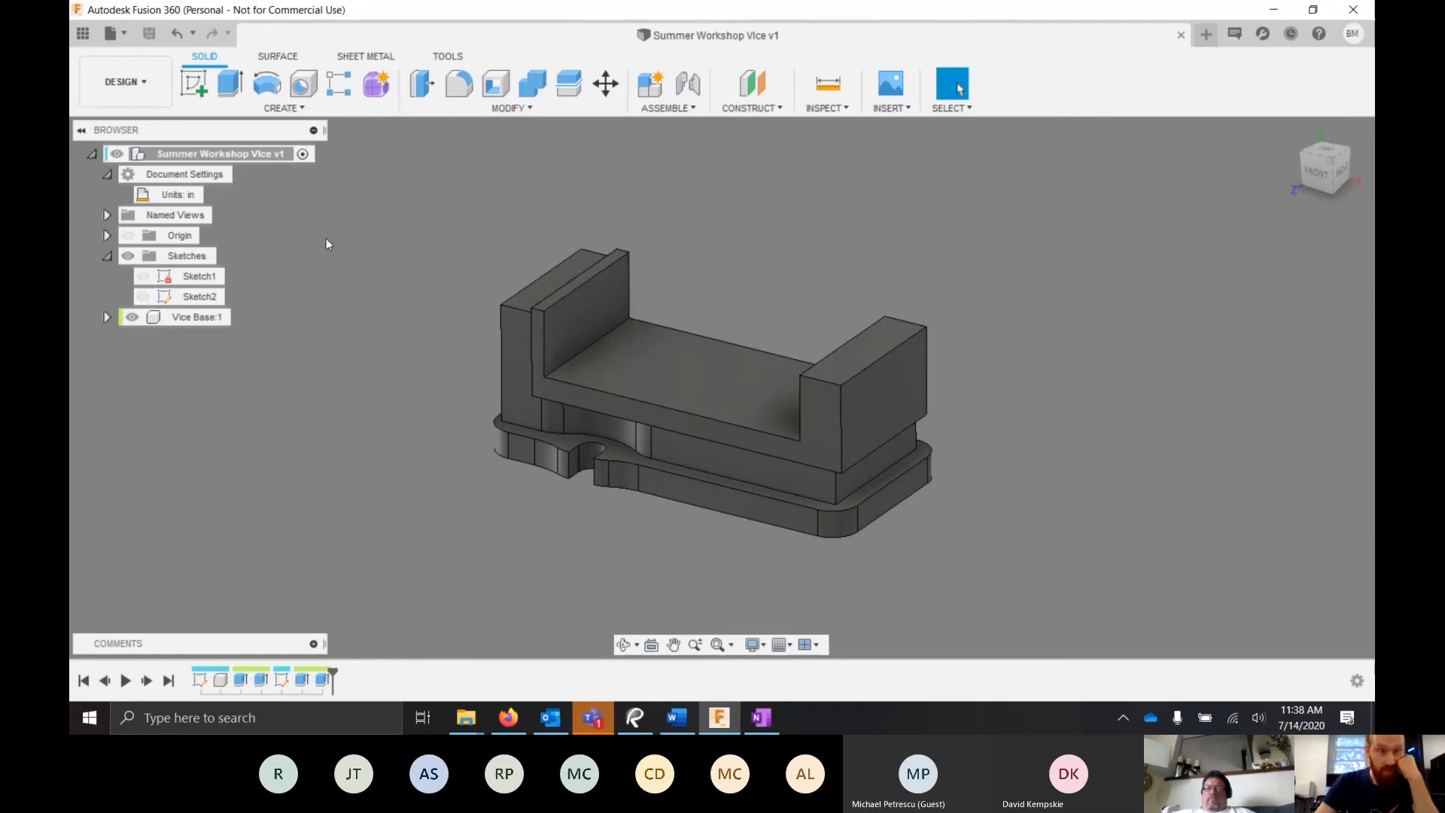
- Start a new sketch on the front side face of the end block behind the thin upright plate
left_click(197, 78)
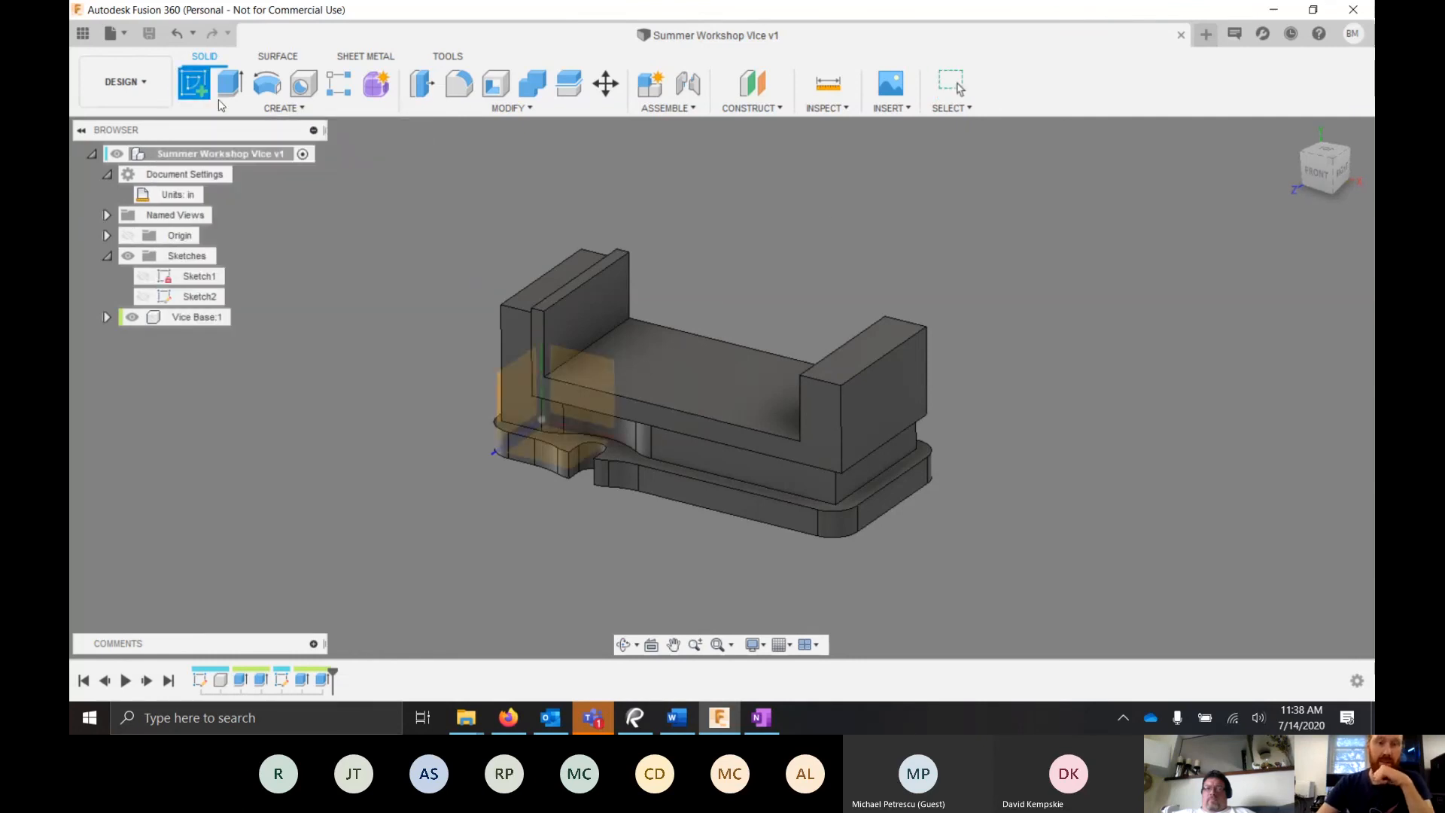
left_click(581, 365)
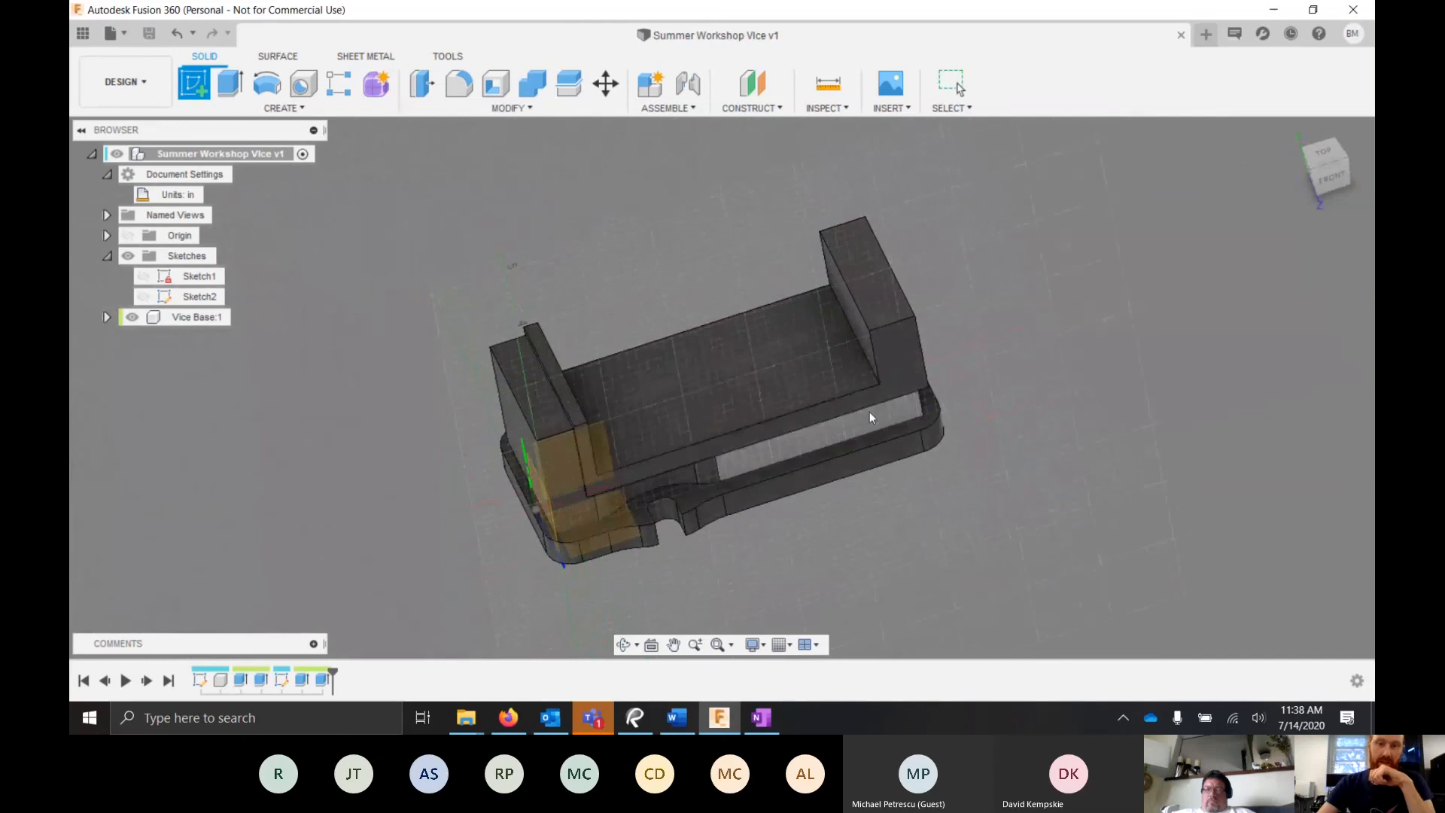
scroll(557, 494, "up", 2)
scroll(552, 465, "down", 3)
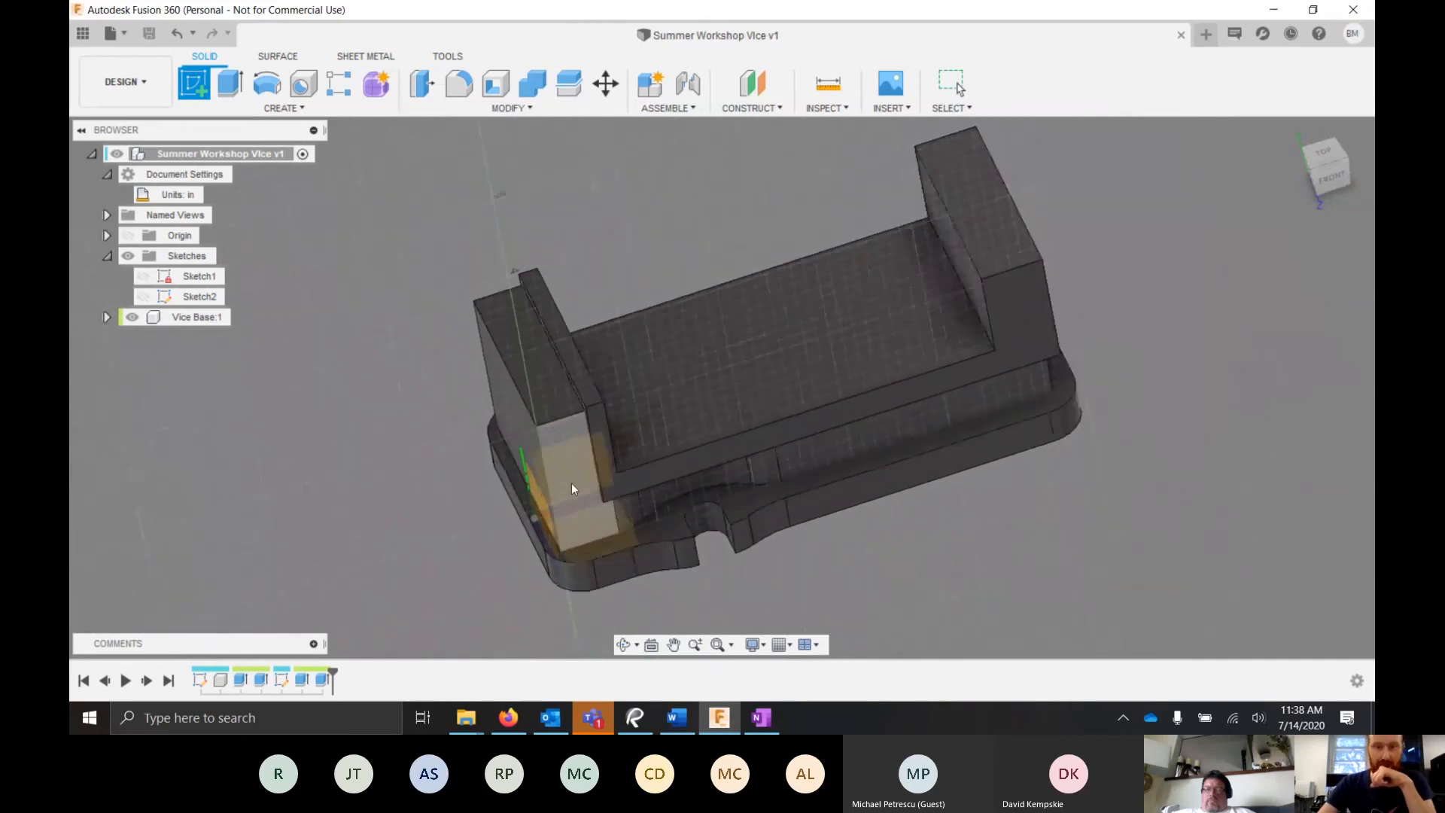
scroll(561, 476, "up", 2)
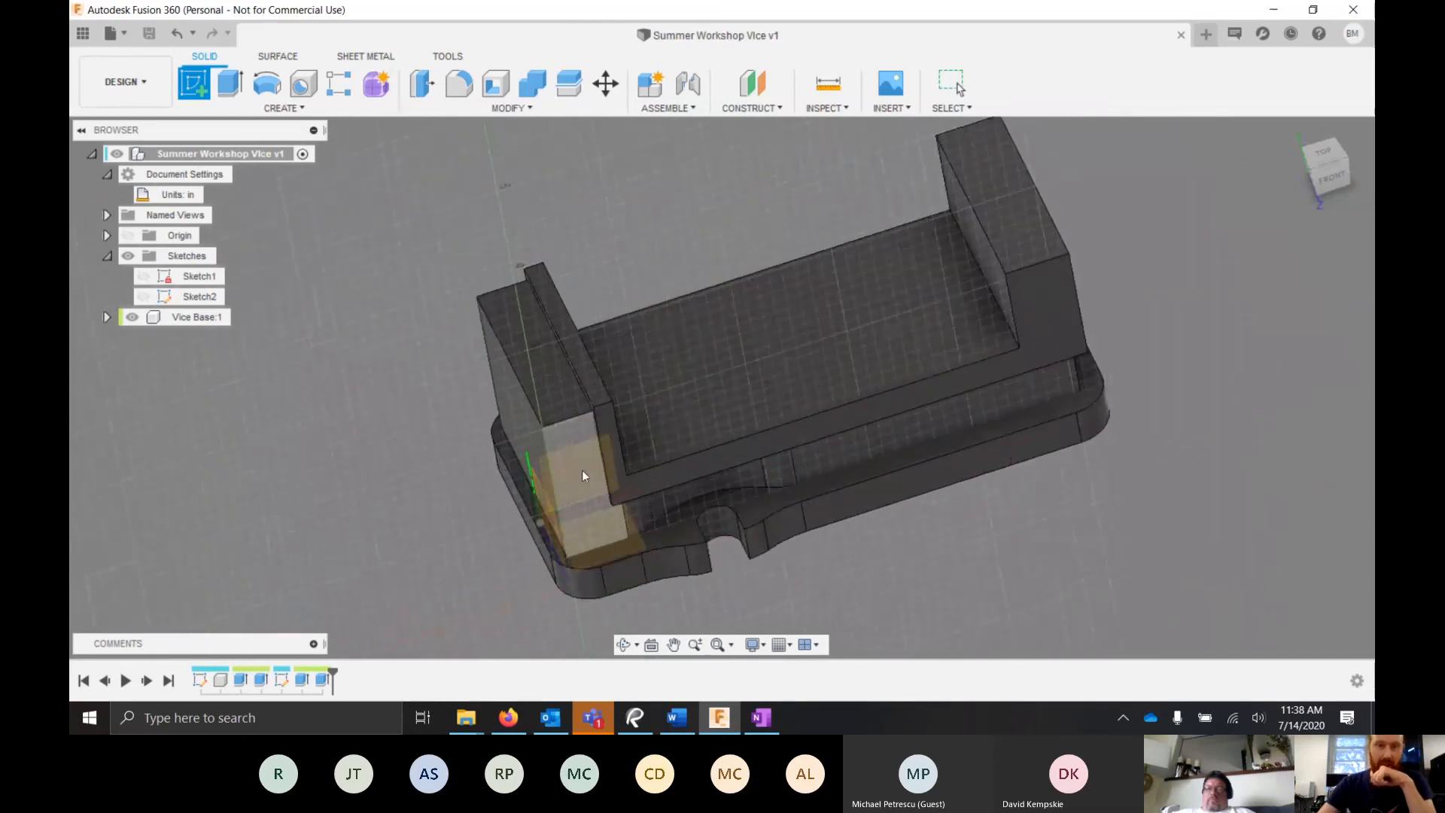
scroll(557, 442, "down", 3)
scroll(594, 444, "up", 2)
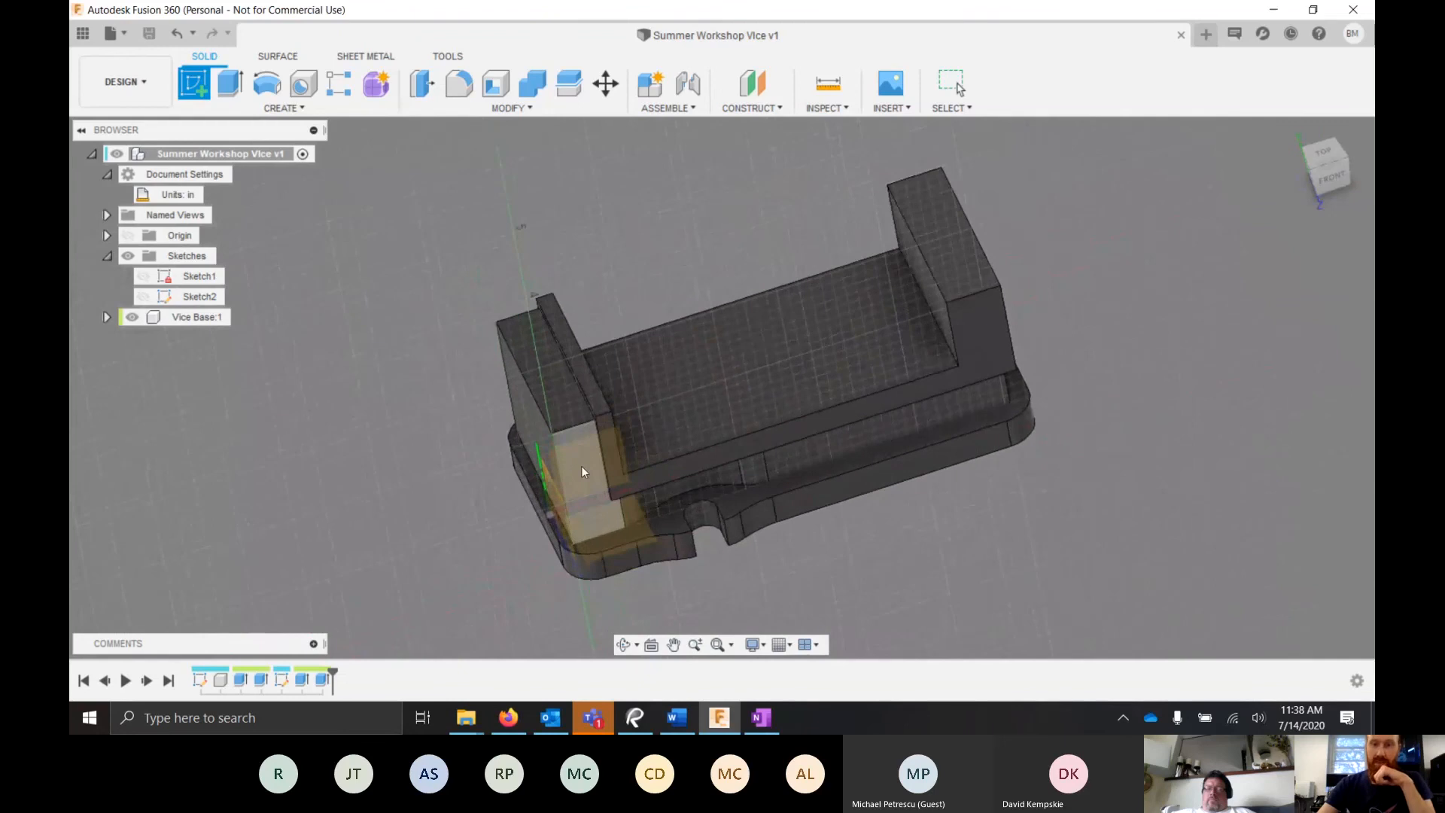
left_click(580, 466)
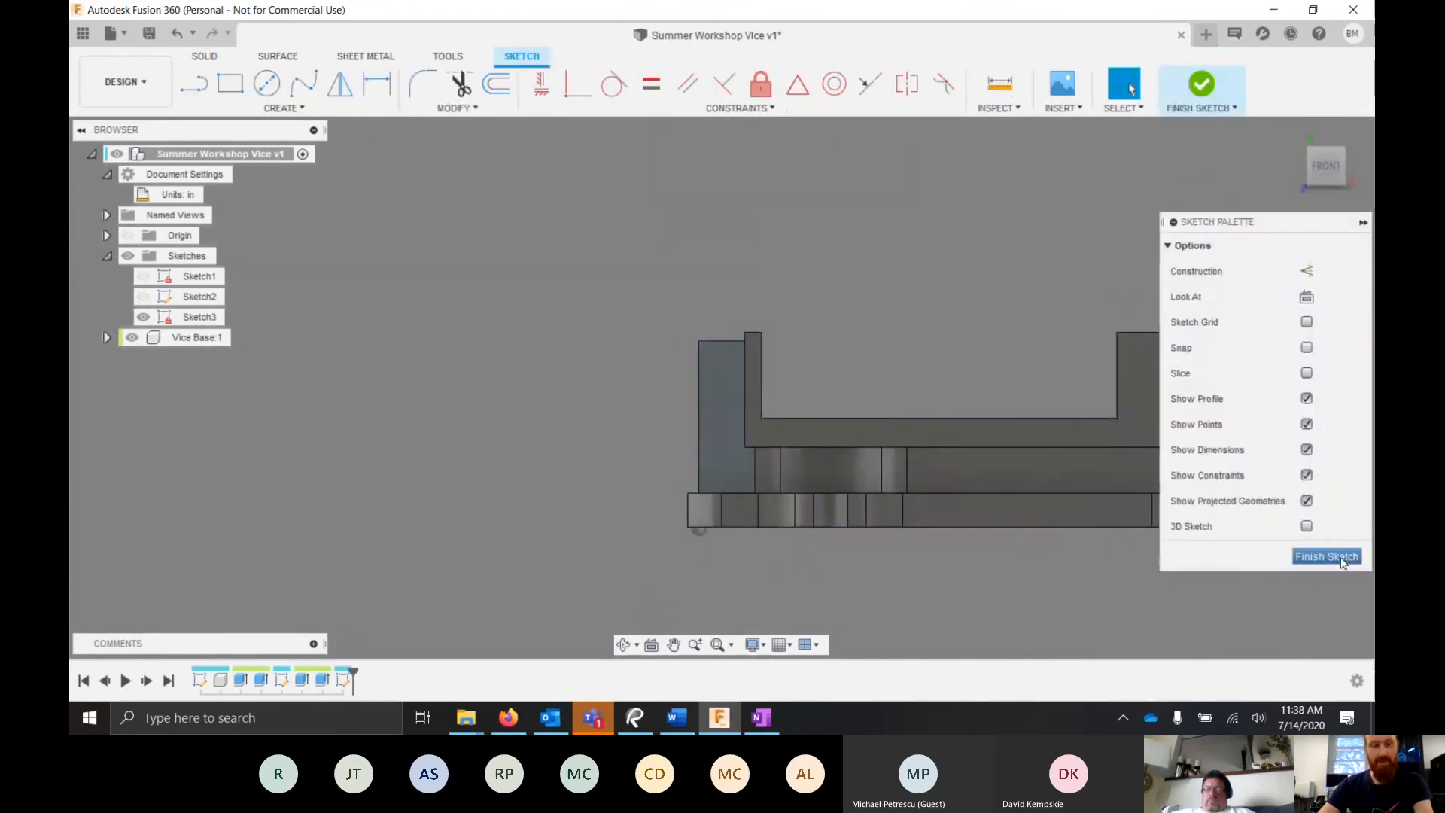
- Finish the empty sketch on the end block's front side face and delete Sketch3
left_click(1330, 557)
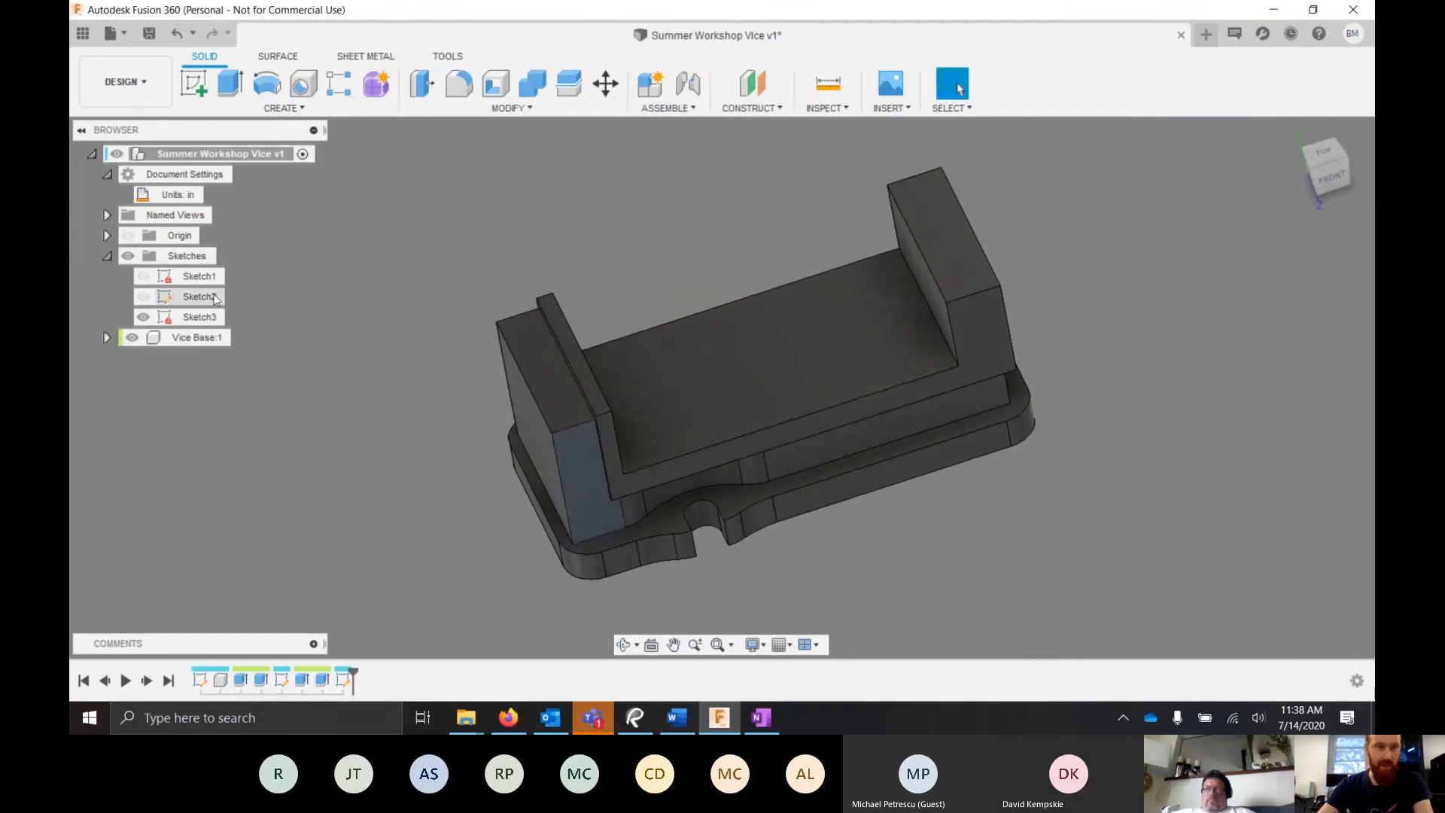
left_click(199, 317)
key("Delete")
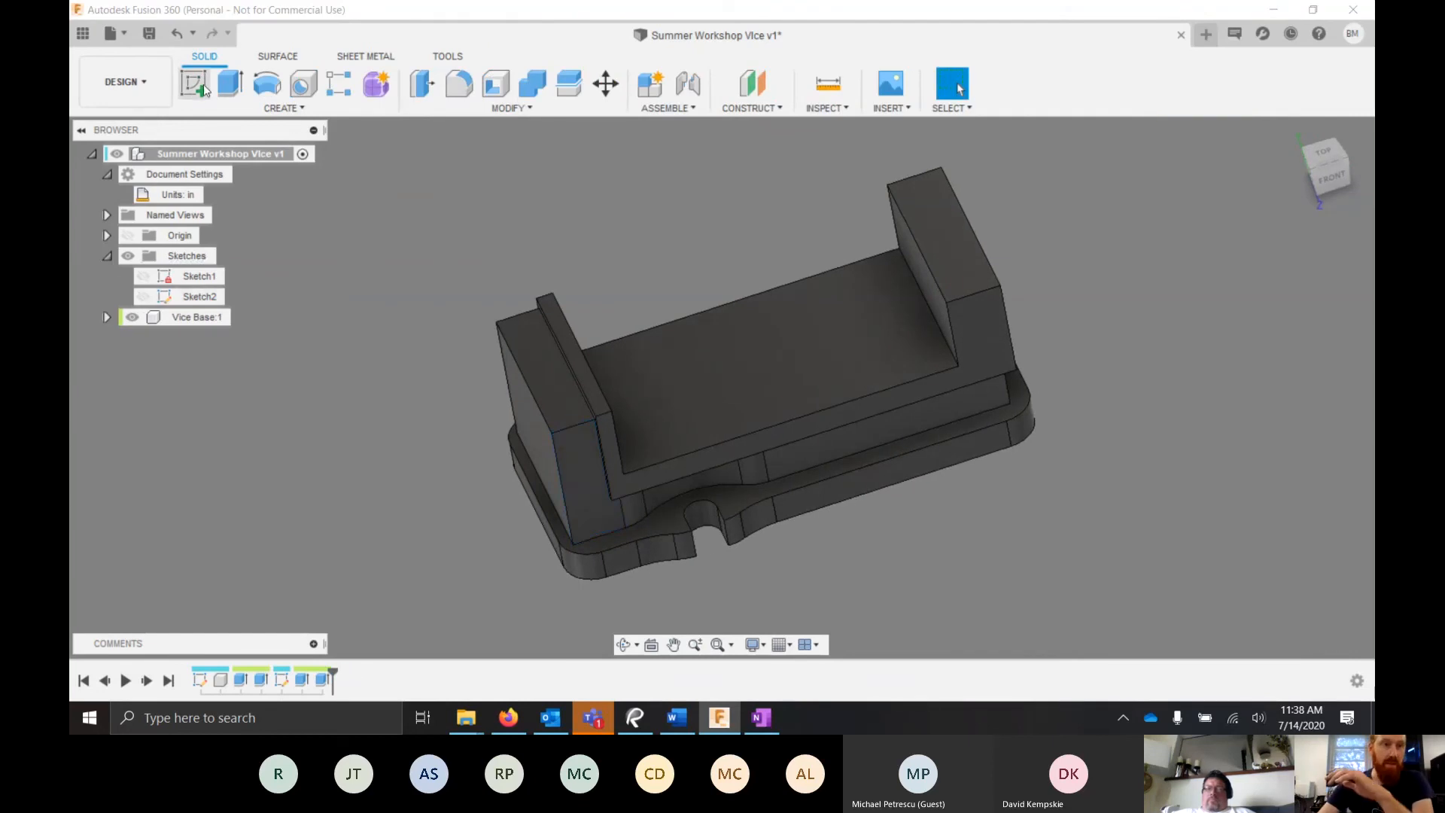
left_click(194, 83)
left_click(594, 454)
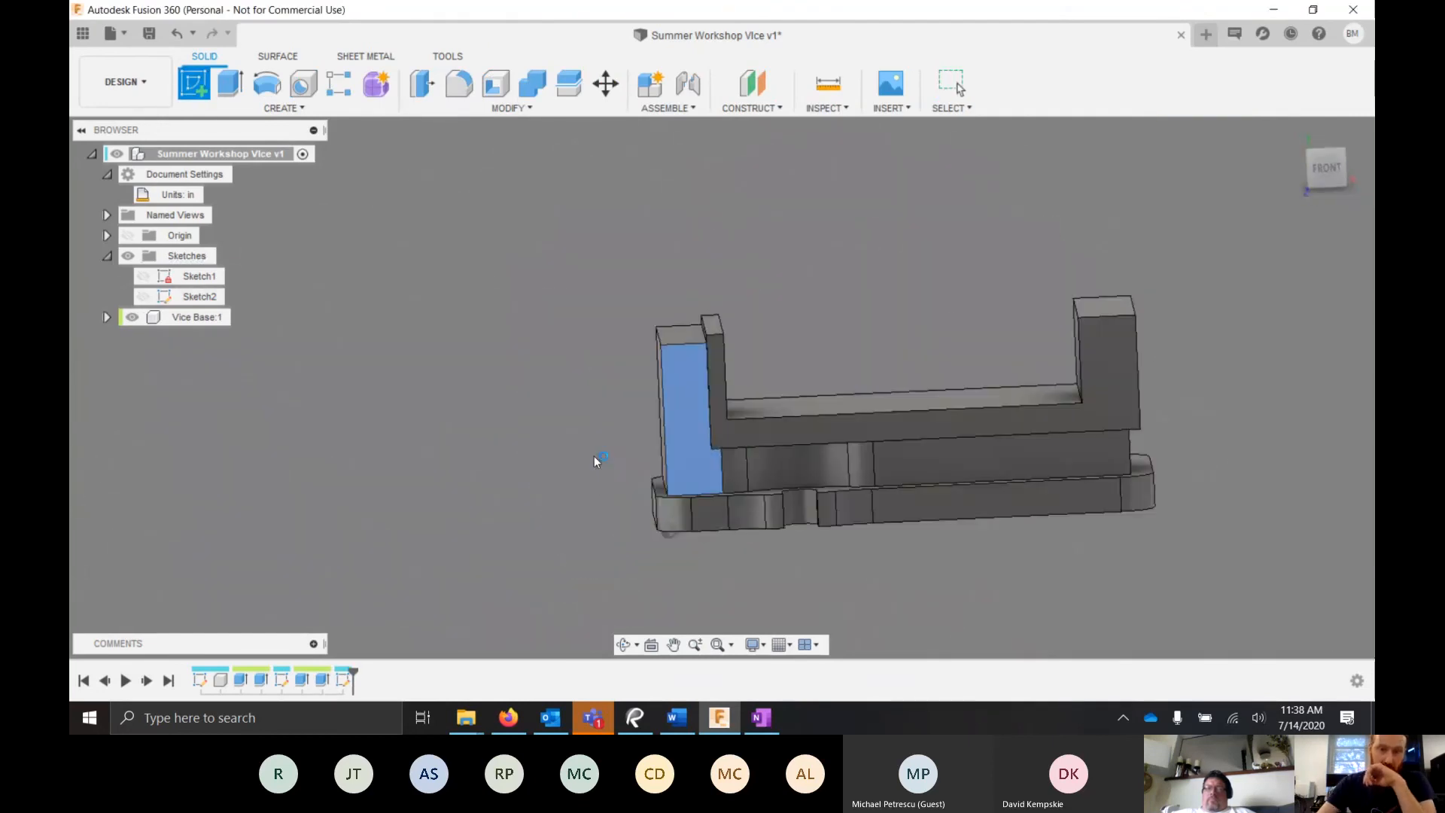
left_click(1347, 557)
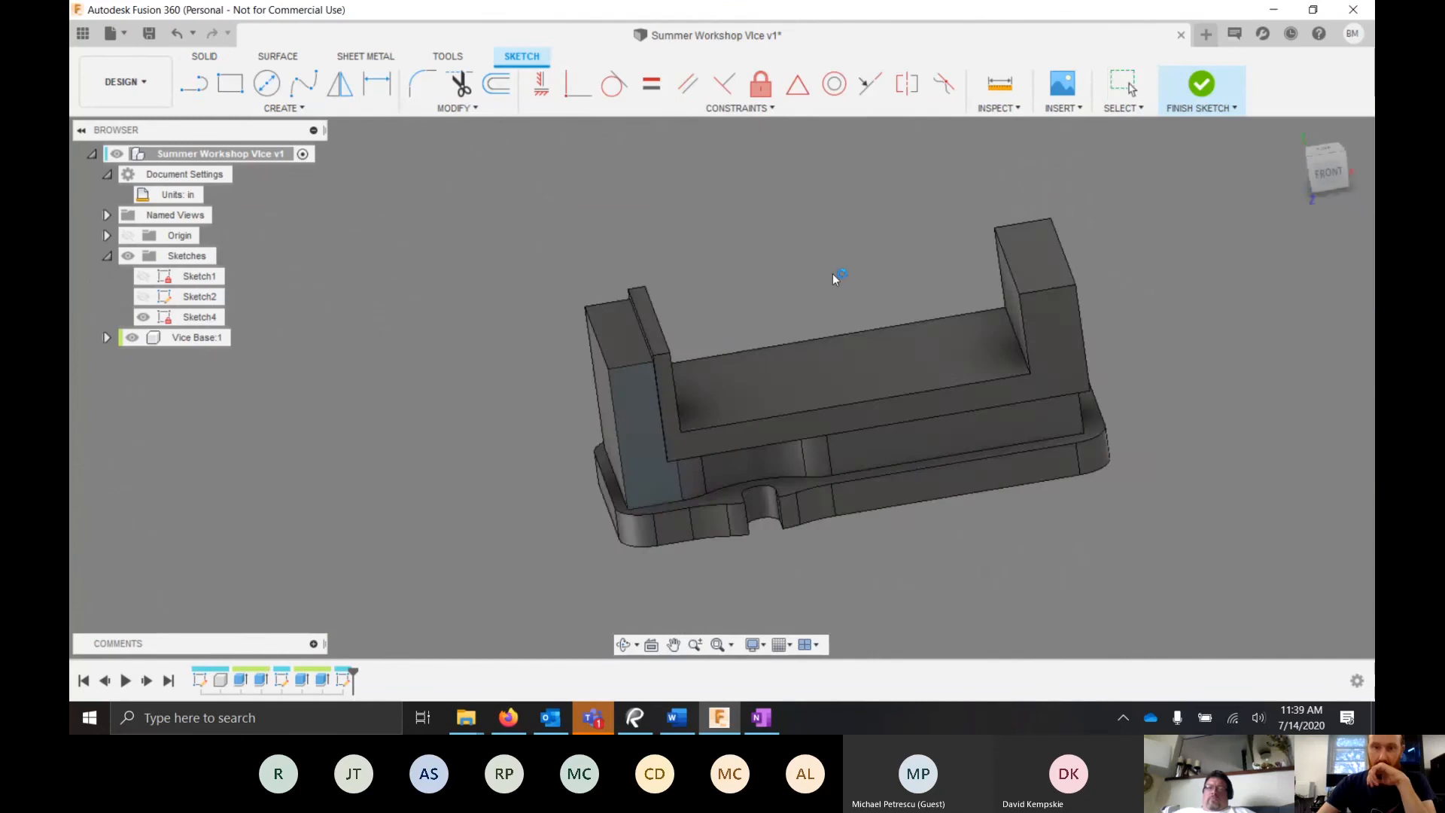
left_click(185, 313)
key("Delete")
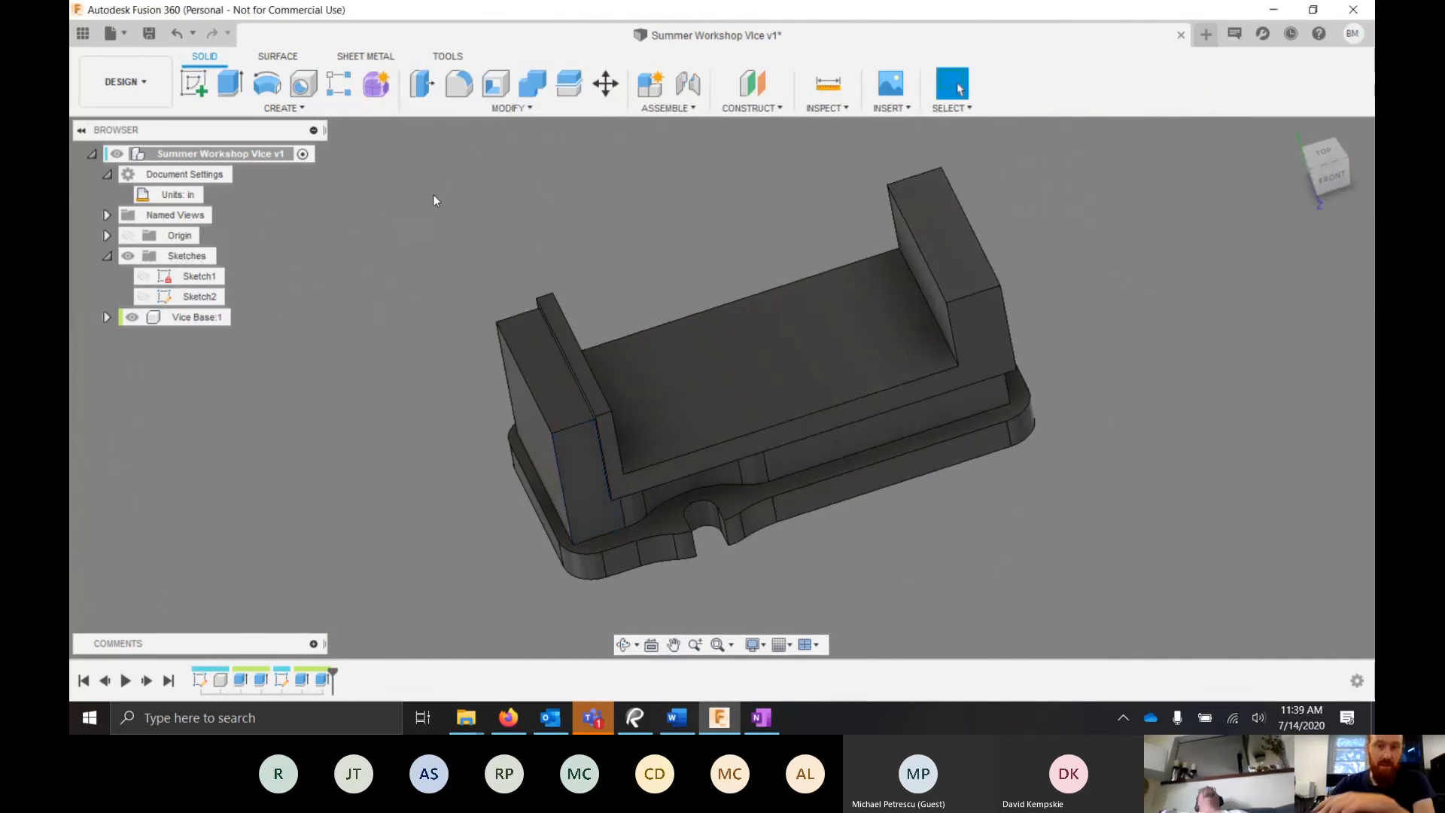
- Start a new sketch on the front-facing origin plane that runs through the middle of the vice base
left_click(193, 83)
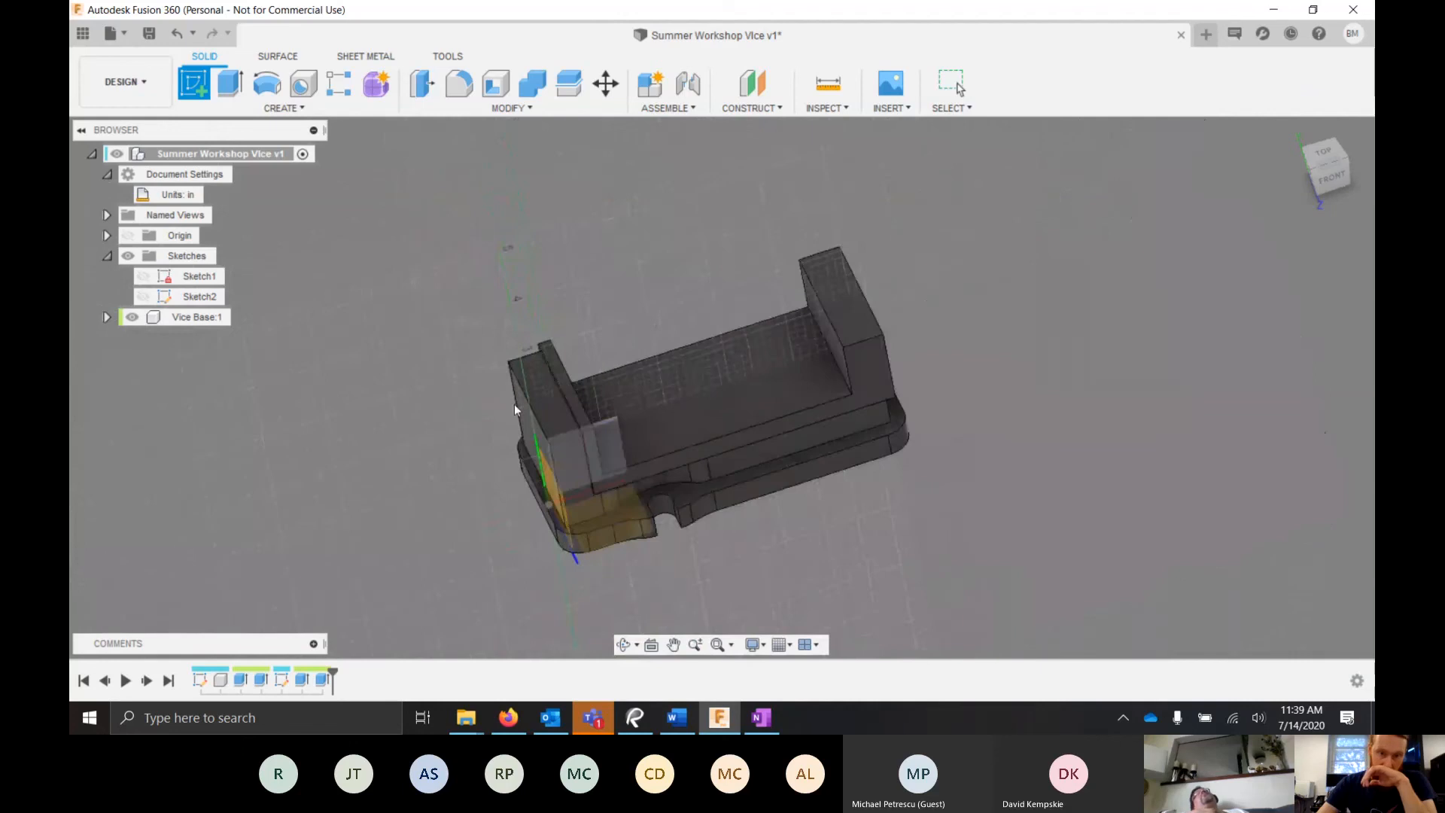
middle_click_drag(568, 384, 584, 349, "shift")
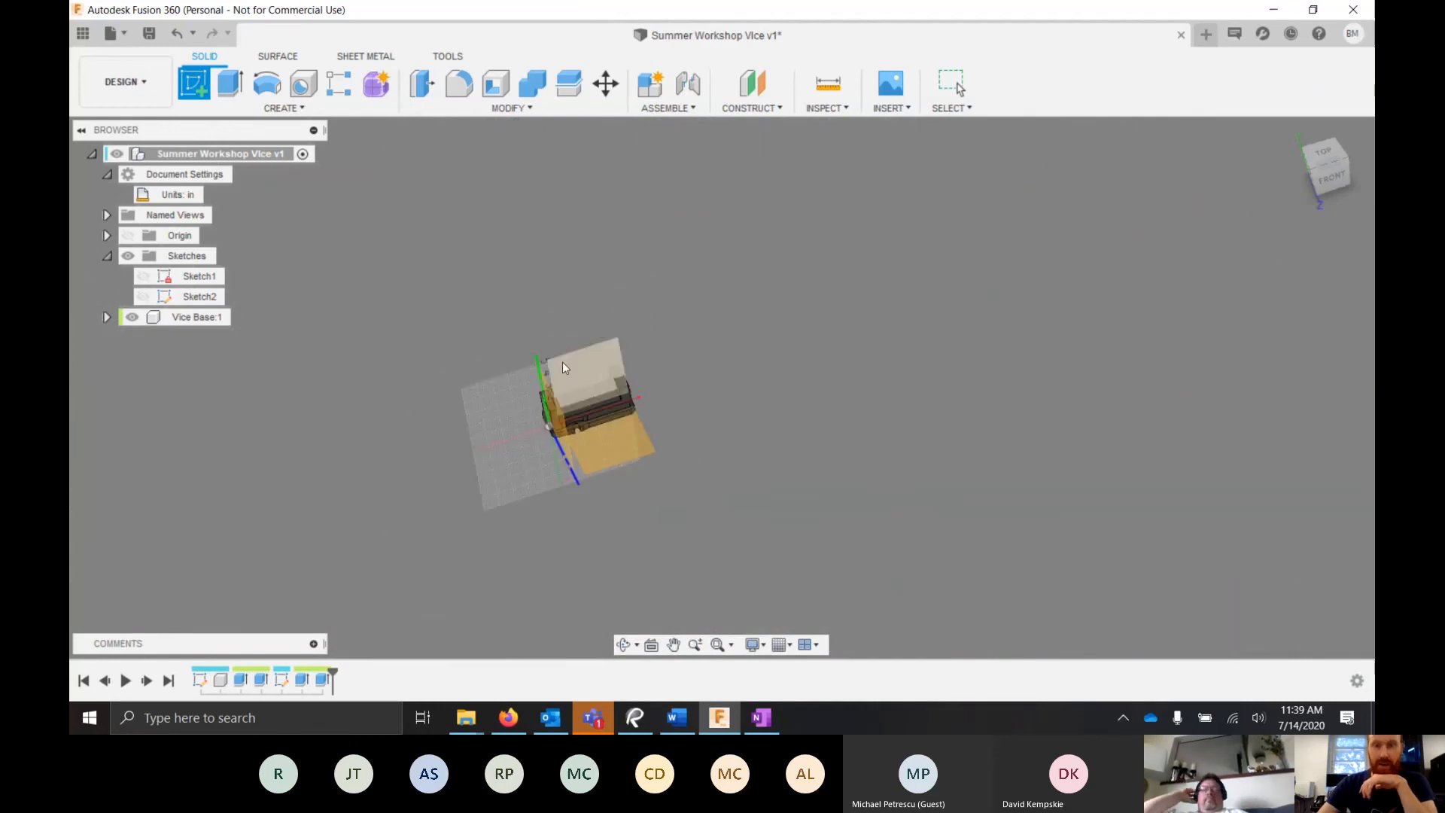
mouse_move(567, 369)
middle_mouse_down("shift")
mouse_move(552, 381)
mouse_move(569, 407)
middle_mouse_up("shift")
left_click(570, 407)
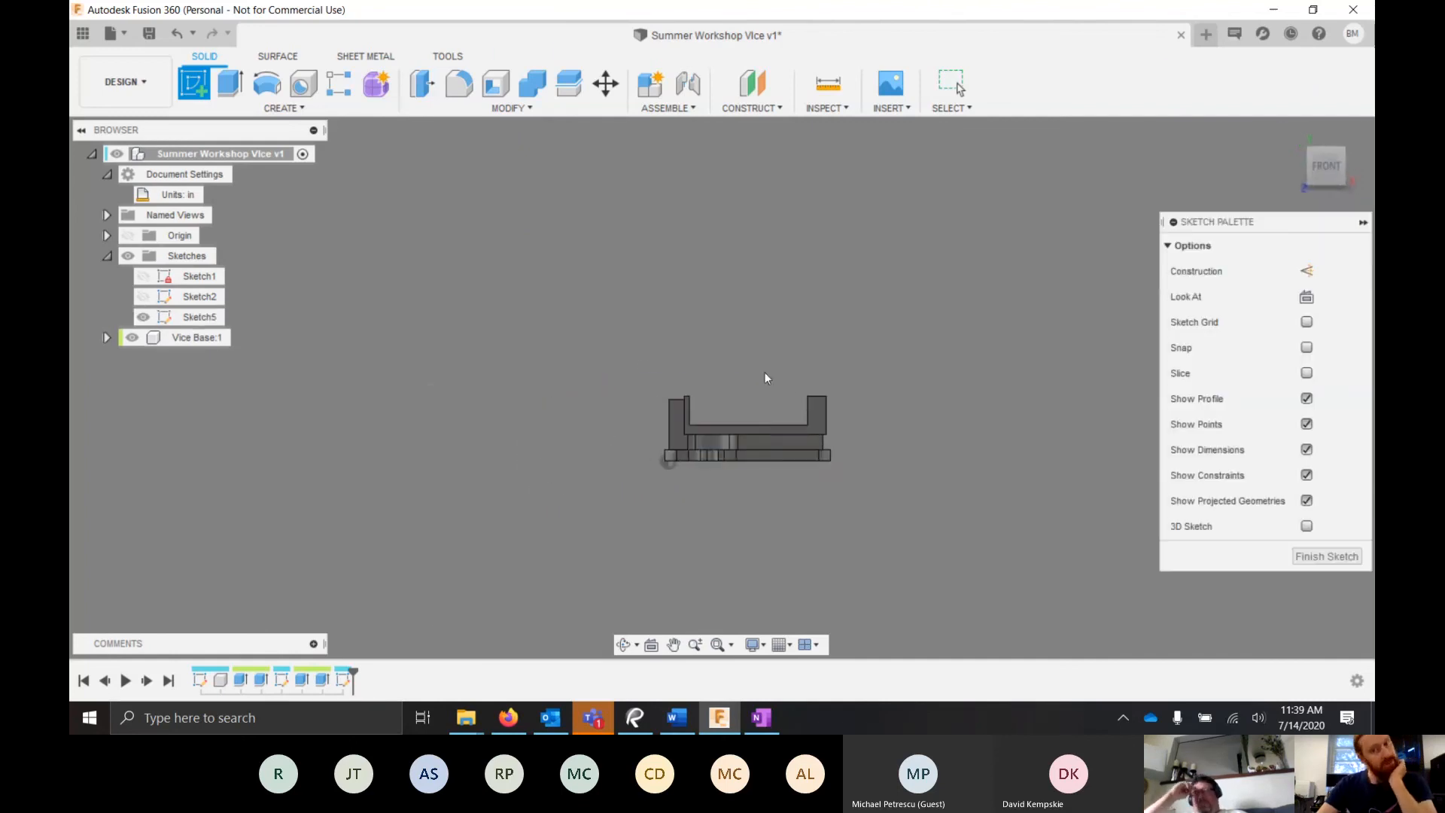
scroll(752, 428, "up", 5)
scroll(760, 383, "down", 3)
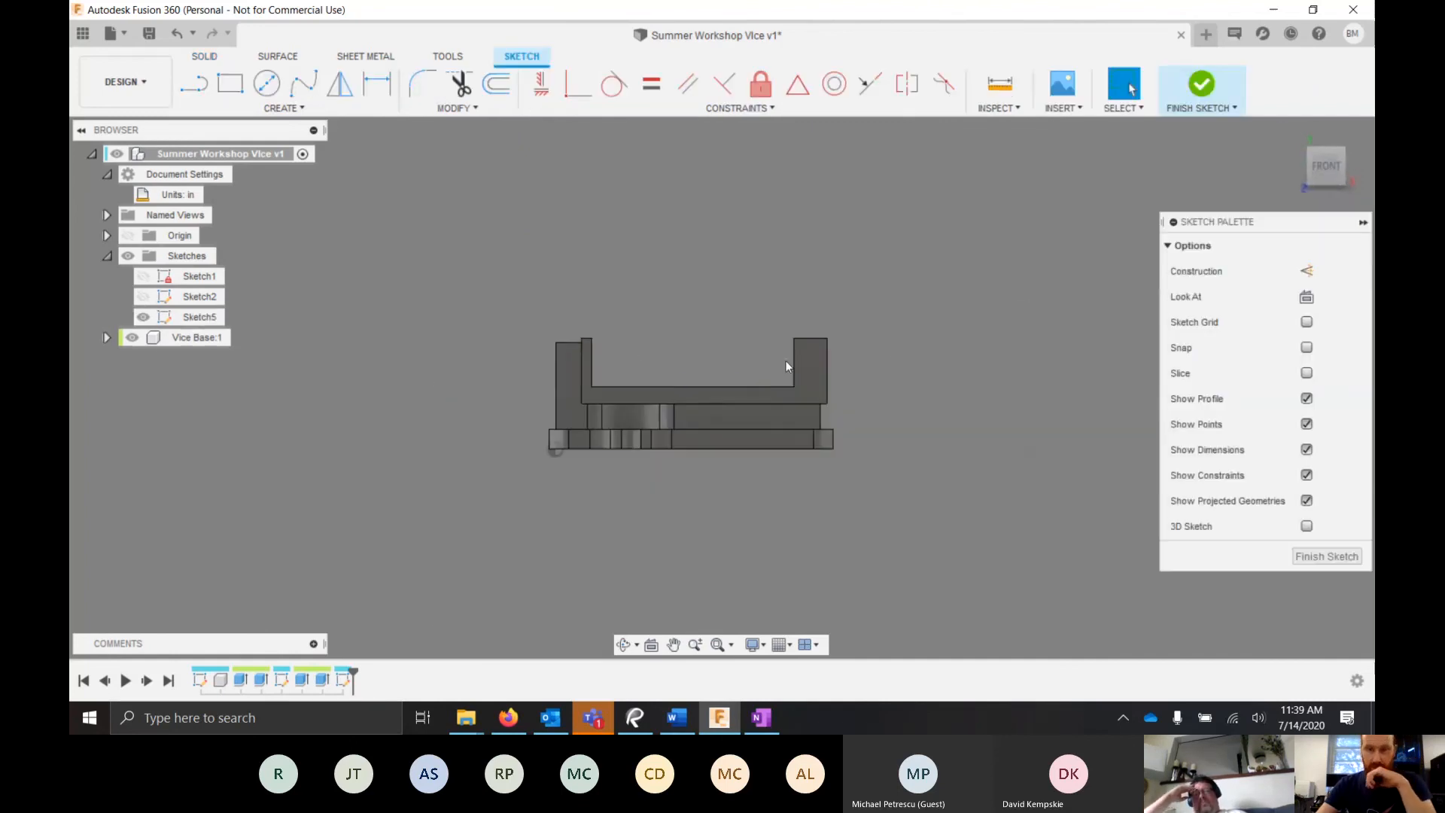
scroll(785, 360, "up", 3)
scroll(619, 383, "down", 2)
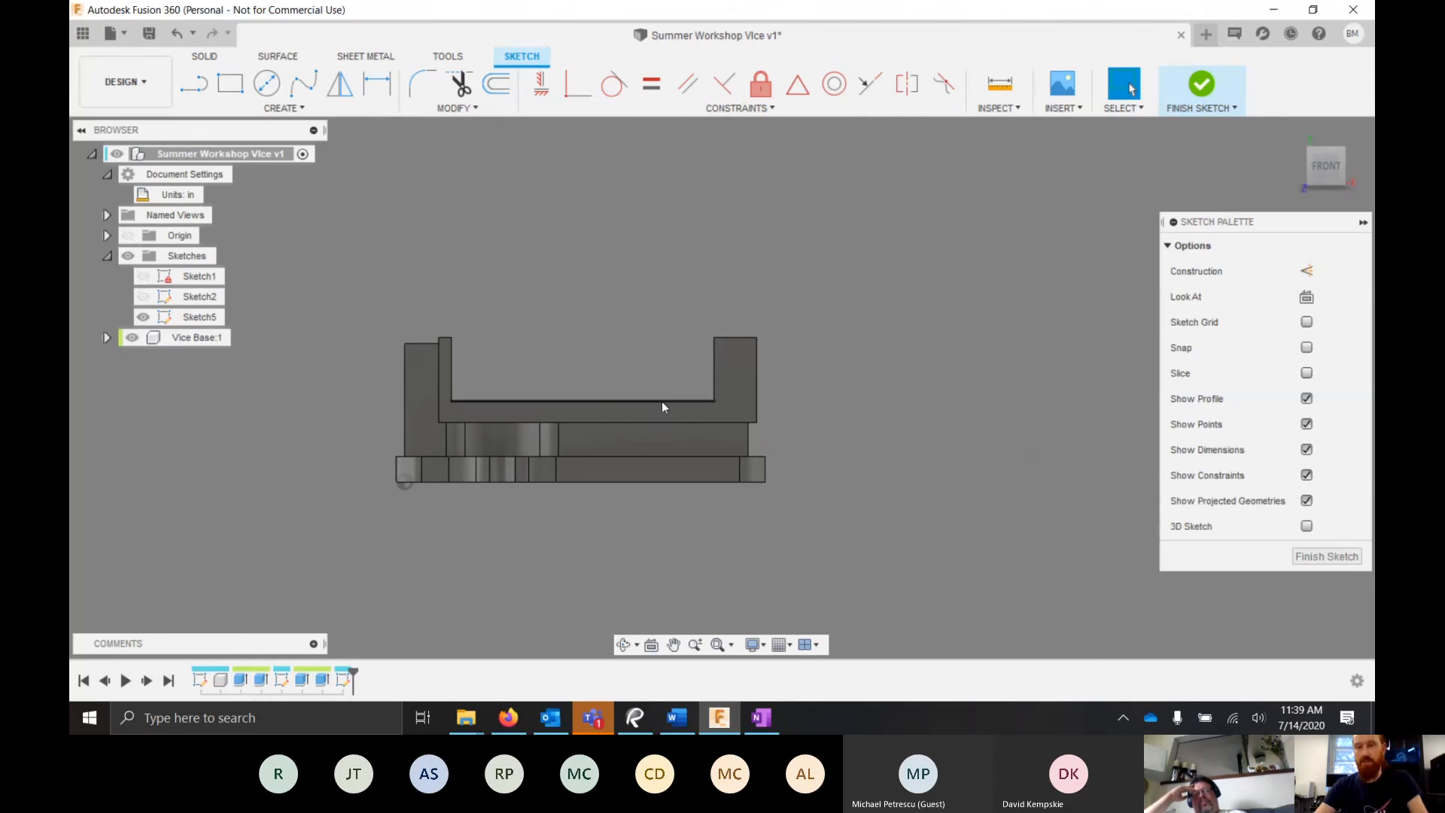
scroll(445, 436, "down", 1)
- Project the channel's floor edge and its two inner upright edges into the sketch, with the projection link on
mouse_move(547, 284)
middle_mouse_down("shift")
mouse_move(572, 275)
mouse_move(566, 318)
middle_mouse_up("shift")
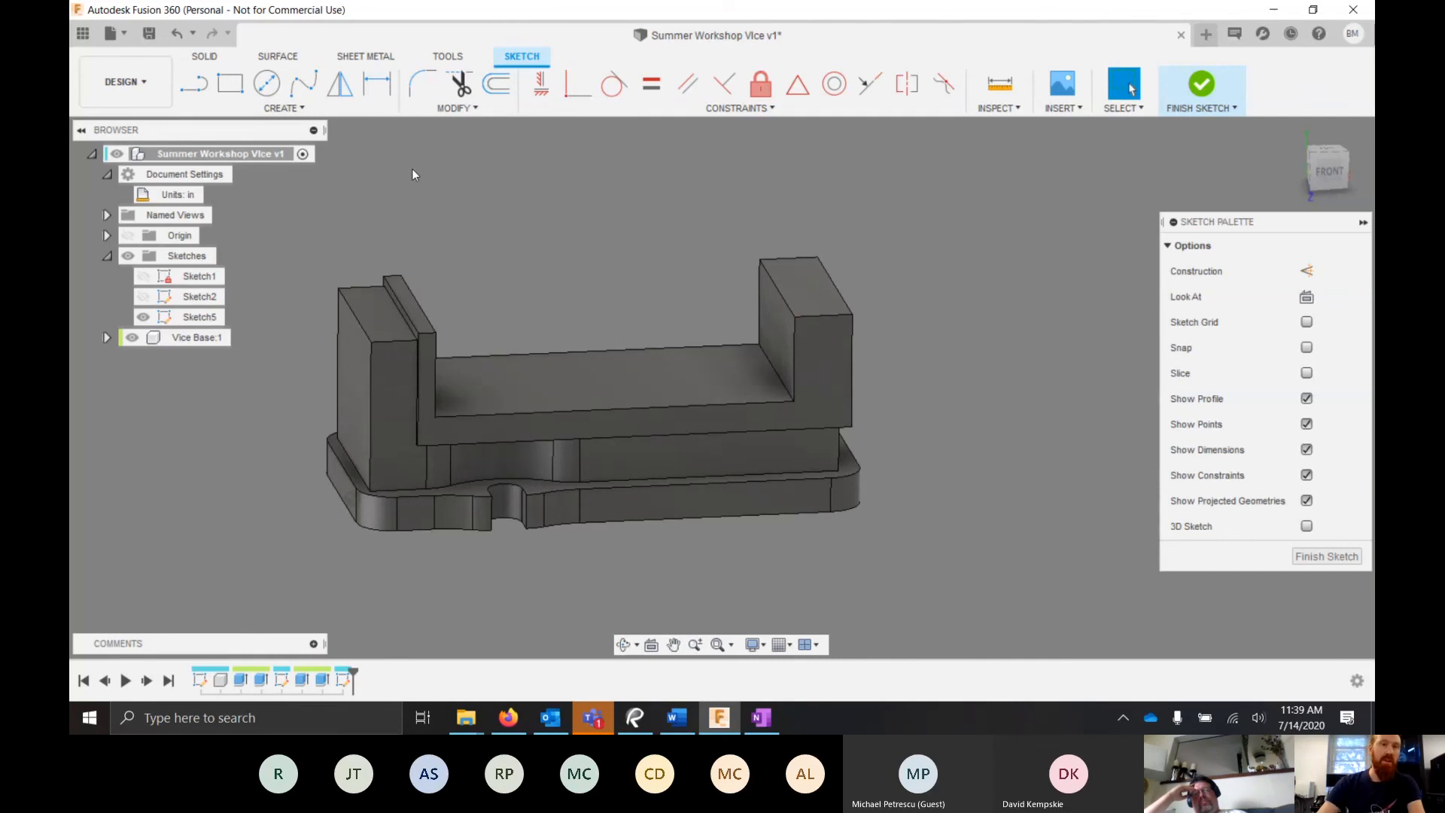
left_click(285, 109)
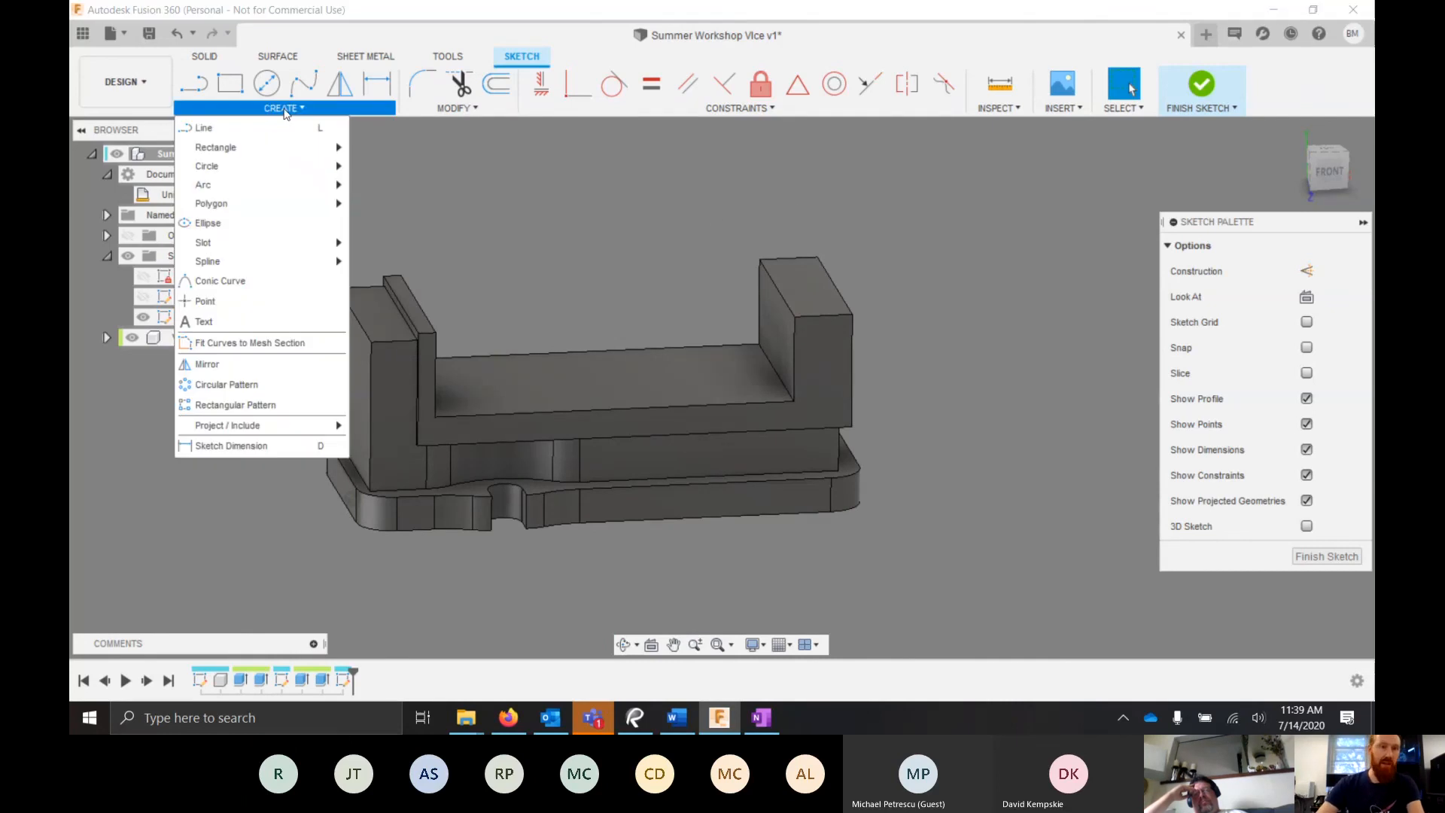
mouse_move(256, 432)
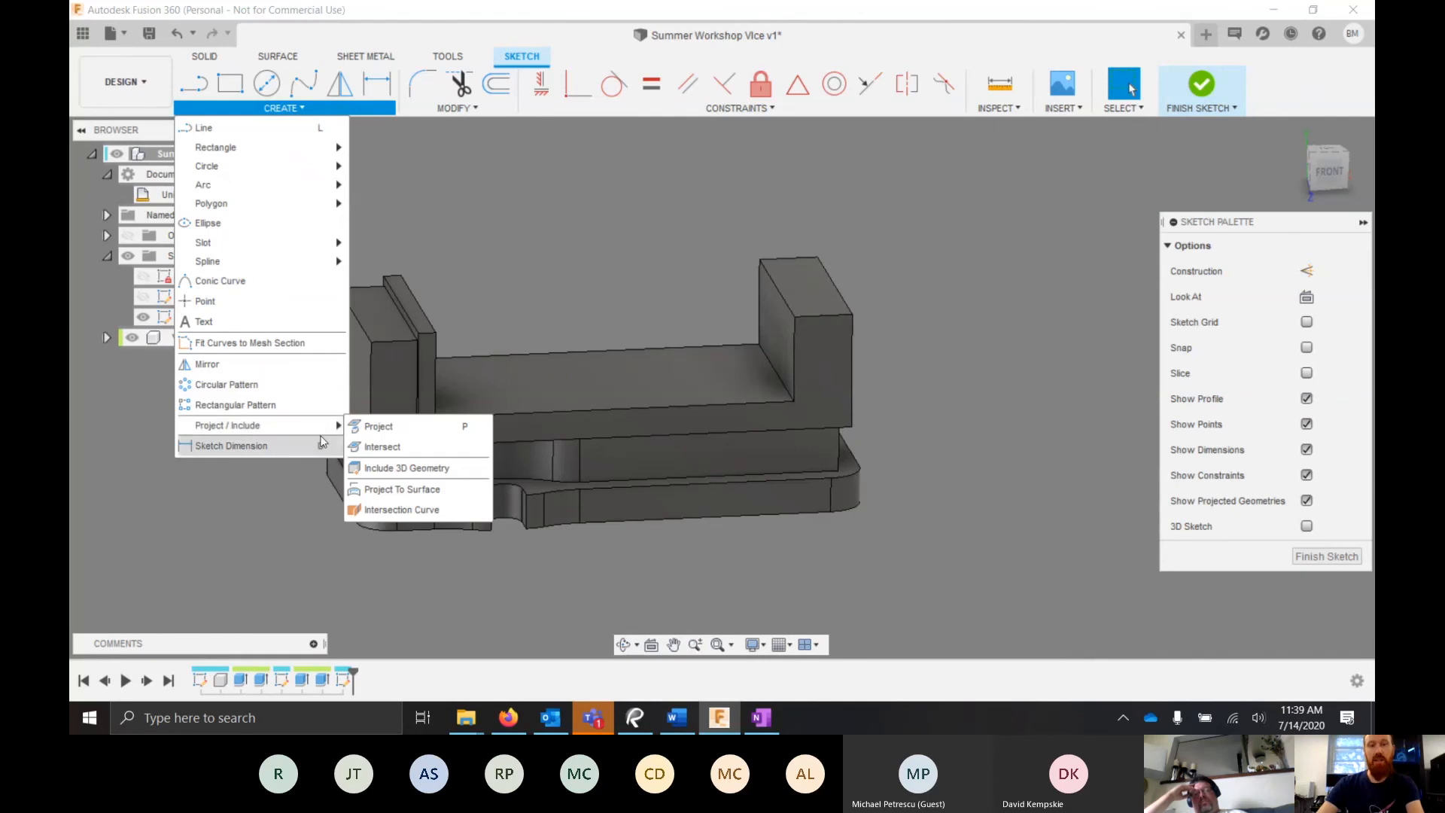
left_click(384, 432)
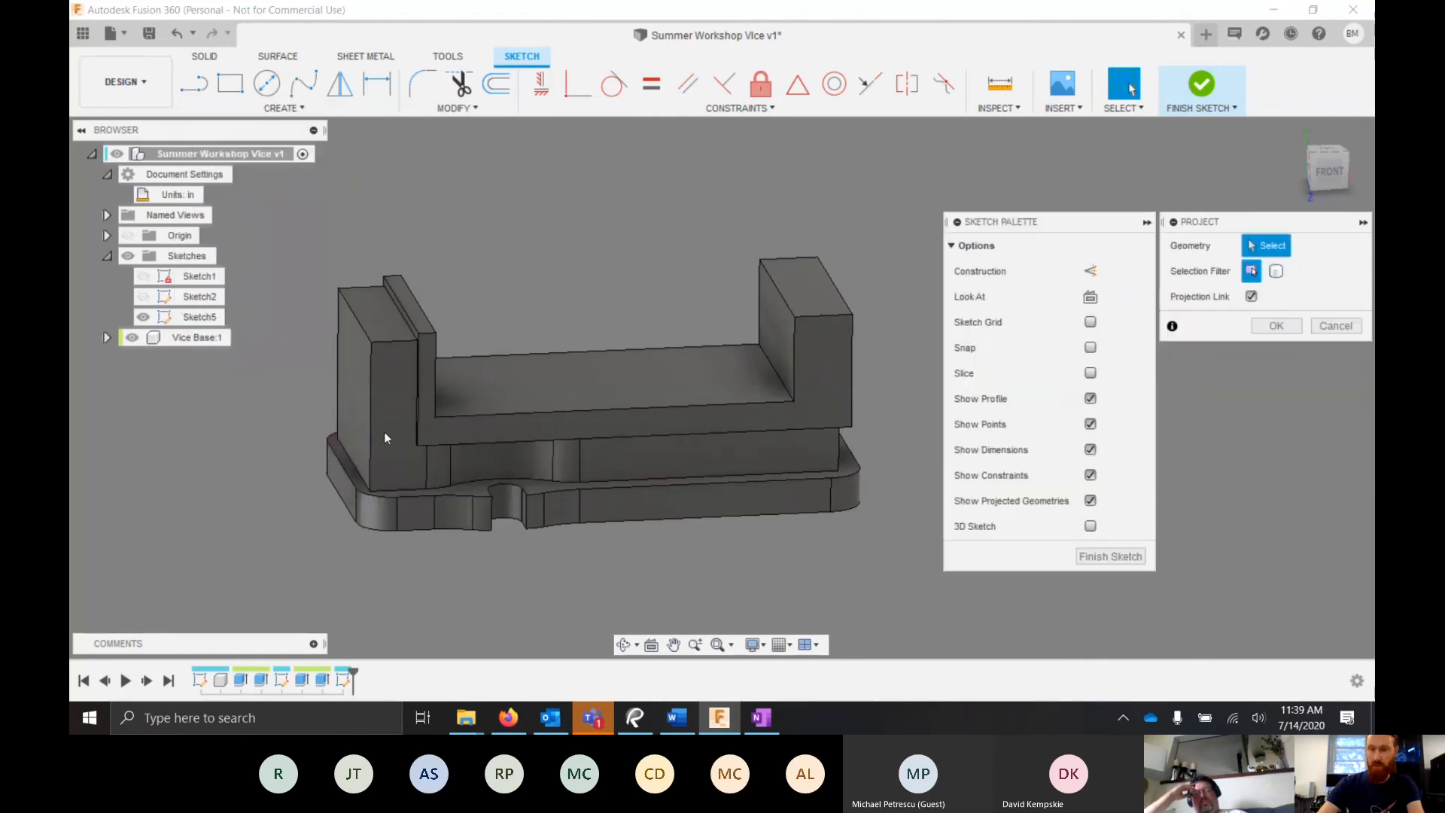
left_click(793, 369)
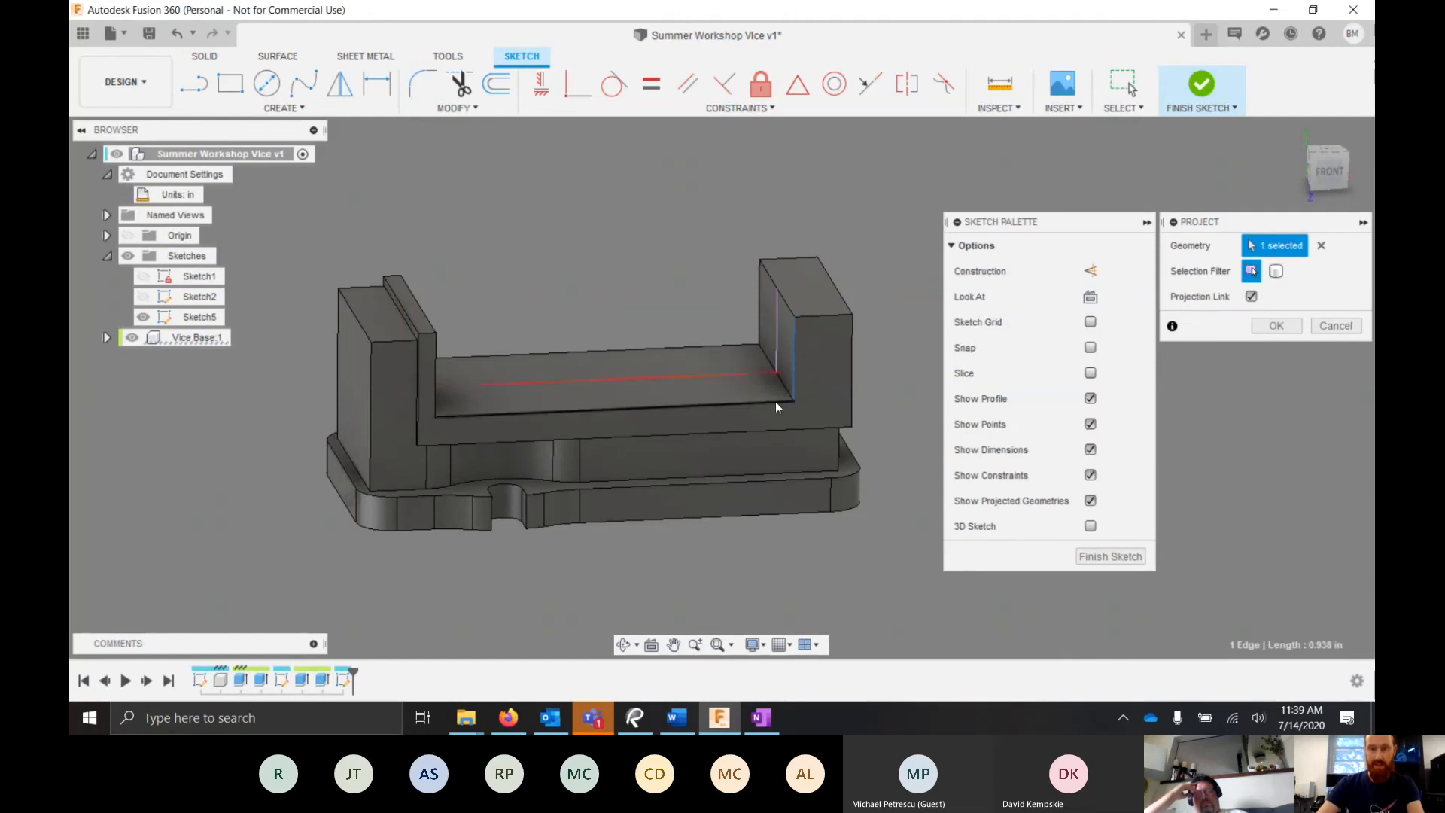
left_click(775, 401)
middle_click_drag(436, 353, 745, 405, "shift")
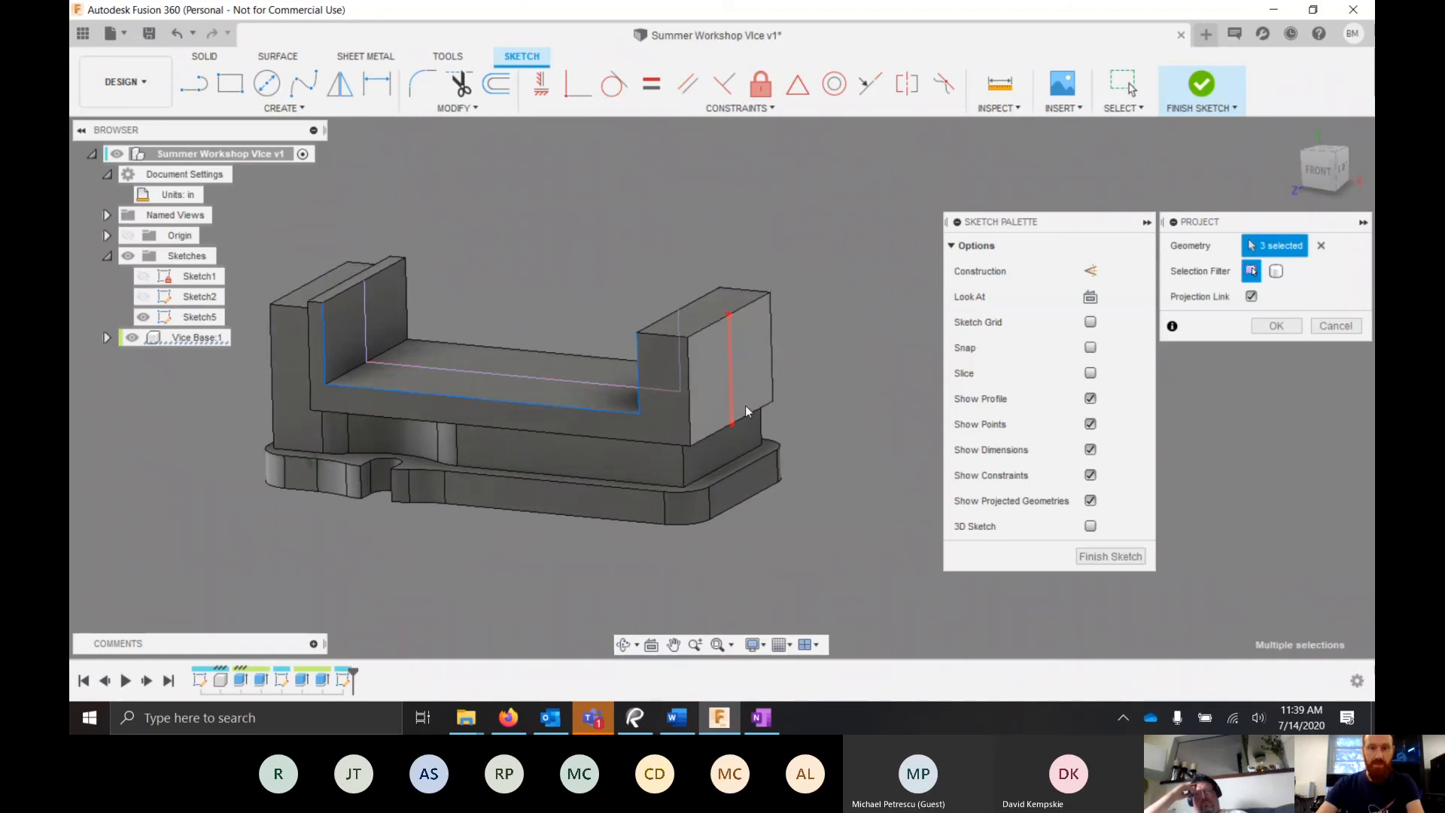
left_click(1276, 325)
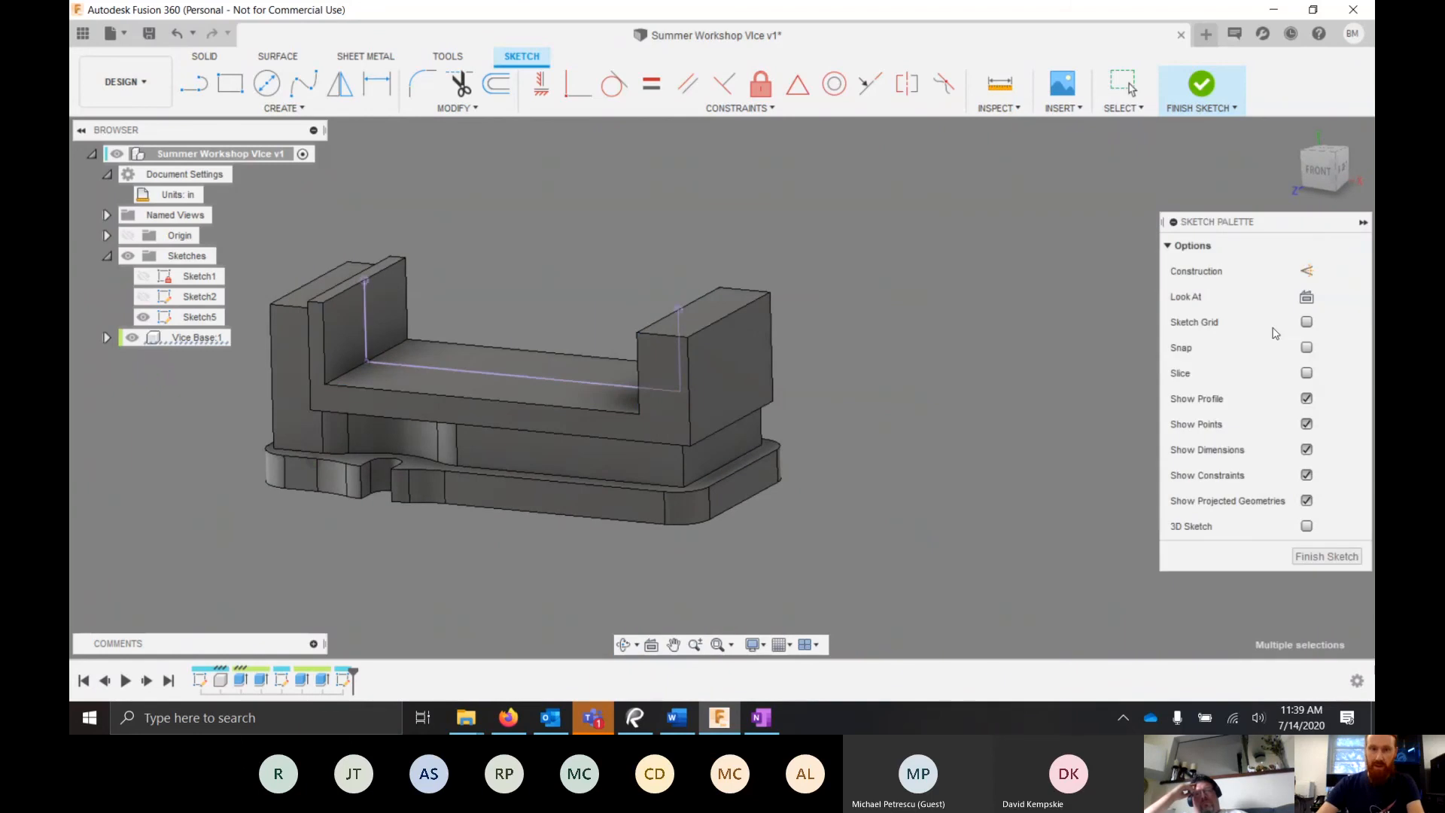
- Hide the Vice Base component to isolate the three projected sketch lines
middle_click_drag(481, 214, 334, 311, "shift")
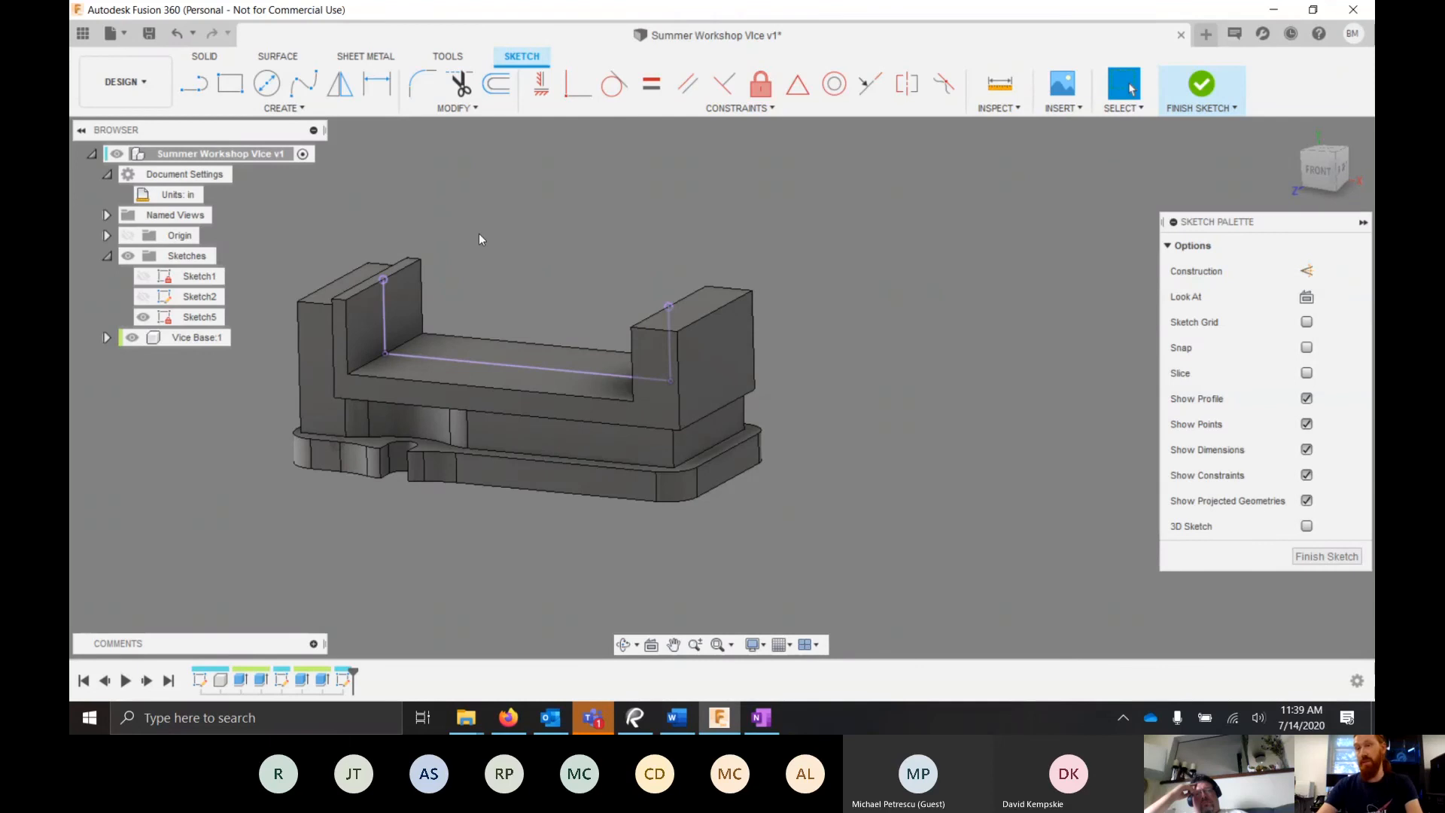
left_click(130, 337)
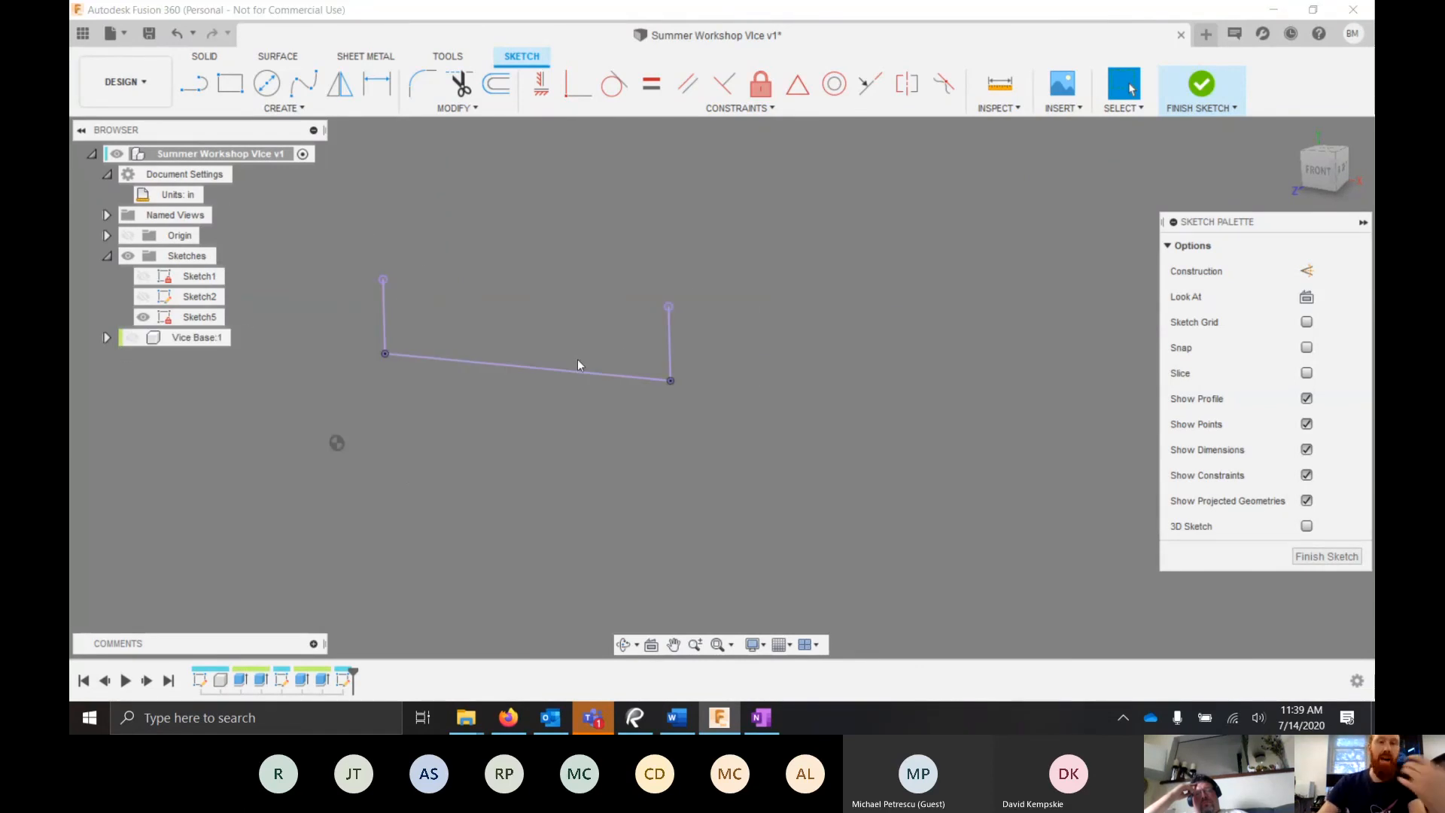
scroll(549, 301, "up", 2)
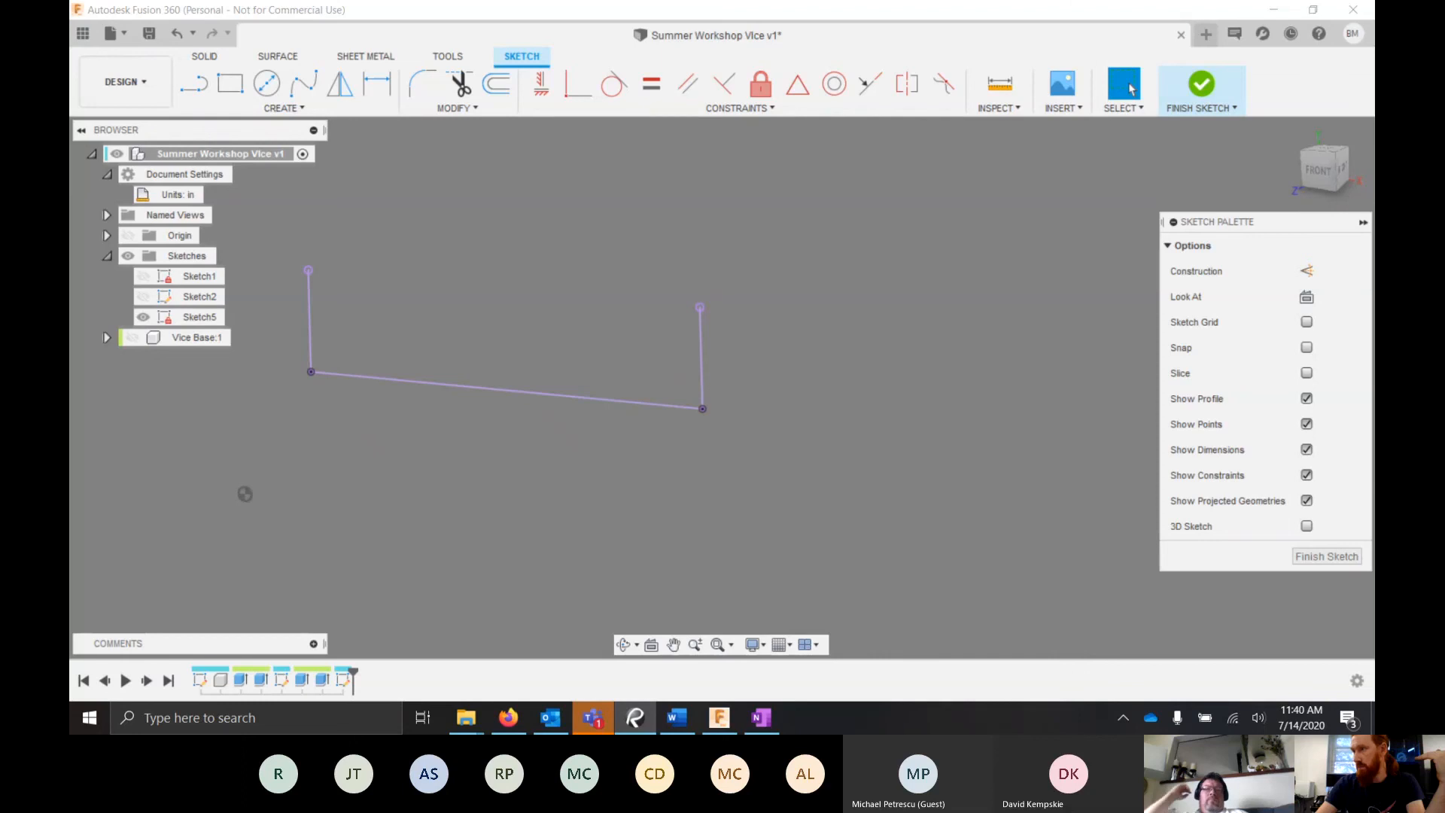
- Switch to the Drill Press Vice Drawing in the PDF viewer, examine the channel and Acme screw in Section B-B, and return to Fusion 360
key("alt+Tab")
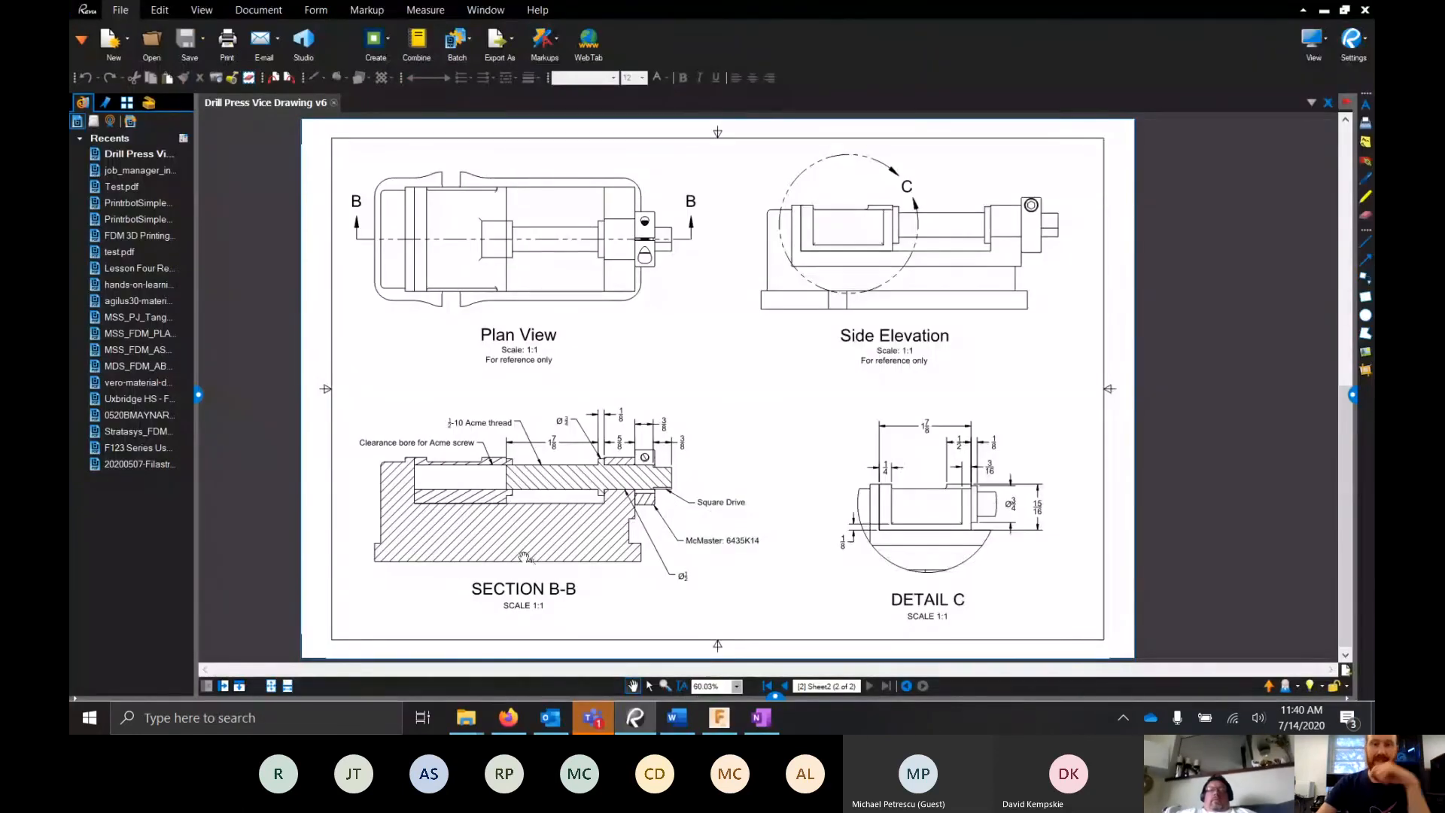
scroll(549, 479, "up", 4)
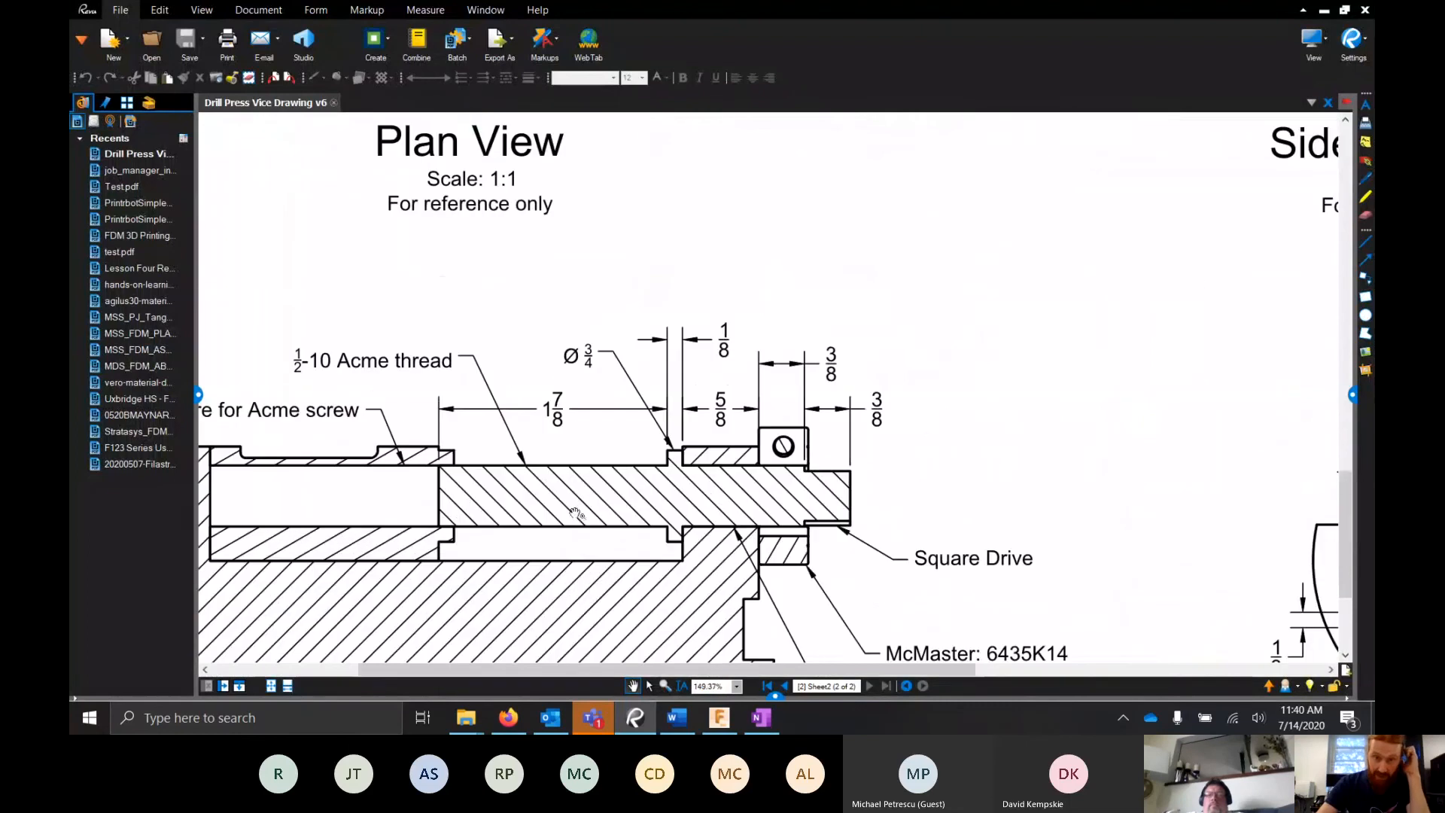
scroll(547, 508, "down", 4)
scroll(545, 536, "up", 2)
scroll(610, 564, "up", 2)
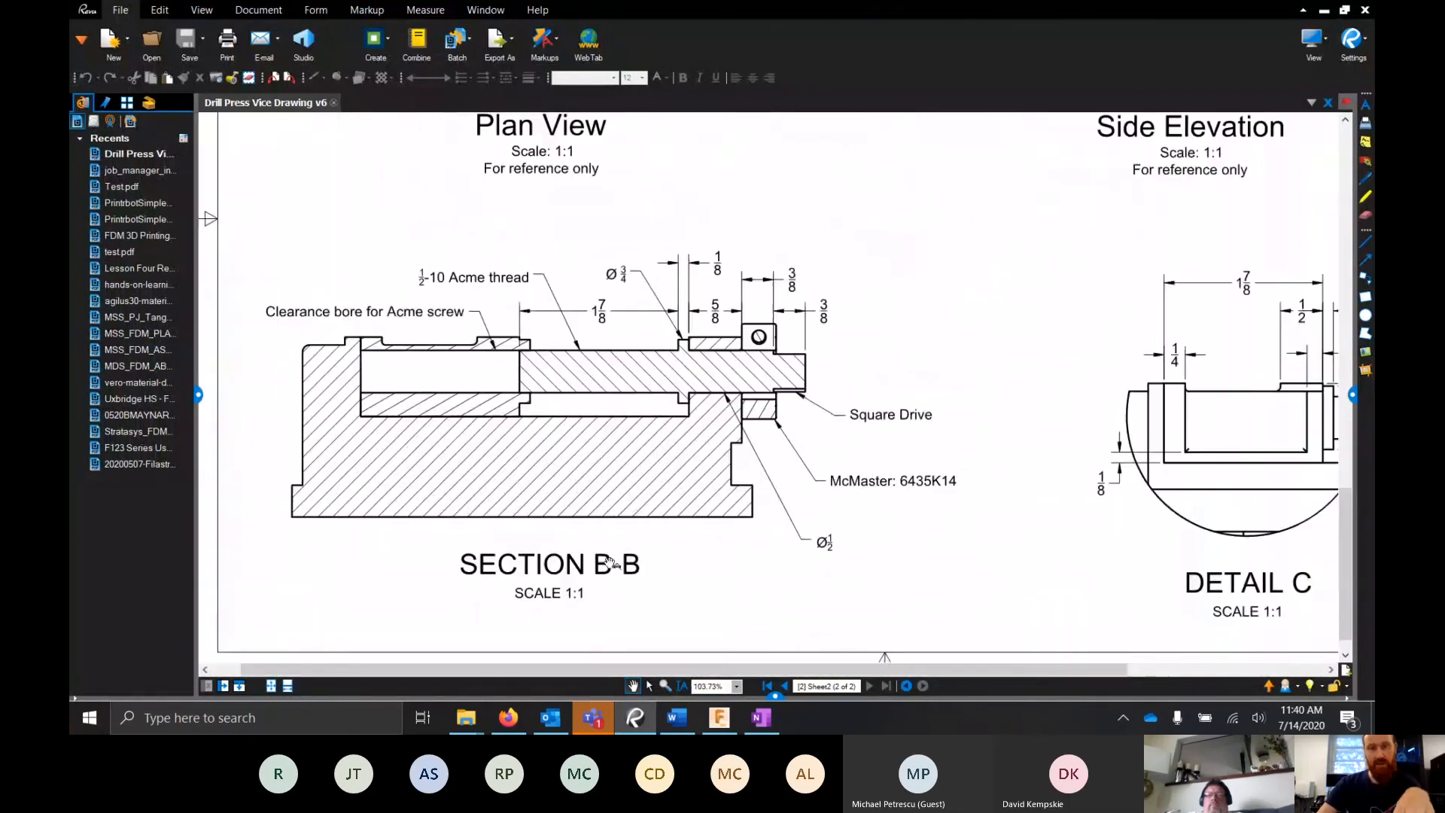
scroll(590, 599, "up", 2)
left_click_drag(631, 449, 700, 444)
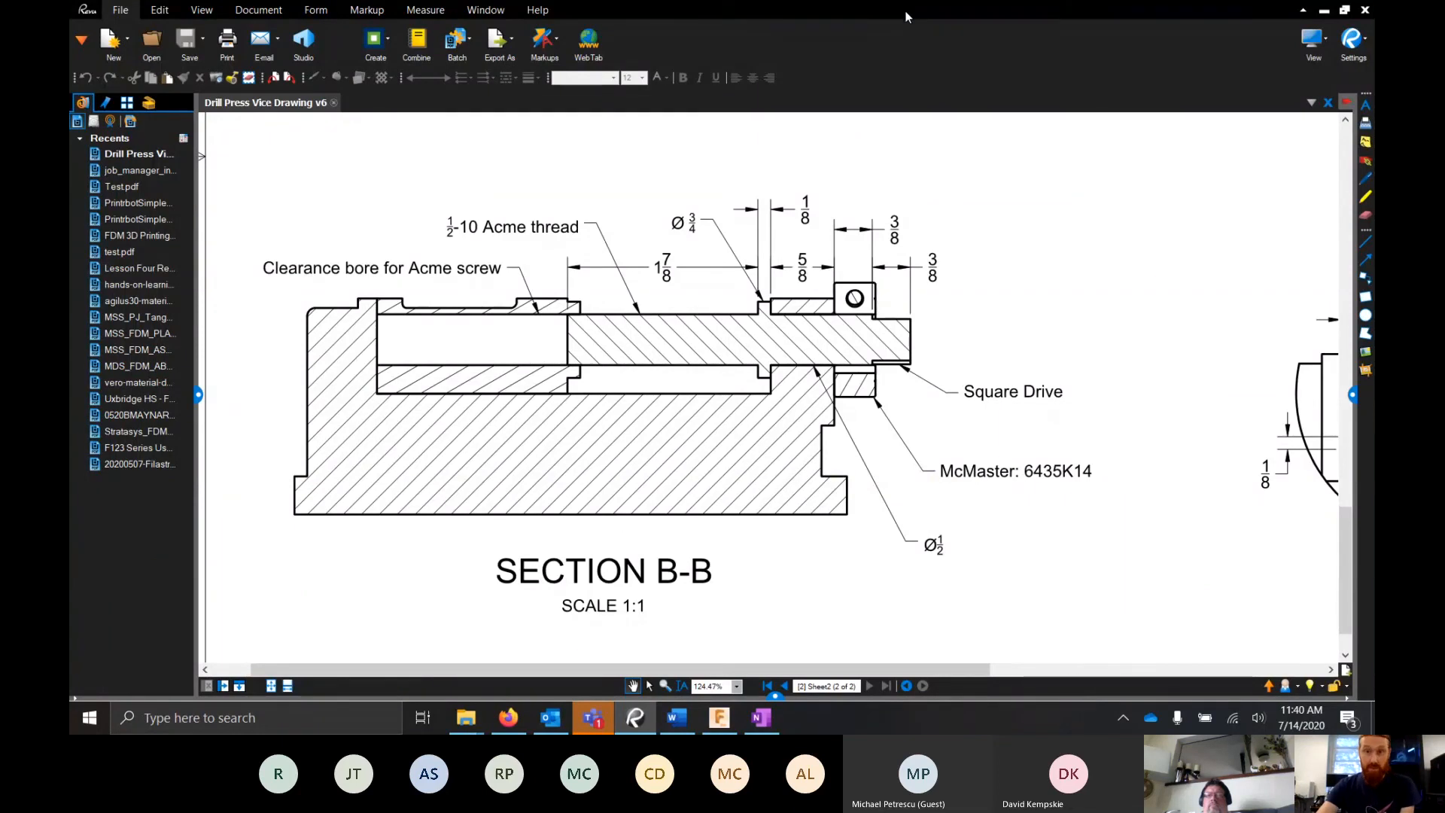
left_click_drag(906, 17, 1374, 13)
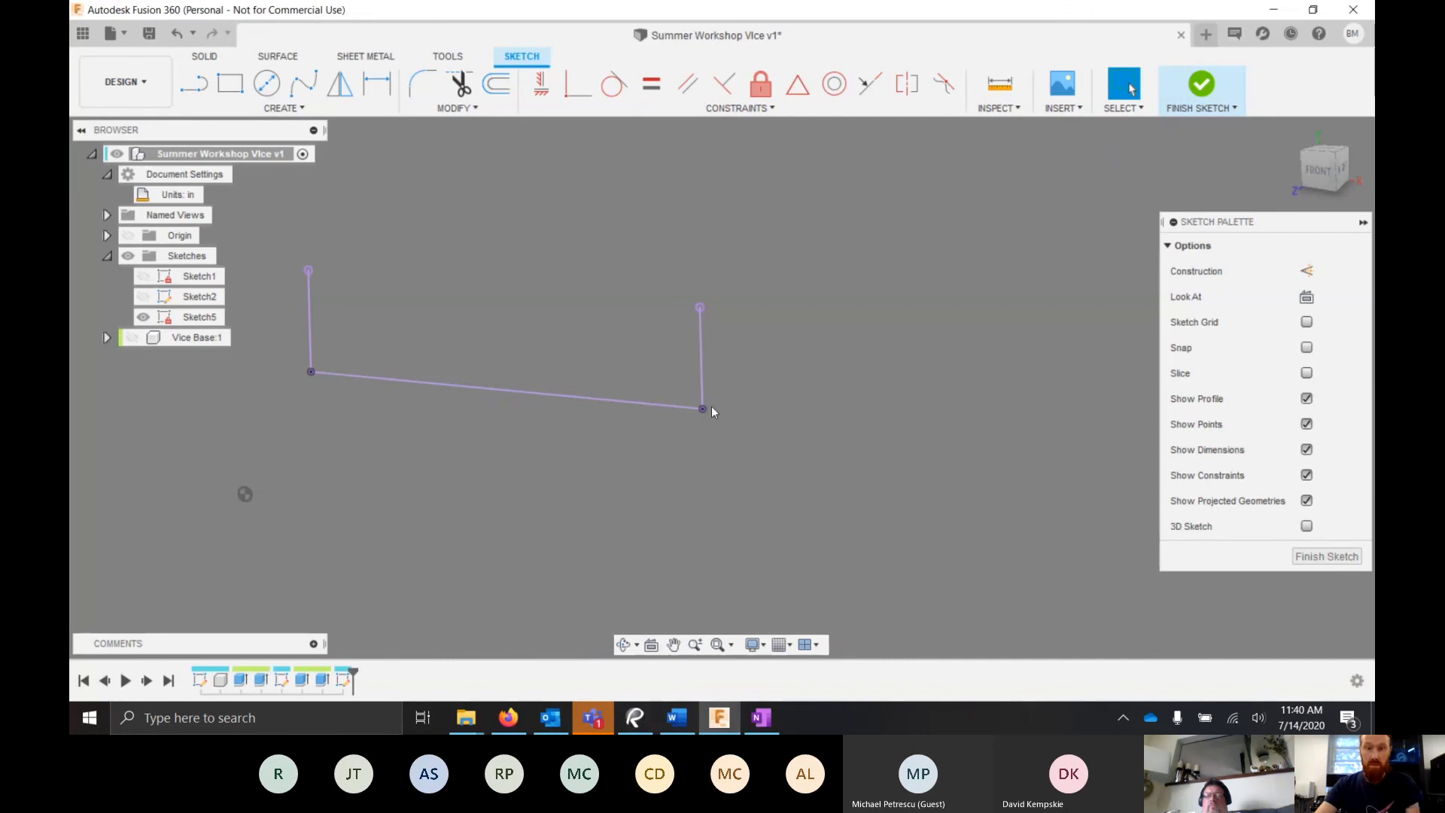
- Draw a horizontal line about 3.875 in long between the two projected upright lines, closing a rectangular profile above the channel floor
key("l")
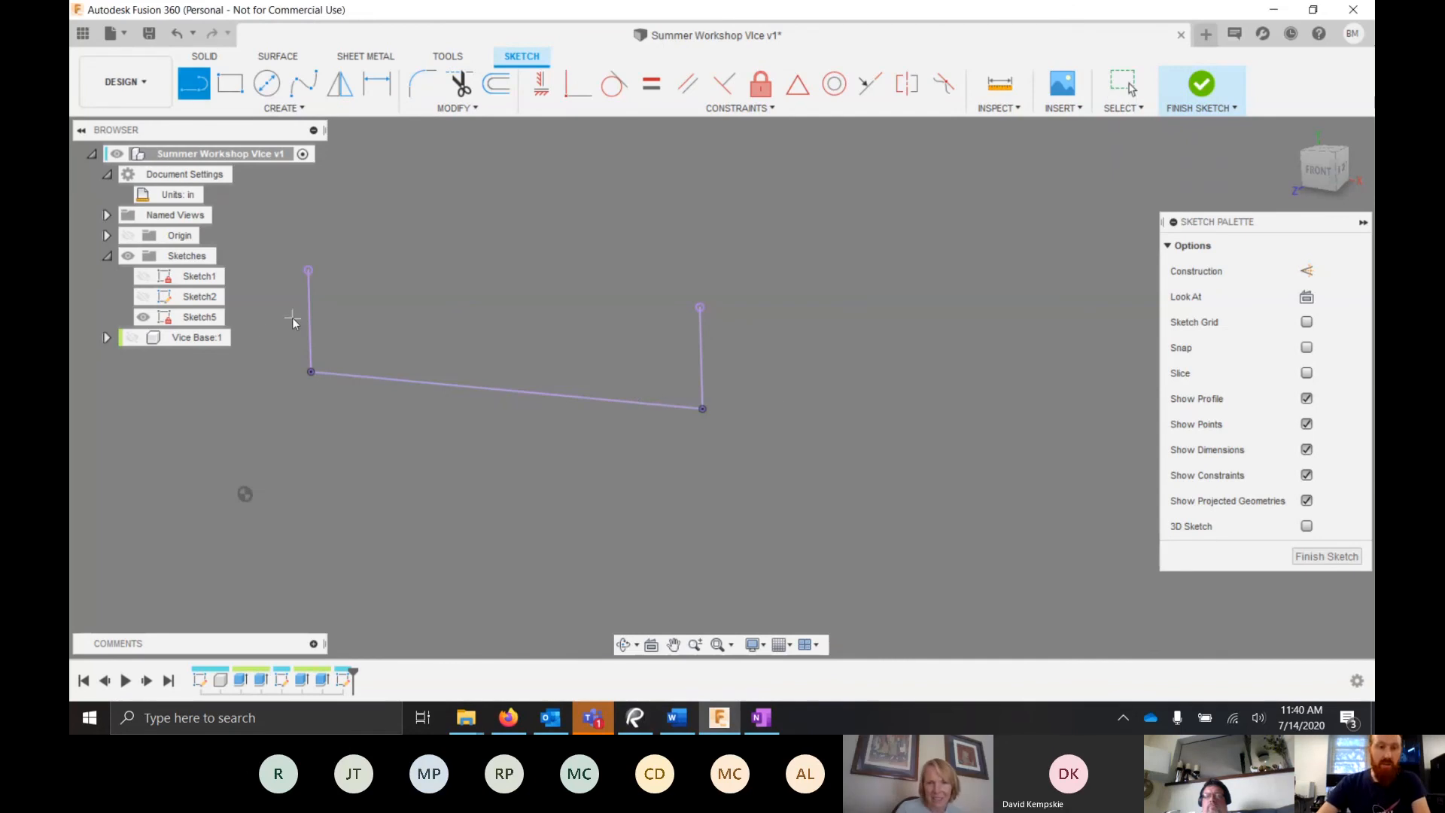
left_click(314, 311)
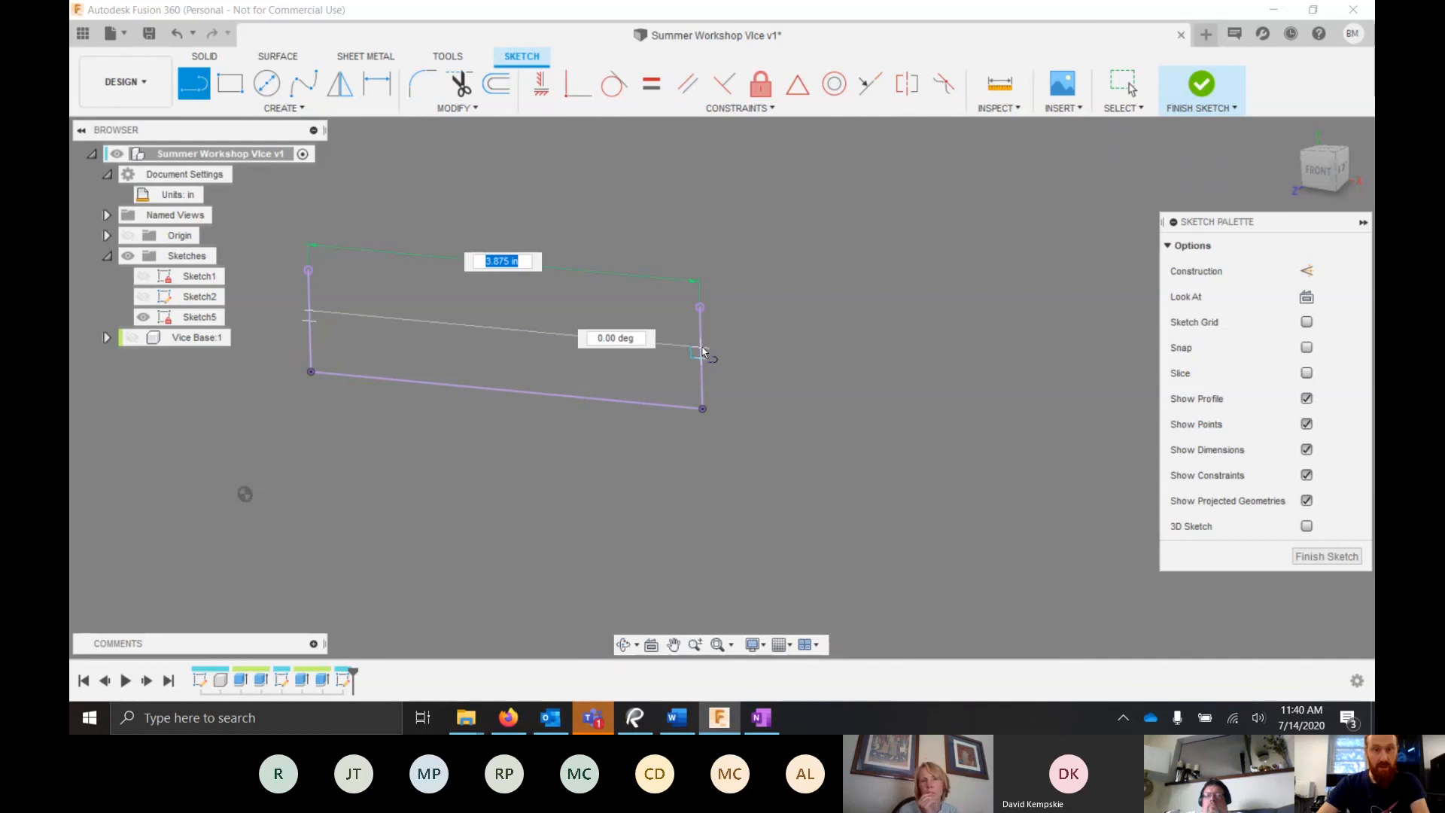
scroll(700, 349, "up", 5)
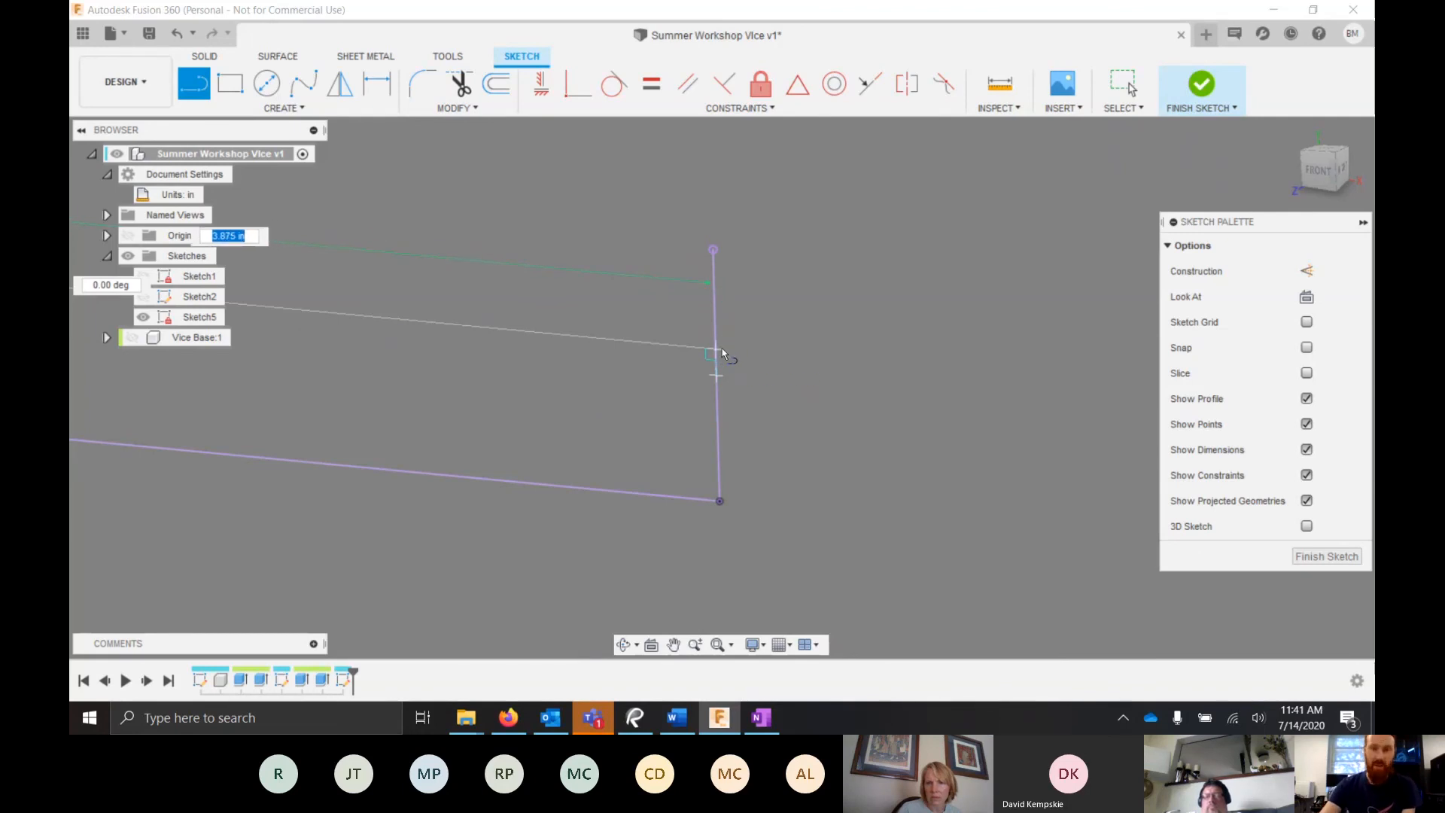
left_click(724, 342)
scroll(882, 358, "down", 2)
scroll(938, 348, "down", 3)
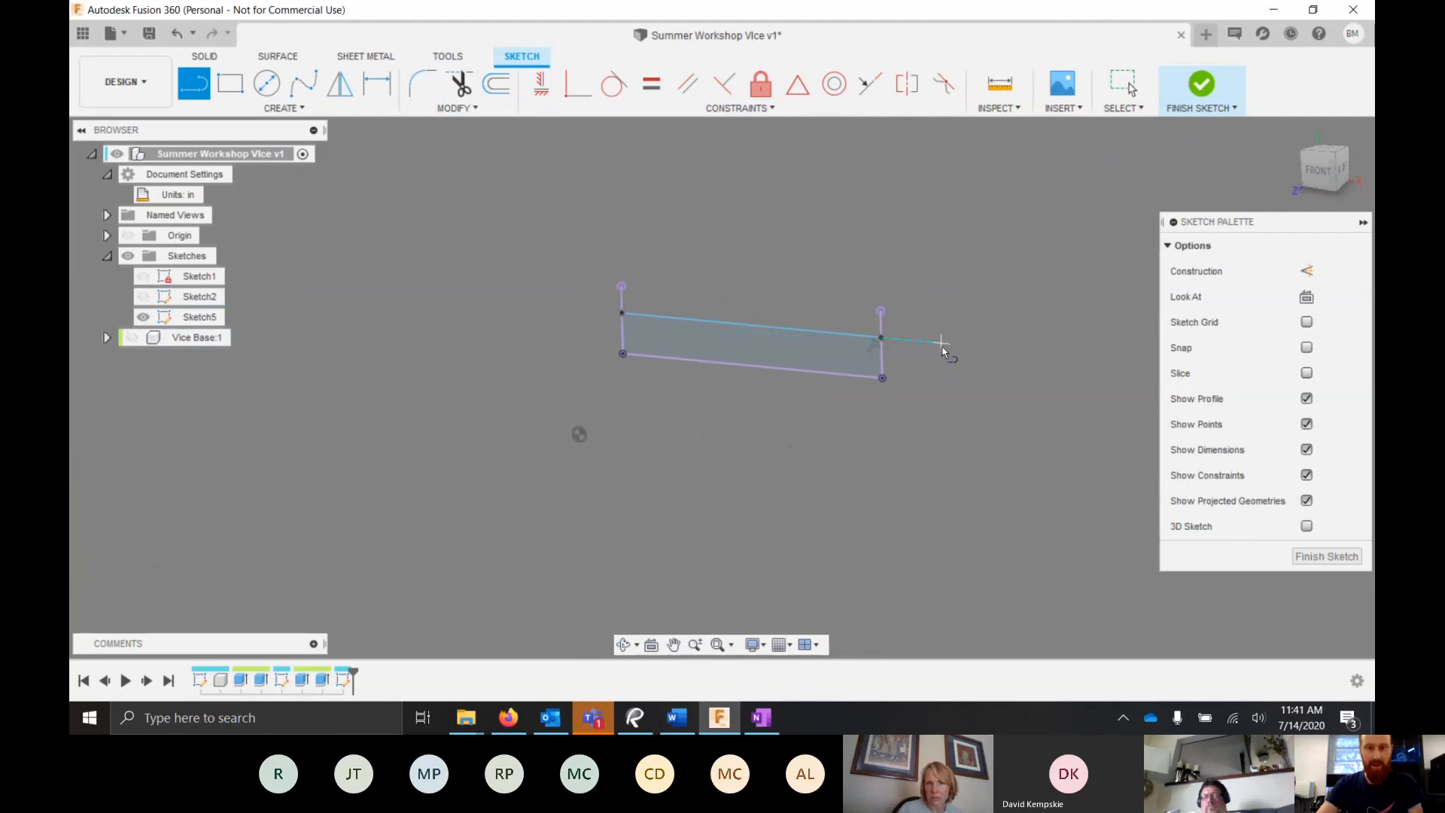
scroll(948, 341, "up", 2)
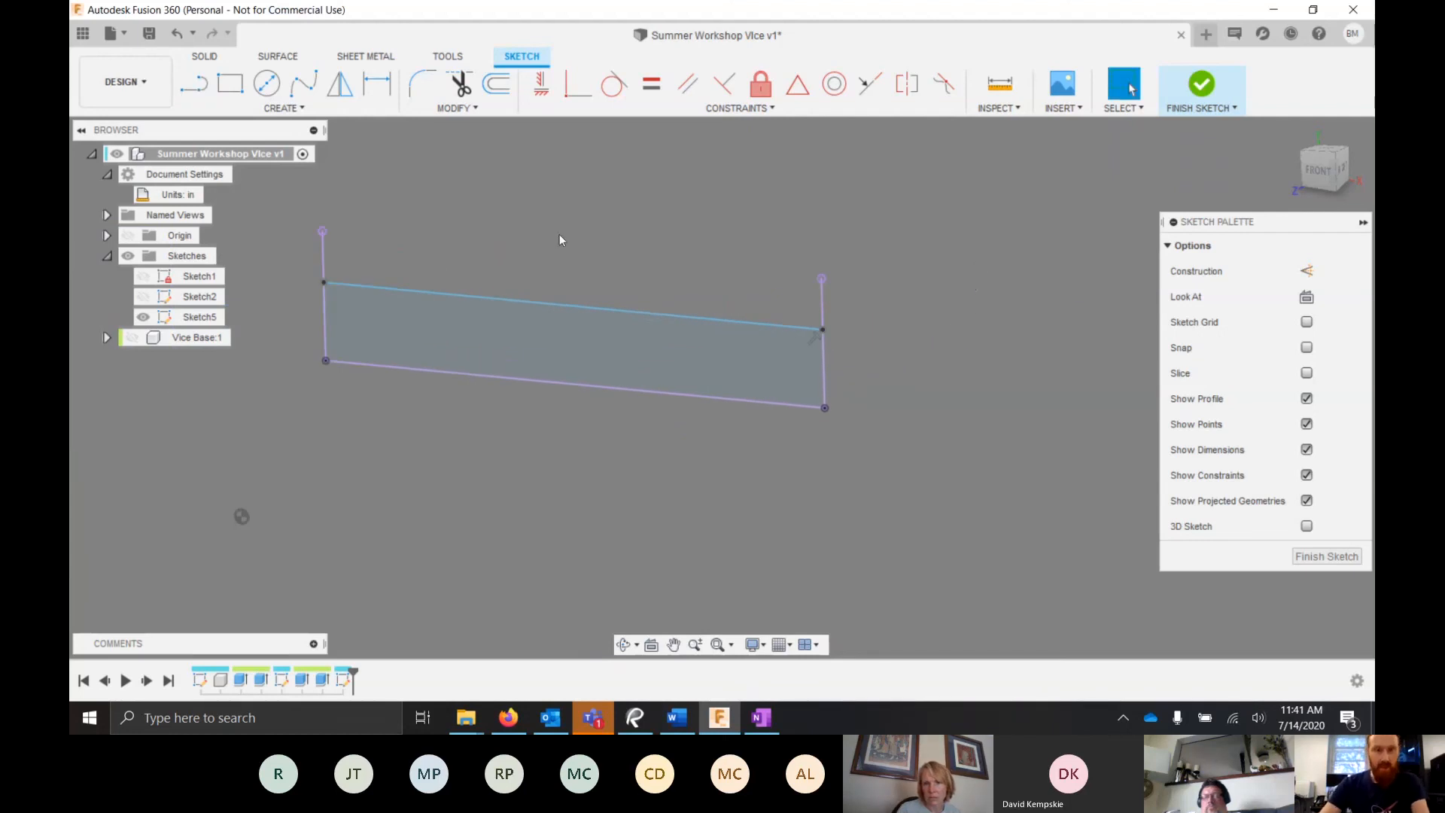
scroll(629, 247, "down", 2)
scroll(771, 415, "down", 2)
scroll(556, 262, "up", 2)
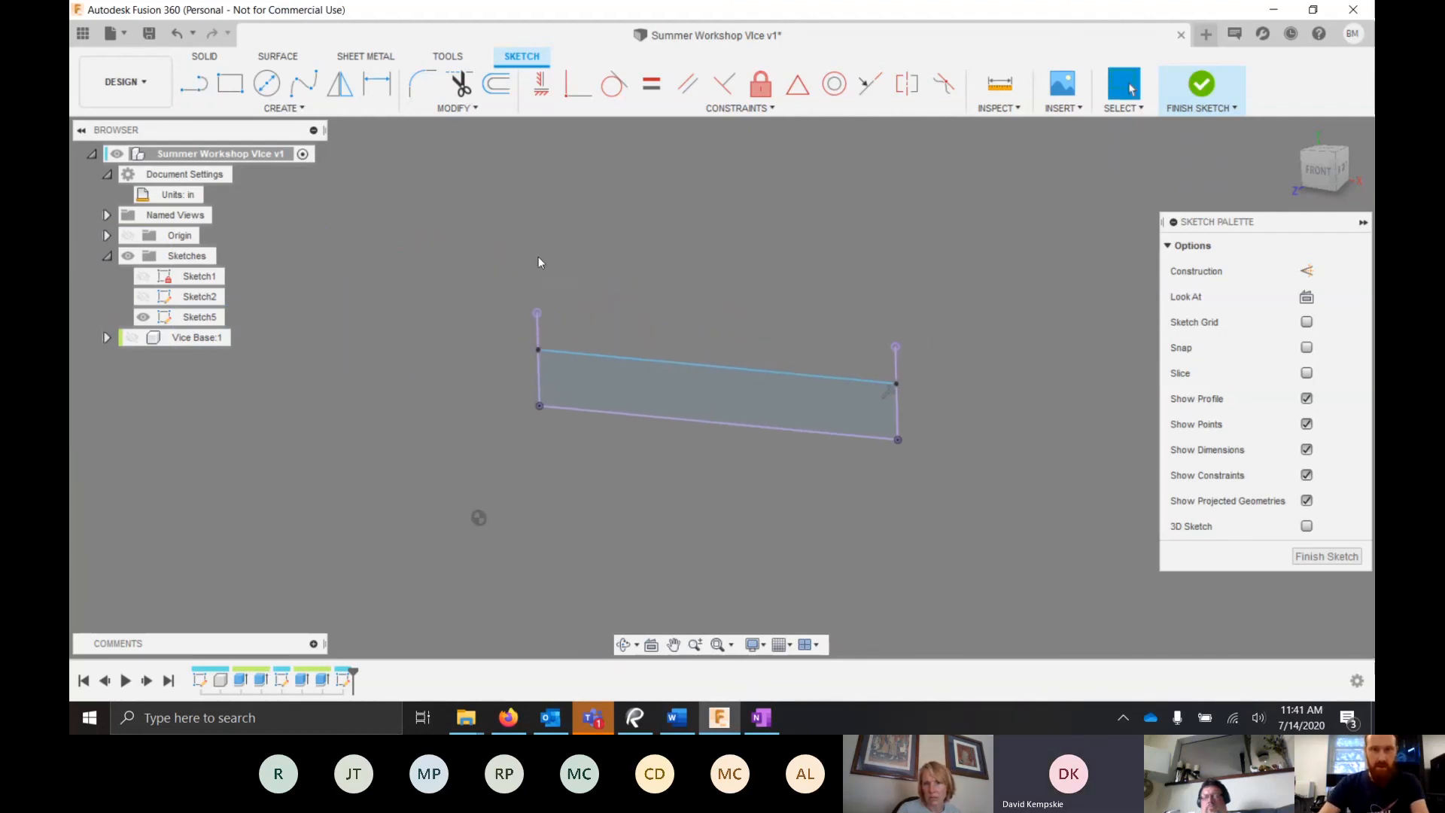
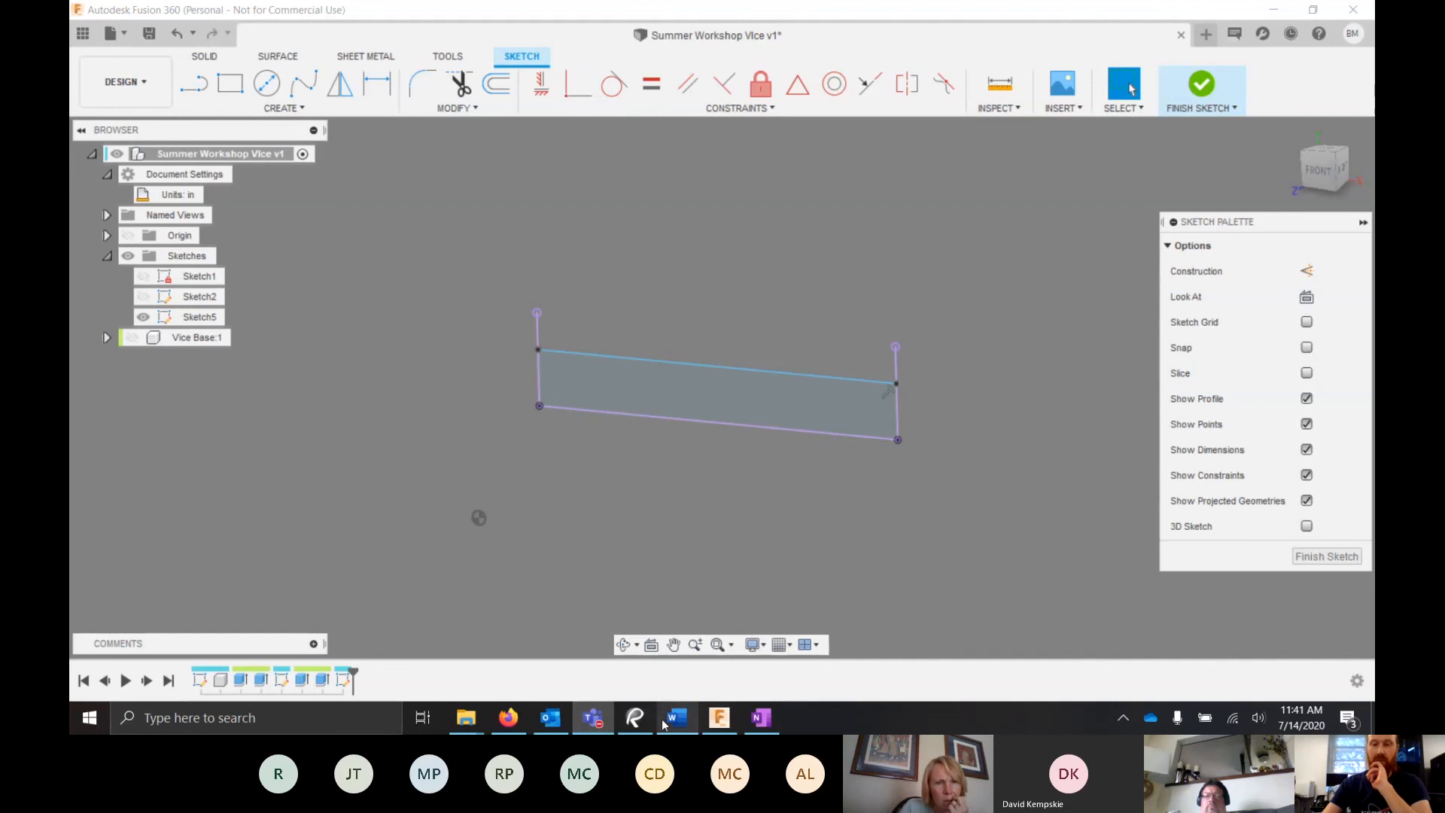
- Switch to the Drill Press Vice Drawing in the PDF viewer, examine the whole of Section B-B enlarged, and return to Fusion 360
left_click(634, 717)
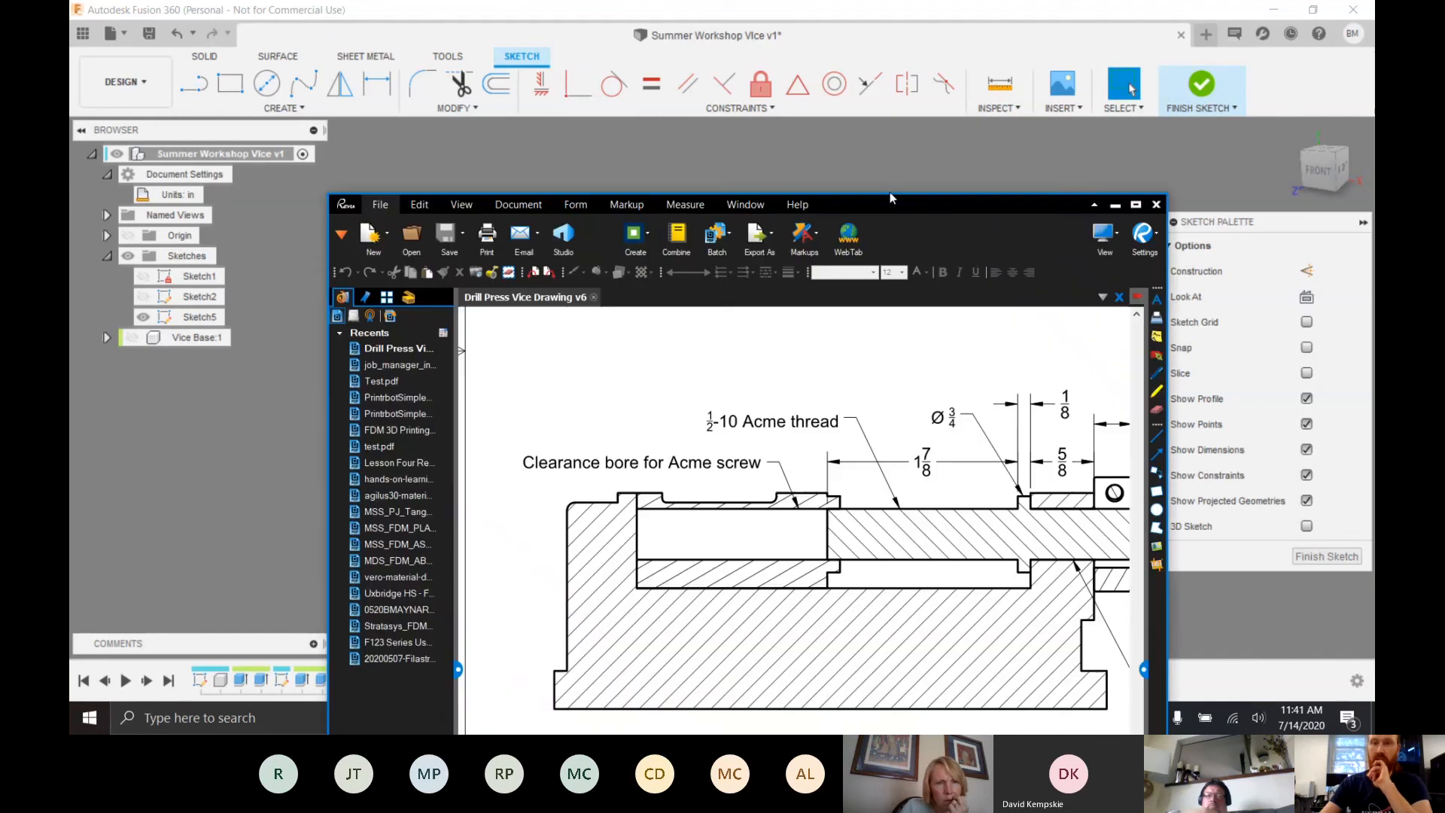
double_click(889, 198)
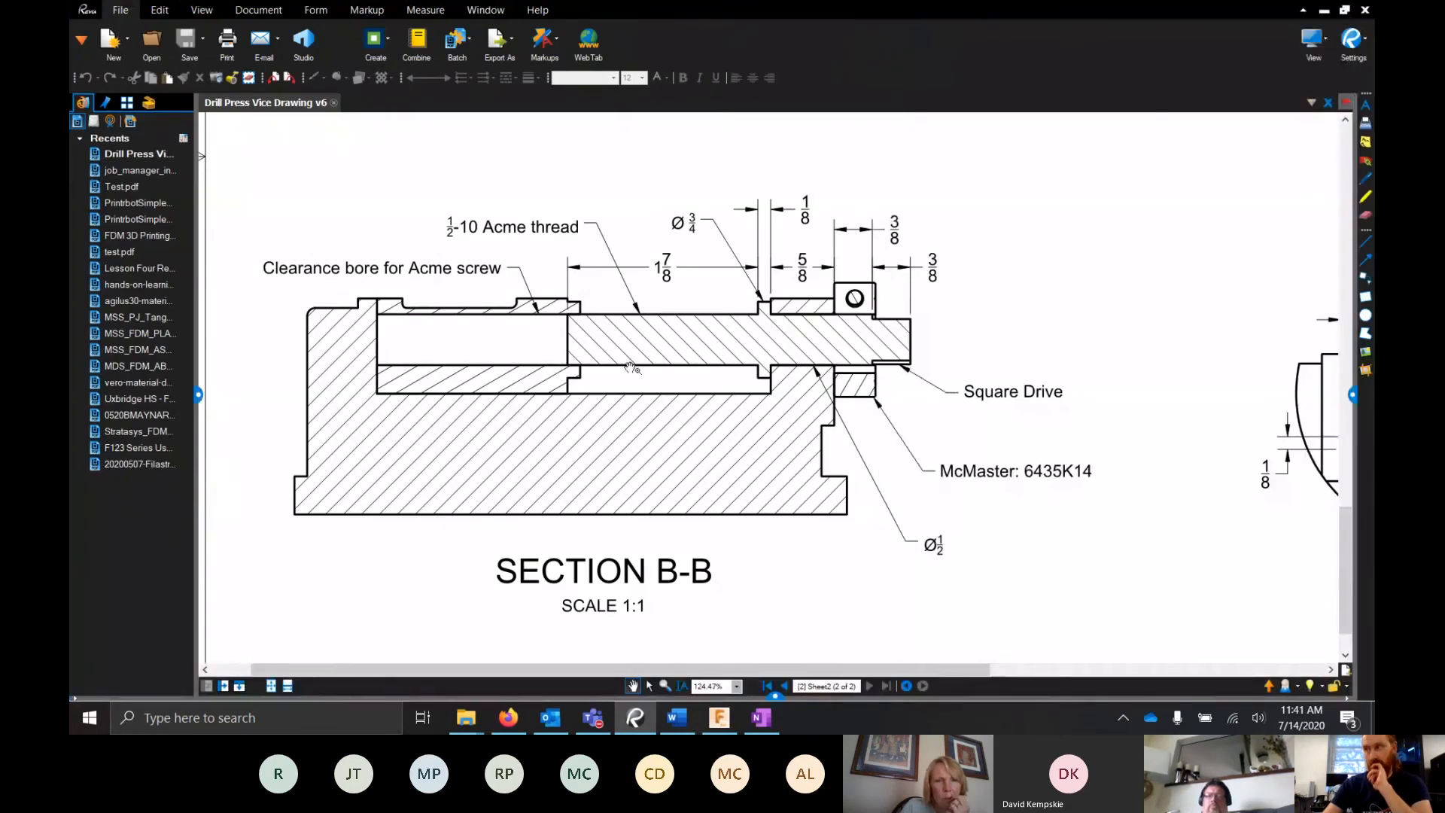
scroll(674, 387, "down", 4)
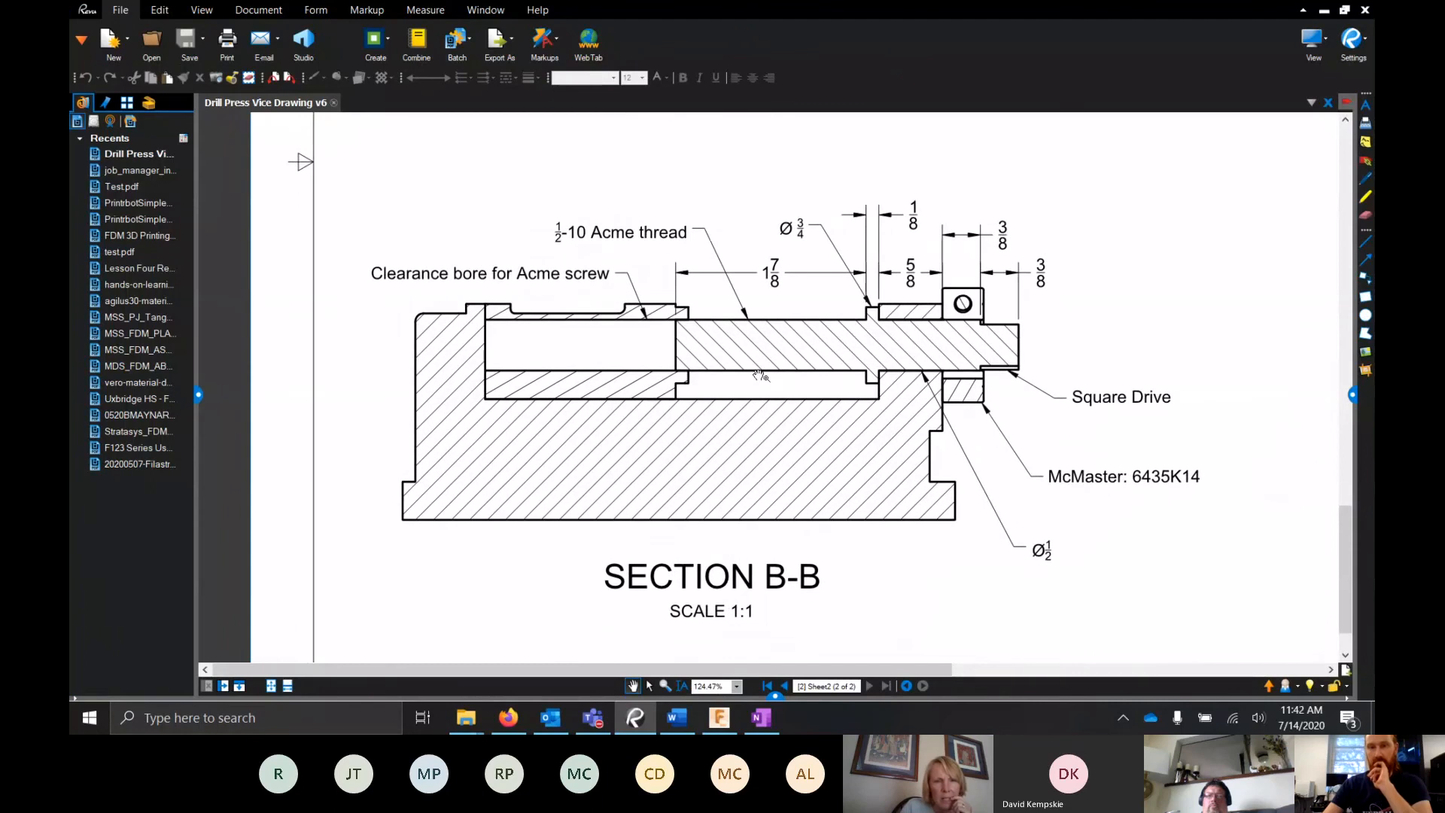
key("alt+Tab")
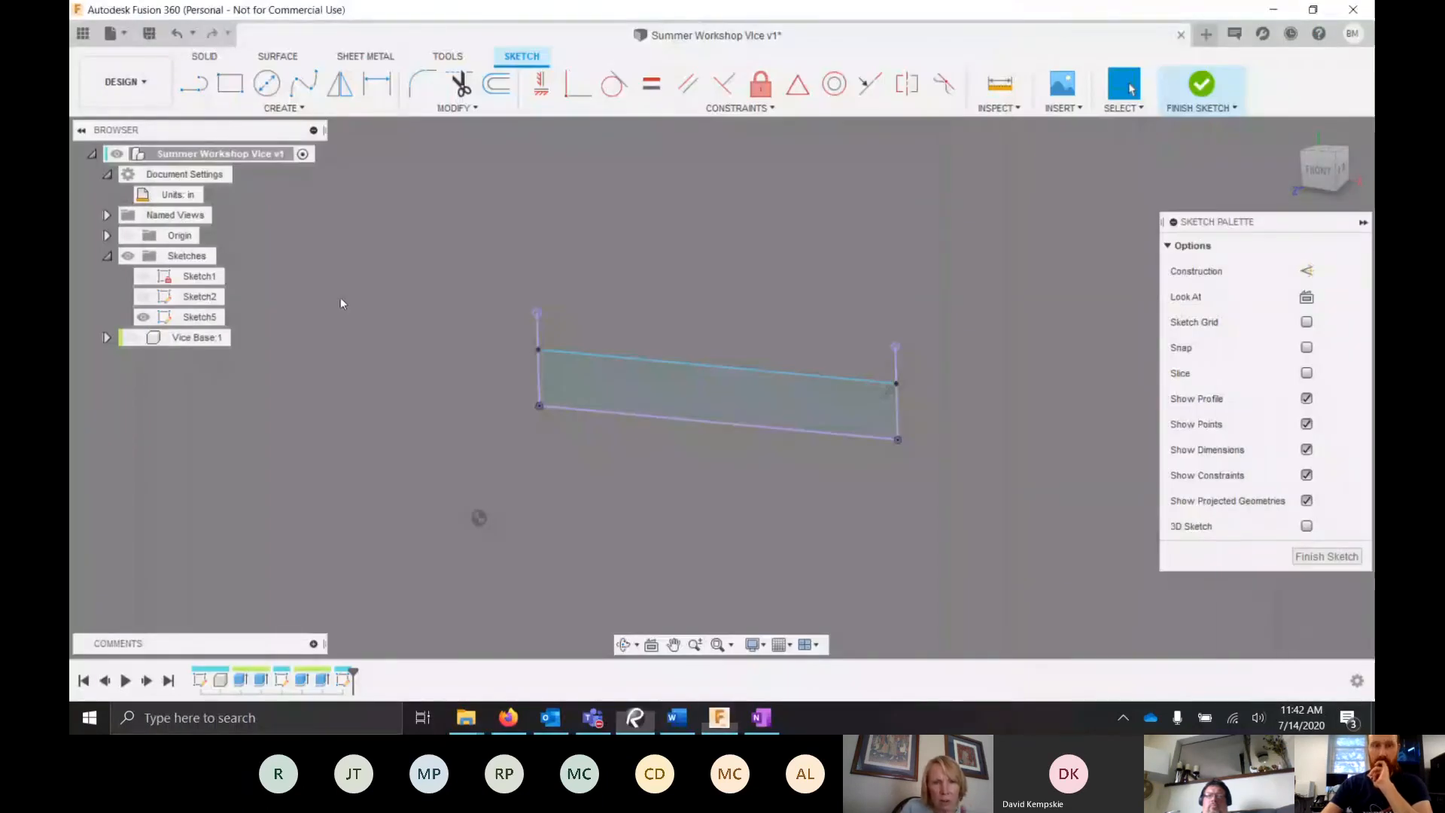
- Finish the channel profile sketch and show the Vice Base component again around it
left_click(1200, 85)
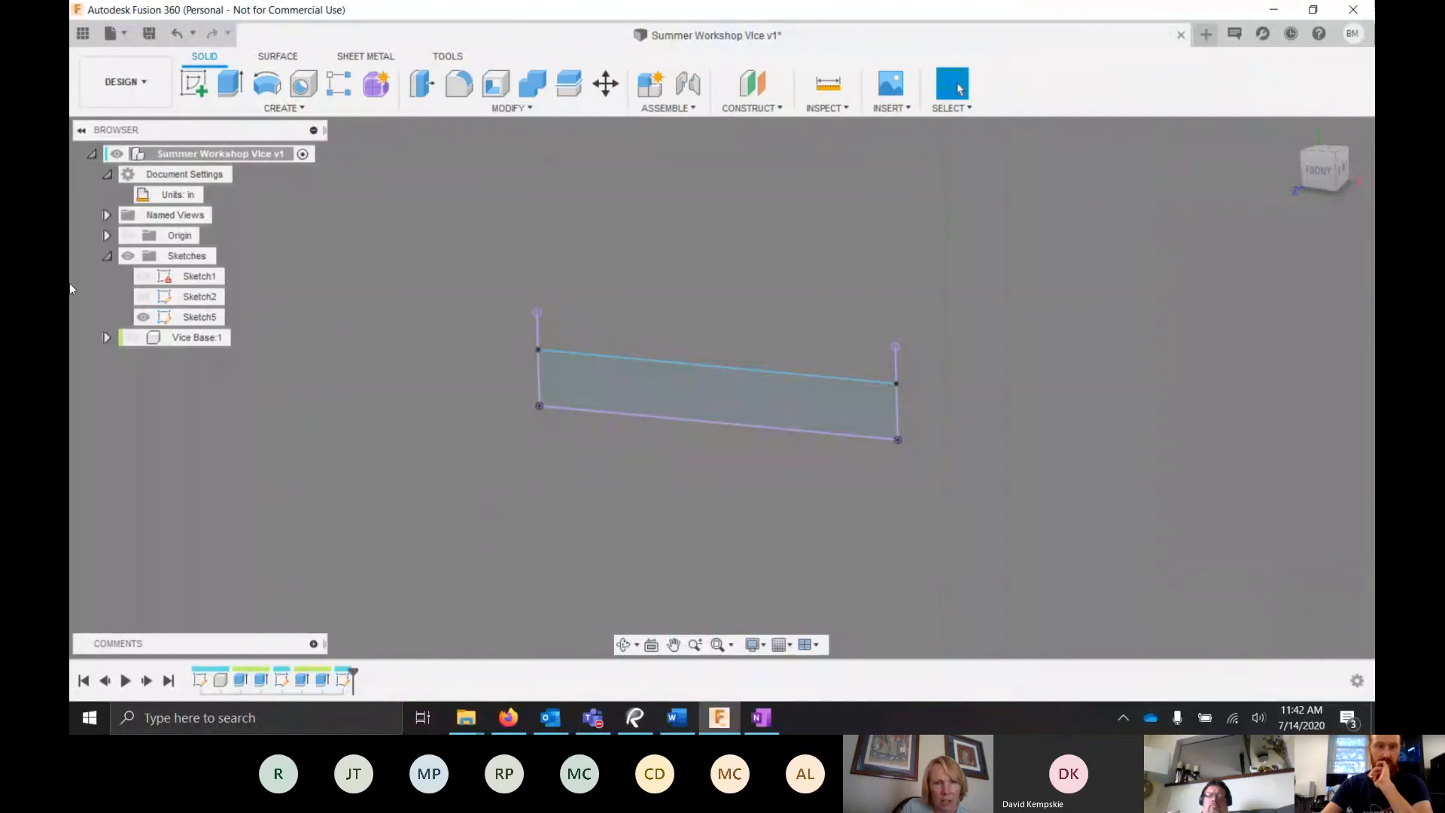
left_click(133, 338)
scroll(927, 336, "down", 2)
scroll(747, 426, "up", 2)
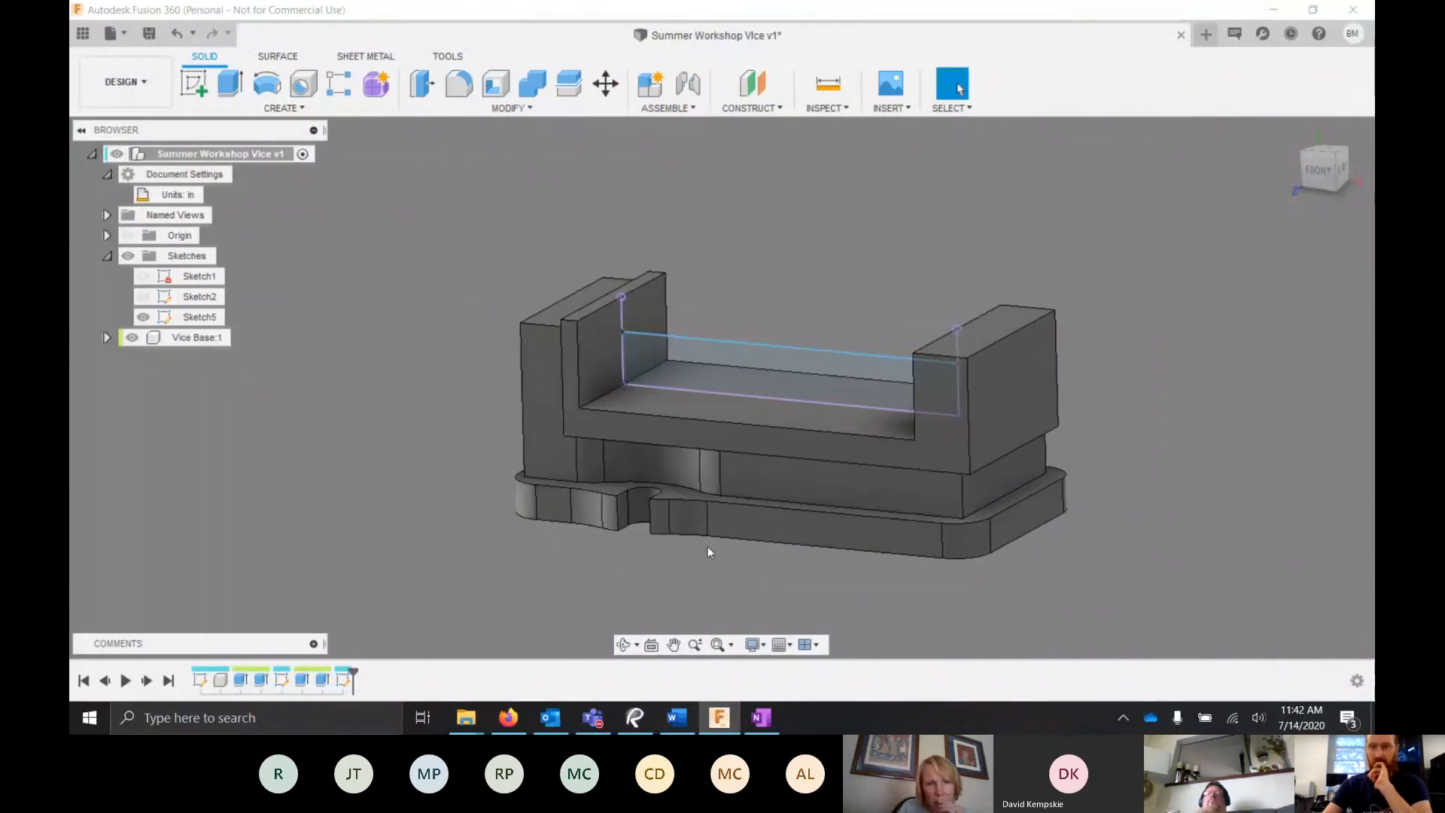
scroll(712, 418, "up", 1)
middle_click_drag(712, 418, 607, 441, "shift")
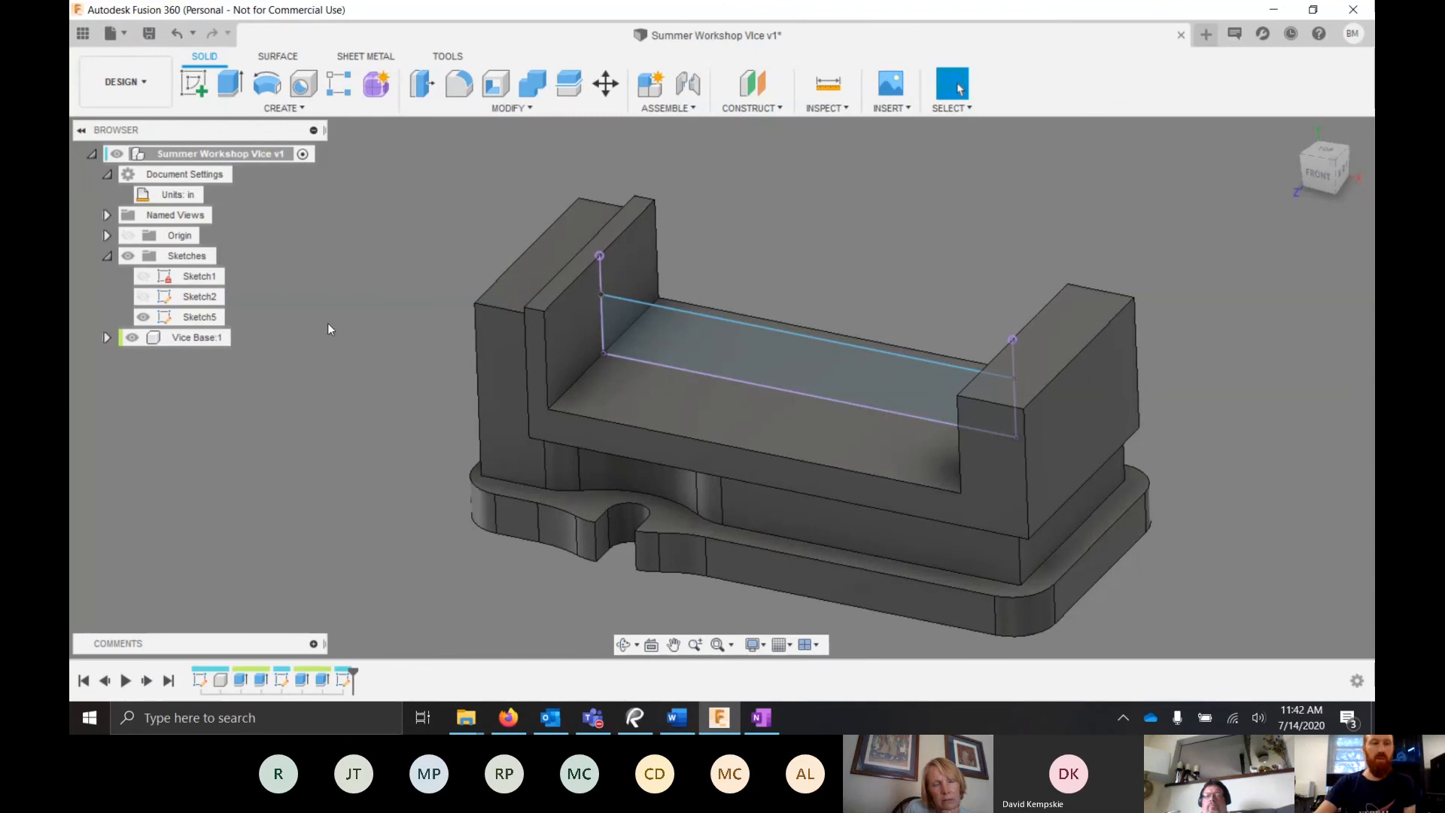
- Hide Sketch5 and show Sketch2 to inspect its outline on the underside of the base
left_click(198, 297)
left_click(143, 316)
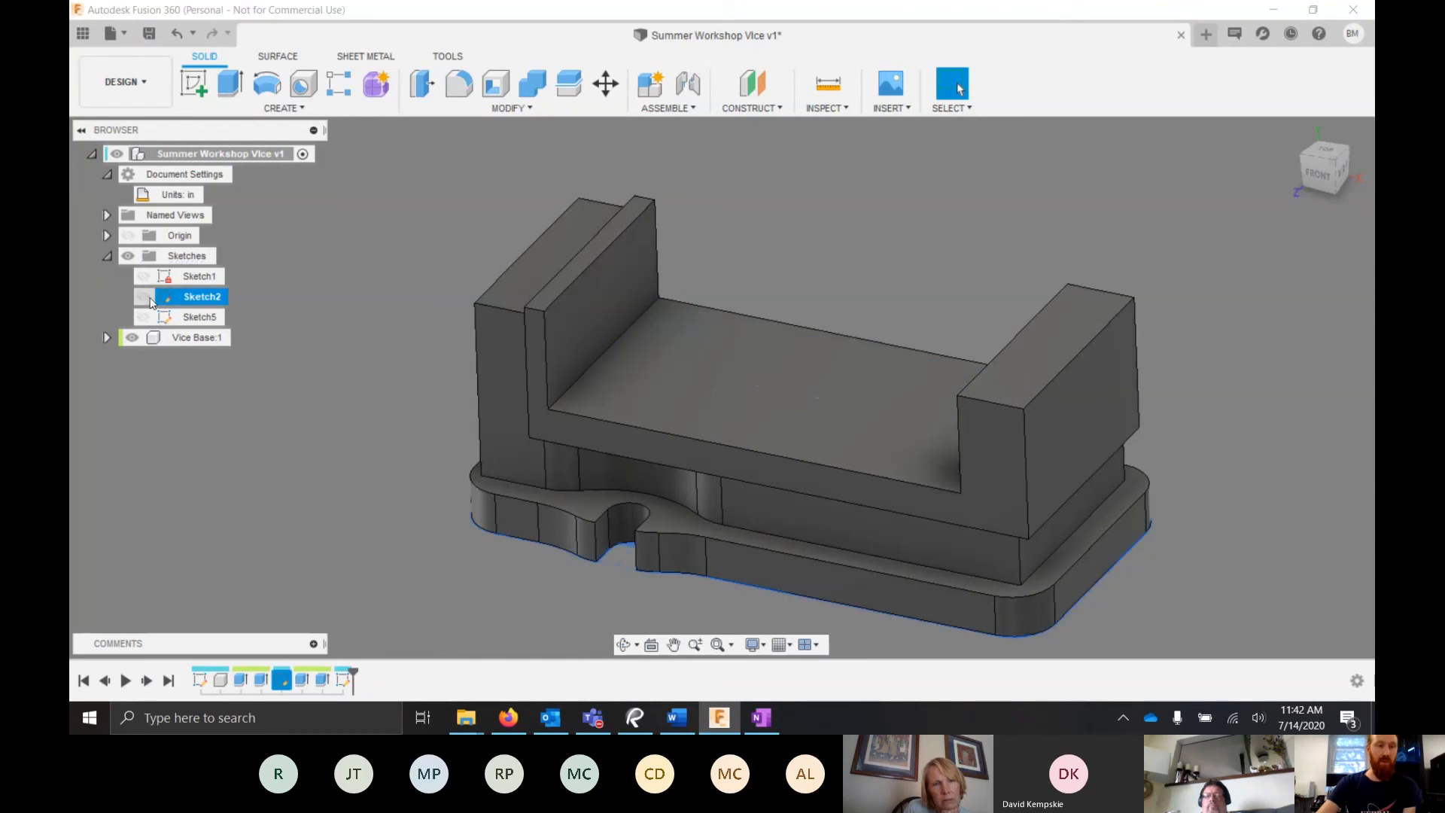
left_click(144, 296)
left_click(388, 418)
middle_click_drag(760, 613, 760, 467, "shift")
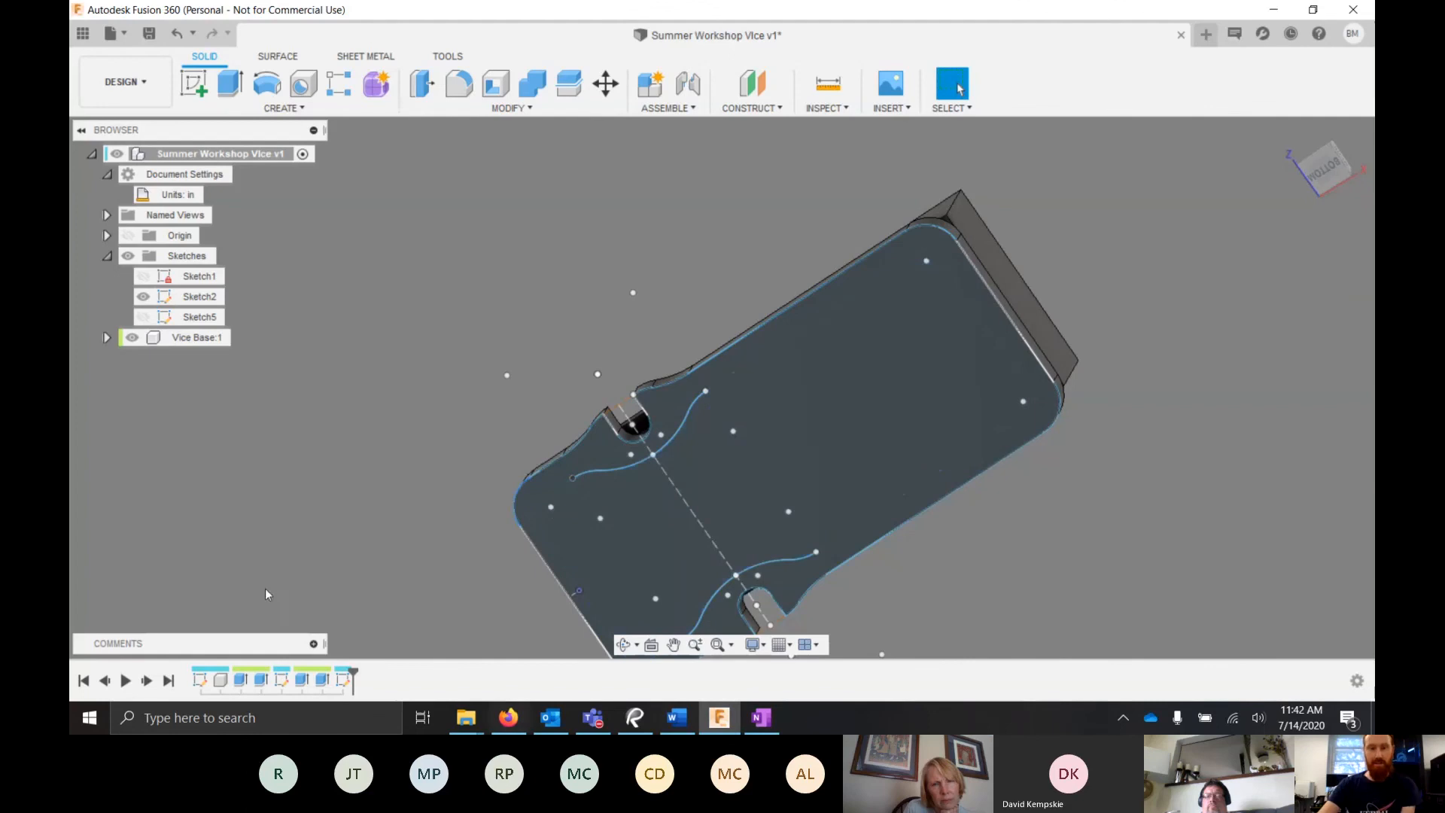
- Roll the history back to before Sketch2, select the base's bottom face, and roll forward past Sketch2 to examine how it sits on that face
left_click_drag(352, 671, 272, 671)
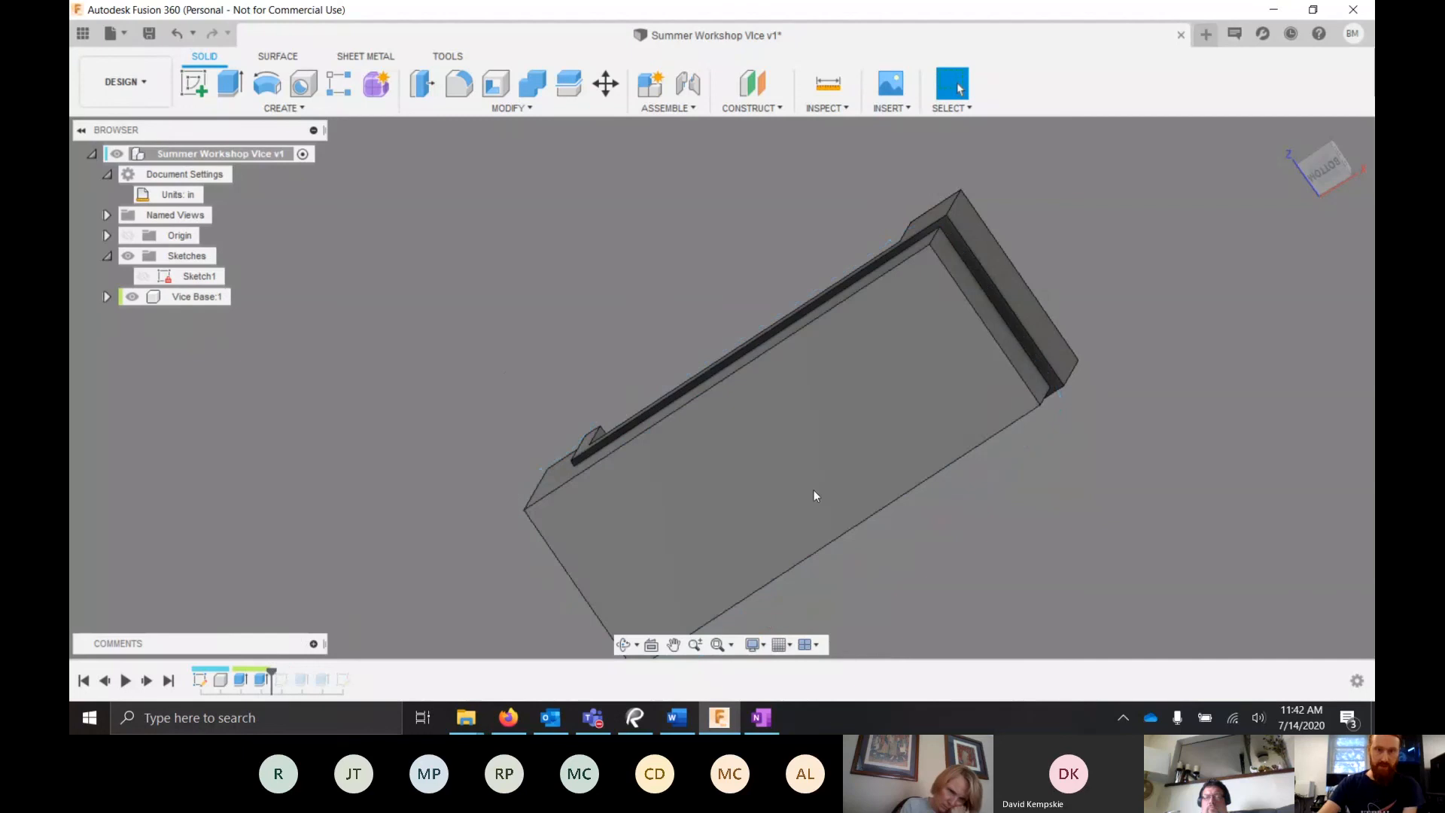
middle_click_drag(680, 476, 772, 397, "shift")
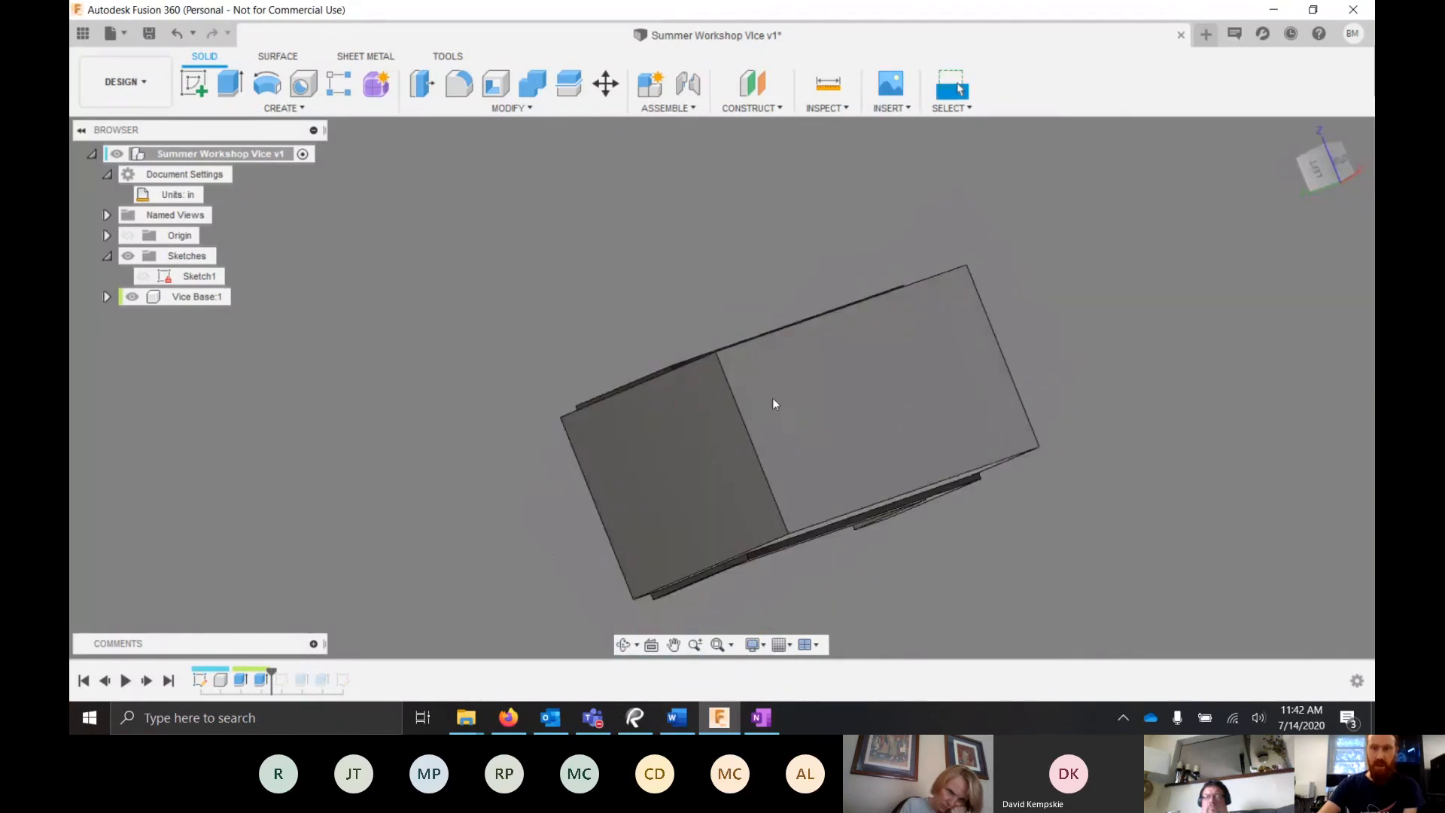
left_click(840, 469)
scroll(838, 463, "down", 1)
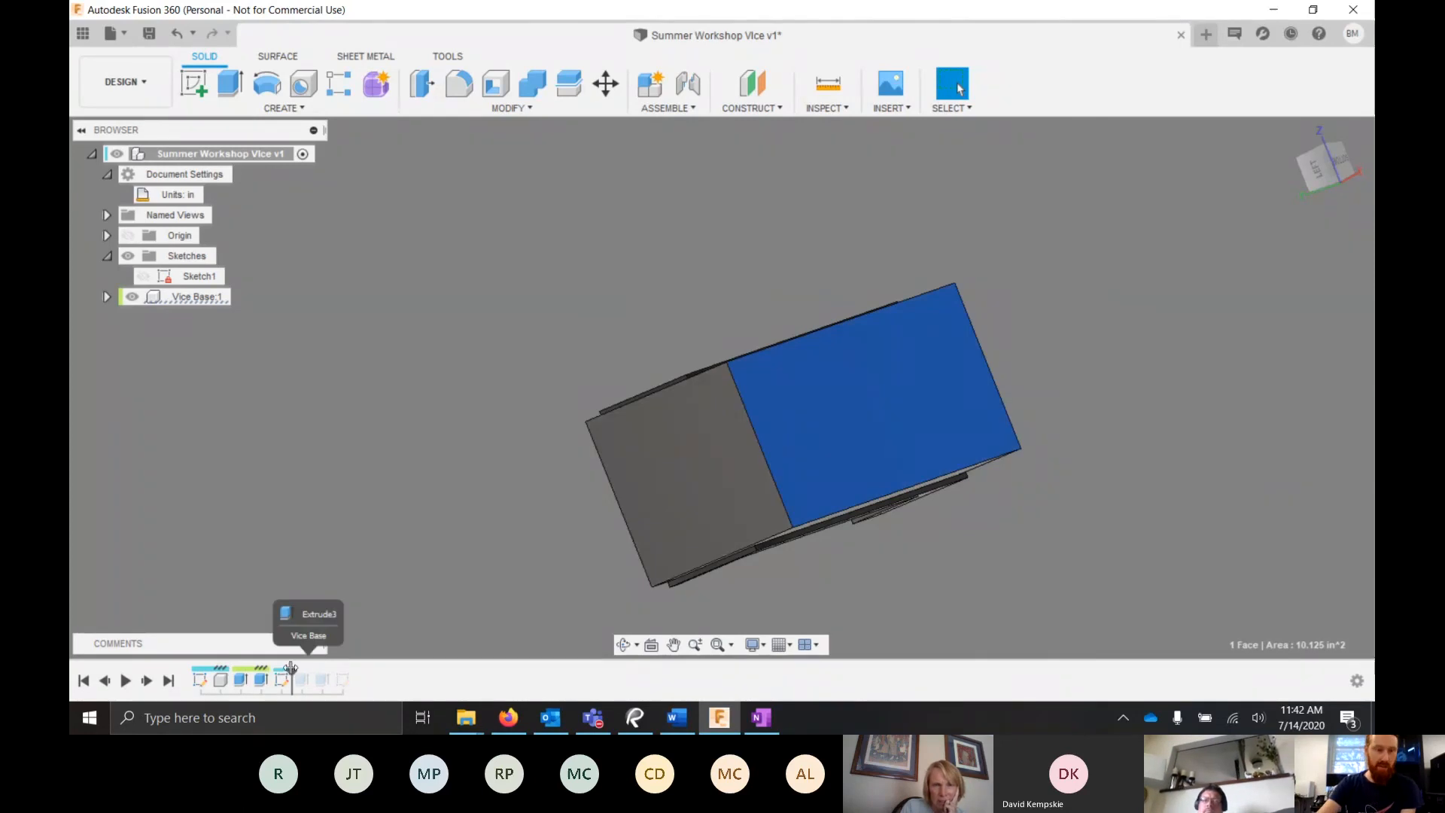
left_click_drag(280, 673, 292, 672)
middle_click_drag(738, 442, 726, 470, "shift")
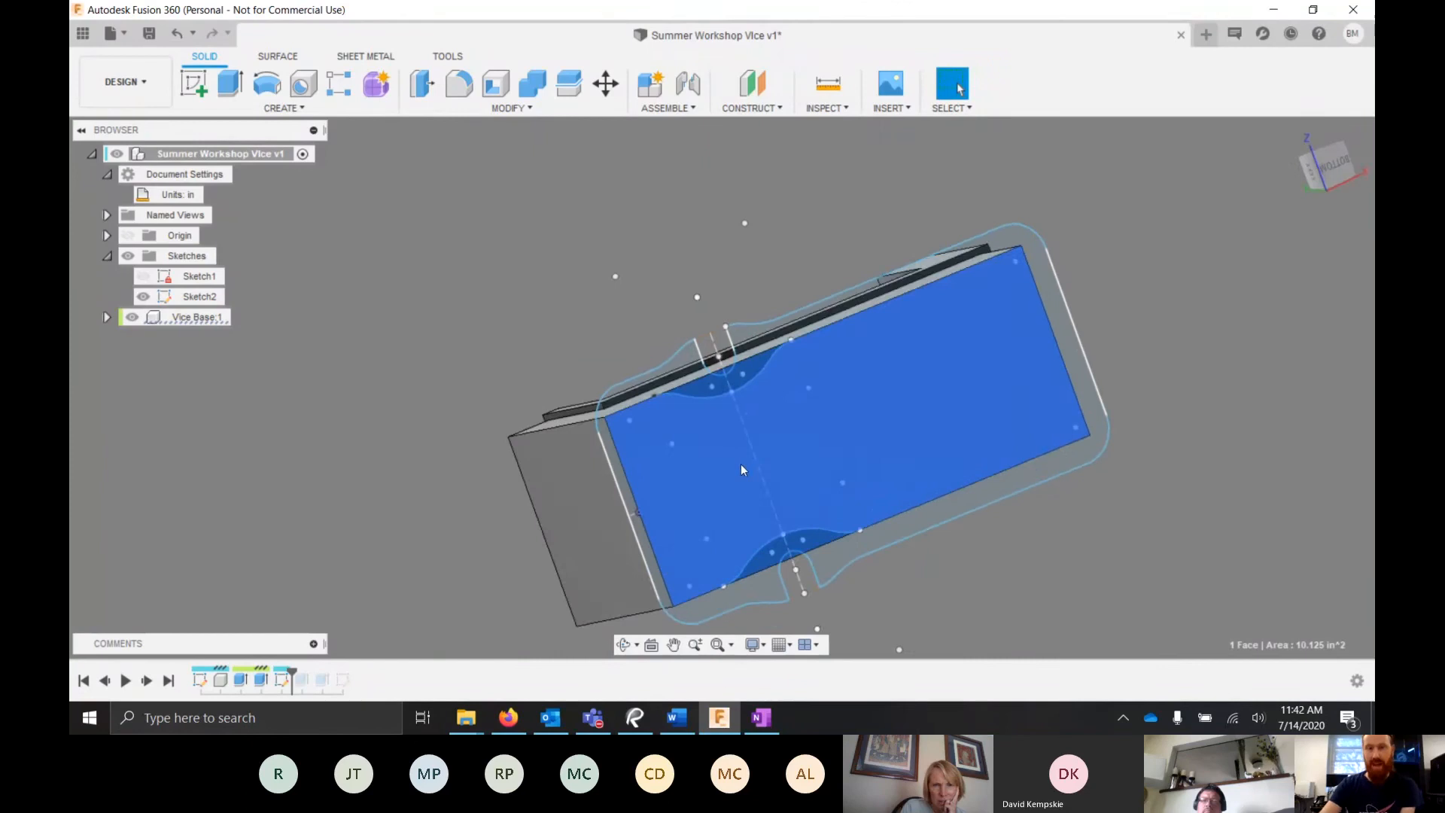
scroll(651, 481, "up", 2)
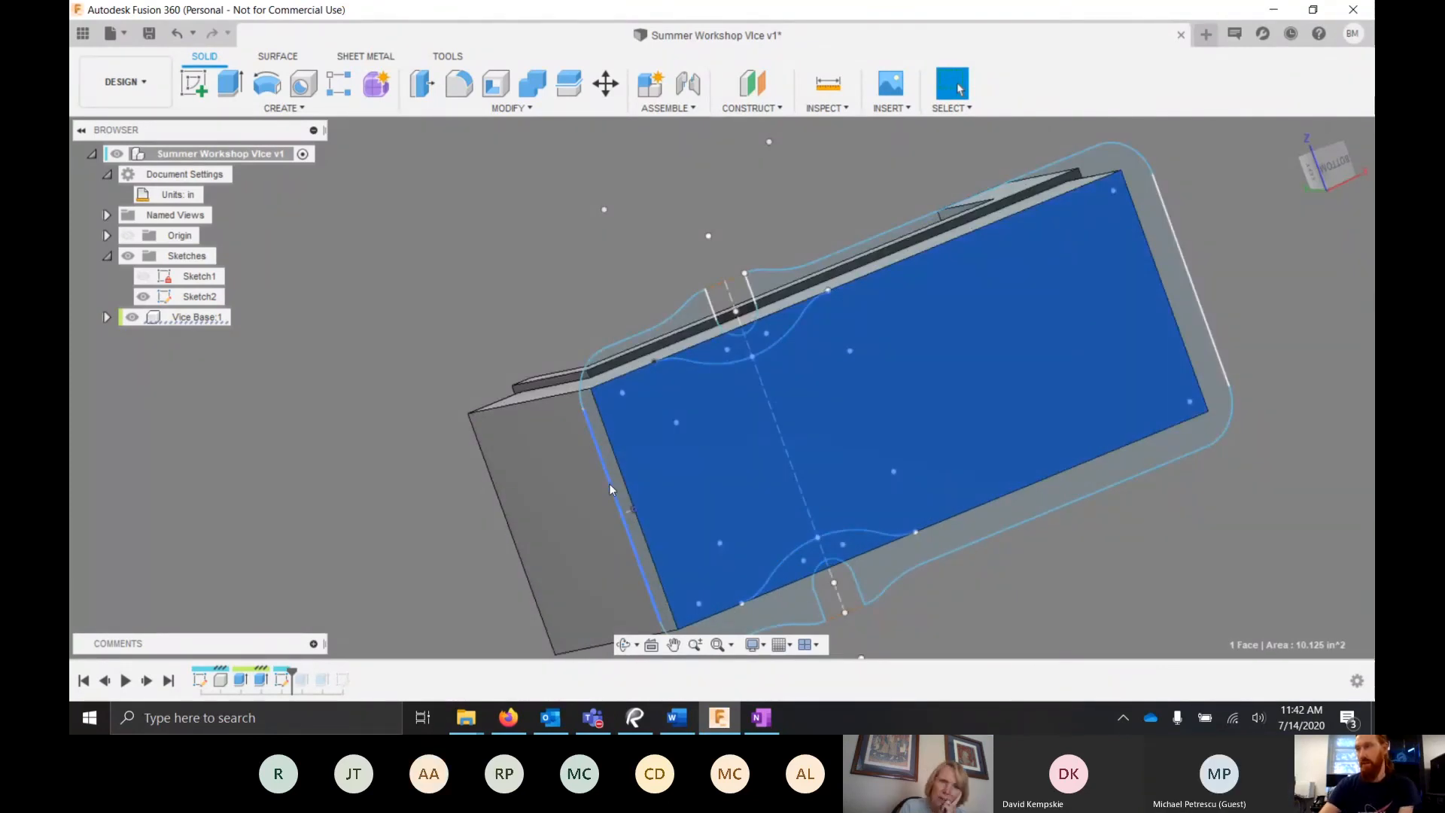
scroll(643, 420, "down", 2)
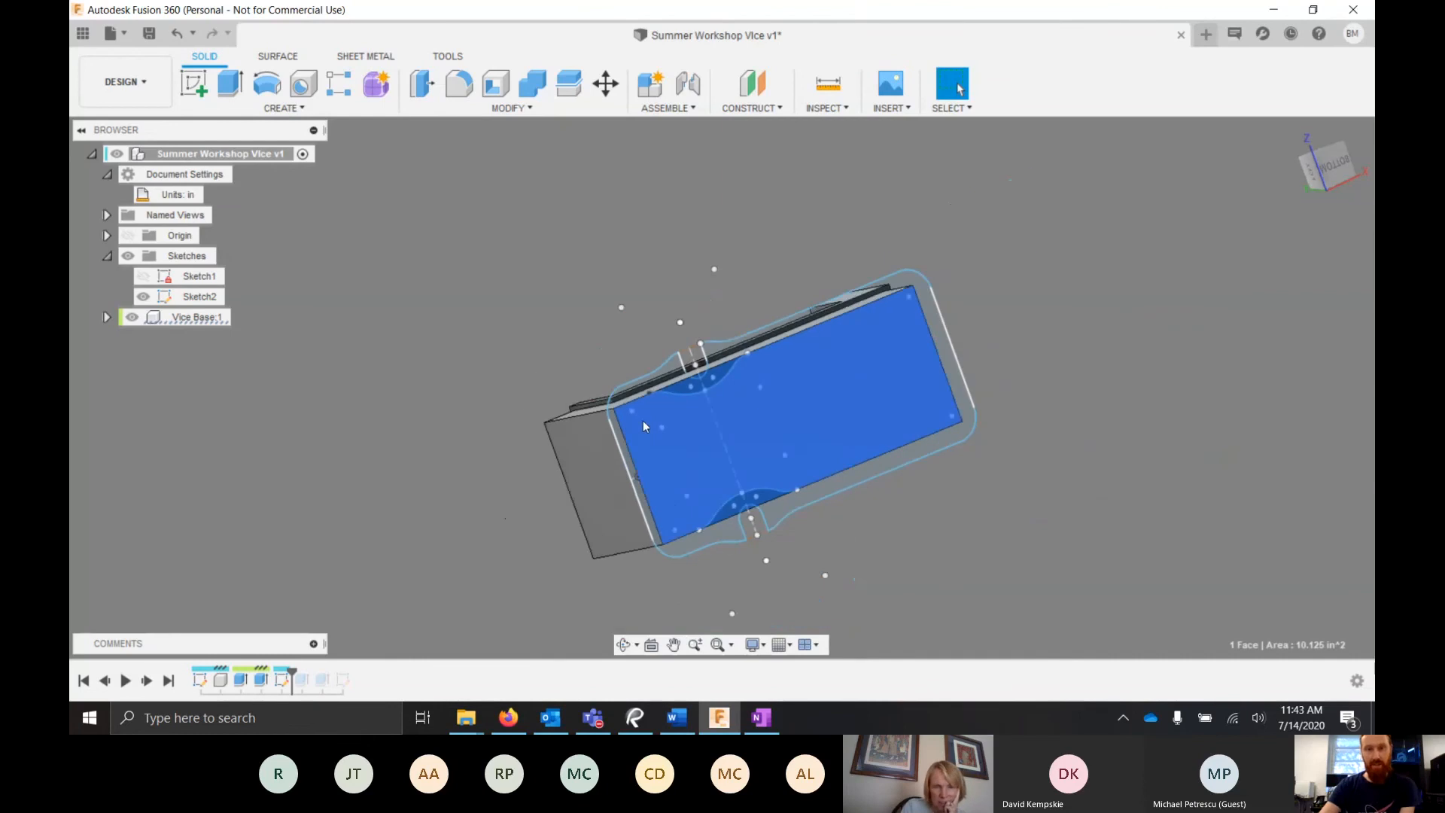
scroll(642, 419, "up", 2)
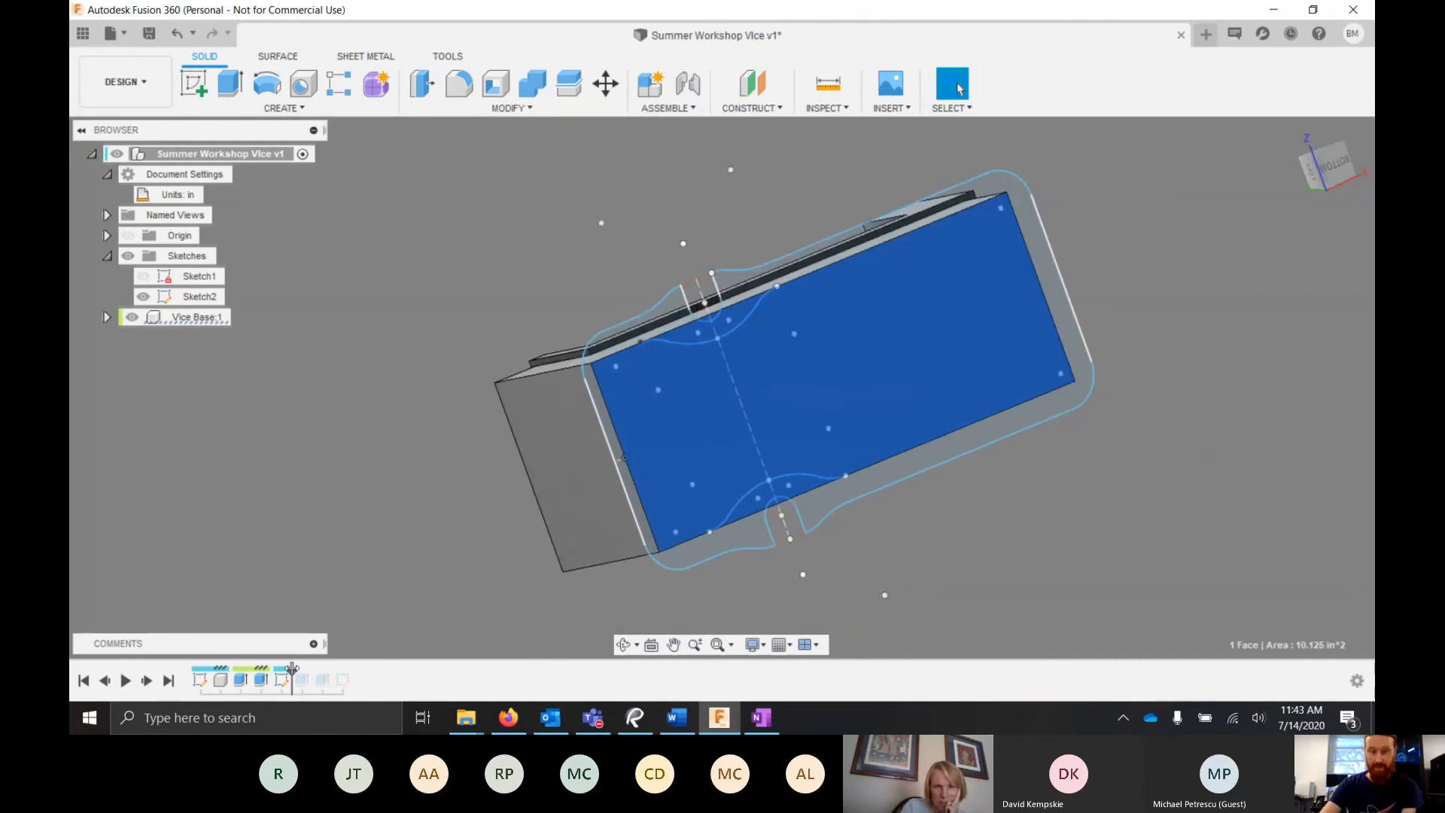
- Roll the history forward to its end, clear the face selection, hide Sketch2 and show Sketch5
left_click_drag(292, 668, 366, 669)
mouse_move(497, 346)
middle_mouse_down("shift")
mouse_move(530, 299)
mouse_move(775, 296)
mouse_move(769, 457)
mouse_move(678, 361)
middle_mouse_up("shift")
key("Escape")
left_click(143, 295)
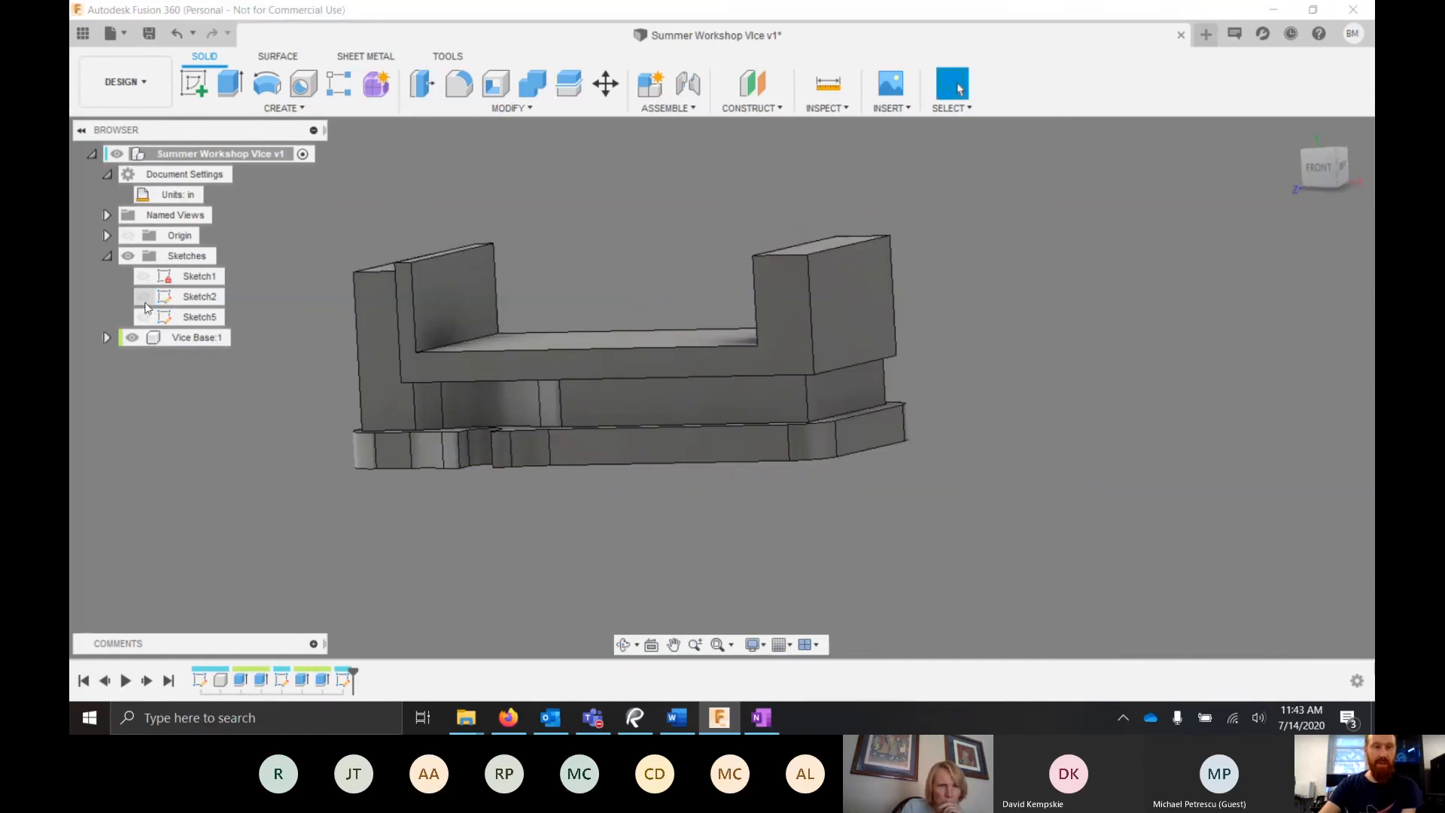
left_click(143, 316)
mouse_move(576, 433)
middle_mouse_down("shift")
mouse_move(562, 316)
mouse_move(520, 354)
middle_mouse_up("shift")
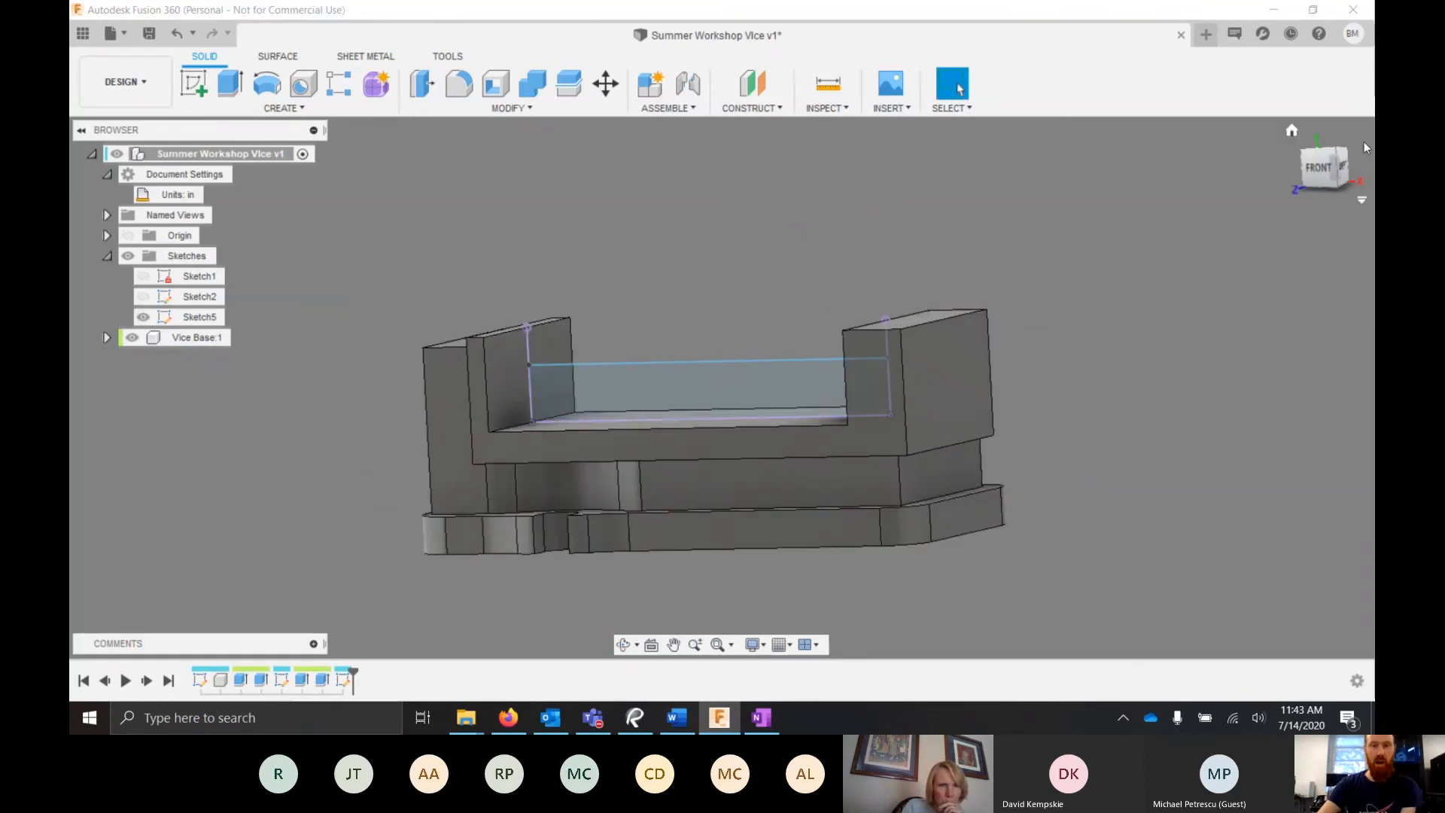
- Select the XY origin plane to examine where it passes through the base, and collapse the Origin and Sketches folders
left_click(106, 235)
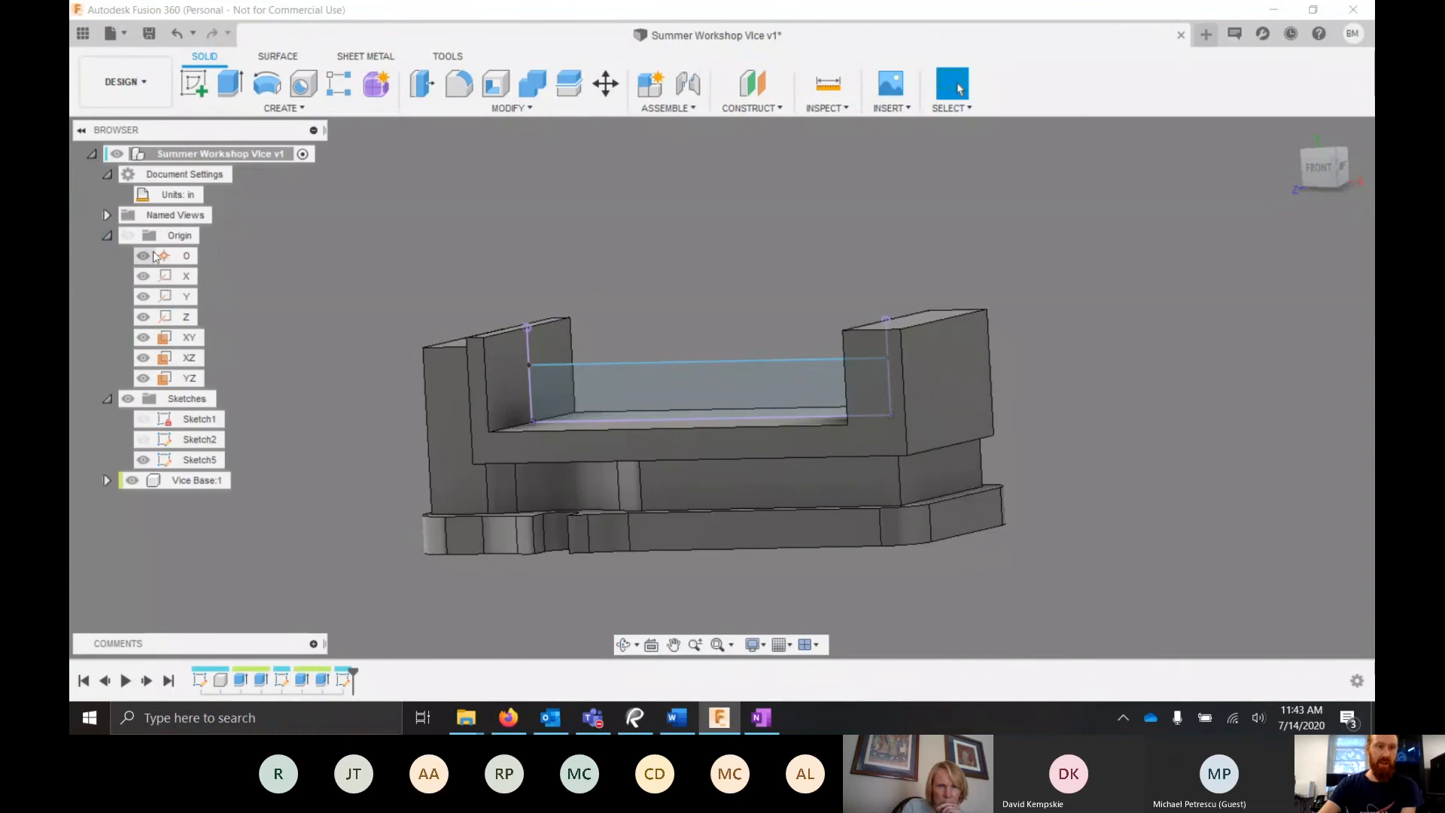
left_click(183, 342)
scroll(439, 484, "down", 5)
middle_click_drag(439, 484, 459, 451, "shift")
key("Escape")
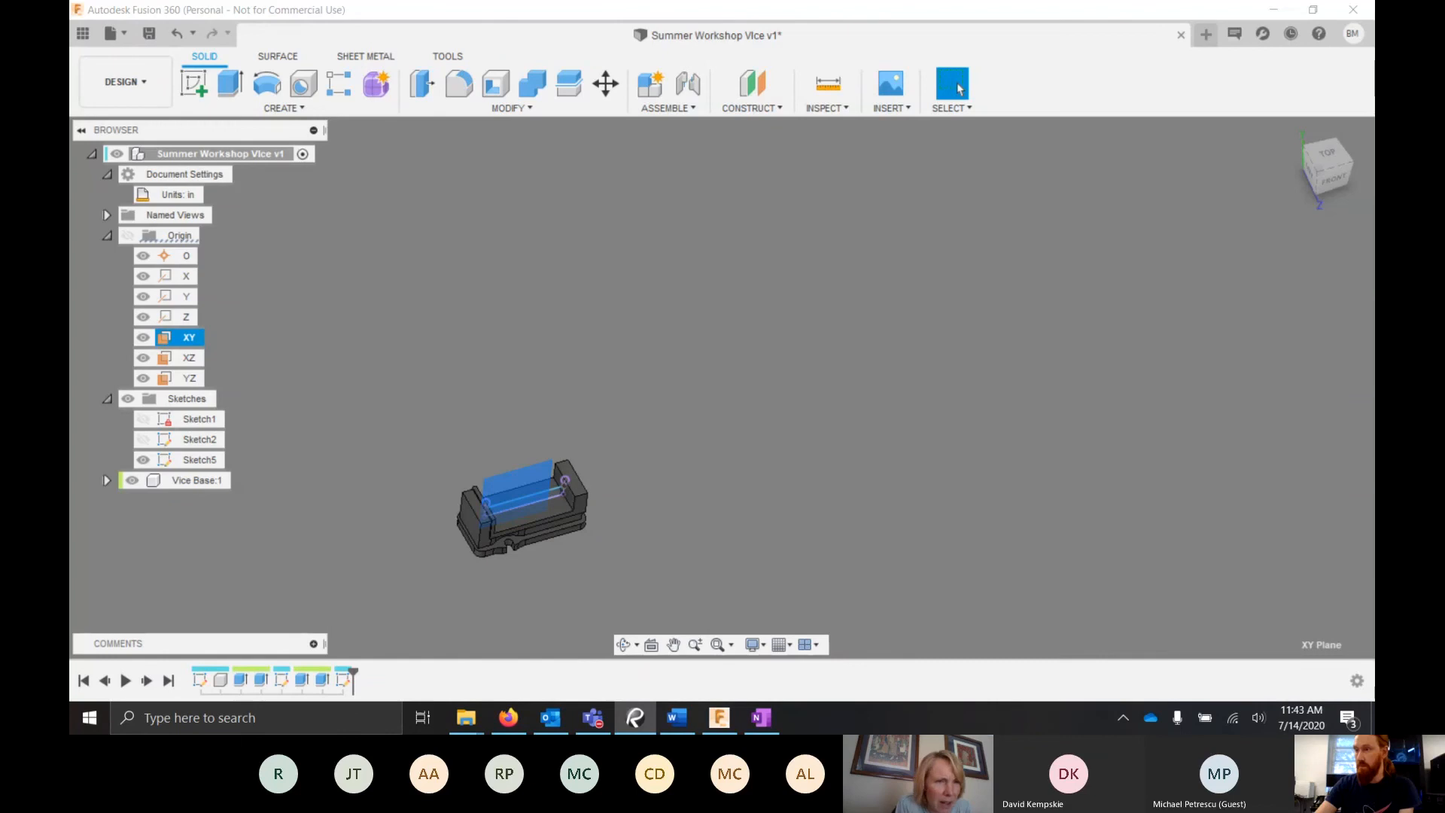
left_click(652, 30)
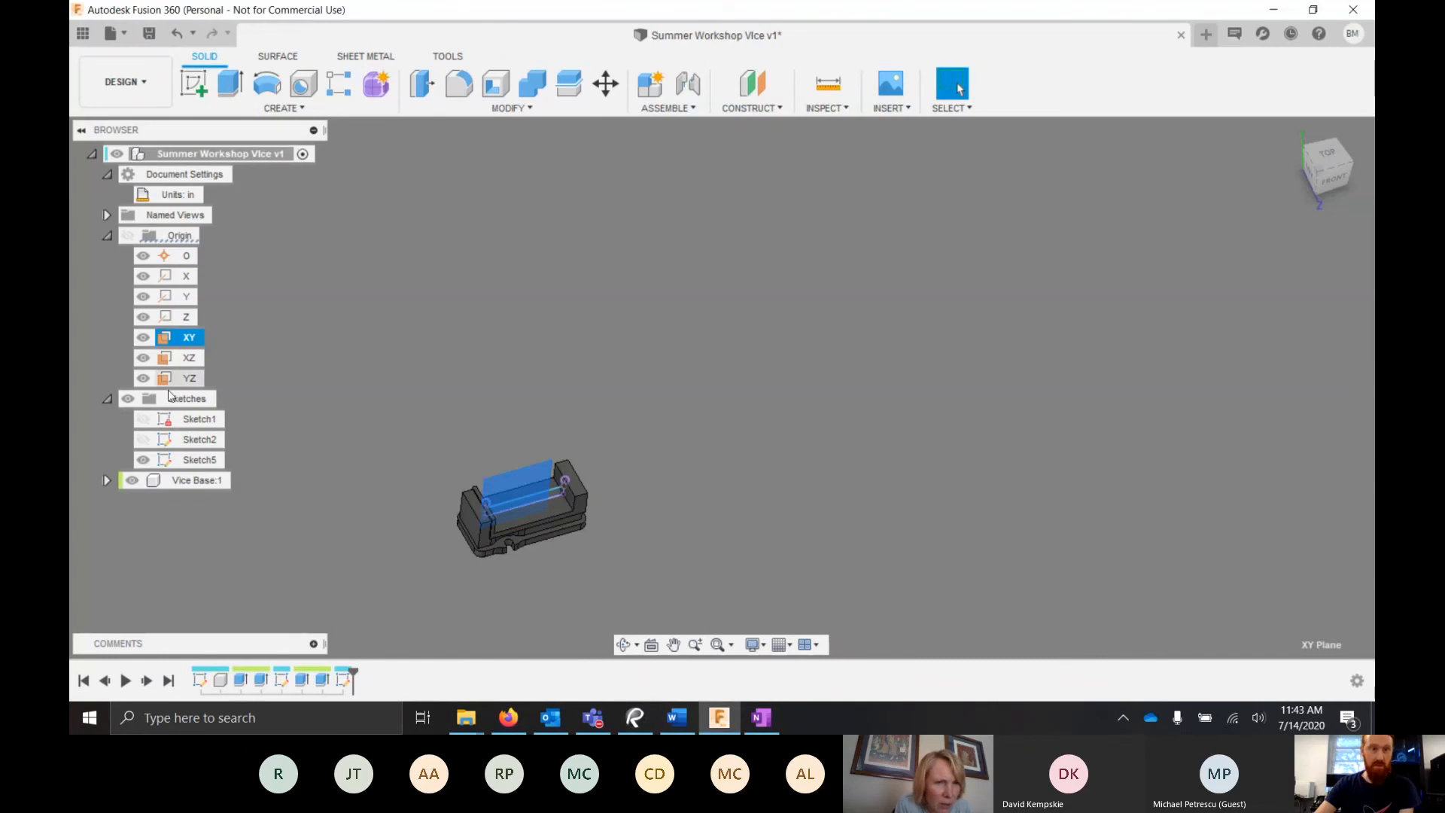
left_click(131, 481)
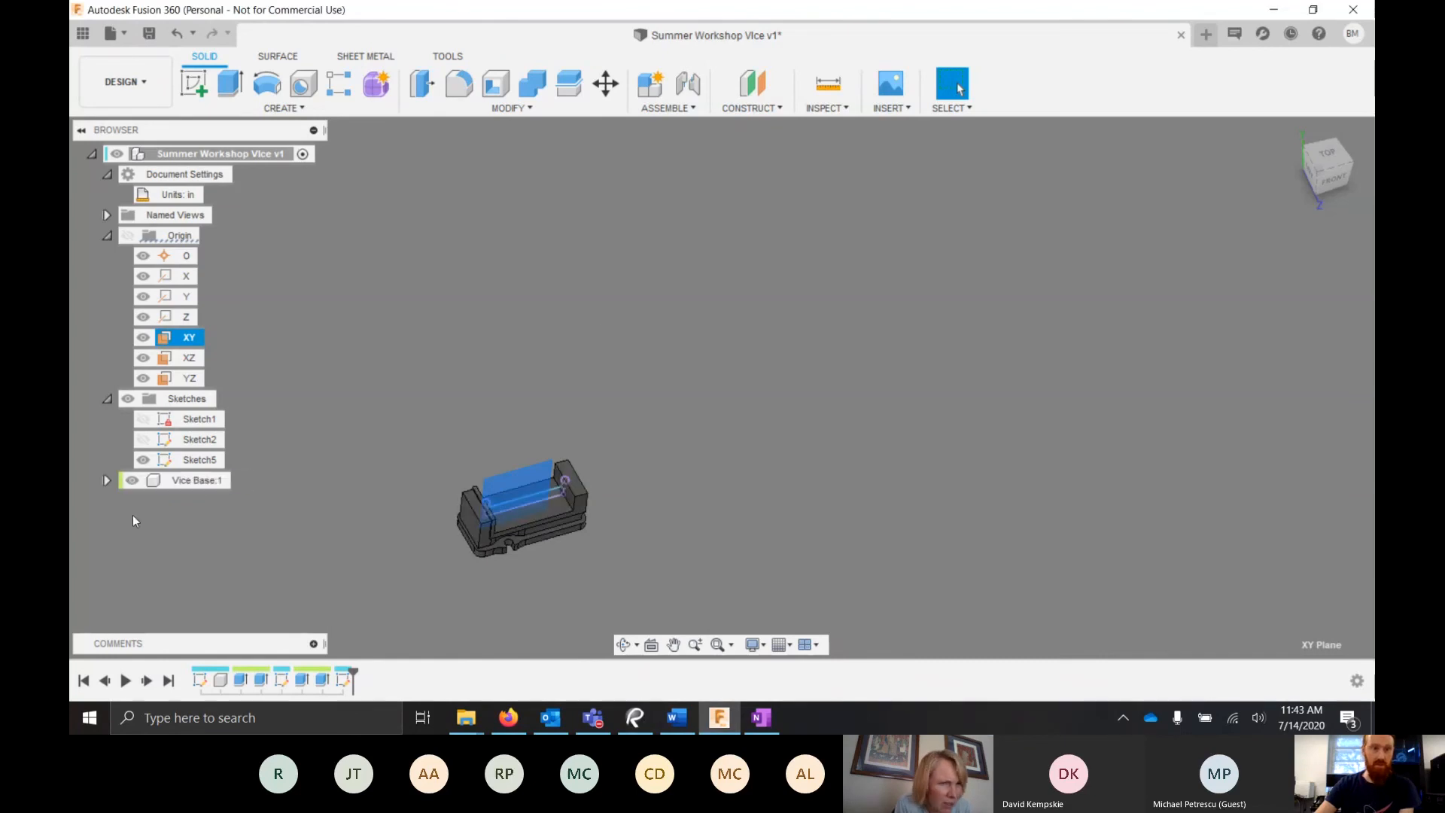
left_click(107, 235)
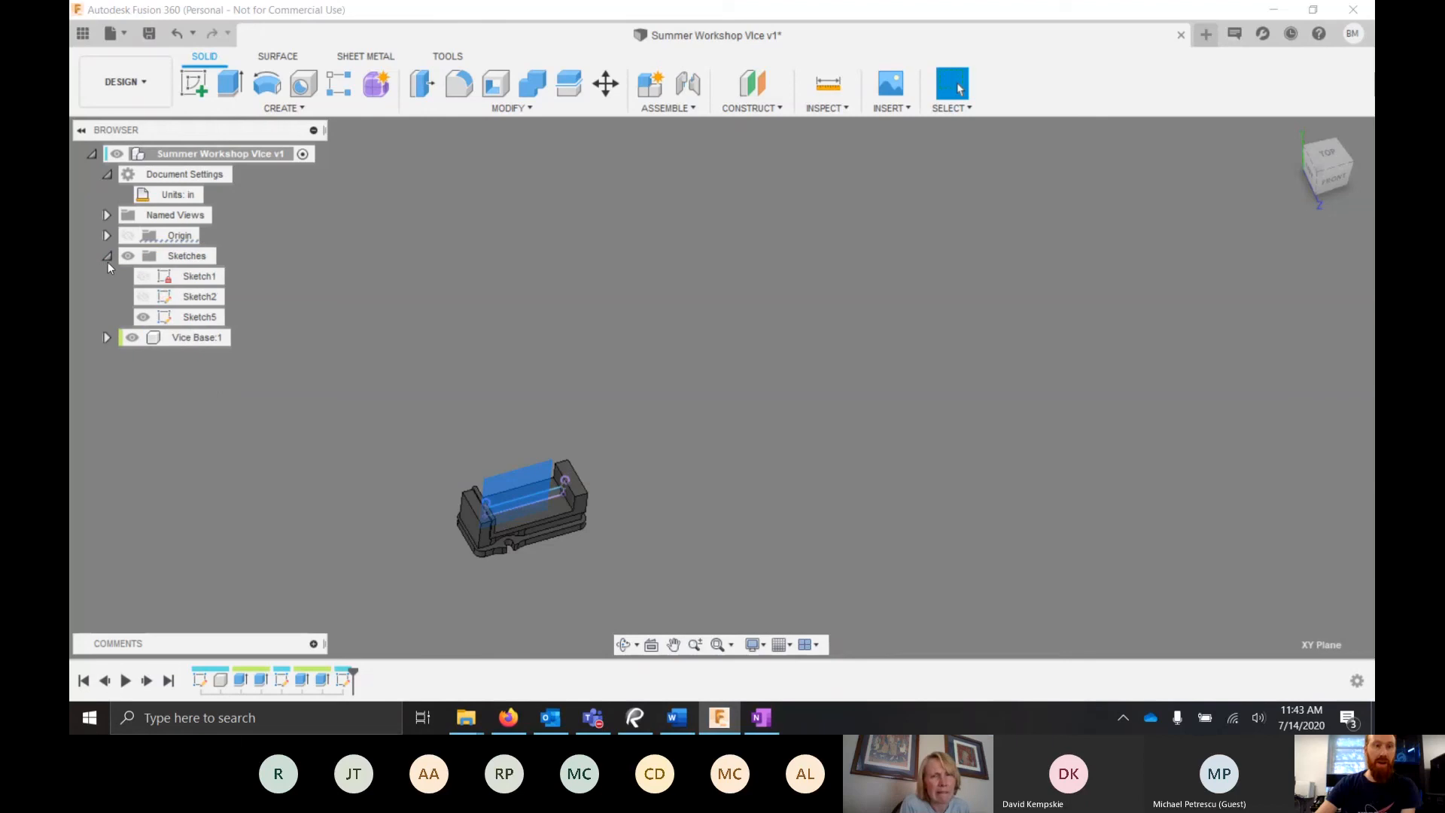
left_click(107, 256)
- Hide the Vice Base component to view the sketch profile alone, and show the component again
scroll(579, 532, "up", 5)
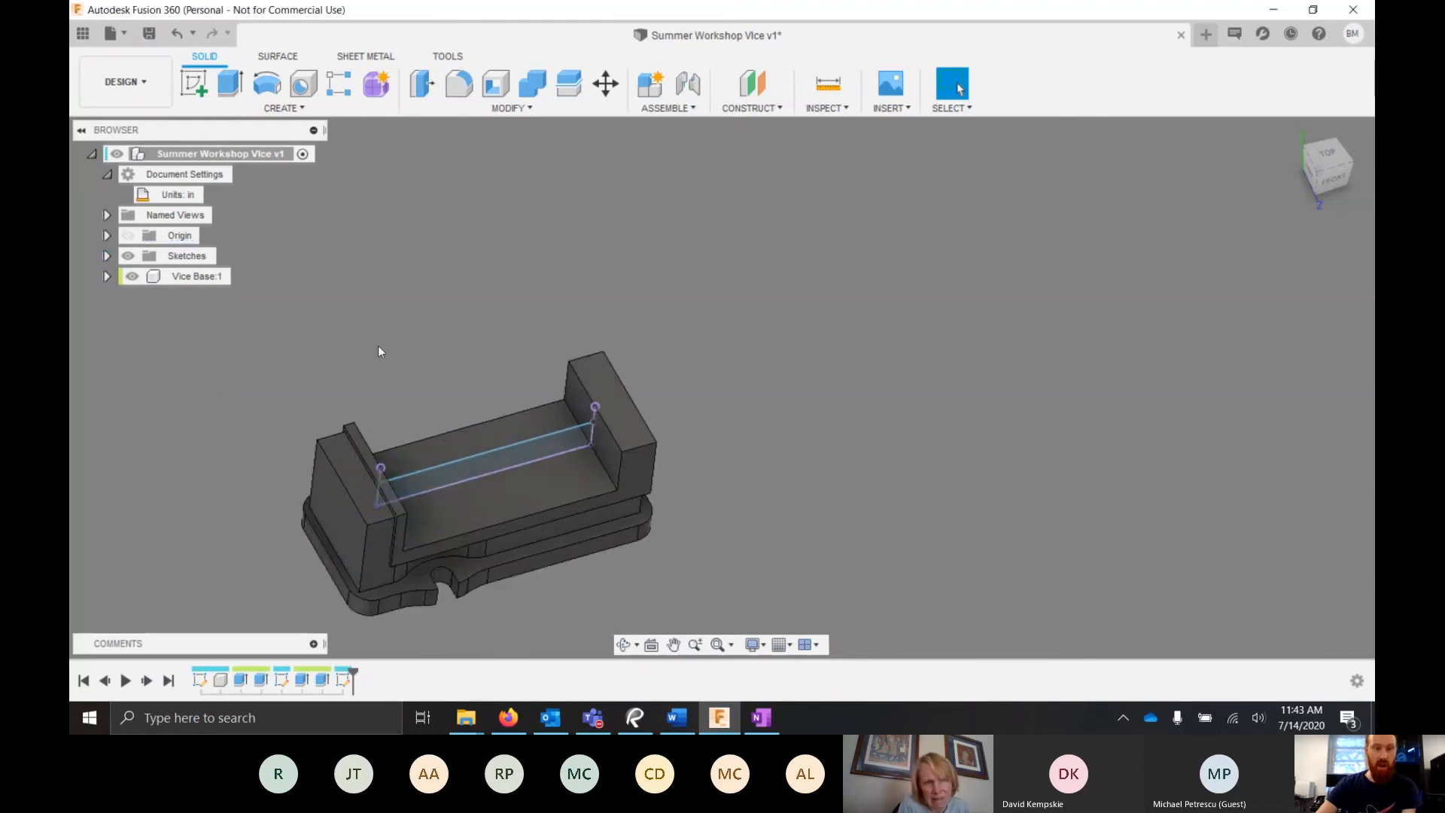
middle_click_drag(485, 508, 429, 454, "shift")
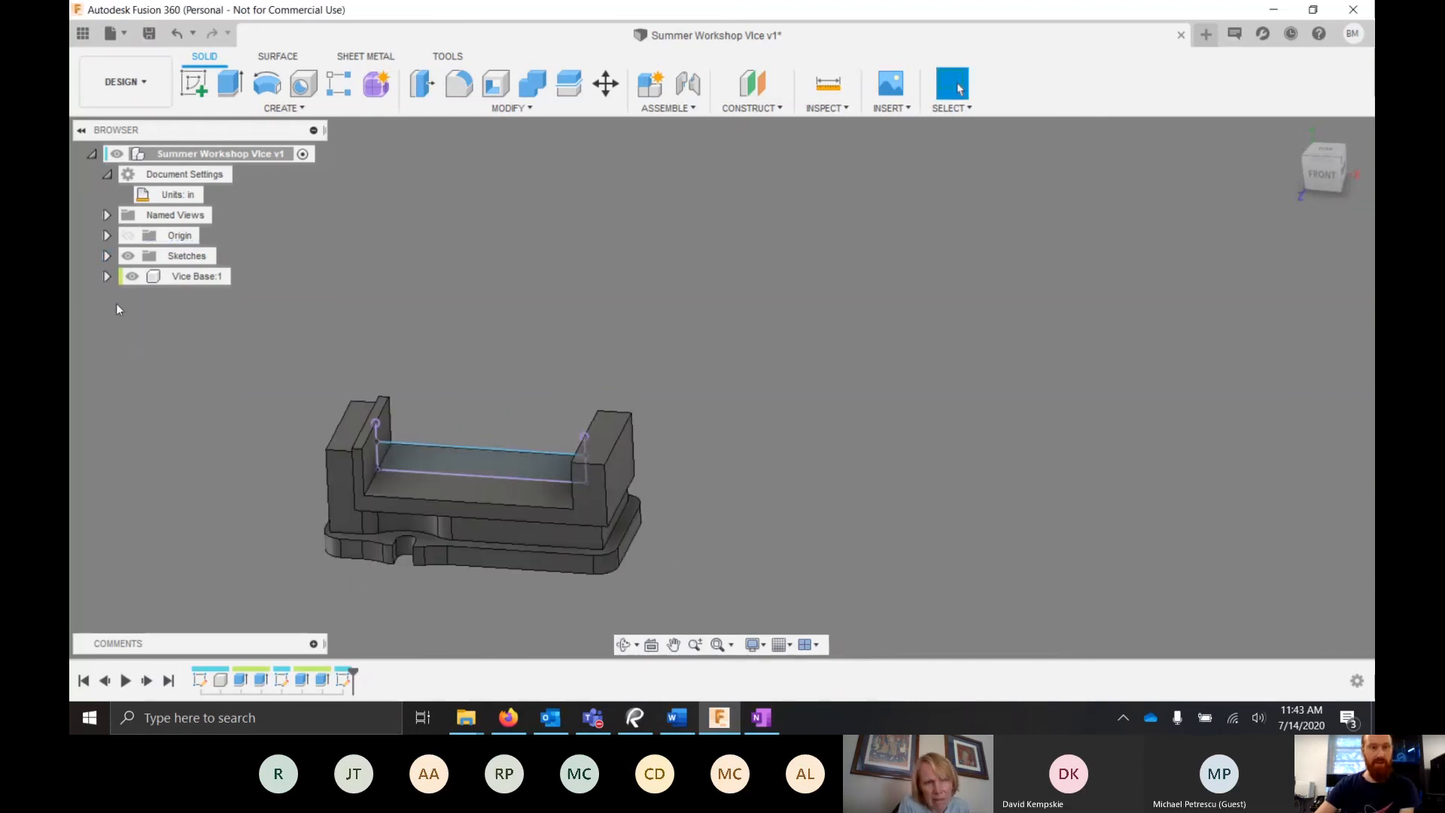
left_click(131, 277)
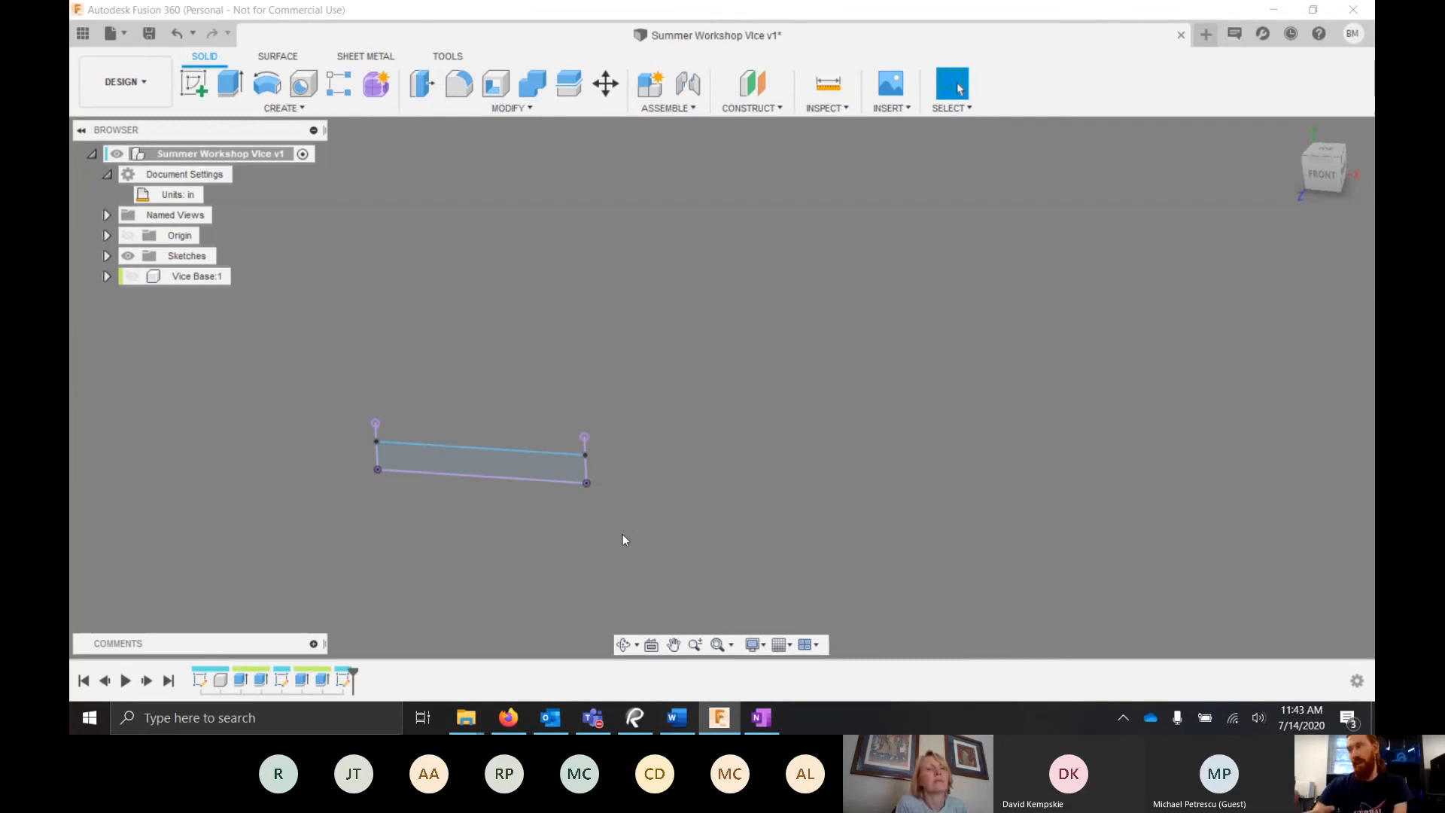
left_click(524, 451)
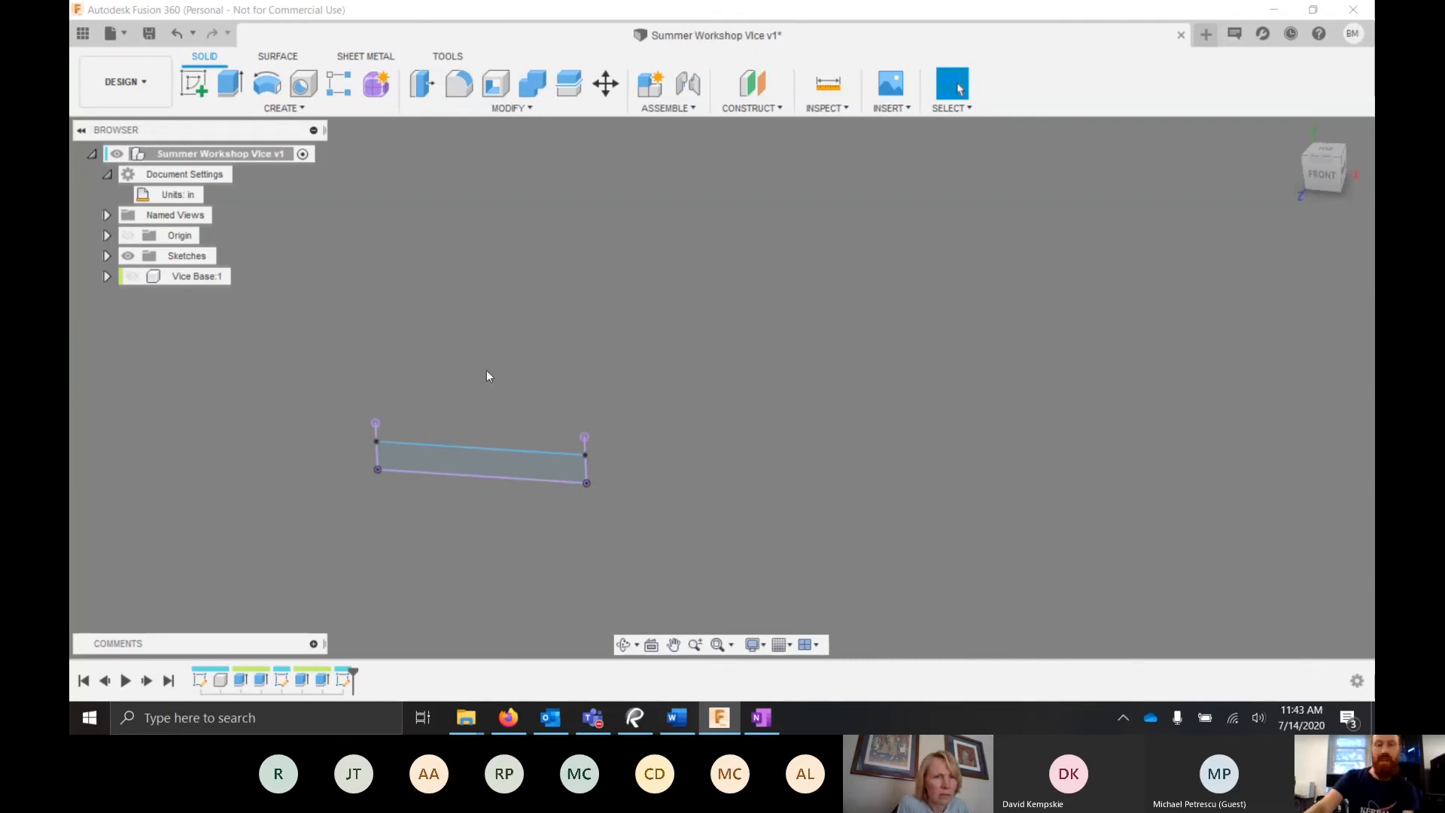
left_click(133, 277)
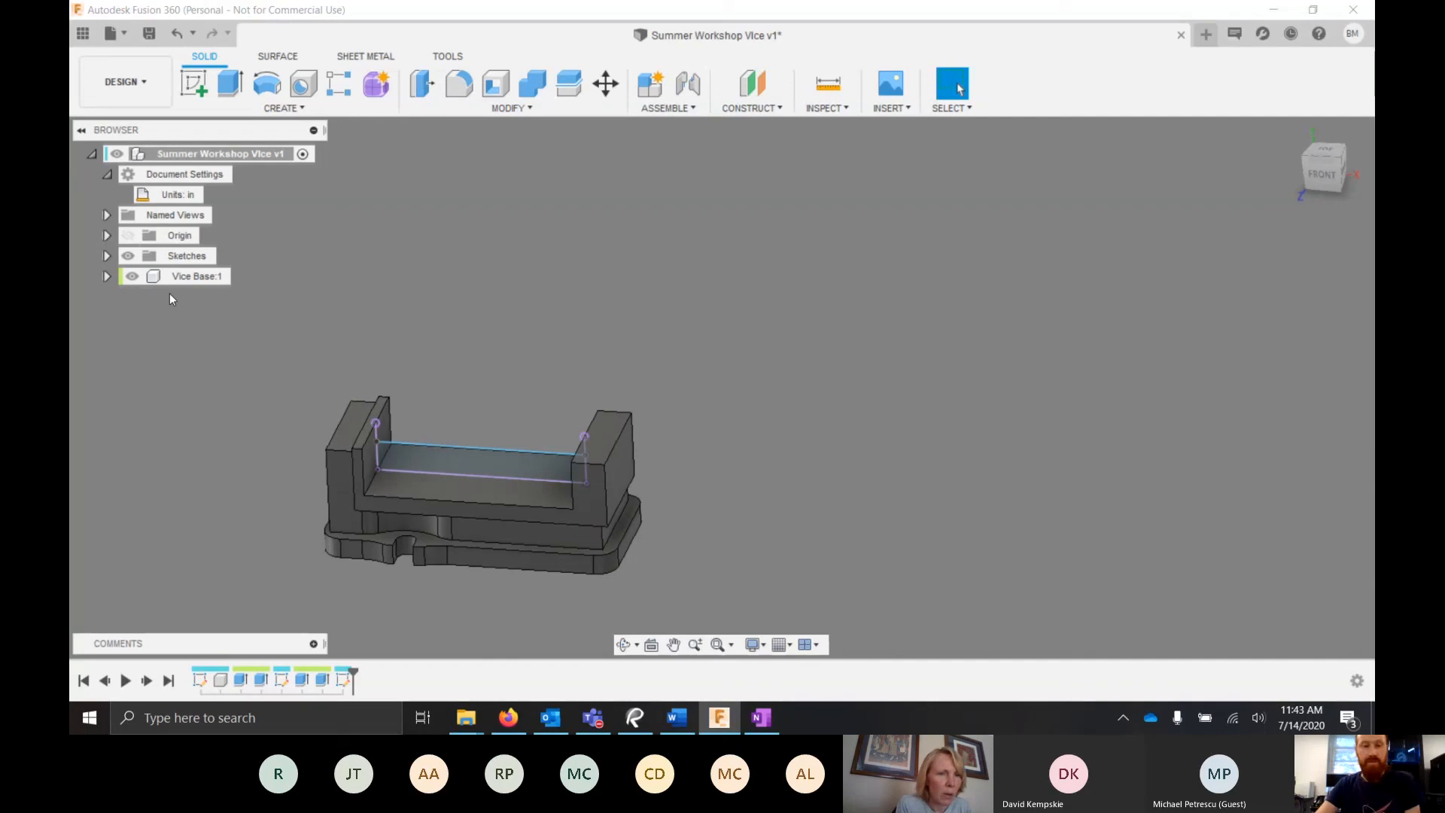
- Examine the opacity percentages offered for the Vice Base component and leave without applying one
left_click(137, 277)
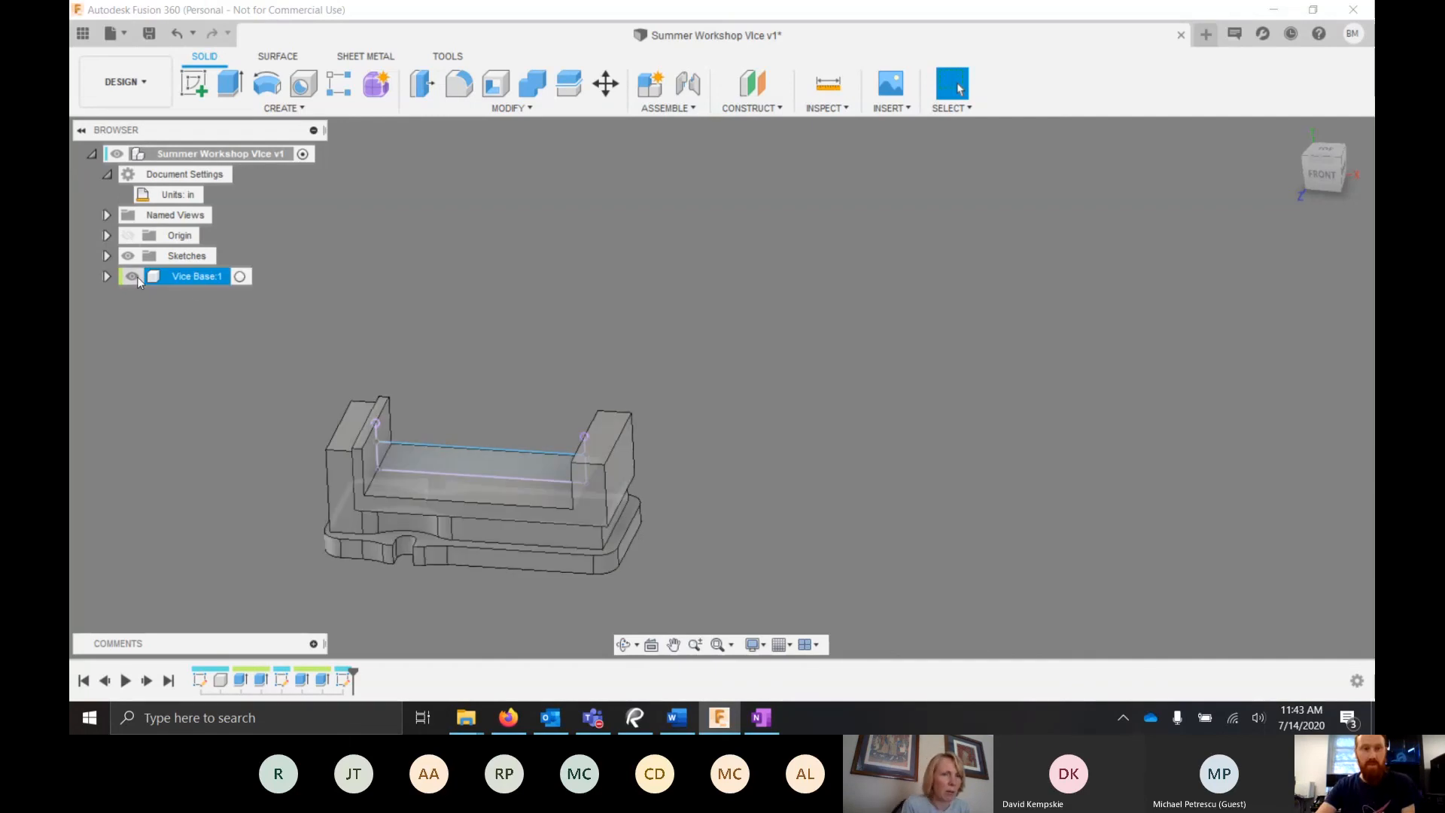
right_click(193, 276)
mouse_move(256, 472)
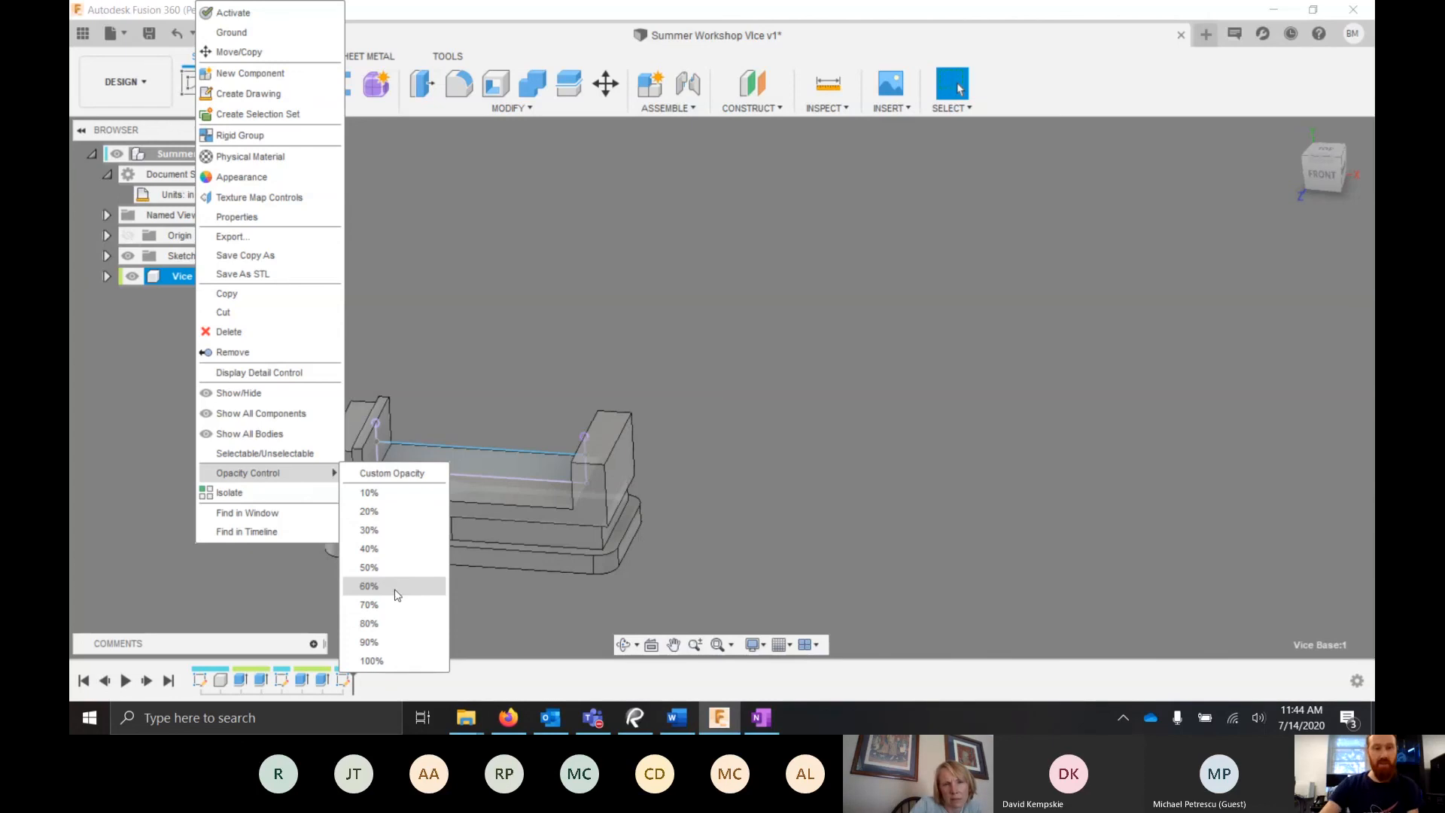
left_click(565, 11)
left_click(788, 365)
scroll(865, 376, "down", 3)
scroll(543, 427, "up", 5)
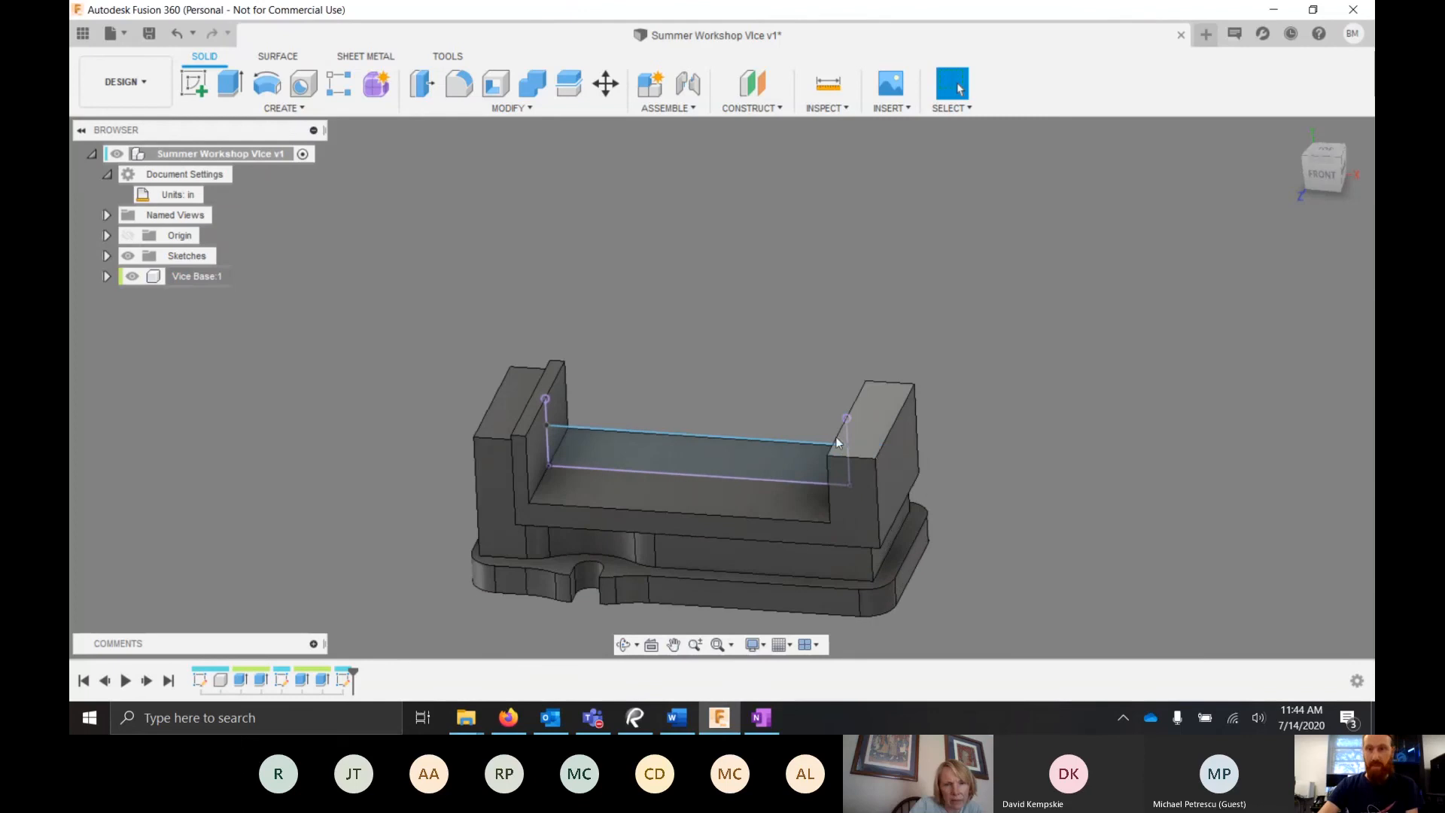
- Hide the Vice Base component and reopen Sketch5 for editing
left_click(132, 276)
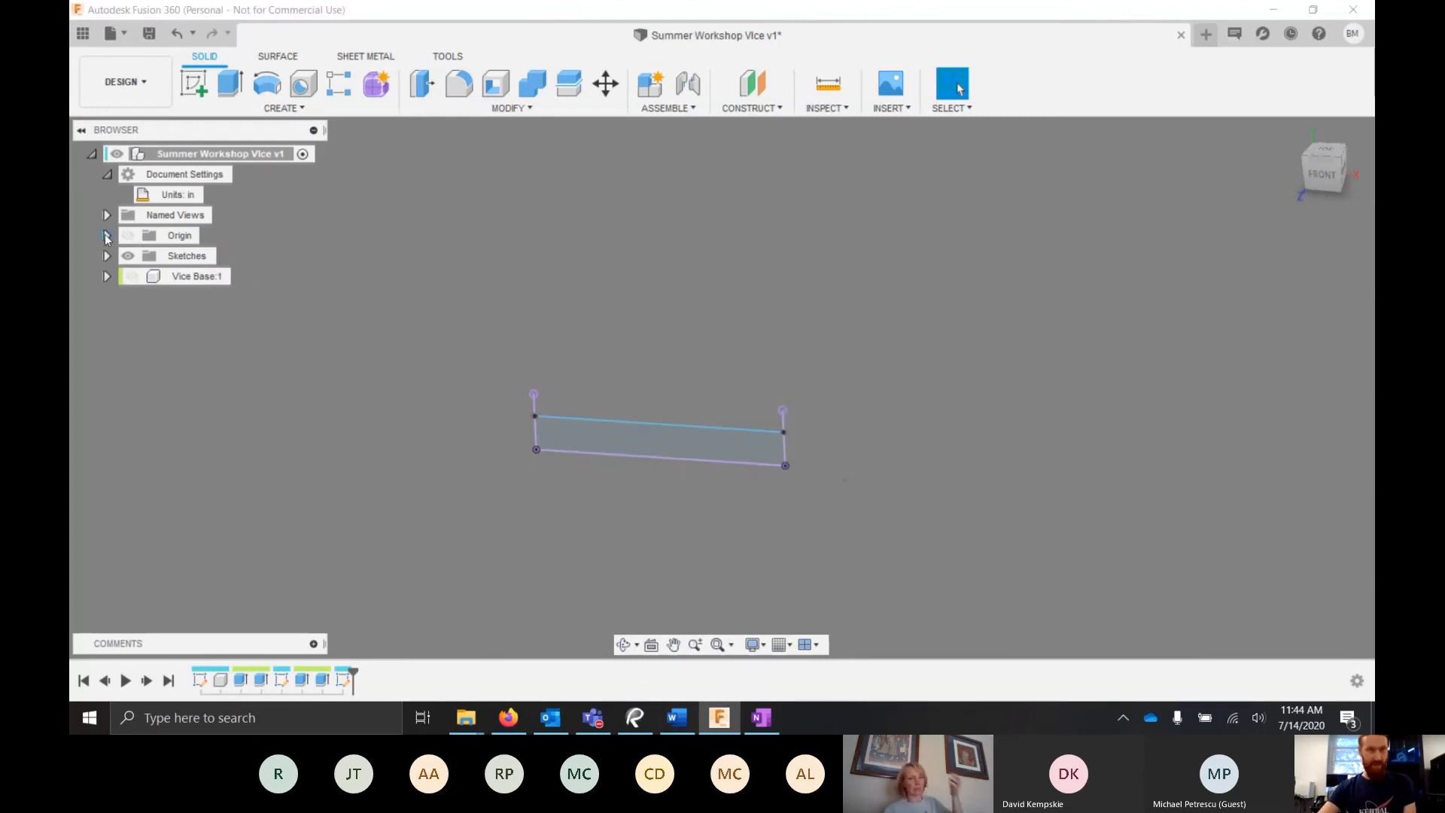
left_click(106, 256)
left_click(200, 316)
right_click(216, 323)
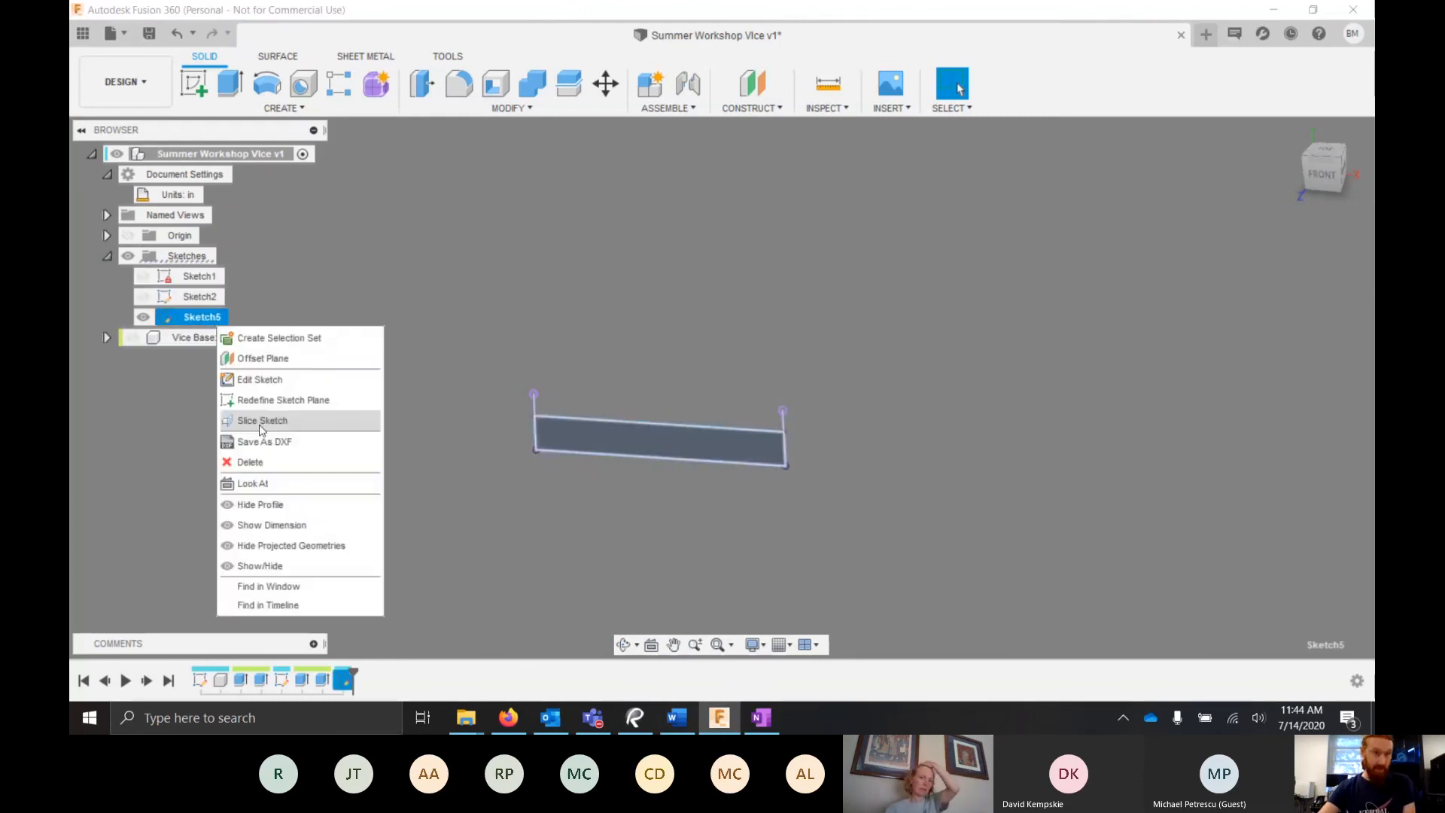
left_click(274, 380)
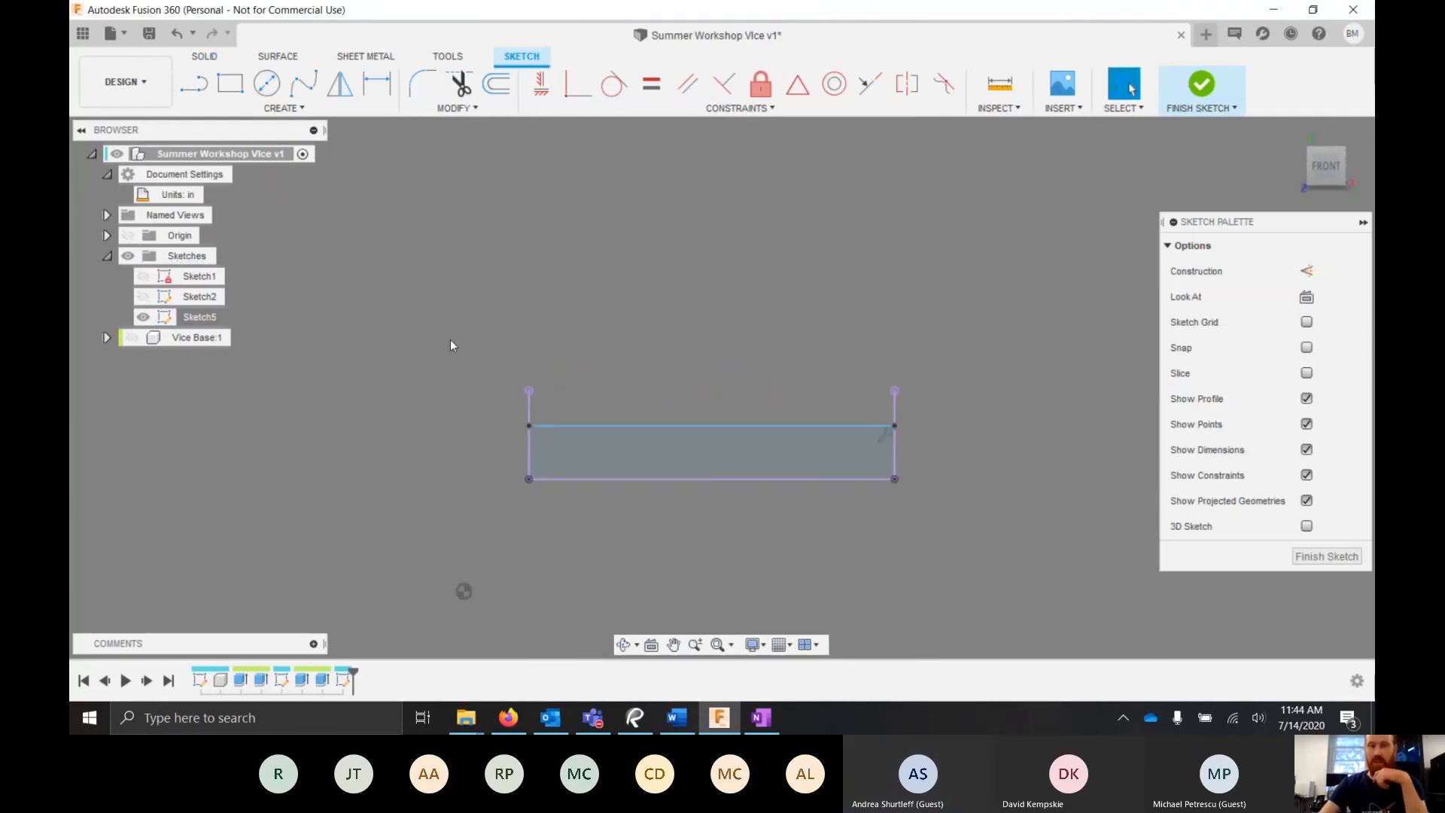
- Convert all the lines of the sketched rectangle and its projected side edges to construction geometry
mouse_move(445, 319)
left_mouse_down()
mouse_move(1067, 534)
mouse_move(1046, 536)
left_mouse_up()
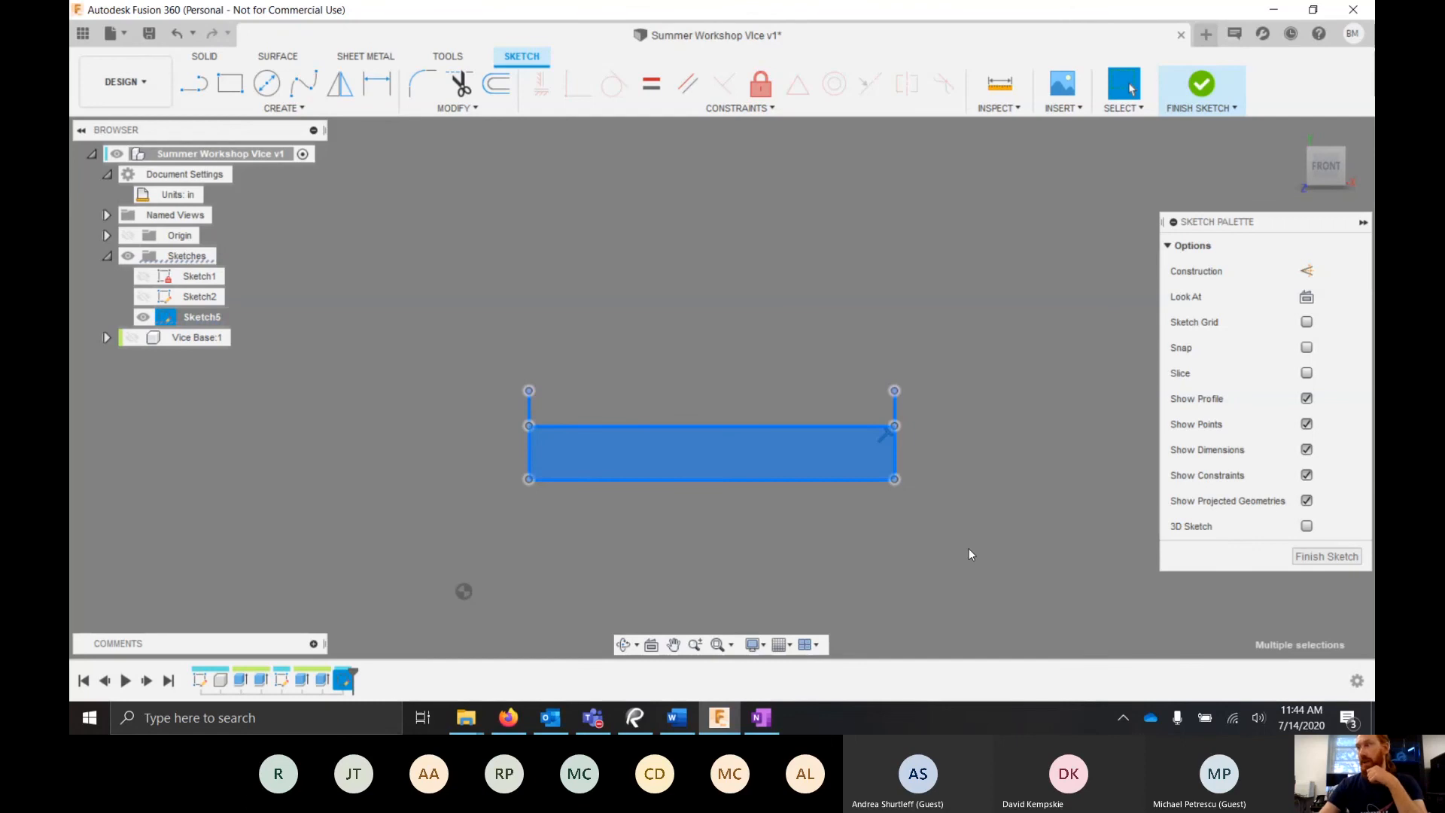
left_click(1306, 272)
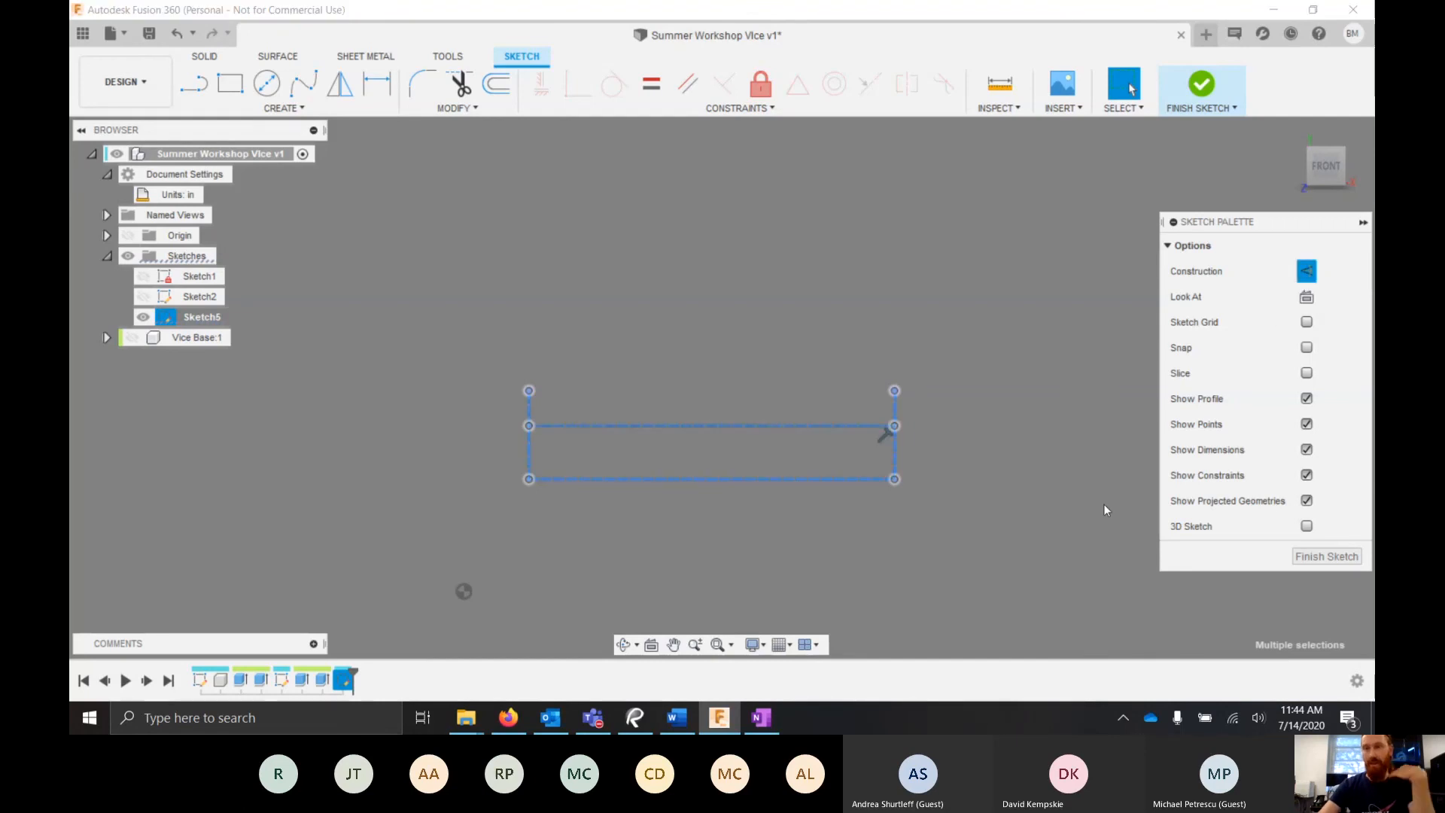
left_click(948, 311)
scroll(821, 437, "up", 1)
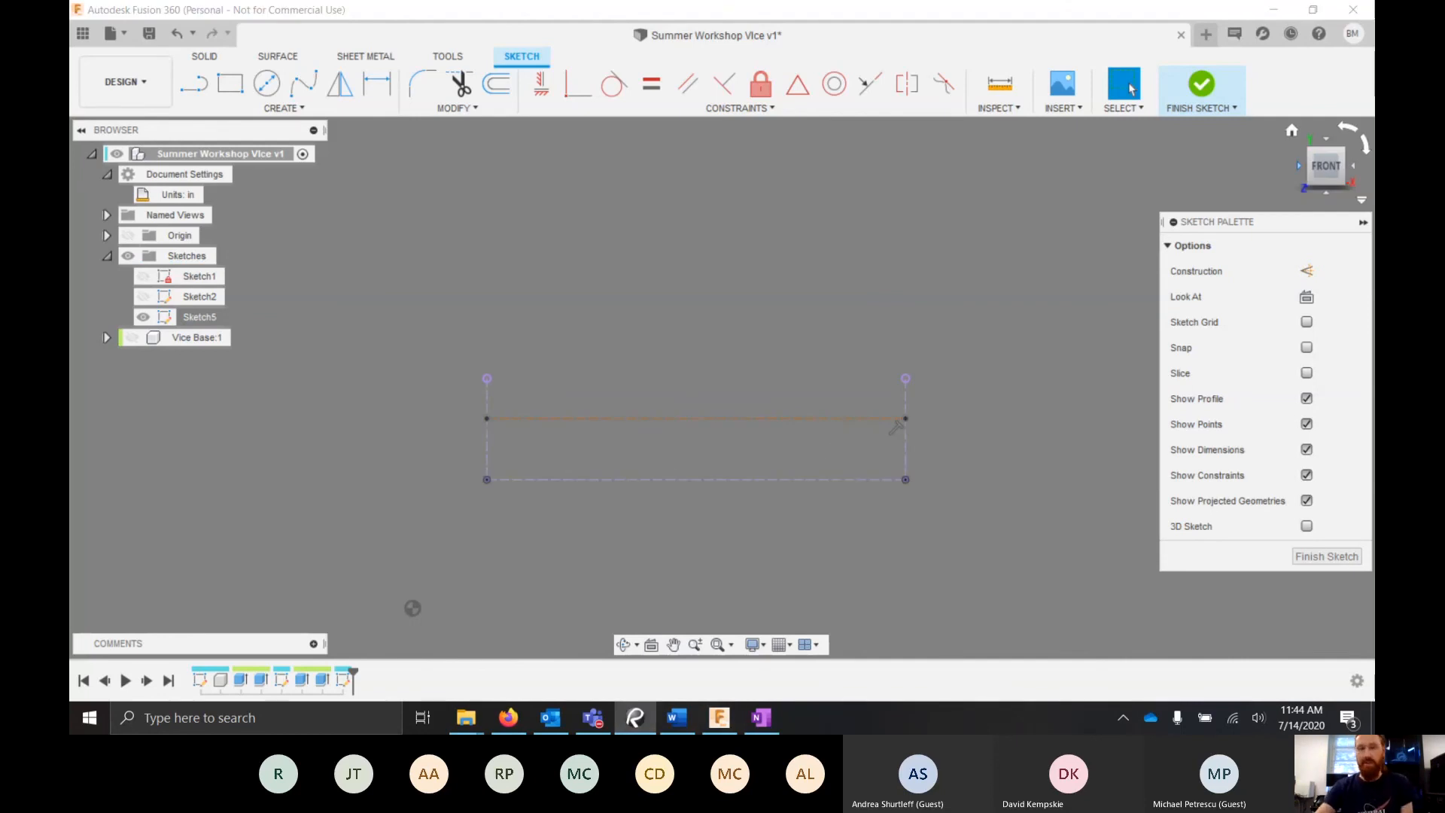
- Dimension the horizontal construction line 0.5 in above the projected bottom edge
left_click(900, 440)
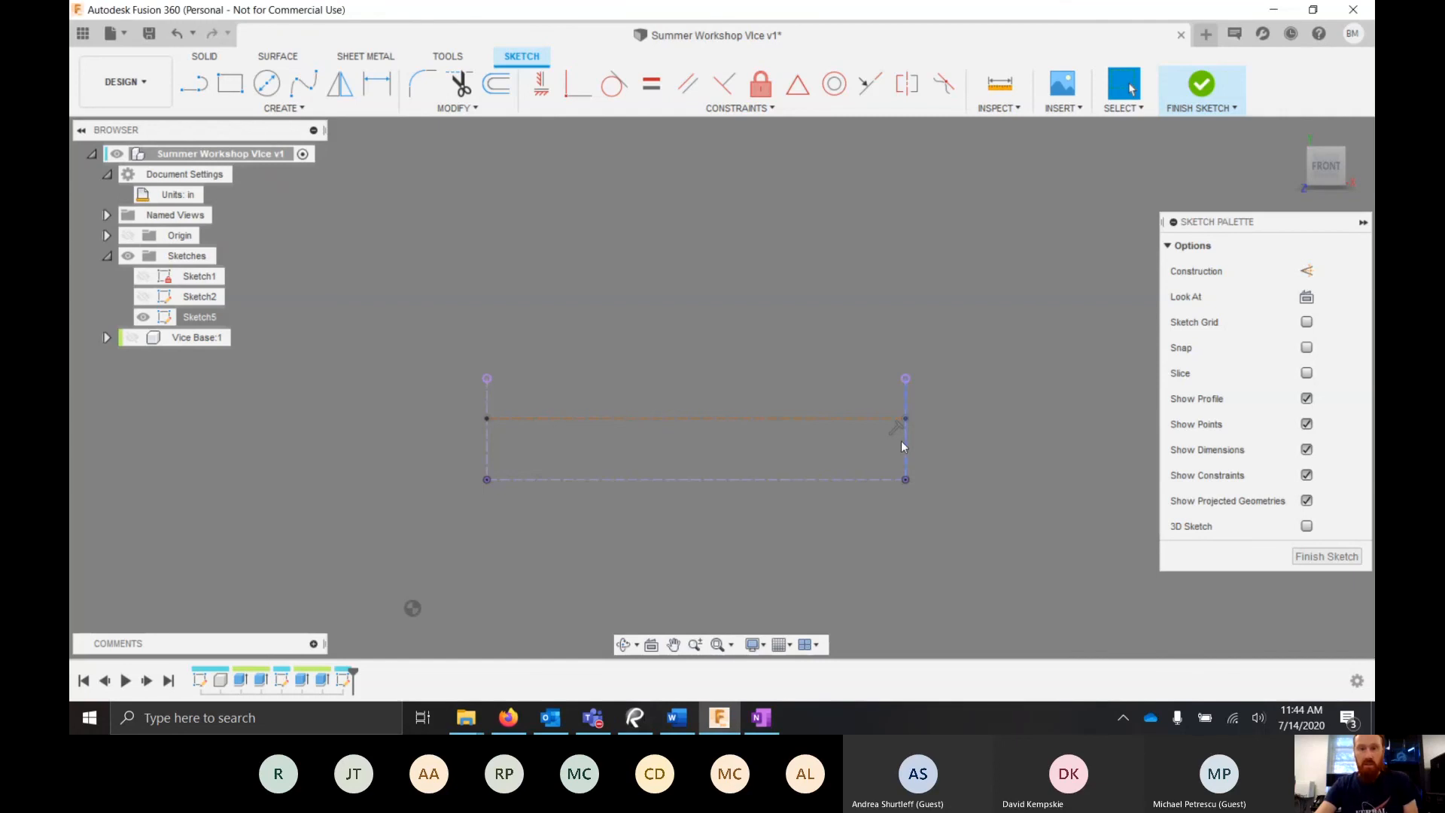
scroll(869, 447, "up", 3)
scroll(1012, 449, "down", 2)
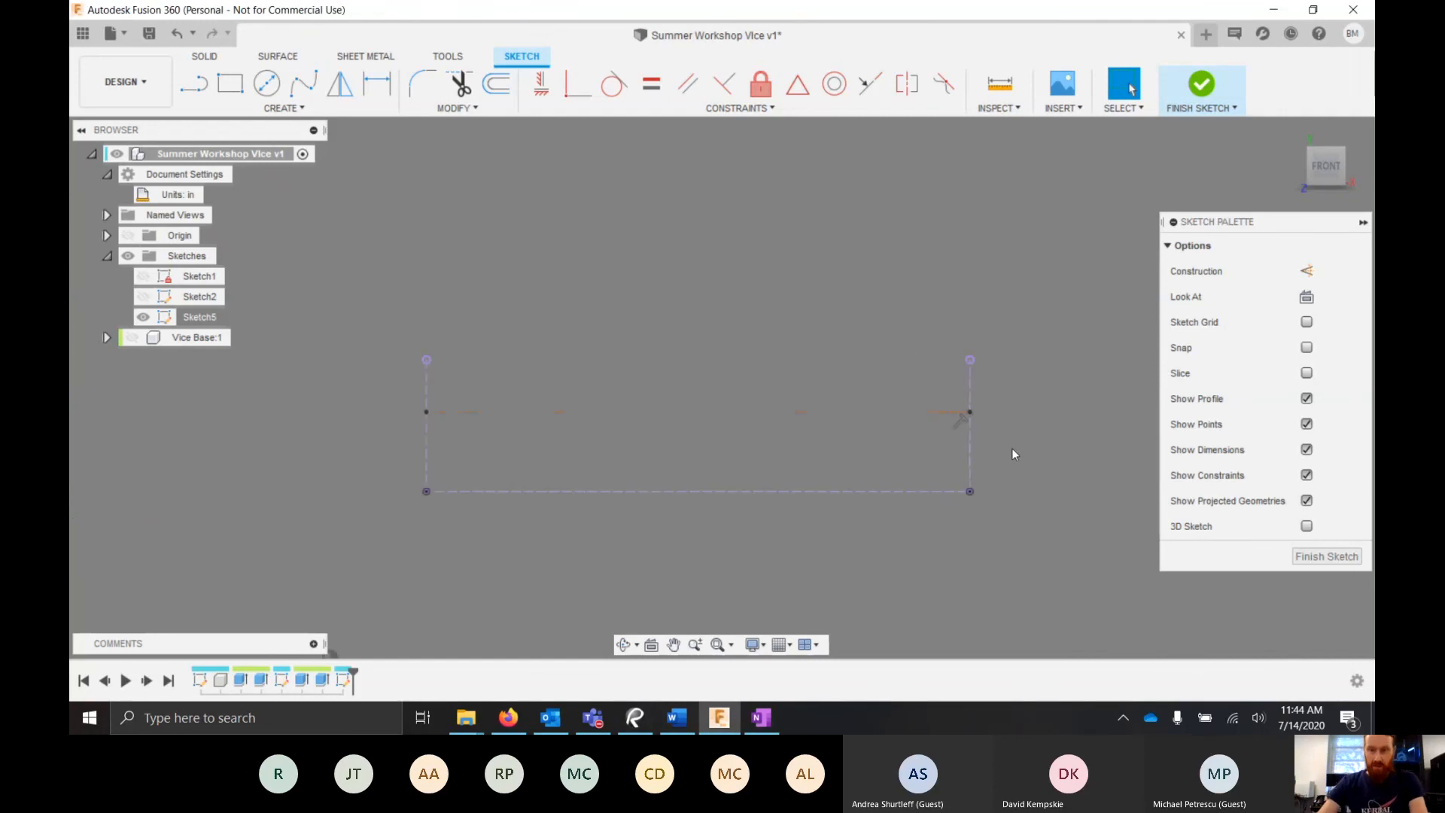
left_click(910, 413)
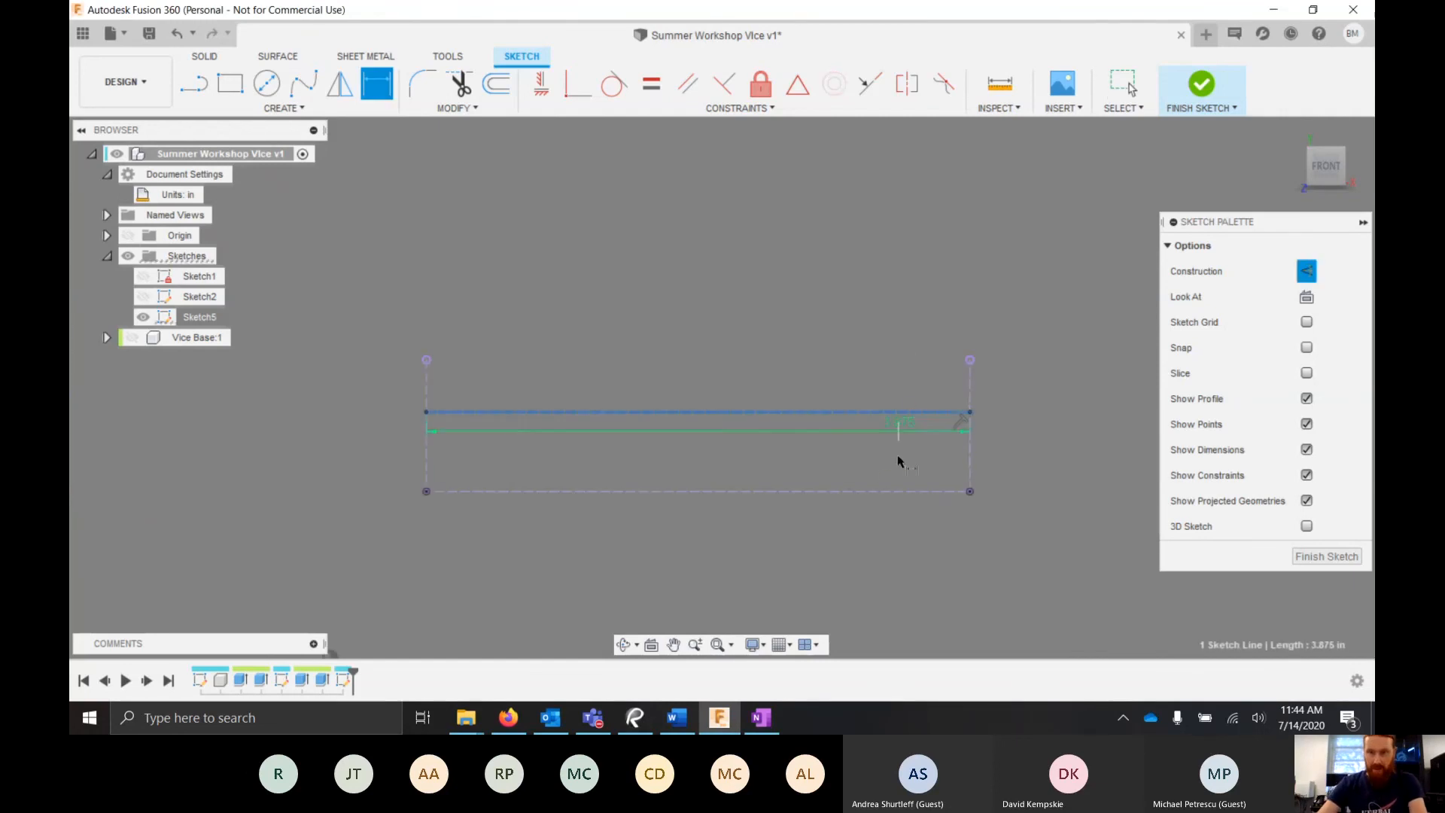
left_click(893, 494)
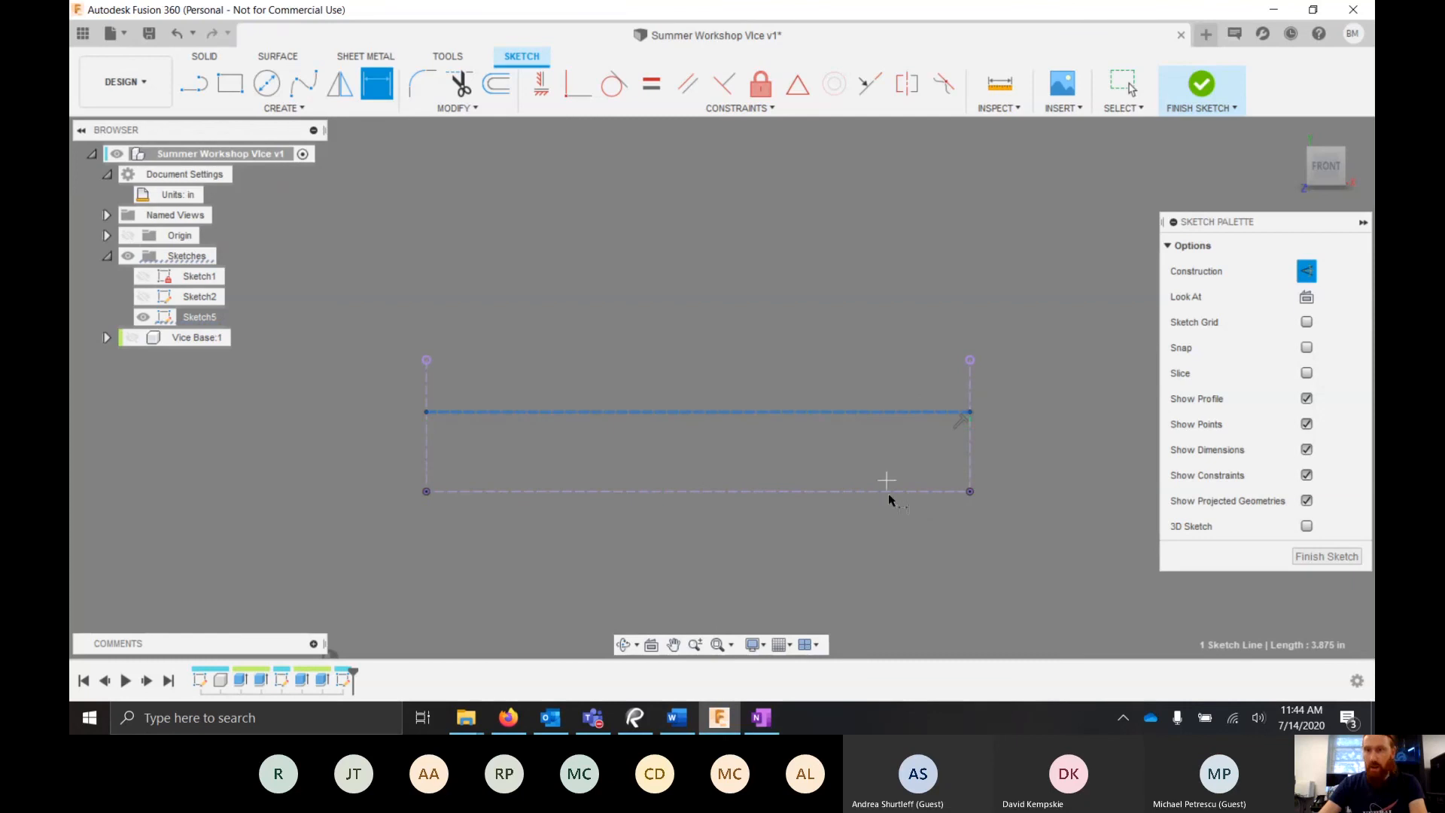
left_click(906, 491)
left_click(1042, 452)
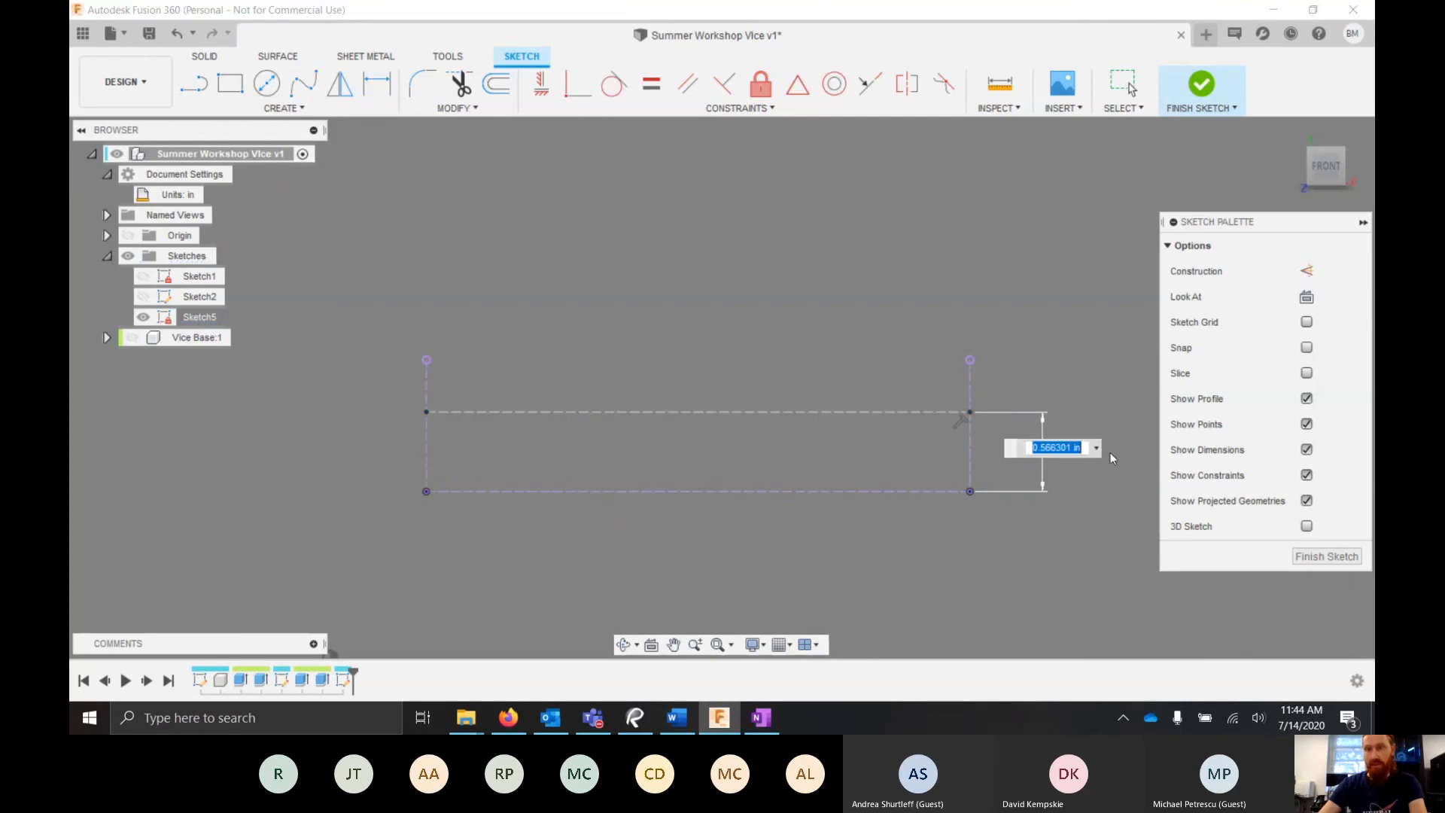
type(".5")
key("Return")
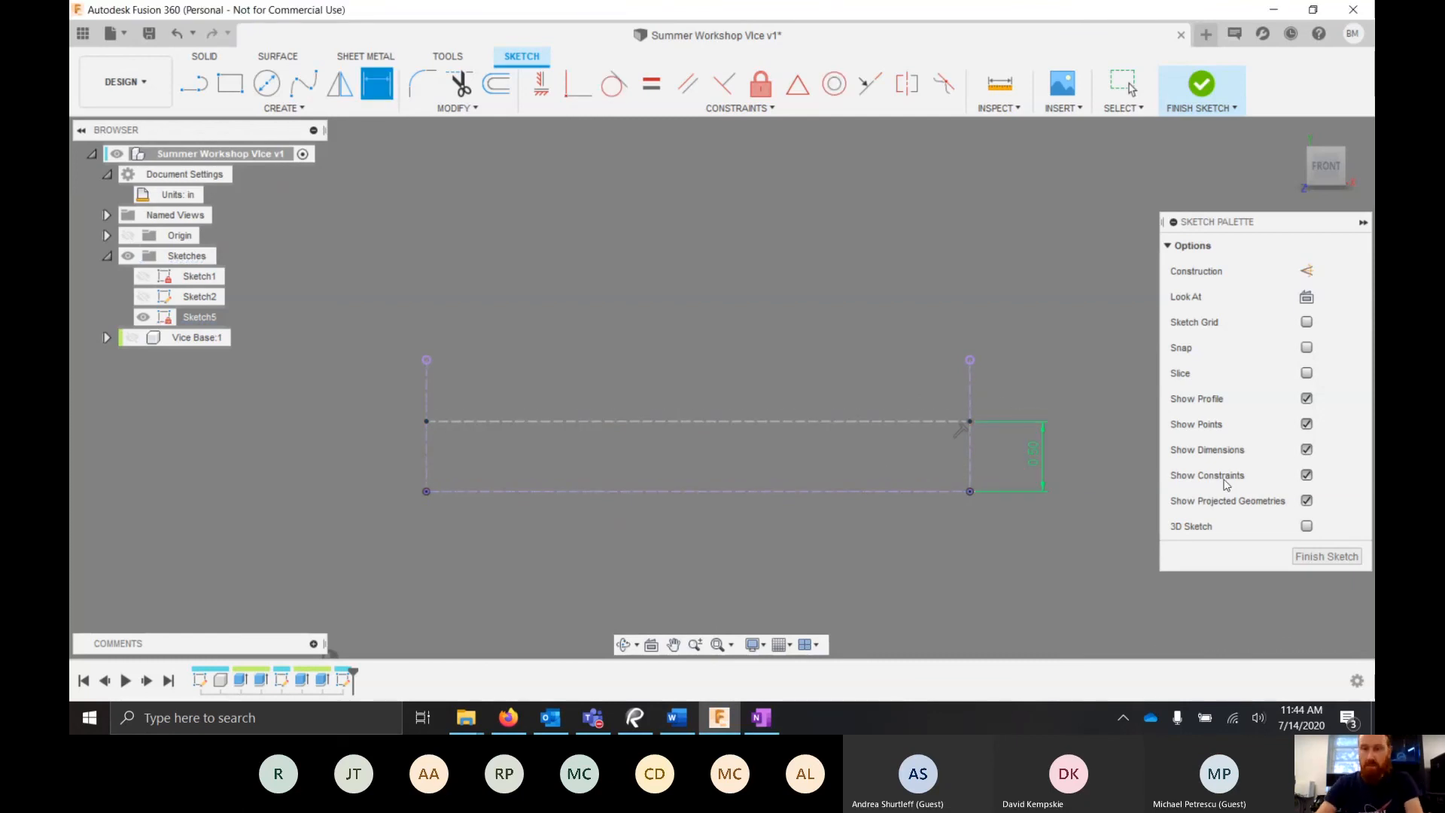
key("Escape")
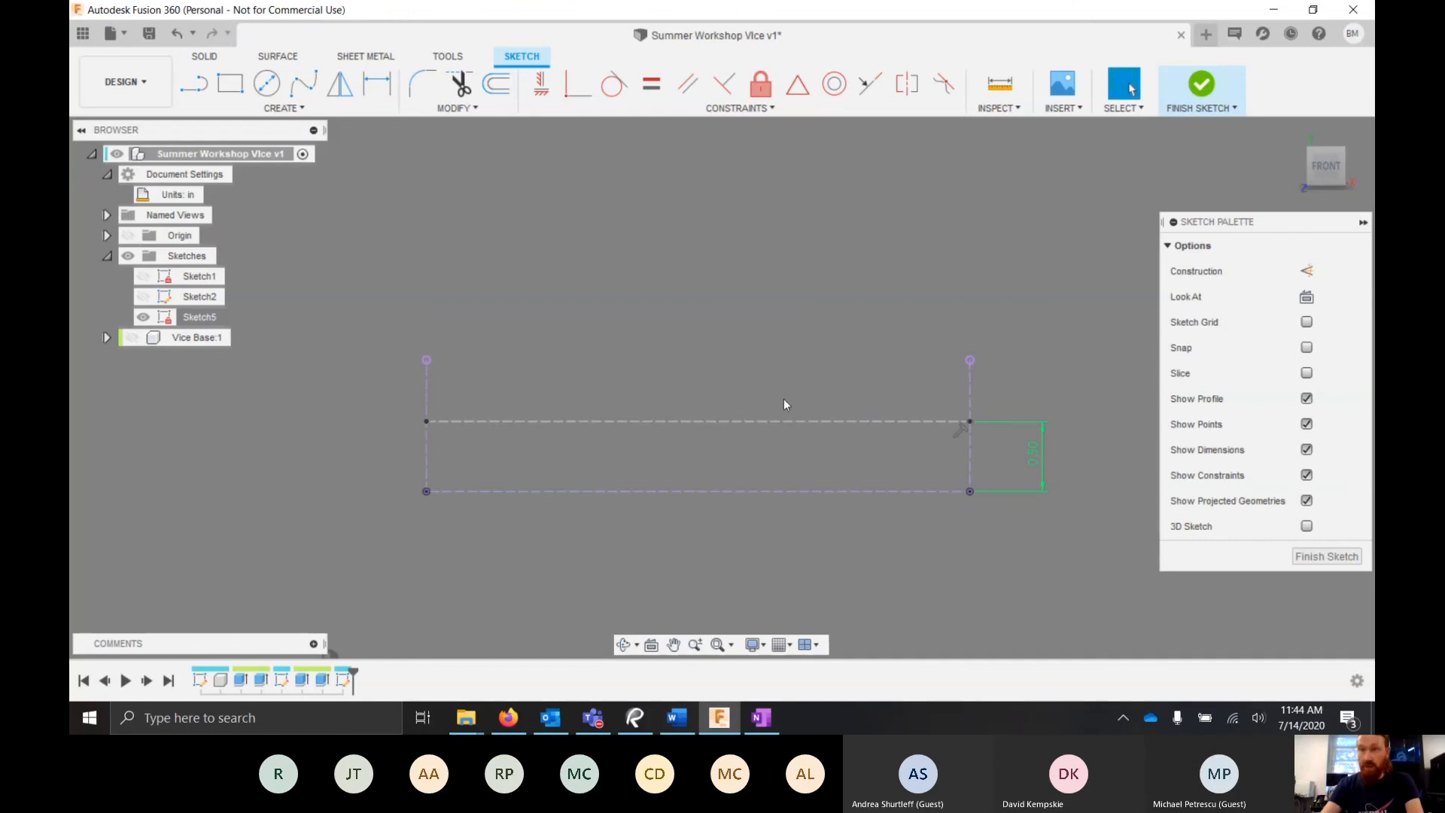
- Draw the profile's stepped upper outline from the horizontal construction line, ending with a tab about 0.26 in wide that meets the right projected edge
left_click(197, 85)
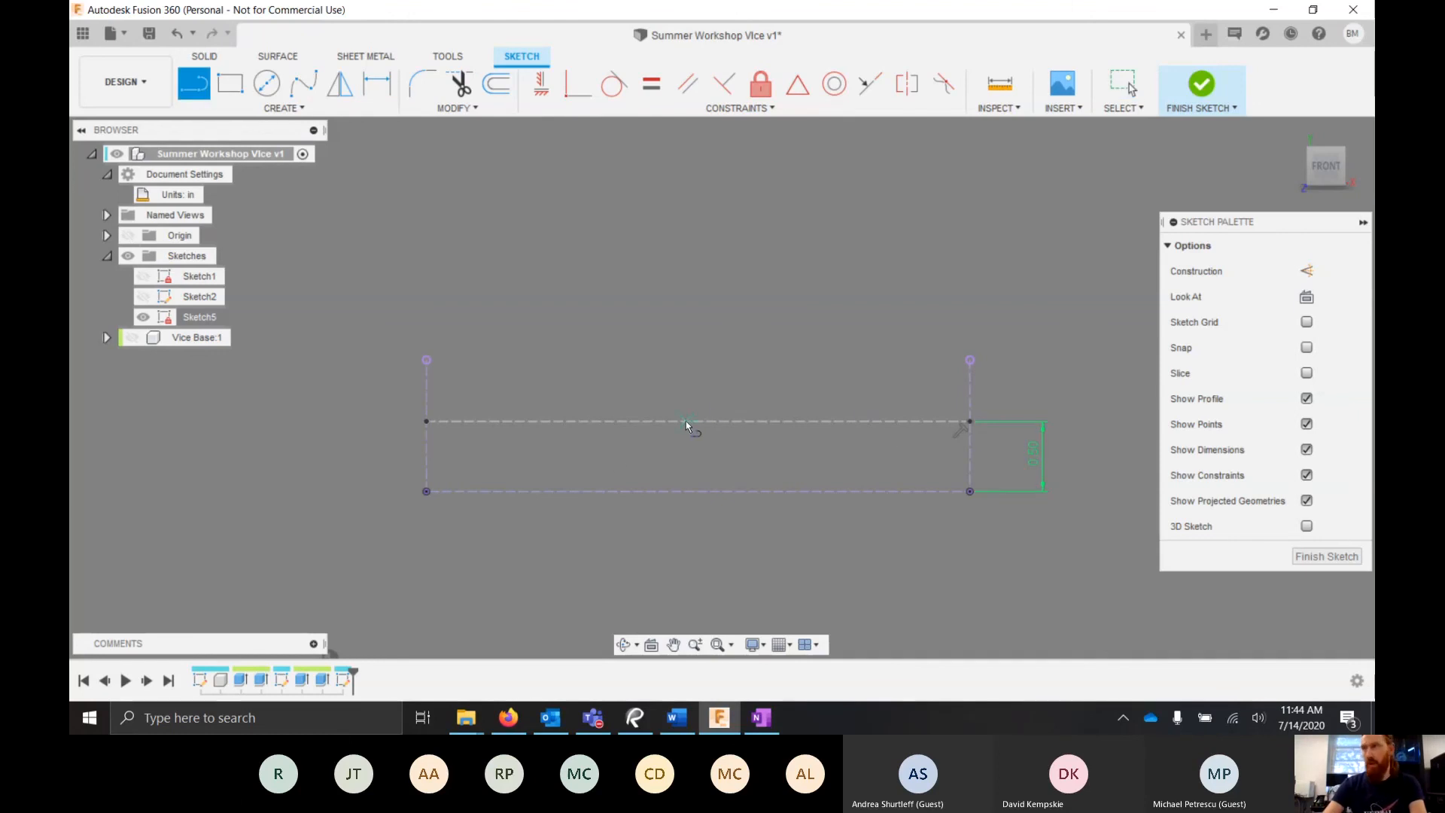
left_click(641, 422)
left_click(639, 390)
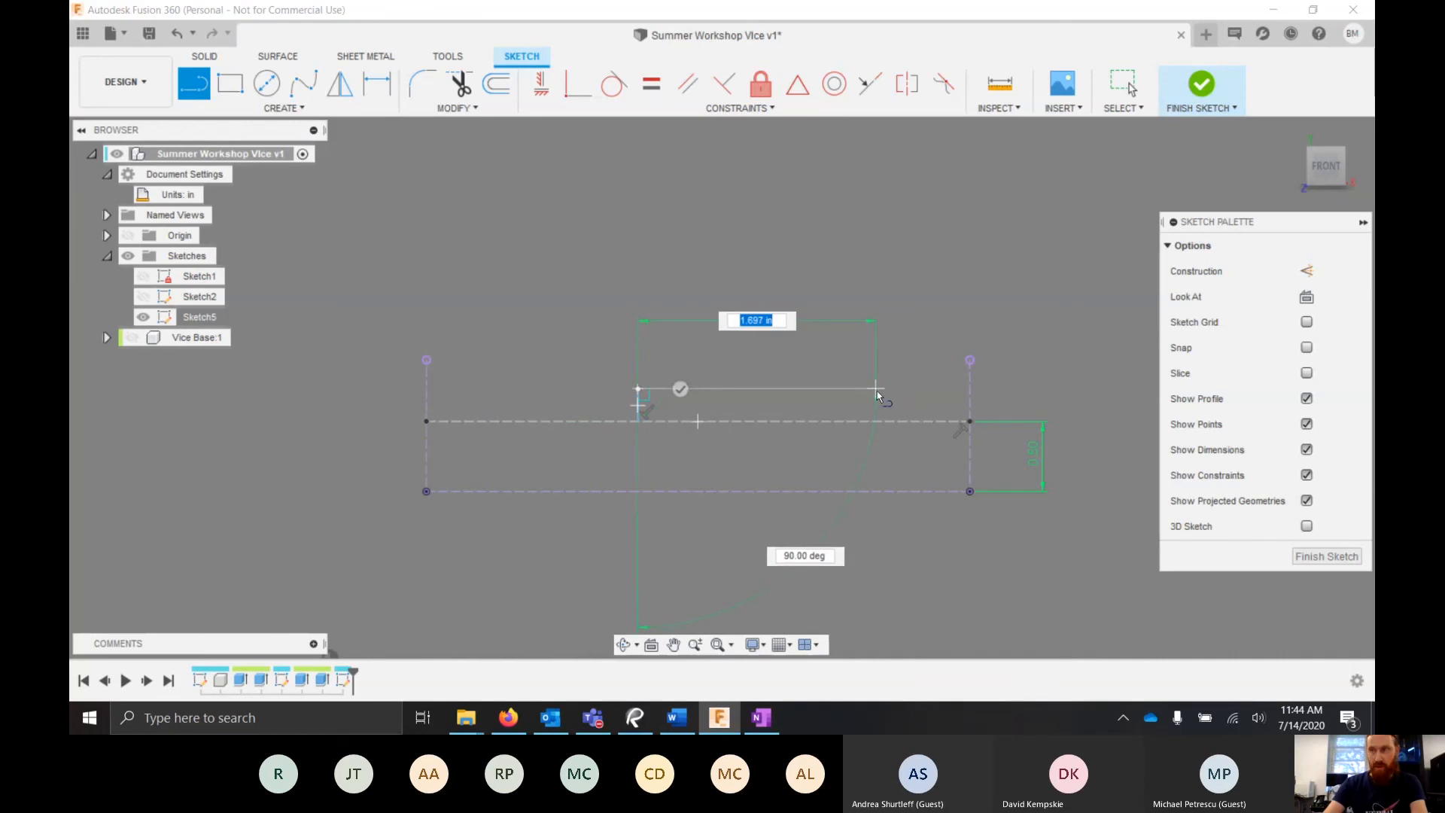
left_click(933, 388)
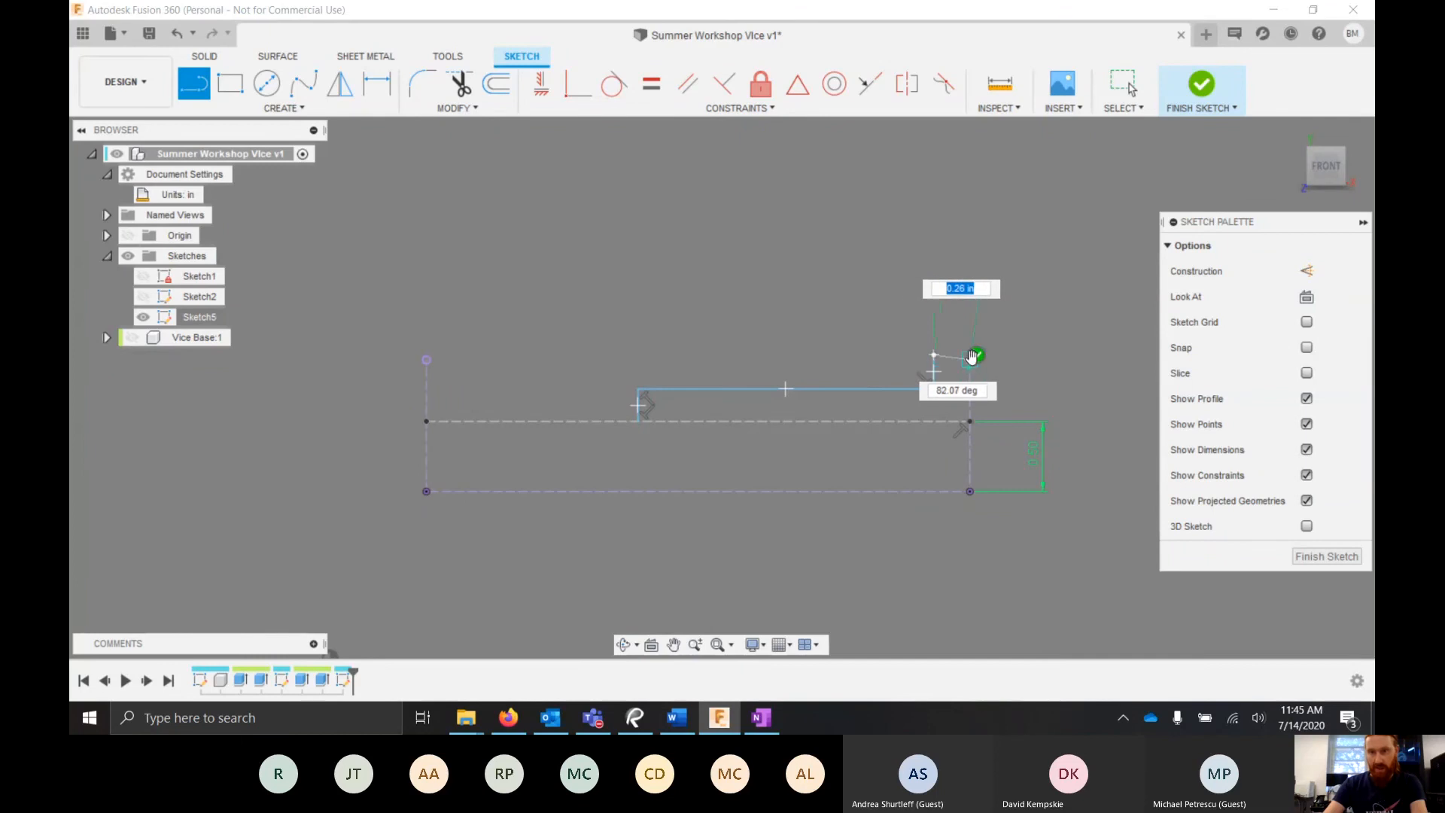
left_click(936, 355)
scroll(960, 346, "up", 5)
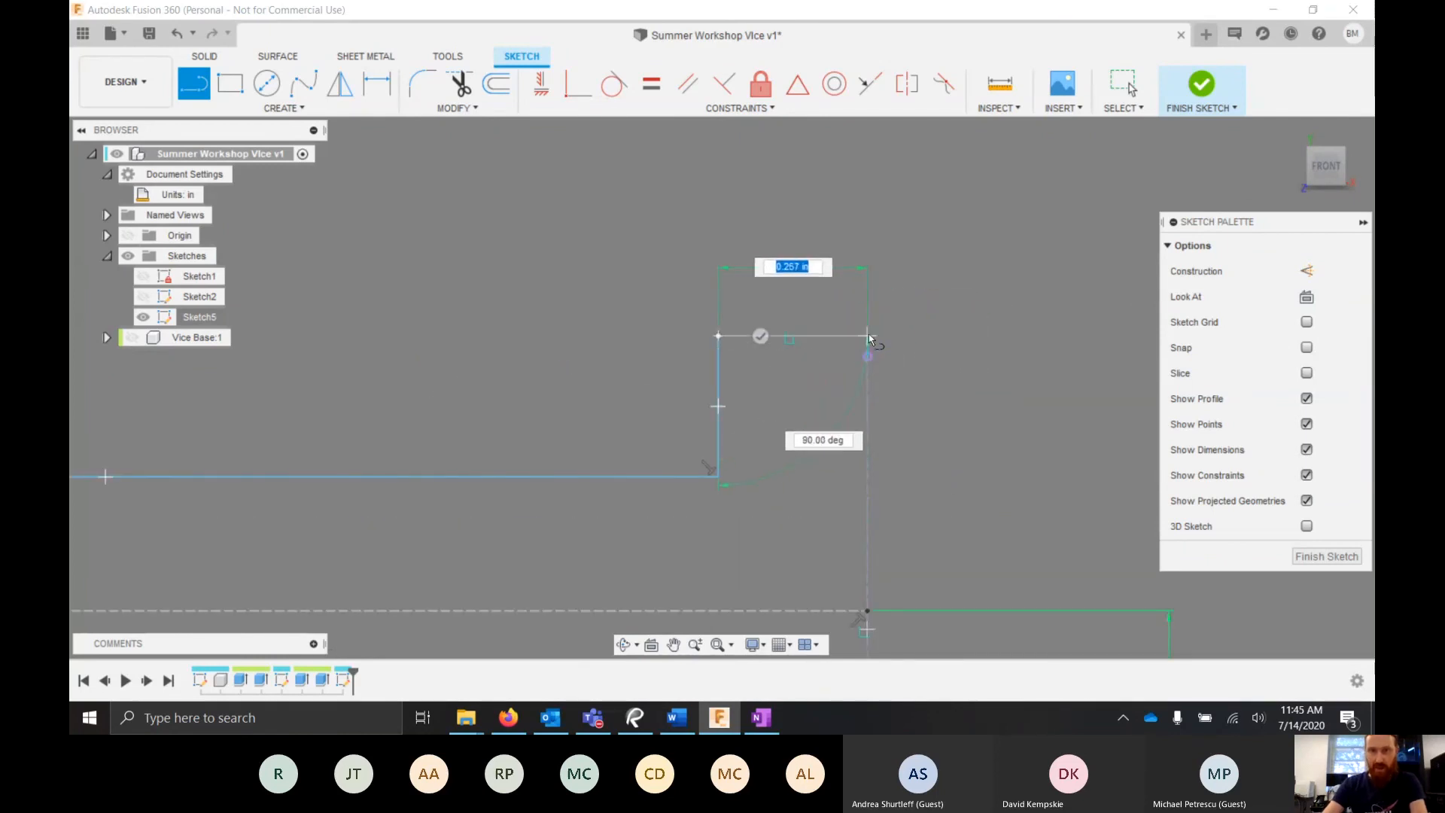
left_click(867, 335)
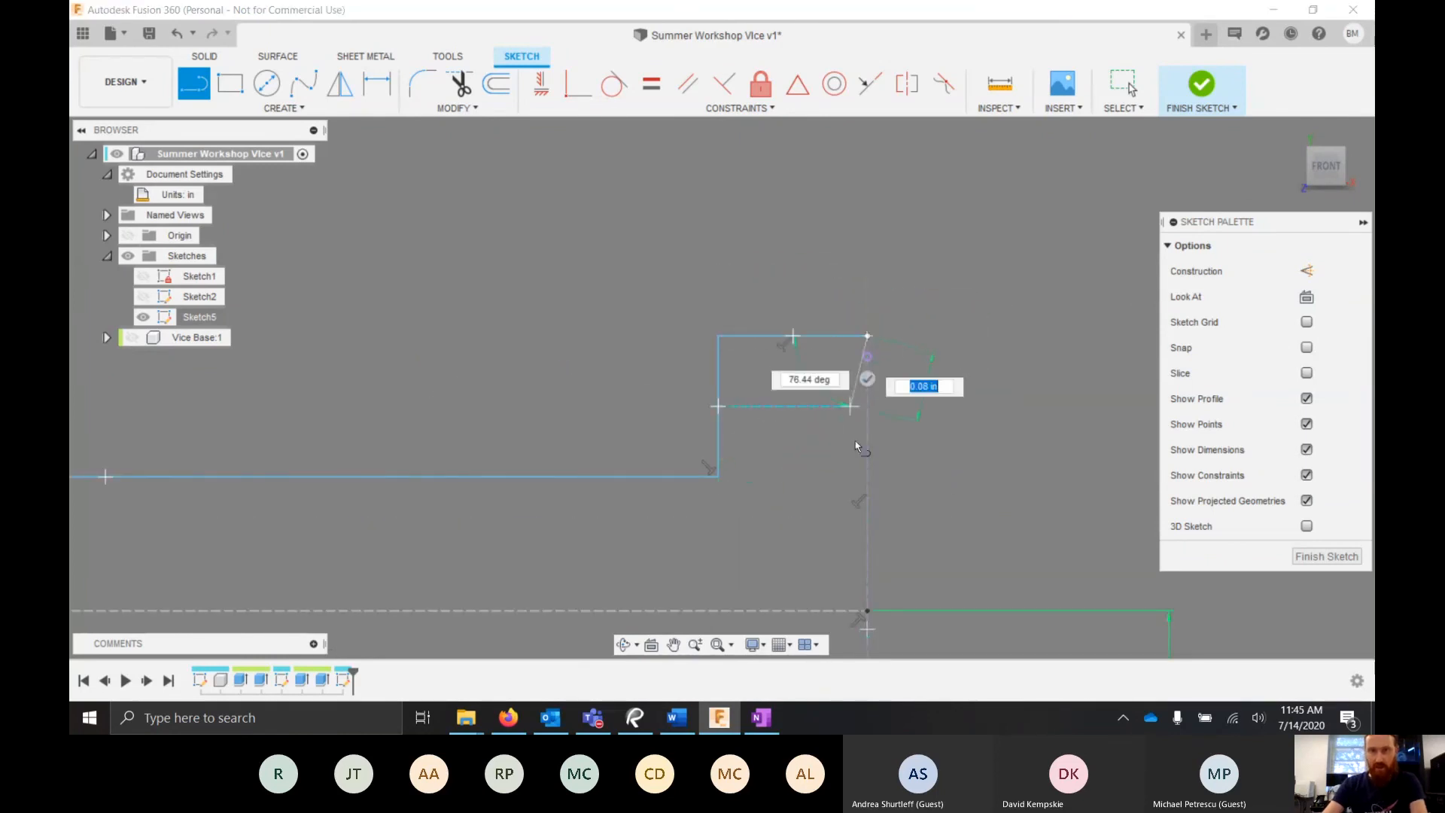
- Continue the outline down the right projected edge, add an extension about 0.54 in long beyond it, and close the profile along the construction line
left_click(865, 509)
scroll(908, 501, "down", 3)
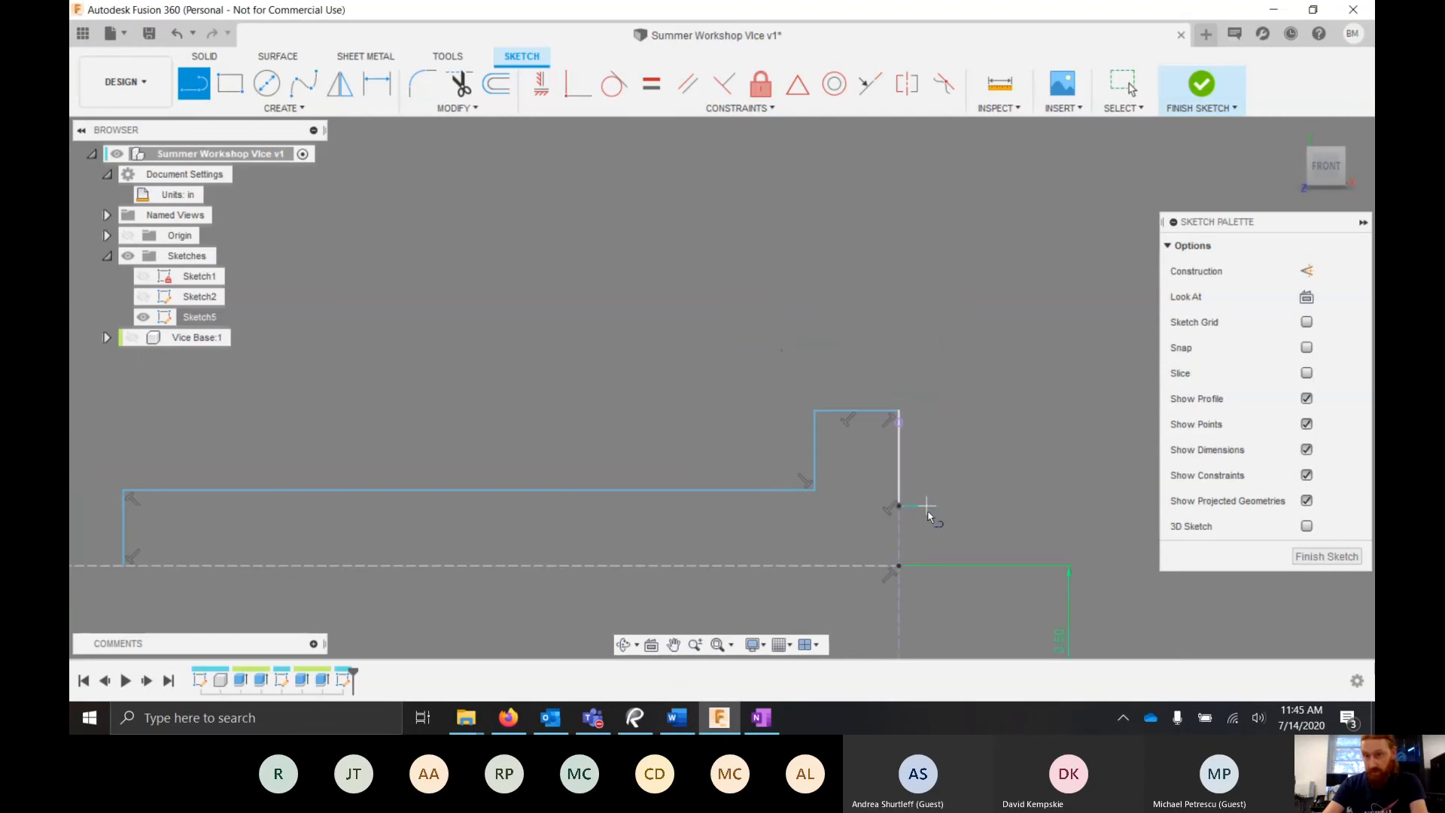
scroll(929, 512, "up", 3)
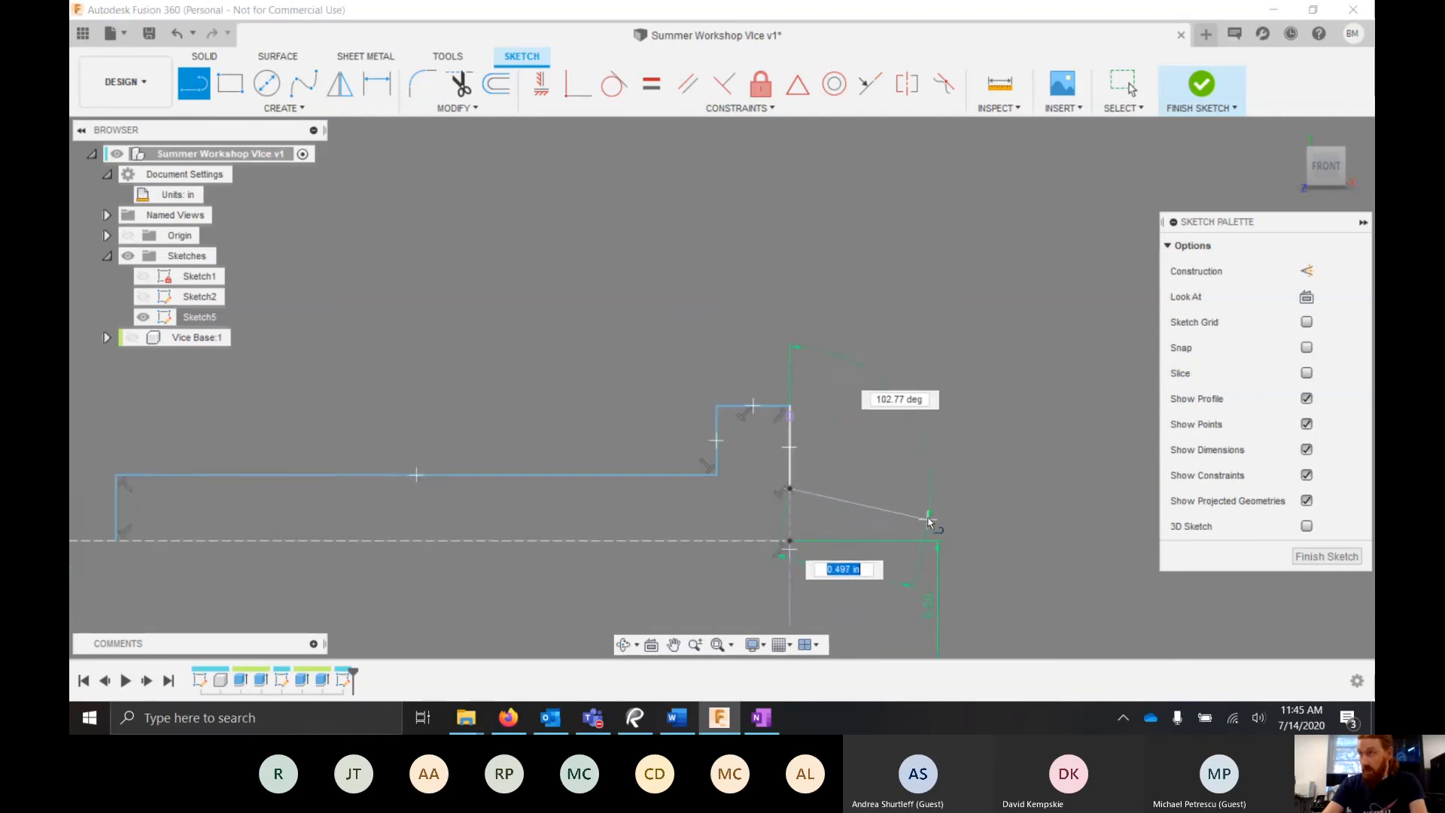
left_click(954, 476)
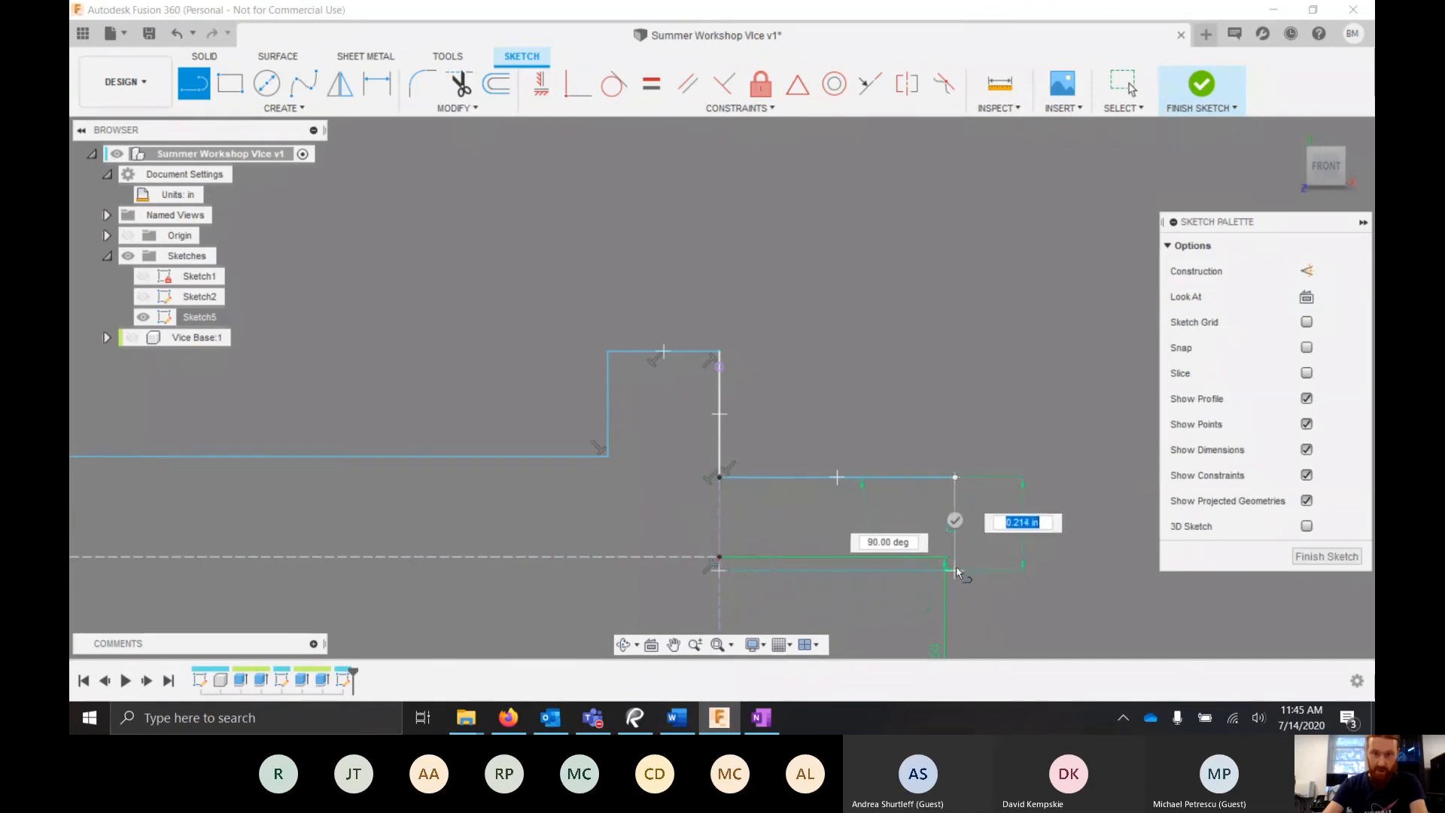
left_click(955, 557)
scroll(952, 557, "down", 2)
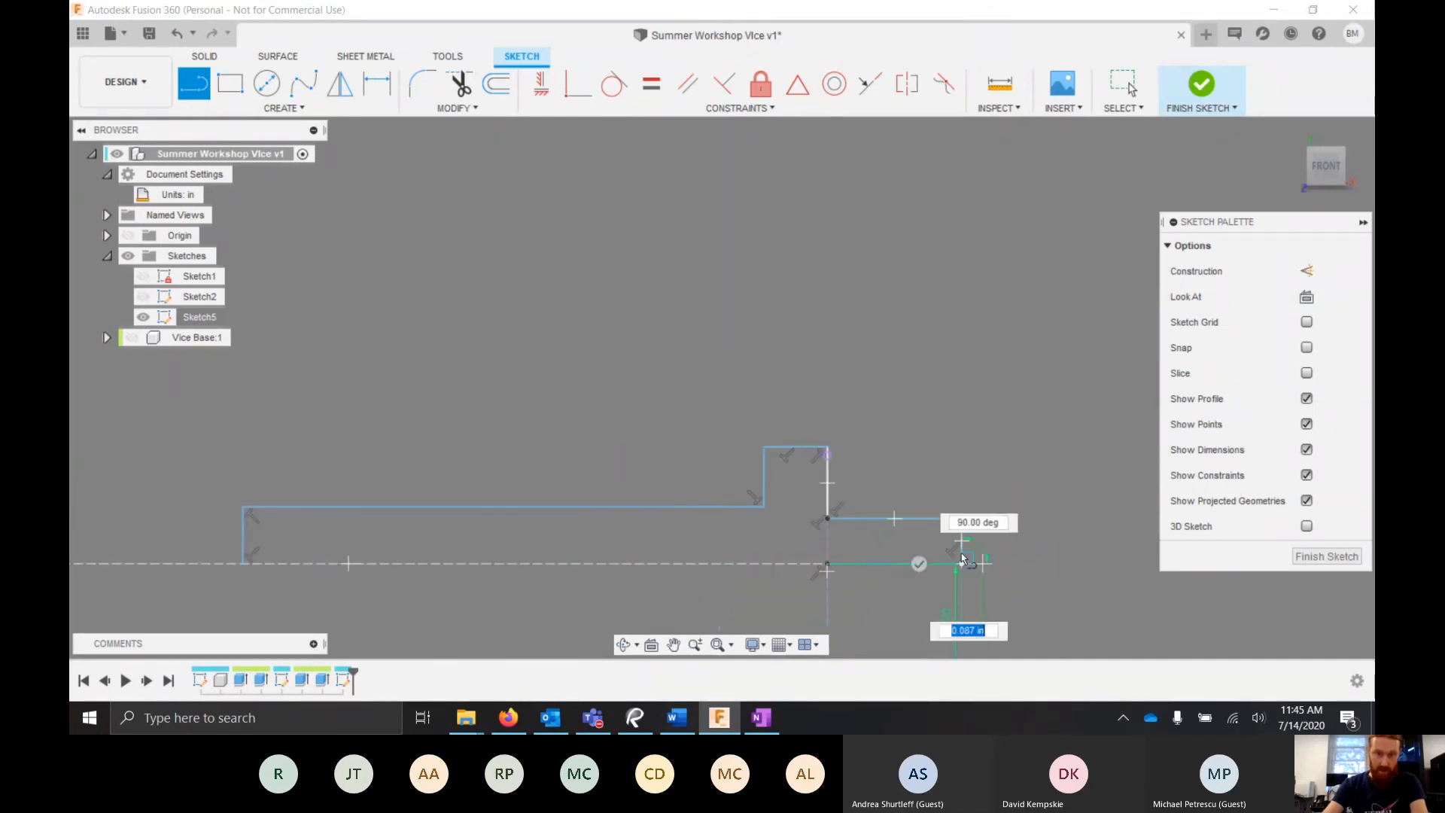
left_click(242, 562)
scroll(841, 528, "down", 2)
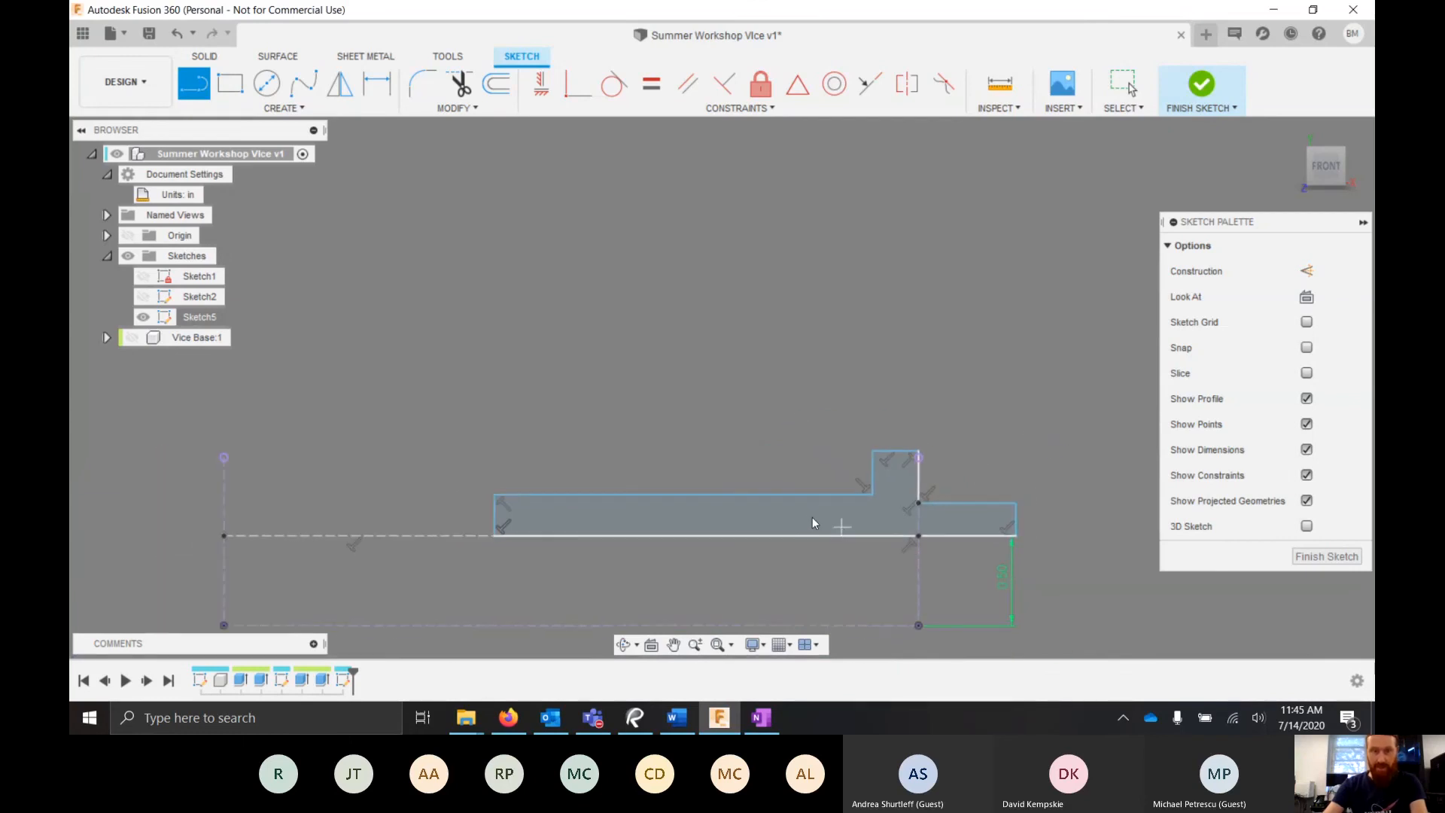
key("Escape")
- Select the enclosed profile area to examine whether the stepped outline forms one closed shape
left_click(816, 523)
scroll(819, 525, "up", 3)
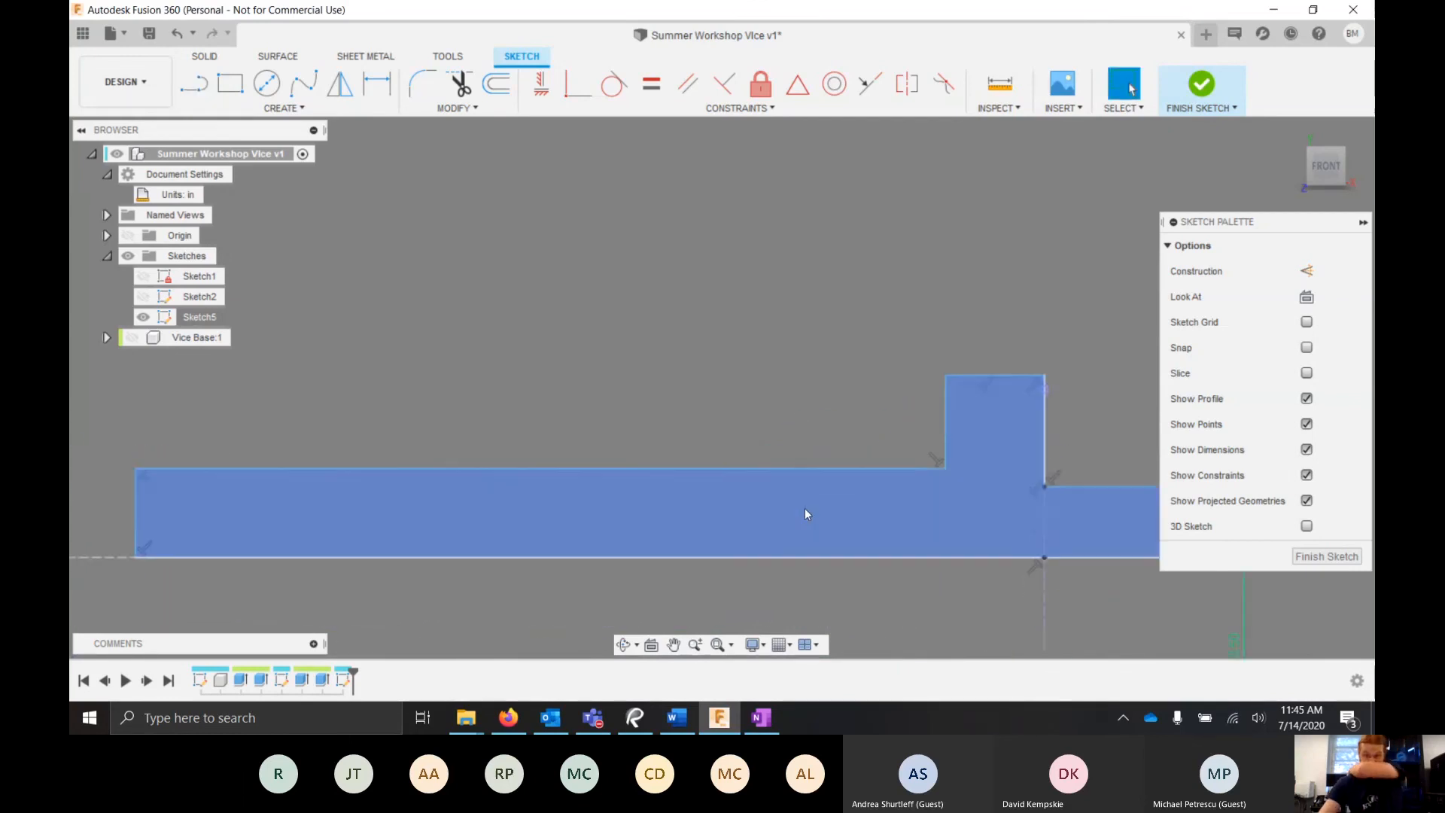
scroll(729, 514, "down", 2)
scroll(707, 527, "down", 1)
scroll(693, 539, "up", 3)
scroll(689, 533, "down", 3)
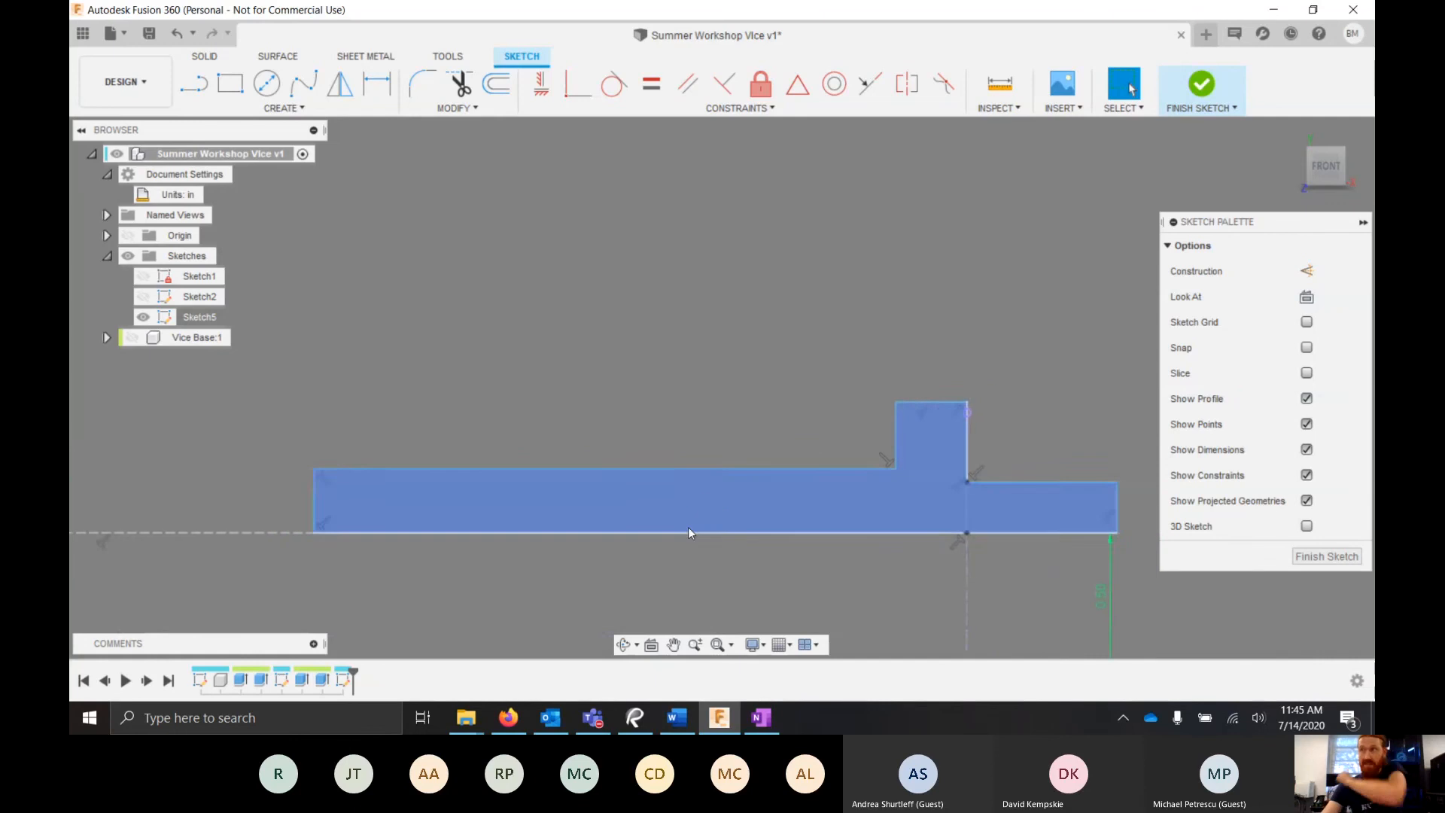
scroll(850, 474, "down", 2)
scroll(870, 491, "up", 1)
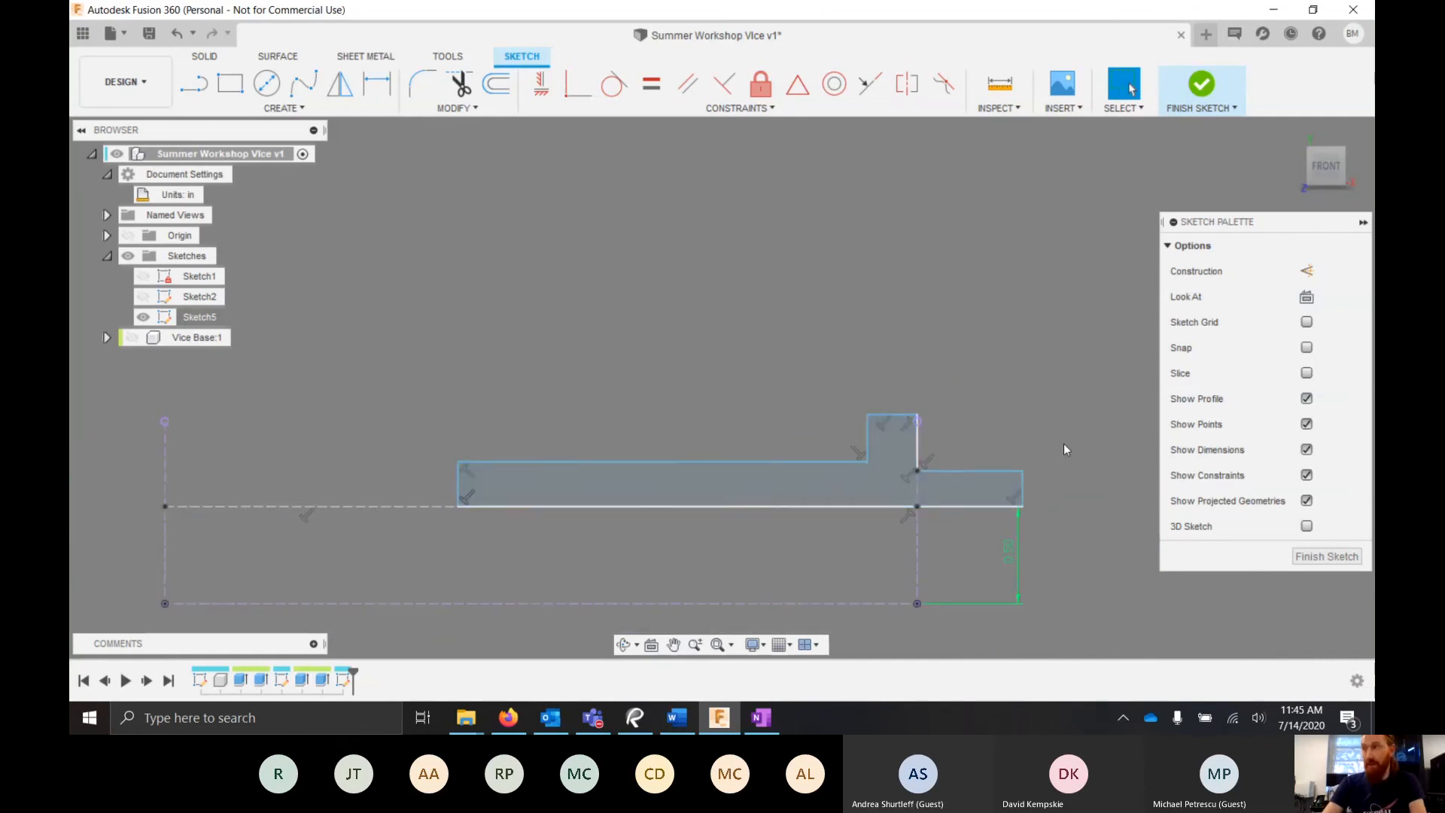
- Dimension the upright tab's top edge and set its width to 0.125 in
scroll(933, 461, "up", 2)
key("d")
left_click(866, 390)
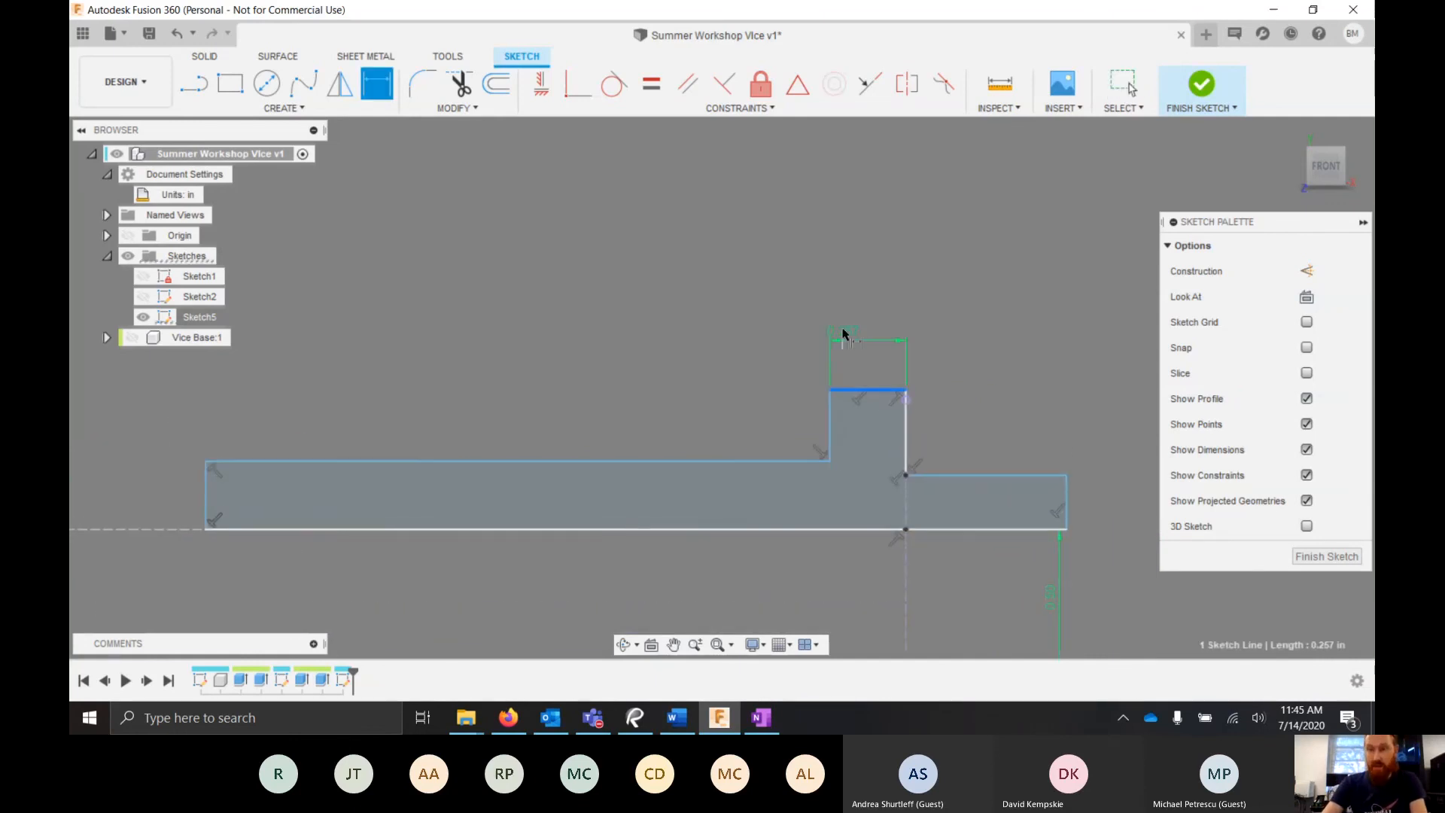
left_click(857, 316)
type("0.125")
key("Return")
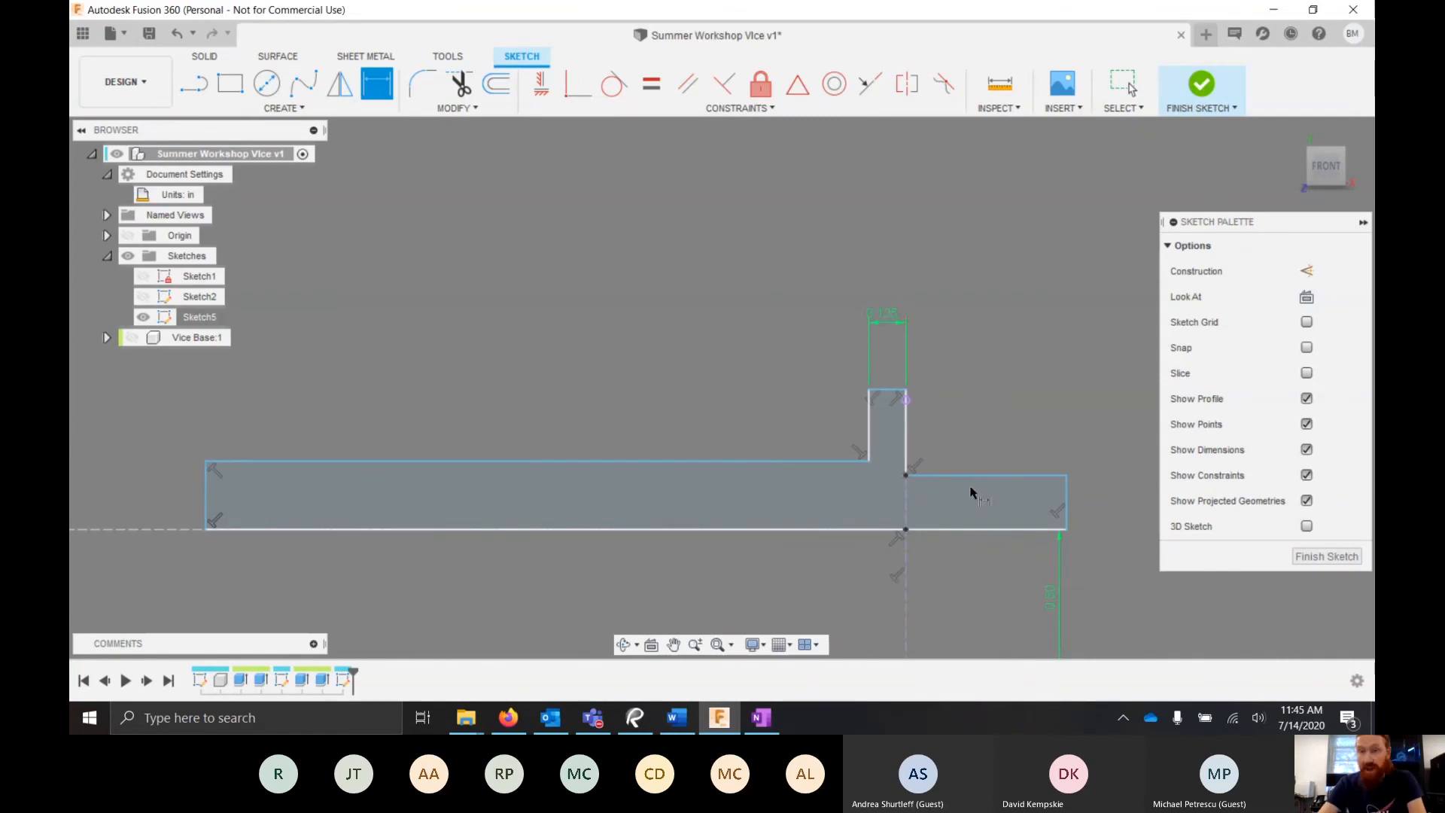
- Set the length of the extension beyond the right projected edge to 1 in, and dimension the extension's thickness
left_click(987, 476)
left_click(973, 340)
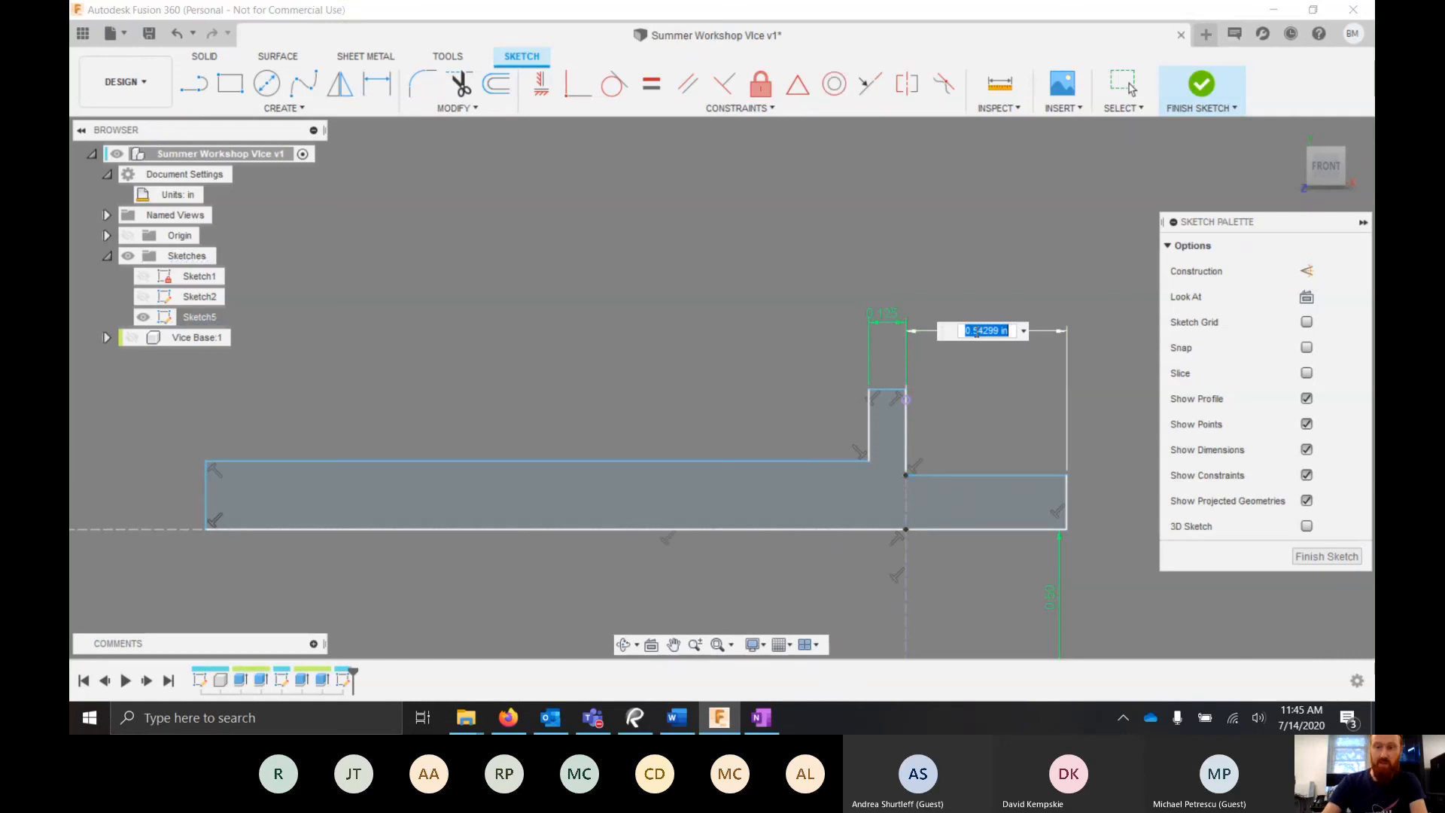
type("1")
key("Return")
scroll(821, 385, "down", 3)
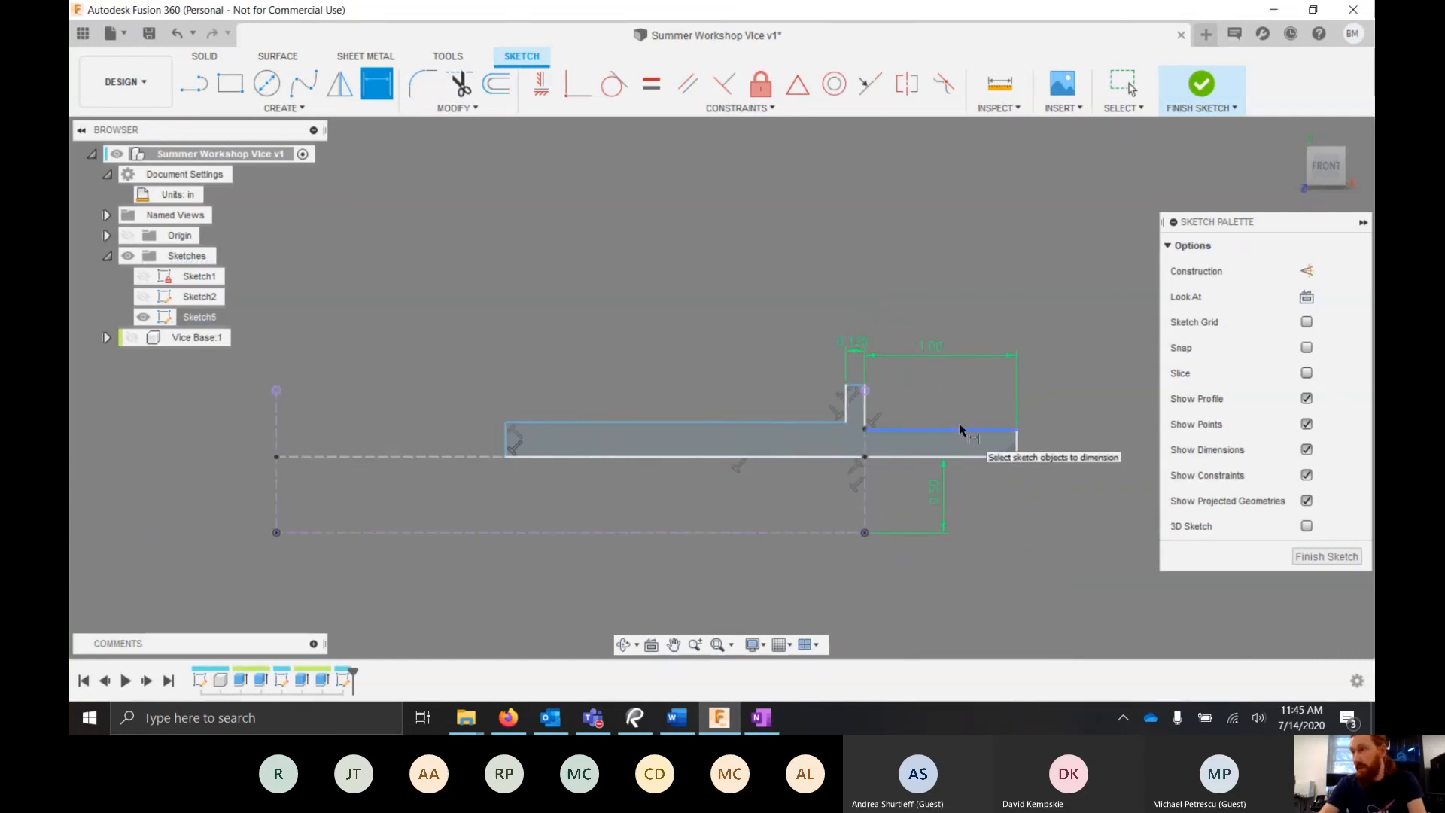
left_click(958, 429)
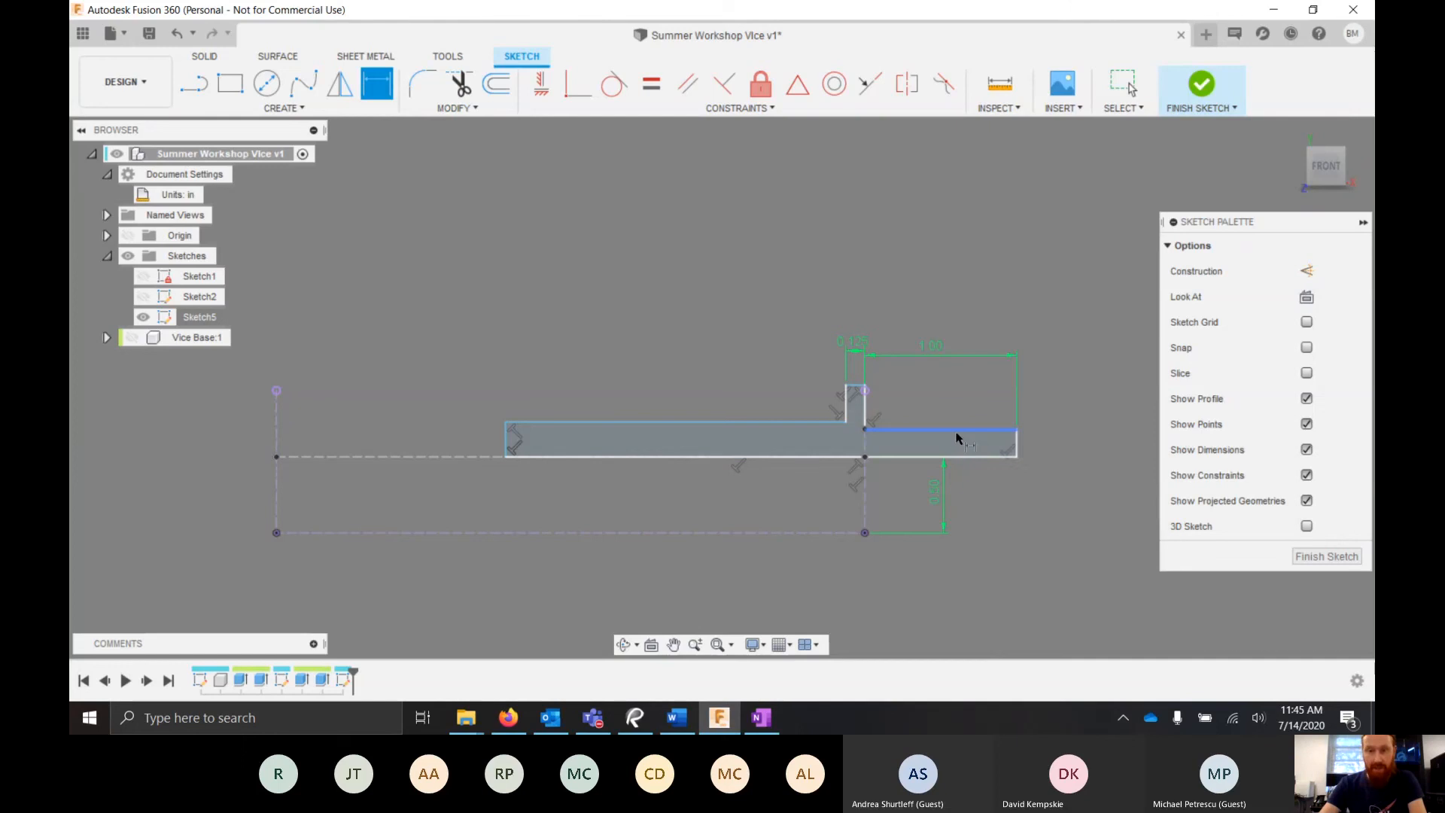
left_click(1068, 436)
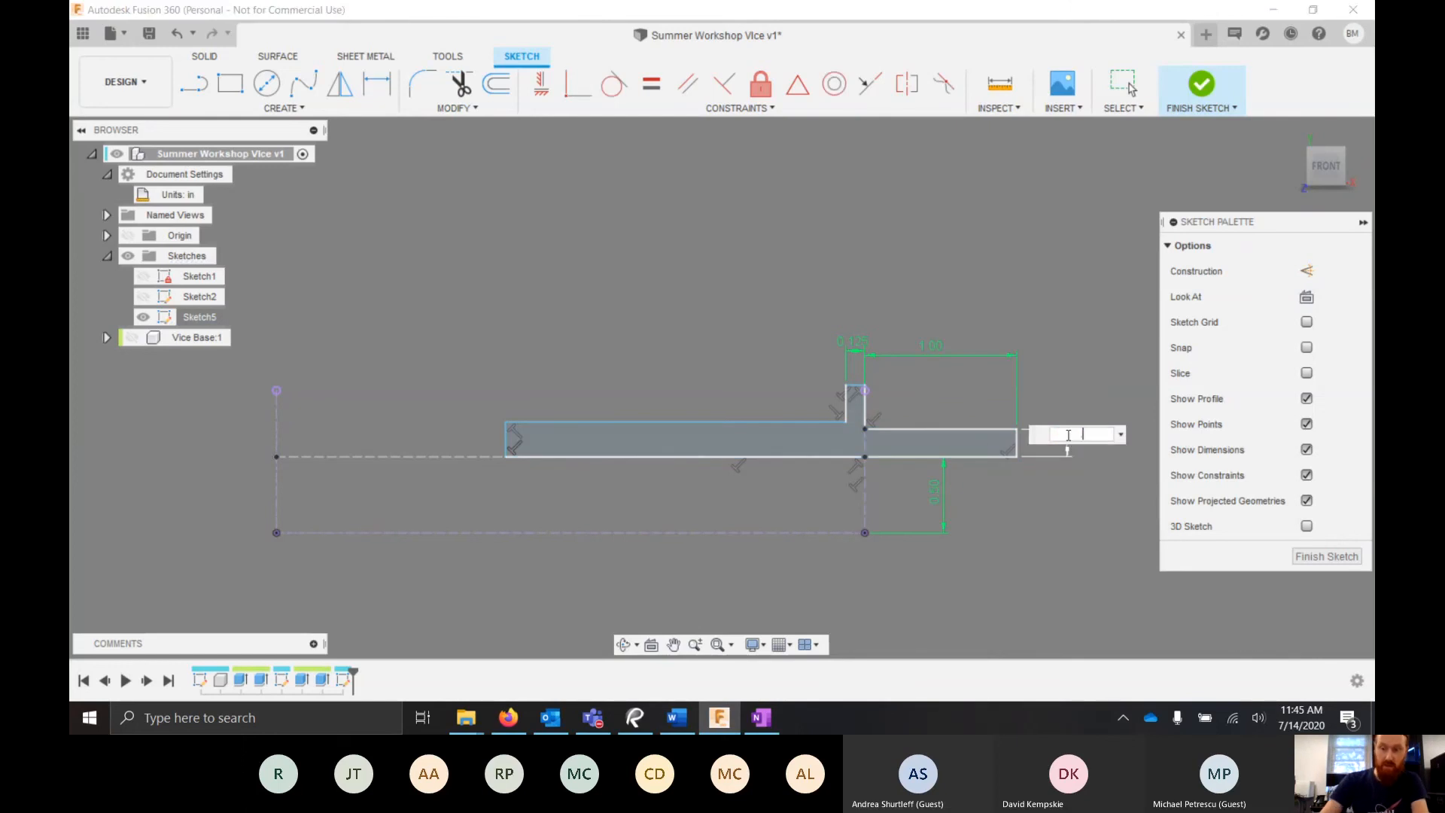
key("Return")
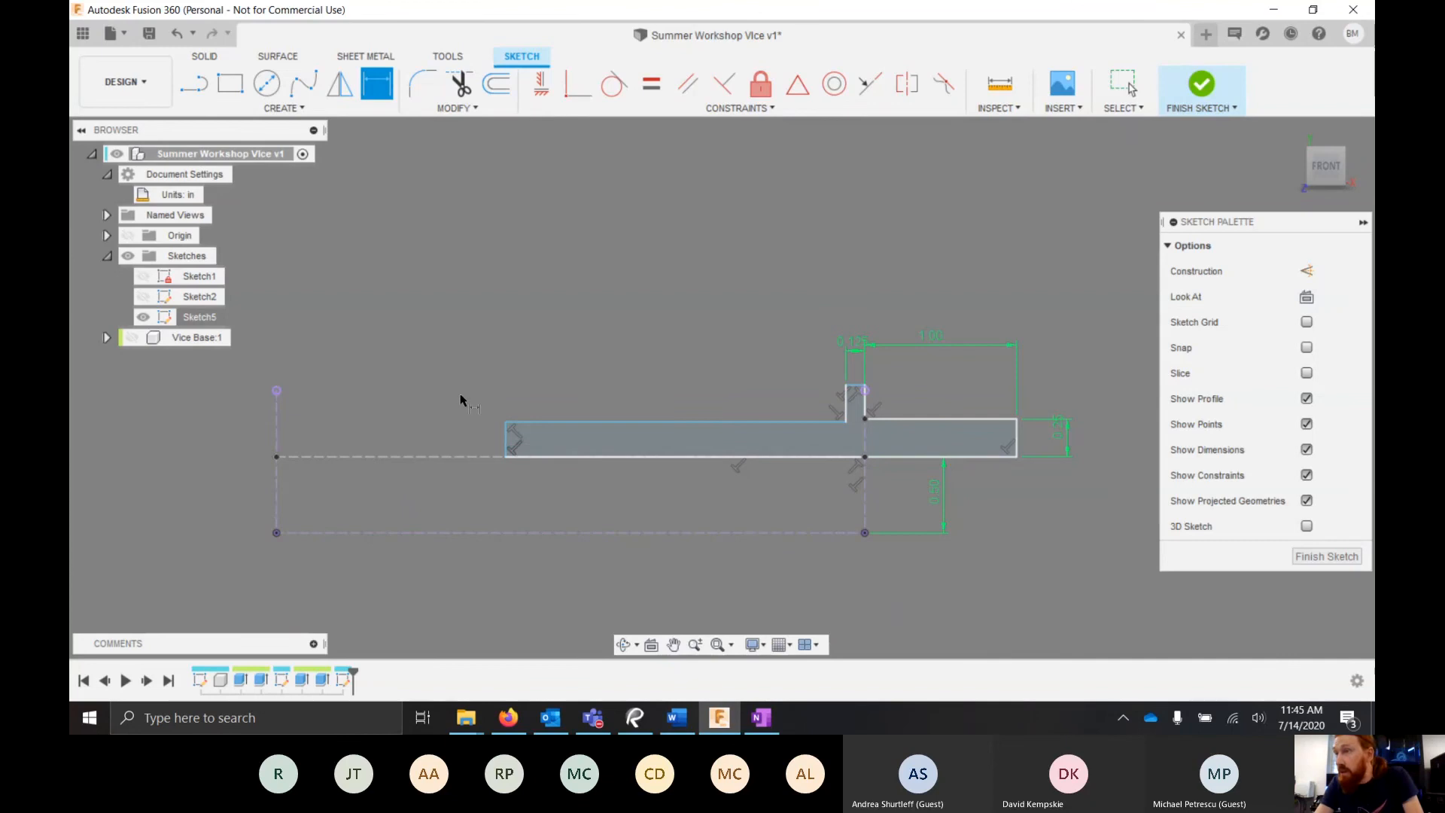
- Dimension the thickness of the long section between its upper edge and the profile's bottom line
left_click(789, 423)
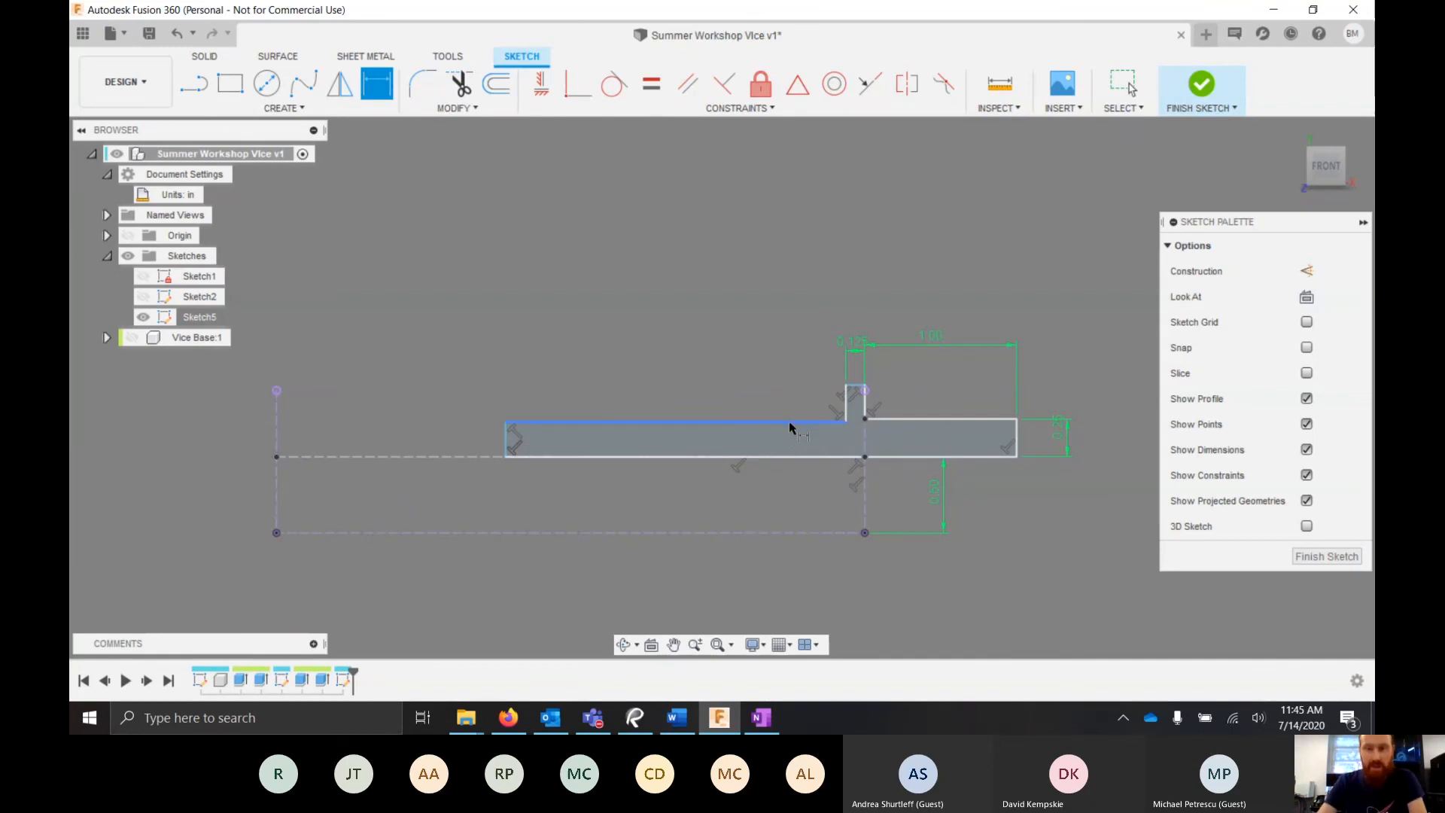
key("Escape")
left_click(789, 422)
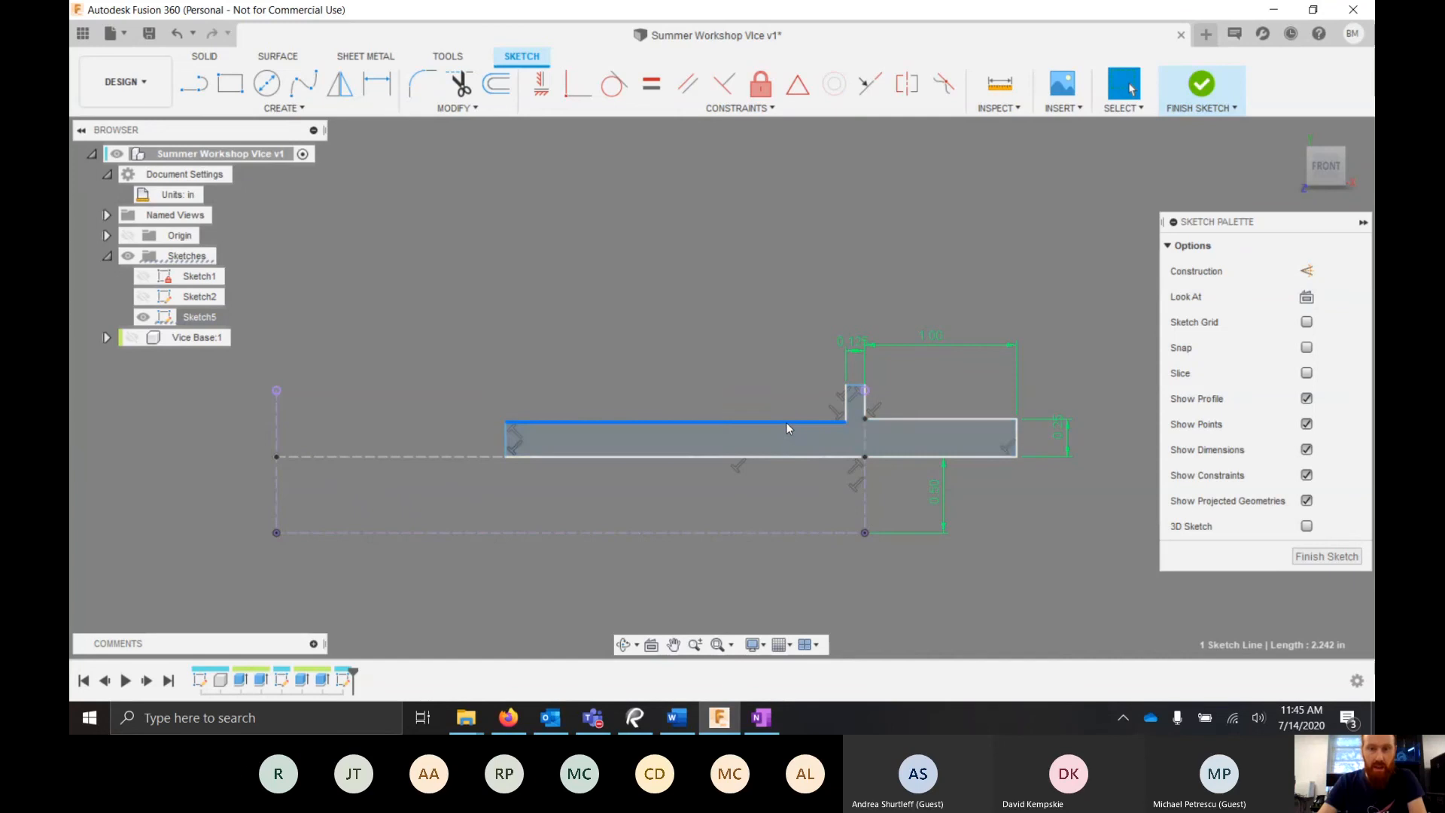
left_click(618, 310)
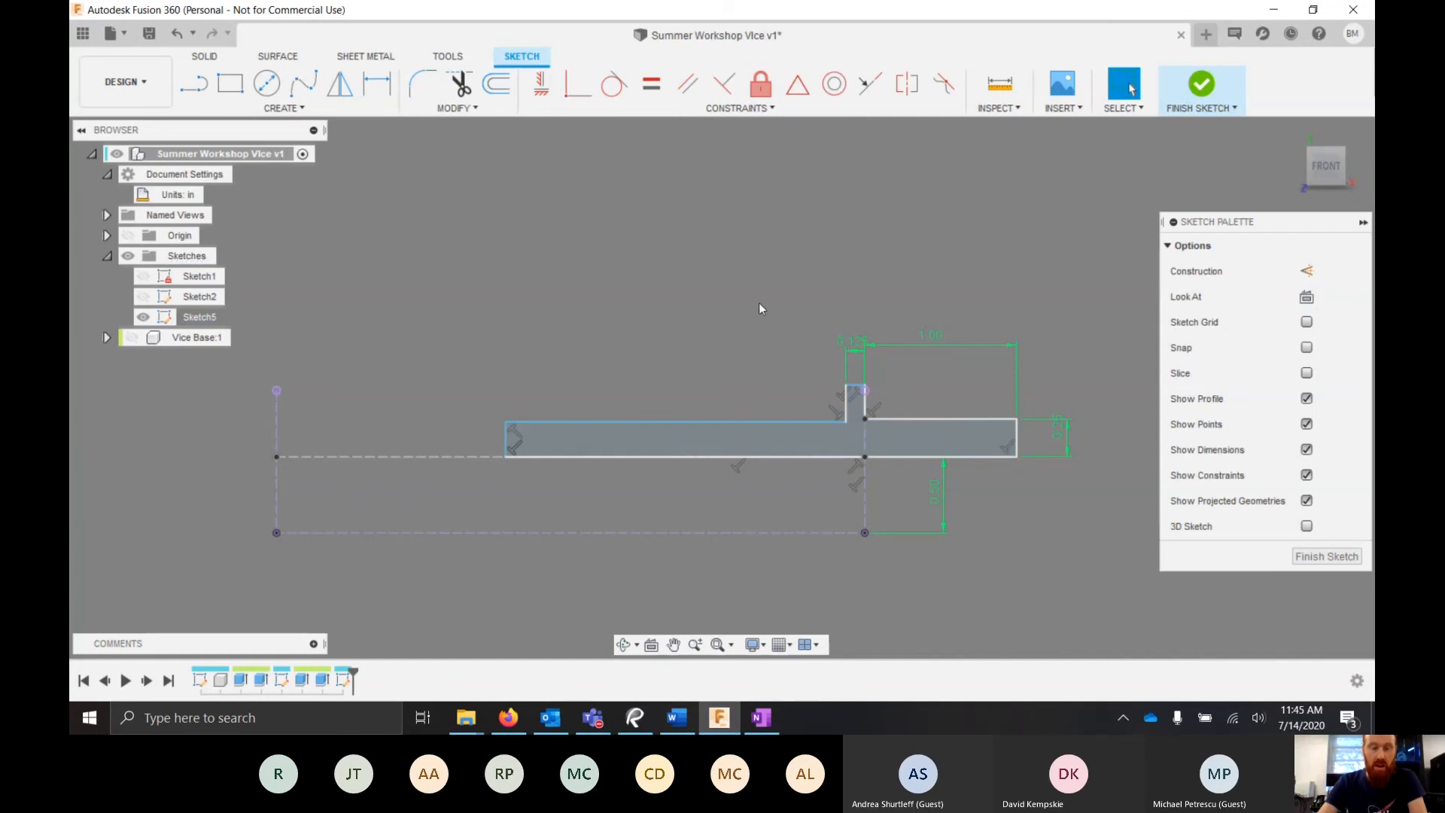
key("d")
left_click(759, 421)
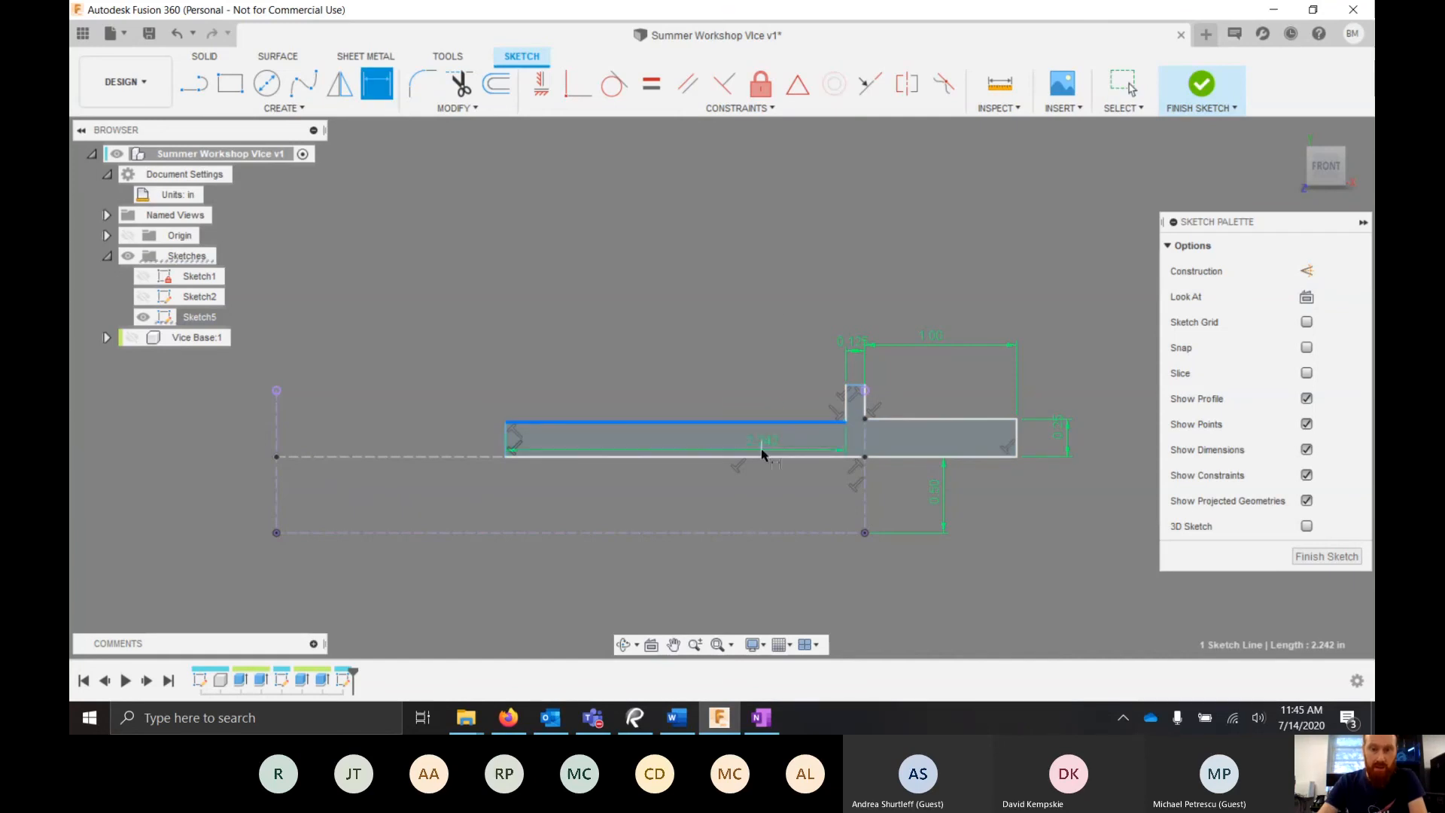
left_click(762, 455)
left_click(729, 360)
key("Return")
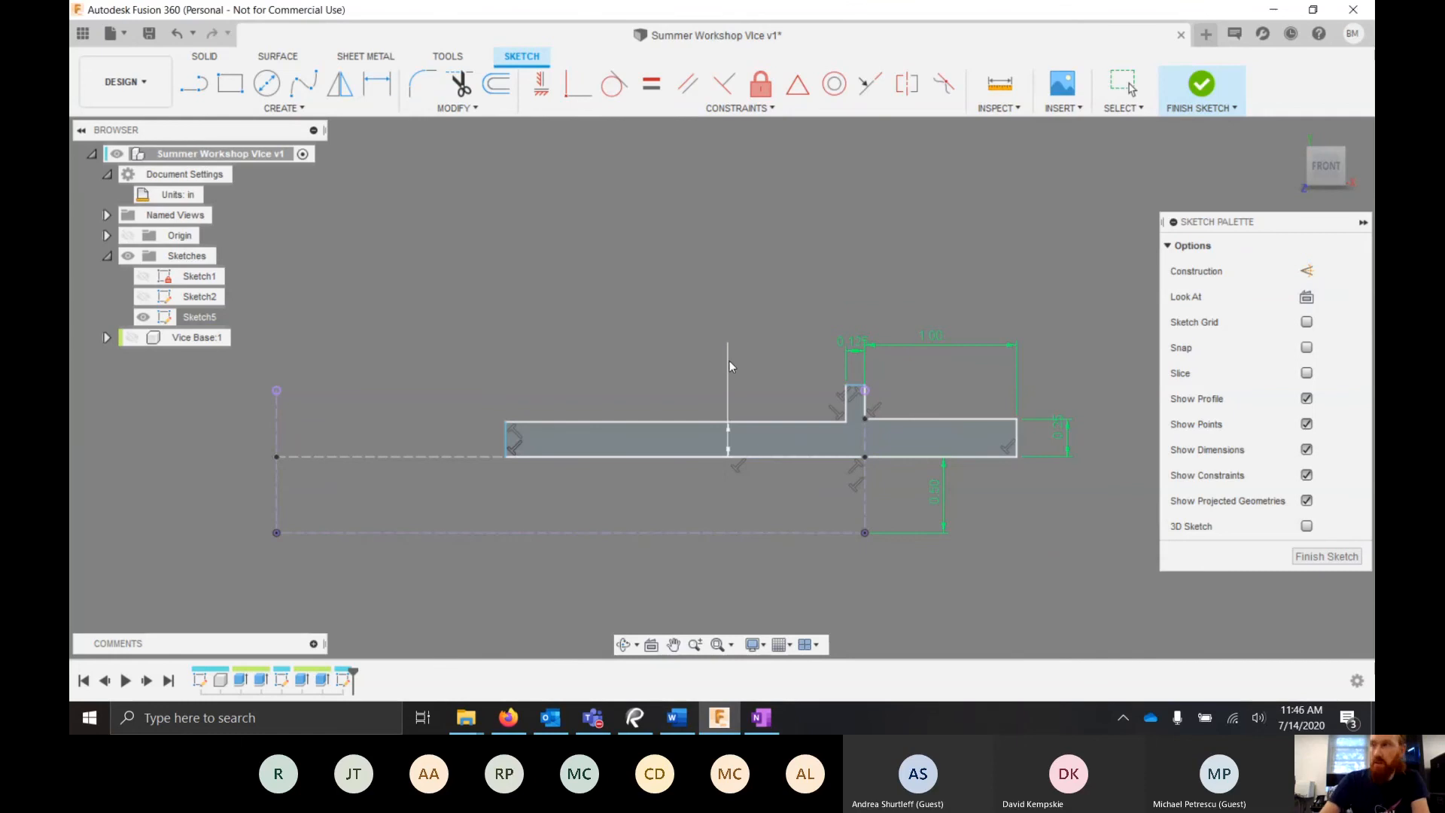
- Dimension the long section's length from the upright tab's side edge to its far end and set it to 1.875 in
left_click(845, 407)
left_click(507, 442)
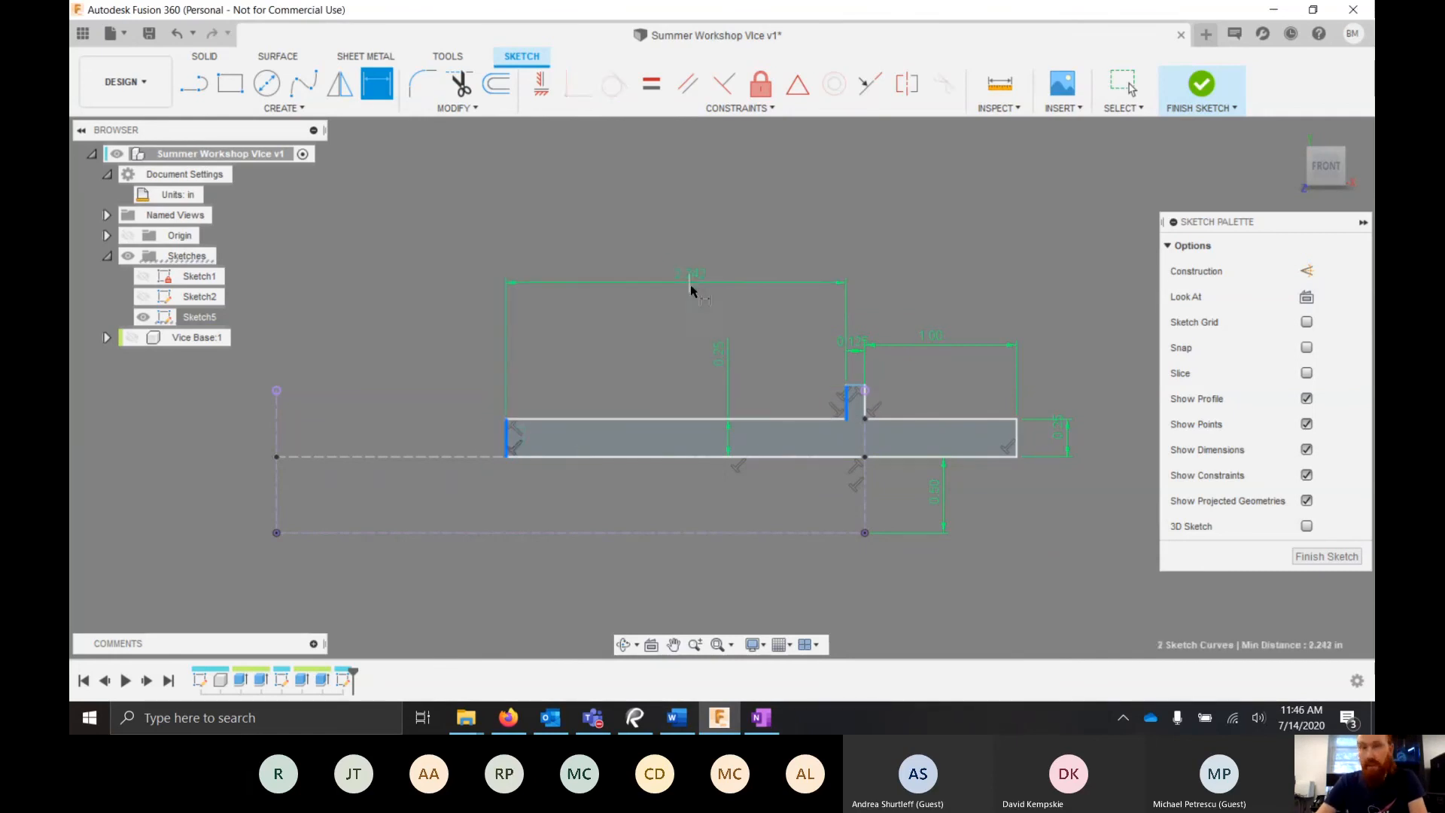
left_click(690, 292)
type("1.875")
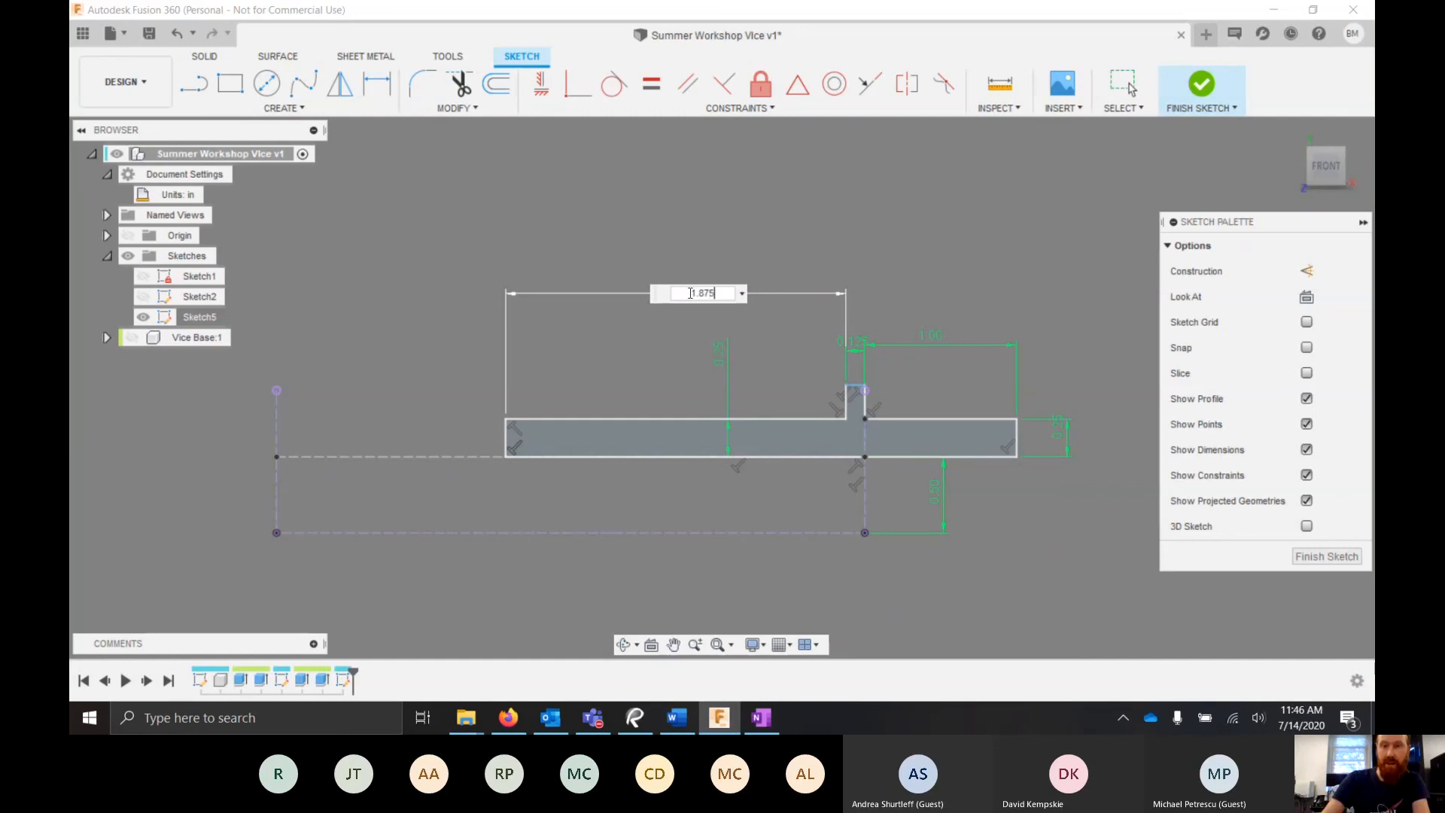
key("Return")
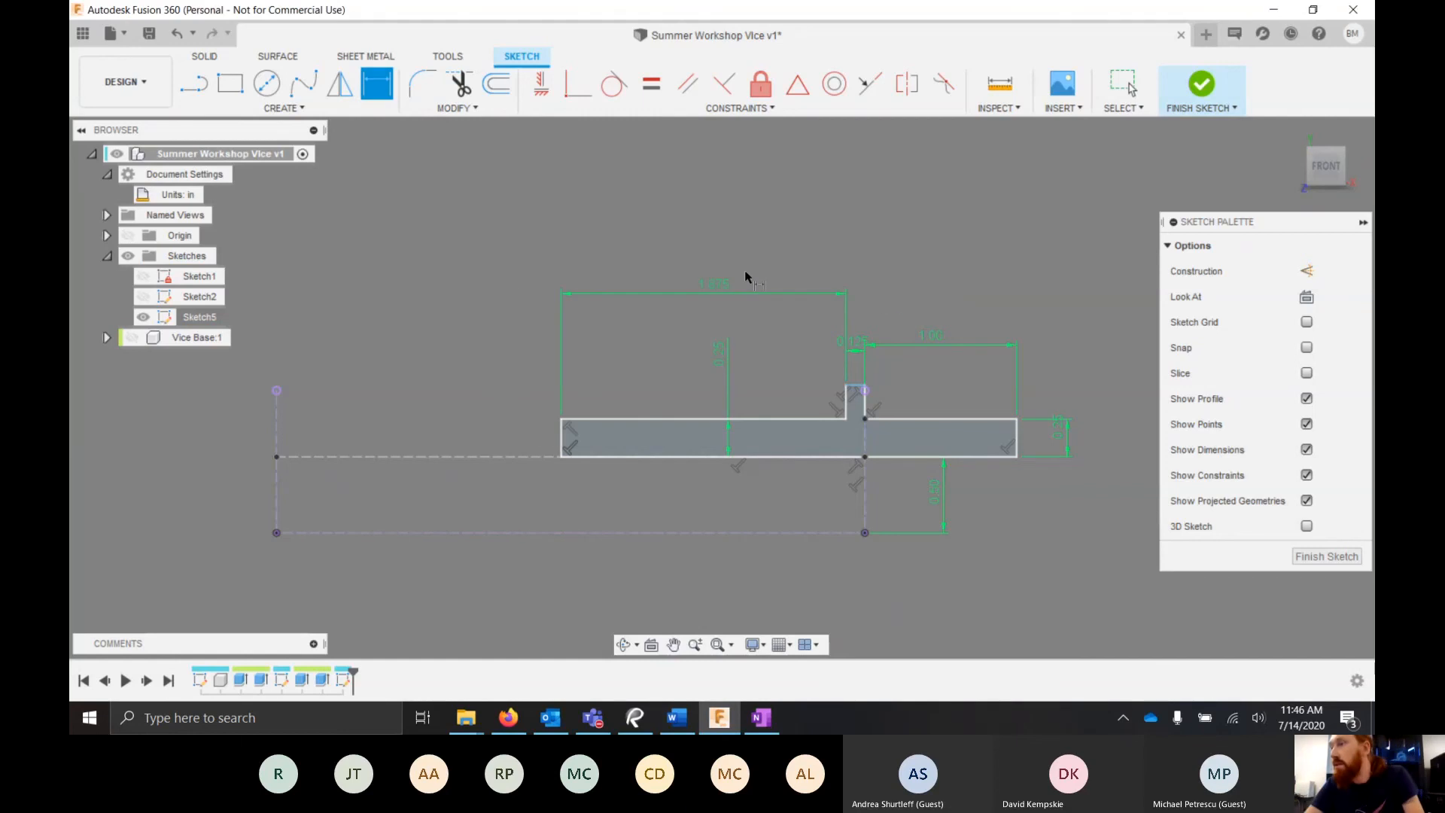
- Dimension the upright tab's top edge from the profile's bottom line and set that height to 0.375 in
left_click(856, 389)
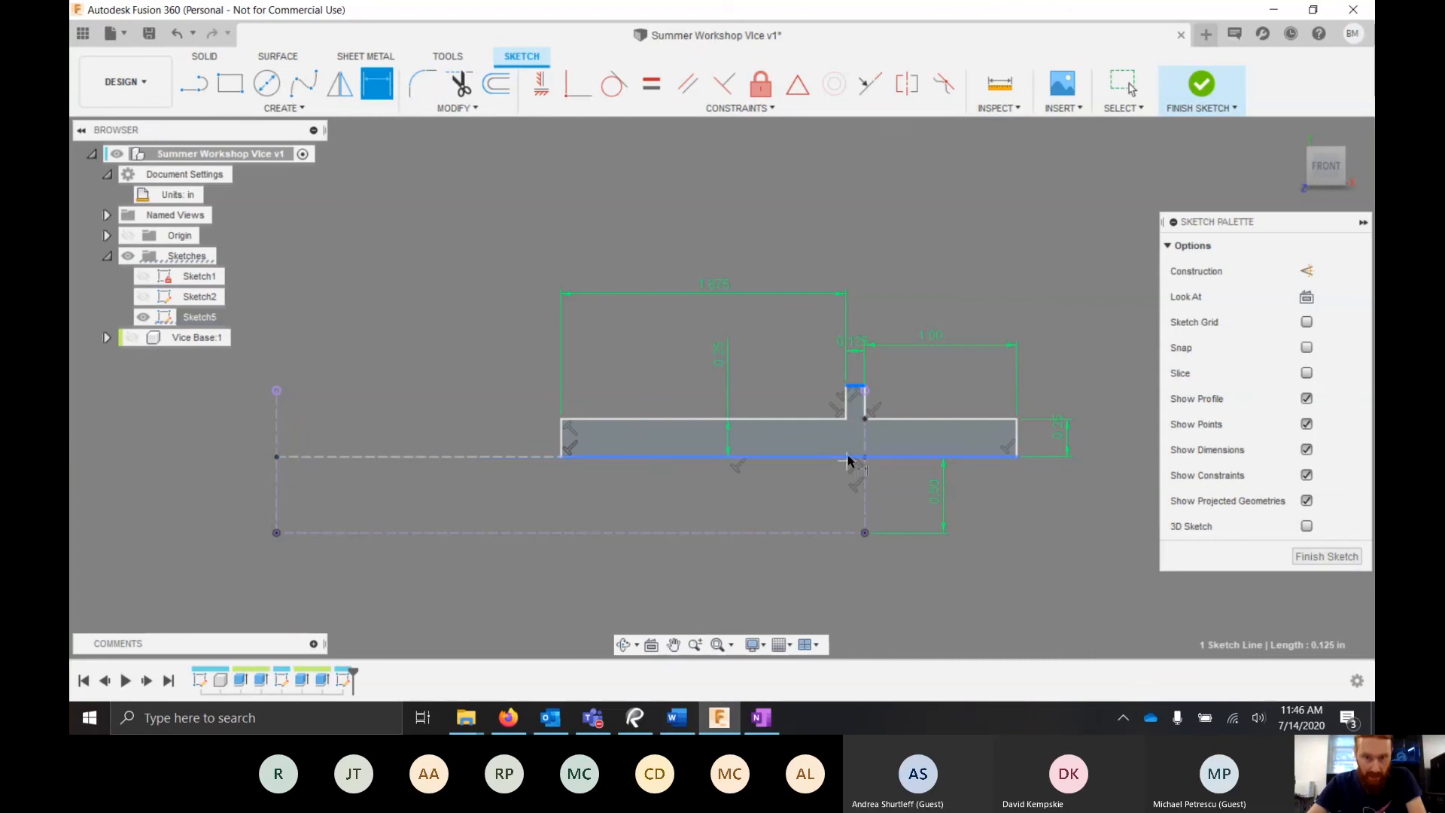
left_click(848, 457)
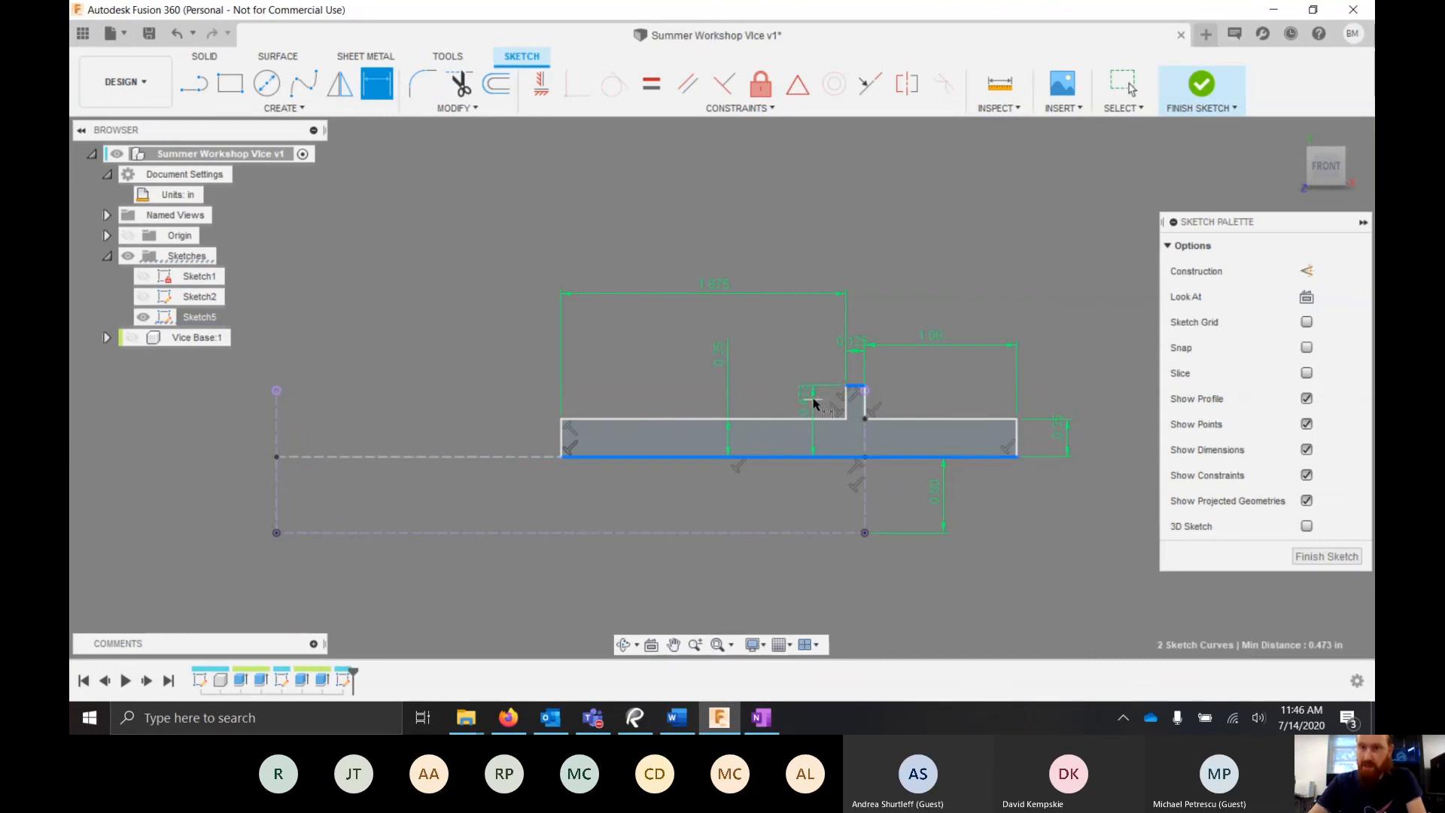
left_click(813, 403)
key("BackSpace")
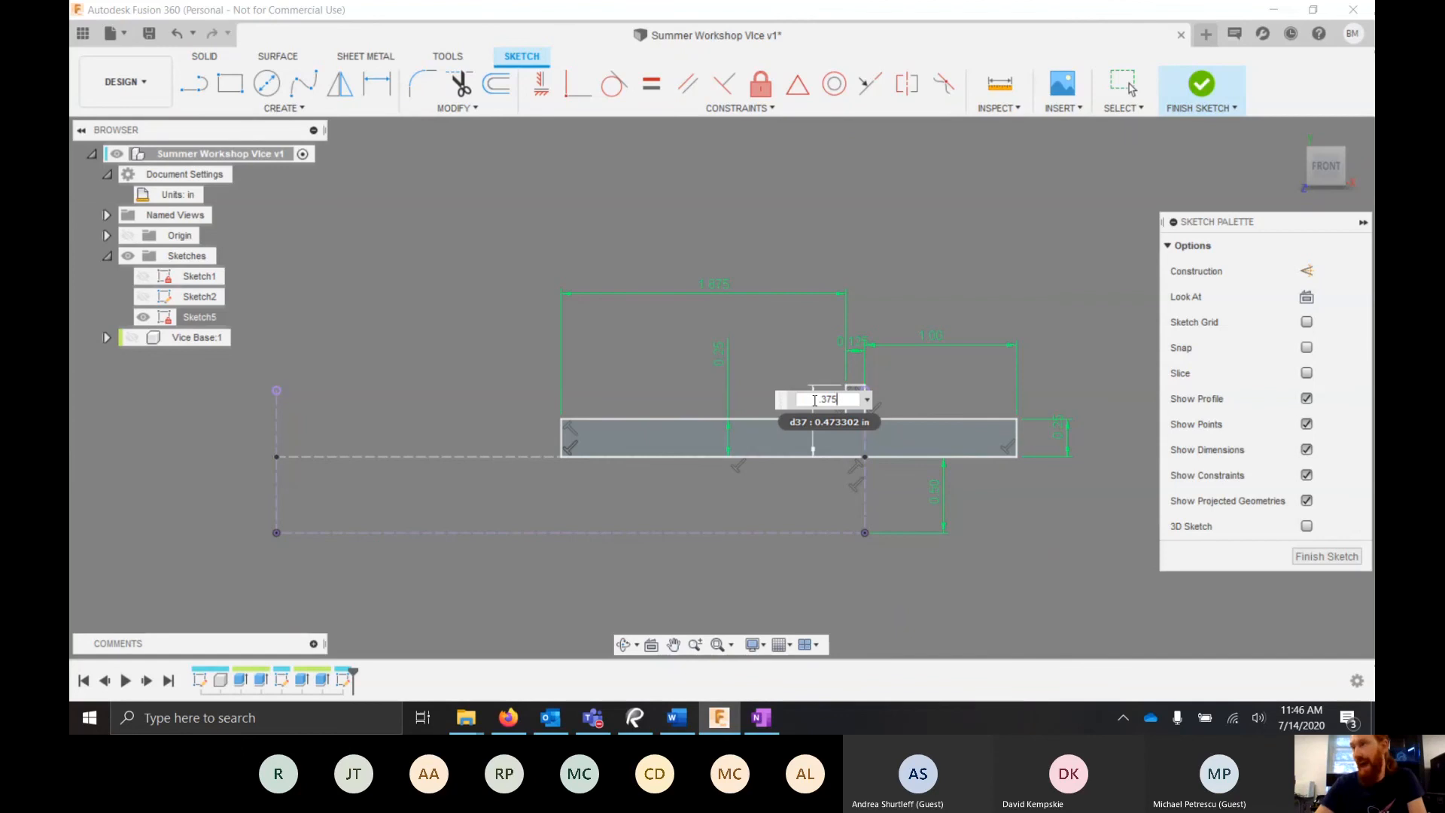
key("Return")
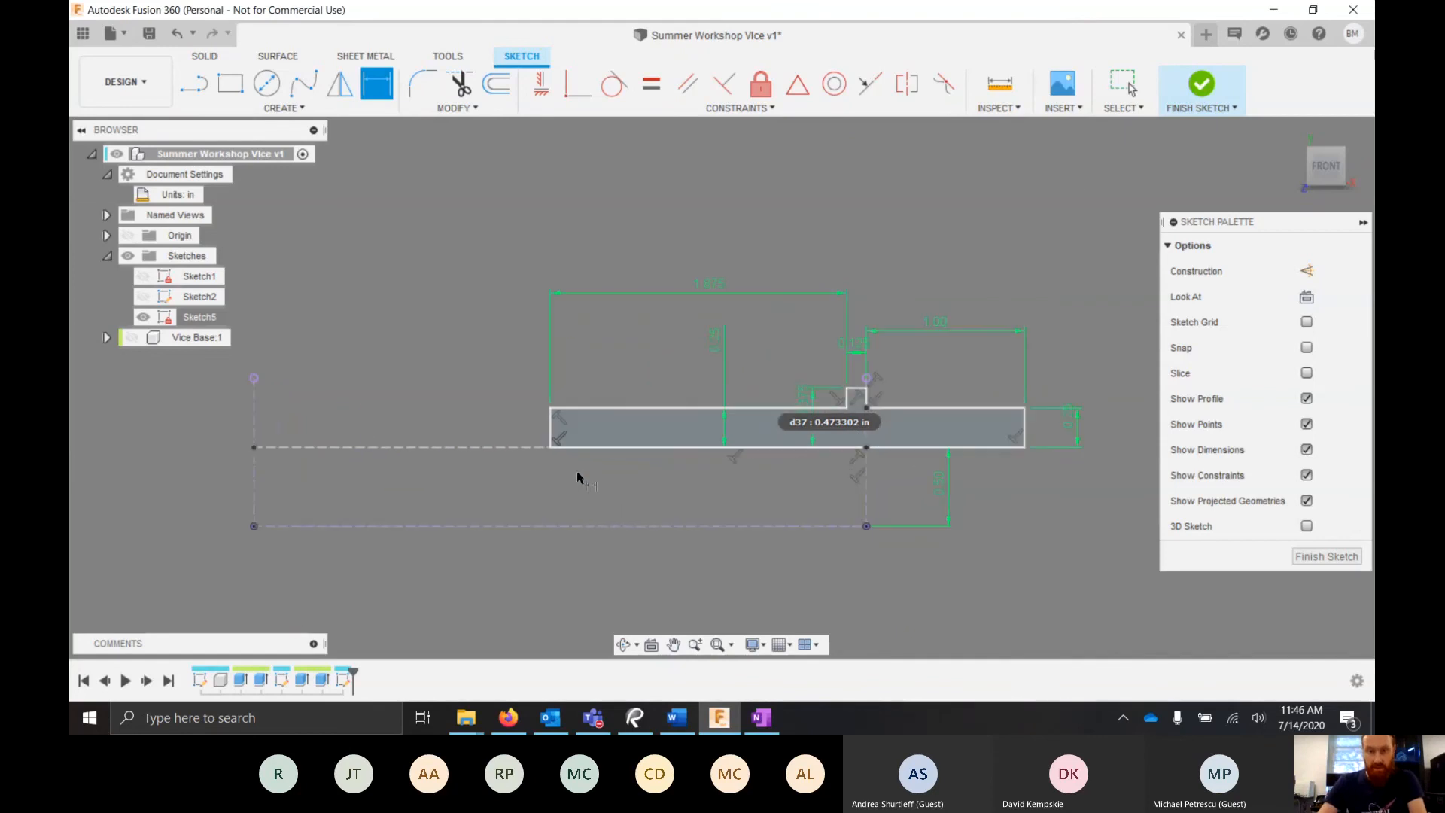
- Finish the sketch and revolve the stepped profile 360 degrees about the dashed construction line as a new component
left_click(1215, 85)
mouse_move(947, 273)
middle_mouse_down("shift")
mouse_move(906, 413)
mouse_move(701, 441)
middle_mouse_up("shift")
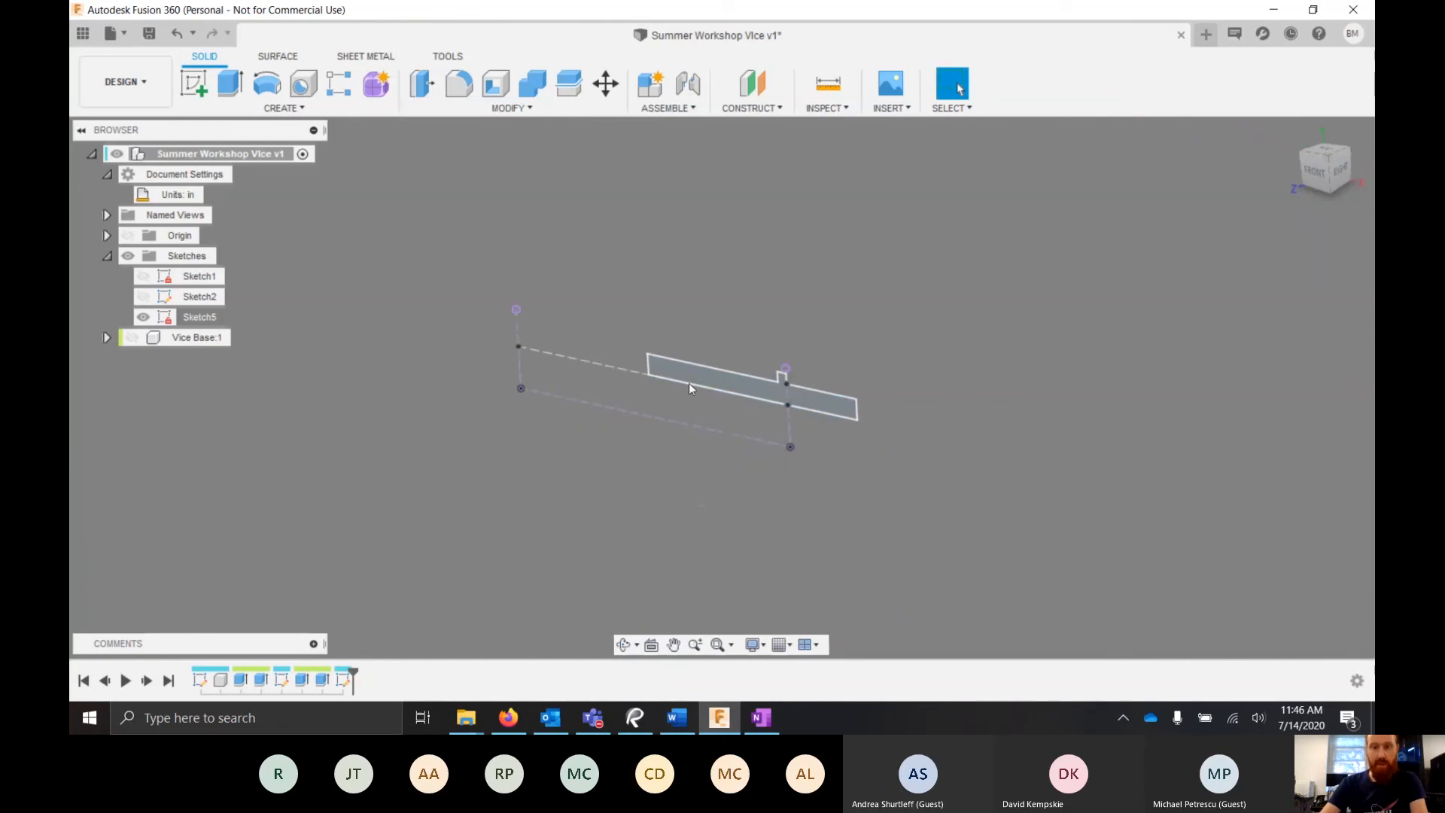
scroll(690, 387, "up", 3)
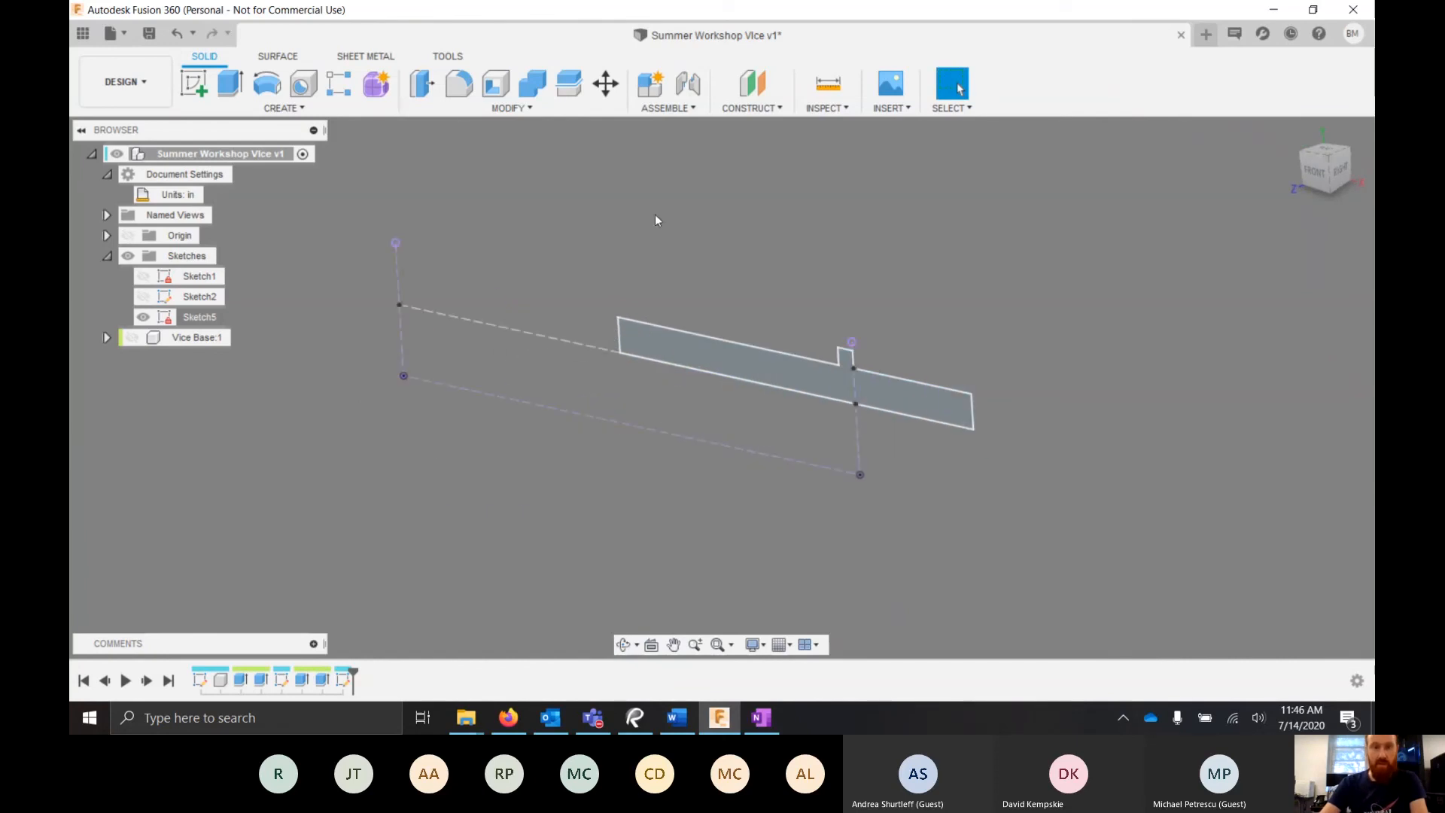
left_click(269, 89)
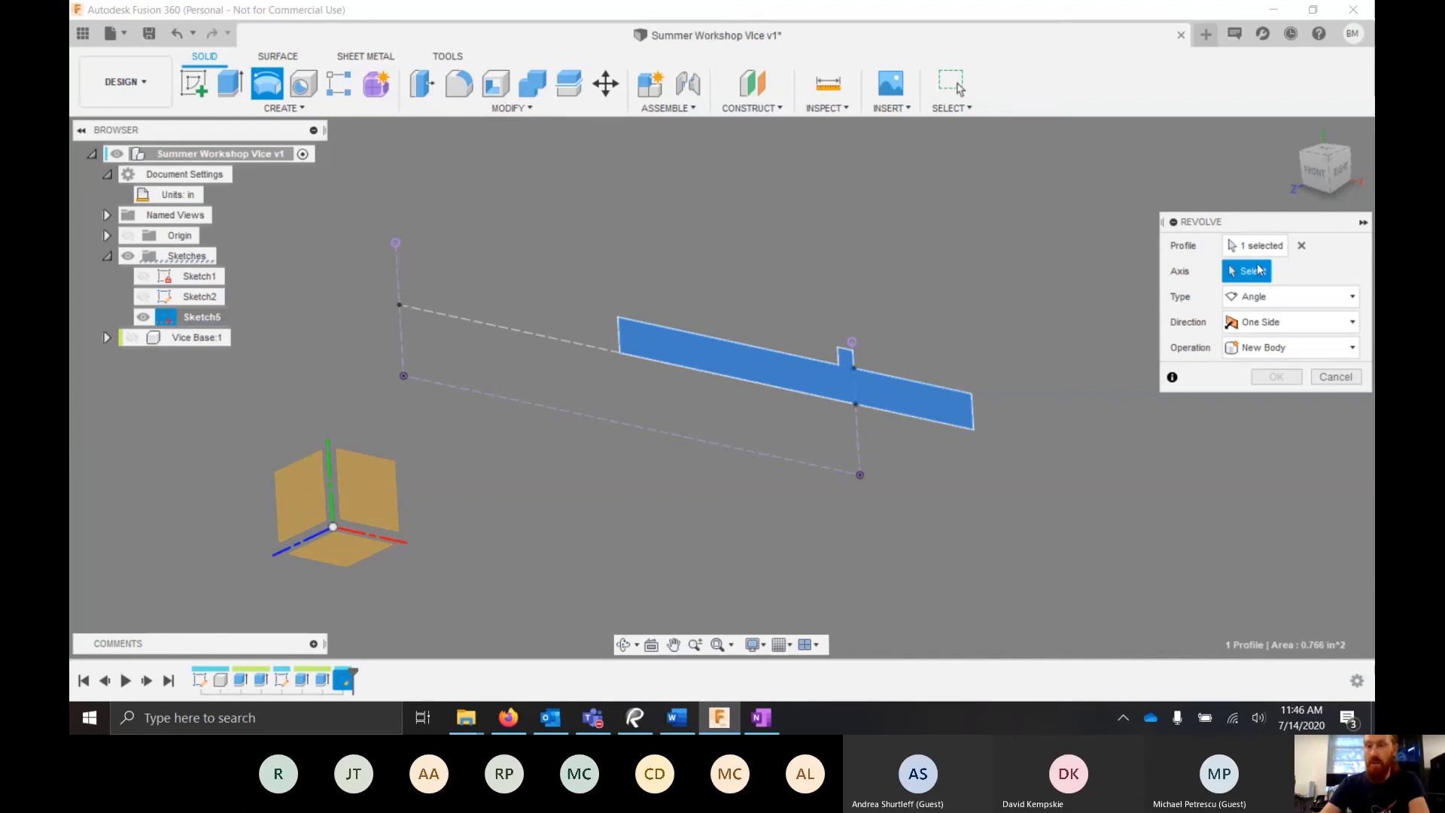
left_click(497, 325)
scroll(512, 384, "down", 2)
scroll(769, 417, "up", 3)
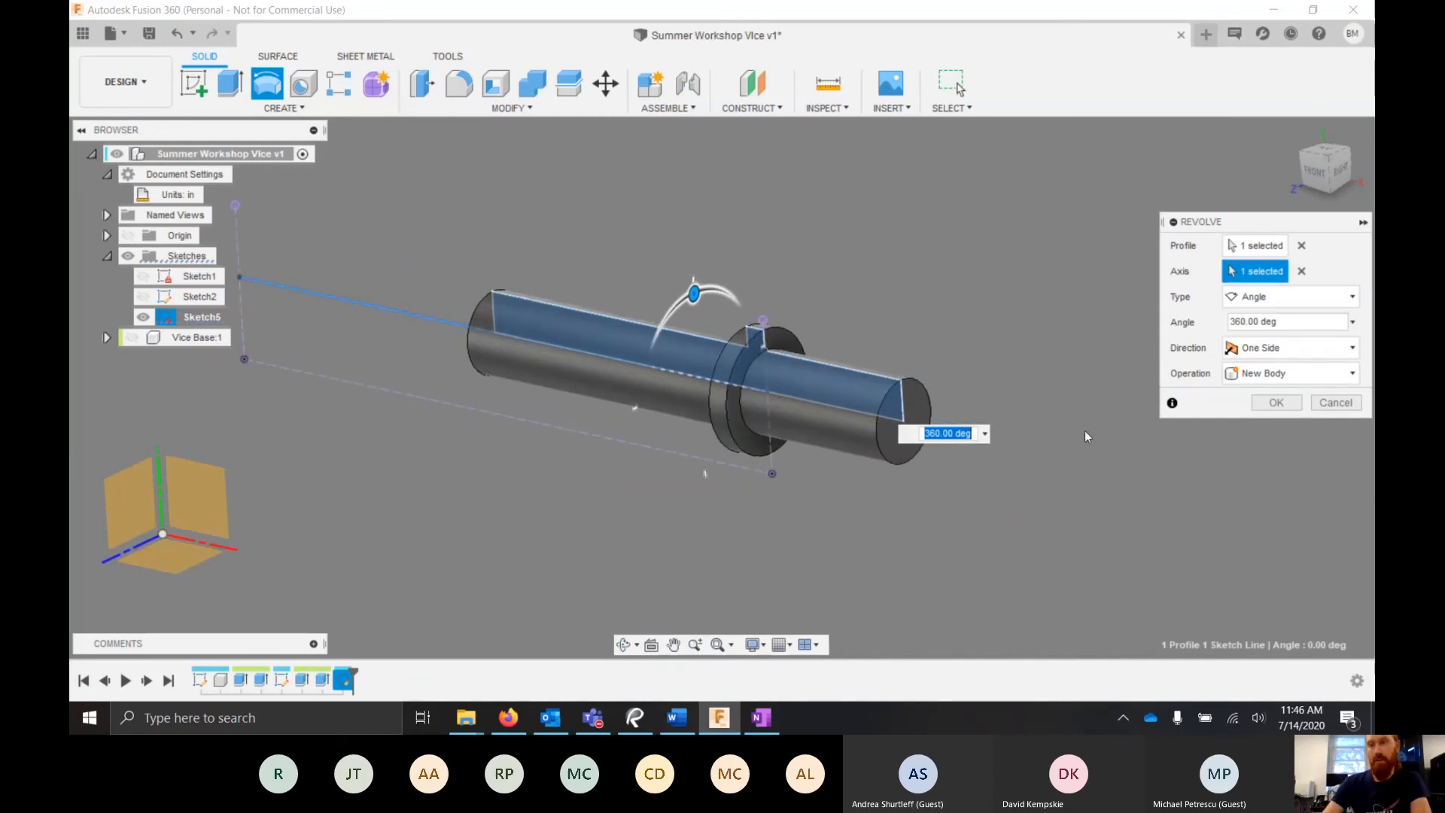
left_click(1282, 374)
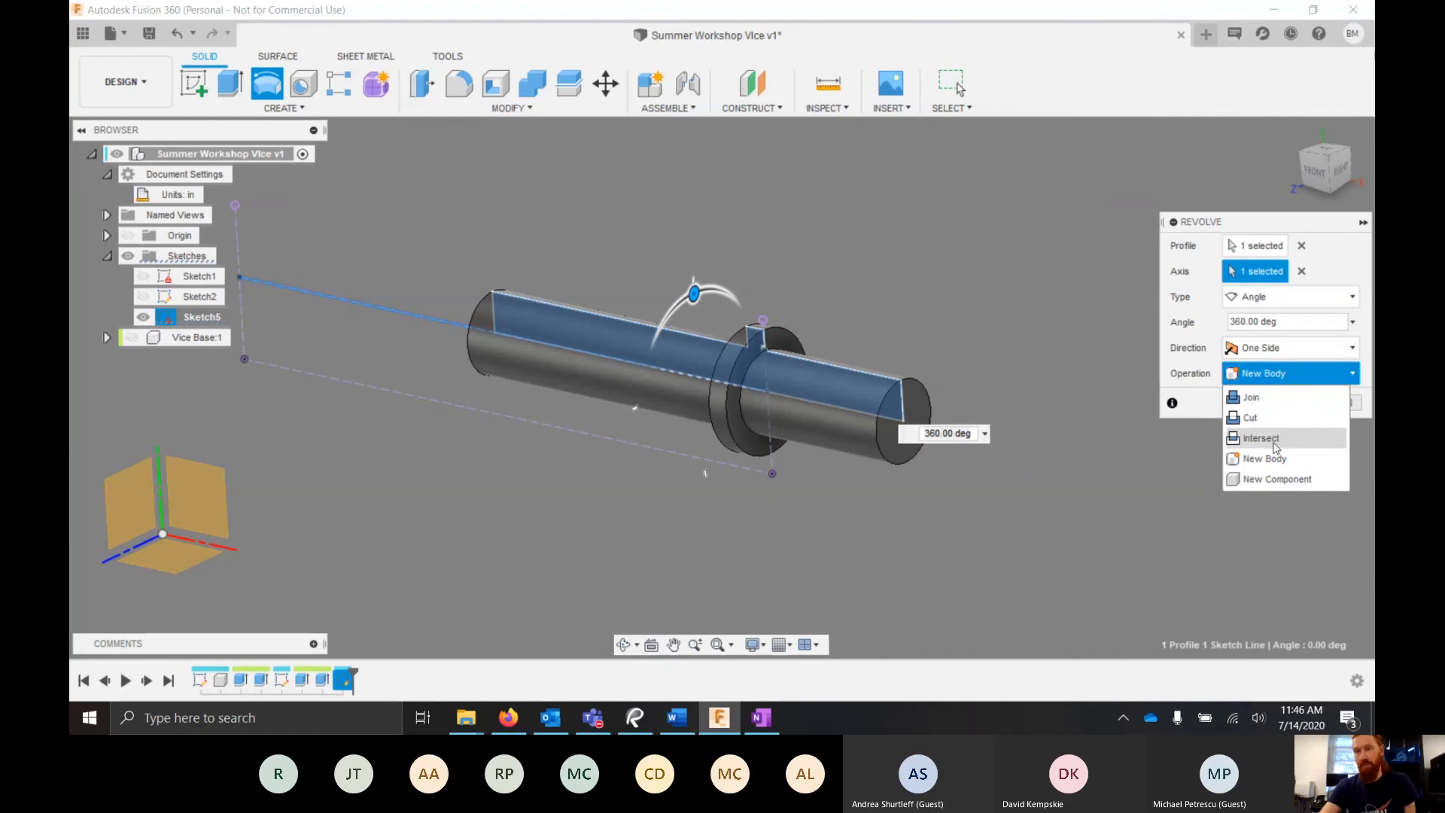
left_click(1267, 480)
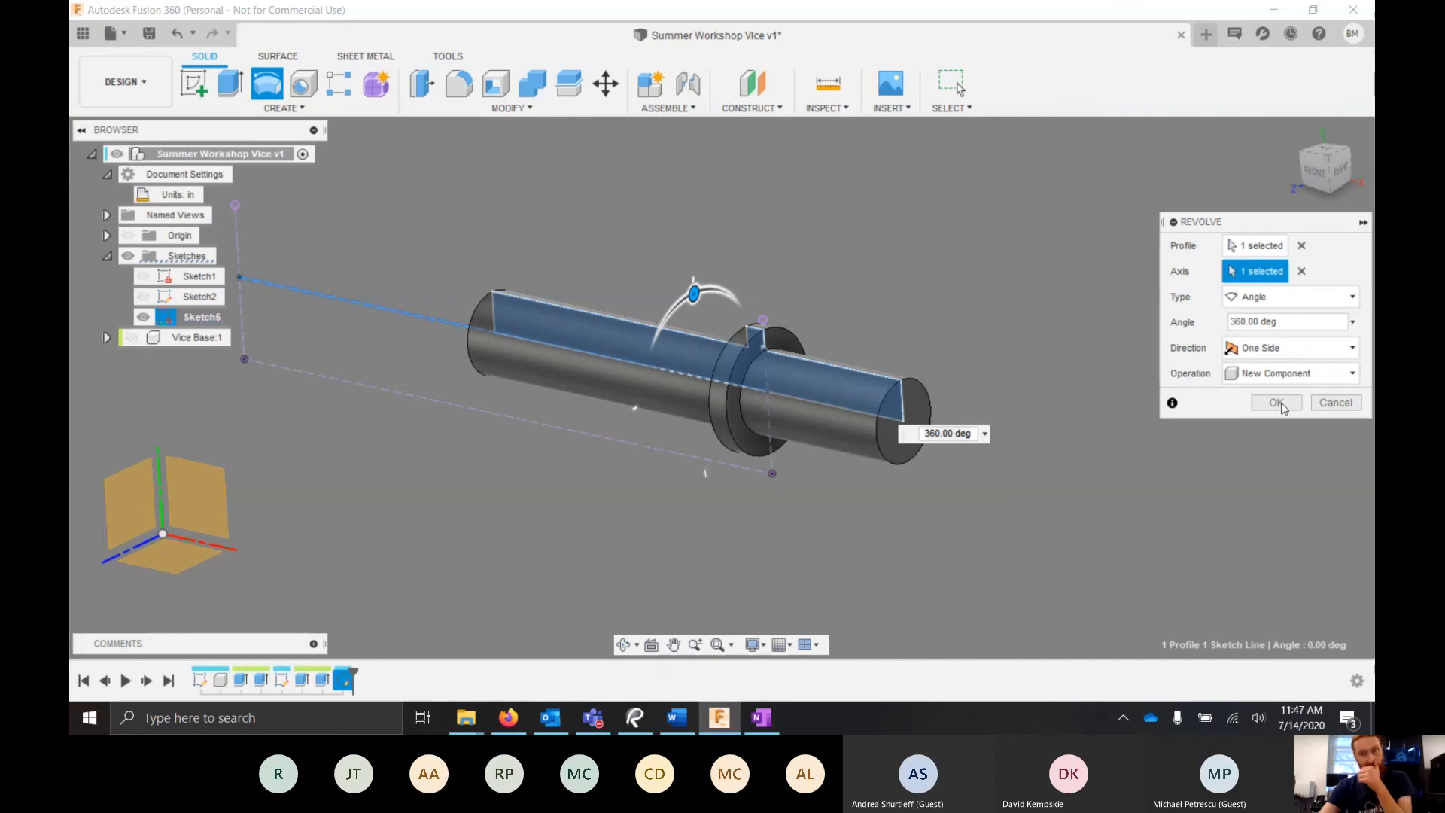
left_click(1277, 403)
- Rename the revolved component as Lead Screw and show the Vice Base again
left_click(207, 360)
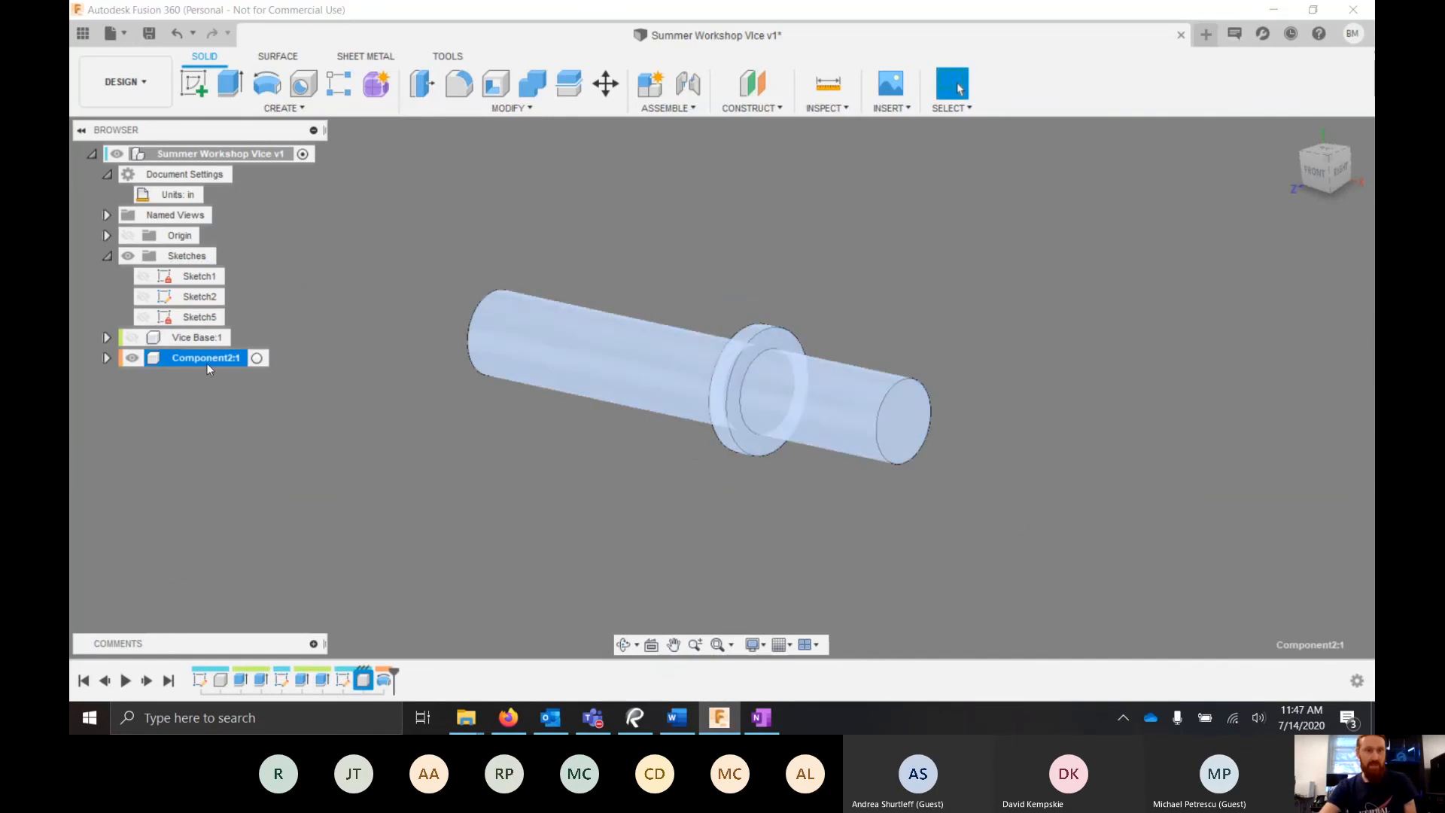
double_click(214, 364)
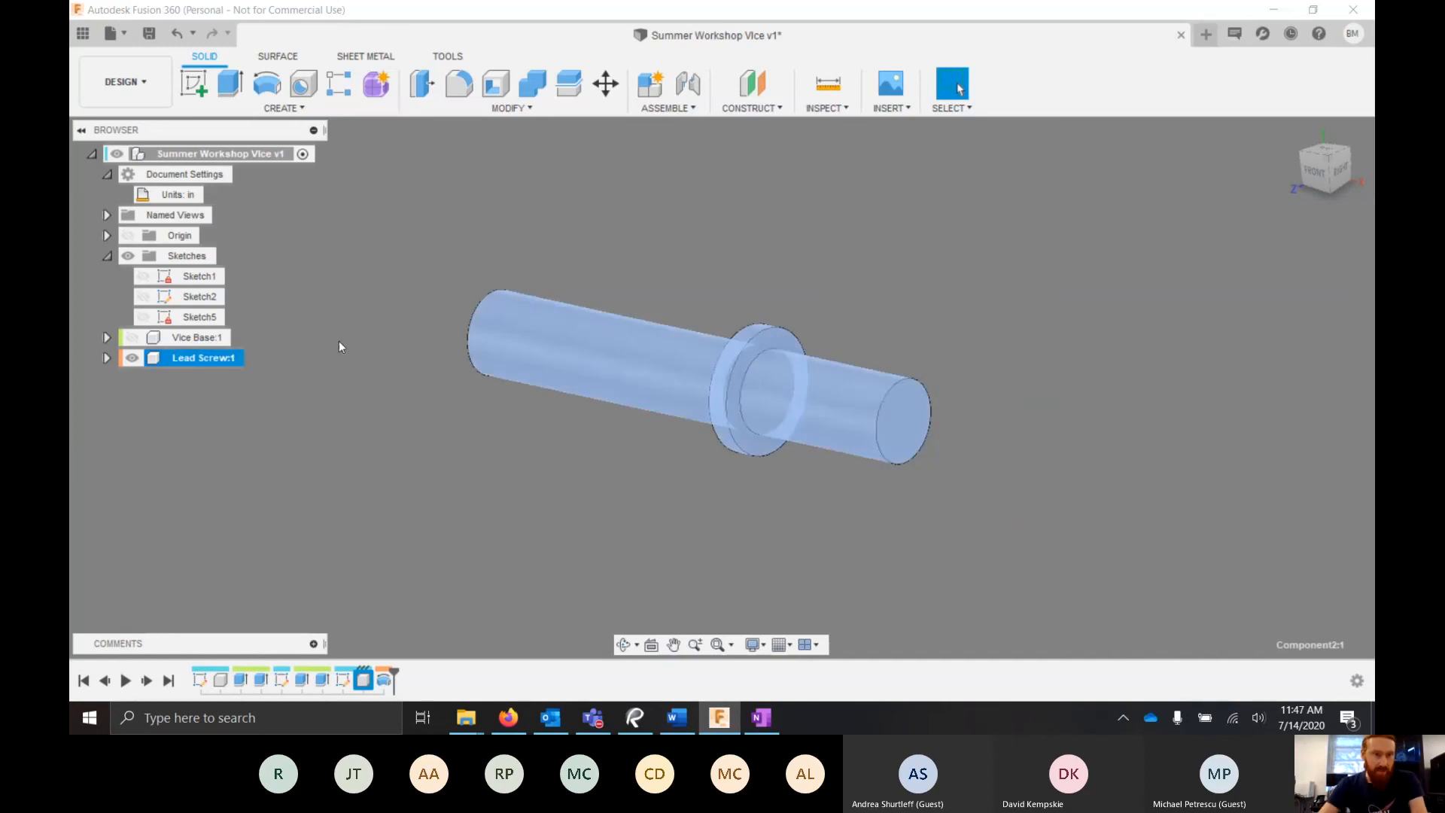
left_click(253, 349)
left_click(131, 337)
scroll(576, 391, "down", 3)
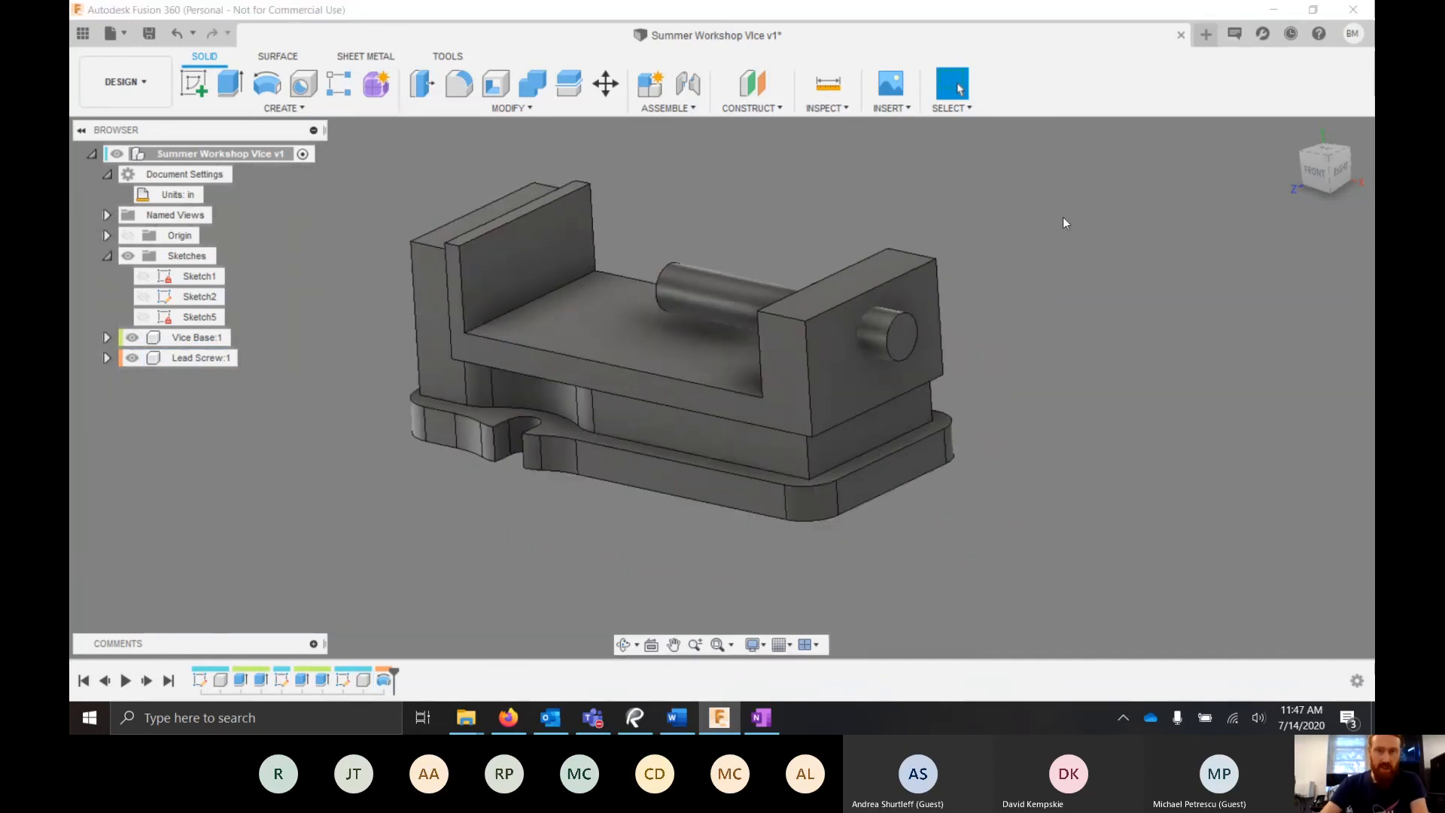
- Activate the Lead Screw component for editing within the assembly
mouse_move(576, 391)
middle_mouse_down("shift")
mouse_move(625, 383)
mouse_move(647, 429)
mouse_move(617, 452)
mouse_move(587, 353)
mouse_move(602, 391)
mouse_move(579, 410)
middle_mouse_up("shift")
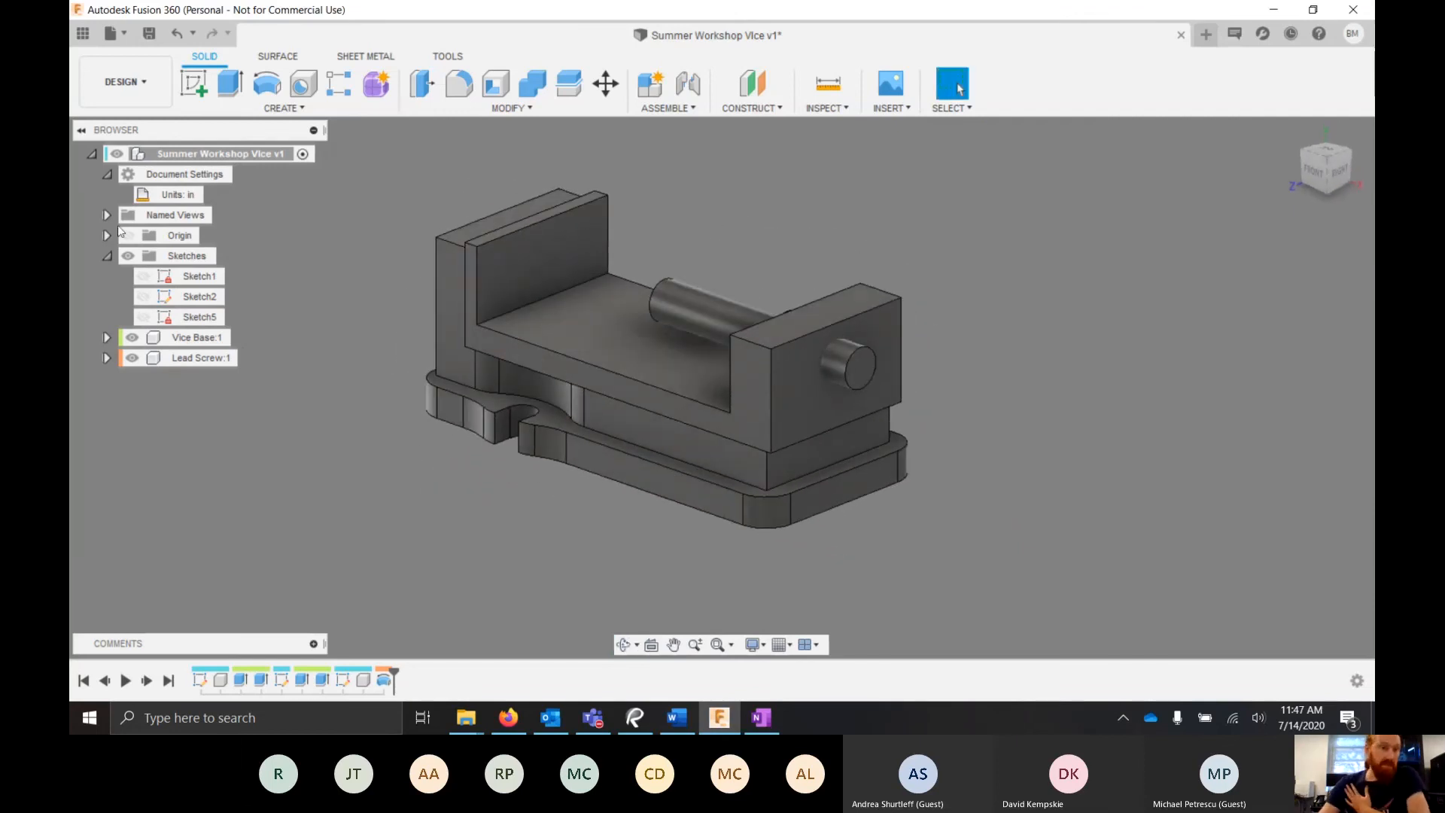
scroll(736, 364, "down", 2)
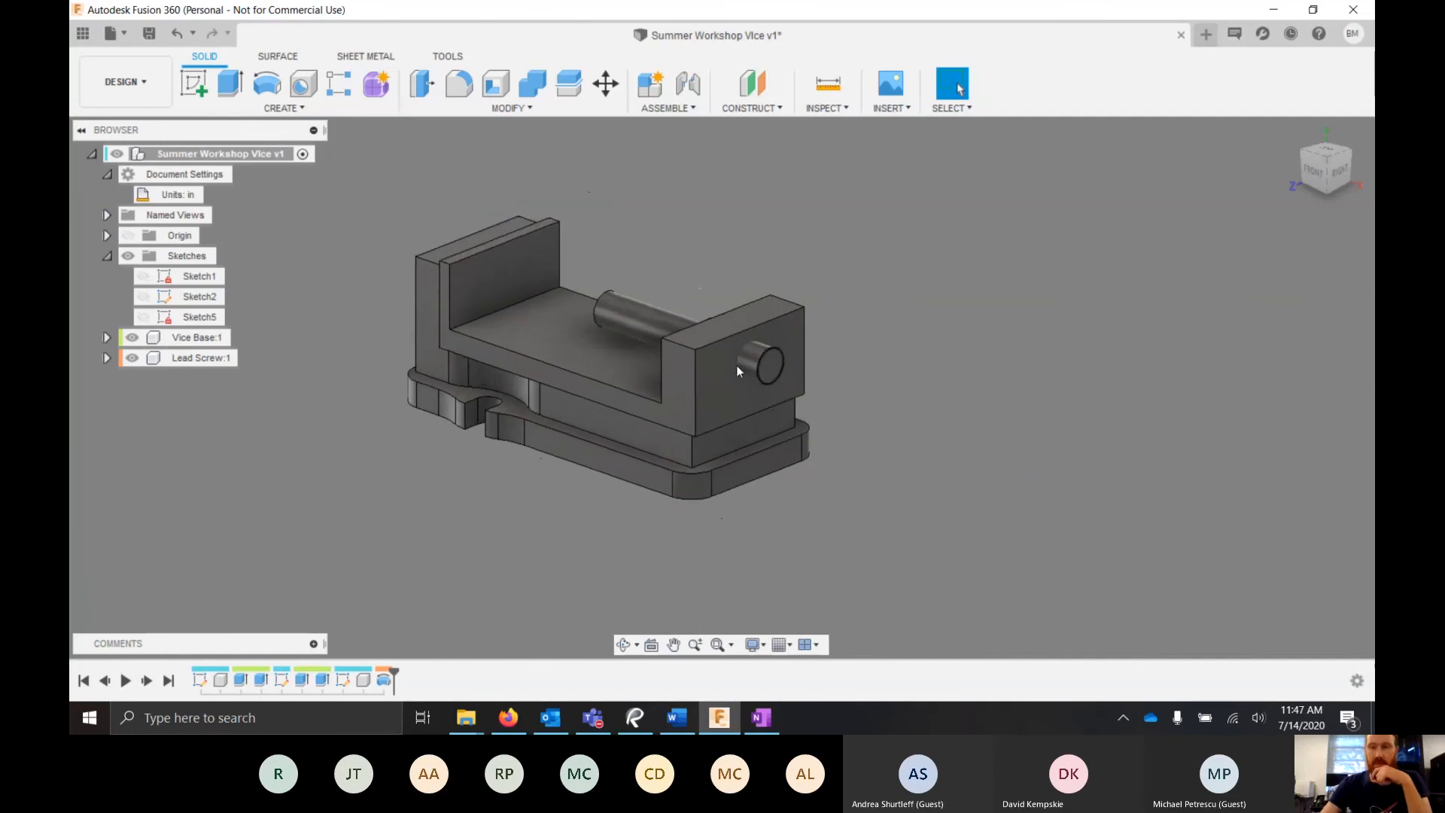
scroll(736, 364, "up", 3)
scroll(552, 313, "down", 3)
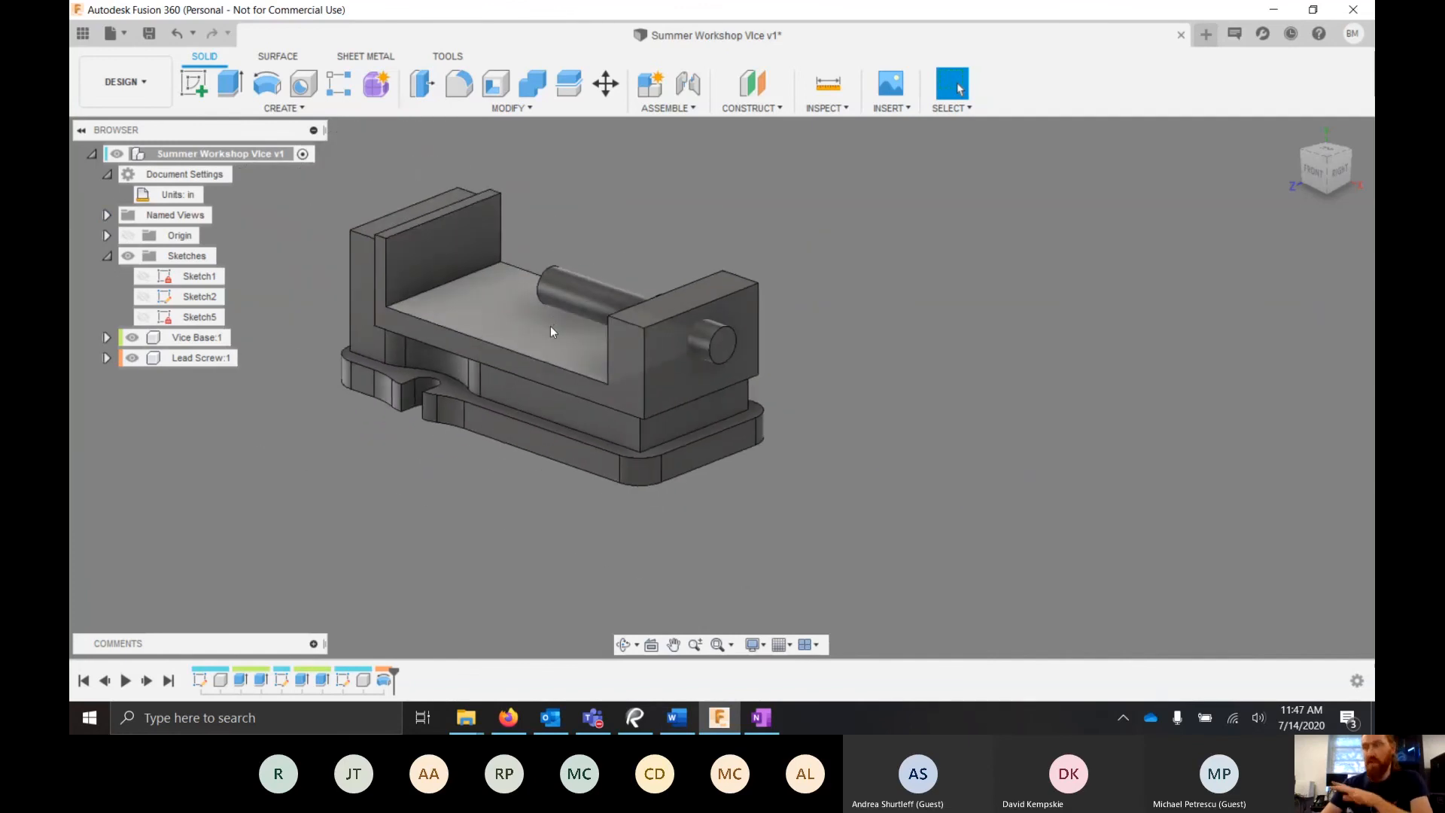
left_click(723, 350)
scroll(724, 350, "down", 1)
scroll(742, 349, "up", 2)
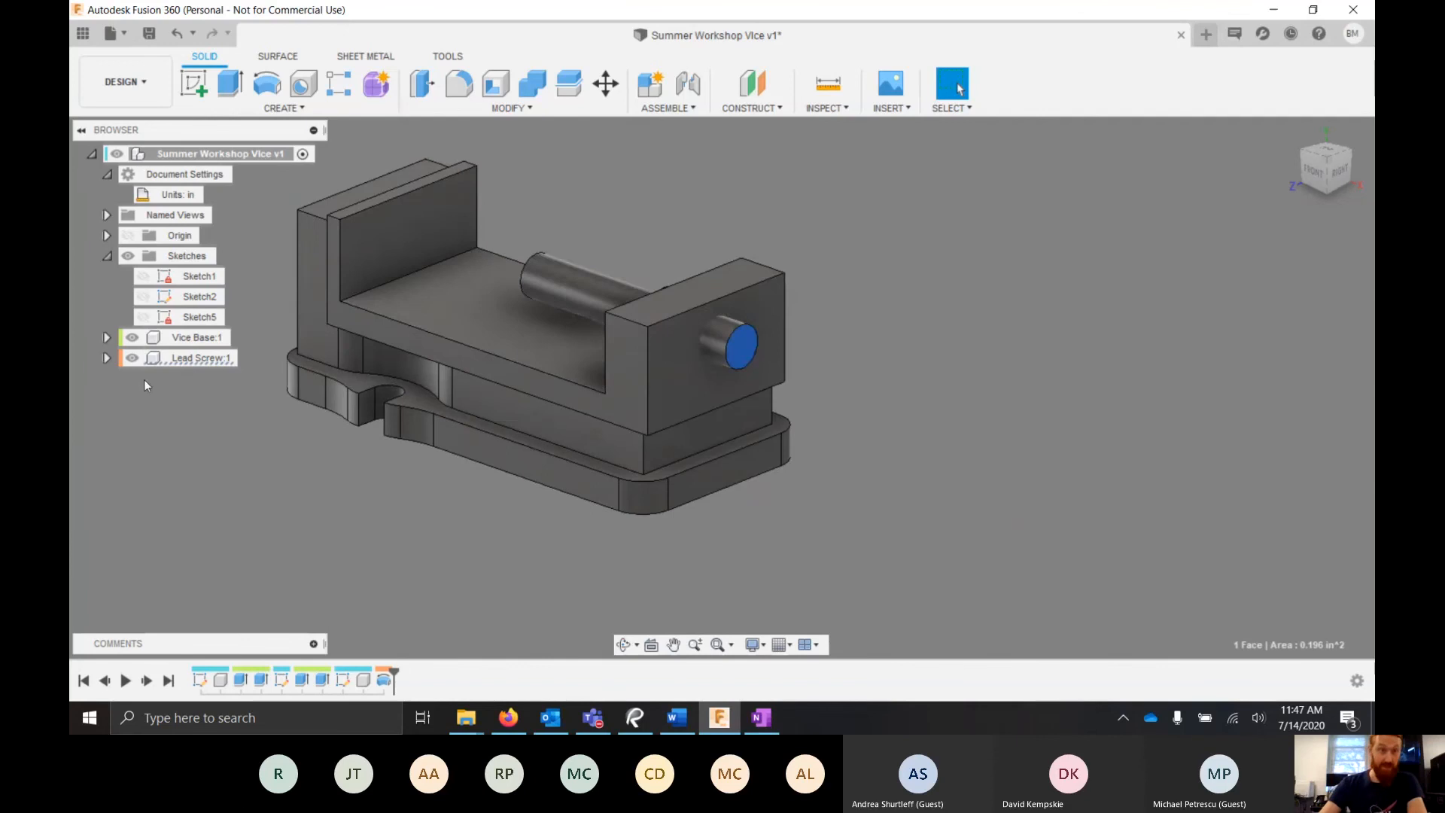
left_click(217, 361)
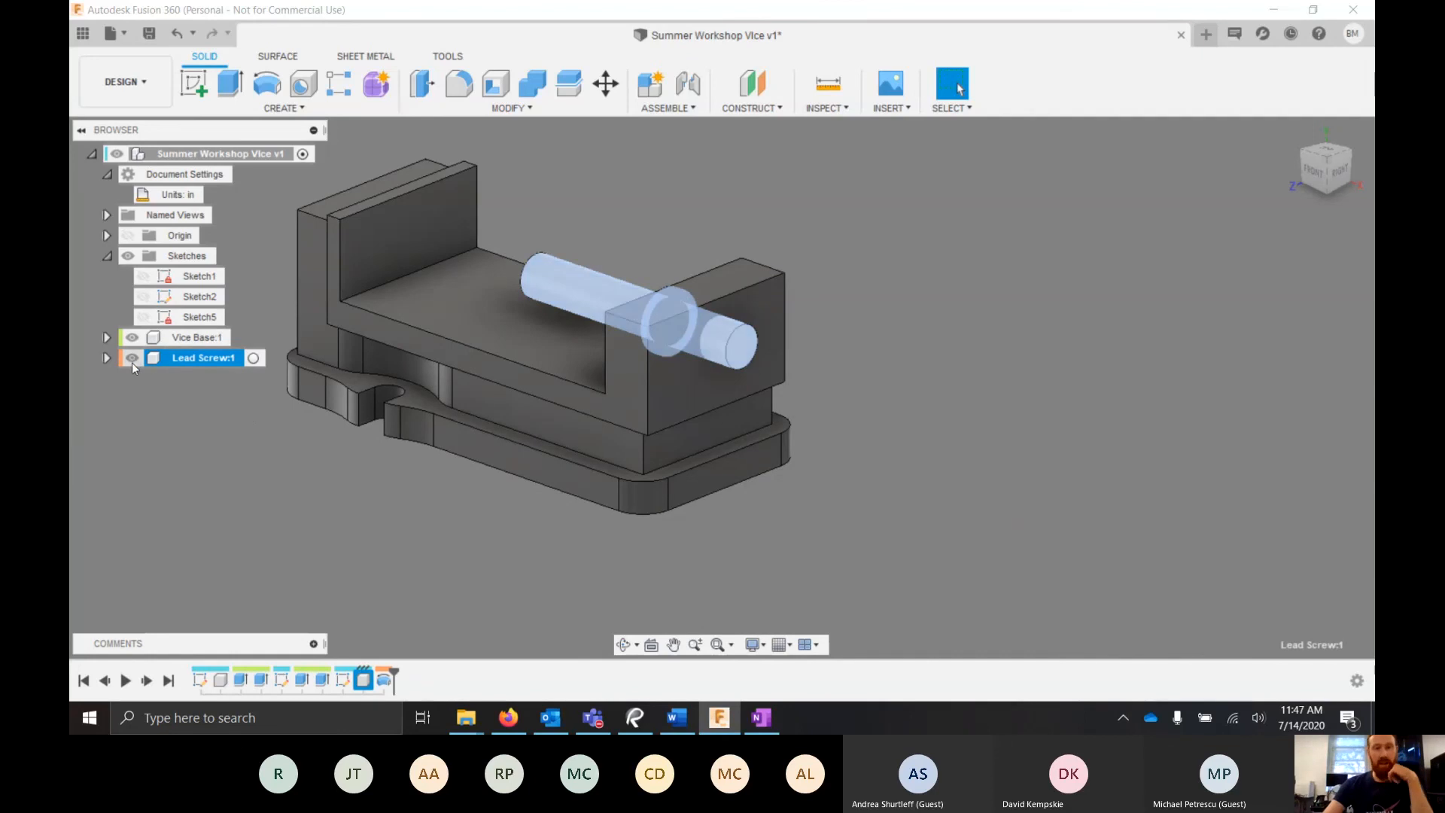
left_click(255, 359)
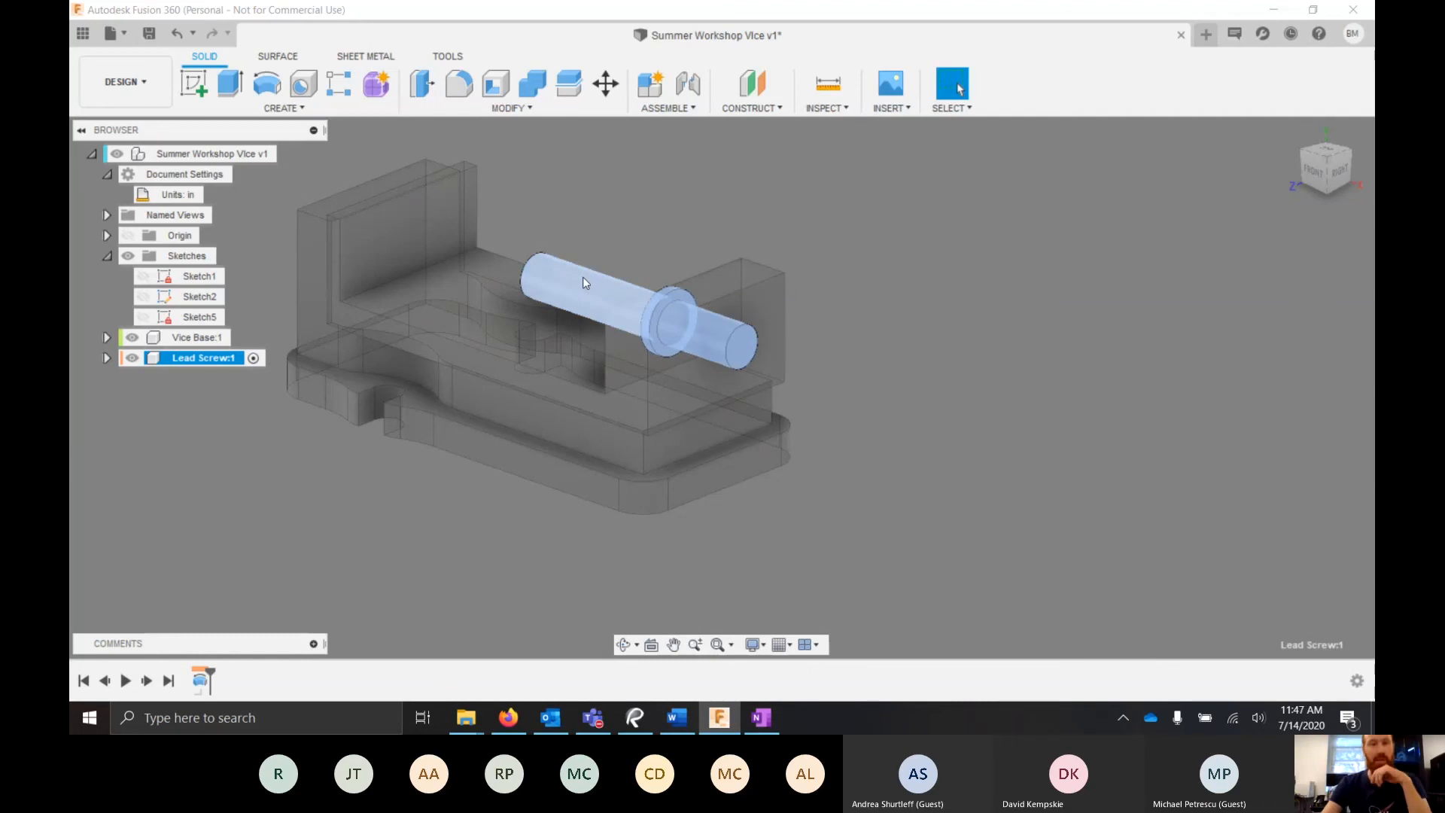
left_click(635, 178)
left_click(131, 338)
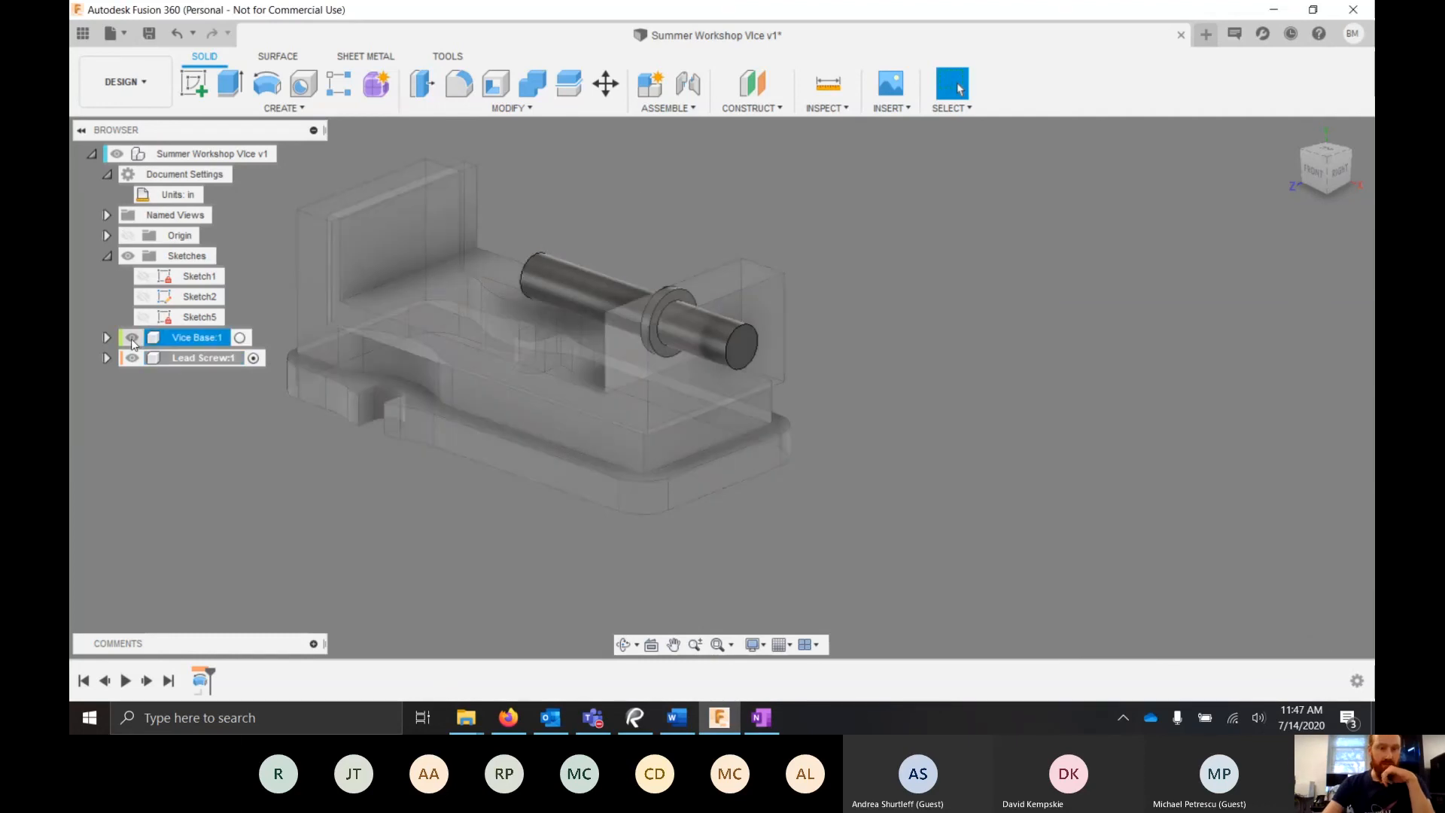
- Start a new sketch on the circular end face of the lead screw's short section
scroll(864, 358, "up", 5)
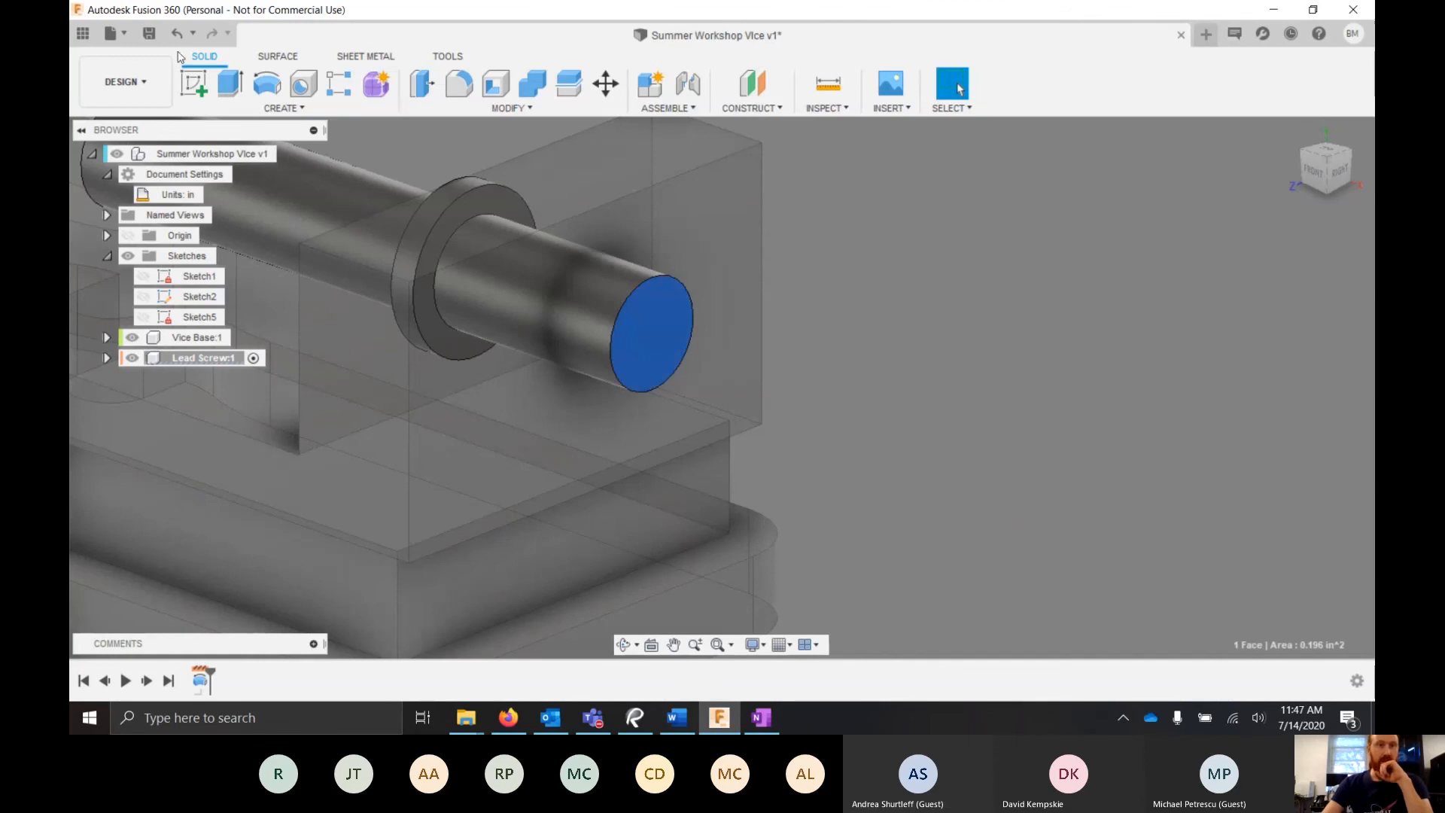
left_click(194, 83)
scroll(820, 459, "up", 2)
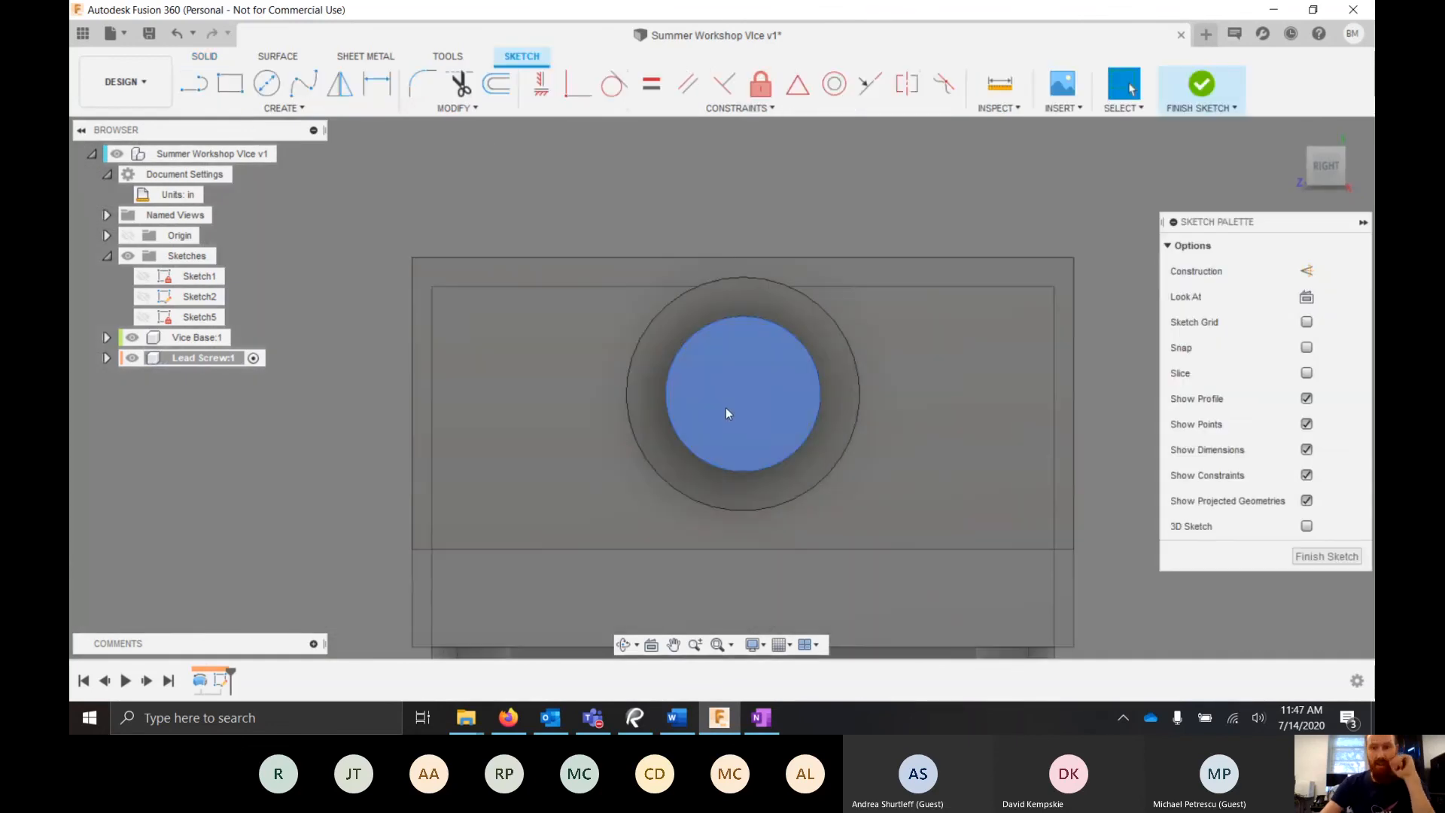
- Project the circular edge of the lead screw's end face into the sketch with the projection link kept on
left_click(757, 419)
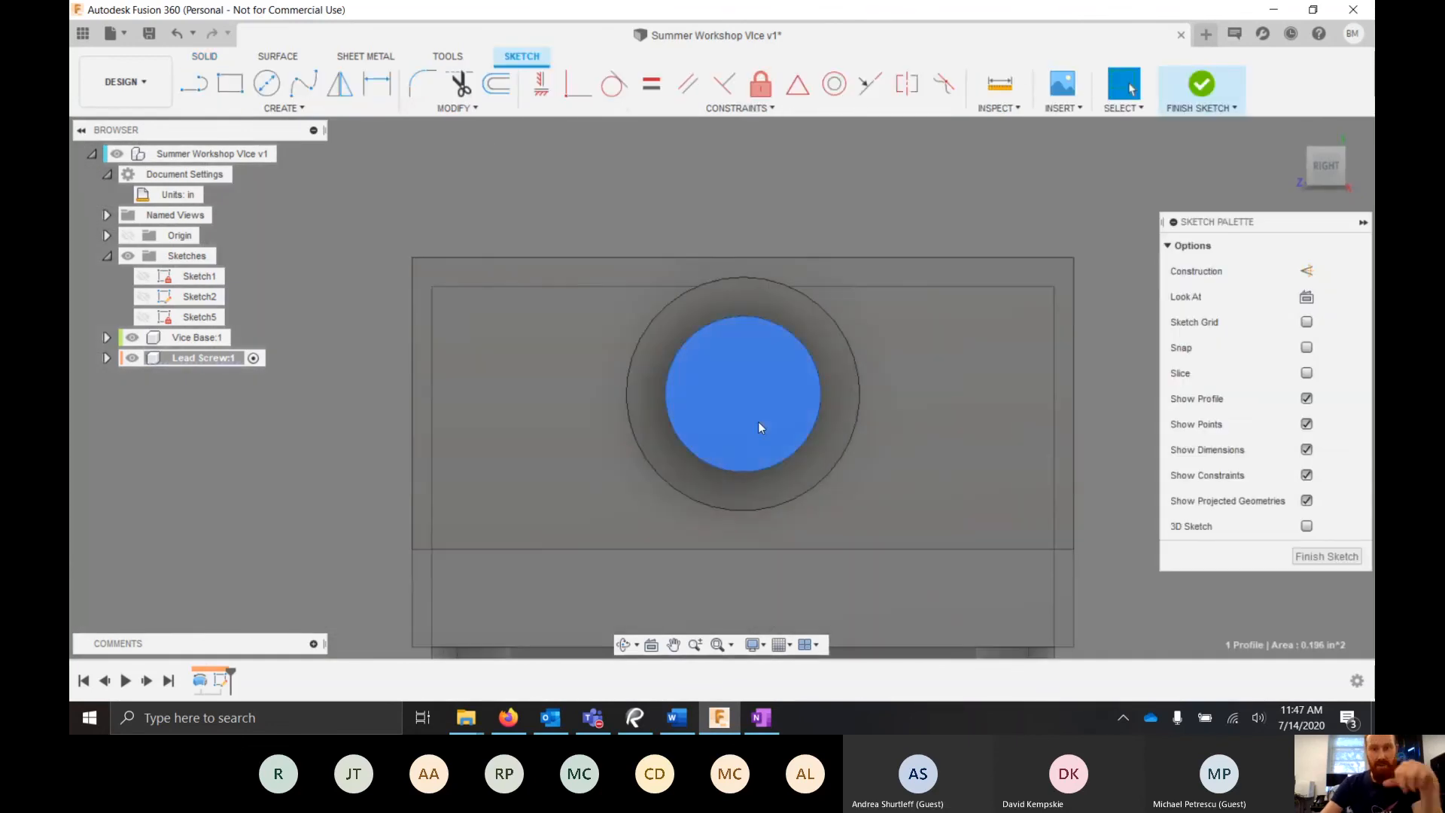
left_click(285, 107)
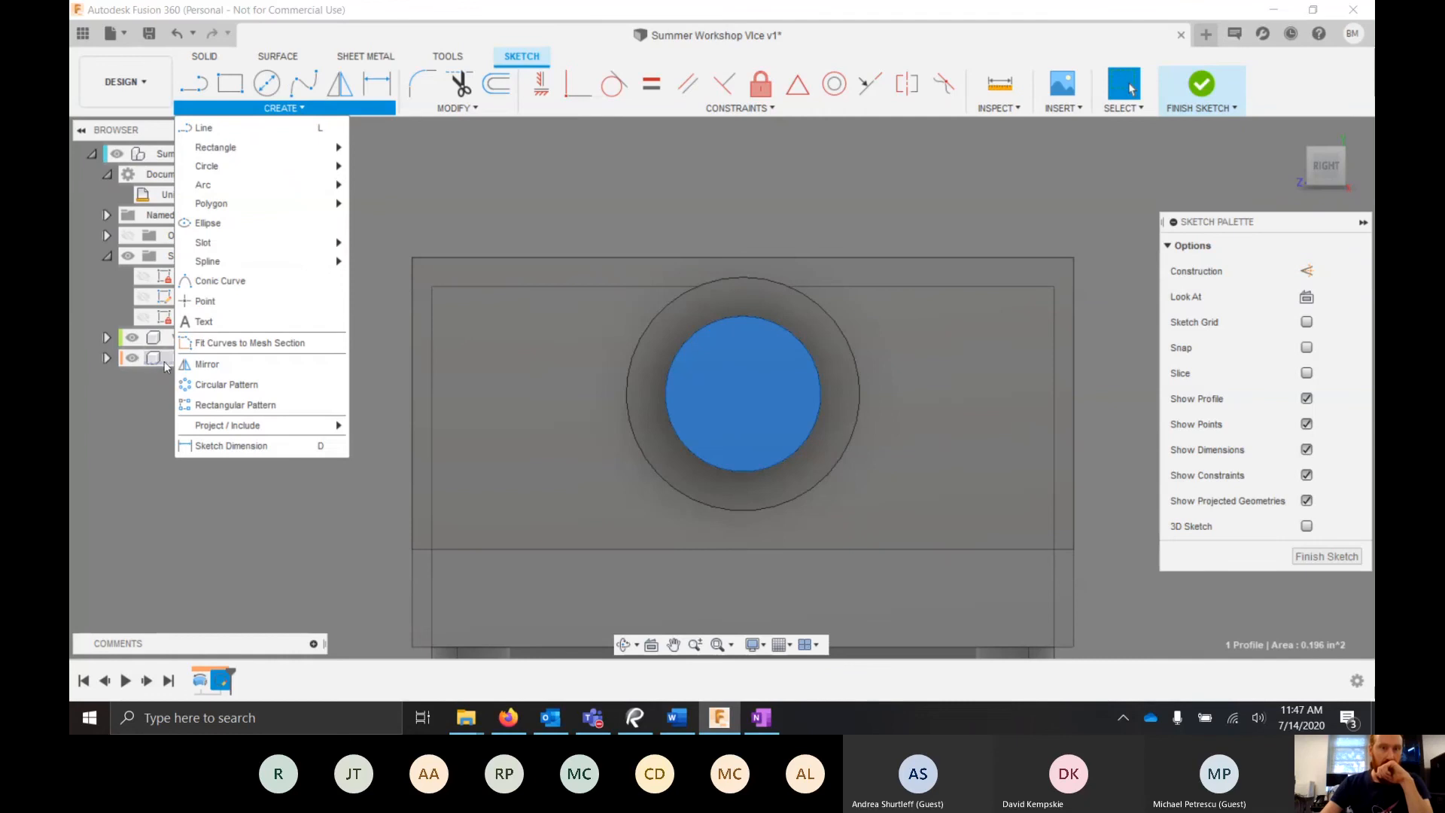
mouse_move(312, 426)
left_click(361, 425)
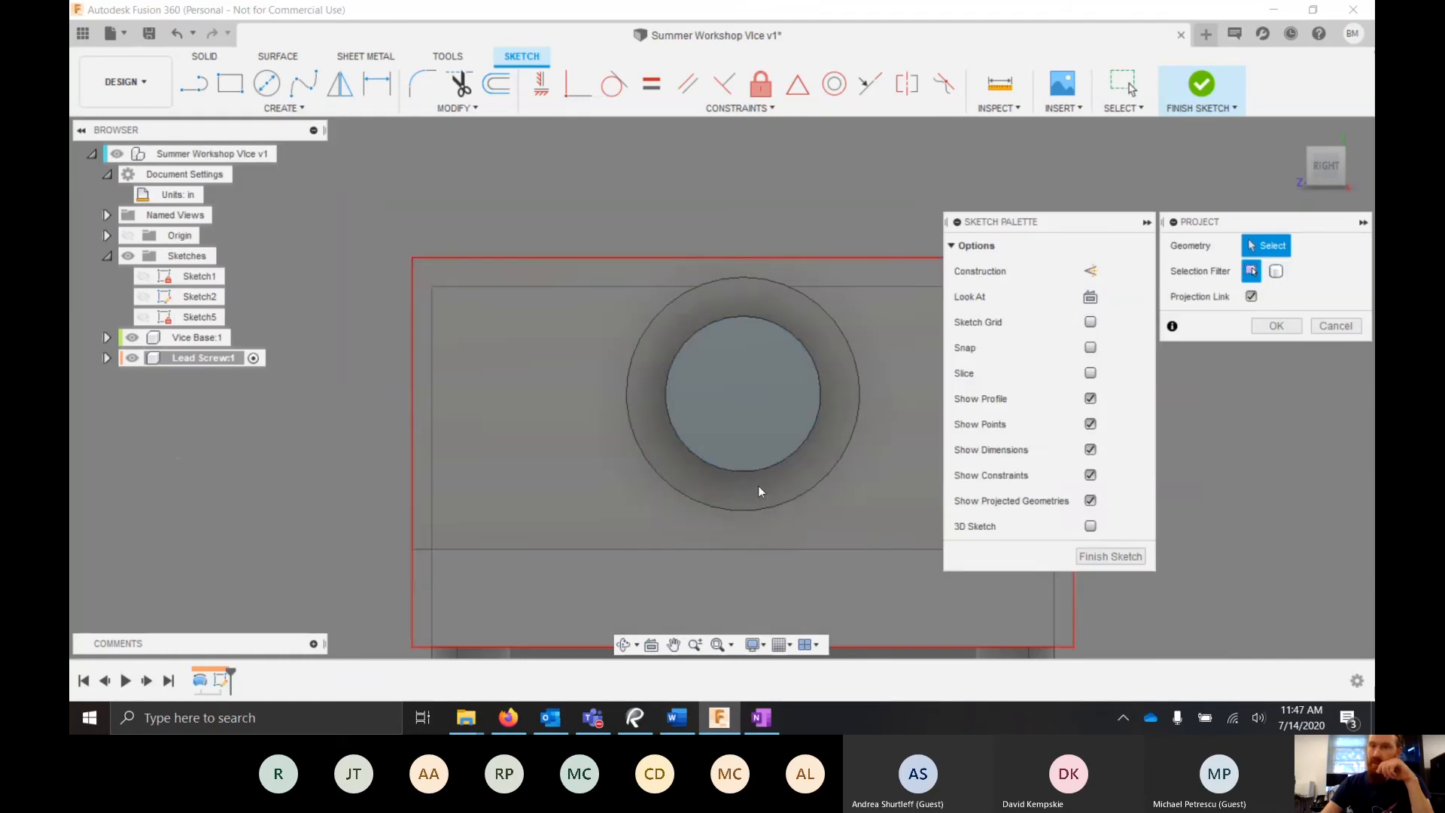
left_click(815, 367)
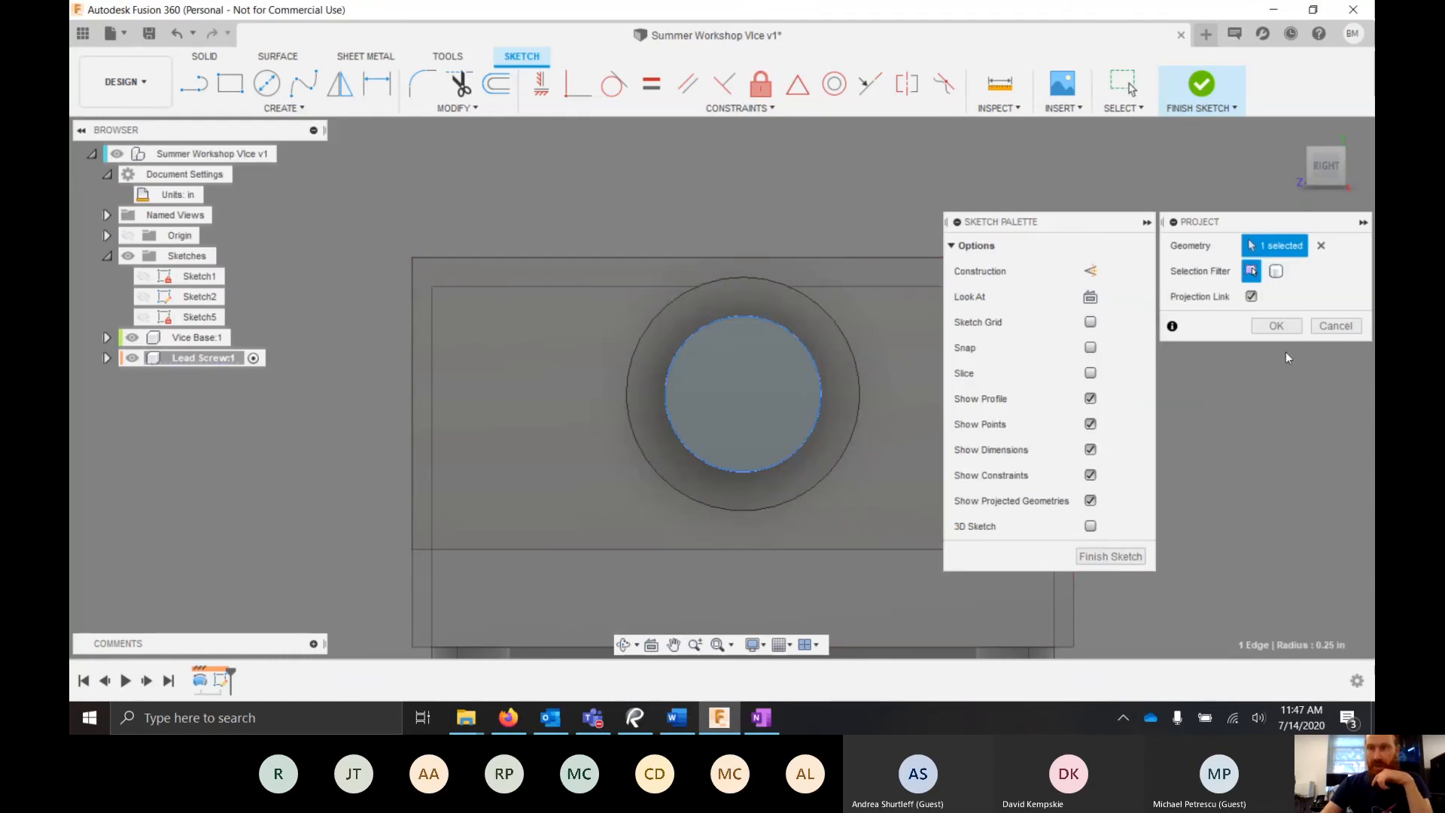
left_click(1275, 326)
- Sketch a tilted four-sided line loop with square corners on the projected circle, with sides about 0.34 in long
scroll(738, 393, "up", 3)
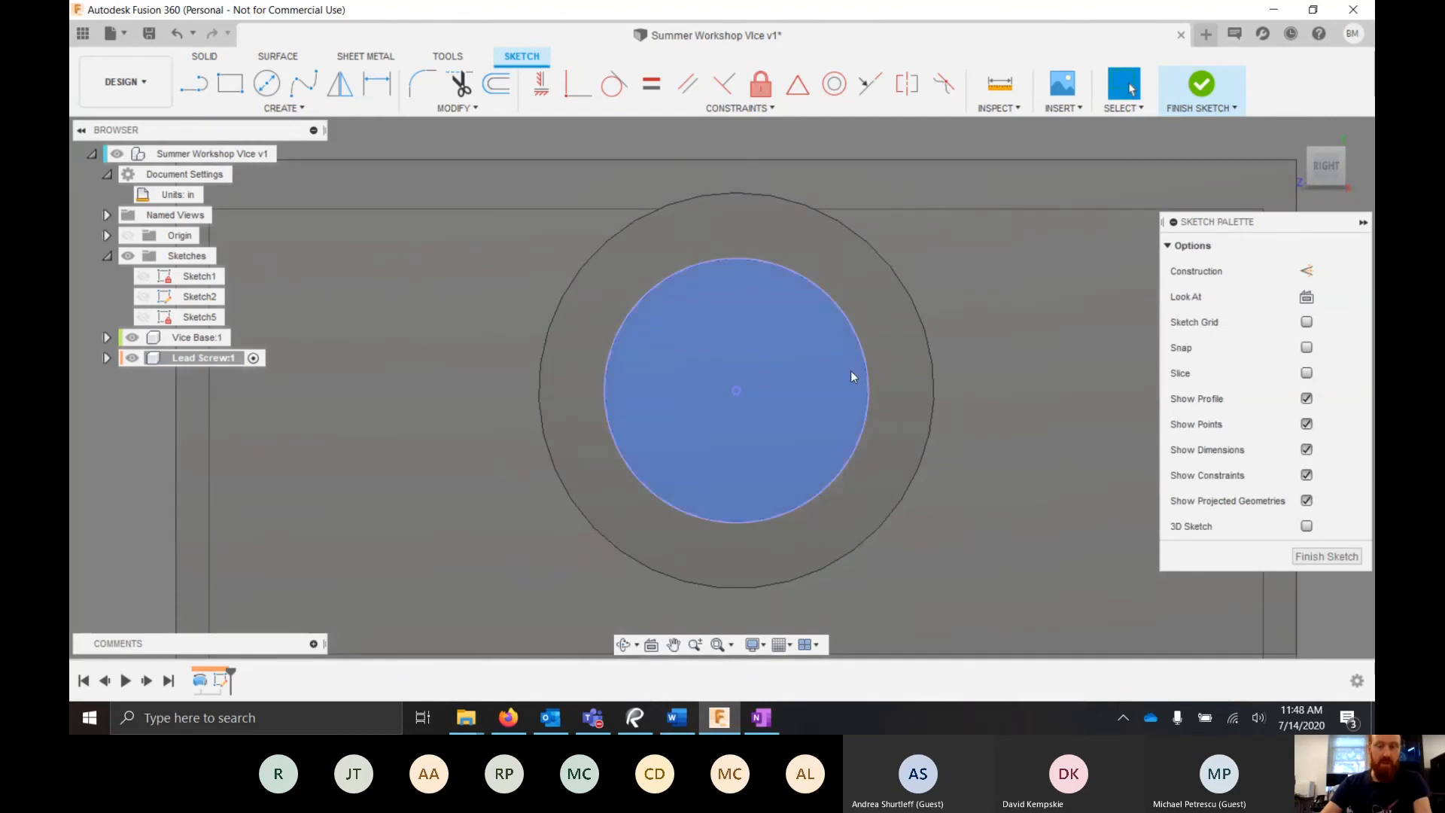
key("l")
left_click(685, 269)
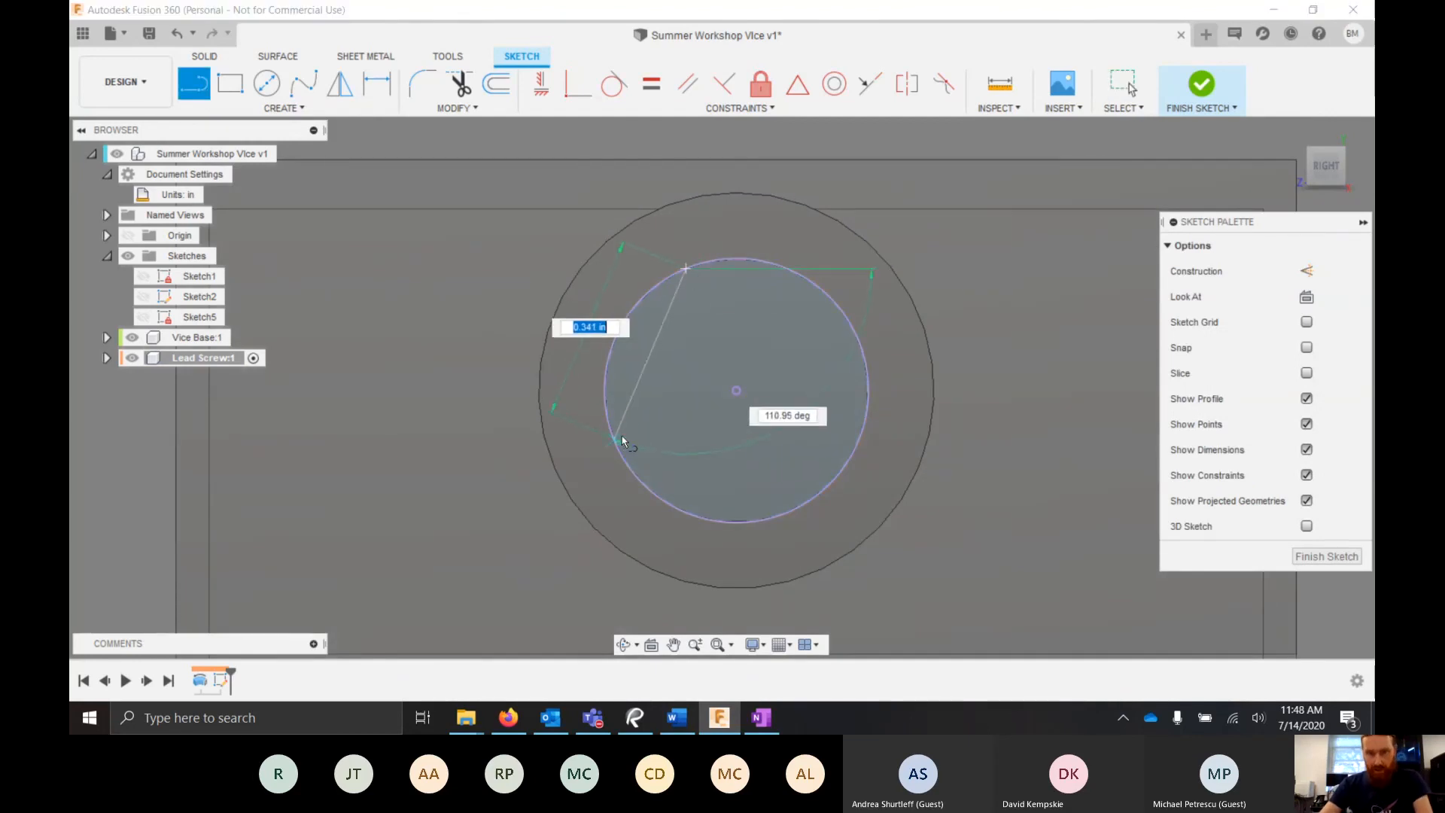
double_click(619, 449)
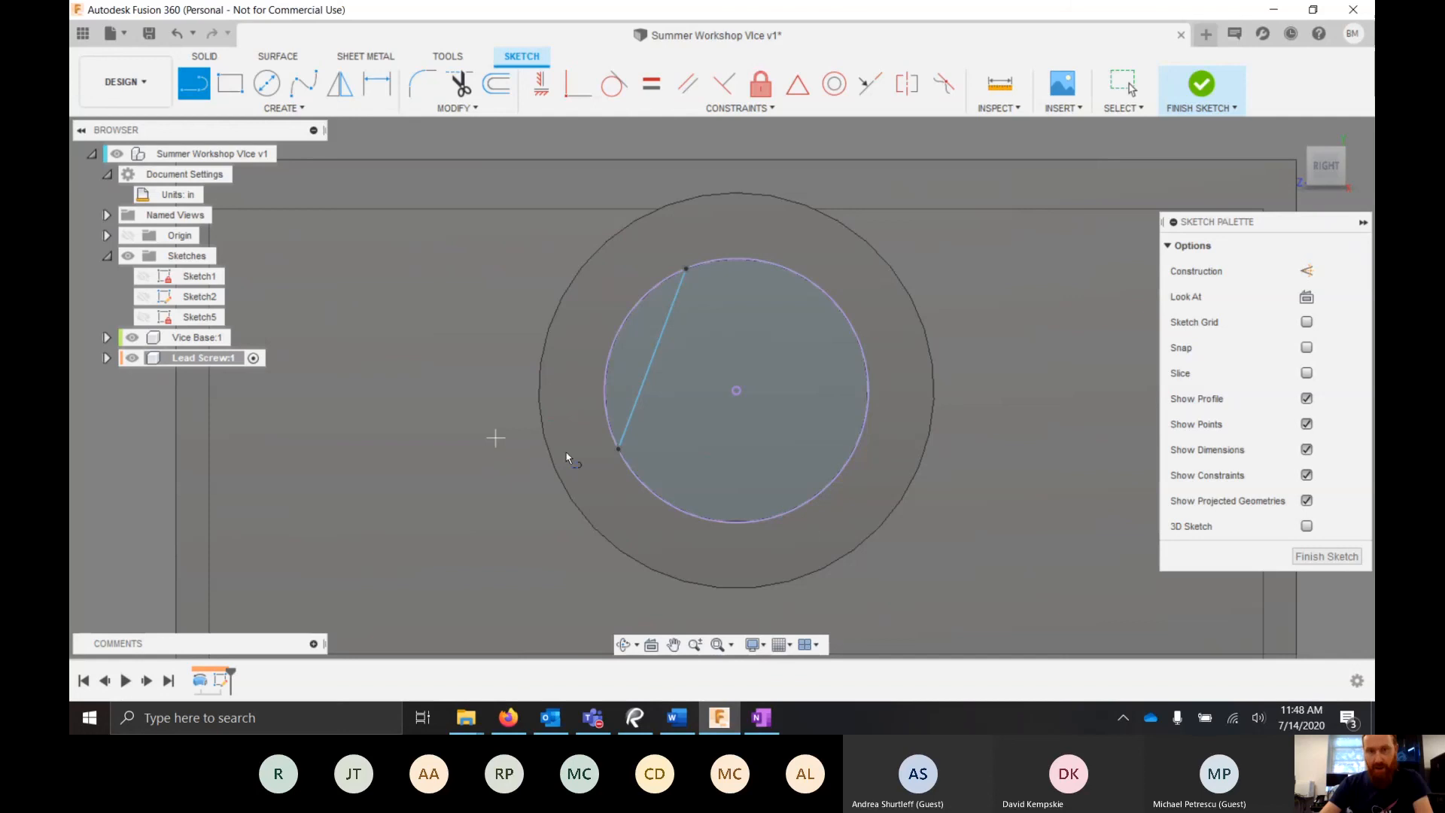
left_click(618, 449)
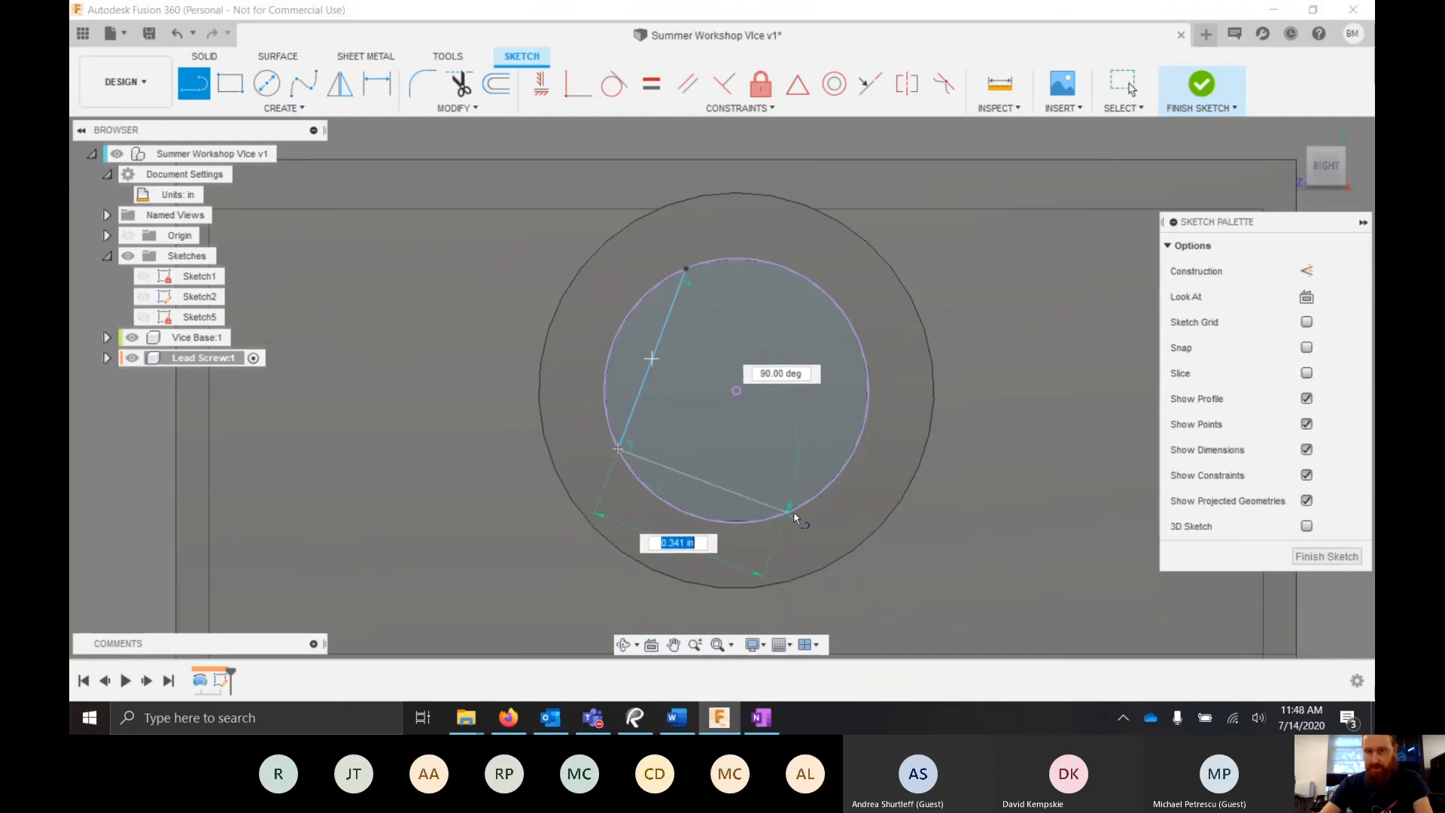
double_click(786, 512)
left_click(786, 513)
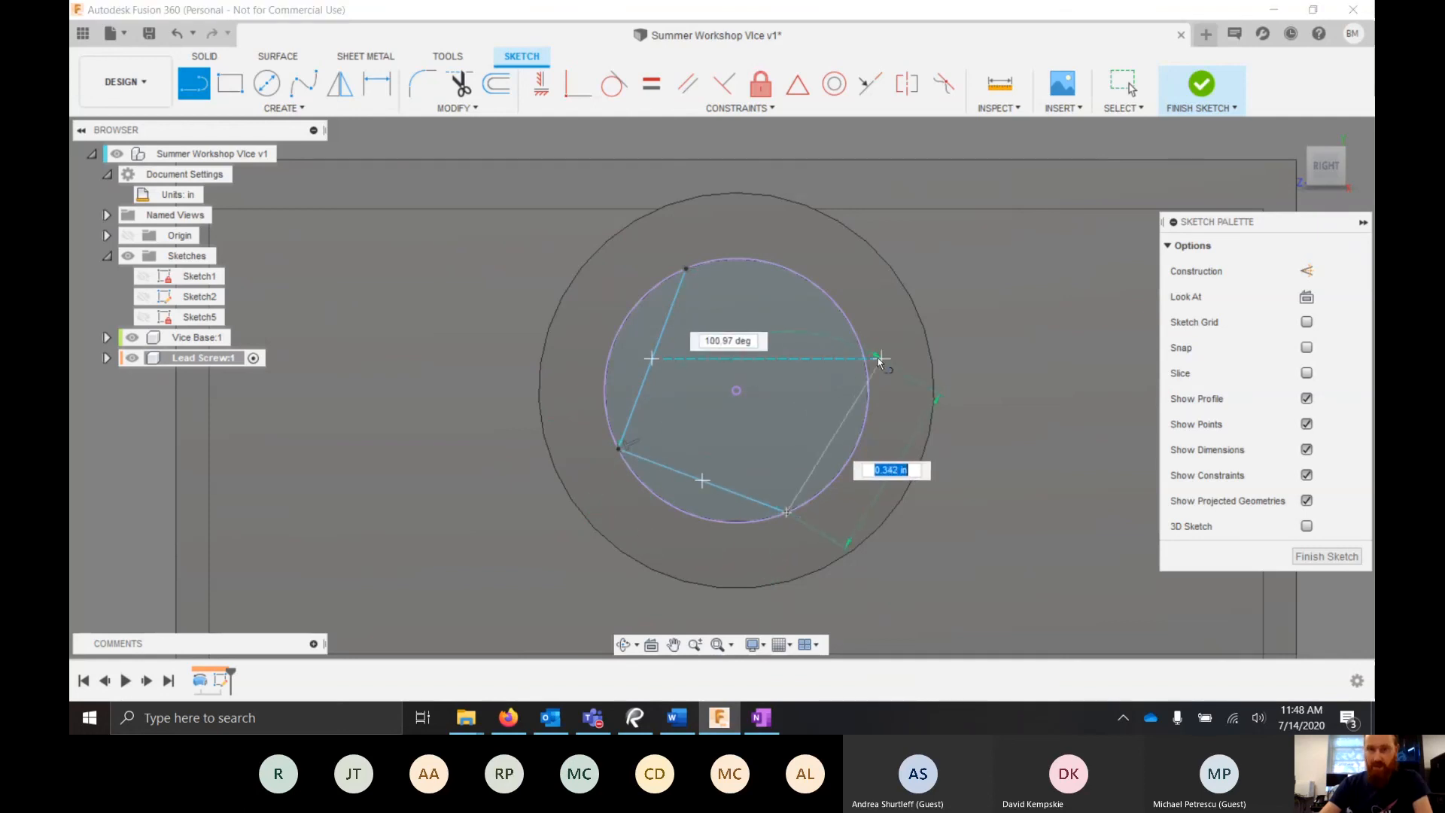
double_click(856, 333)
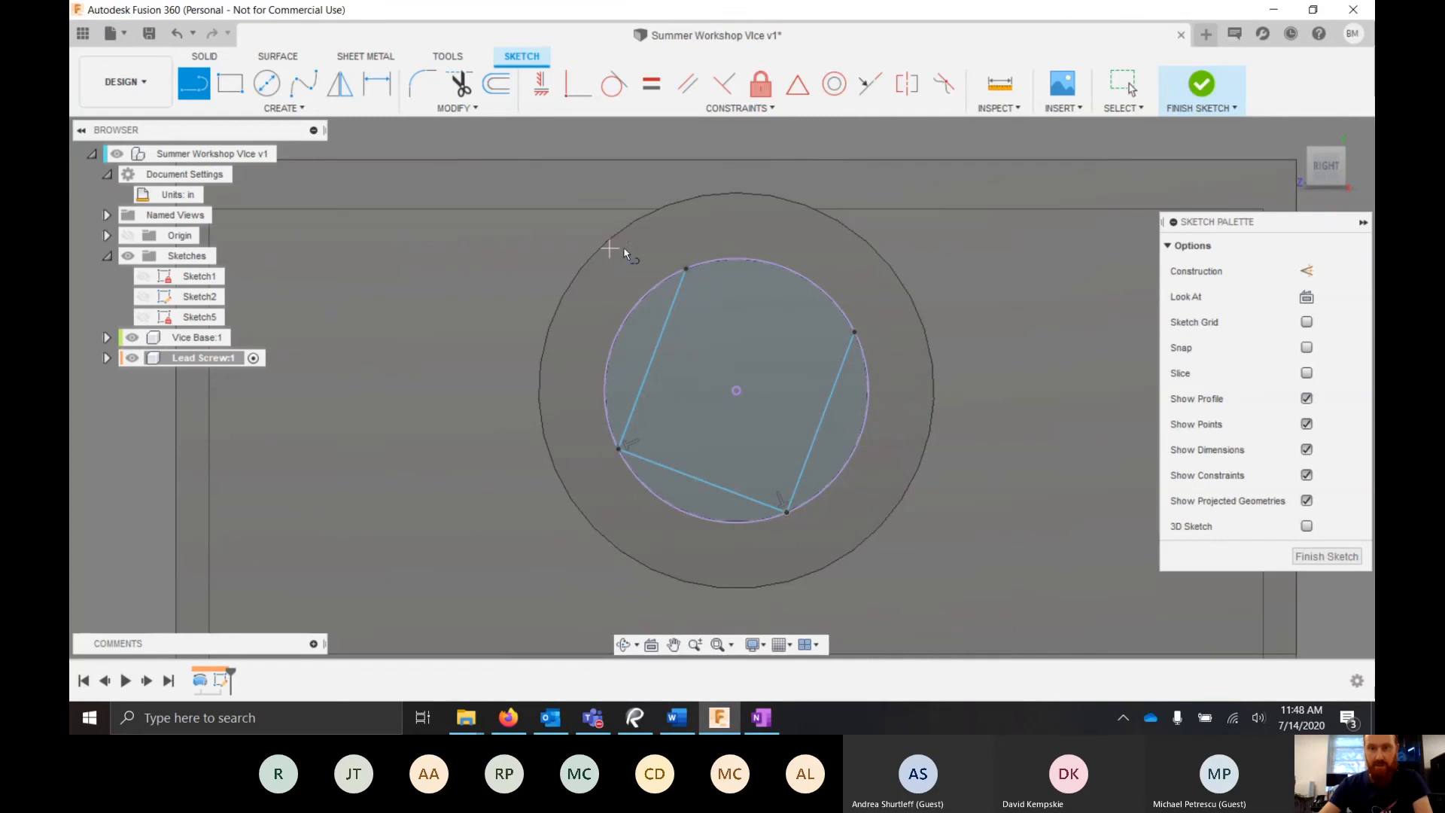
left_click(684, 269)
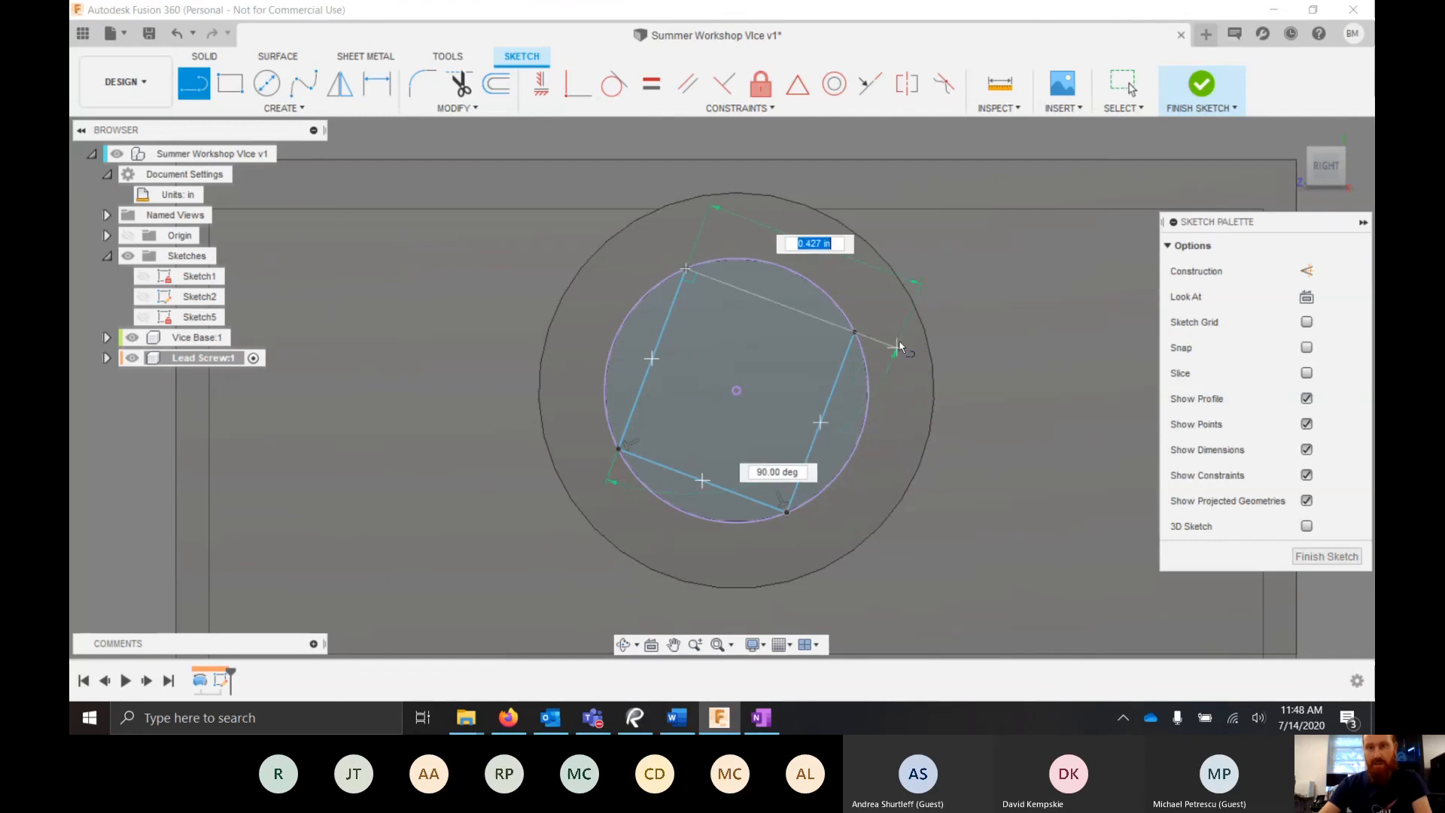
double_click(855, 331)
scroll(581, 371, "down", 2)
scroll(582, 371, "down", 1)
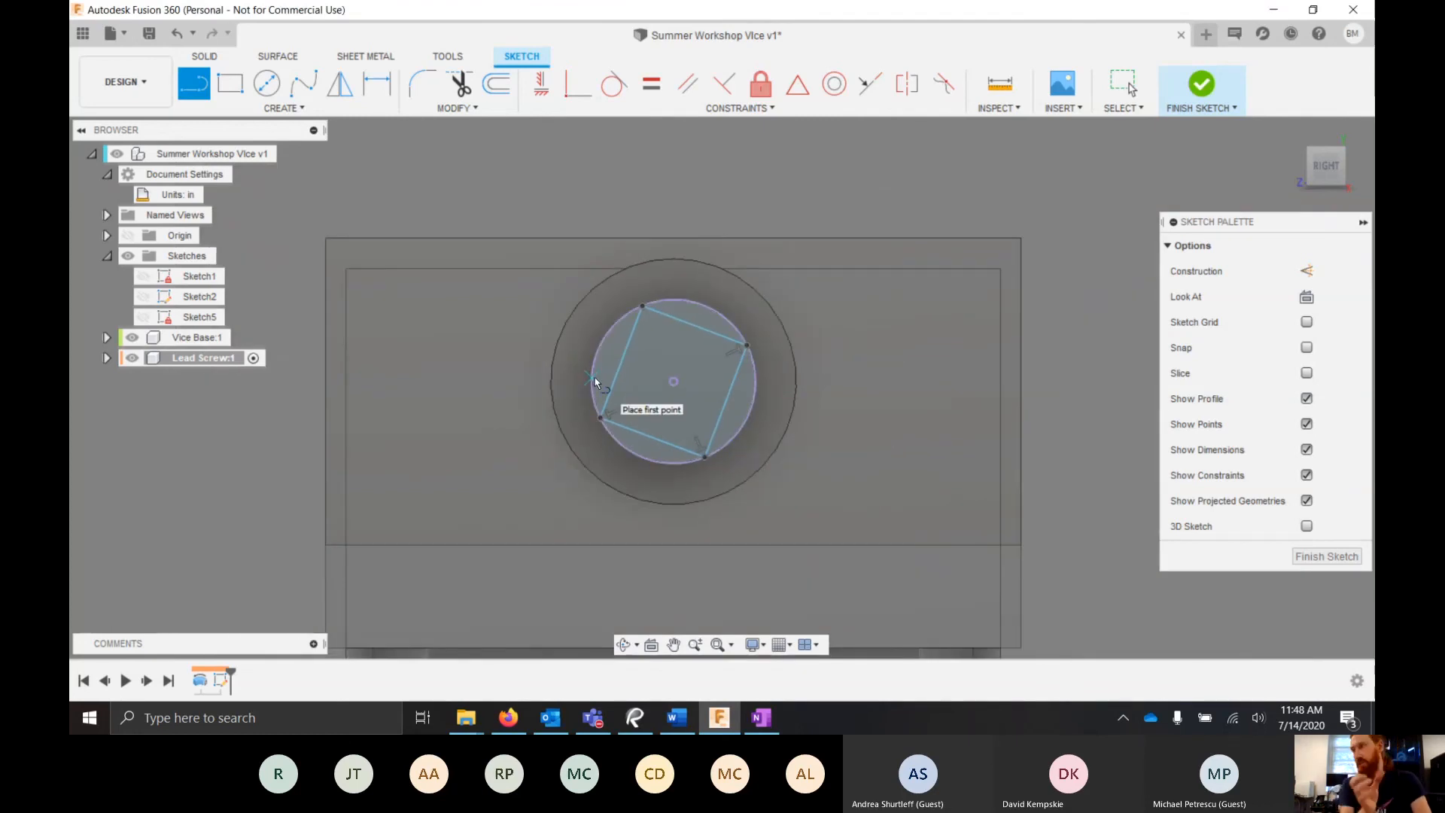
key("Escape")
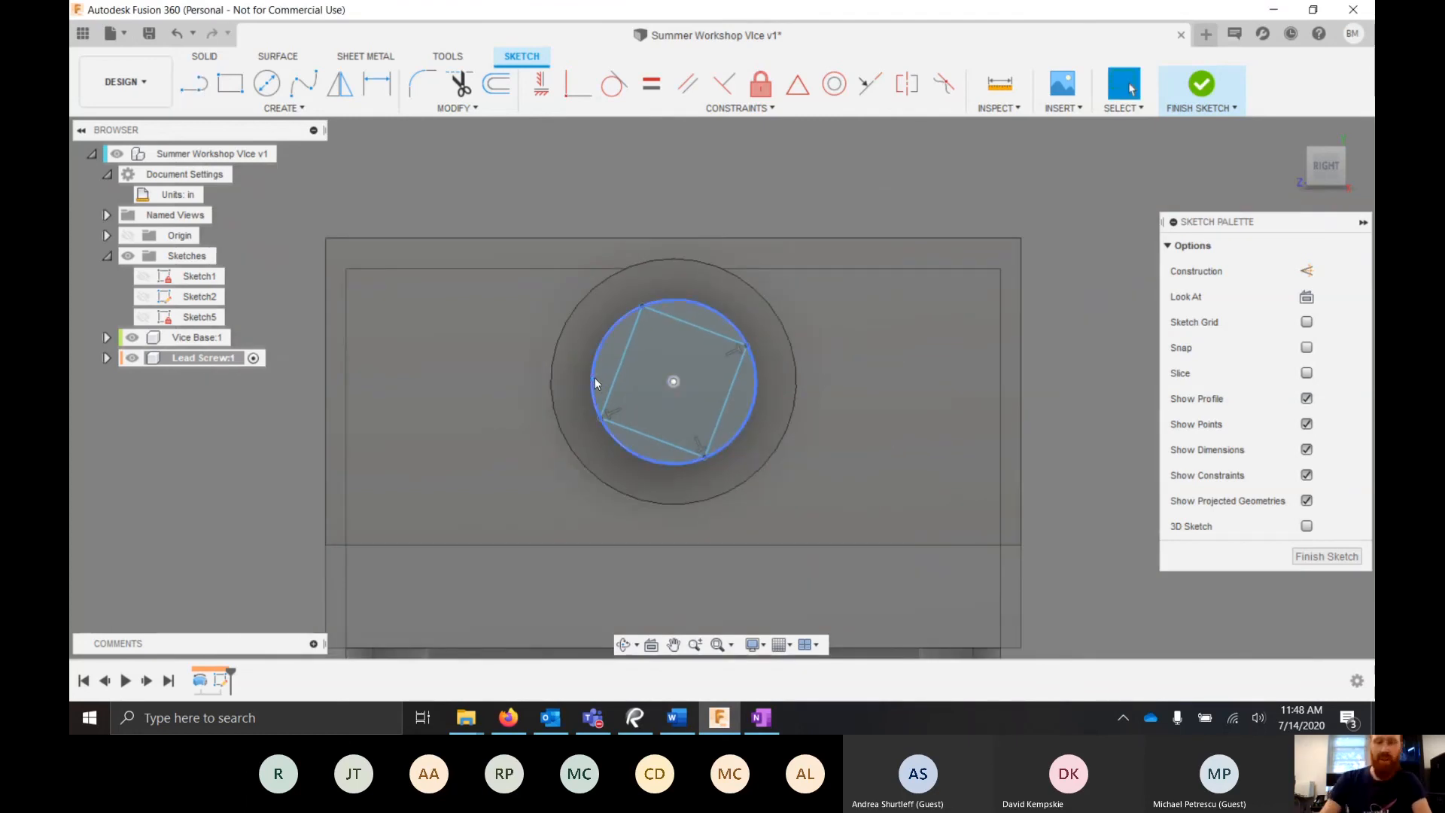
- Make the loop's two adjacent sides that meet at its lower-left corner equal in length
left_click(675, 450)
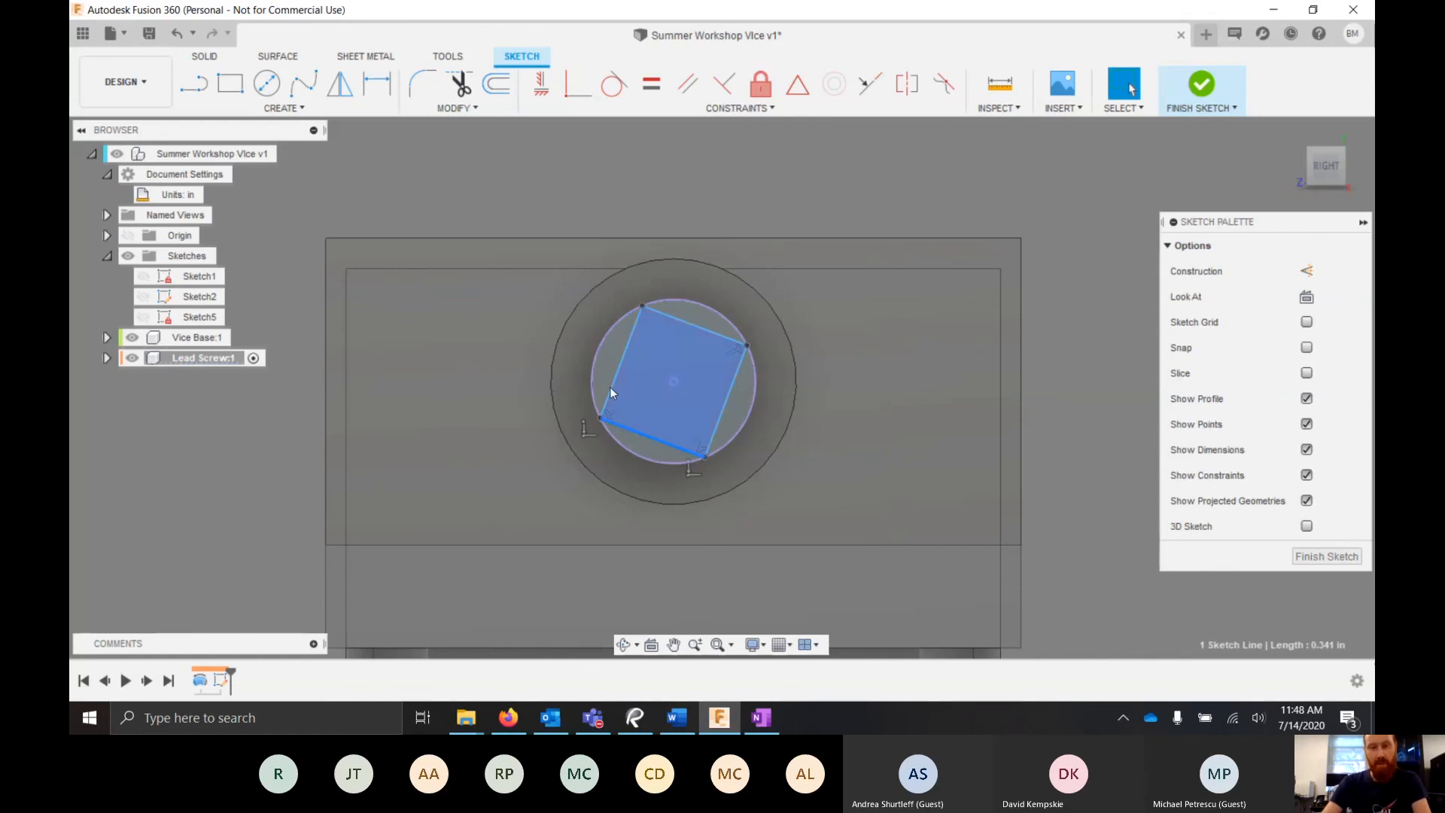
left_click(621, 368, "ctrl")
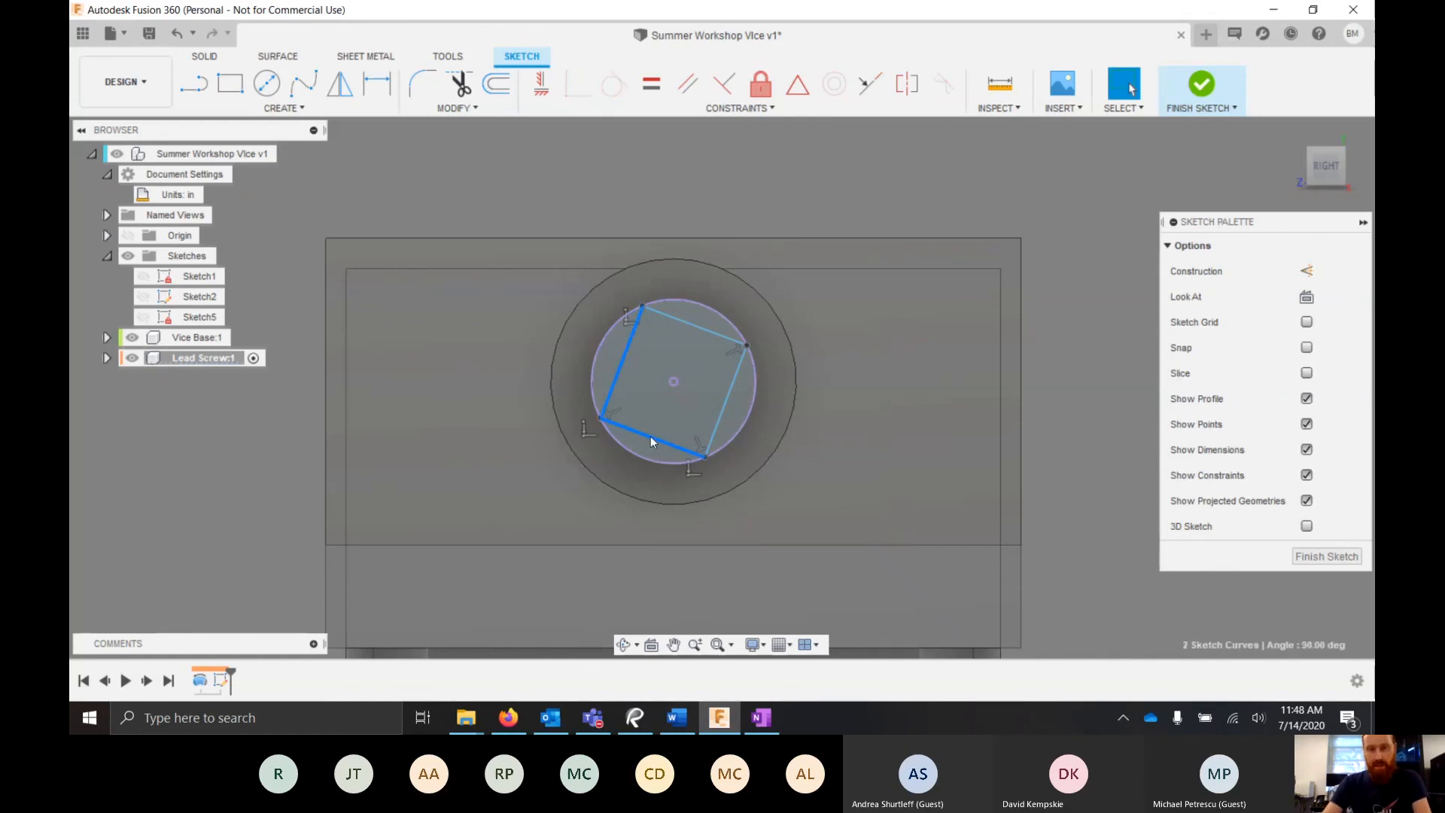
left_click(652, 83)
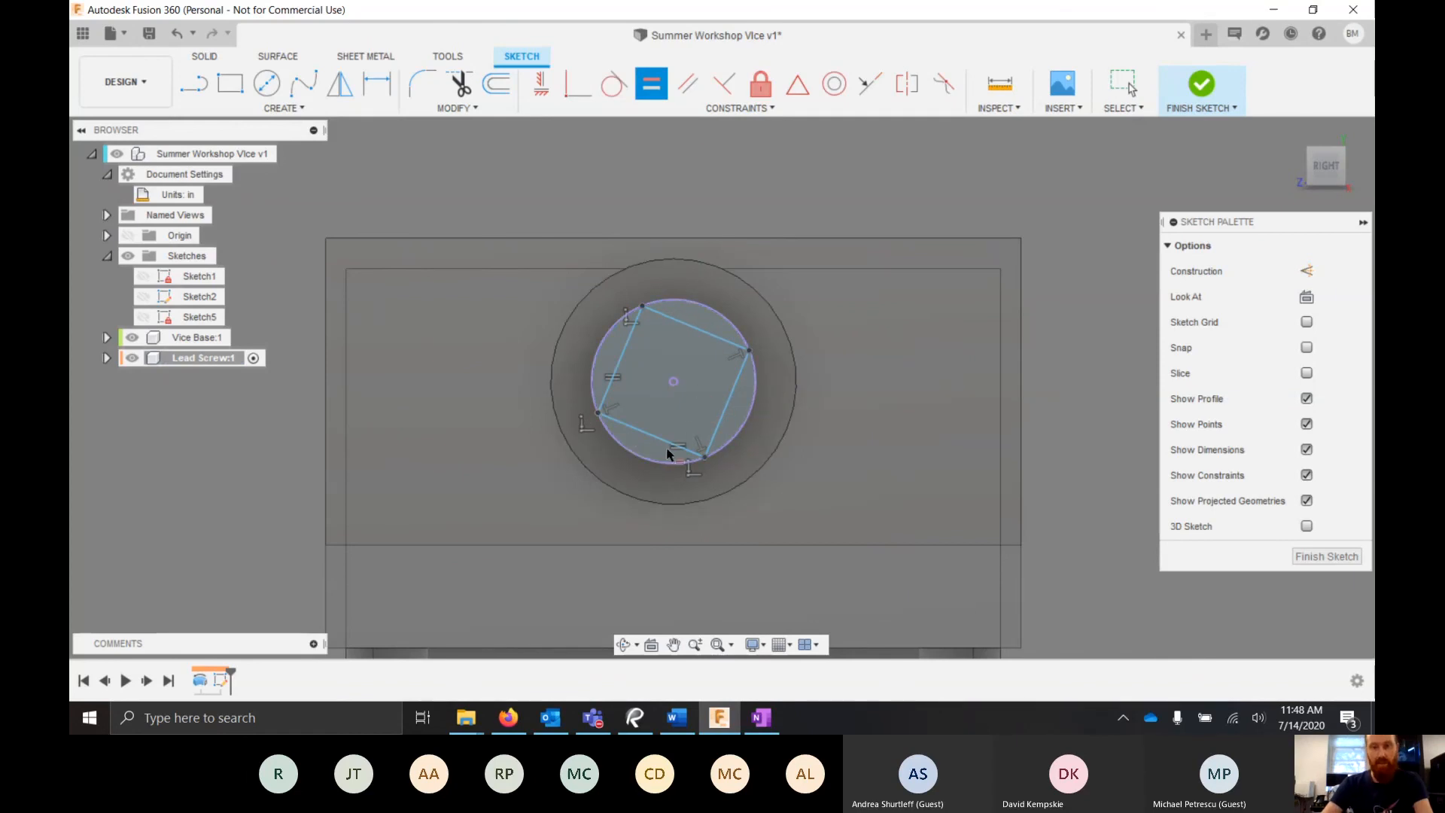
key("Escape")
- Draw a horizontal line from the circle's centre to its left edge and convert it to construction geometry
scroll(700, 412, "up", 3)
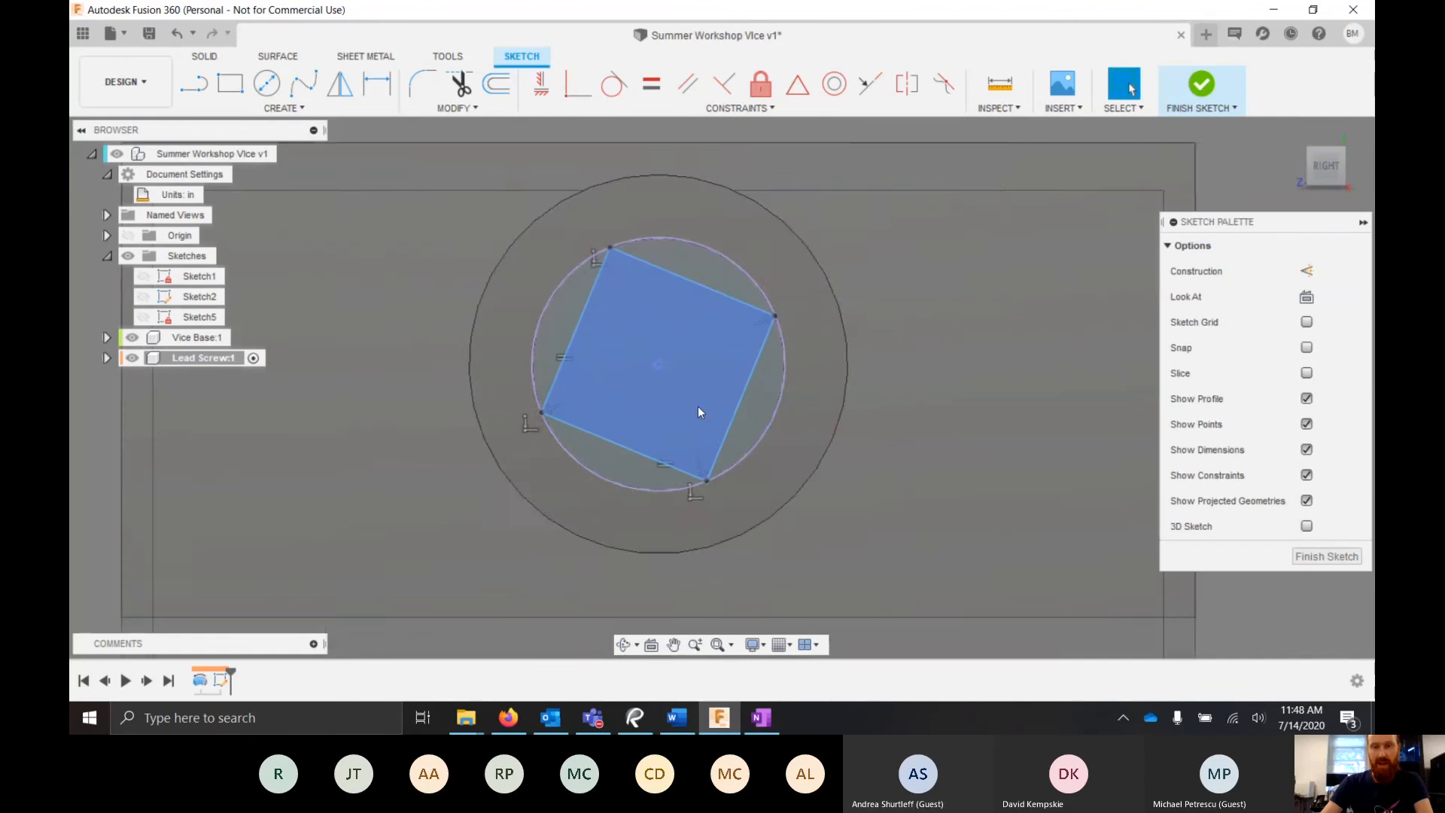
scroll(682, 388, "up", 2)
key("l")
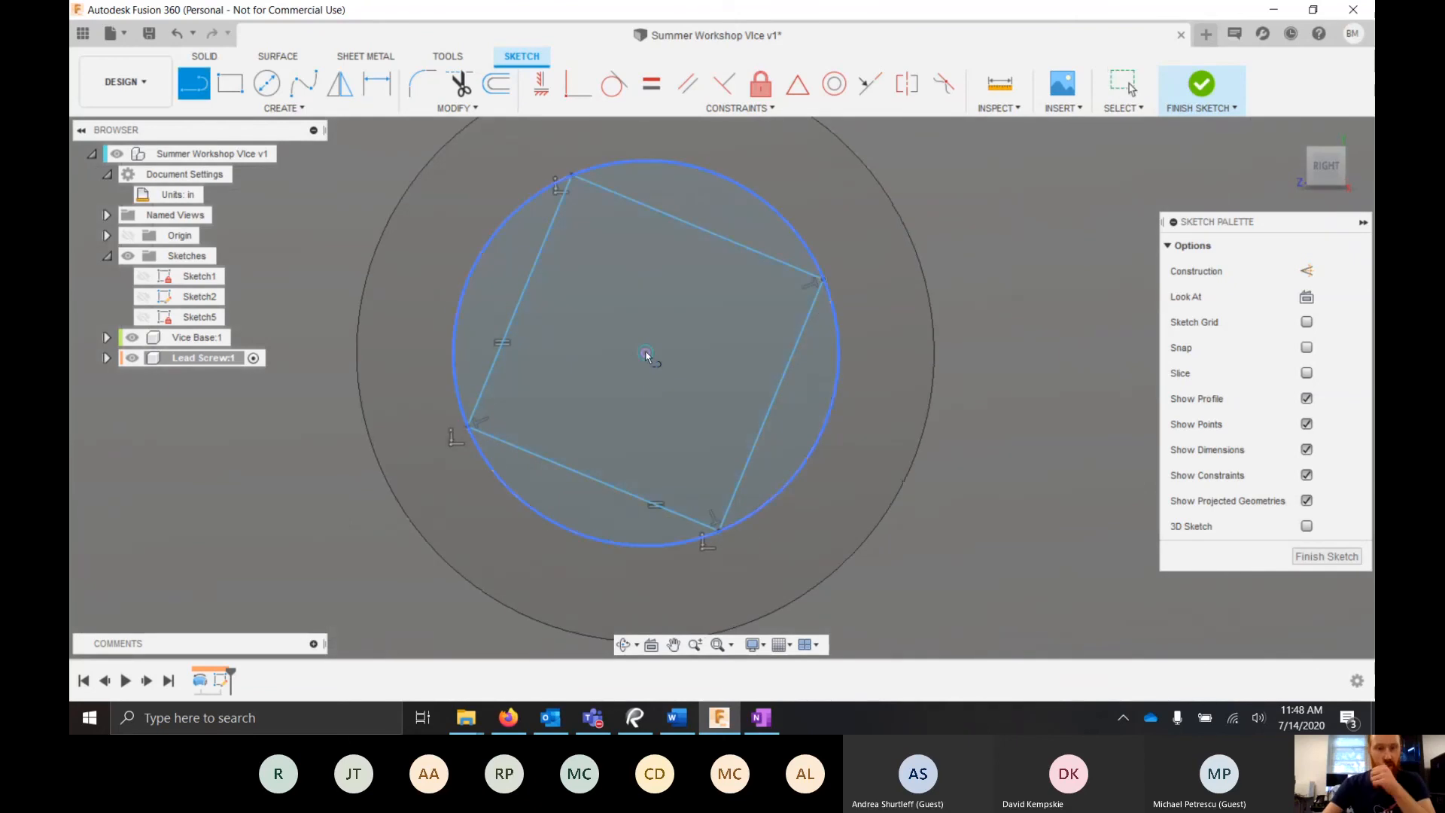
left_click(645, 352)
left_click(451, 353)
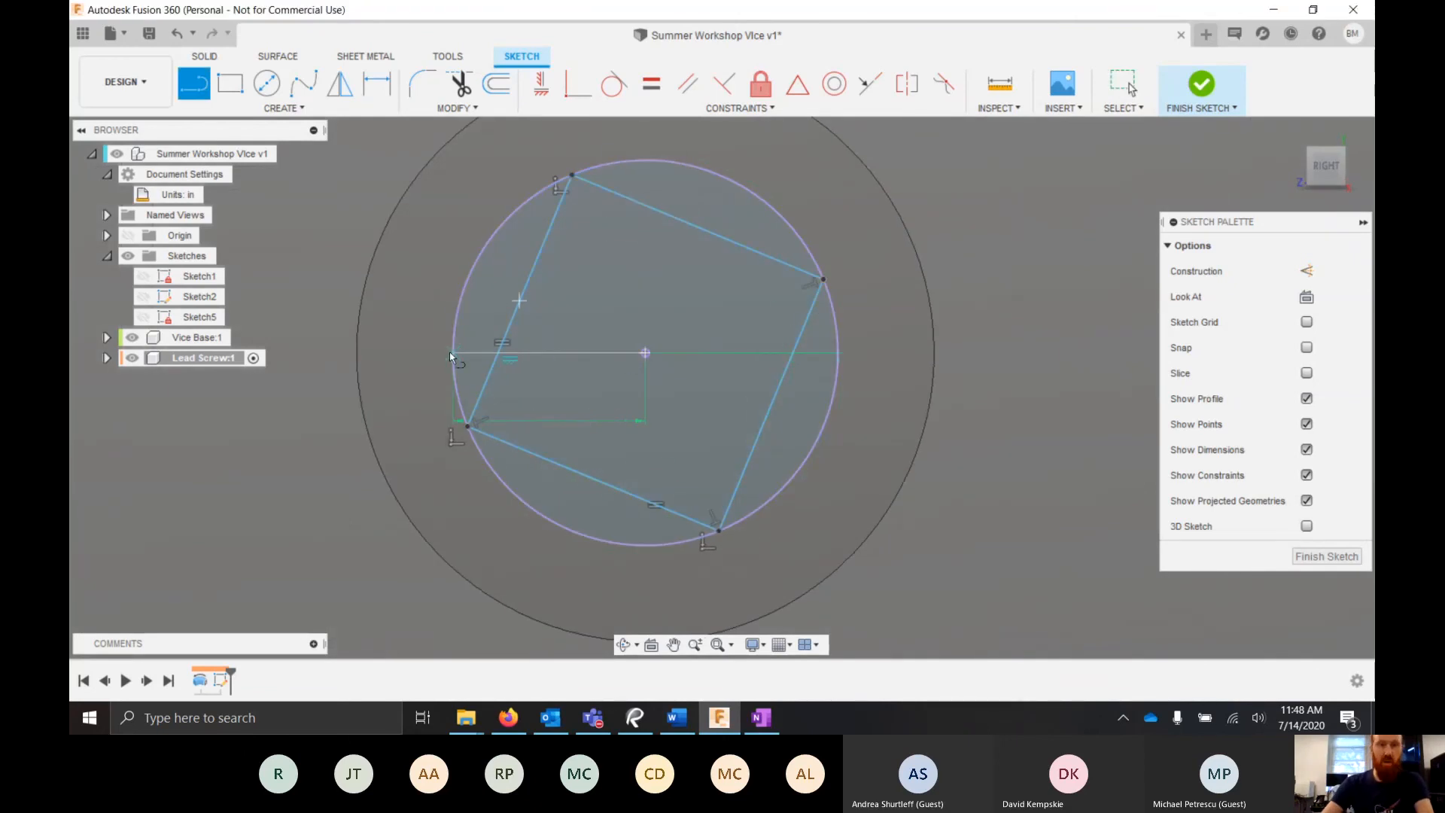
key("Escape")
left_click(577, 353)
left_click(1306, 271)
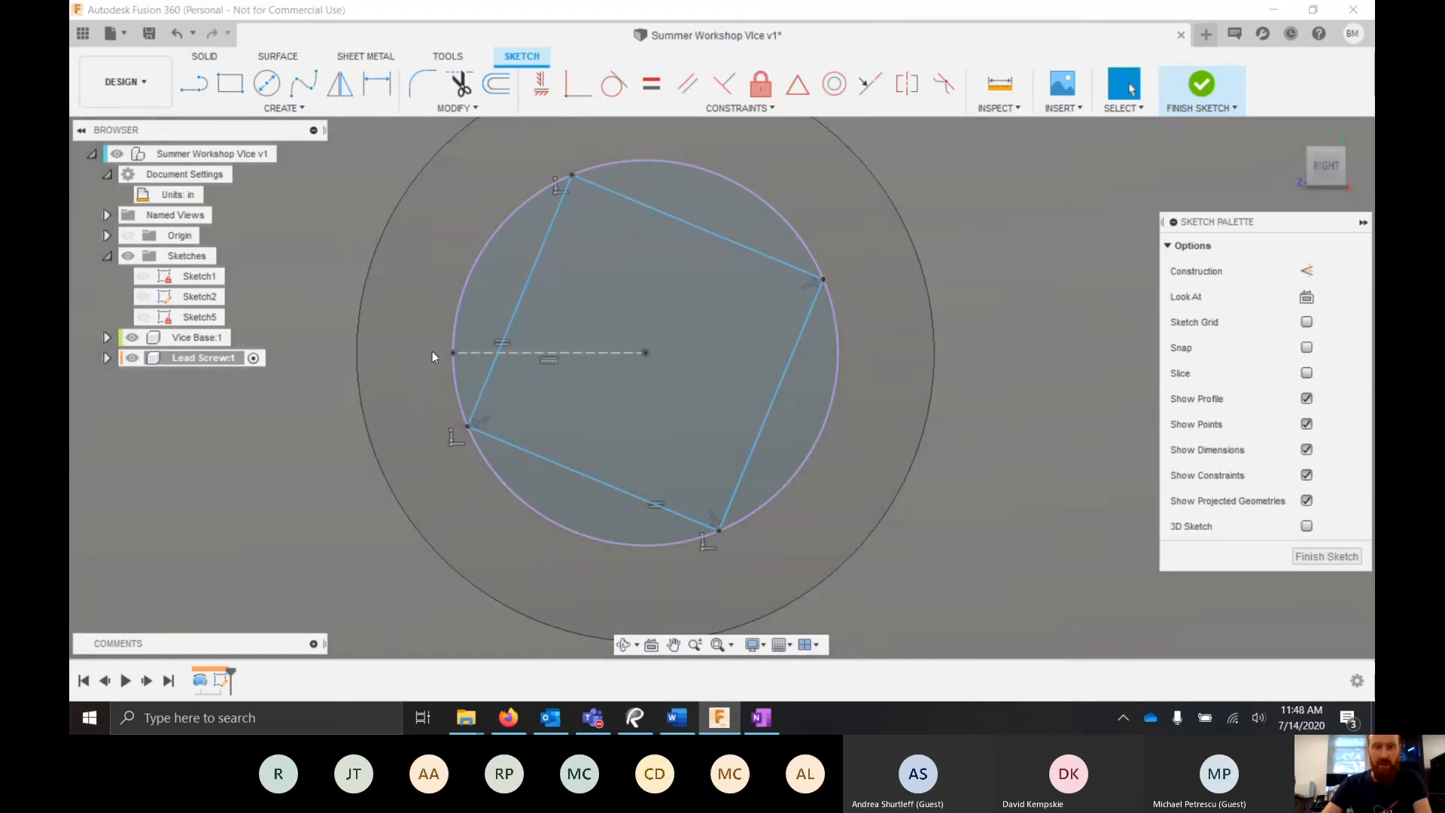
- Dimension the angle between the construction line and the square's lower side as 30 degrees, reposition the dimension, and finish the sketch
left_click(374, 82)
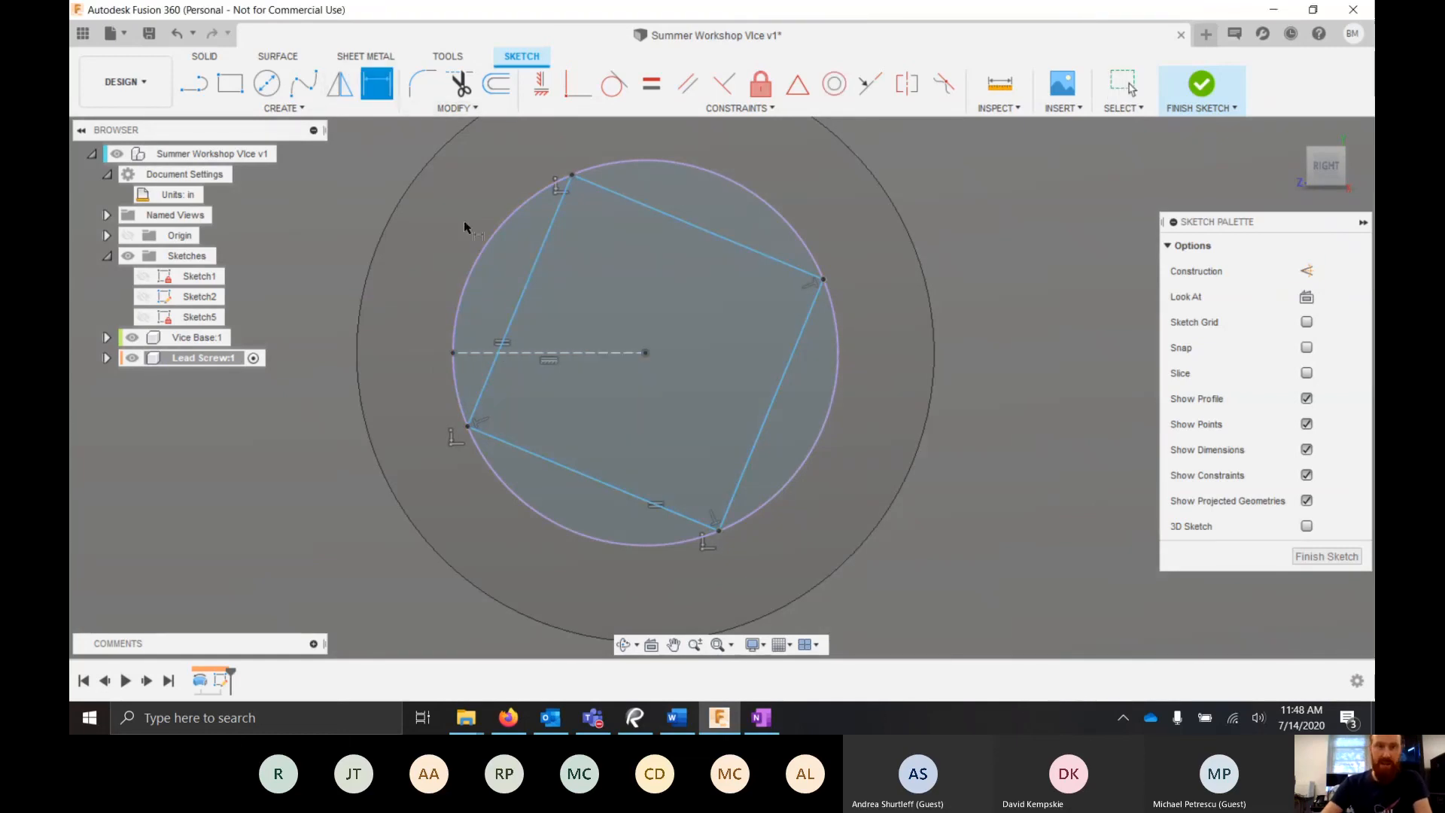
left_click(583, 352)
left_click(590, 477)
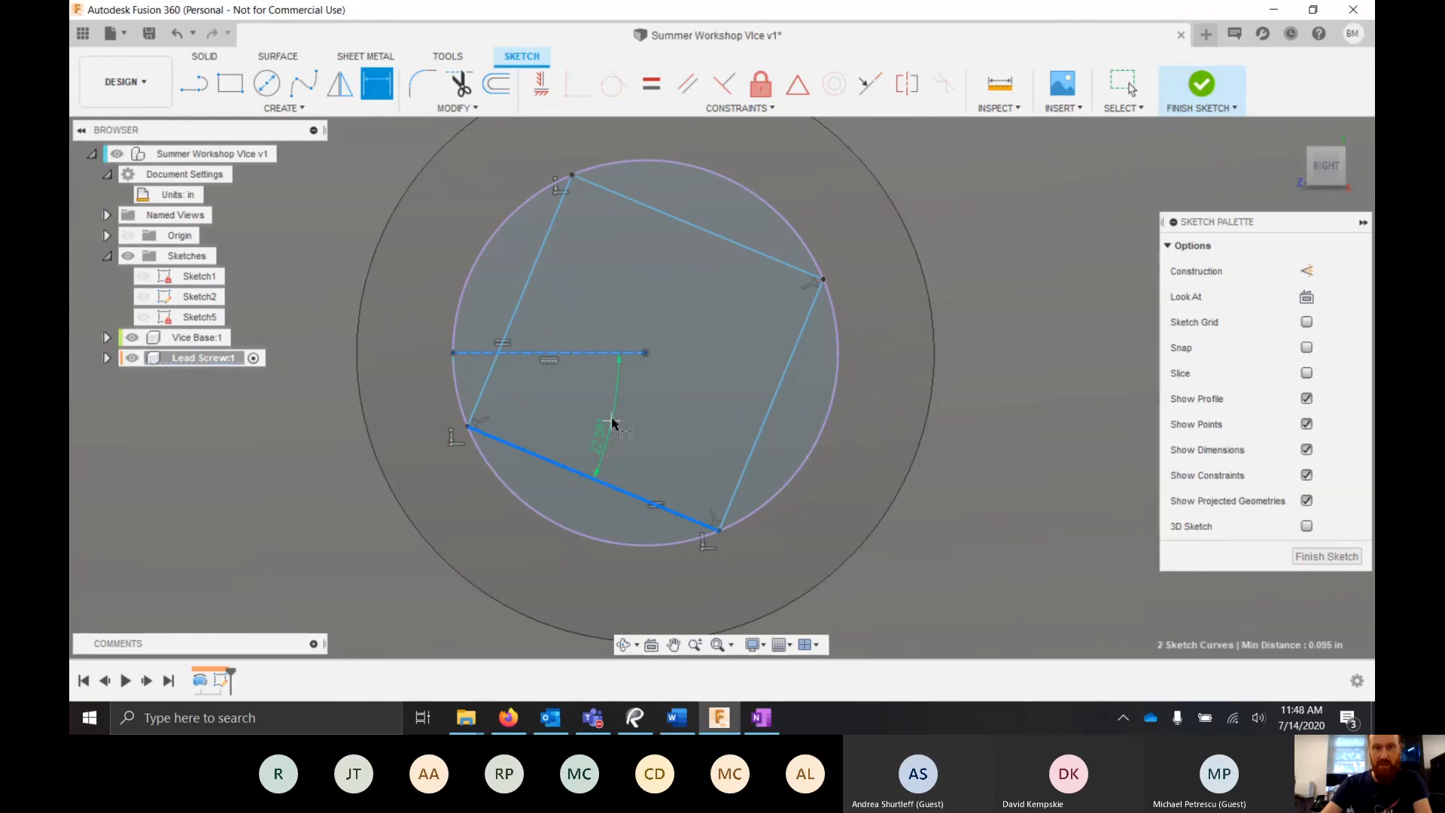
left_click(611, 434)
type("30")
key("Return")
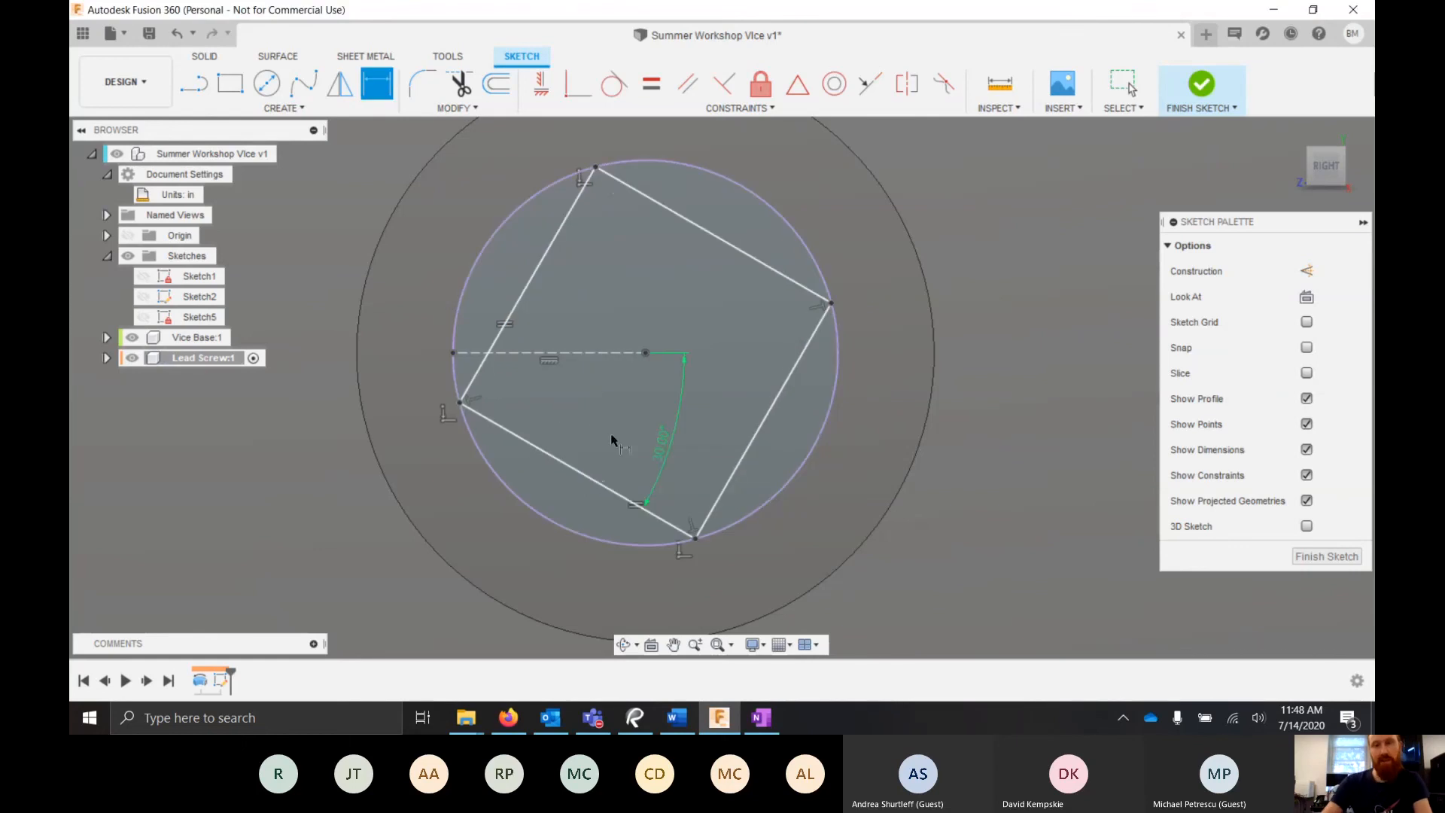
key("Escape")
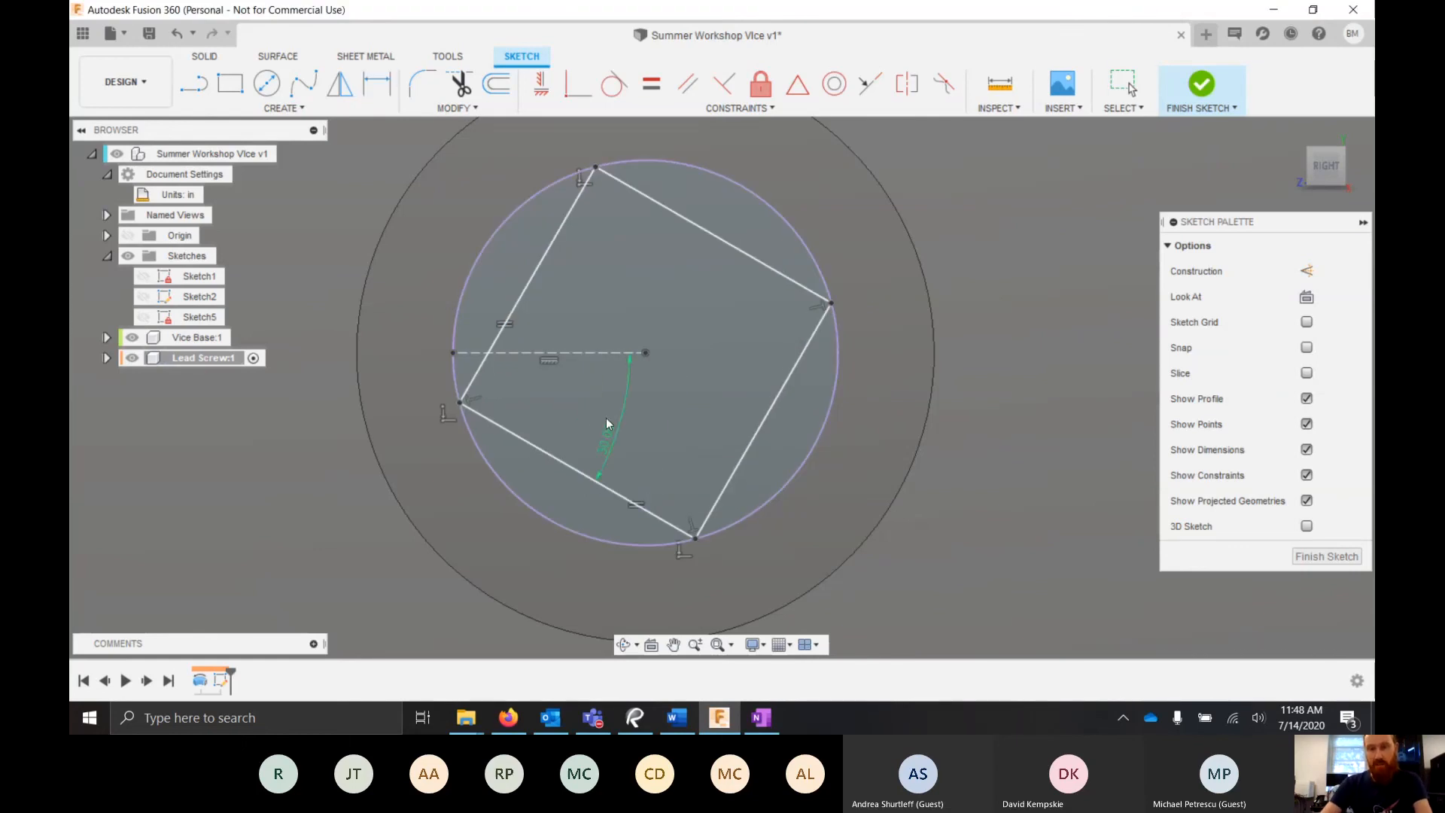
left_click(557, 403)
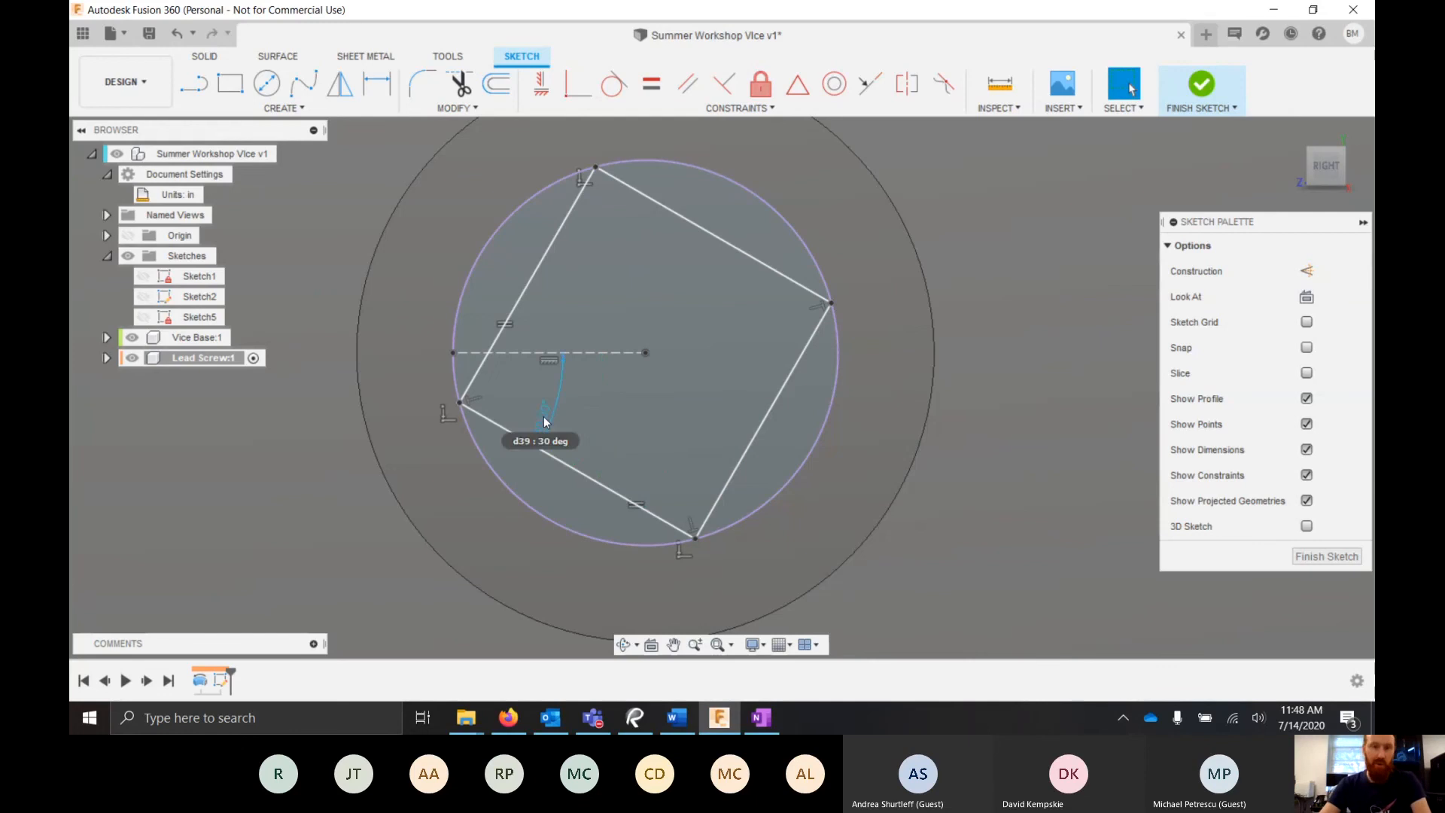
scroll(526, 435, "down", 5)
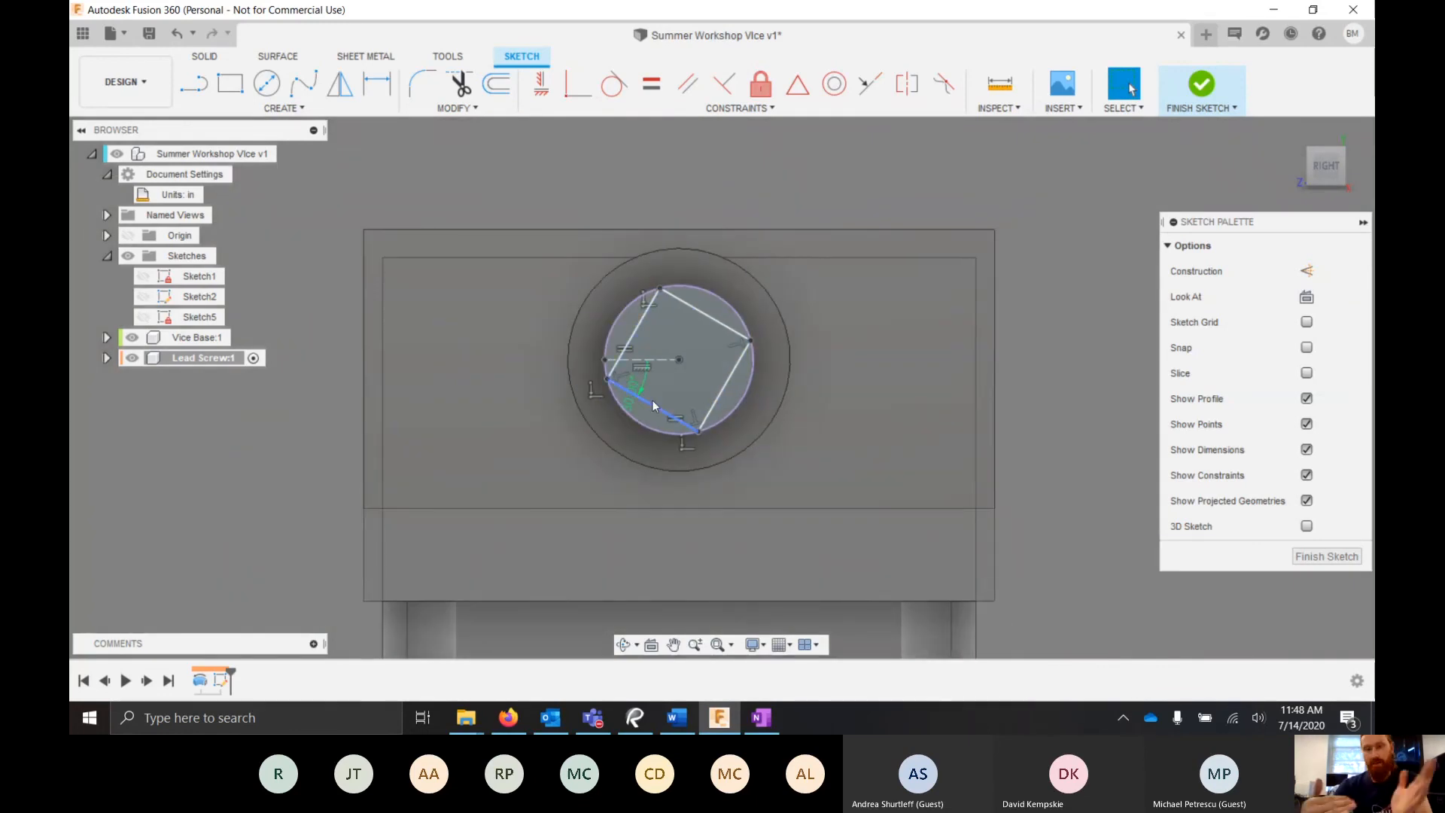
left_click(1201, 84)
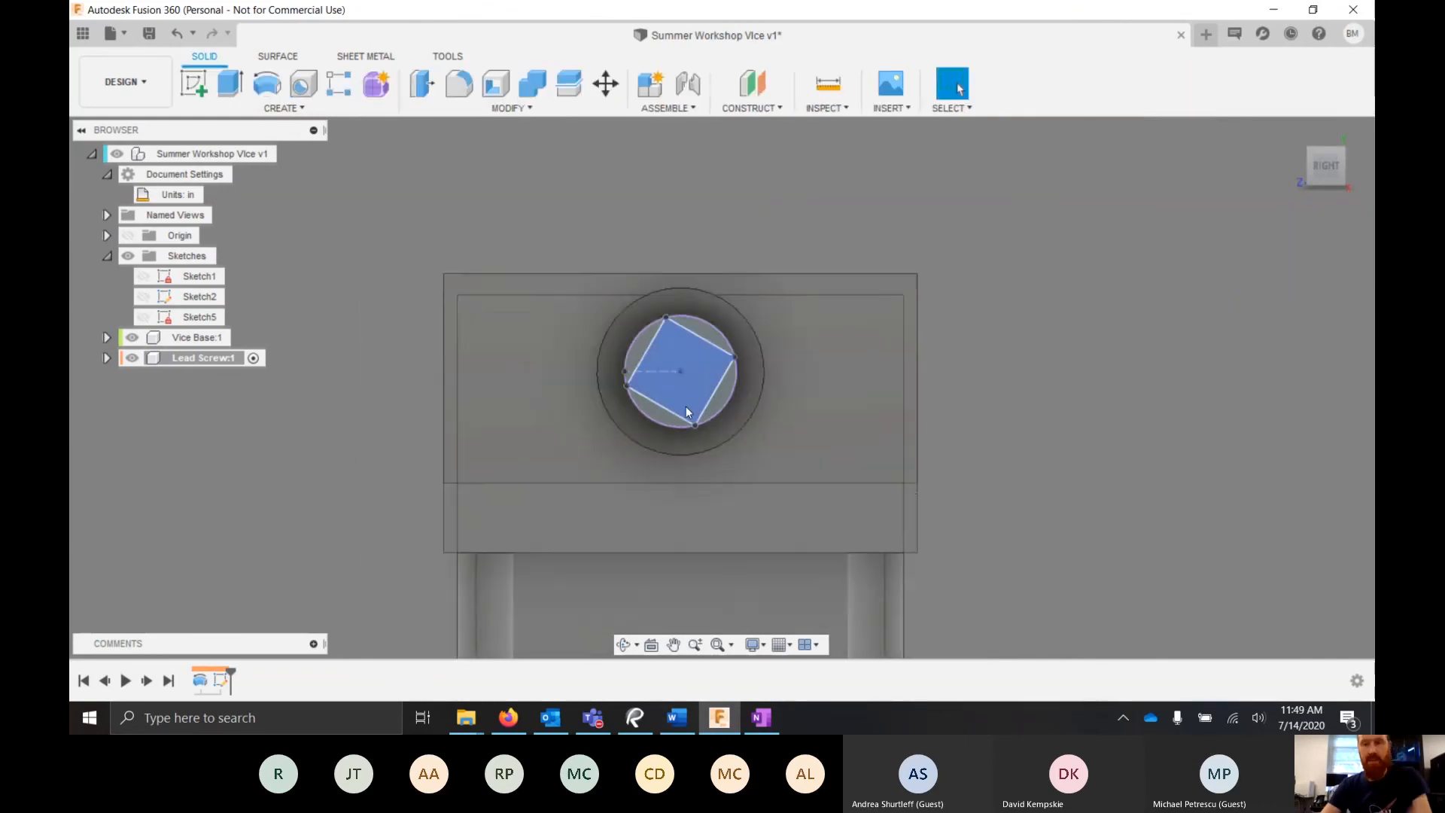
- Extrude the square profile 0.375 in outward from the lead screw's end face
middle_click_drag(639, 395, 667, 346, "shift")
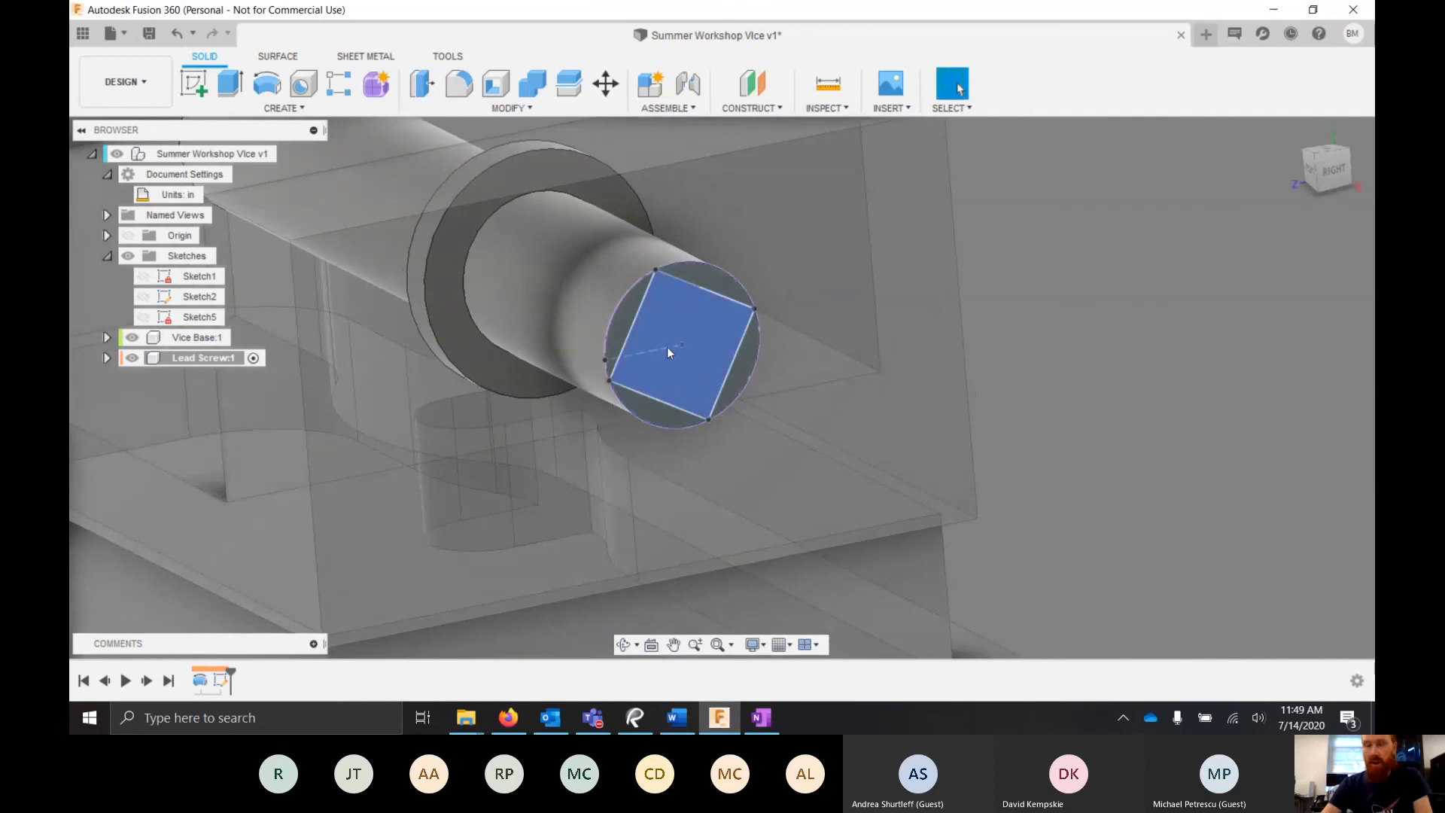
key("e")
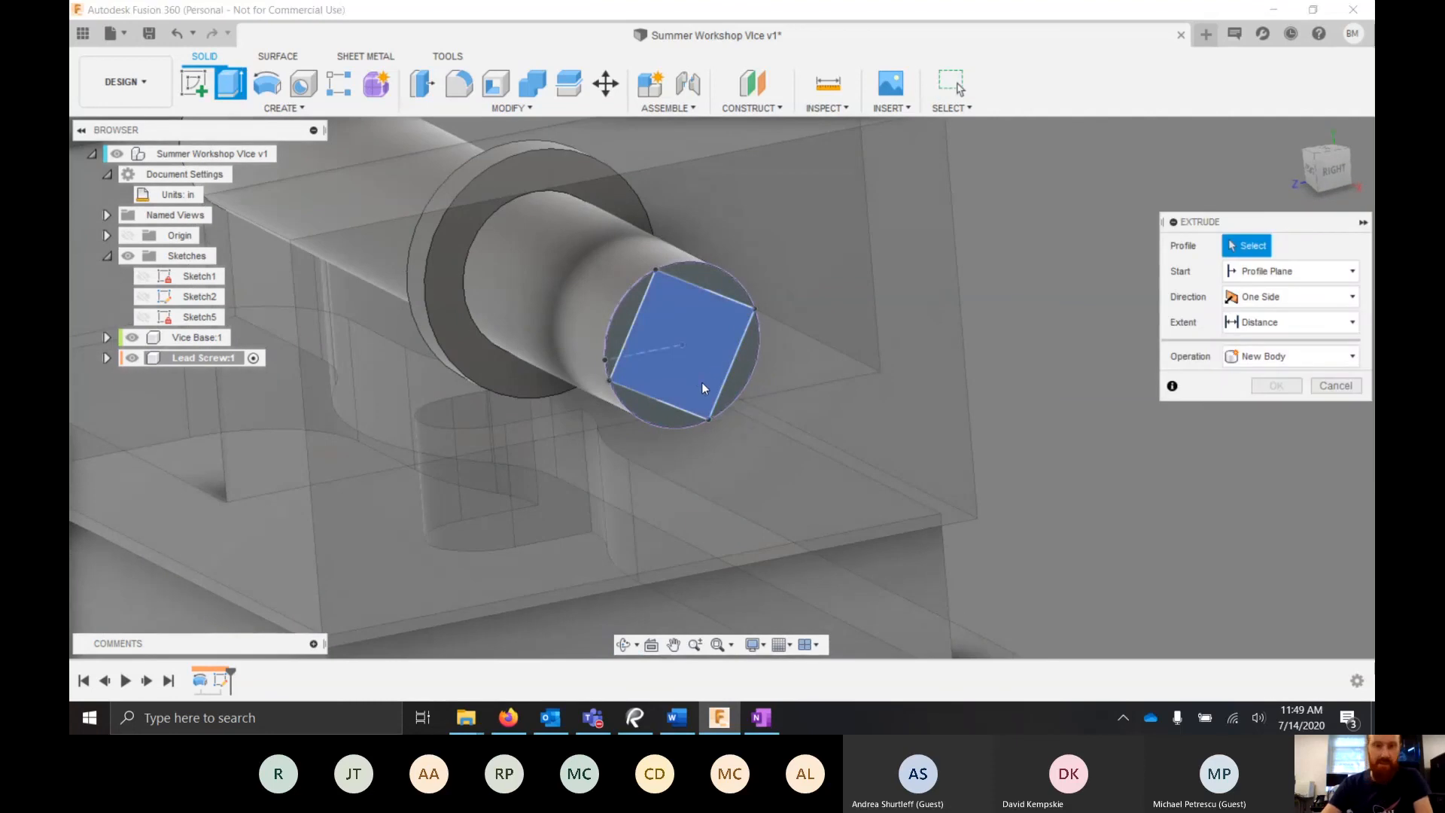
left_click(703, 377)
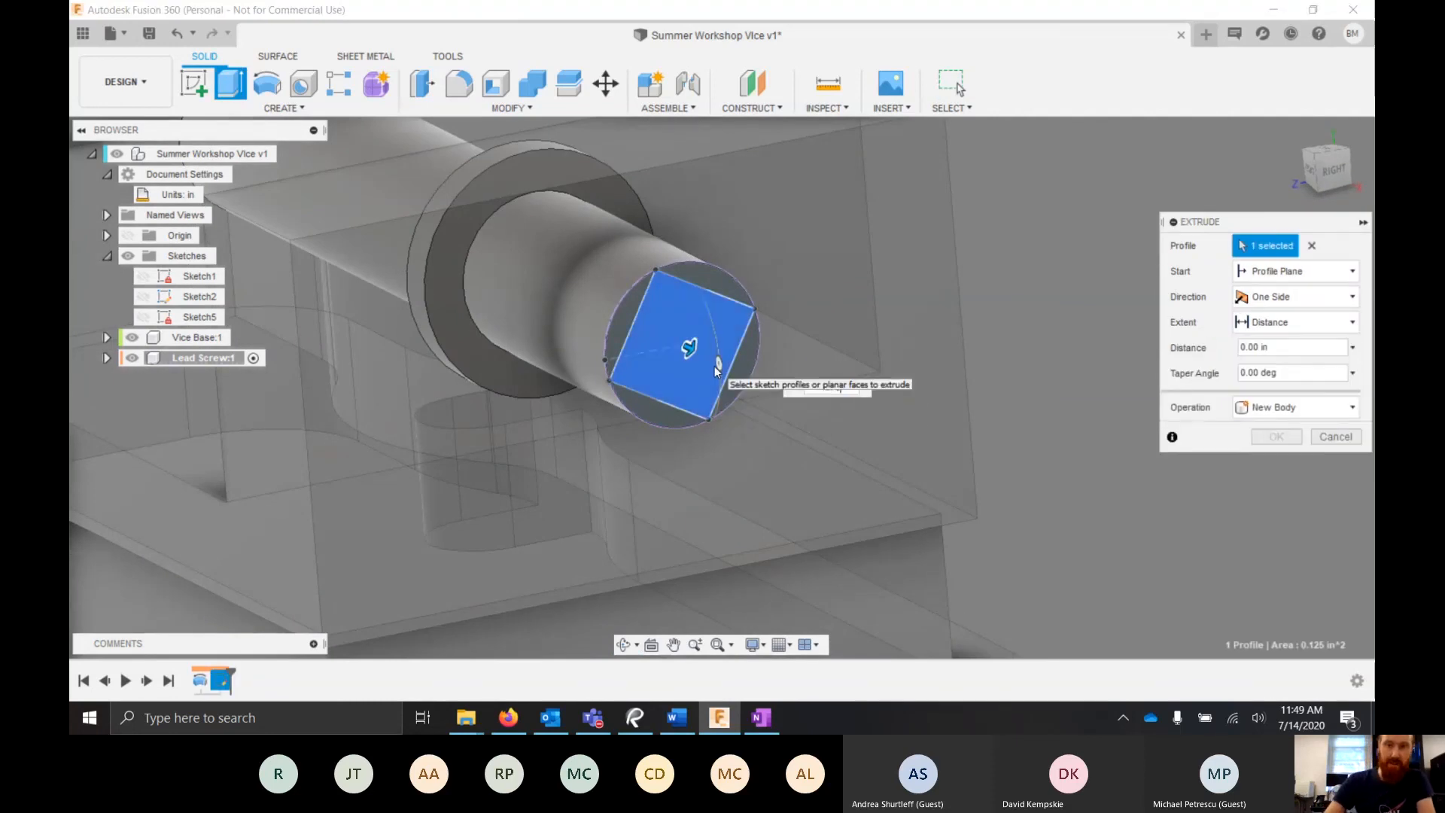
type(".375")
key("Return")
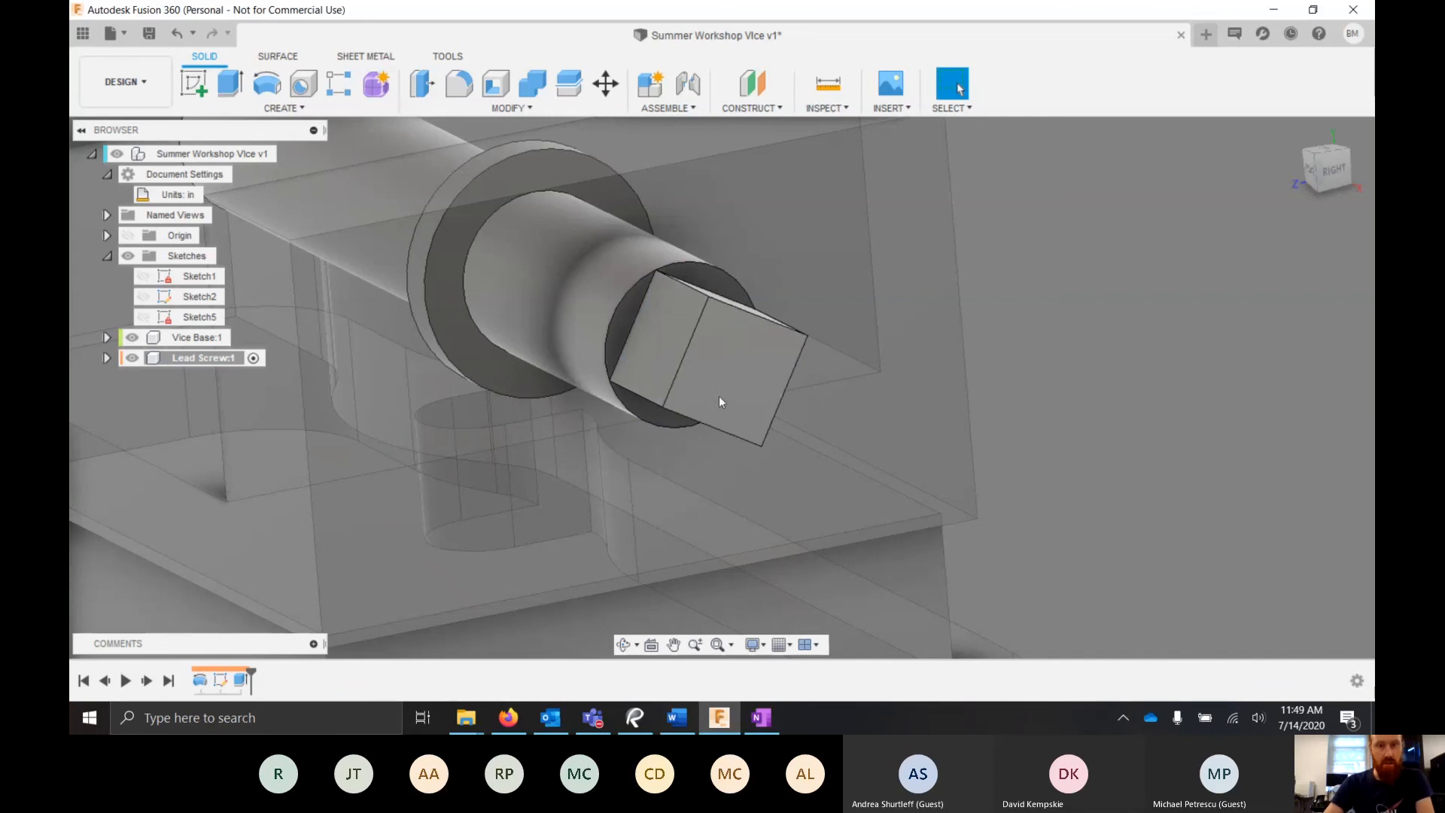
- Show the square's sketch inside the Lead Screw component and hide the component's bodies
scroll(719, 396, "down", 2)
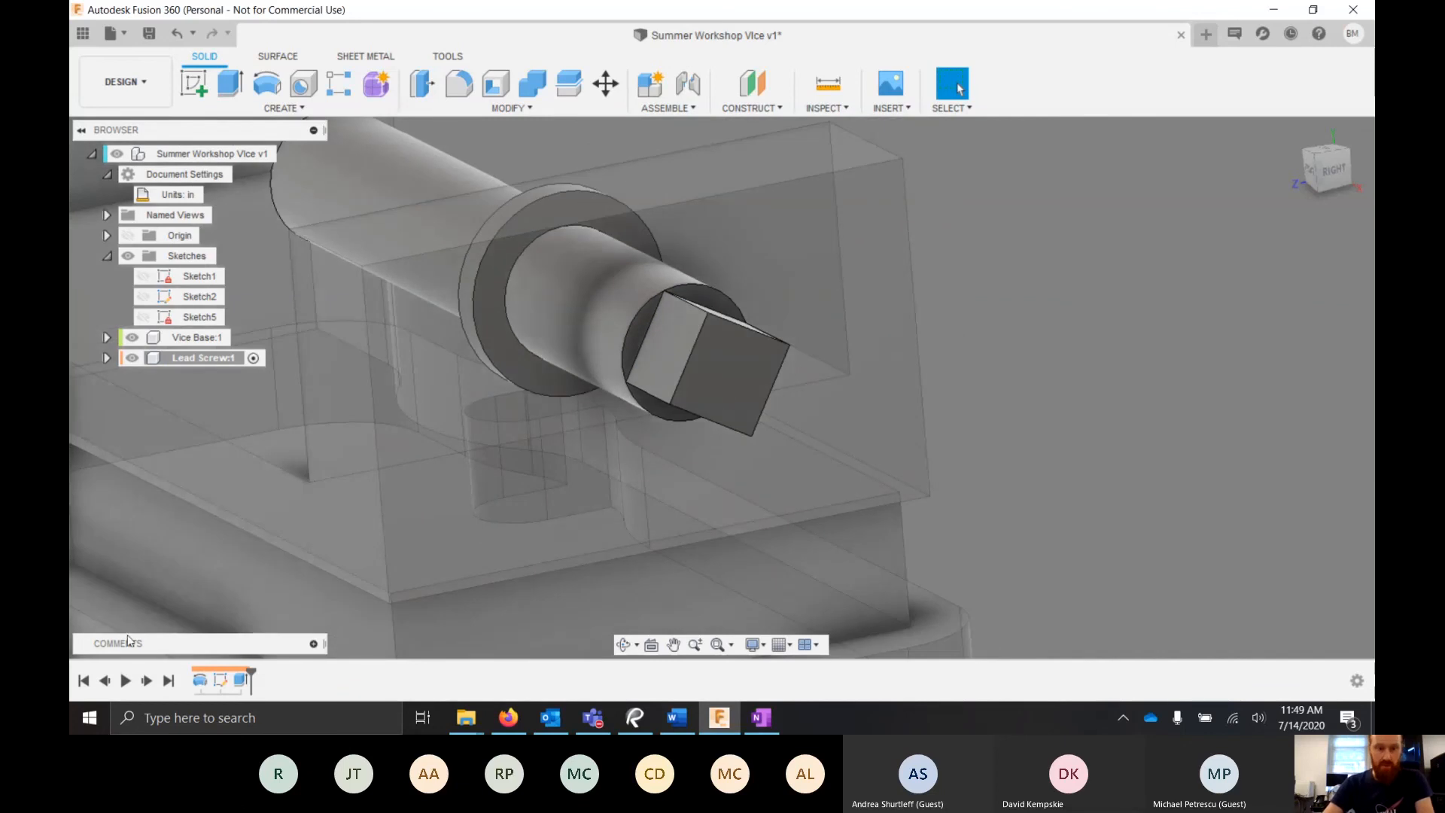
scroll(654, 339, "down", 1)
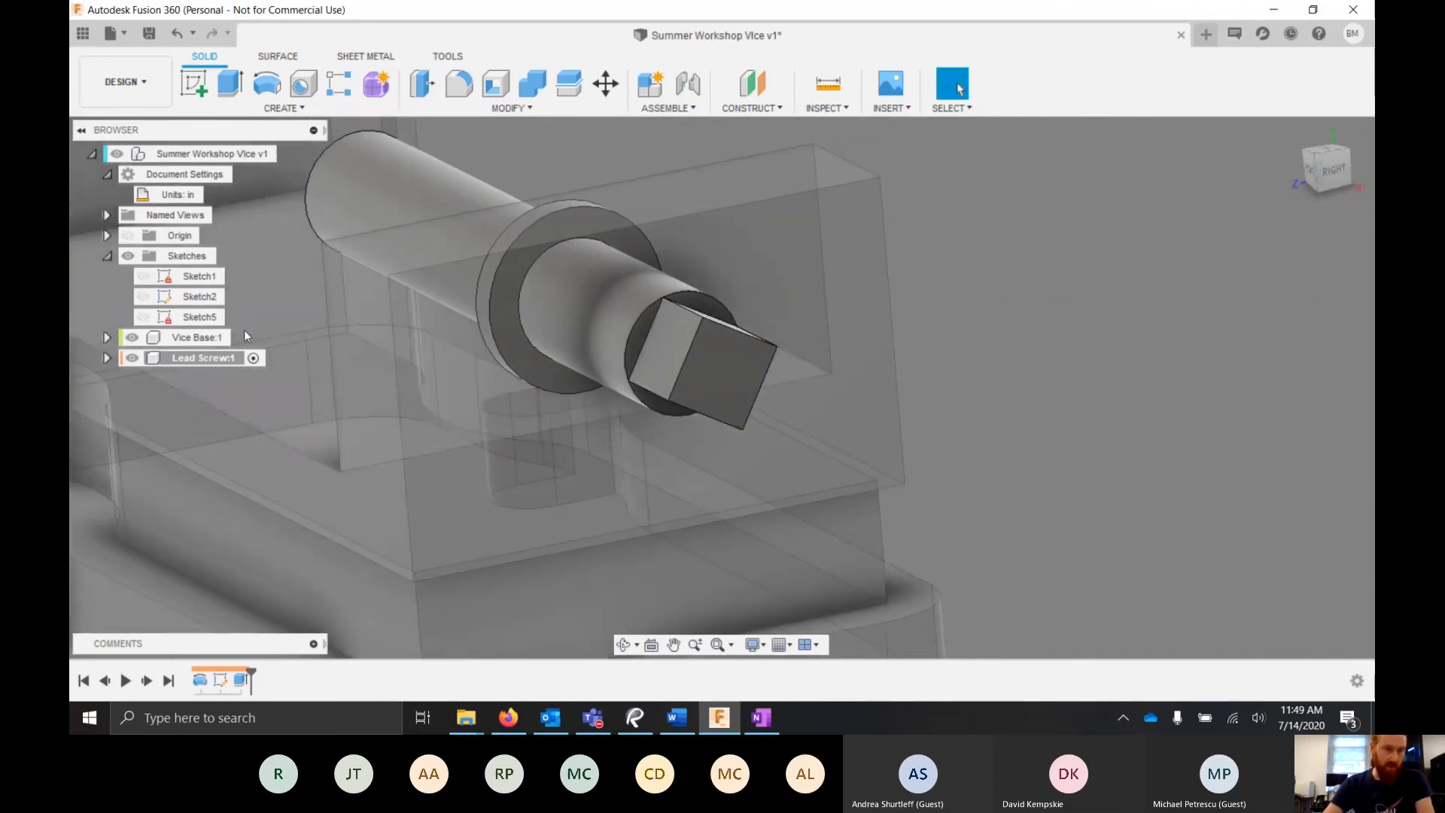
left_click(106, 357)
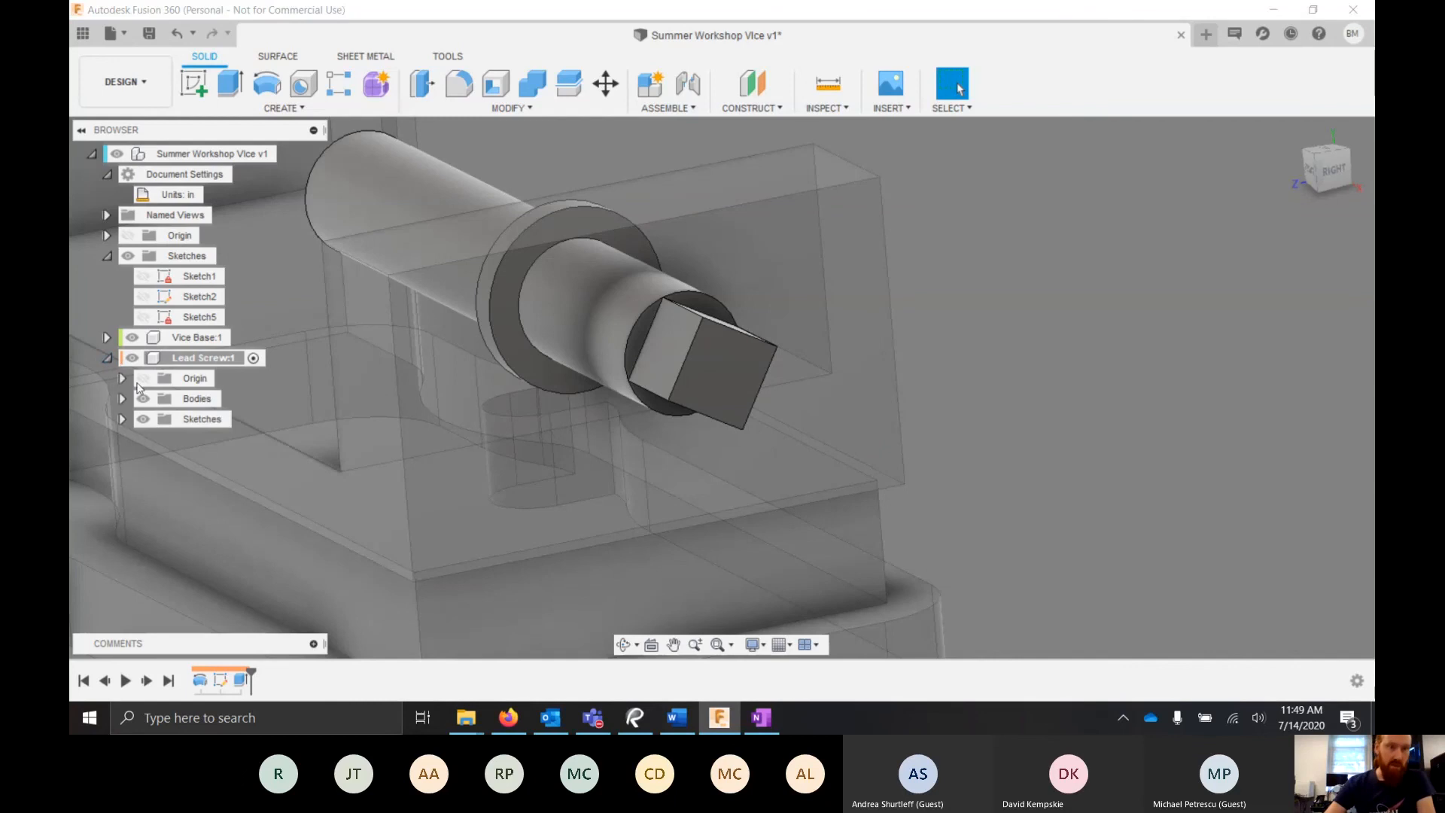
left_click(122, 419)
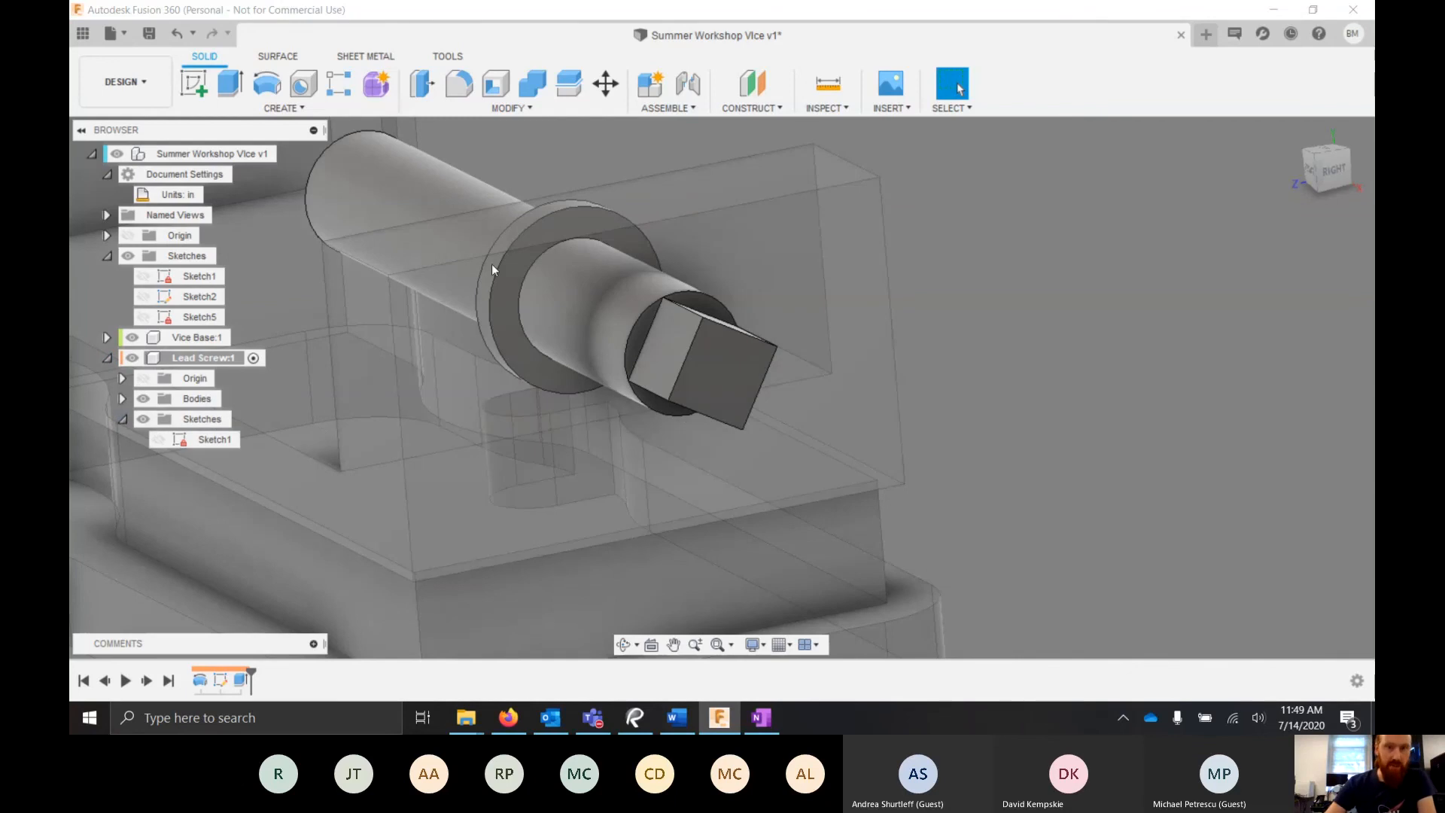
scroll(562, 341, "up", 2)
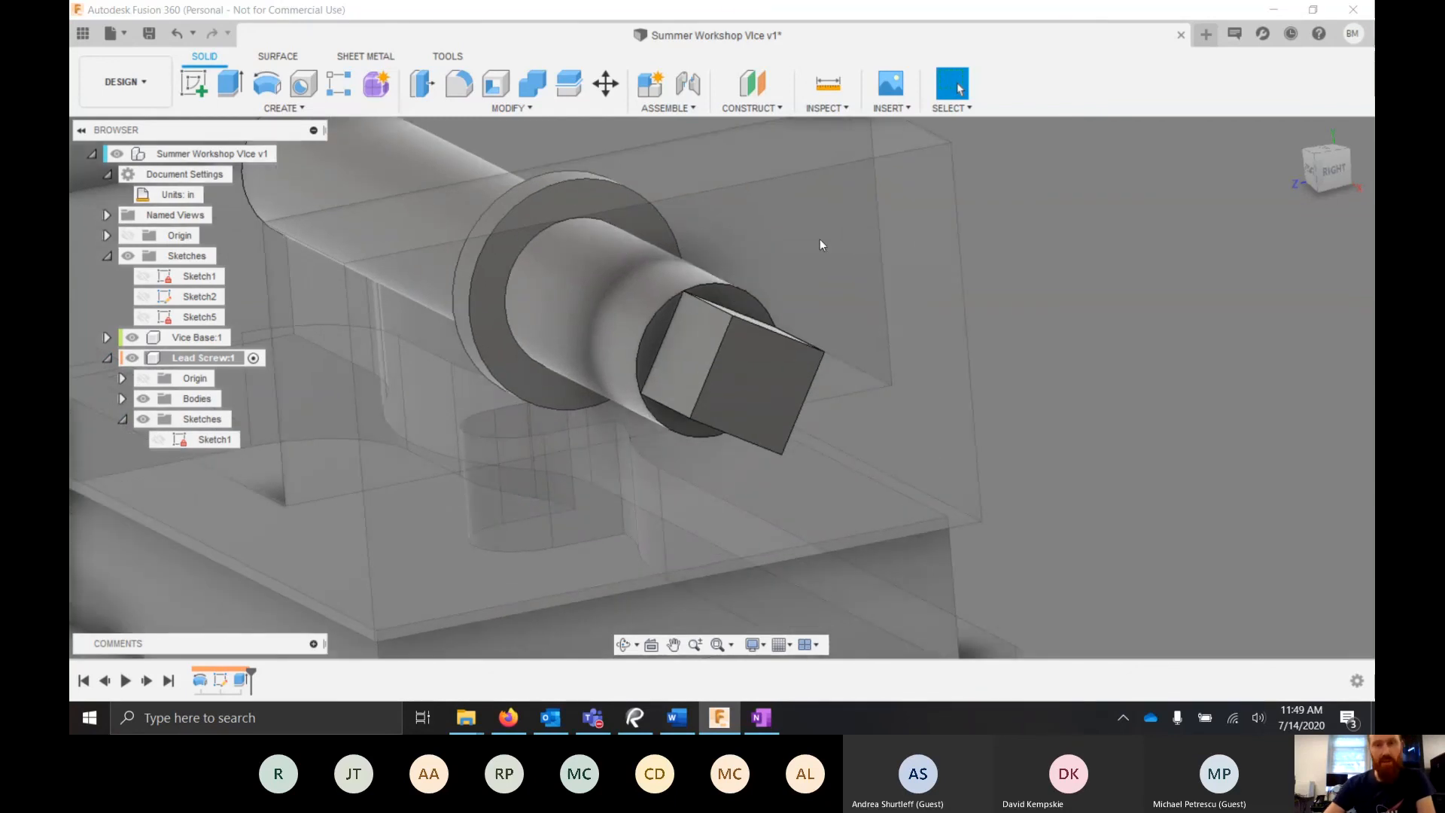
left_click(156, 439)
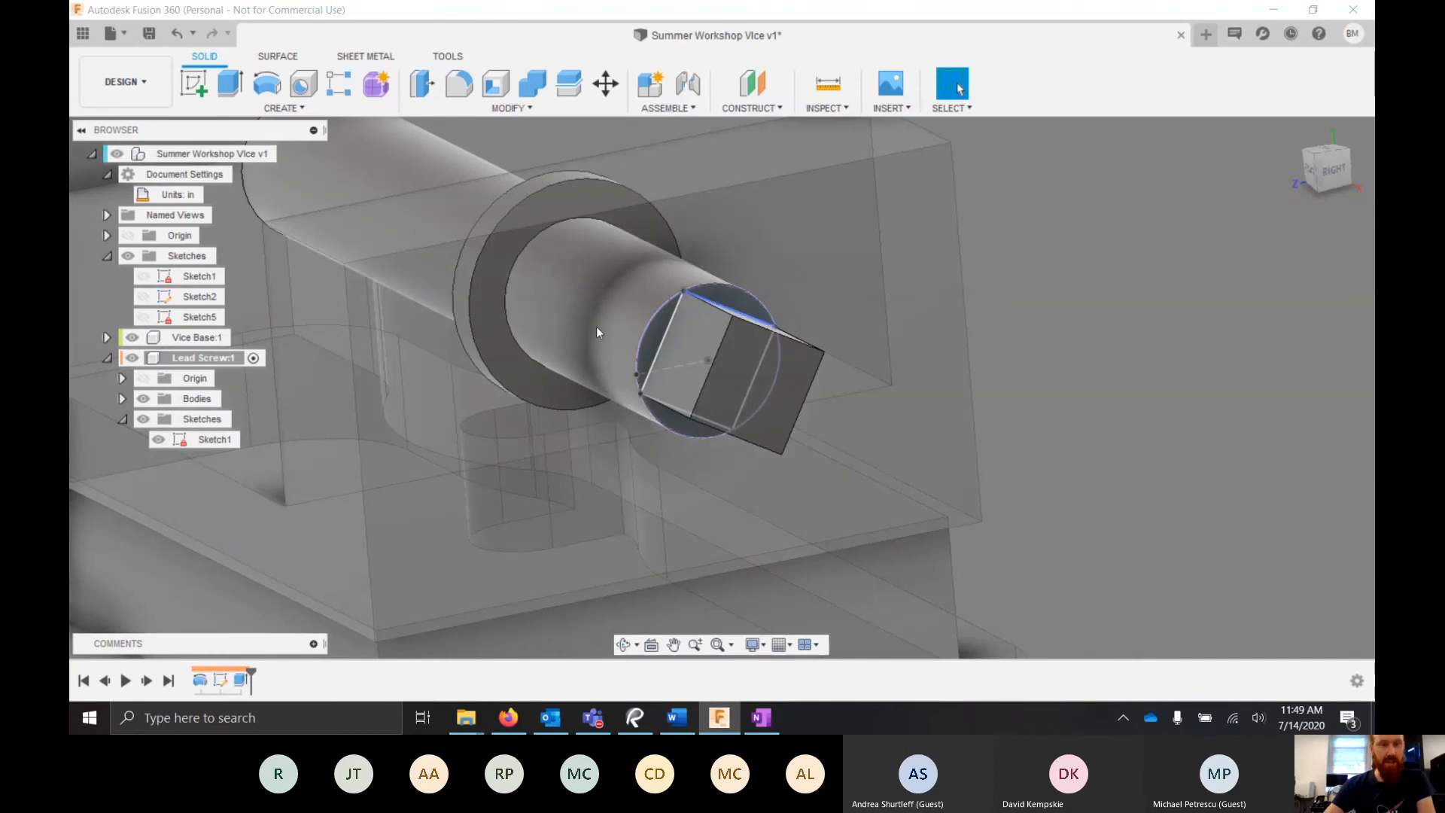
left_click(143, 399)
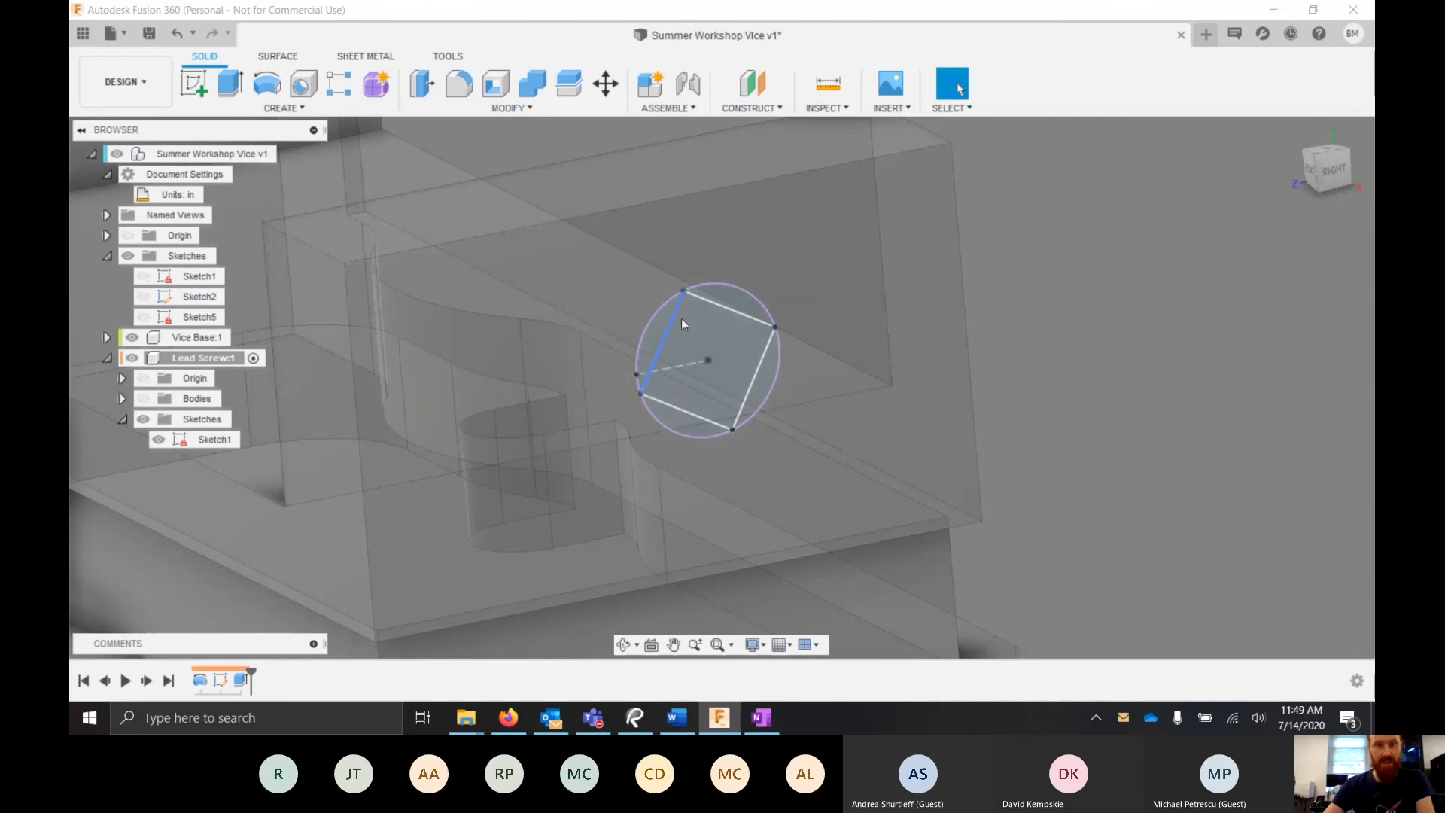
scroll(1124, 331, "down", 3)
left_click(915, 354)
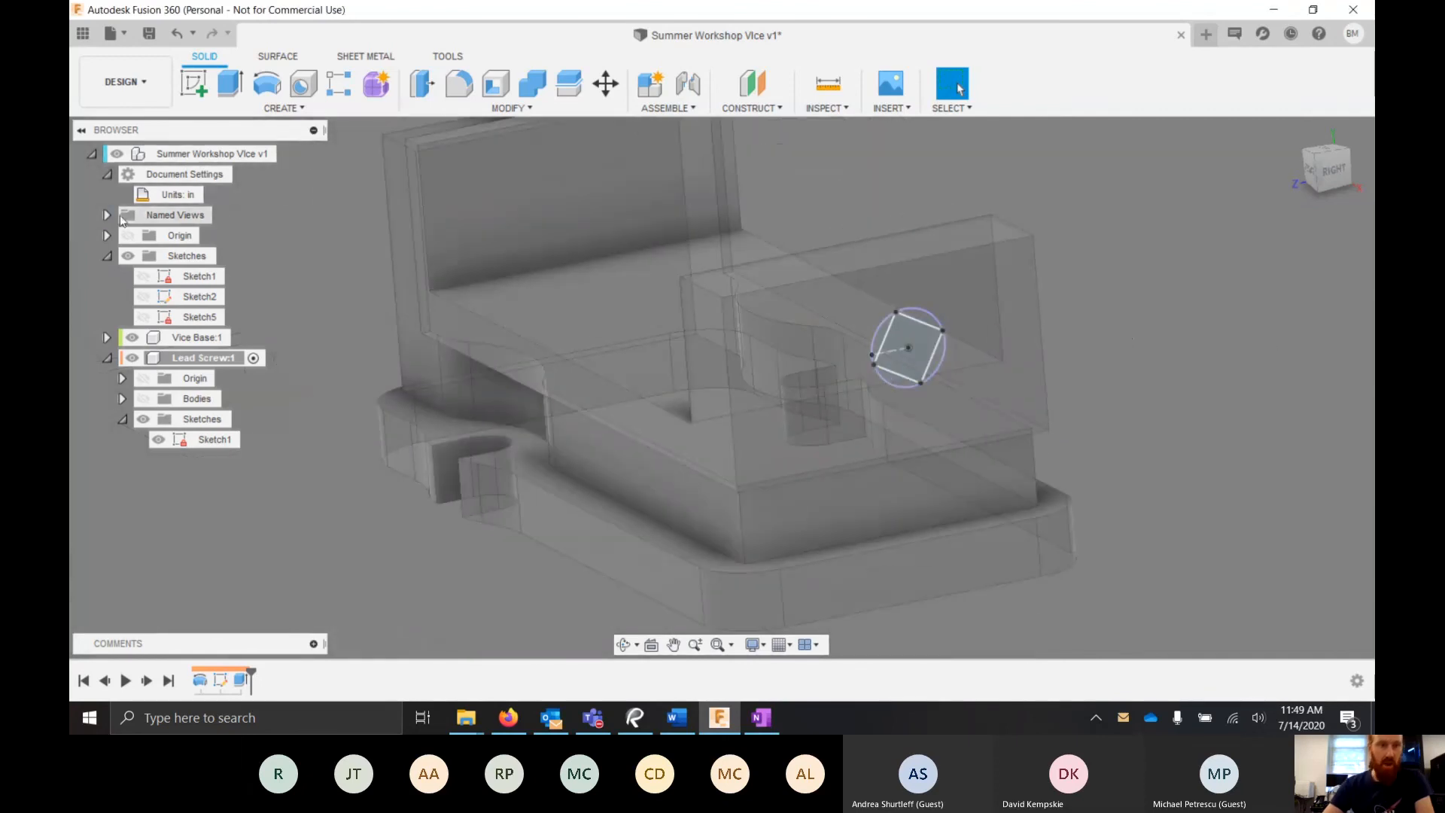
- Activate the top-level Summer Workshop Vice component
double_click(246, 160)
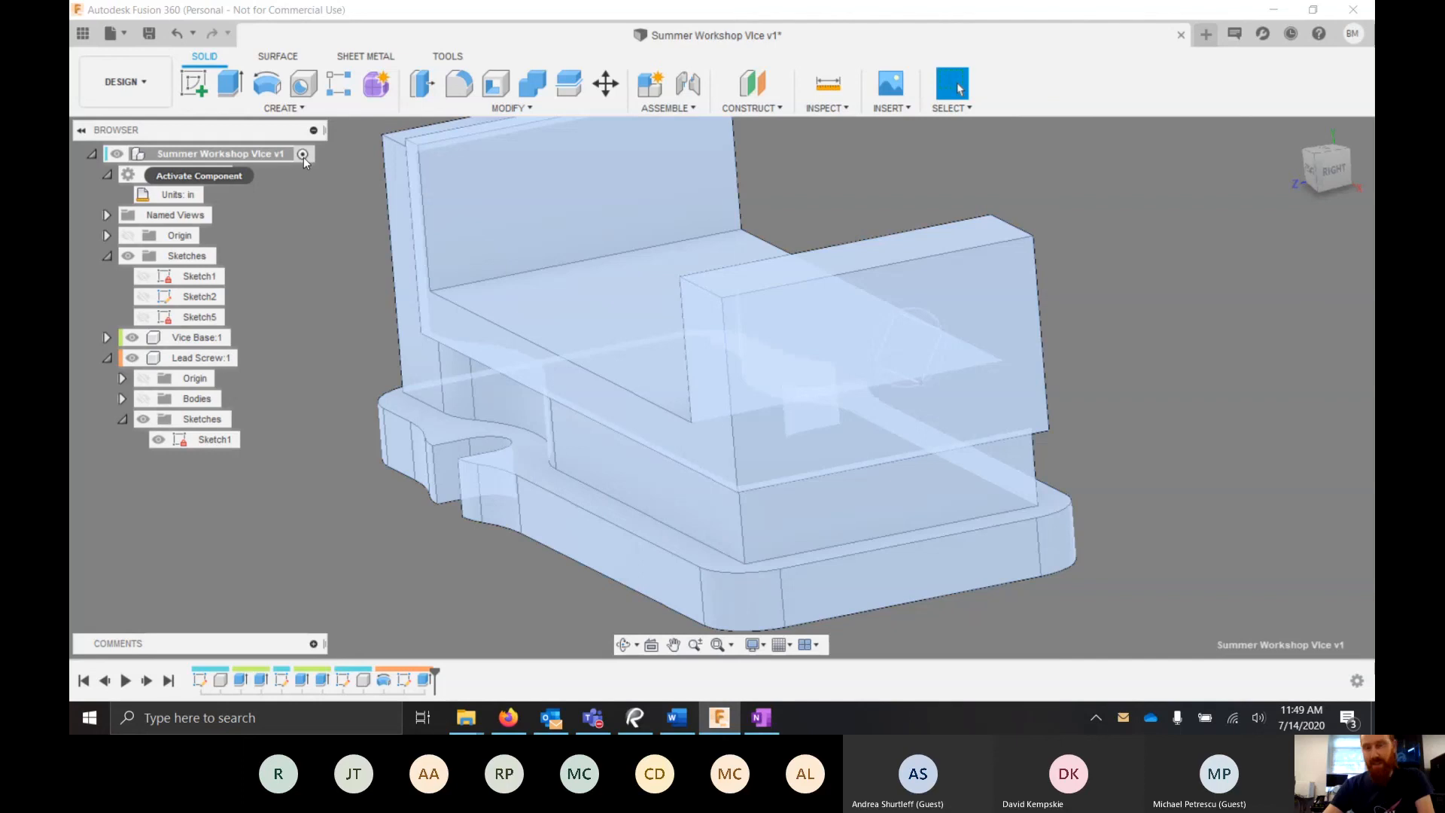
left_click(304, 156)
scroll(880, 369, "down", 1)
scroll(703, 481, "down", 1)
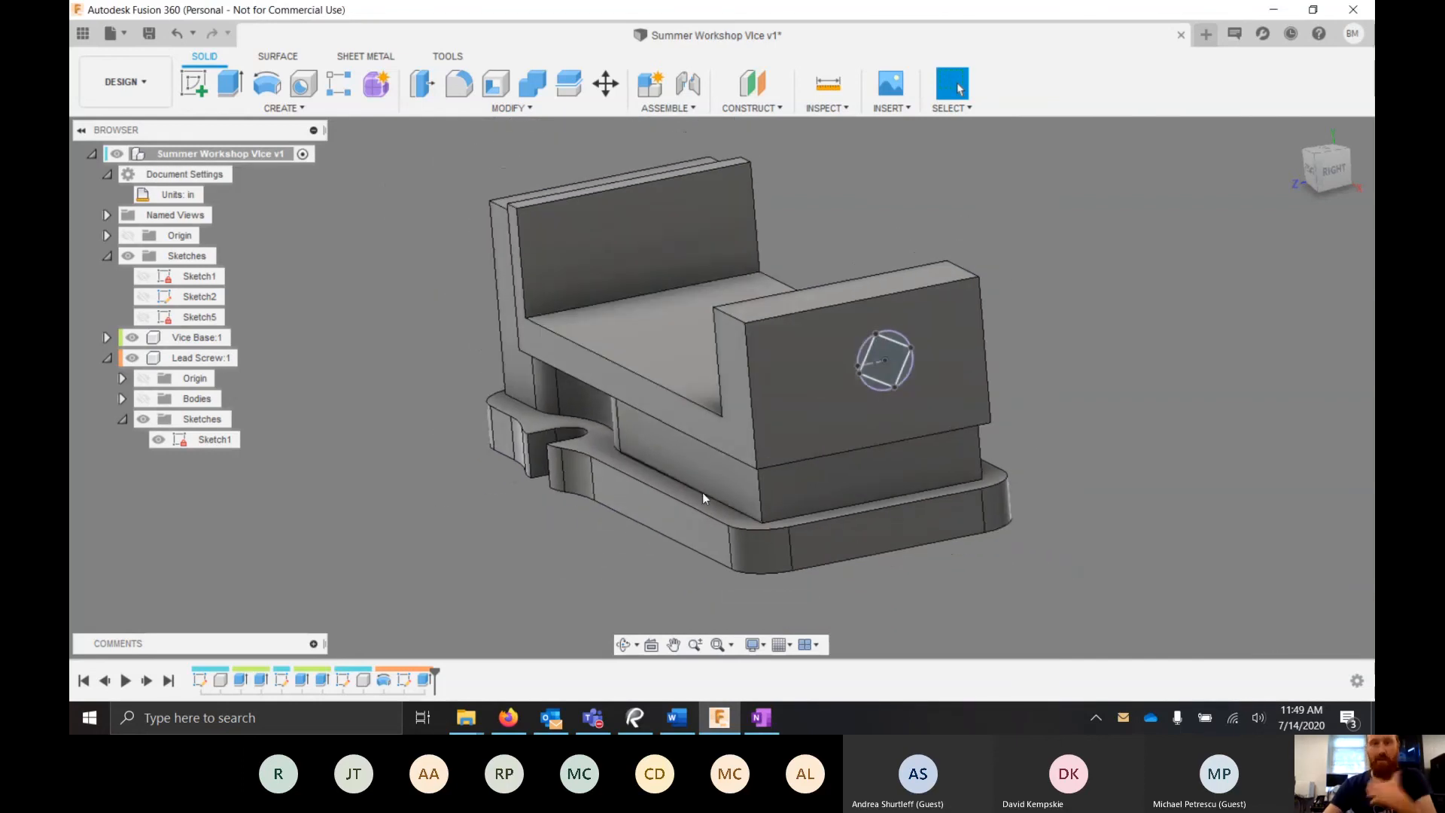
scroll(811, 408, "up", 2)
scroll(811, 408, "down", 1)
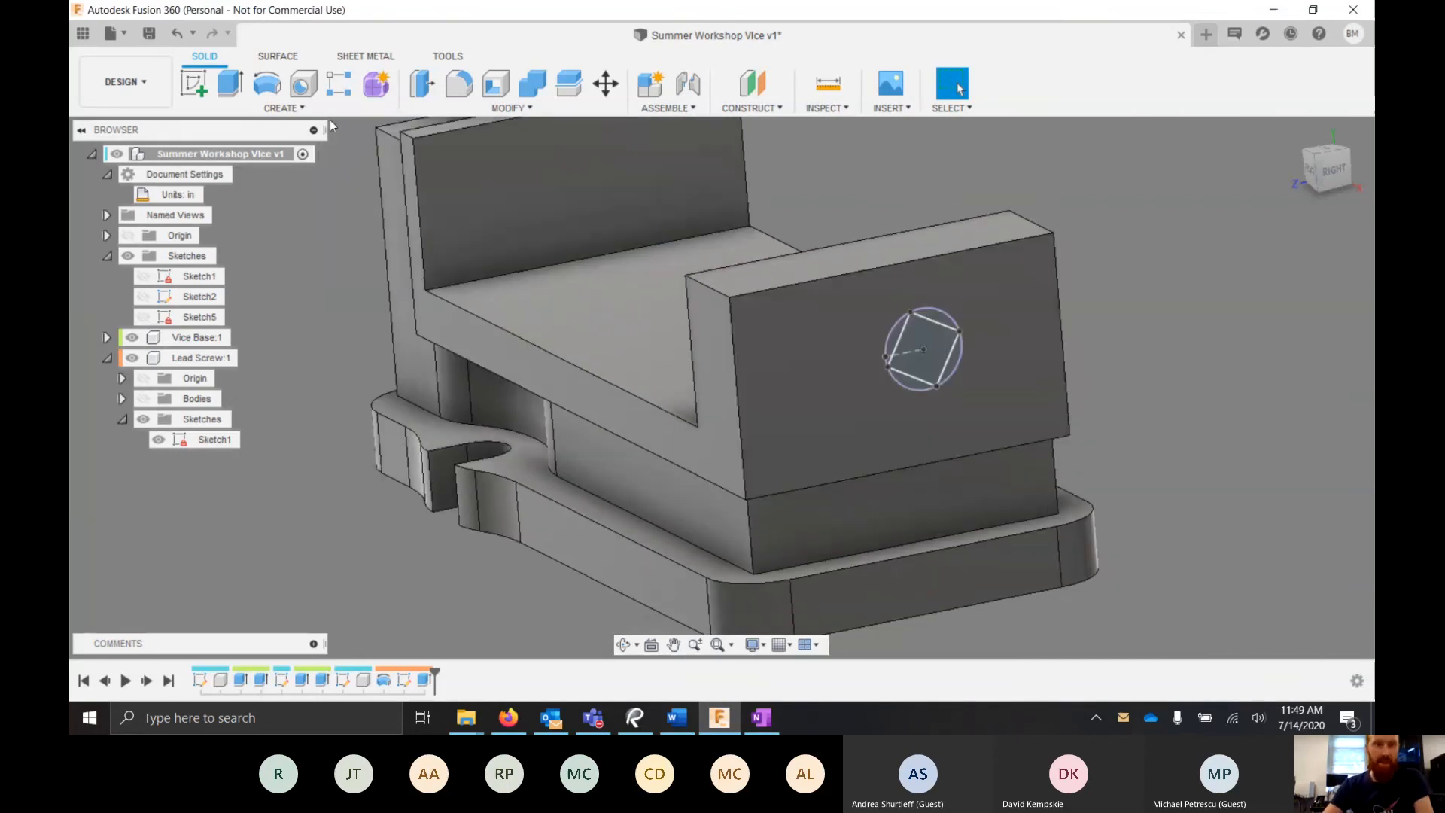
- Start an extrusion with the square and its four surrounding circle segments as profiles, so the full circle is covered
left_click(226, 89)
scroll(919, 336, "up", 4)
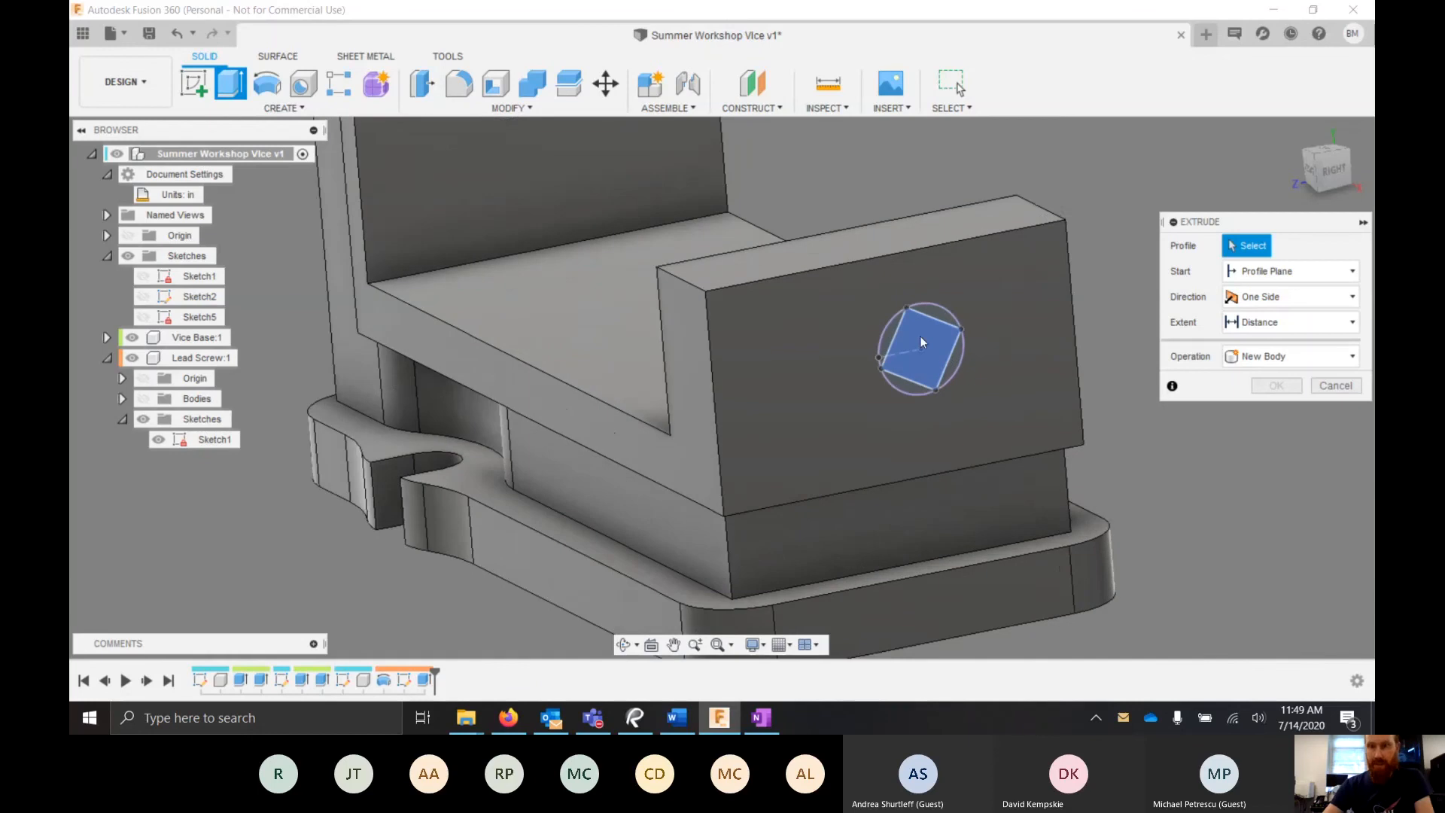
left_click(922, 339)
left_click(922, 338)
left_click(929, 308)
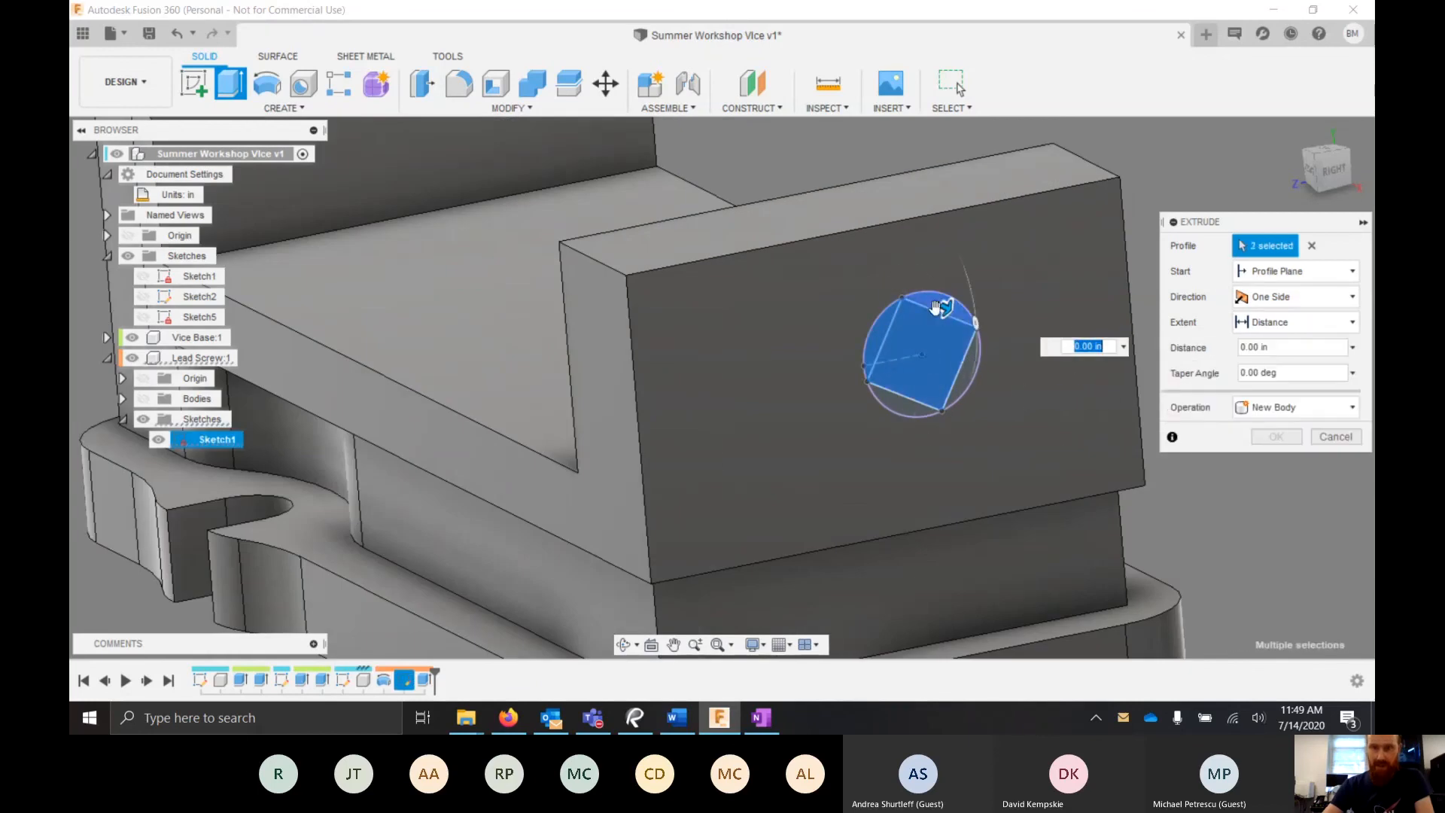
left_click(966, 373)
left_click(906, 414)
- Cut the full circle through the vice base's end wall, with the extent set to the wall's inner face
middle_click_drag(906, 414, 798, 346, "shift")
left_click(1327, 329)
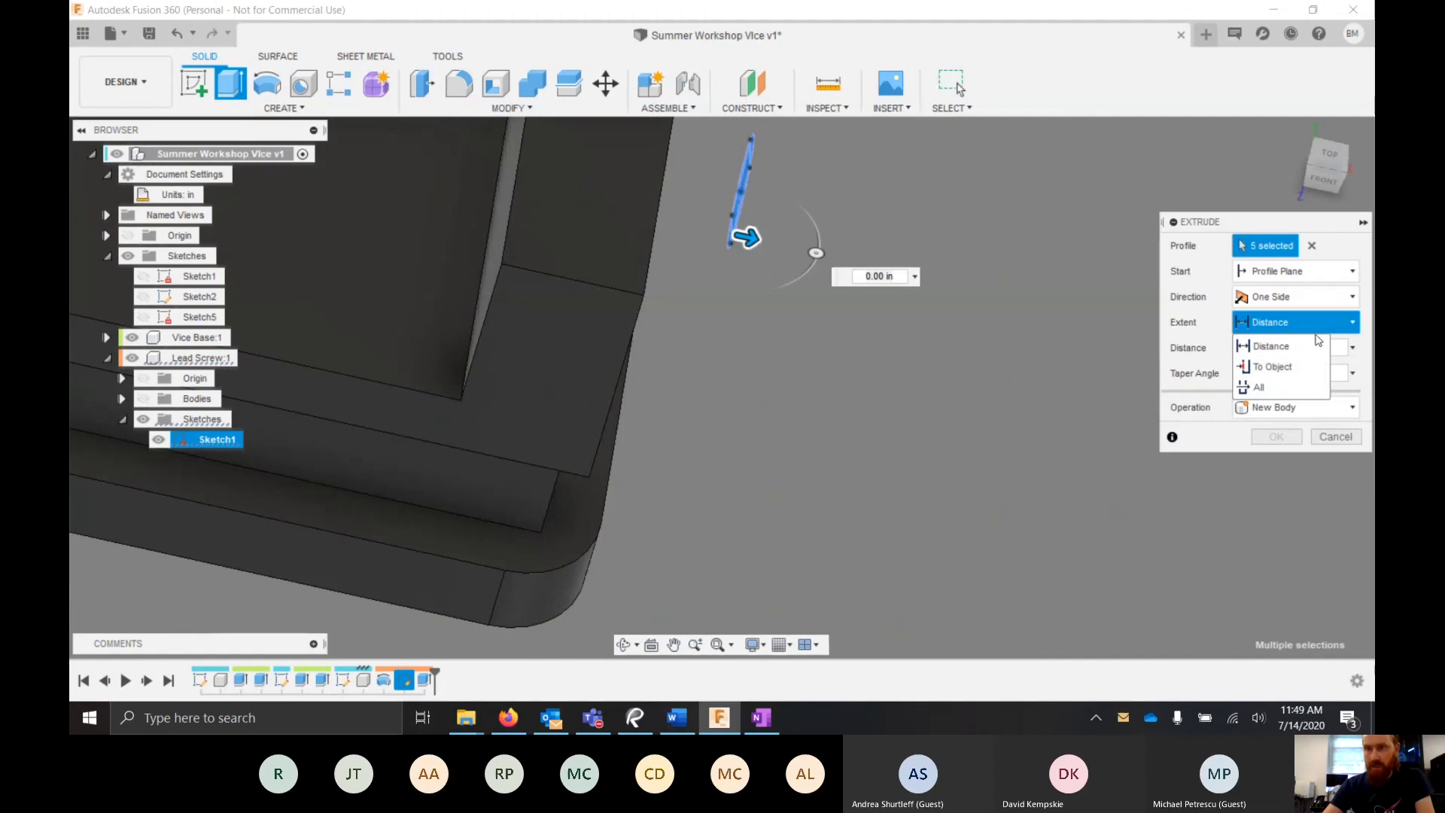
left_click(1283, 364)
middle_click_drag(692, 339, 583, 284, "shift")
left_click(675, 224)
left_click_drag(583, 283, 598, 285, "shift")
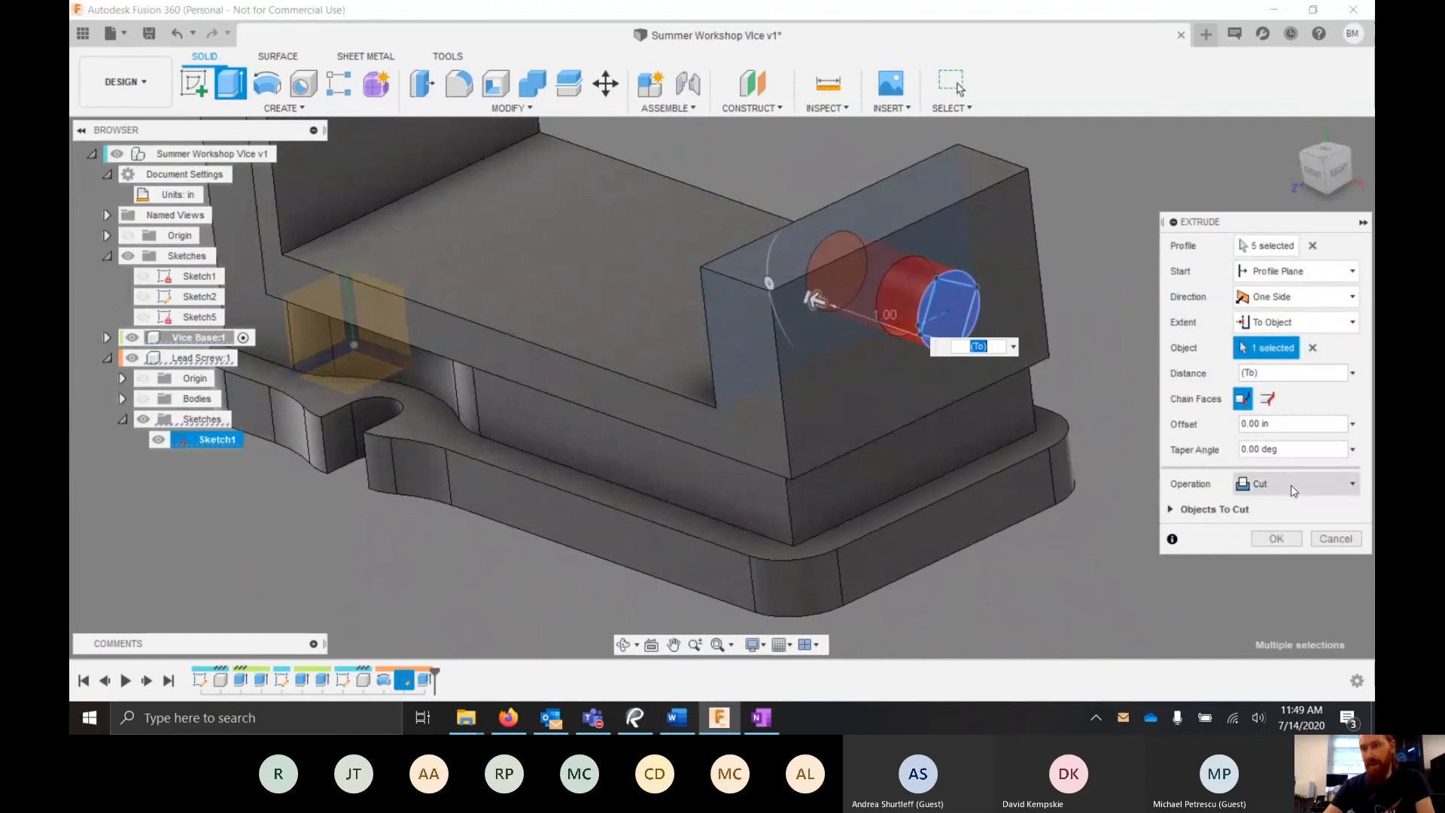
scroll(748, 367, "down", 3)
scroll(896, 349, "up", 4)
scroll(899, 369, "down", 2)
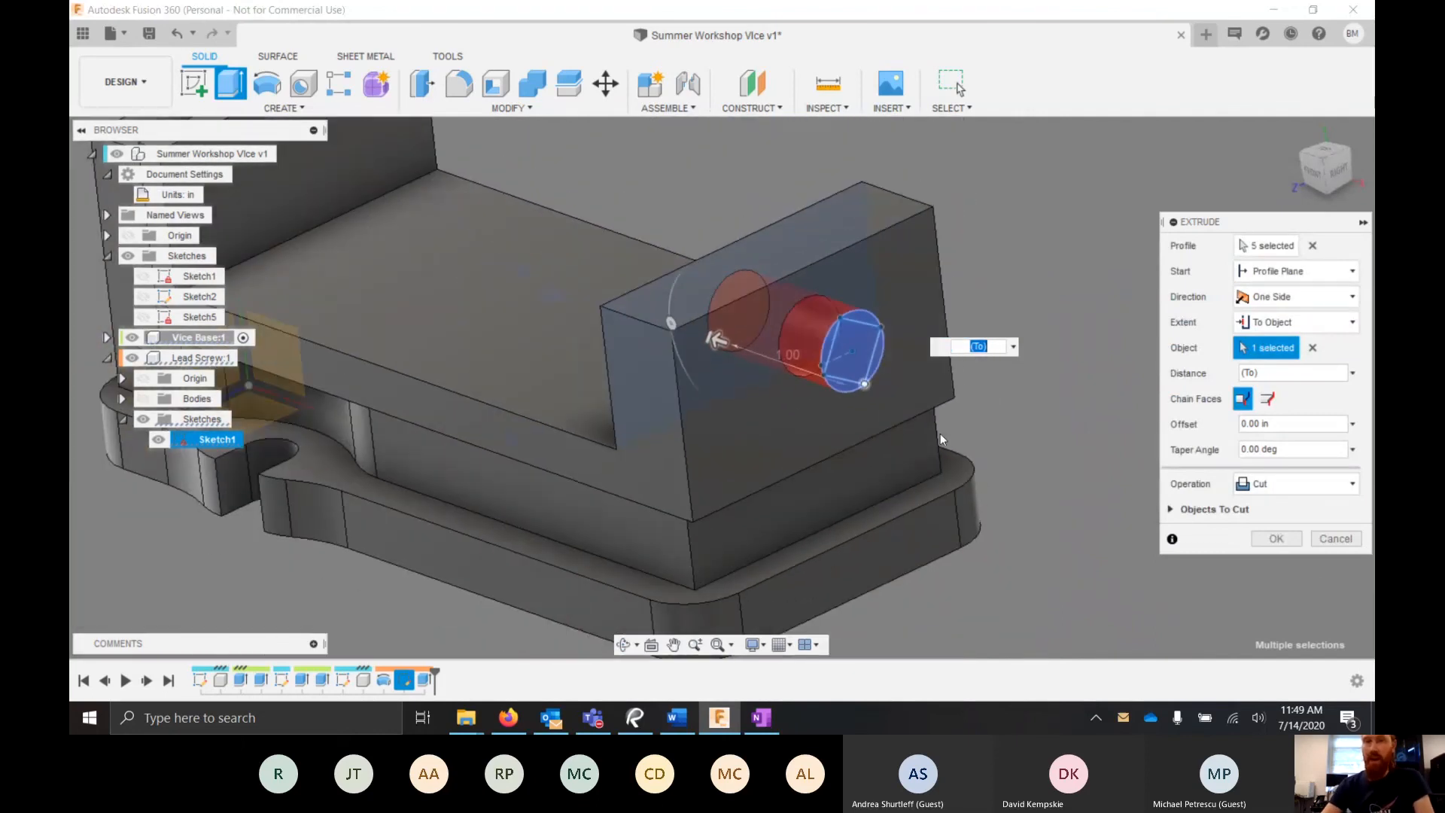
left_click(1276, 538)
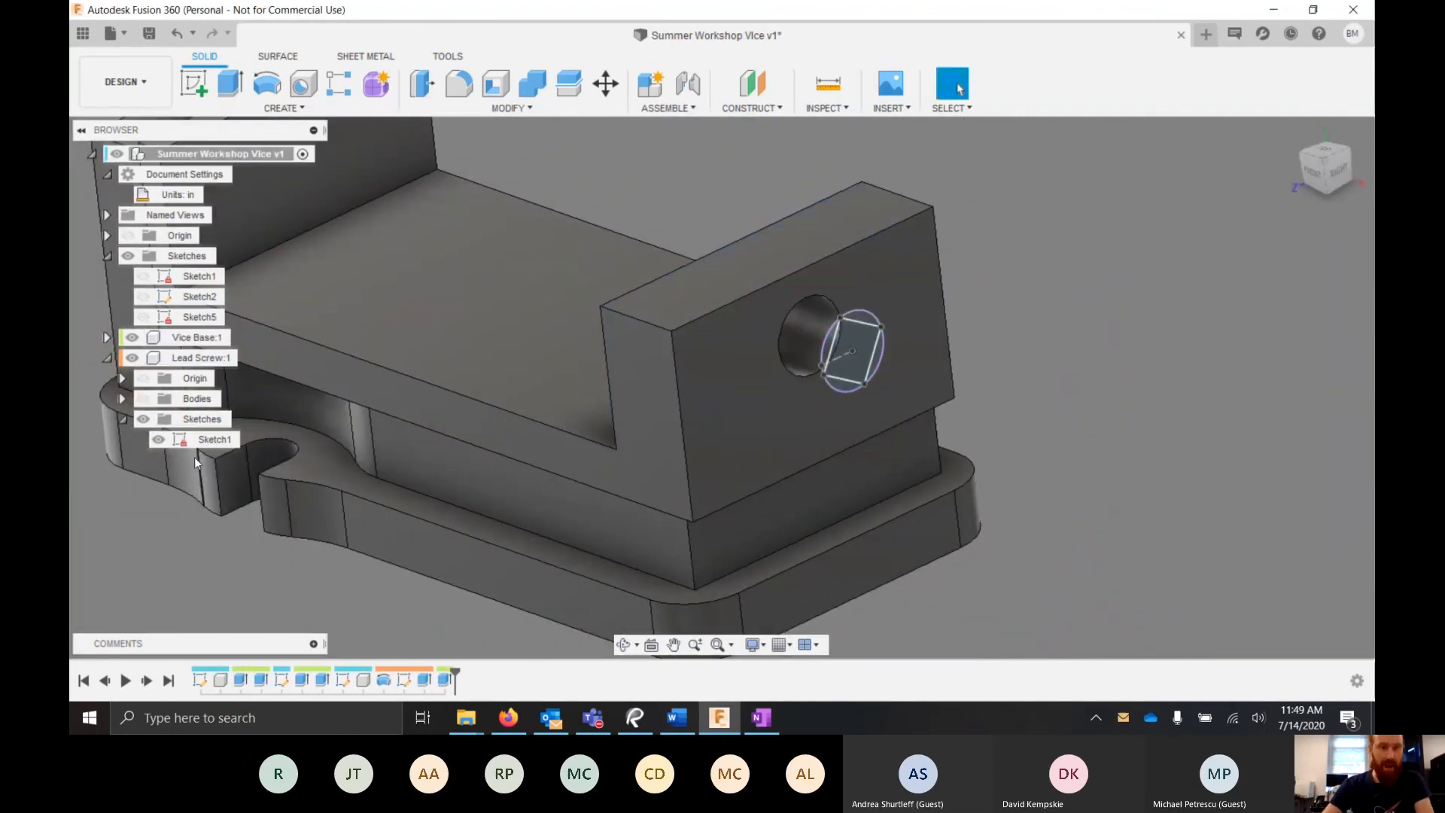
- Hide the Lead Screw's sketch and show the component's bodies again
left_click(158, 440)
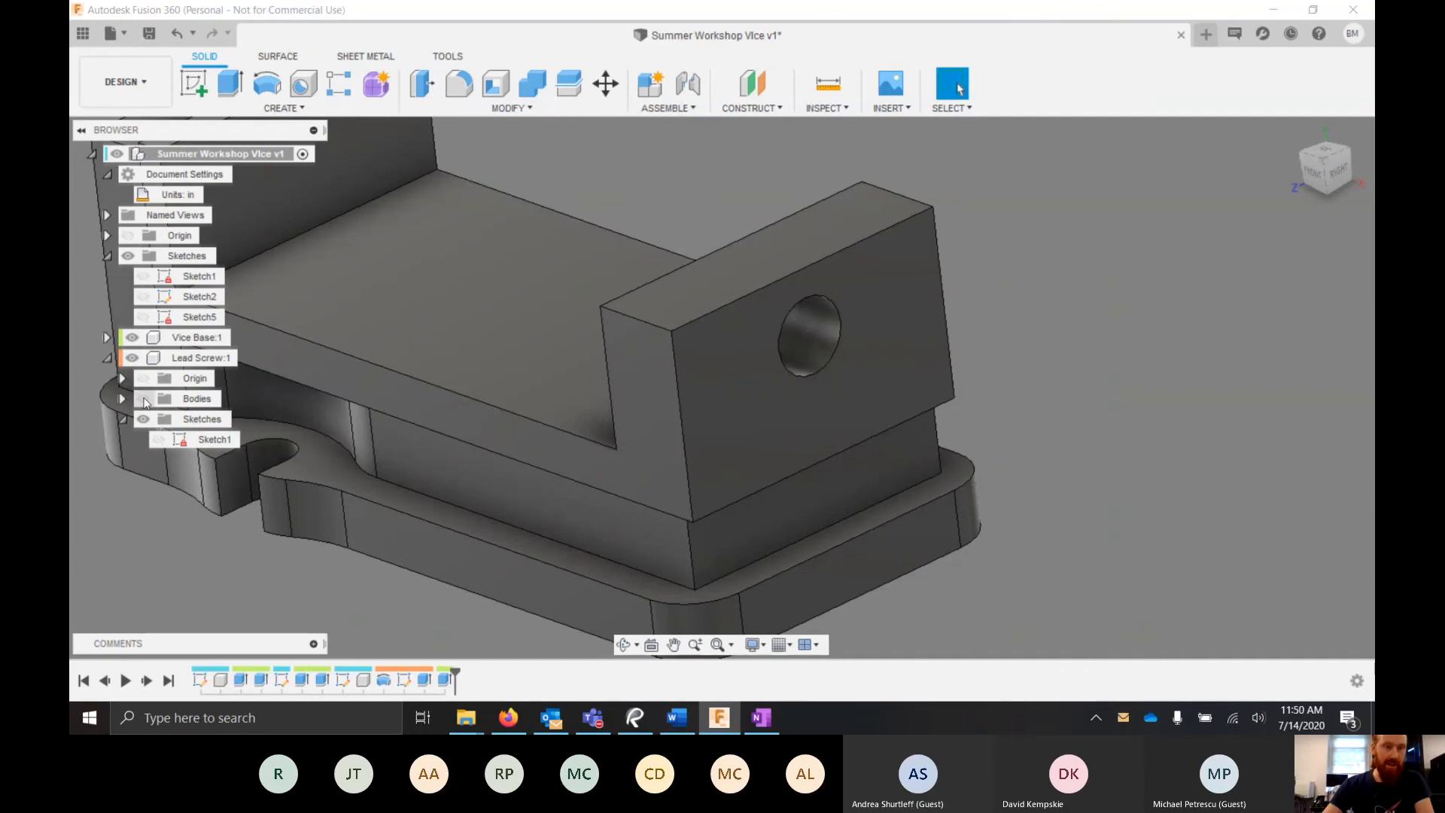
left_click(143, 398)
scroll(1136, 278, "down", 5)
scroll(716, 300, "up", 3)
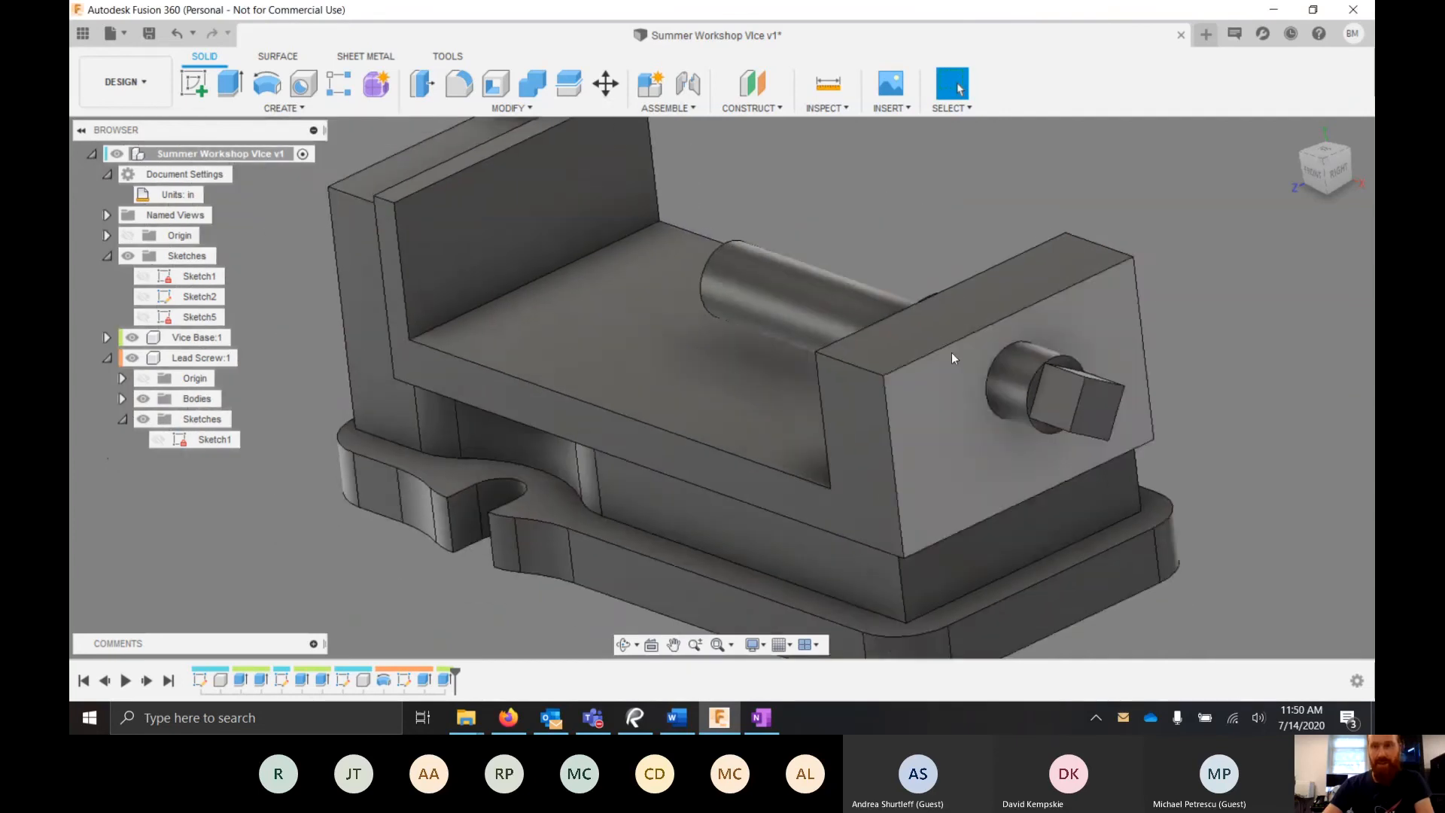
scroll(951, 352, "down", 5)
scroll(1094, 361, "up", 4)
scroll(852, 395, "down", 3)
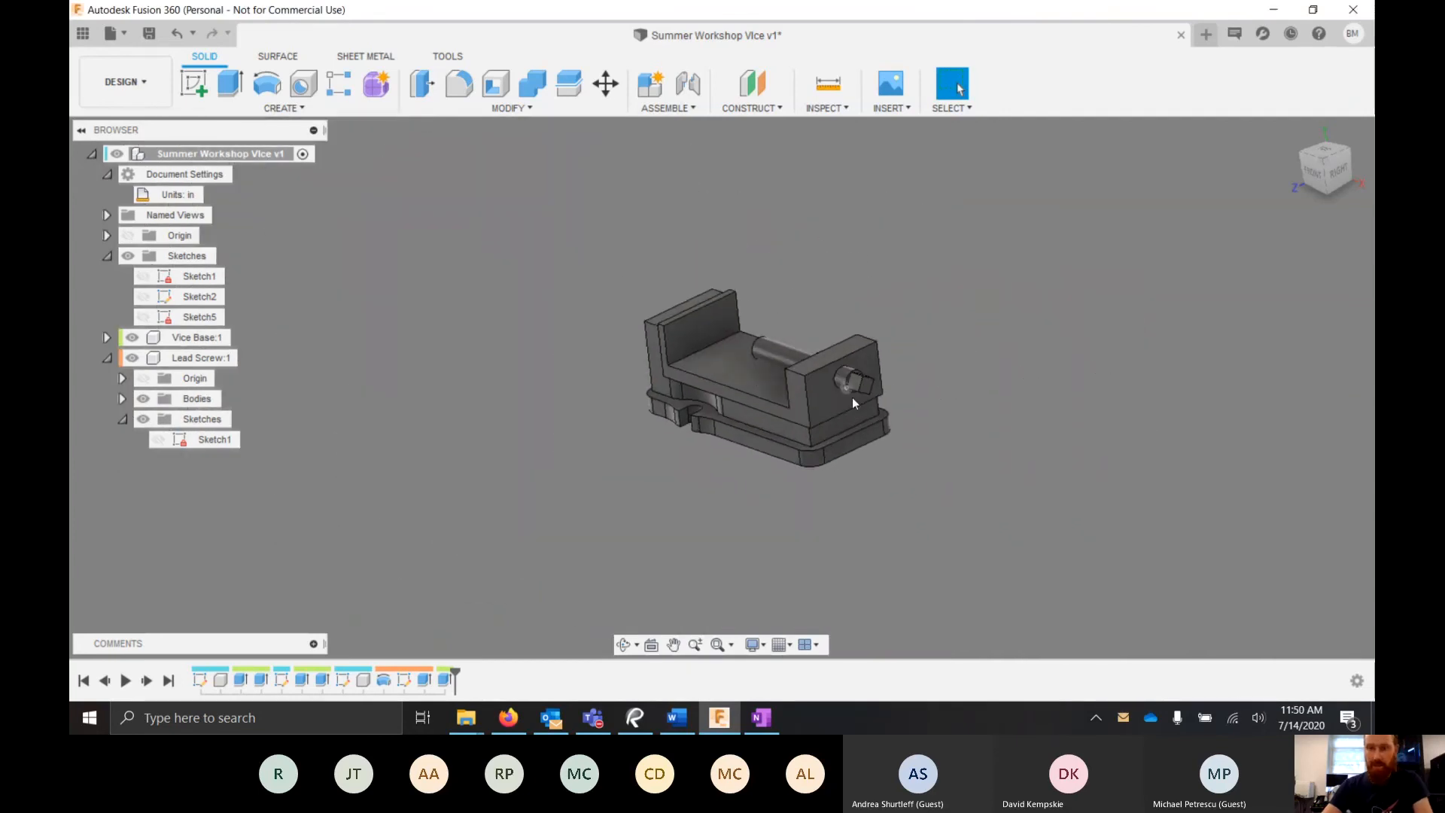
scroll(873, 411, "up", 5)
scroll(814, 432, "down", 5)
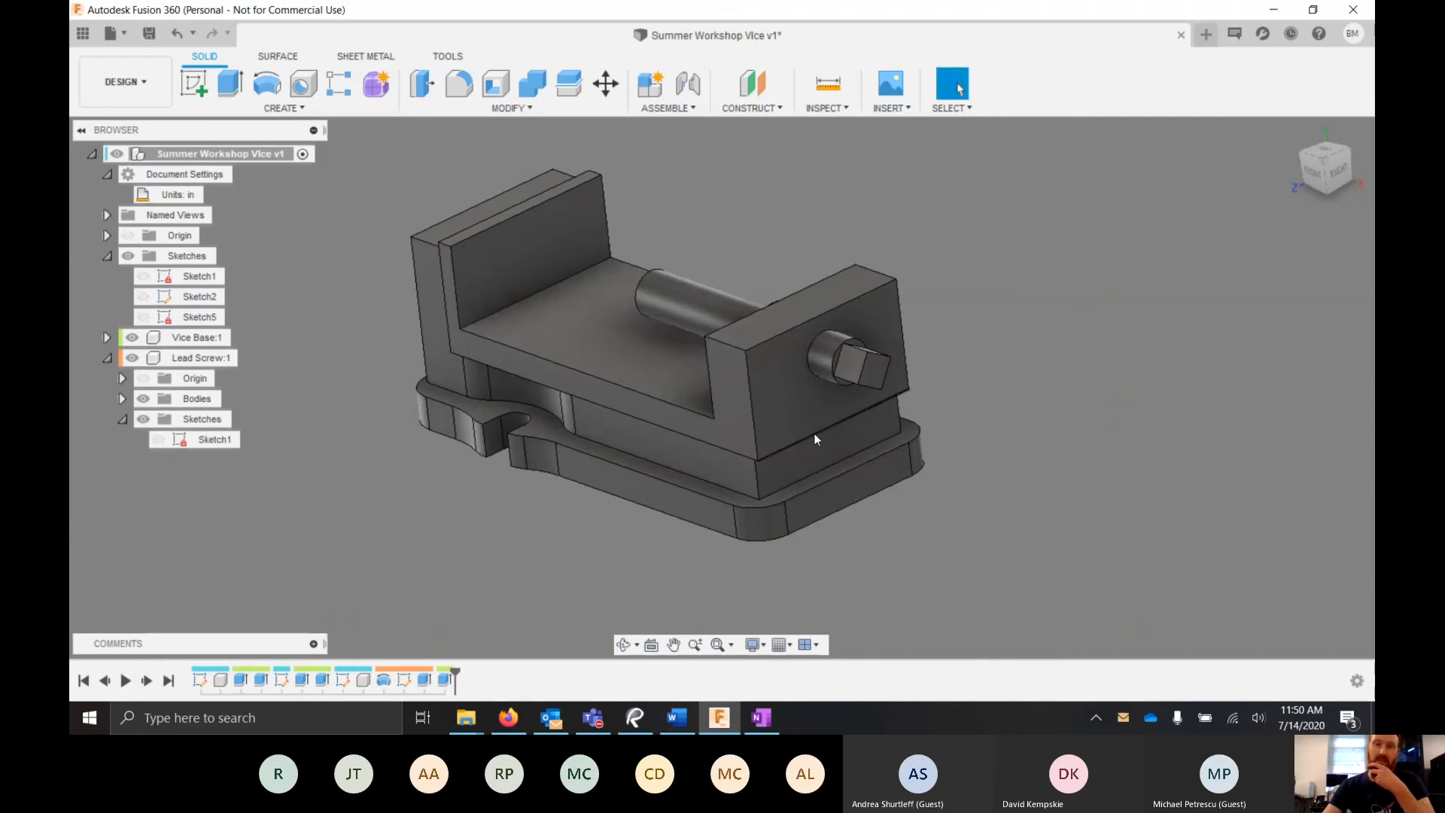
scroll(728, 387, "up", 4)
scroll(561, 379, "down", 1)
scroll(562, 379, "up", 2)
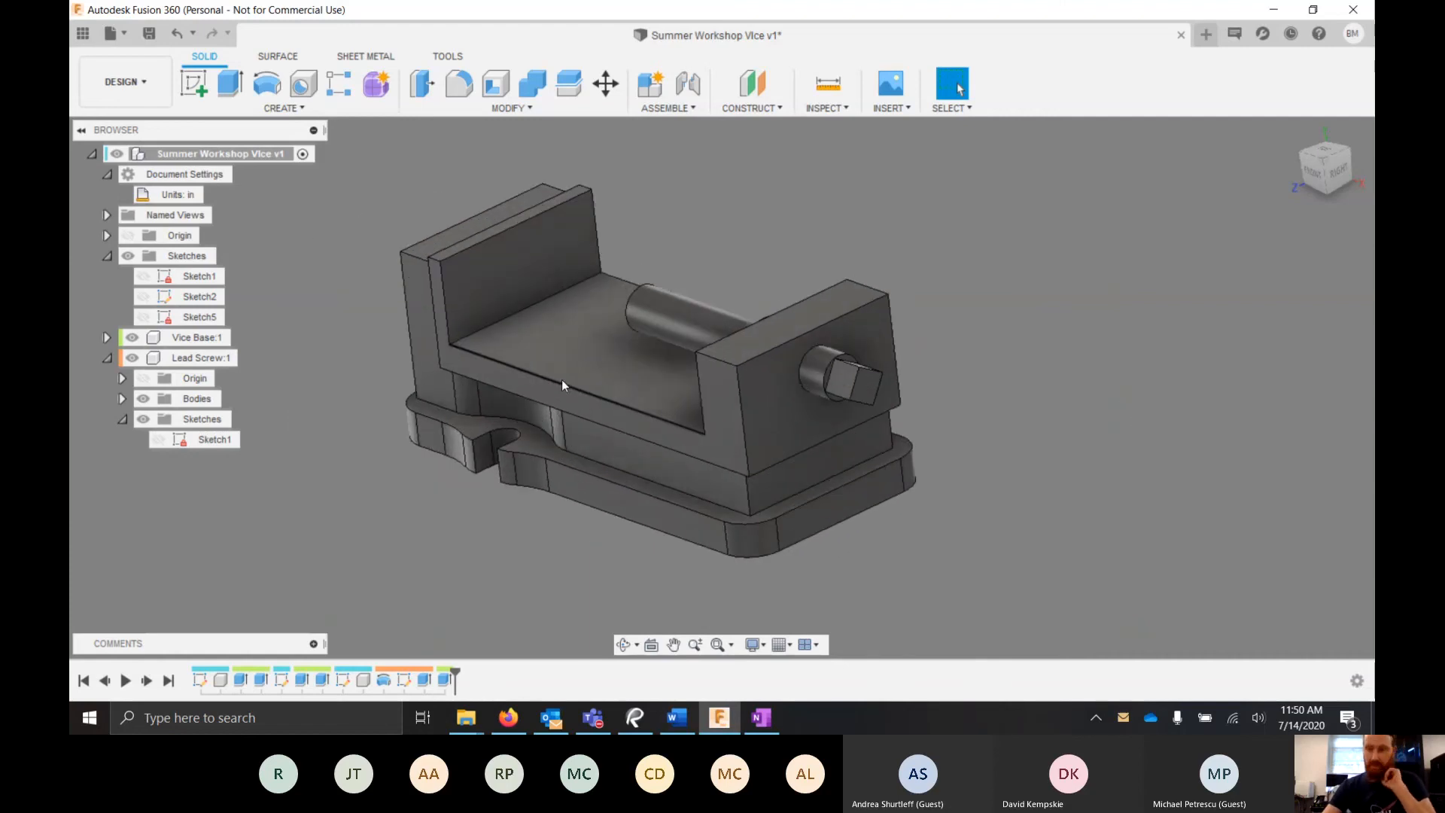
scroll(859, 395, "down", 4)
scroll(883, 355, "up", 3)
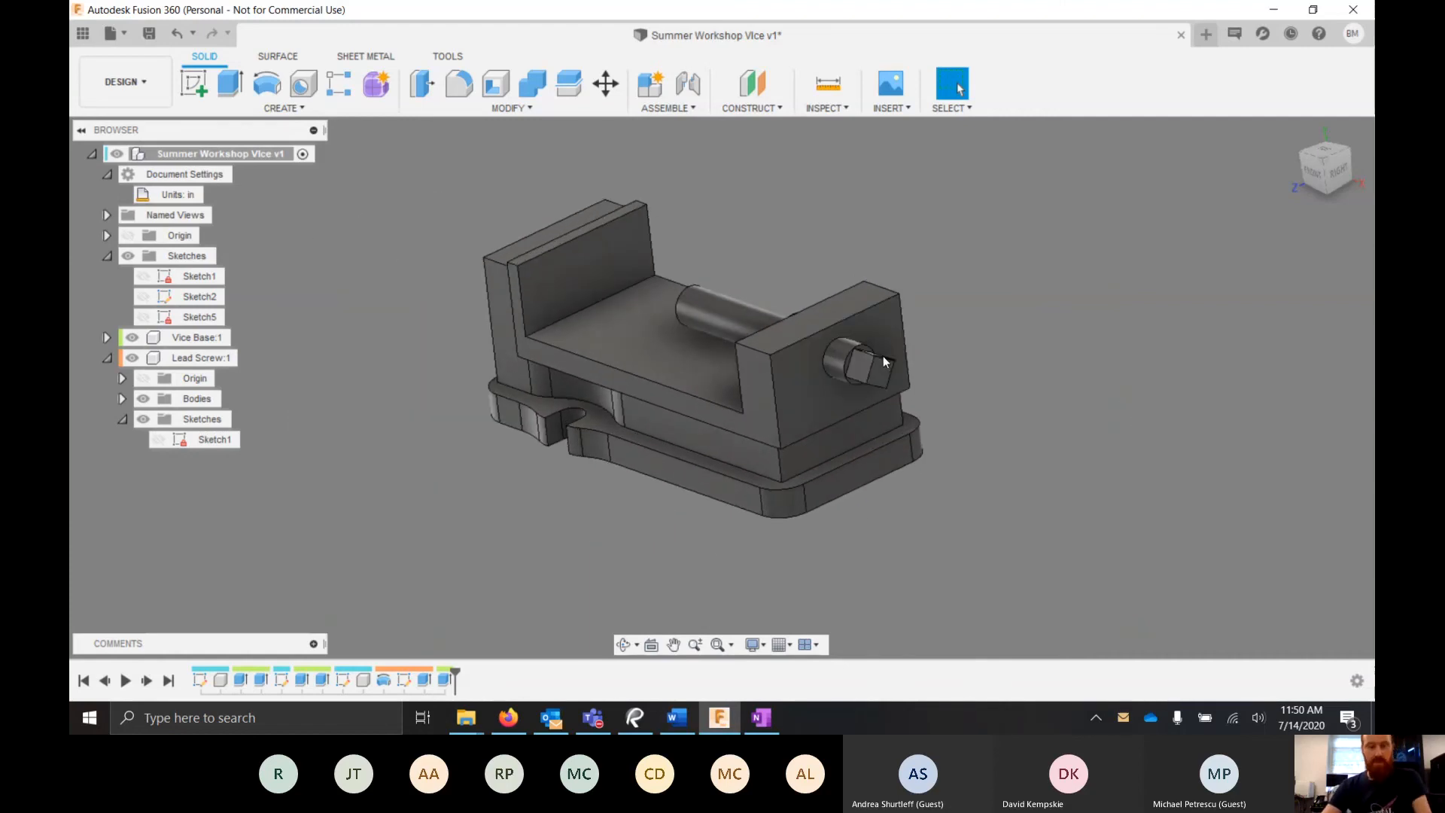
- Save the design with the version description "Got the lead screw drawn."
key("ctrl+s")
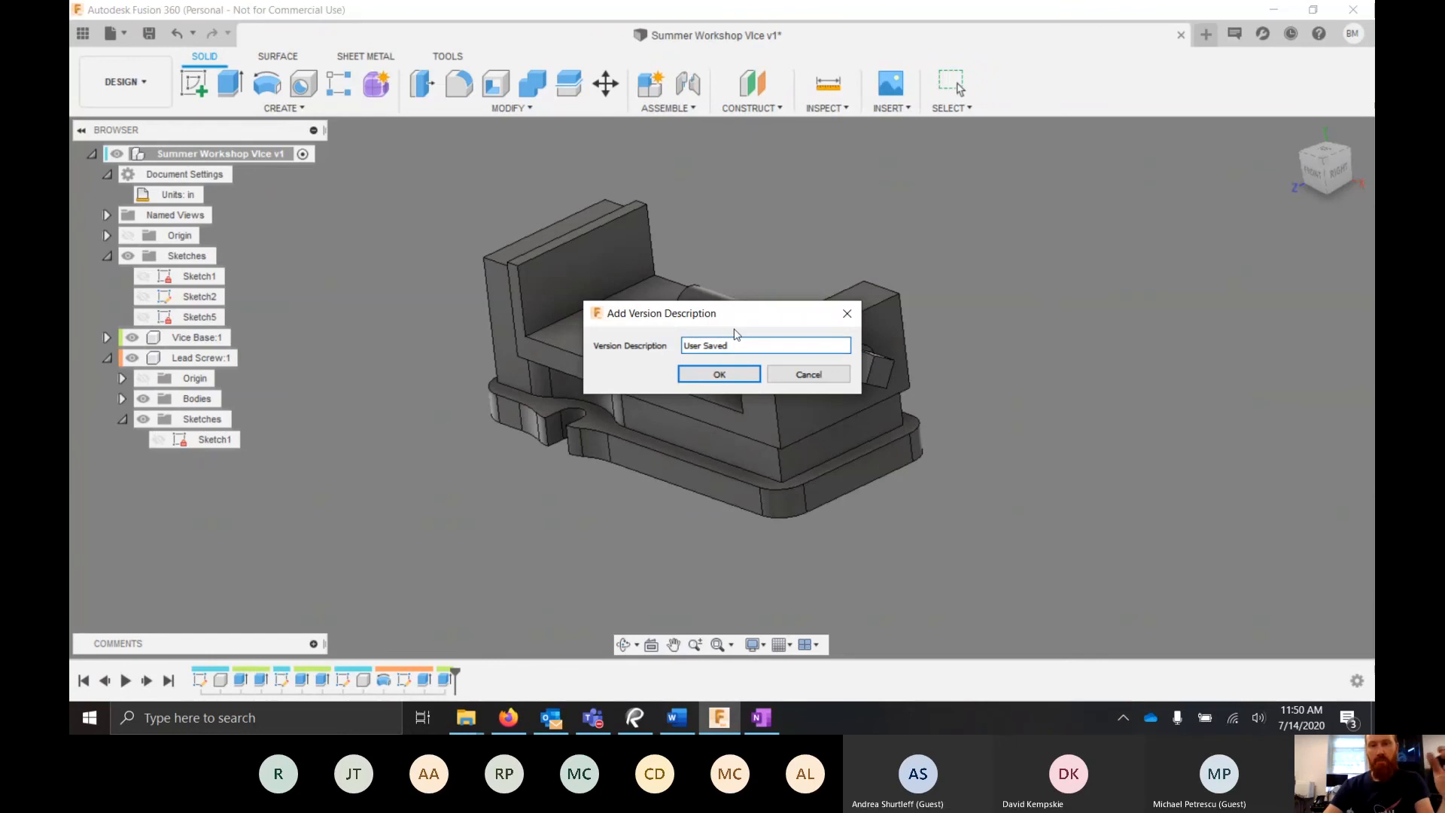
left_click_drag(730, 347, 591, 348)
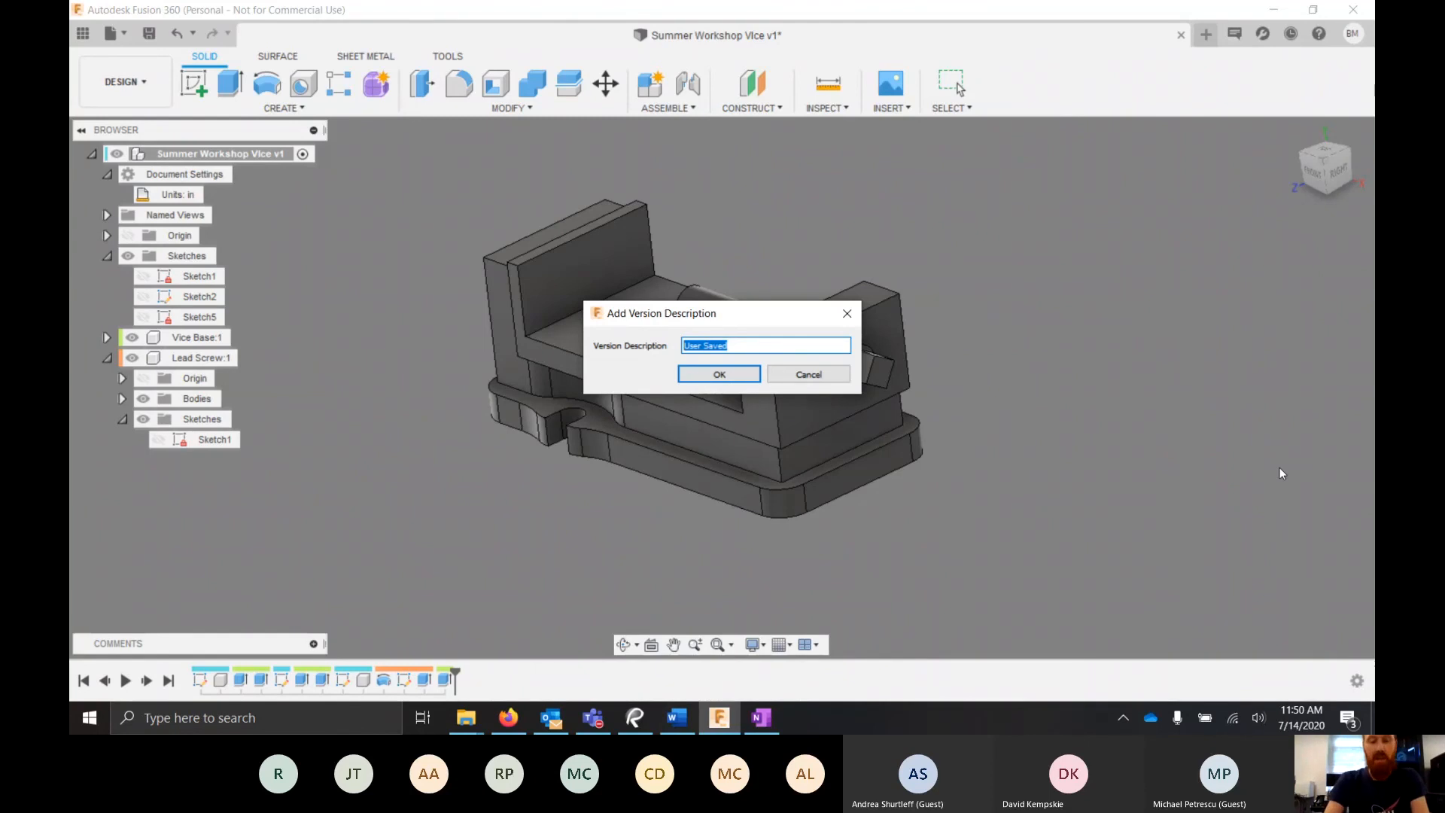
type("ad screw drawn.")
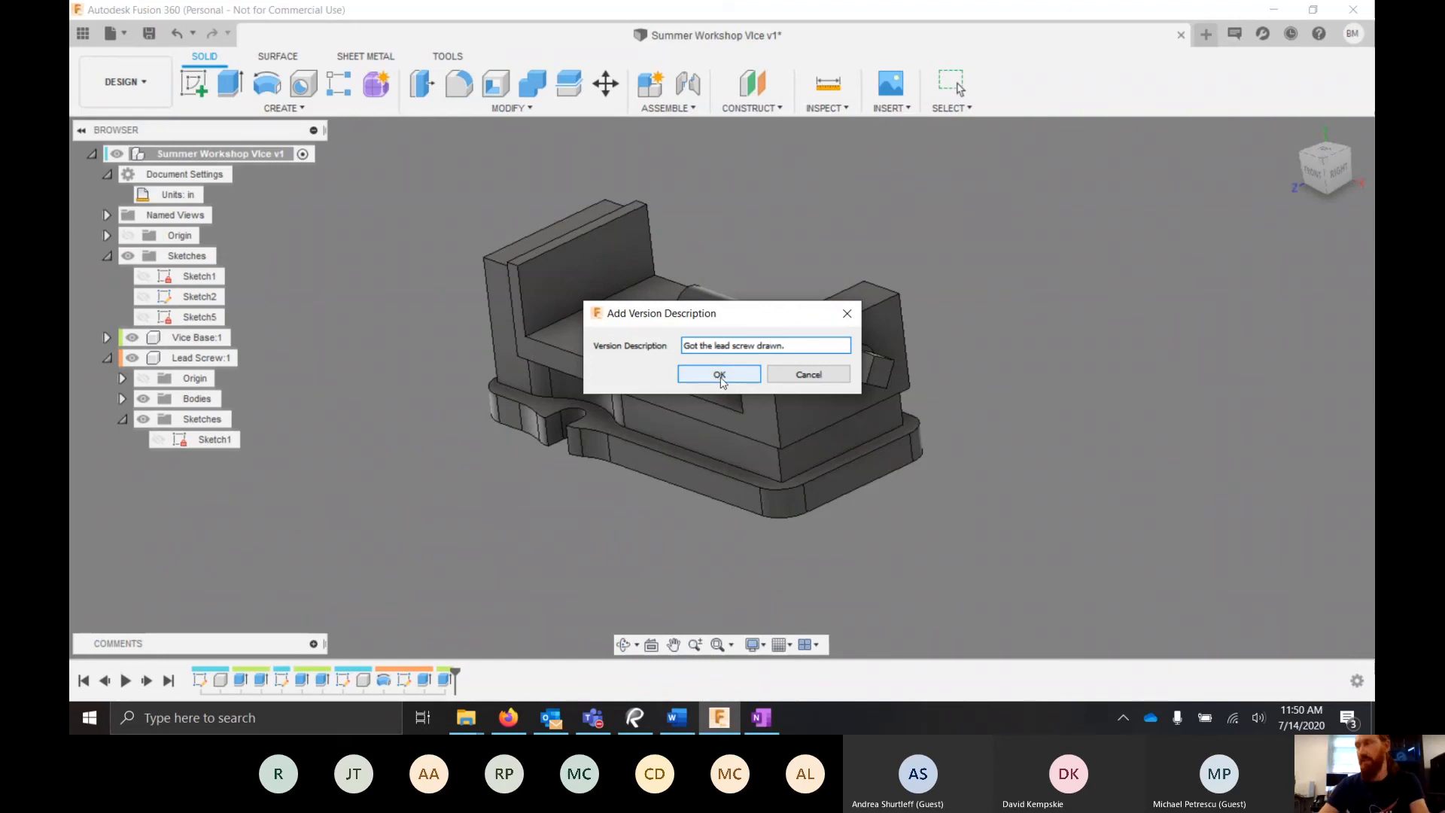
left_click(720, 375)
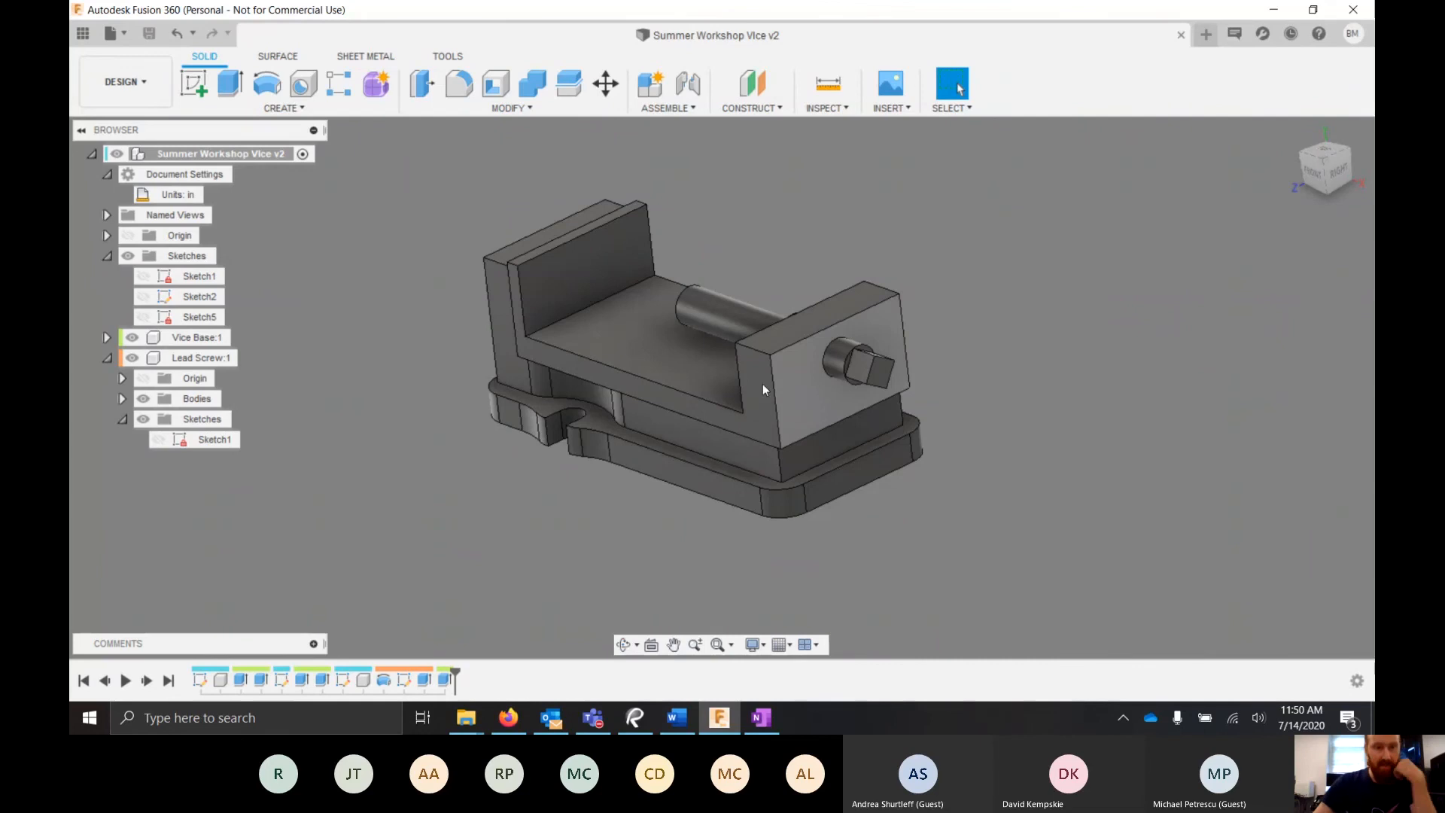
scroll(398, 217, "down", 3)
scroll(538, 218, "up", 3)
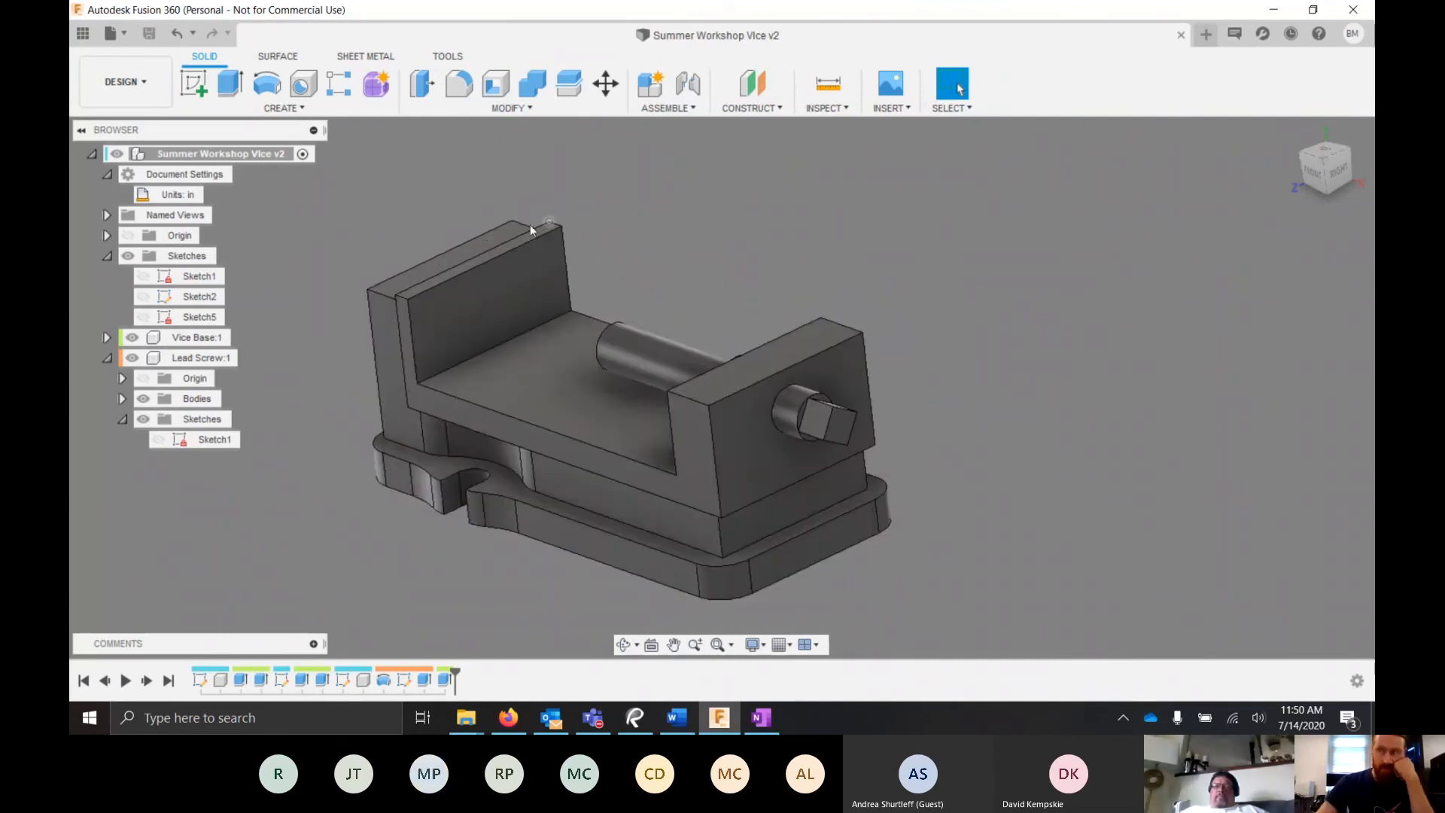
scroll(866, 312, "down", 1)
scroll(703, 343, "down", 2)
scroll(691, 354, "up", 2)
scroll(705, 341, "down", 2)
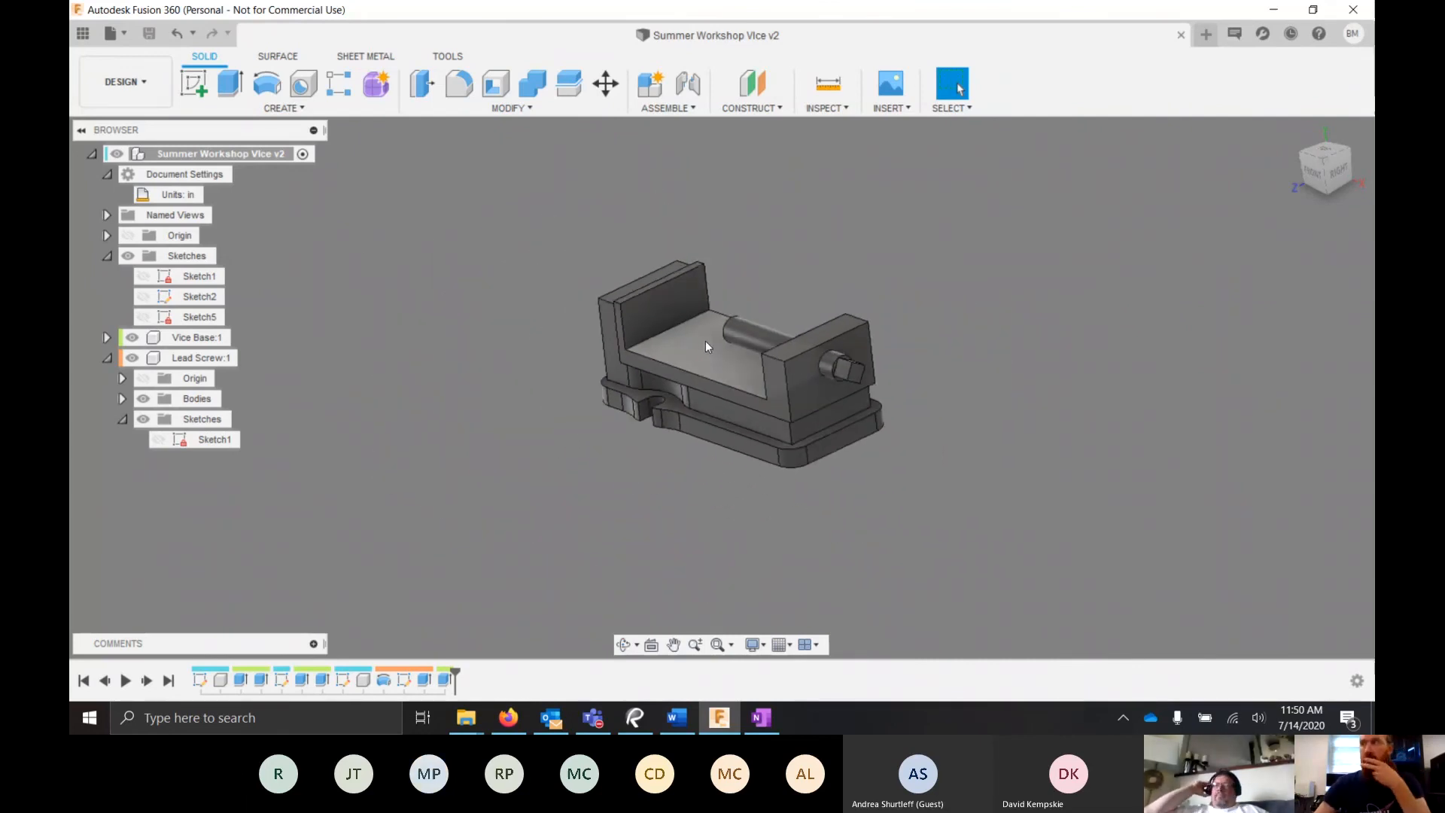
scroll(782, 342, "up", 2)
middle_click_drag(621, 335, 658, 338, "shift")
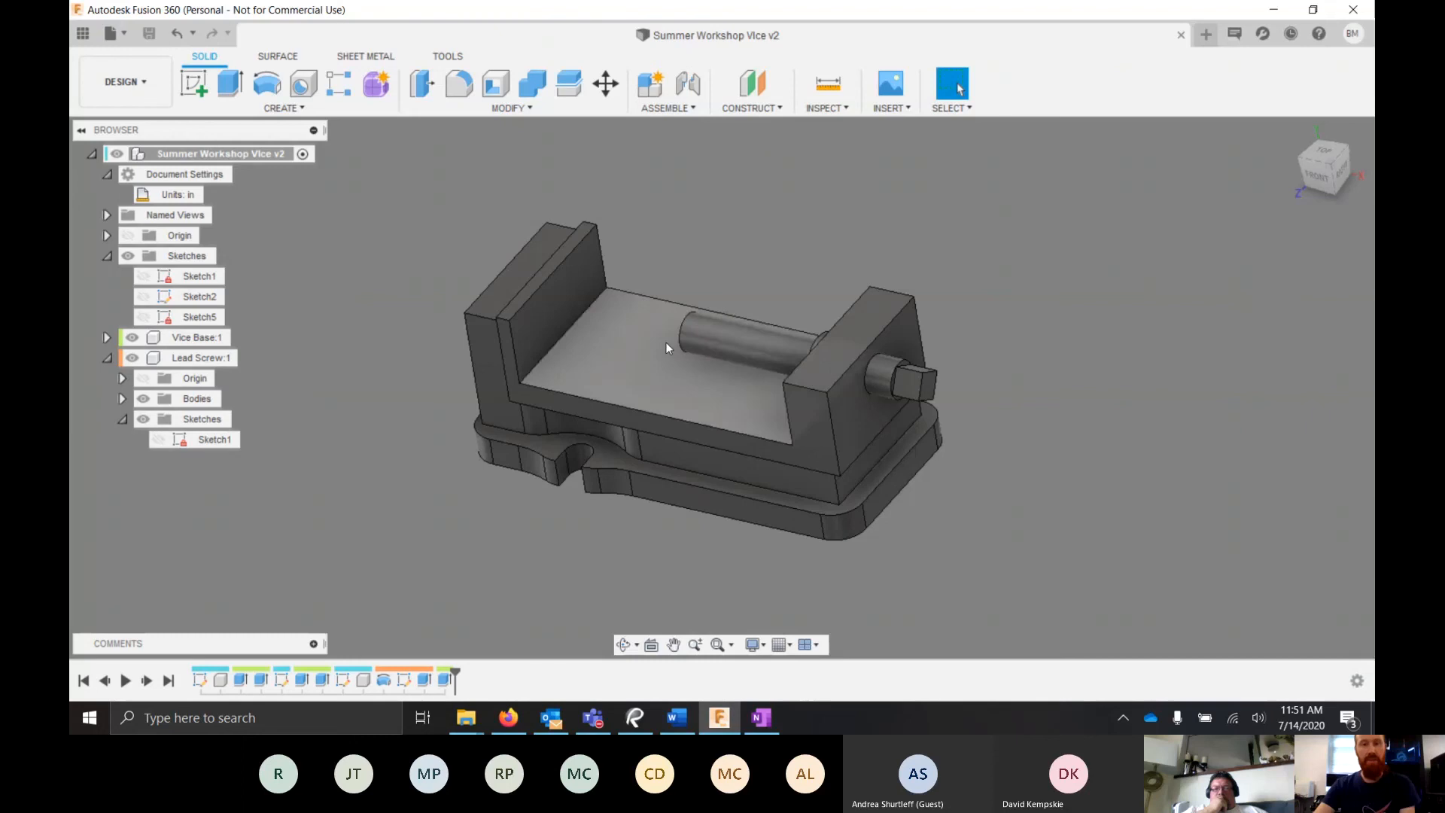
- Try moving the components freely and revert them to their previous positions
left_click_drag(777, 319, 791, 160)
left_click_drag(688, 389, 715, 451)
left_click(1044, 85)
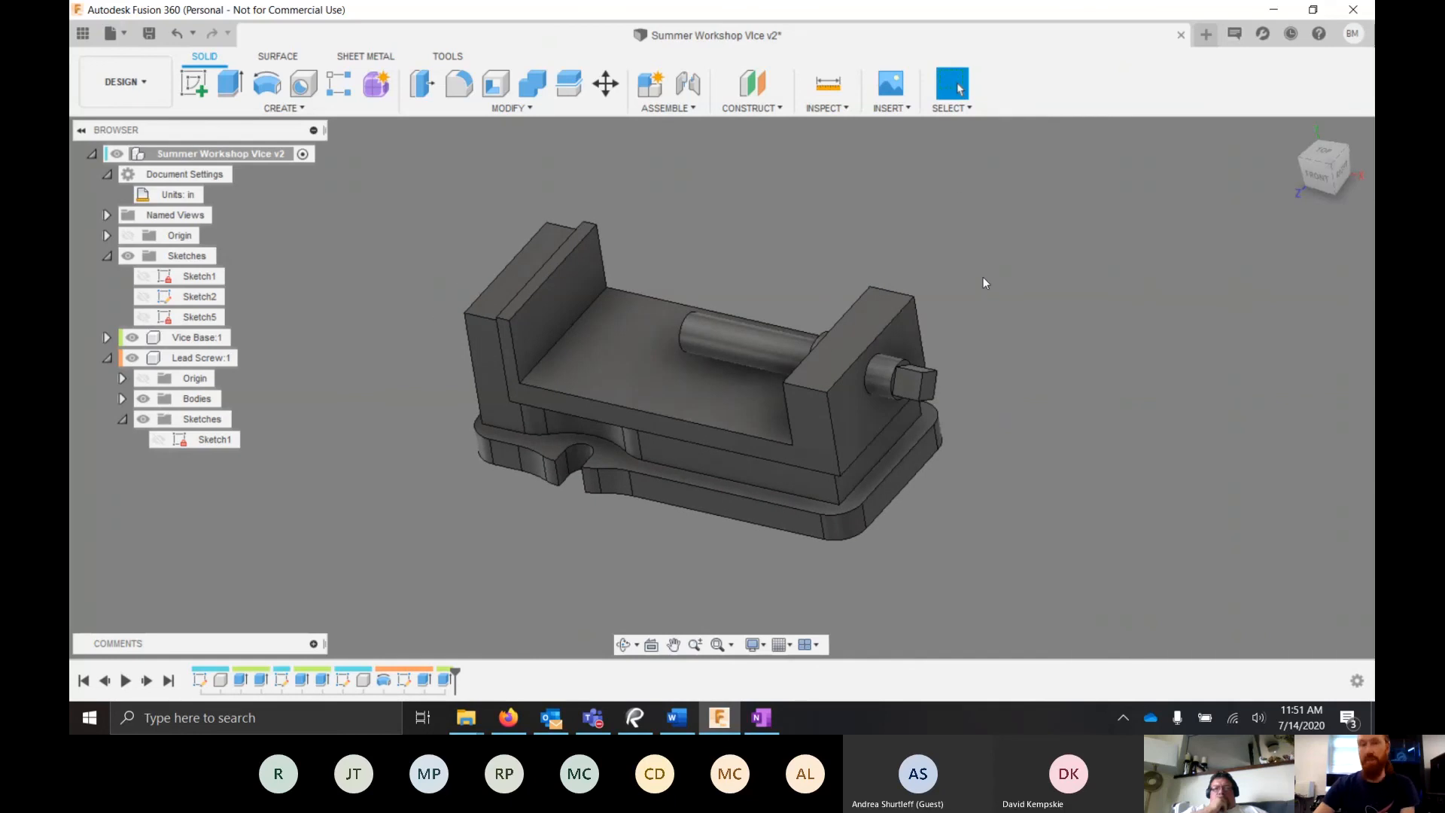
- Collapse the Lead Screw and Sketches entries in the browser and ground the Vice Base component
left_click(107, 358)
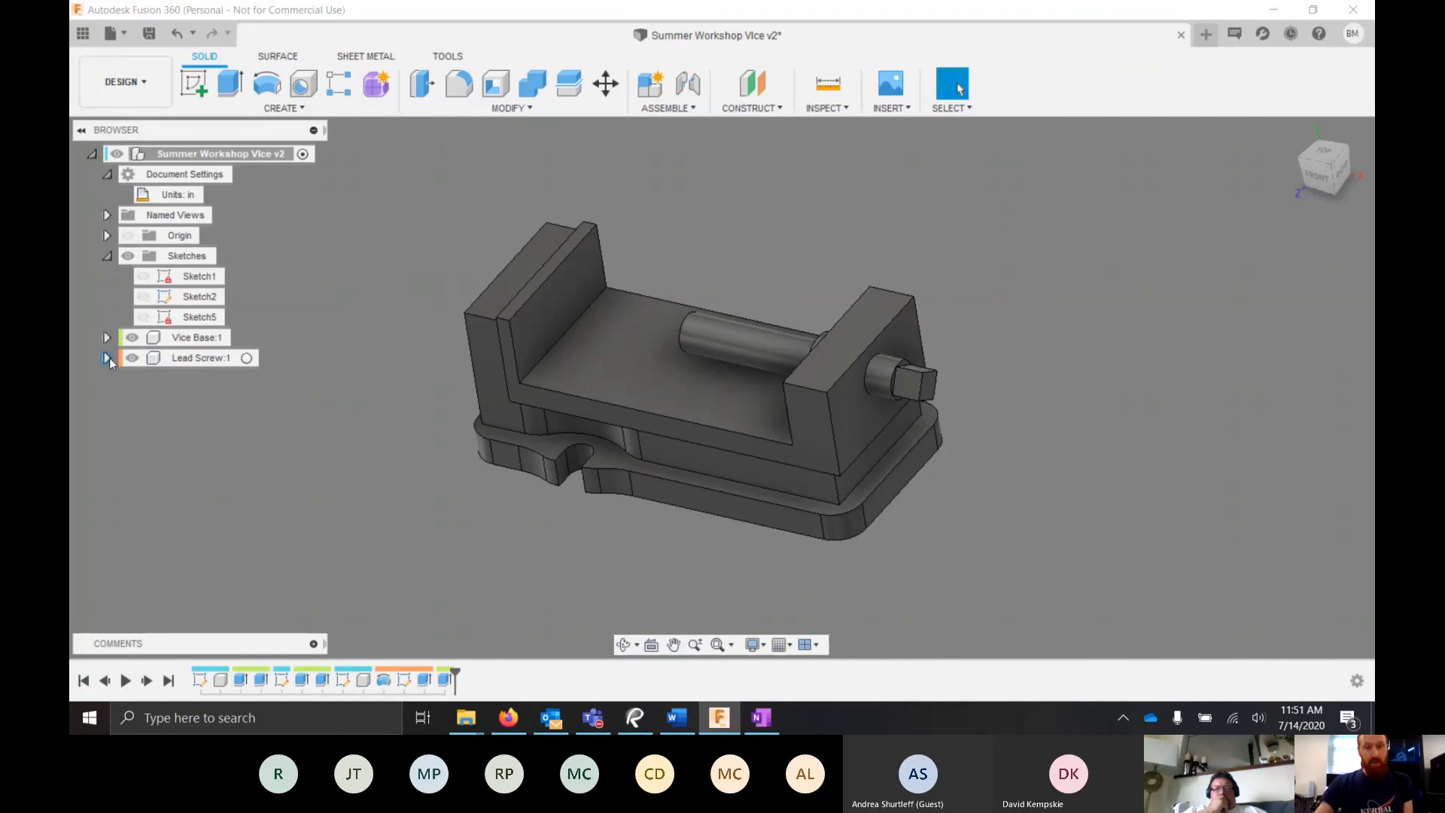
left_click(107, 256)
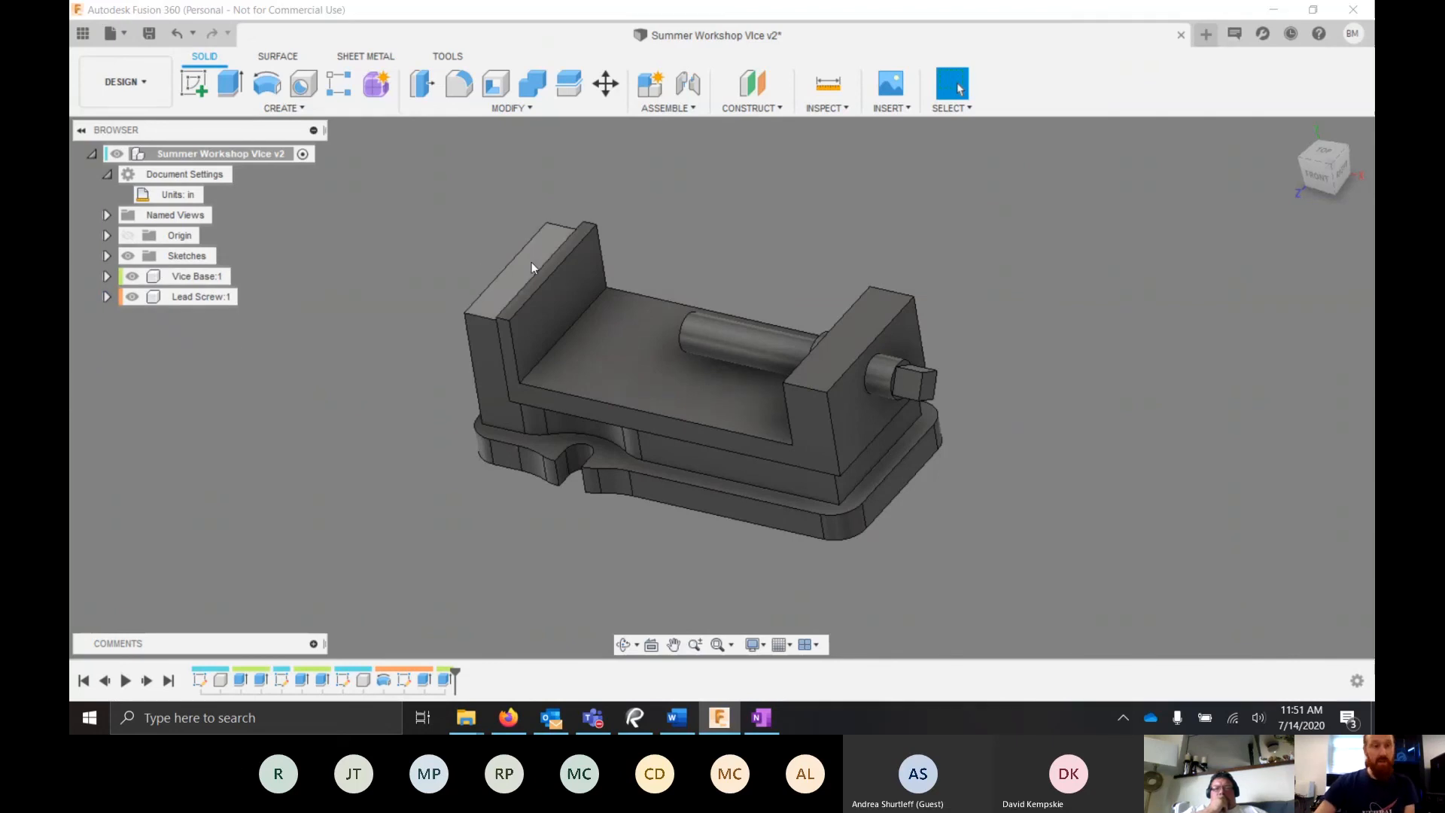
left_click(194, 278)
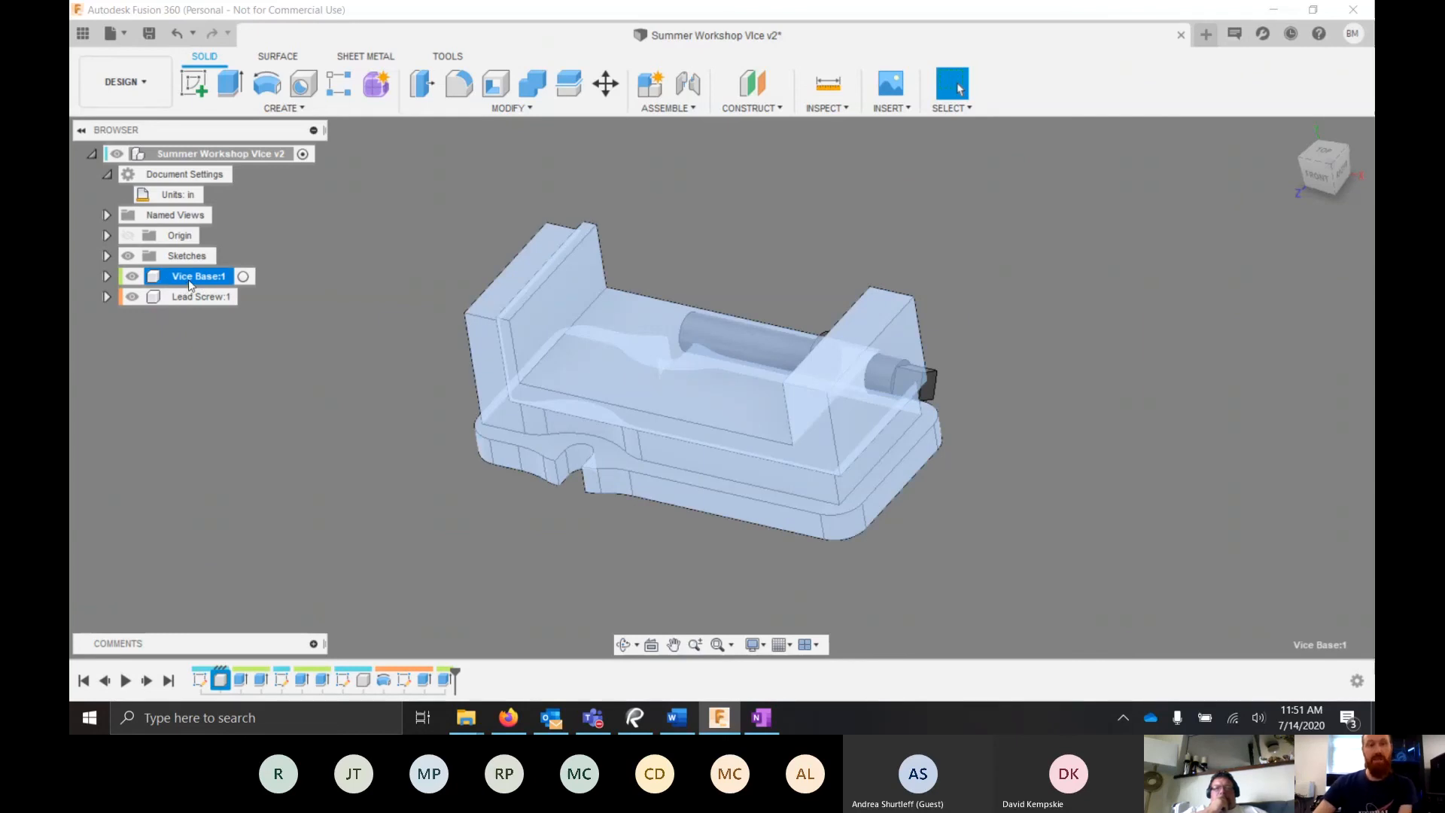
right_click(190, 284)
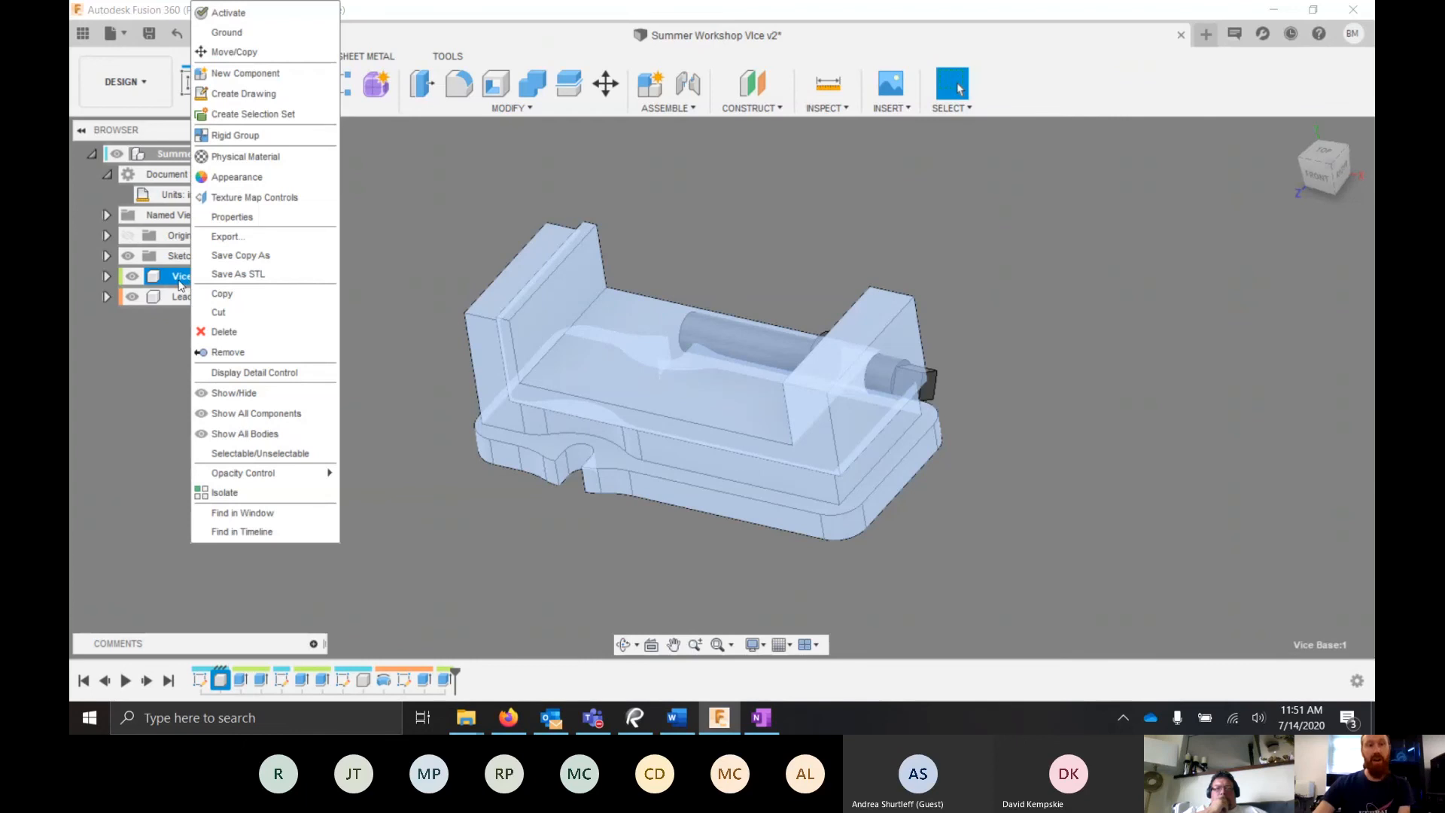
left_click(244, 32)
key("Escape")
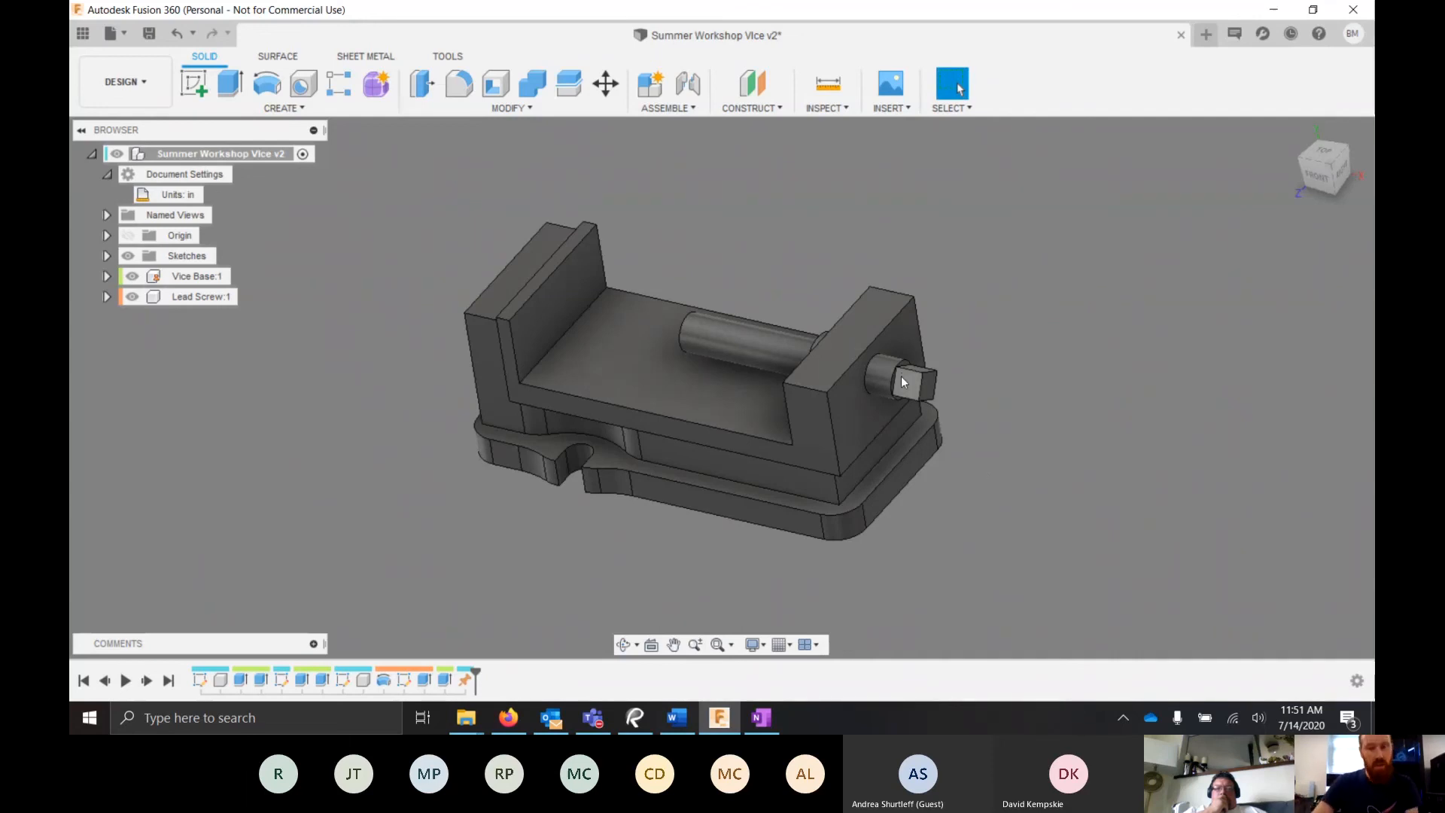
- Move the Lead Screw out of the base to a spot above it and start a joint, capturing the current position
left_click_drag(901, 376, 1018, 158)
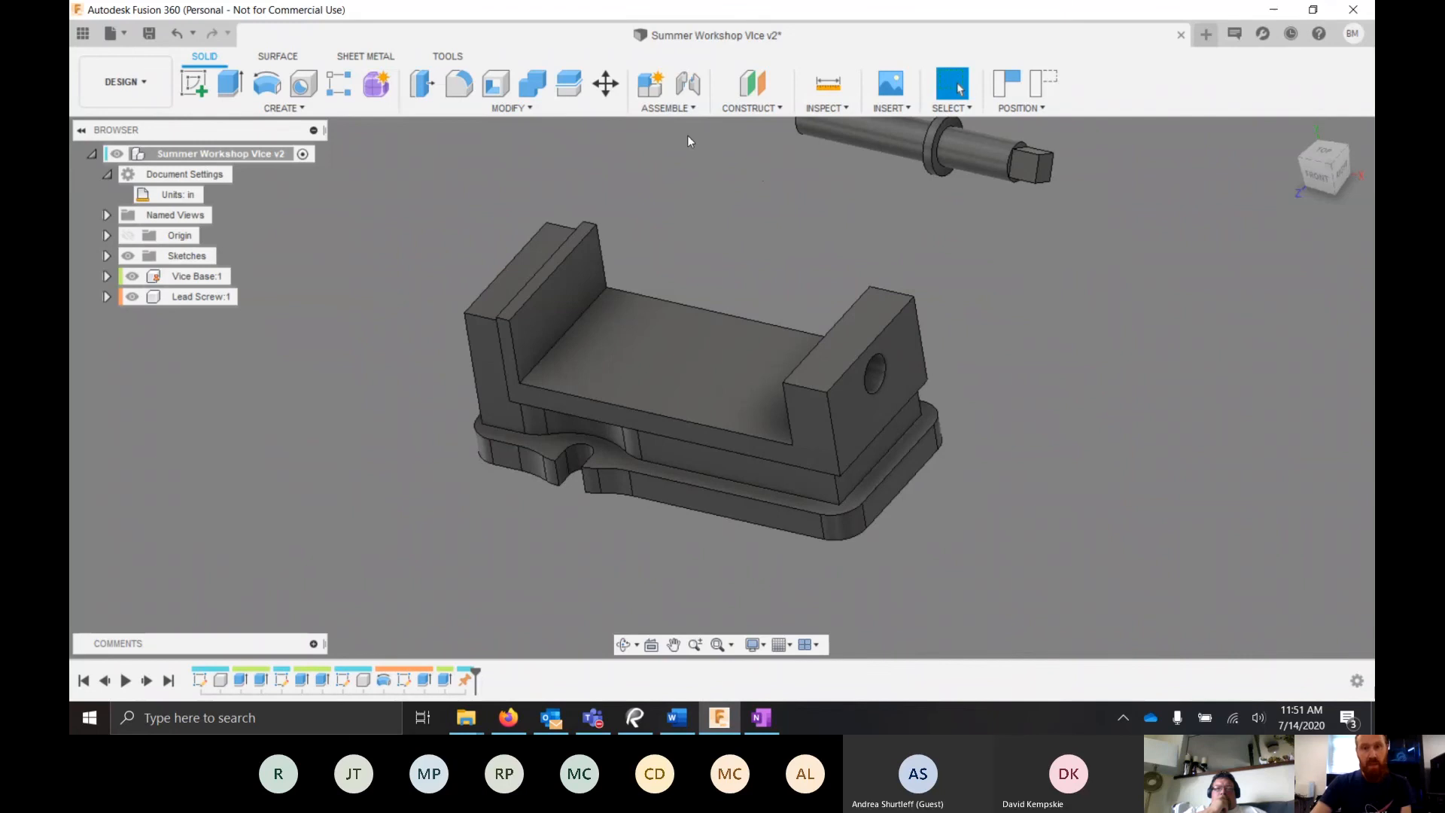
left_click(689, 109)
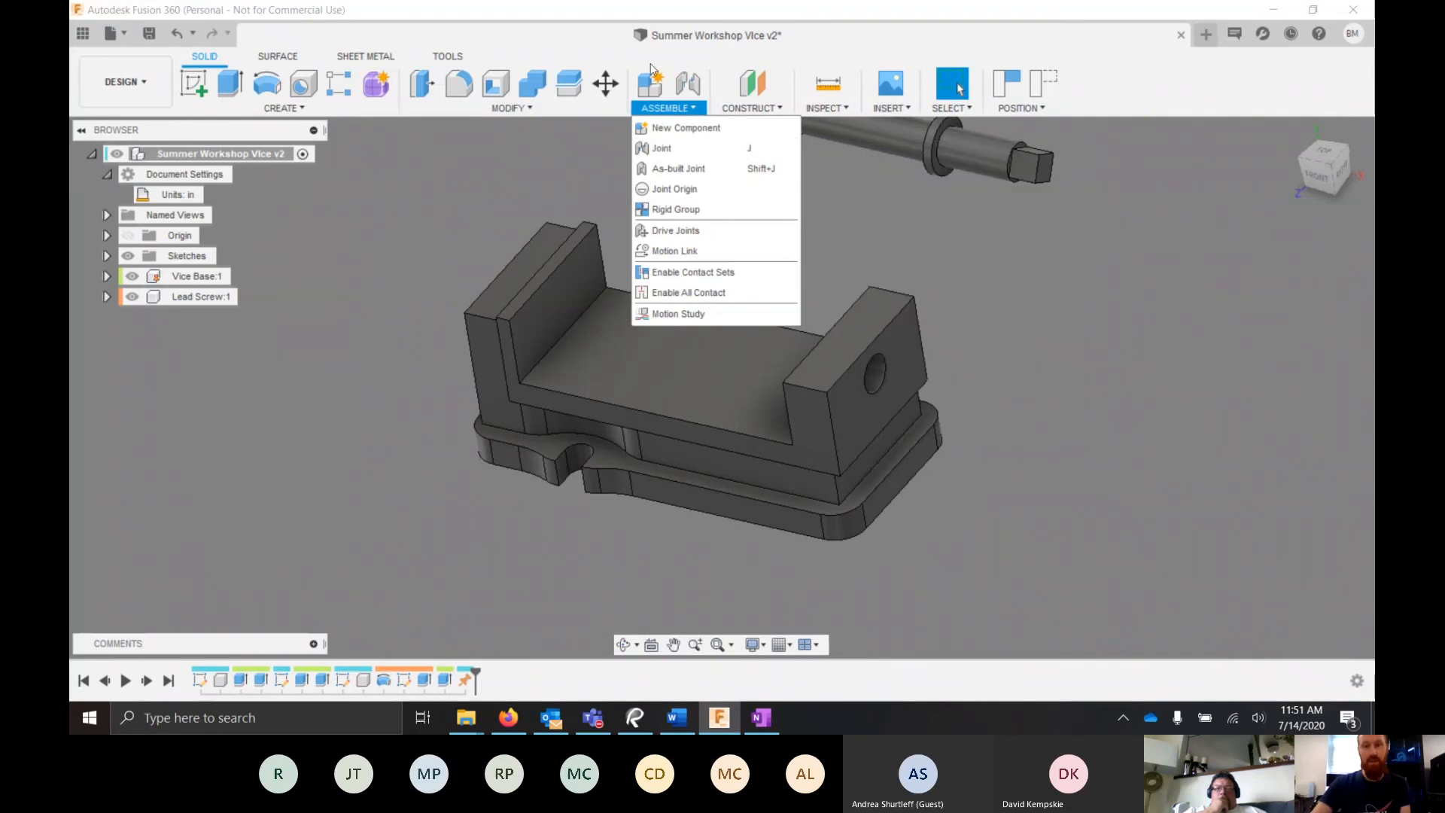
left_click(693, 86)
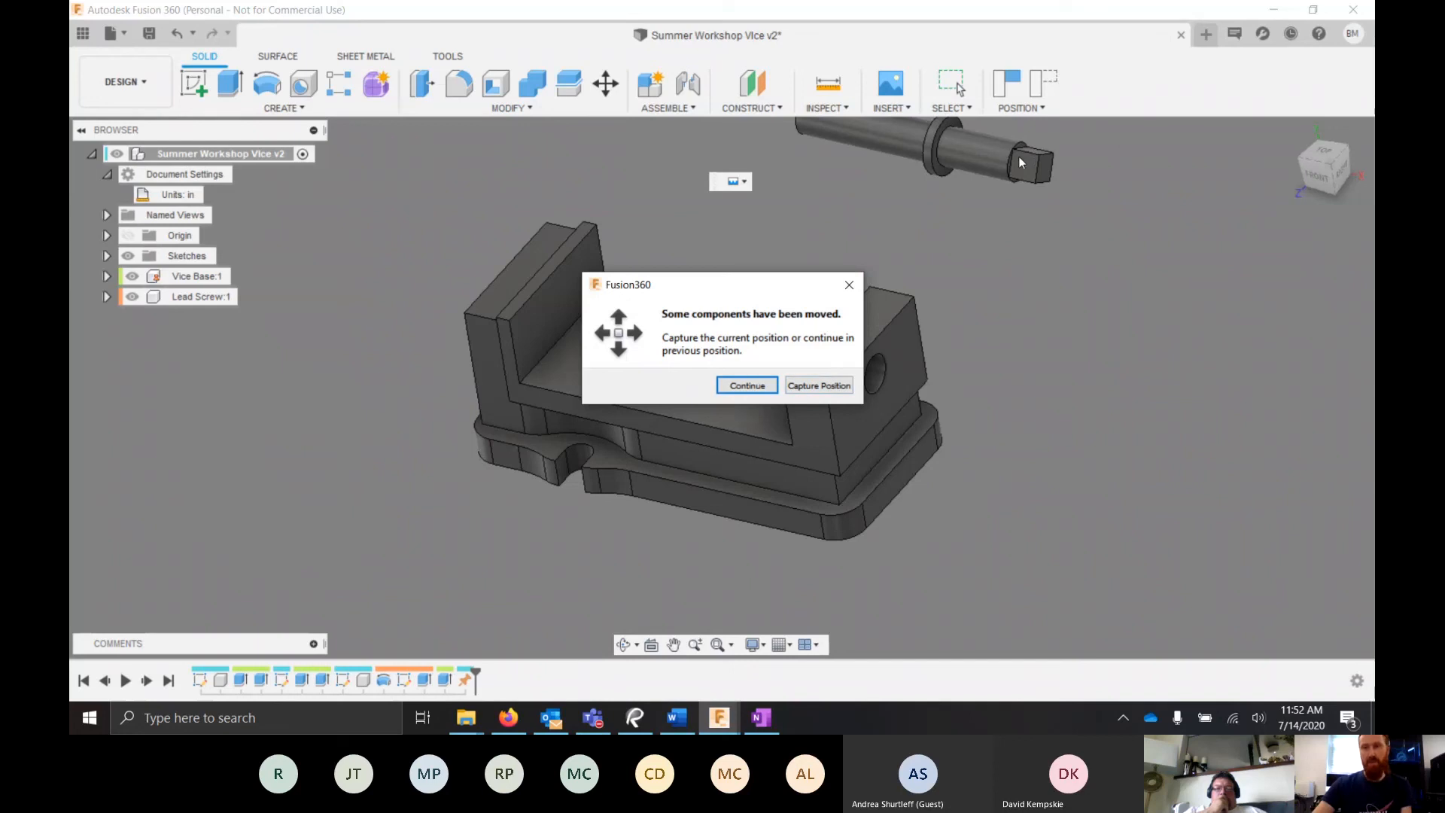
left_click(820, 387)
- Pick the circular edge of the Lead Screw's collar, on the square-end side, as the joint's first snap point
middle_click_drag(820, 387, 852, 223, "shift")
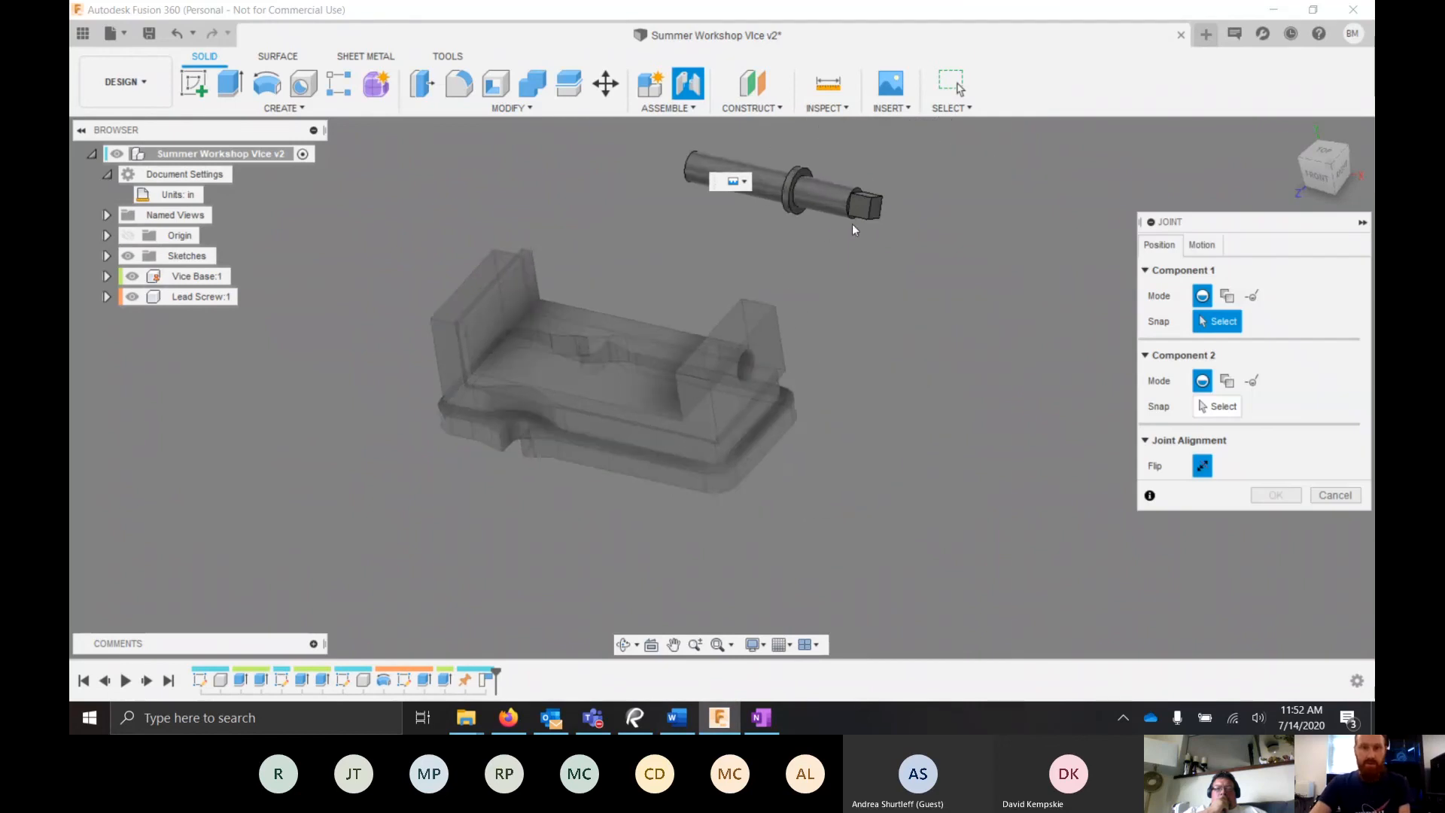
scroll(765, 230, "up", 5)
scroll(755, 259, "down", 3)
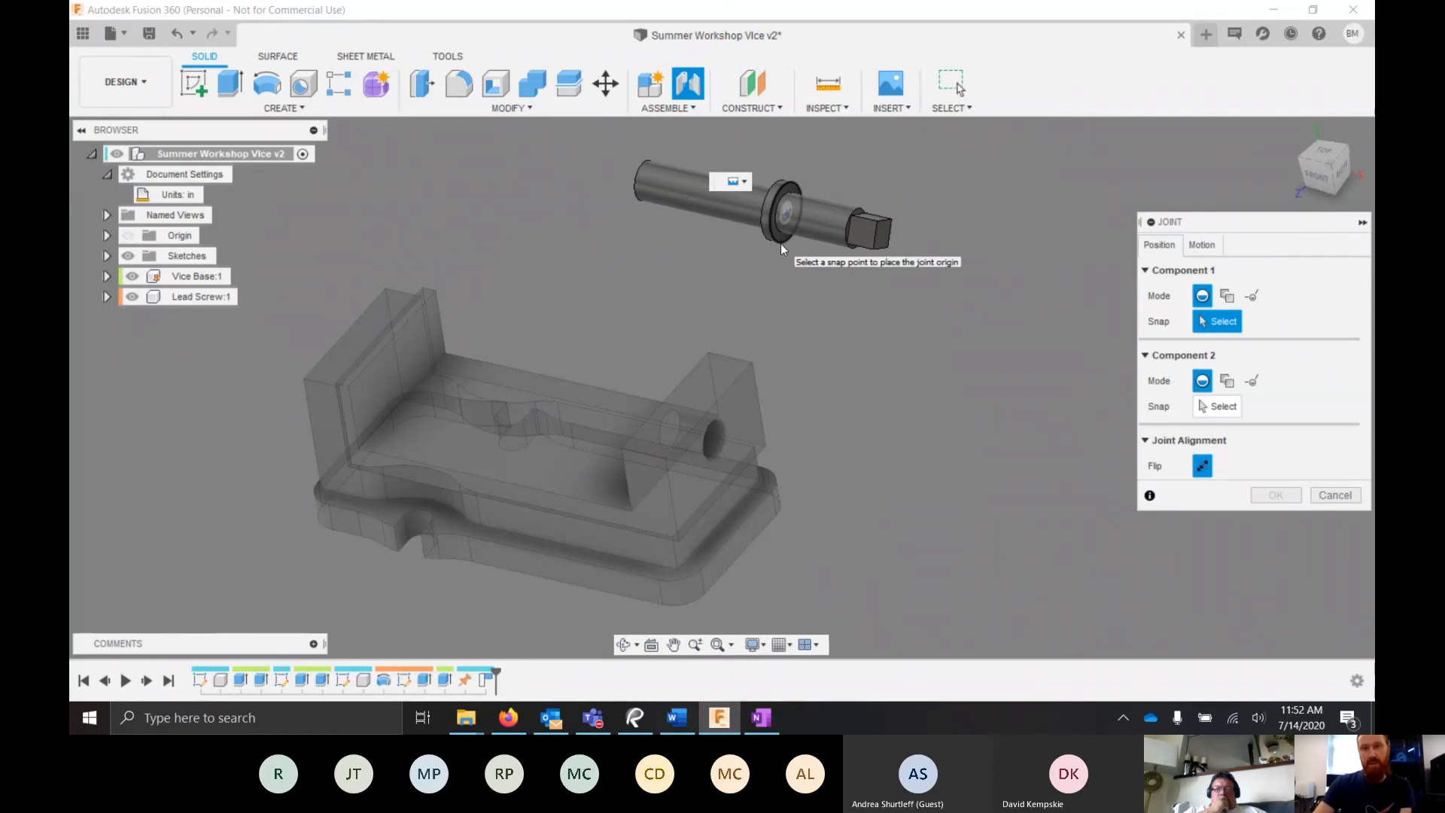
scroll(729, 215, "down", 2)
scroll(706, 212, "up", 5)
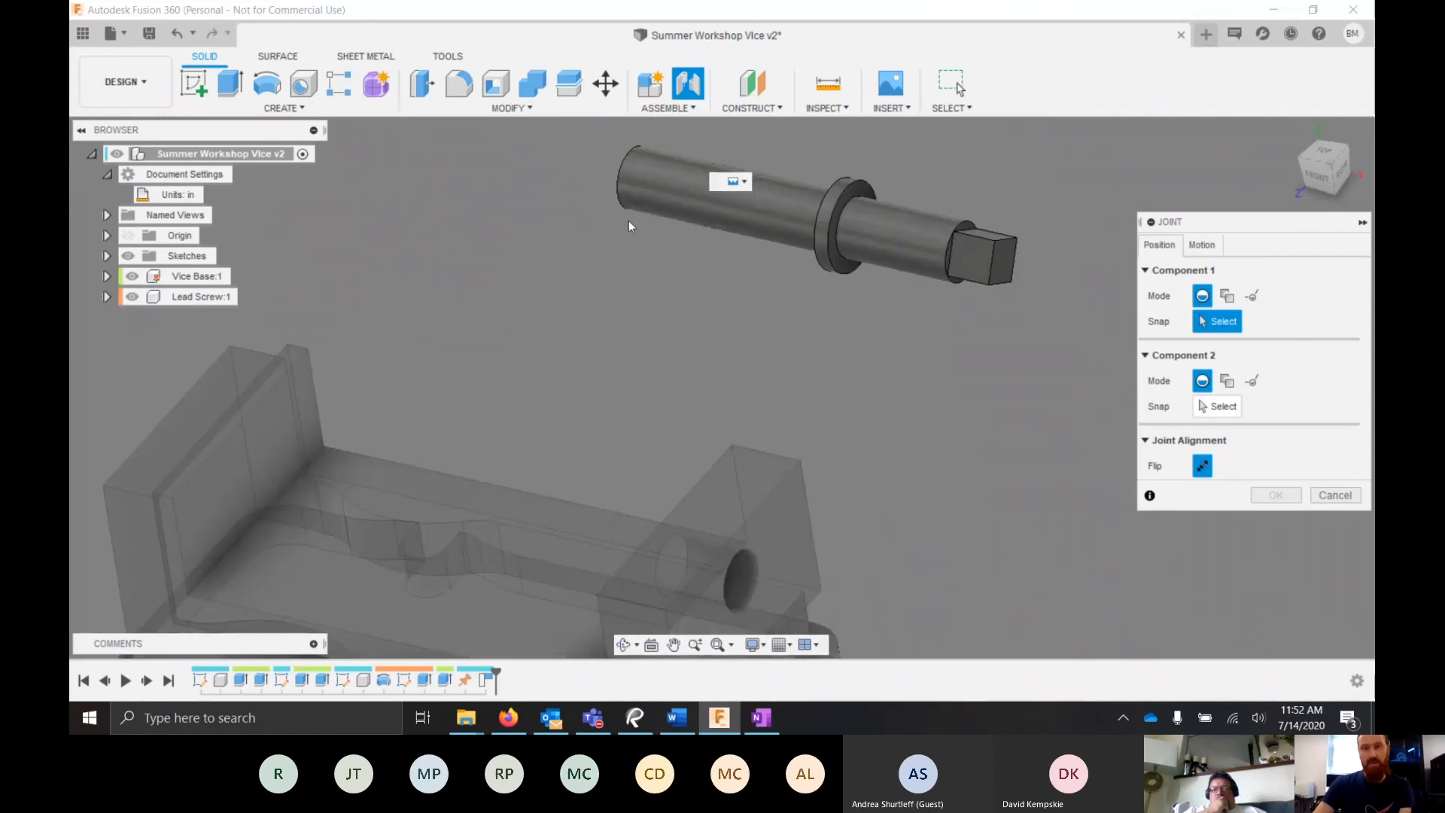
scroll(629, 316, "down", 5)
scroll(681, 264, "up", 5)
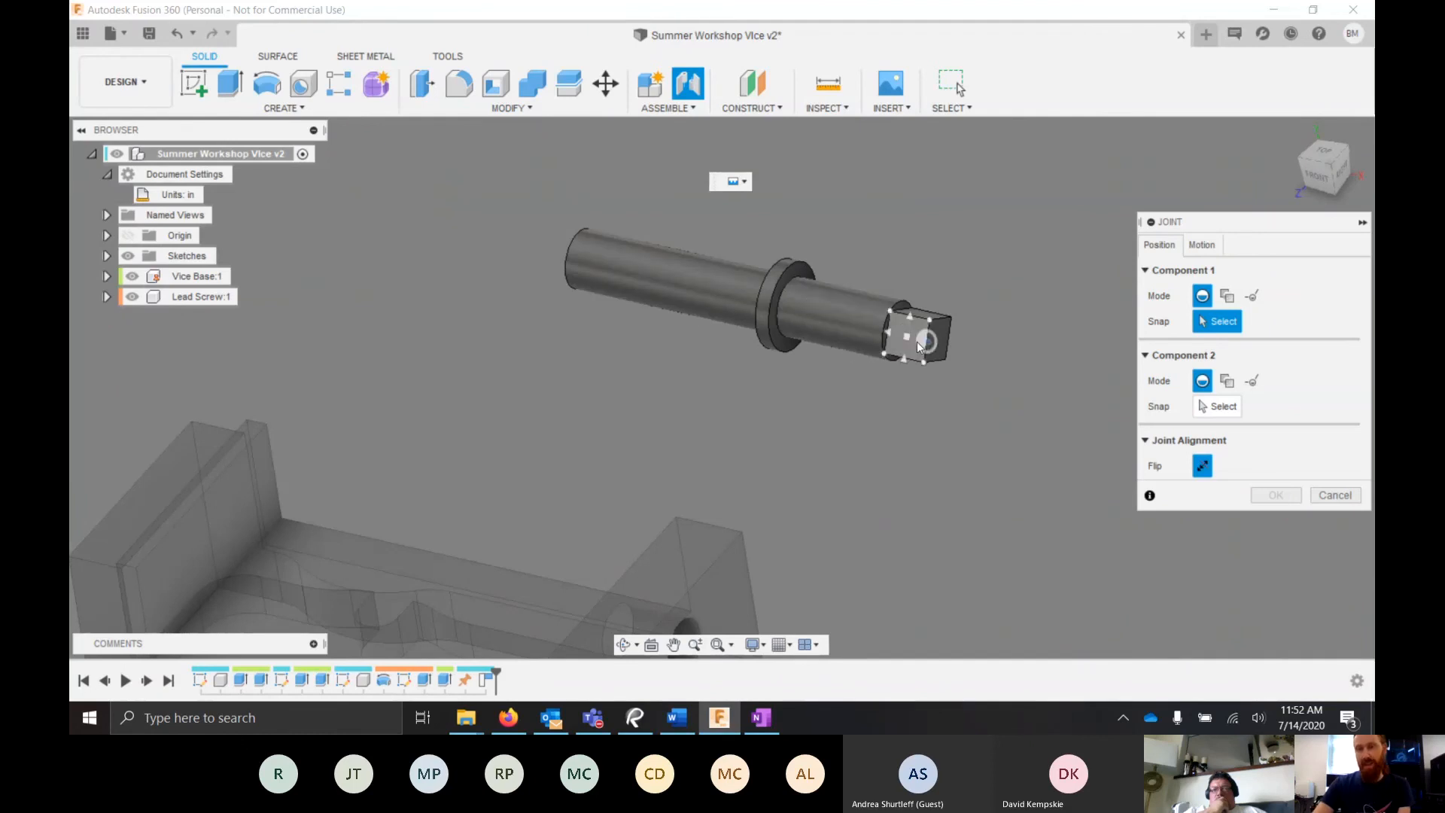
scroll(936, 349, "up", 1)
scroll(878, 373, "down", 3)
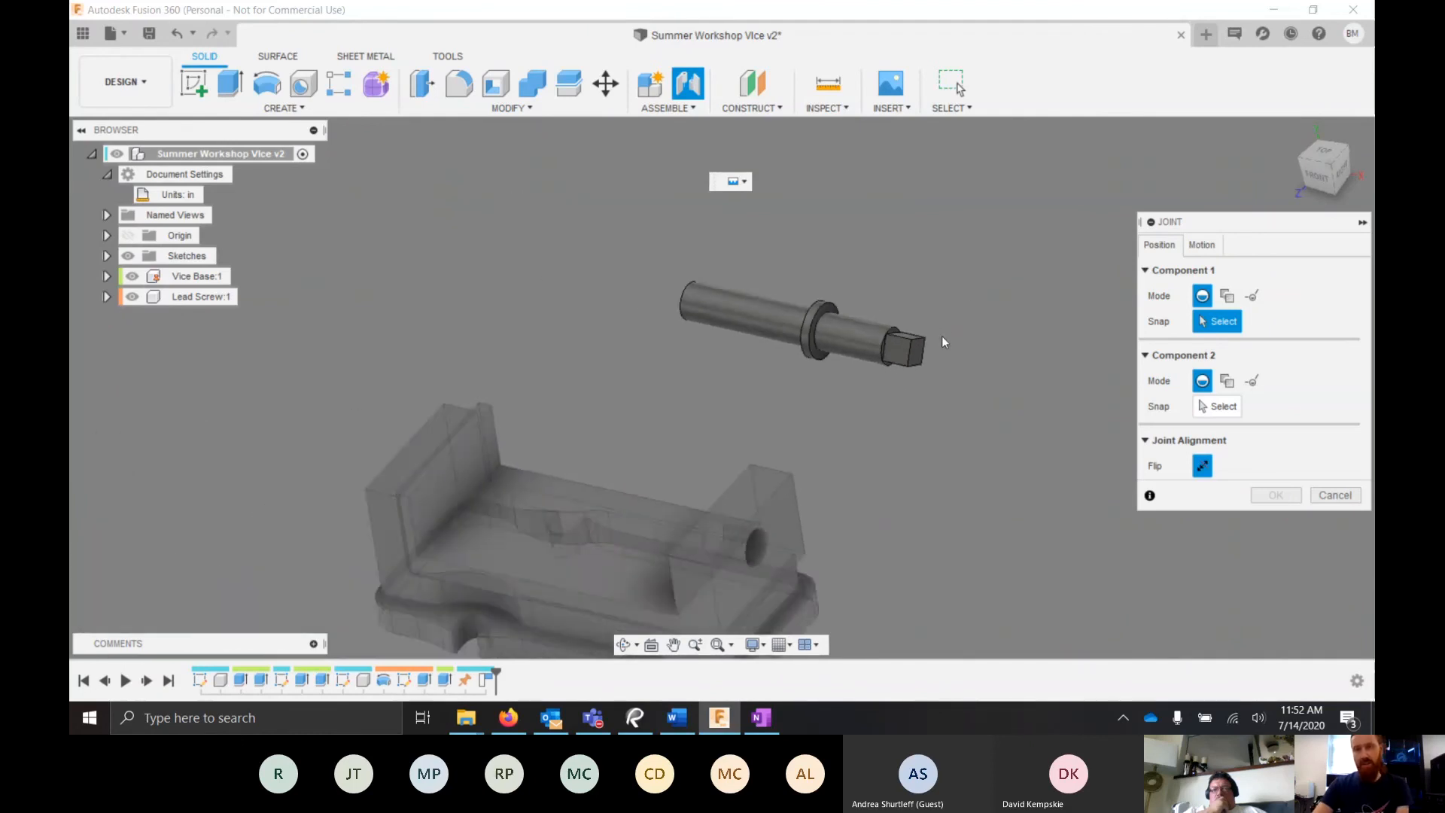
scroll(941, 336, "up", 5)
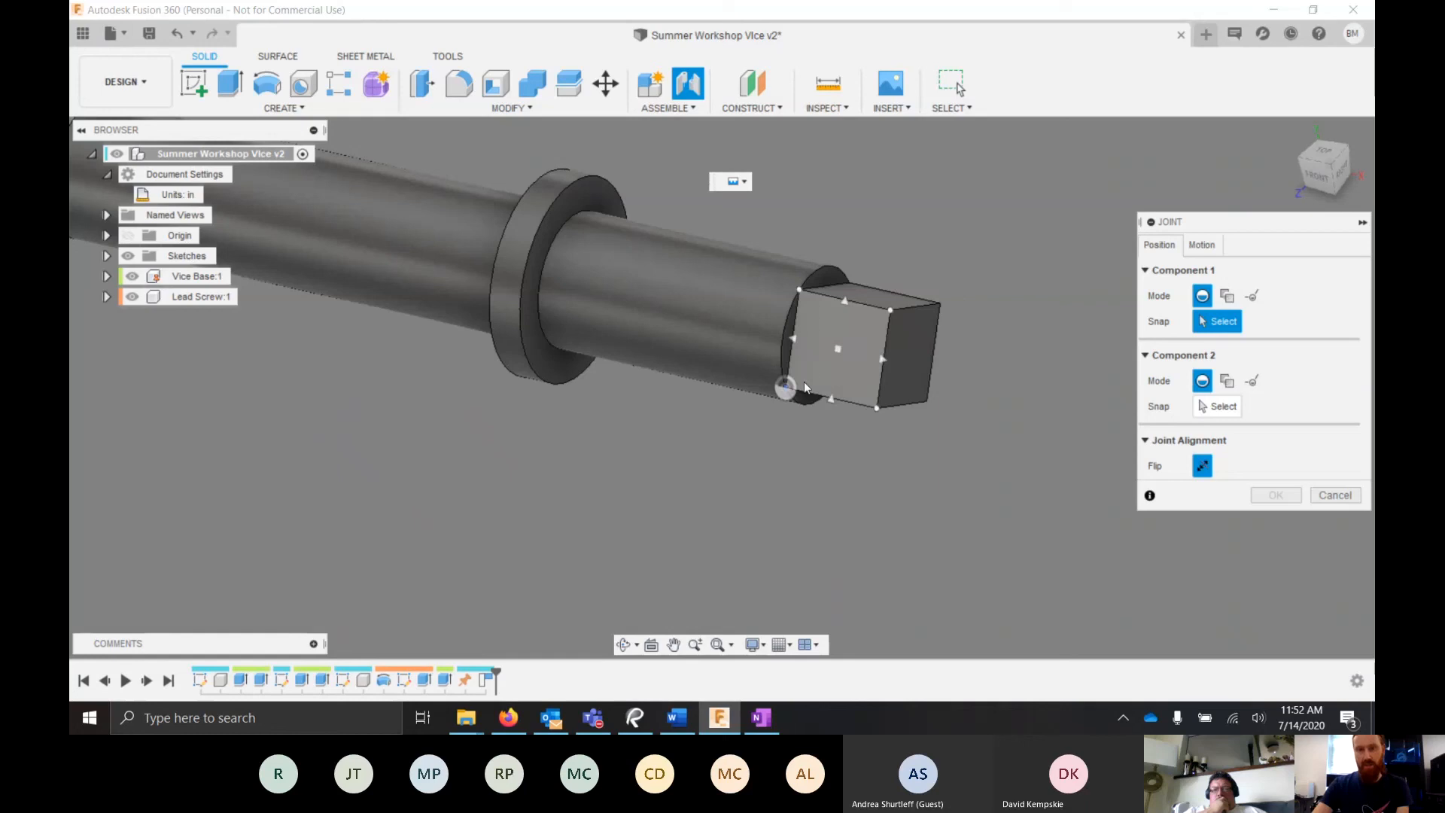
left_click(558, 385)
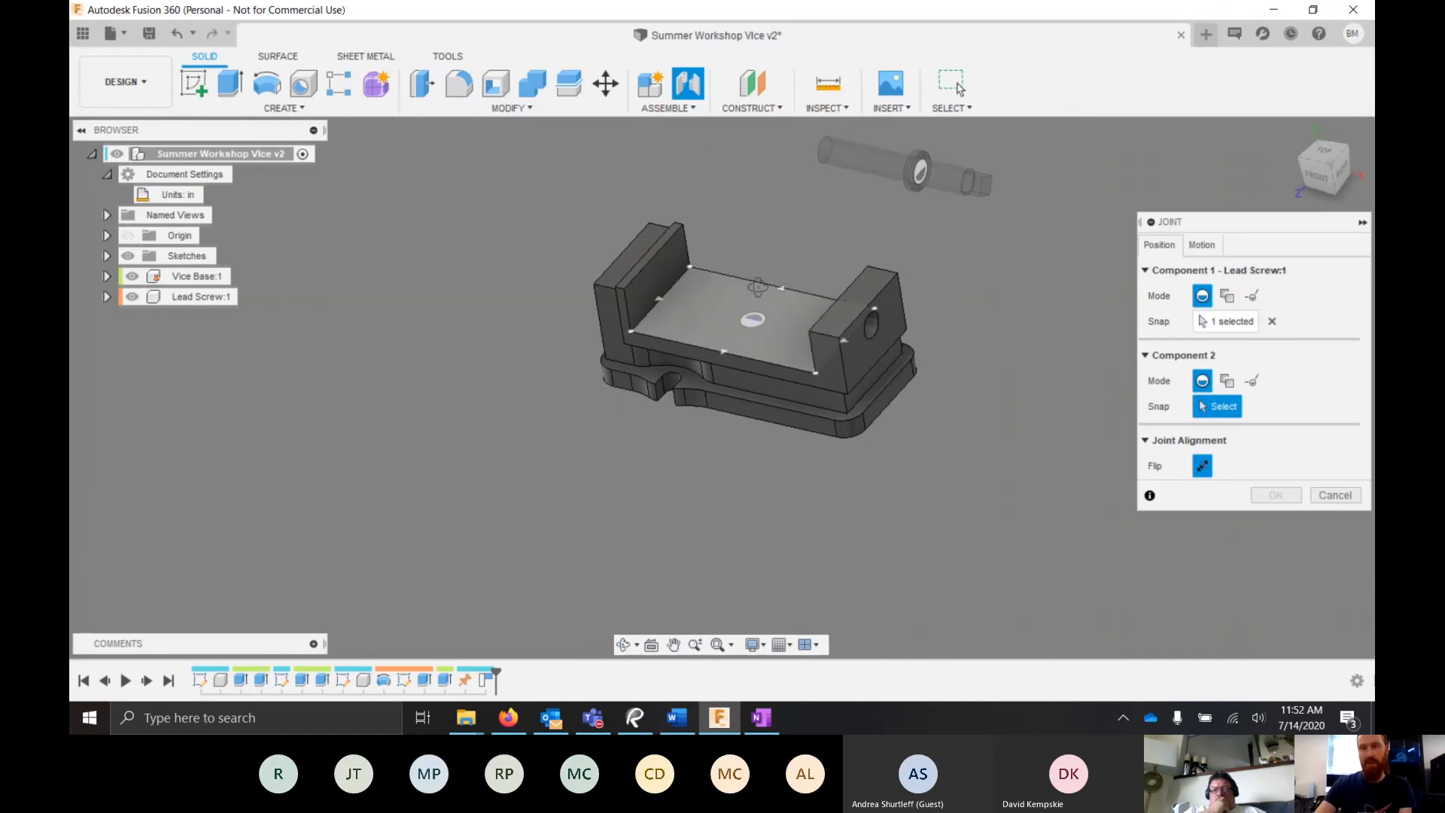
- Pick the edge of the round hole on the inner face of the Vice Base's end wall as the second snap
mouse_move(725, 313)
middle_mouse_down("shift")
mouse_move(951, 274)
mouse_move(933, 257)
mouse_move(740, 325)
middle_mouse_up("shift")
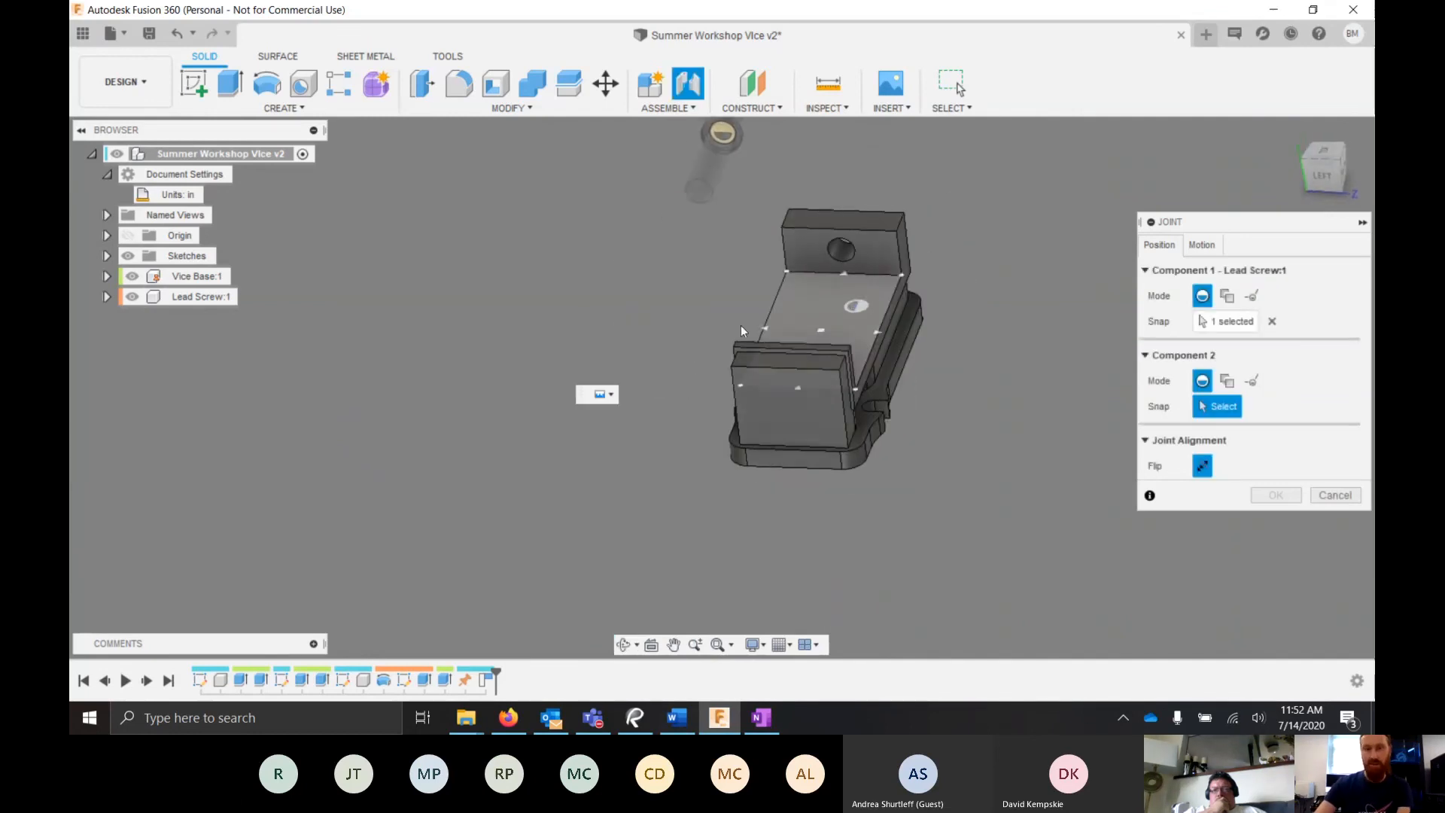
scroll(721, 269, "down", 3)
scroll(842, 250, "up", 8)
scroll(820, 286, "down", 2)
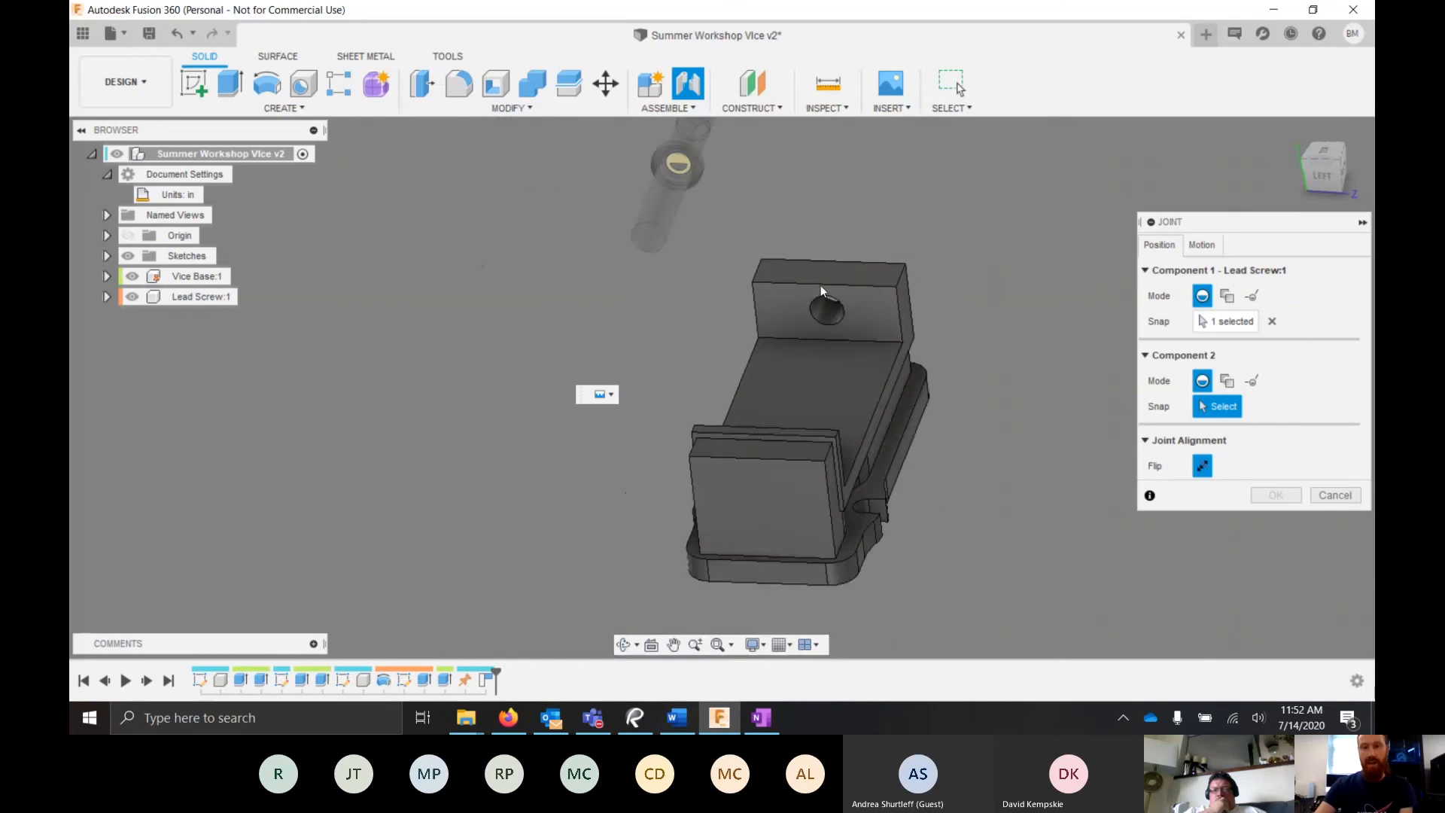
scroll(887, 314, "up", 6)
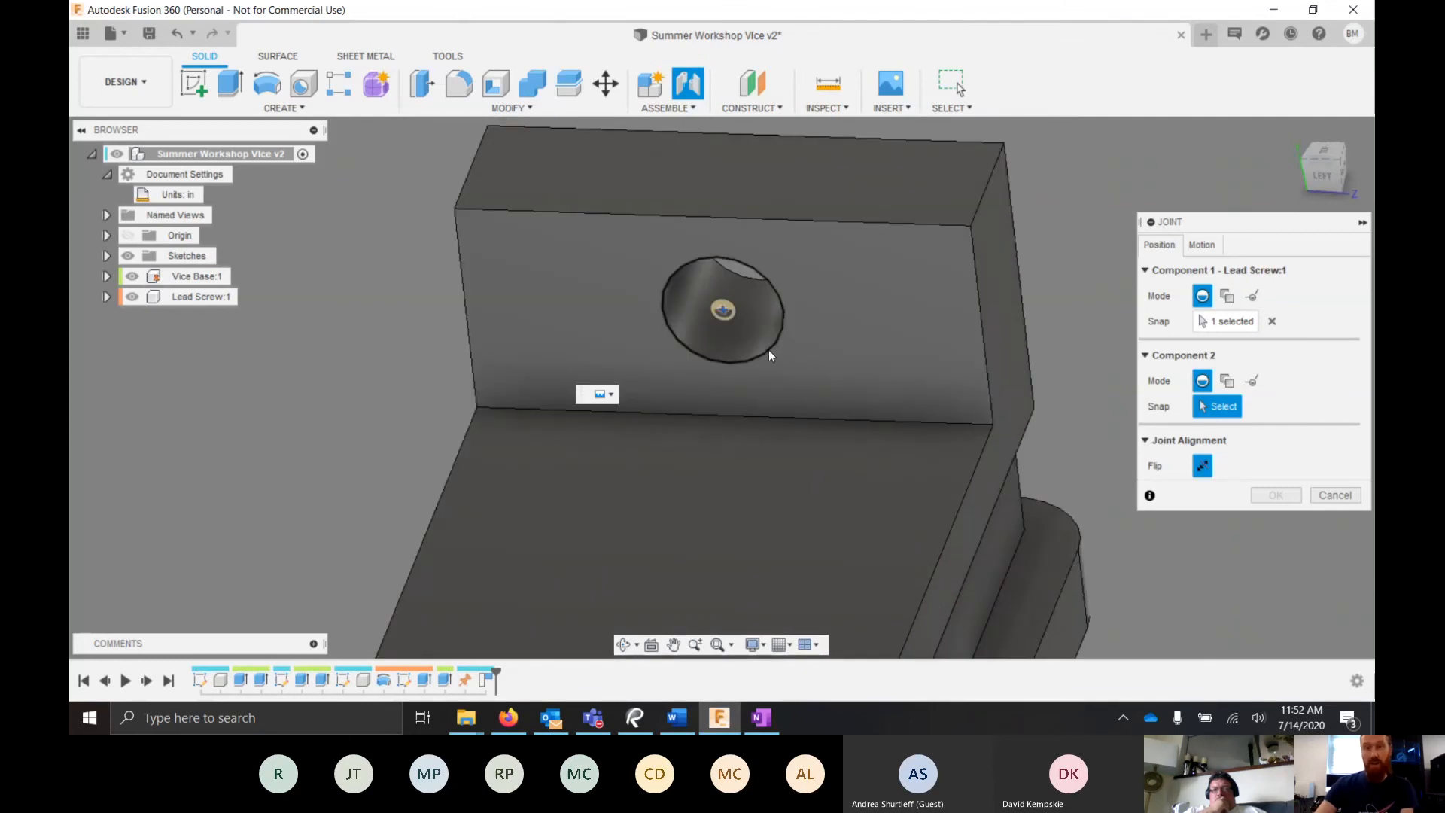
left_click(776, 348)
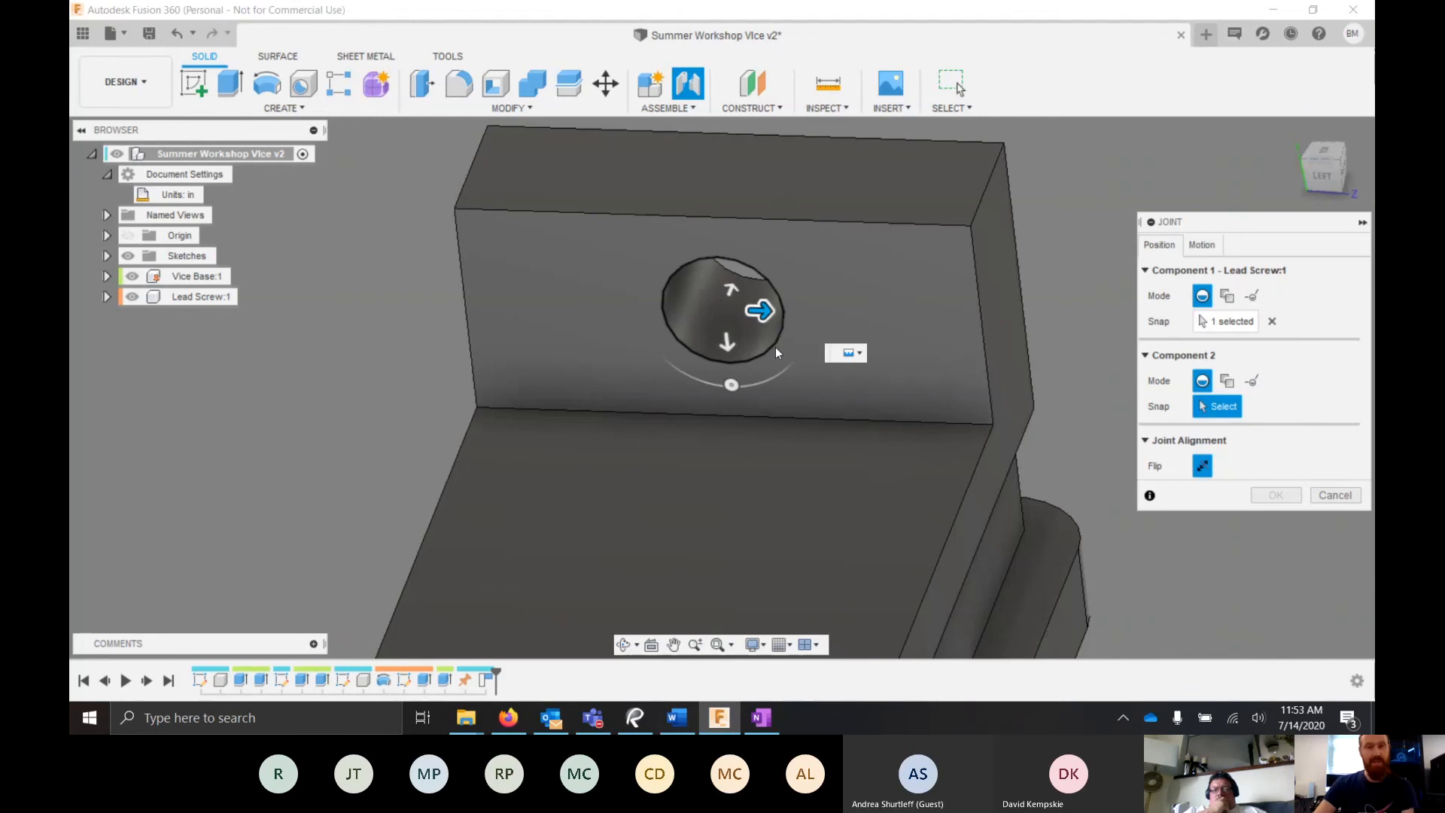
- Set the joint's motion type to Revolute about the Z Axis and complete the joint between Lead Screw and Vice Base
scroll(519, 286, "down", 4)
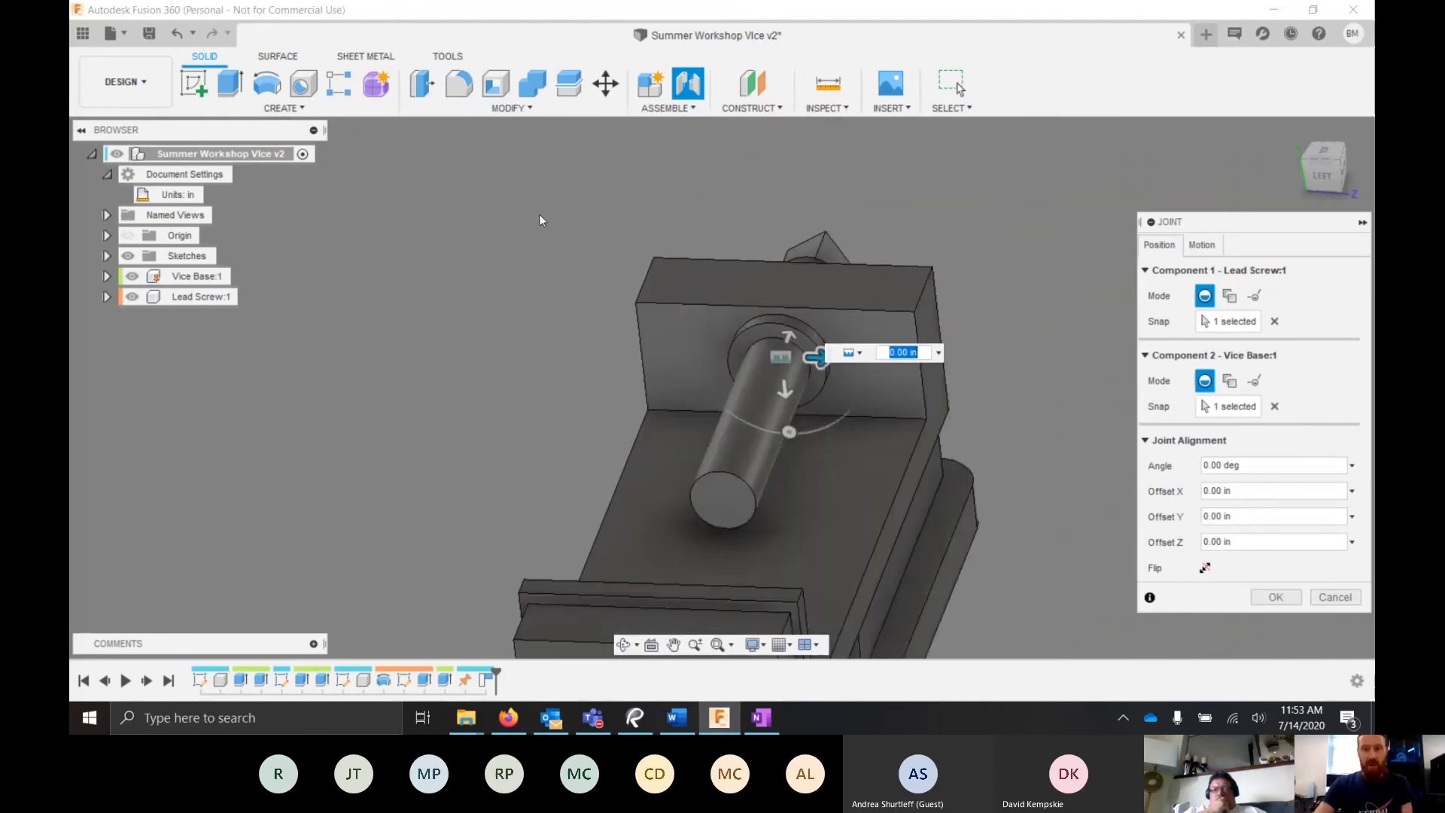
scroll(538, 220, "down", 2)
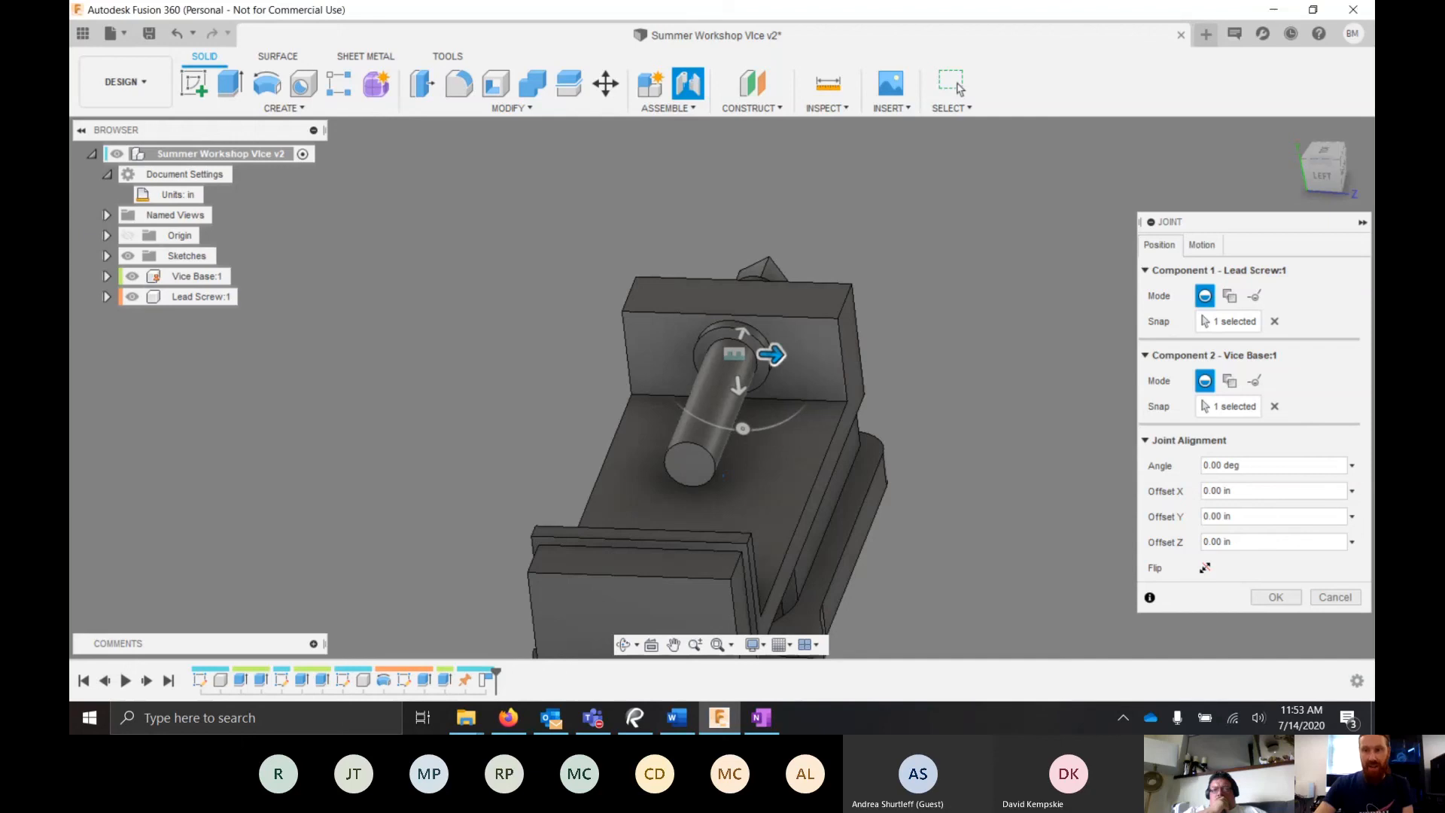
middle_click_drag(527, 339, 558, 439, "shift")
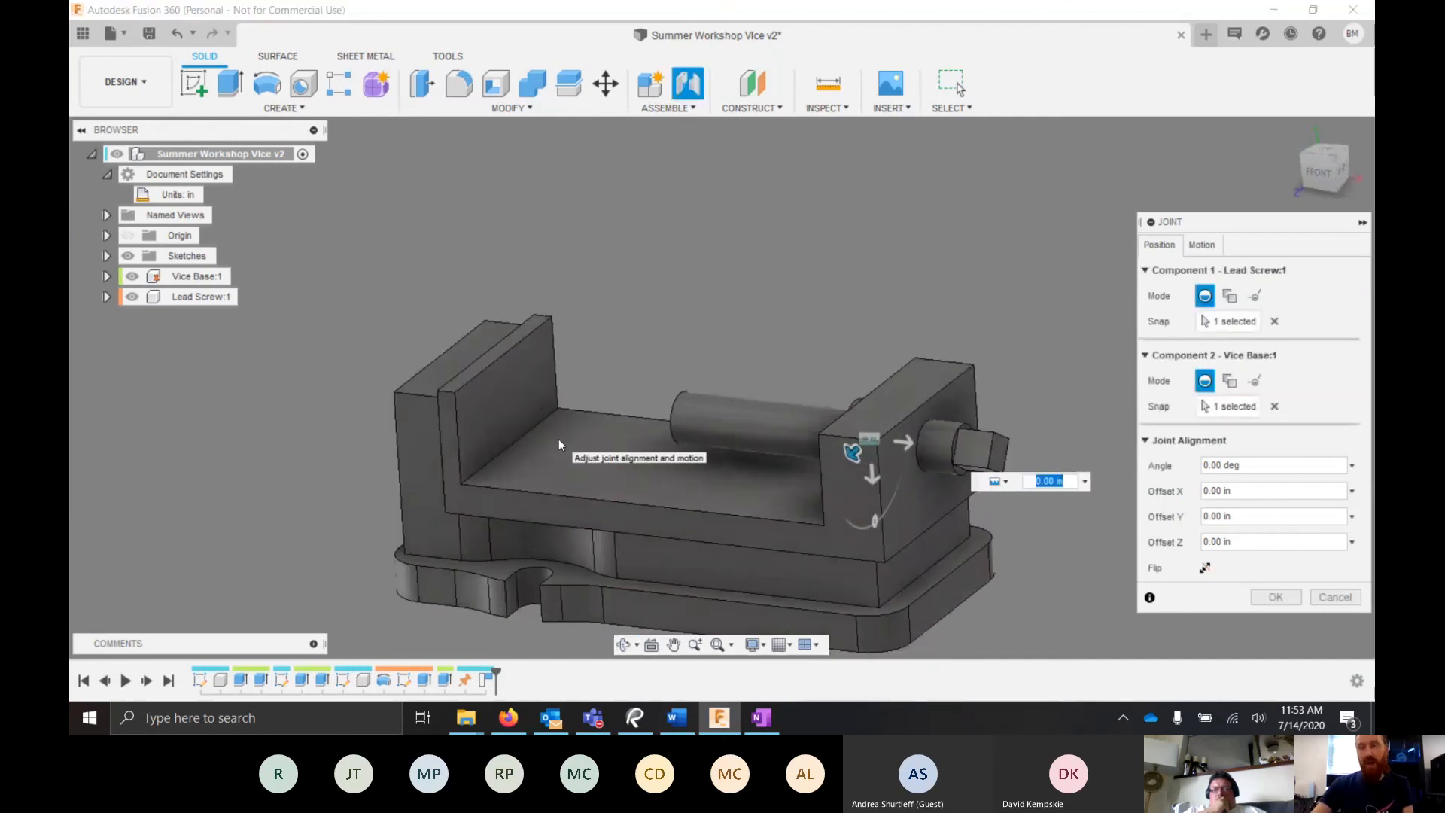
scroll(828, 398, "down", 3)
scroll(585, 374, "up", 5)
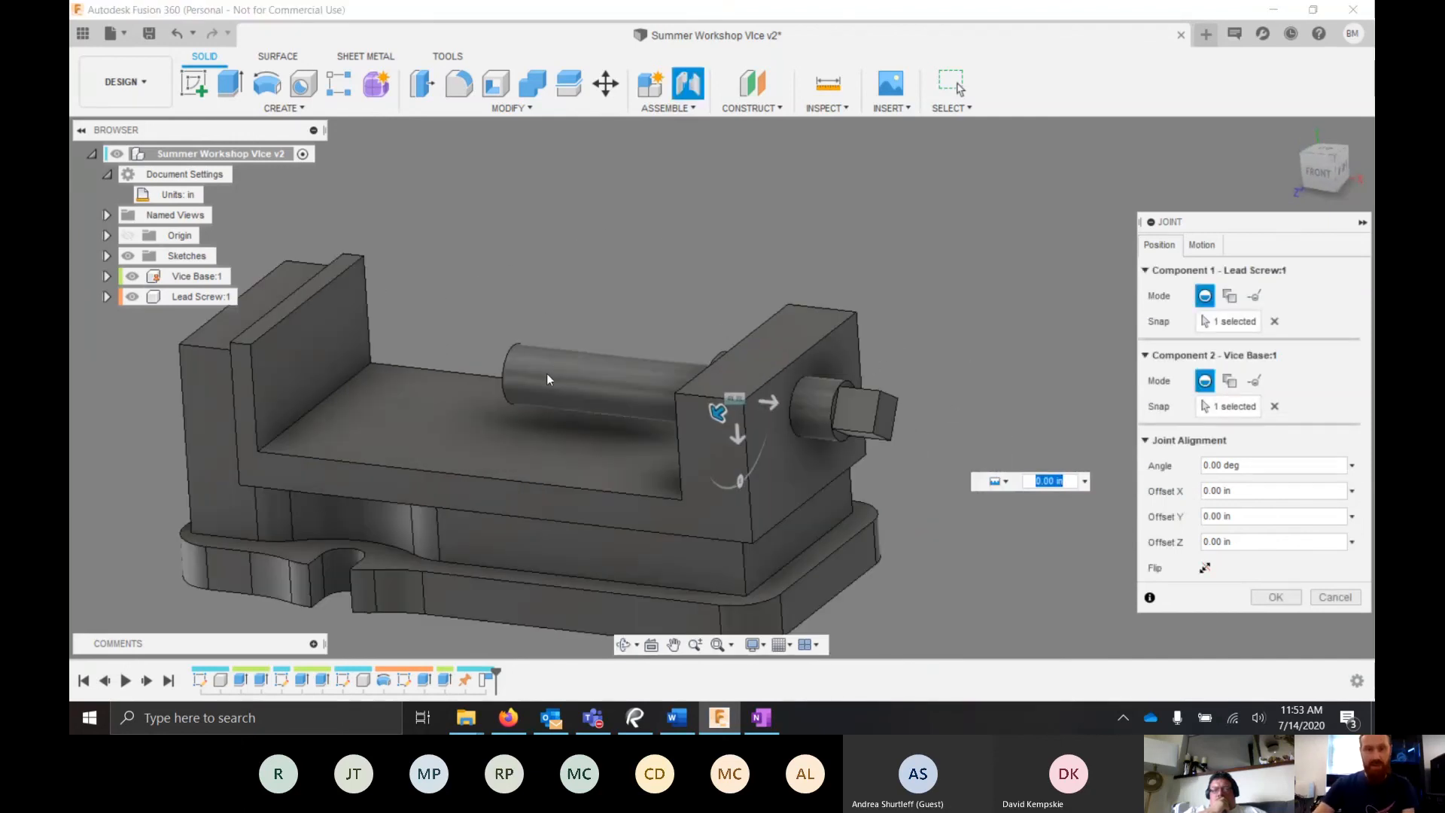
left_click(1202, 245)
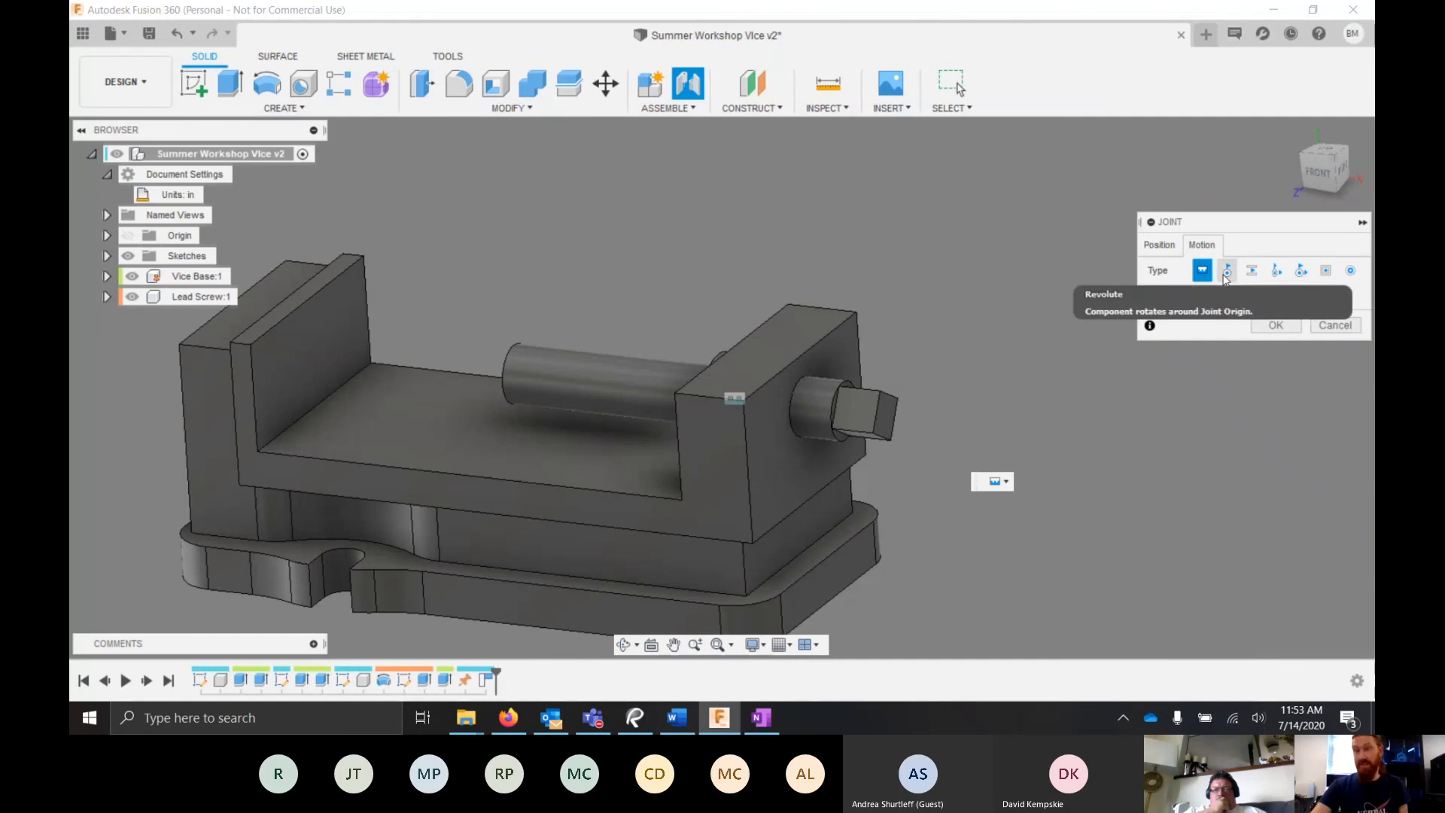
left_click(1226, 272)
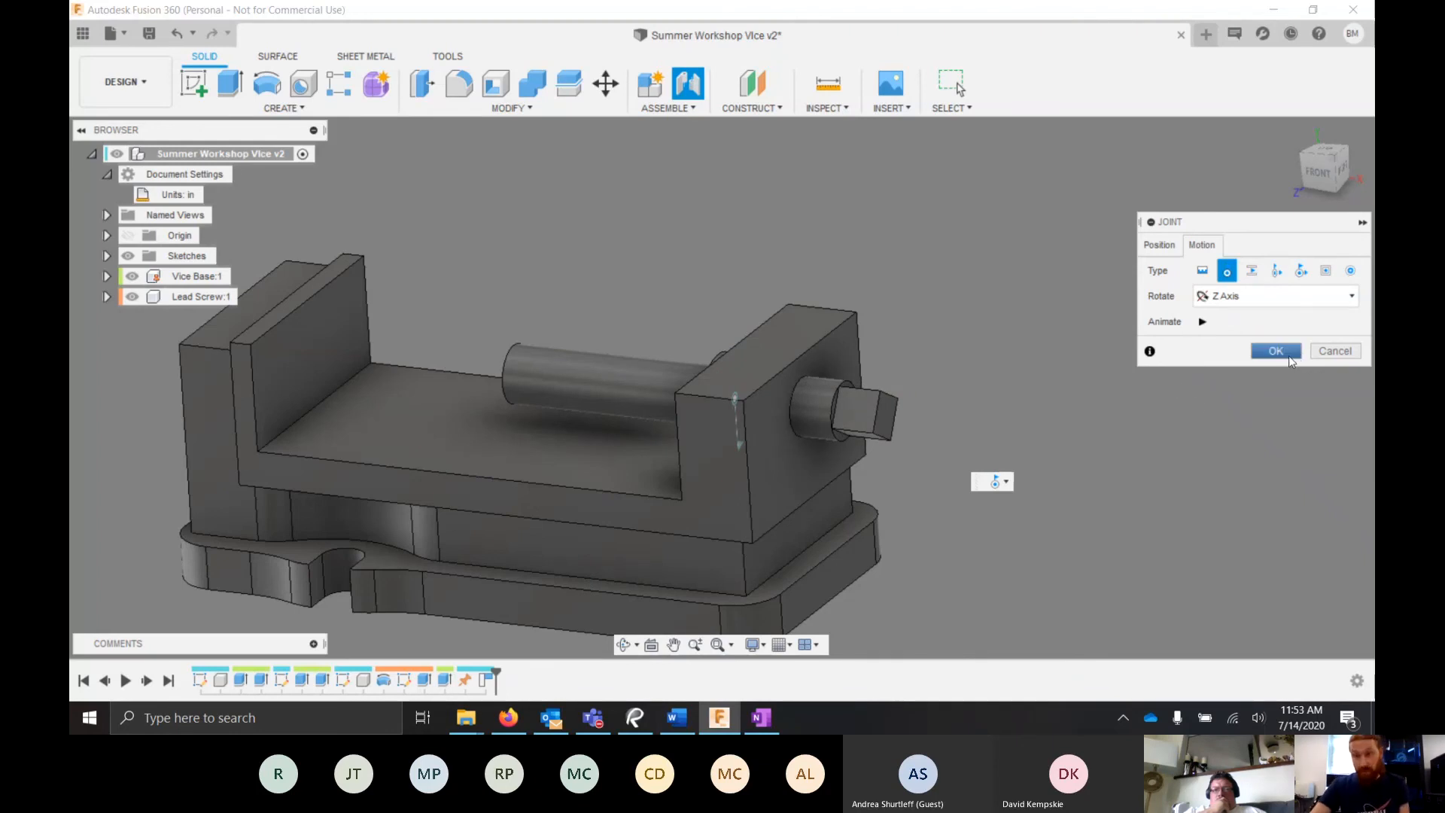
left_click(1288, 354)
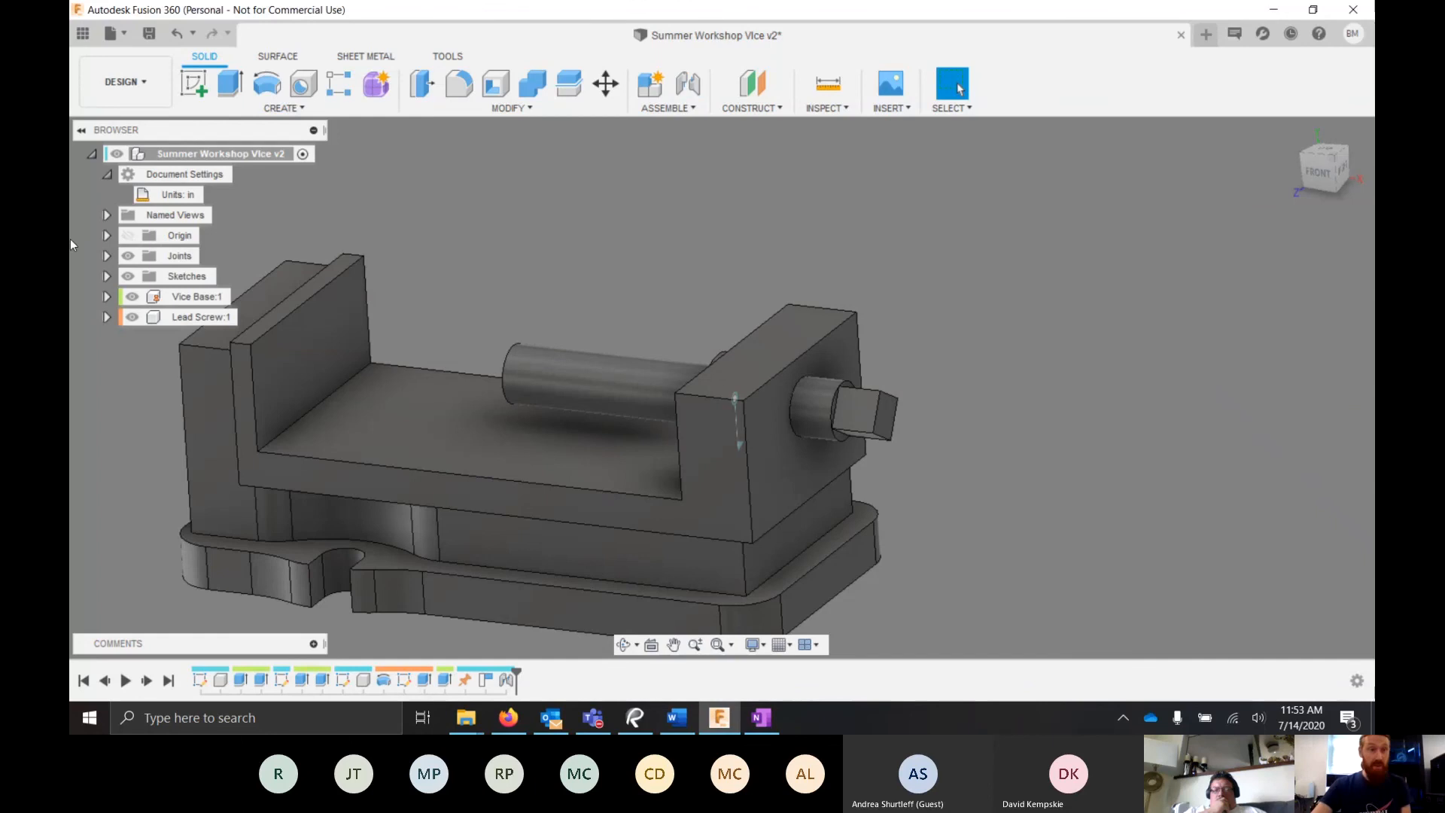
- Hide the Joints folder and check how the Lead Screw sits in the Vice Base
left_click(129, 260)
scroll(856, 340, "down", 5)
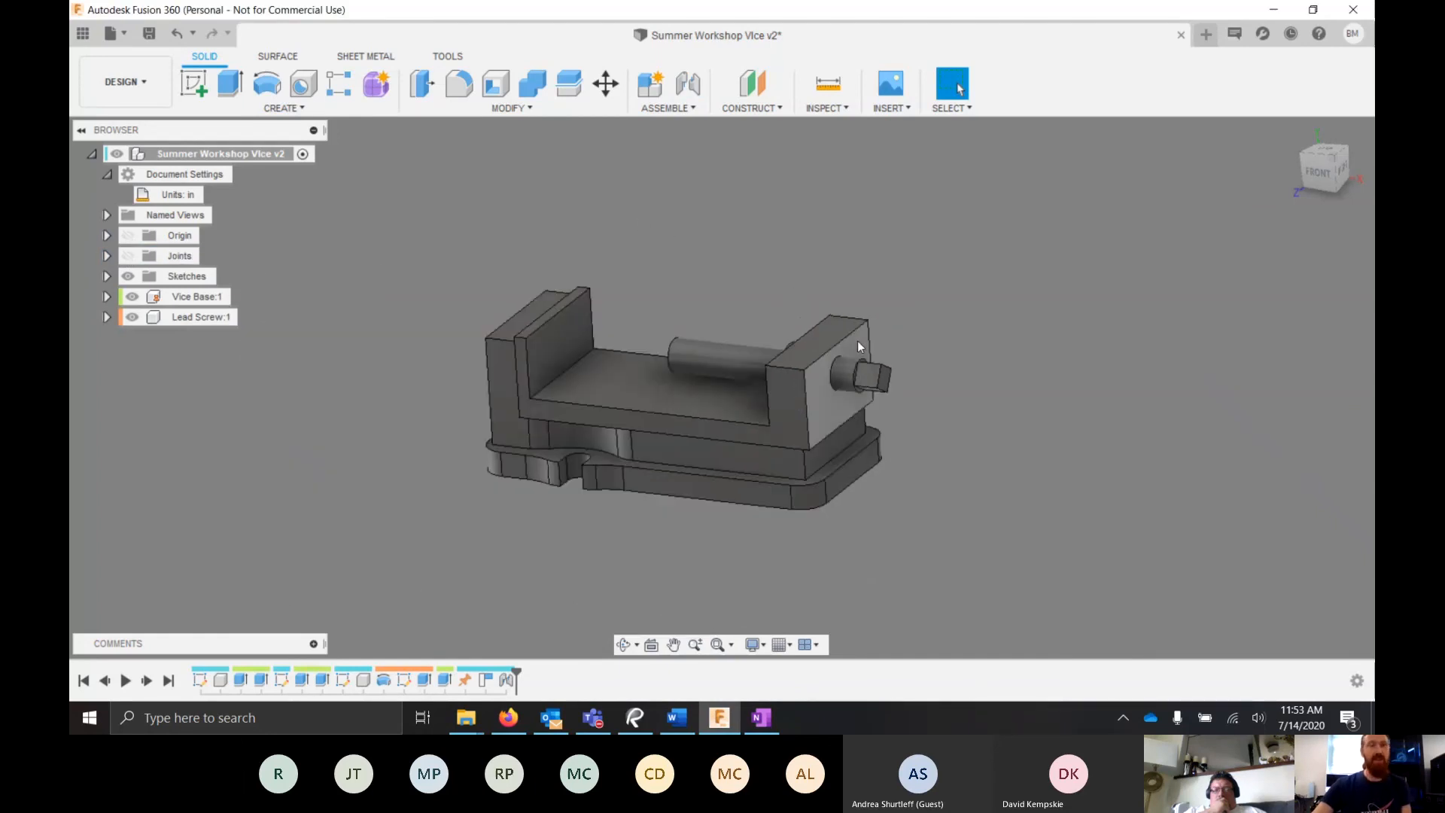
scroll(694, 319, "up", 3)
scroll(791, 358, "down", 5)
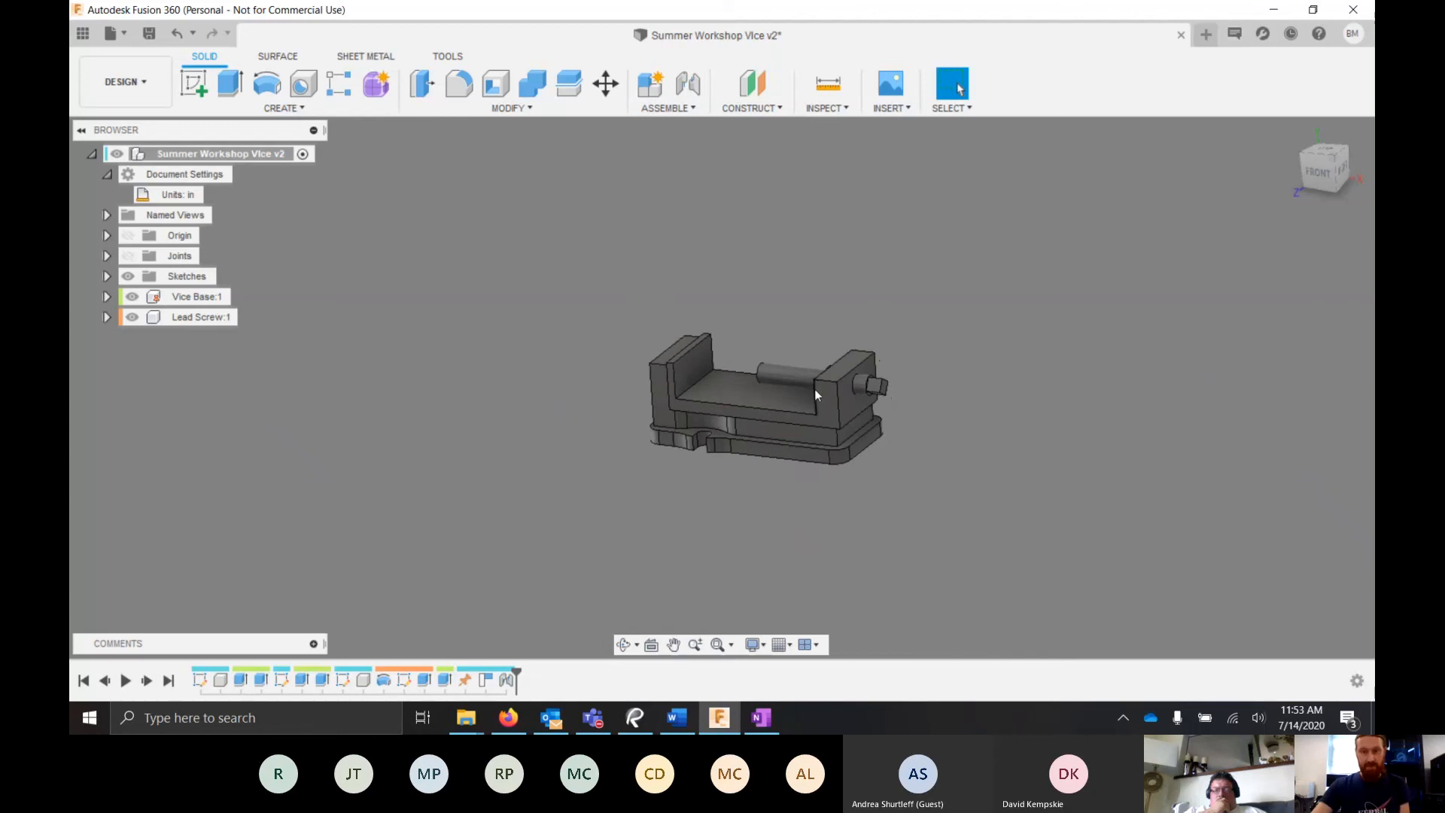
scroll(814, 389, "up", 4)
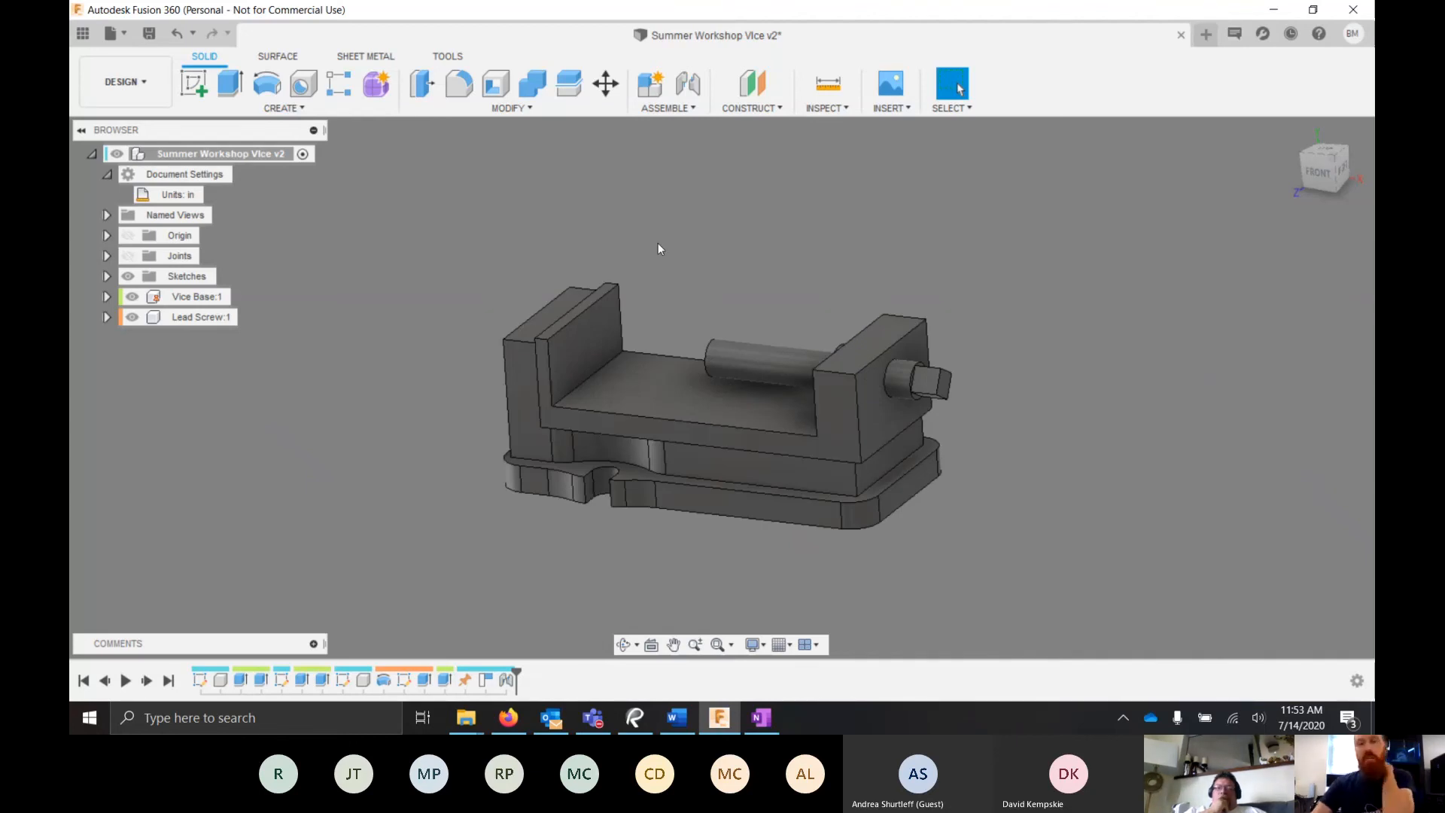
scroll(703, 193, "down", 1)
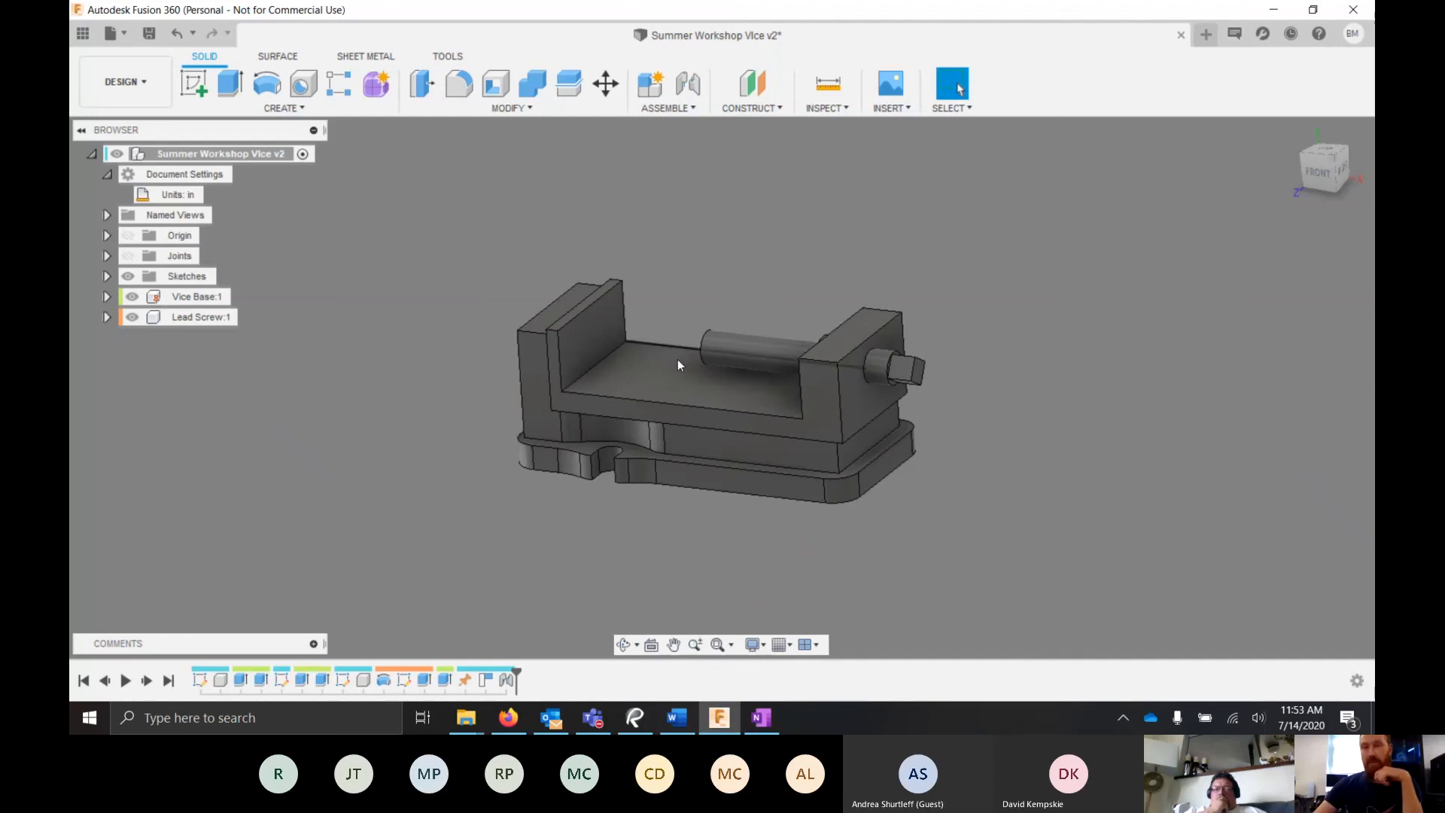
- Upload Mobile Jaw.f3d from the local CAD folder to the project folder AET Labs > Training > CAD
left_click(83, 34)
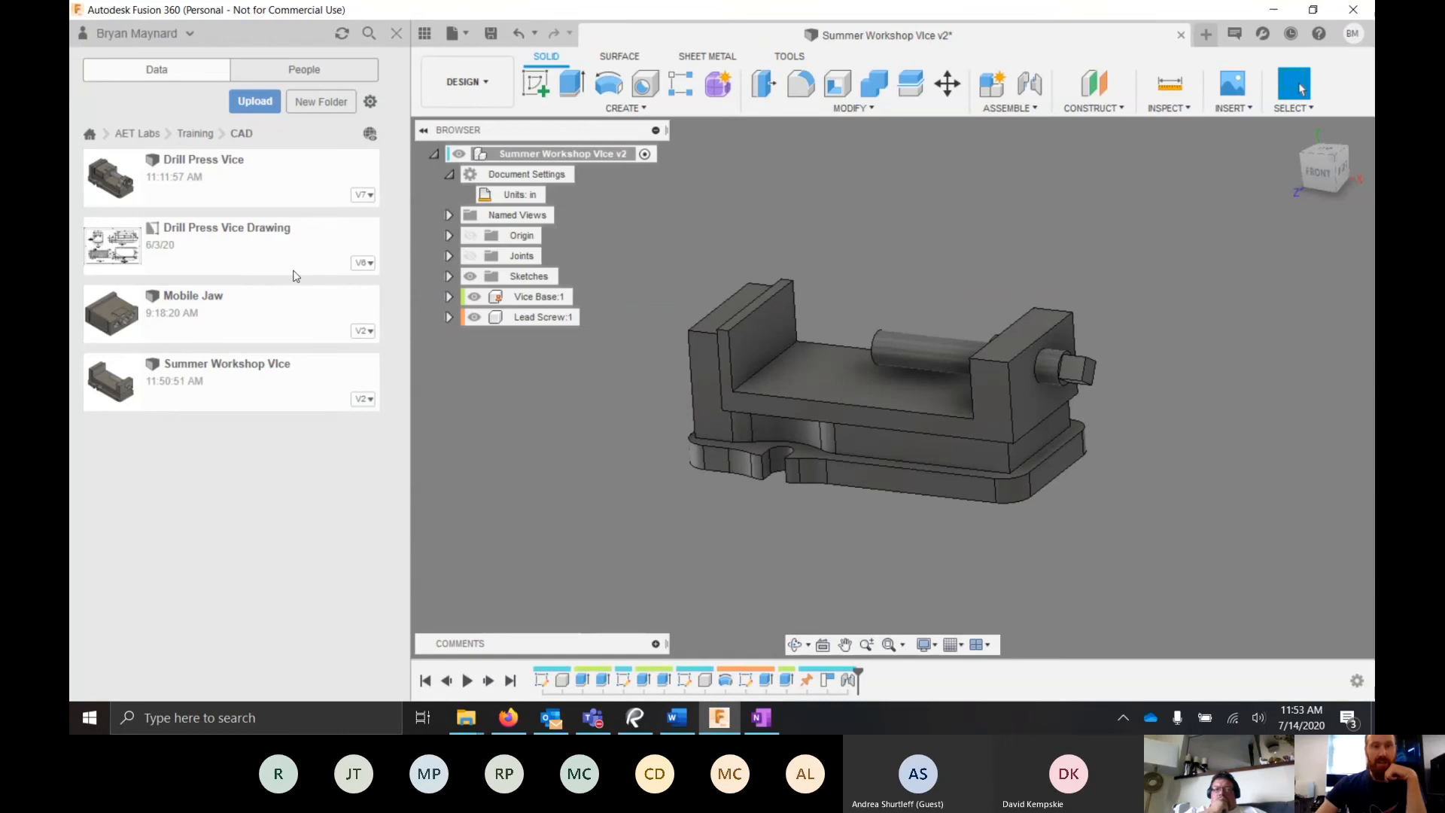
left_click(263, 106)
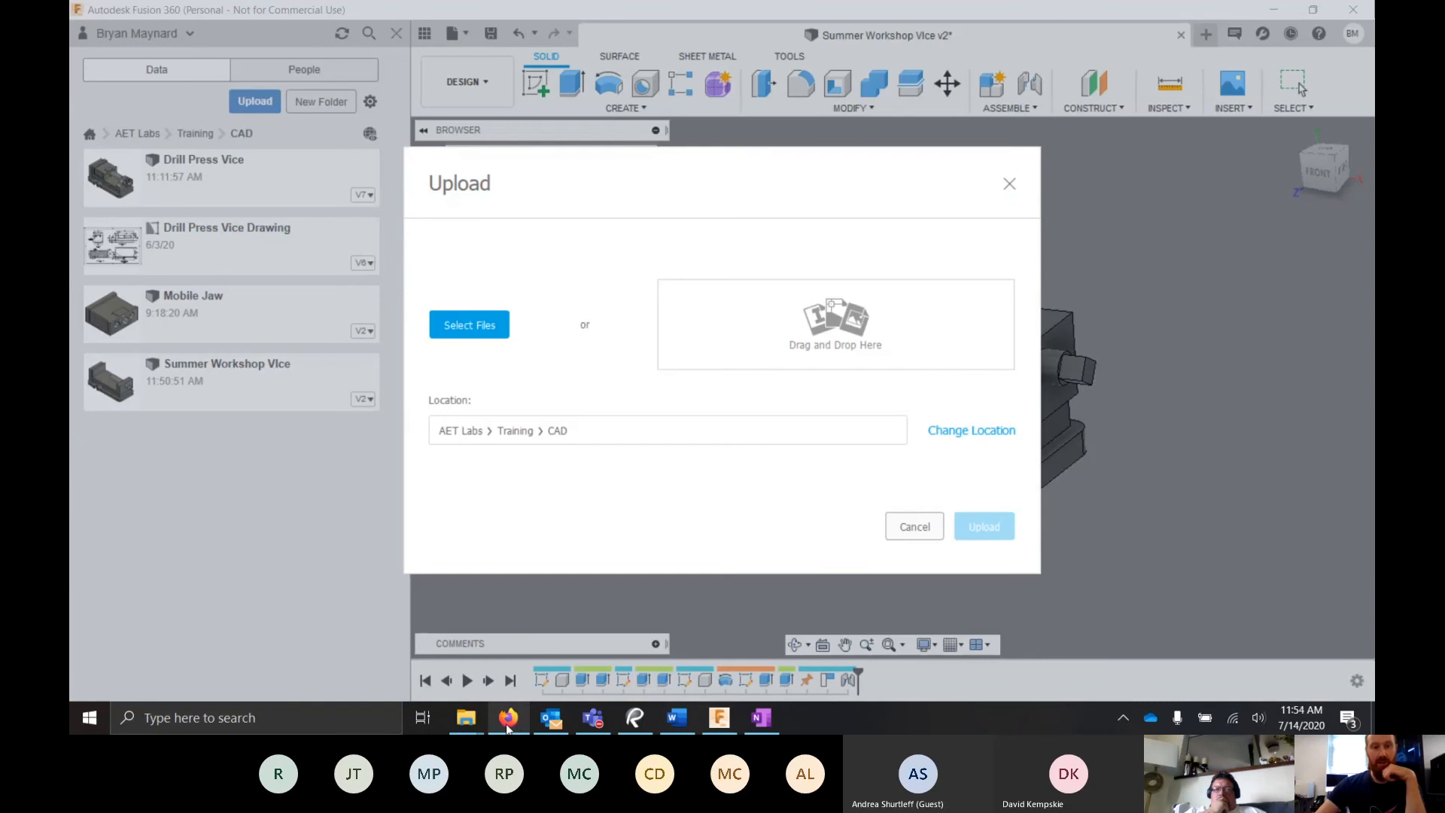
mouse_move(466, 717)
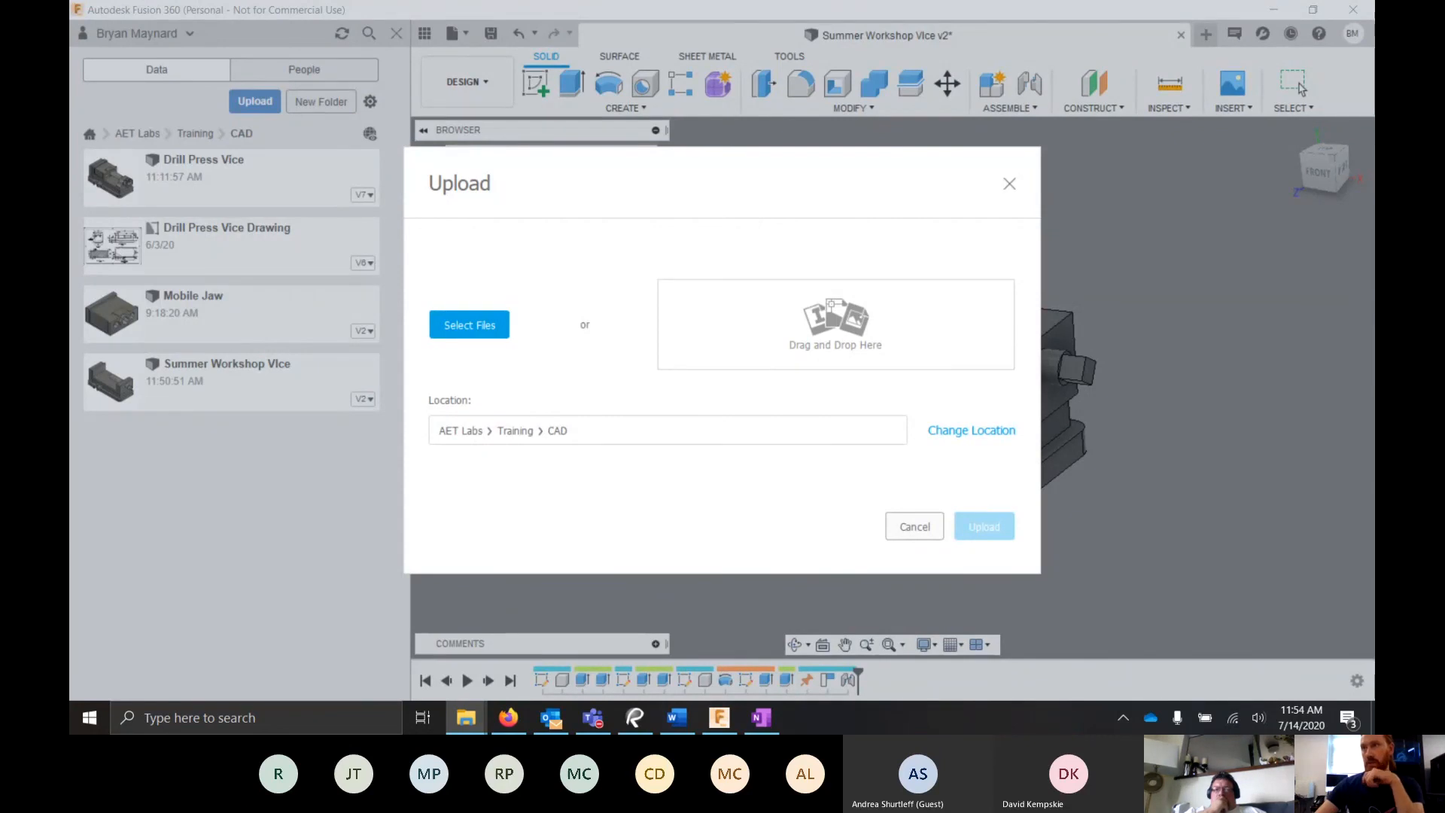
left_click_drag(1430, 146, 1017, 204)
left_click_drag(967, 340, 700, 329)
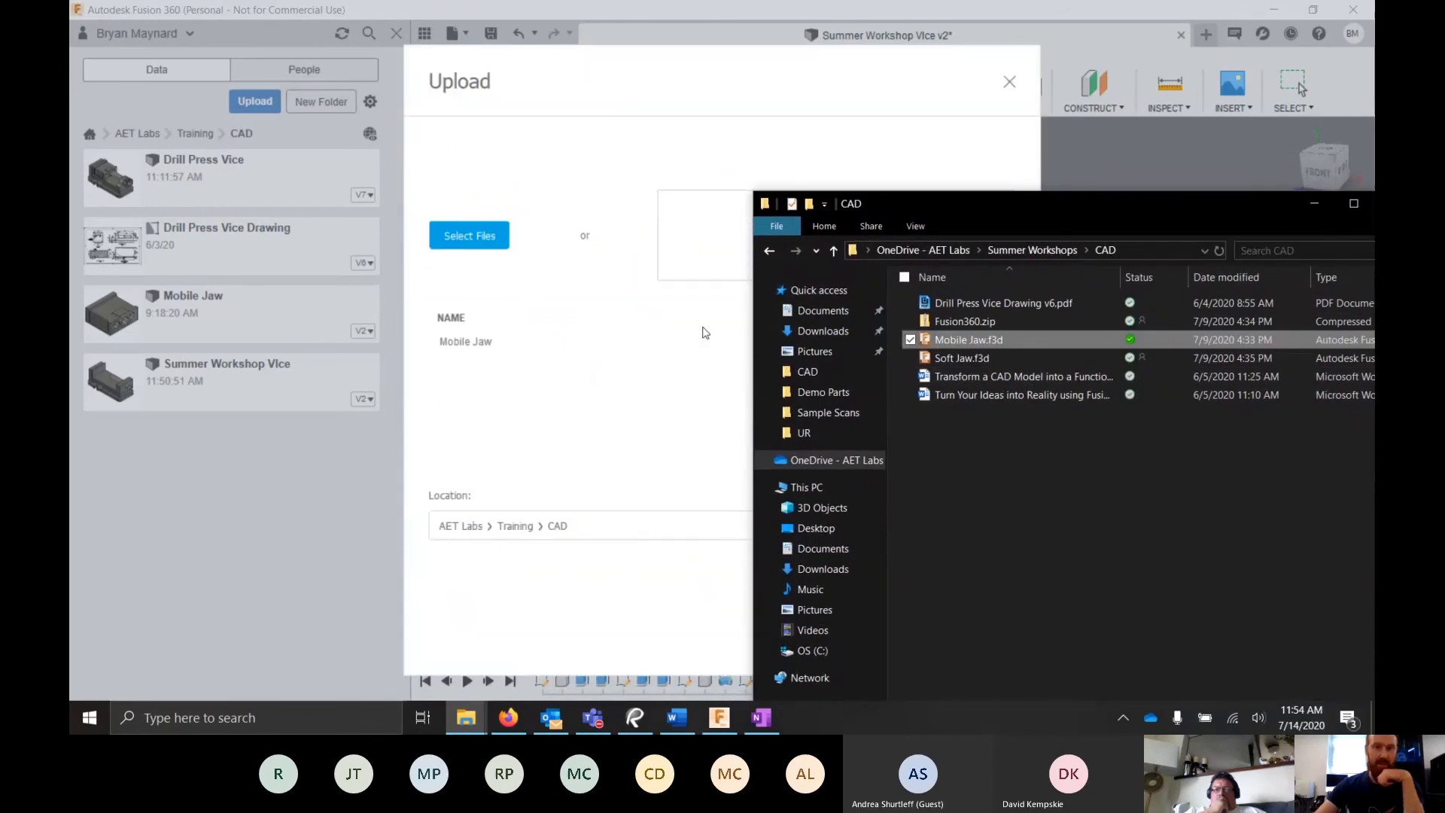
left_click_drag(1228, 202, 830, 199)
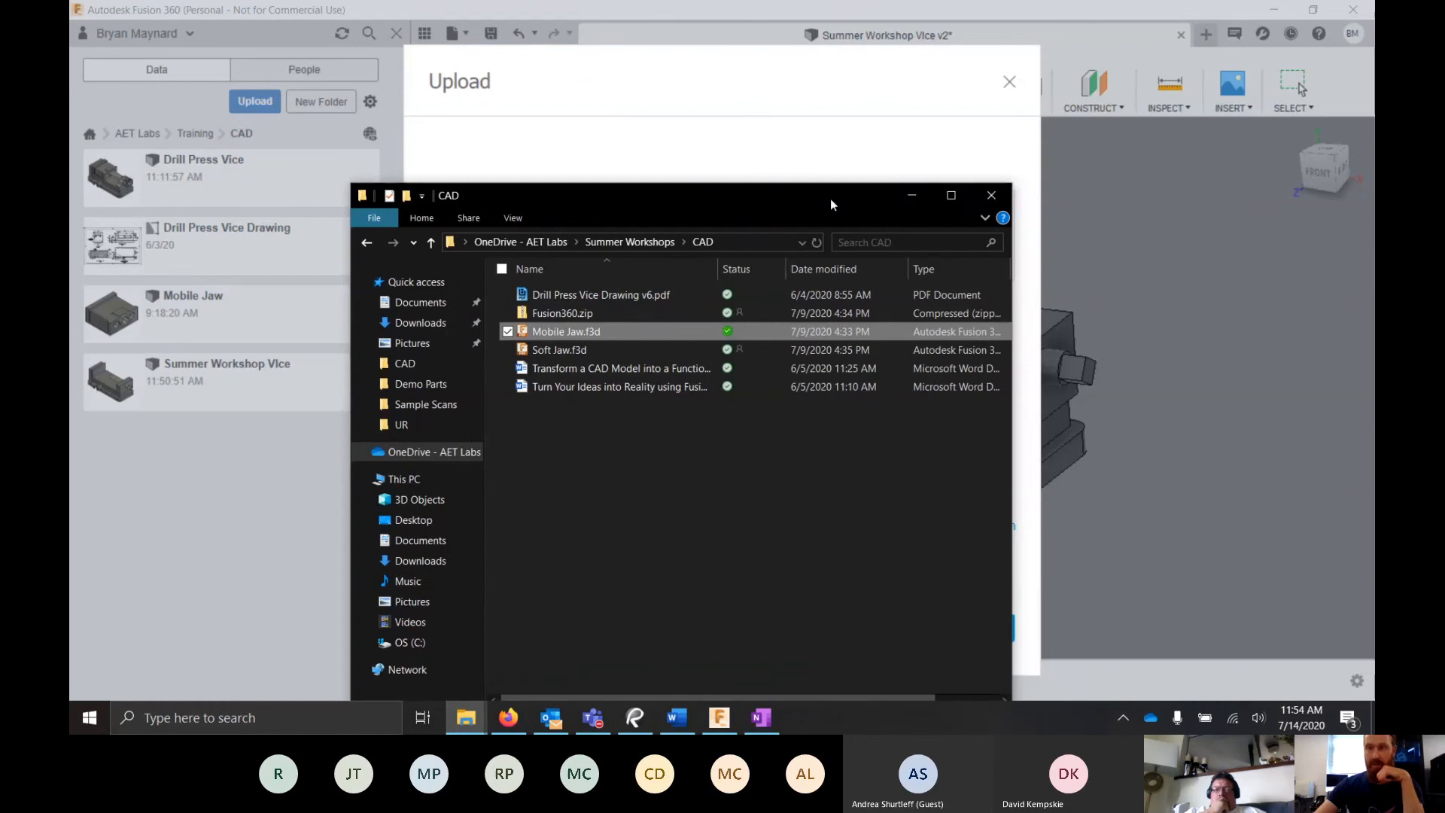
left_click(1004, 197)
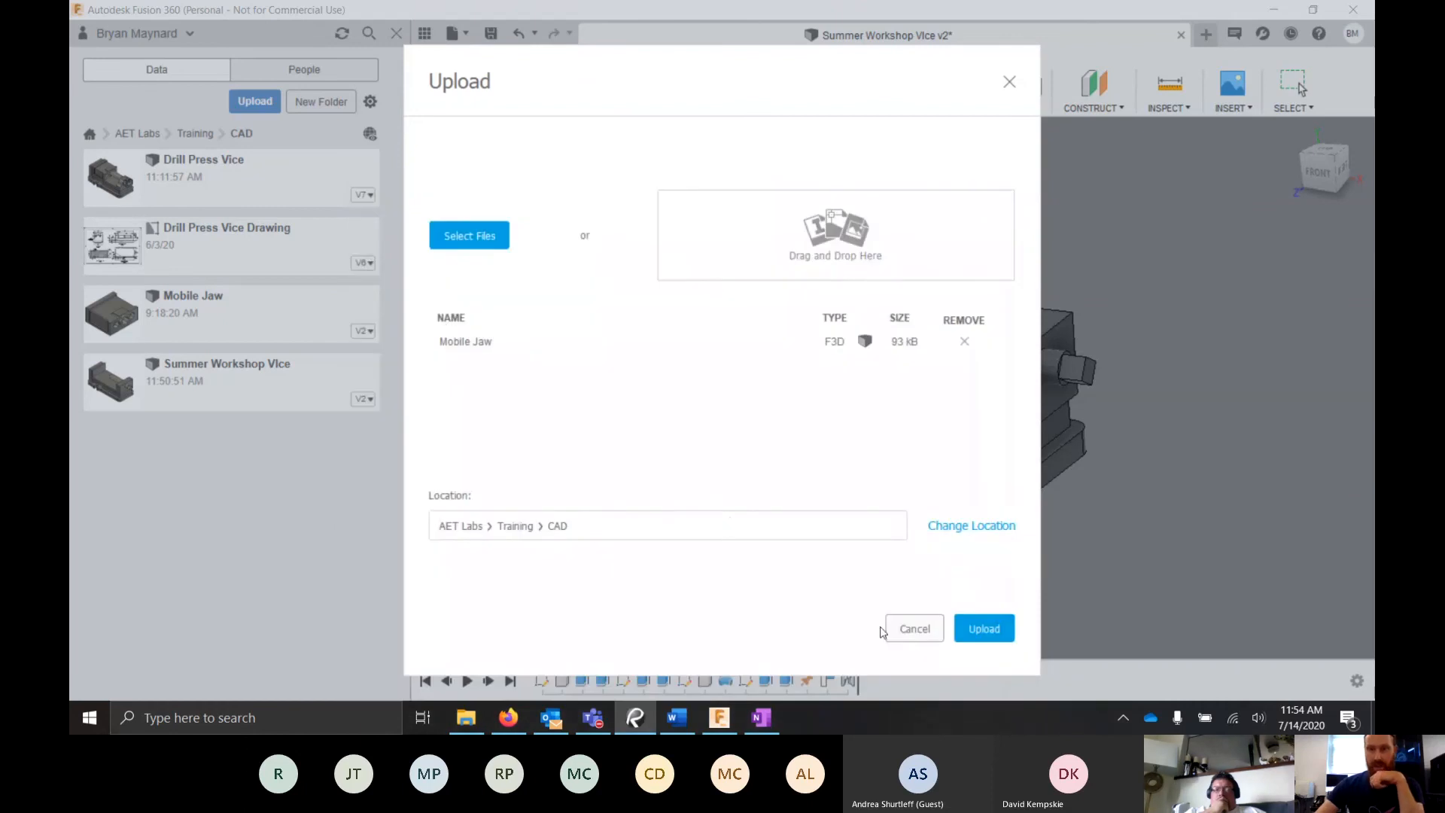
left_click(984, 629)
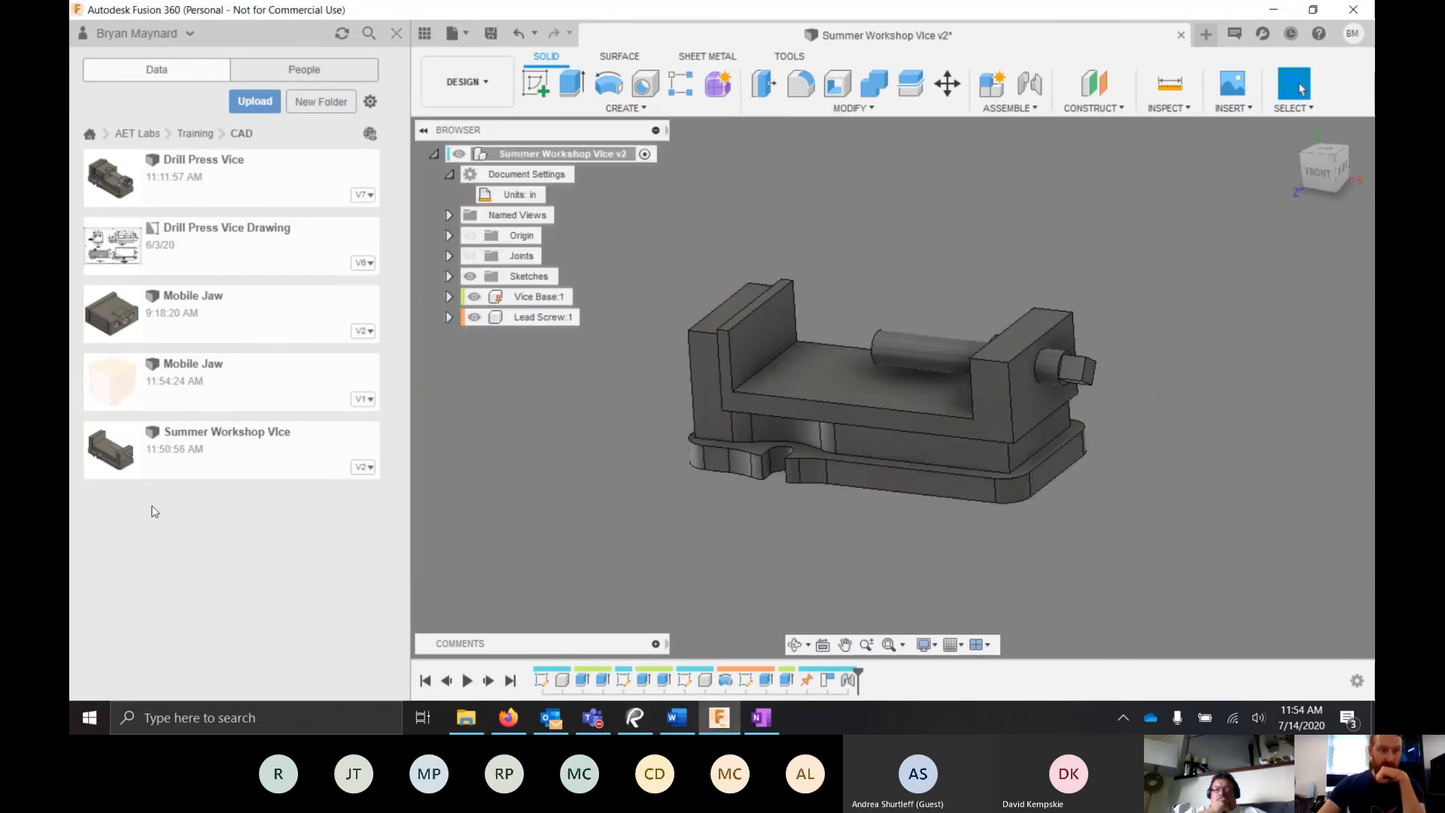
- Insert the existing V2 Mobile Jaw into the current design, keeping its default position
right_click(218, 313)
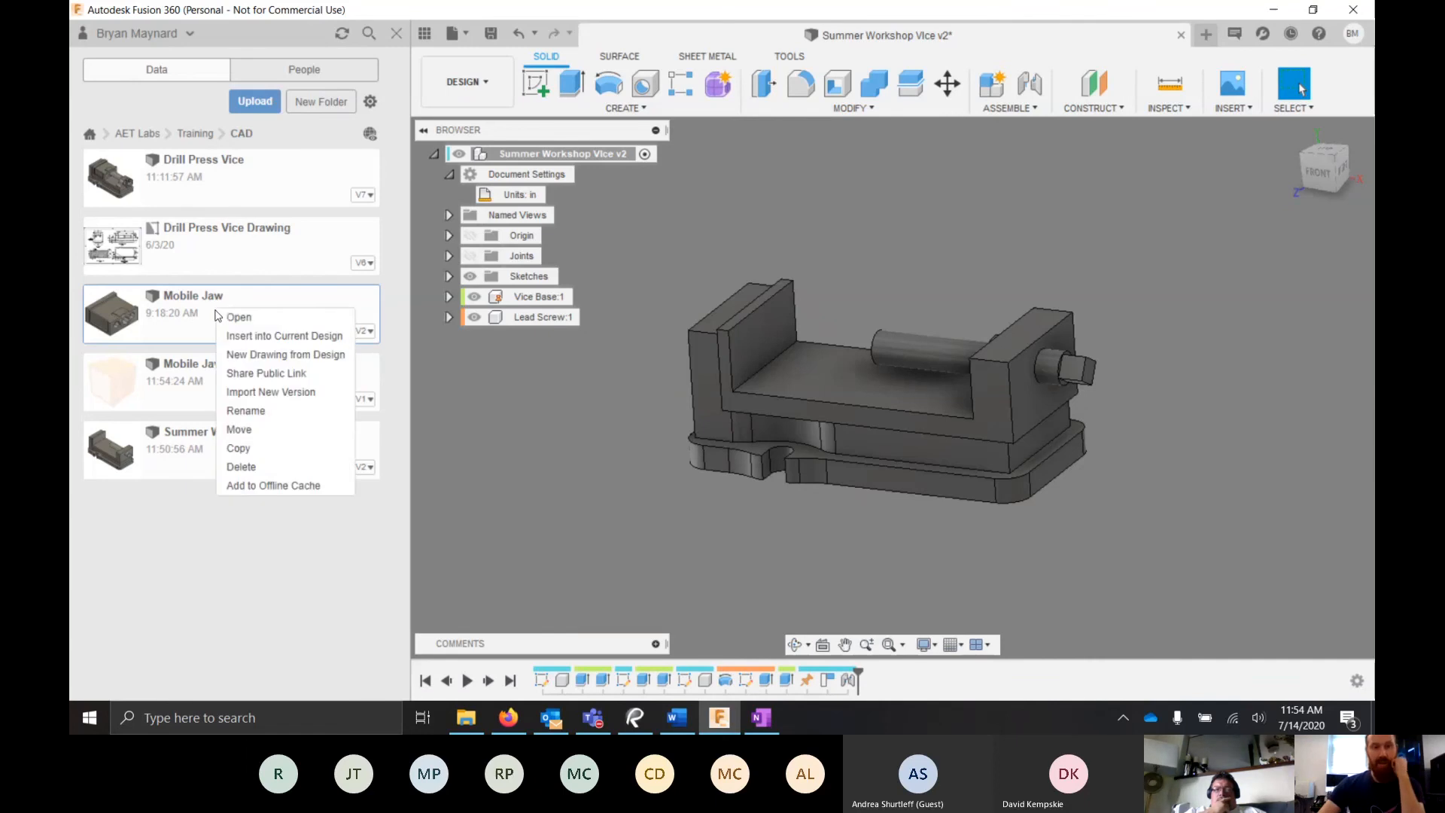
left_click(246, 336)
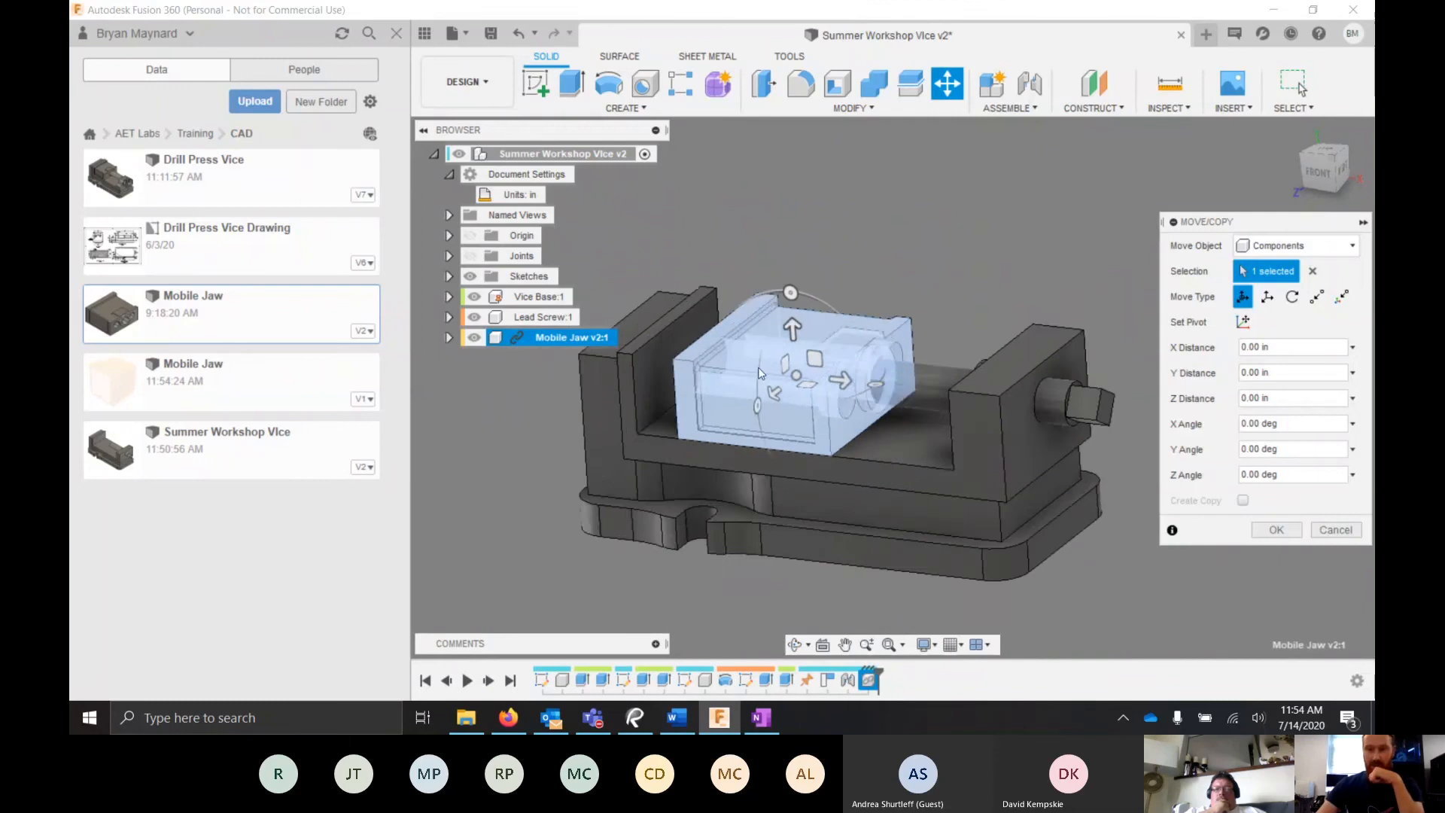
scroll(711, 415, "down", 3)
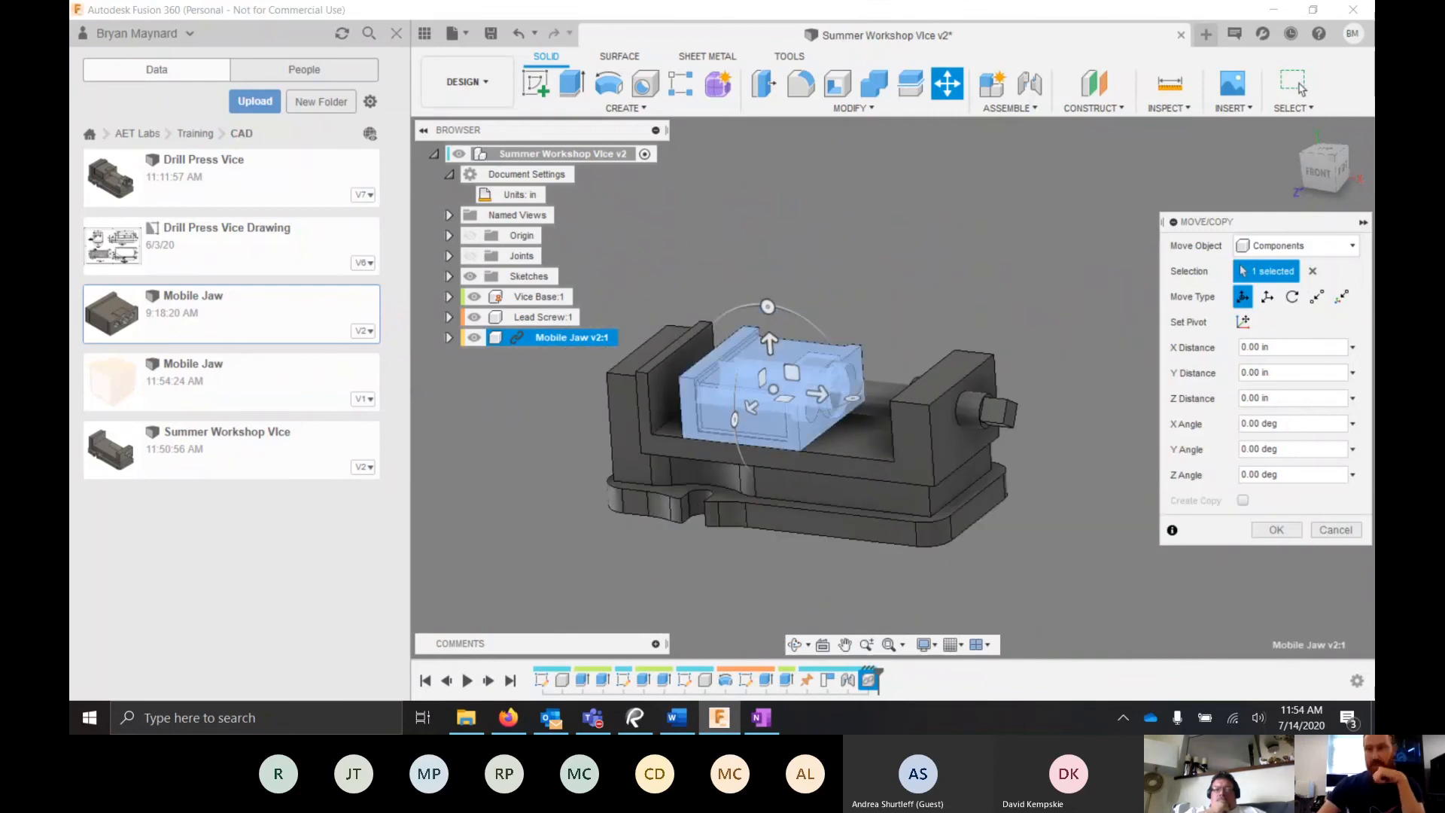
left_click(1281, 532)
- Move the Mobile Jaw out of the base to a spot above it and close the data panel
scroll(688, 458, "up", 3)
scroll(854, 364, "down", 3)
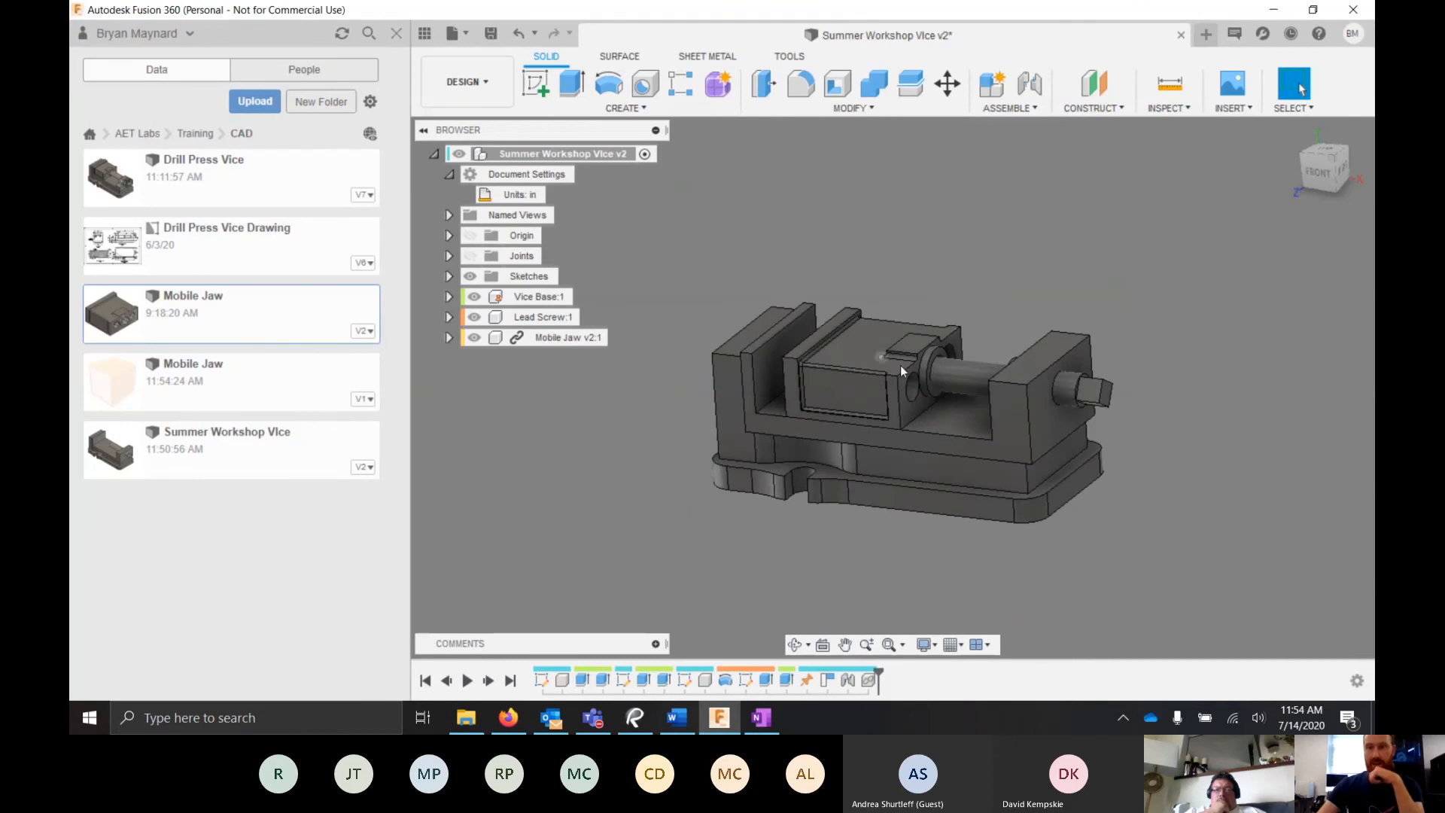
left_click_drag(845, 368, 922, 232)
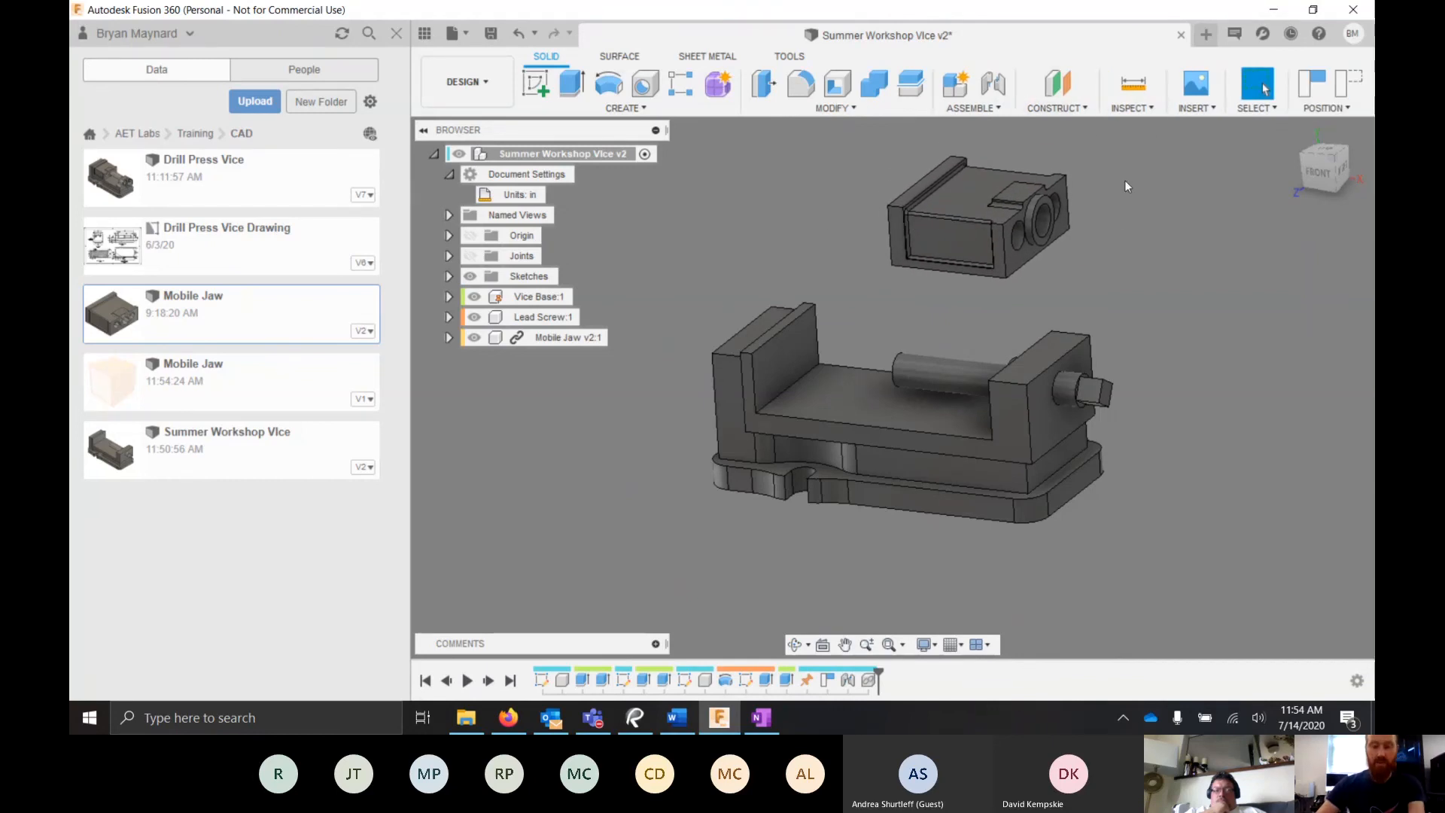
left_click(396, 33)
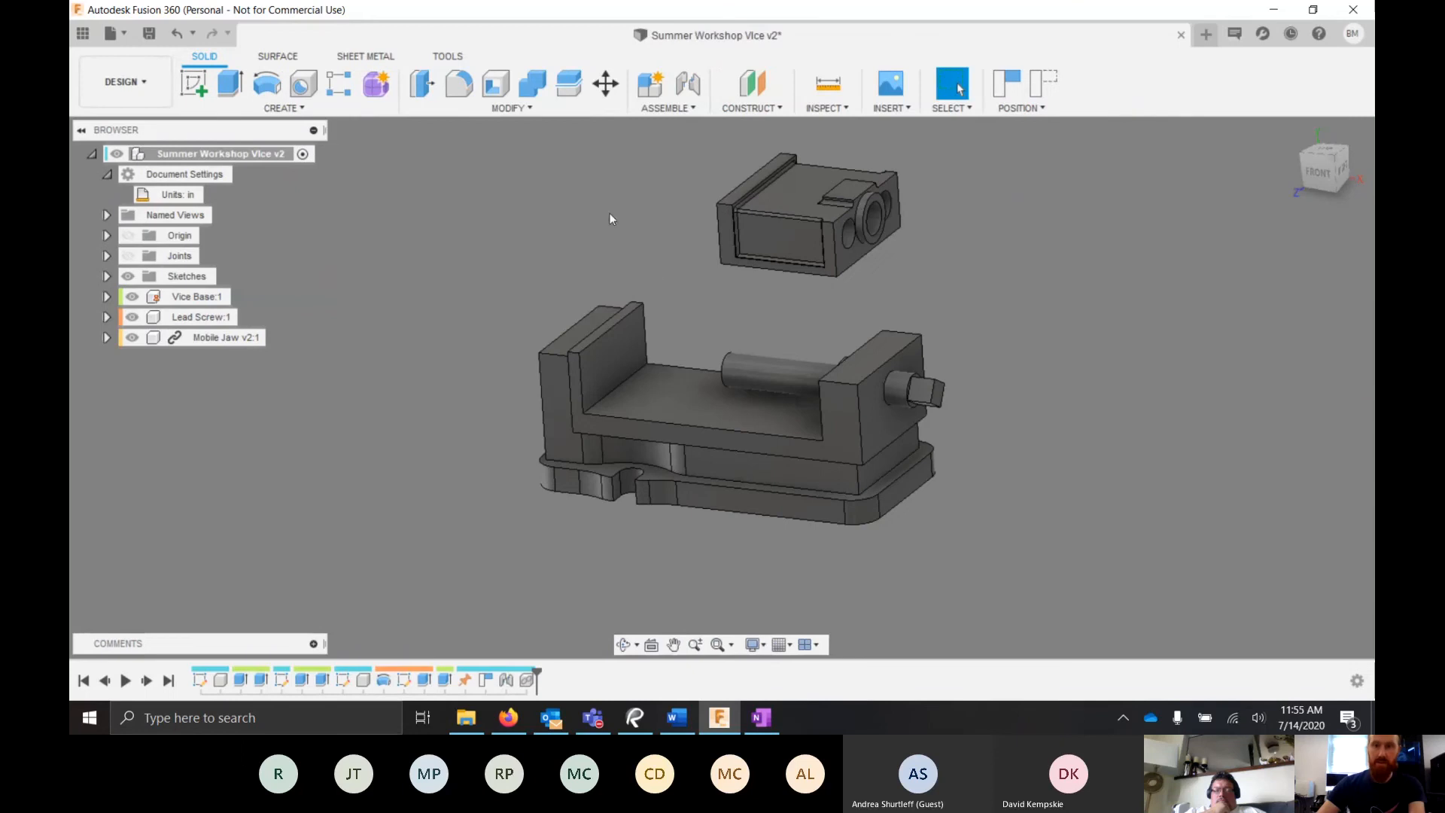
- Capture the moved component position and start a joint at the midpoint of the Mobile Jaw's underside edge nearest the jaw plate
middle_click_drag(749, 336, 690, 123, "shift")
left_click(688, 82)
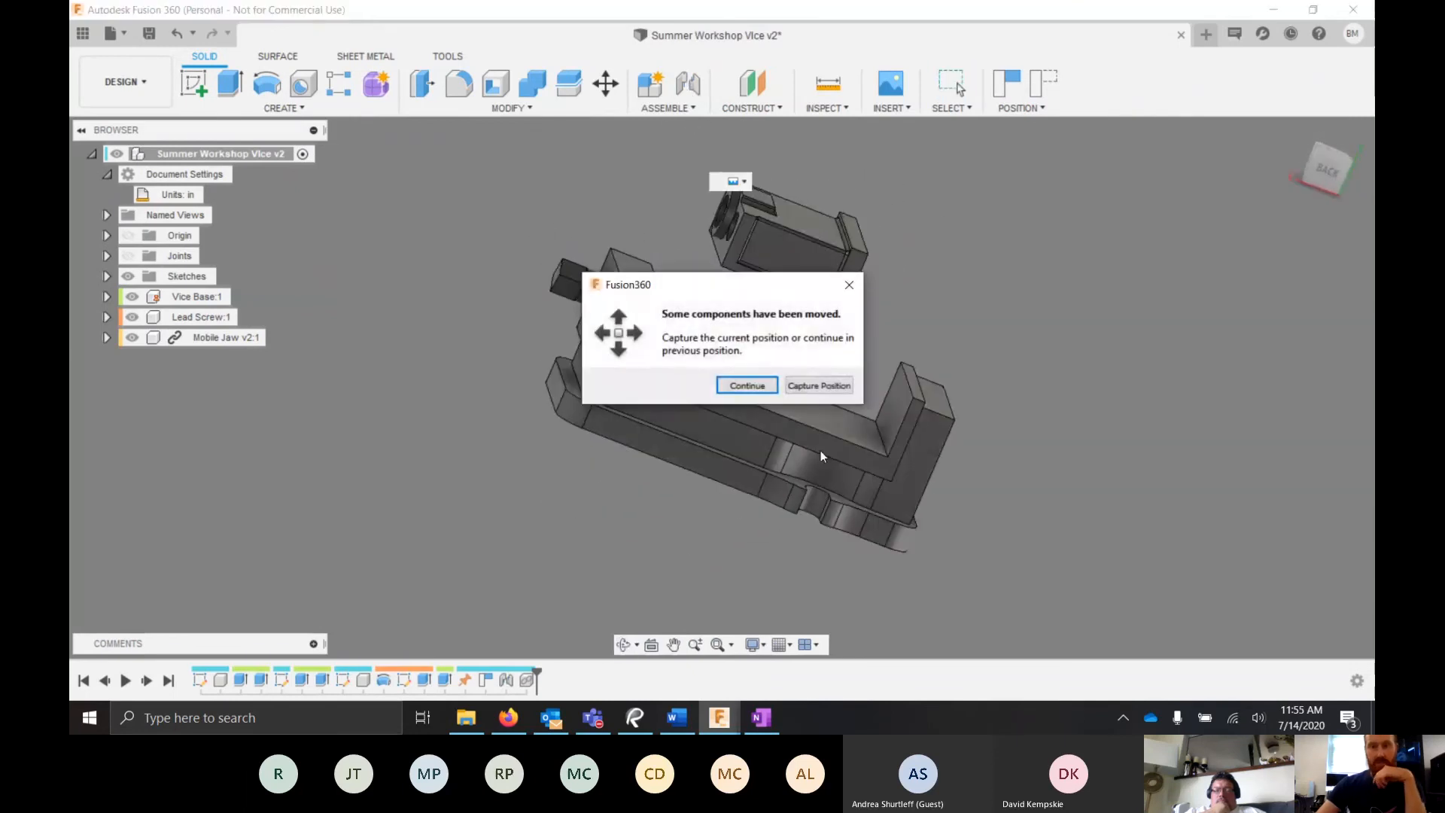
left_click(834, 385)
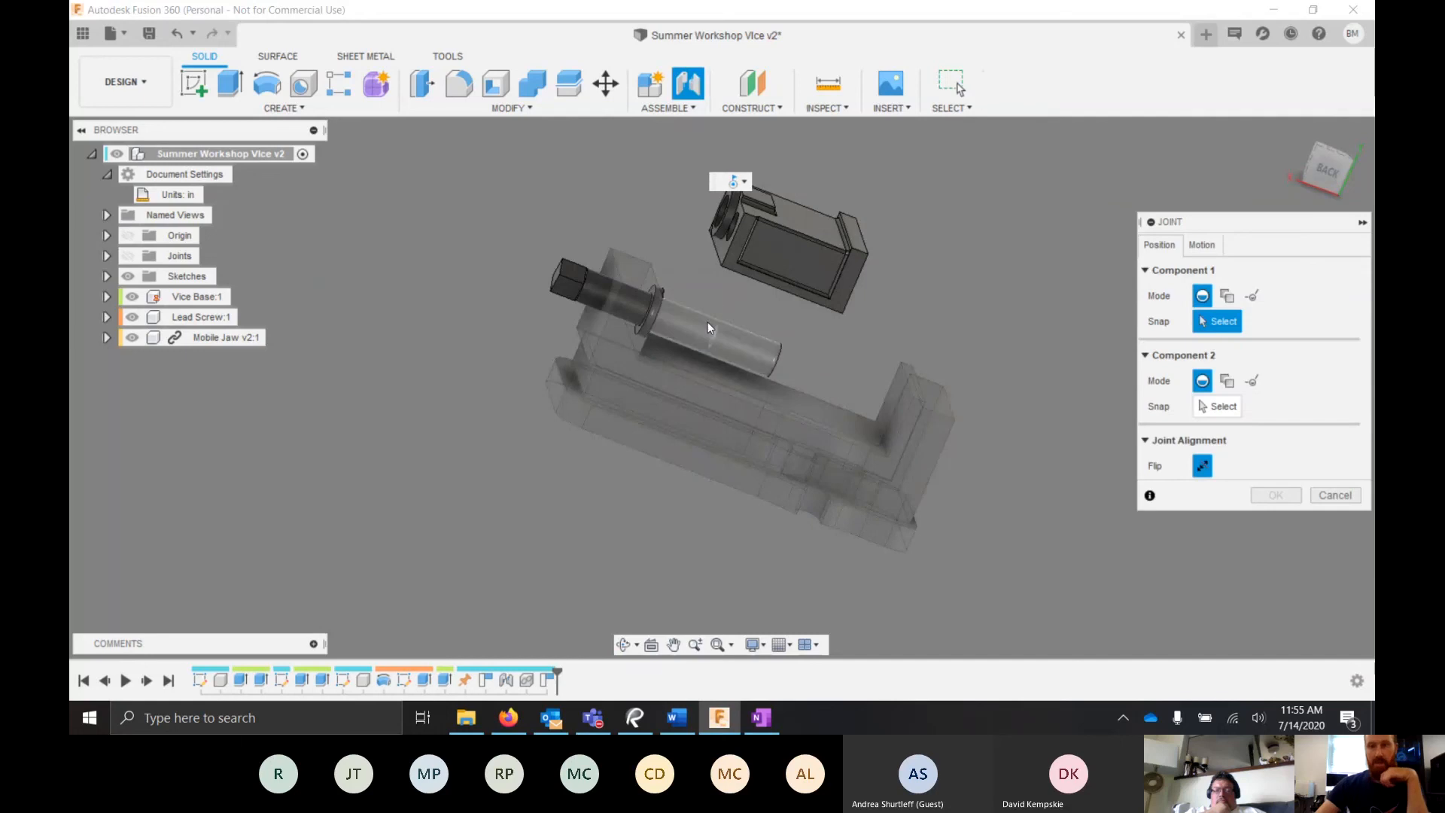
middle_click_drag(707, 322, 647, 248, "shift")
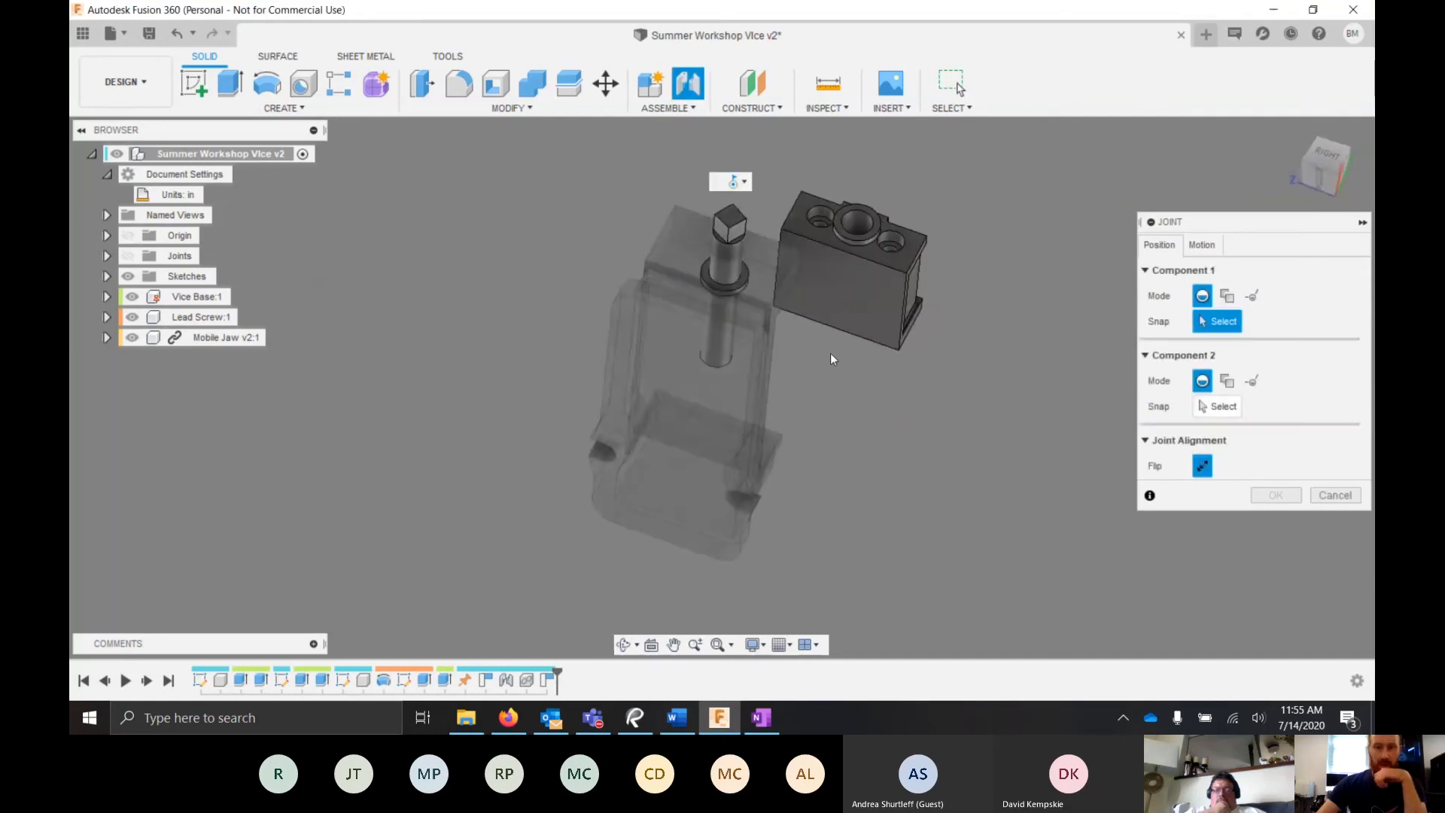
scroll(832, 358, "down", 5)
scroll(837, 361, "up", 4)
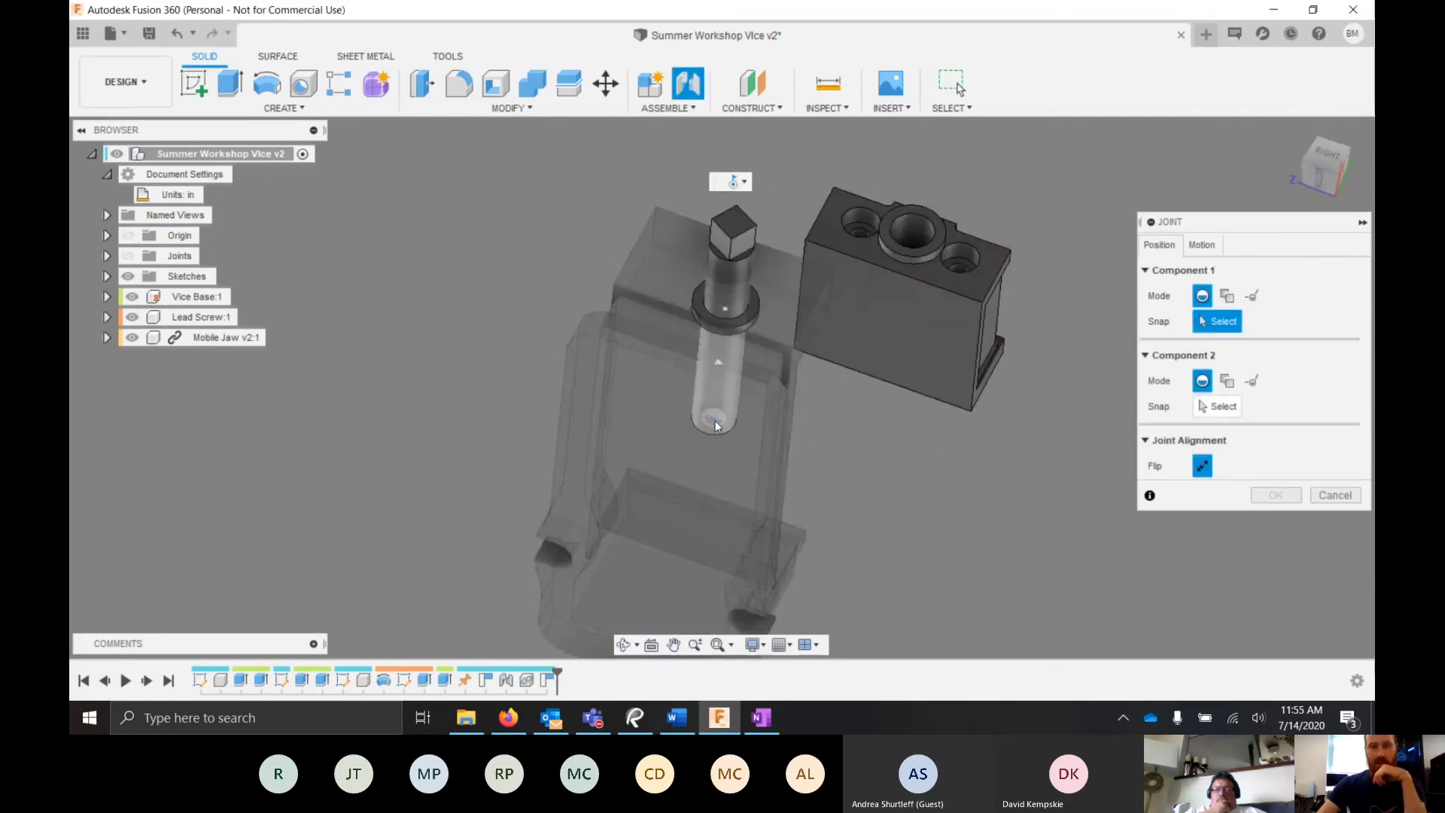
scroll(823, 451, "down", 3)
scroll(822, 437, "up", 2)
scroll(822, 426, "up", 3)
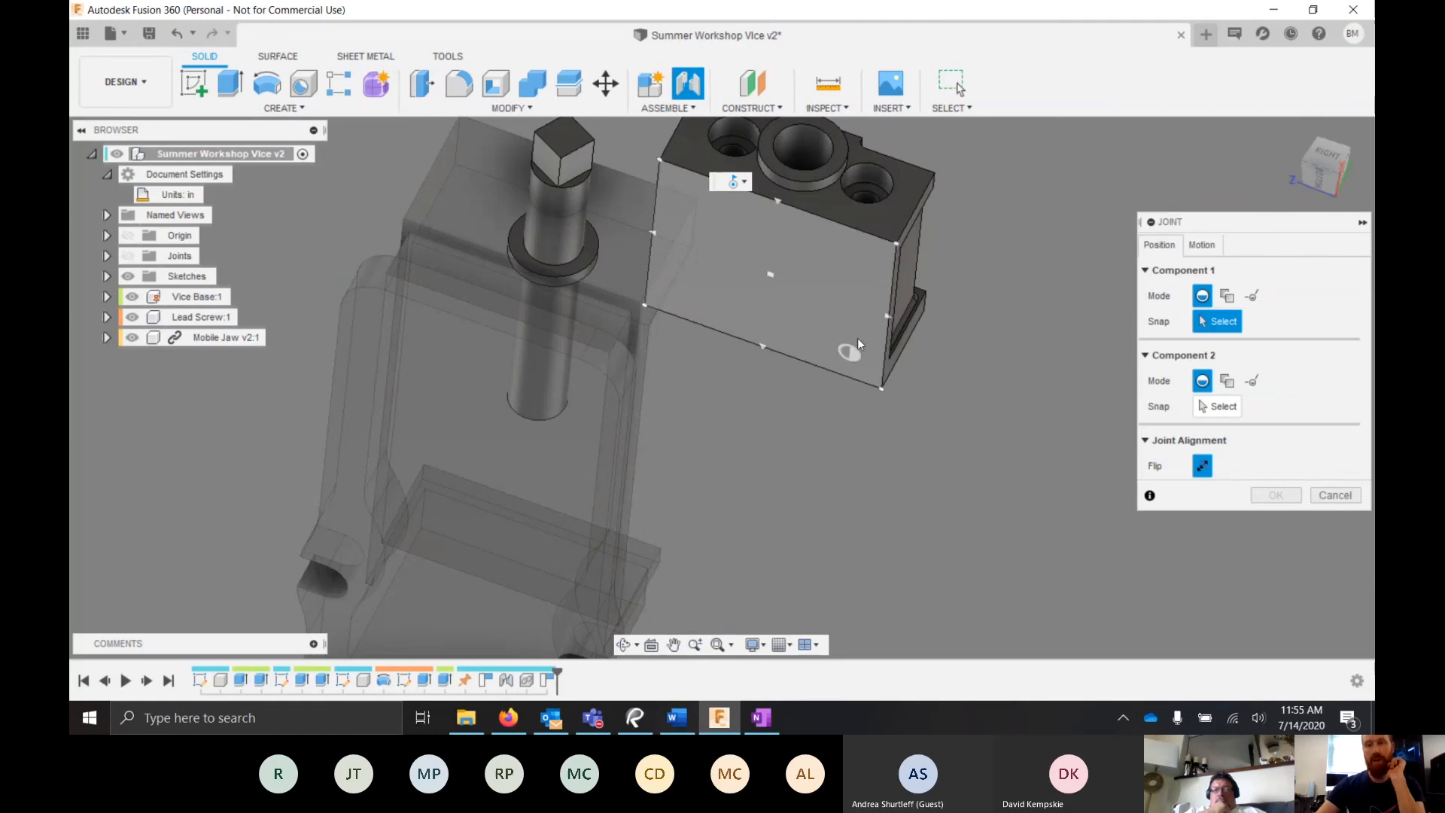
left_click(763, 336)
- Snap the joint's second component to the midpoint of the edge where the Vice Base bed meets the fixed jaw
middle_click_drag(763, 335, 797, 278, "shift")
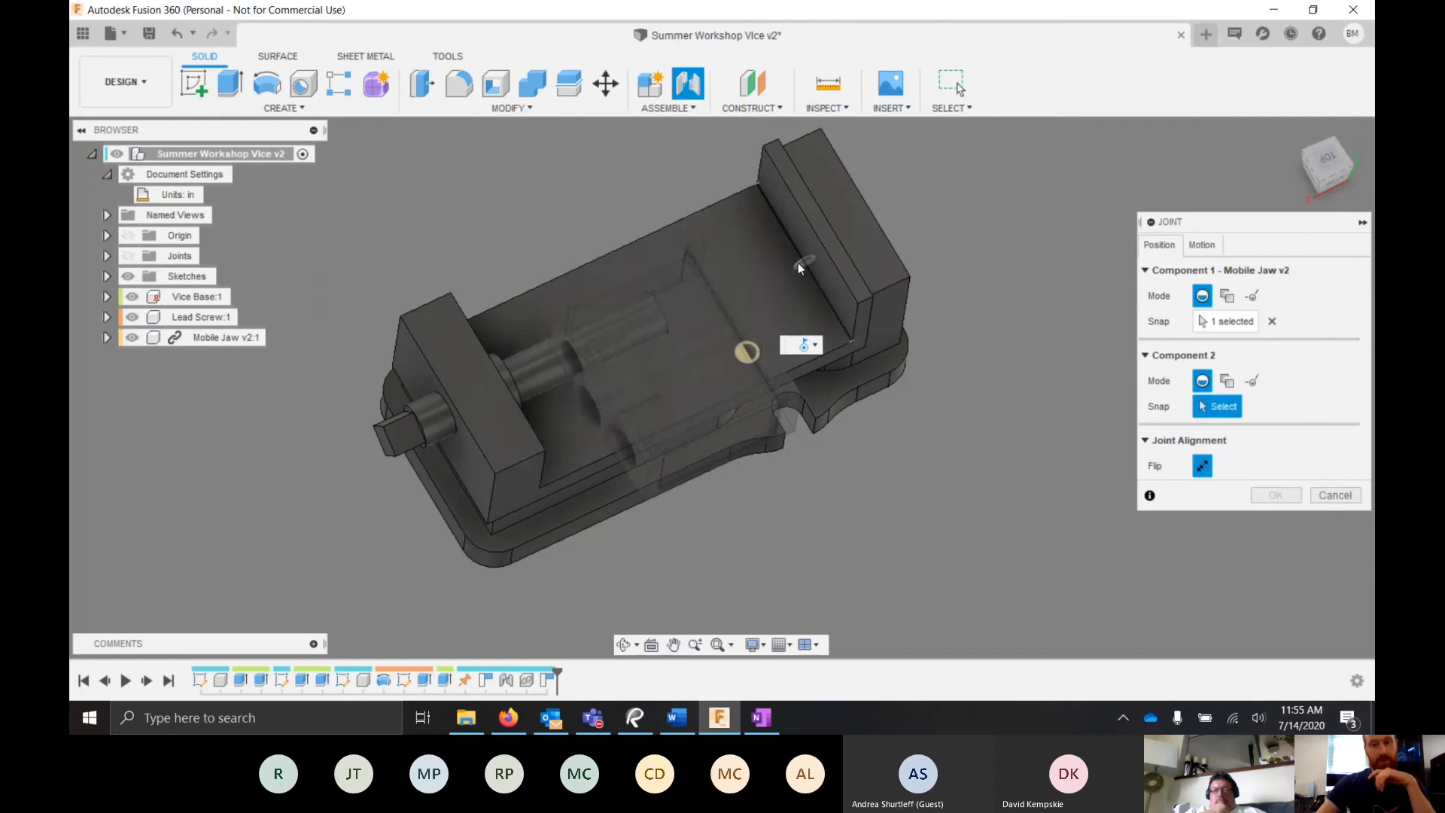
left_click(799, 265)
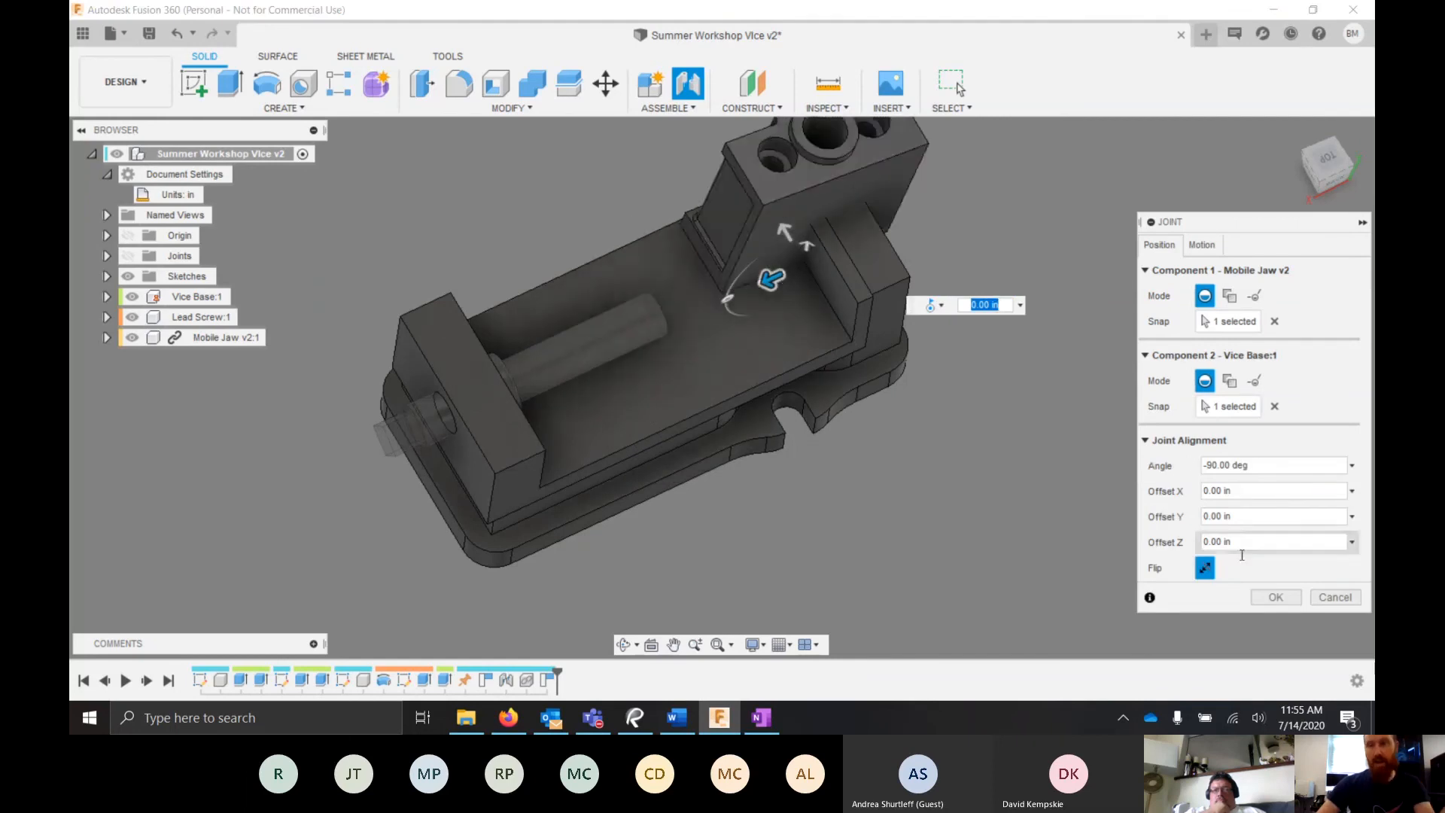
left_click(1274, 407)
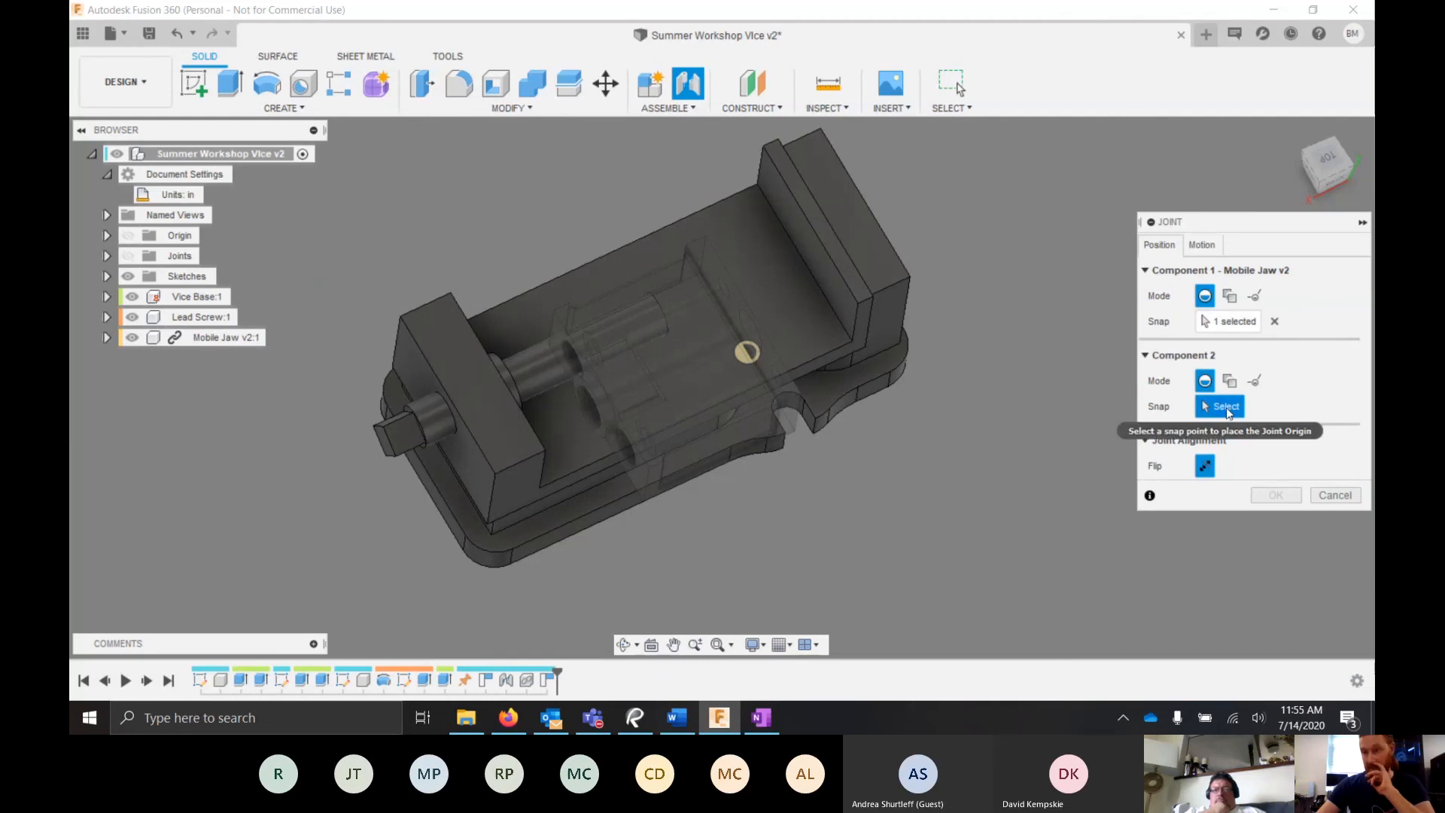
left_click(783, 269)
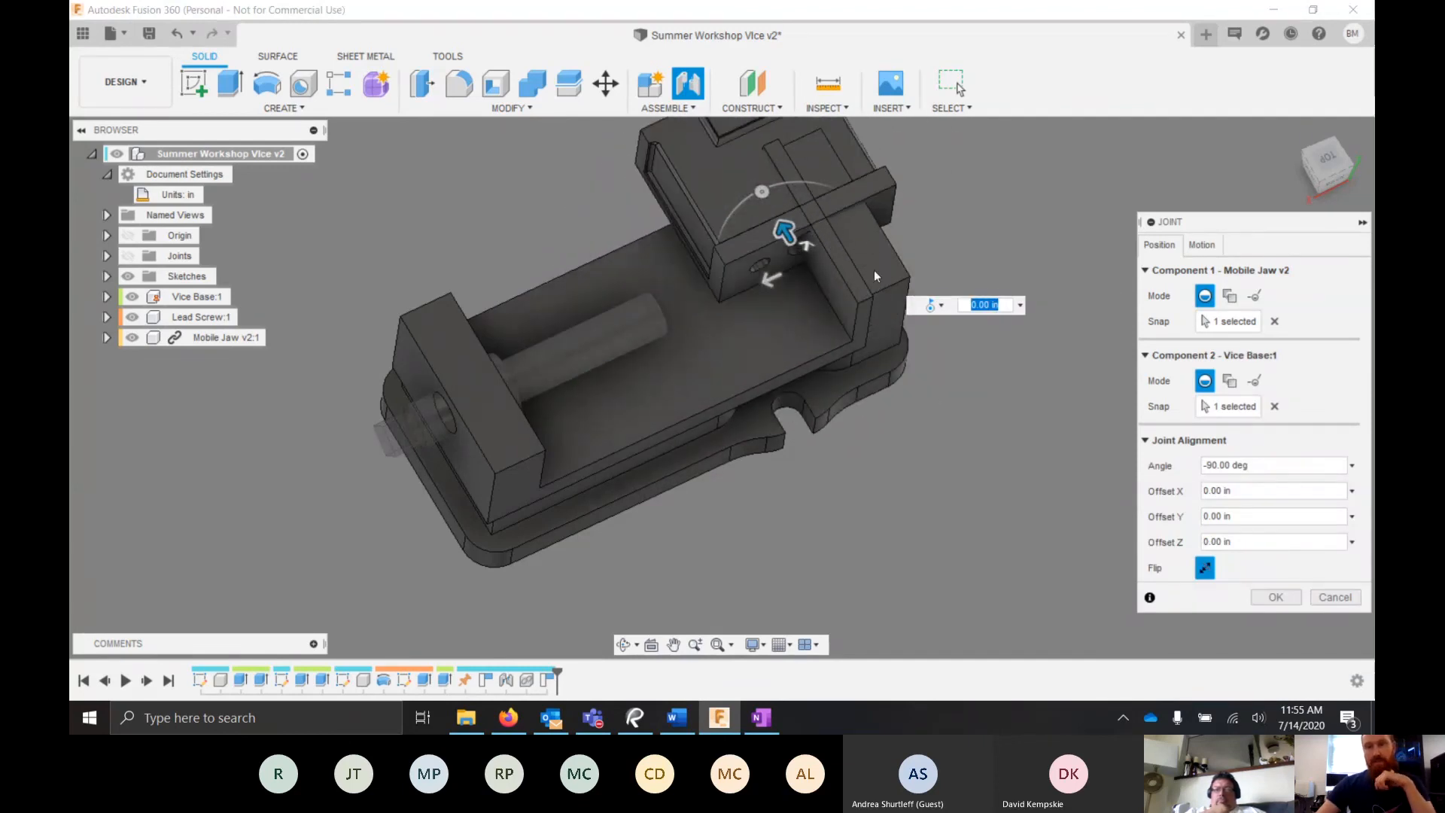
- Set the Mobile Jaw joint's motion type to Slider along the Y axis
left_click(1201, 245)
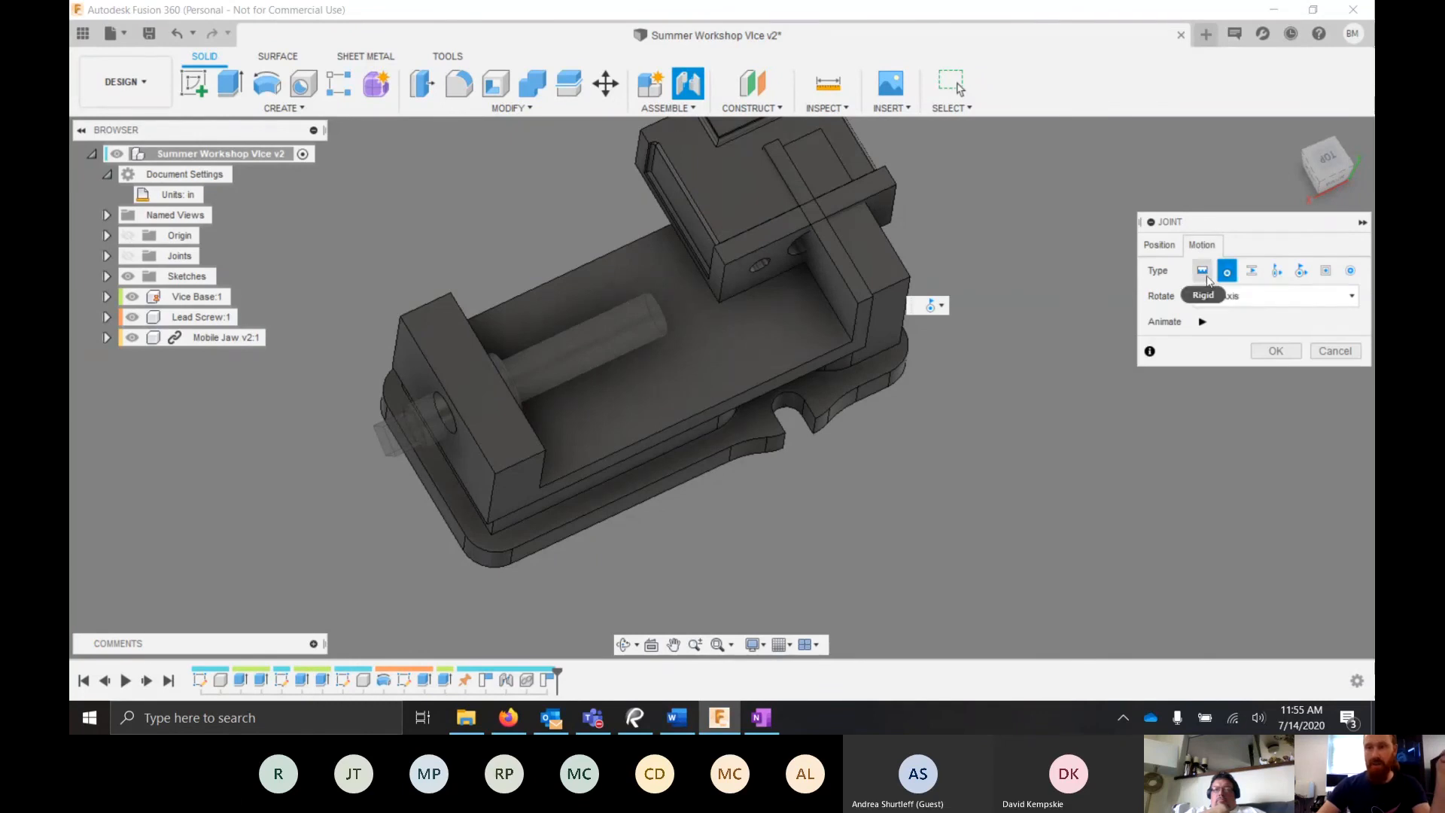
left_click(1203, 276)
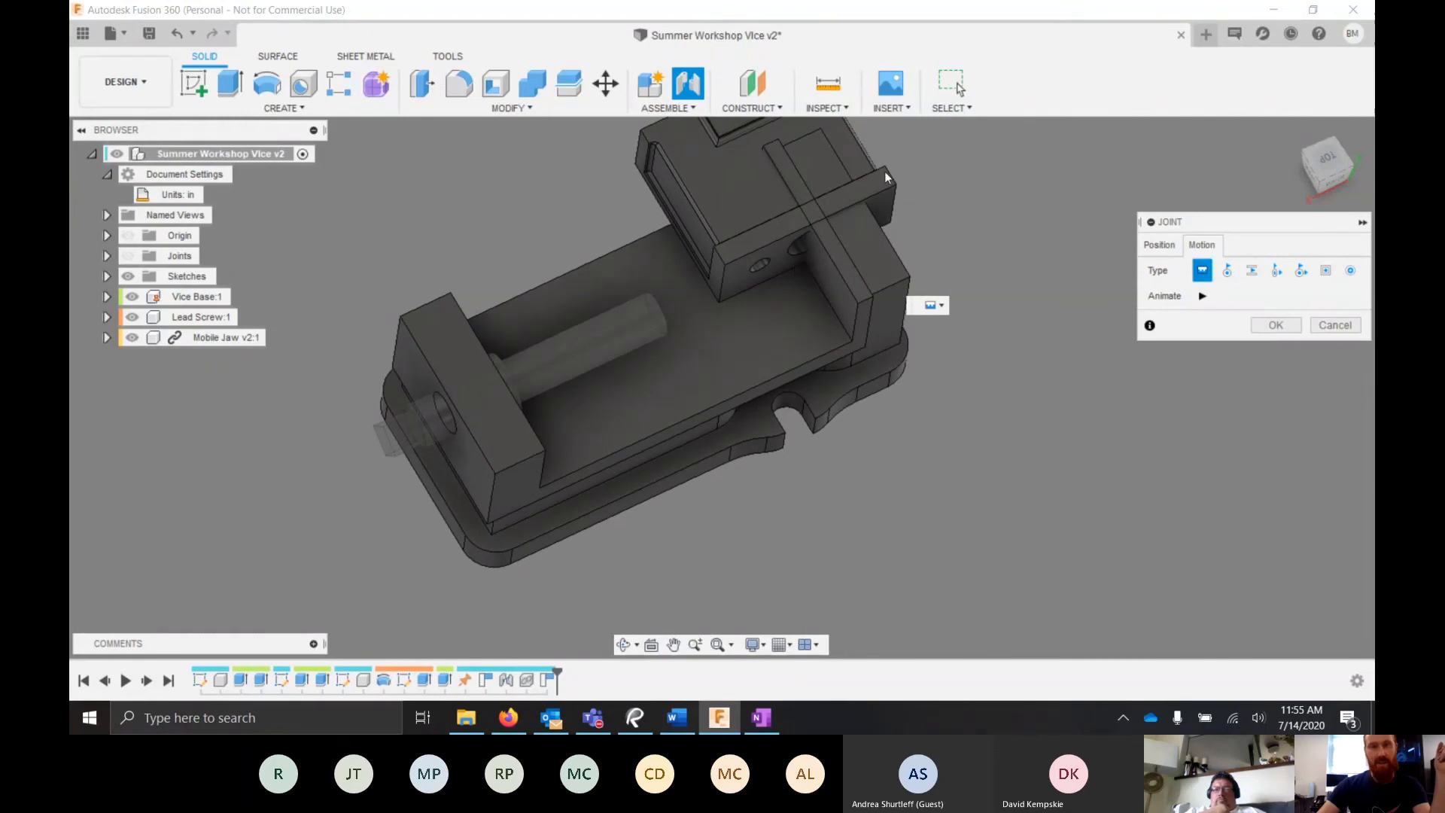
left_click(1252, 275)
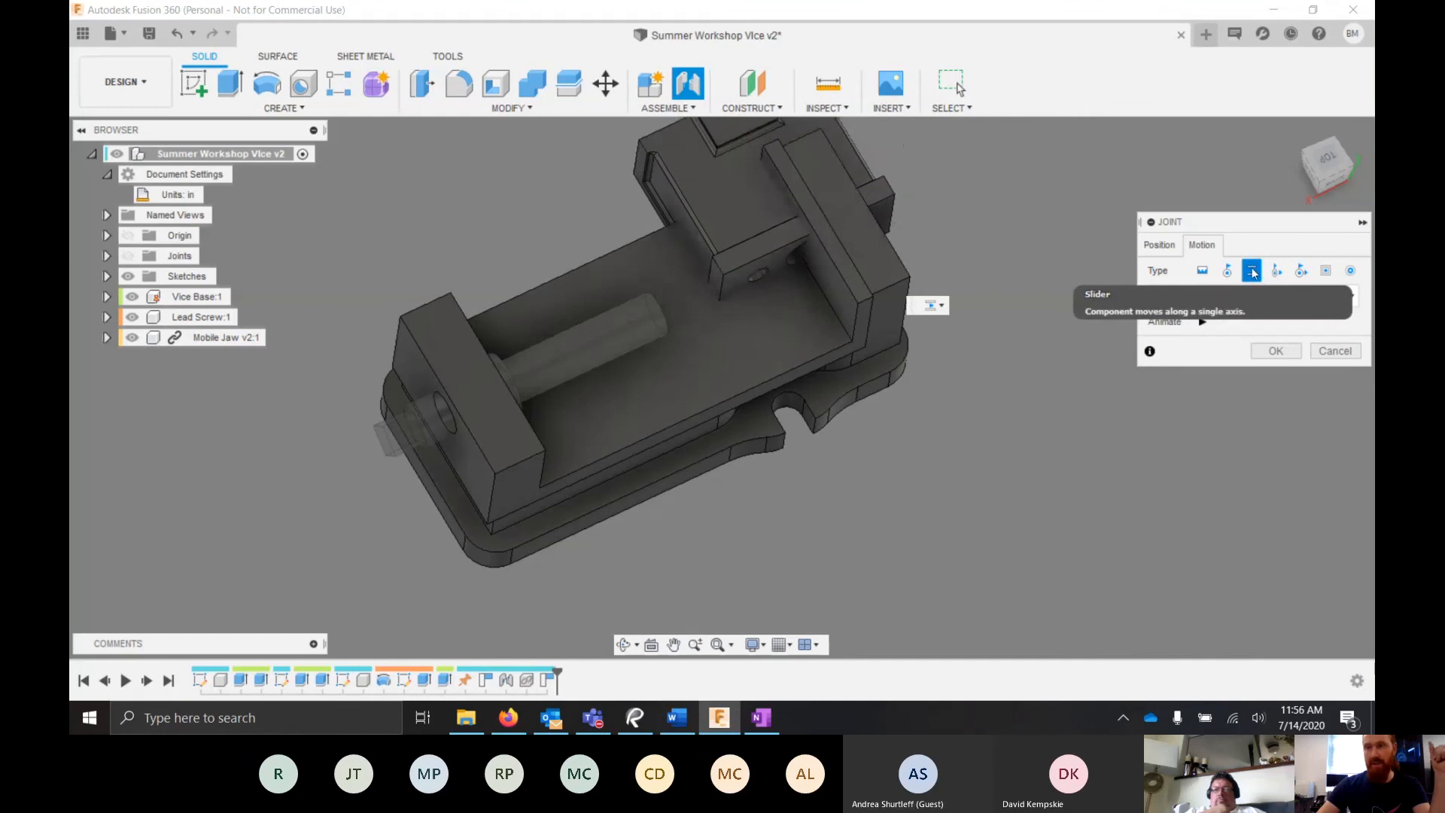
left_click(1251, 295)
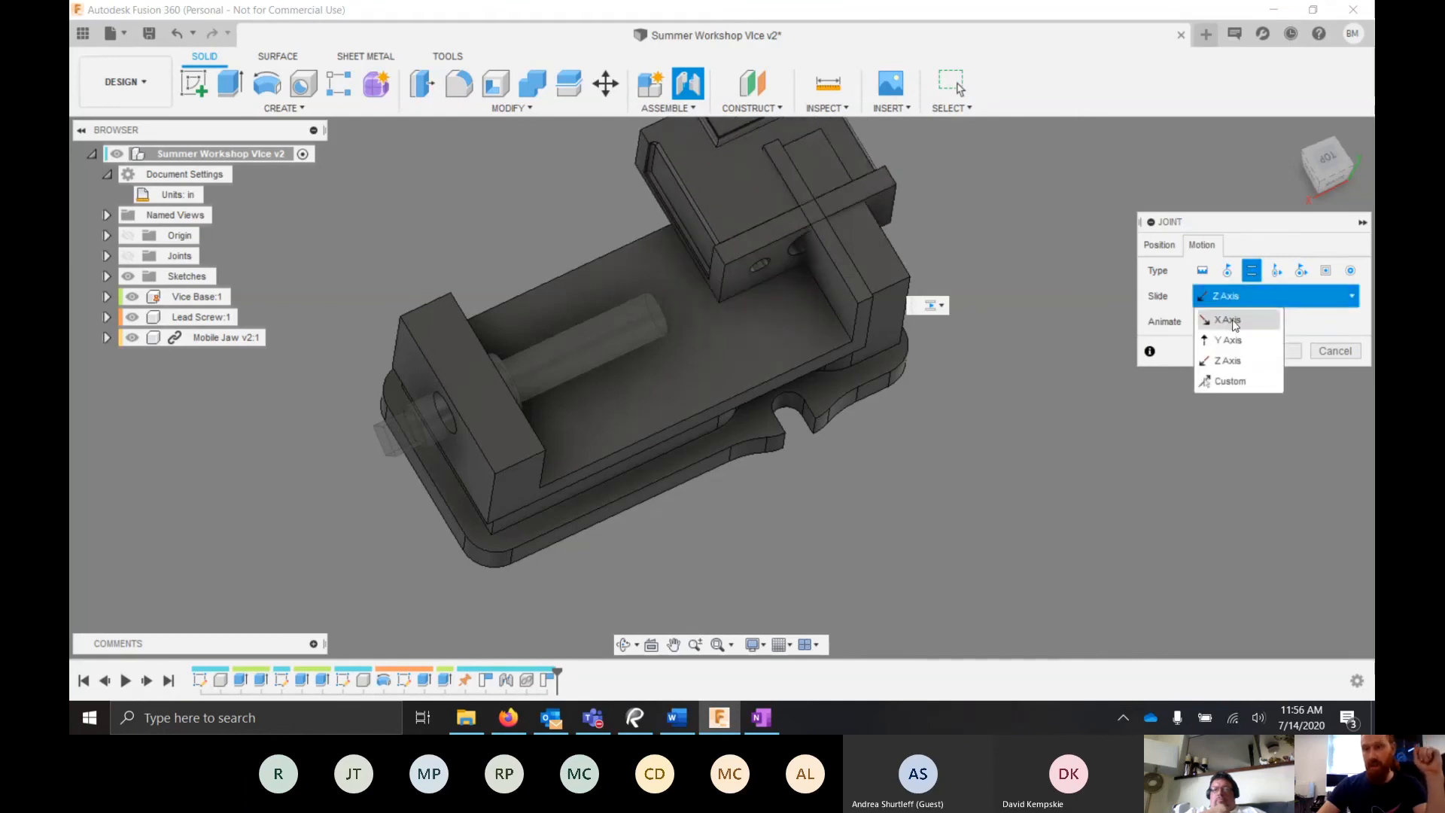
left_click(1234, 322)
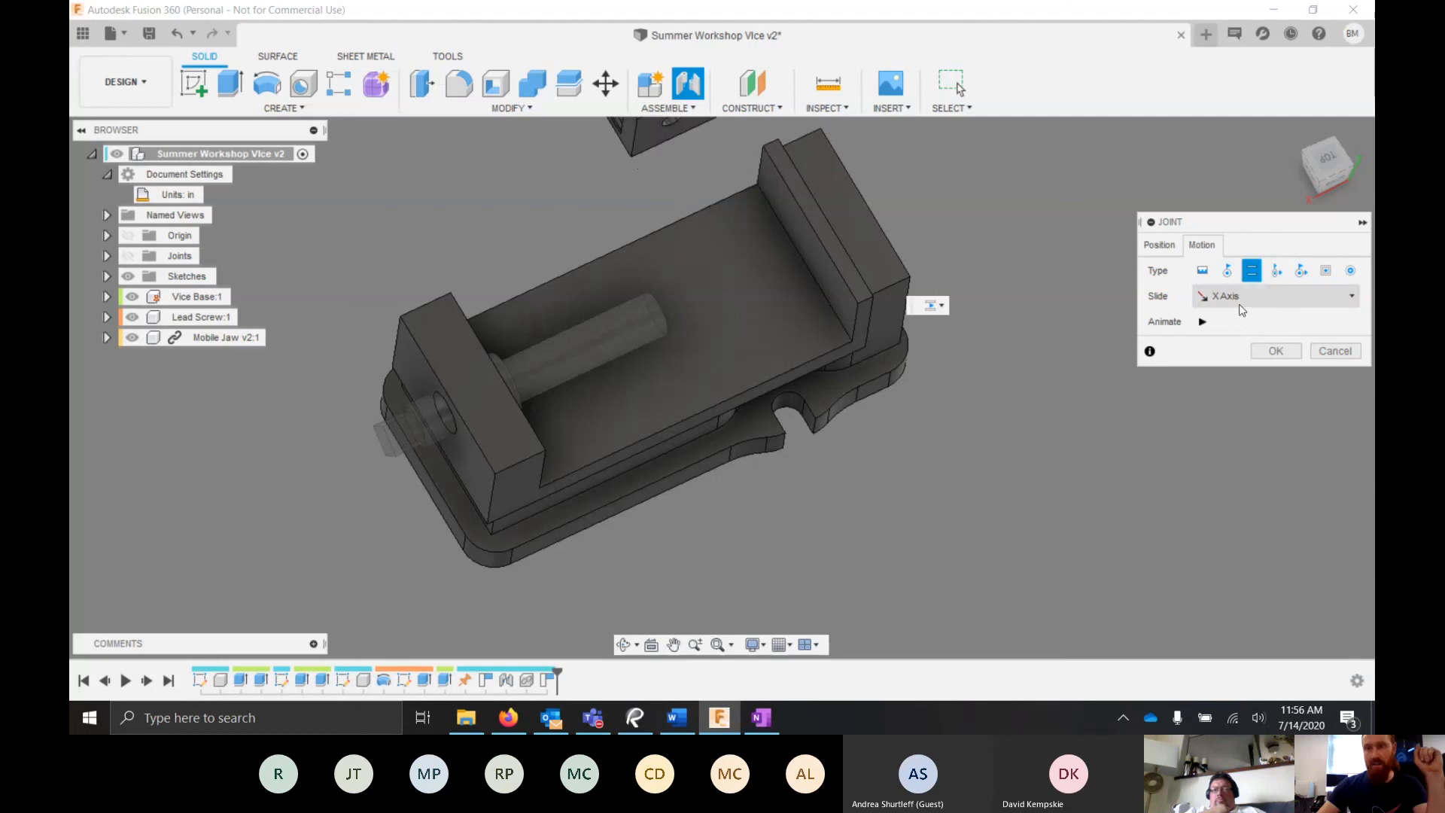
left_click(1245, 299)
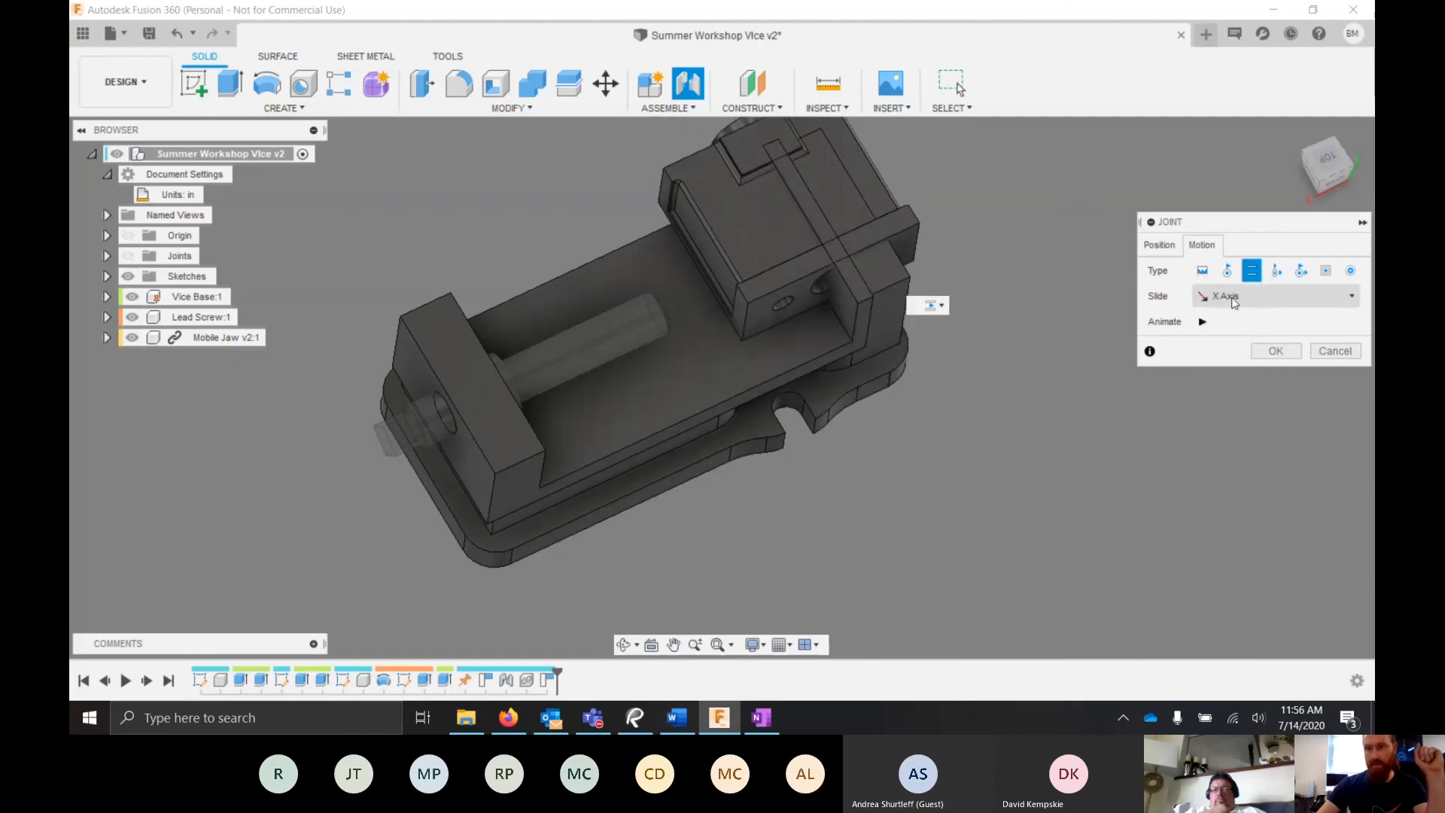
left_click(1238, 298)
left_click(1235, 298)
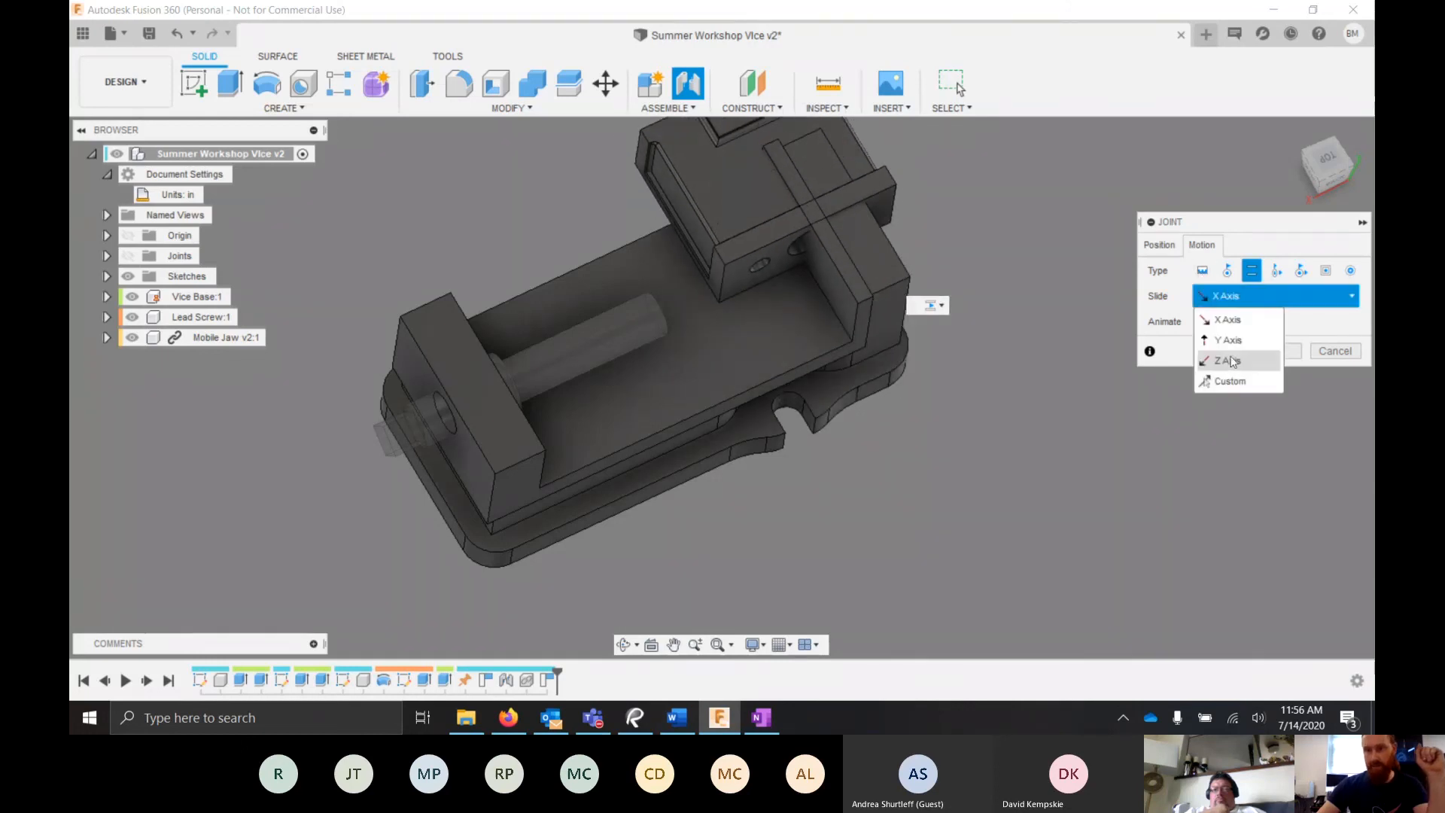
left_click(1234, 343)
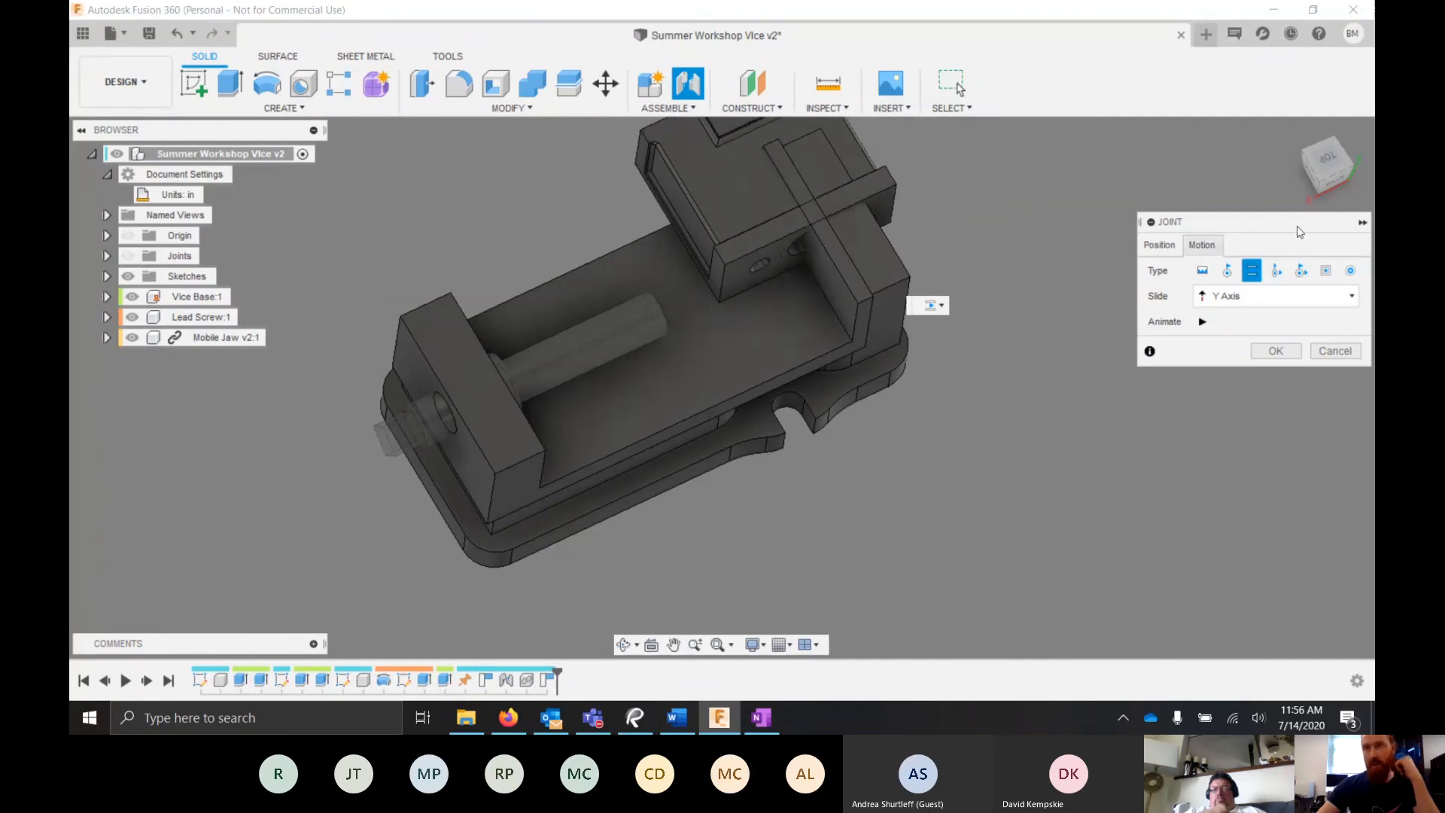
- Set the joint angle to 0 degrees, preview the Y-axis slide and create the joint
left_click(1158, 244)
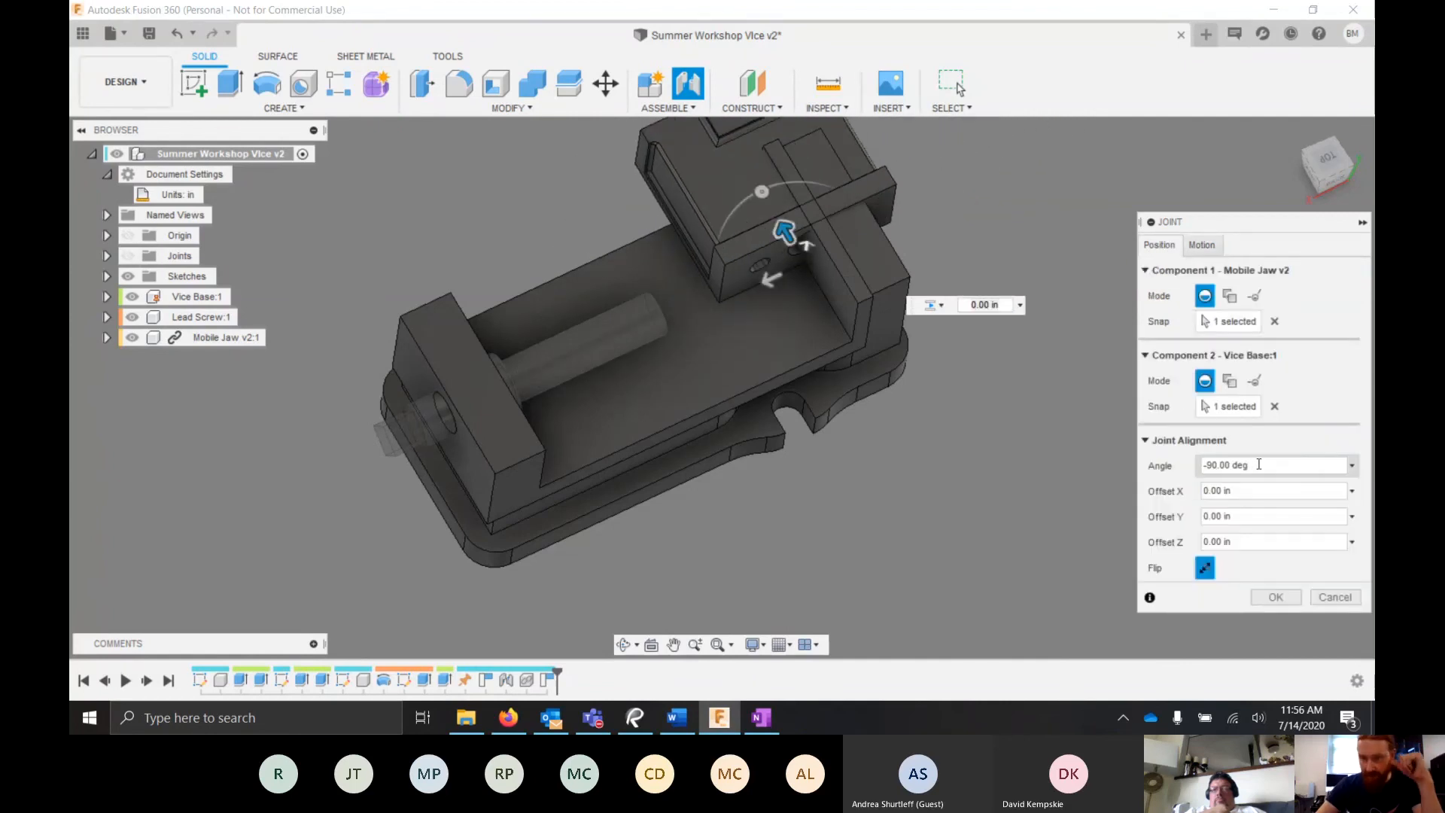
left_click(1224, 465)
type("0")
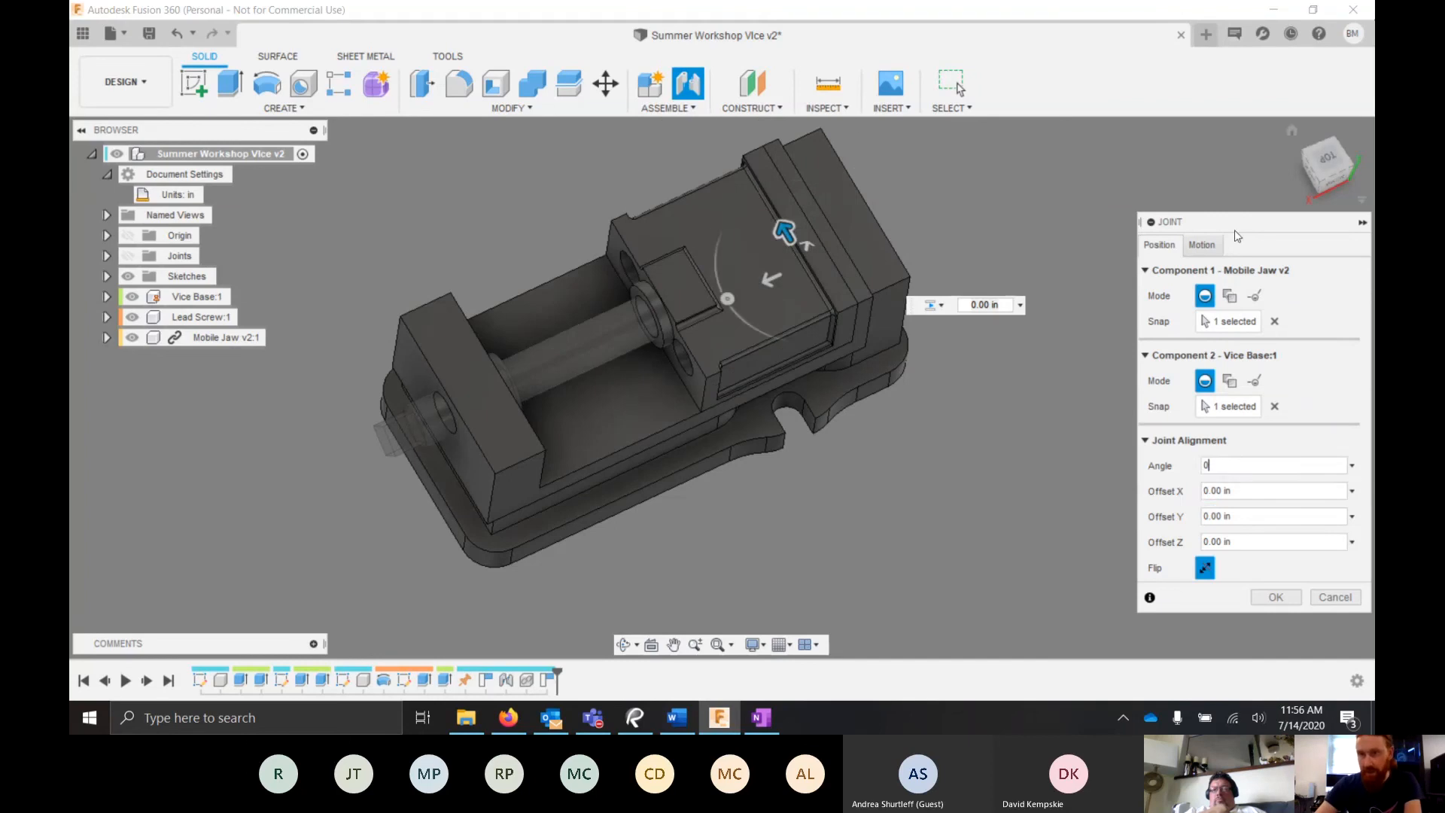
left_click(1201, 246)
left_click(1279, 296)
left_click(1234, 310)
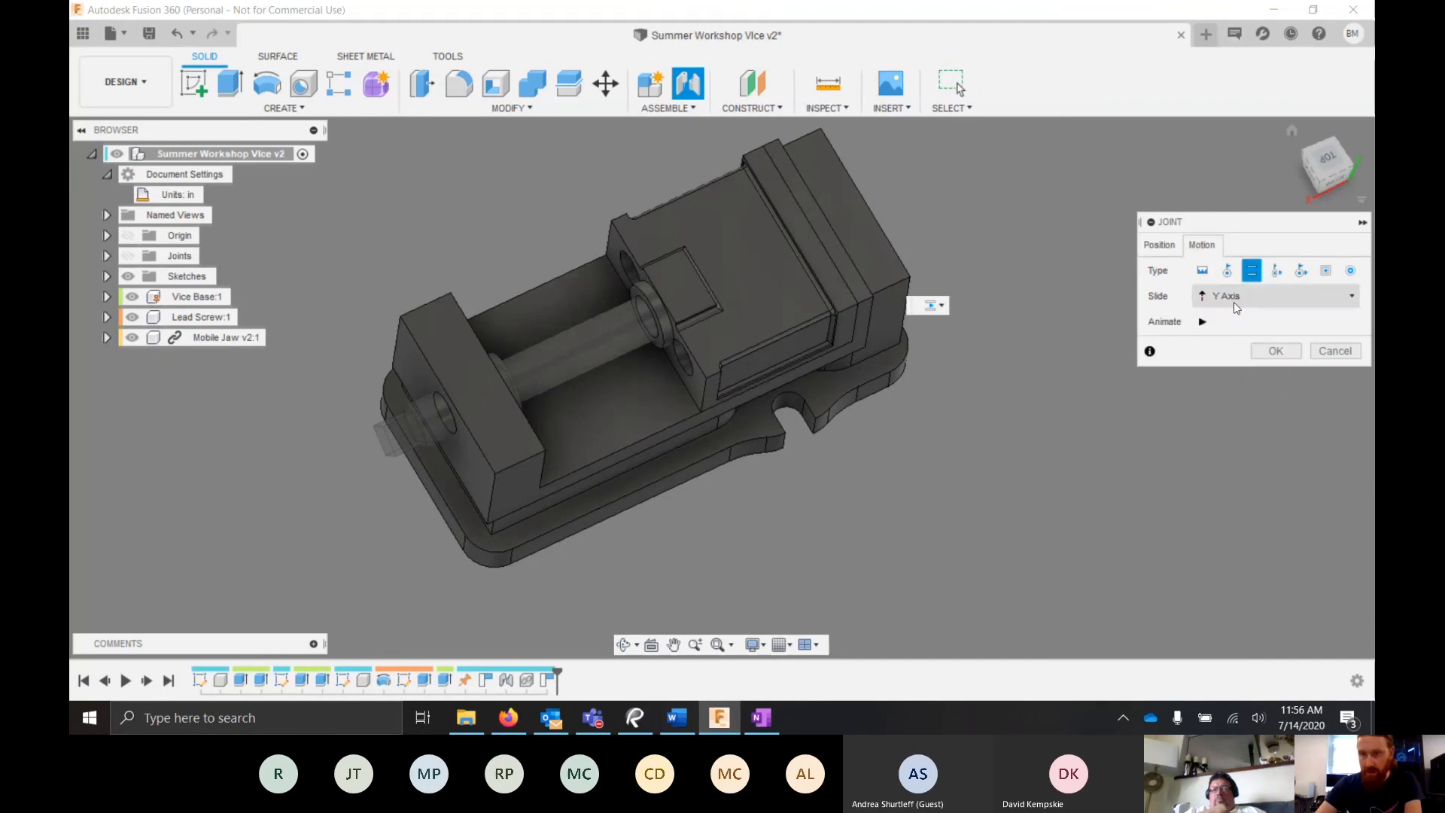
left_click(1203, 322)
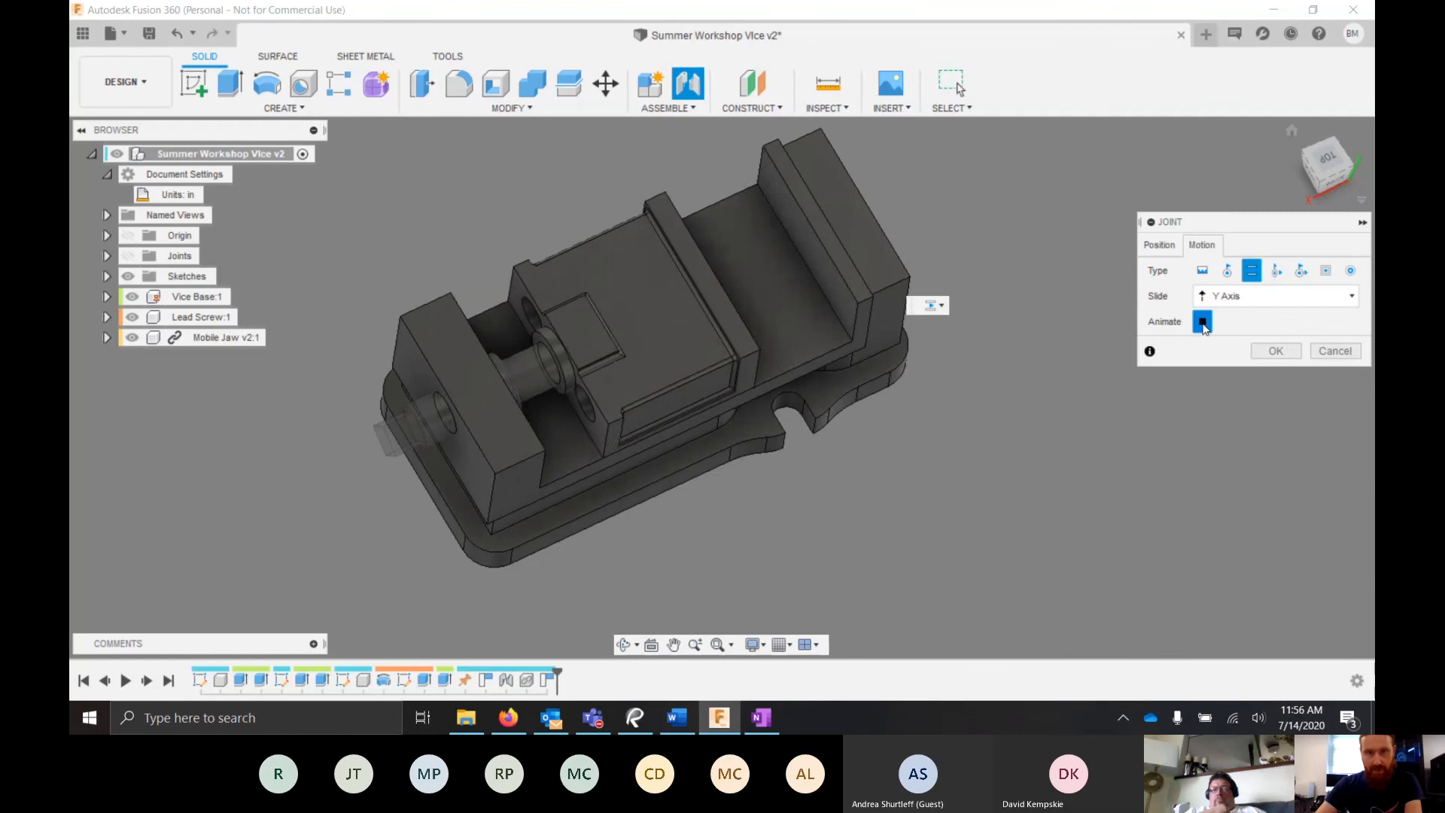
left_click(1277, 351)
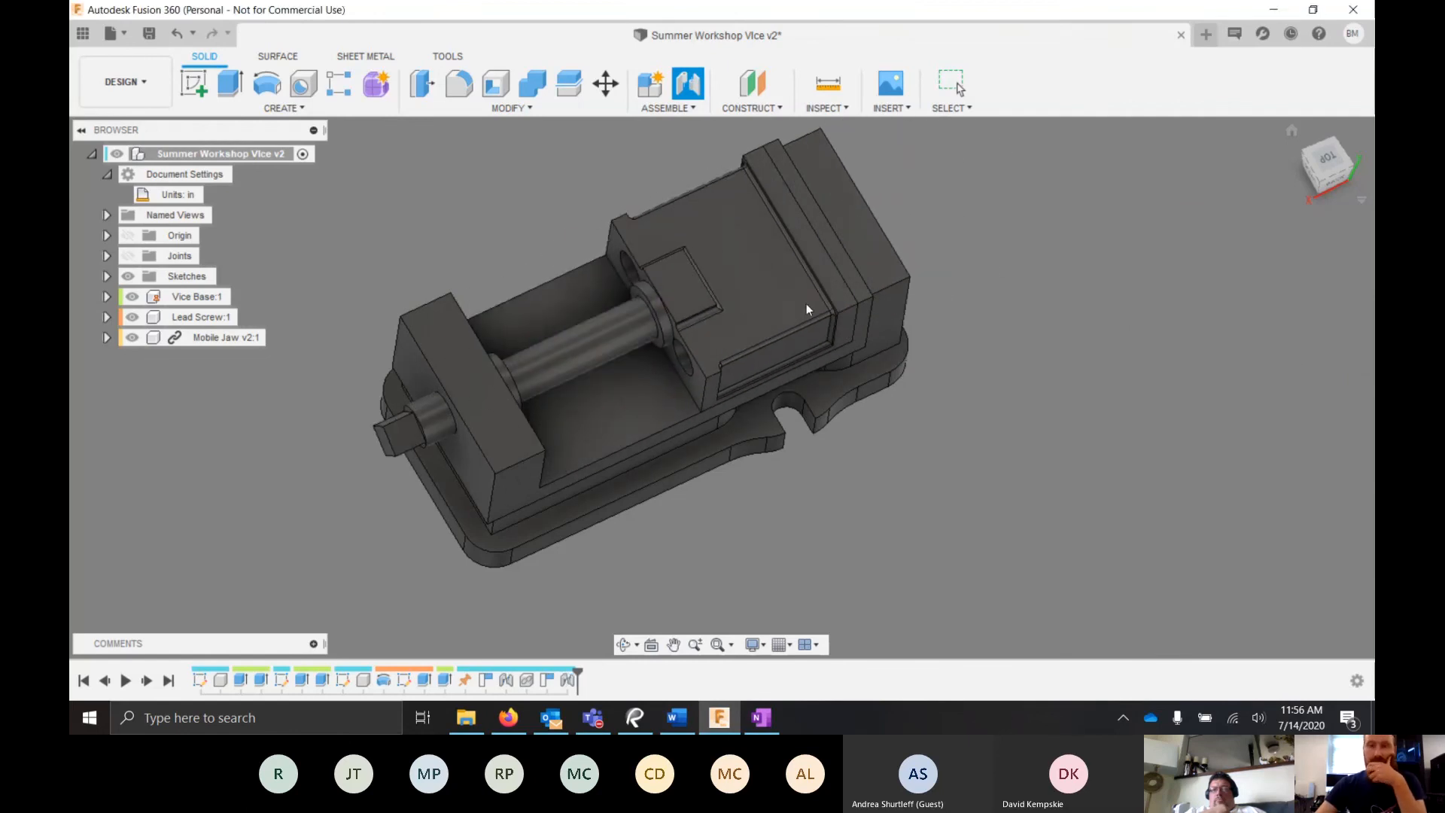
- Slide the Mobile Jaw partway along the Vice Base to test the joint, and revert it to its original position
scroll(937, 373, "down", 4)
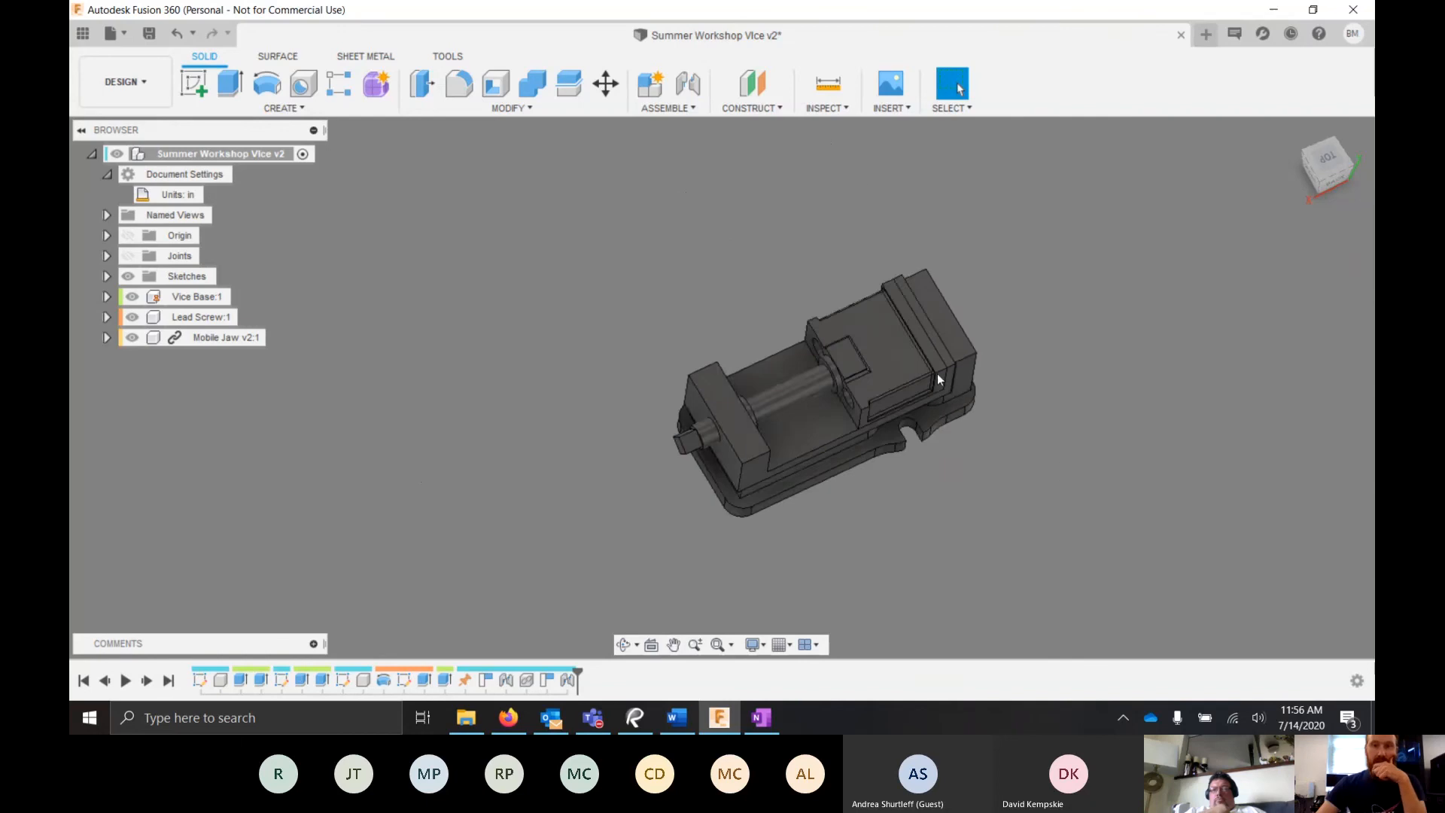
scroll(864, 379, "up", 5)
left_click_drag(883, 388, 817, 420)
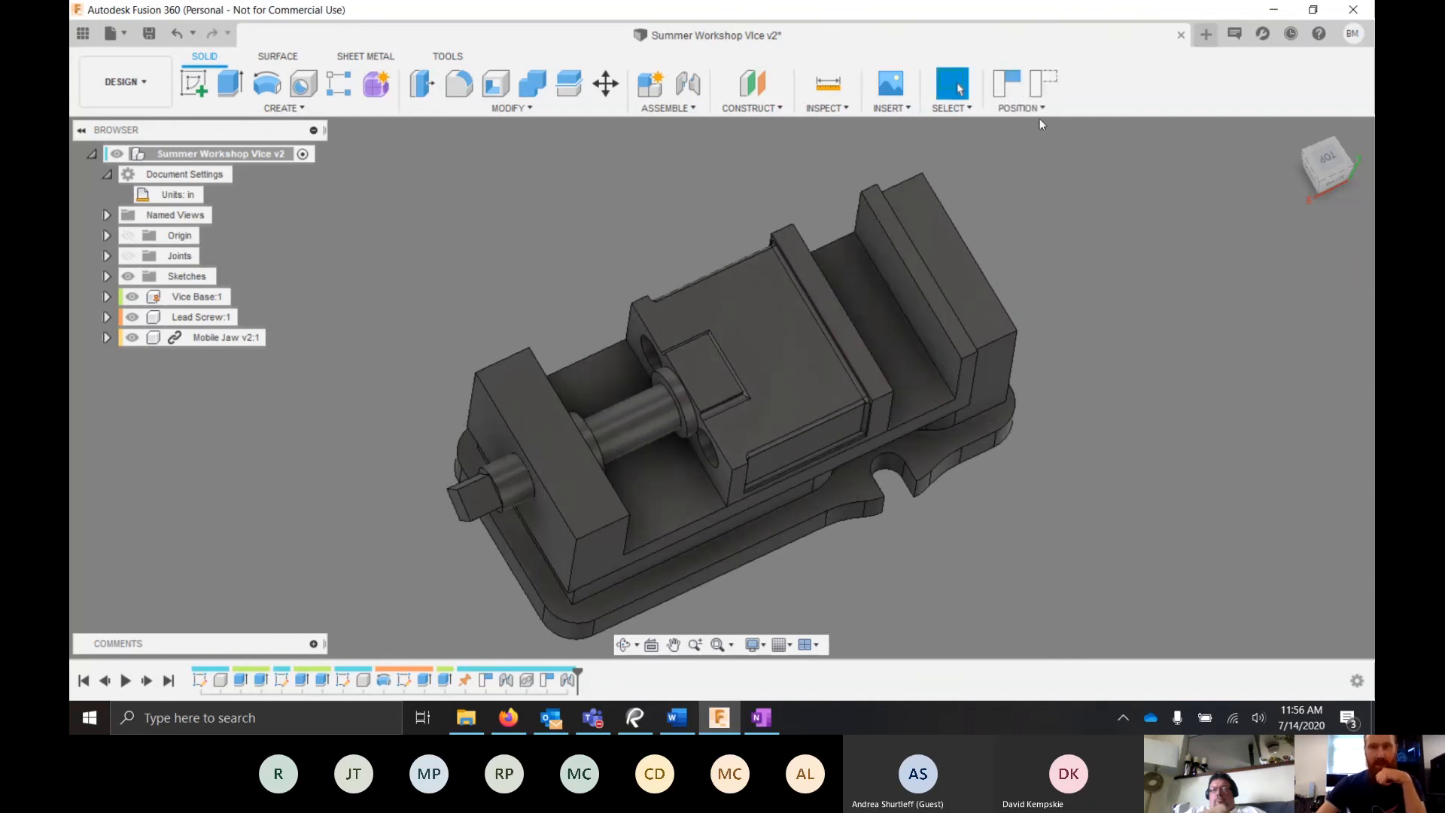
left_click(1045, 89)
scroll(1037, 380, "down", 4)
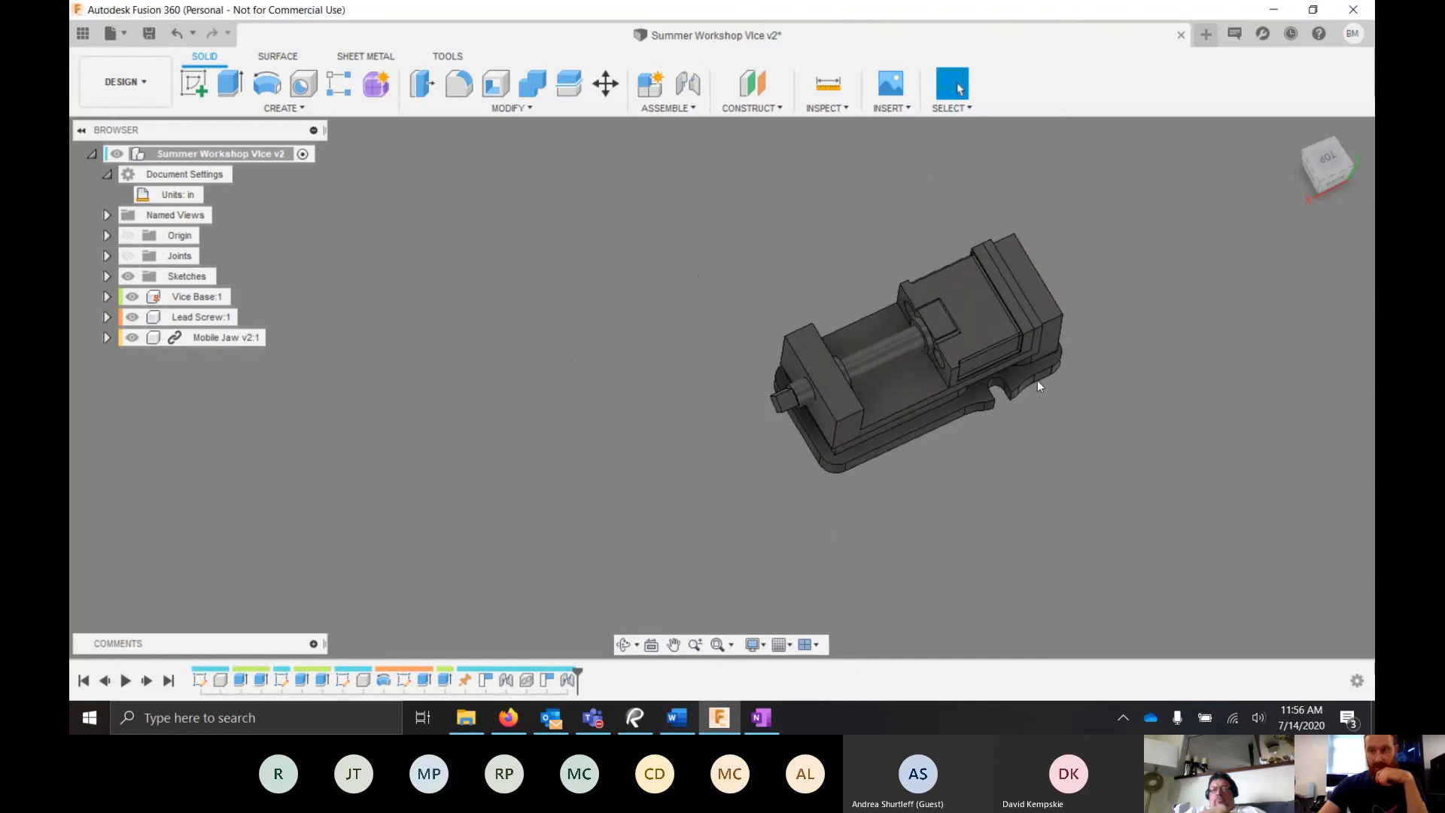
scroll(897, 309, "up", 4)
scroll(725, 393, "down", 2)
middle_click_drag(725, 387, 903, 188, "shift")
left_click(954, 85)
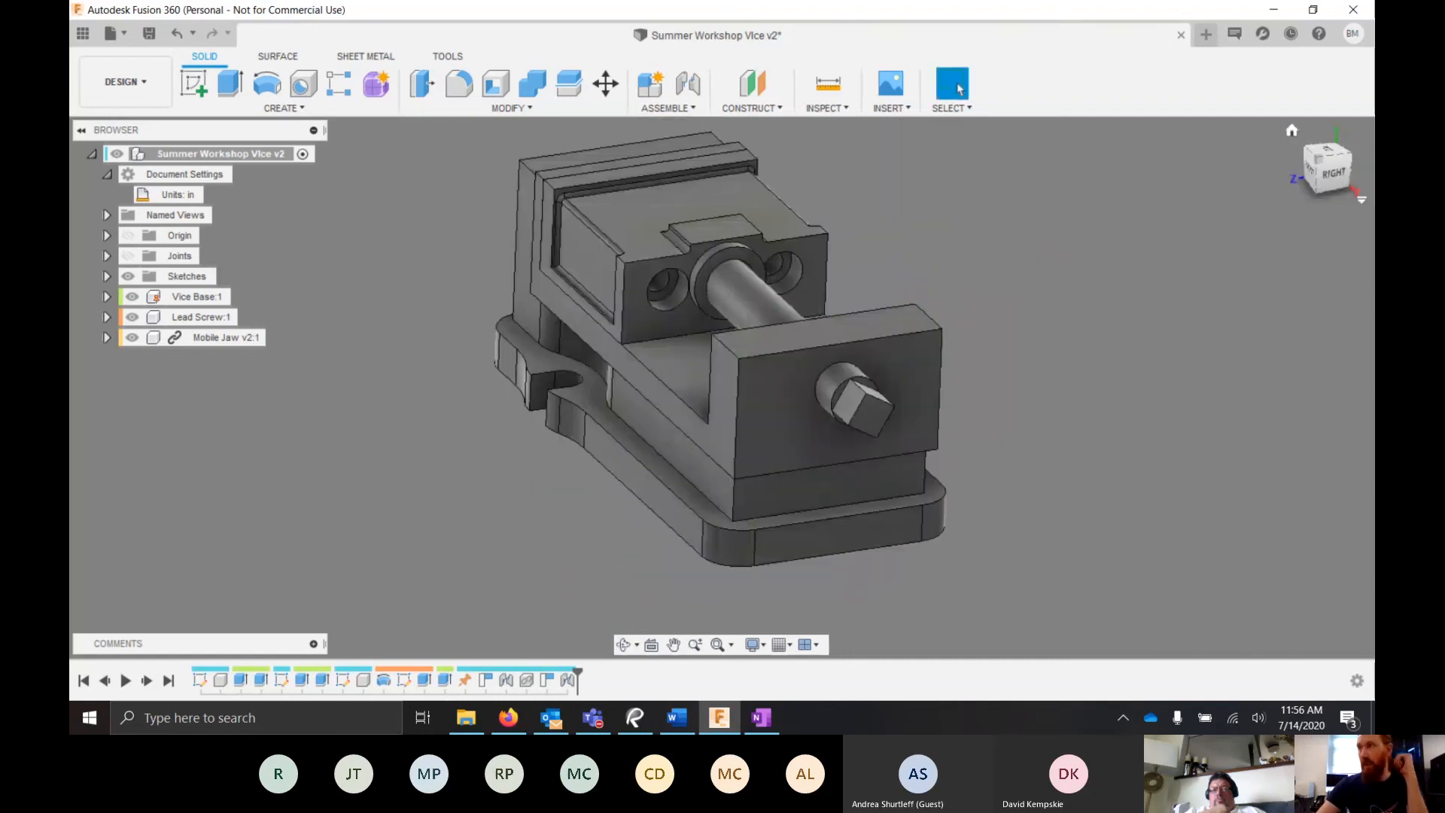
- Switch to the Drill Press Vice Drawing PDF, examine Section B-B for the collar's McMaster part number, and move the drawing to the other screen
left_click(634, 717)
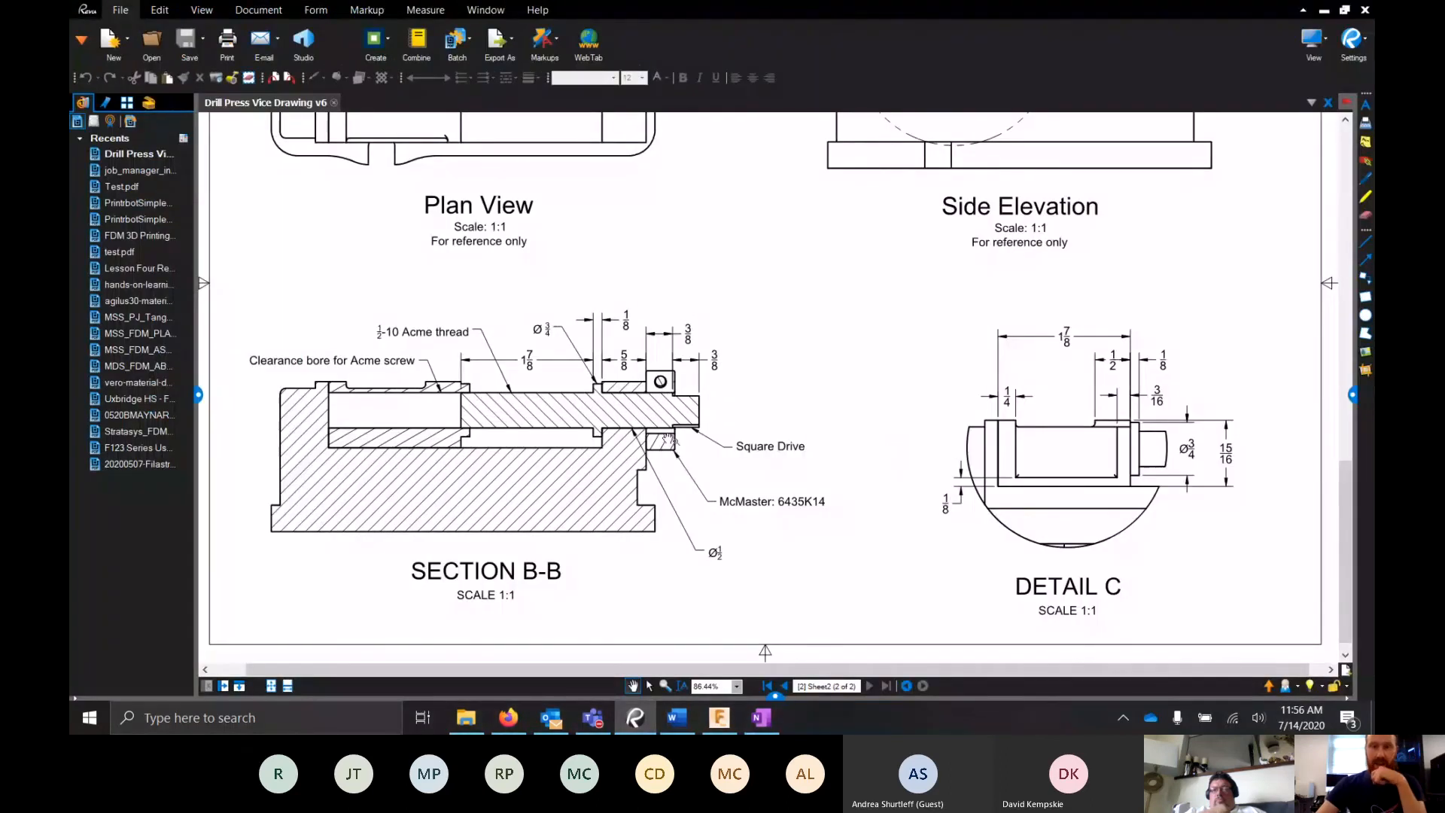
scroll(668, 438, "up", 2)
scroll(668, 439, "down", 4)
scroll(687, 284, "up", 4)
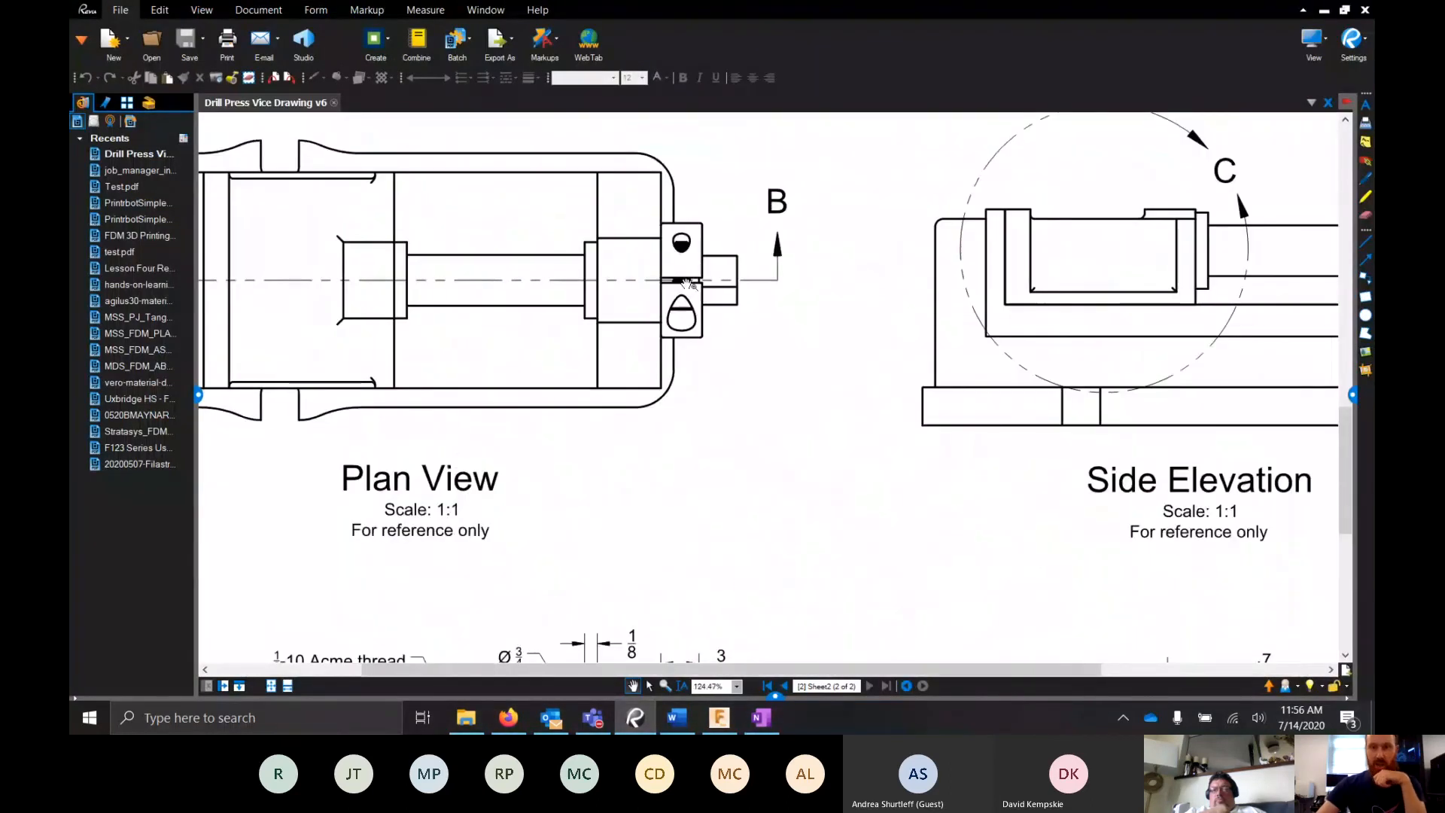
scroll(685, 222, "down", 4)
scroll(819, 601, "up", 4)
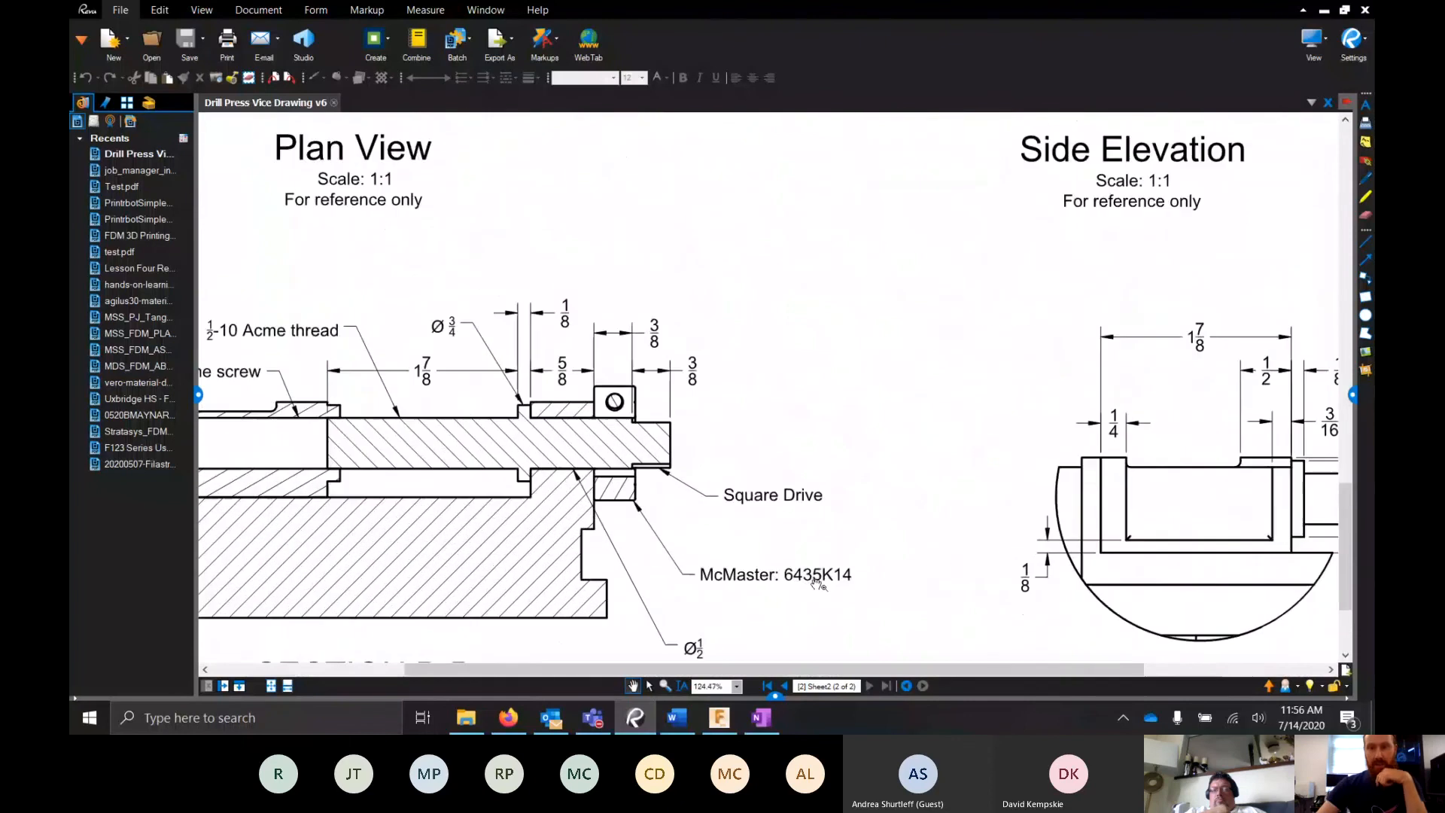
scroll(819, 601, "up", 2)
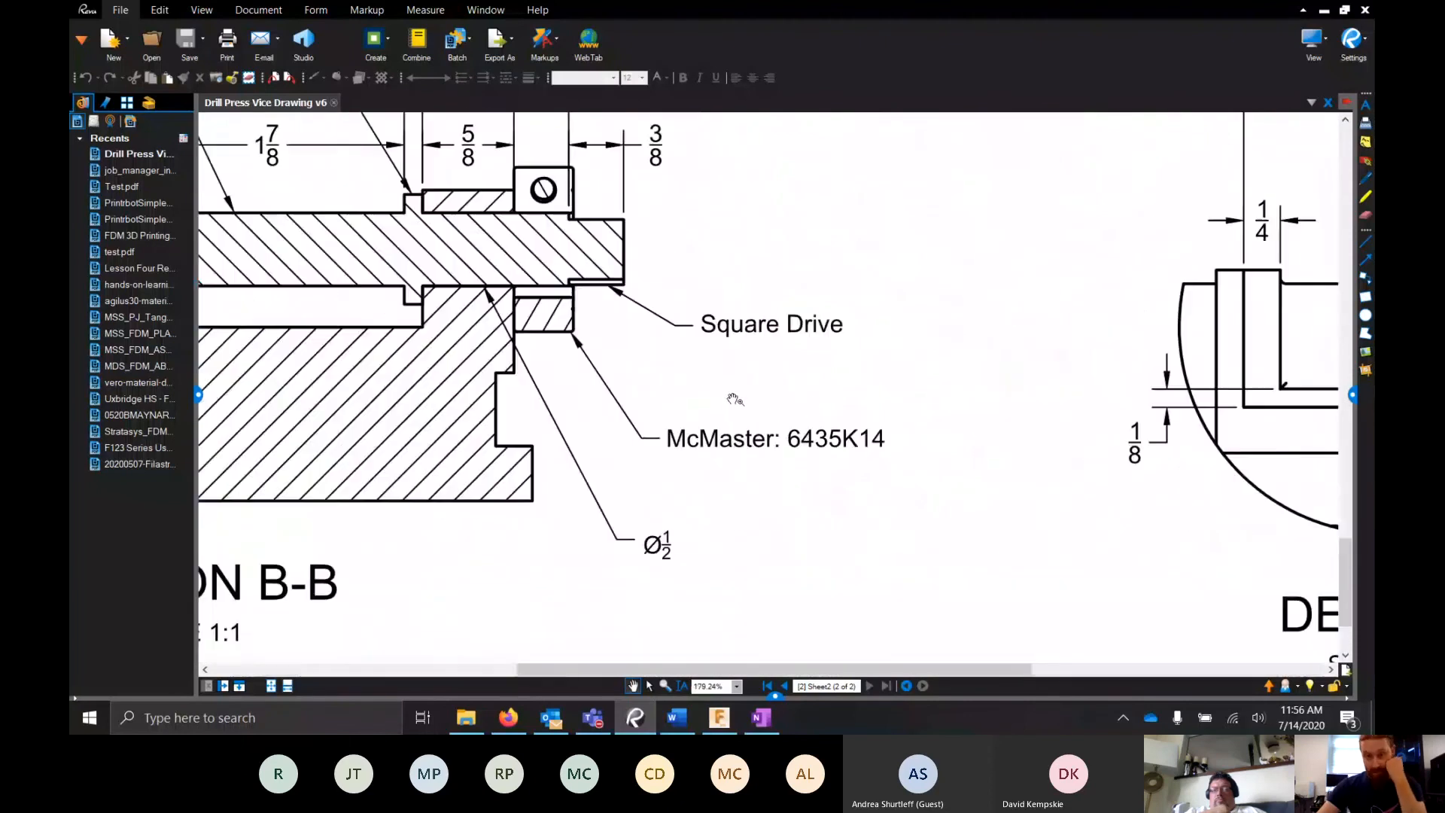
scroll(702, 419, "up", 4)
scroll(702, 419, "down", 2)
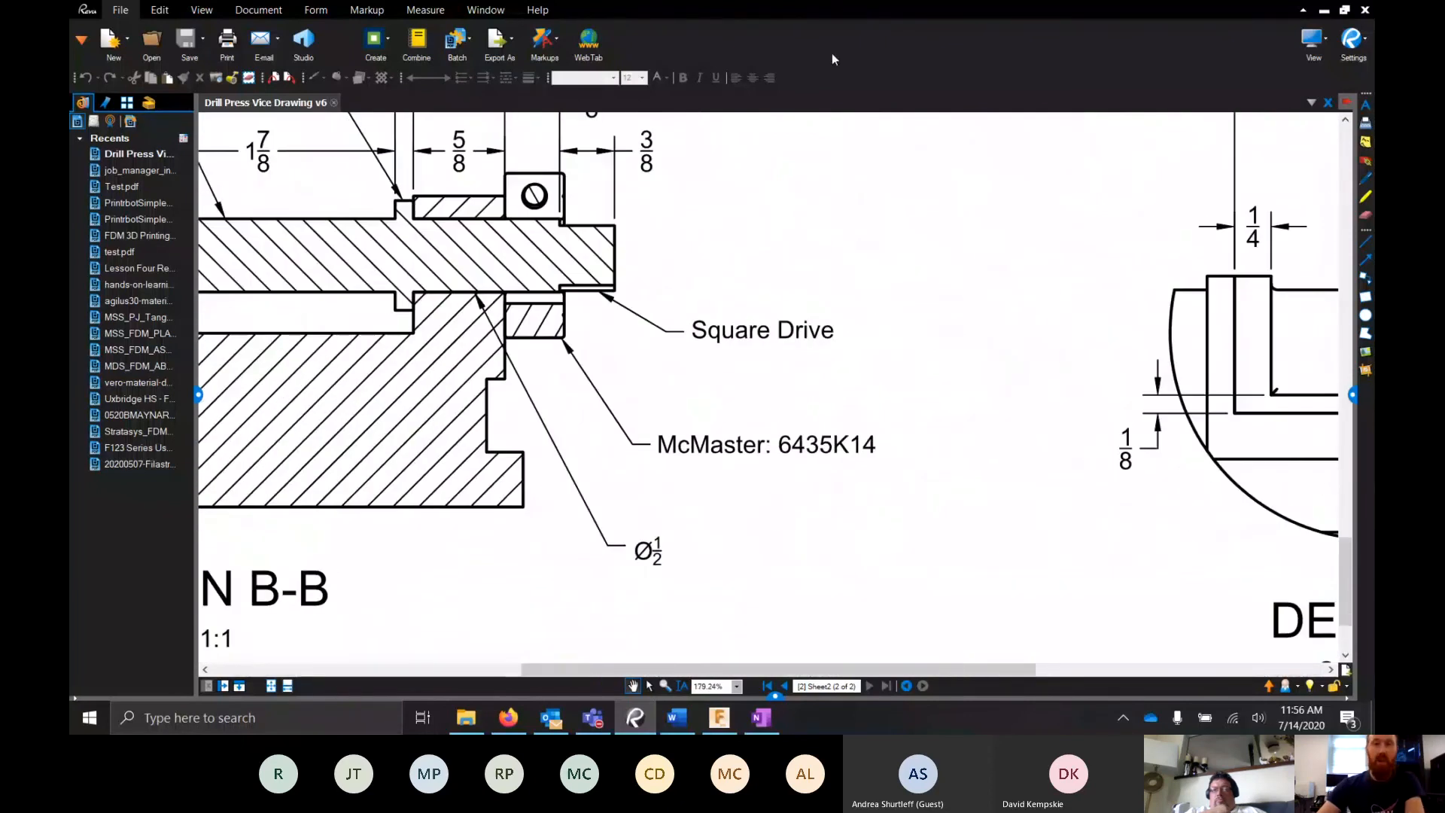
left_click_drag(839, 11, 1374, 139)
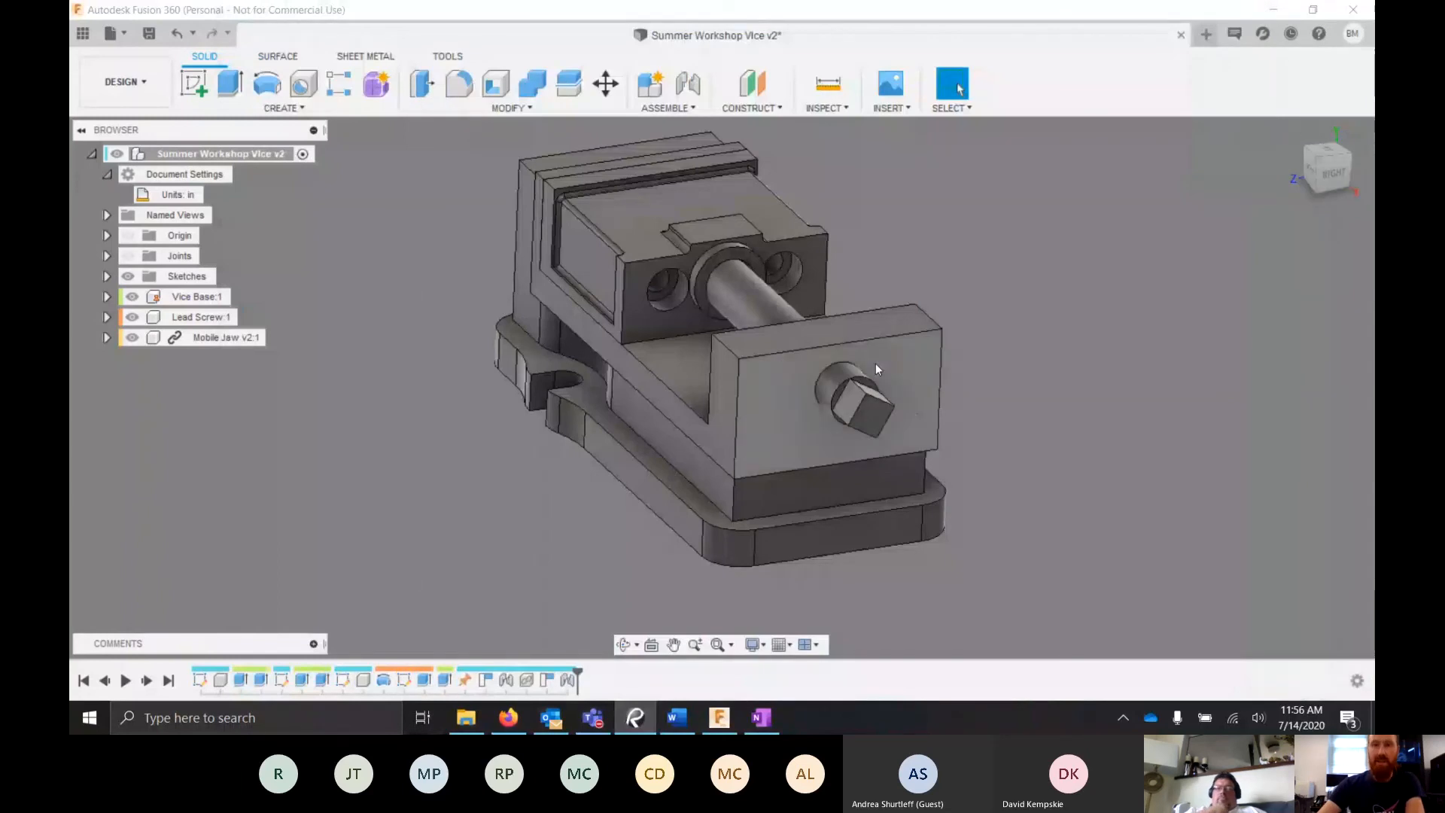
- Open the McMaster-Carr component catalog for insertion and enlarge its window
left_click(1023, 161)
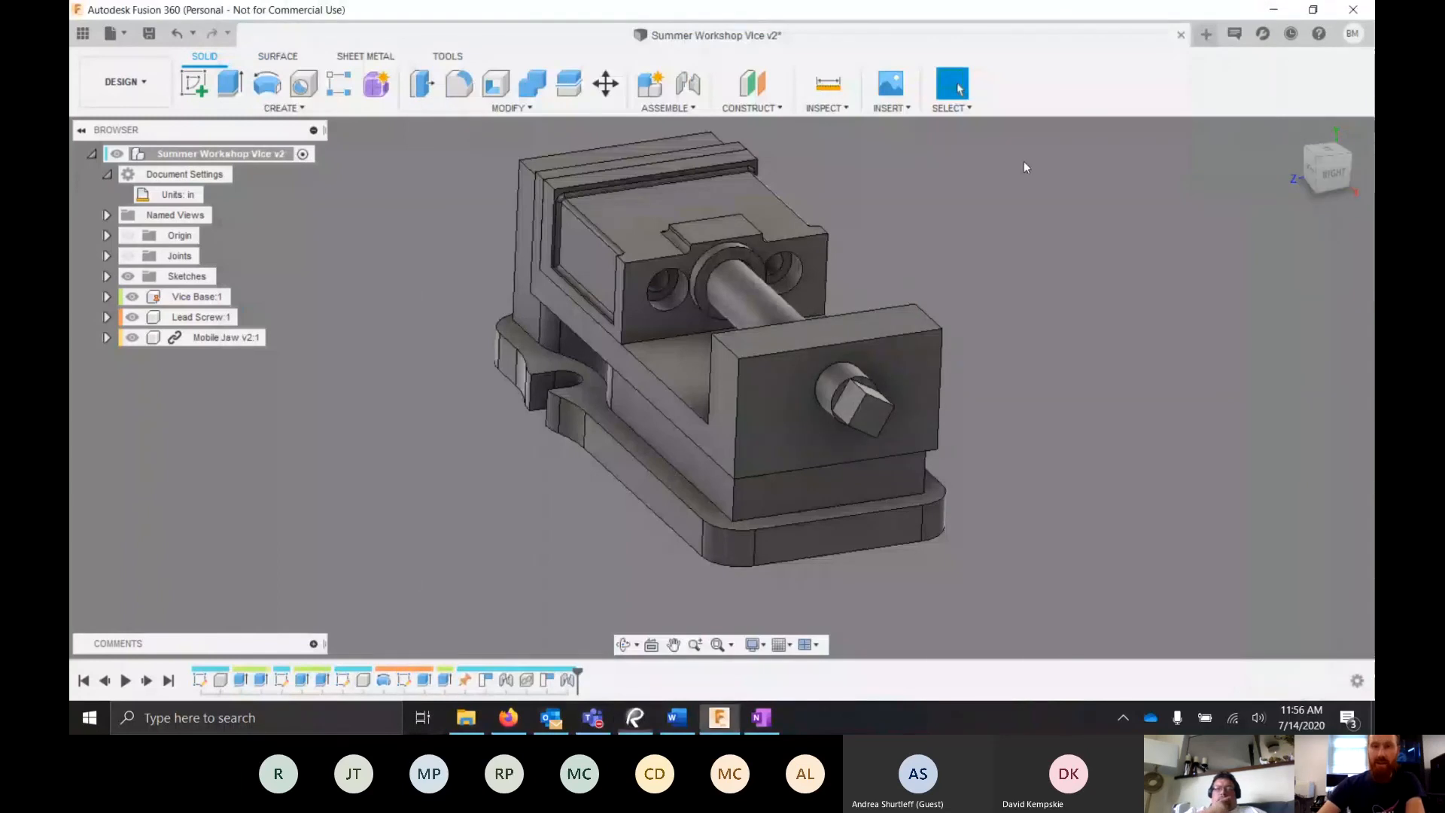
left_click(896, 107)
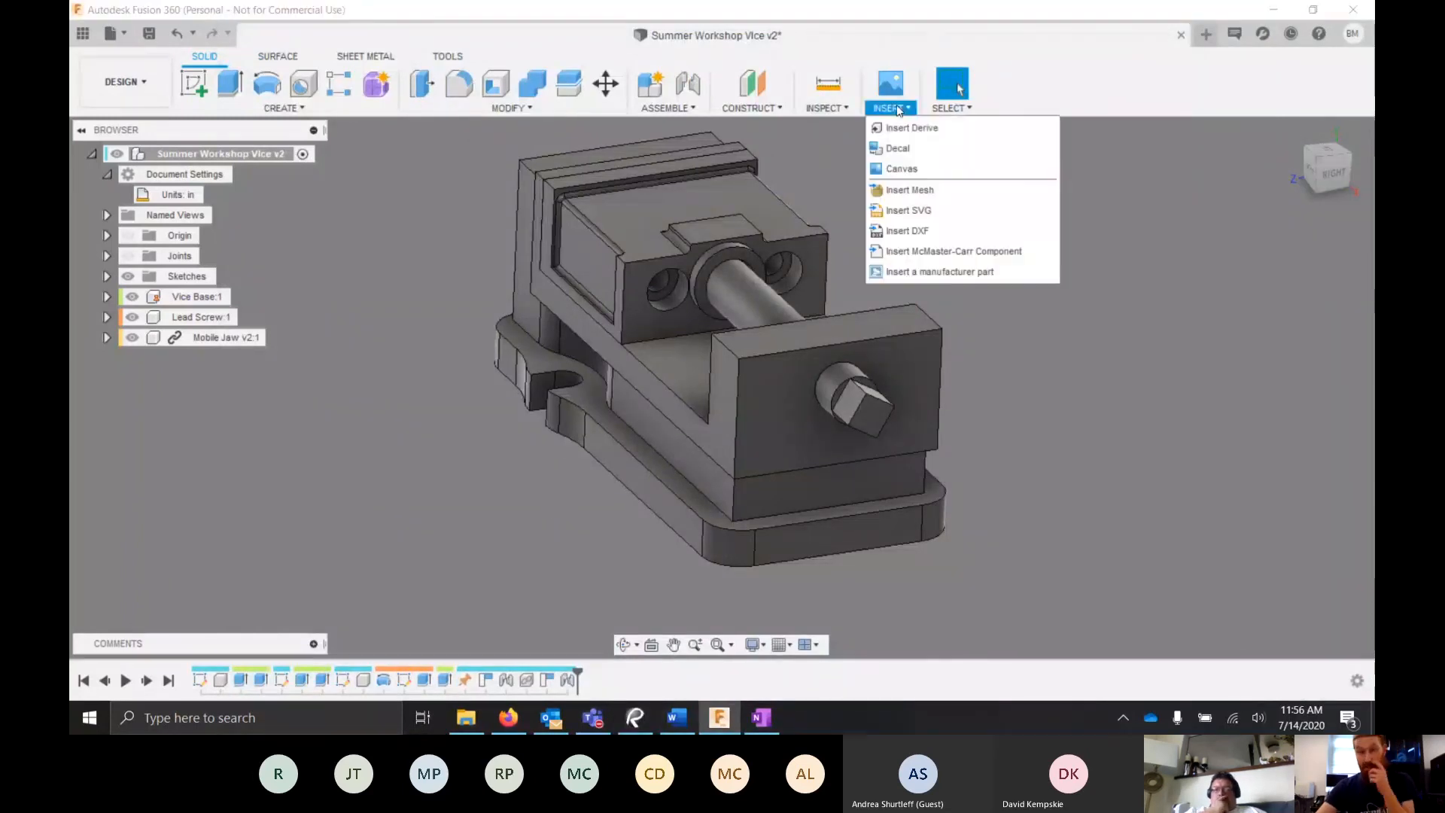
left_click(921, 256)
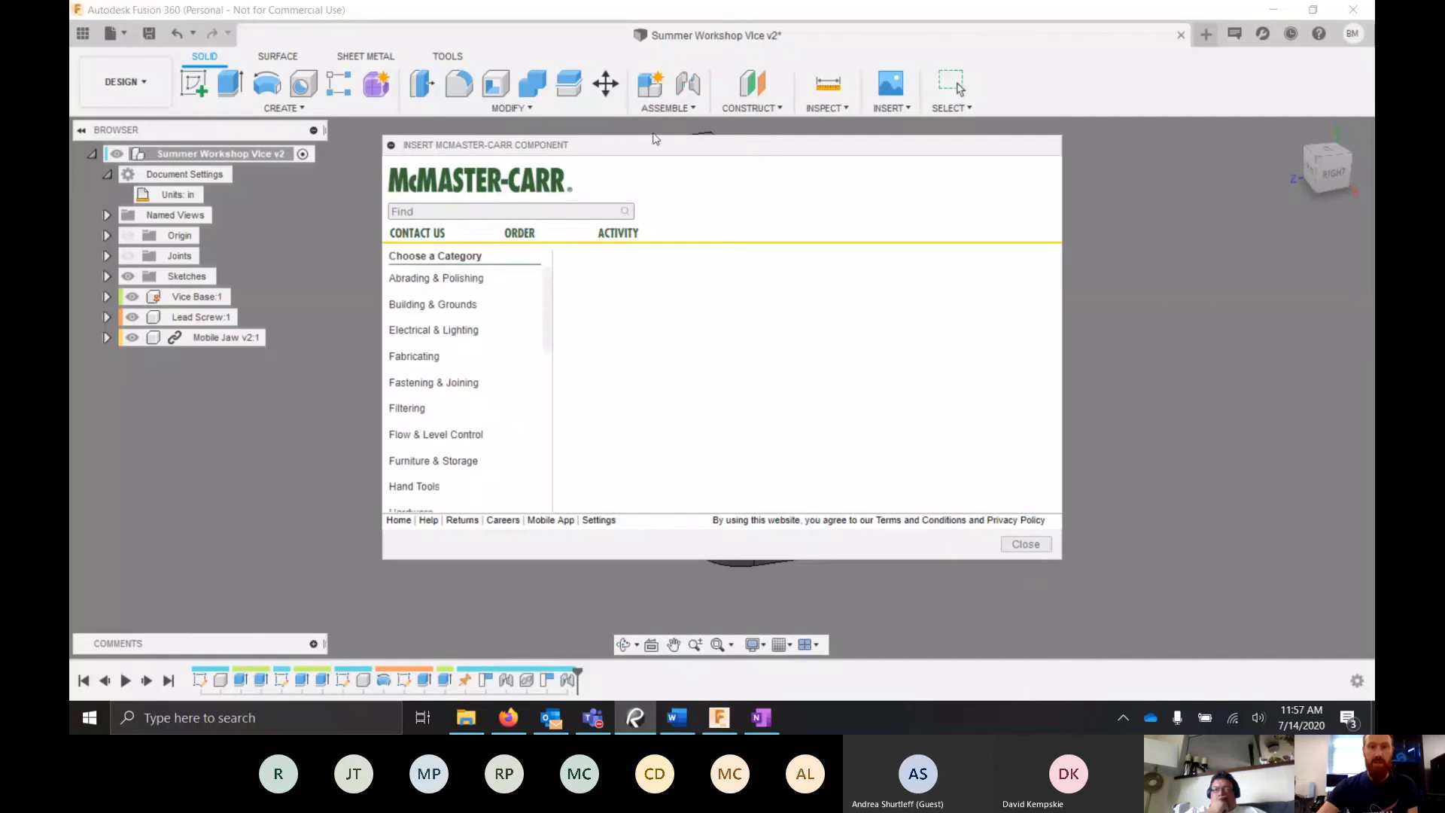
left_click_drag(646, 147, 478, 33)
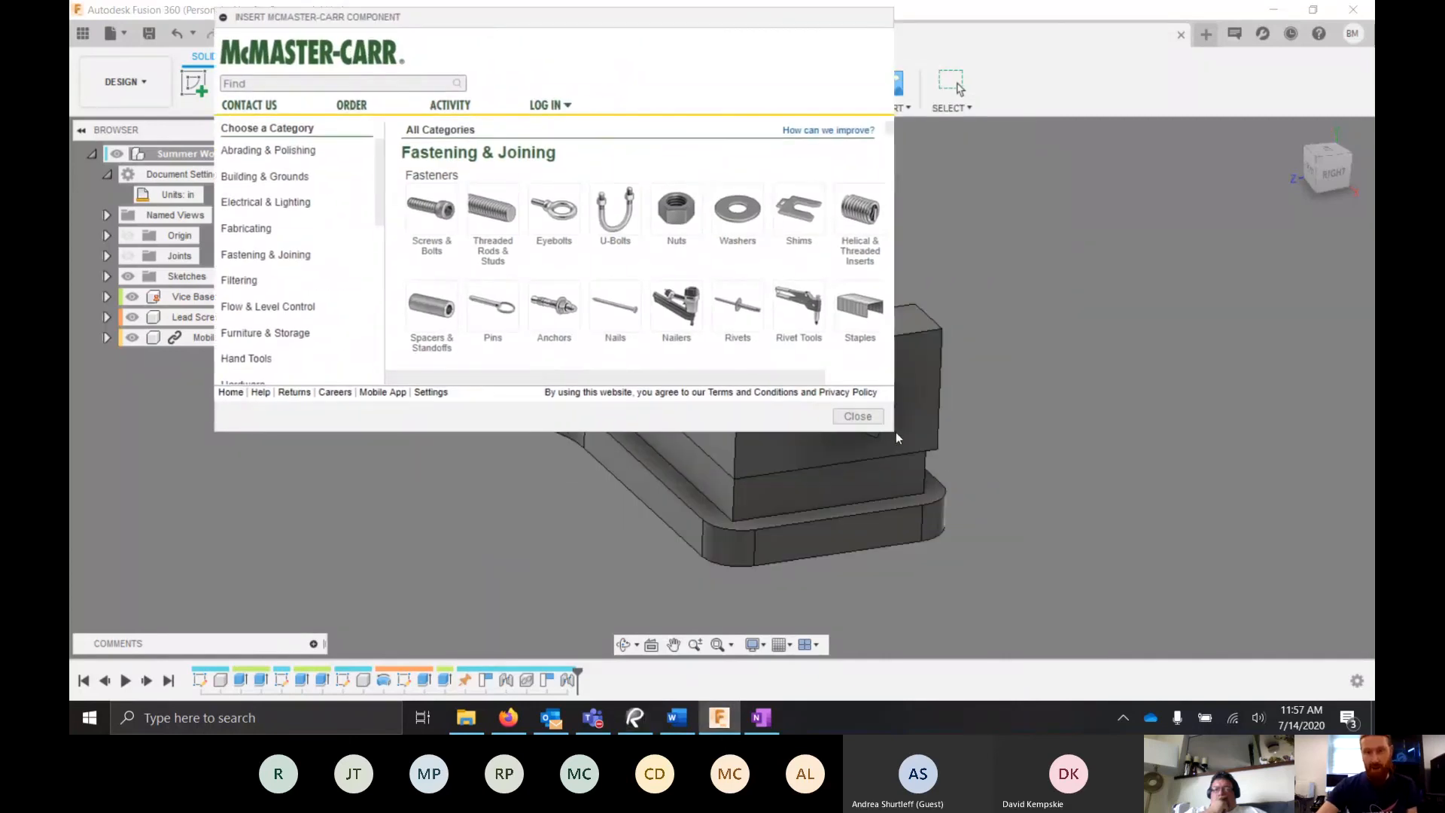
left_click_drag(895, 433, 1179, 639)
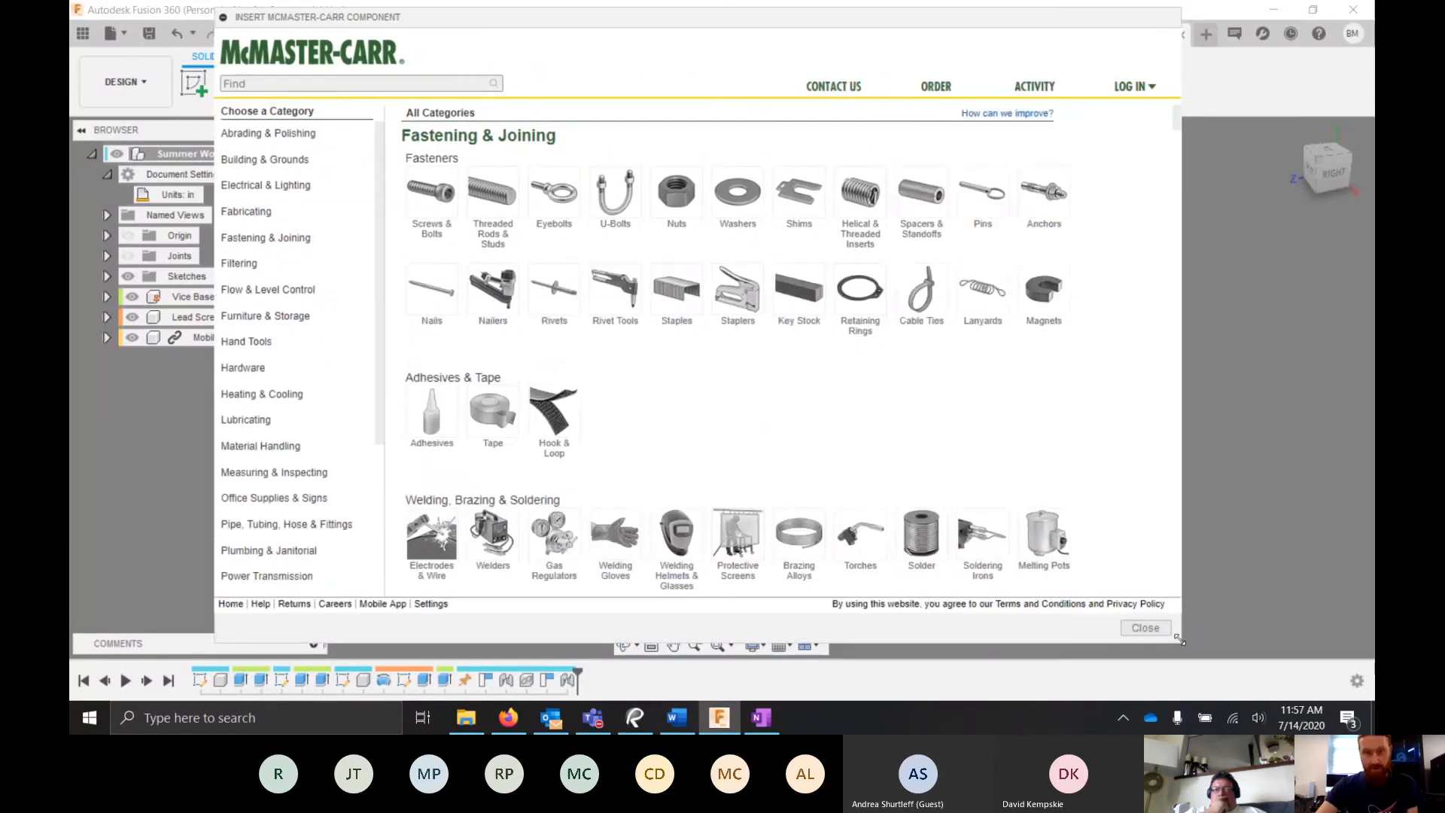
- Search the McMaster-Carr catalog for part 6435K14 and open the clamping shaft collar's product details
left_click(257, 83)
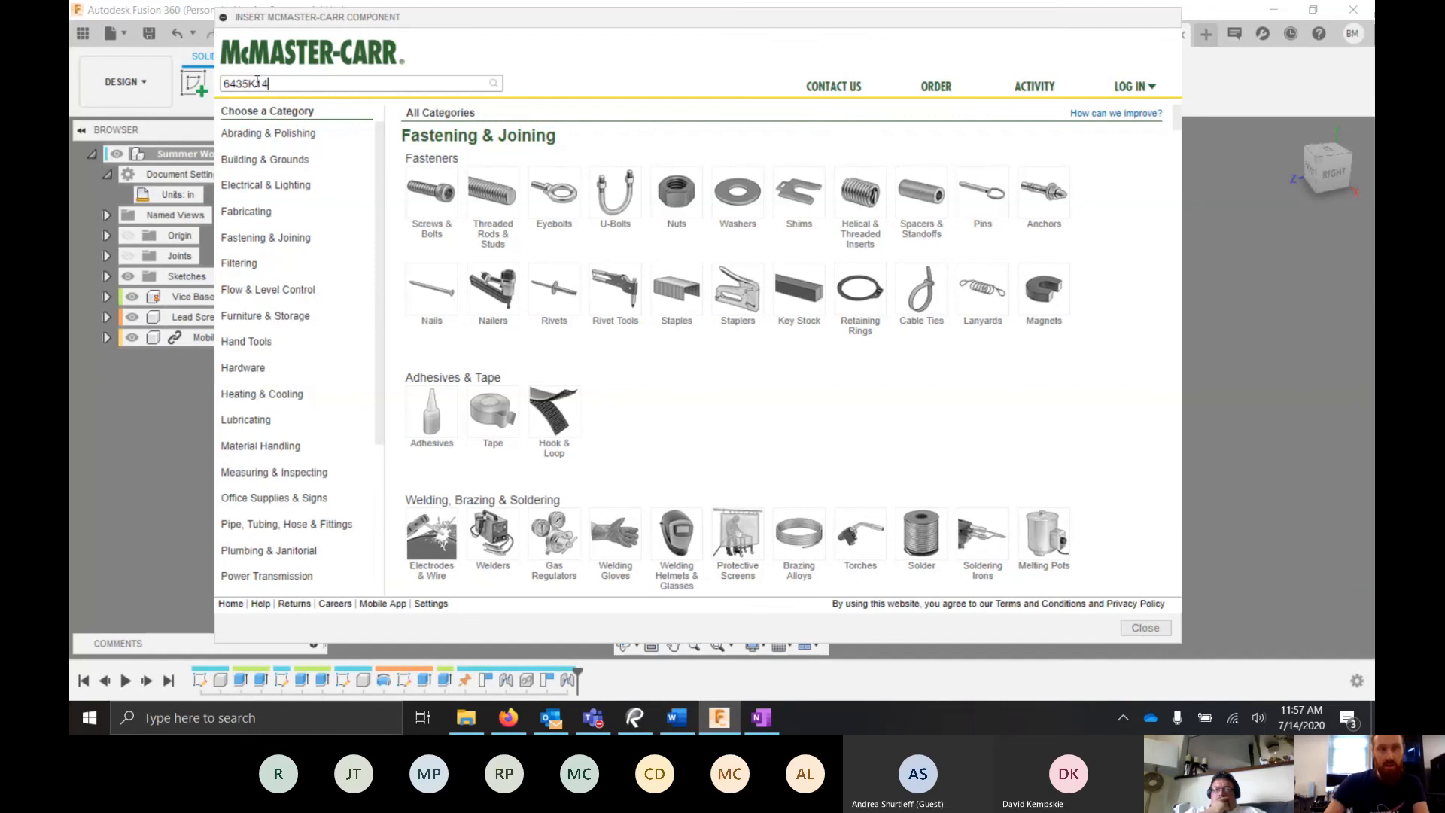
key("Return")
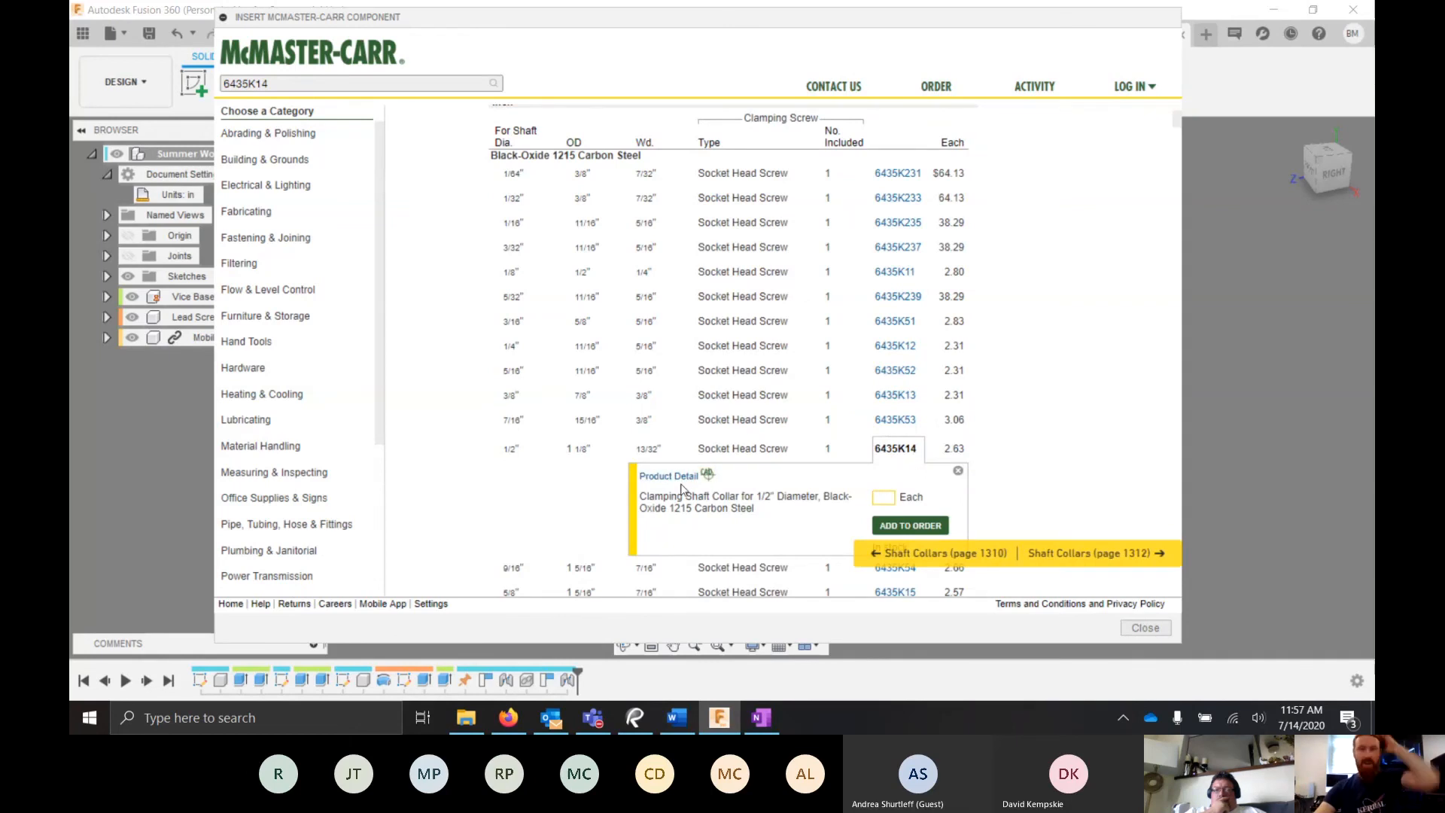
left_click(668, 476)
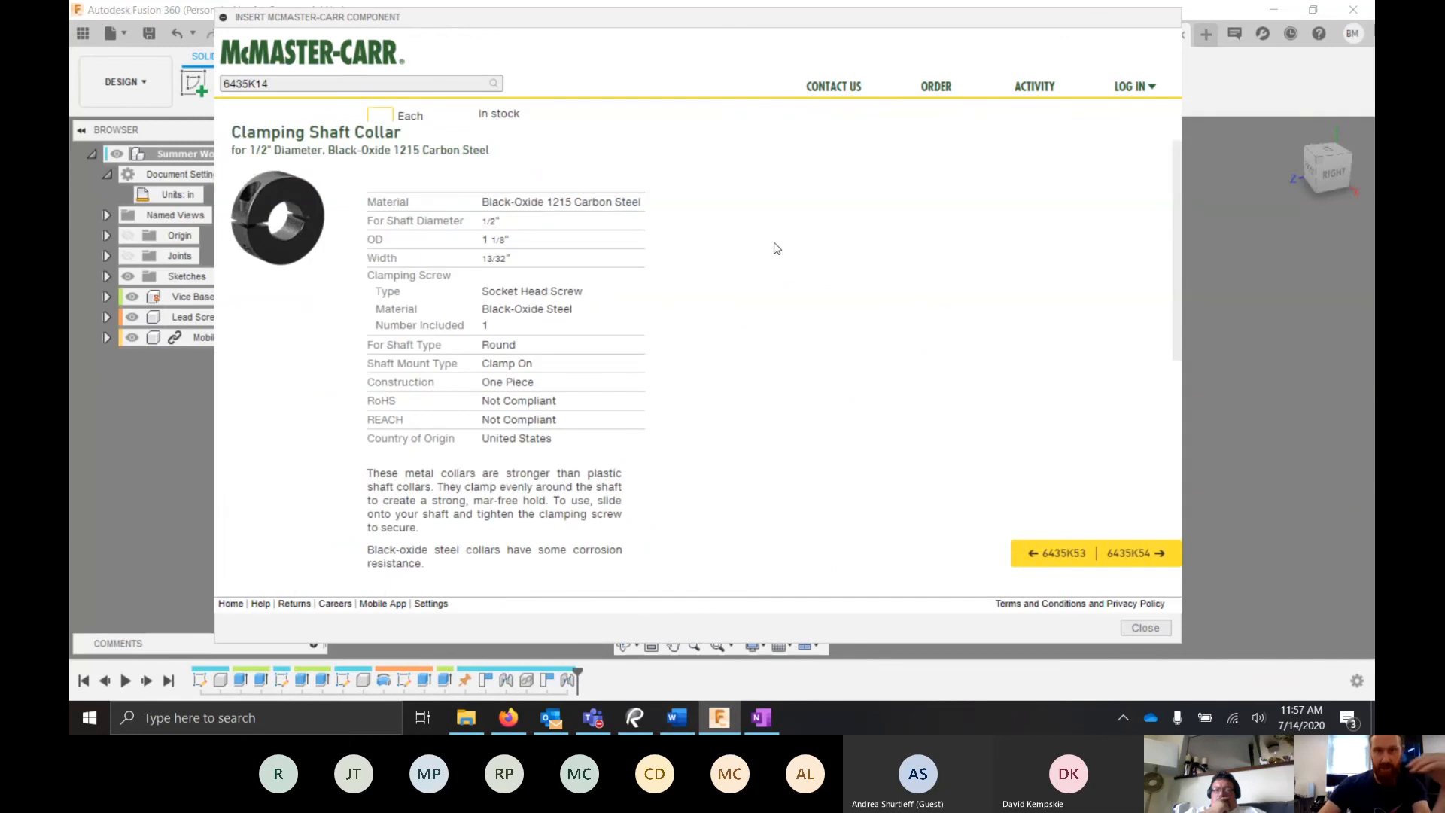
- Choose the 3-D STEP format for the clamping shaft collar and insert it into the design
scroll(792, 313, "down", 2)
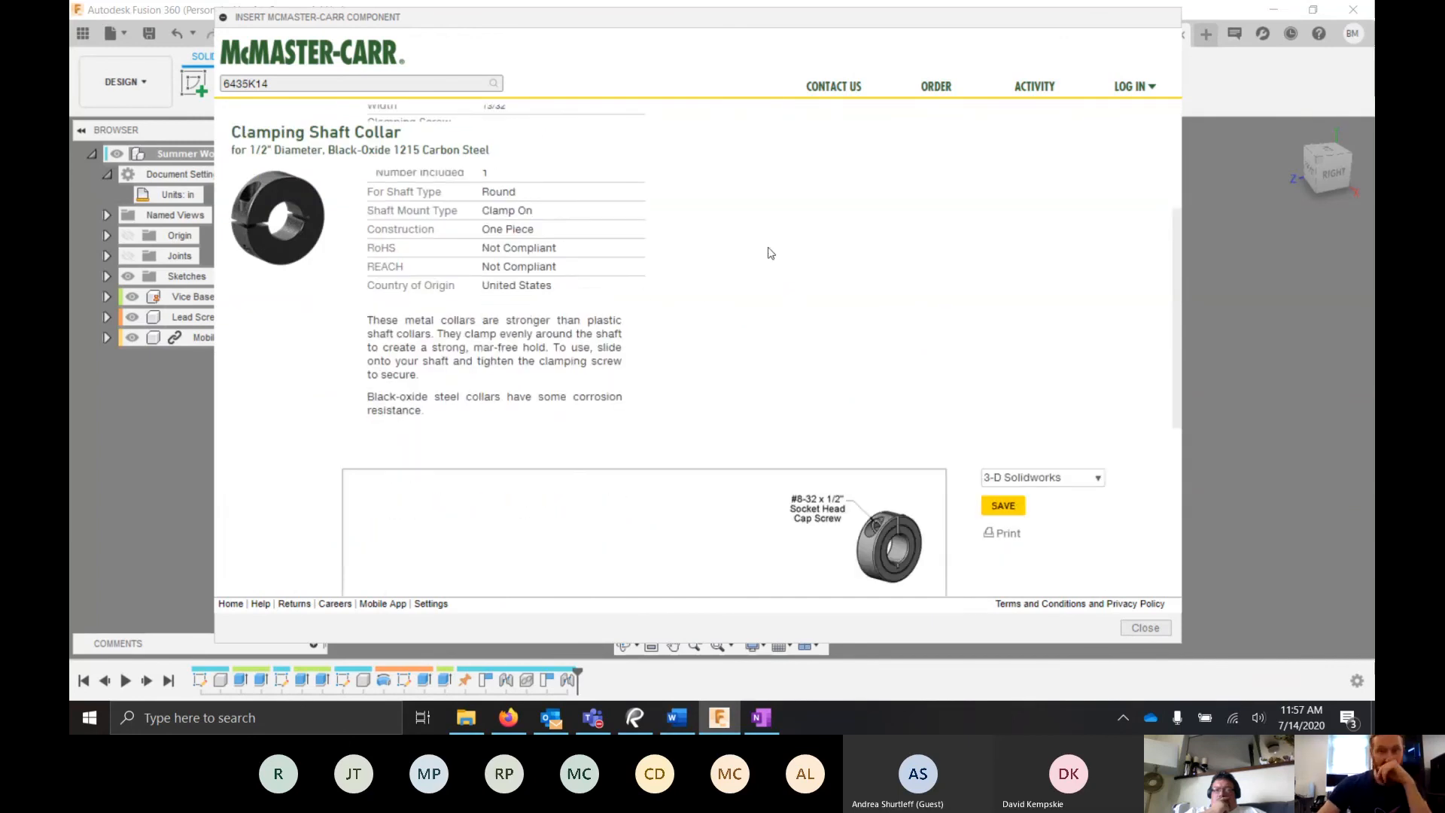
scroll(822, 268, "down", 3)
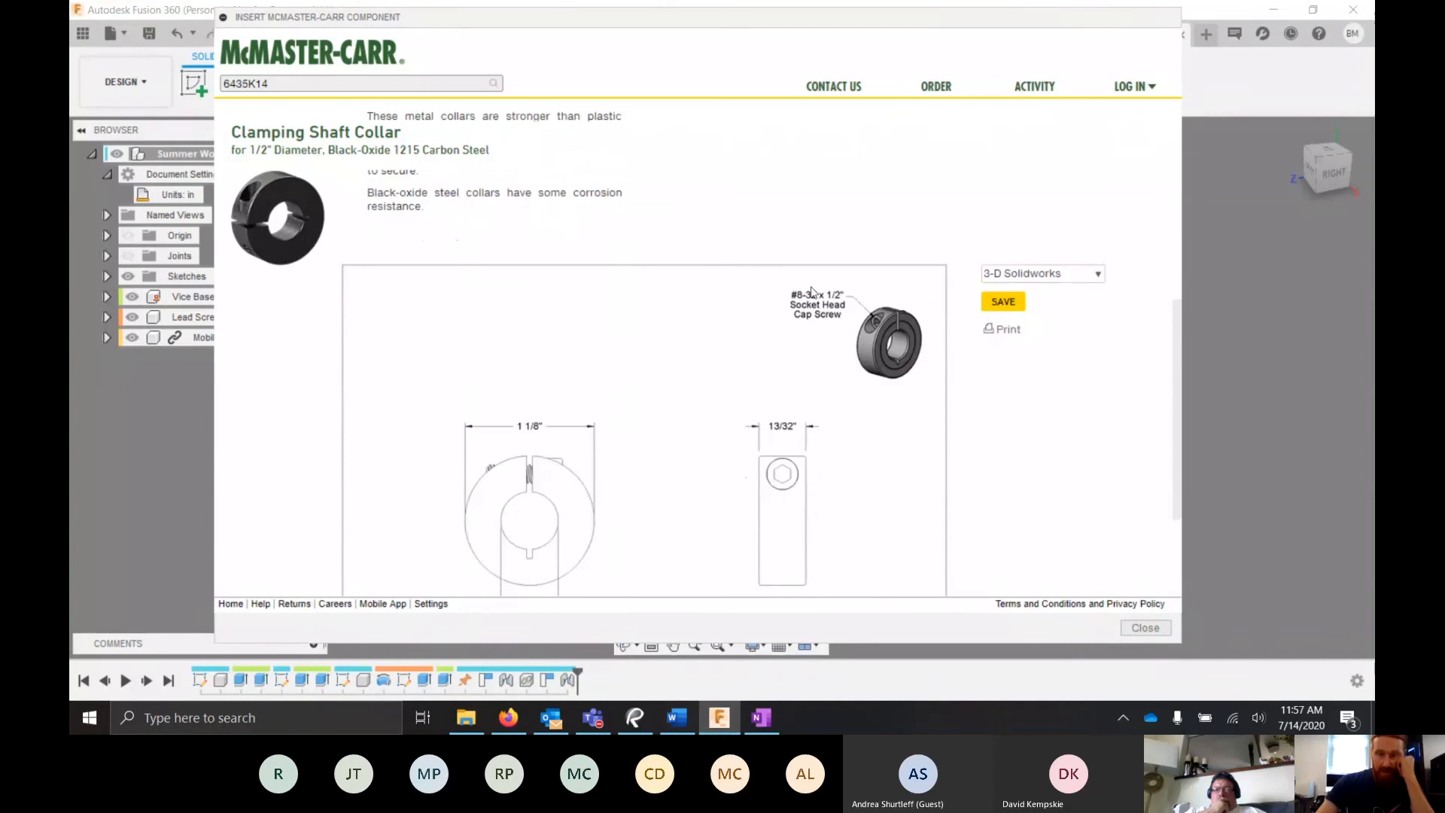
left_click(1077, 279)
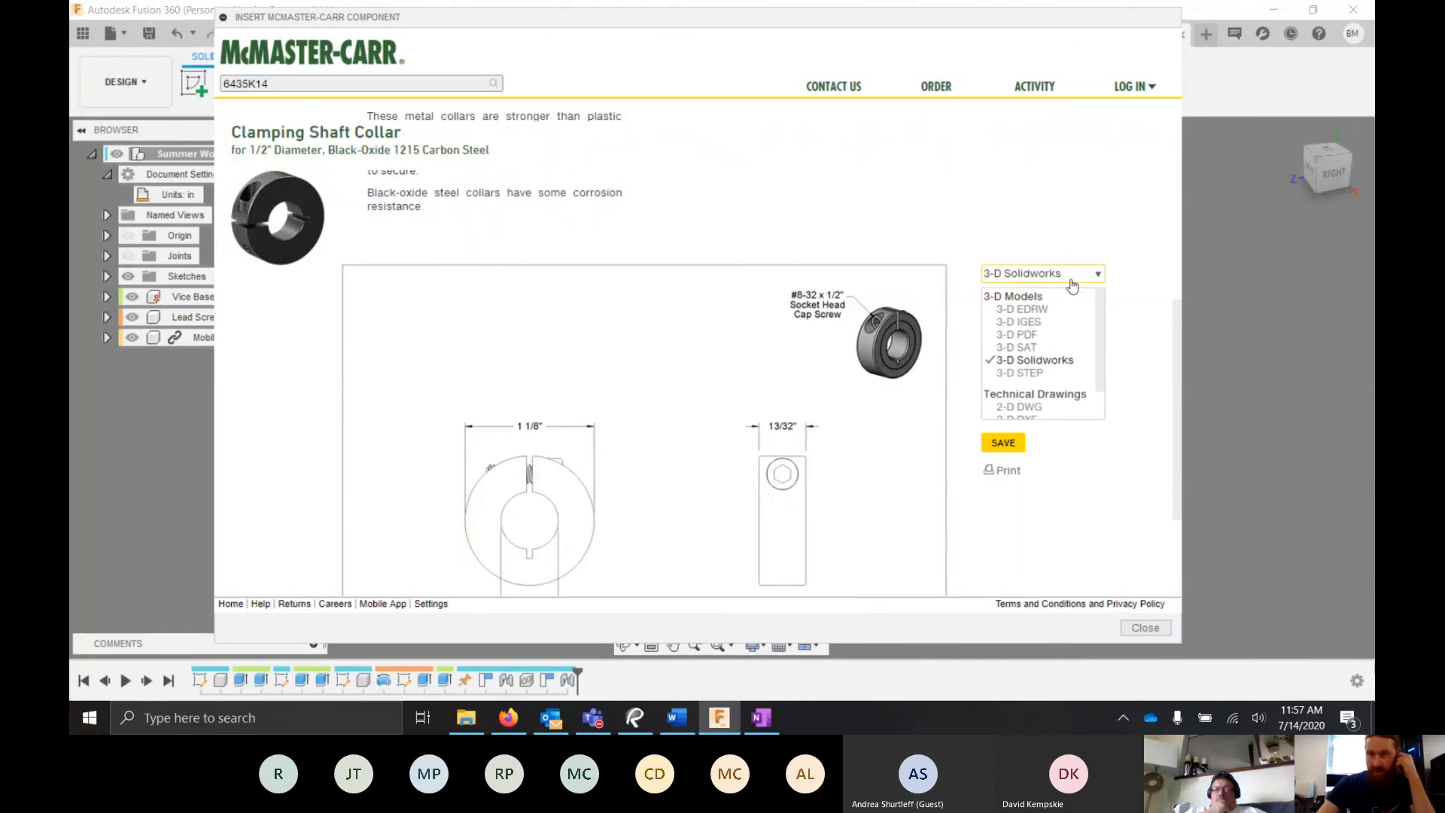
left_click(1034, 374)
left_click(1002, 301)
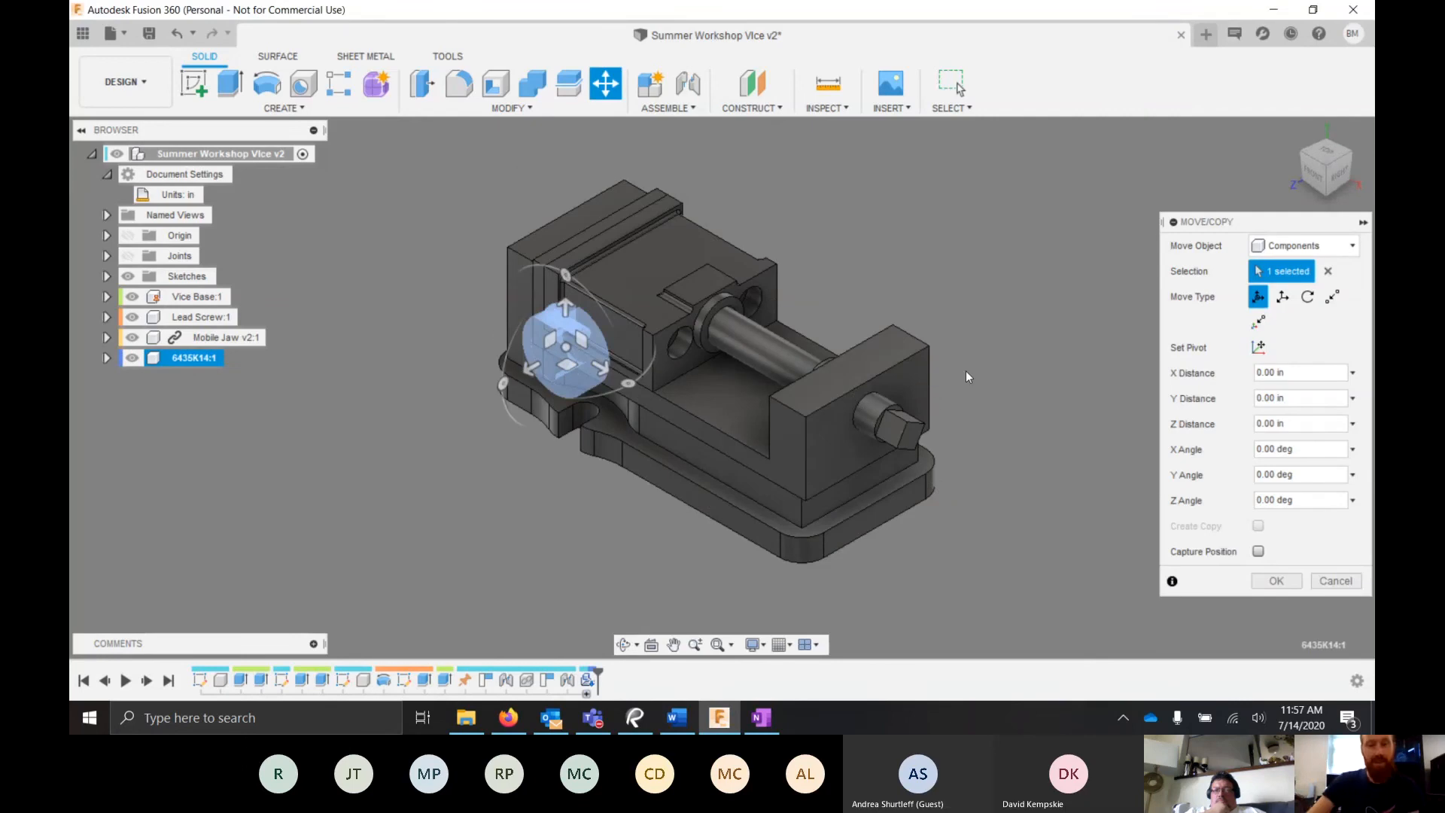
- Move the inserted 6435K14 collar out to the side, clear of the vice
left_click(532, 369)
left_click_drag(533, 369, 390, 432)
key("Return")
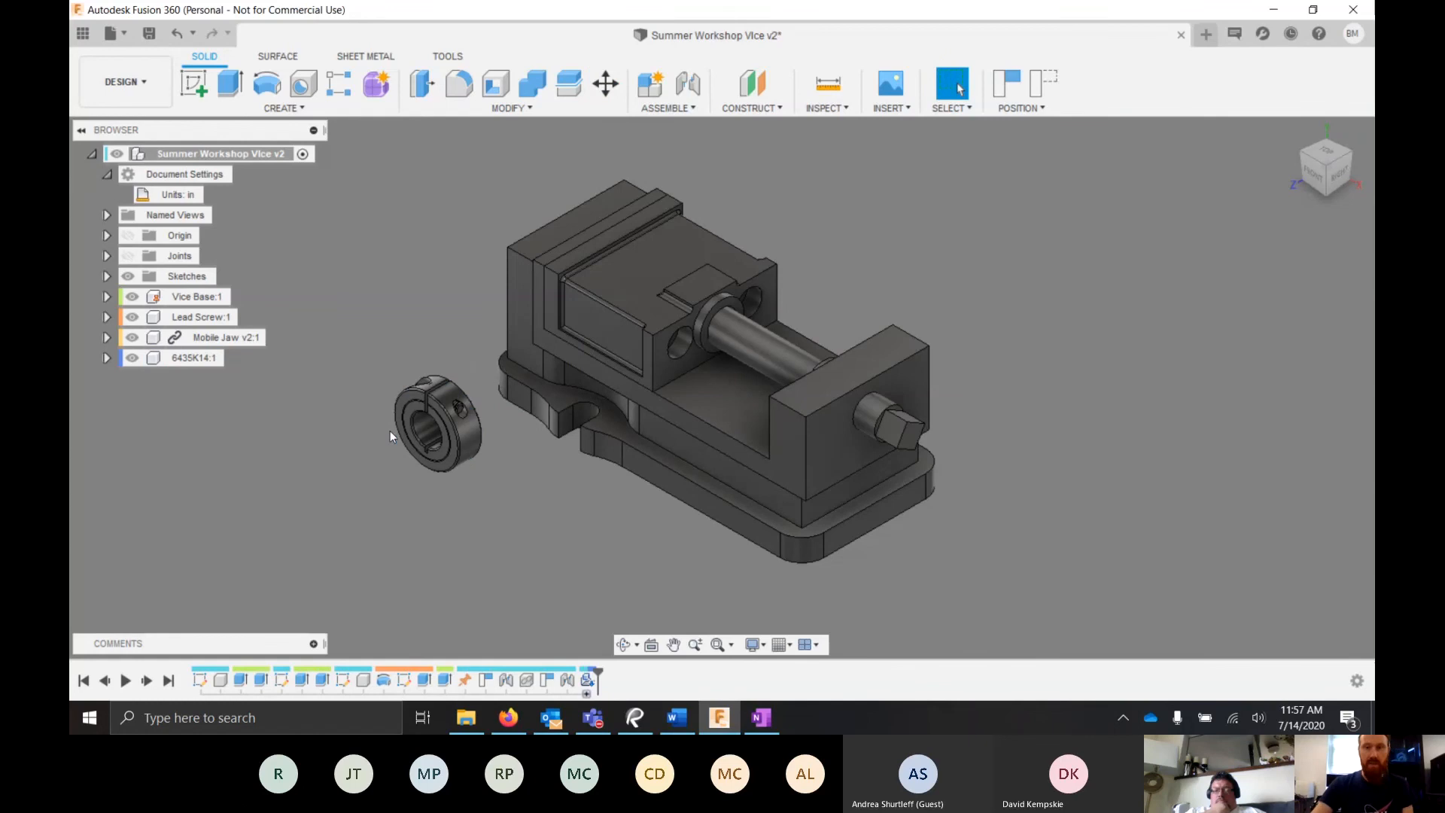
- Hide the Vice Base and start a joint, capturing the collar's moved position
left_click(131, 297)
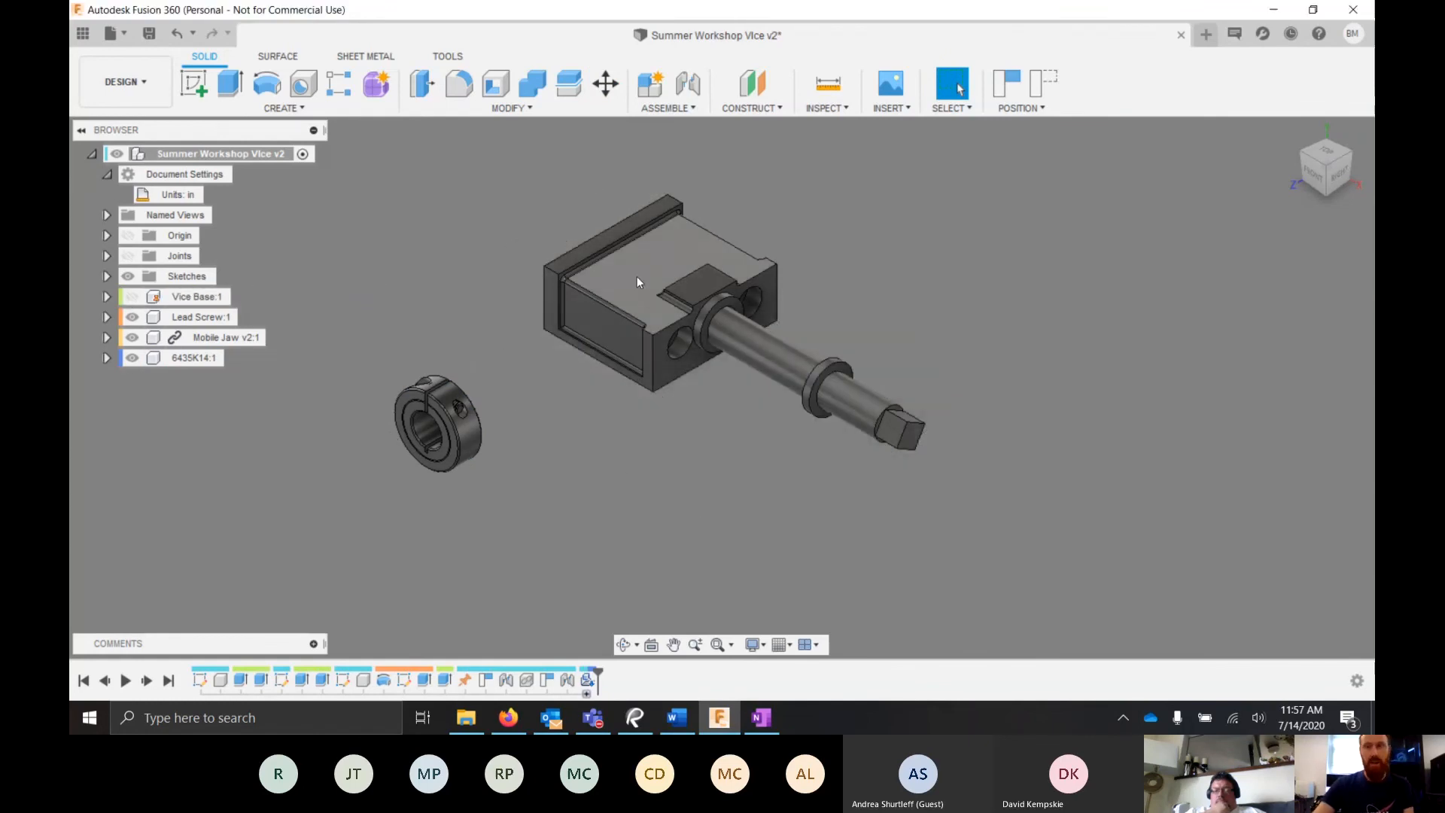
left_click(688, 85)
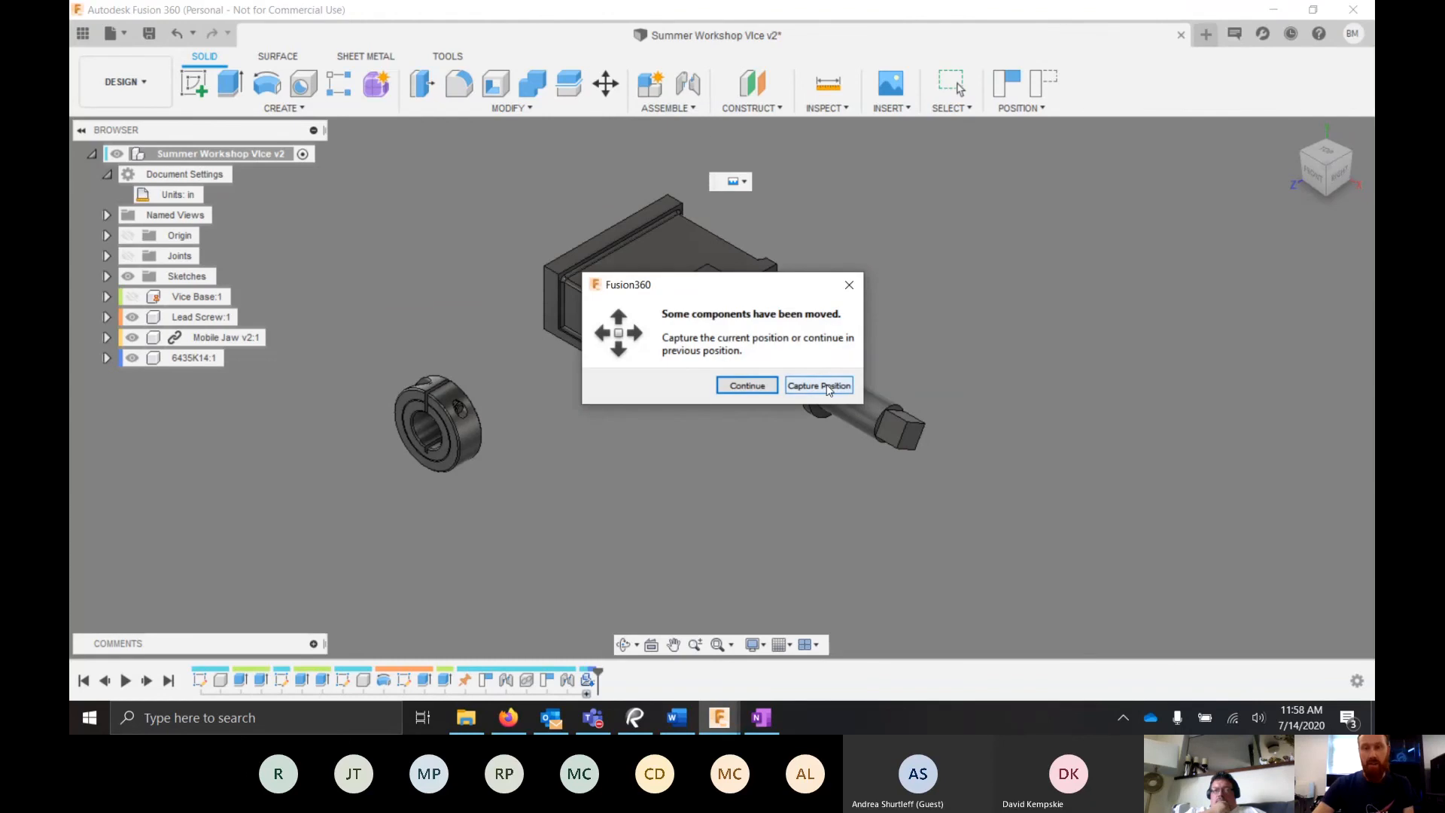
left_click(818, 385)
- Join the centre of the collar's flat face to the centre of the Lead Screw flange on the square-end side
middle_click_drag(271, 399, 755, 295, "shift")
scroll(889, 507, "up", 6)
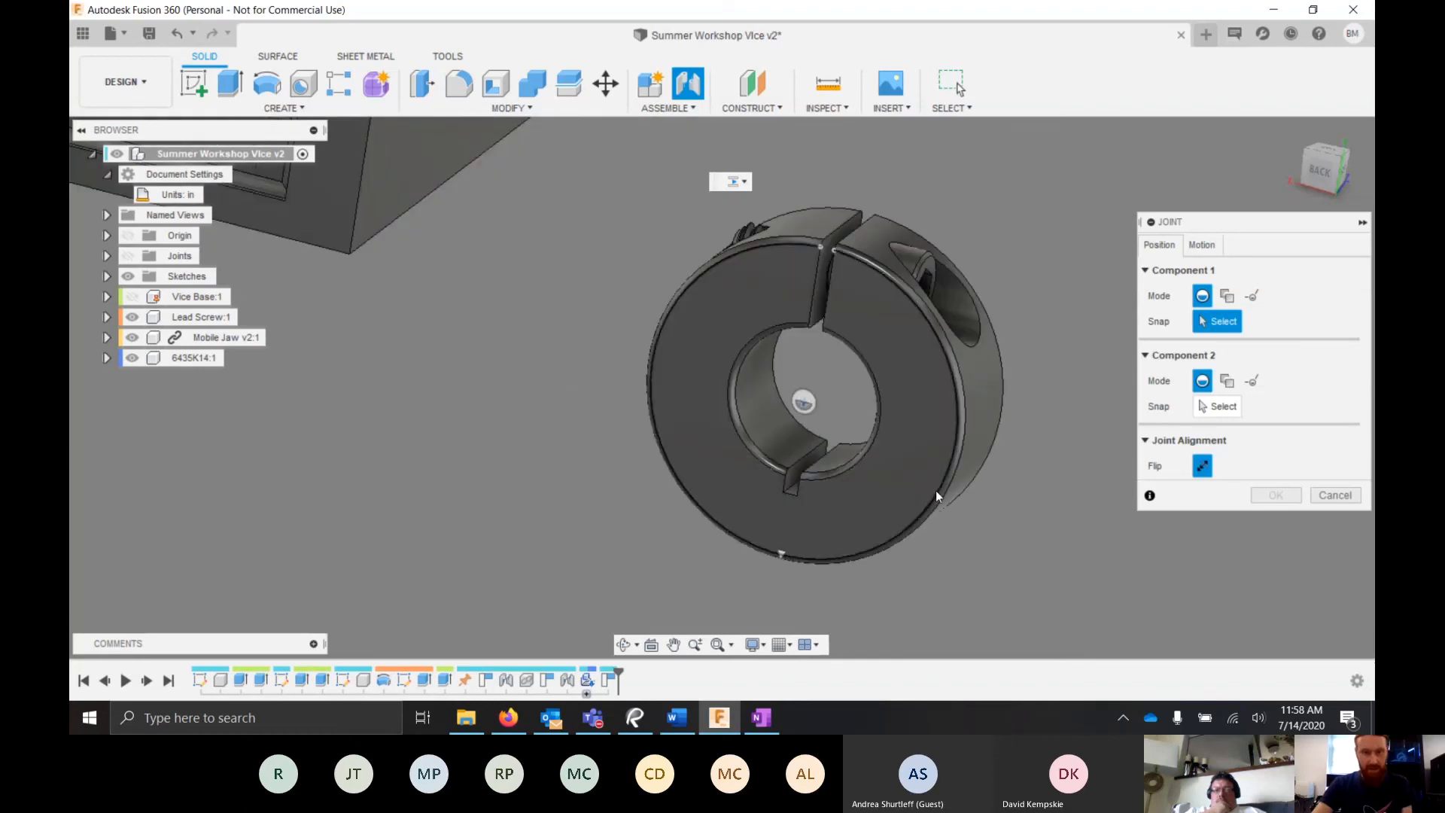
left_click(936, 490)
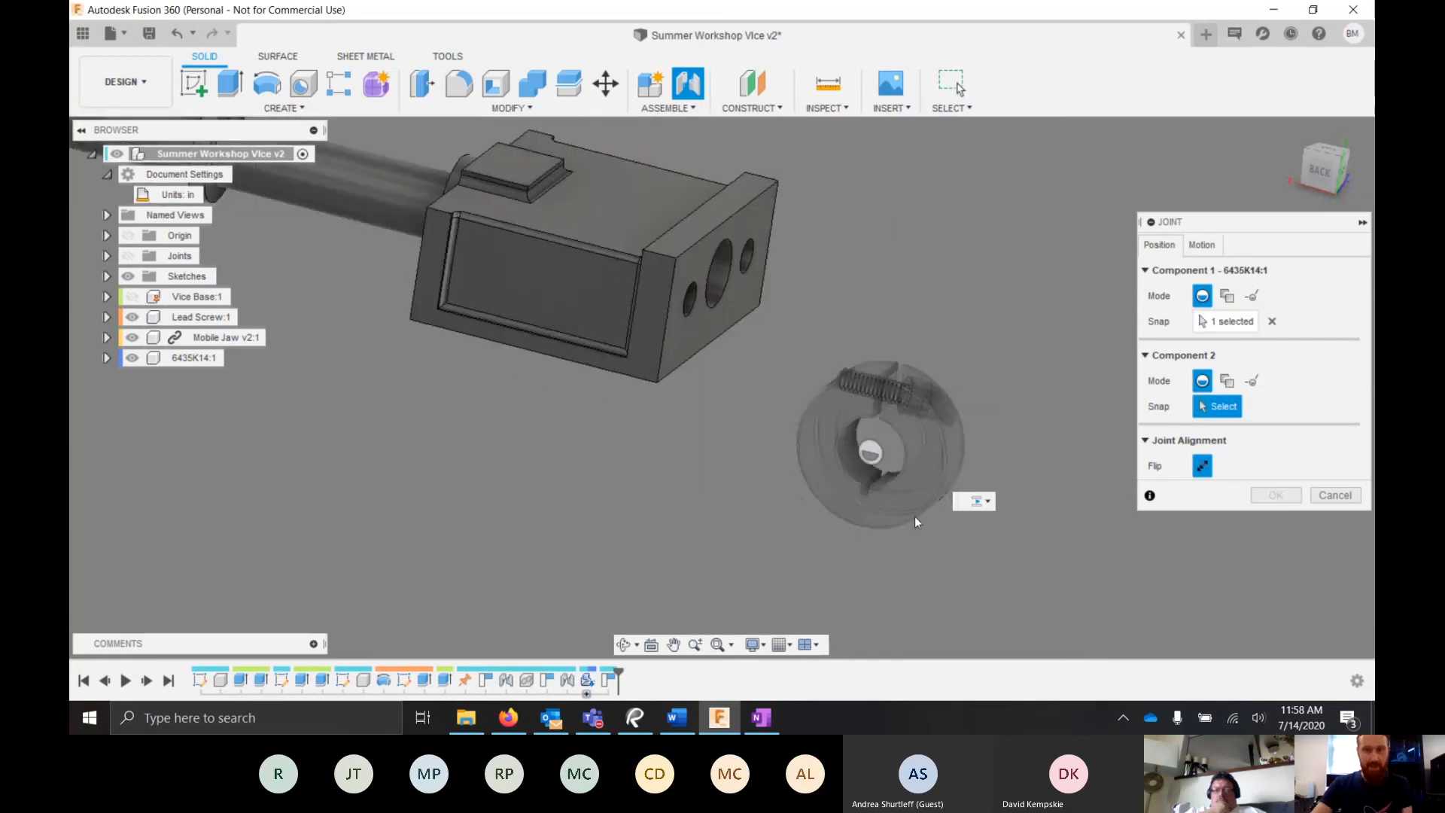
middle_click_drag(608, 397, 861, 403, "shift")
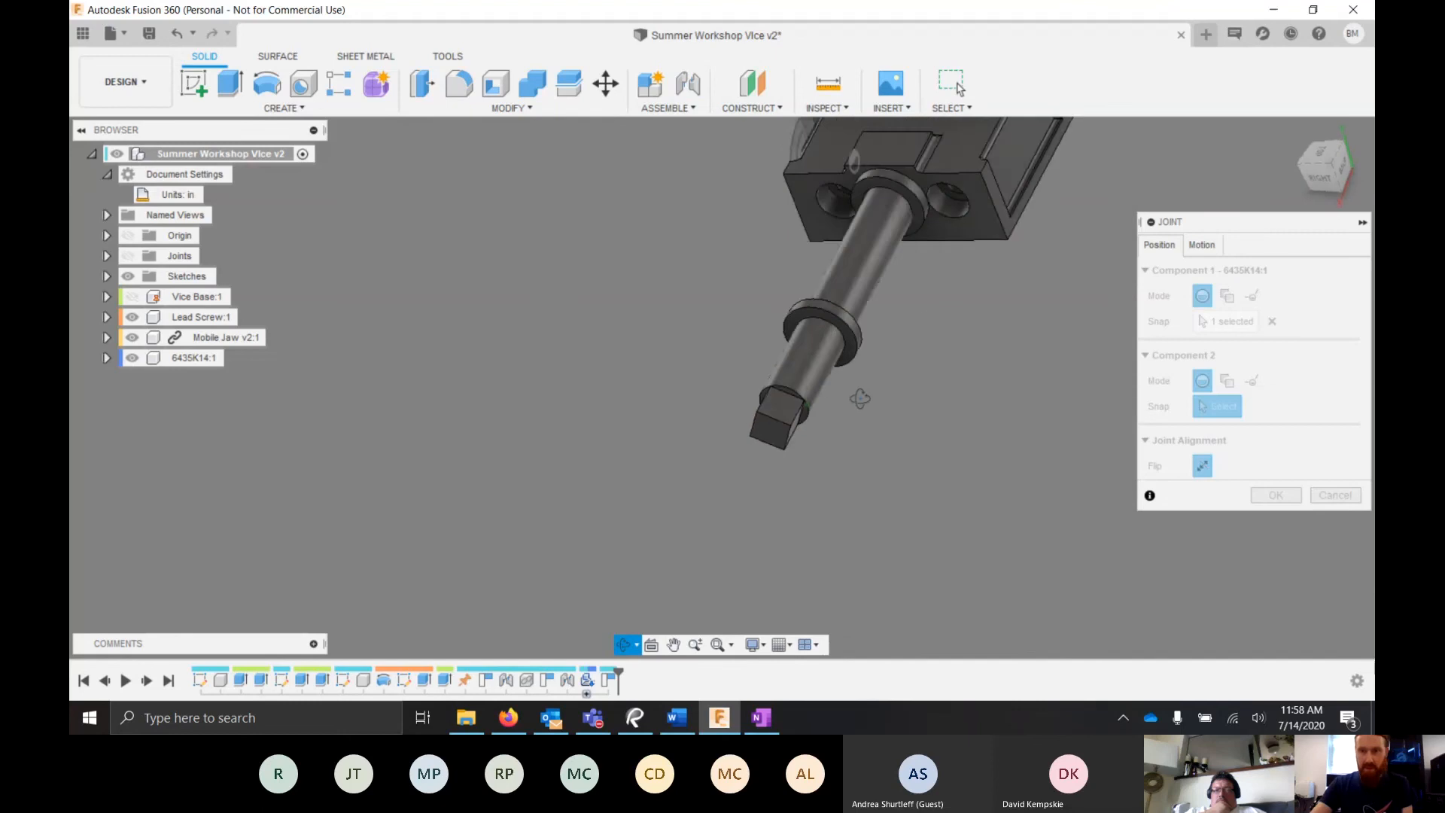
scroll(836, 322, "up", 5)
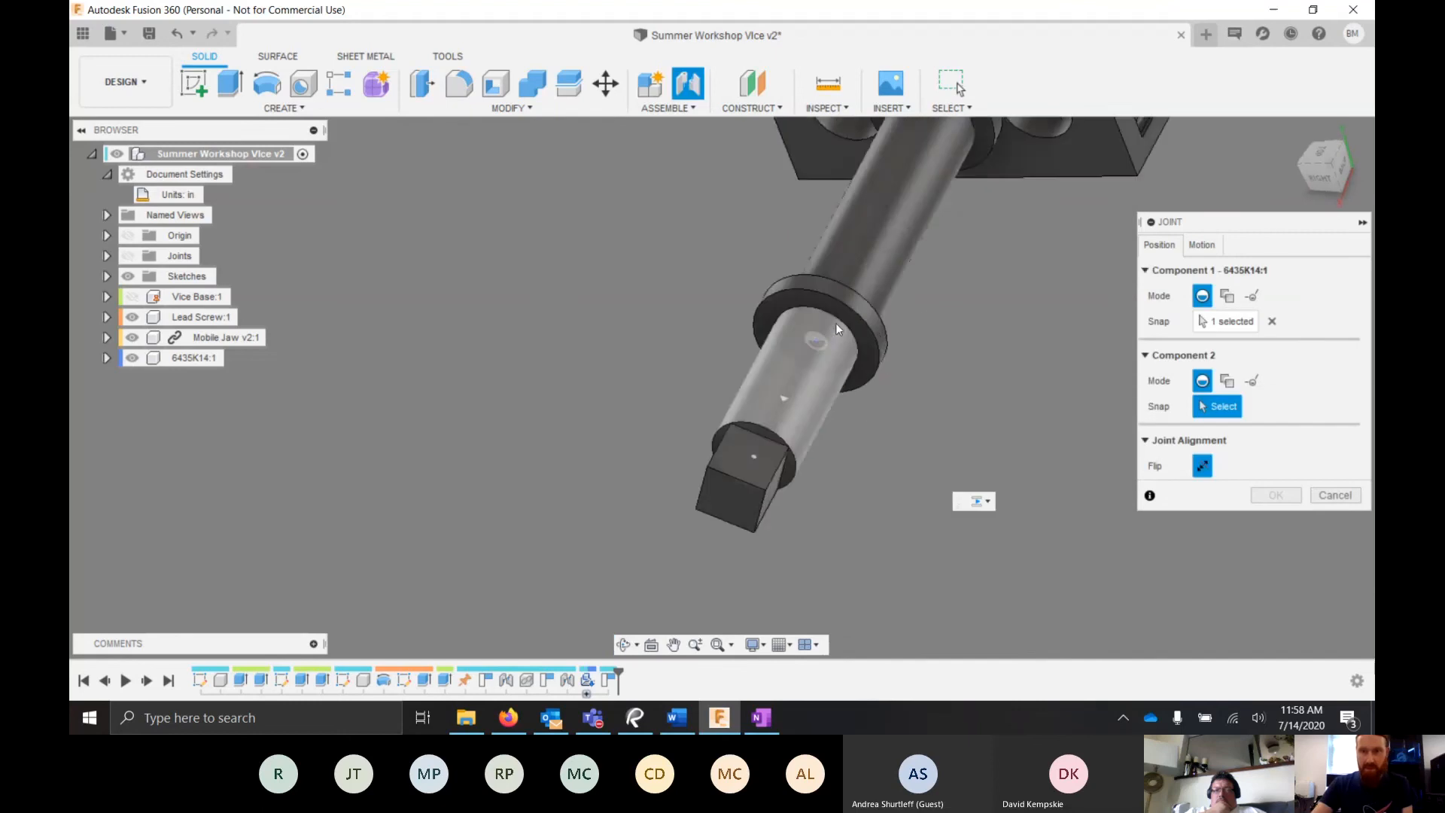
left_click(887, 355)
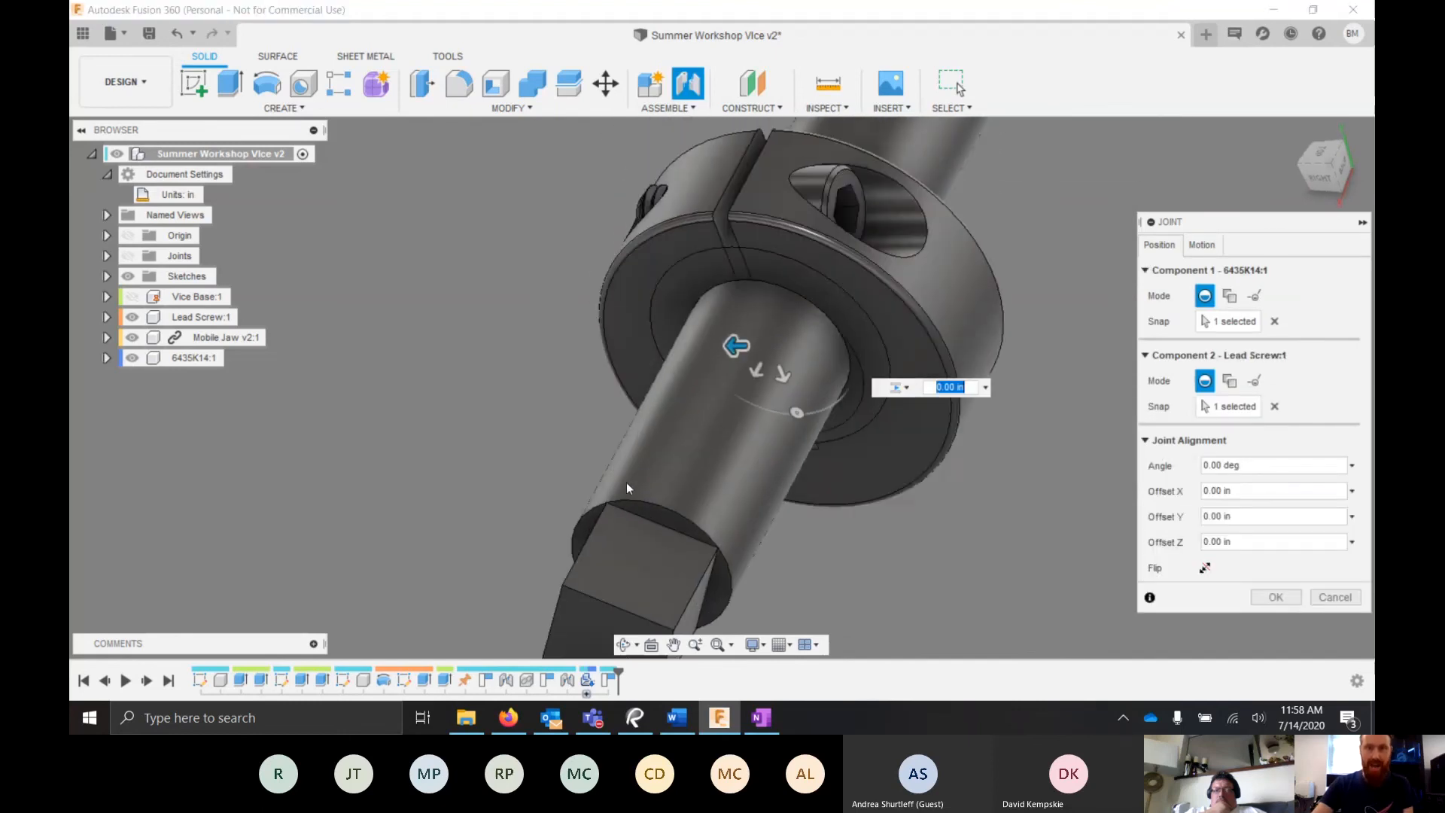
- Set the collar joint's motion type to Rigid
scroll(654, 451, "down", 4)
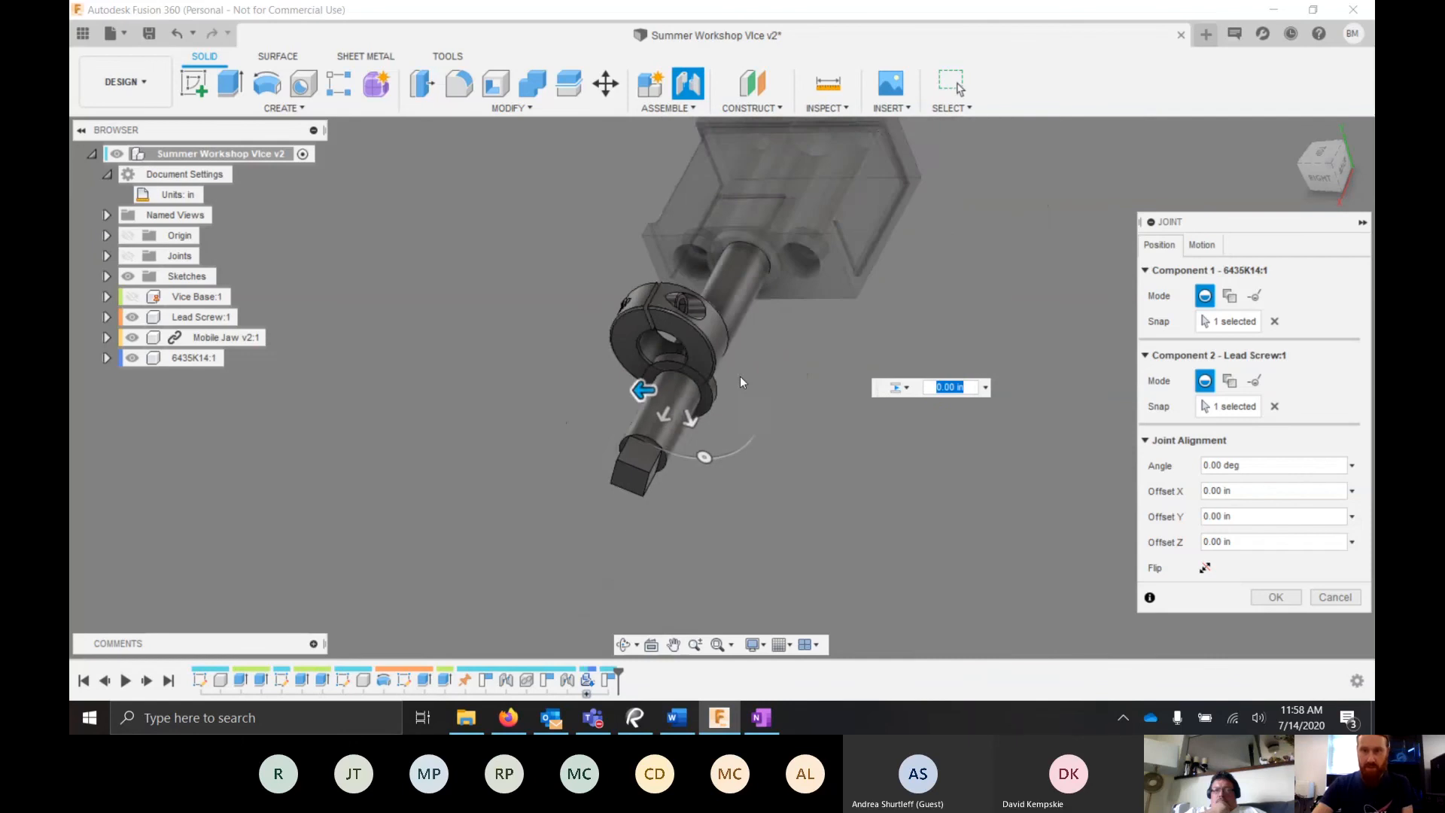
scroll(734, 407, "up", 2)
left_click(1208, 253)
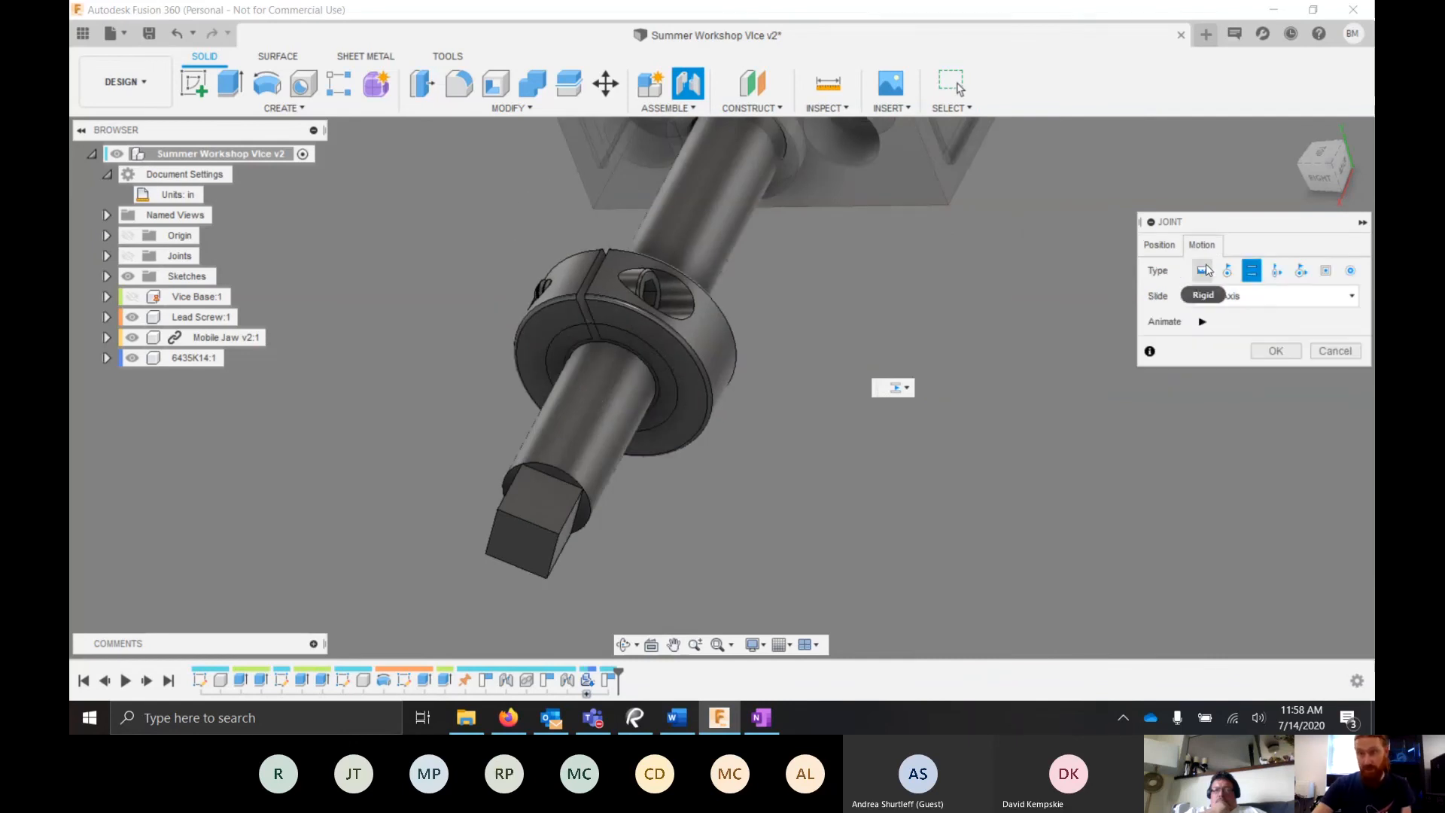
left_click(1202, 272)
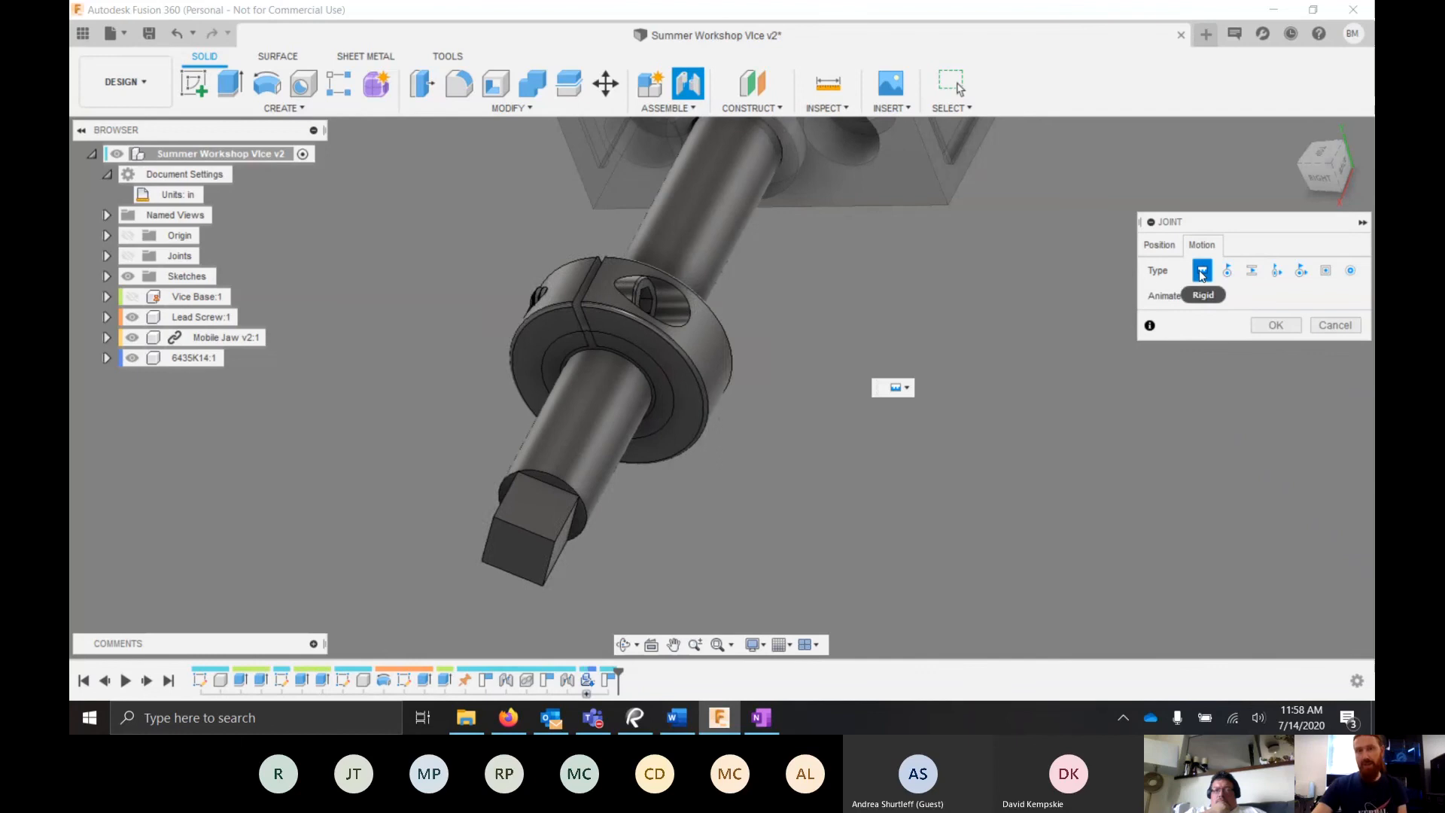
- Flip the joint alignment so the collar sits on the square-end side of the Lead Screw flange
left_click(1159, 245)
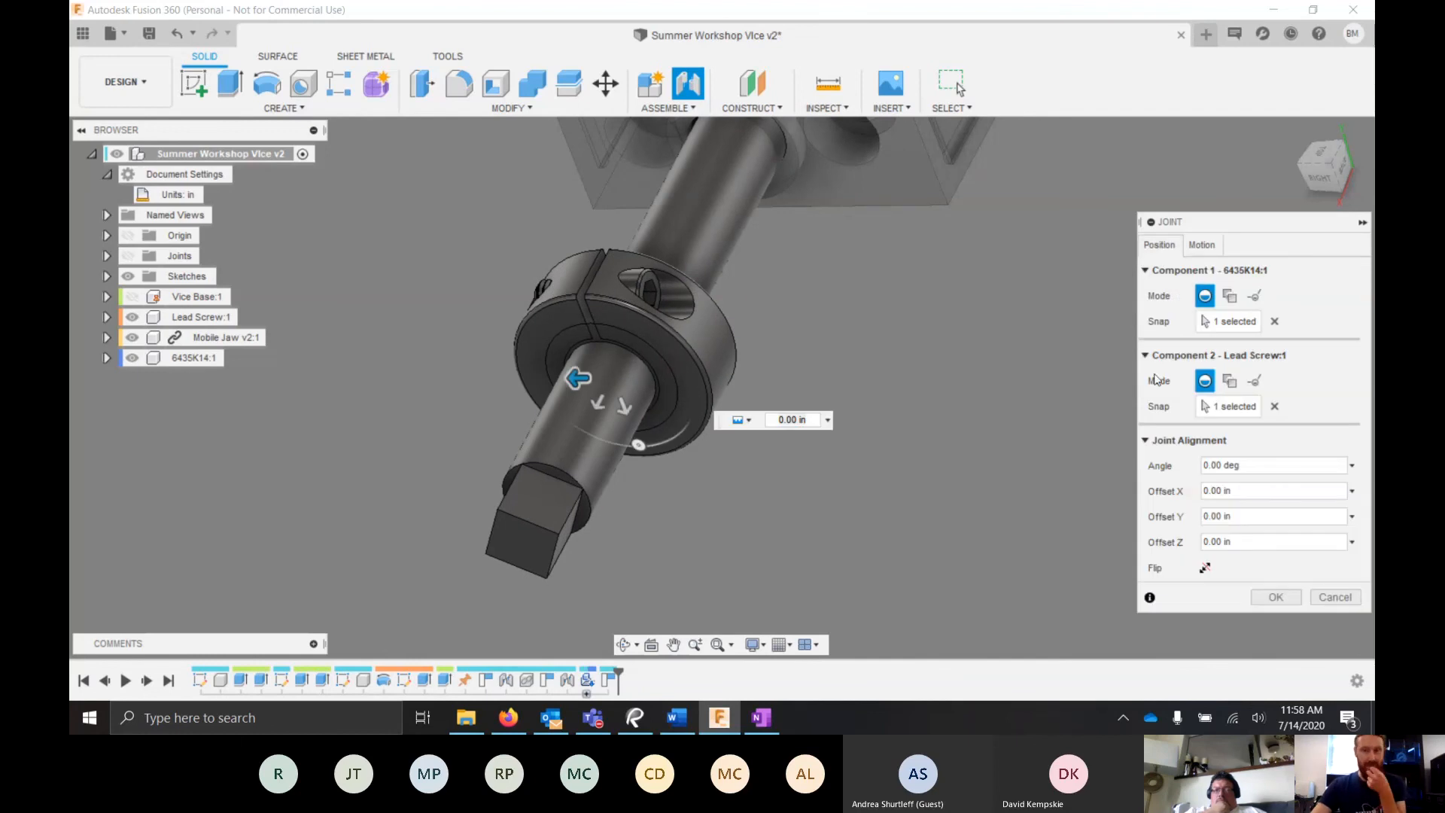
middle_click_drag(647, 433, 783, 445, "shift")
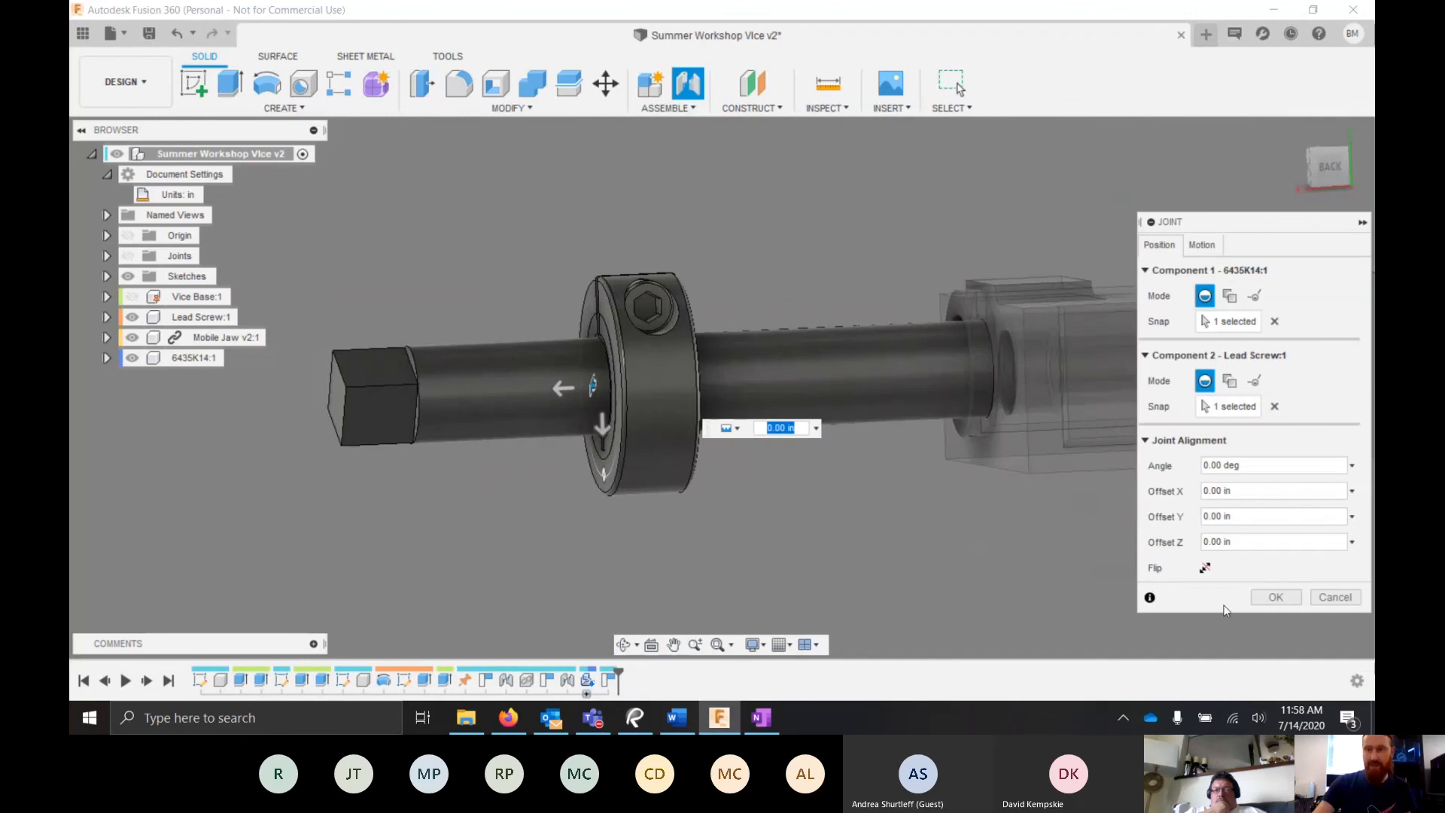
left_click(1206, 568)
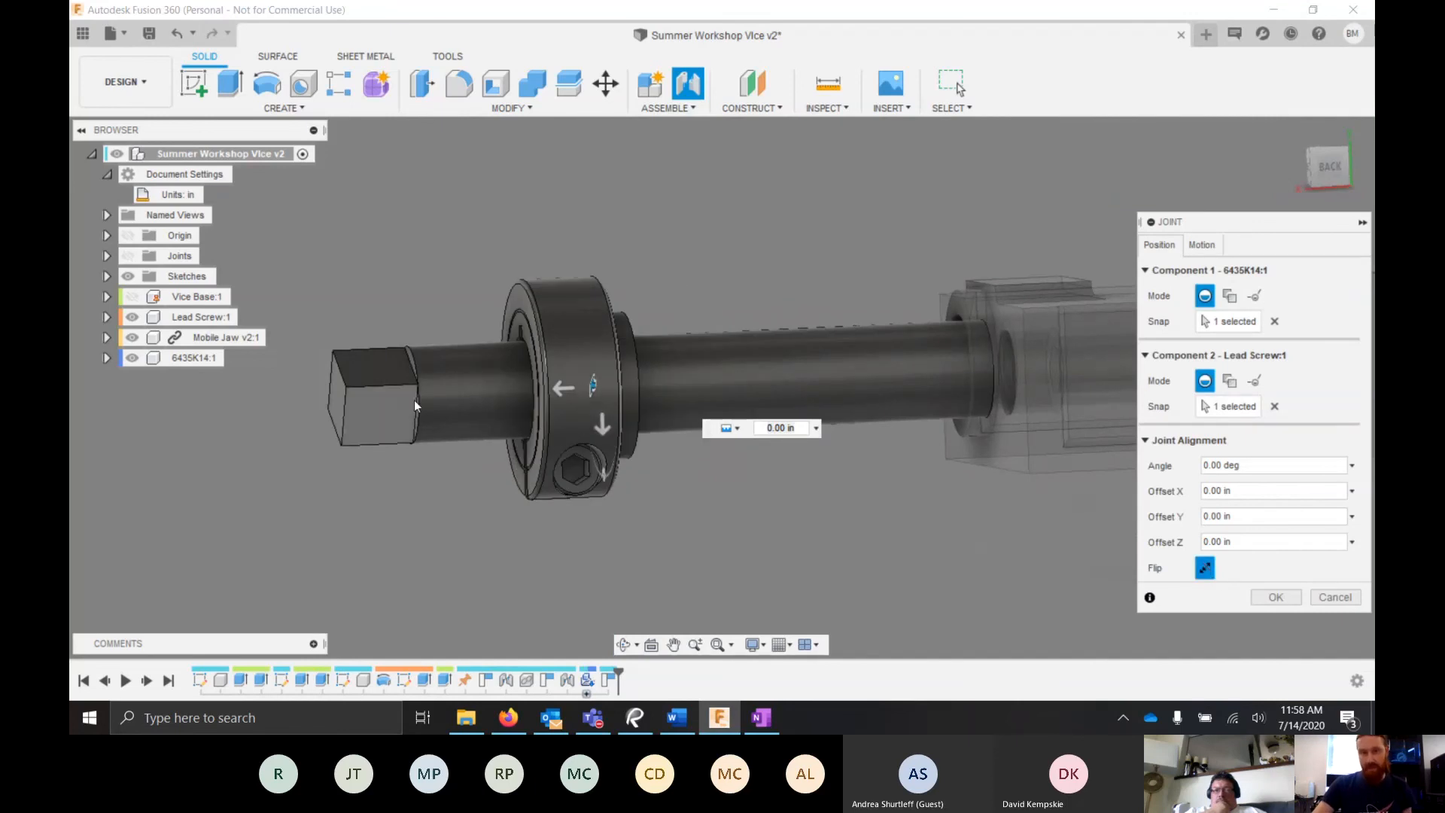
- Show the Vice Base again, offset the collar 0.625 in along Z past the end wall, and create the joint
left_click(559, 387)
middle_click_drag(640, 203, 614, 418, "shift")
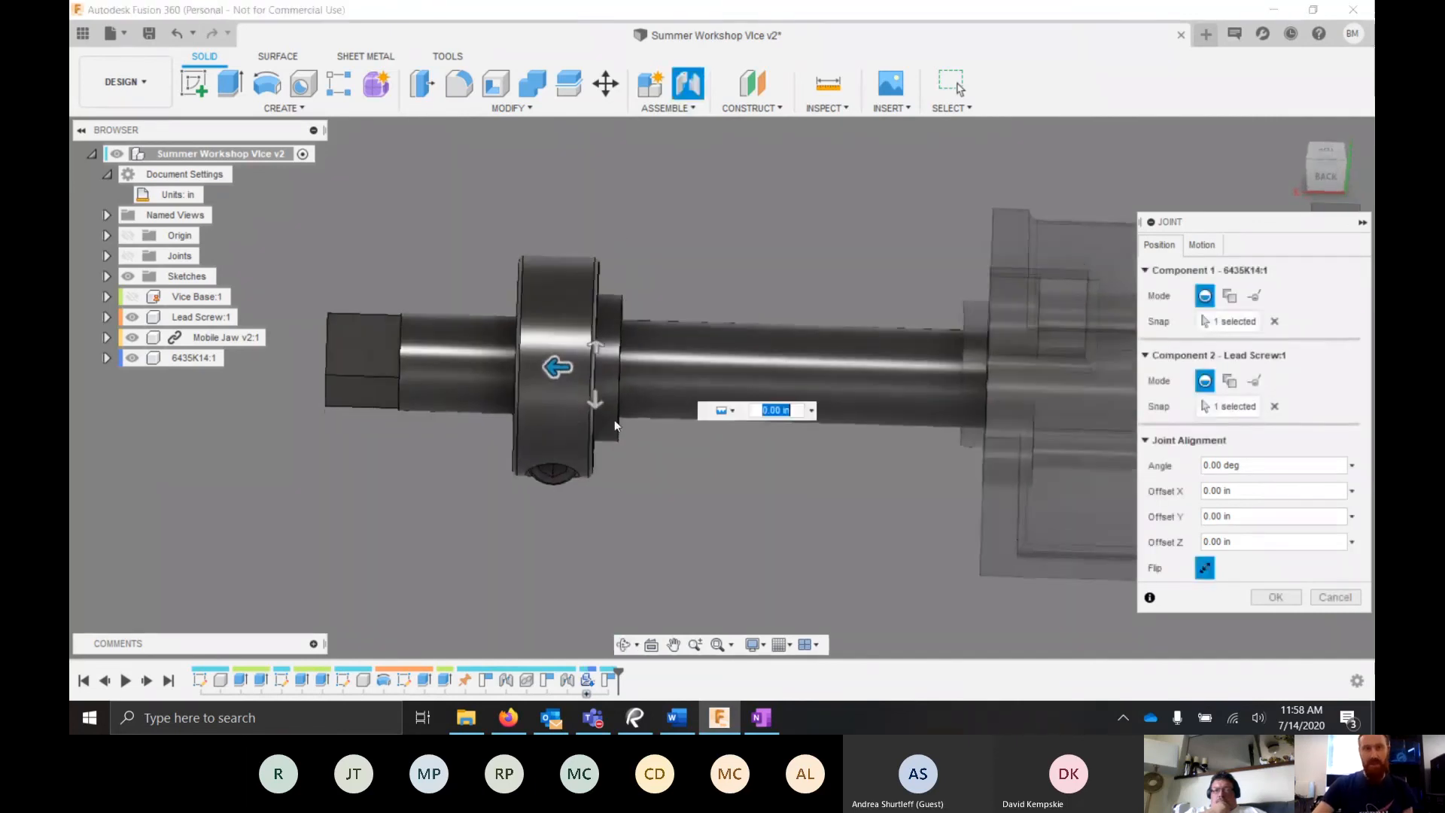
left_click(132, 297)
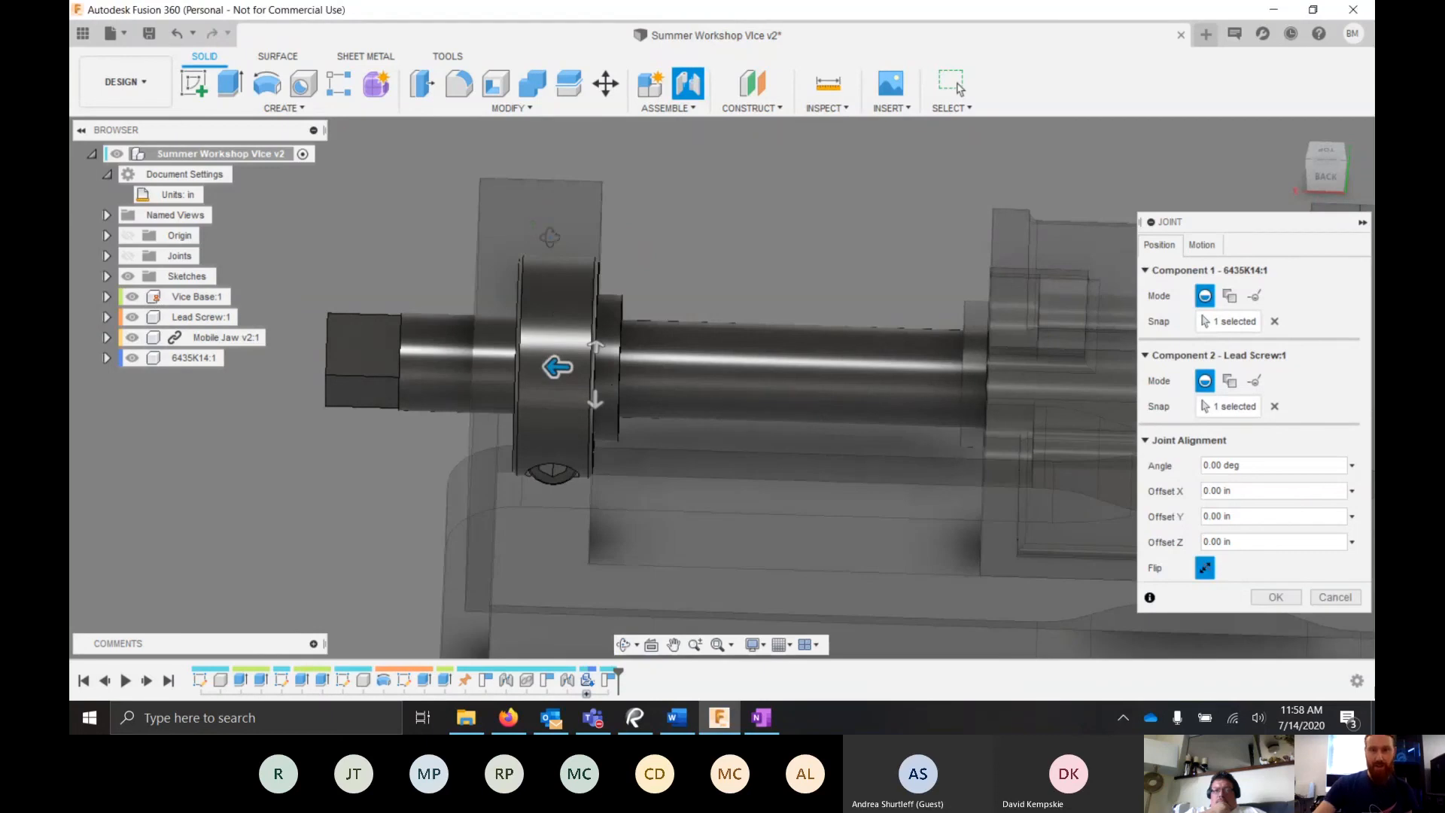
middle_click_drag(515, 235, 567, 310, "shift")
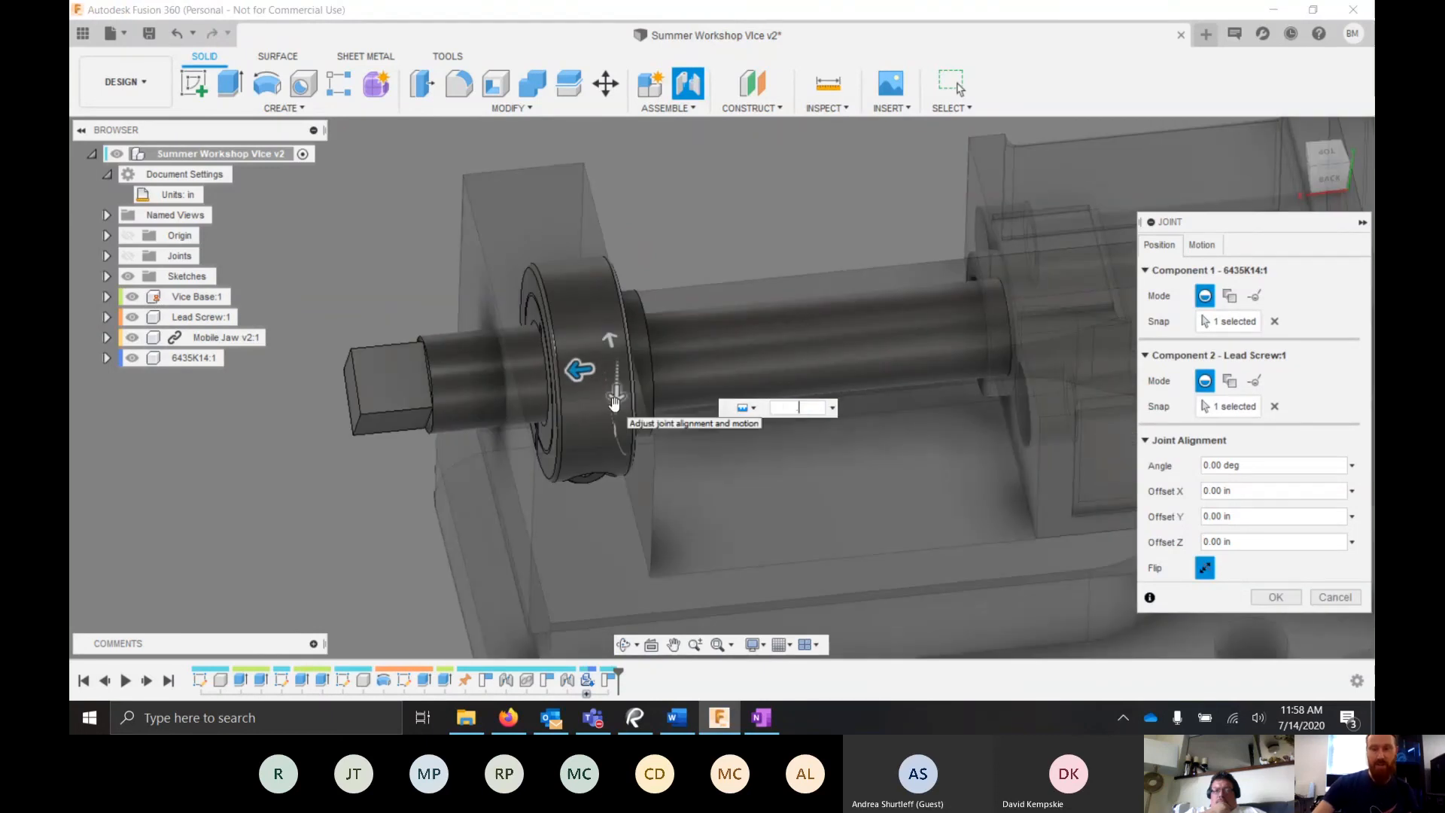
type("5")
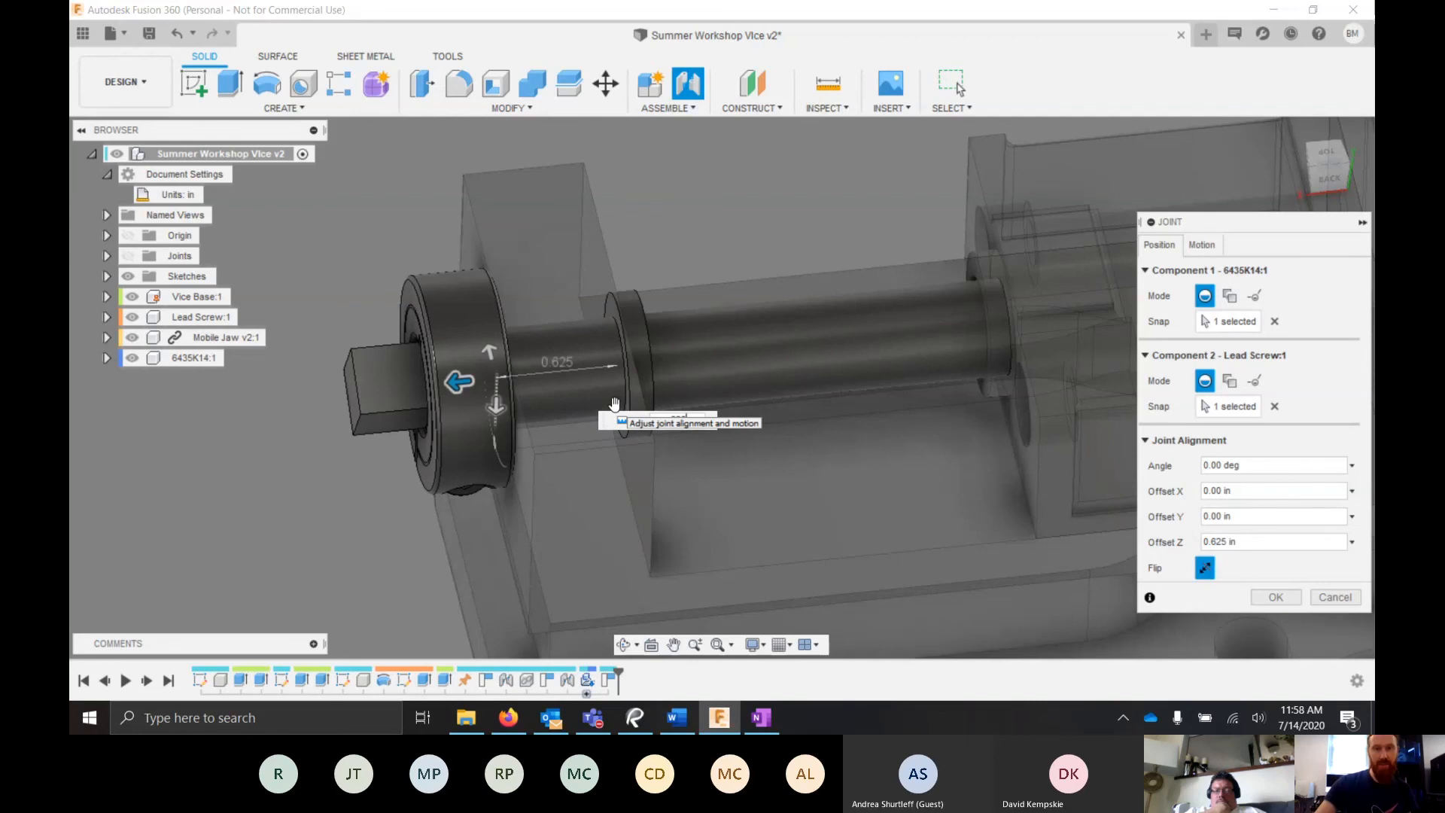
middle_click_drag(647, 373, 763, 339, "shift")
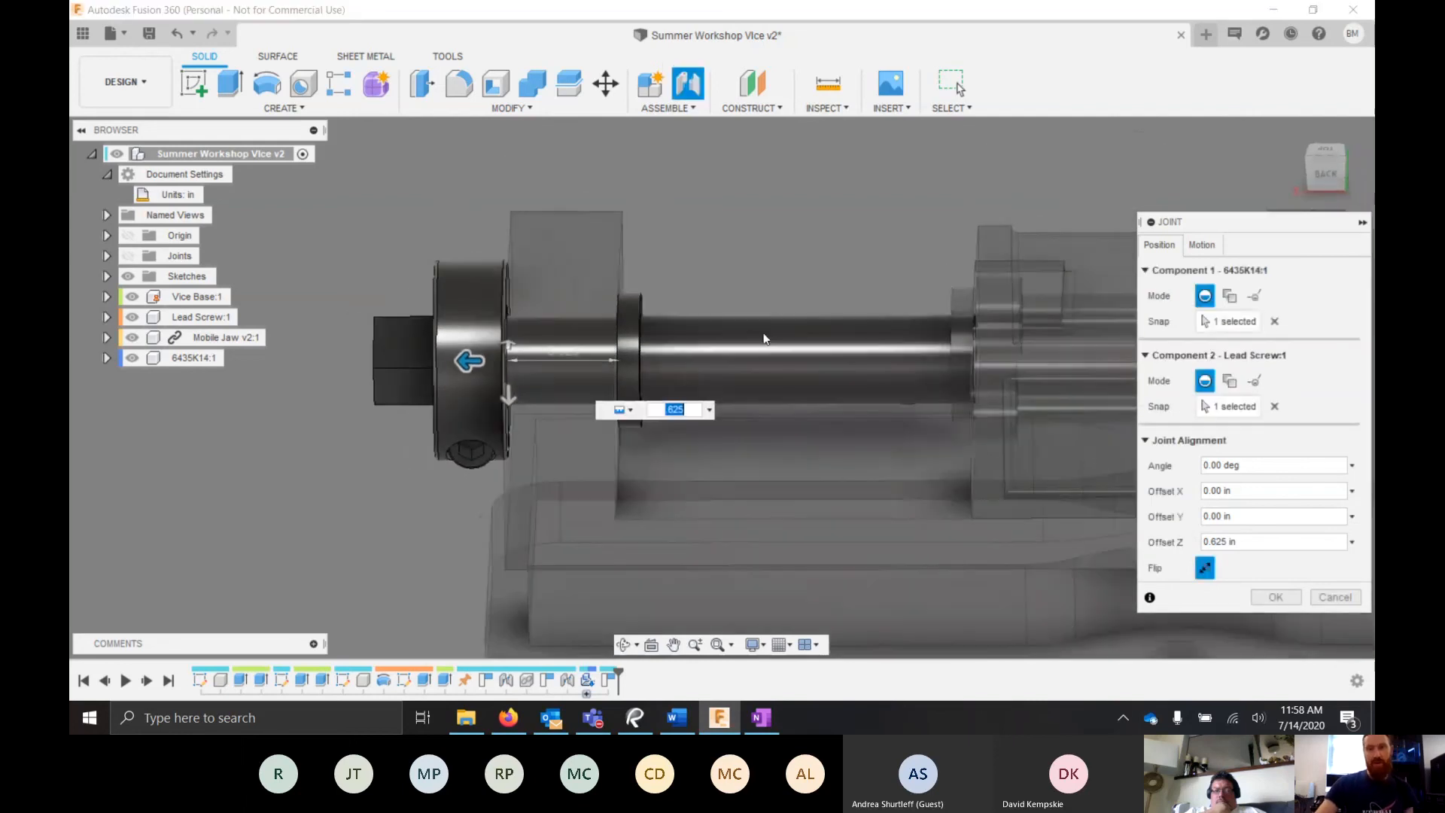
key("Return")
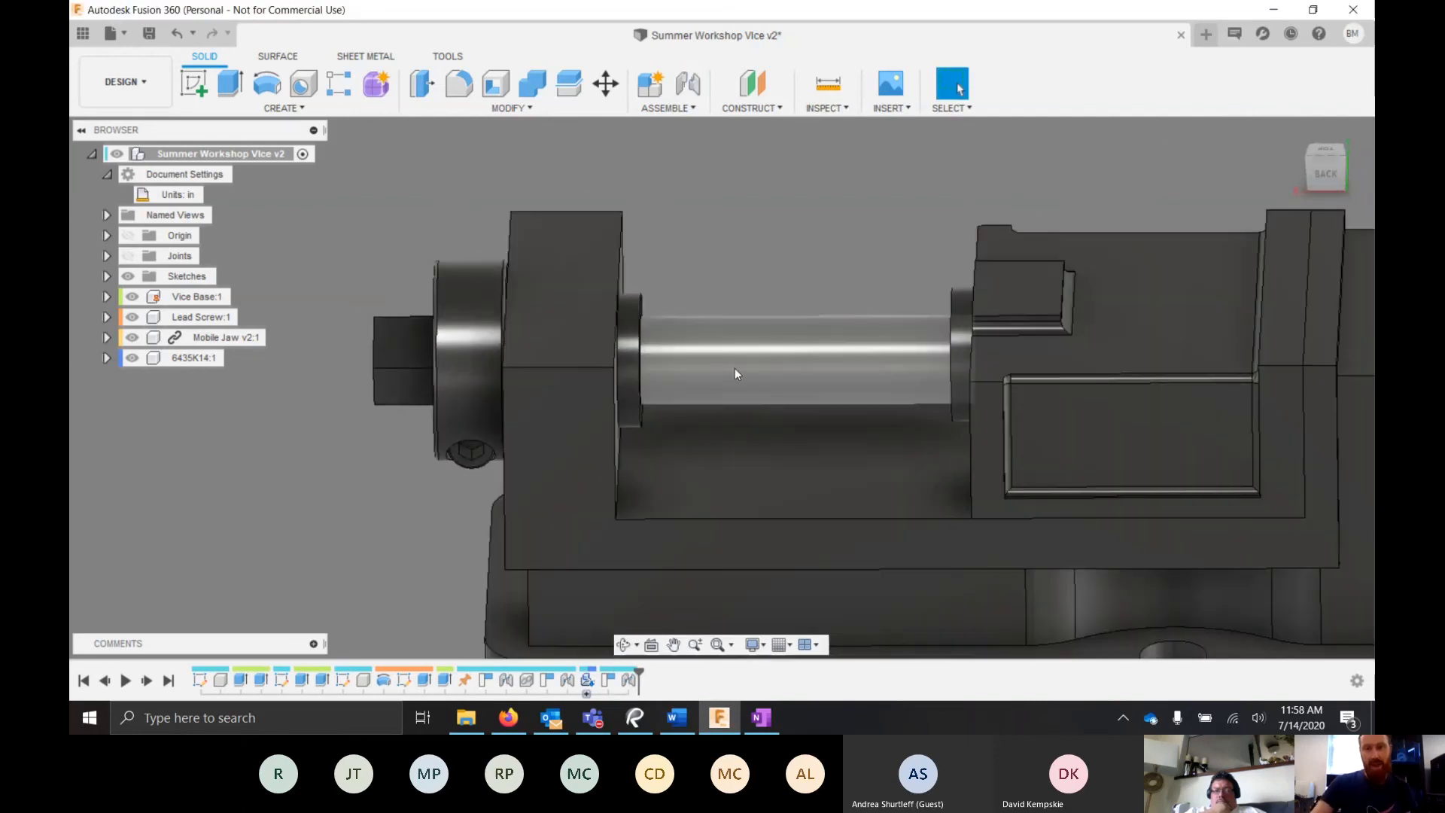
- Turn the Lead Screw with its collar to test the rigid joint, and inspect the whole vice assembly
scroll(734, 368, "down", 4)
middle_click_drag(481, 340, 1181, 493, "shift")
left_click_drag(1151, 444, 1073, 478)
scroll(510, 271, "down", 4)
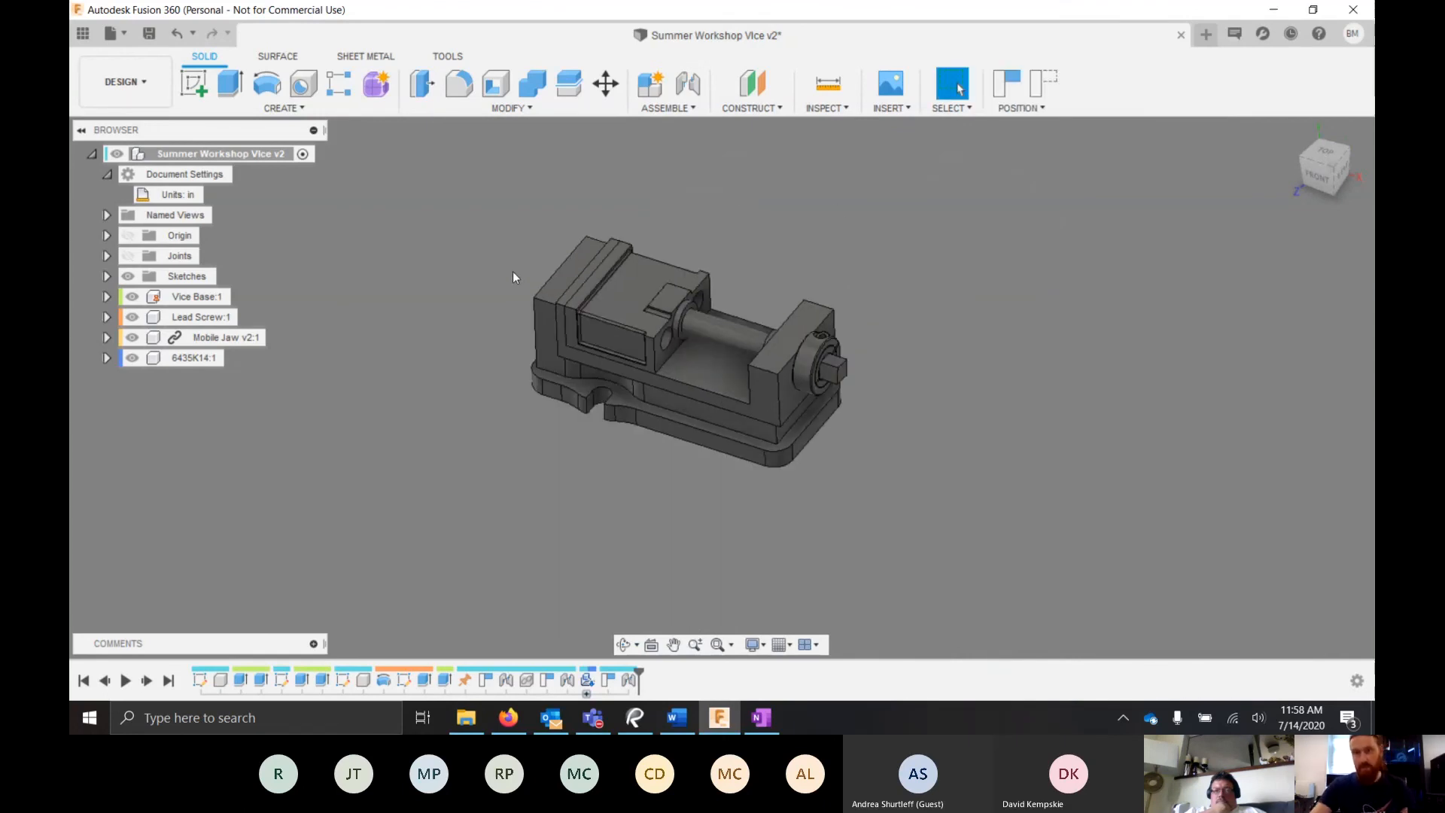
scroll(587, 273, "up", 3)
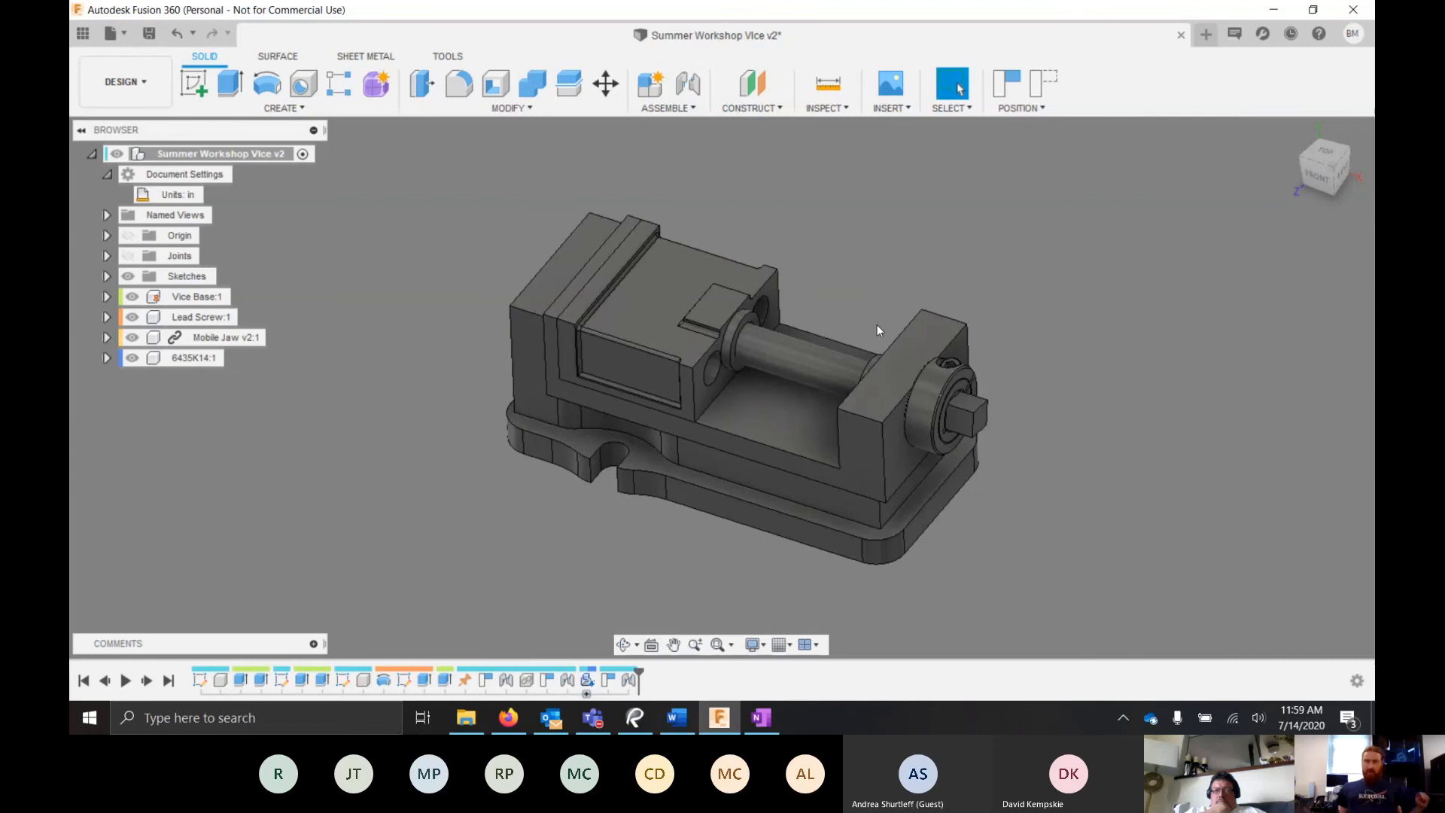